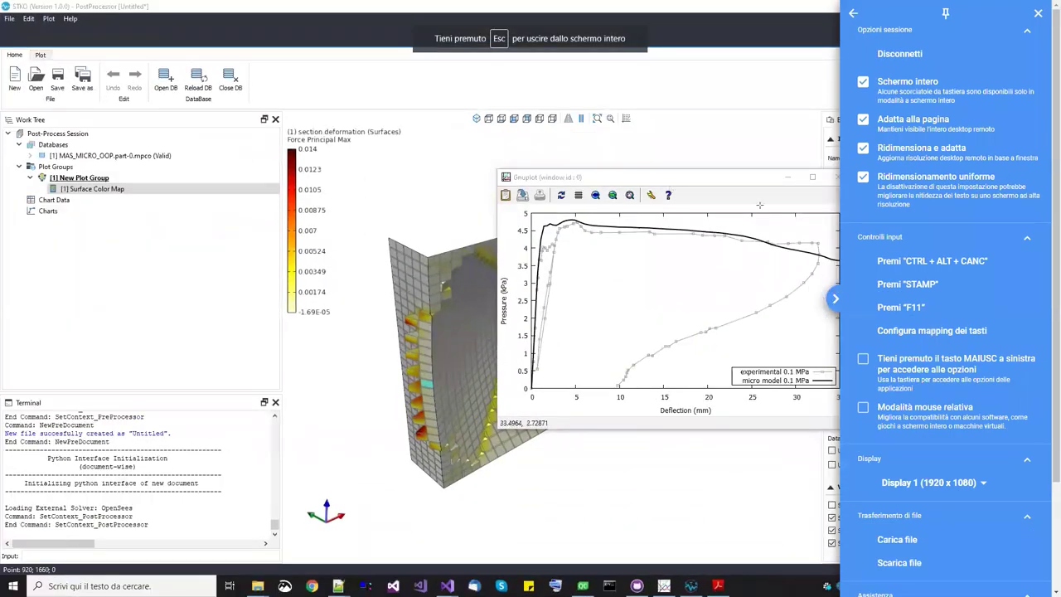
Hide the remote session options, move the Gnuplot window out of the way and view the deformed masonry wall
{"action": "left_click", "coordinate": [835, 298]}
{"action": "left_click_drag", "start_coordinate": [719, 181], "coordinate": [921, 244]}
{"action": "left_click", "coordinate": [538, 313]}
{"action": "left_click_drag", "start_coordinate": [538, 314], "coordinate": [476, 321]}
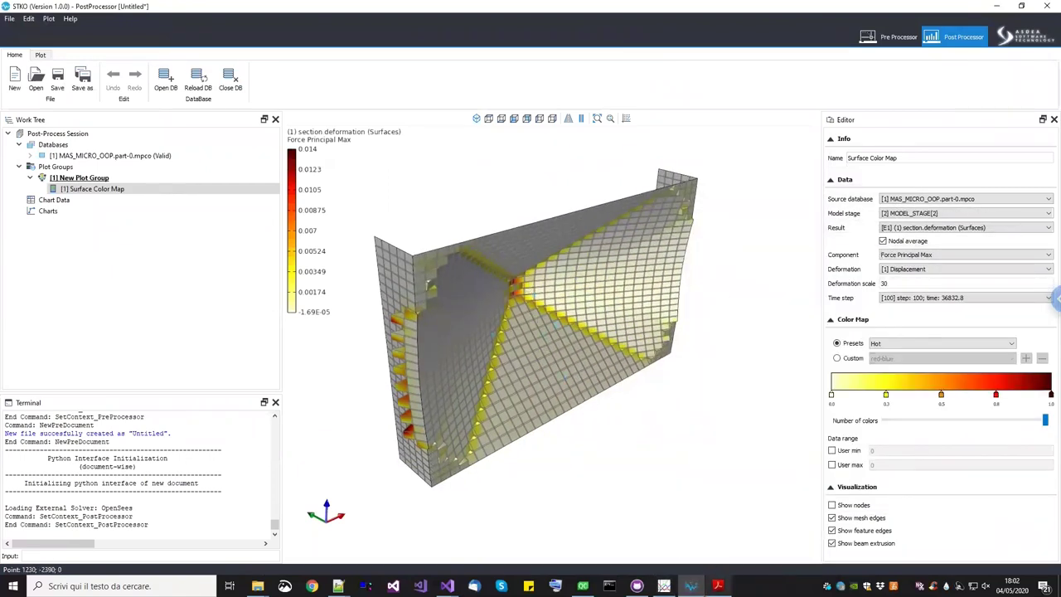
Switch to Adobe Acrobat Reader and read Table 1 of the masonry wall paper for Wall 1's geometry, supports and pre-compression
{"action": "left_click", "coordinate": [718, 585]}
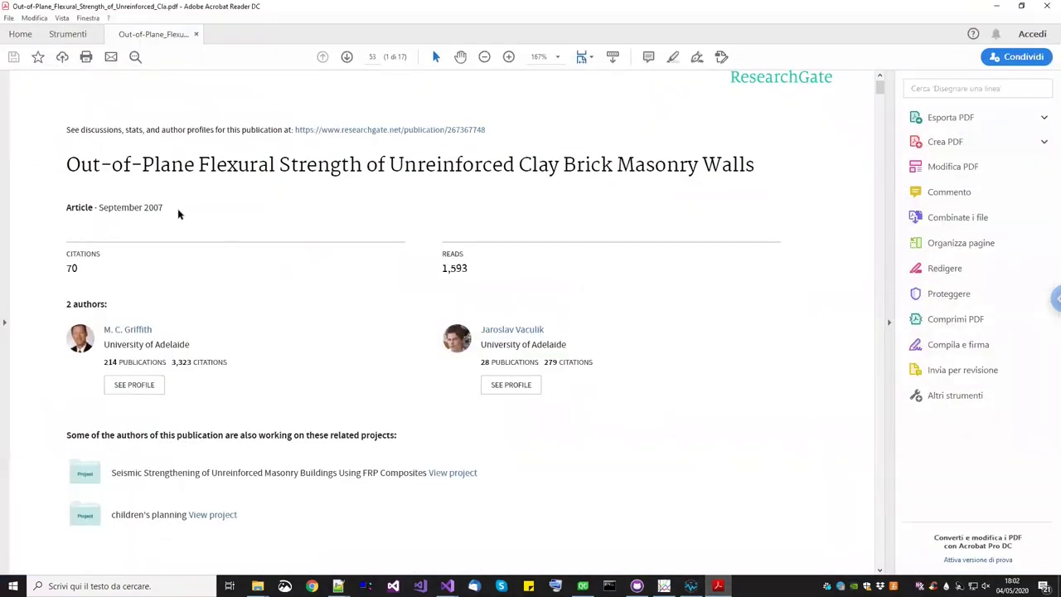
{"action": "scroll", "coordinate": [73, 206], "scroll_direction": "up", "scroll_amount": 1}
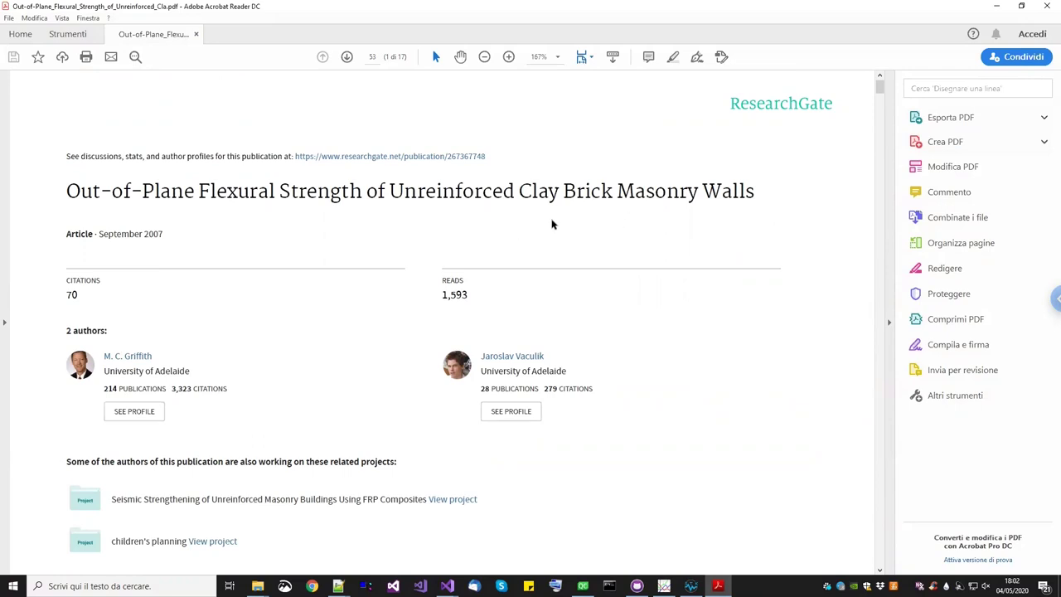
{"action": "scroll", "coordinate": [548, 231], "scroll_direction": "down", "scroll_amount": 2}
{"action": "scroll", "coordinate": [546, 234], "scroll_direction": "down", "scroll_amount": 15}
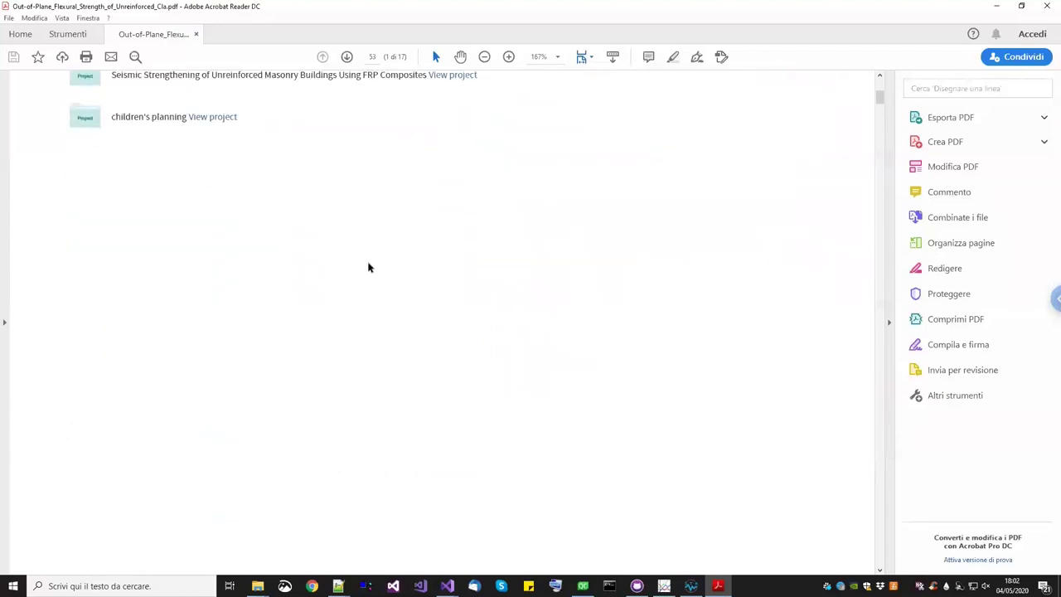
{"action": "scroll", "coordinate": [355, 282], "scroll_direction": "down", "scroll_amount": 10}
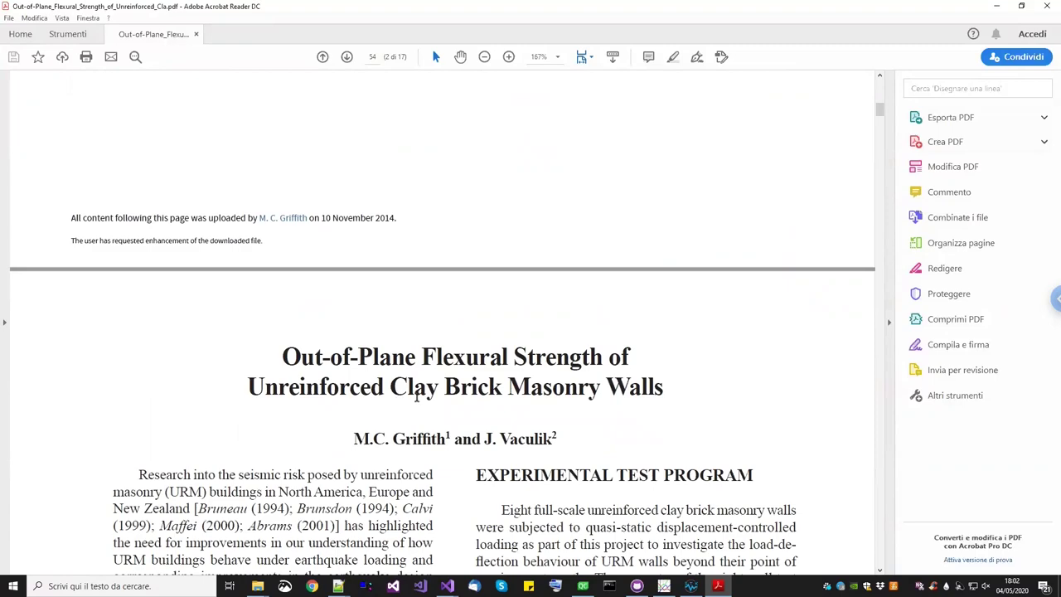
{"action": "scroll", "coordinate": [495, 400], "scroll_direction": "down", "scroll_amount": 1}
{"action": "scroll", "coordinate": [494, 399], "scroll_direction": "down", "scroll_amount": 4}
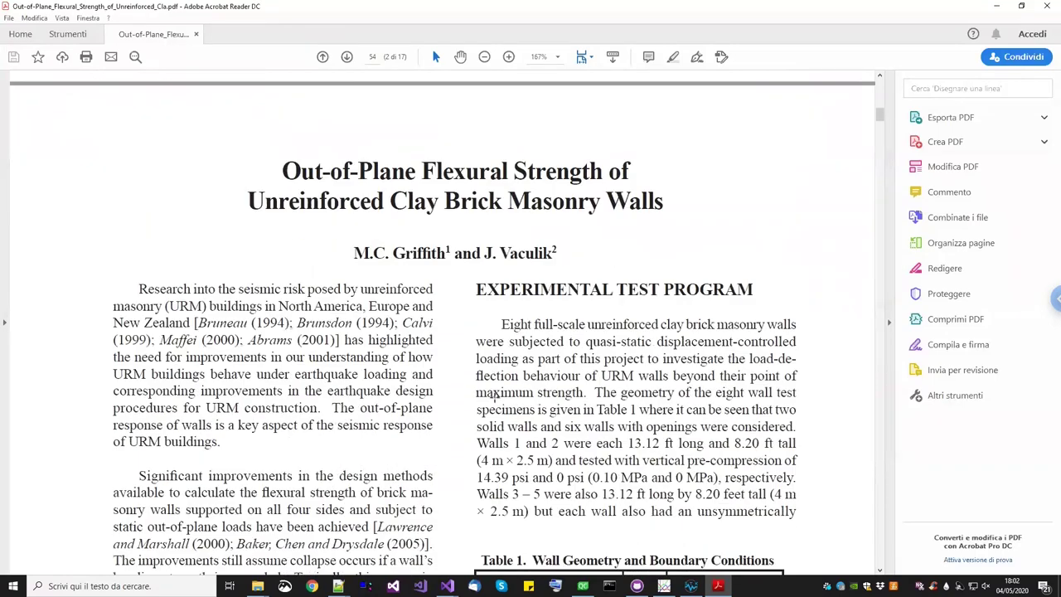
{"action": "scroll", "coordinate": [554, 369], "scroll_direction": "down", "scroll_amount": 4}
{"action": "scroll", "coordinate": [561, 354], "scroll_direction": "down", "scroll_amount": 3}
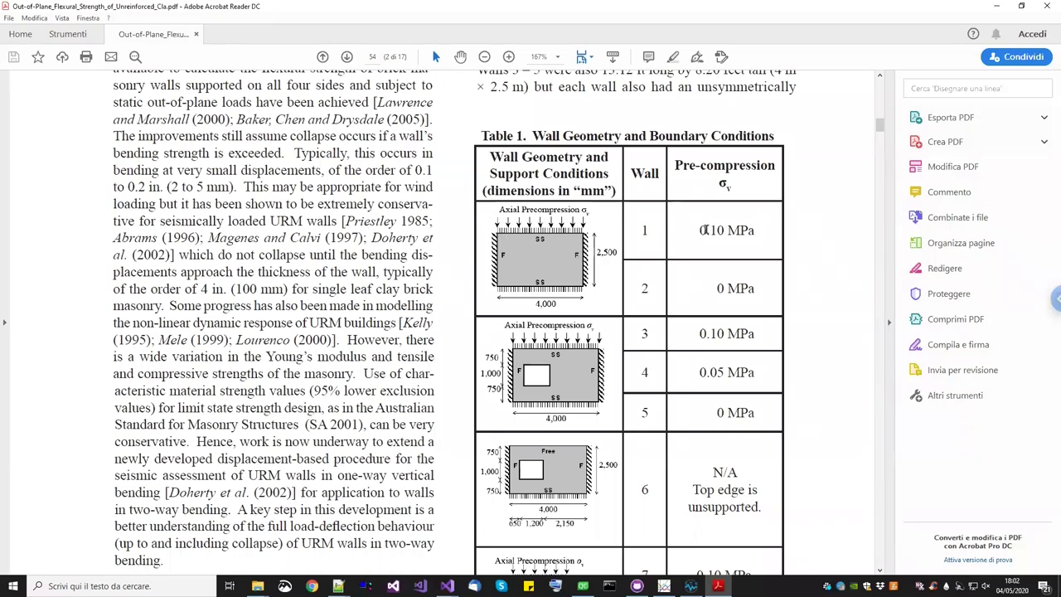
{"action": "left_click_drag", "start_coordinate": [699, 230], "coordinate": [754, 234]}
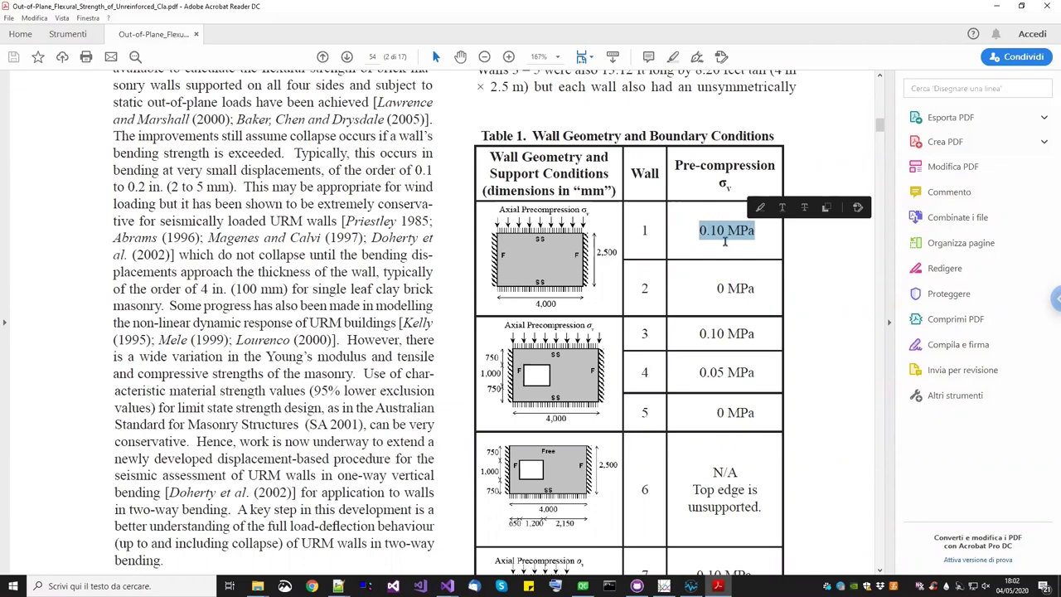
{"action": "left_click", "coordinate": [736, 242]}
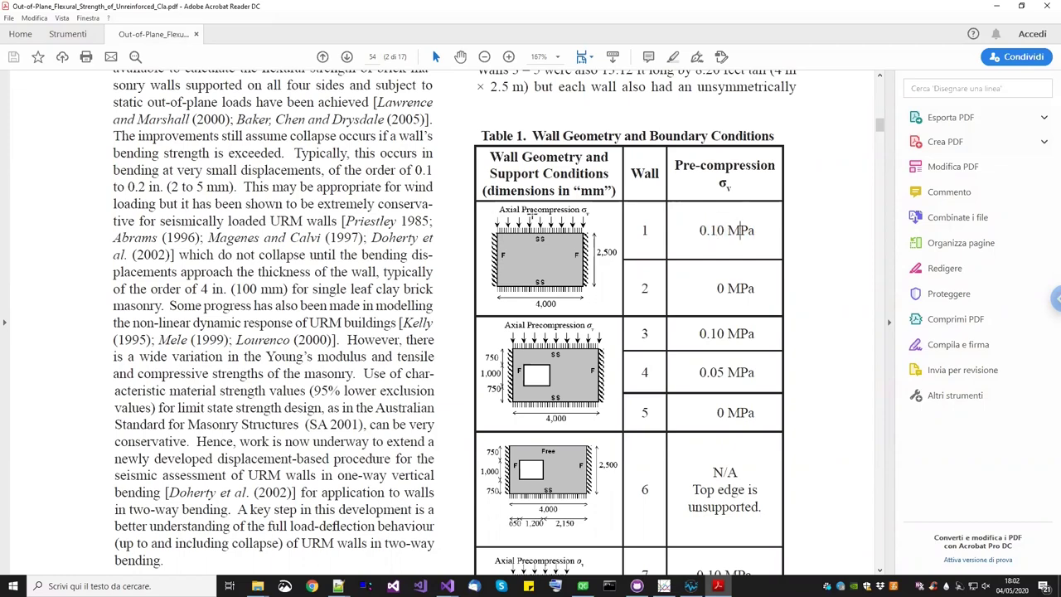
Review the paper's Figures 1 to 4 for the wall support details and the test set-up
{"action": "scroll", "coordinate": [555, 239], "scroll_direction": "down", "scroll_amount": 5}
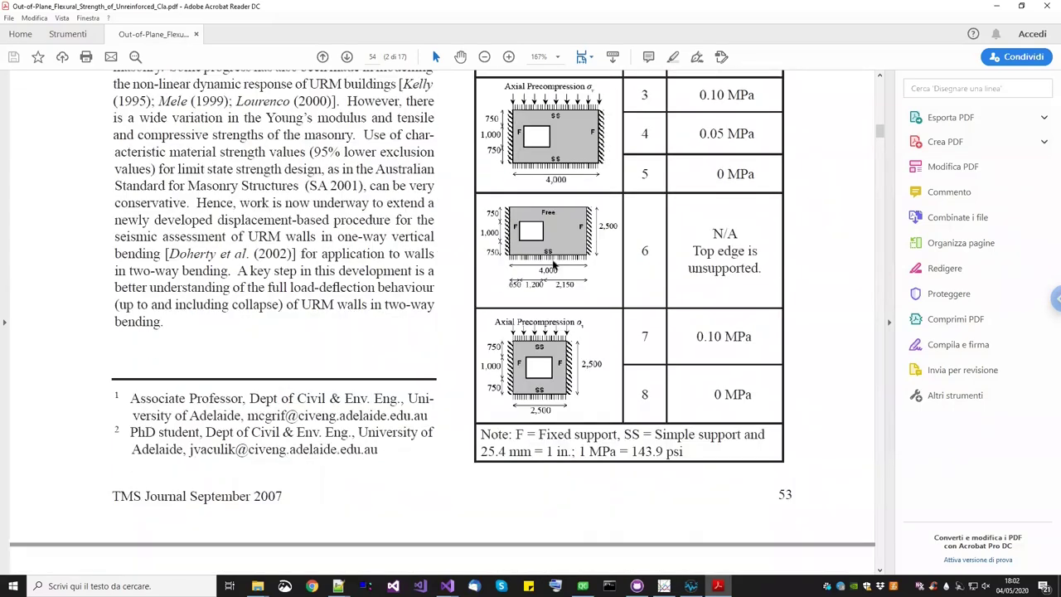
{"action": "scroll", "coordinate": [445, 256], "scroll_direction": "down", "scroll_amount": 15}
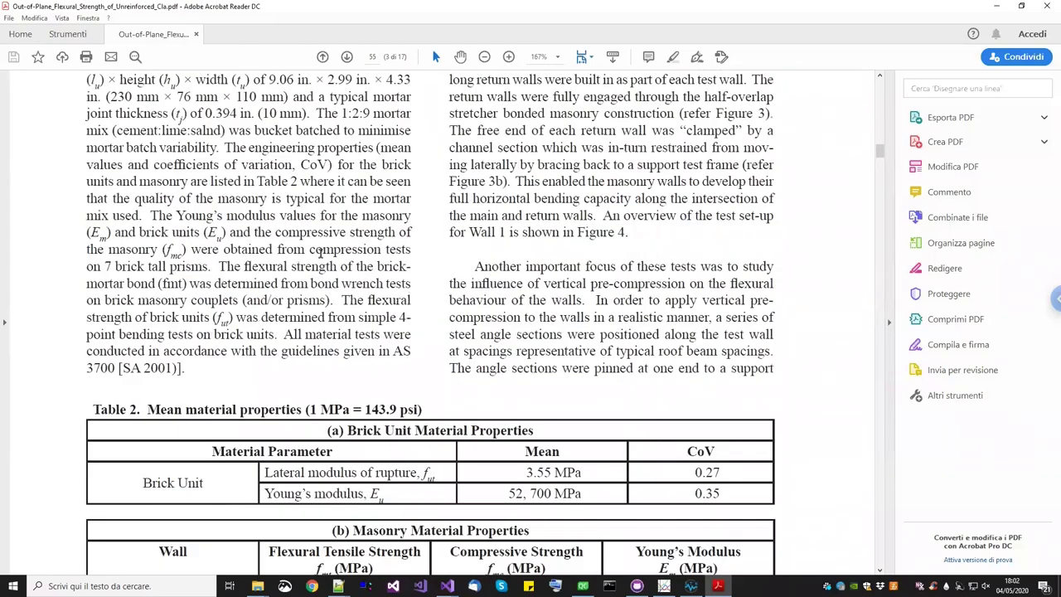
{"action": "scroll", "coordinate": [446, 256], "scroll_direction": "down", "scroll_amount": 12}
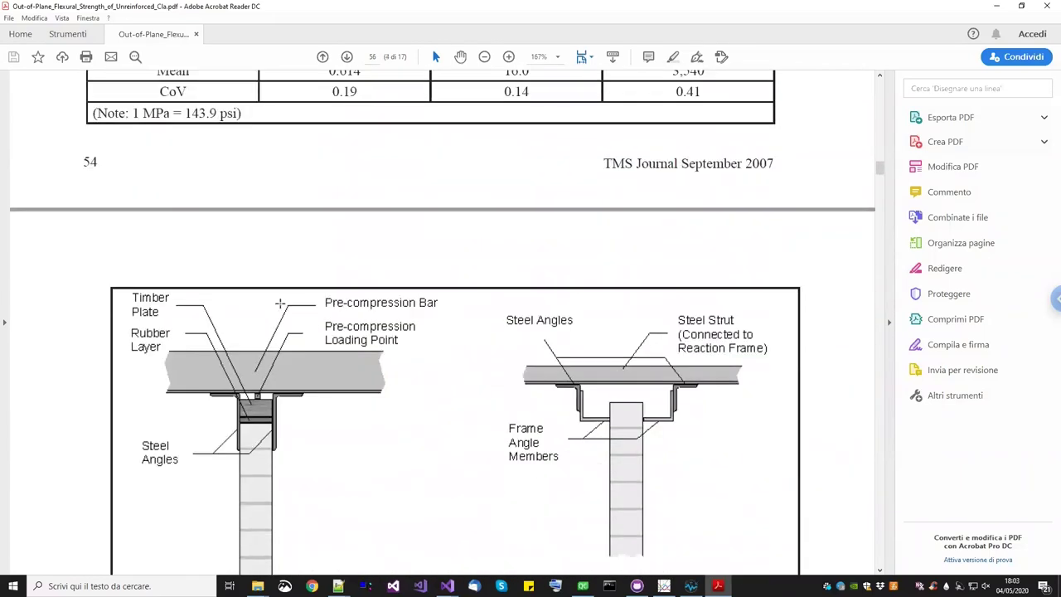
{"action": "scroll", "coordinate": [497, 288], "scroll_direction": "down", "scroll_amount": 8}
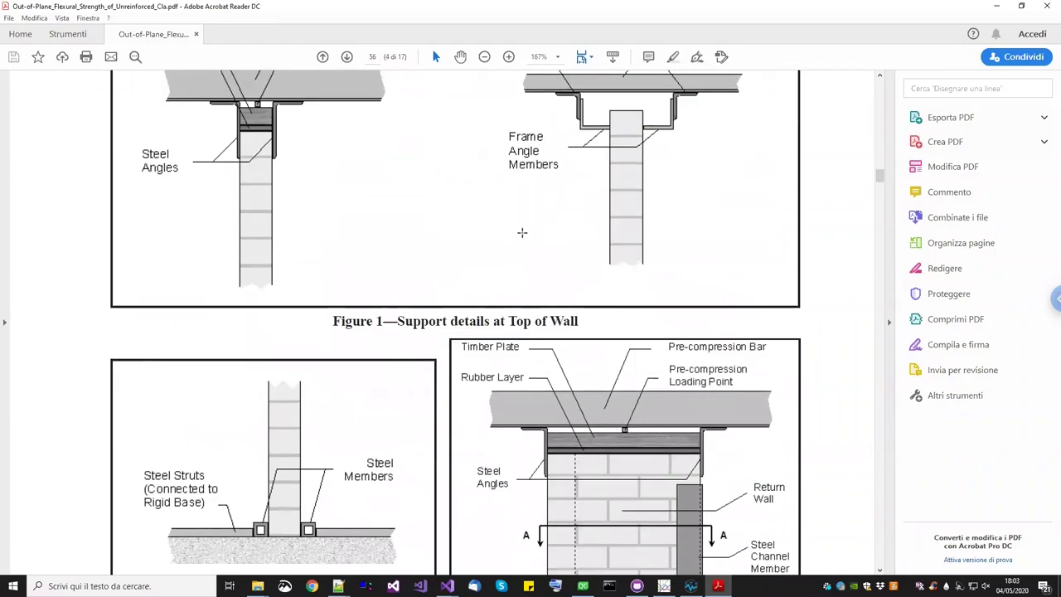
{"action": "scroll", "coordinate": [648, 315], "scroll_direction": "down", "scroll_amount": 2}
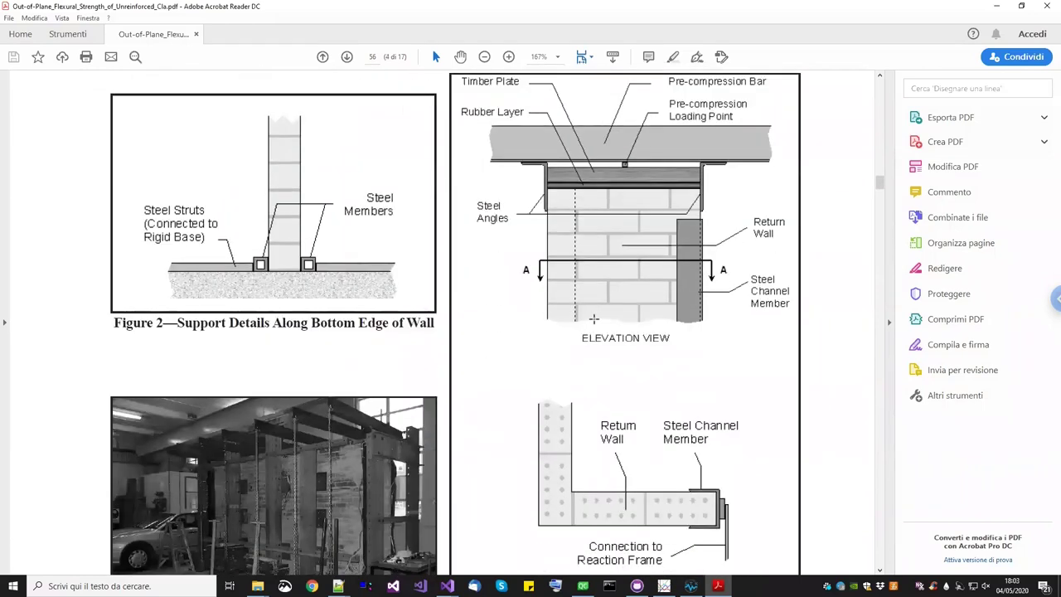
{"action": "scroll", "coordinate": [594, 319], "scroll_direction": "down", "scroll_amount": 2}
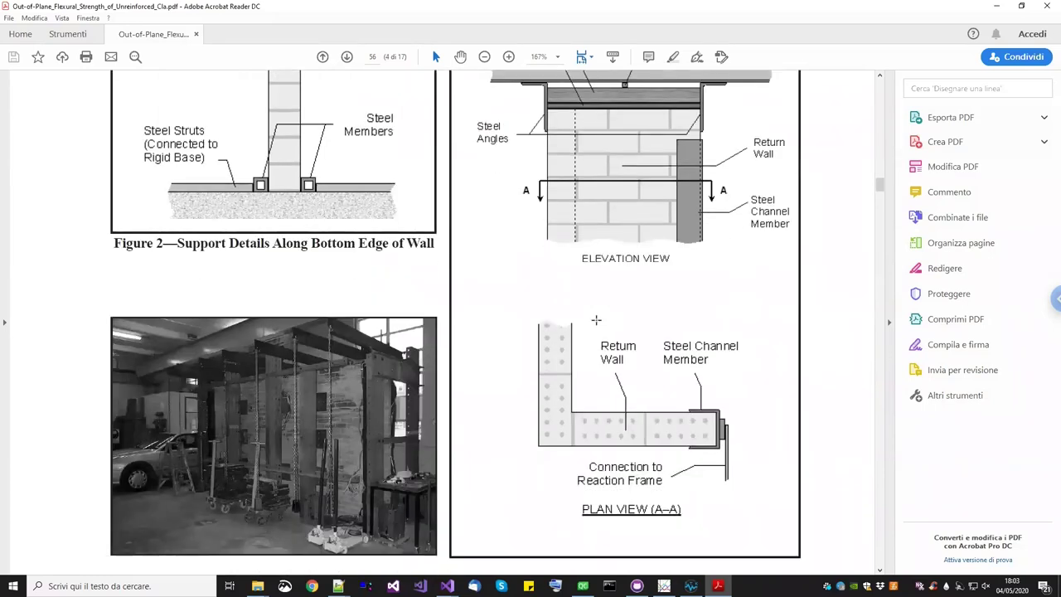
{"action": "scroll", "coordinate": [596, 319], "scroll_direction": "down", "scroll_amount": 1}
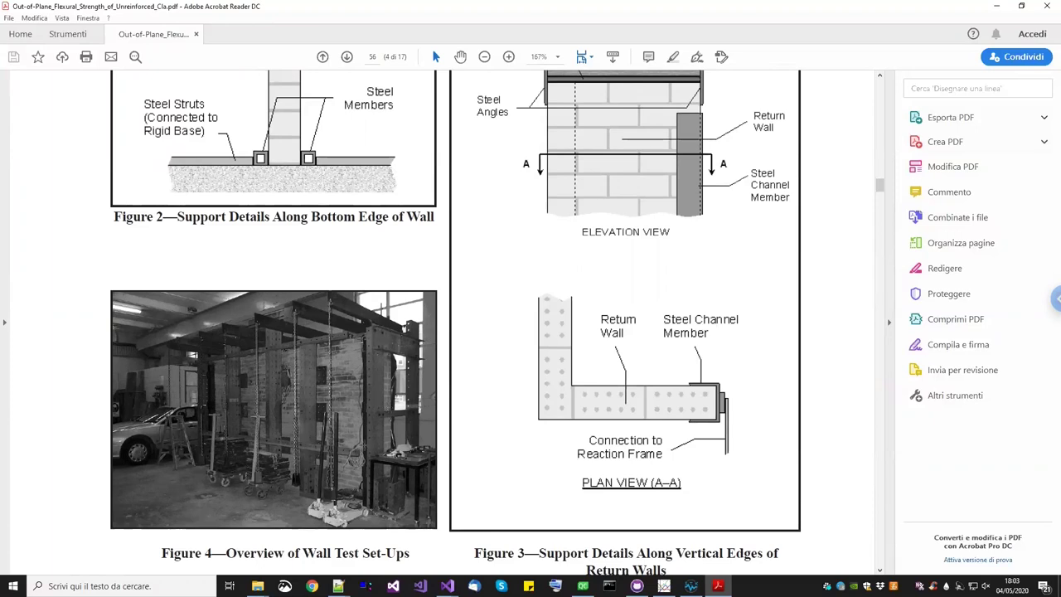
Switch back to STKO and start a new post-processing document, discarding the changes to the untitled one
{"action": "left_click", "coordinate": [691, 585]}
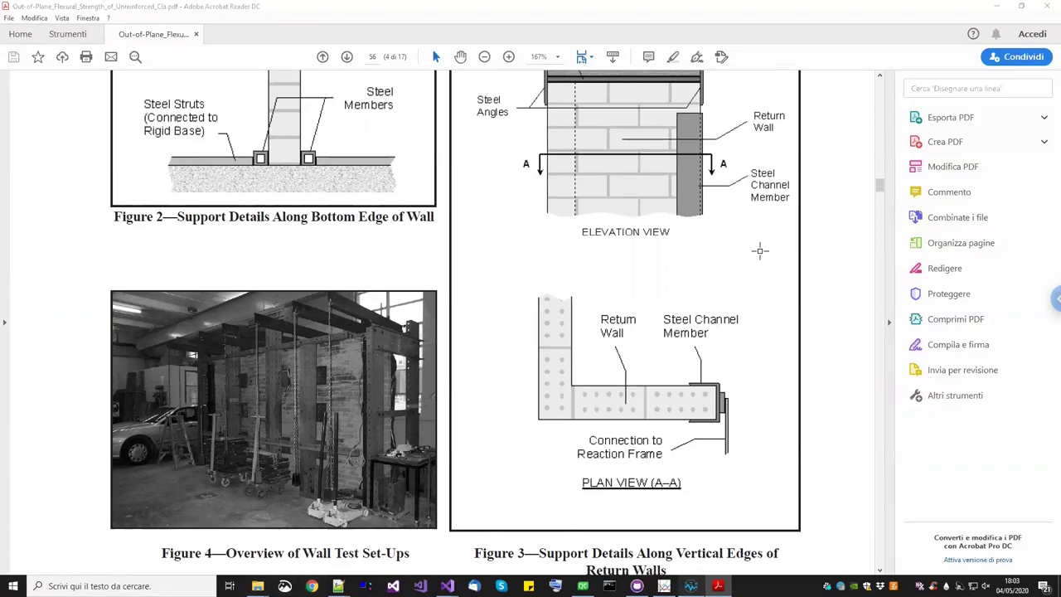
{"action": "left_click_drag", "start_coordinate": [659, 299], "coordinate": [493, 265]}
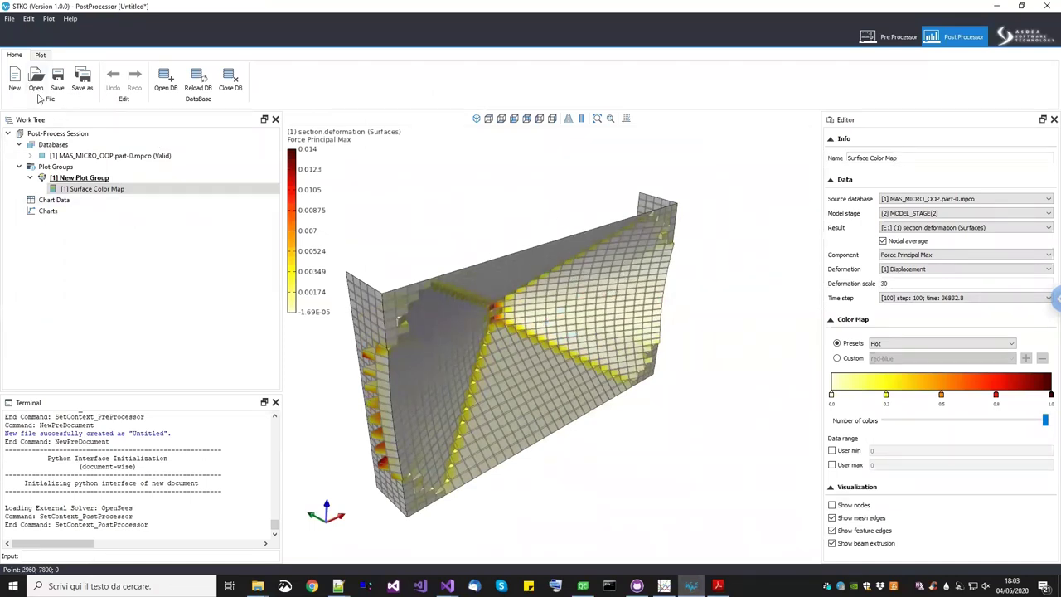
{"action": "left_click", "coordinate": [15, 79]}
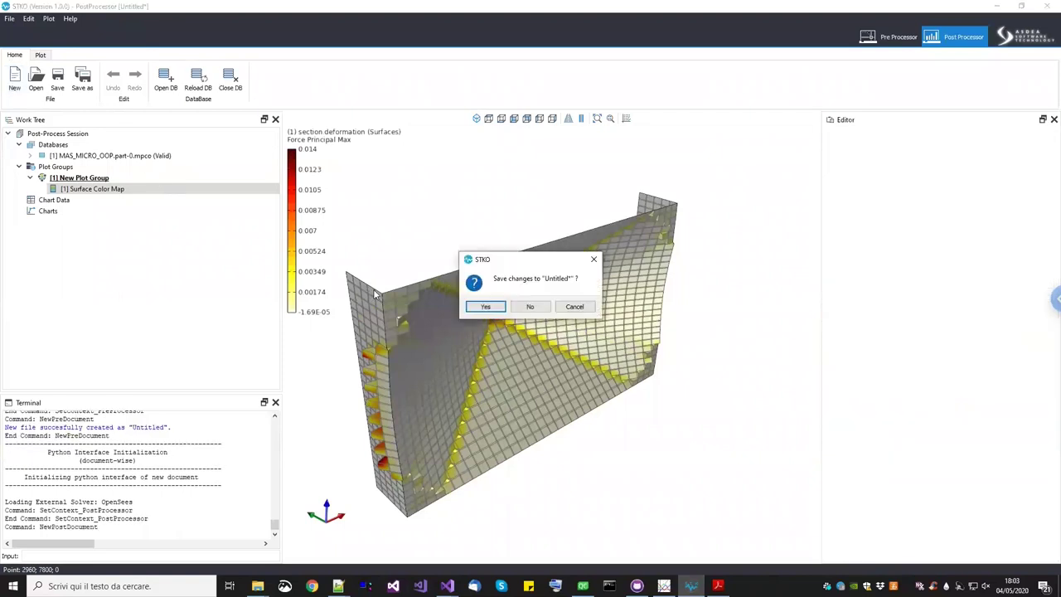
{"action": "left_click", "coordinate": [531, 307]}
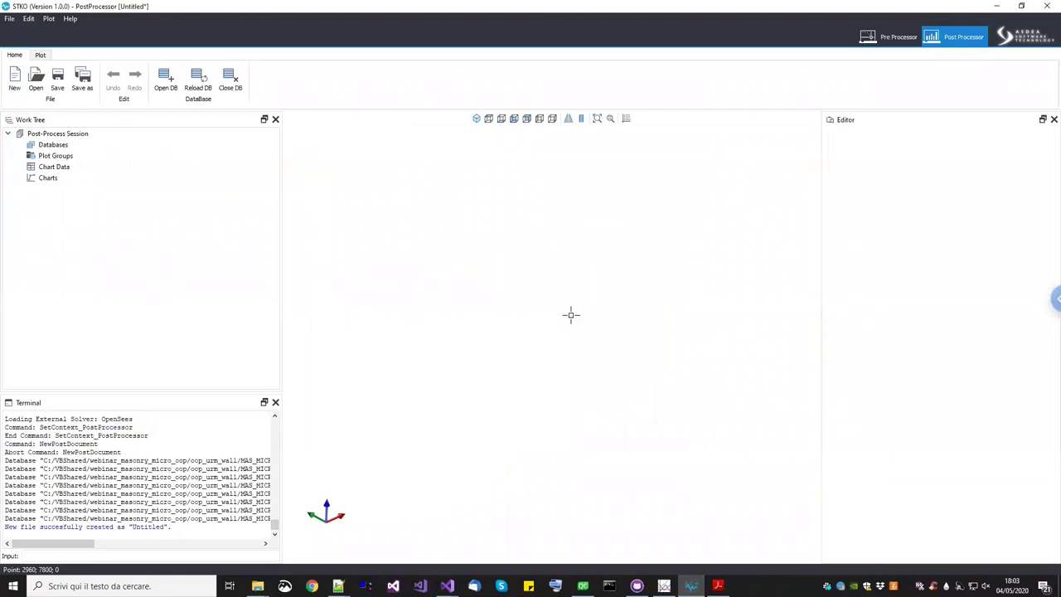
Change to the pre-processor environment and narrow the work tree to enlarge the 3D view
{"action": "left_click", "coordinate": [880, 42]}
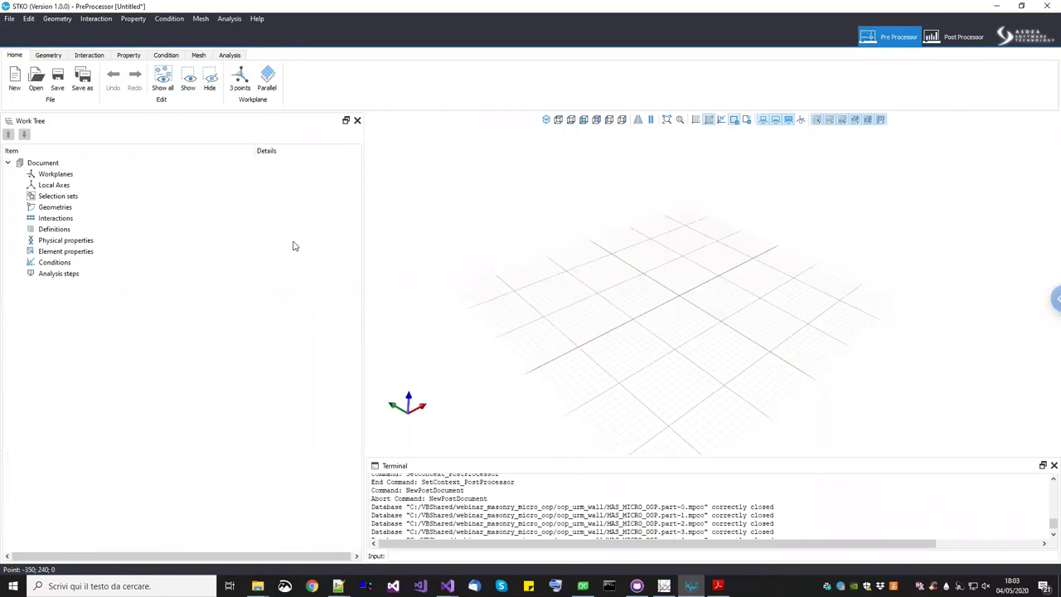
{"action": "left_click_drag", "start_coordinate": [253, 151], "coordinate": [238, 154]}
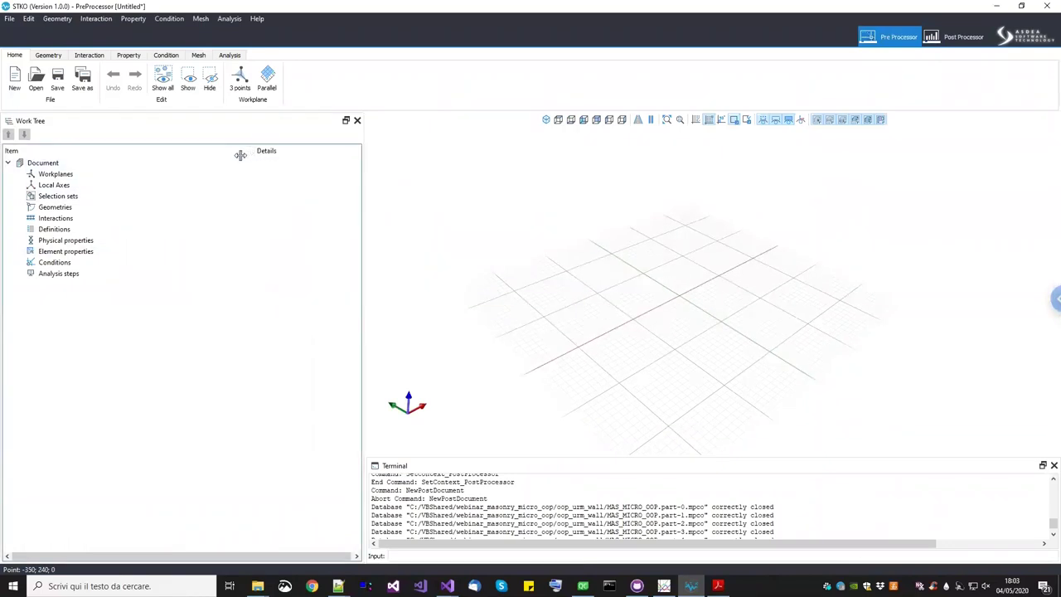
{"action": "left_click_drag", "start_coordinate": [364, 316], "coordinate": [335, 313]}
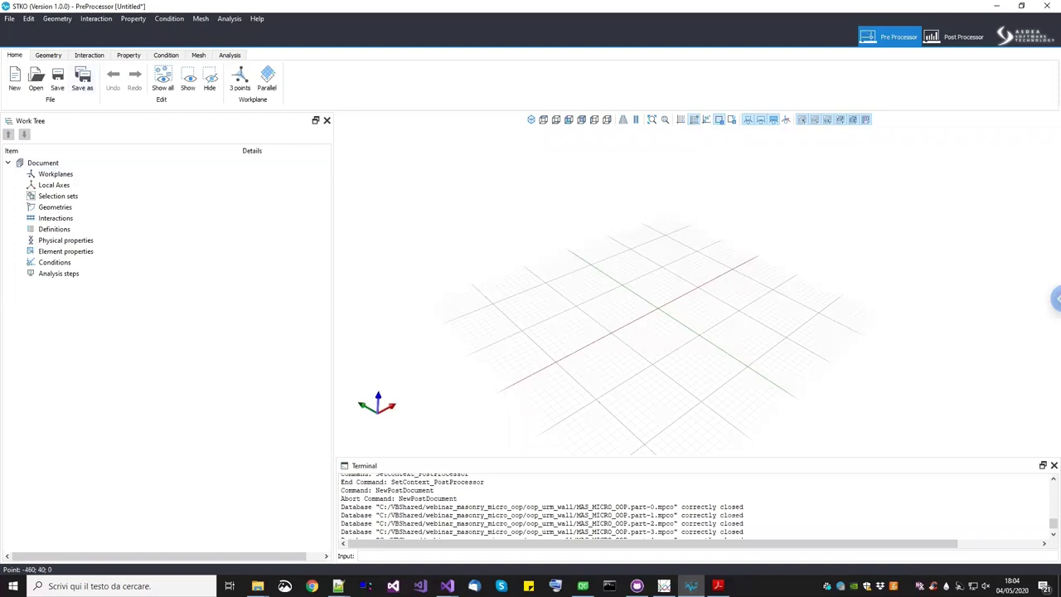
Switch to File Explorer and look through the element_comparison and oop_urm_wall folders in webinar_masonry_micro_oop
{"action": "left_click", "coordinate": [268, 559]}
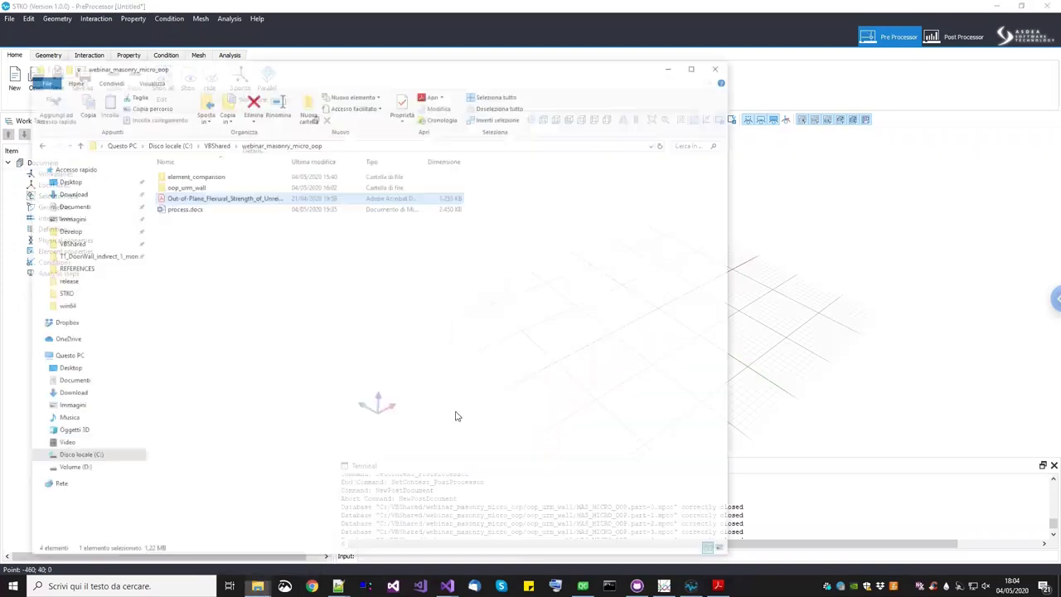
{"action": "left_click", "coordinate": [267, 162]}
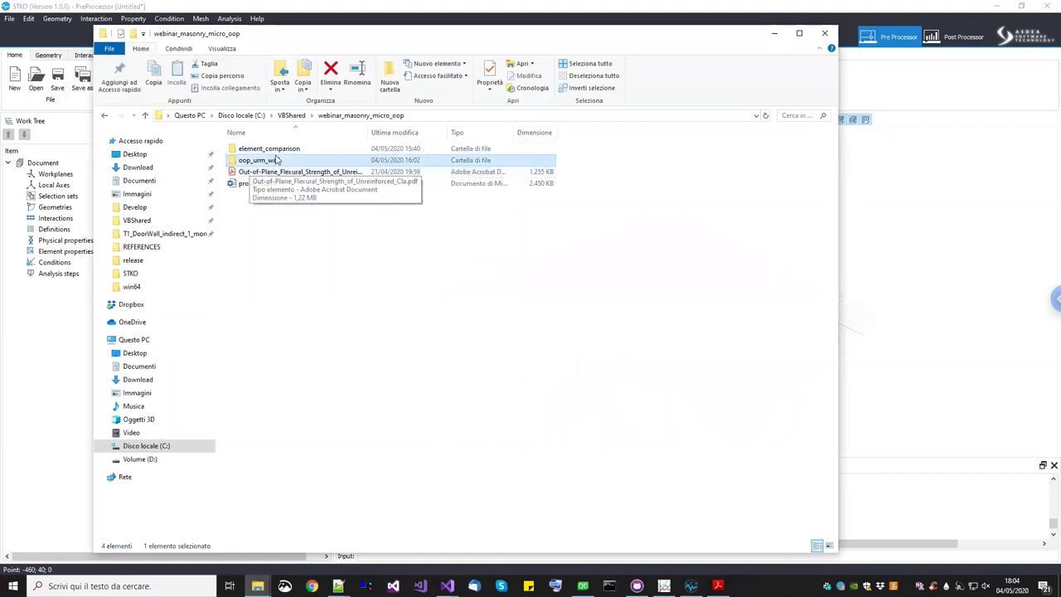
{"action": "left_click", "coordinate": [269, 150]}
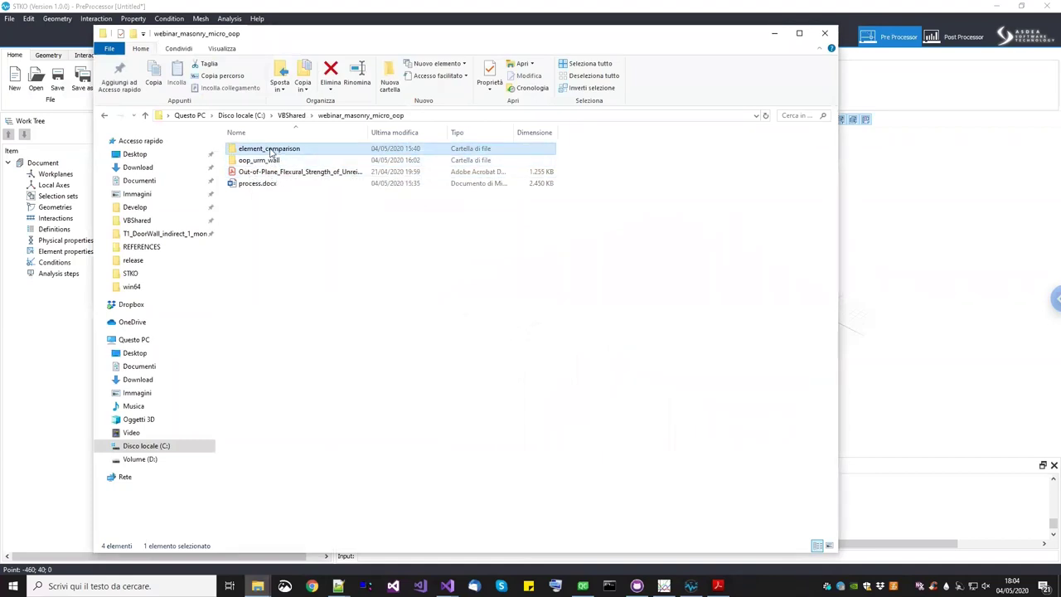
{"action": "double_click", "coordinate": [278, 150]}
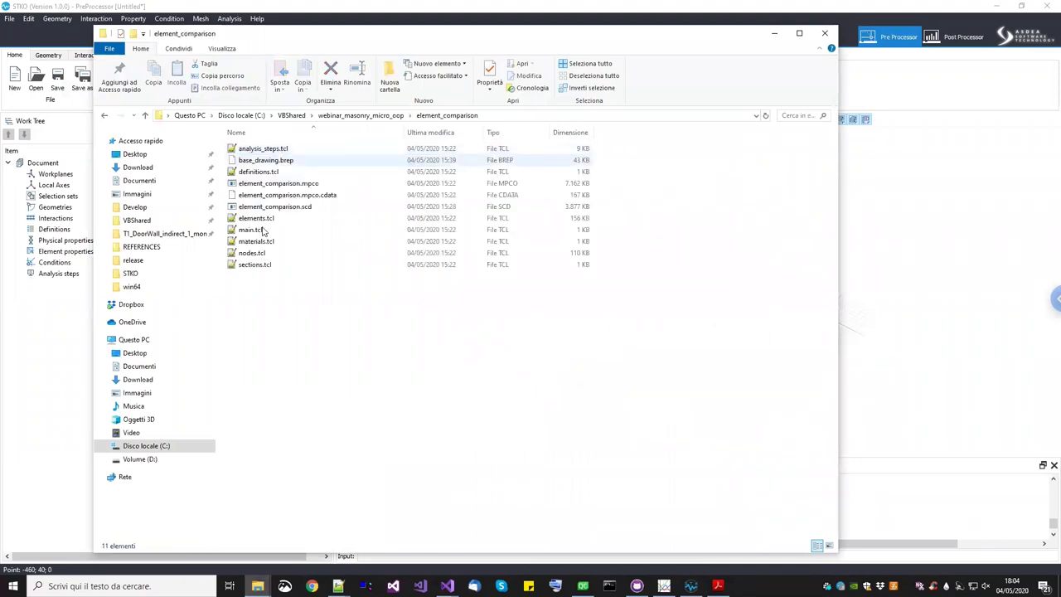
{"action": "left_click", "coordinate": [356, 116]}
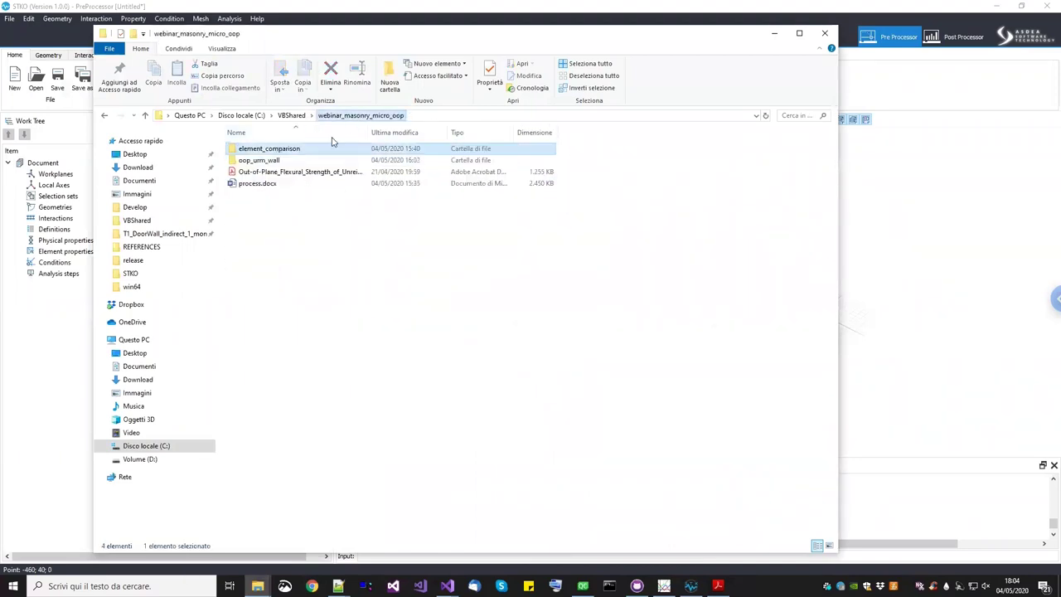
{"action": "left_click", "coordinate": [292, 162]}
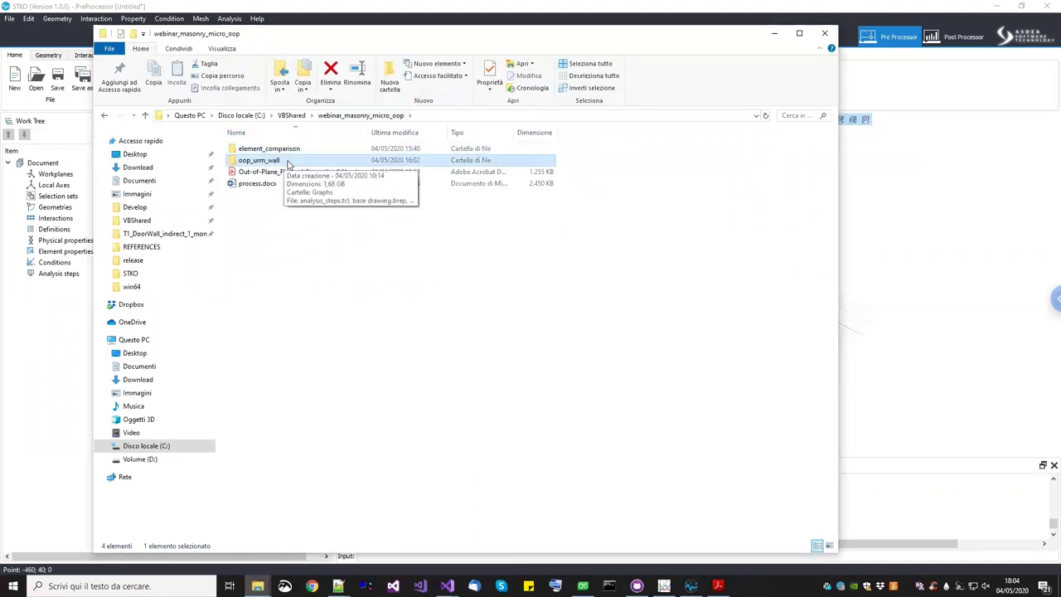
{"action": "left_click", "coordinate": [315, 304]}
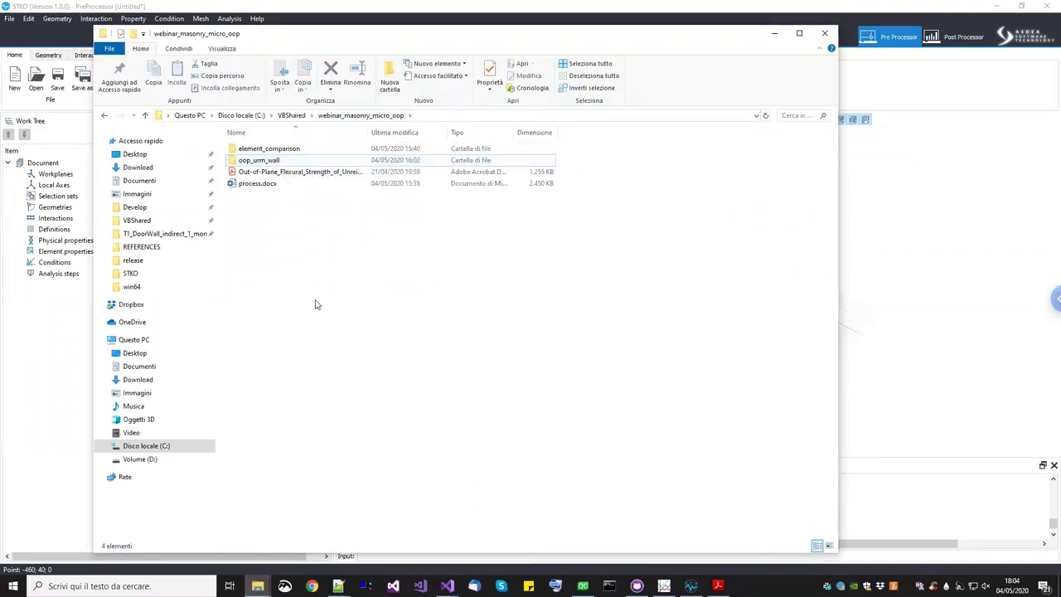
Create a new folder named _ele_comparison inside webinar_masonry_micro_oop
{"action": "right_click", "coordinate": [316, 303]}
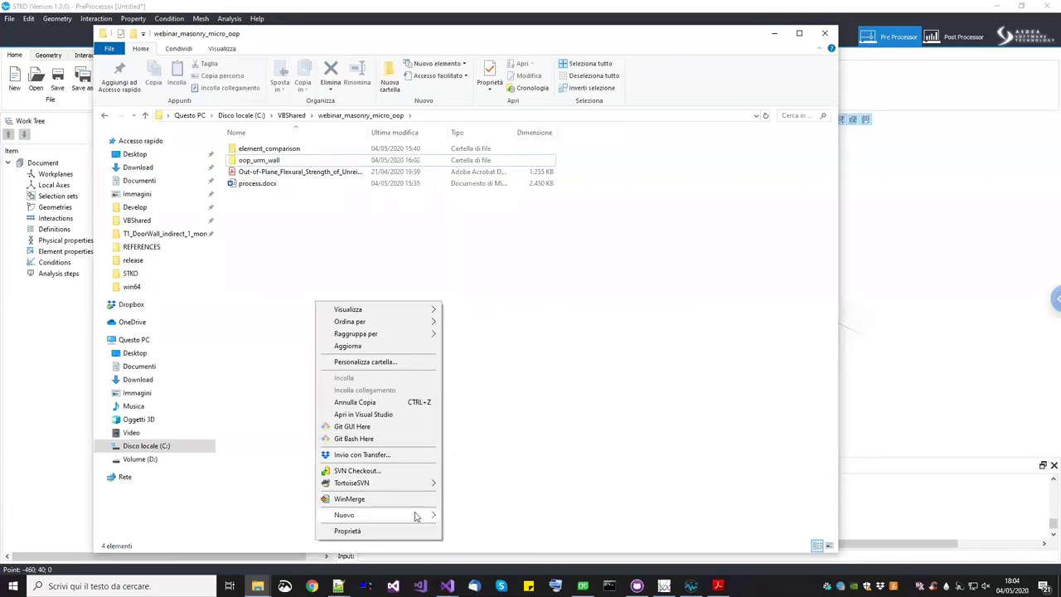
{"action": "mouse_move", "coordinate": [416, 515]}
{"action": "left_click", "coordinate": [463, 364]}
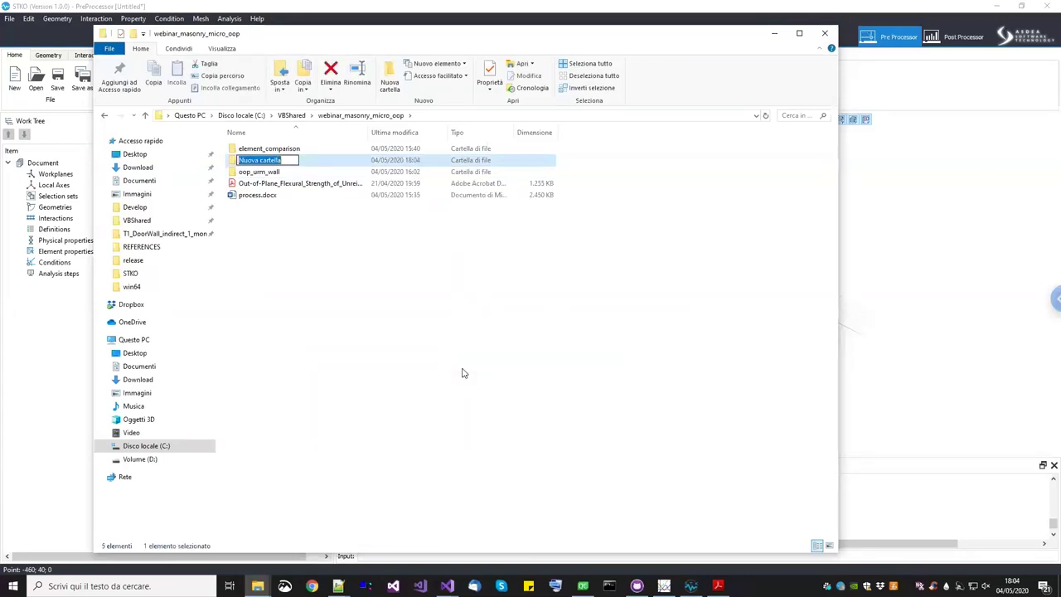
{"action": "type", "text": "_cle_comparison"}
{"action": "key", "text": "Return"}
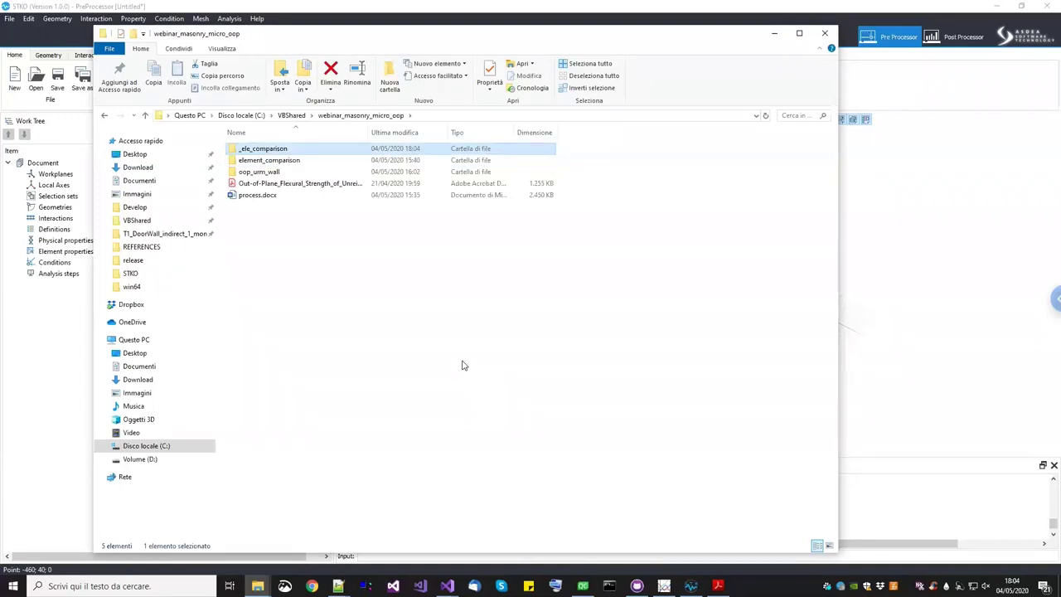
Locate the base_drawing.brep file in the element_comparison folder and select it
{"action": "double_click", "coordinate": [285, 163]}
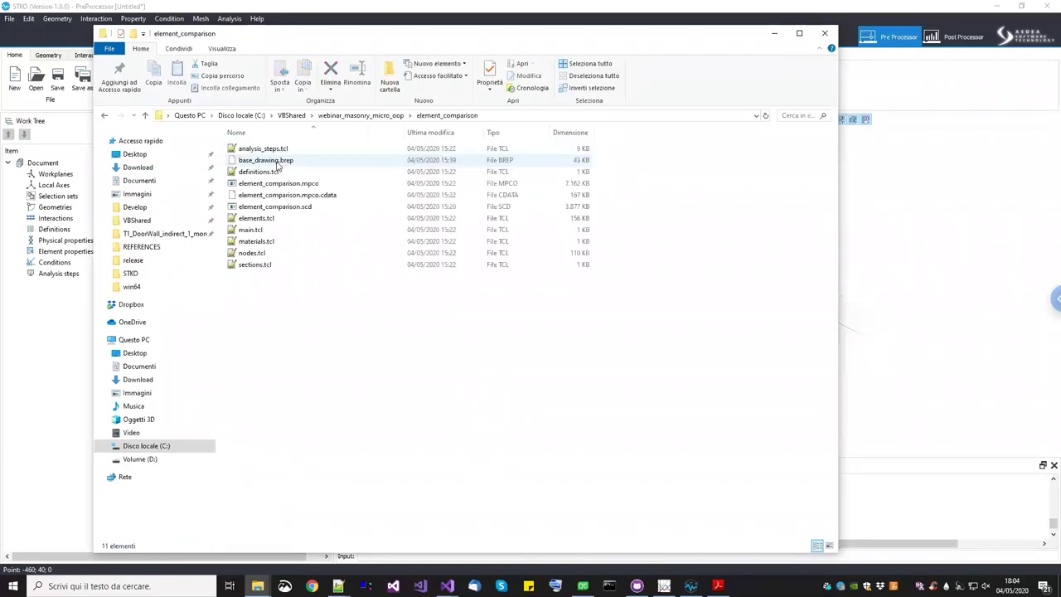
{"action": "left_click", "coordinate": [256, 162]}
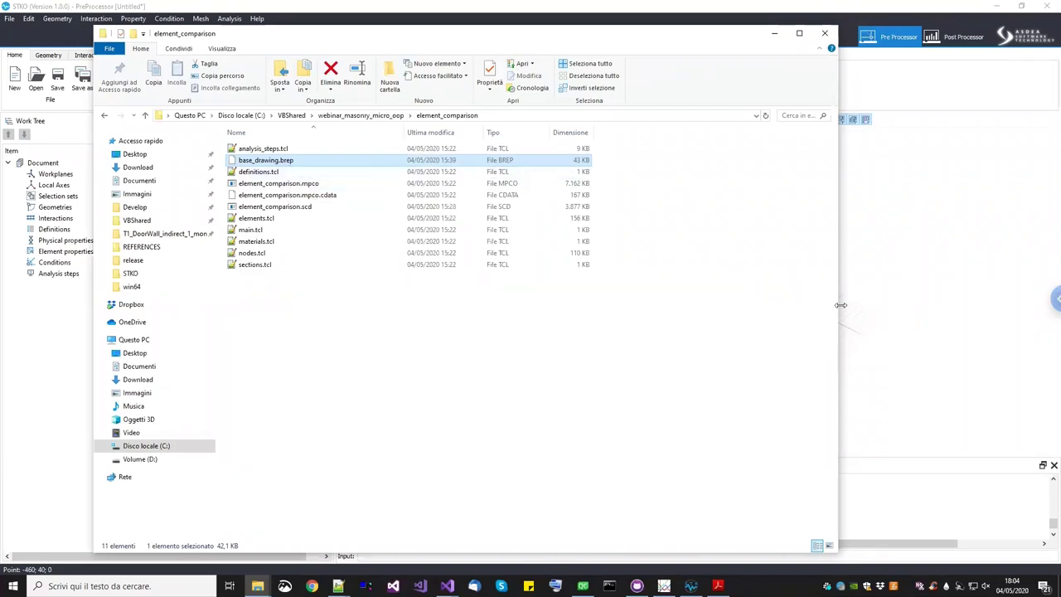
Switch back to STKO and import the base_drawing.brep geometry from the element_comparison folder
{"action": "key", "text": "alt+Tab"}
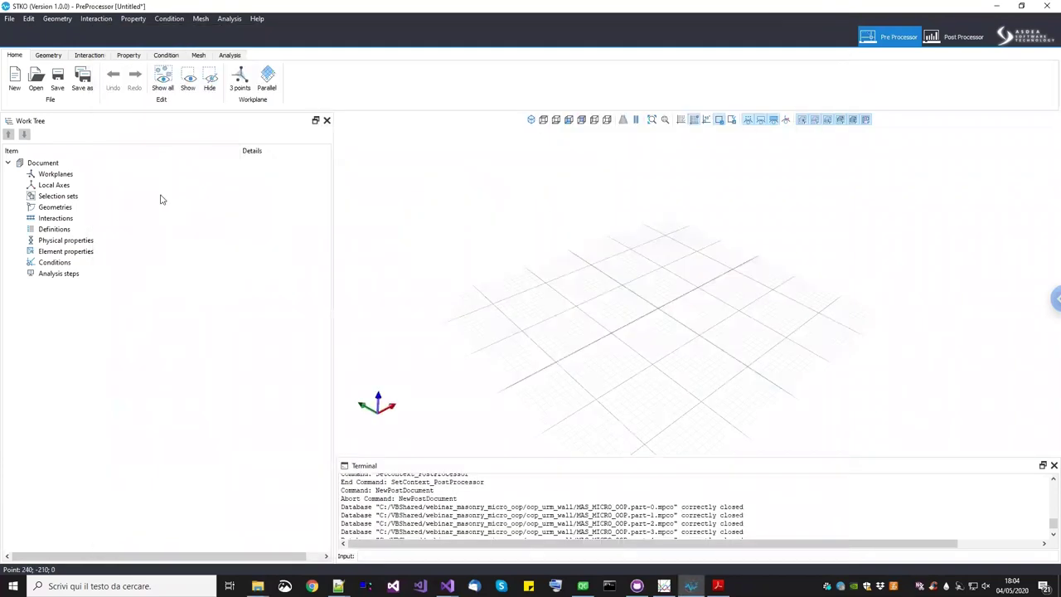
{"action": "left_click", "coordinate": [49, 55]}
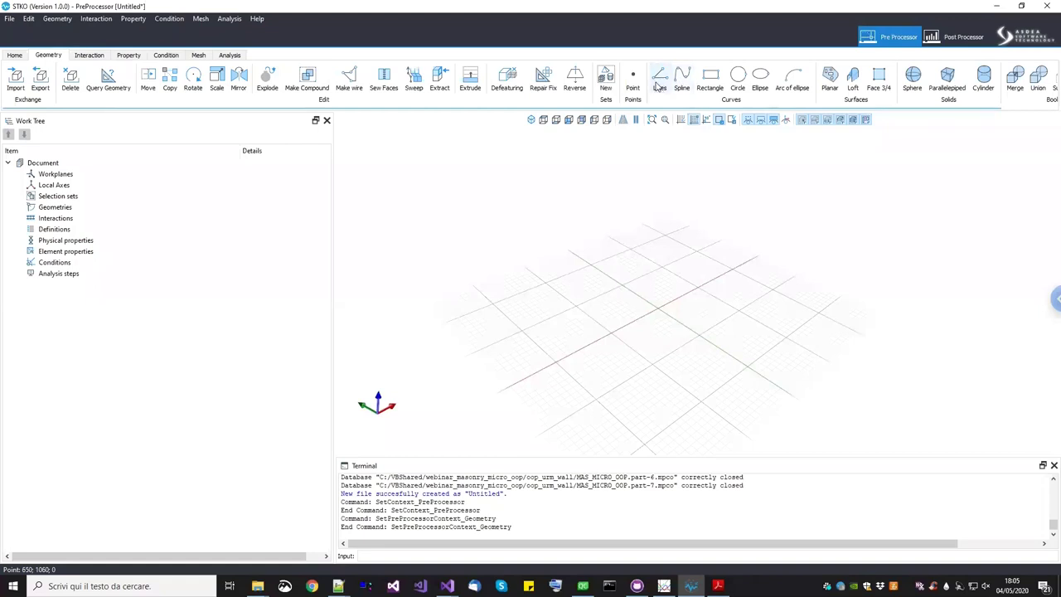
{"action": "left_click", "coordinate": [16, 83]}
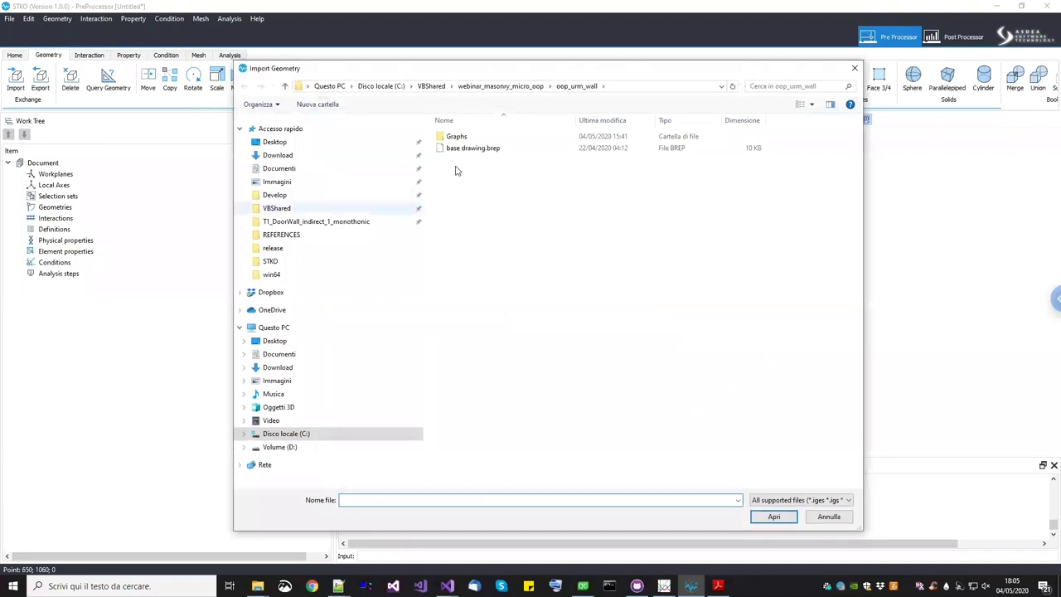
{"action": "left_click", "coordinate": [518, 87]}
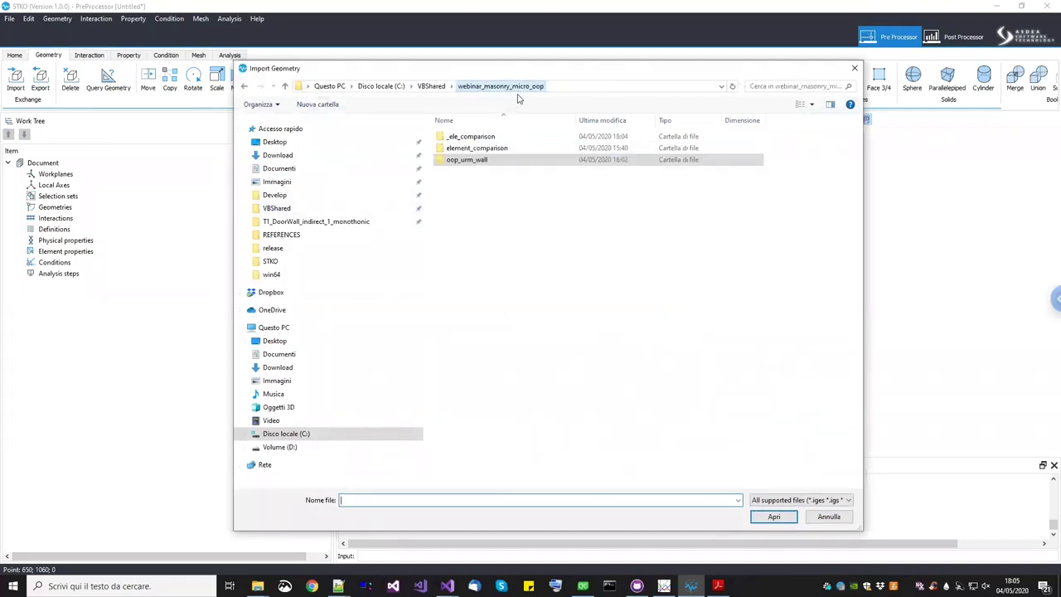
{"action": "double_click", "coordinate": [484, 137]}
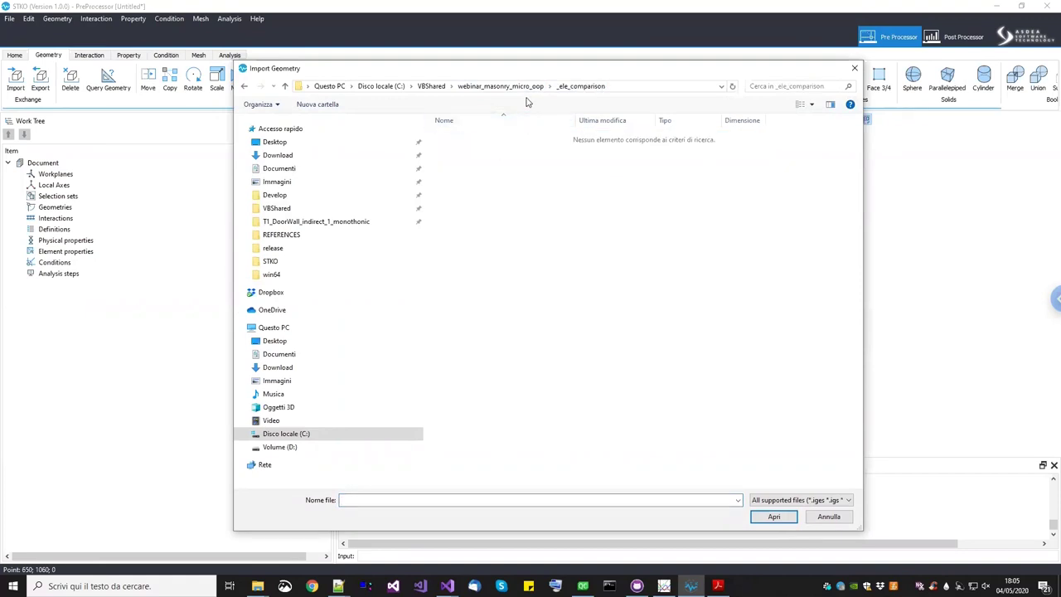
{"action": "left_click", "coordinate": [519, 86]}
{"action": "double_click", "coordinate": [477, 147]}
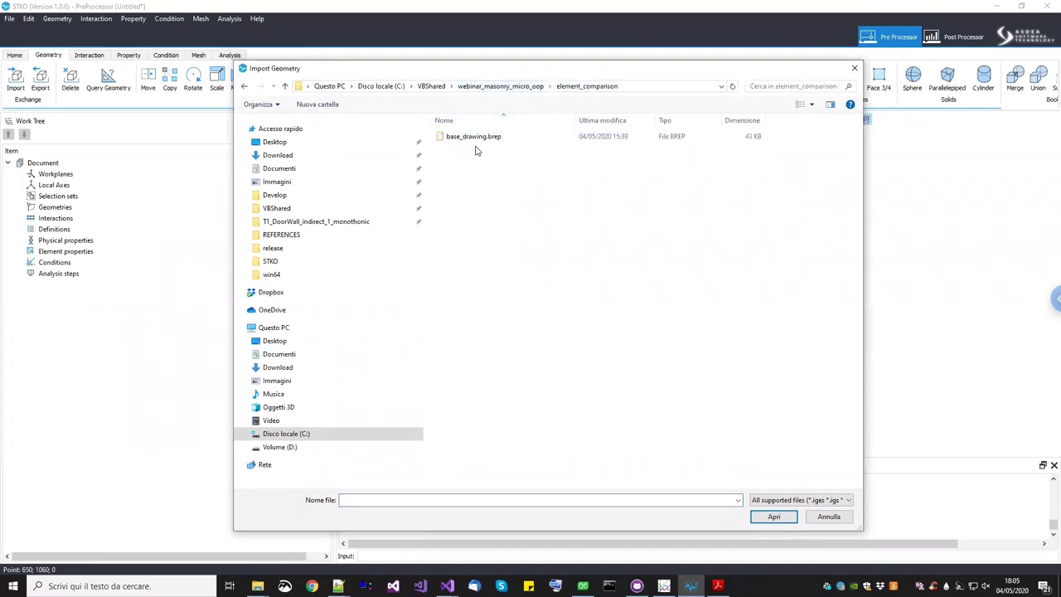
{"action": "left_click", "coordinate": [477, 138]}
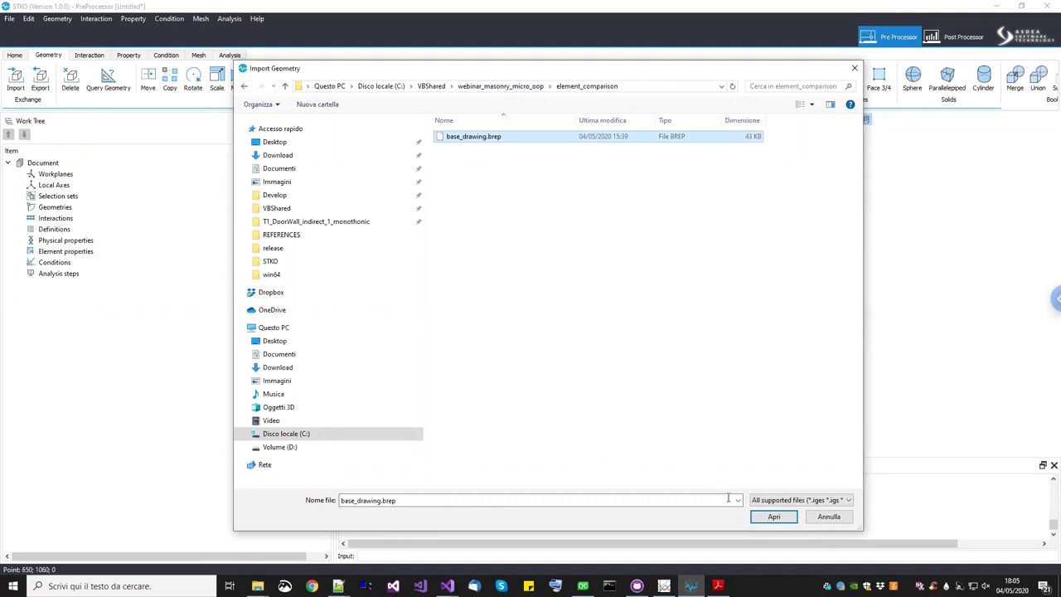
{"action": "left_click", "coordinate": [773, 517]}
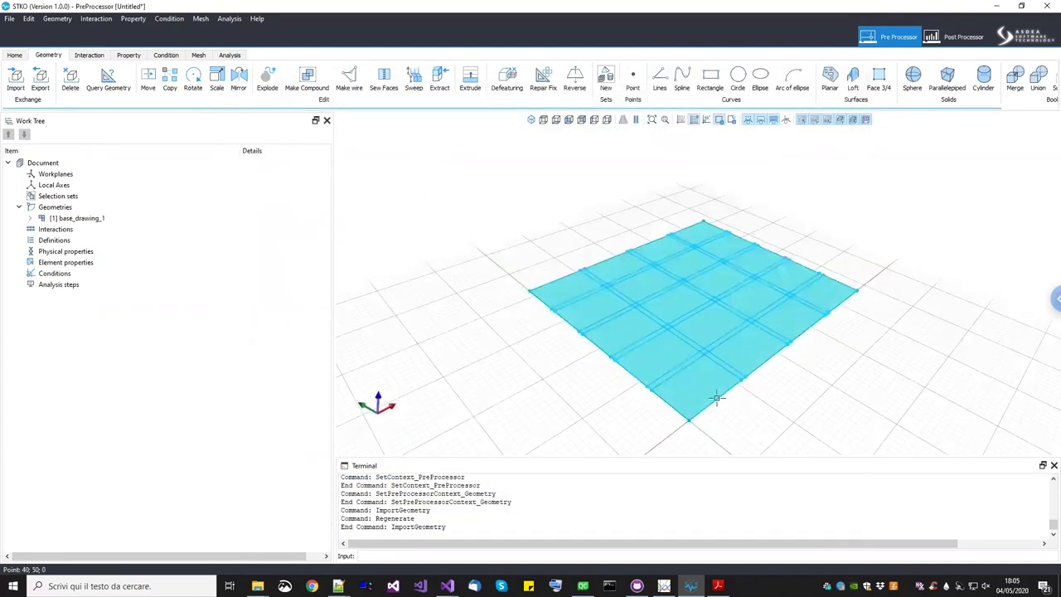
Show the imported drawing in top view and turn off the remote desktop session's full-screen mode
{"action": "left_click", "coordinate": [555, 119]}
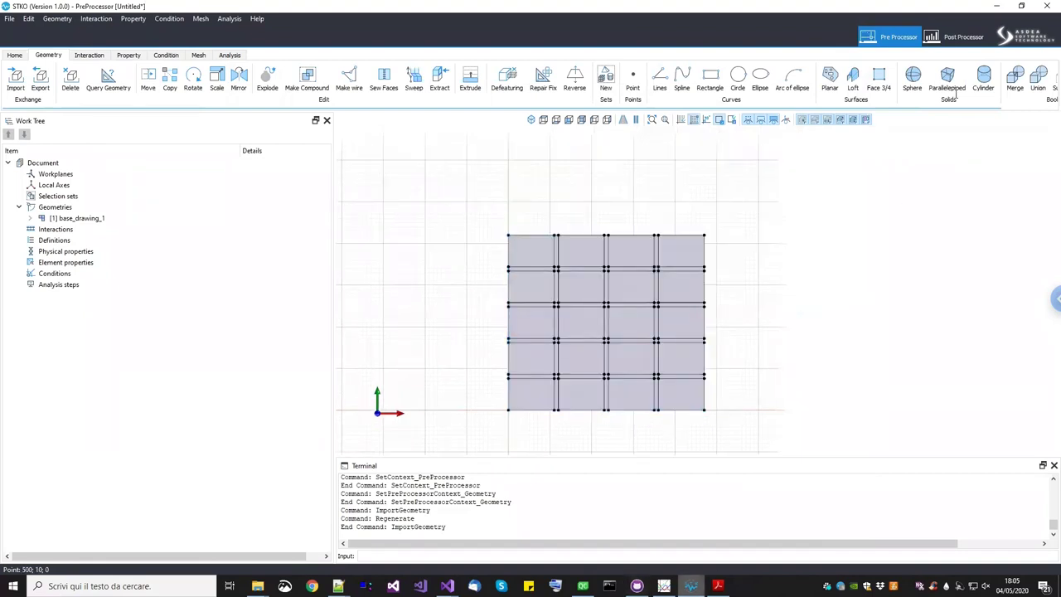
{"action": "left_click", "coordinate": [1051, 298]}
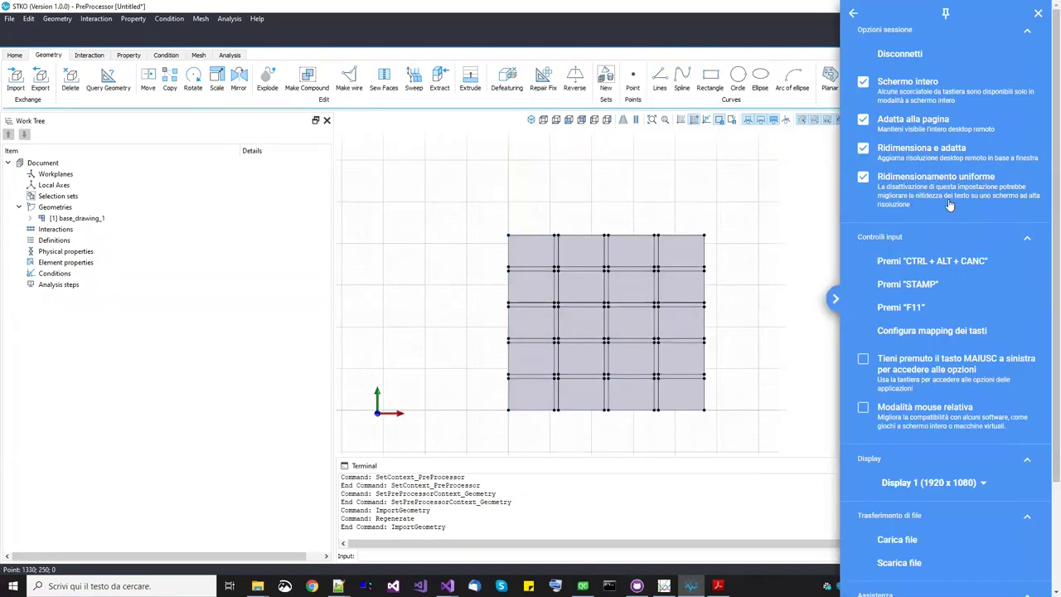
{"action": "left_click", "coordinate": [862, 83]}
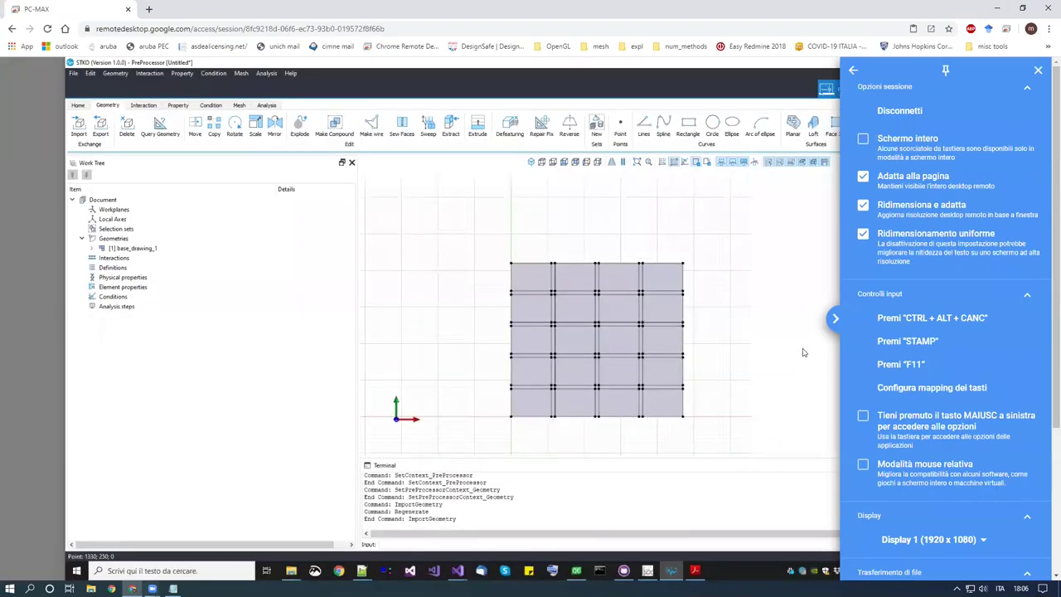
{"action": "left_click", "coordinate": [828, 315]}
{"action": "scroll", "coordinate": [666, 367], "scroll_direction": "up", "scroll_amount": 3}
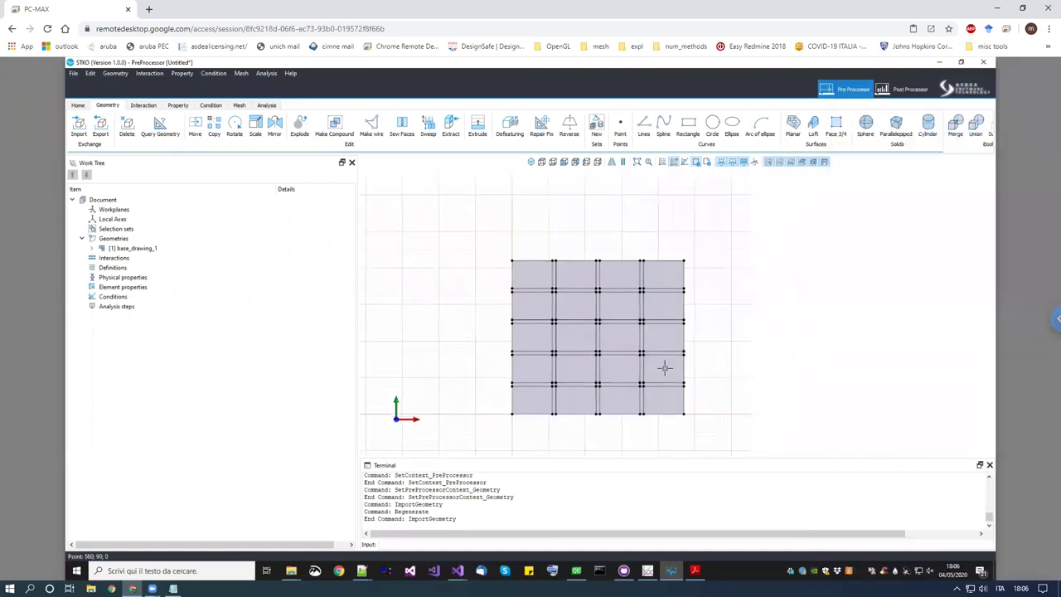
{"action": "scroll", "coordinate": [628, 310], "scroll_direction": "down", "scroll_amount": 3}
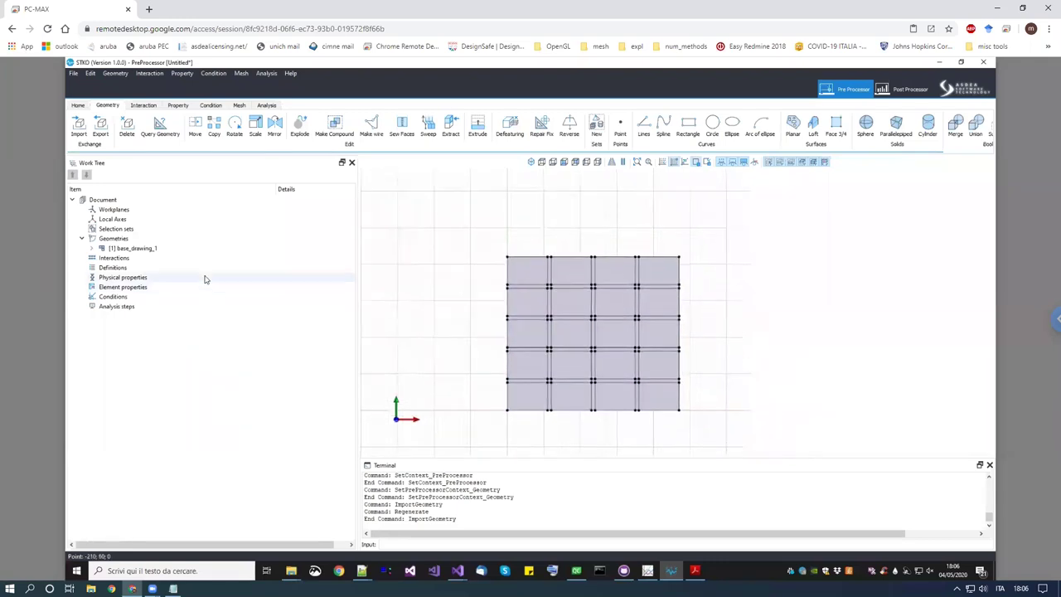
Rename the imported base drawing geometry as shell
{"action": "left_click", "coordinate": [130, 250]}
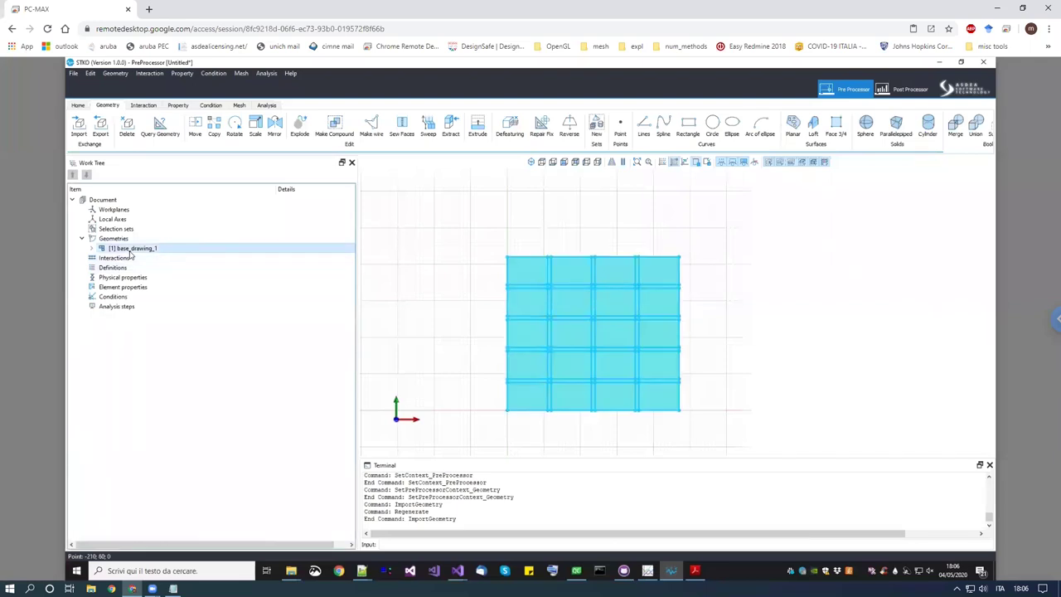
{"action": "right_click", "coordinate": [131, 255]}
{"action": "left_click", "coordinate": [156, 282]}
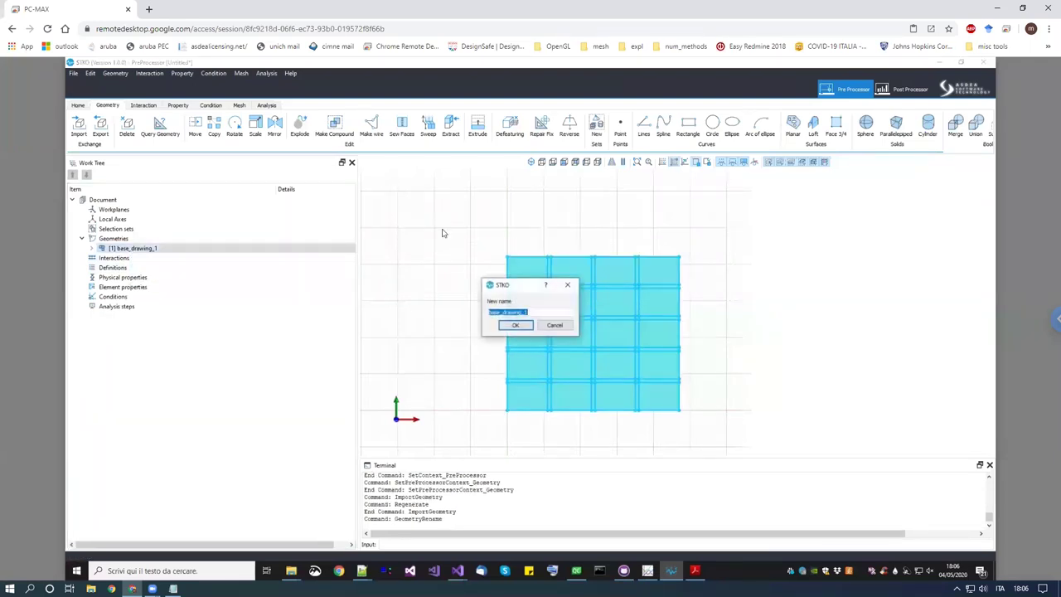
{"action": "type", "text": "shell"}
{"action": "left_click", "coordinate": [515, 324]}
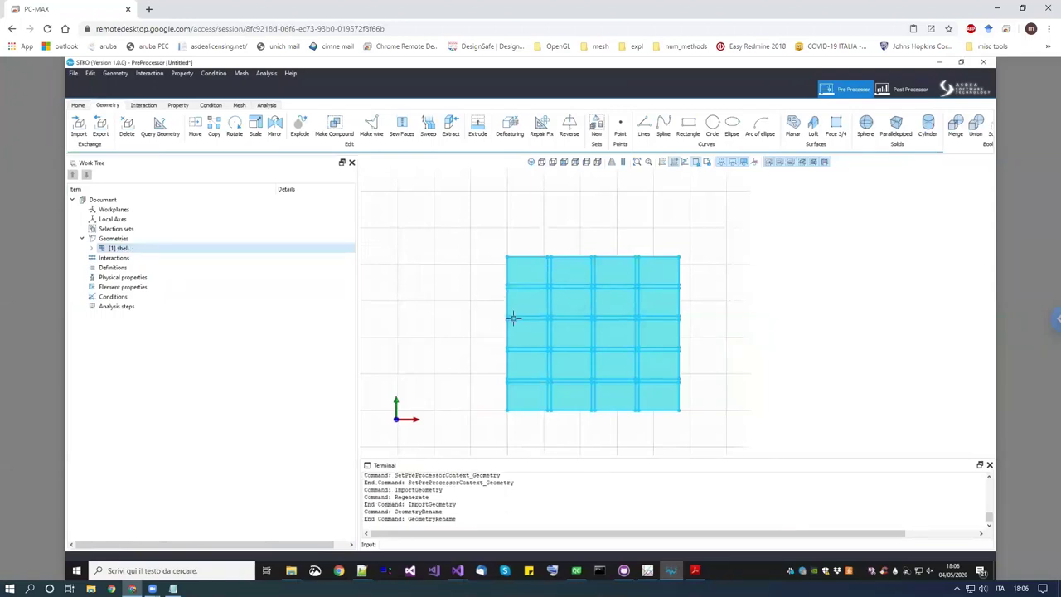
Rename the imported geometry as shell thick
{"action": "right_click", "coordinate": [146, 249]}
{"action": "left_click", "coordinate": [158, 277]}
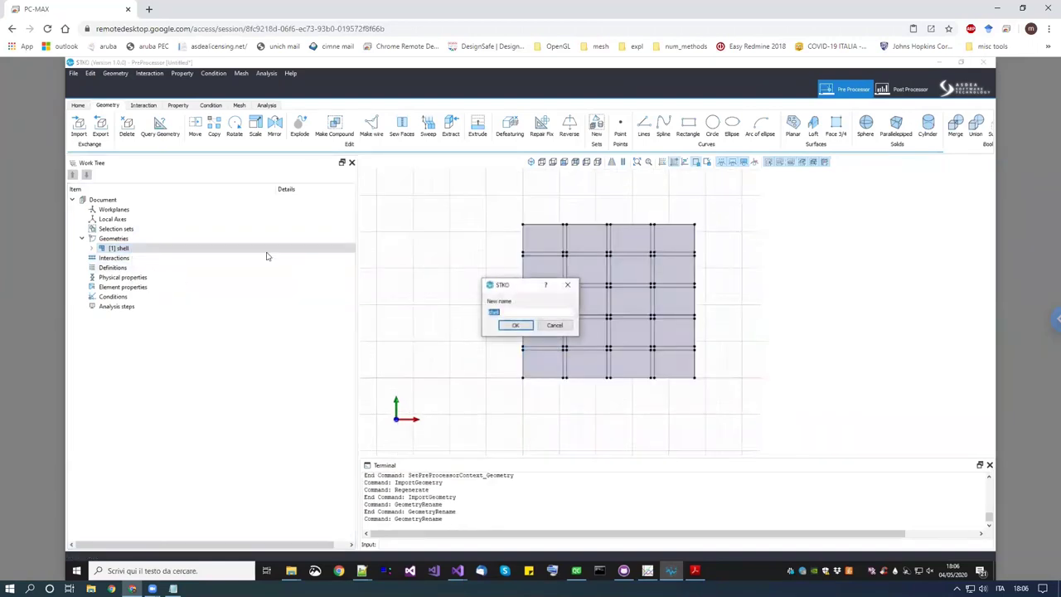
{"action": "left_click", "coordinate": [519, 311]}
{"action": "key", "text": "Return"}
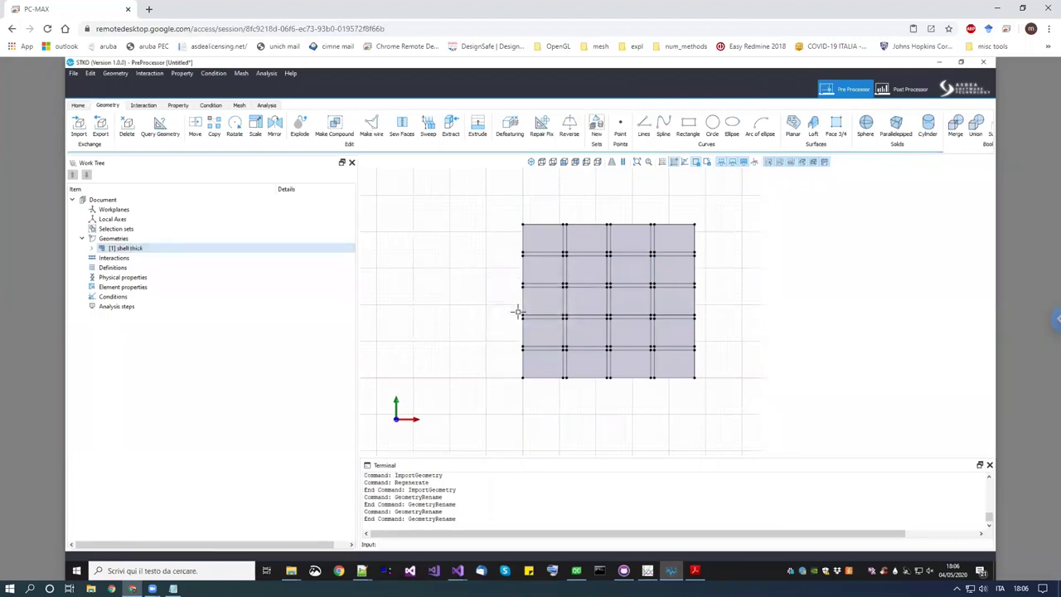
Add a new physical property and name it brick 3d
{"action": "left_click", "coordinate": [125, 268]}
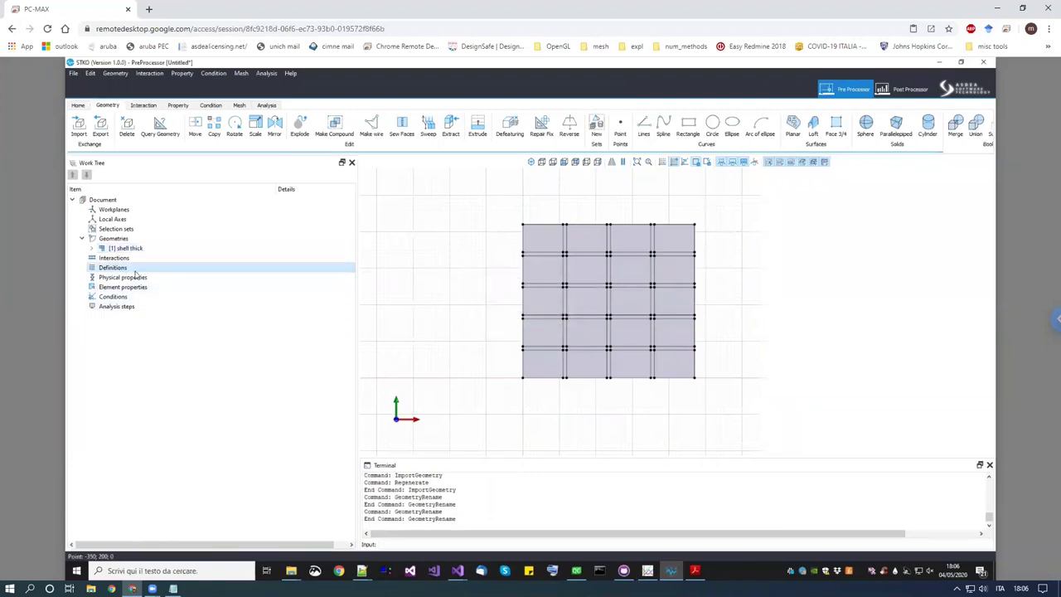
{"action": "left_click", "coordinate": [133, 278]}
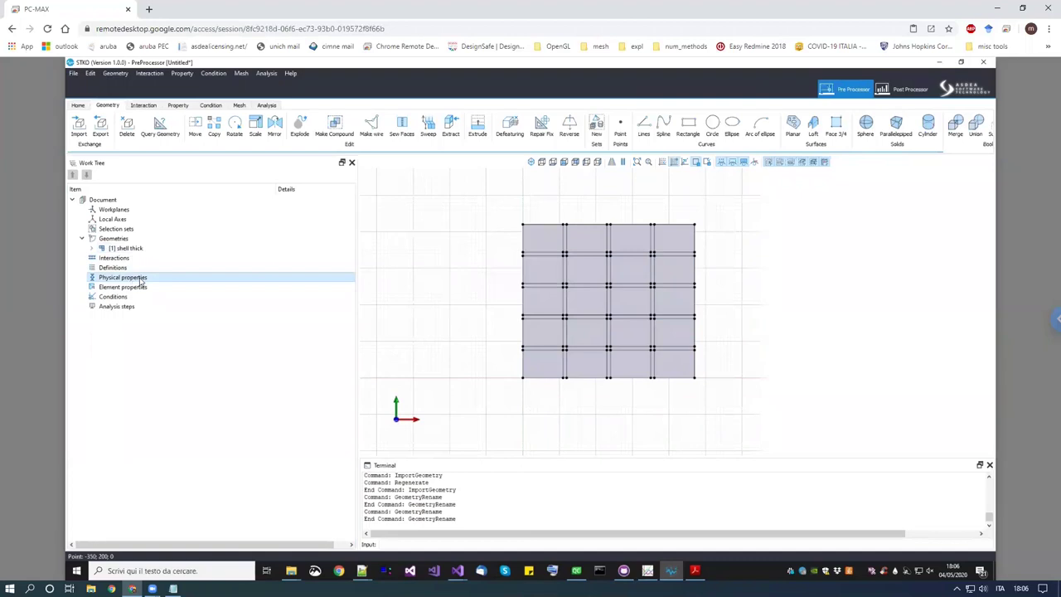
{"action": "left_click", "coordinate": [177, 105]}
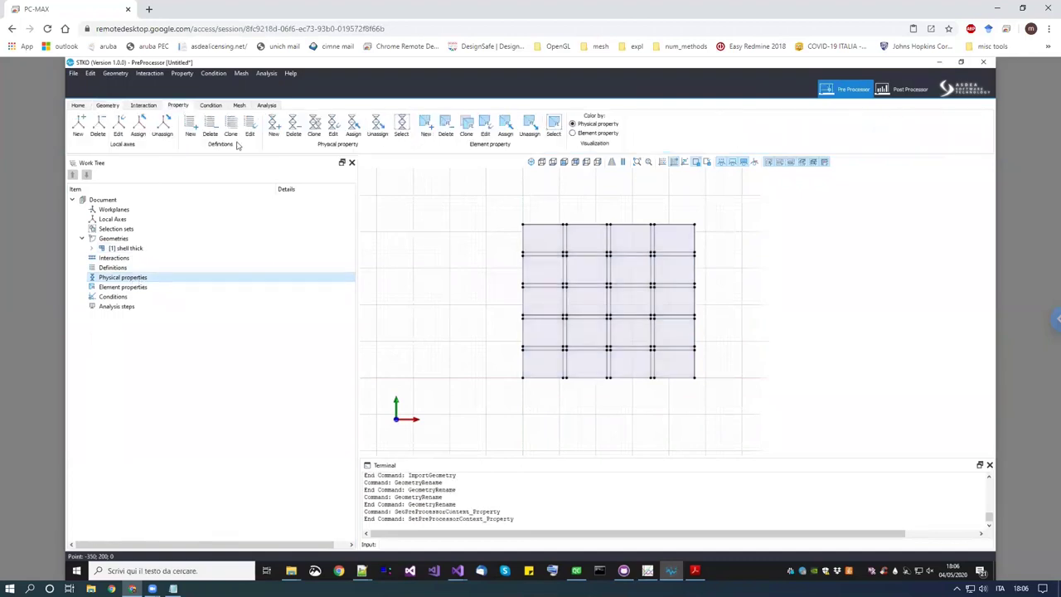
{"action": "right_click", "coordinate": [150, 282]}
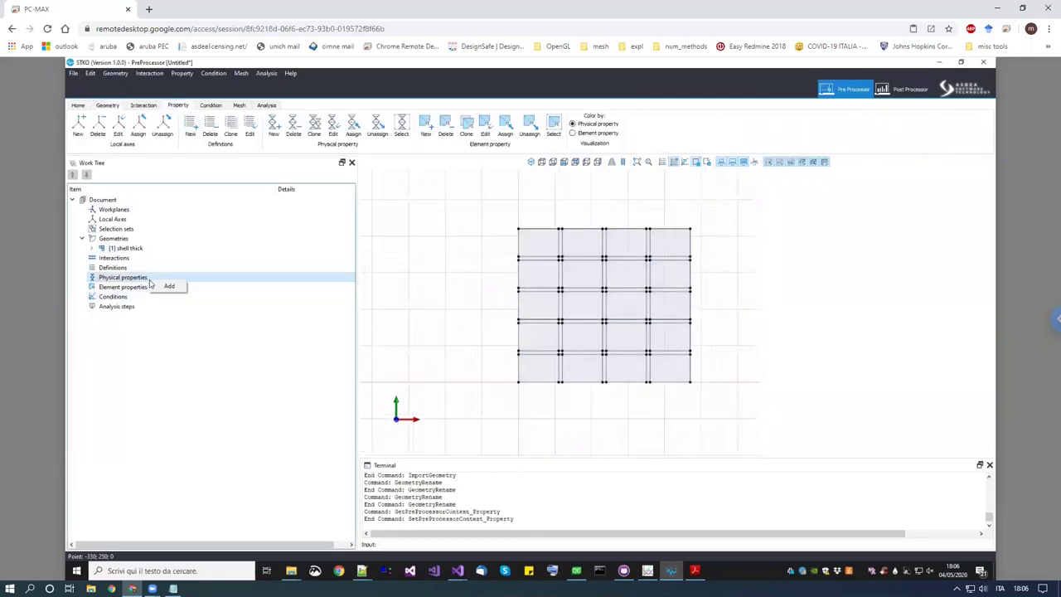
{"action": "left_click", "coordinate": [166, 286]}
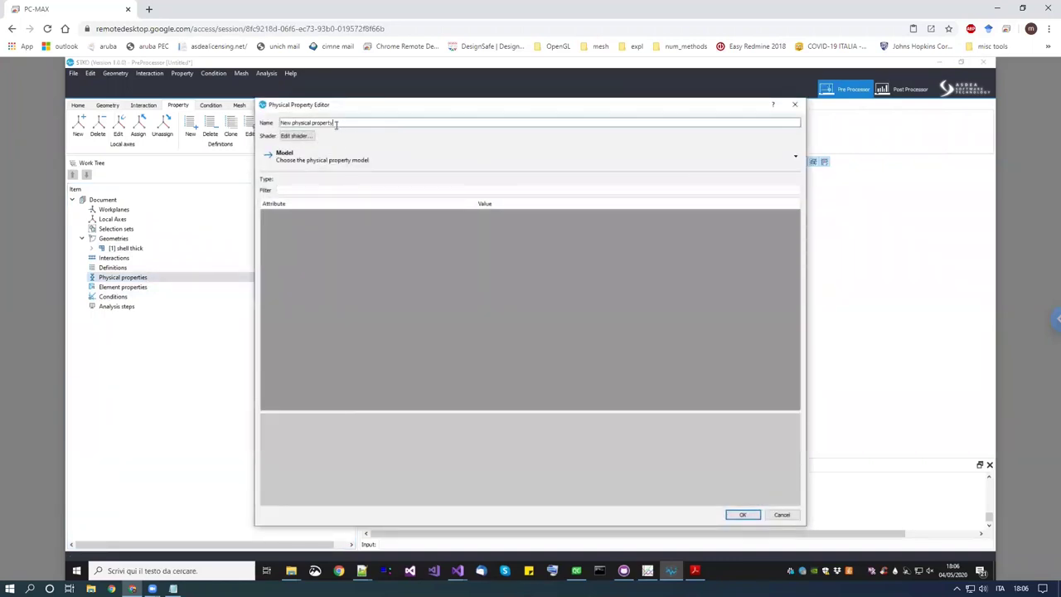
{"action": "left_click_drag", "start_coordinate": [335, 123], "coordinate": [259, 124]}
{"action": "type", "text": "brick 3d"}
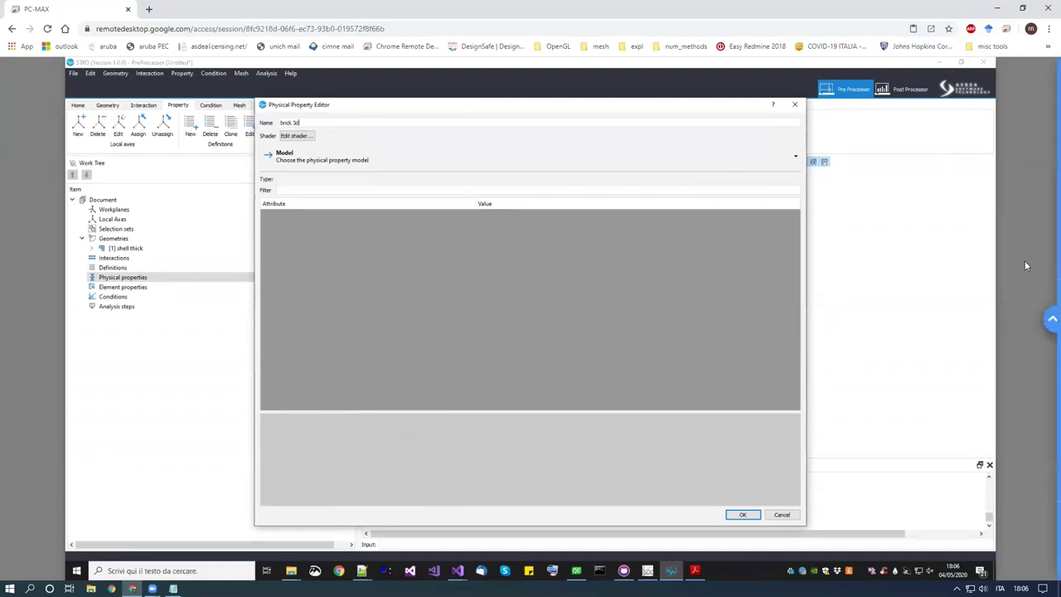
Return the remote session to full screen and give brick 3d the nD material model DamageTC3D from the ASDEASoftware plug-in
{"action": "left_click", "coordinate": [1046, 323]}
{"action": "left_click", "coordinate": [905, 141]}
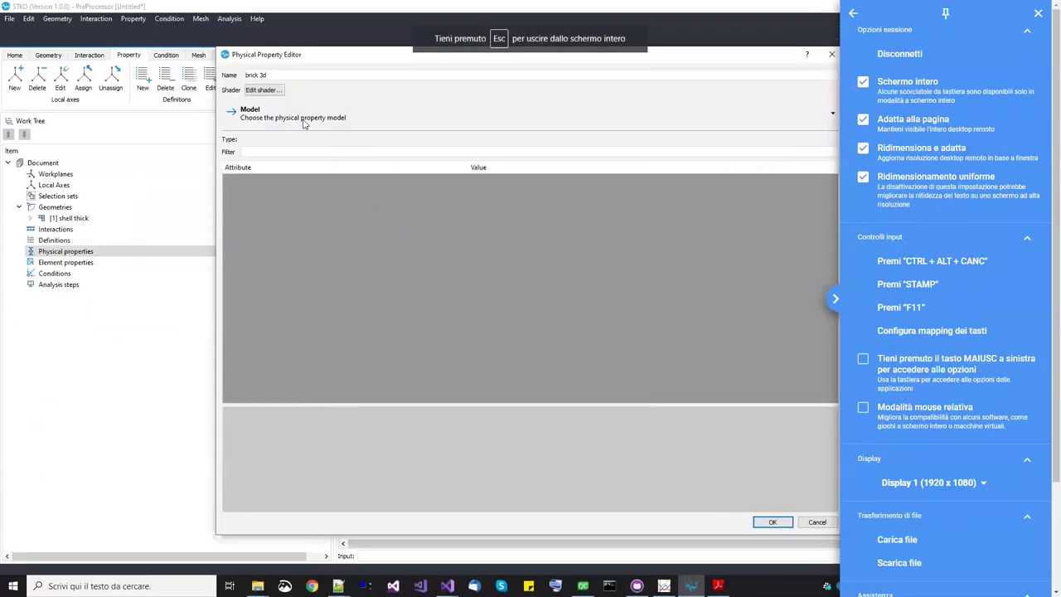
{"action": "left_click", "coordinate": [301, 119]}
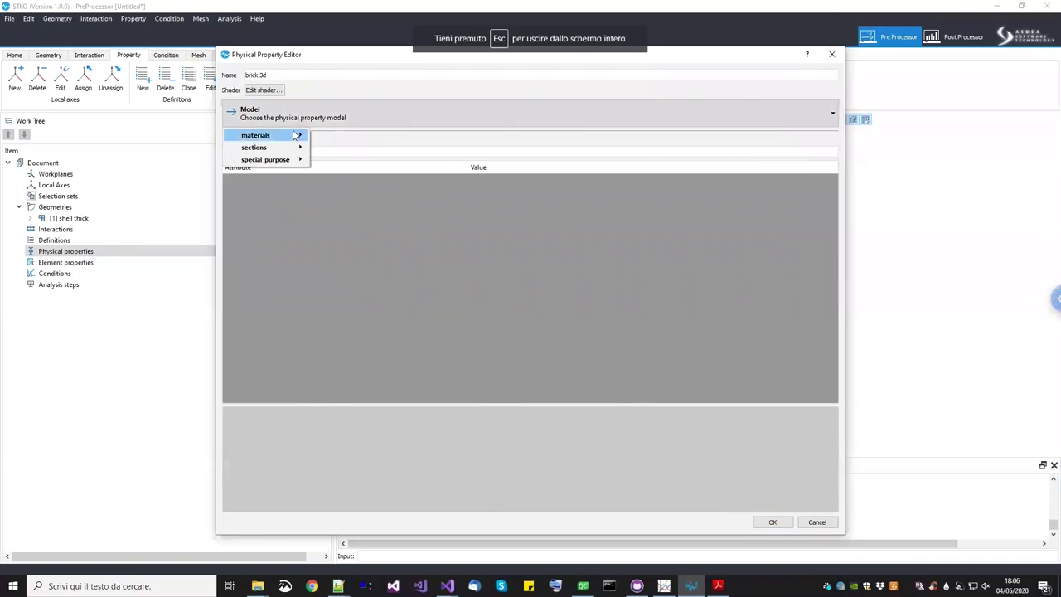
{"action": "mouse_move", "coordinate": [294, 135]}
{"action": "mouse_move", "coordinate": [338, 137]}
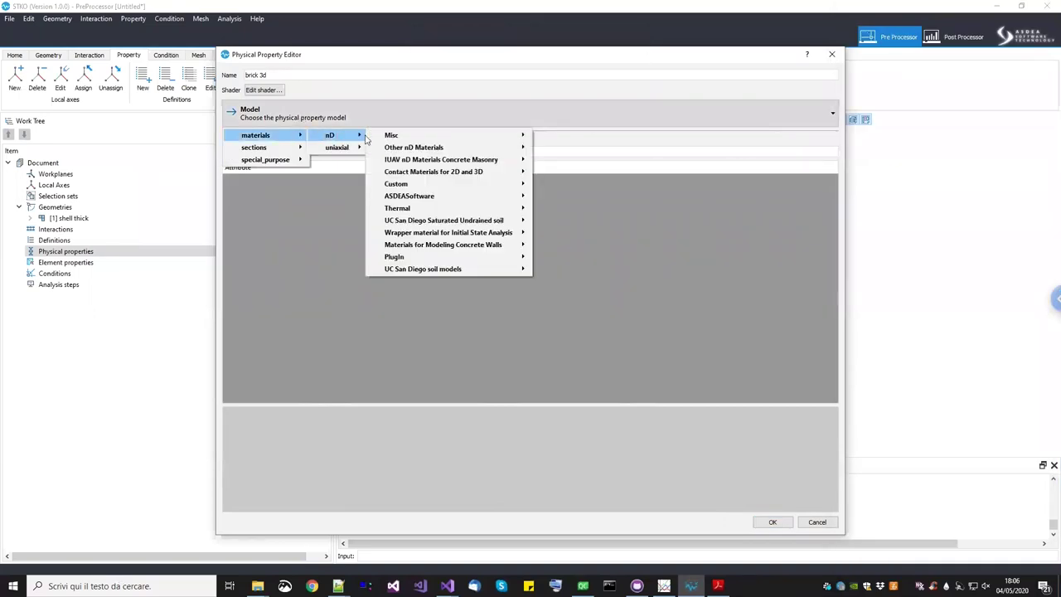
{"action": "mouse_move", "coordinate": [429, 258]}
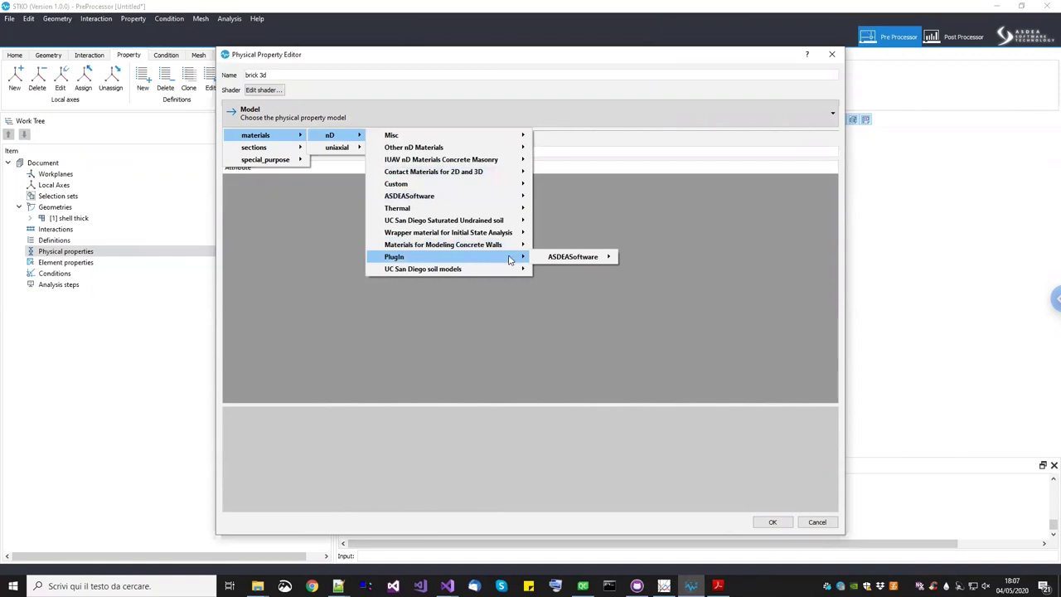
{"action": "mouse_move", "coordinate": [604, 257]}
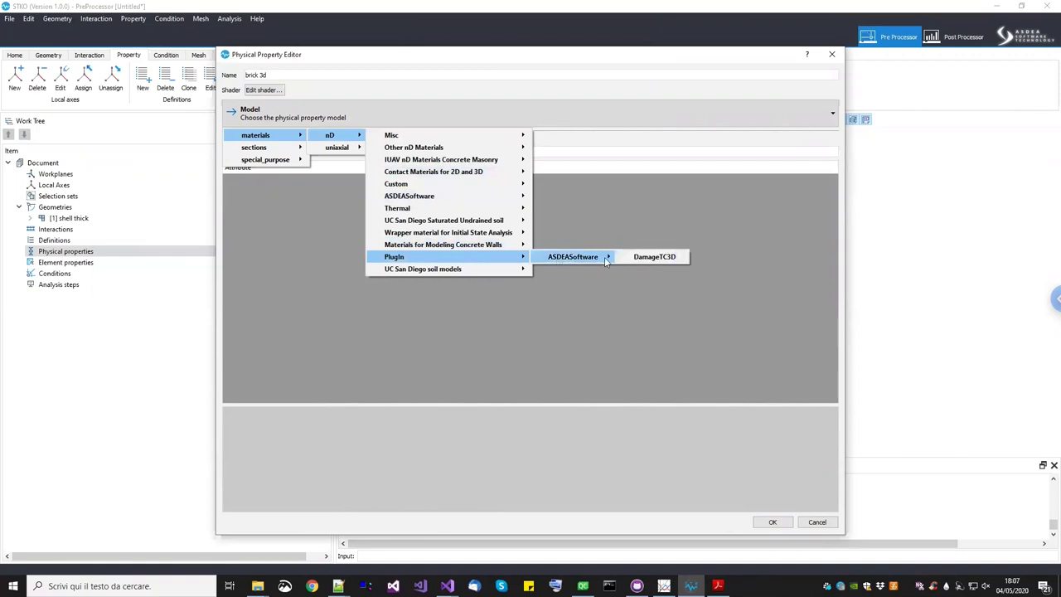
{"action": "left_click", "coordinate": [654, 257]}
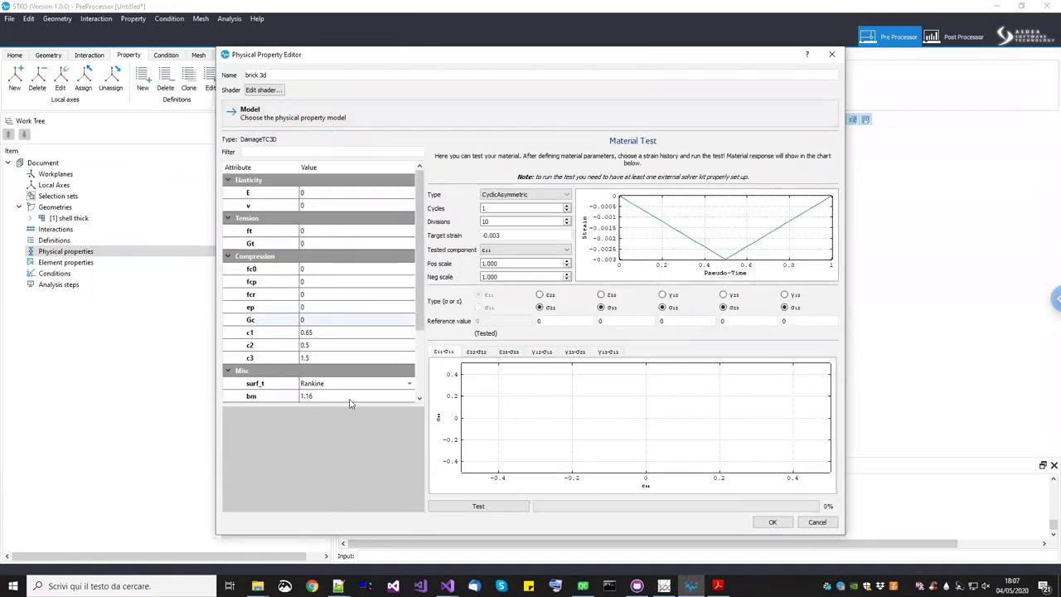
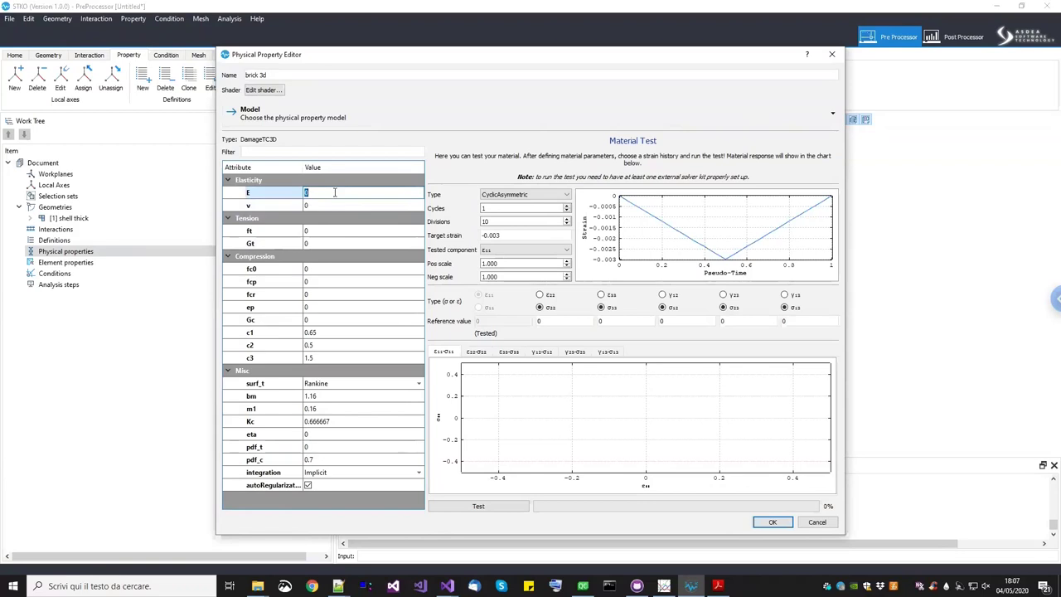
Set the brick material's elastic modulus E to 52700 and Poisson's ratio v to 0.15
{"action": "key", "text": "Tab"}
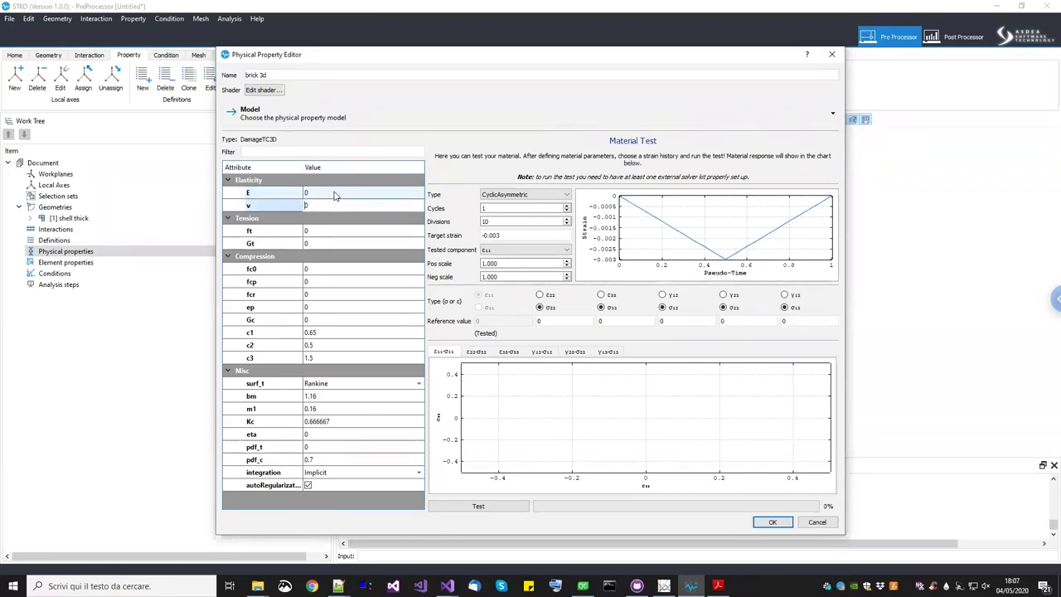
{"action": "double_click", "coordinate": [316, 191]}
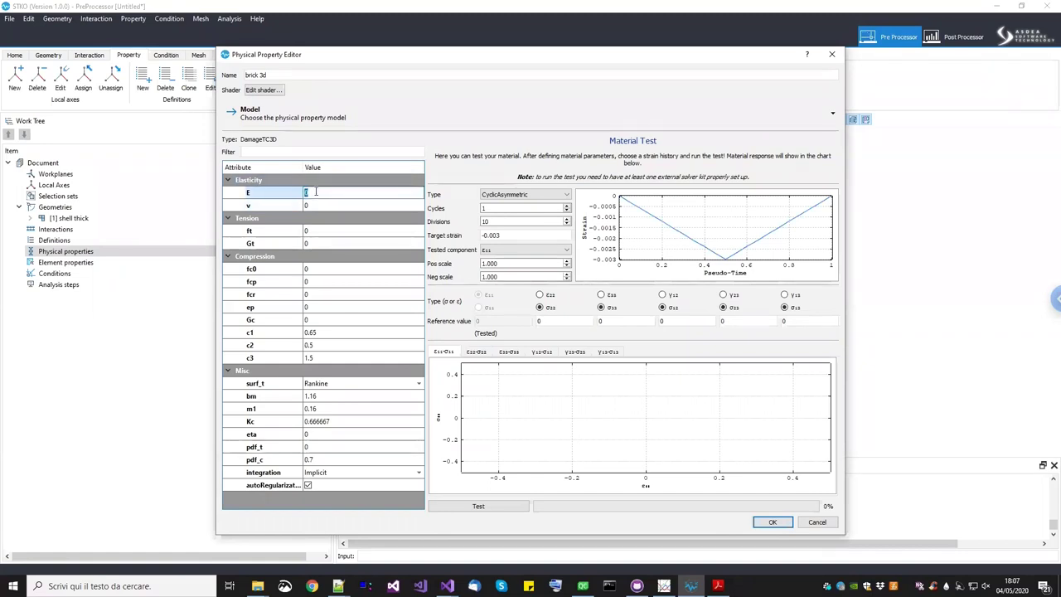
{"action": "type", "text": "52700"}
{"action": "double_click", "coordinate": [319, 206]}
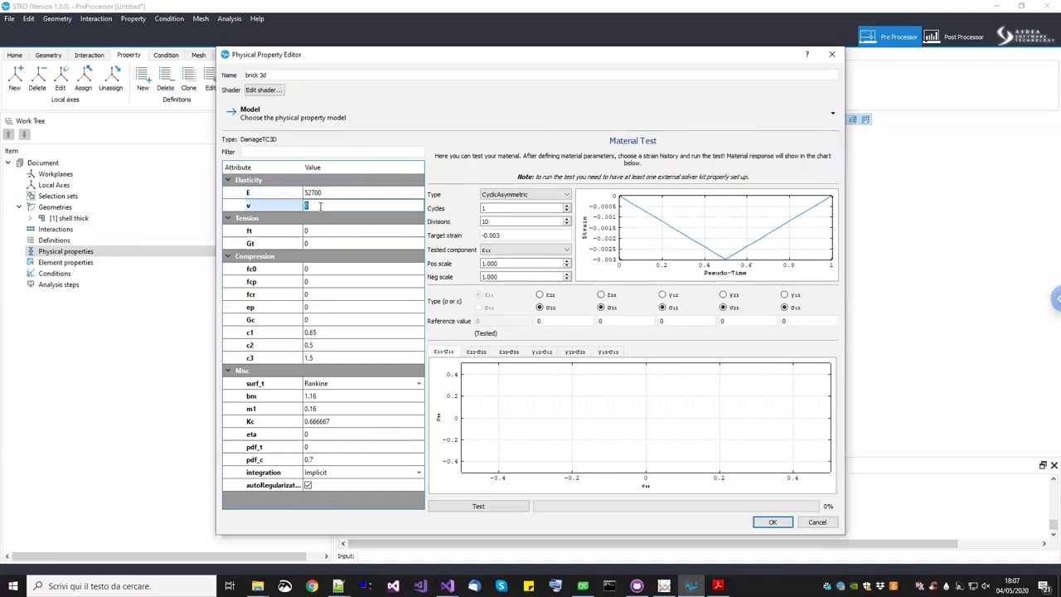
{"action": "type", "text": "0.15"}
Set the brick material's tensile strength ft to 2 and tensile fracture energy Gt to 0.05
{"action": "double_click", "coordinate": [319, 232]}
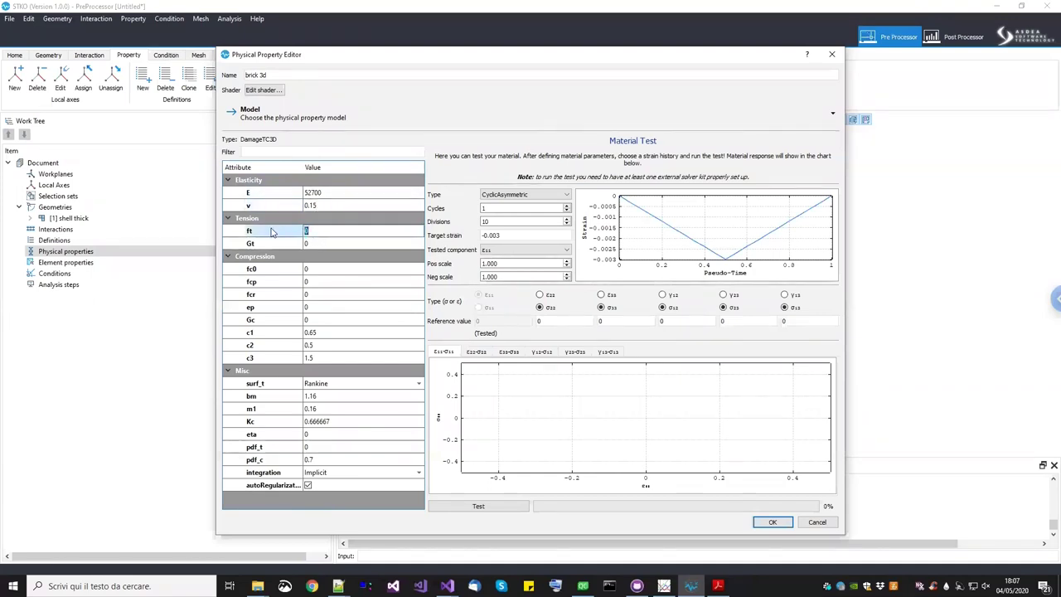
{"action": "double_click", "coordinate": [329, 240]}
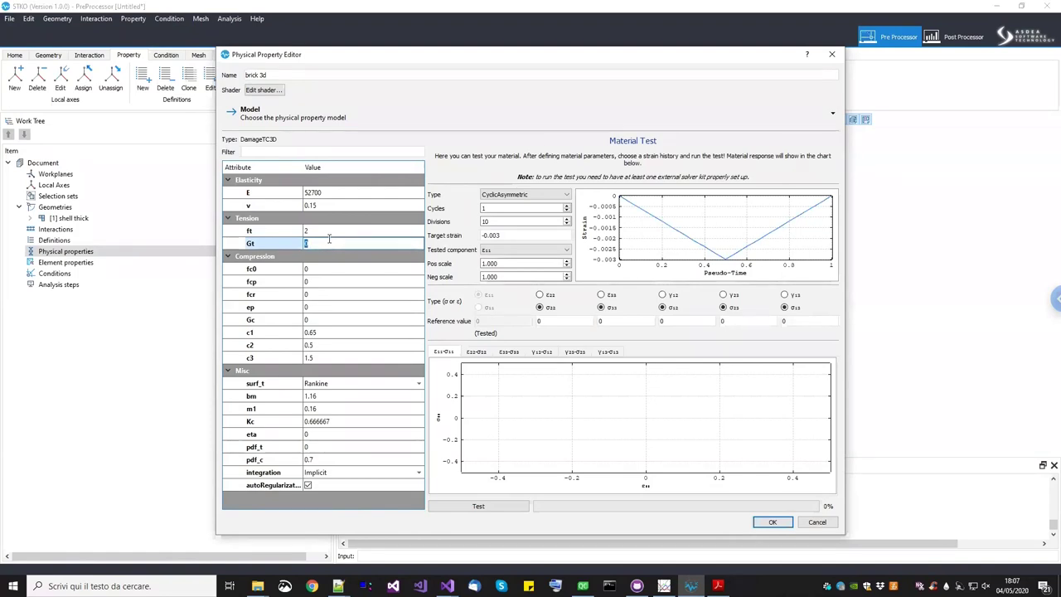
{"action": "left_click", "coordinate": [284, 246]}
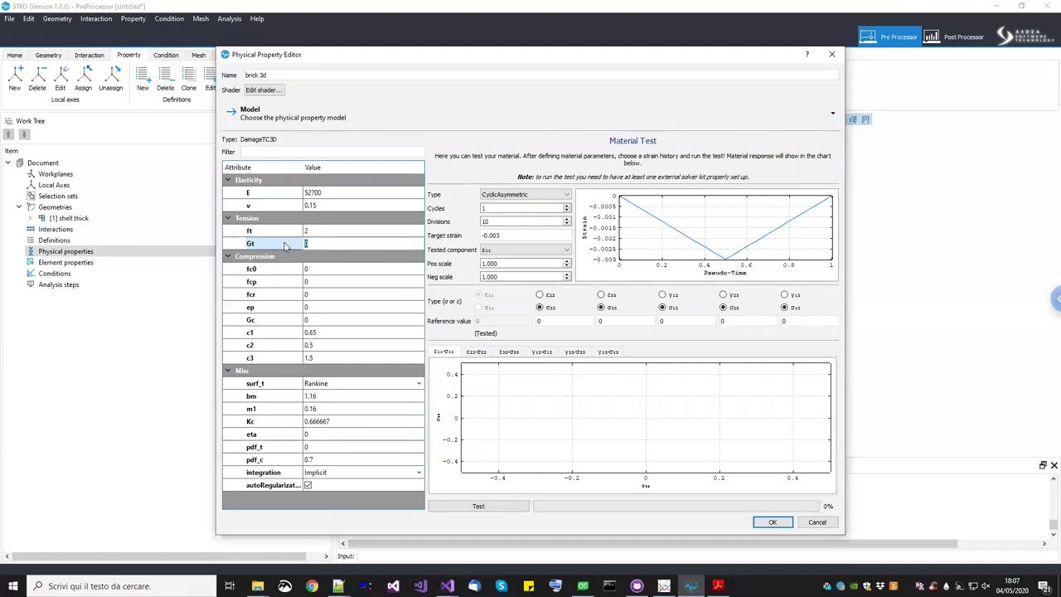
{"action": "type", "text": "0.05"}
{"action": "key", "text": "BackSpace"}
{"action": "key", "text": "BackSpace"}
{"action": "key", "text": "BackSpace"}
{"action": "type", "text": "0.05"}
{"action": "key", "text": "Return"}
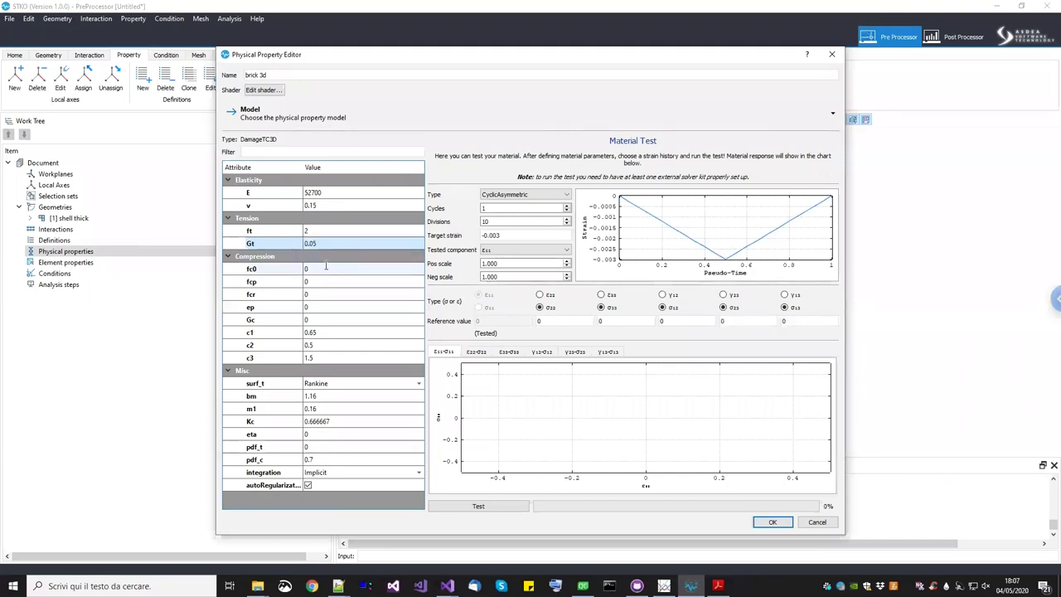
Set the compression parameters fc0 to 30, fcp to 40 and fcr to 10
{"action": "double_click", "coordinate": [326, 268]}
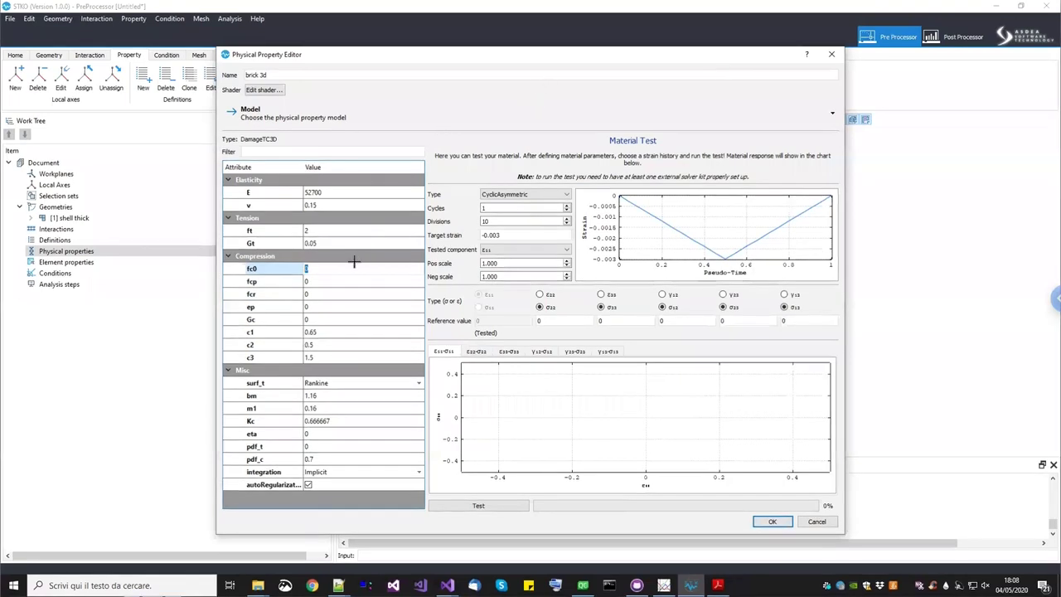
{"action": "left_click", "coordinate": [305, 268]}
{"action": "key", "text": "ctrl+a"}
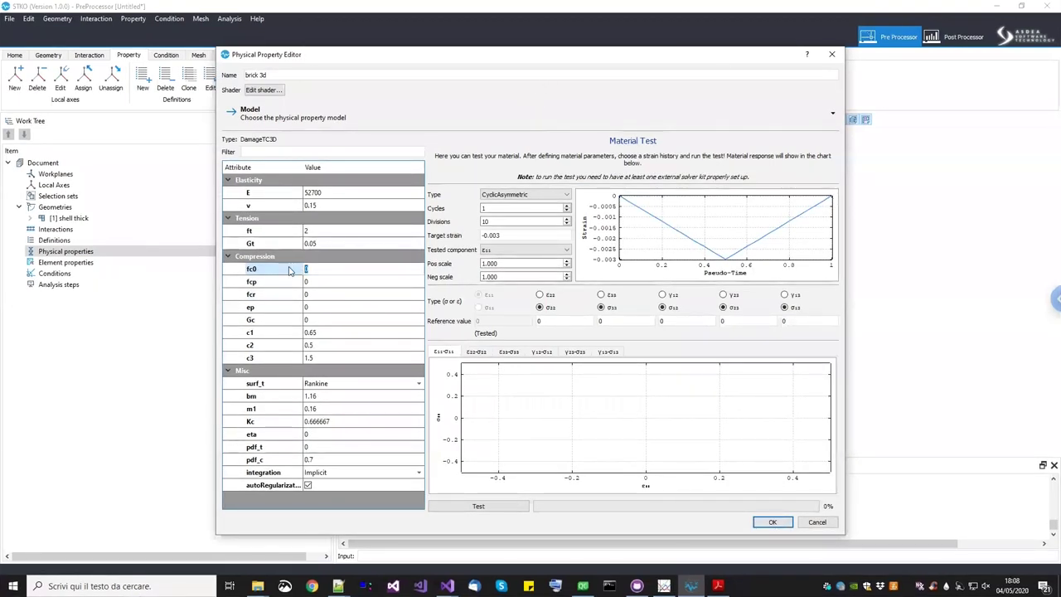
{"action": "type", "text": "30"}
{"action": "left_click", "coordinate": [316, 282]}
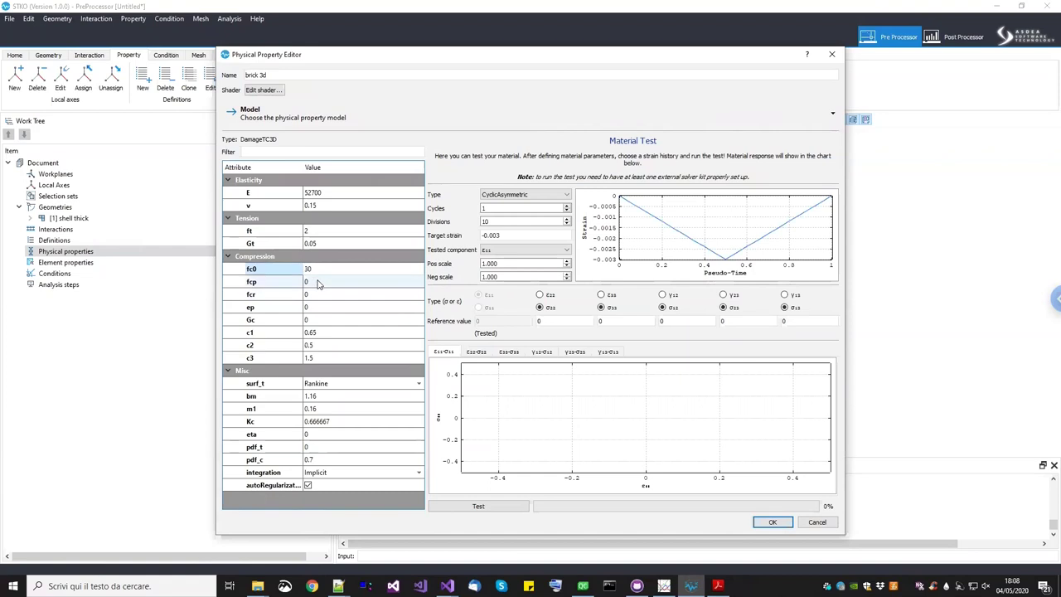
{"action": "left_click", "coordinate": [317, 281]}
{"action": "type", "text": "40"}
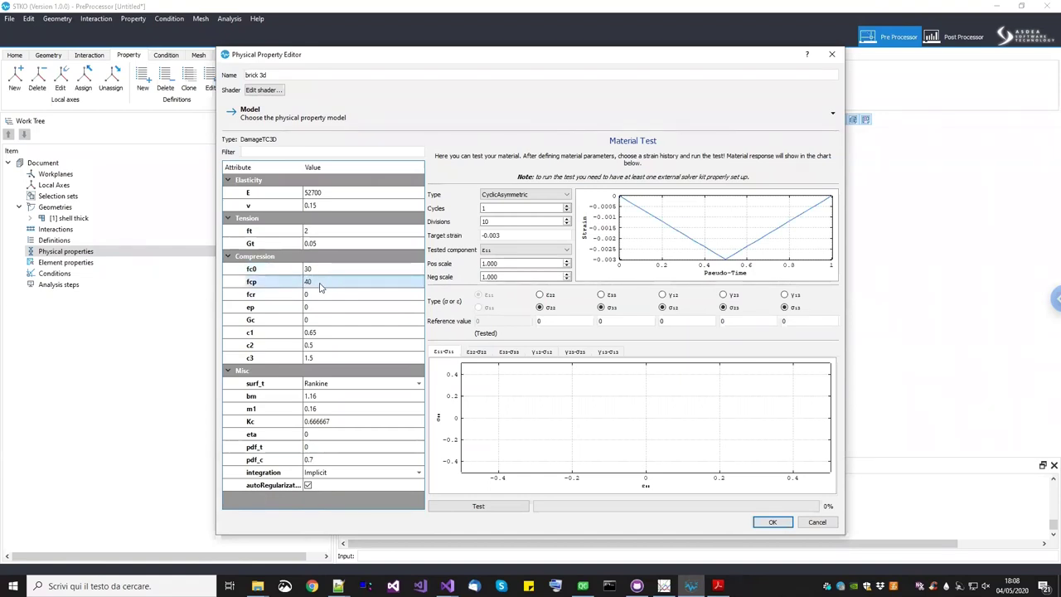
{"action": "key", "text": "ctrl+a"}
{"action": "double_click", "coordinate": [320, 295]}
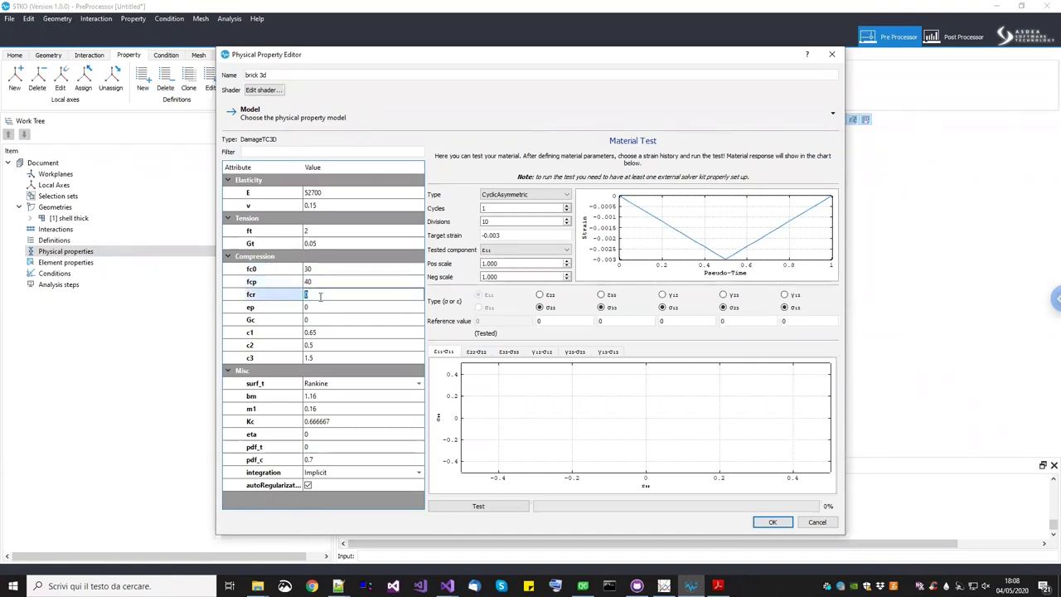
{"action": "type", "text": "10"}
{"action": "key", "text": "Return"}
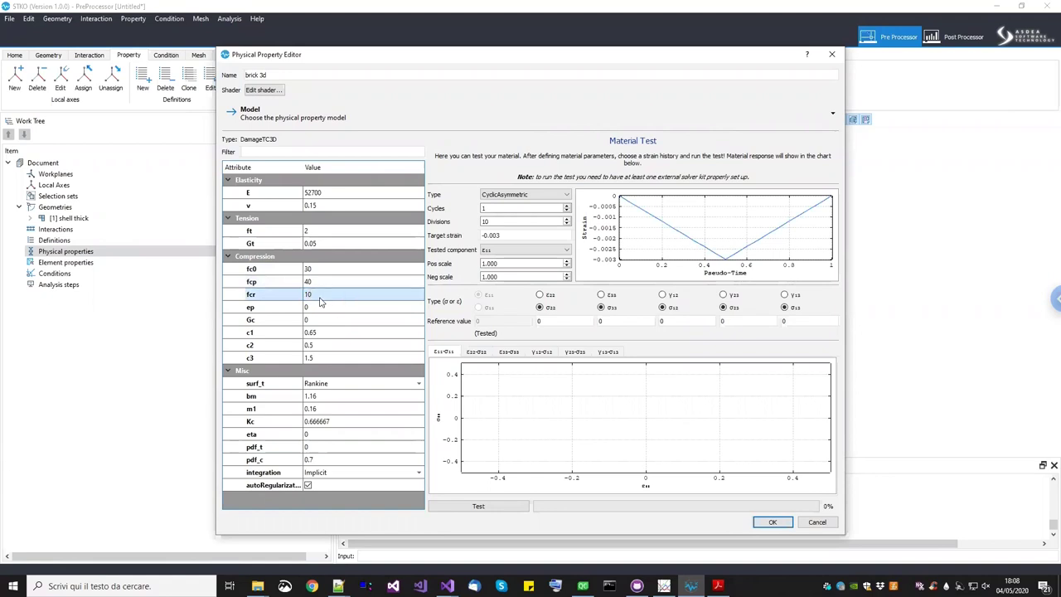
Reveal the attribute description area below the parameter list and read the description of ep
{"action": "double_click", "coordinate": [321, 309]}
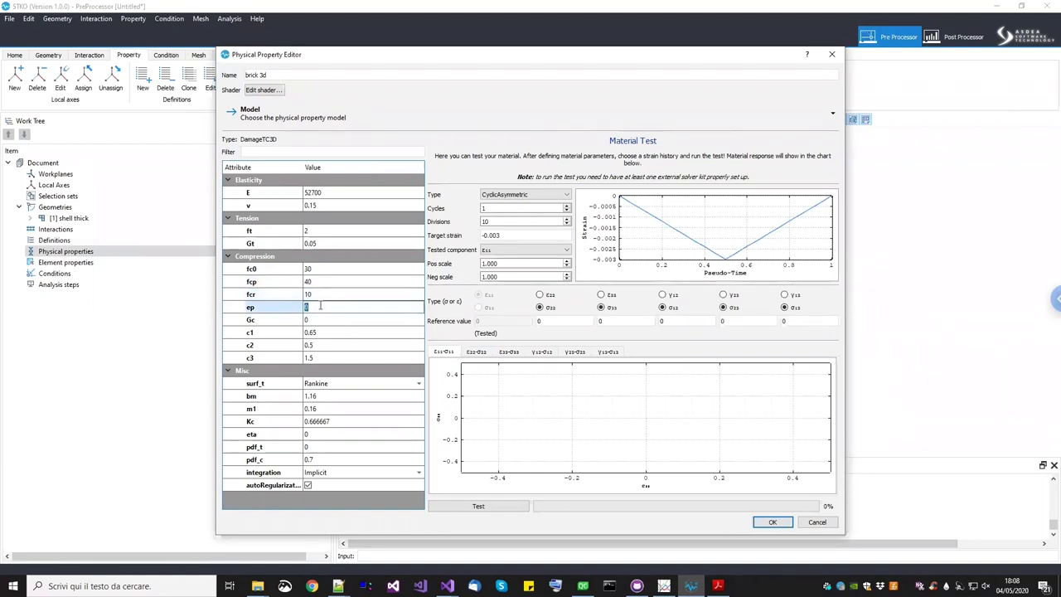
{"action": "left_click", "coordinate": [344, 513]}
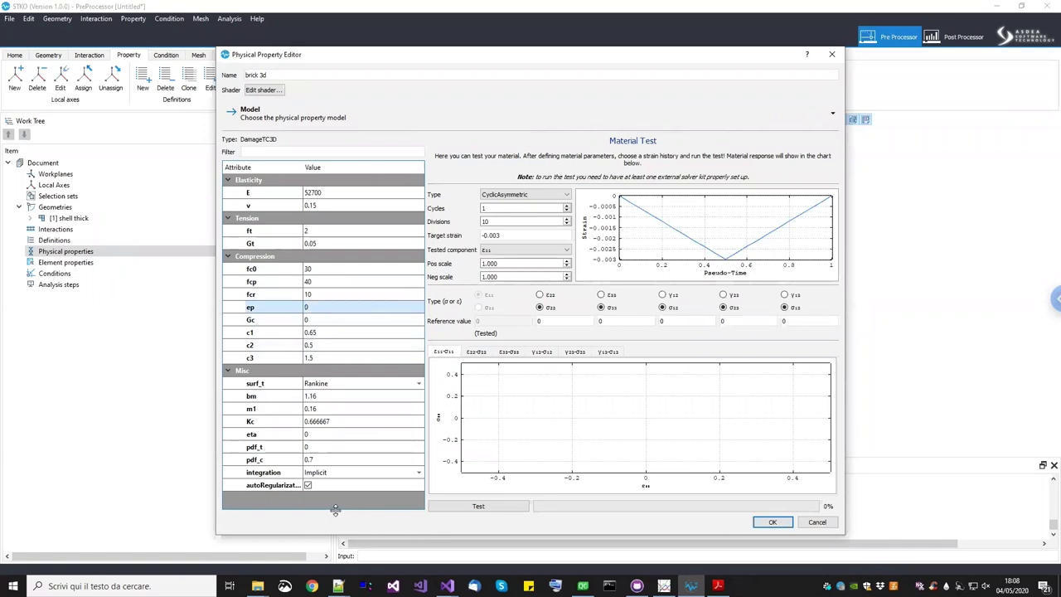
{"action": "left_click_drag", "start_coordinate": [338, 462], "coordinate": [343, 427]}
{"action": "left_click", "coordinate": [265, 295]}
{"action": "left_click", "coordinate": [267, 307]}
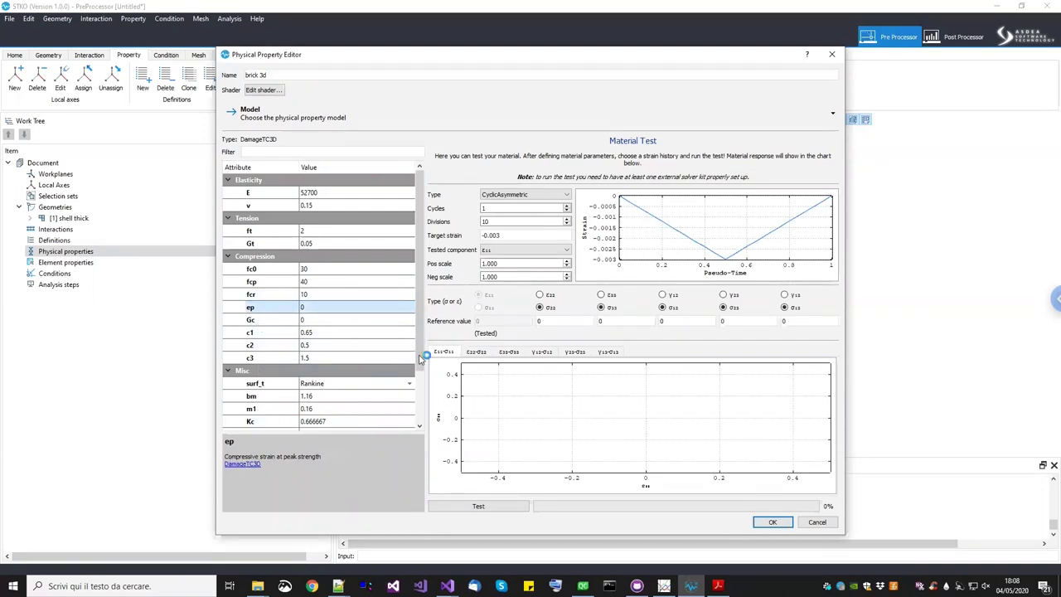
Set the compressive peak strain ep to 0.002 and the compressive fracture energy Gc to 10
{"action": "scroll", "coordinate": [420, 388], "scroll_direction": "down", "scroll_amount": 1}
{"action": "scroll", "coordinate": [420, 388], "scroll_direction": "down", "scroll_amount": 1}
{"action": "left_click", "coordinate": [310, 269]}
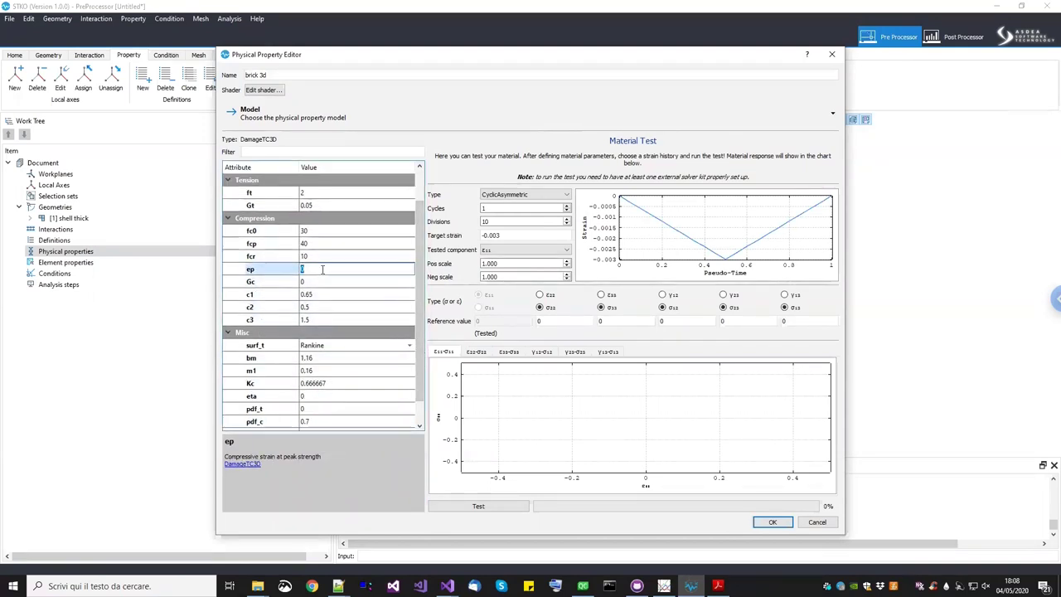
{"action": "type", "text": ".002"}
{"action": "key", "text": "Return"}
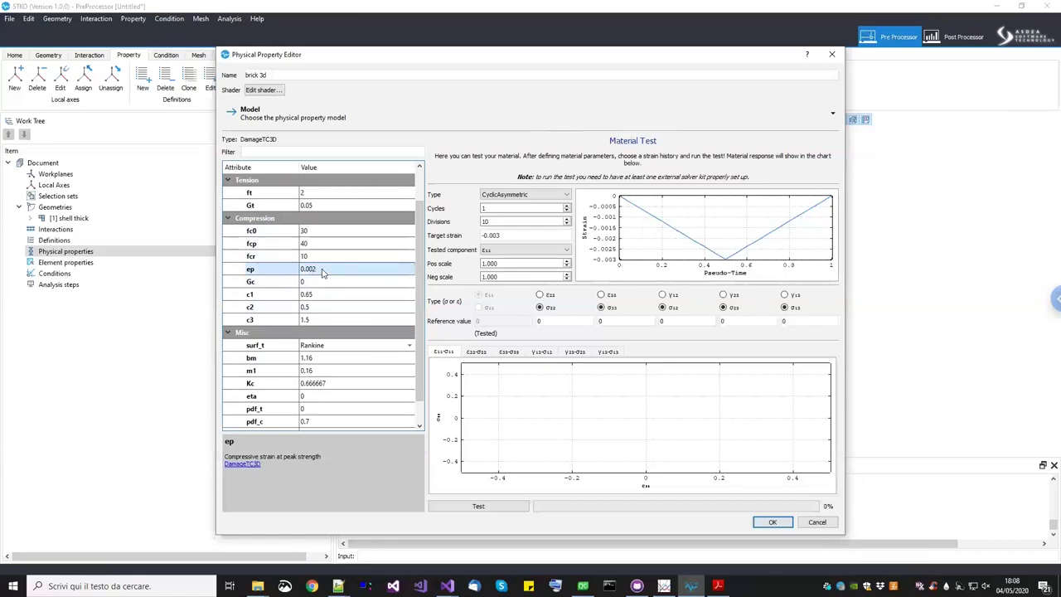
{"action": "left_click", "coordinate": [322, 282]}
{"action": "type", "text": "10"}
{"action": "key", "text": "Return"}
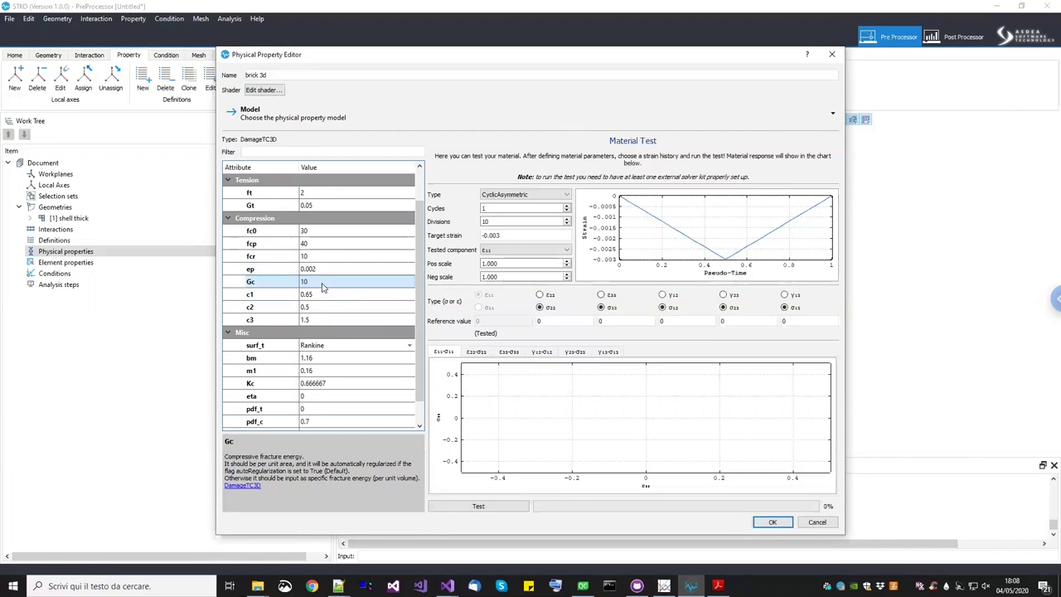
Check the surf_t options and the bm and pdf_t descriptions, and set the compressive plastic-damage factor pdf_c to 0
{"action": "scroll", "coordinate": [421, 324], "scroll_direction": "down", "scroll_amount": 1}
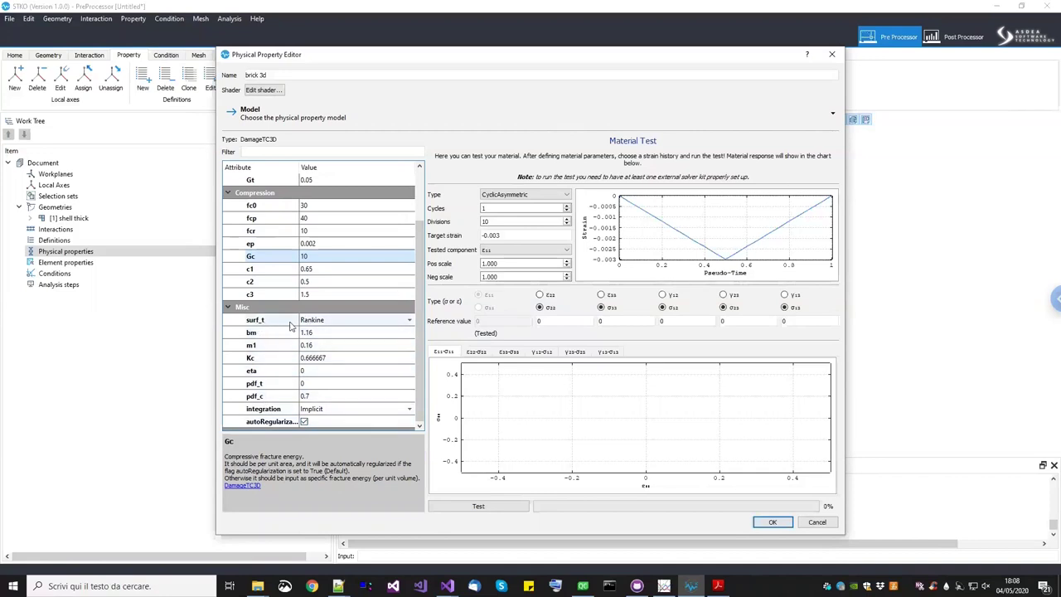
{"action": "left_click", "coordinate": [324, 323]}
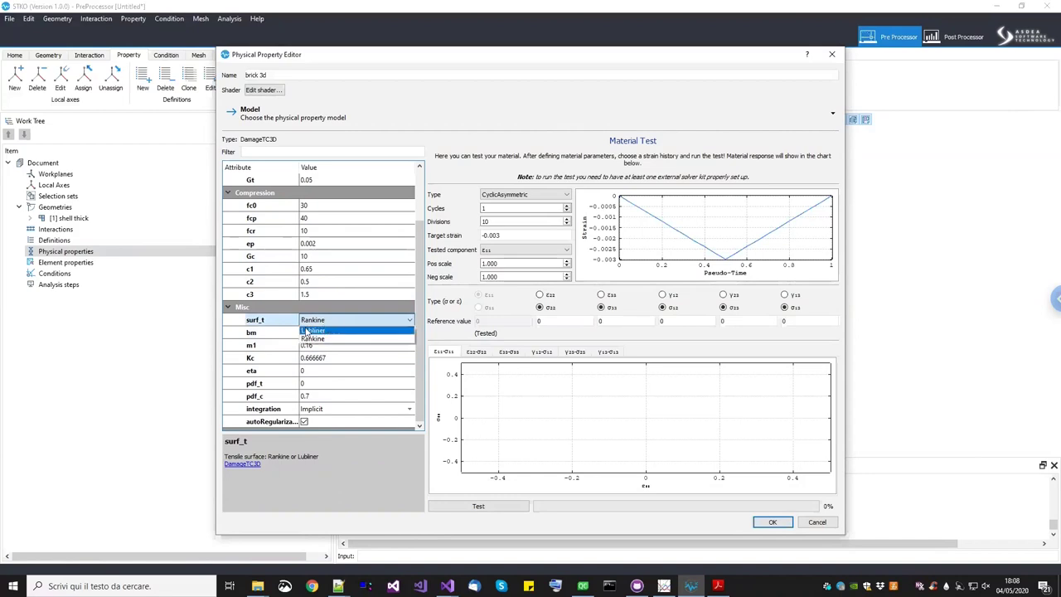
{"action": "left_click", "coordinate": [326, 323]}
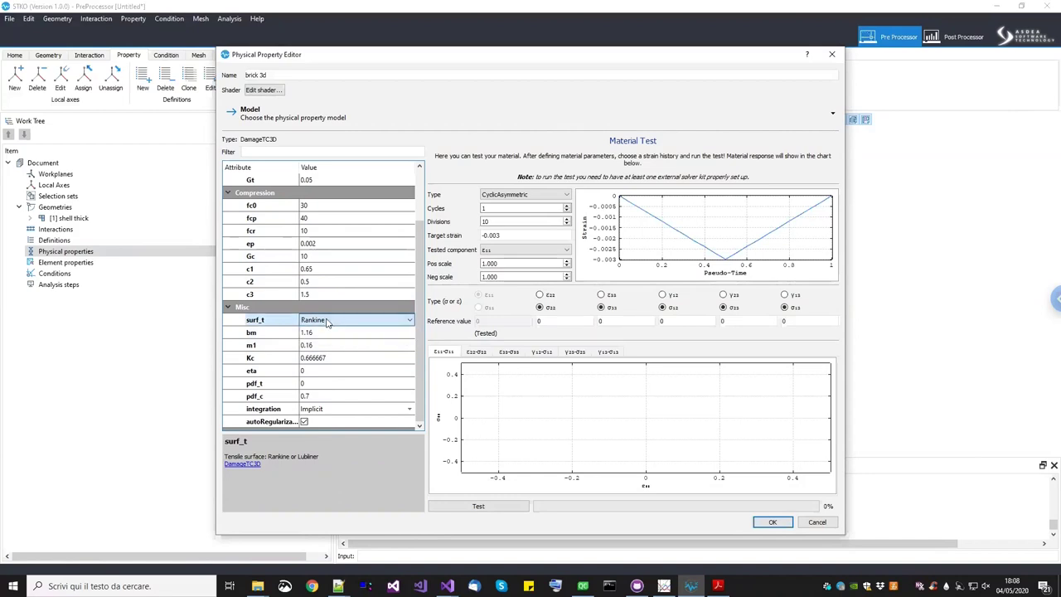
{"action": "left_click", "coordinate": [273, 334]}
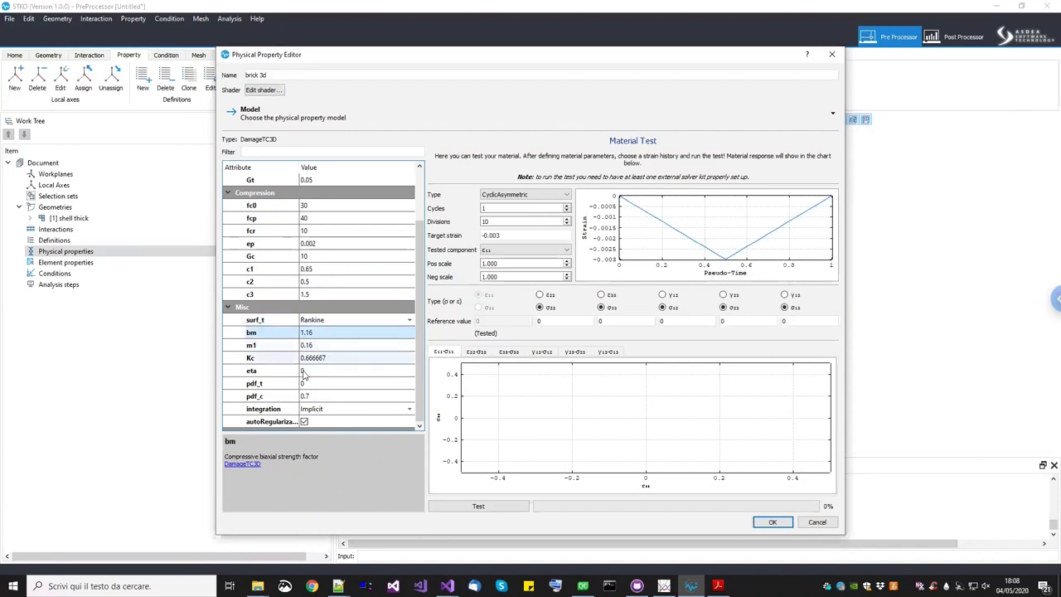
{"action": "left_click", "coordinate": [311, 396]}
{"action": "left_click", "coordinate": [279, 387]}
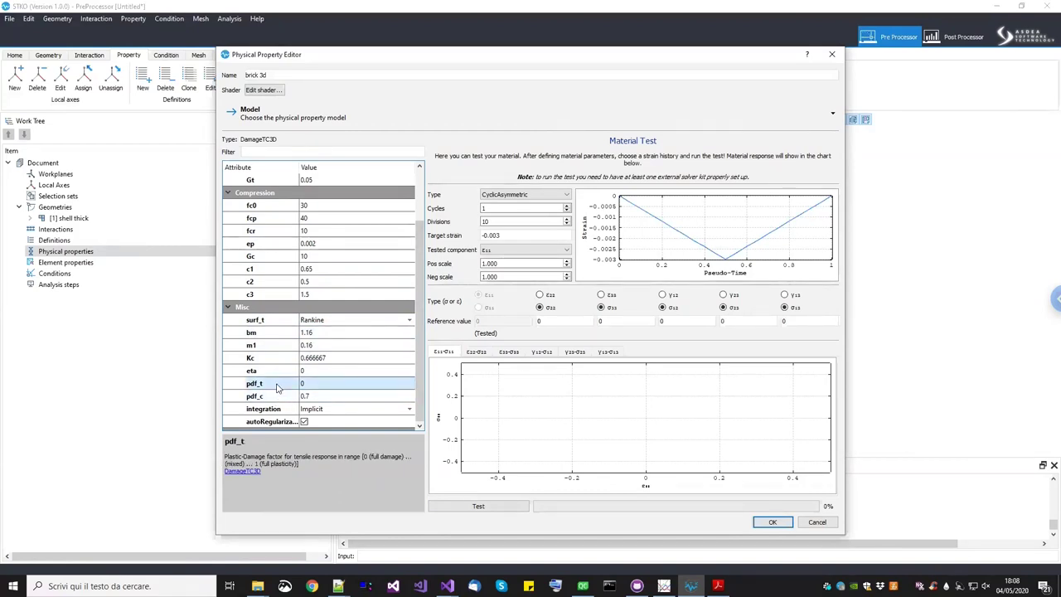
{"action": "left_click", "coordinate": [314, 396]}
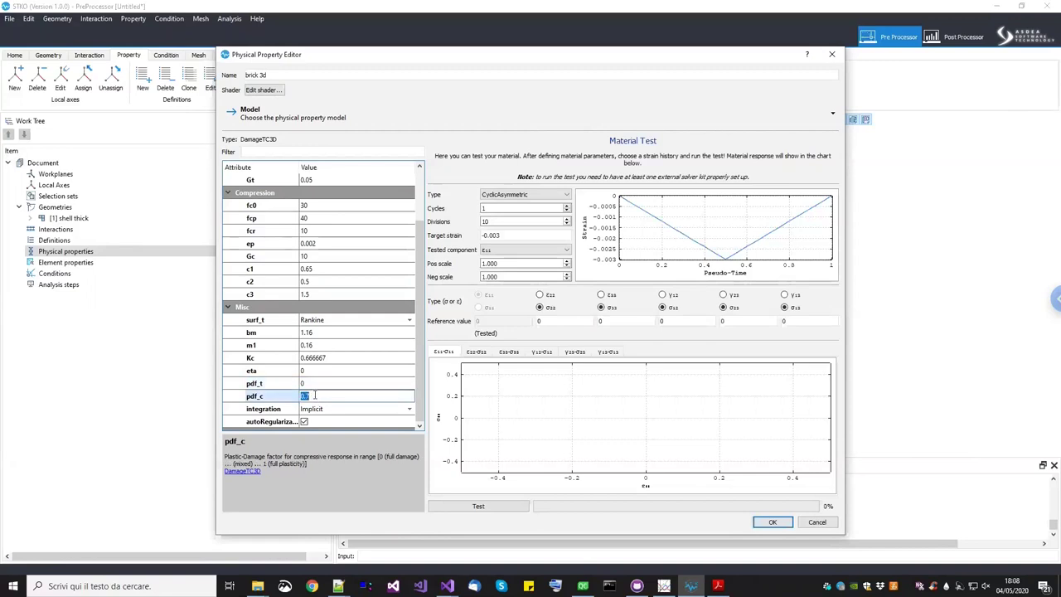
{"action": "type", "text": "0"}
{"action": "key", "text": "Return"}
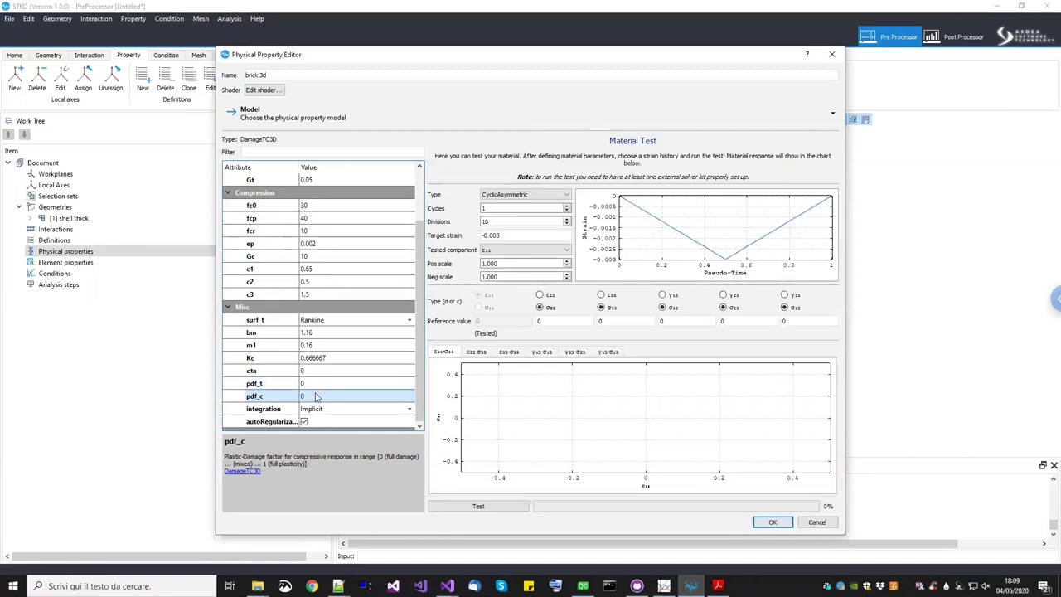
Set the material's integration type to IMPL-EX
{"action": "left_click", "coordinate": [277, 411]}
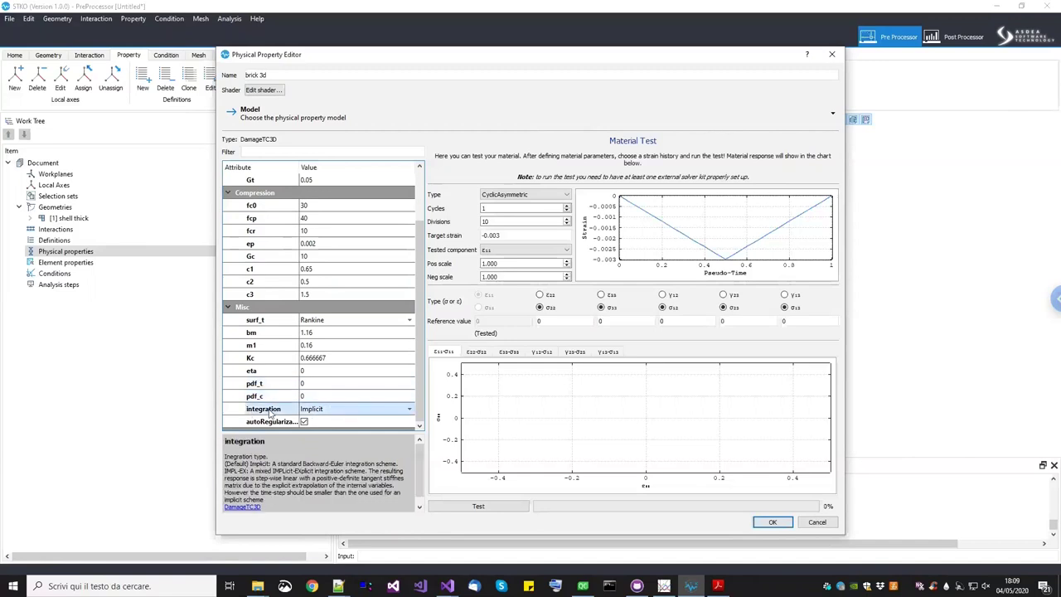
{"action": "left_click", "coordinate": [344, 411]}
{"action": "left_click", "coordinate": [342, 410]}
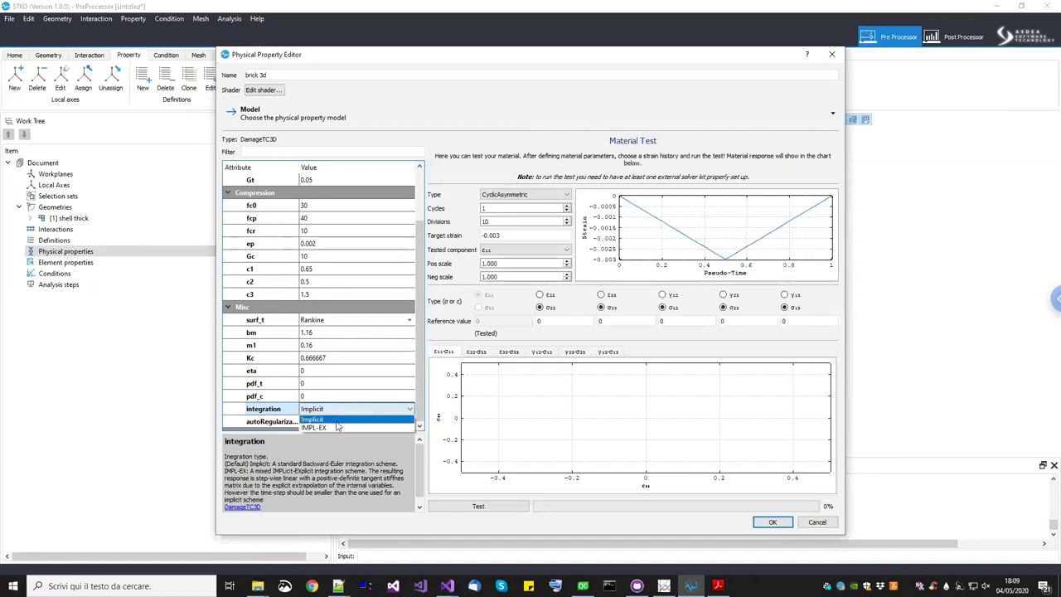
{"action": "left_click", "coordinate": [335, 426]}
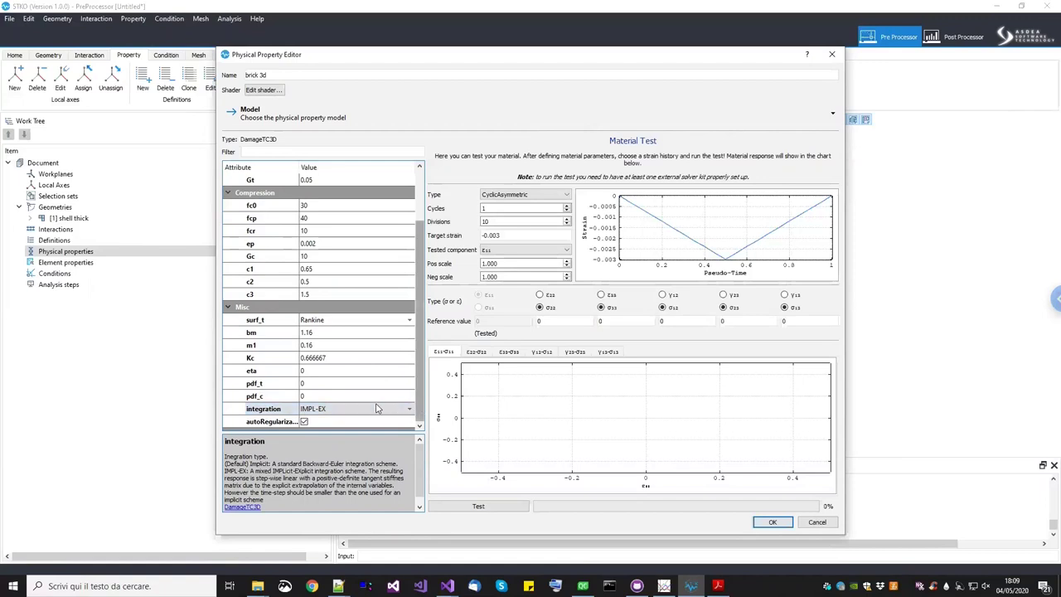
Widen the attribute name column and examine the autoRegularization description together with the entered material parameters
{"action": "left_click", "coordinate": [242, 423]}
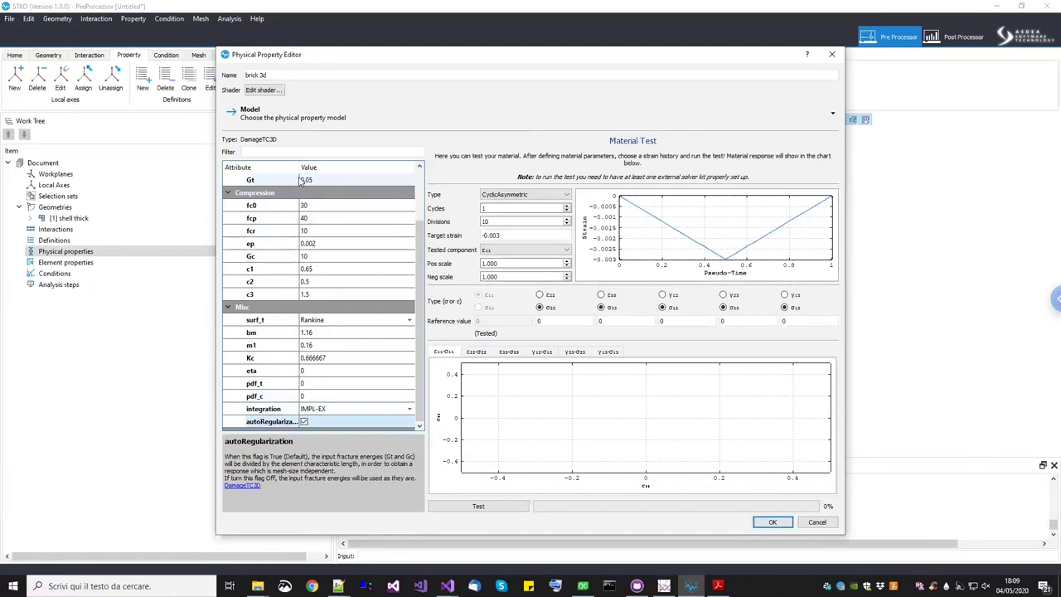
{"action": "left_click_drag", "start_coordinate": [300, 166], "coordinate": [306, 167]}
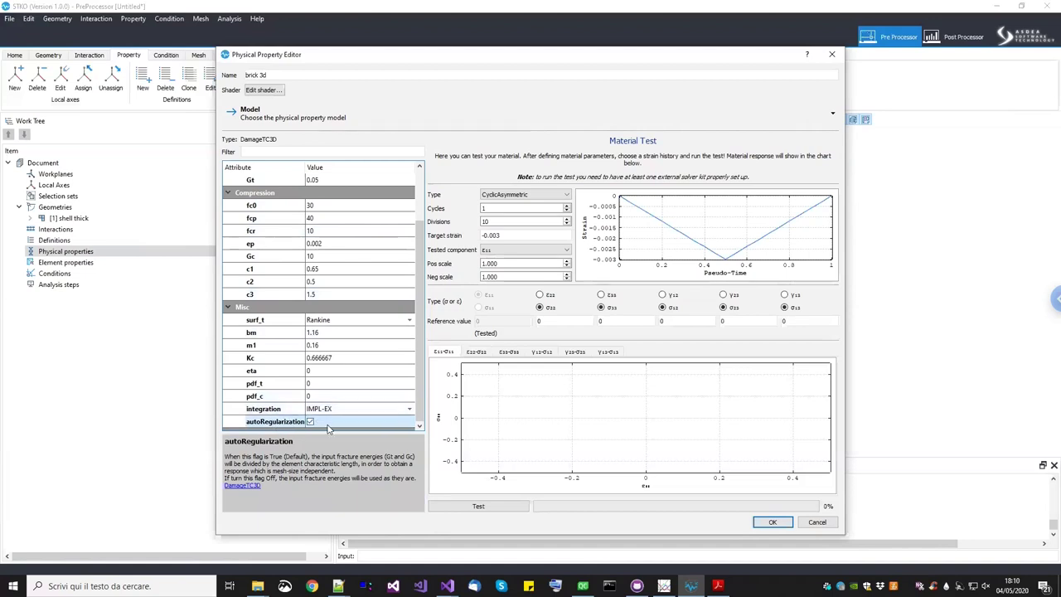
{"action": "scroll", "coordinate": [420, 385], "scroll_direction": "up", "scroll_amount": 3}
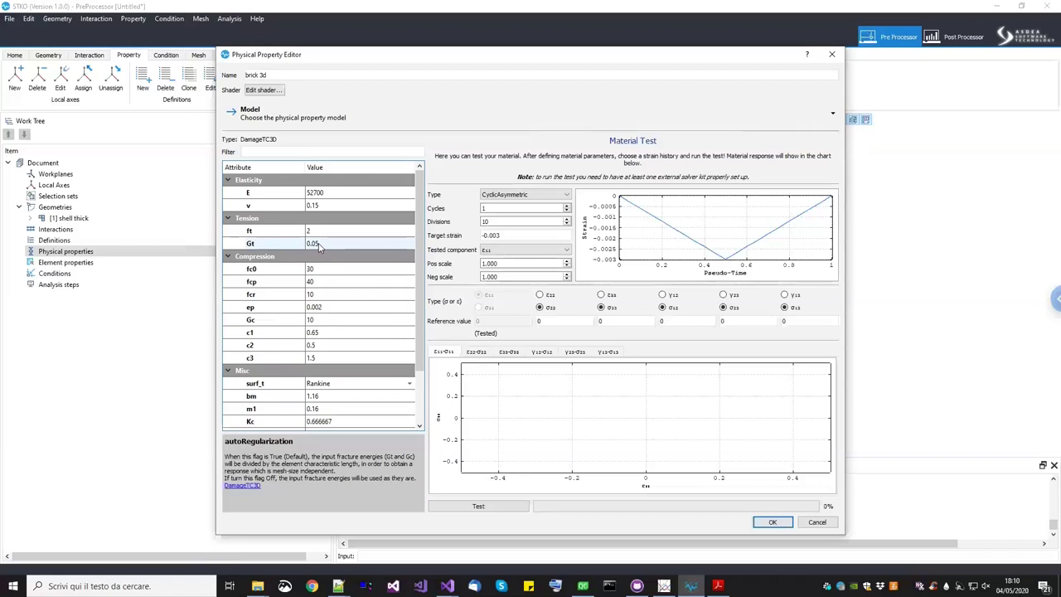
{"action": "left_click_drag", "start_coordinate": [422, 323], "coordinate": [419, 381]}
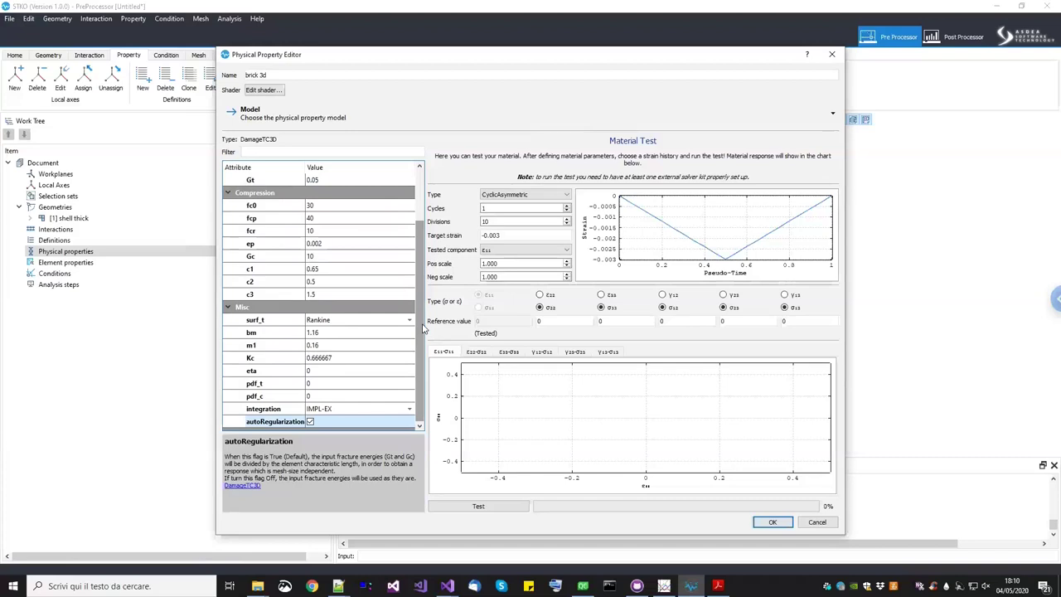
{"action": "left_click_drag", "start_coordinate": [423, 322], "coordinate": [430, 255]}
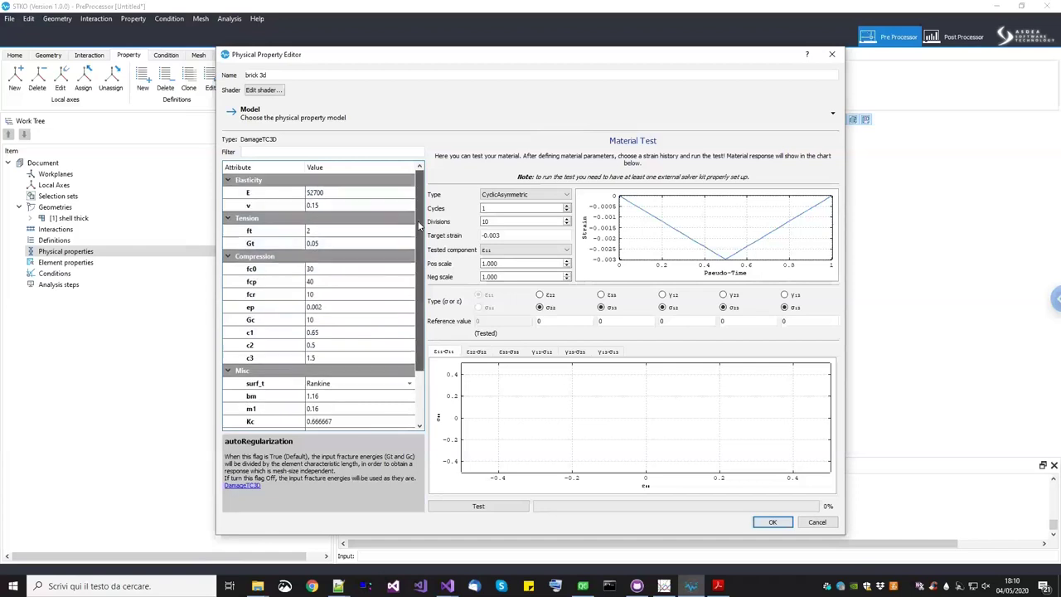
Run a Monotonic material test on the brick with a target strain of 0.01
{"action": "left_click", "coordinate": [563, 194]}
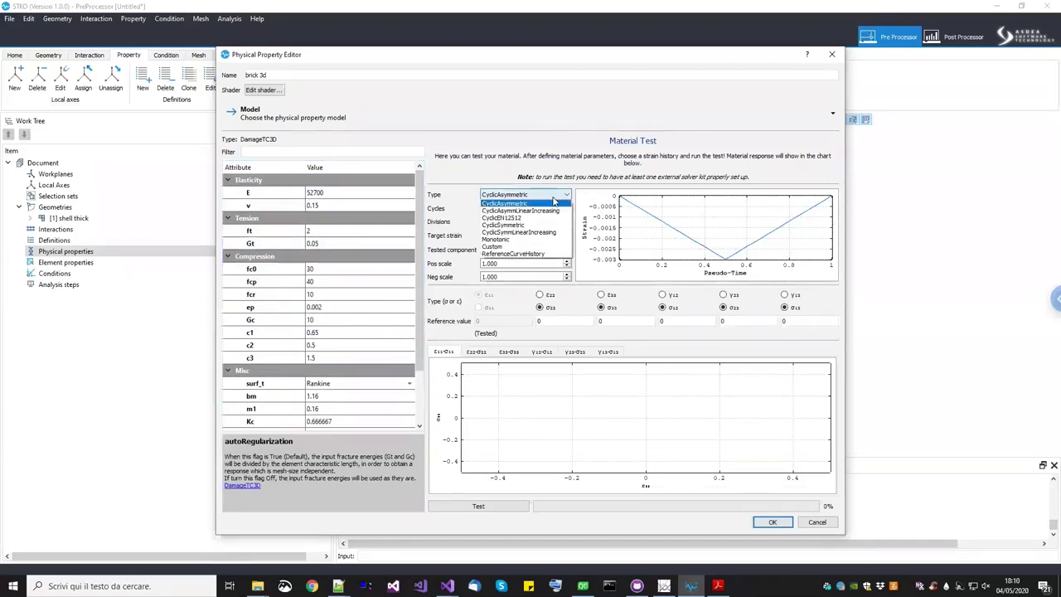
{"action": "left_click", "coordinate": [518, 239]}
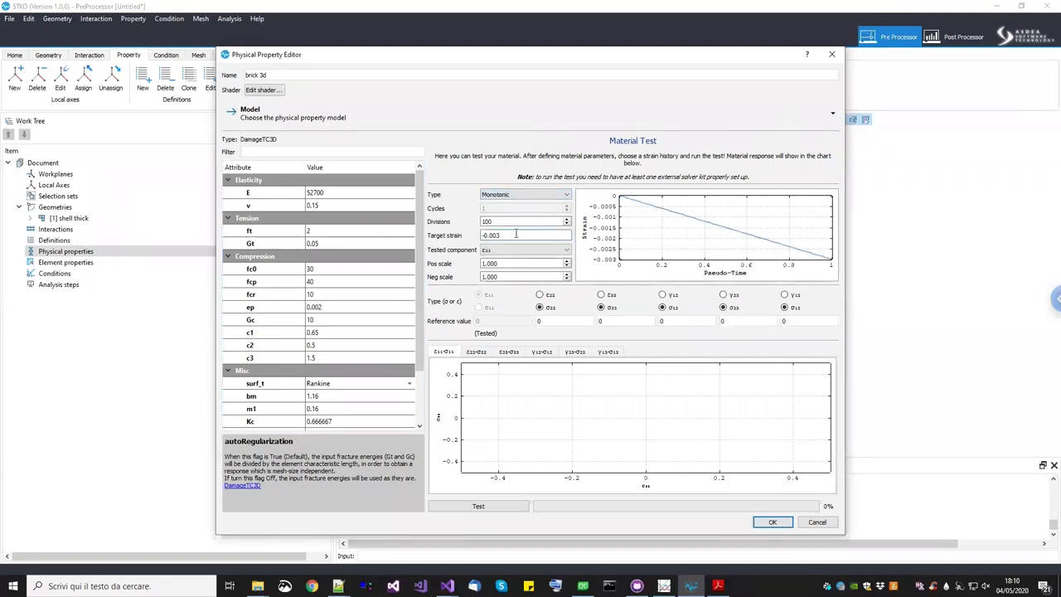
{"action": "left_click_drag", "start_coordinate": [516, 234], "coordinate": [472, 238]}
{"action": "type", "text": "0.01"}
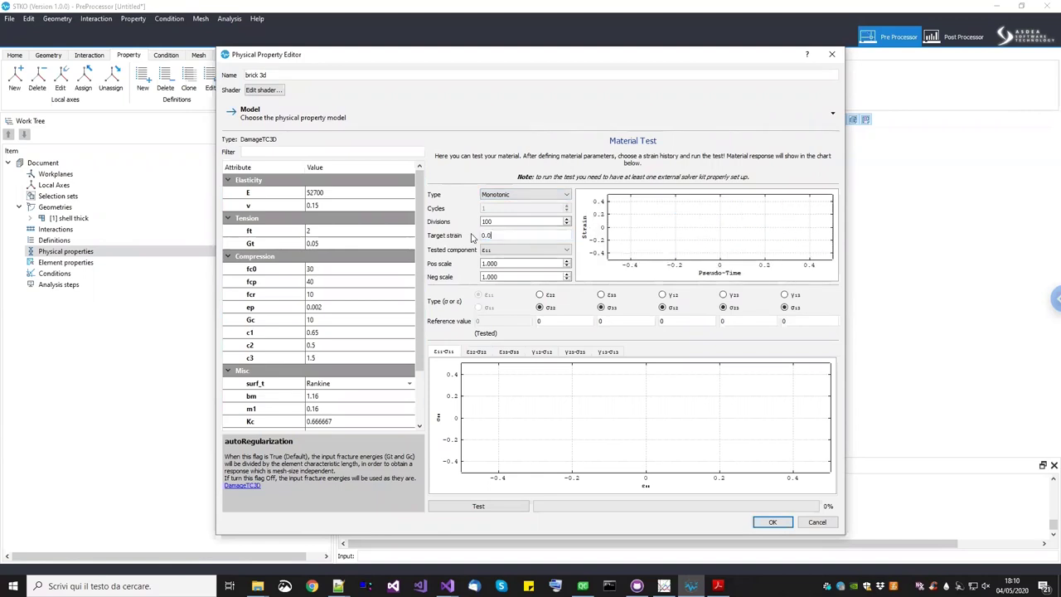
{"action": "left_click", "coordinate": [500, 506]}
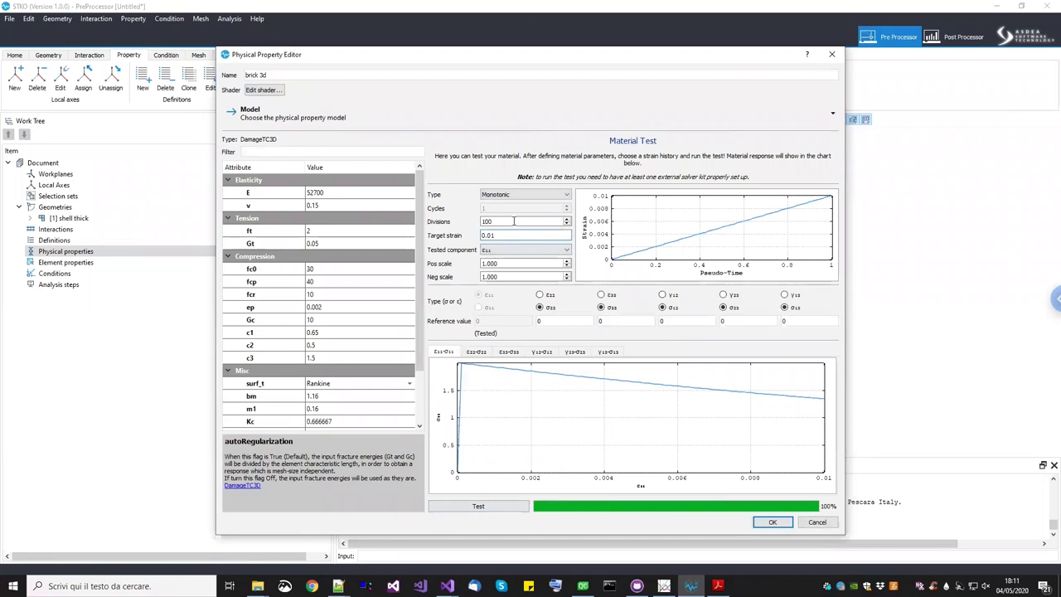
Run the brick's Monotonic material test with a target strain of -0.1 and accept the physical property
{"action": "left_click_drag", "start_coordinate": [539, 236], "coordinate": [460, 237]}
{"action": "type", "text": "-0."}
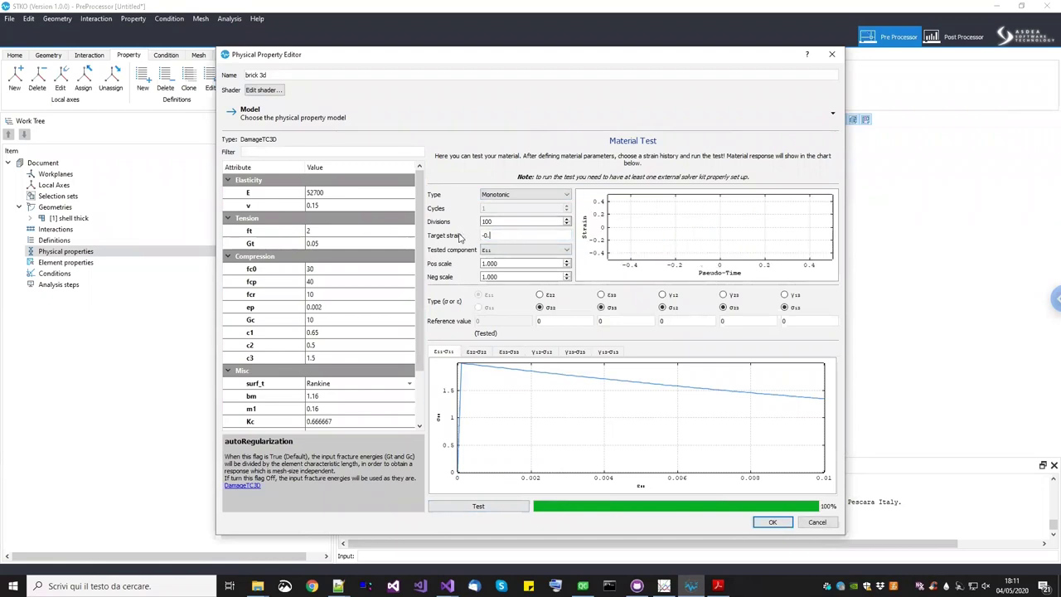
{"action": "type", "text": "1"}
{"action": "left_click", "coordinate": [499, 506]}
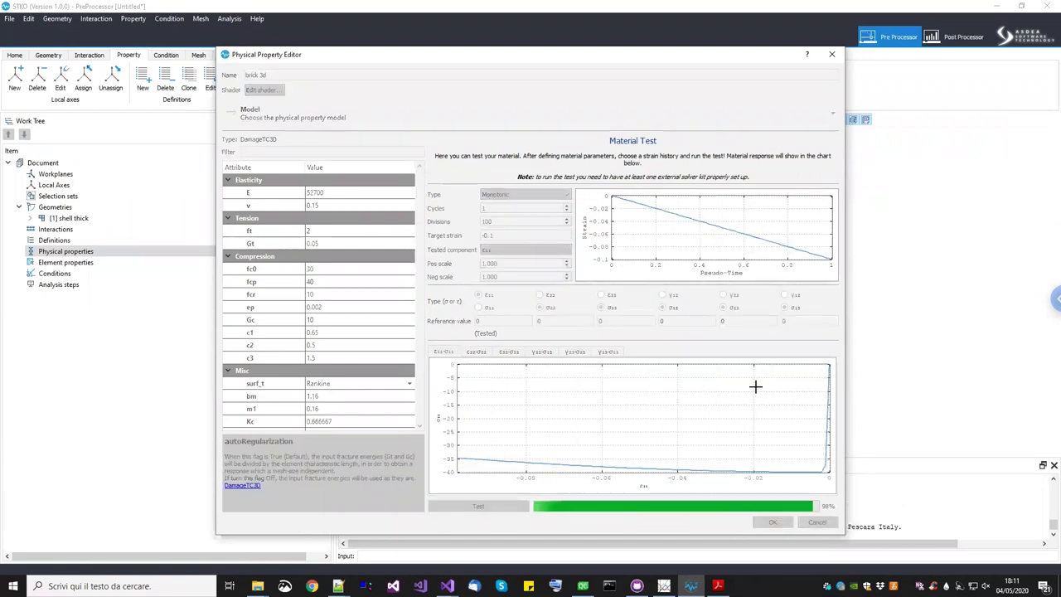
{"action": "left_click", "coordinate": [771, 525]}
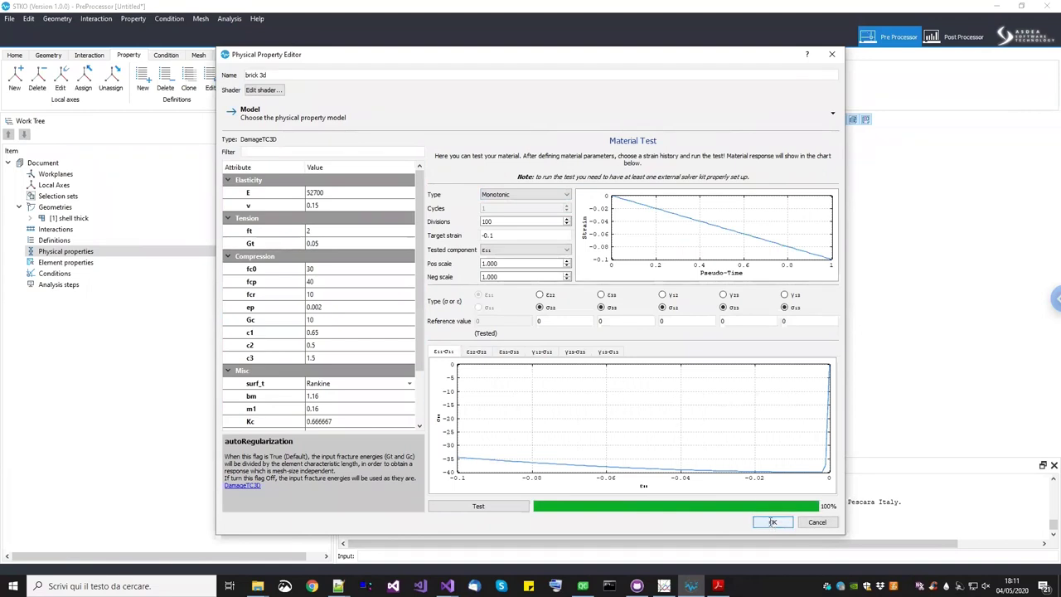
Create a new physical property named "mortar 3d"
{"action": "left_click", "coordinate": [98, 263]}
{"action": "left_click", "coordinate": [94, 256]}
{"action": "right_click", "coordinate": [94, 255]}
{"action": "left_click", "coordinate": [114, 258]}
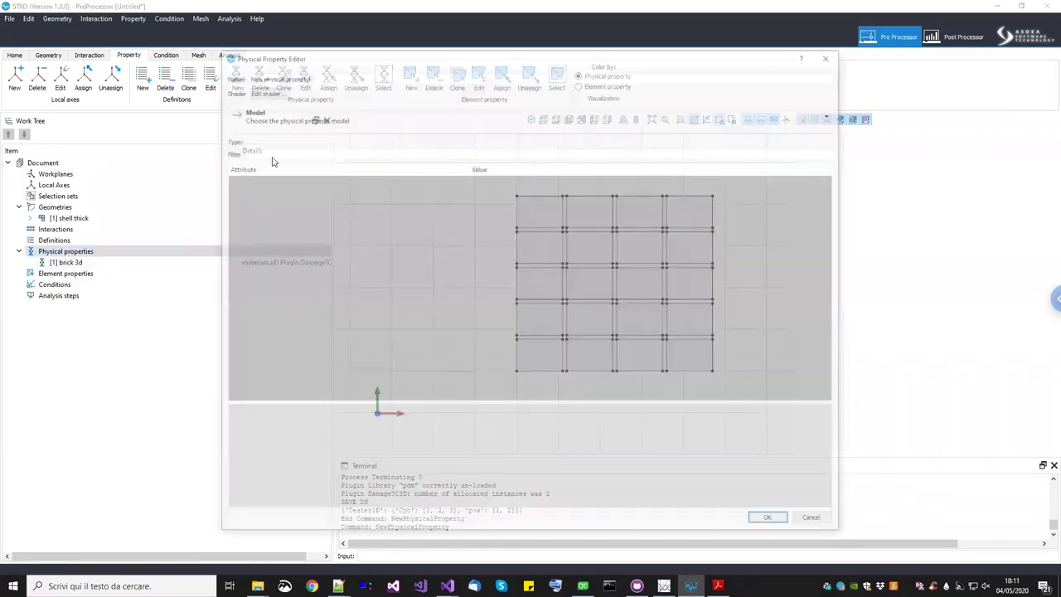
{"action": "triple_click", "coordinate": [315, 75]}
{"action": "type", "text": "mop"}
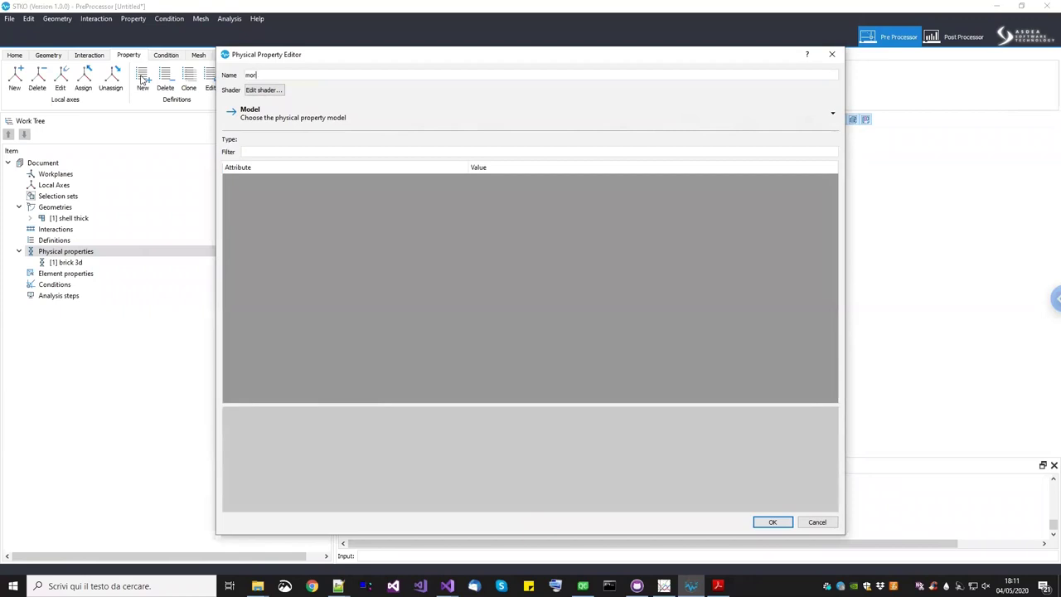
{"action": "type", "text": "tar 3d"}
Assign the nD plug-in material model DamageTC3D from ASDEASoftware to the mortar property
{"action": "left_click", "coordinate": [283, 124]}
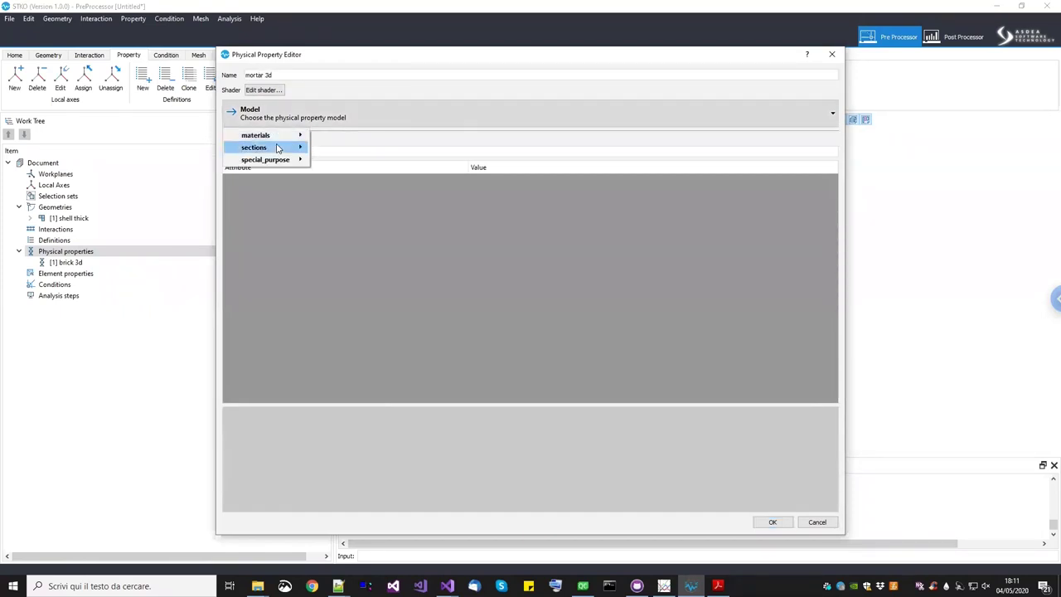
{"action": "mouse_move", "coordinate": [279, 138]}
{"action": "mouse_move", "coordinate": [337, 141]}
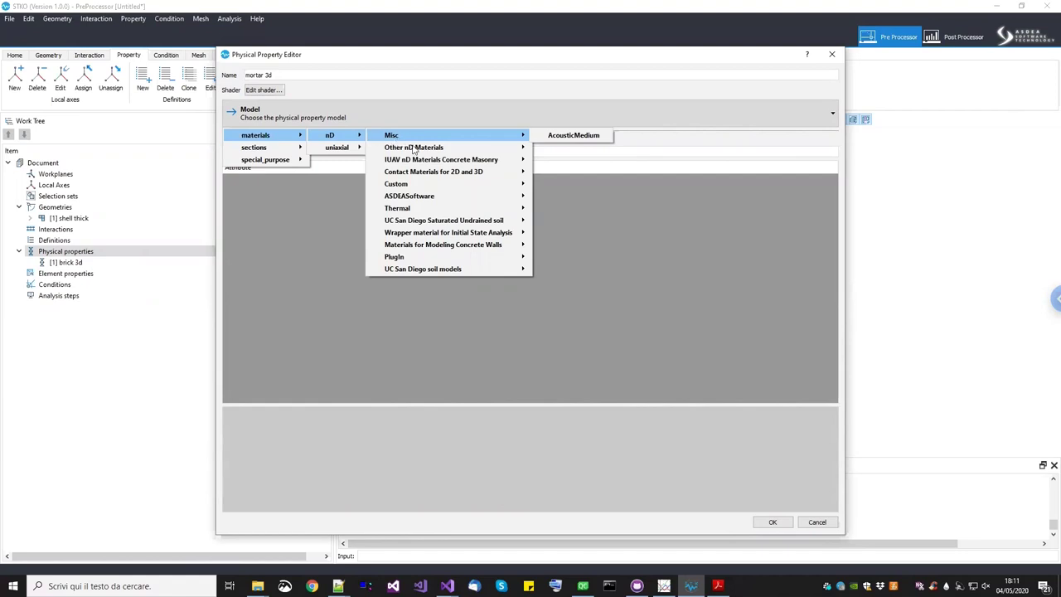
{"action": "mouse_move", "coordinate": [505, 257]}
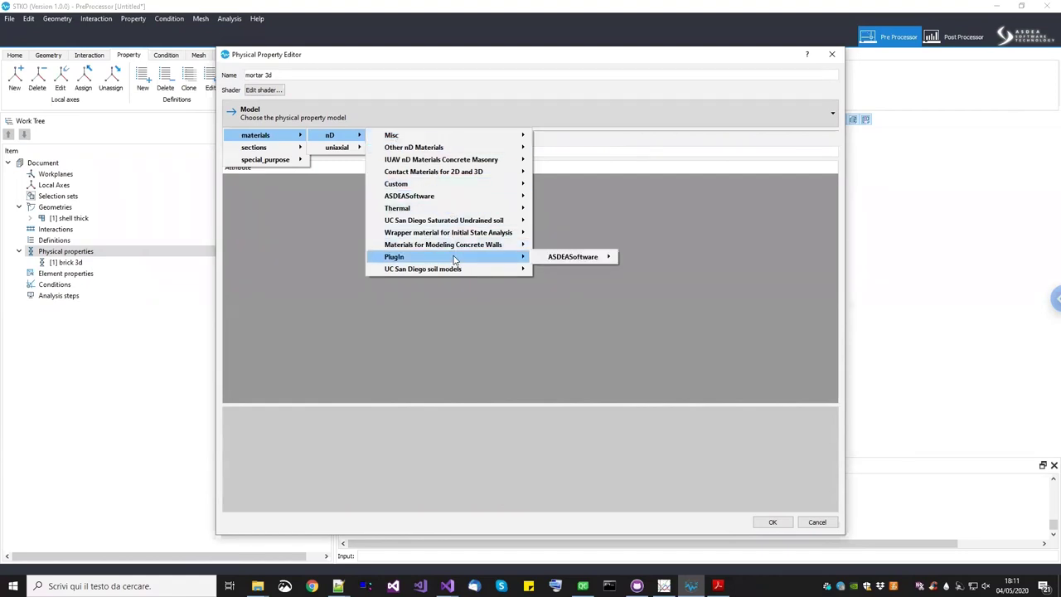
{"action": "mouse_move", "coordinate": [563, 257]}
{"action": "left_click", "coordinate": [646, 256]}
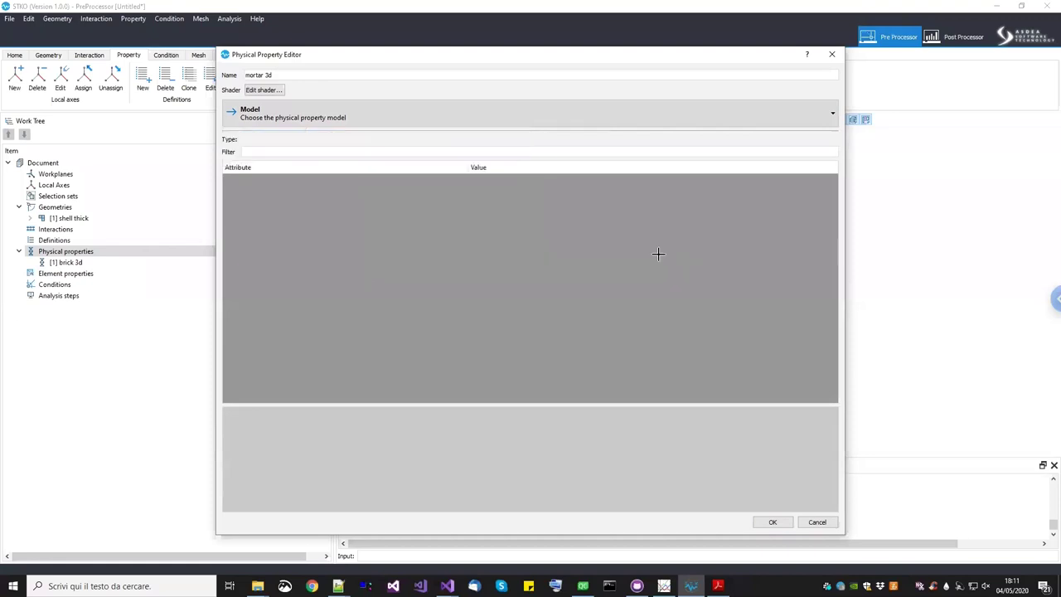
Set the mortar's Young's modulus E to 1000 and Poisson's ratio v to 0.15
{"action": "left_click", "coordinate": [323, 191]}
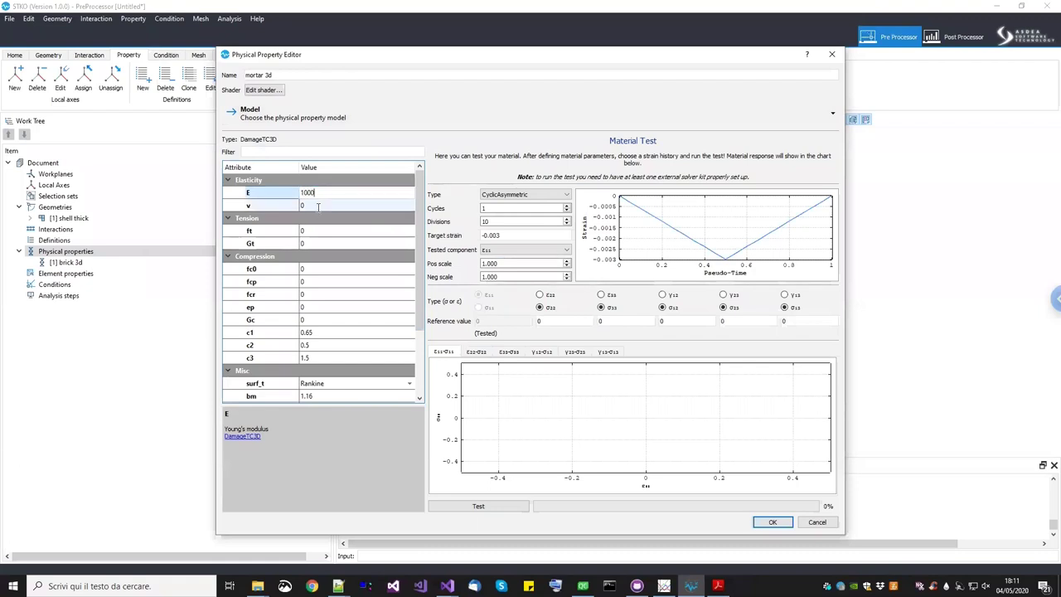
{"action": "left_click", "coordinate": [318, 207]}
{"action": "type", "text": "0."}
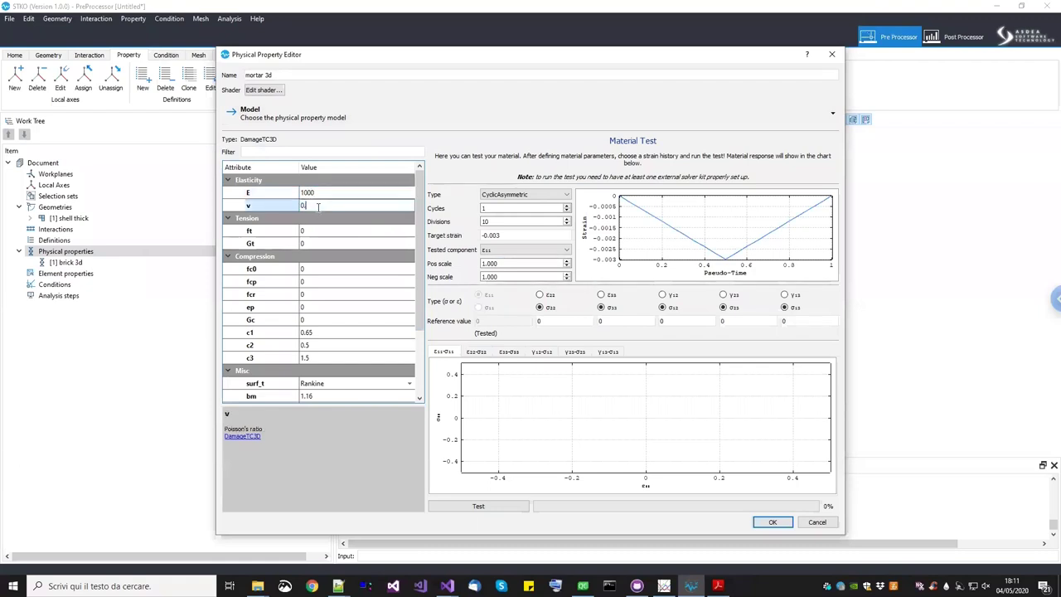
{"action": "type", "text": "15"}
Set the mortar's tensile strength ft to 0.1 and tensile fracture energy Gt to 0.025
{"action": "left_click", "coordinate": [346, 232]}
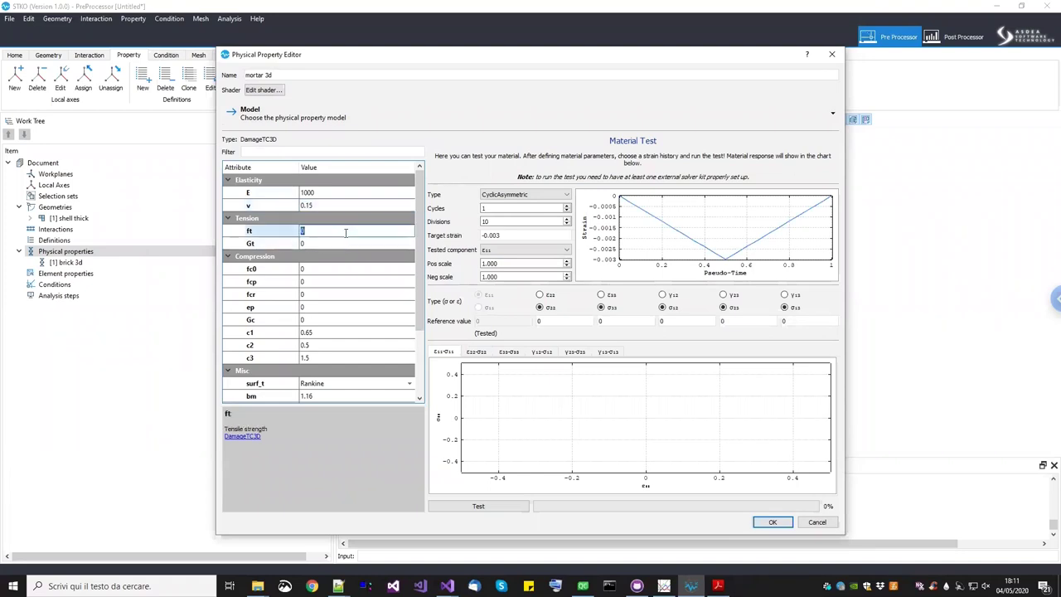
{"action": "type", "text": "0.1"}
{"action": "key", "text": "Return"}
{"action": "left_click", "coordinate": [346, 243]}
{"action": "type", "text": "0.025"}
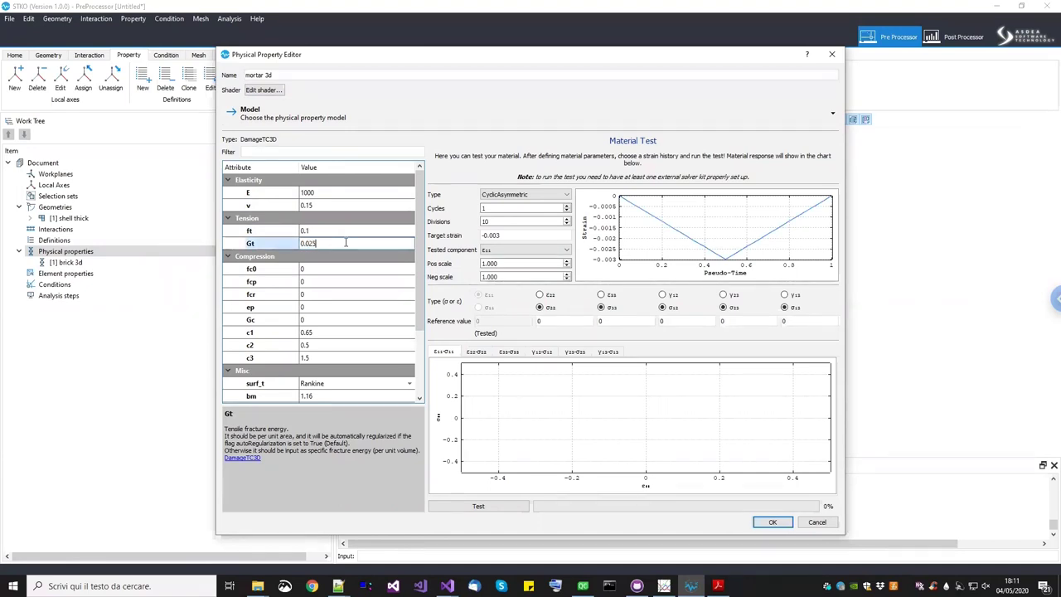
{"action": "key", "text": "Return"}
Set the mortar's compressive elastic limit fc0 to 1, peak strength fcp to 2.5 and residual strength fcr to 1
{"action": "left_click", "coordinate": [342, 268]}
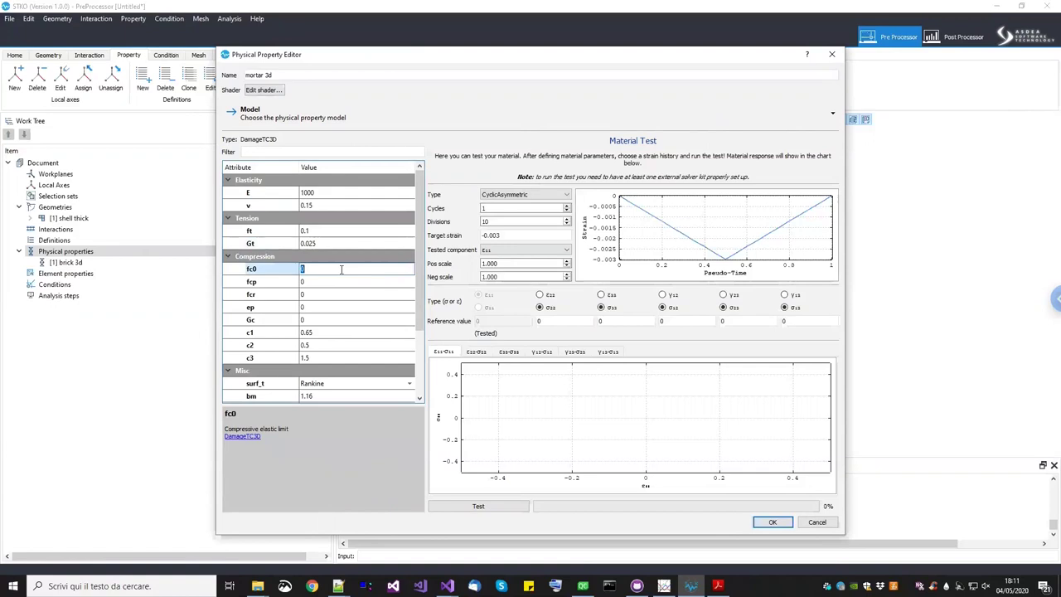
{"action": "type", "text": "1"}
{"action": "left_click", "coordinate": [337, 281]}
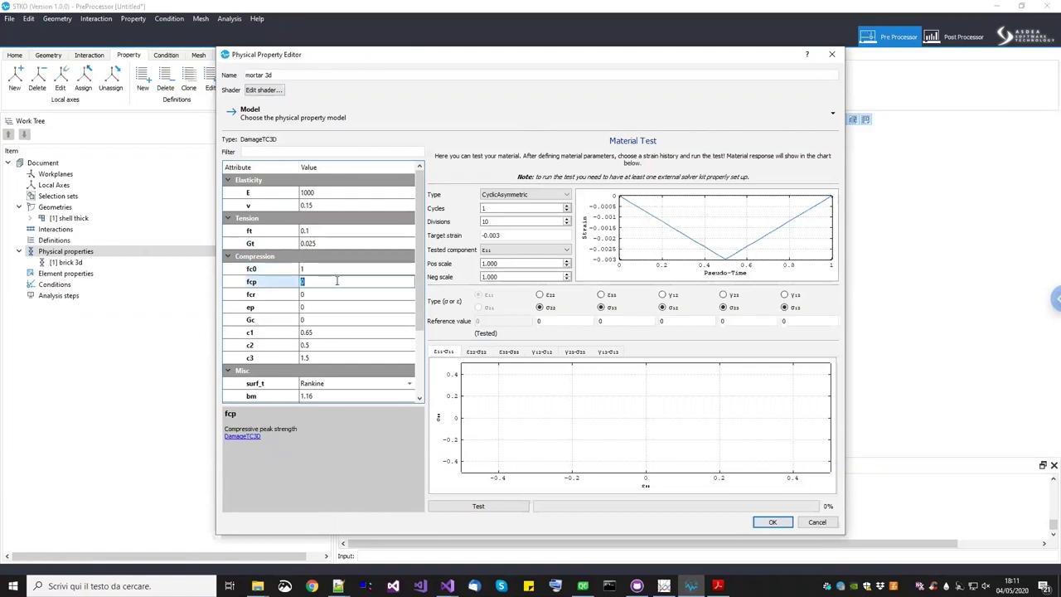
{"action": "type", "text": "2.5"}
{"action": "left_click", "coordinate": [335, 293]}
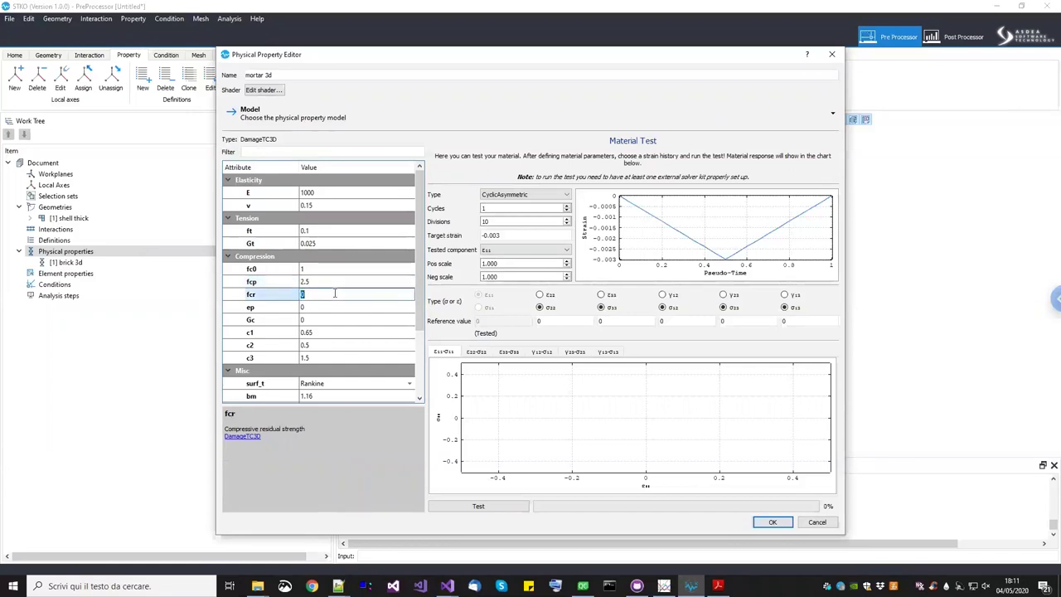
{"action": "key", "text": "Return"}
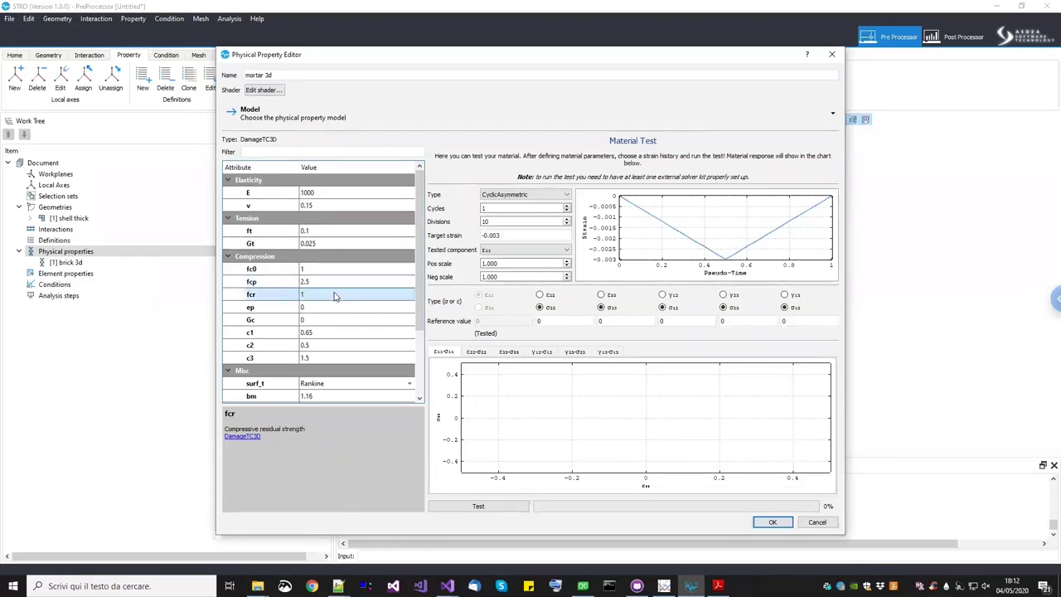
Set the mortar's compressive peak strain ep to 0.02 and compressive fracture energy Gc to 20
{"action": "left_click", "coordinate": [327, 309]}
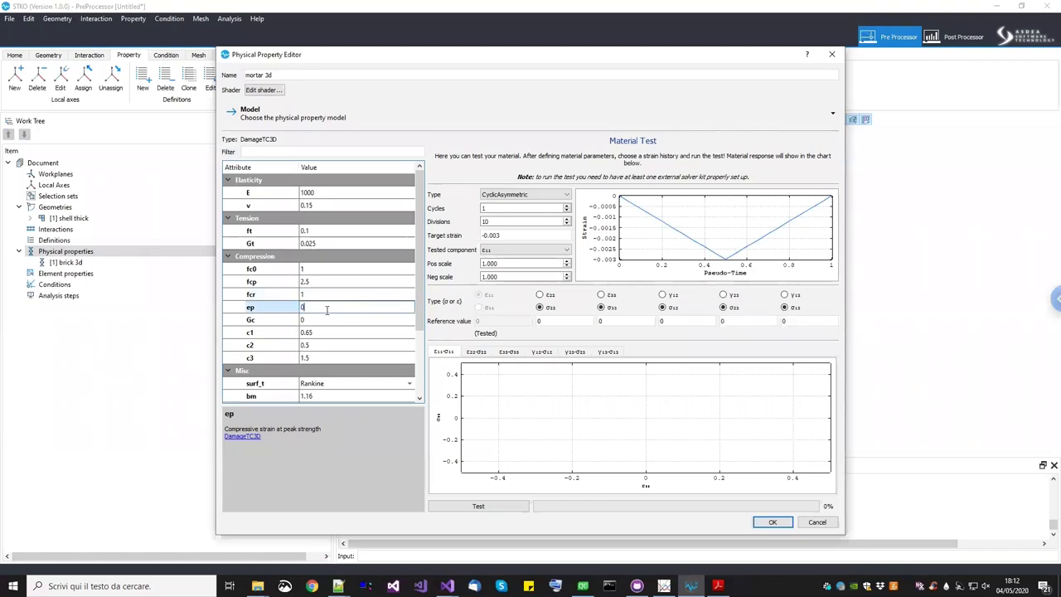
{"action": "key", "text": "Return"}
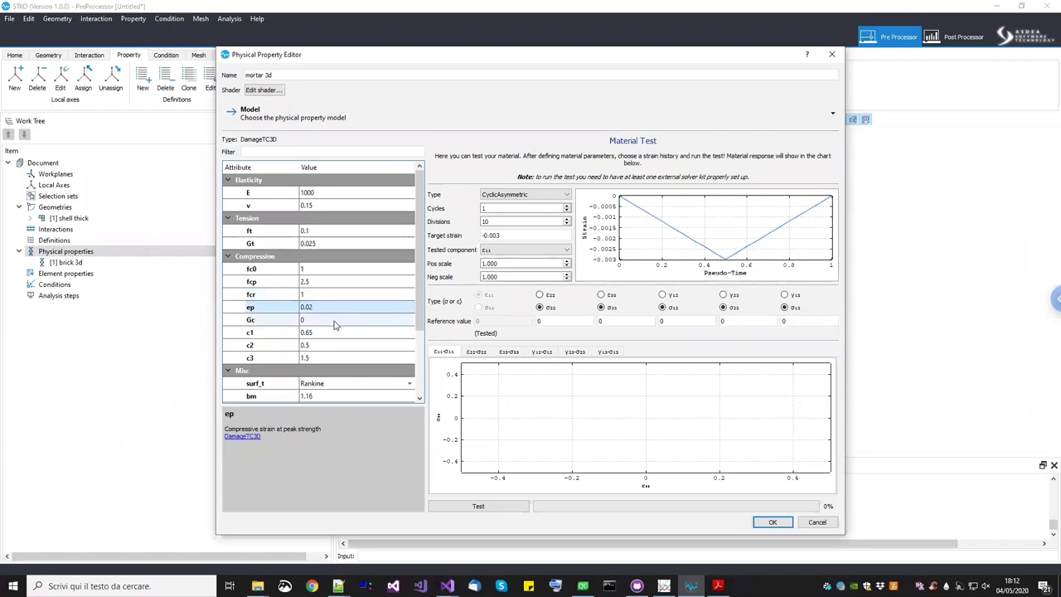
{"action": "left_click", "coordinate": [335, 321]}
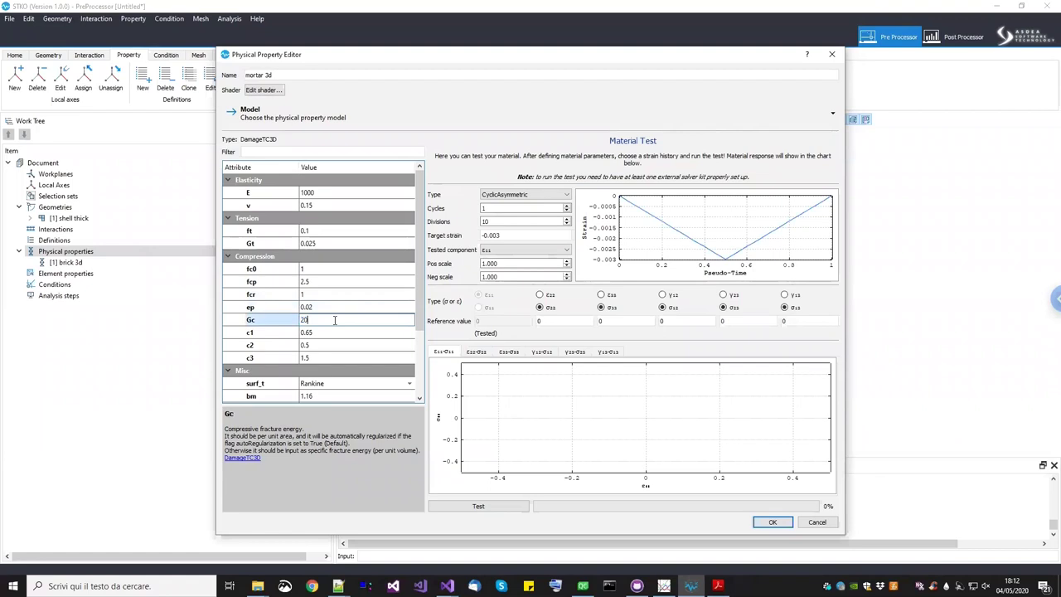
{"action": "key", "text": "Return"}
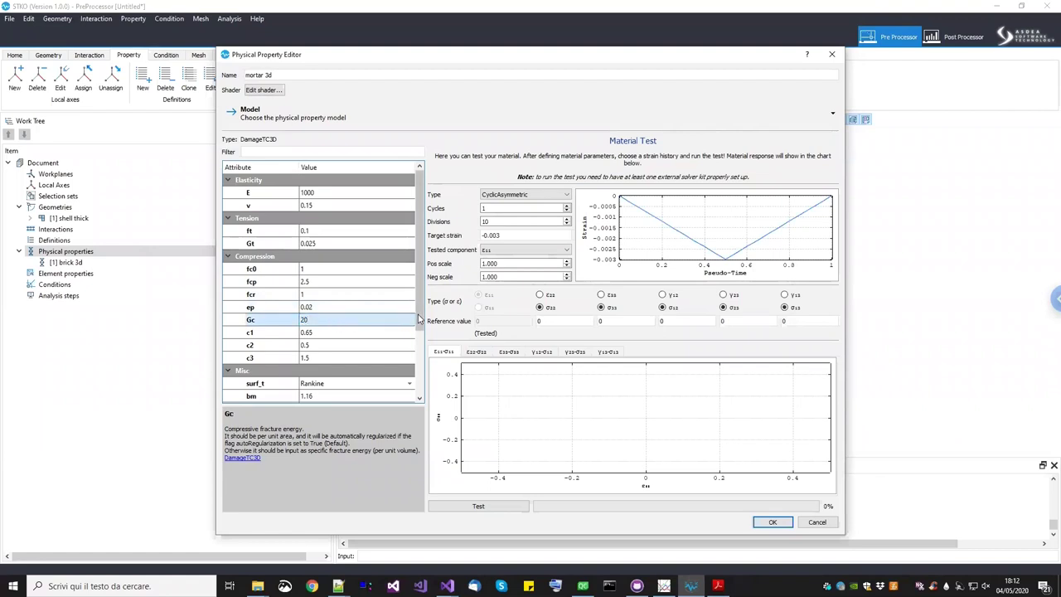
Examine the descriptions of the compressive law shape parameters c2 and c3 and of the tensile fracture energy Gt
{"action": "left_click_drag", "start_coordinate": [420, 330], "coordinate": [423, 373]}
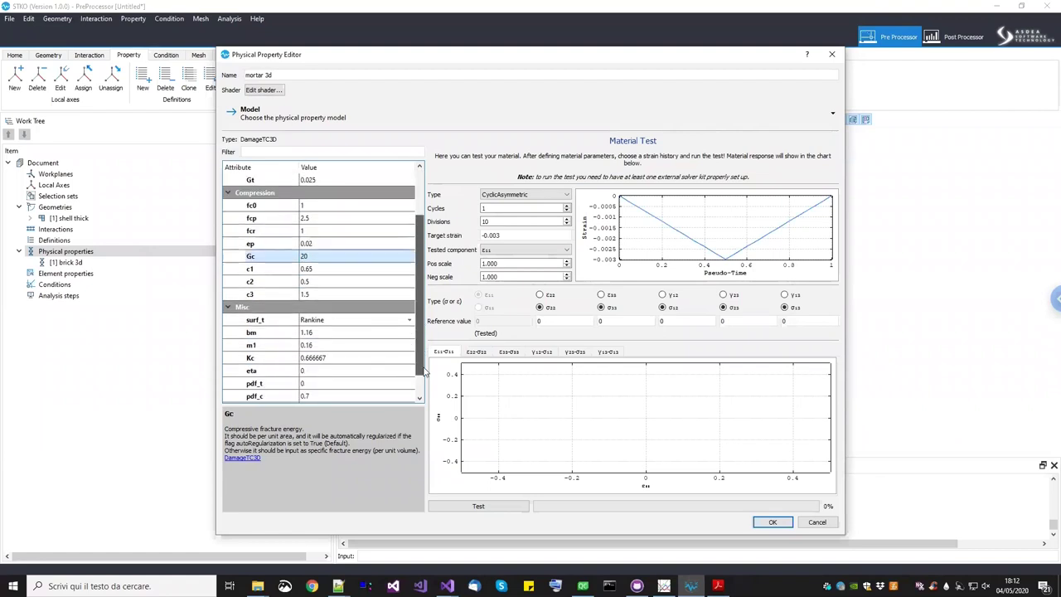
{"action": "left_click", "coordinate": [257, 282]}
{"action": "left_click", "coordinate": [259, 294]}
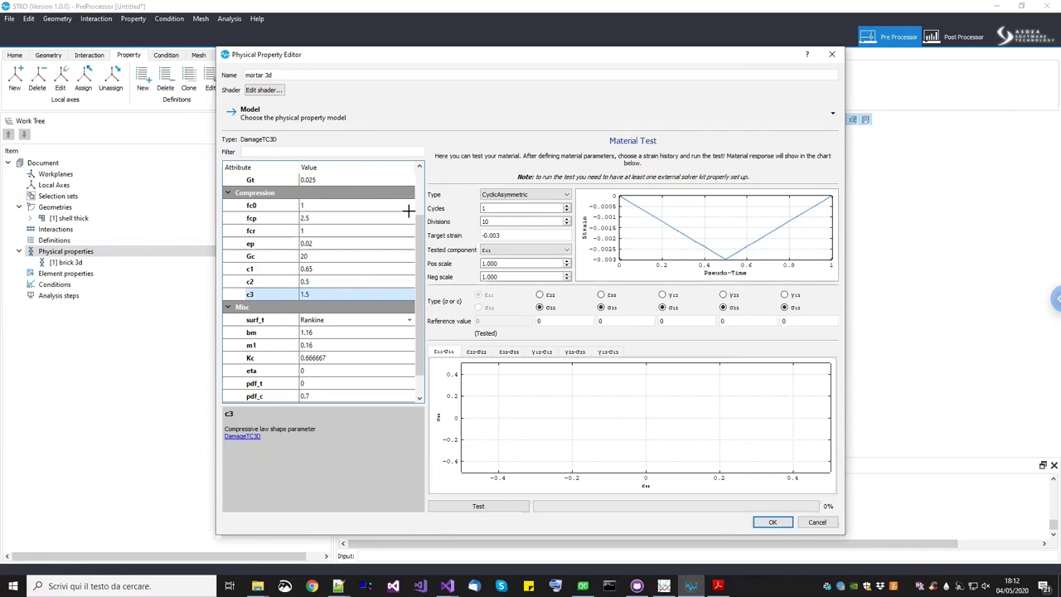
{"action": "scroll", "coordinate": [421, 246], "scroll_direction": "up", "scroll_amount": 2}
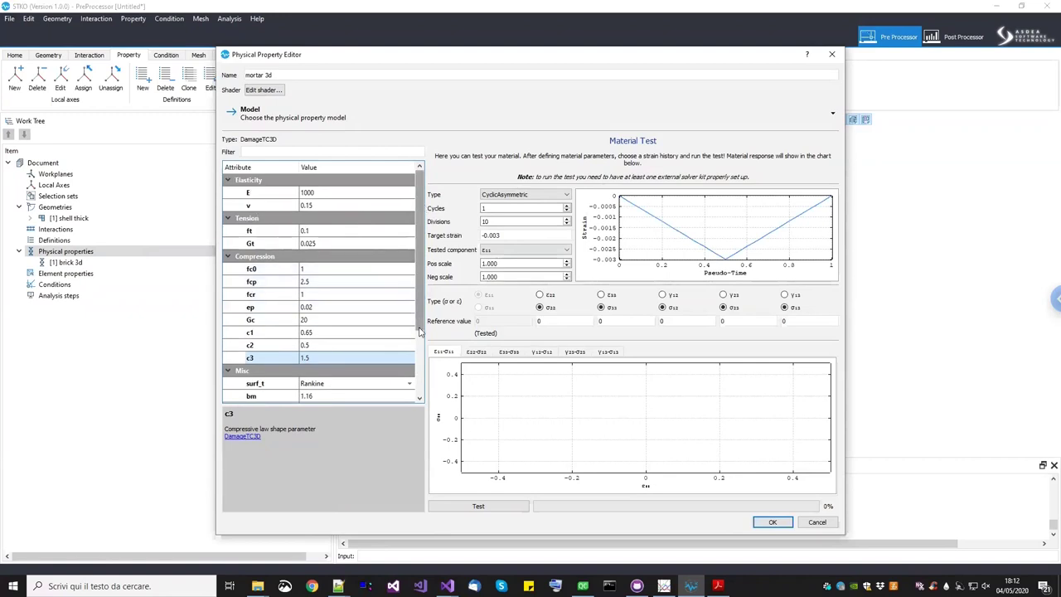
{"action": "scroll", "coordinate": [420, 332], "scroll_direction": "down", "scroll_amount": 2}
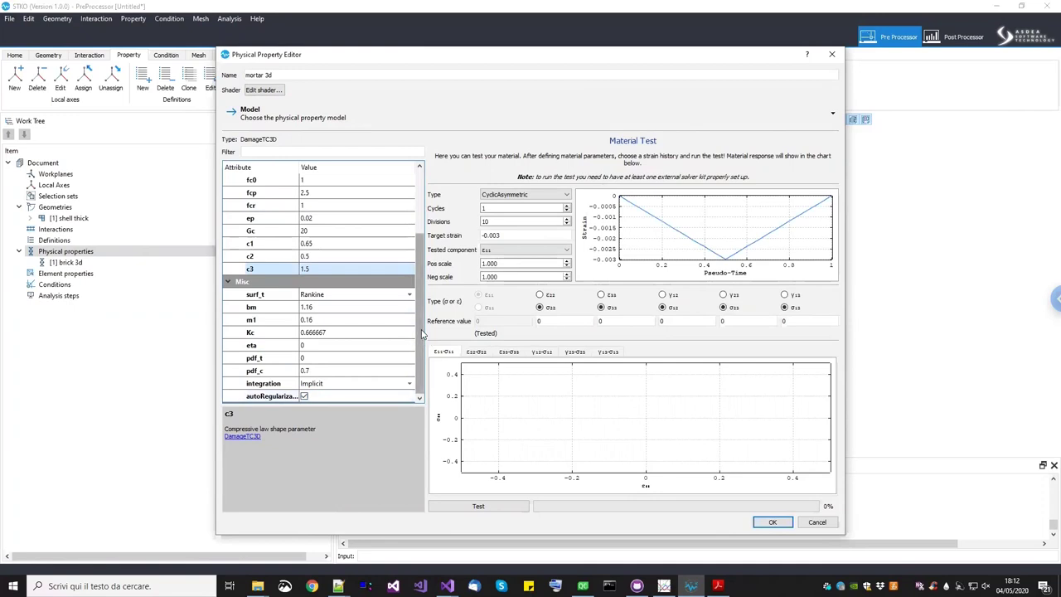
{"action": "left_click_drag", "start_coordinate": [420, 315], "coordinate": [430, 246]}
{"action": "left_click", "coordinate": [260, 245]}
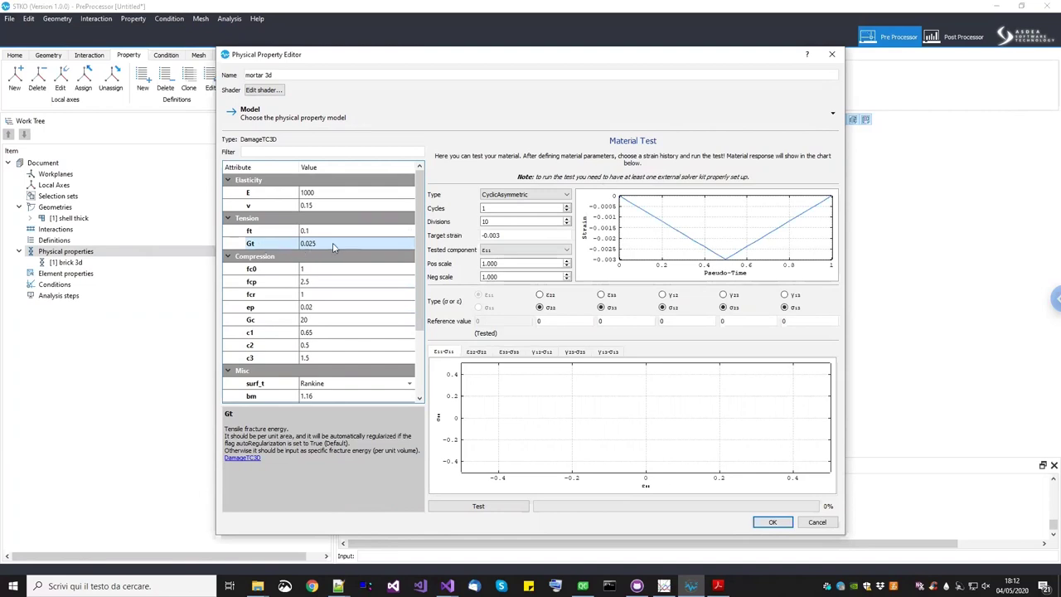
Read the autoRegularization description and try the flag switched off before enabling it again
{"action": "left_click_drag", "start_coordinate": [418, 308], "coordinate": [420, 376]}
{"action": "left_click", "coordinate": [299, 396]}
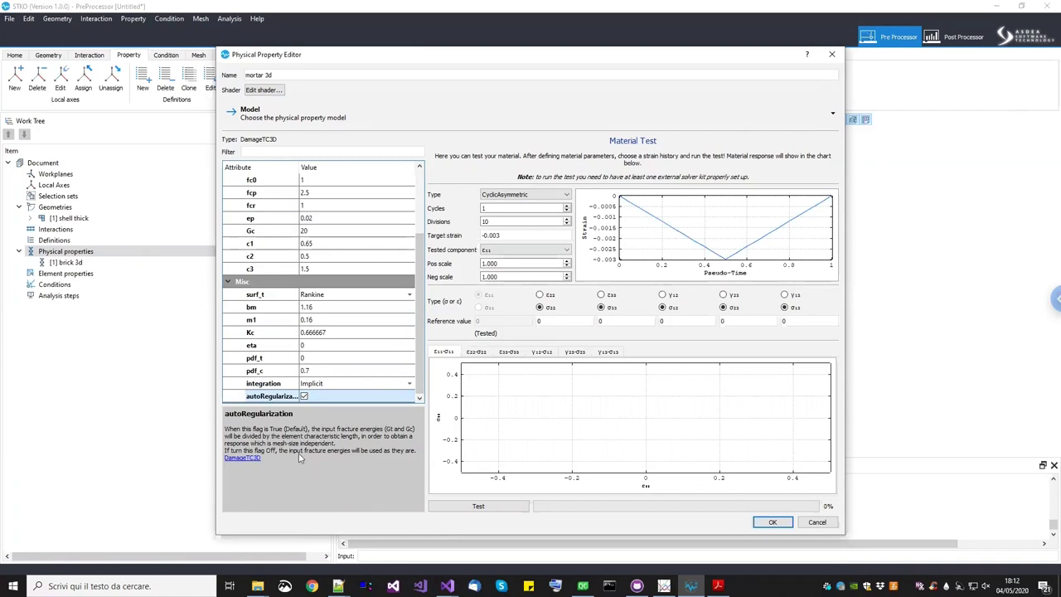
{"action": "left_click", "coordinate": [303, 396]}
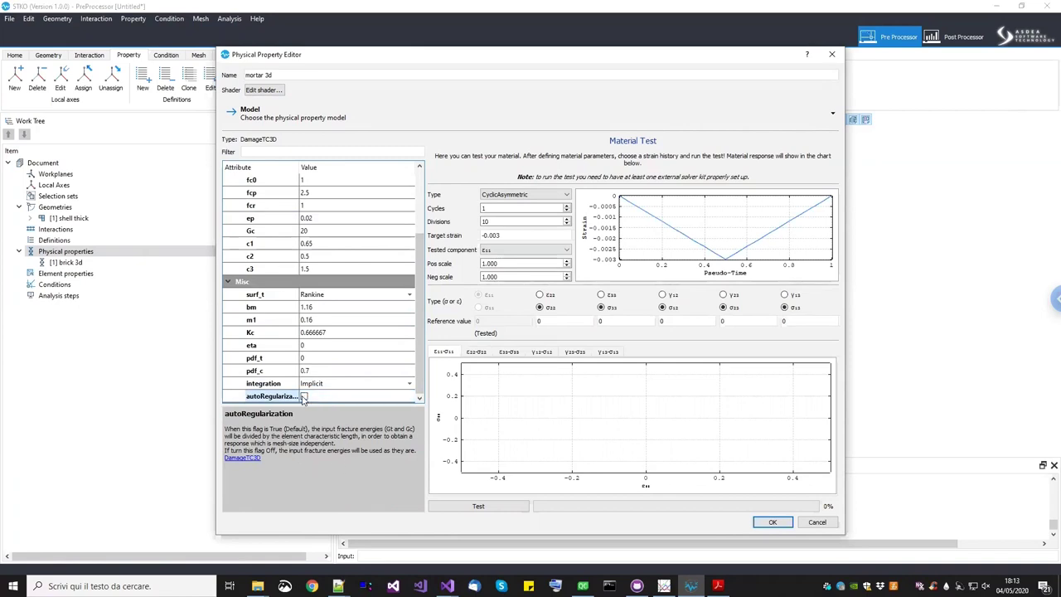
{"action": "scroll", "coordinate": [420, 275], "scroll_direction": "up", "scroll_amount": 3}
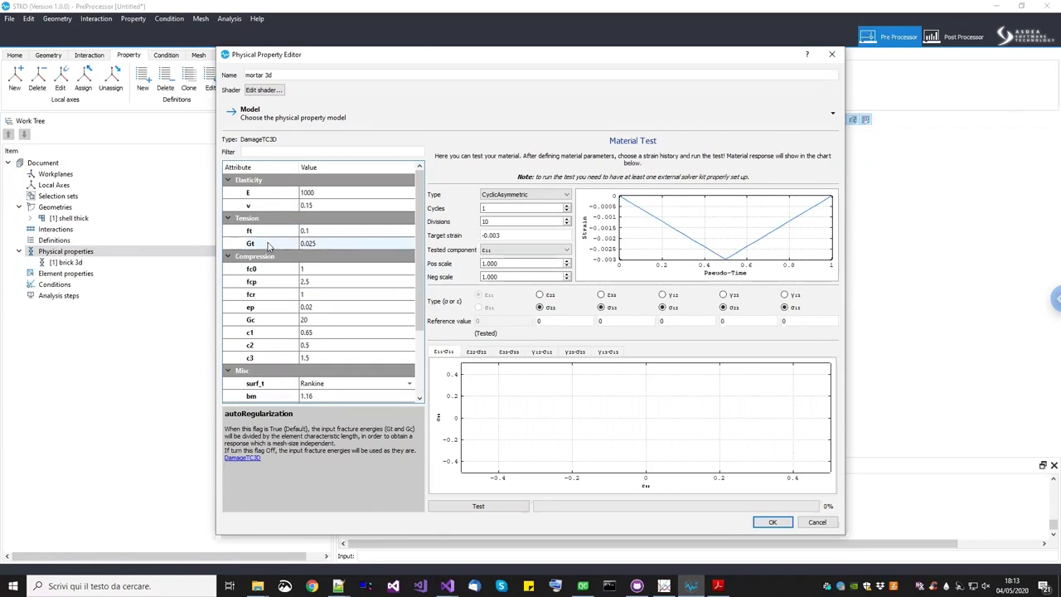
{"action": "scroll", "coordinate": [418, 387], "scroll_direction": "down", "scroll_amount": 3}
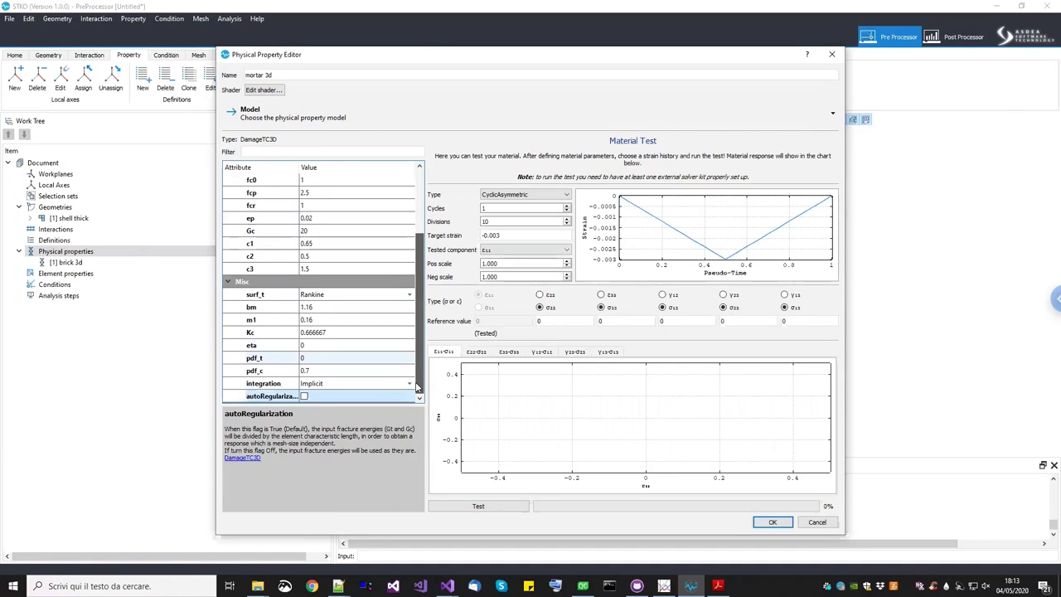
{"action": "left_click", "coordinate": [304, 396]}
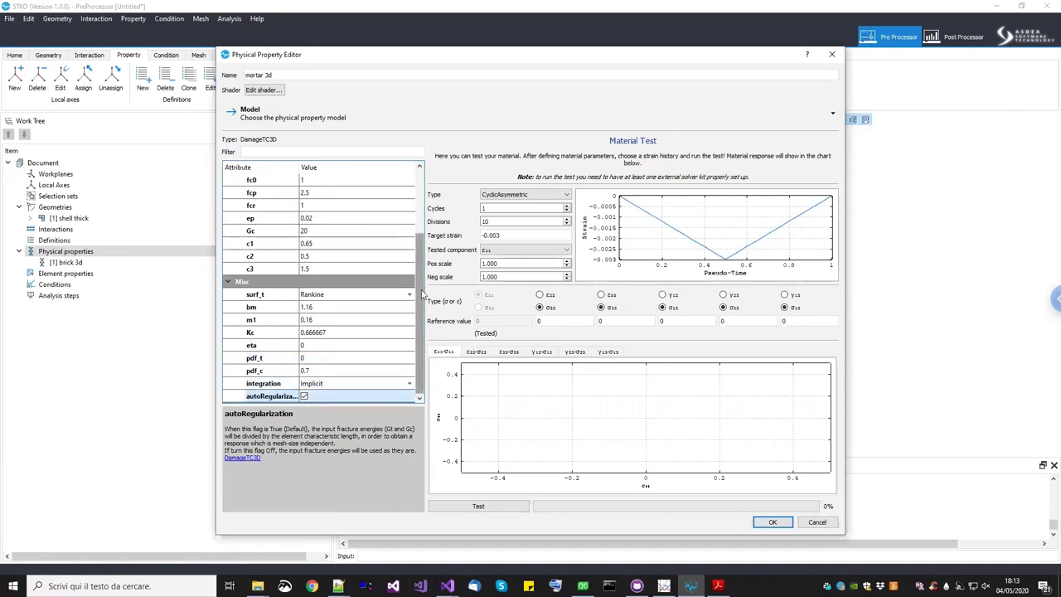
Review the Gt description again and check the mortar's Misc parameters bm and m1
{"action": "scroll", "coordinate": [422, 294], "scroll_direction": "up", "scroll_amount": 3}
{"action": "left_click", "coordinate": [328, 243]}
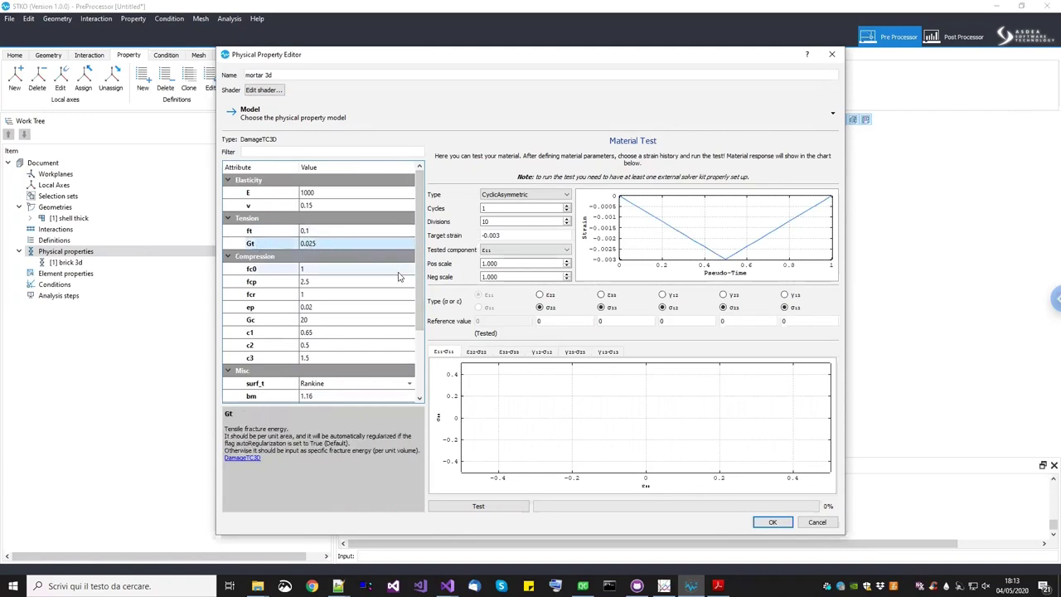
{"action": "scroll", "coordinate": [420, 299], "scroll_direction": "down", "scroll_amount": 3}
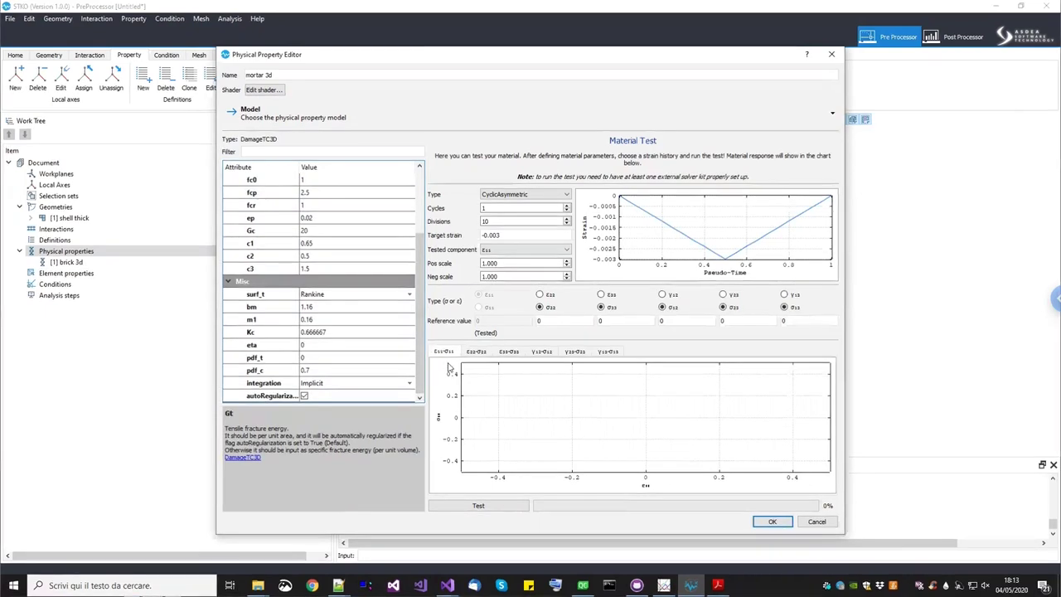
{"action": "scroll", "coordinate": [348, 241], "scroll_direction": "up", "scroll_amount": 1}
{"action": "scroll", "coordinate": [348, 232], "scroll_direction": "down", "scroll_amount": 1}
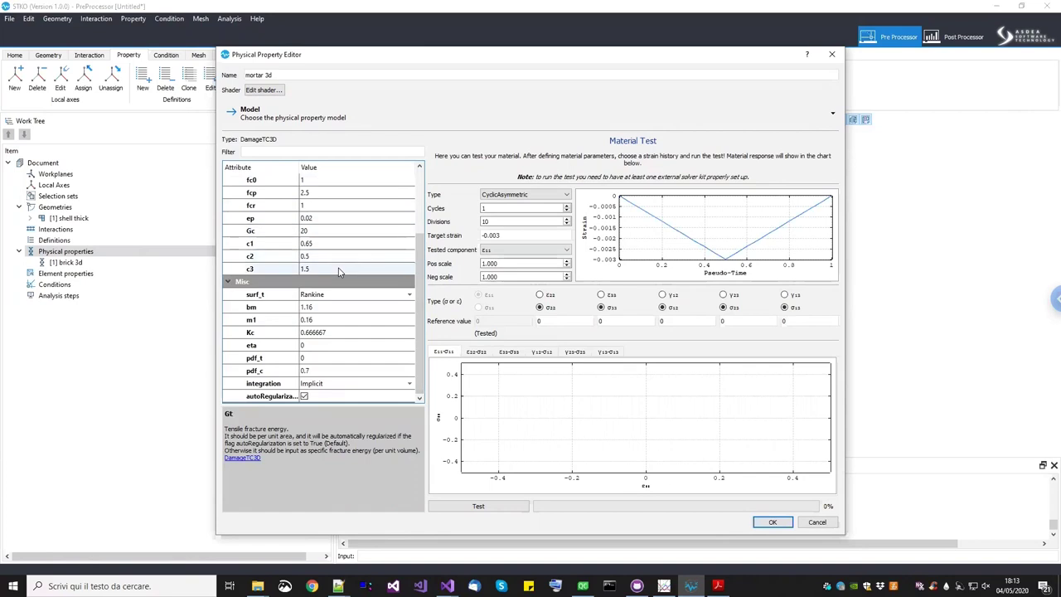
{"action": "left_click", "coordinate": [326, 308]}
{"action": "left_click", "coordinate": [325, 320]}
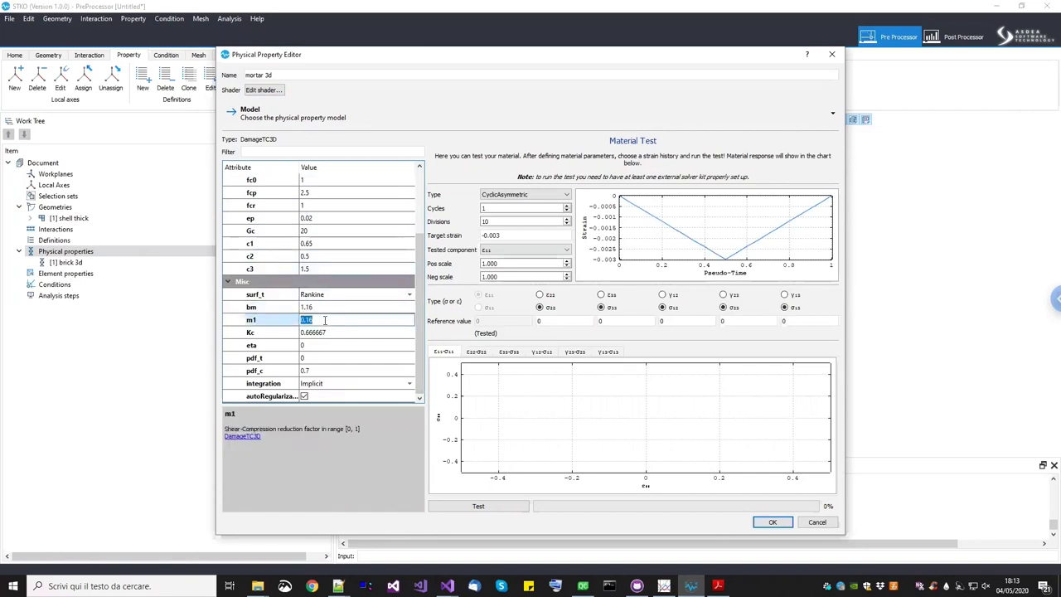
Set the mortar's shear-compression reduction factor m1 to 0.5
{"action": "type", "text": "0."}
{"action": "key", "text": "Return"}
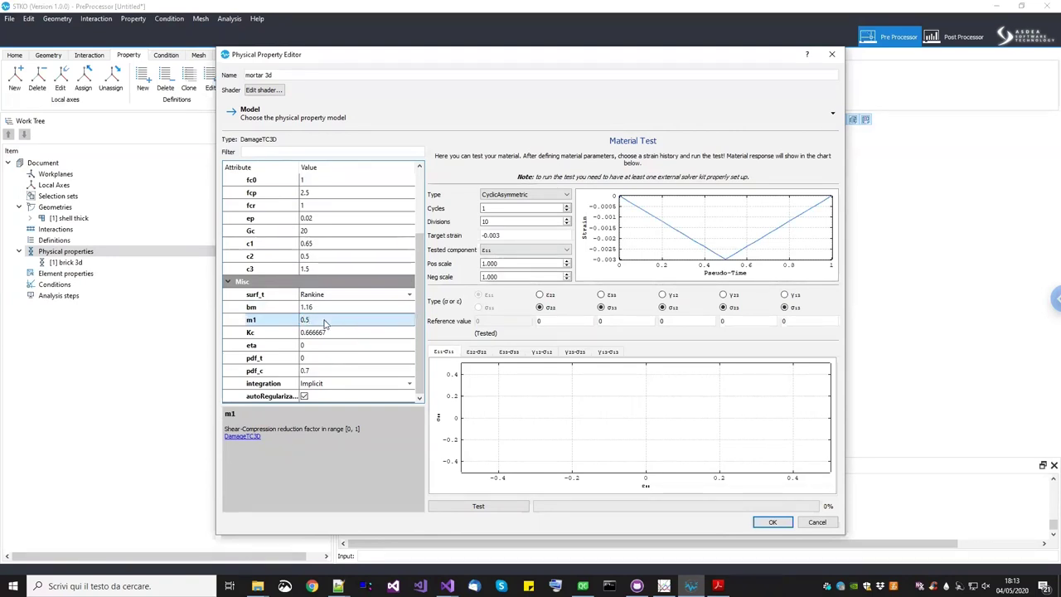
{"action": "left_click", "coordinate": [313, 319]}
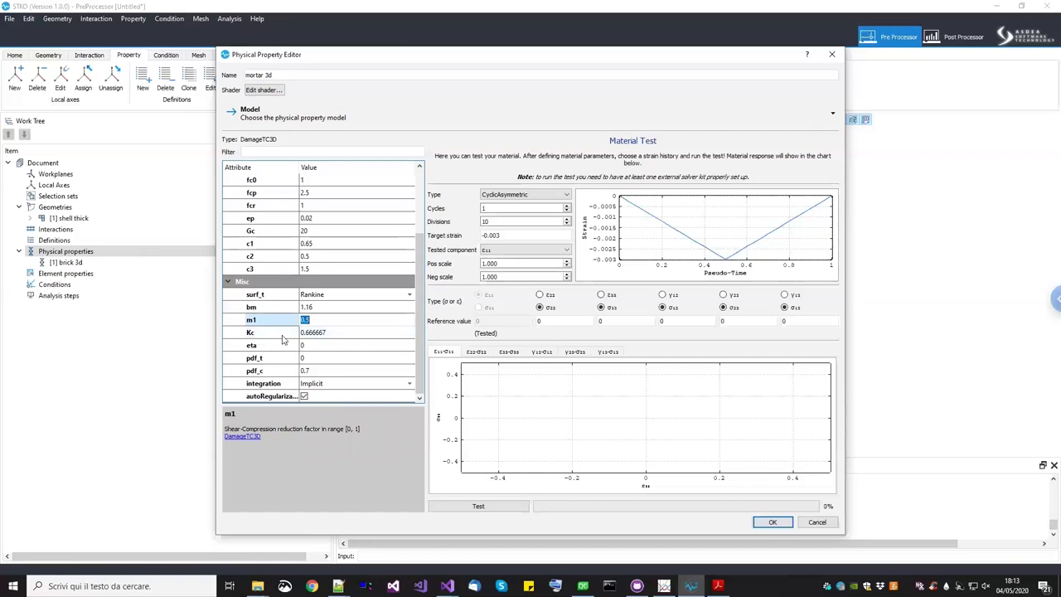
Switch to File Explorer and open the 2017 CBM paper from the REFERENCES folder of VBShared's WEBINAR_MINHO_PORTO_20_04_2020
{"action": "left_click", "coordinate": [257, 586]}
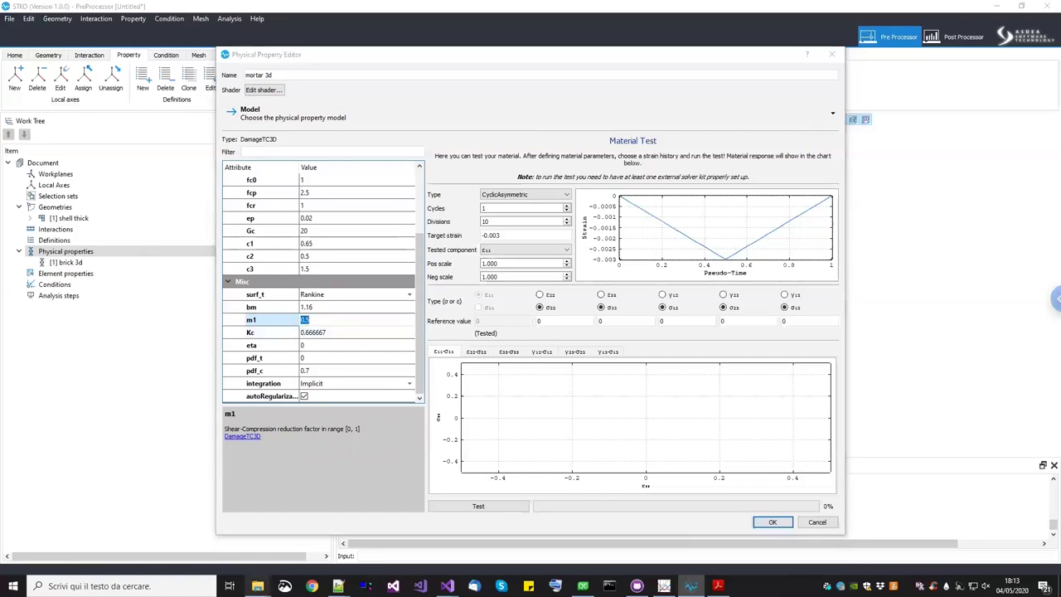
{"action": "left_click", "coordinate": [269, 548]}
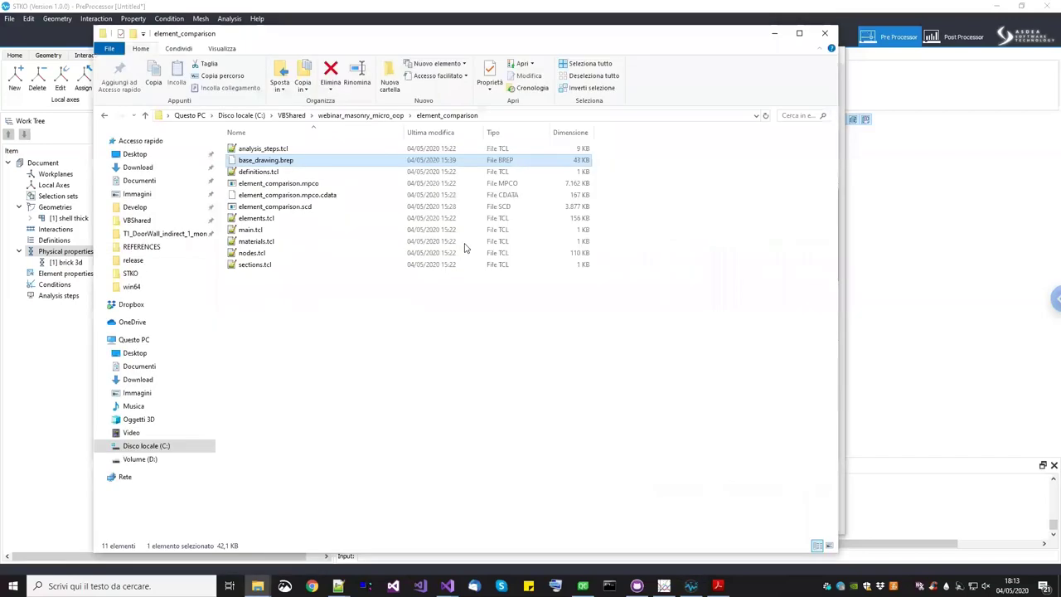
{"action": "left_click", "coordinate": [295, 116]}
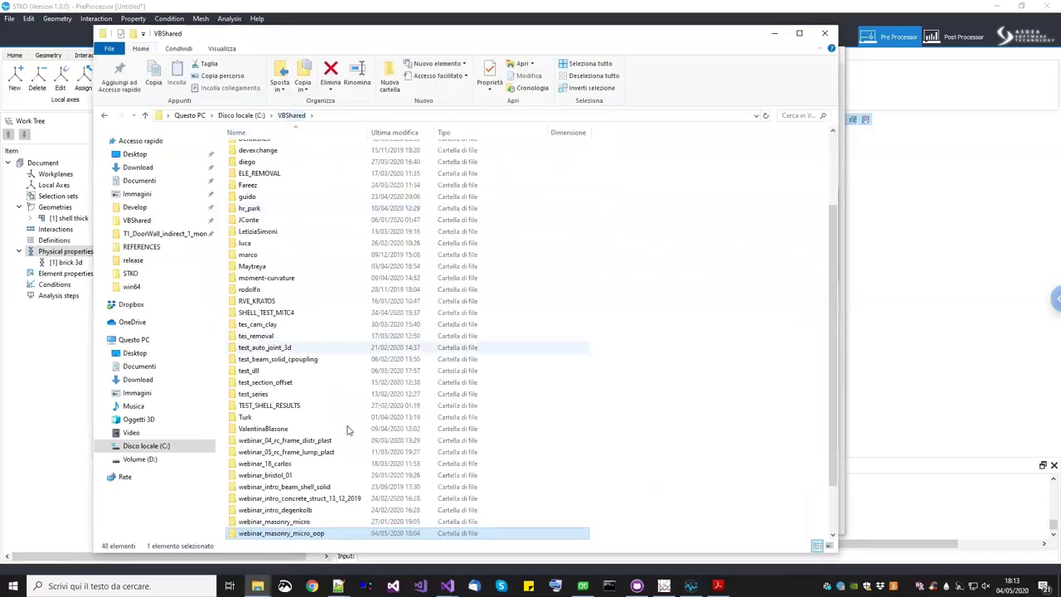
{"action": "key", "text": "Down"}
{"action": "key", "text": "Return"}
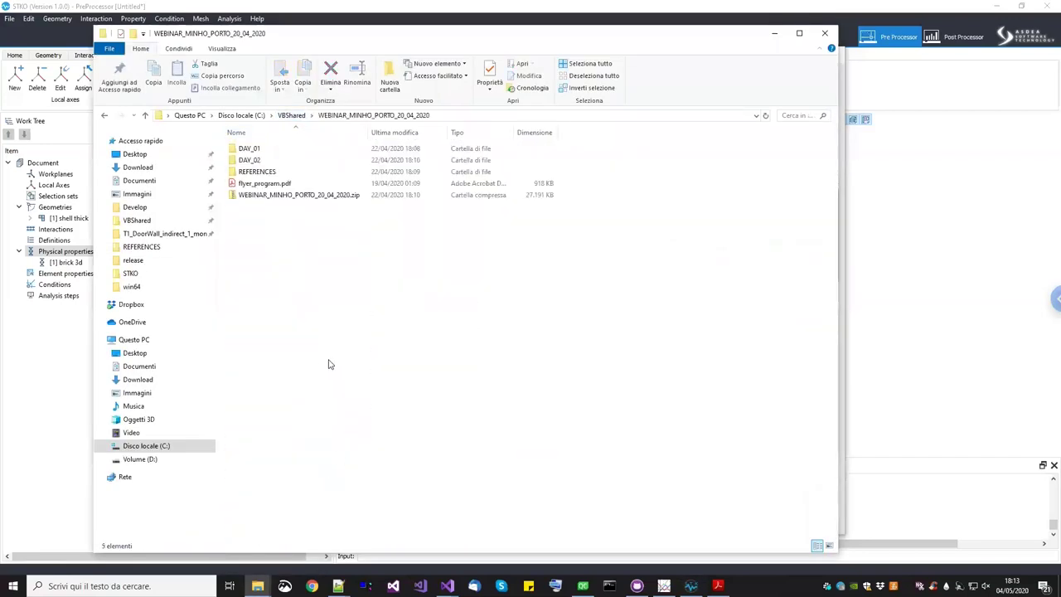
{"action": "double_click", "coordinate": [264, 172]}
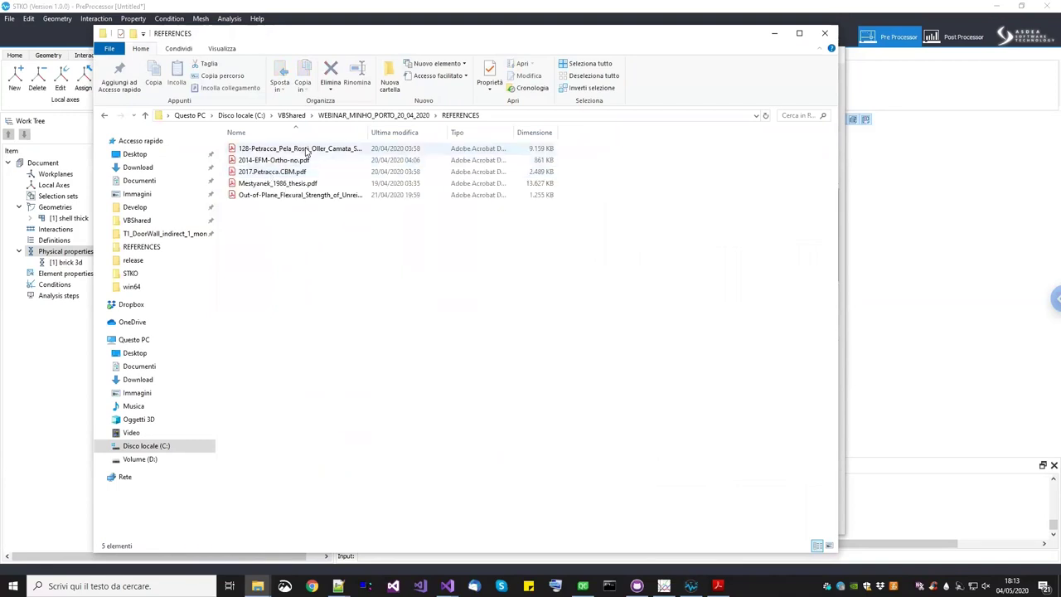
{"action": "double_click", "coordinate": [303, 172]}
Examine the paper's continuum damage model, including the failure criteria, initial damage surfaces and compressive uniaxial law, and return to STKO
{"action": "scroll", "coordinate": [493, 306], "scroll_direction": "down", "scroll_amount": 10}
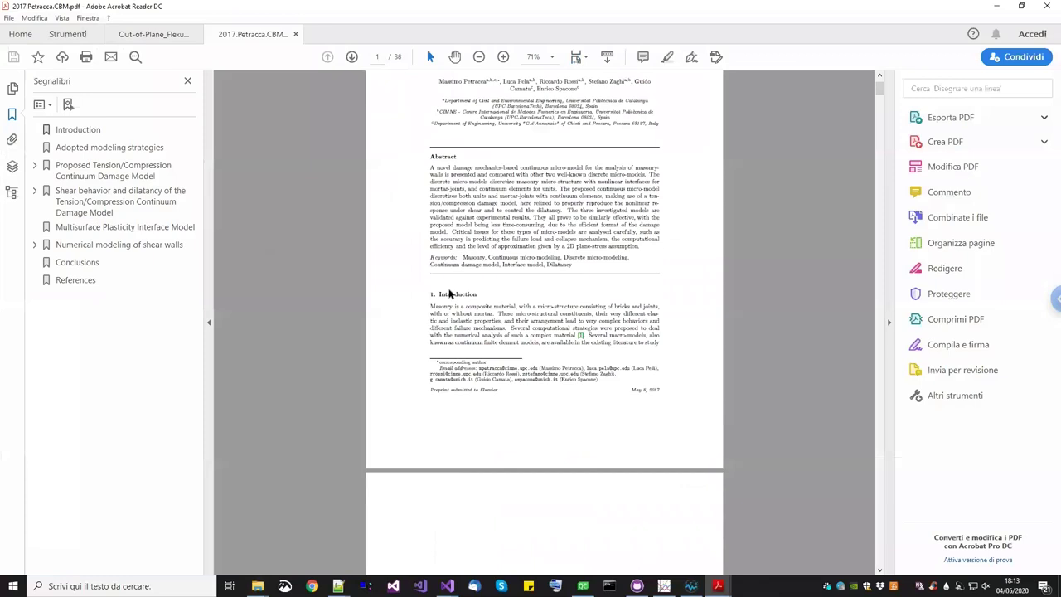
{"action": "scroll", "coordinate": [492, 307], "scroll_direction": "down", "scroll_amount": 15}
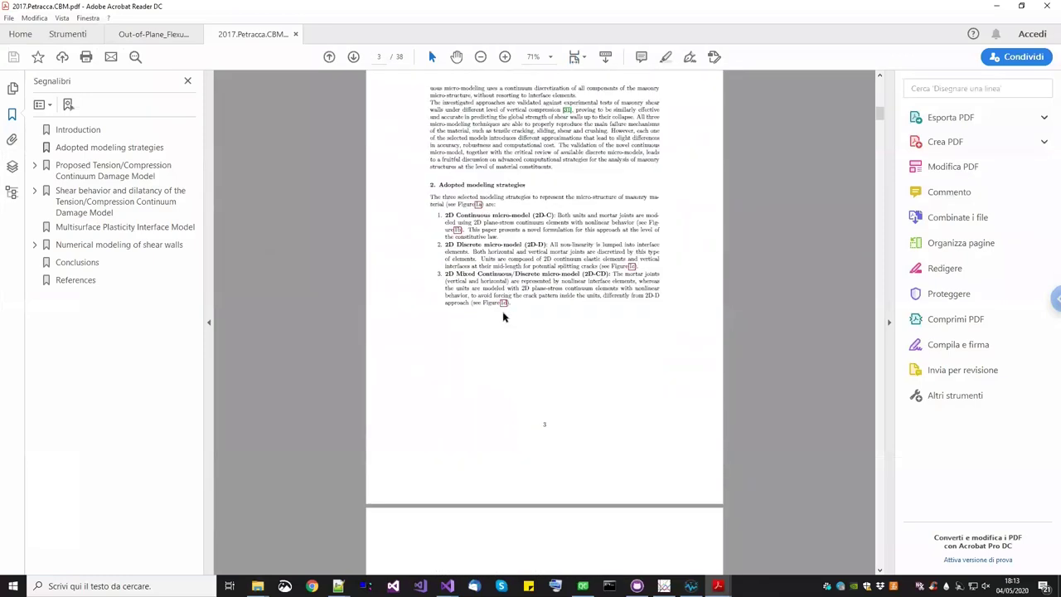
{"action": "scroll", "coordinate": [512, 308], "scroll_direction": "down", "scroll_amount": 10}
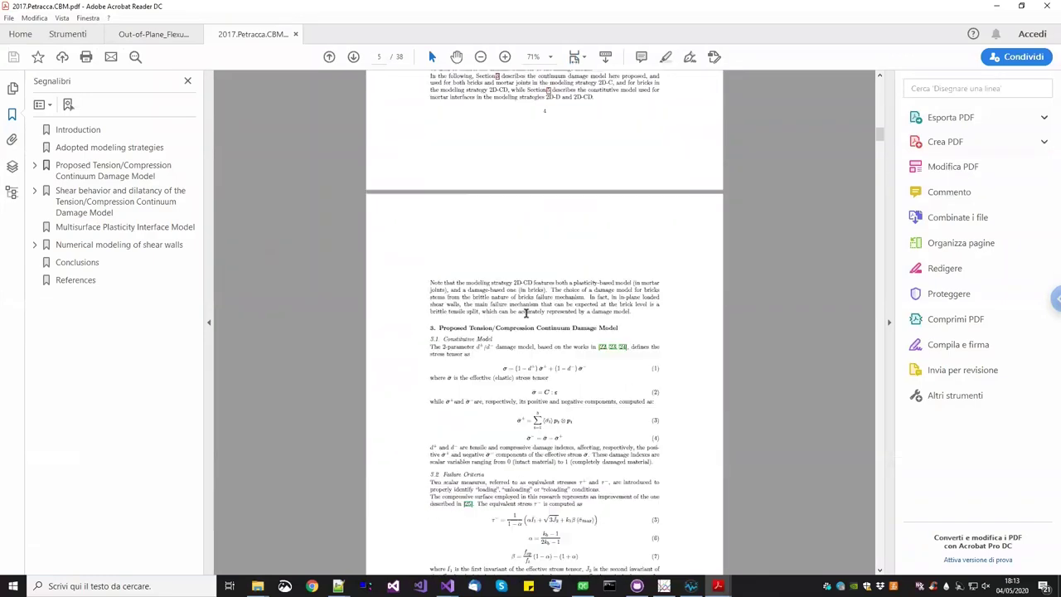
{"action": "scroll", "coordinate": [558, 337], "scroll_direction": "down", "scroll_amount": 8}
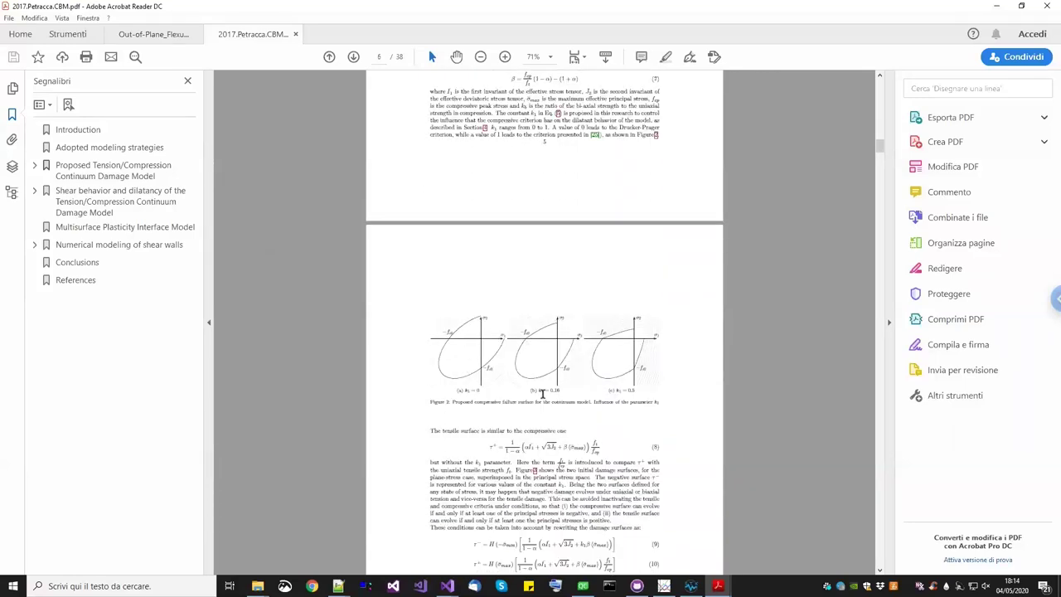
{"action": "scroll", "coordinate": [543, 394], "scroll_direction": "down", "scroll_amount": 10}
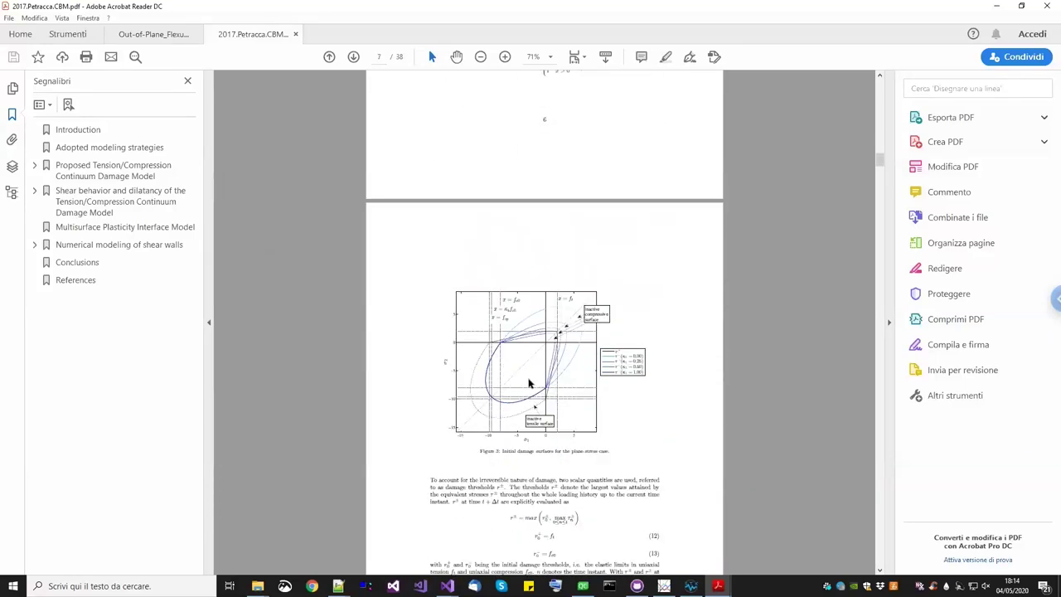
{"action": "scroll", "coordinate": [554, 363], "scroll_direction": "down", "scroll_amount": 3}
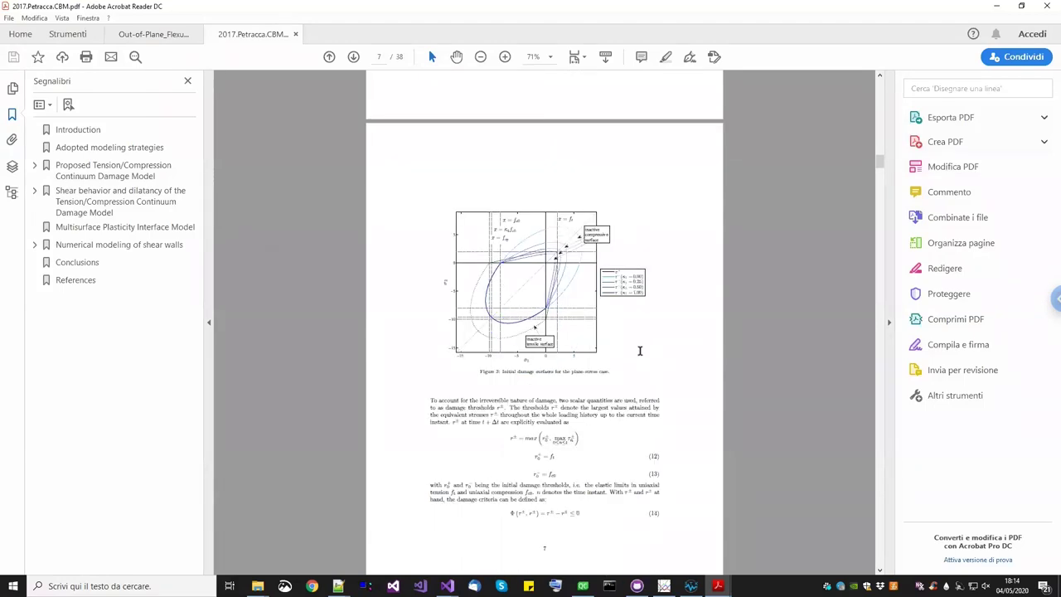
{"action": "scroll", "coordinate": [597, 364], "scroll_direction": "down", "scroll_amount": 20}
{"action": "scroll", "coordinate": [571, 365], "scroll_direction": "down", "scroll_amount": 20}
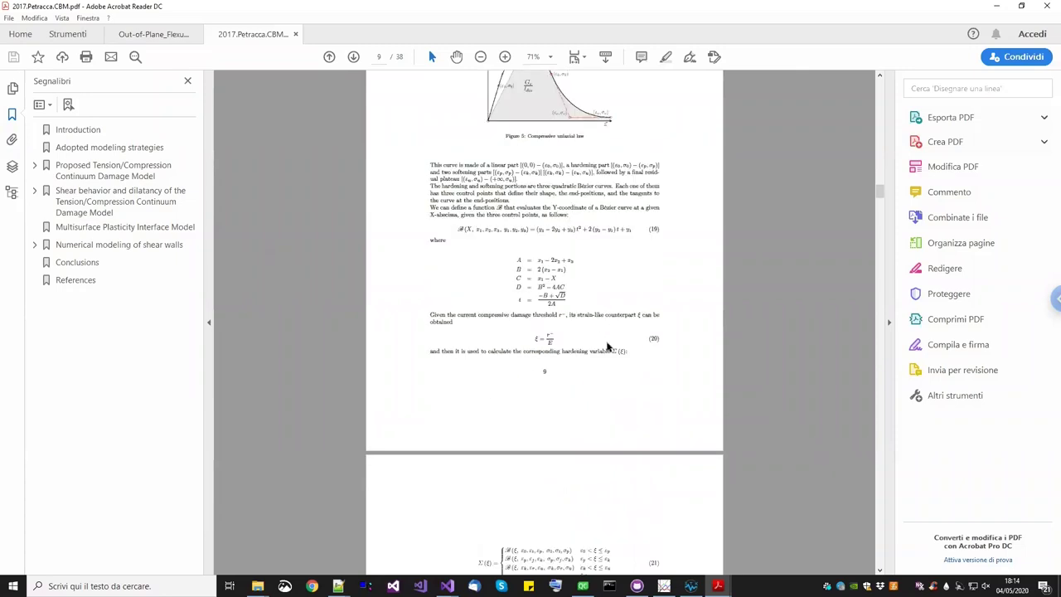
{"action": "scroll", "coordinate": [601, 342], "scroll_direction": "down", "scroll_amount": 7}
{"action": "scroll", "coordinate": [568, 365], "scroll_direction": "down", "scroll_amount": 2}
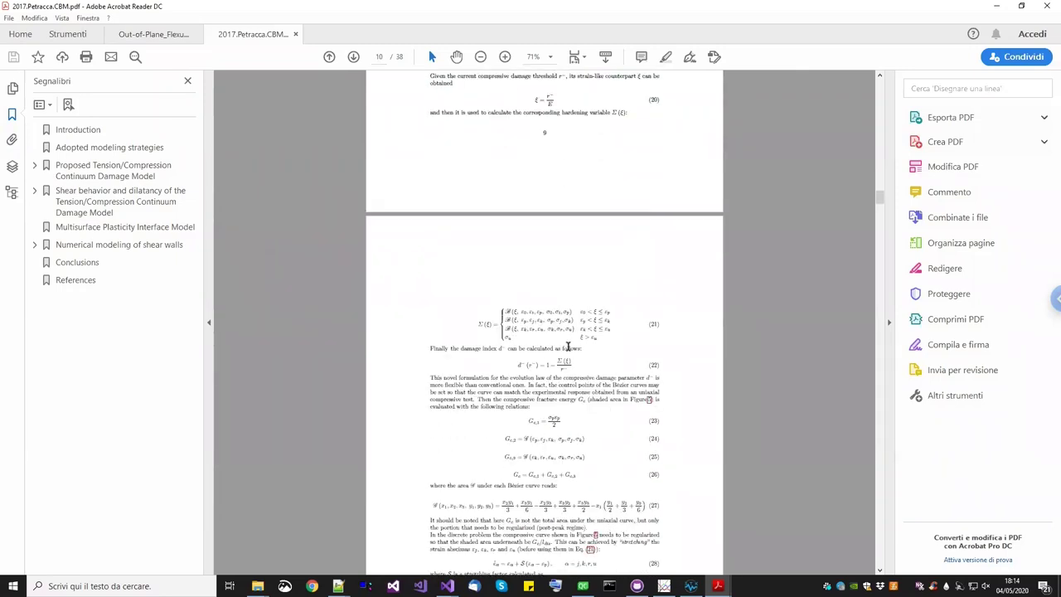
{"action": "scroll", "coordinate": [568, 346], "scroll_direction": "down", "scroll_amount": 8}
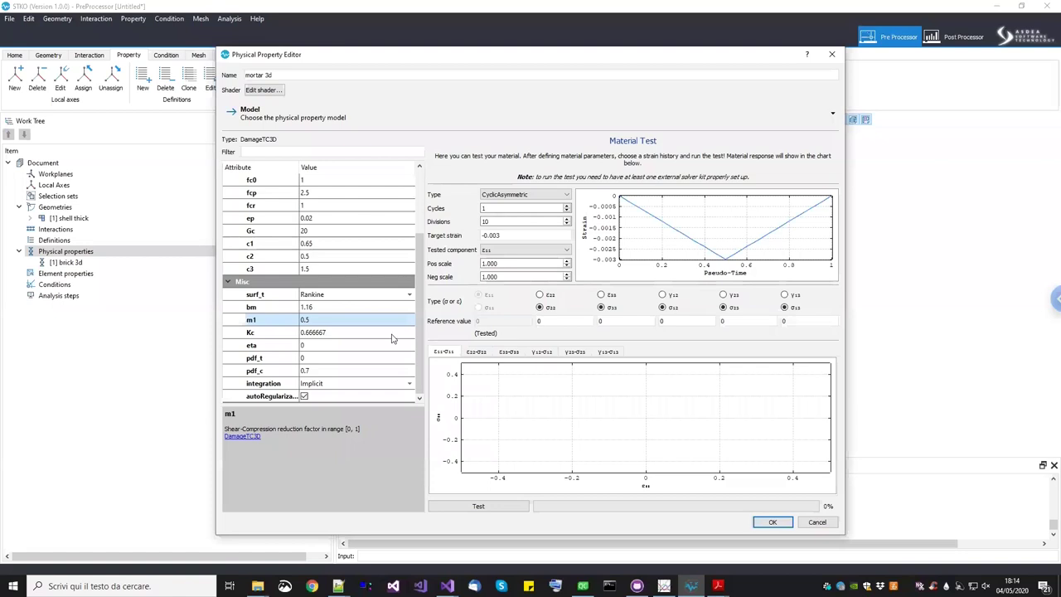
Check the mortar's Kc and pdf_t parameters and set its compressive plastic-damage factor pdf_c to 0
{"action": "left_click", "coordinate": [357, 319]}
{"action": "left_click", "coordinate": [354, 332]}
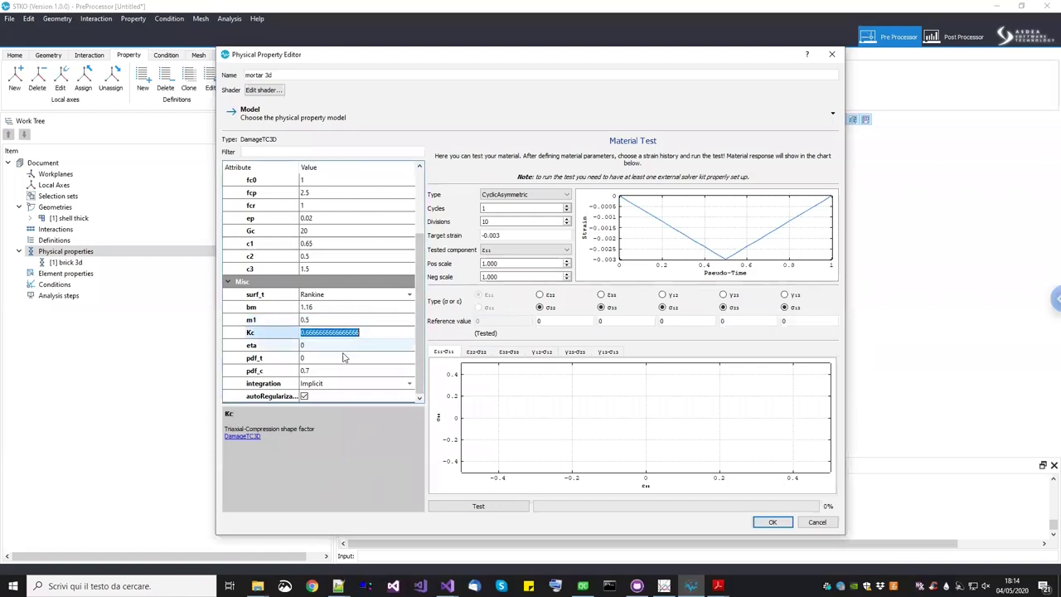
{"action": "left_click", "coordinate": [343, 357]}
{"action": "left_click", "coordinate": [337, 370]}
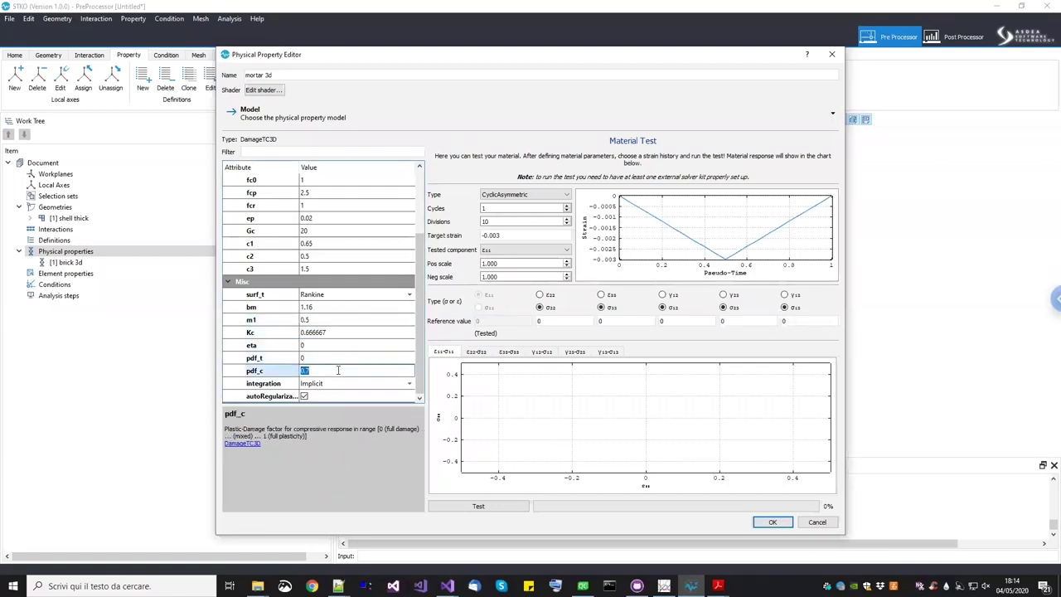
{"action": "key", "text": "Return"}
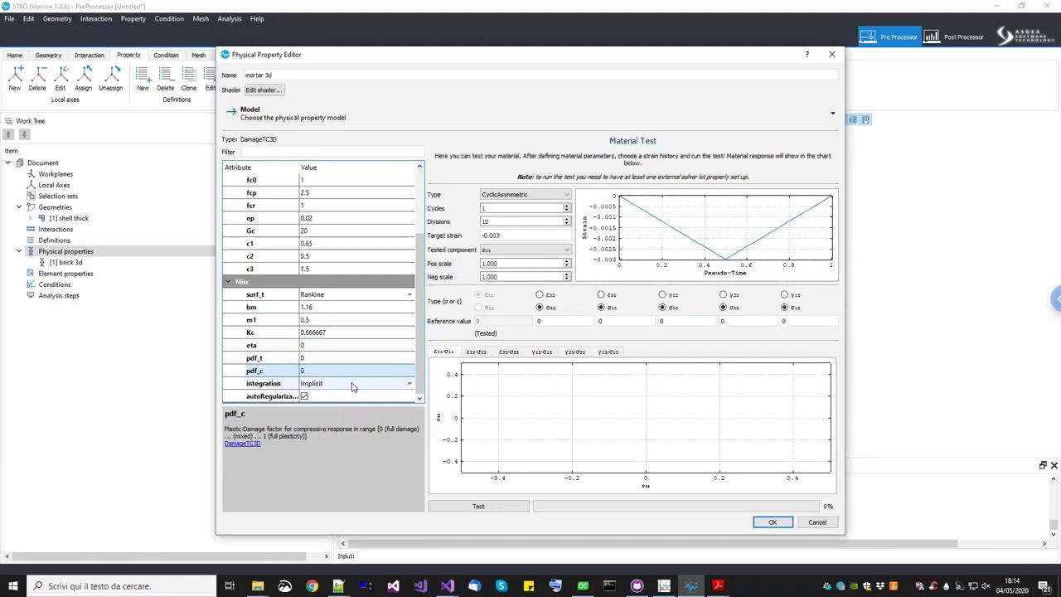
Set the mortar material's integration scheme to IMPL-EX
{"action": "left_click", "coordinate": [351, 385]}
{"action": "left_click", "coordinate": [353, 385]}
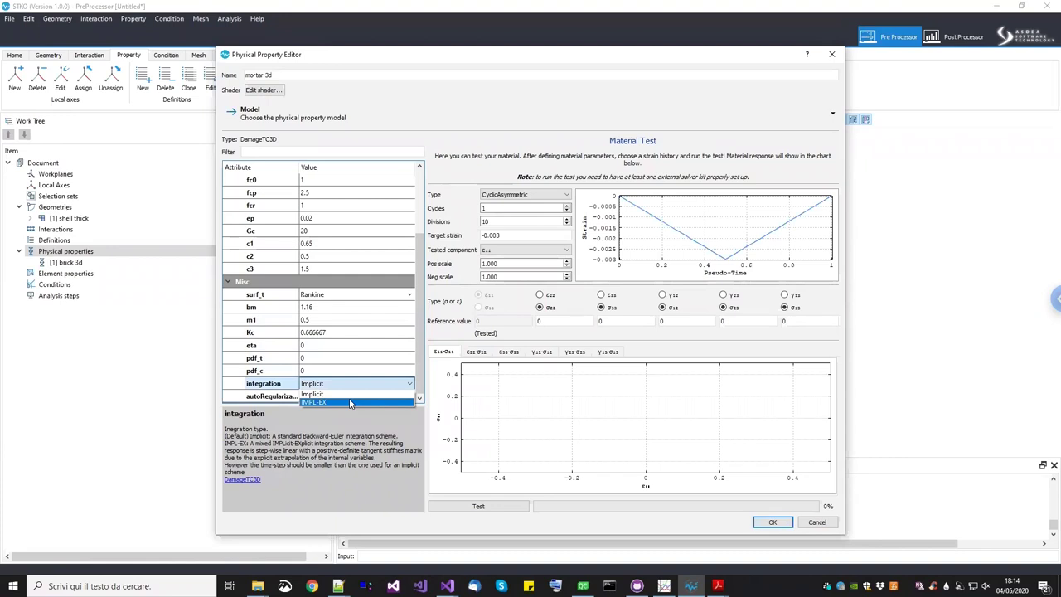
{"action": "left_click", "coordinate": [349, 402]}
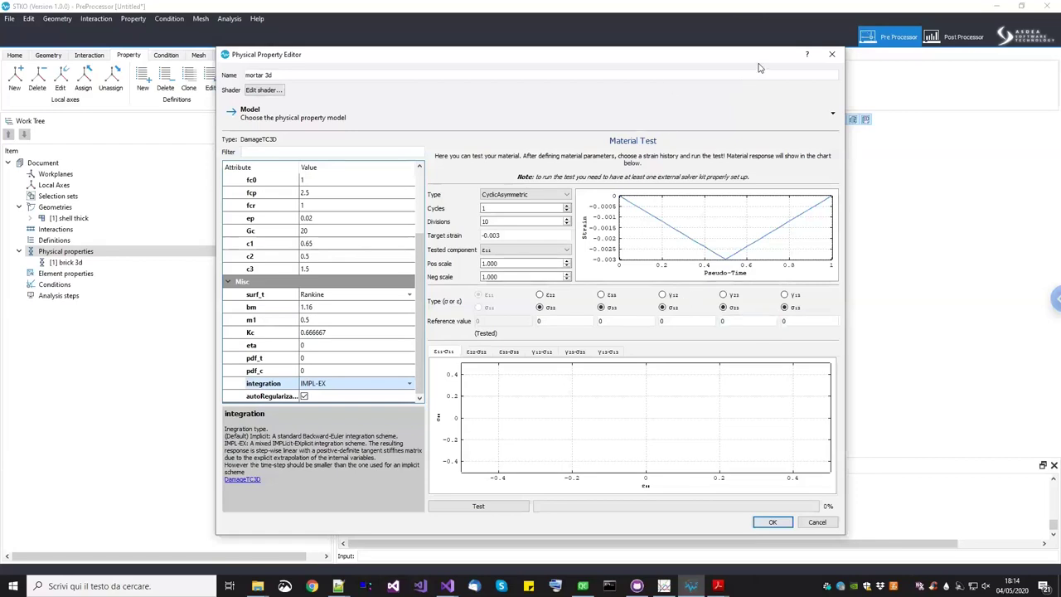
{"action": "left_click", "coordinate": [1055, 298]}
{"action": "left_click", "coordinate": [885, 84]}
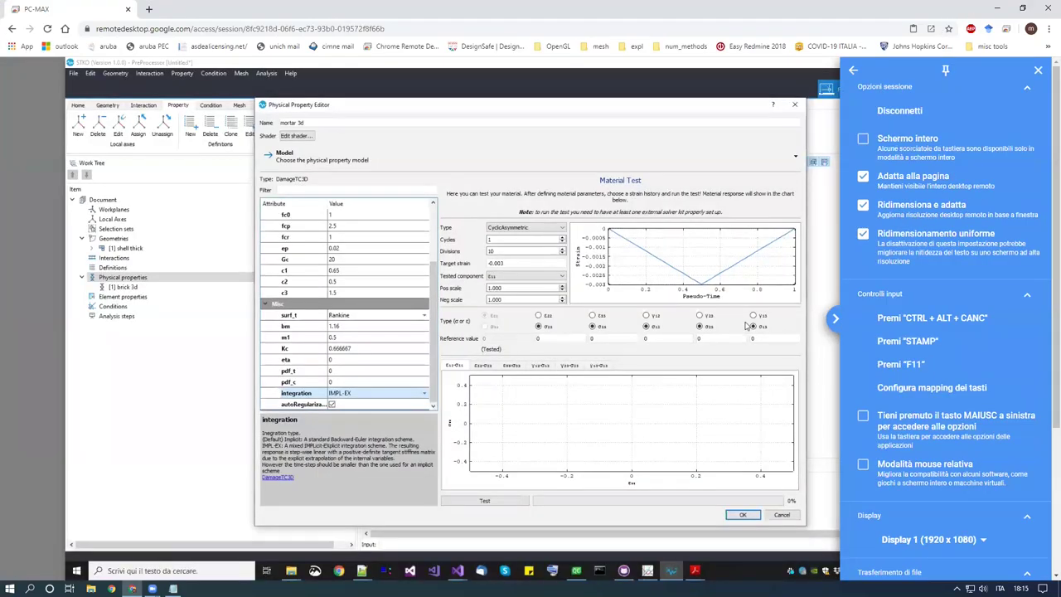
{"action": "key", "text": "F11"}
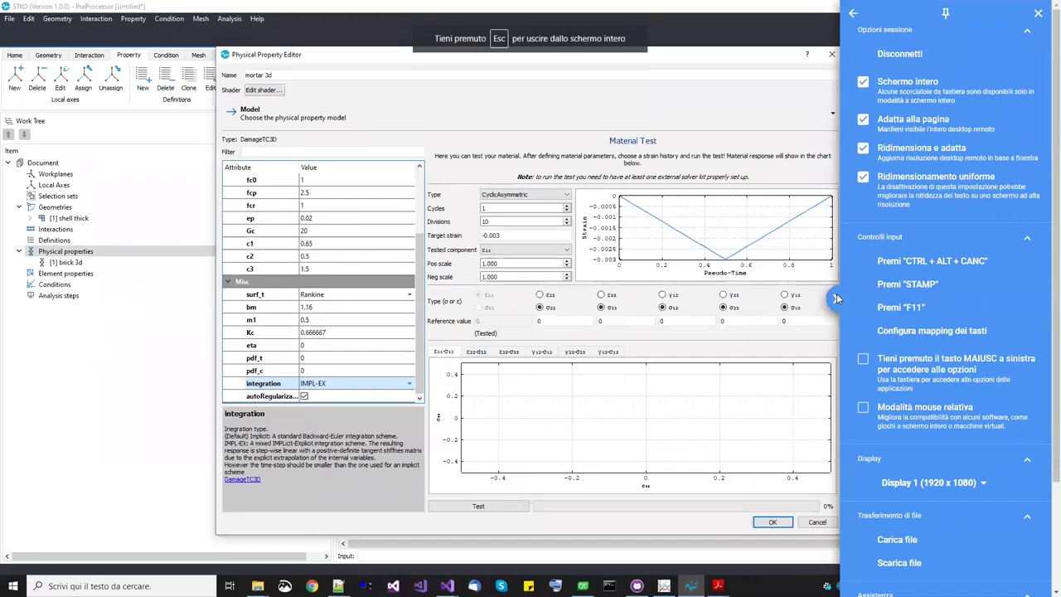
{"action": "left_click", "coordinate": [836, 299]}
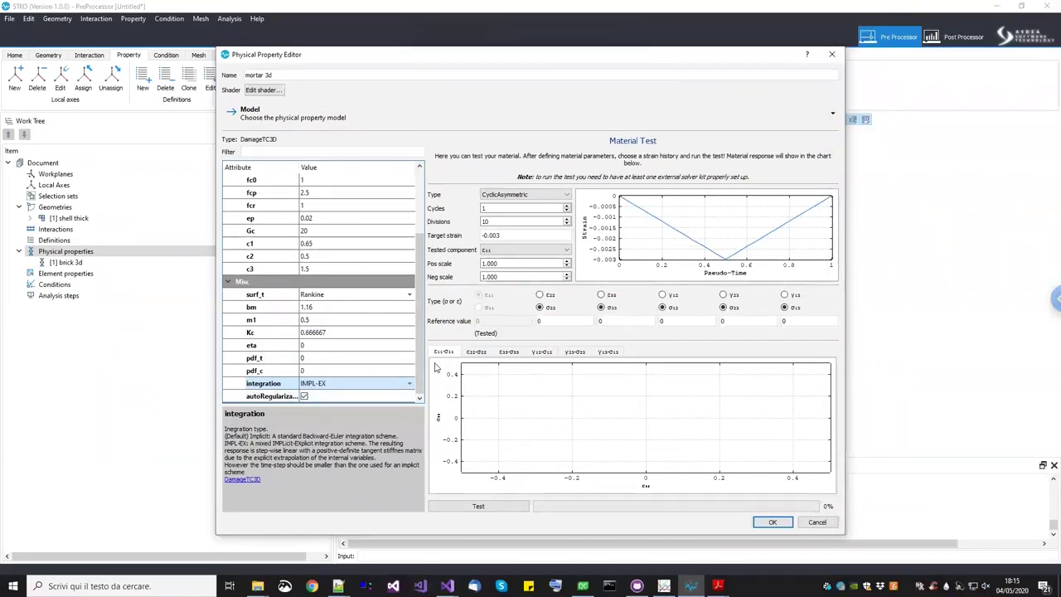
Save the mortar 3d physical property and widen the work tree's Details column to show the full material types
{"action": "left_click", "coordinate": [772, 522]}
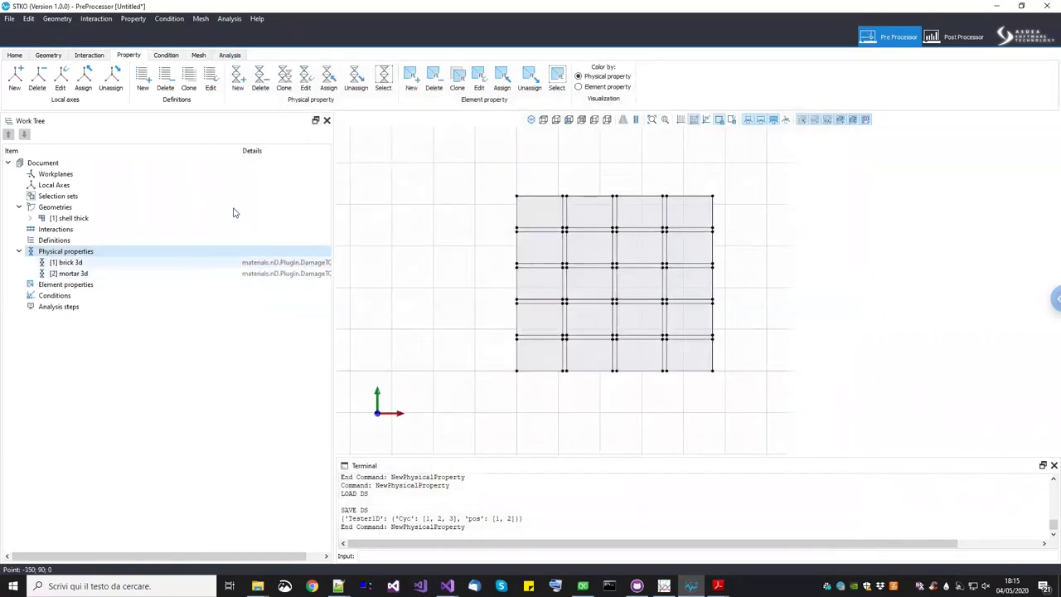
{"action": "left_click_drag", "start_coordinate": [238, 151], "coordinate": [202, 150]}
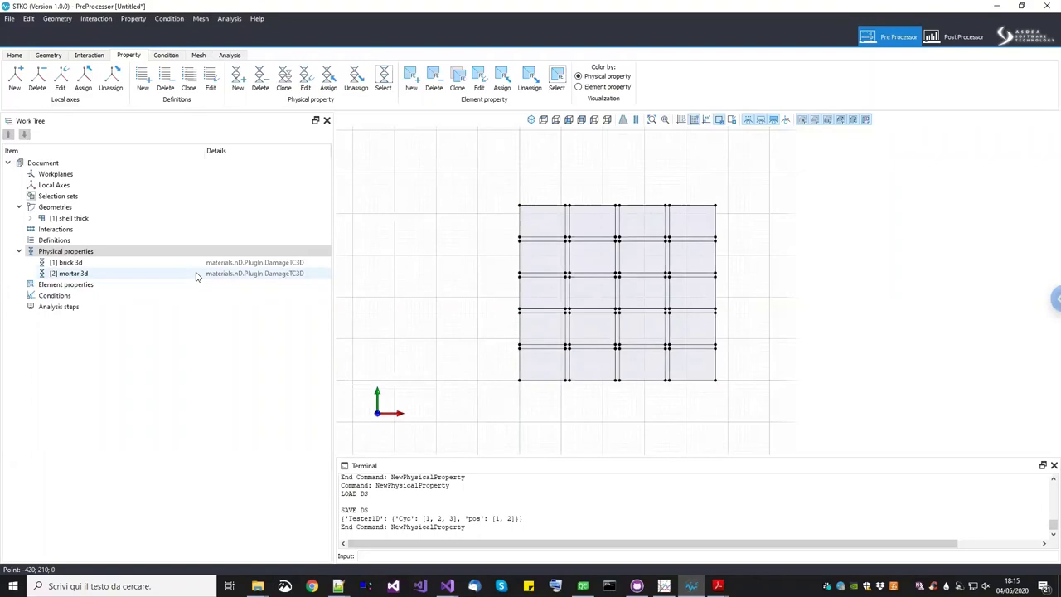
Start a new physical property and name it "brick shell section"
{"action": "left_click", "coordinate": [143, 251]}
{"action": "double_click", "coordinate": [150, 253]}
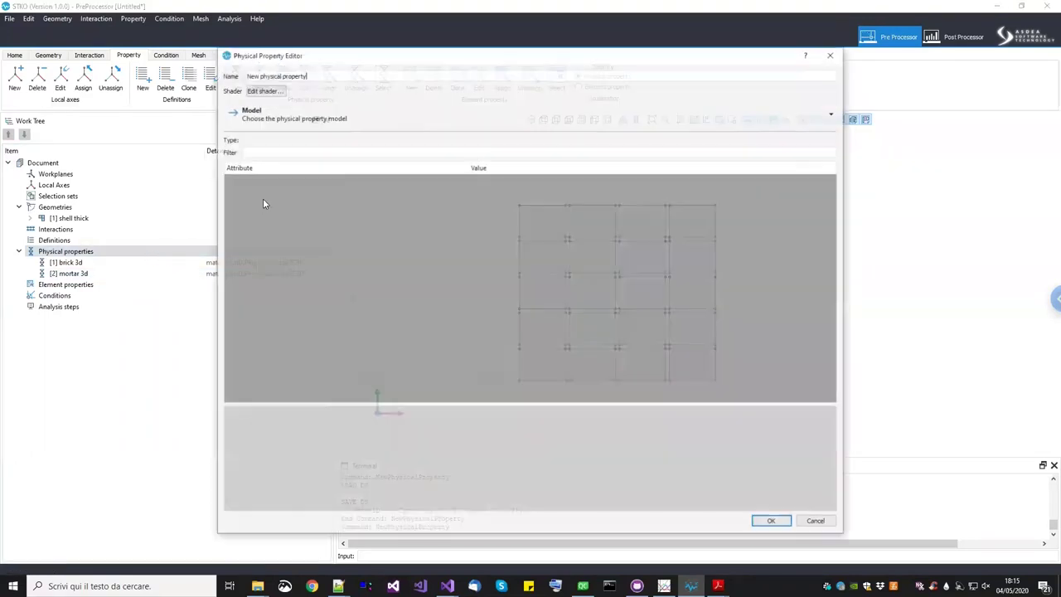
{"action": "left_click_drag", "start_coordinate": [313, 76], "coordinate": [219, 79]}
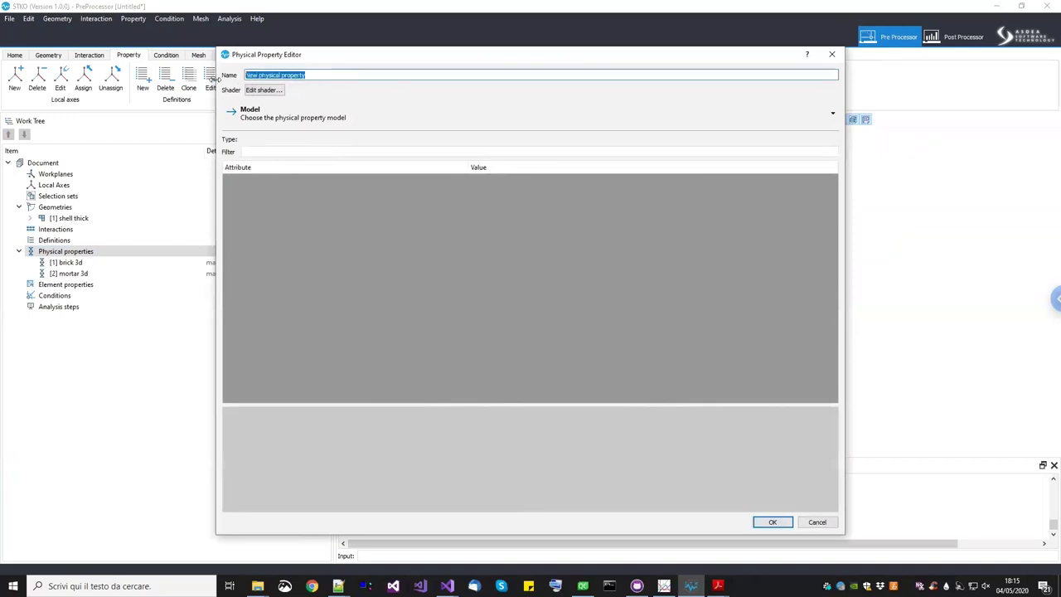
{"action": "type", "text": "brick ahwll awxrion"}
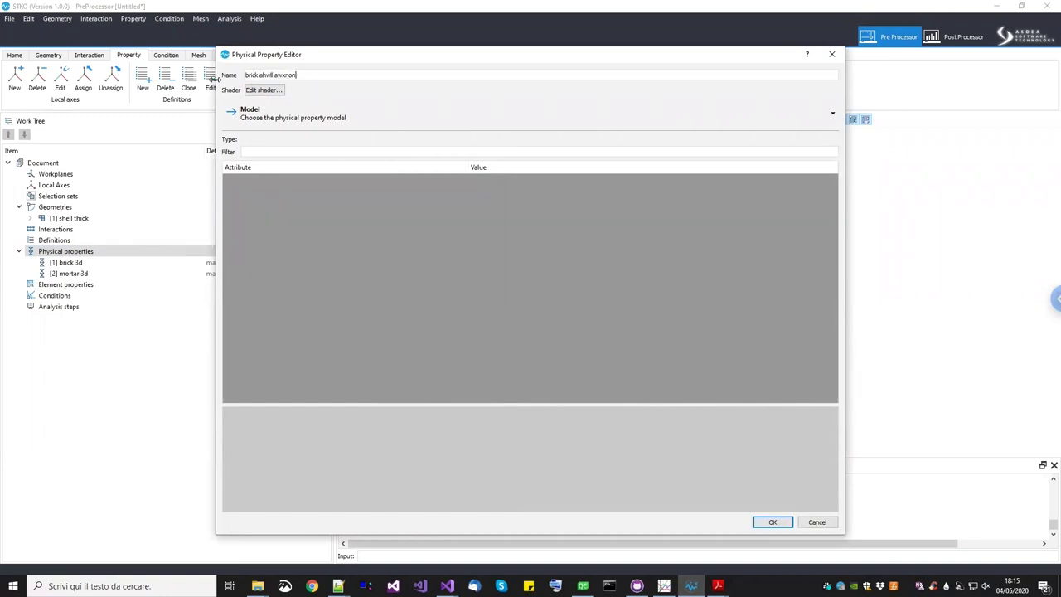
{"action": "left_click_drag", "start_coordinate": [296, 75], "coordinate": [265, 74]}
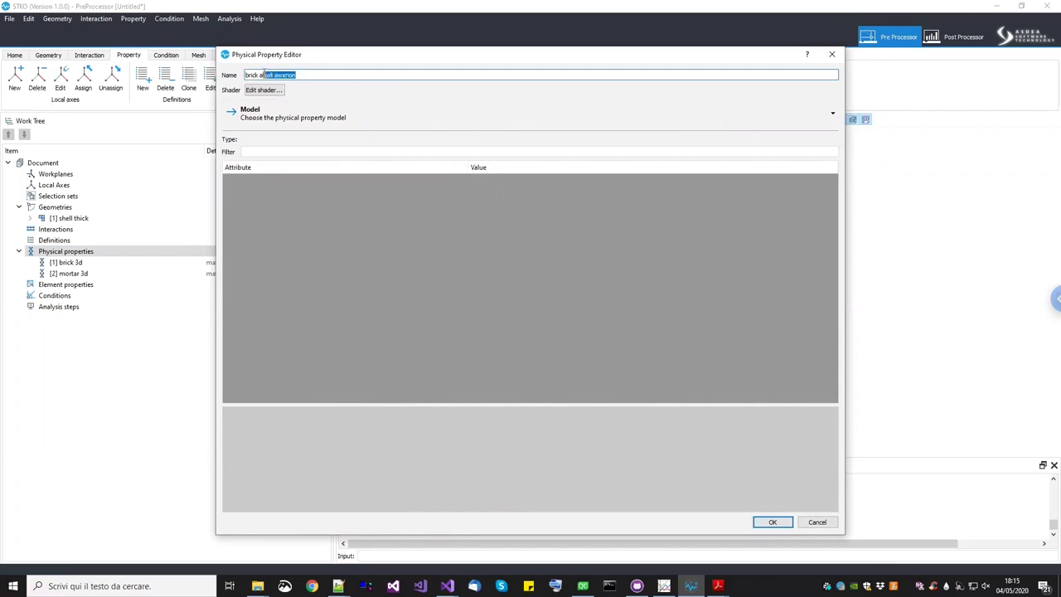
{"action": "key", "text": "BackSpace"}
{"action": "key", "text": "BackSpace"}
{"action": "type", "text": "shell section"}
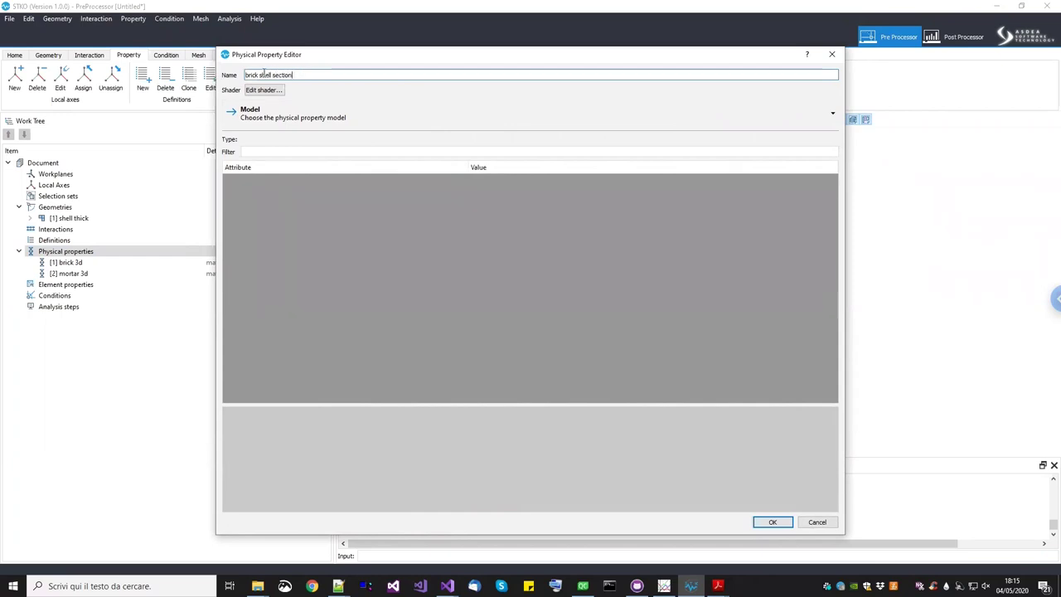
Assign the LayeredShell section model to the brick shell section and select its thickness attribute
{"action": "left_click", "coordinate": [266, 117]}
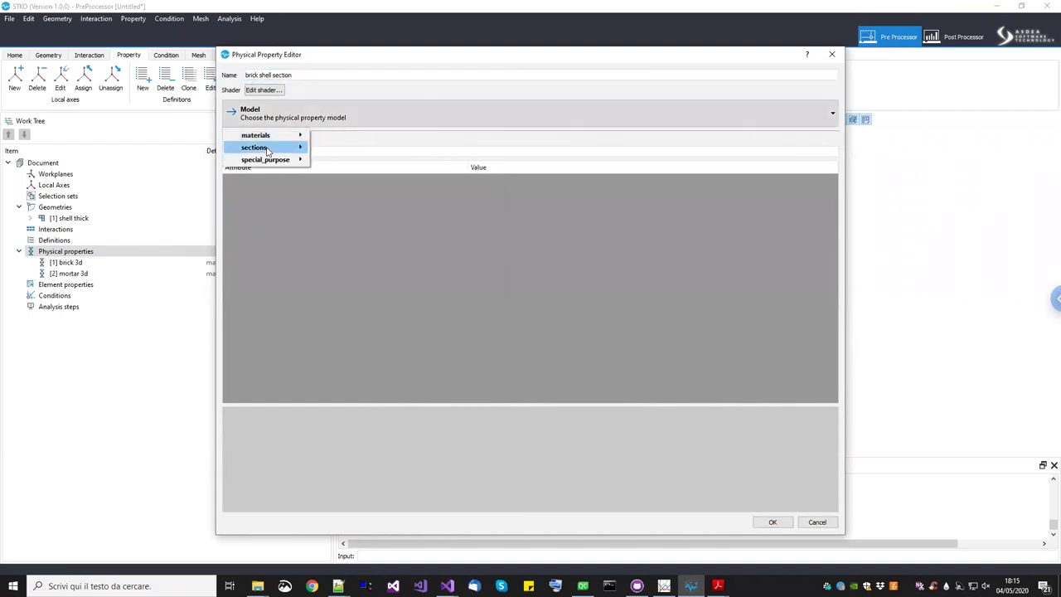
{"action": "mouse_move", "coordinate": [266, 150]}
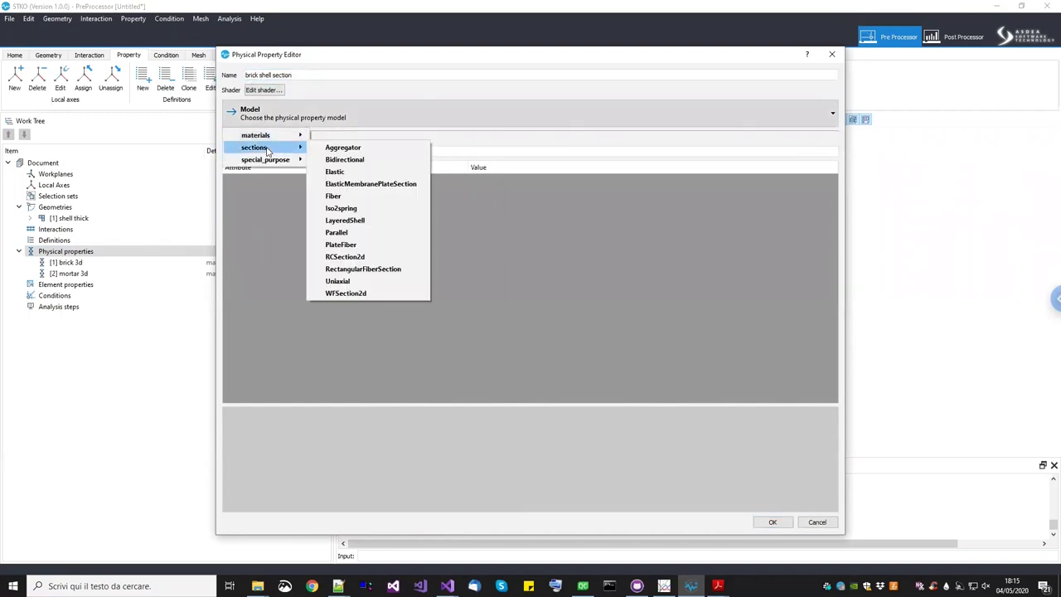
{"action": "left_click", "coordinate": [362, 222]}
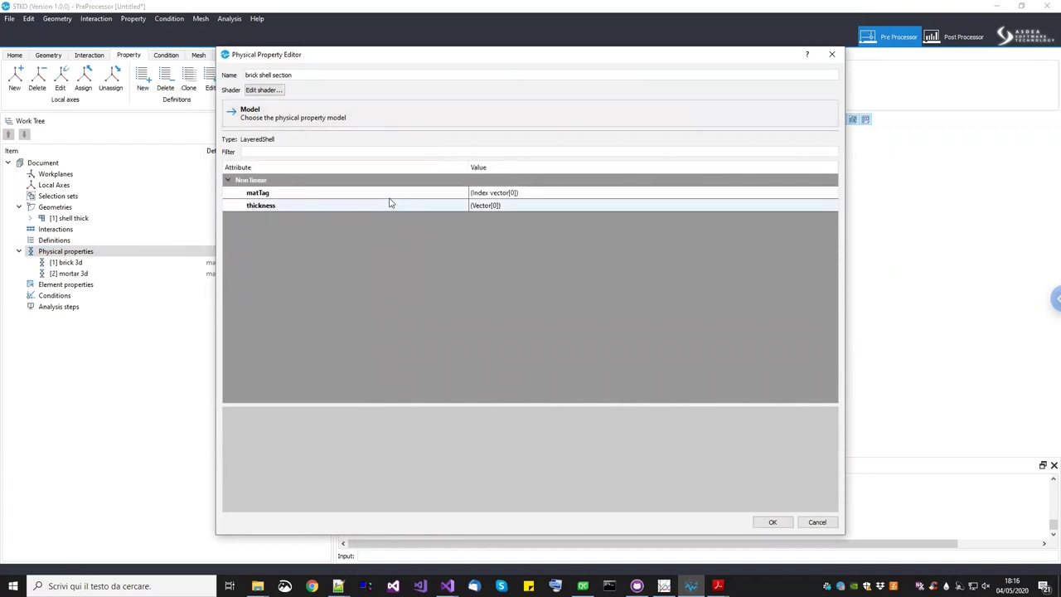
{"action": "left_click", "coordinate": [389, 208]}
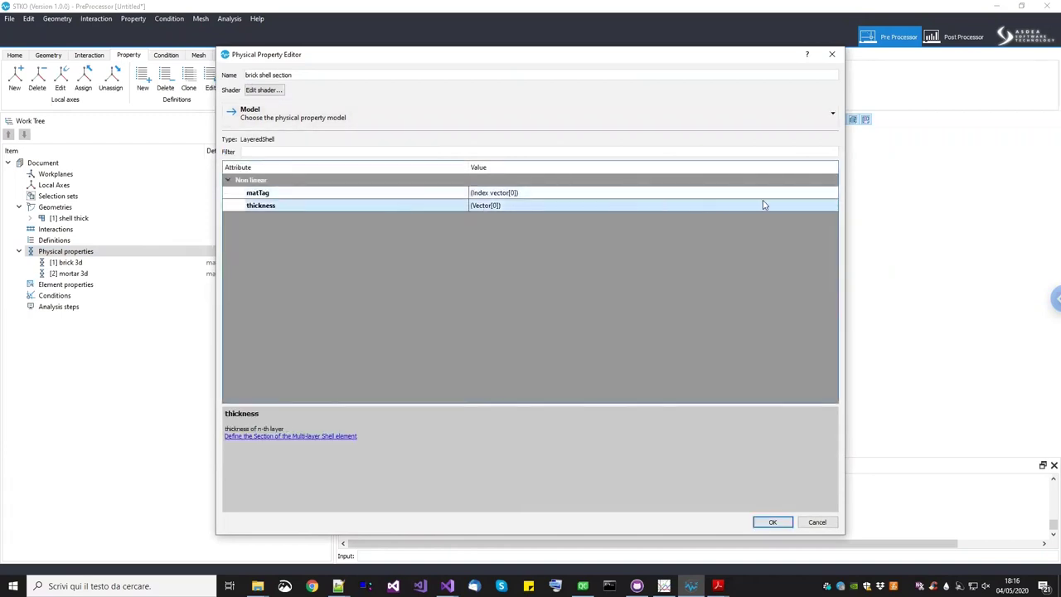
Define the brick shell section's matTag vector with 5 rows, assigning brick 3d to every layer
{"action": "left_click", "coordinate": [833, 196]}
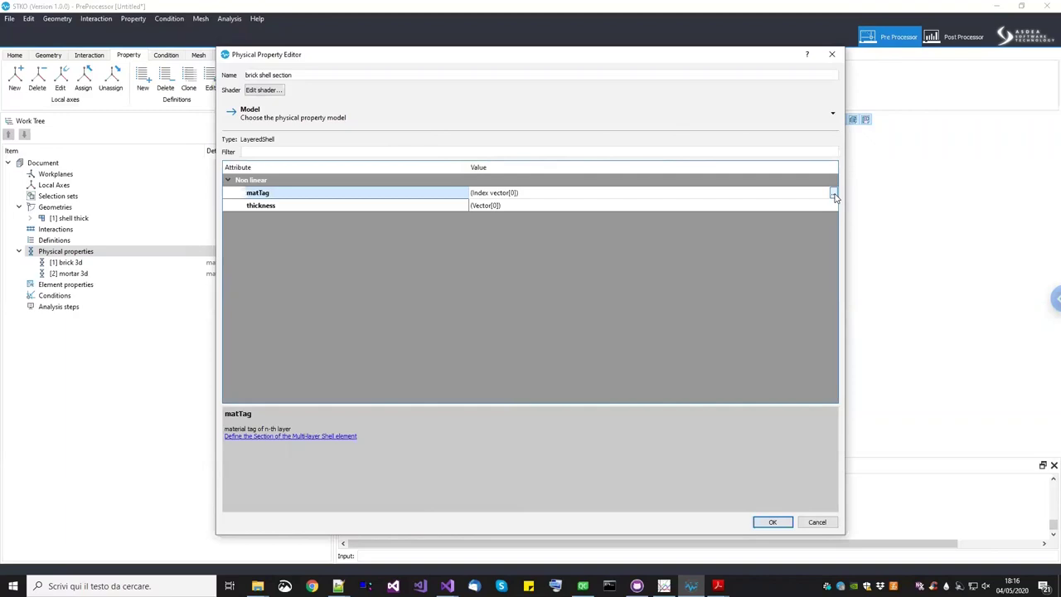
{"action": "left_click", "coordinate": [834, 194]}
{"action": "type", "text": "55"}
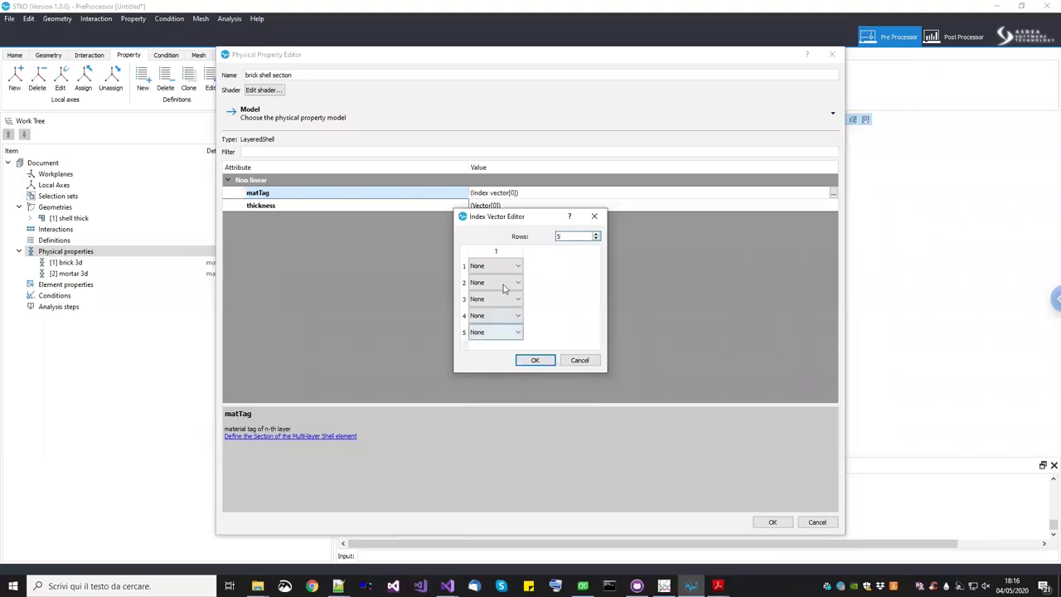
{"action": "left_click", "coordinate": [507, 271]}
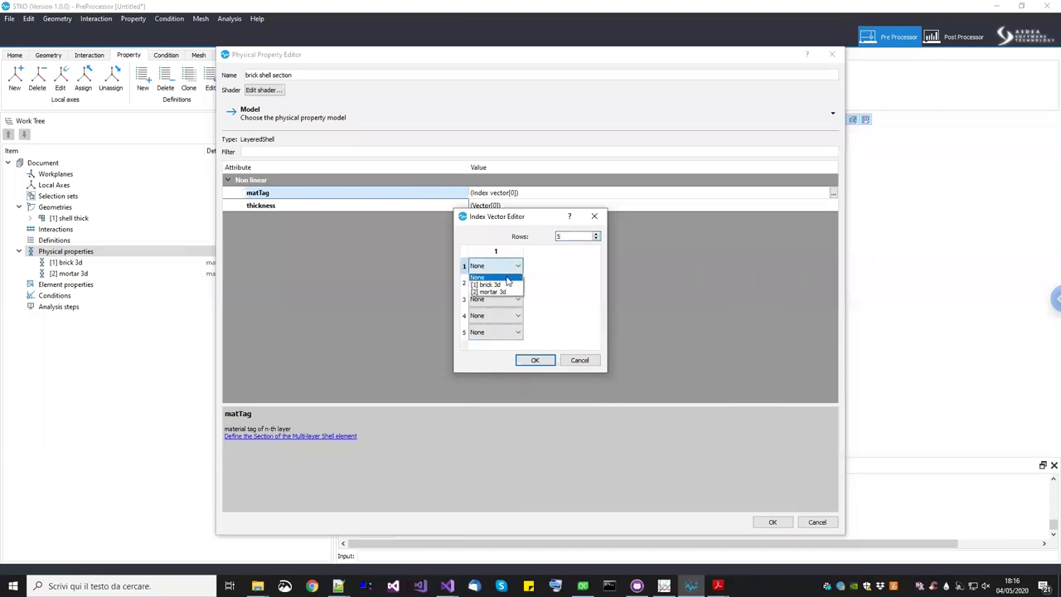
{"action": "left_click", "coordinate": [507, 285]}
{"action": "left_click", "coordinate": [502, 283]}
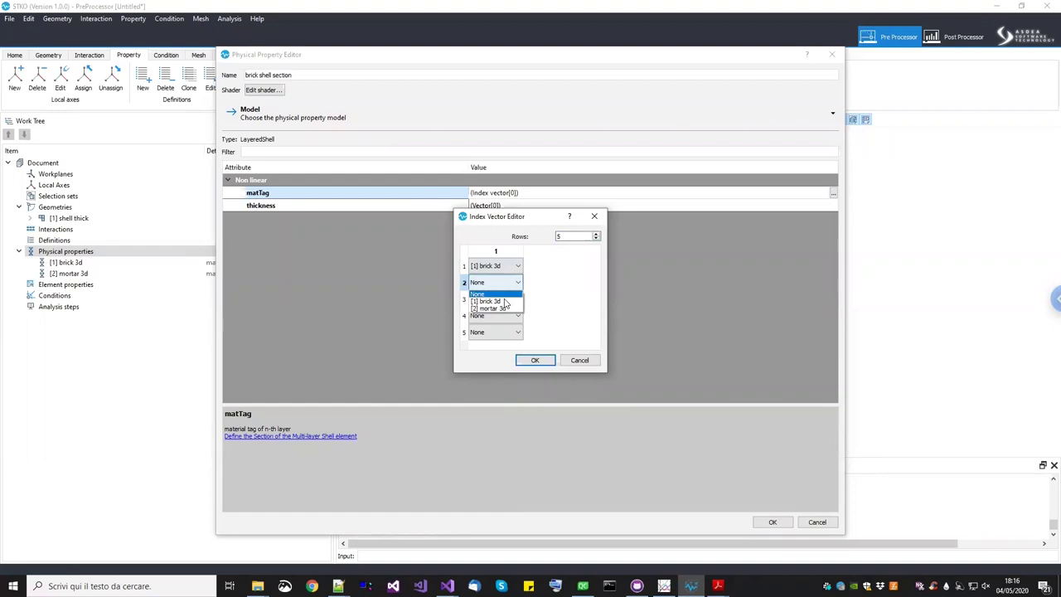
{"action": "left_click", "coordinate": [504, 301]}
{"action": "left_click", "coordinate": [502, 299]}
{"action": "left_click", "coordinate": [502, 320]}
{"action": "left_click", "coordinate": [502, 315]}
{"action": "left_click", "coordinate": [501, 336]}
{"action": "left_click", "coordinate": [497, 332]}
{"action": "left_click", "coordinate": [498, 349]}
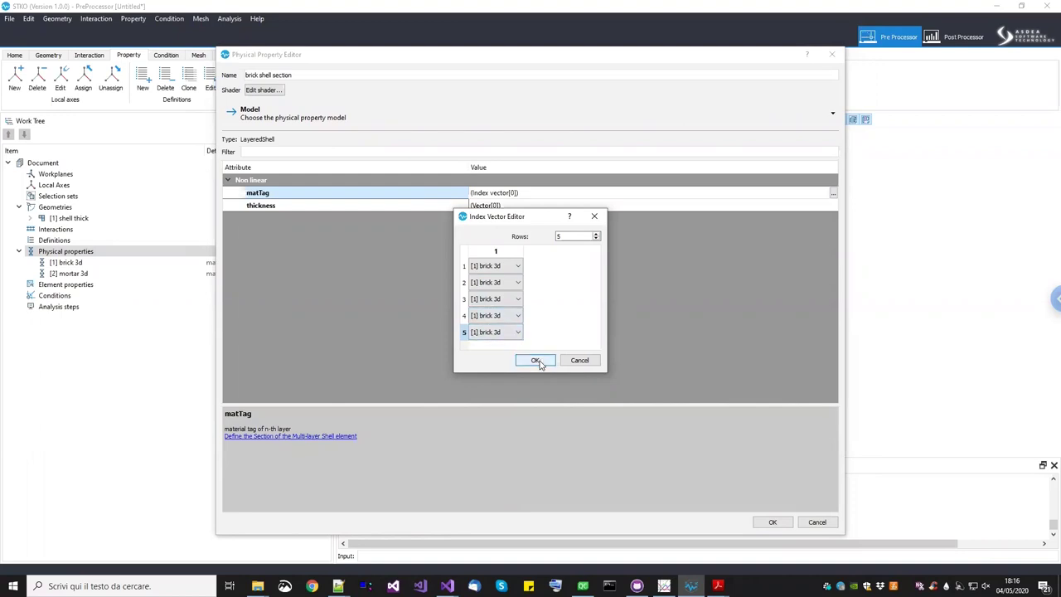
{"action": "key", "text": "Return"}
Set the brick shell section's thickness vector to 5 rows
{"action": "left_click", "coordinate": [820, 206]}
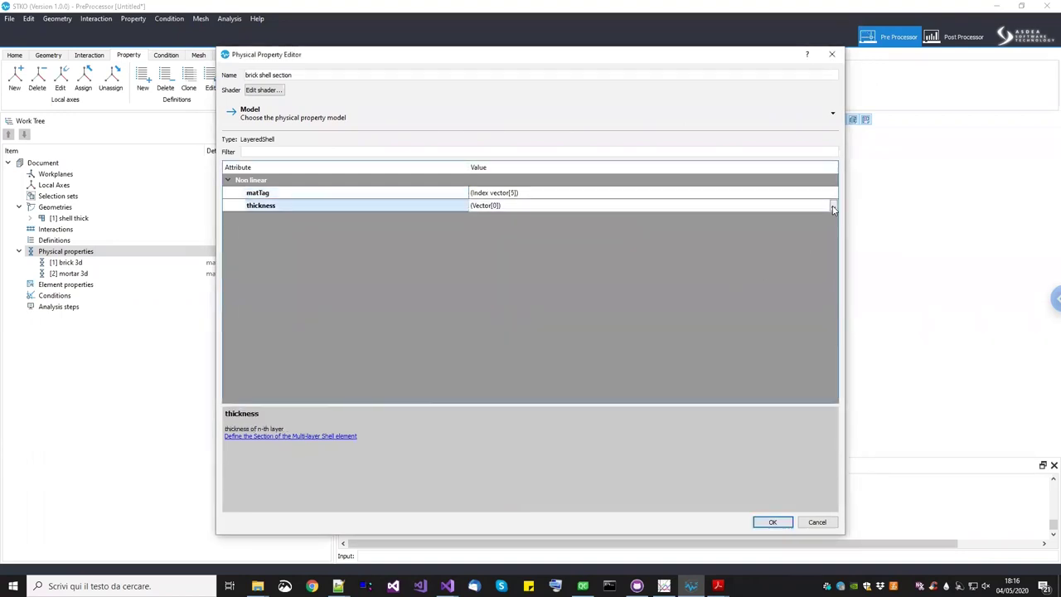
{"action": "left_click", "coordinate": [833, 206]}
{"action": "double_click", "coordinate": [572, 236]}
{"action": "type", "text": "5"}
Set all five layer thicknesses to 22 and save the brick shell section
{"action": "left_click", "coordinate": [505, 266]}
{"action": "left_click", "coordinate": [500, 267]}
{"action": "type", "text": "22"}
{"action": "left_click", "coordinate": [500, 285]}
{"action": "type", "text": "22"}
{"action": "left_click", "coordinate": [500, 299]}
{"action": "type", "text": "22"}
{"action": "key", "text": "Return"}
{"action": "left_click", "coordinate": [501, 319]}
{"action": "type", "text": "22"}
{"action": "key", "text": "Return"}
{"action": "left_click", "coordinate": [499, 334]}
{"action": "type", "text": "22"}
{"action": "key", "text": "Return"}
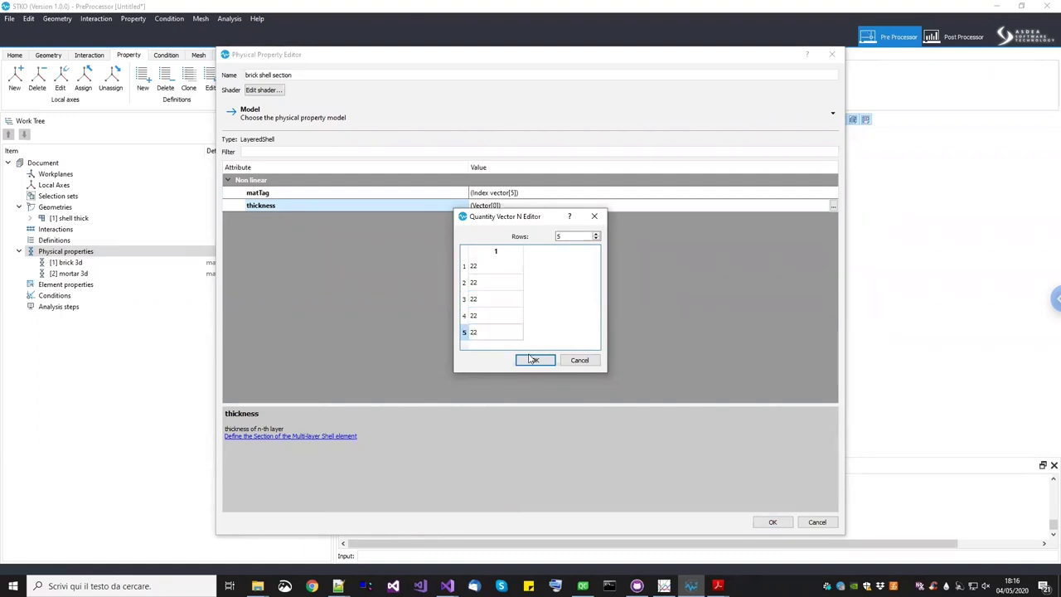
{"action": "left_click", "coordinate": [535, 359]}
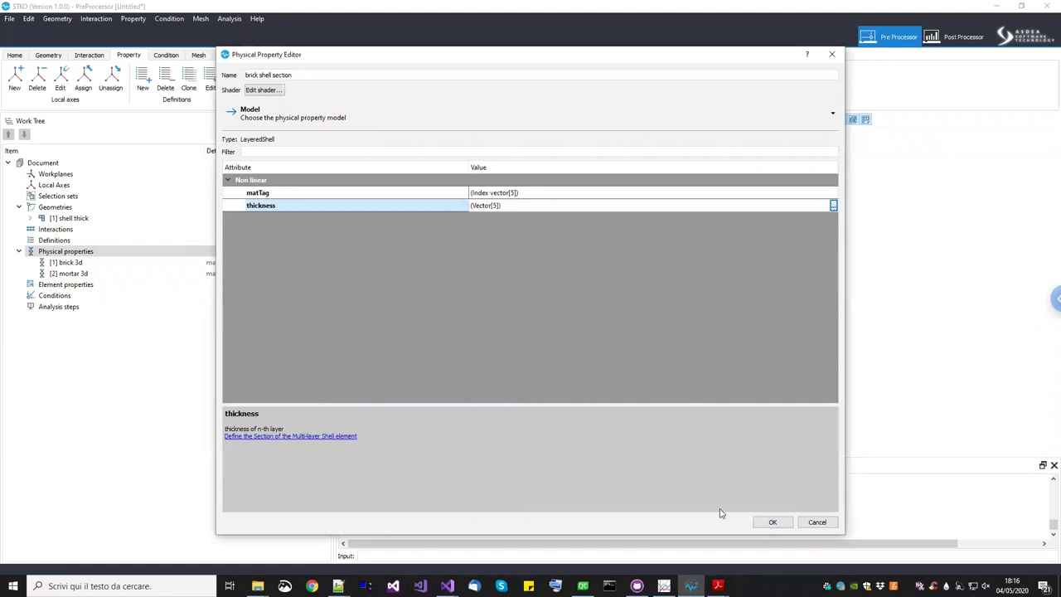
{"action": "left_click", "coordinate": [771, 522]}
Clone the brick shell section physical property
{"action": "left_click", "coordinate": [104, 285]}
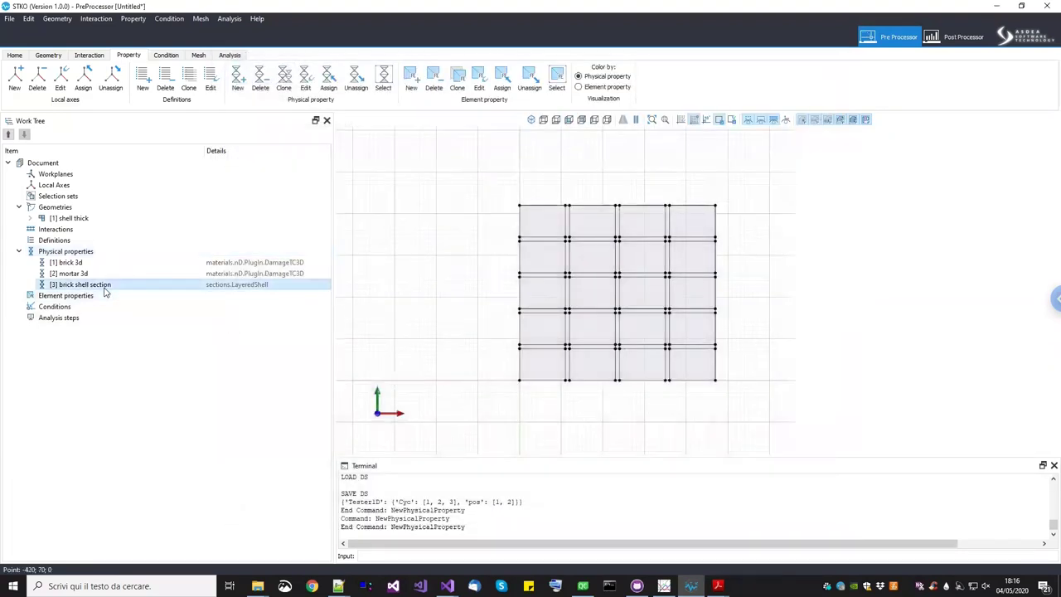
{"action": "right_click", "coordinate": [104, 290]}
{"action": "left_click", "coordinate": [116, 307]}
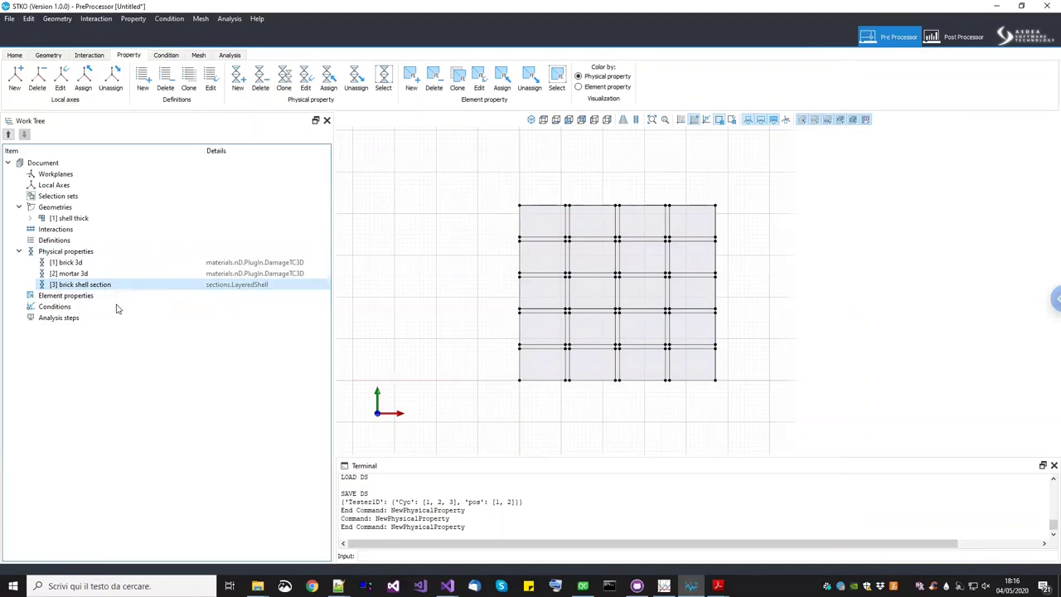
Edit the cloned section and rename it "mortar shell section"
{"action": "right_click", "coordinate": [105, 298]}
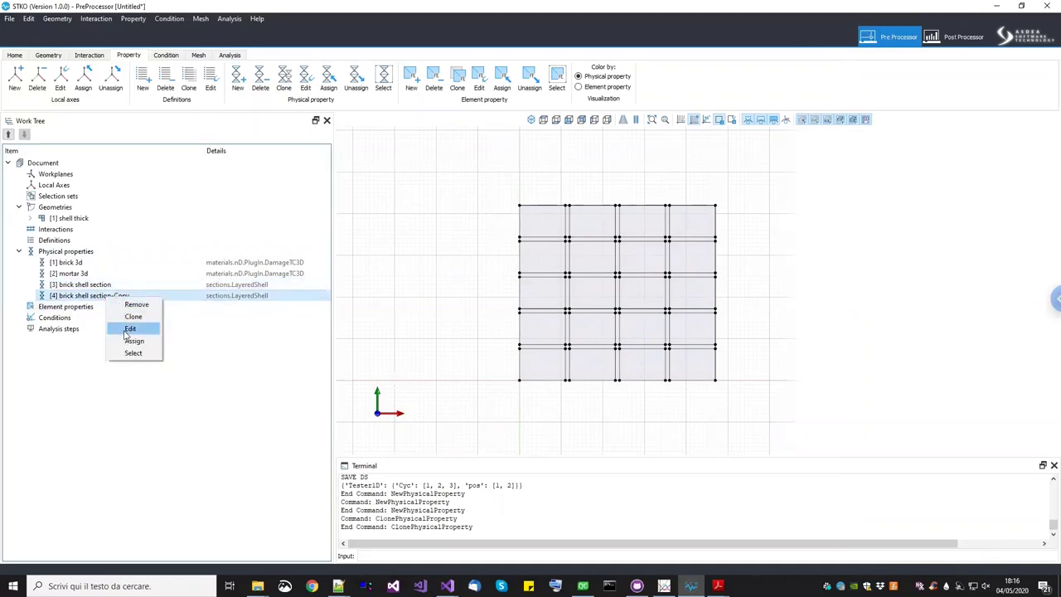
{"action": "left_click", "coordinate": [130, 329]}
{"action": "mouse_move", "coordinate": [309, 76]}
{"action": "left_mouse_down"}
{"action": "mouse_move", "coordinate": [272, 76]}
{"action": "mouse_move", "coordinate": [292, 74]}
{"action": "left_mouse_up"}
{"action": "key", "text": "BackSpace"}
{"action": "double_click", "coordinate": [248, 74]}
{"action": "type", "text": "mortar shell section"}
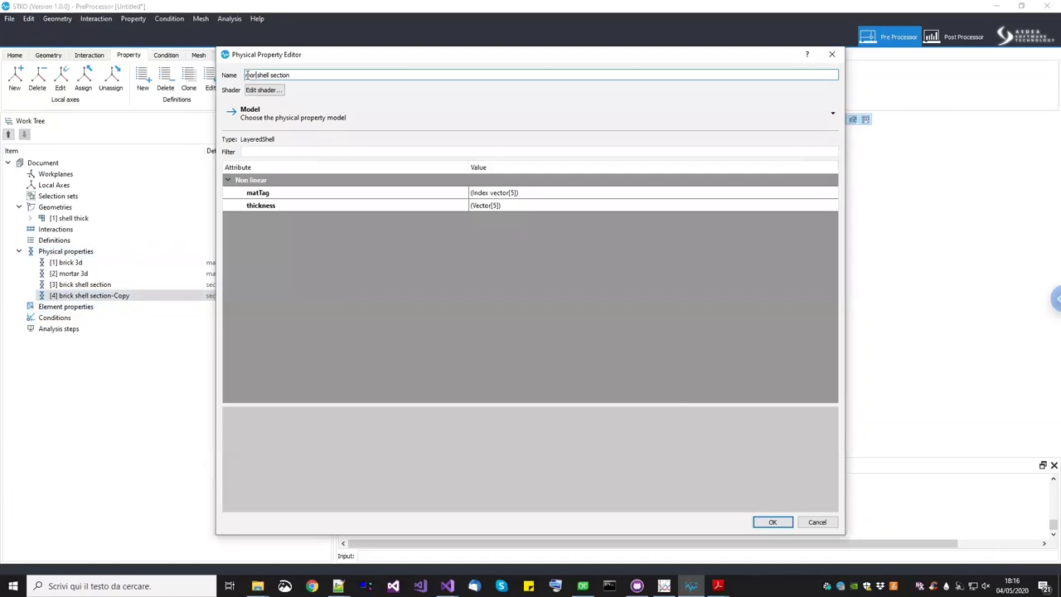
Check the layer thickness vector of the mortar shell section
{"action": "left_click", "coordinate": [746, 205]}
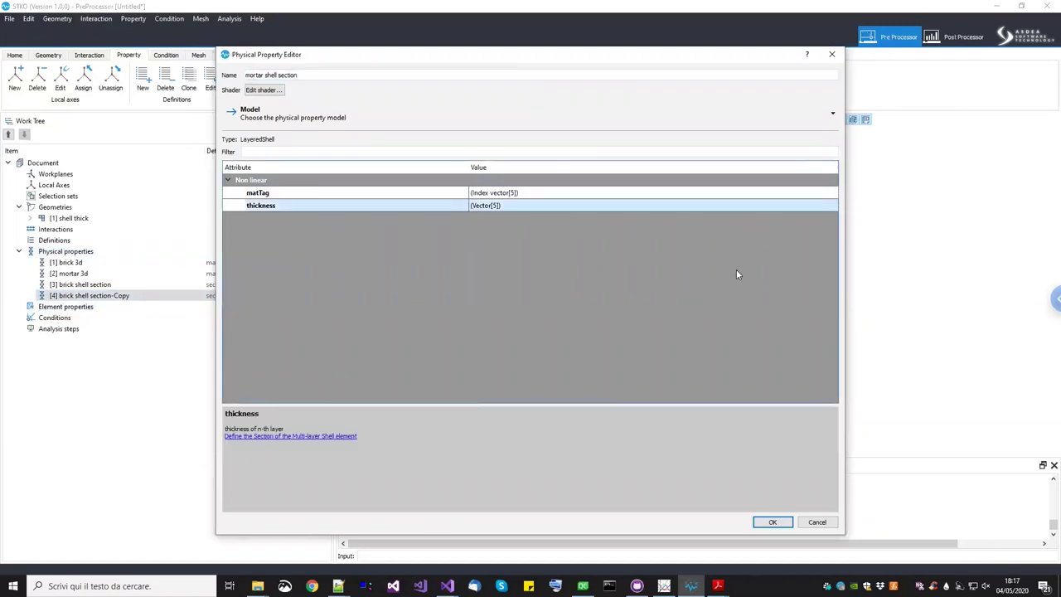
{"action": "left_click", "coordinate": [834, 208]}
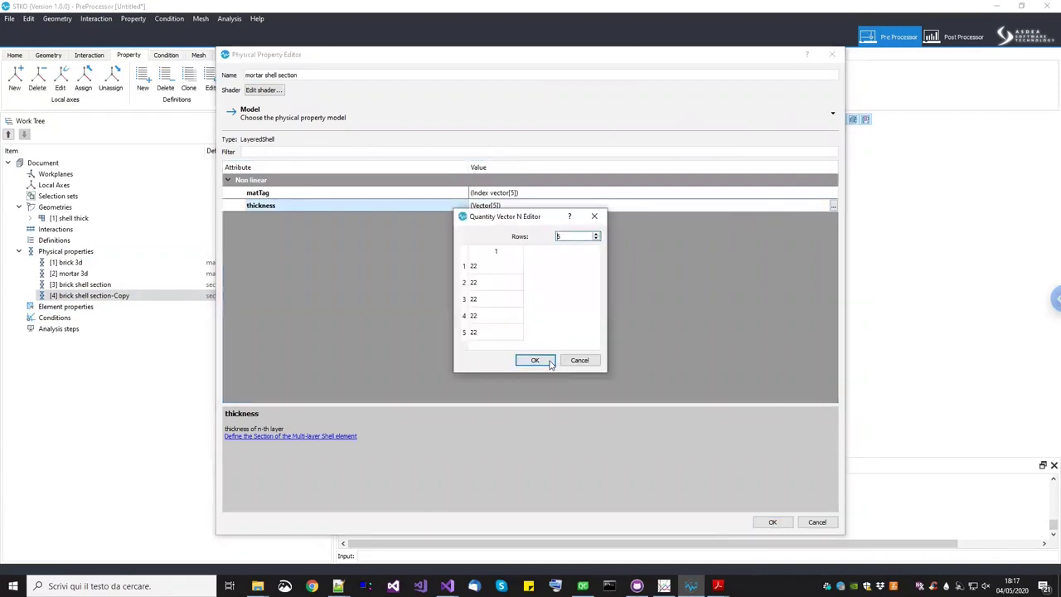
{"action": "left_click", "coordinate": [535, 360]}
Change all five matTag layers of the mortar shell section to mortar 3d and save the property
{"action": "left_click", "coordinate": [834, 194]}
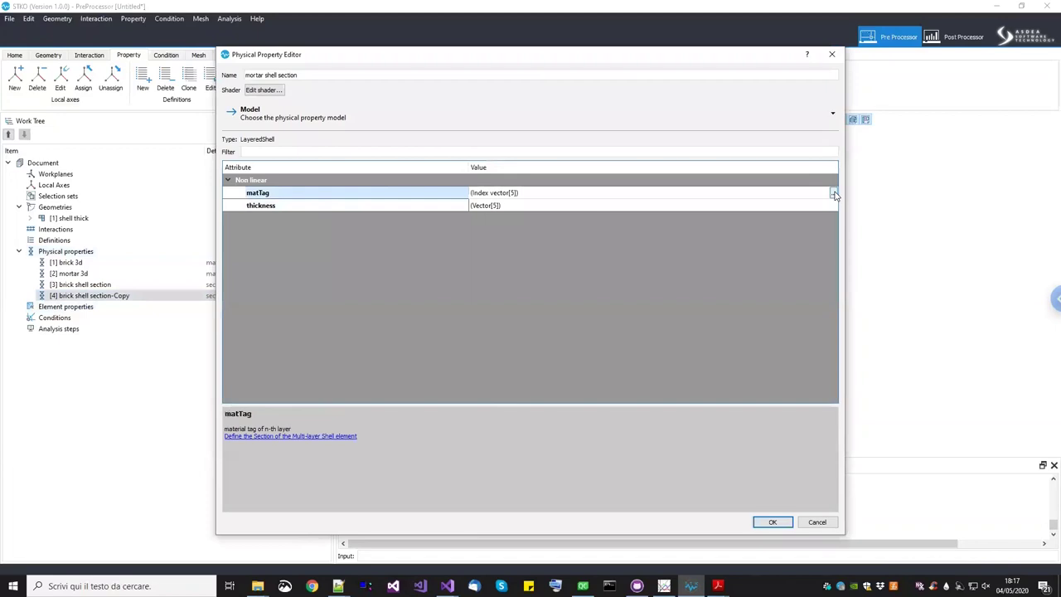
{"action": "left_click", "coordinate": [833, 194]}
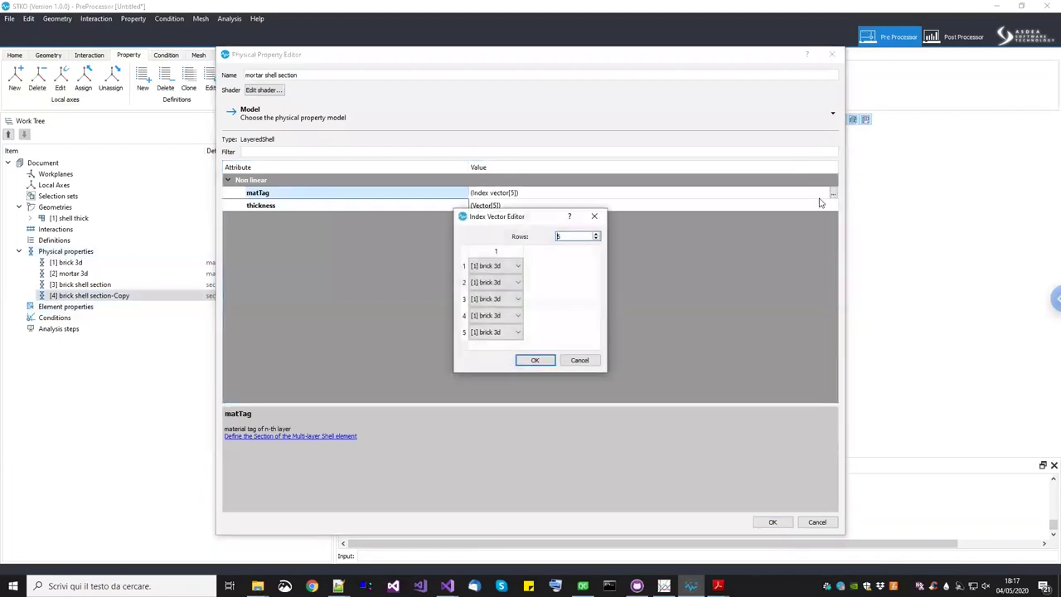
{"action": "left_click", "coordinate": [518, 266]}
{"action": "left_click", "coordinate": [510, 288]}
{"action": "left_click", "coordinate": [511, 289]}
{"action": "left_click", "coordinate": [507, 305]}
{"action": "left_click", "coordinate": [508, 299]}
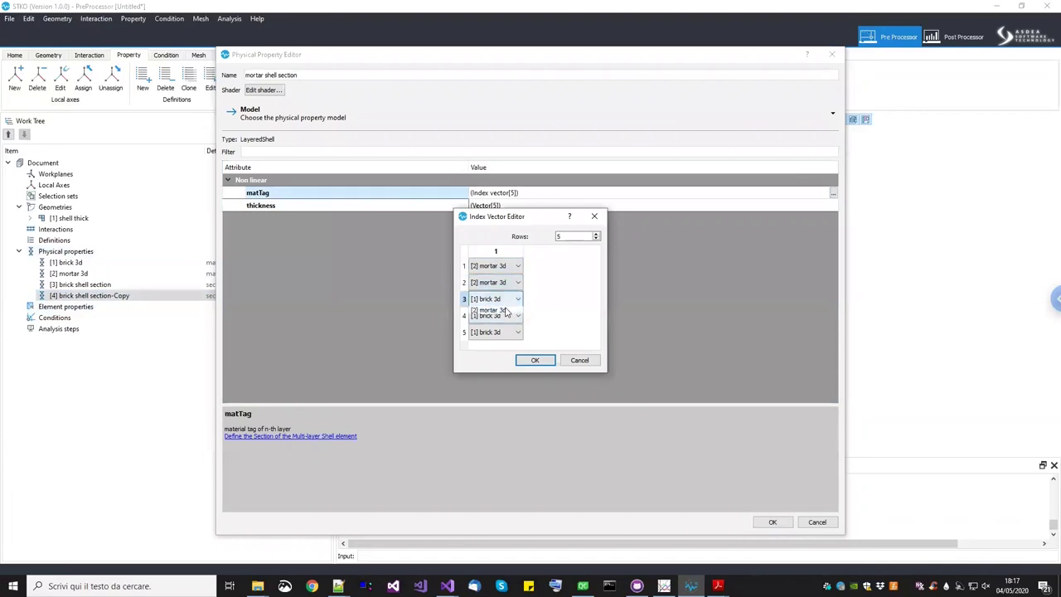
{"action": "left_click", "coordinate": [505, 321]}
{"action": "left_click", "coordinate": [505, 316]}
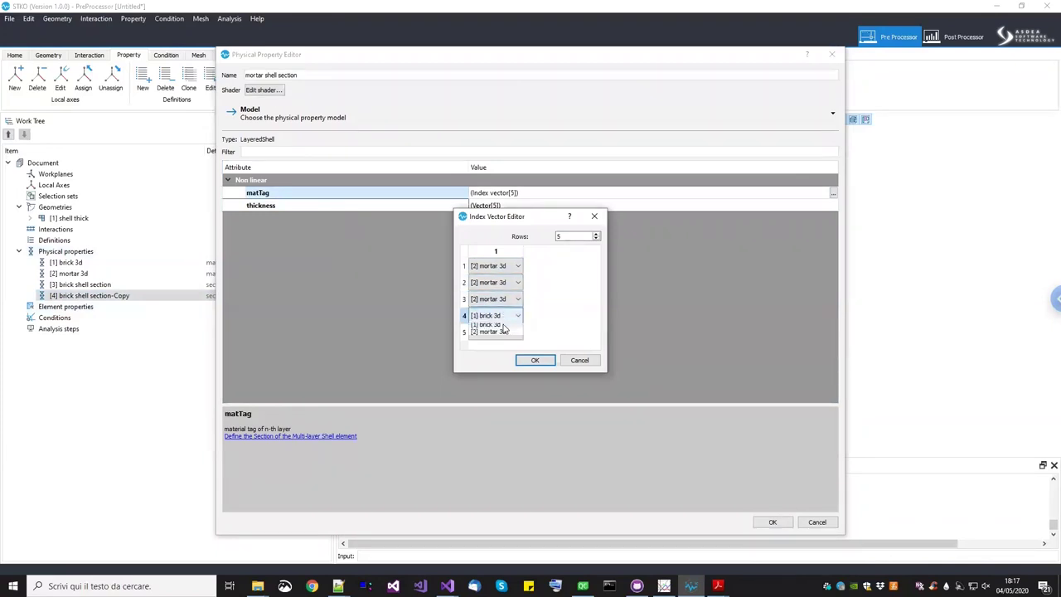
{"action": "left_click", "coordinate": [500, 338]}
{"action": "left_click", "coordinate": [501, 332]}
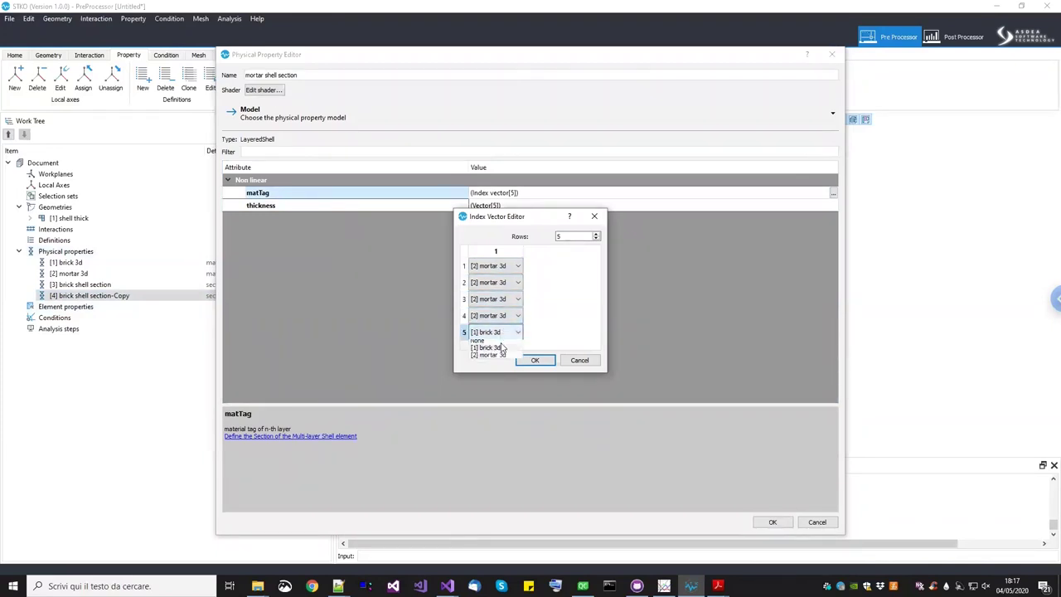
{"action": "left_click", "coordinate": [503, 357]}
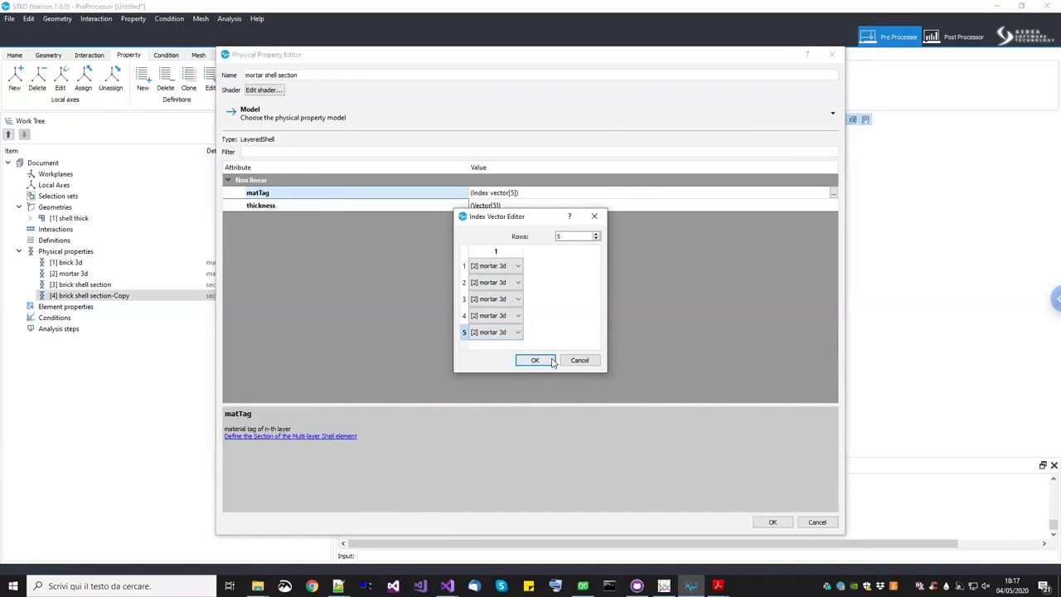
{"action": "left_click", "coordinate": [534, 360]}
{"action": "left_click", "coordinate": [761, 522]}
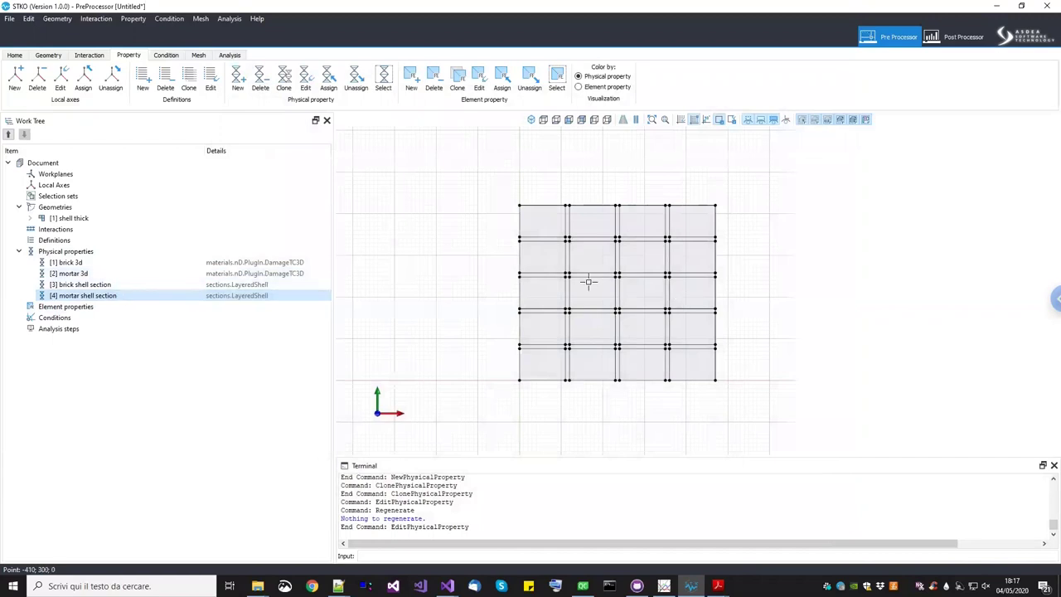
{"action": "left_click", "coordinate": [617, 265]}
{"action": "middle_click_drag", "start_coordinate": [779, 279], "coordinate": [778, 269]}
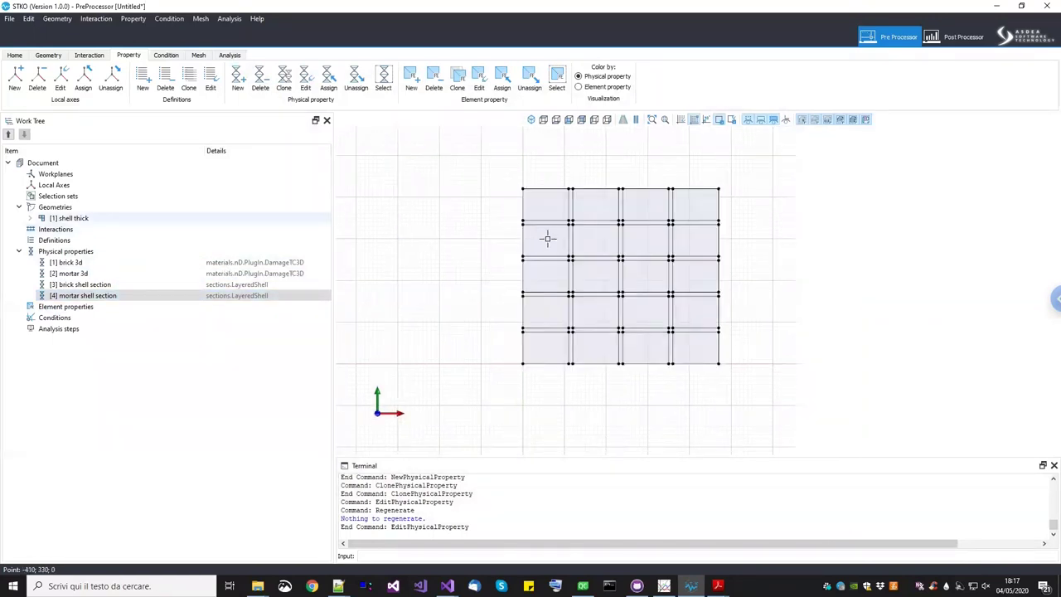
{"action": "left_click", "coordinate": [601, 240]}
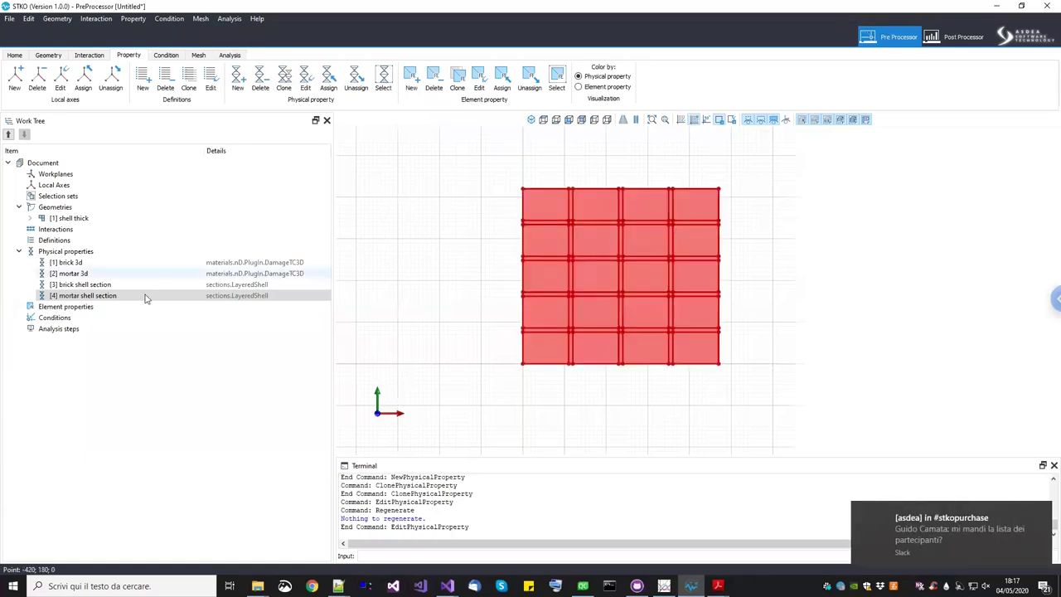
{"action": "middle_click_drag", "start_coordinate": [649, 281], "coordinate": [672, 282]}
{"action": "key", "text": "Escape"}
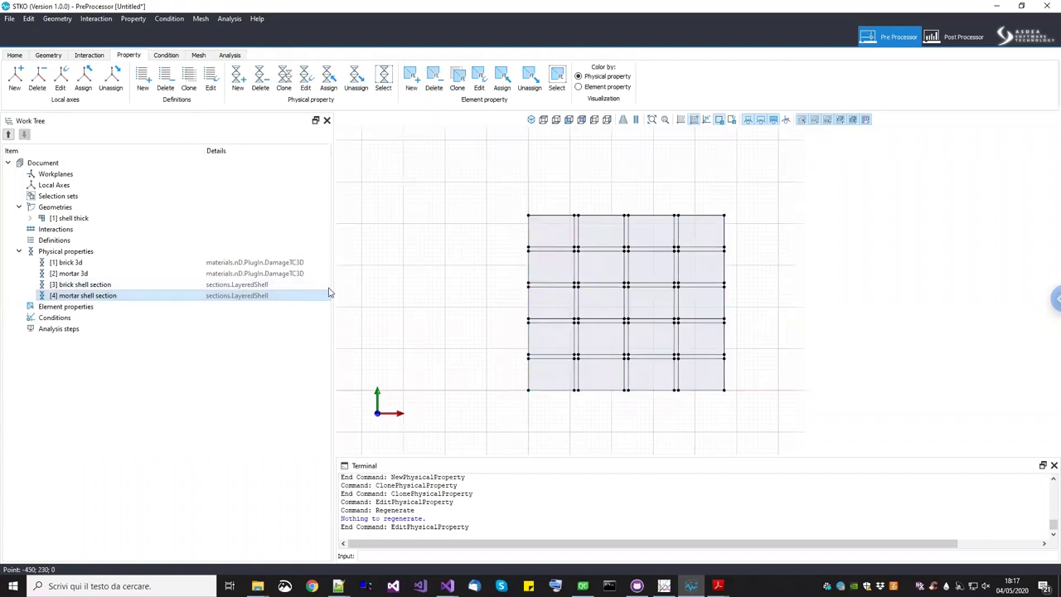
{"action": "left_click", "coordinate": [572, 233]}
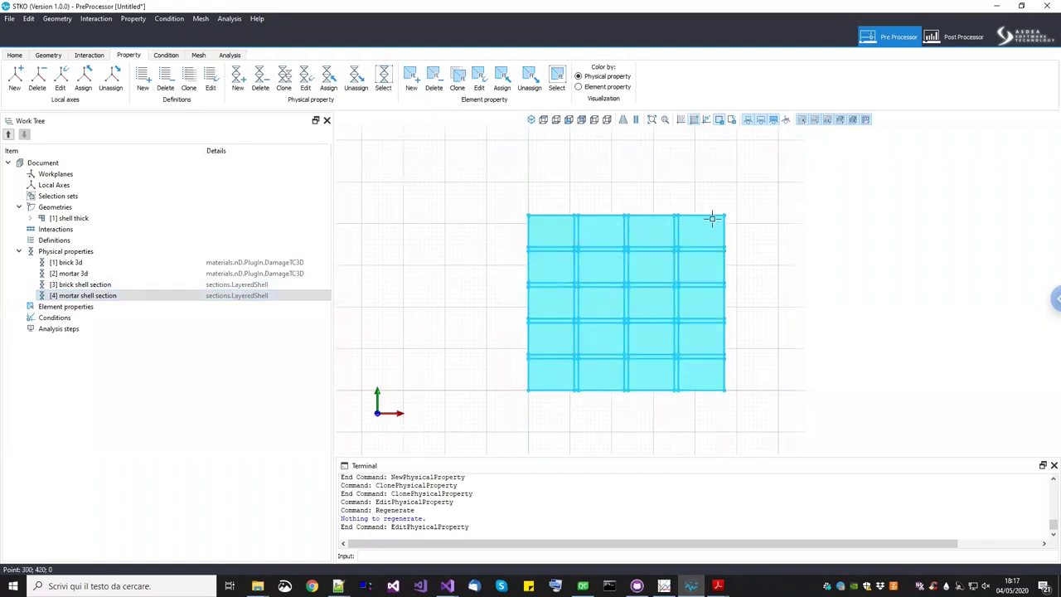
{"action": "left_click", "coordinate": [591, 150]}
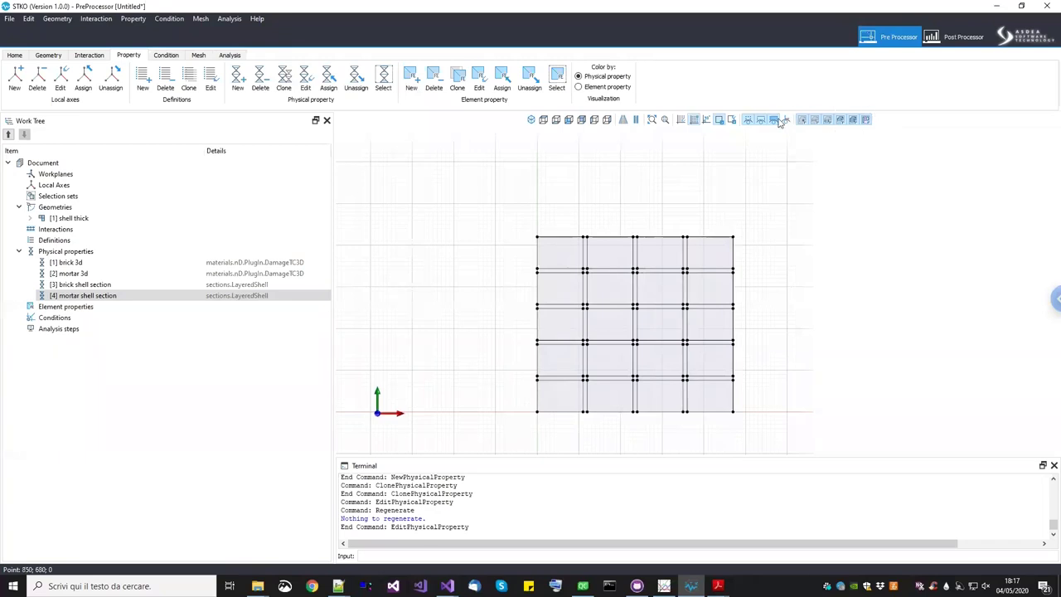
Restrict selection in the viewport to individual faces, turning off the other selection filters
{"action": "left_click", "coordinate": [854, 121]}
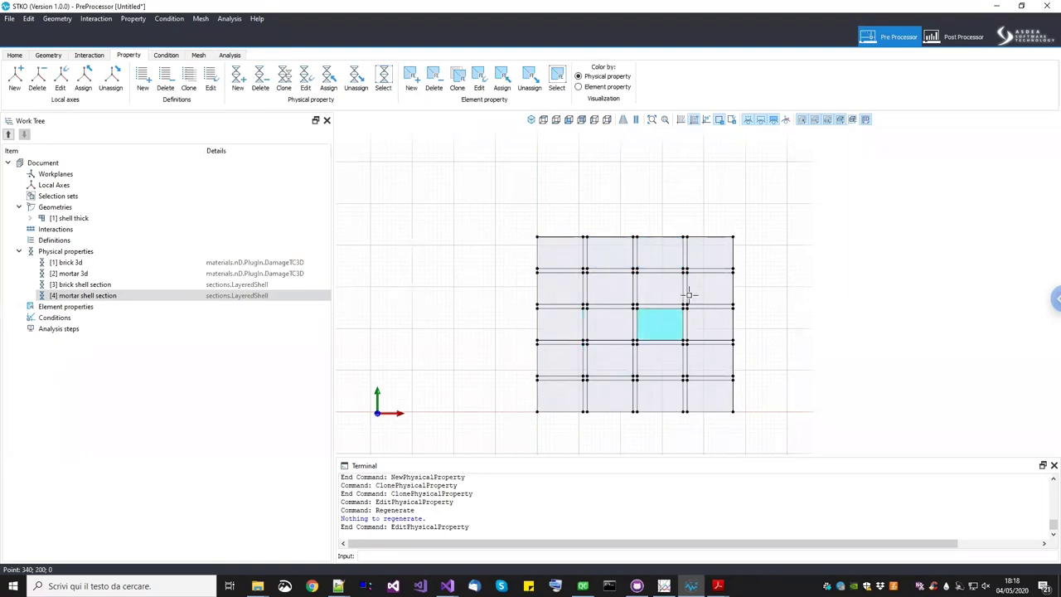
{"action": "left_click", "coordinate": [203, 298]}
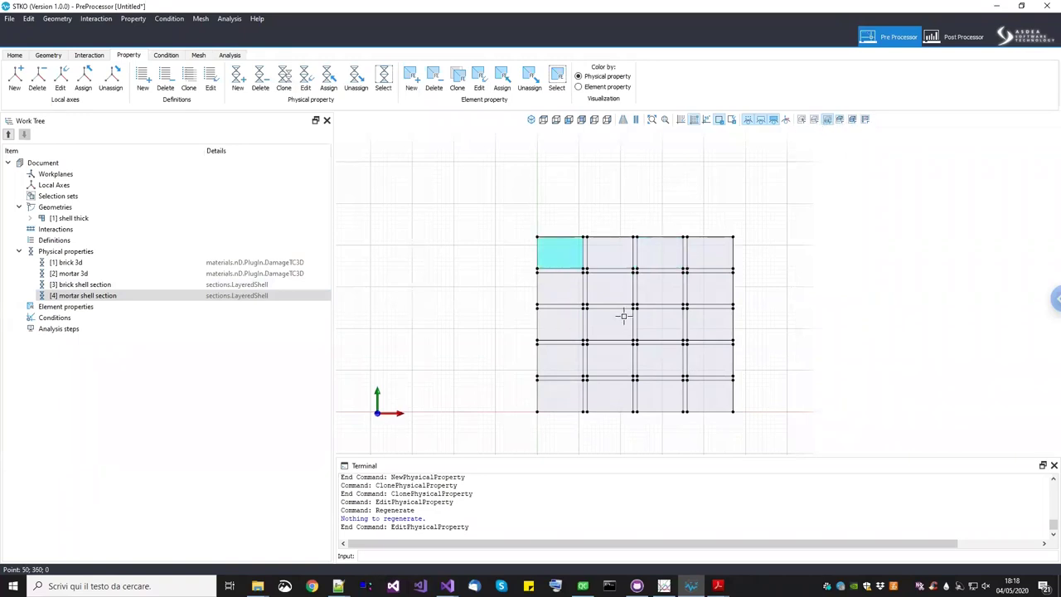
Select all the brick faces of the wall, leaving out the mortar joints, and assign the brick shell section to them
{"action": "middle_click_drag", "start_coordinate": [622, 314], "coordinate": [634, 300]}
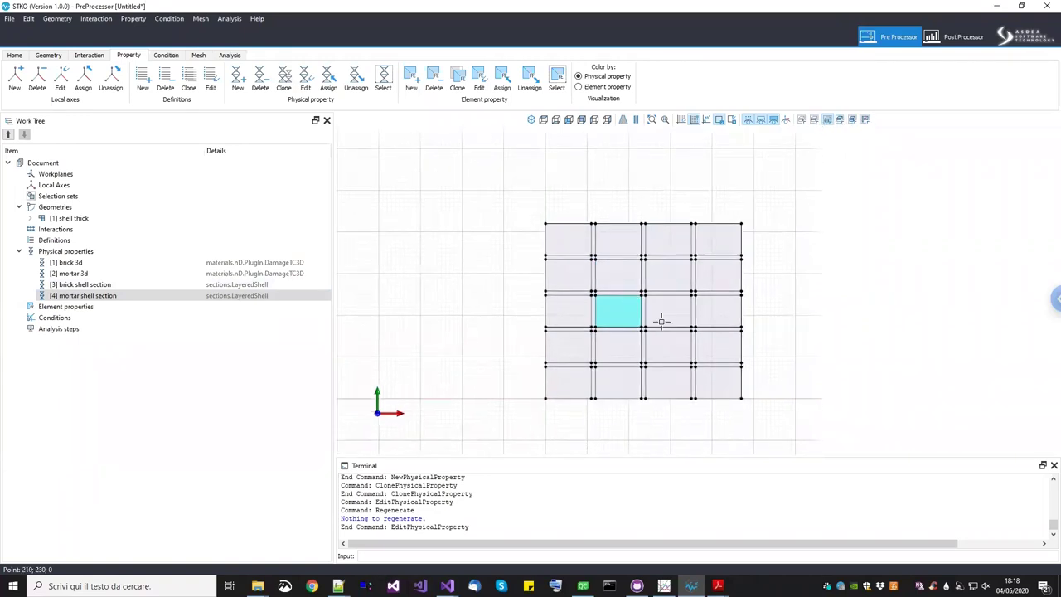
{"action": "scroll", "coordinate": [599, 382], "scroll_direction": "up", "scroll_amount": 1}
{"action": "left_click_drag", "start_coordinate": [614, 417], "coordinate": [568, 391]}
{"action": "left_click_drag", "start_coordinate": [719, 404], "coordinate": [689, 377]}
{"action": "left_click_drag", "start_coordinate": [669, 339], "coordinate": [601, 336]}
{"action": "left_click", "coordinate": [568, 341]}
{"action": "left_click", "coordinate": [748, 337]}
{"action": "left_click", "coordinate": [701, 289]}
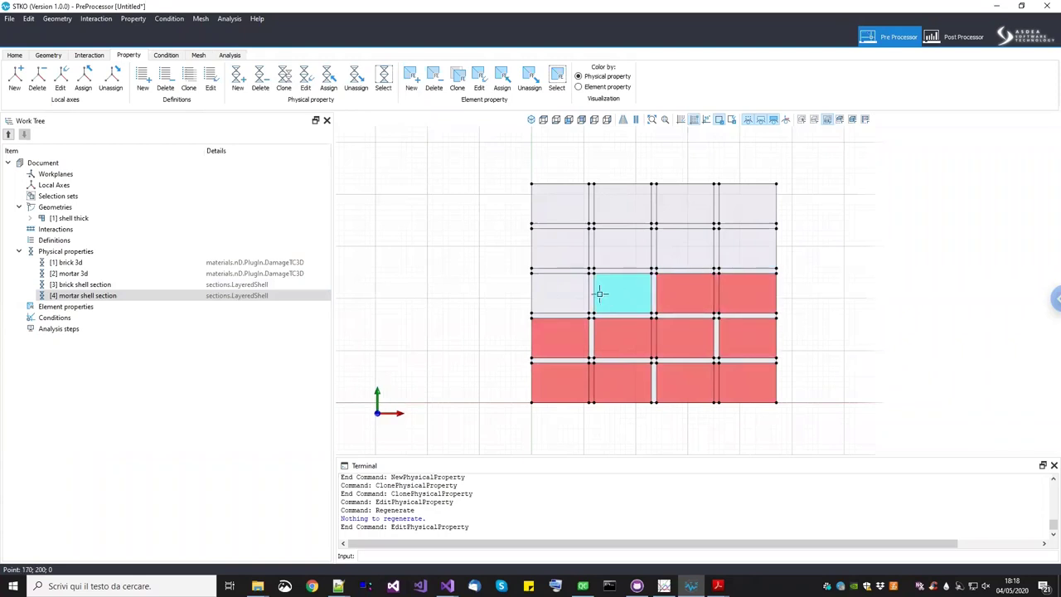
{"action": "left_click", "coordinate": [568, 286]}
{"action": "left_click", "coordinate": [612, 252]}
{"action": "left_click", "coordinate": [664, 249]}
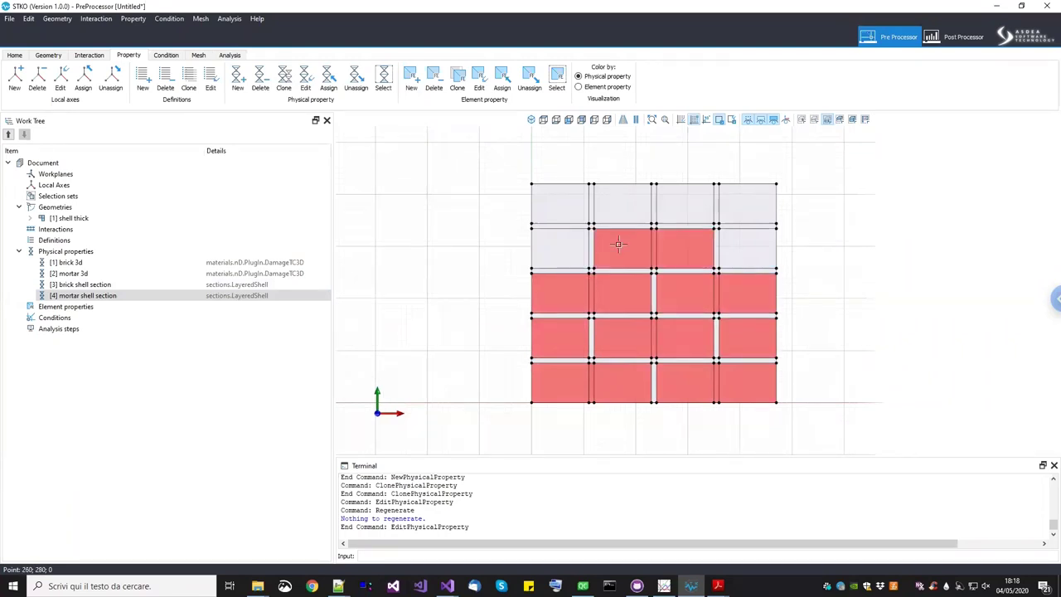
{"action": "left_click", "coordinate": [561, 246]}
{"action": "left_click", "coordinate": [764, 252]}
{"action": "left_click", "coordinate": [628, 204]}
{"action": "left_click", "coordinate": [565, 197]}
{"action": "left_click", "coordinate": [746, 207]}
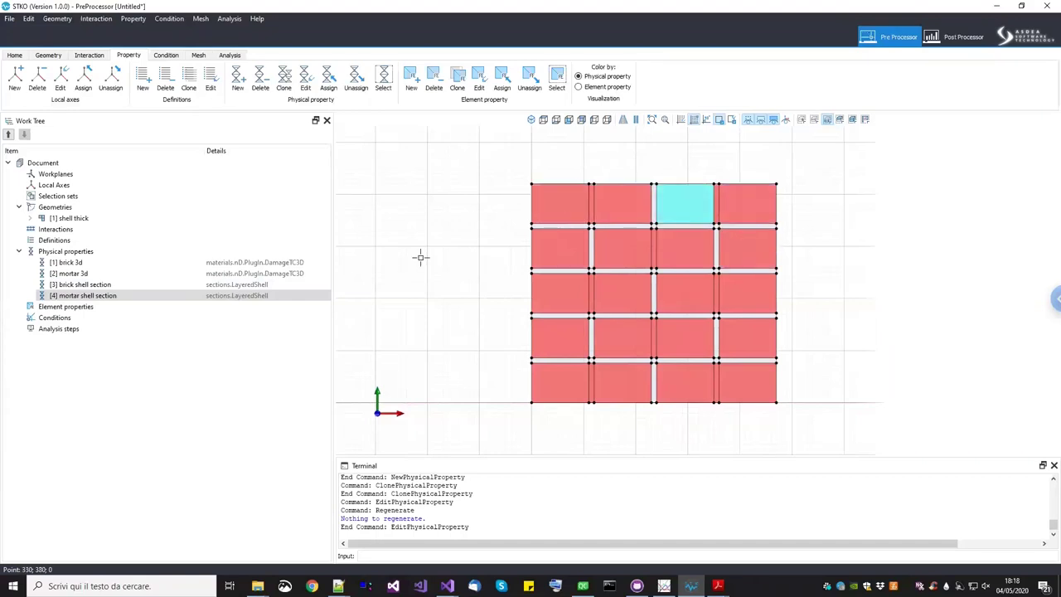
{"action": "left_click", "coordinate": [697, 207]}
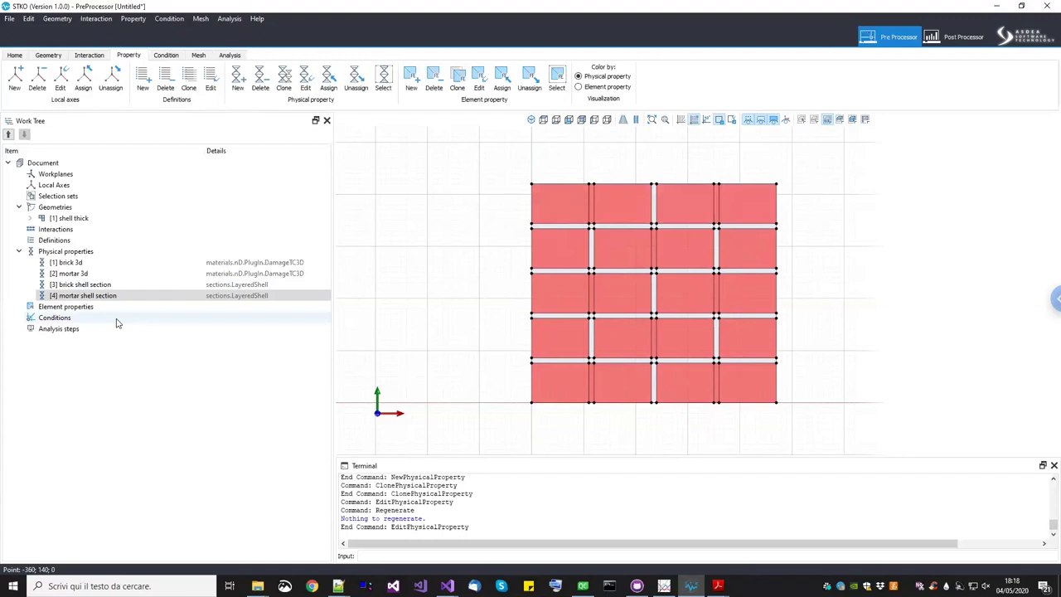
{"action": "left_click", "coordinate": [94, 295]}
{"action": "left_click_drag", "start_coordinate": [90, 285], "coordinate": [354, 267]}
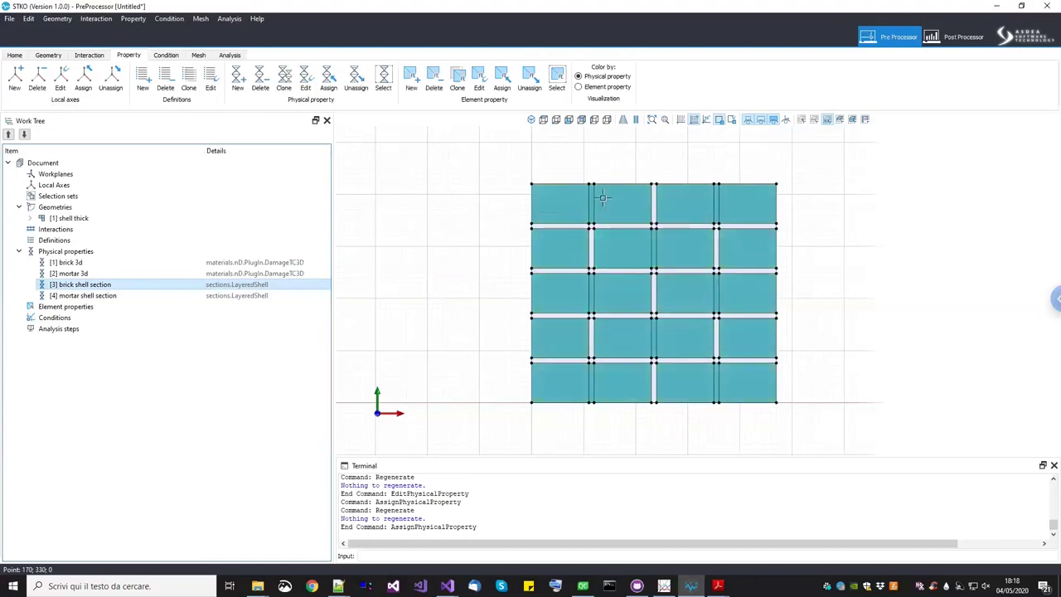
Select all the vertical and horizontal mortar joint faces of the wall and assign the mortar shell section to them
{"action": "left_click", "coordinate": [99, 297]}
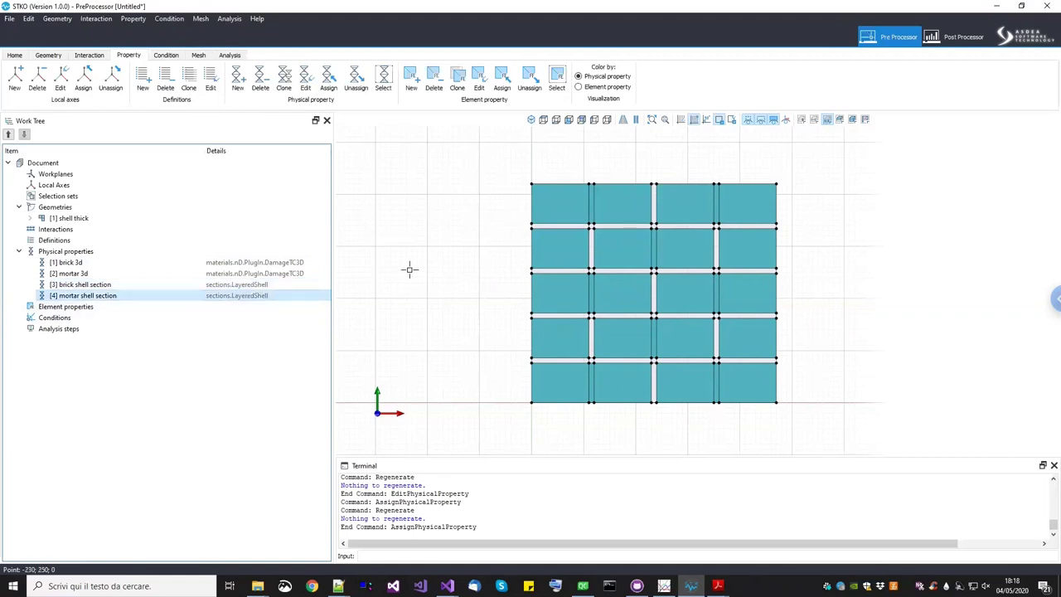
{"action": "scroll", "coordinate": [651, 199], "scroll_direction": "up", "scroll_amount": 1}
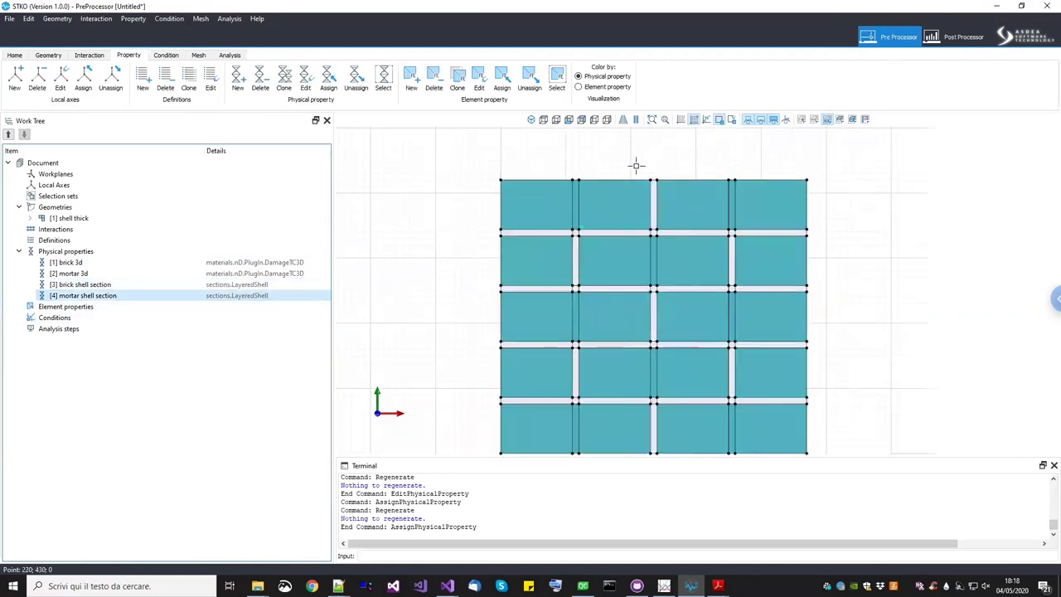
{"action": "left_click", "coordinate": [654, 211]}
{"action": "left_click", "coordinate": [654, 327]}
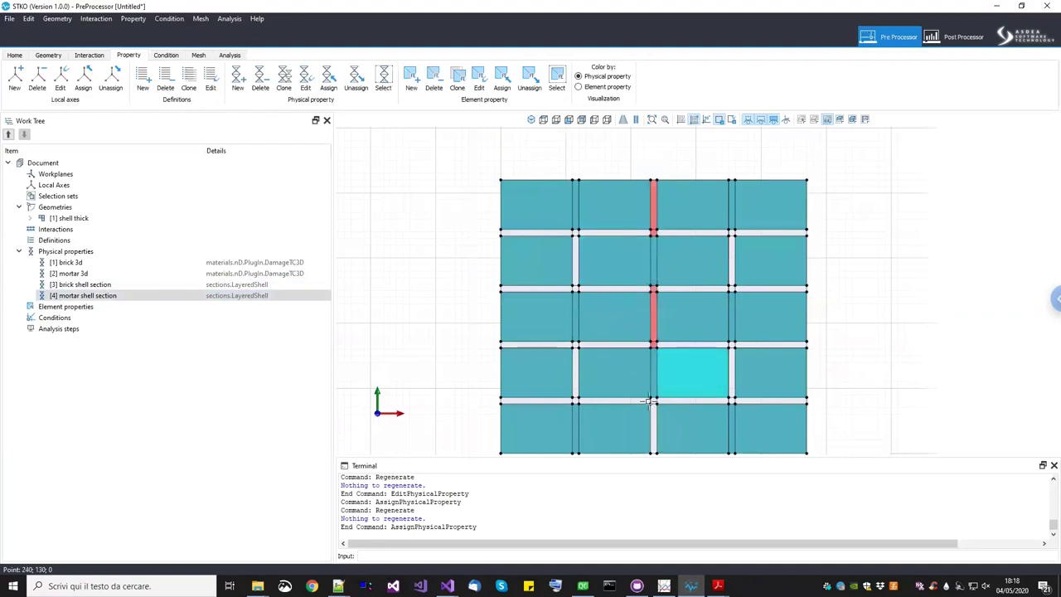
{"action": "left_click_drag", "start_coordinate": [632, 381], "coordinate": [662, 465]}
{"action": "left_click_drag", "start_coordinate": [560, 319], "coordinate": [585, 406]}
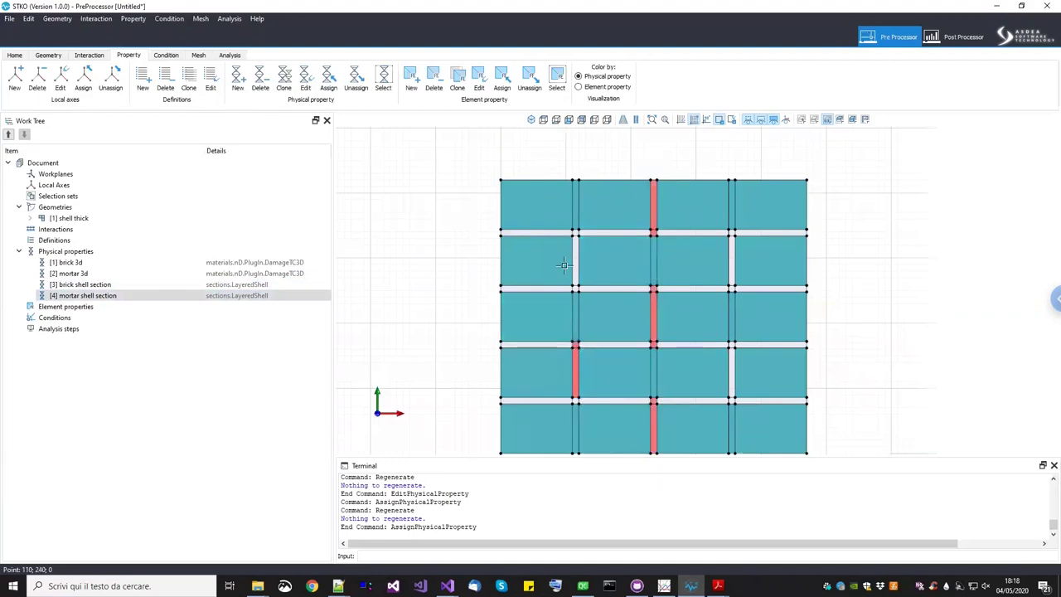
{"action": "left_click_drag", "start_coordinate": [560, 324], "coordinate": [598, 425]}
{"action": "left_click_drag", "start_coordinate": [565, 218], "coordinate": [595, 296]}
{"action": "left_click_drag", "start_coordinate": [751, 219], "coordinate": [752, 413]}
{"action": "left_click_drag", "start_coordinate": [467, 390], "coordinate": [893, 427]}
{"action": "left_click_drag", "start_coordinate": [488, 336], "coordinate": [891, 368]}
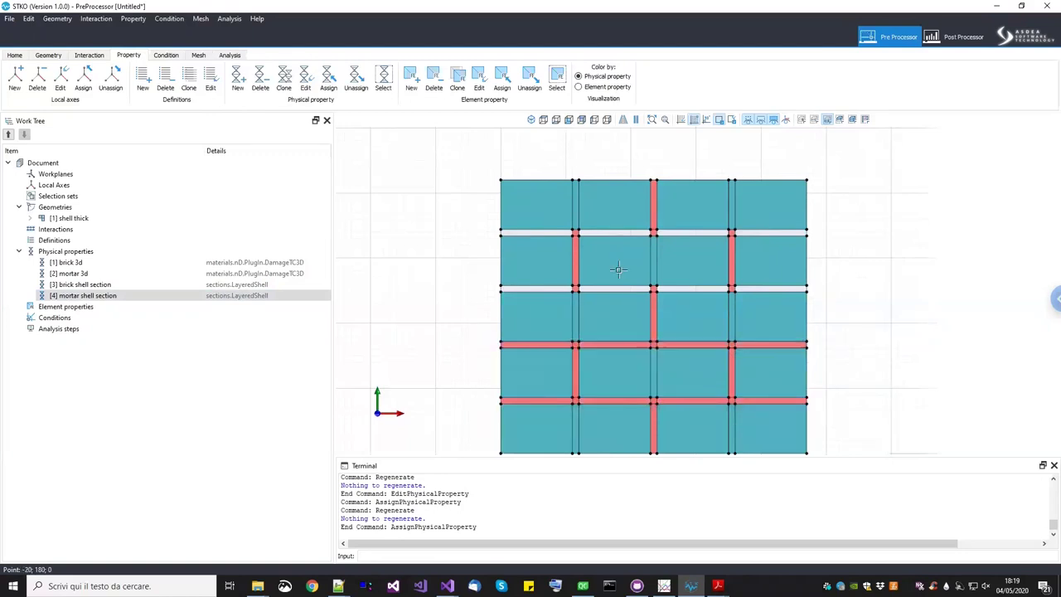
{"action": "left_click_drag", "start_coordinate": [485, 280], "coordinate": [852, 296]}
{"action": "left_click_drag", "start_coordinate": [485, 217], "coordinate": [880, 243]}
{"action": "left_click", "coordinate": [152, 301]}
{"action": "left_click_drag", "start_coordinate": [153, 302], "coordinate": [395, 306]}
{"action": "left_click", "coordinate": [861, 362]}
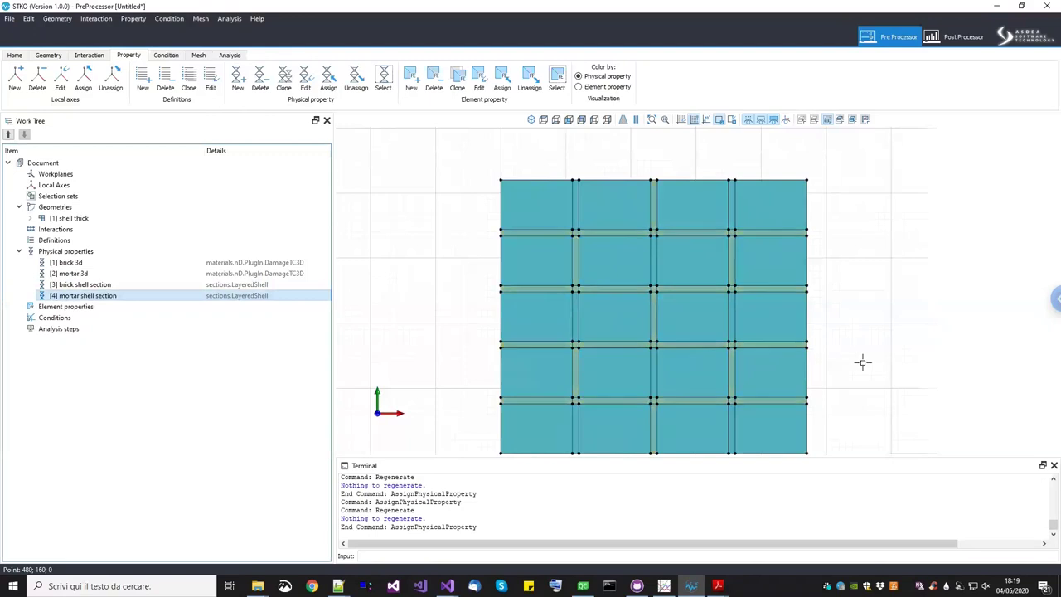
Edit the mortar shell section's shader, setting its diffuse colour to yellow #d7d468, and save the property
{"action": "scroll", "coordinate": [860, 343], "scroll_direction": "down", "scroll_amount": 2}
{"action": "scroll", "coordinate": [859, 342], "scroll_direction": "up", "scroll_amount": 1}
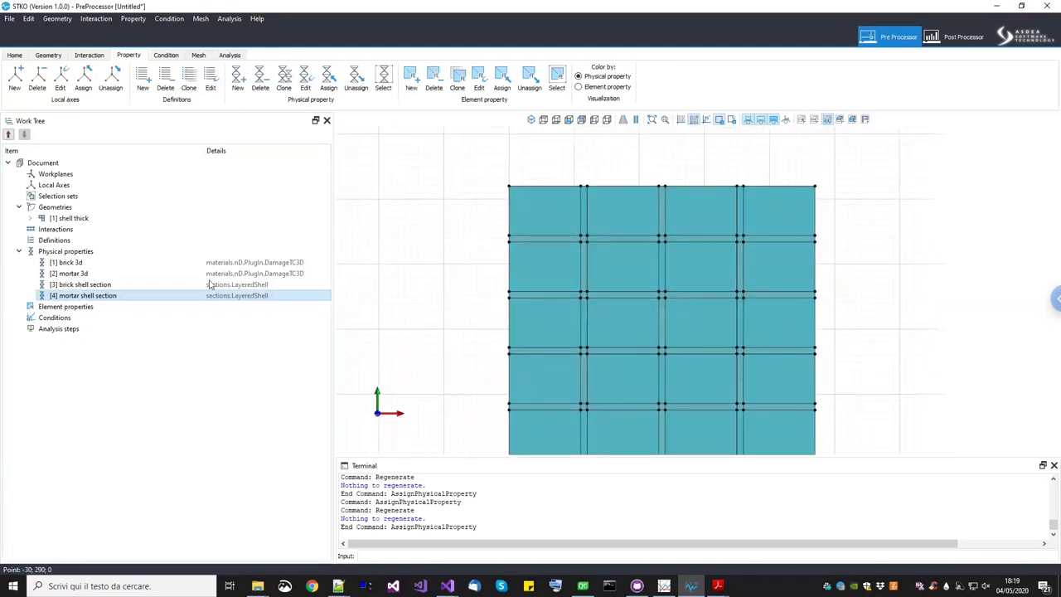
{"action": "right_click", "coordinate": [83, 299]}
{"action": "left_click", "coordinate": [108, 331]}
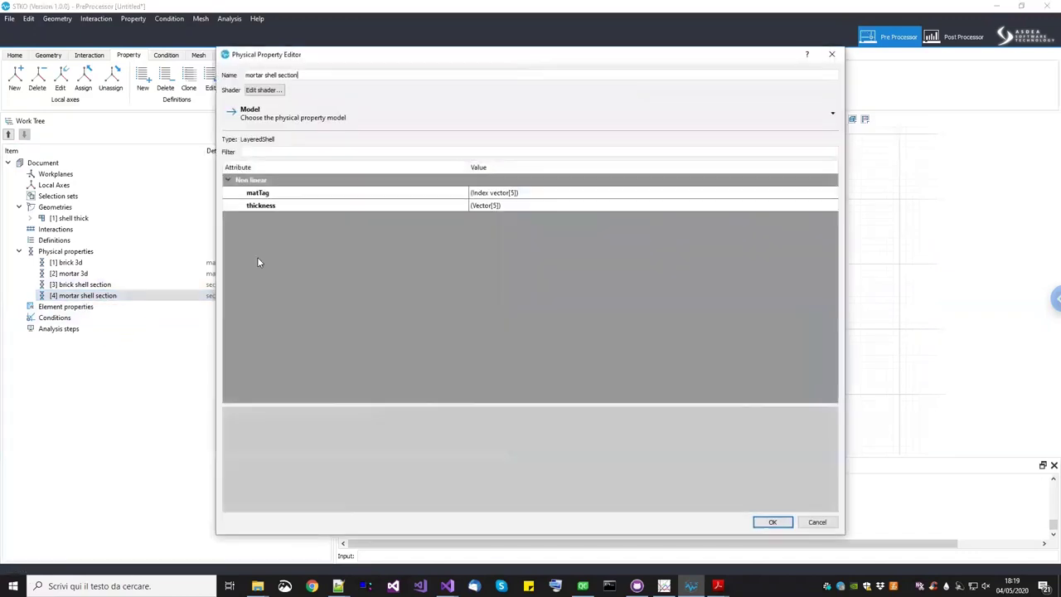
{"action": "left_click", "coordinate": [274, 91]}
{"action": "left_click", "coordinate": [475, 180]}
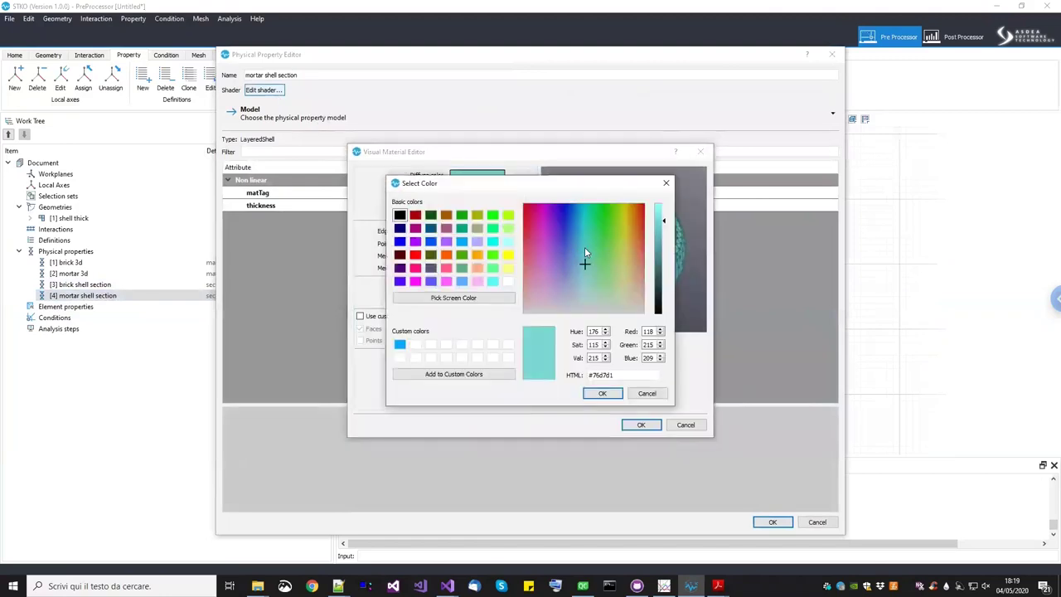
{"action": "left_click", "coordinate": [623, 258]}
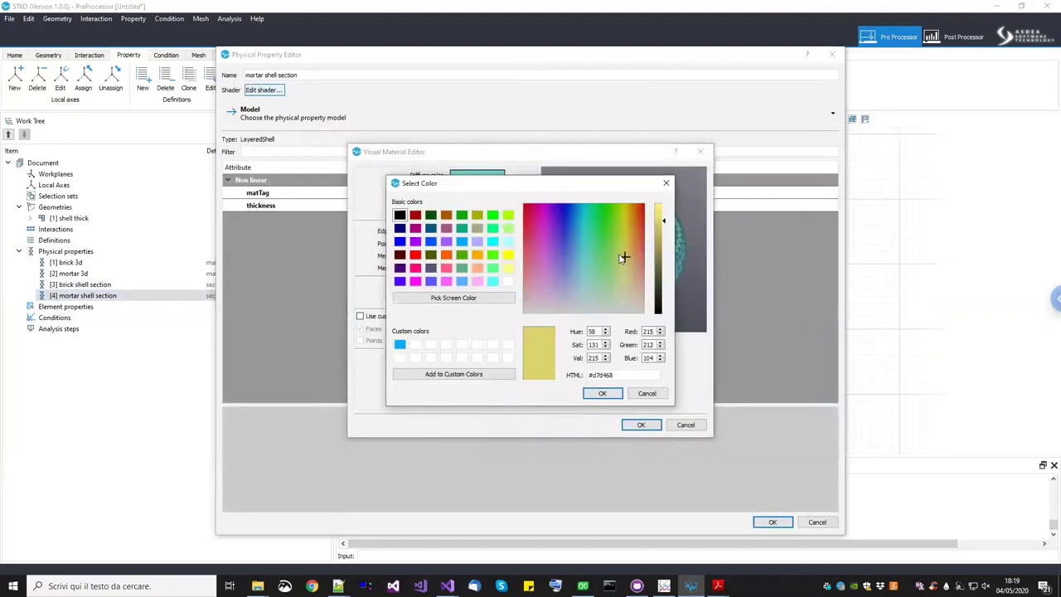
{"action": "left_click", "coordinate": [602, 393]}
{"action": "left_click", "coordinate": [641, 424]}
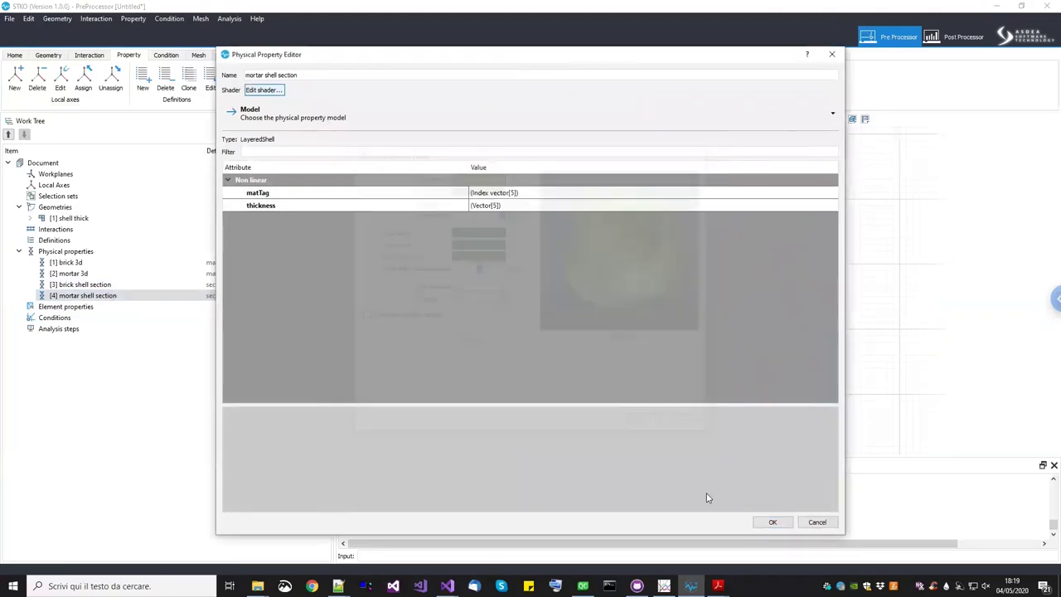
{"action": "left_click", "coordinate": [771, 521]}
{"action": "scroll", "coordinate": [436, 290], "scroll_direction": "down", "scroll_amount": 2}
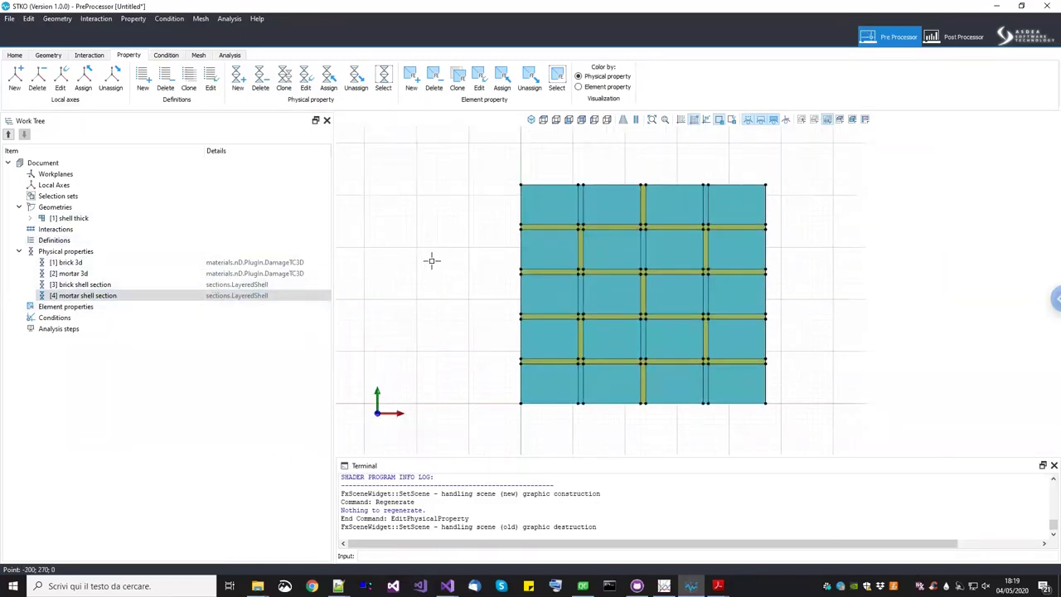
Create an element property named shell thick using the ShellMITC4 shell model, keeping its default attributes
{"action": "scroll", "coordinate": [437, 255], "scroll_direction": "down", "scroll_amount": 2}
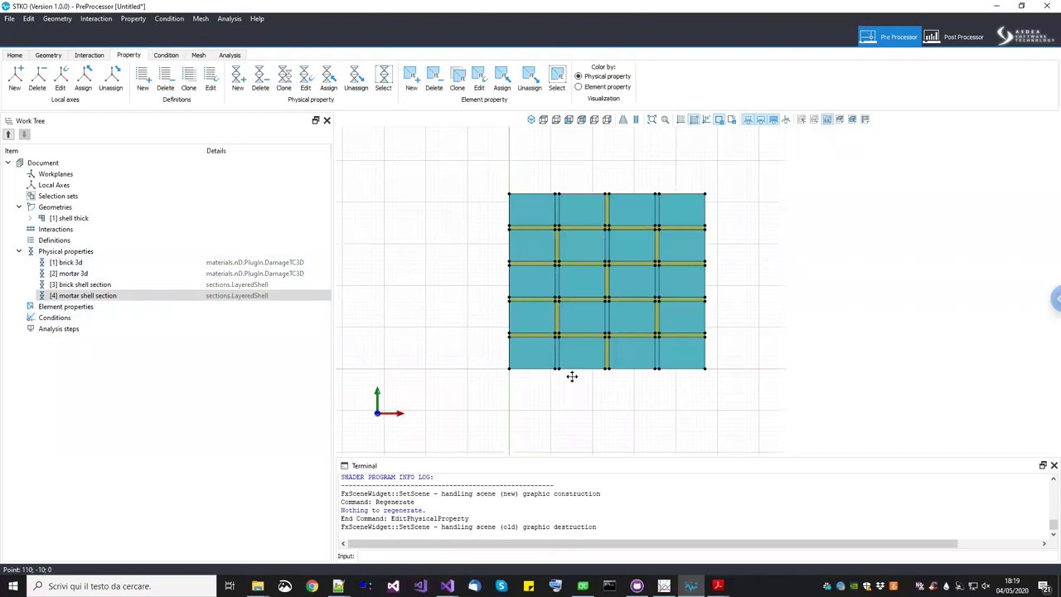
{"action": "middle_click_drag", "start_coordinate": [572, 376], "coordinate": [589, 381]}
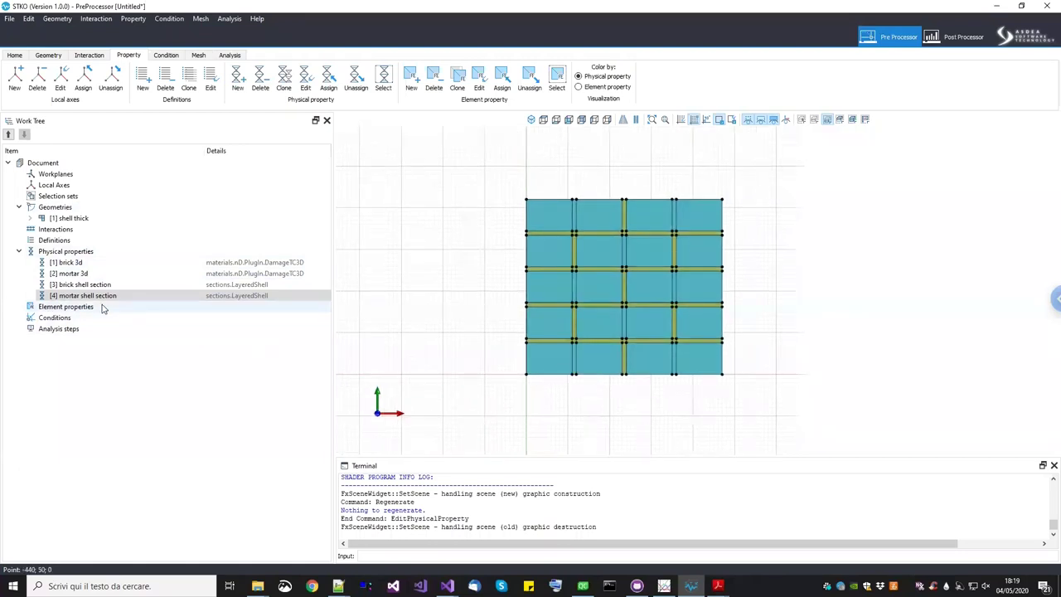
{"action": "left_click", "coordinate": [72, 307]}
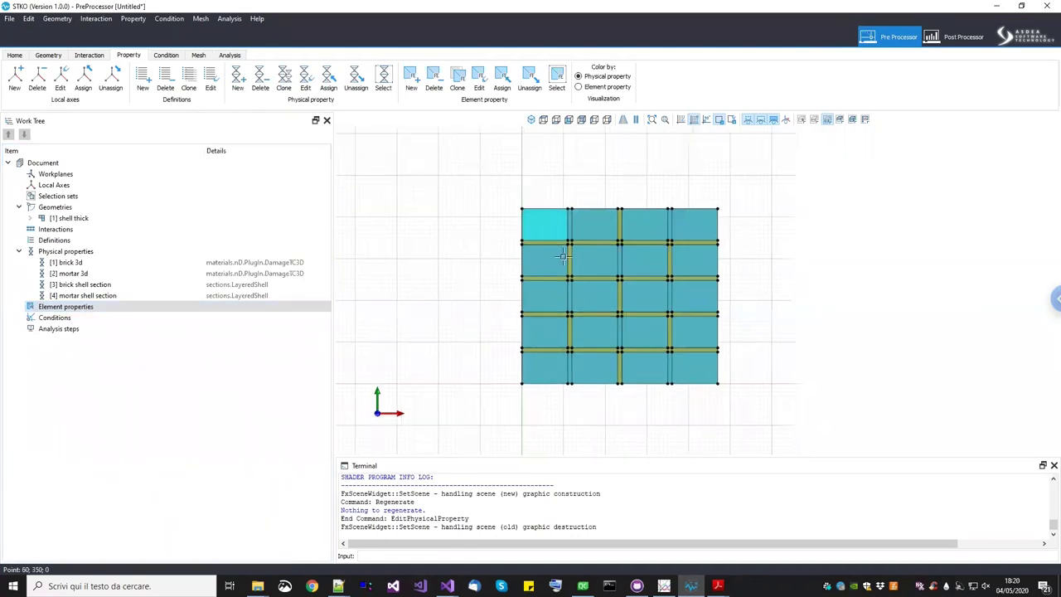
{"action": "middle_click_drag", "start_coordinate": [604, 207], "coordinate": [600, 217]}
{"action": "right_click", "coordinate": [124, 311]}
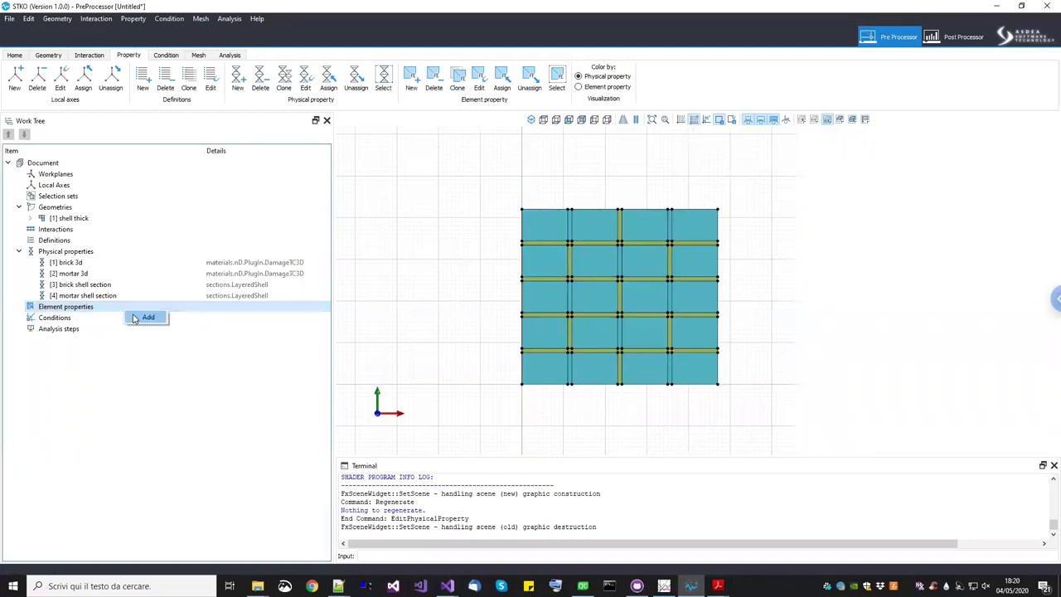
{"action": "left_click", "coordinate": [134, 318]}
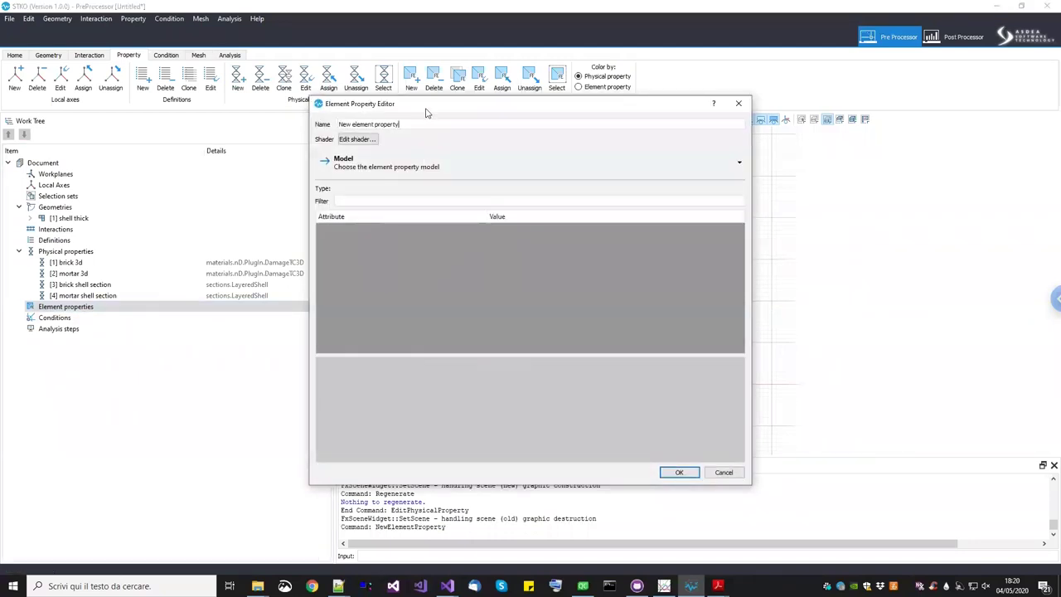
{"action": "left_click_drag", "start_coordinate": [371, 110], "coordinate": [223, 132]}
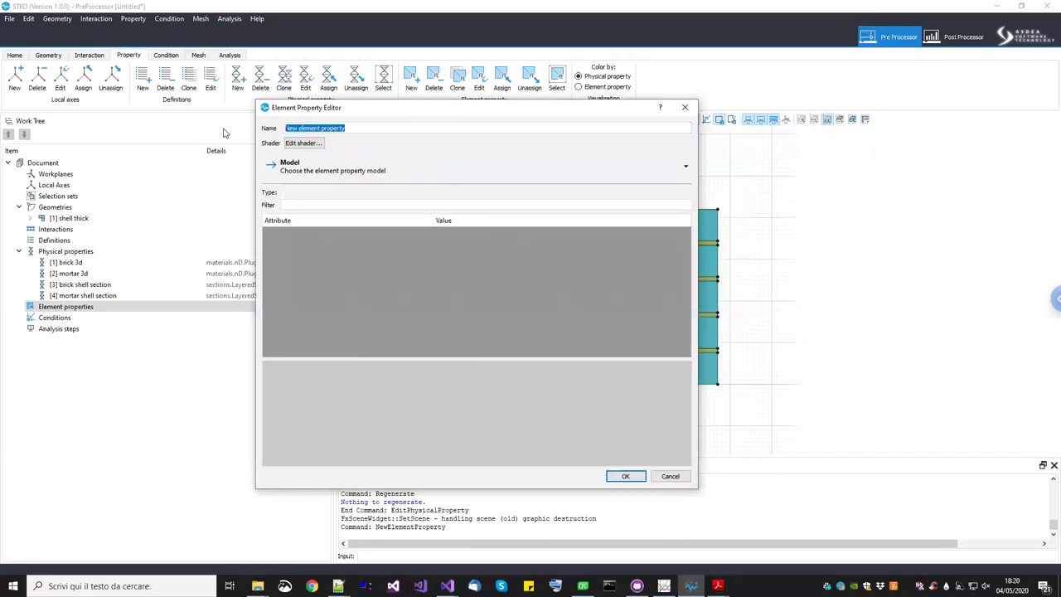
{"action": "type", "text": "shell thick"}
{"action": "left_click", "coordinate": [347, 171]}
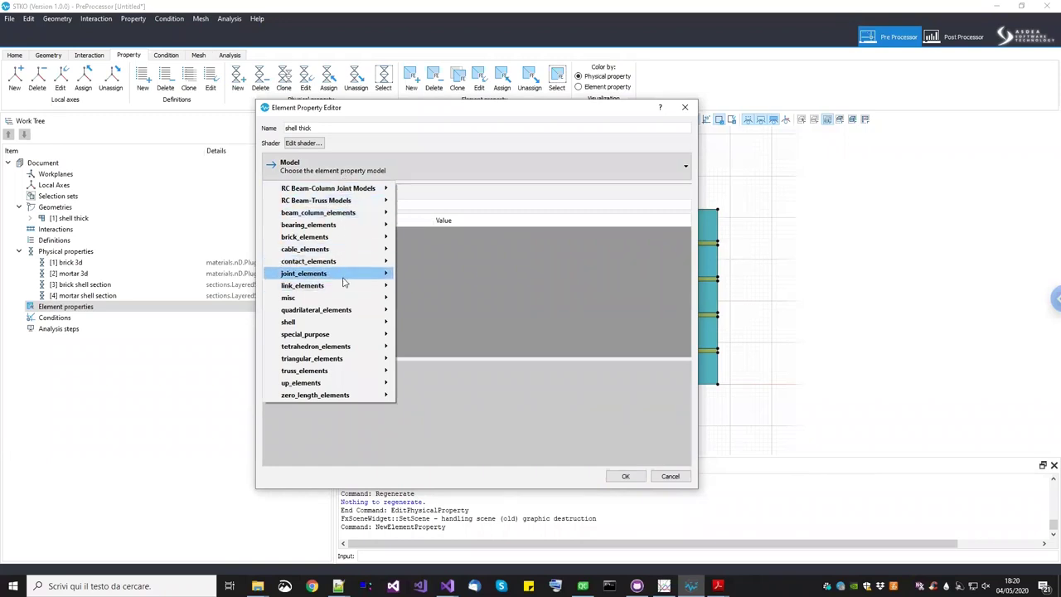
{"action": "mouse_move", "coordinate": [352, 325]}
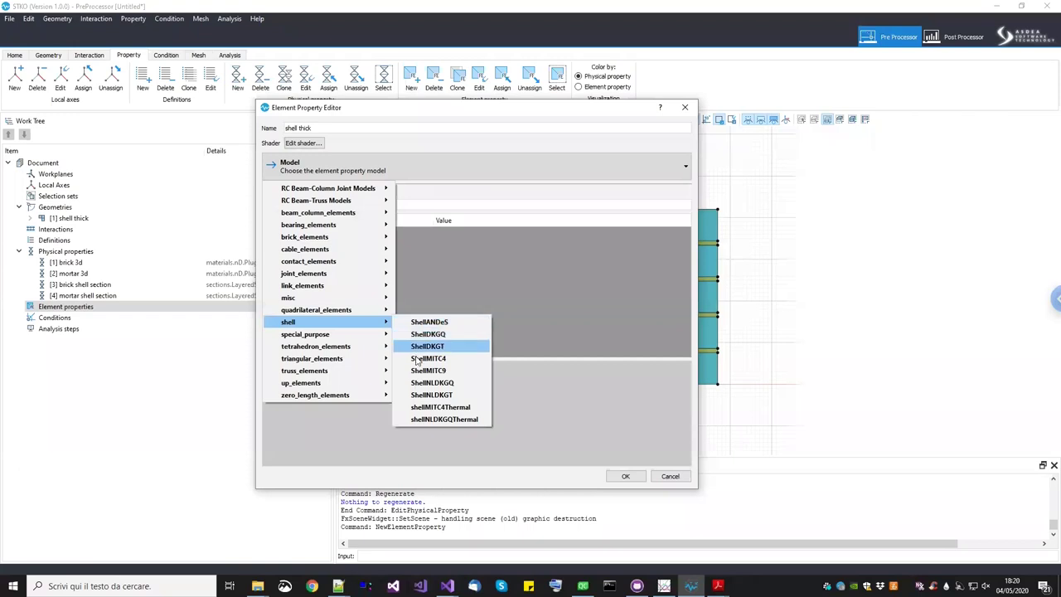
{"action": "left_click", "coordinate": [416, 358]}
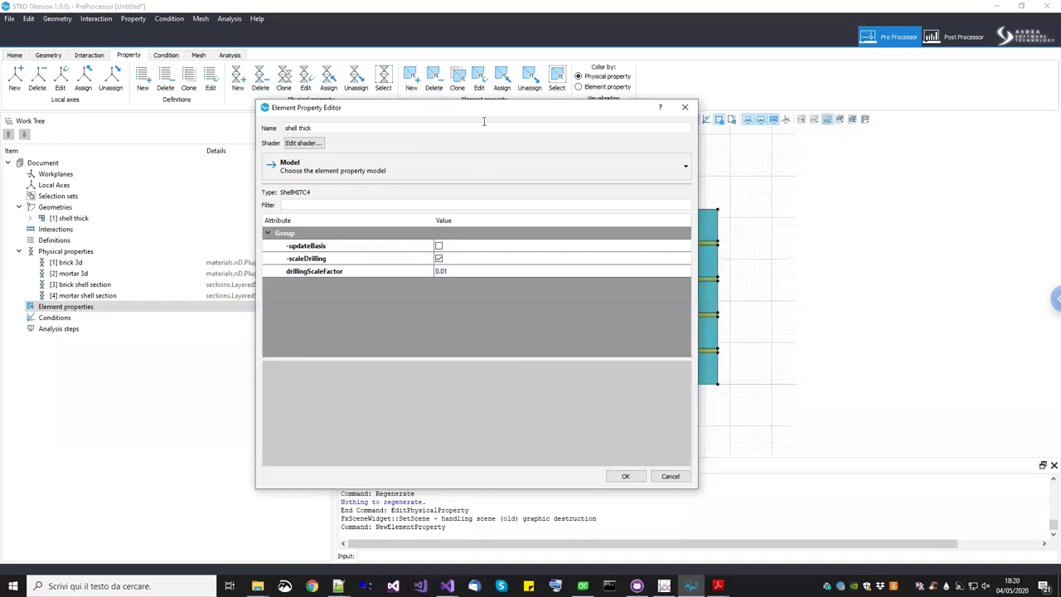
{"action": "left_click_drag", "start_coordinate": [481, 110], "coordinate": [369, 116]}
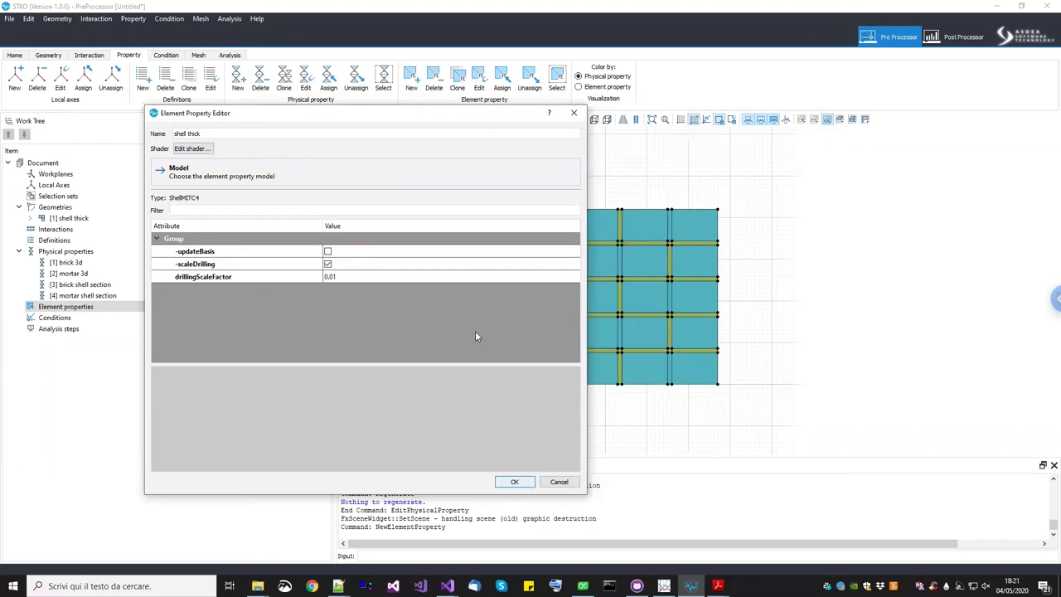
{"action": "left_click", "coordinate": [510, 482]}
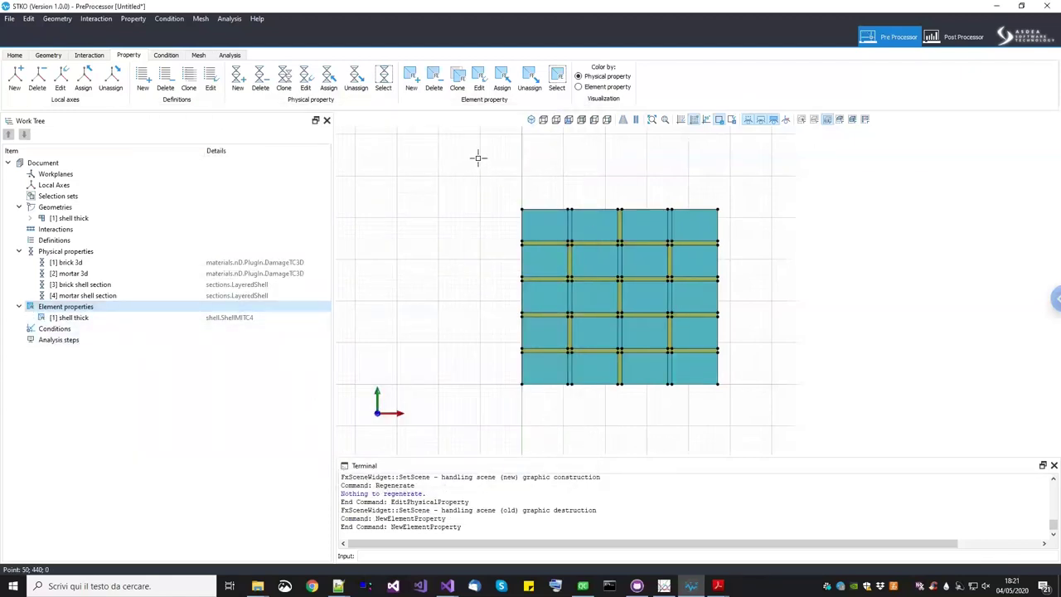
Assign the shell thick element property to all wall faces, check it with element property colouring, and return to physical property colouring
{"action": "left_click_drag", "start_coordinate": [470, 160], "coordinate": [765, 445]}
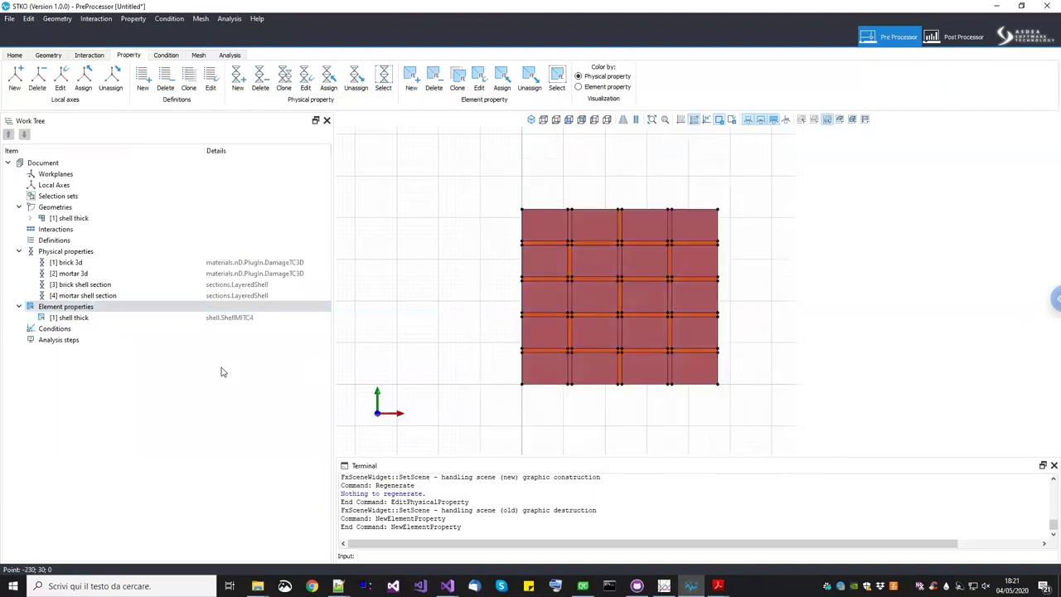
{"action": "left_click_drag", "start_coordinate": [70, 317], "coordinate": [395, 312]}
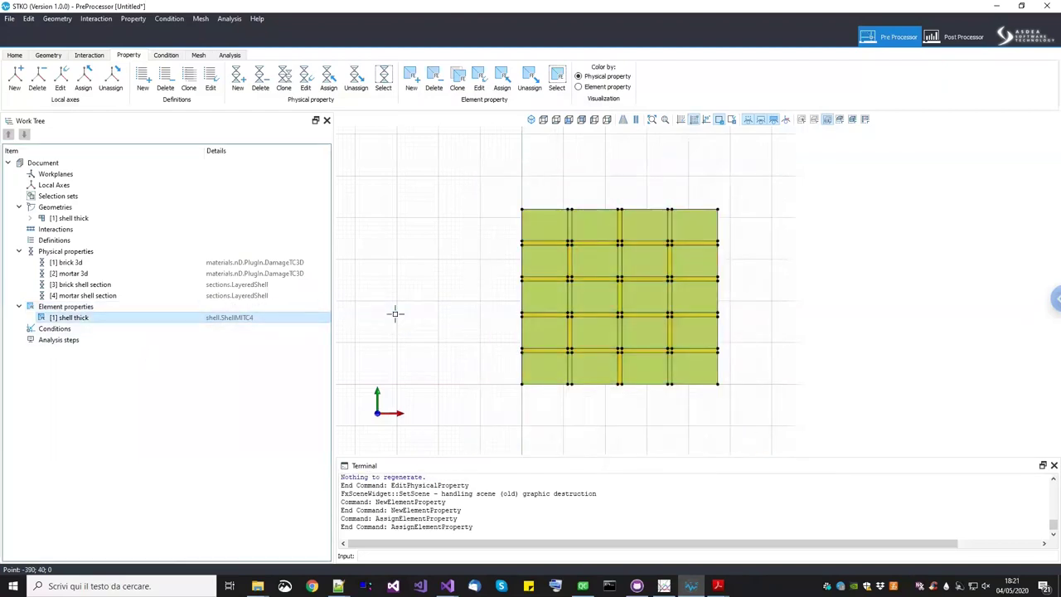
{"action": "left_click", "coordinate": [585, 89]}
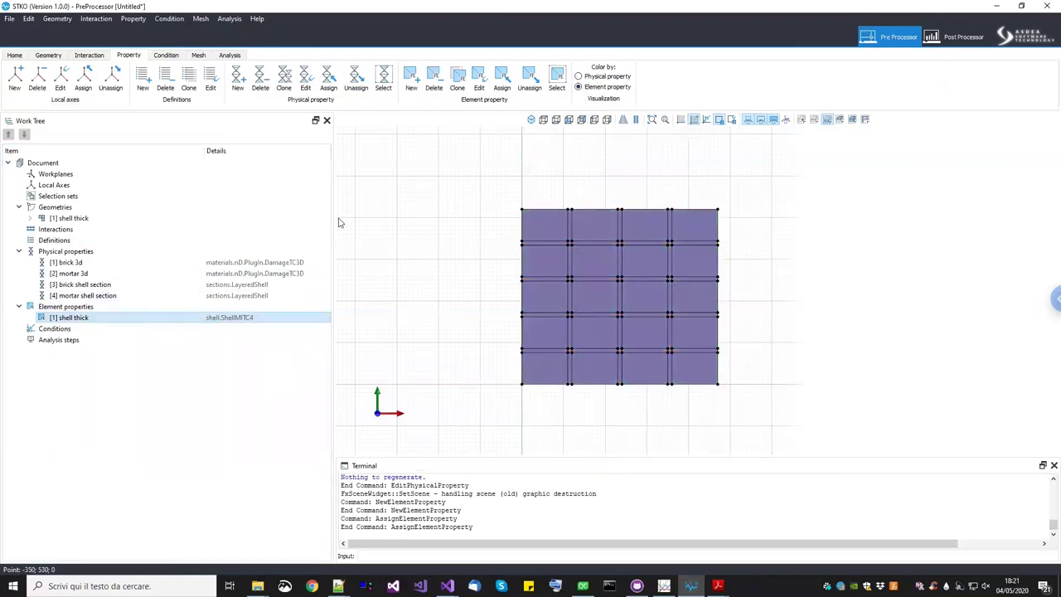
{"action": "left_click", "coordinate": [579, 76]}
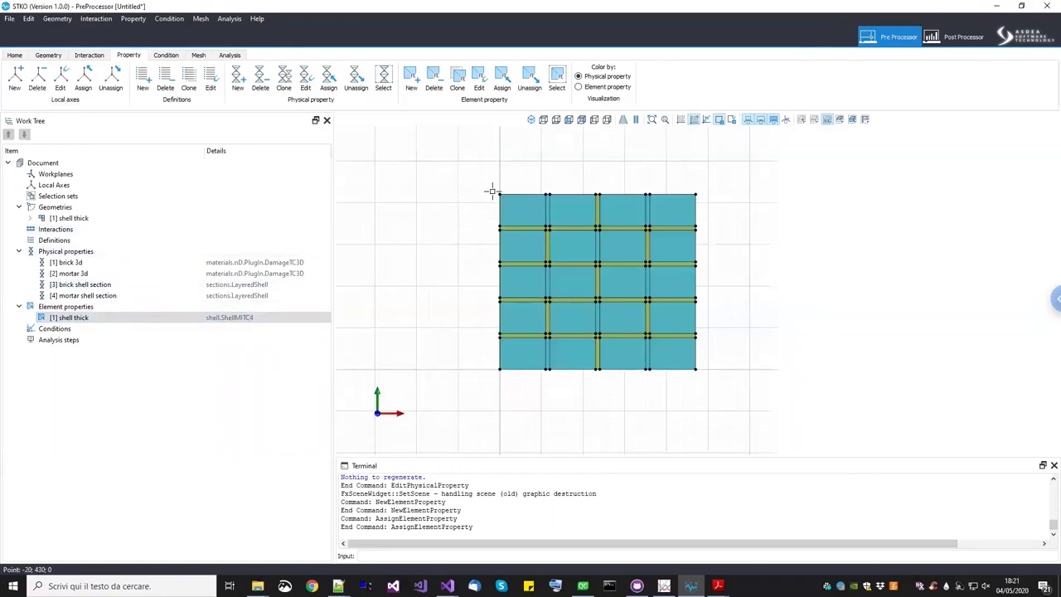
{"action": "left_click", "coordinate": [669, 240]}
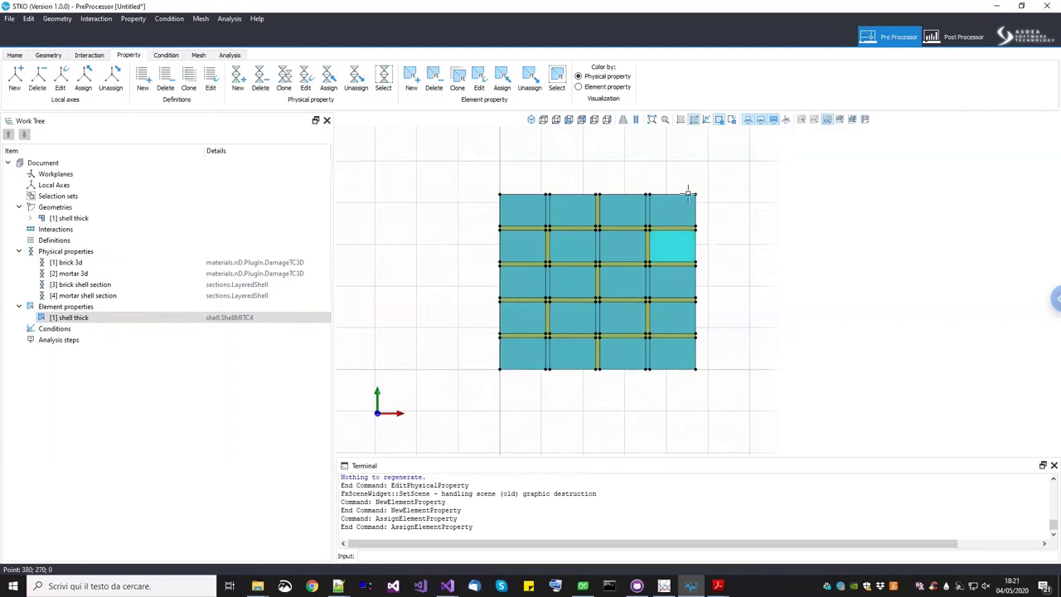
{"action": "left_click", "coordinate": [96, 254]}
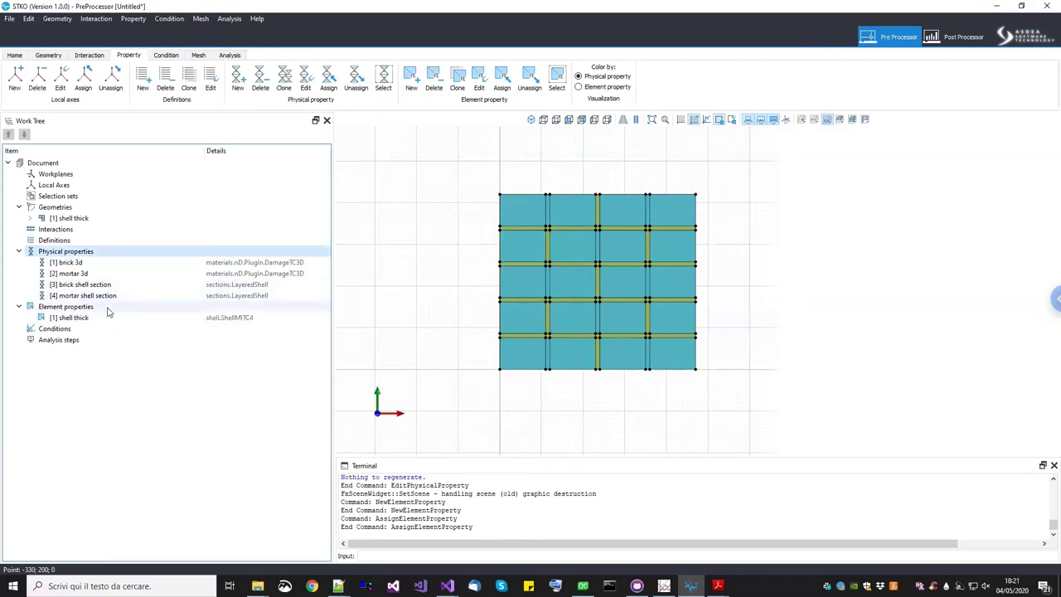
{"action": "scroll", "coordinate": [459, 225], "scroll_direction": "up", "scroll_amount": 3}
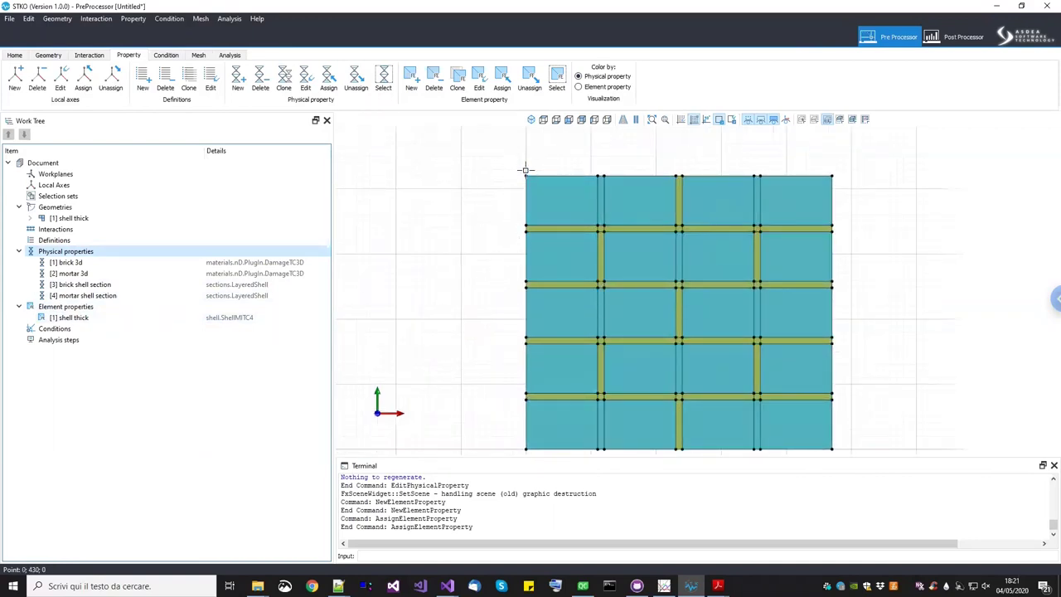
{"action": "scroll", "coordinate": [525, 170], "scroll_direction": "down", "scroll_amount": 1}
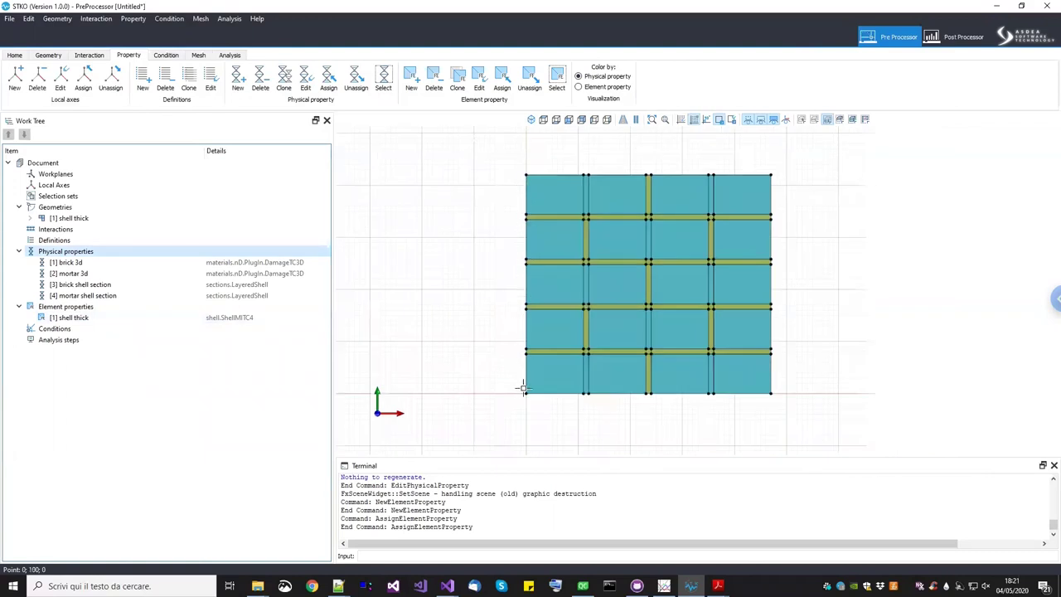
{"action": "scroll", "coordinate": [500, 357], "scroll_direction": "down", "scroll_amount": 1}
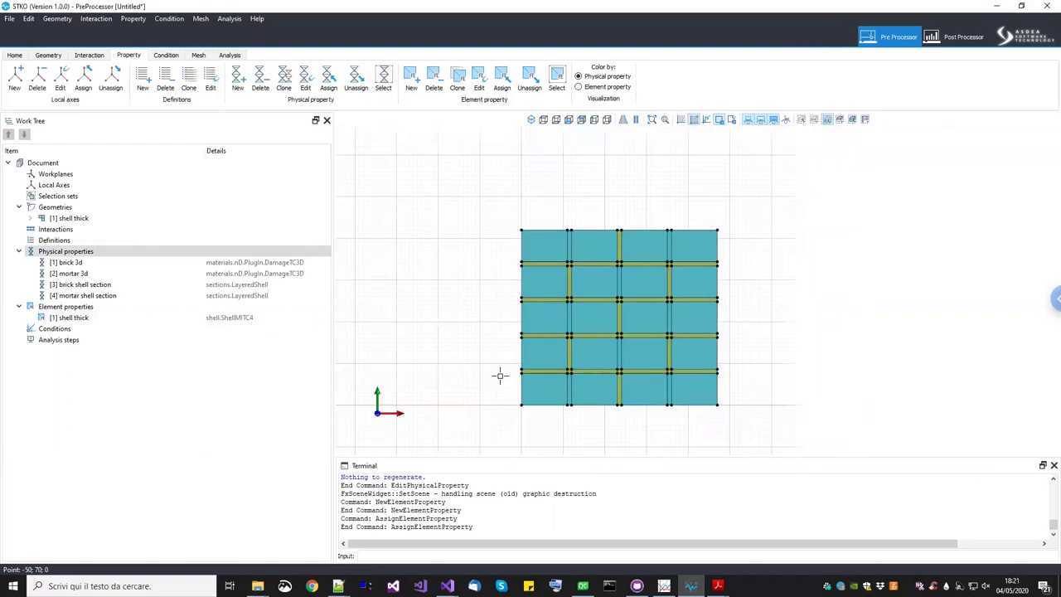
{"action": "middle_click_drag", "start_coordinate": [500, 327], "coordinate": [512, 288]}
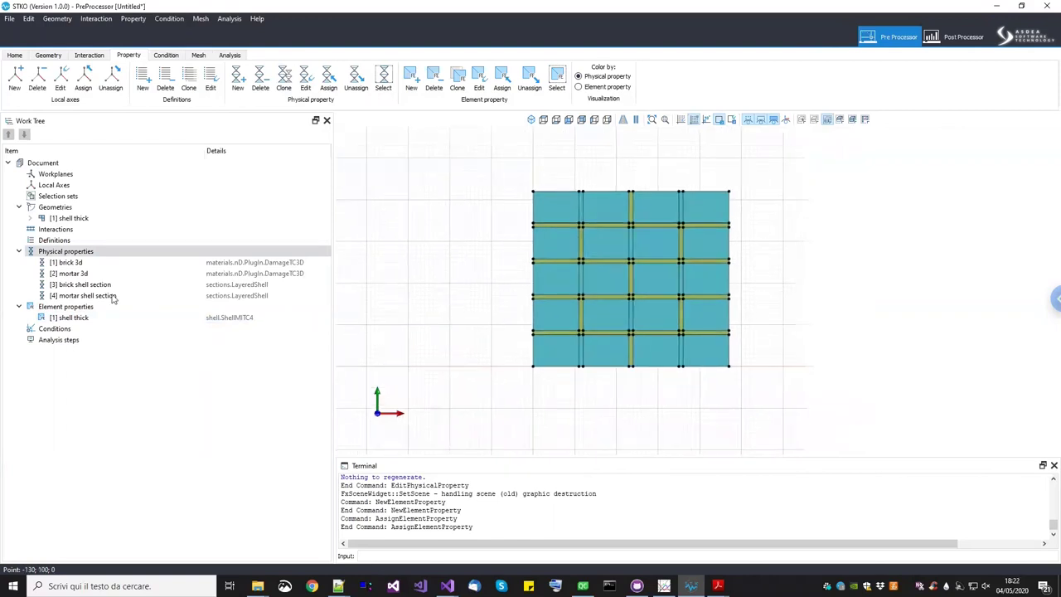
Create a physical property named stiff beam section using the Elastic section model
{"action": "right_click", "coordinate": [99, 252]}
{"action": "left_click", "coordinate": [106, 259]}
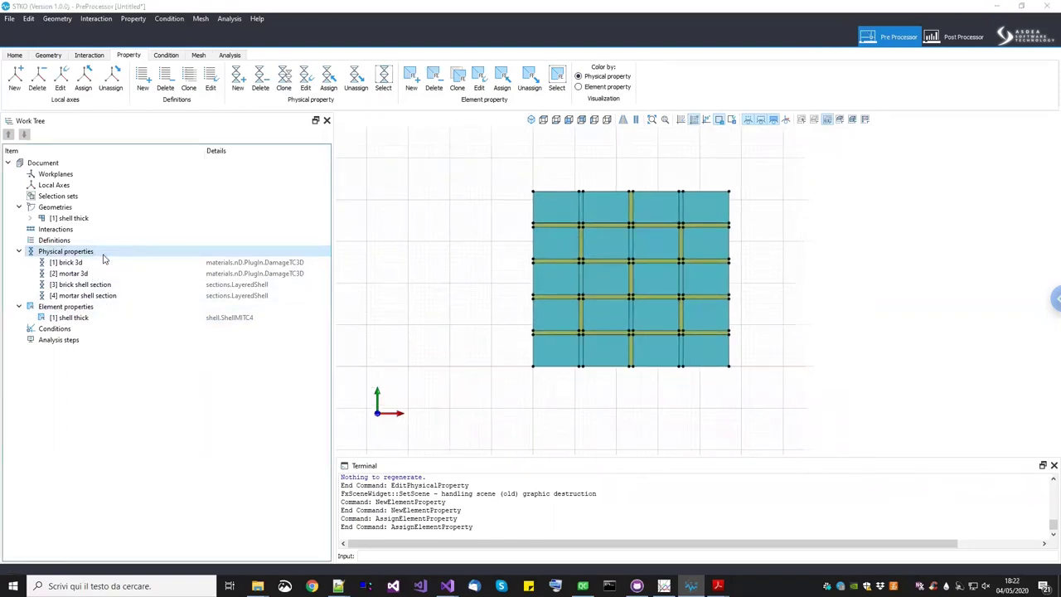
{"action": "left_click_drag", "start_coordinate": [315, 77], "coordinate": [236, 76]}
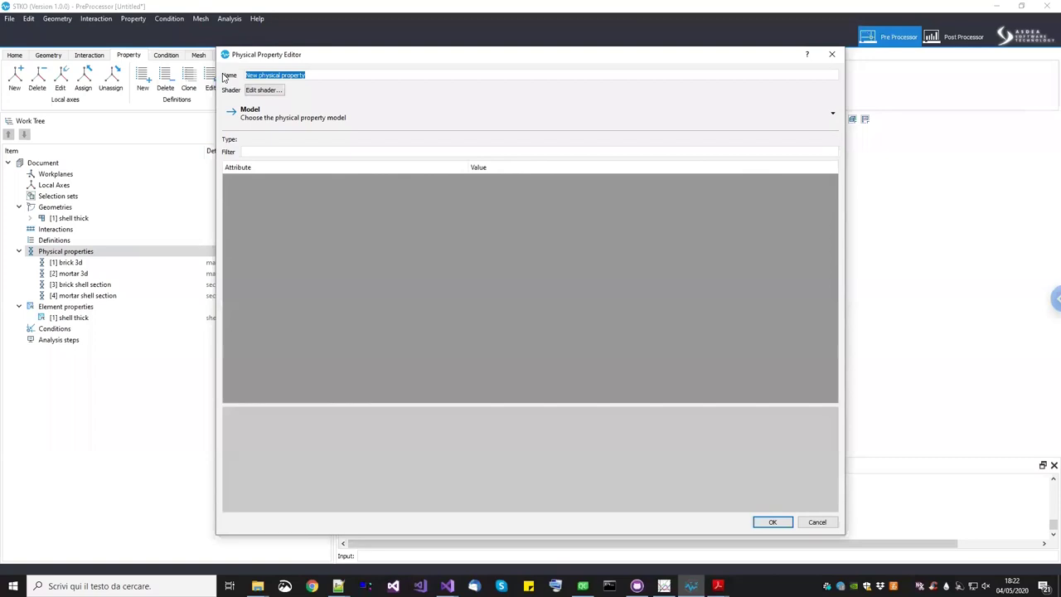
{"action": "type", "text": "s"}
{"action": "left_click", "coordinate": [328, 122]}
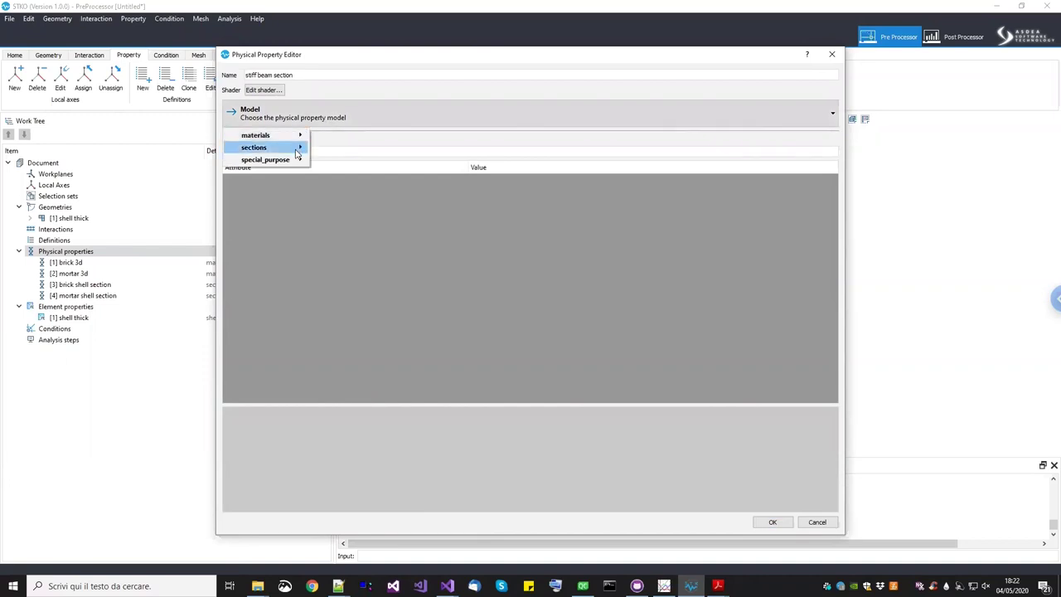
{"action": "mouse_move", "coordinate": [295, 147]}
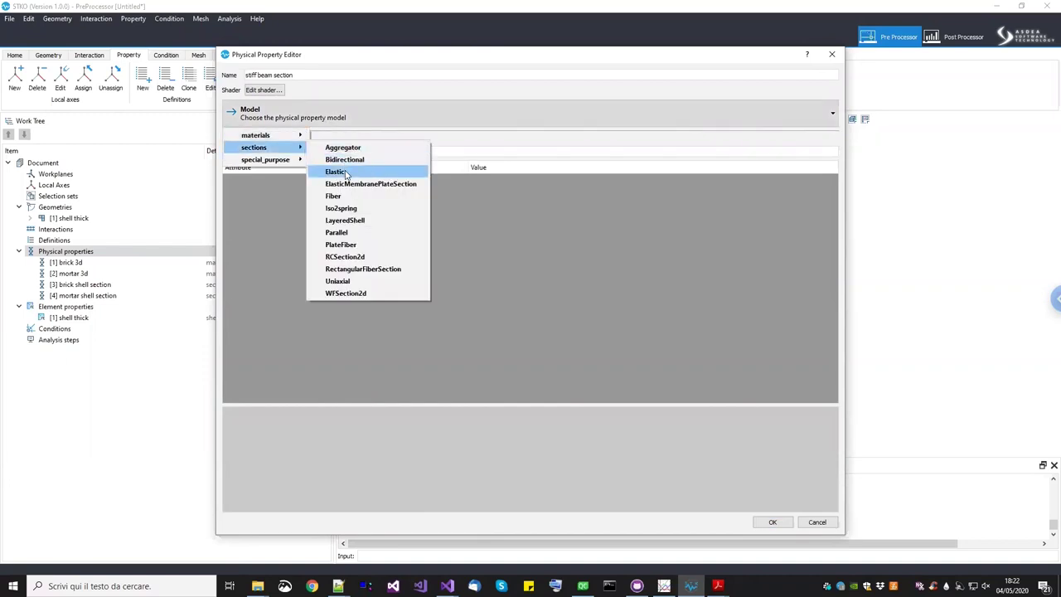
{"action": "left_click", "coordinate": [346, 174]}
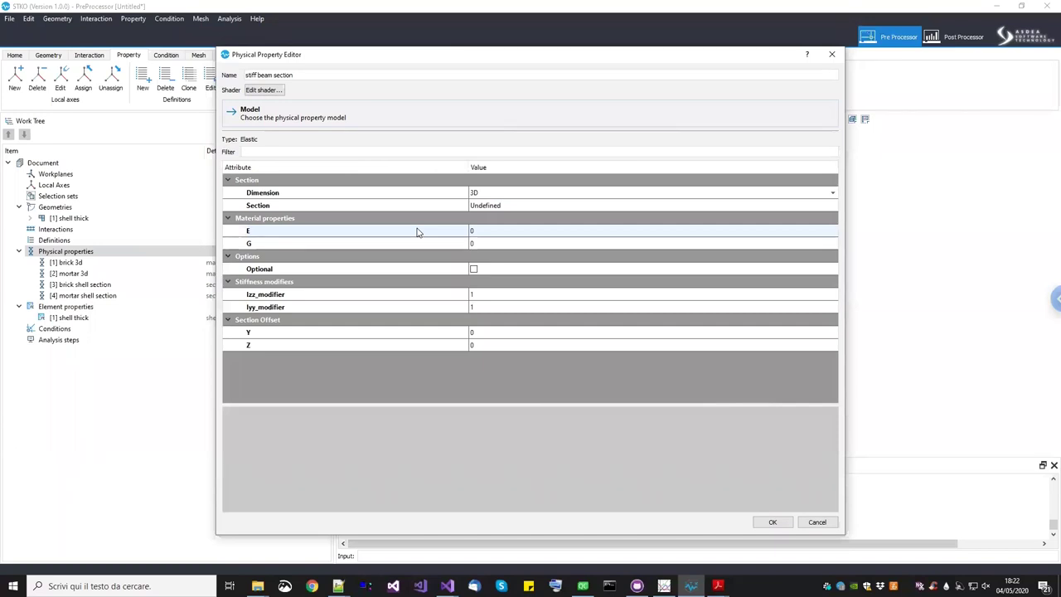
Set the stiff beam section's Young's modulus E to 2e9 and shear modulus G to 8e8
{"action": "left_click", "coordinate": [472, 232]}
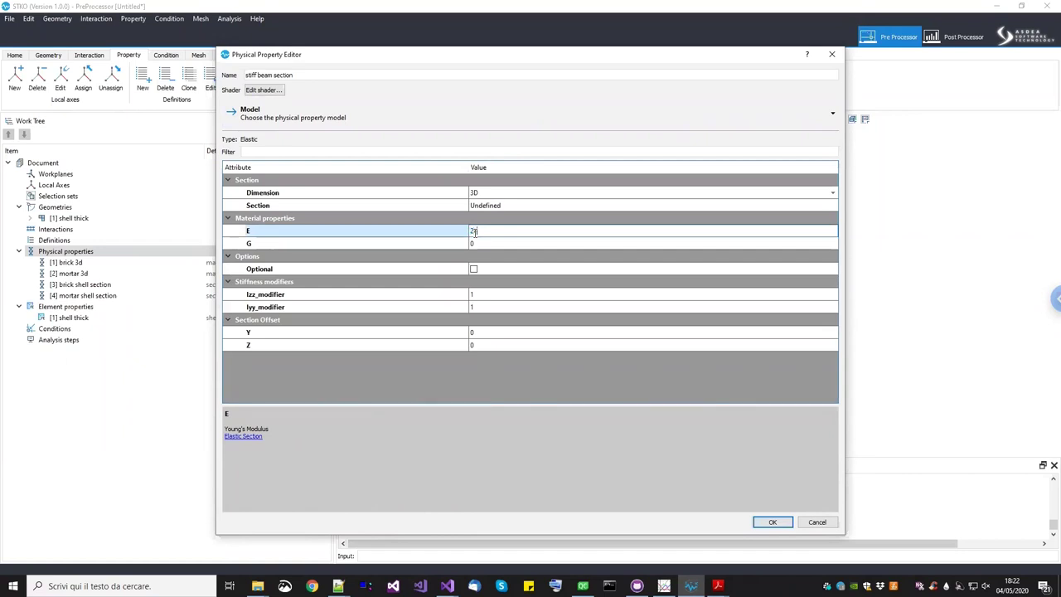
{"action": "type", "text": "2e9"}
{"action": "key", "text": "Return"}
{"action": "left_click", "coordinate": [477, 243]}
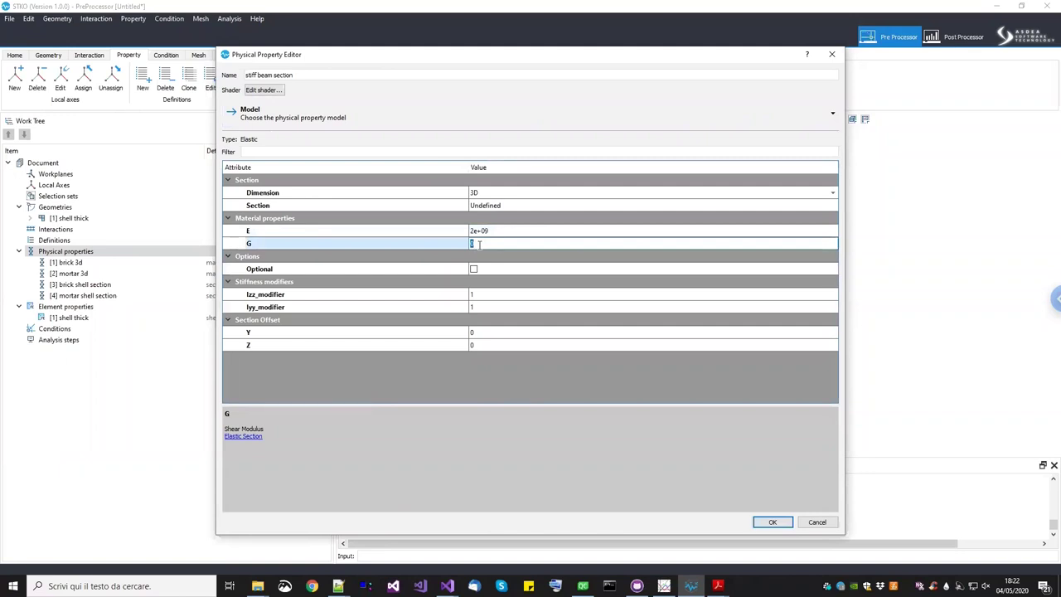
{"action": "type", "text": "8e+08"}
{"action": "key", "text": "Return"}
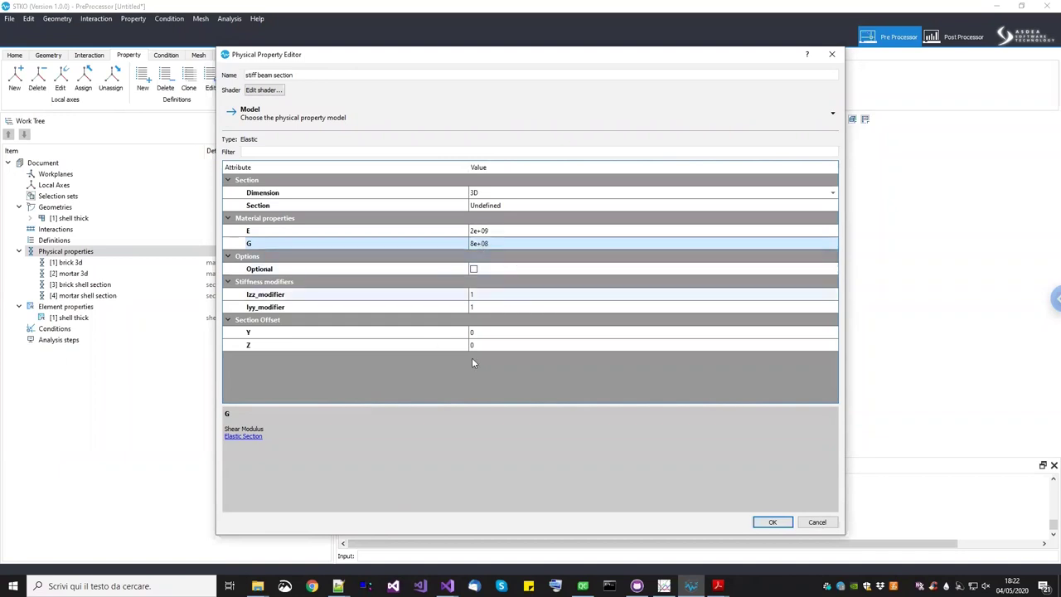
Define the stiff beam cross section as a user section_Box with h 110 mm and b 20 mm, and save the property
{"action": "left_click", "coordinate": [699, 208]}
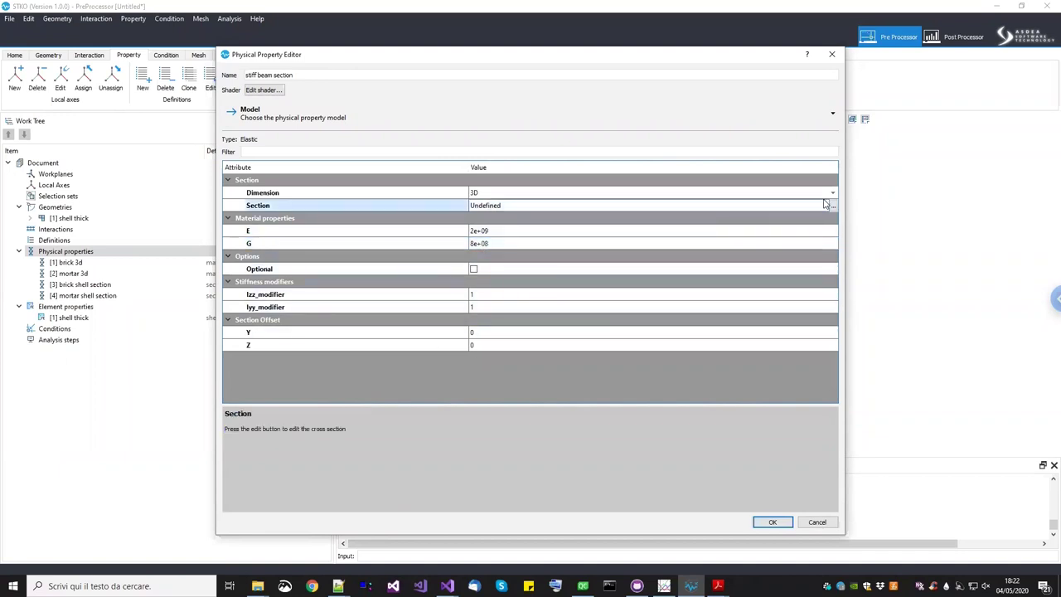
{"action": "left_click", "coordinate": [833, 205]}
{"action": "left_click_drag", "start_coordinate": [113, 18], "coordinate": [264, 100]}
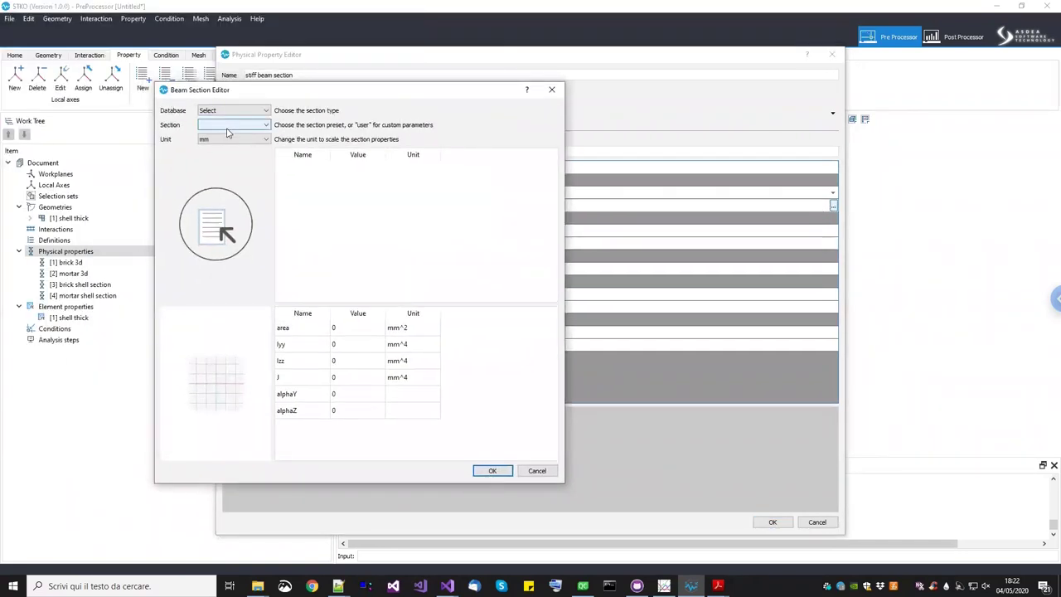
{"action": "left_click", "coordinate": [231, 113]}
{"action": "left_click", "coordinate": [233, 131]}
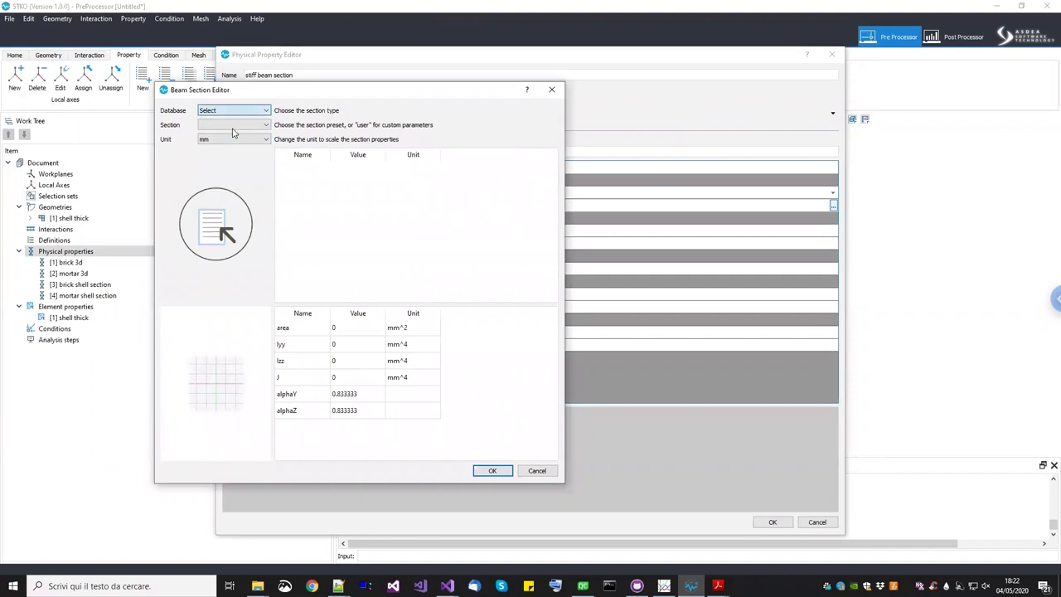
{"action": "double_click", "coordinate": [346, 170]}
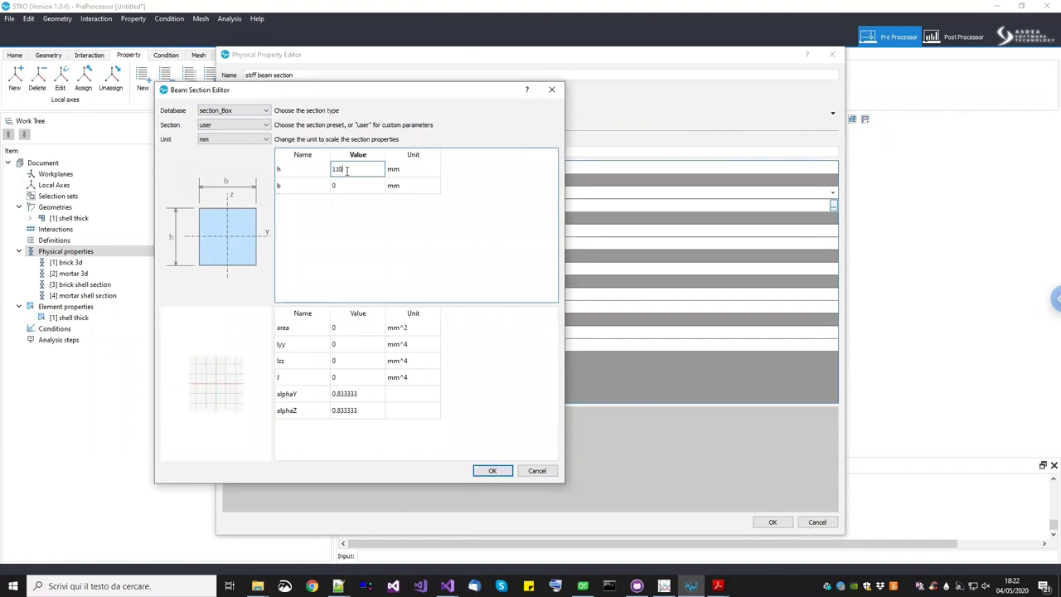
{"action": "double_click", "coordinate": [346, 185]}
{"action": "type", "text": "2"}
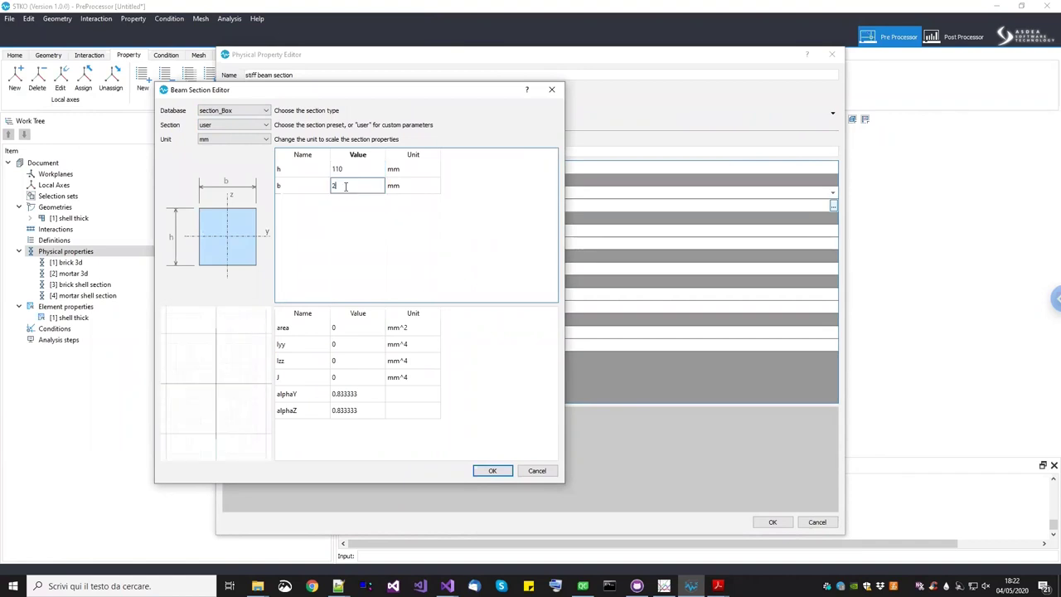
{"action": "left_click", "coordinate": [396, 413]}
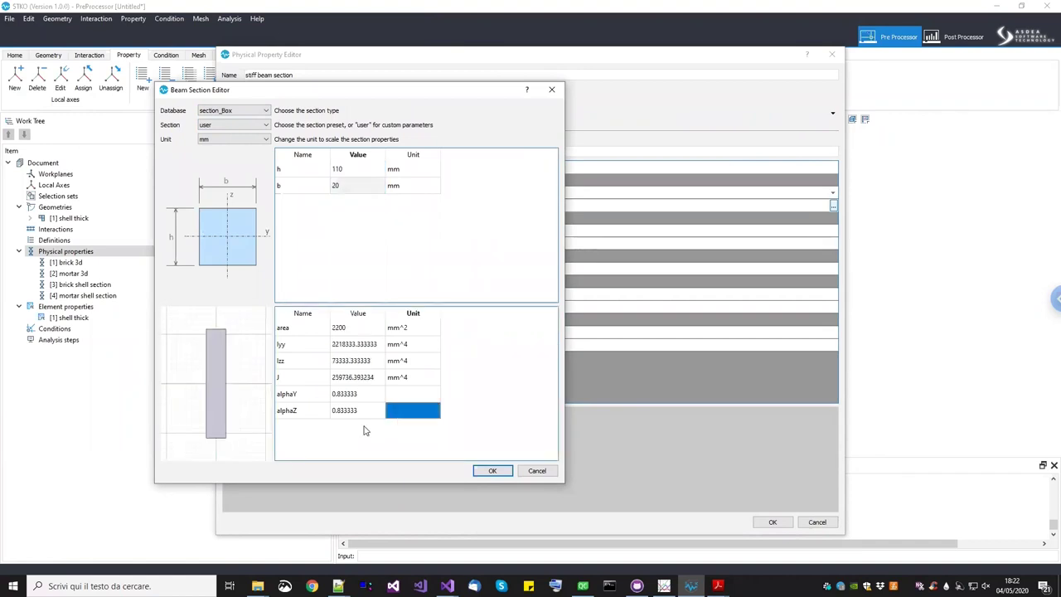
{"action": "left_click", "coordinate": [488, 470]}
{"action": "left_click", "coordinate": [768, 522]}
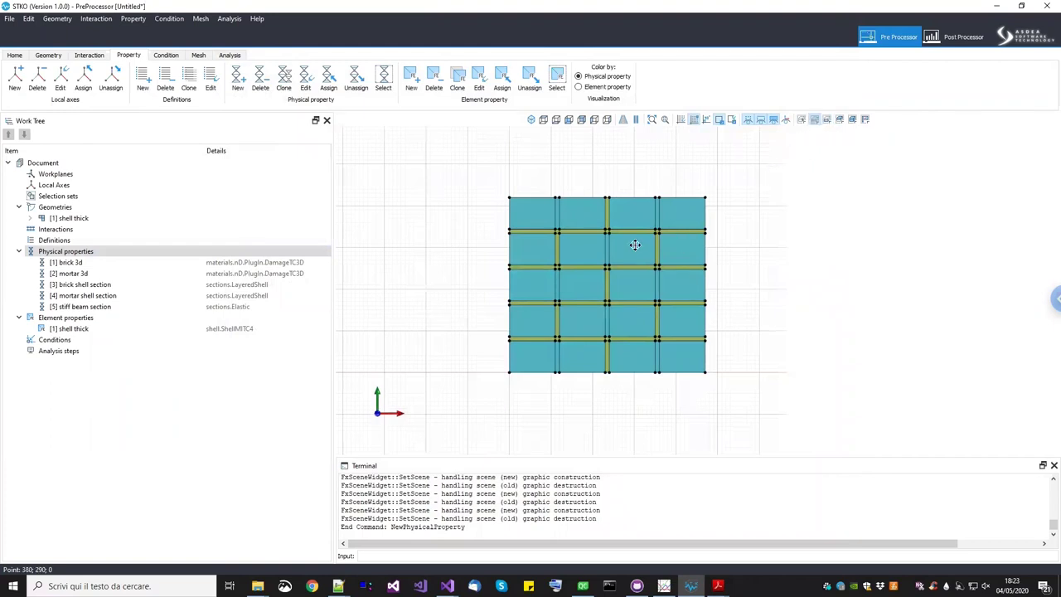
Select all edges along the wall's two outer vertical sides and assign the stiff beam section to them
{"action": "scroll", "coordinate": [480, 190], "scroll_direction": "up", "scroll_amount": 2}
{"action": "left_click_drag", "start_coordinate": [480, 161], "coordinate": [515, 413]}
{"action": "left_click_drag", "start_coordinate": [723, 155], "coordinate": [779, 421]}
{"action": "left_click_drag", "start_coordinate": [111, 307], "coordinate": [396, 279]}
{"action": "middle_click_drag", "start_coordinate": [395, 279], "coordinate": [353, 327]}
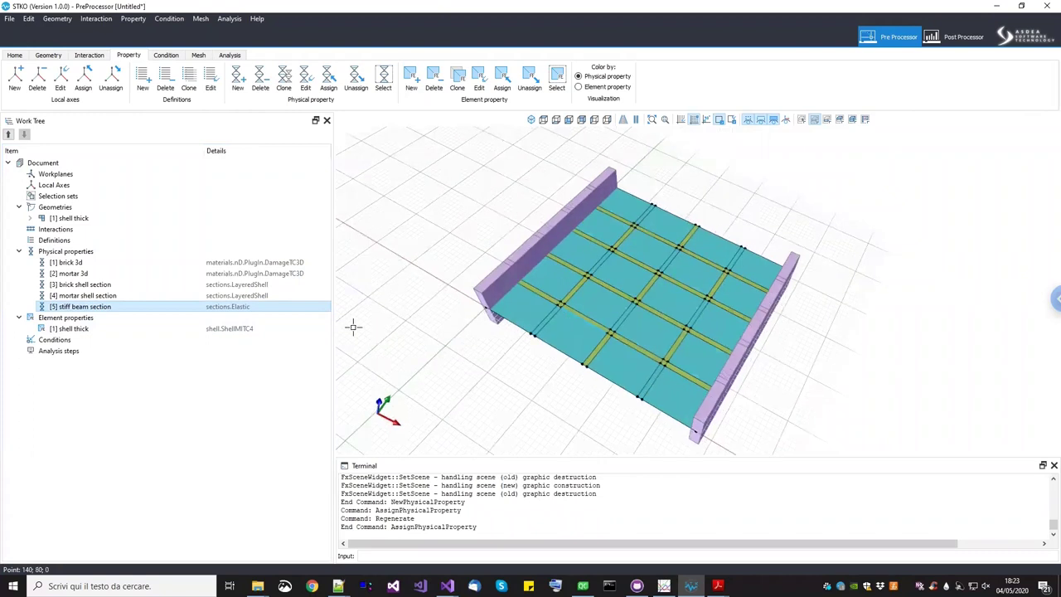
Create an element property named rigid beam using the elasticBeamColumn model, with dimension 3D and Linear transformation
{"action": "left_click", "coordinate": [75, 319]}
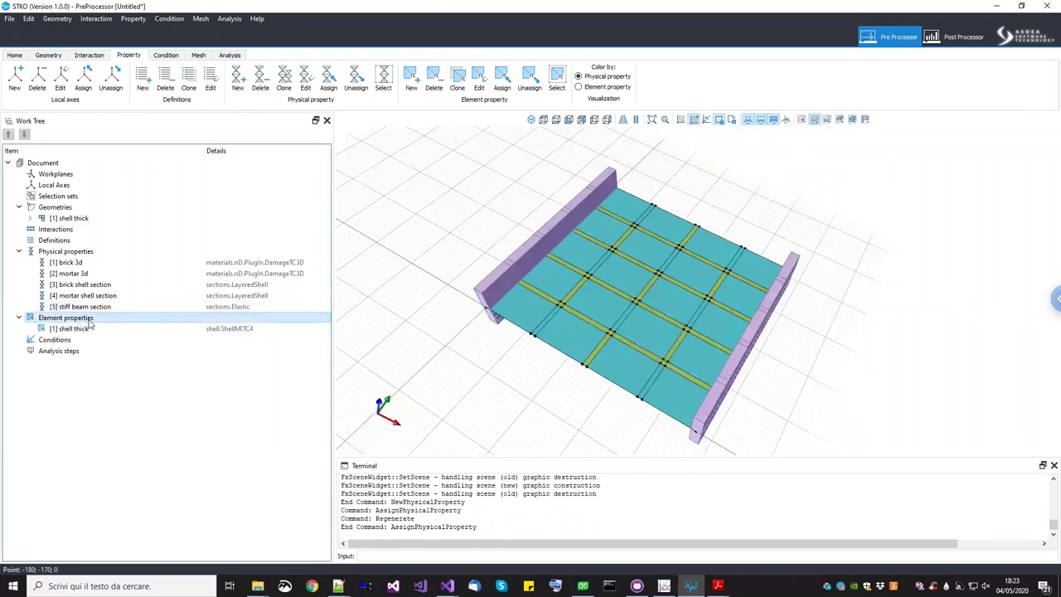
{"action": "right_click", "coordinate": [100, 323]}
{"action": "left_click", "coordinate": [113, 329]}
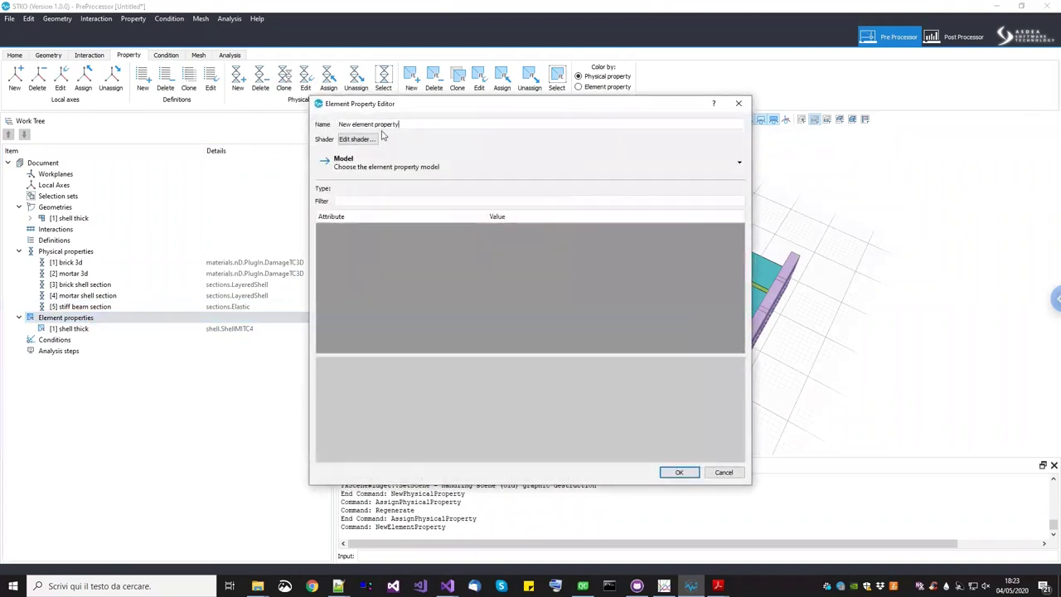
{"action": "type", "text": "rigid beam"}
{"action": "left_click", "coordinate": [361, 170]}
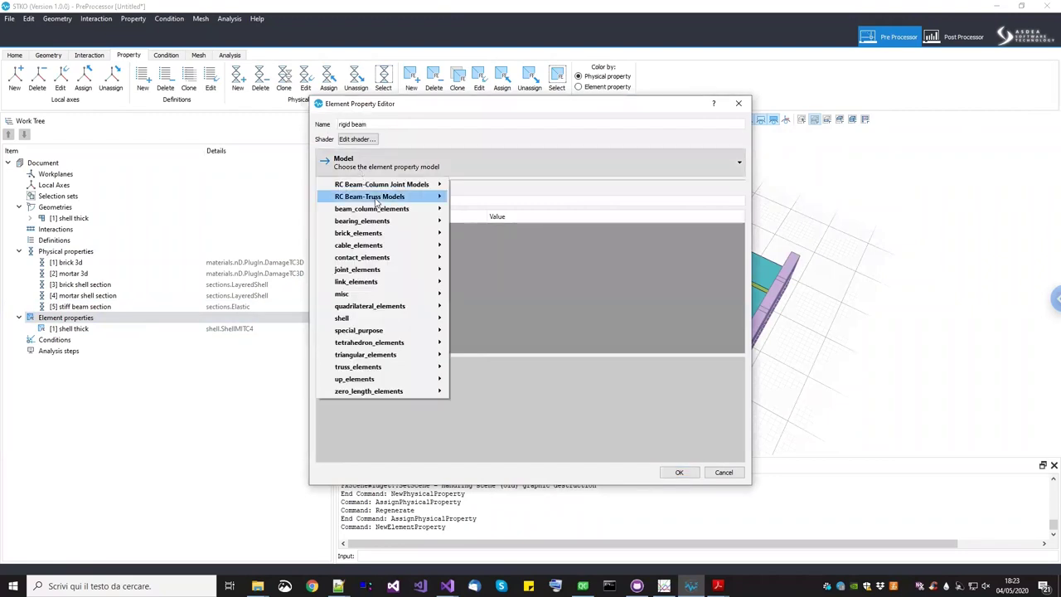
{"action": "mouse_move", "coordinate": [376, 210]}
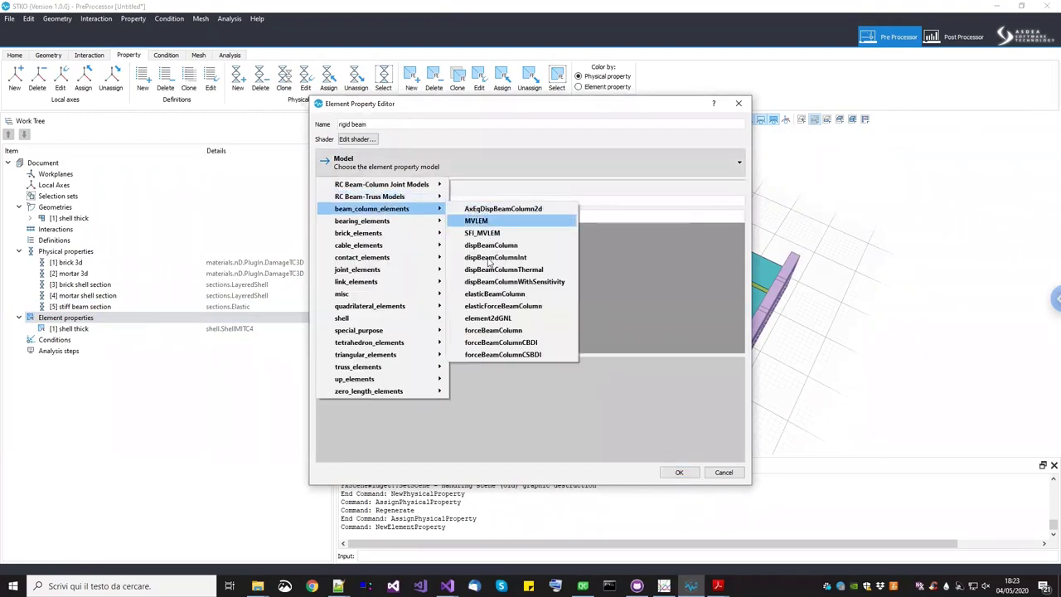
{"action": "left_click", "coordinate": [495, 294]}
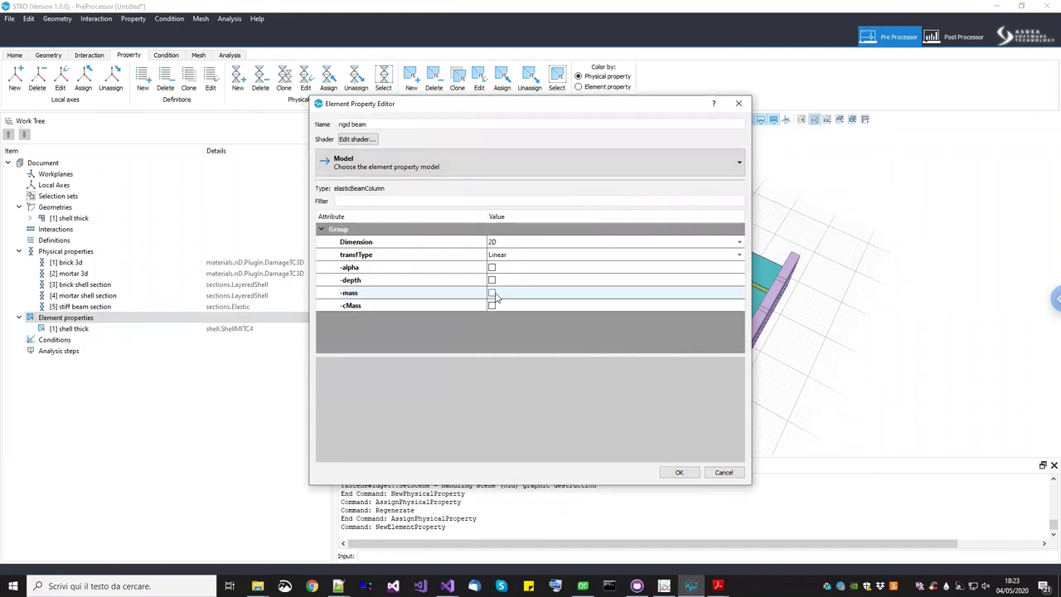
{"action": "left_click", "coordinate": [530, 244]}
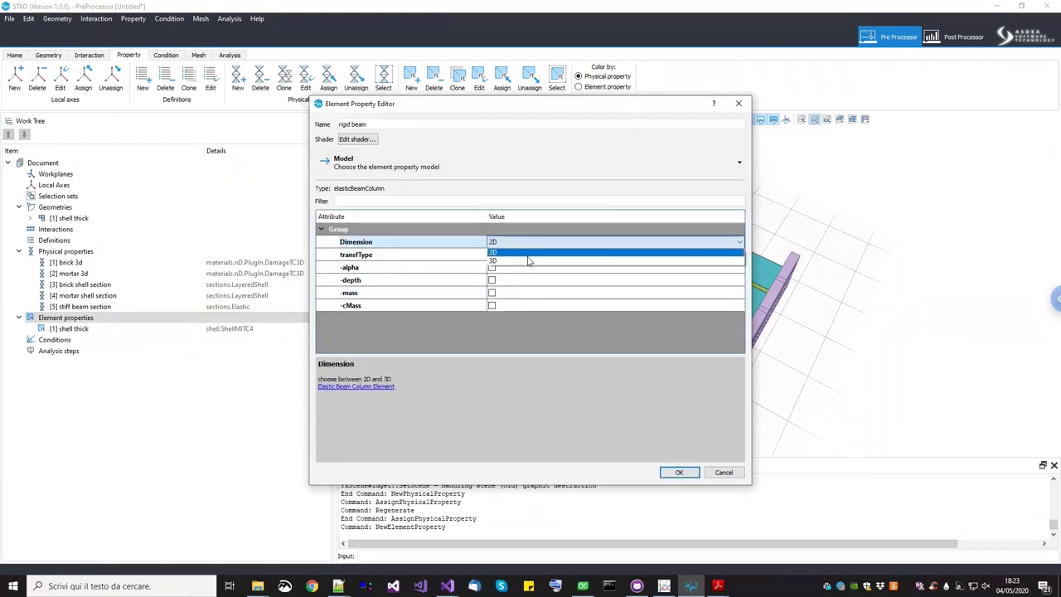
{"action": "left_click", "coordinate": [526, 253]}
{"action": "left_click", "coordinate": [505, 257]}
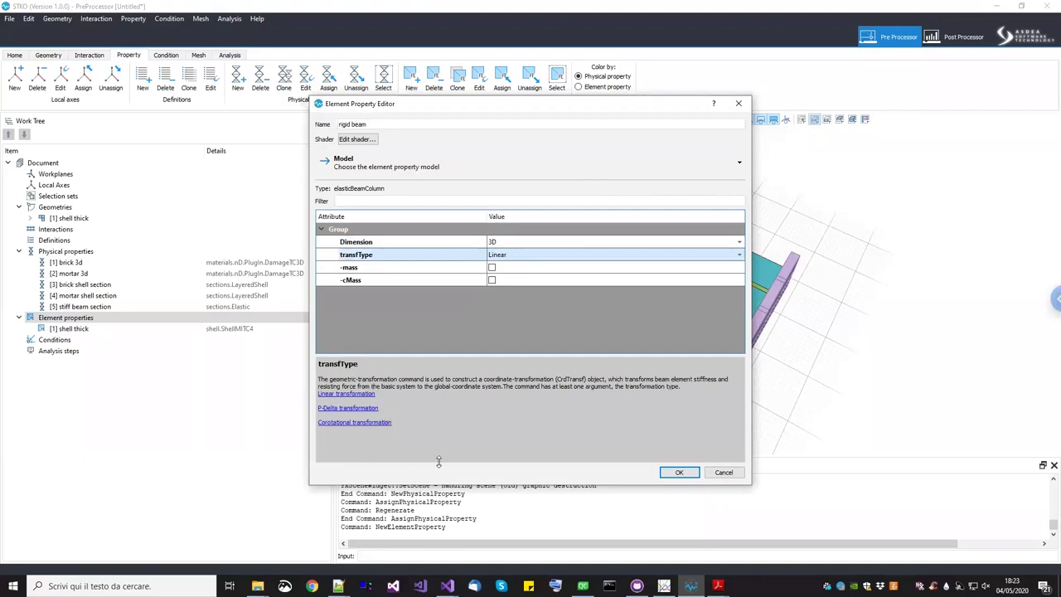
{"action": "left_click", "coordinate": [680, 472]}
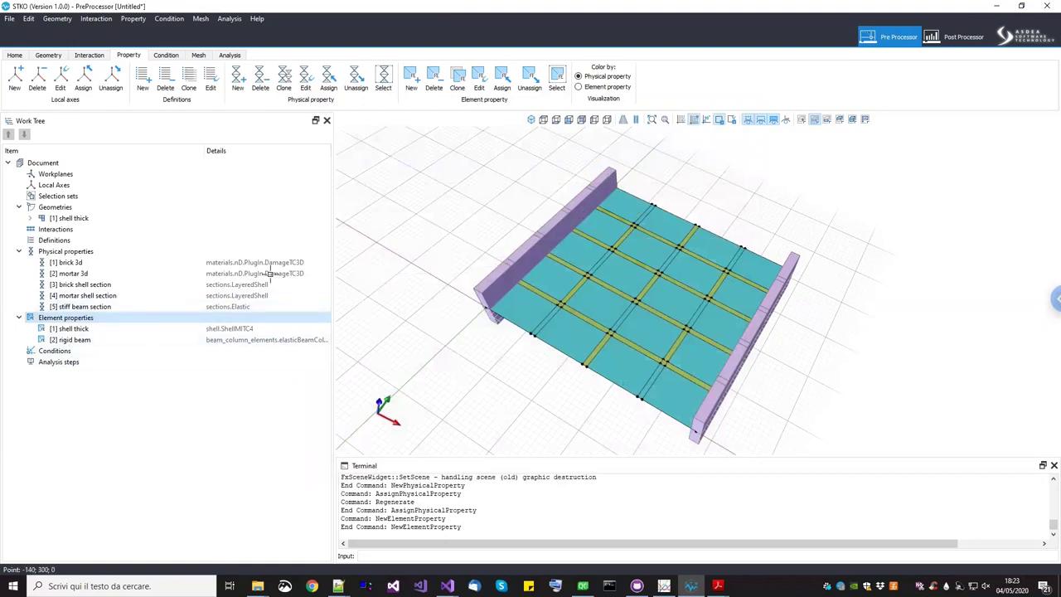
Select the edges that carry the stiff beam section and assign the rigid beam element property to them
{"action": "left_click", "coordinate": [102, 308]}
{"action": "right_click", "coordinate": [102, 309]}
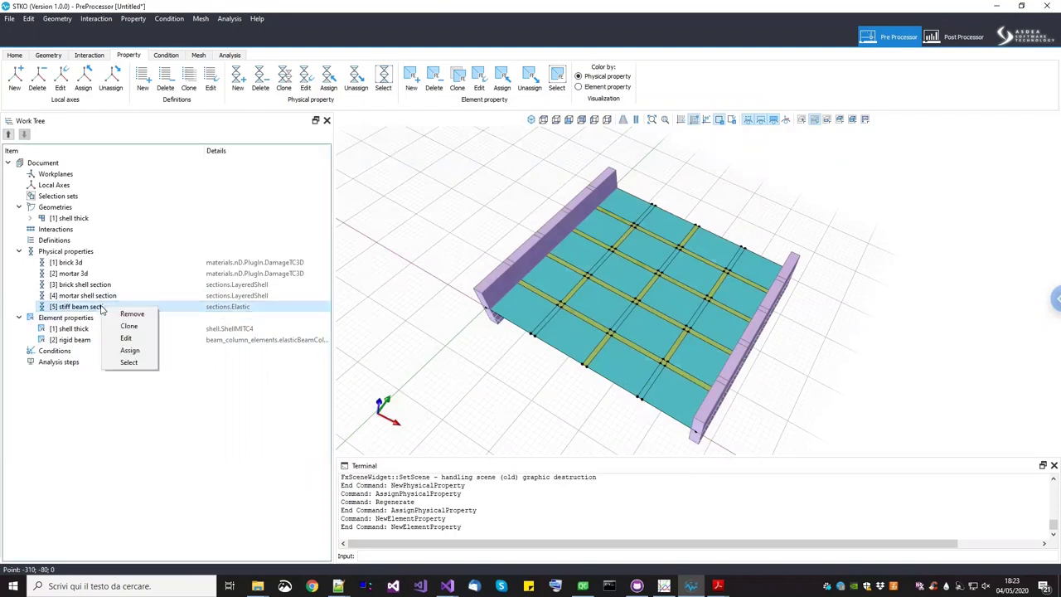
{"action": "left_click", "coordinate": [130, 363]}
{"action": "left_click_drag", "start_coordinate": [83, 341], "coordinate": [417, 360]}
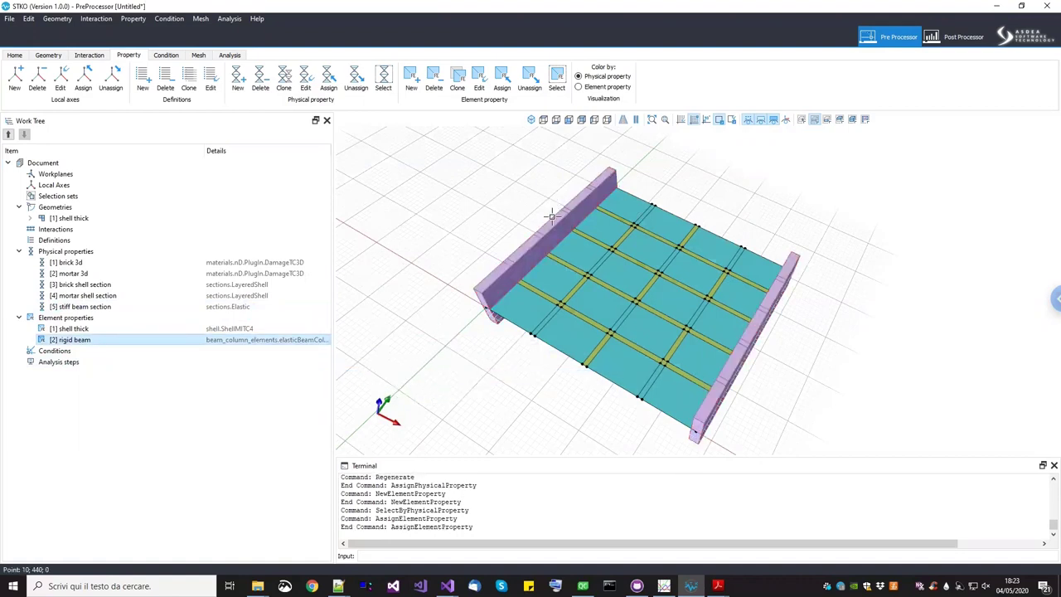
{"action": "scroll", "coordinate": [552, 217], "scroll_direction": "down", "scroll_amount": 3}
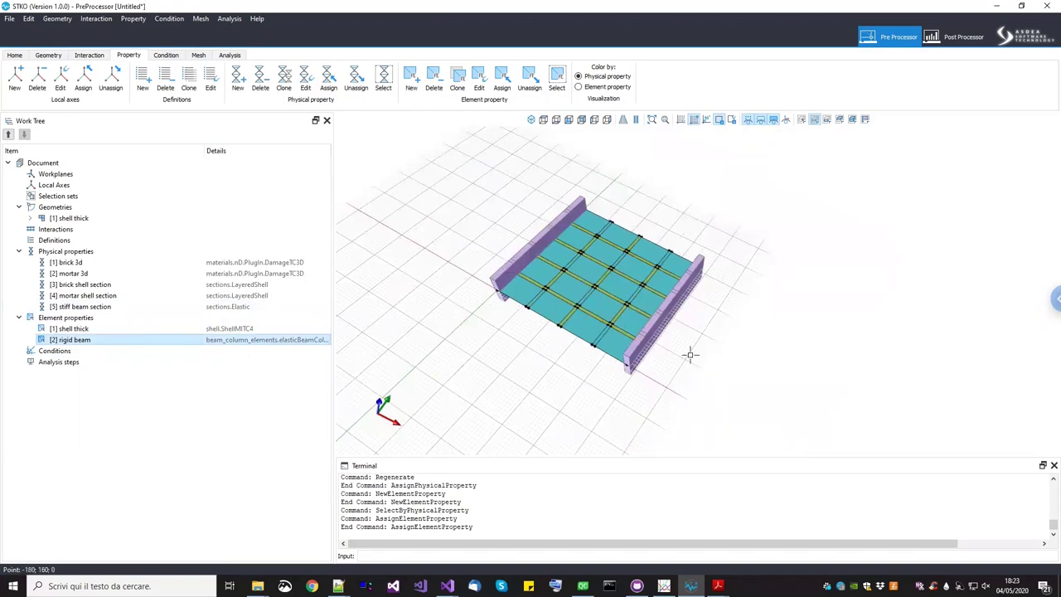
{"action": "middle_click_drag", "start_coordinate": [550, 341], "coordinate": [546, 336]}
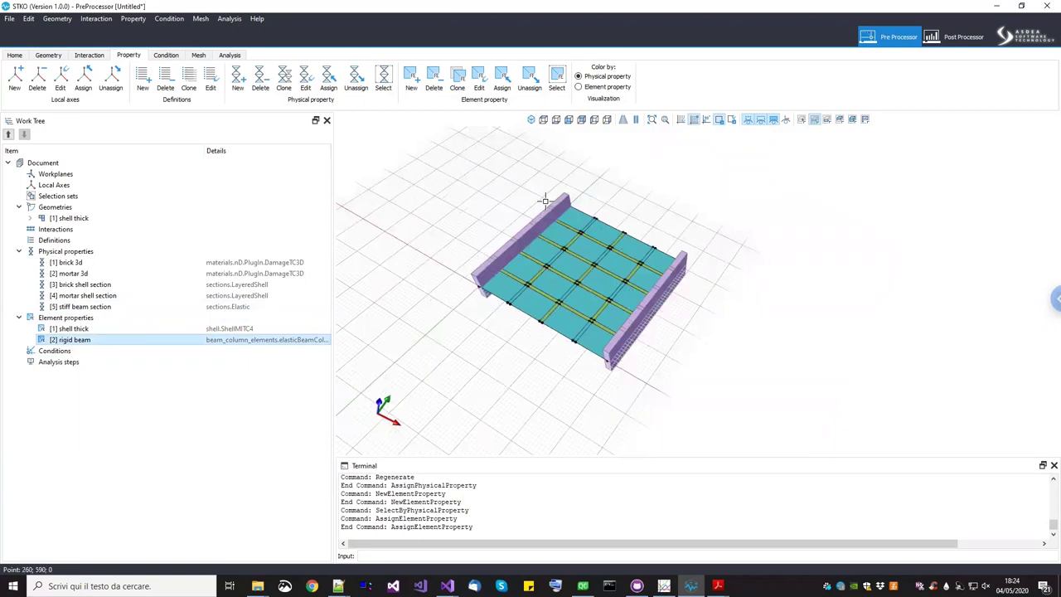
{"action": "middle_click_drag", "start_coordinate": [563, 388], "coordinate": [527, 268]}
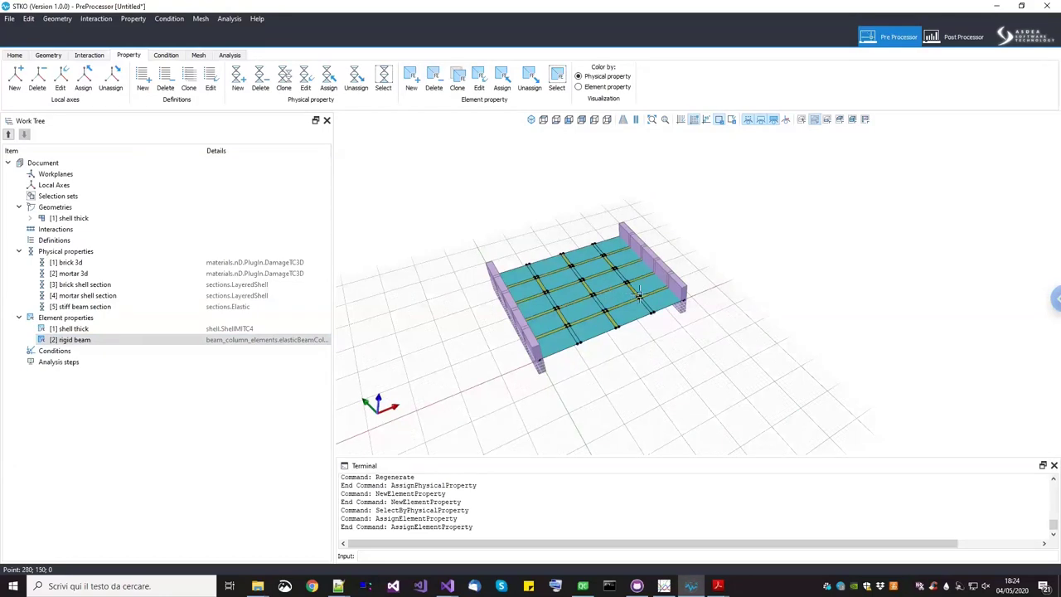
{"action": "middle_click_drag", "start_coordinate": [654, 282], "coordinate": [651, 183]}
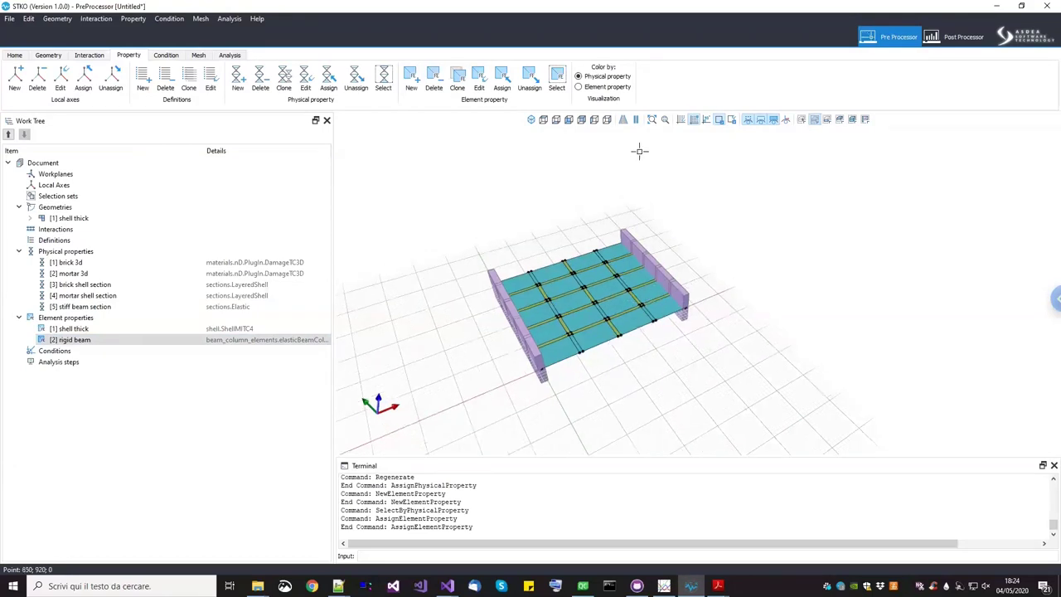
Create a new condition named fix using the single-point fix constraint model
{"action": "left_click", "coordinate": [561, 120]}
{"action": "left_click", "coordinate": [543, 120]}
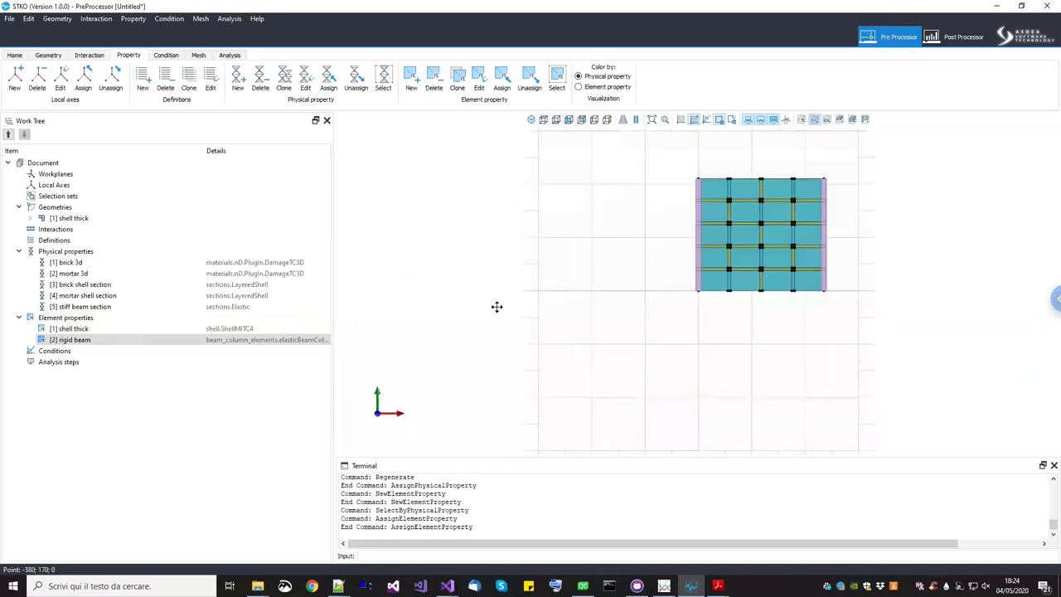
{"action": "left_click", "coordinate": [166, 55]}
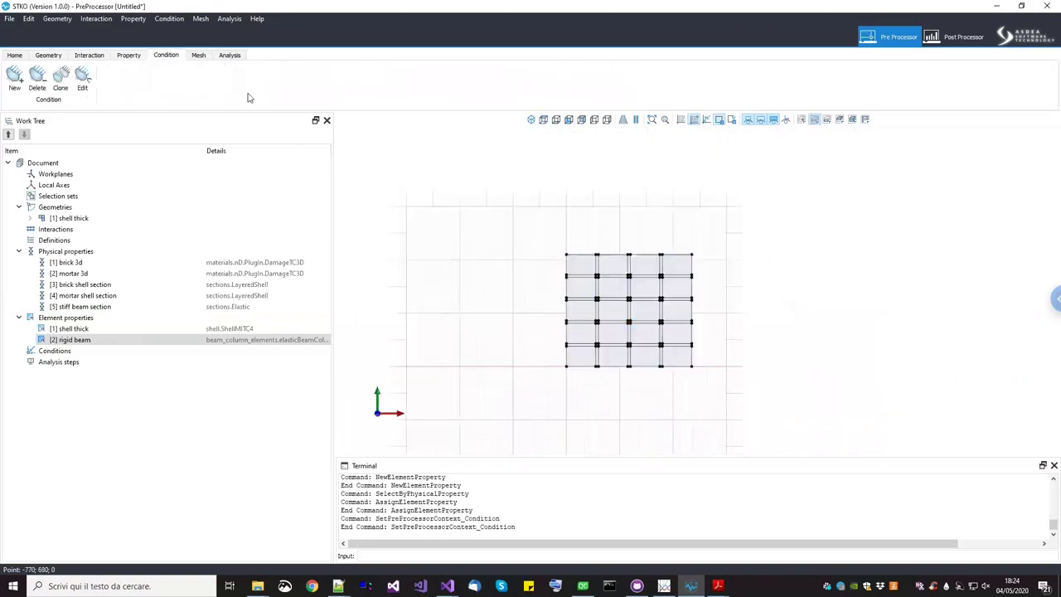
{"action": "scroll", "coordinate": [535, 246], "scroll_direction": "up", "scroll_amount": 2}
{"action": "middle_click_drag", "start_coordinate": [683, 284], "coordinate": [644, 240]}
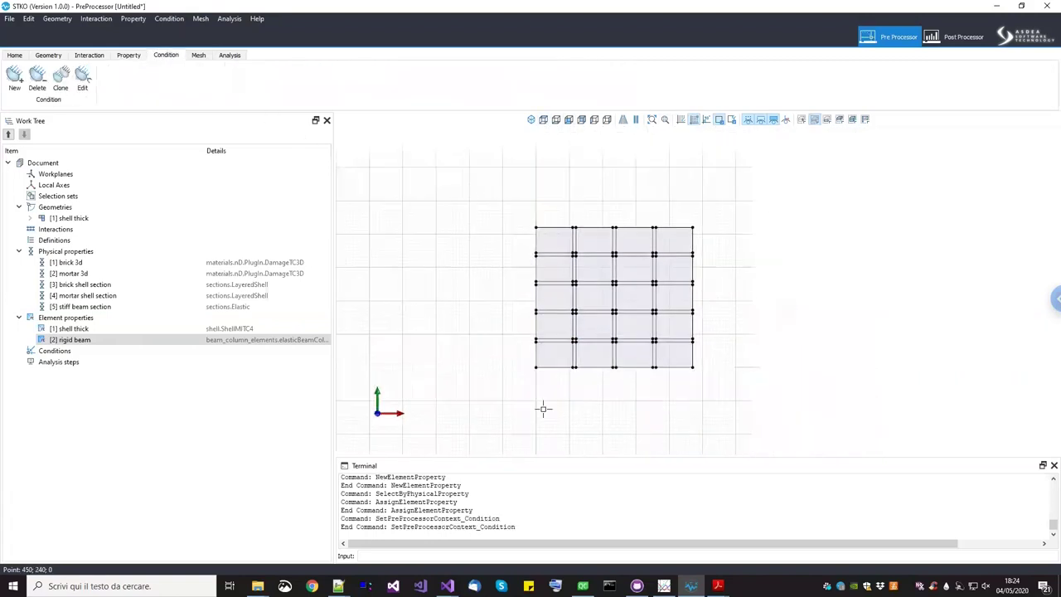
{"action": "right_click", "coordinate": [90, 353]}
{"action": "left_click", "coordinate": [109, 361]}
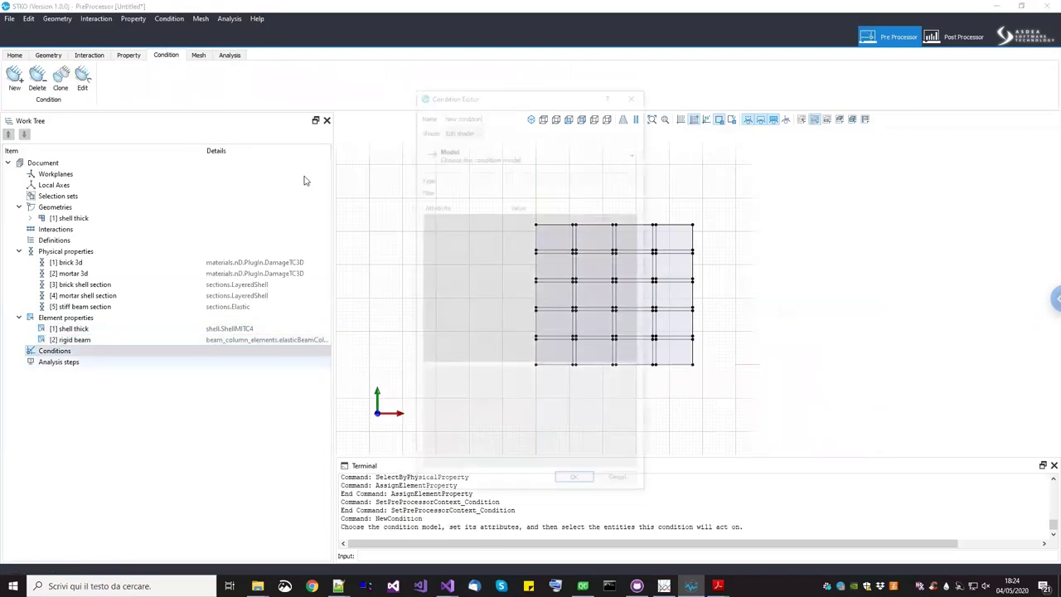
{"action": "left_click", "coordinate": [483, 114]}
{"action": "triple_click", "coordinate": [482, 113]}
{"action": "left_click_drag", "start_coordinate": [438, 93], "coordinate": [297, 92]}
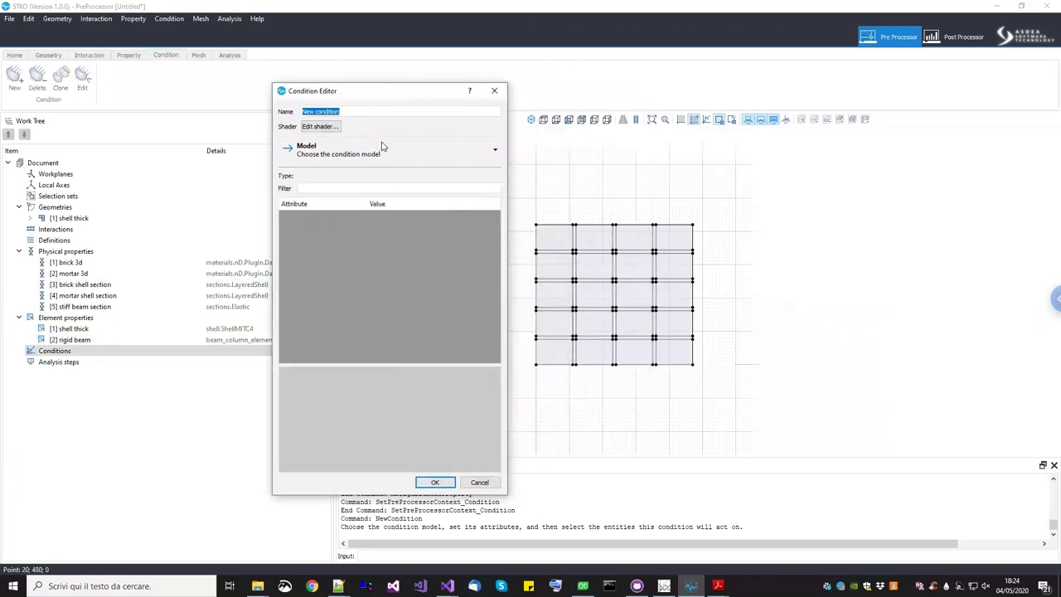
{"action": "type", "text": "fix"}
{"action": "left_click", "coordinate": [382, 149]}
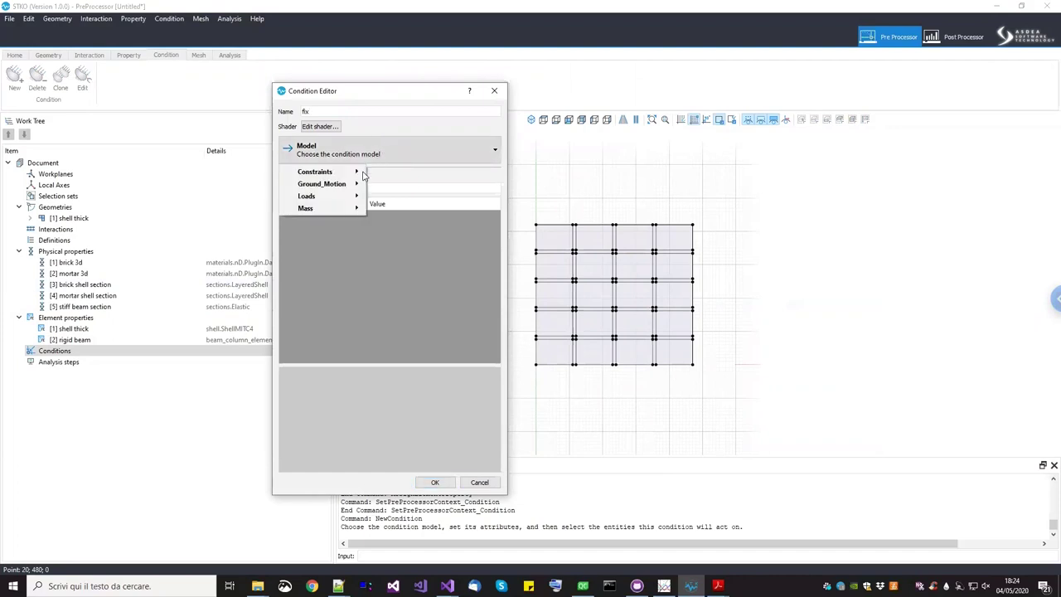
{"action": "mouse_move", "coordinate": [358, 172]}
{"action": "mouse_move", "coordinate": [389, 185]}
{"action": "left_click", "coordinate": [430, 184]}
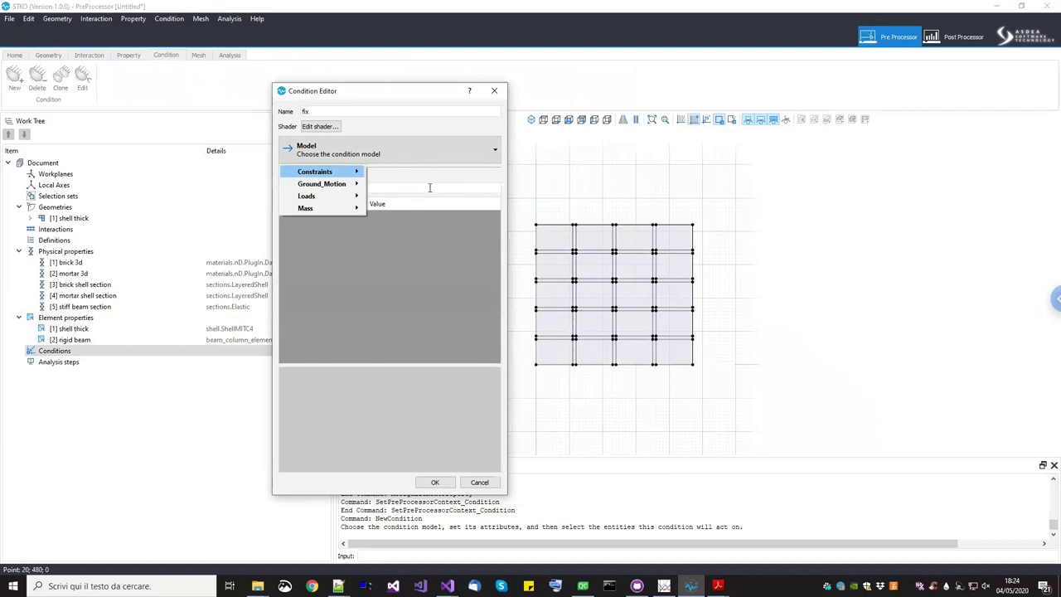
Configure the fix condition as 3D with model type U-R (Displacement+Rotation), and constrain Ux, Uy, Uz, Rx and Rz
{"action": "left_click", "coordinate": [410, 231]}
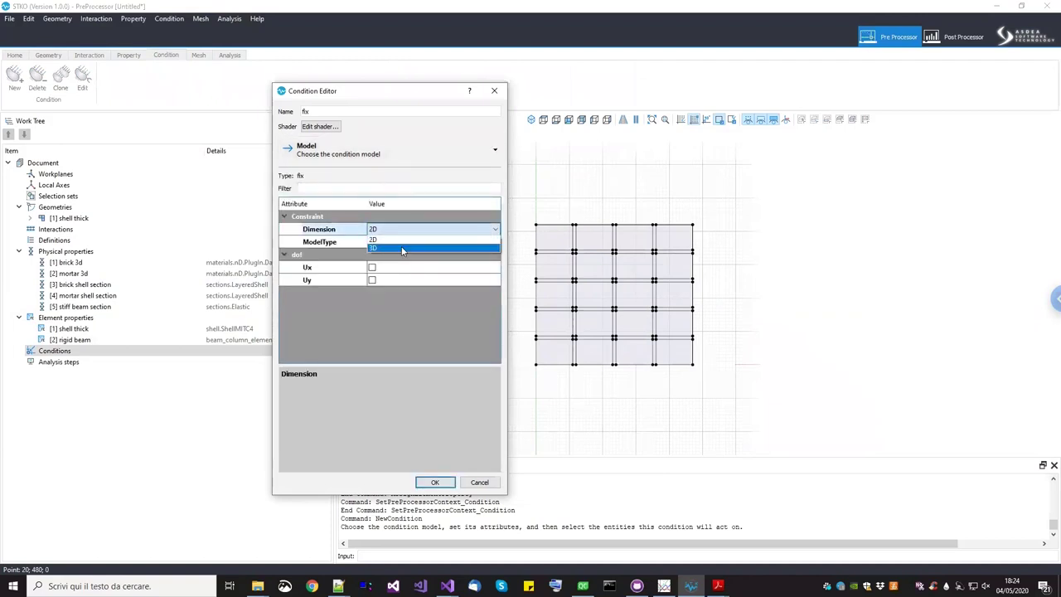
{"action": "left_click", "coordinate": [402, 245]}
{"action": "left_click", "coordinate": [404, 243]}
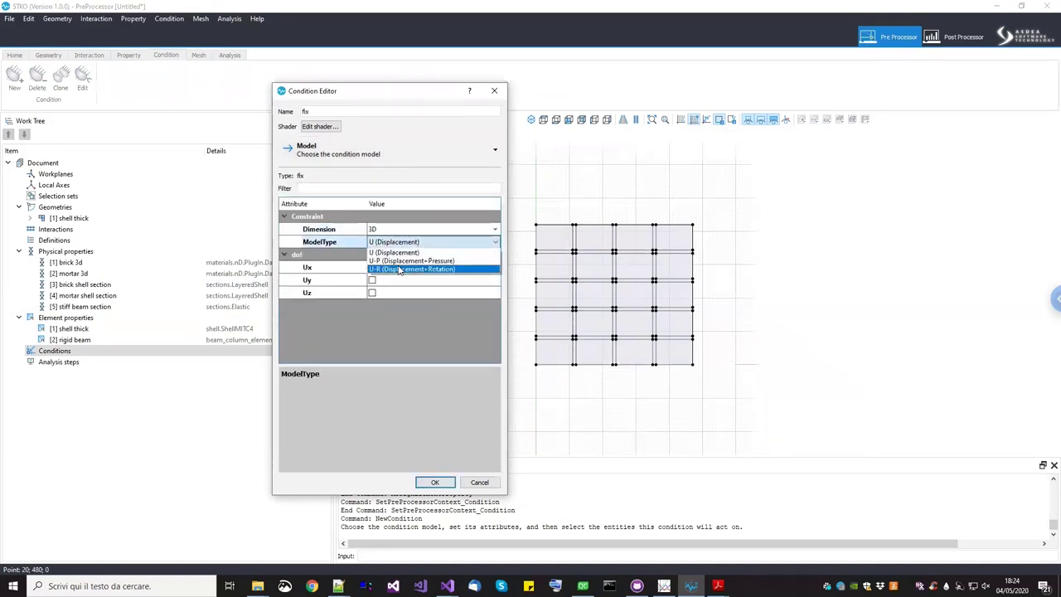
{"action": "left_click", "coordinate": [400, 270]}
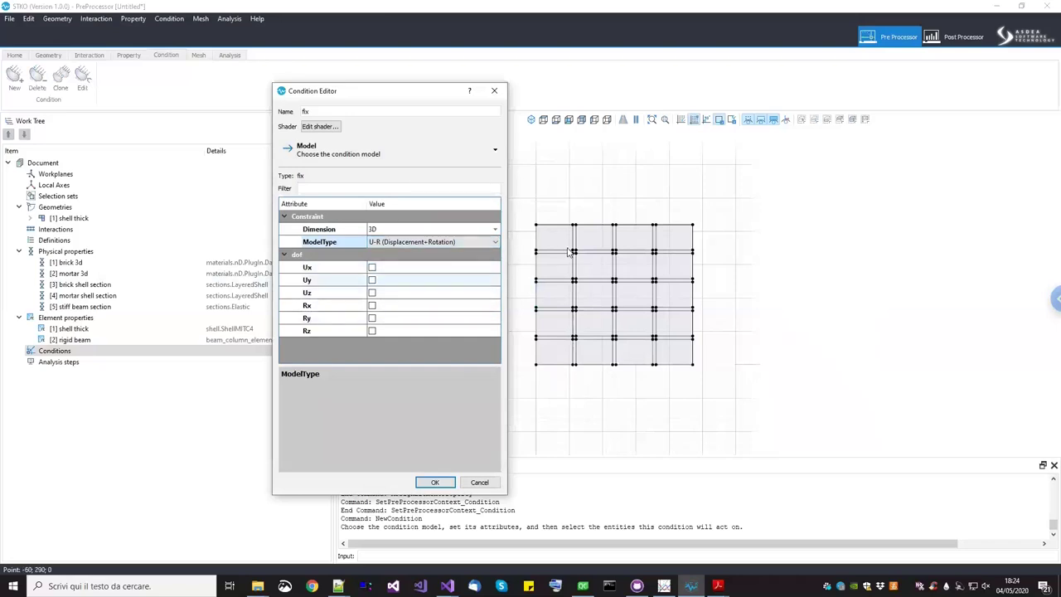
{"action": "left_click", "coordinate": [394, 268]}
{"action": "left_click", "coordinate": [393, 280]}
{"action": "left_click", "coordinate": [392, 292]}
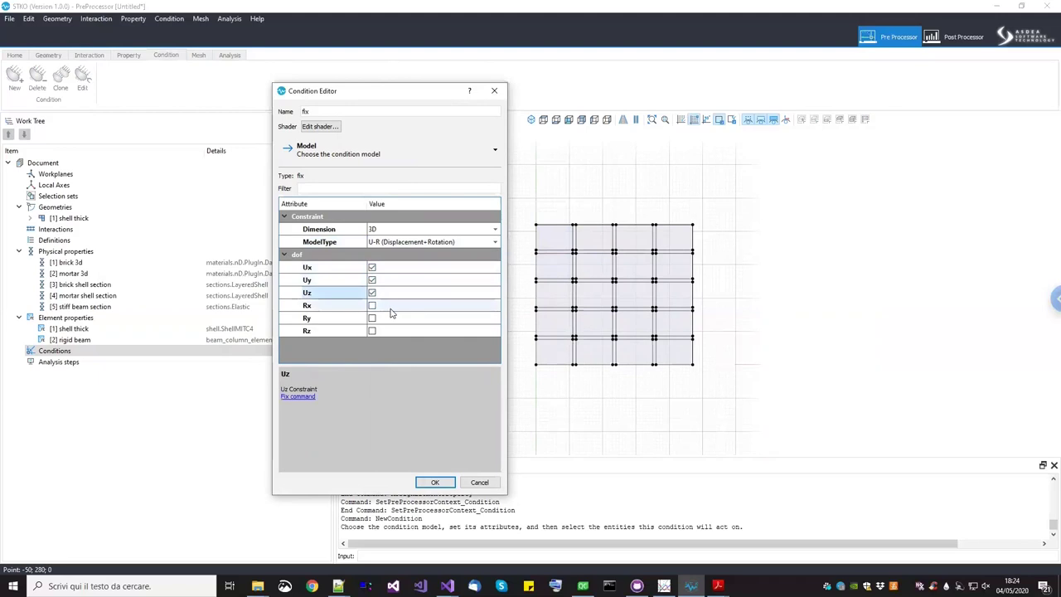
{"action": "left_click", "coordinate": [391, 306]}
{"action": "left_click", "coordinate": [390, 331]}
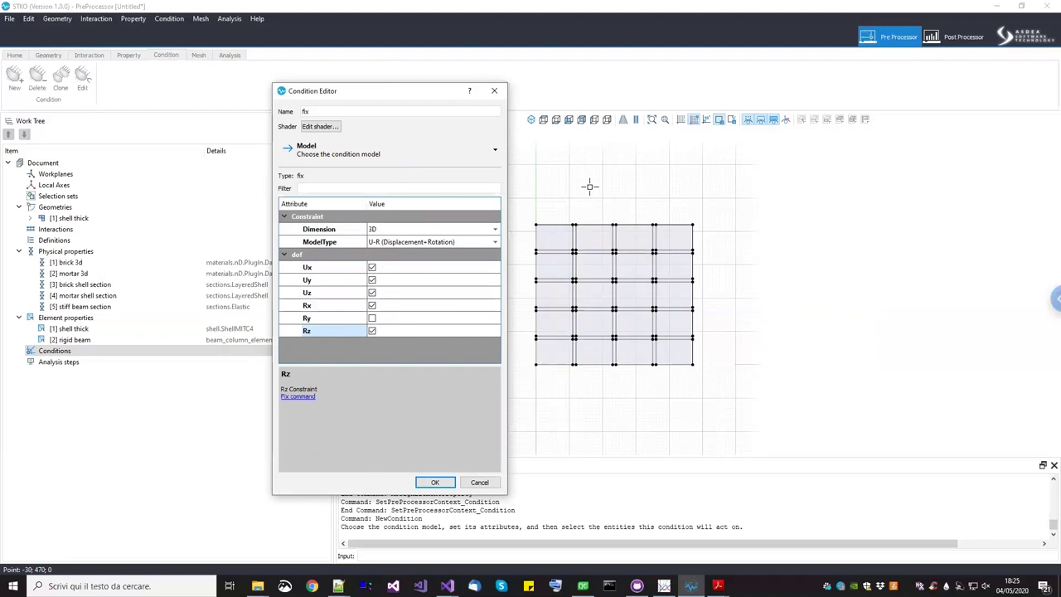
Apply the fix condition to all edges and vertices along the wall's two outer vertical sides and save it
{"action": "left_click_drag", "start_coordinate": [526, 213], "coordinate": [541, 396]}
{"action": "left_click_drag", "start_coordinate": [686, 207], "coordinate": [725, 411]}
{"action": "left_click", "coordinate": [446, 483]}
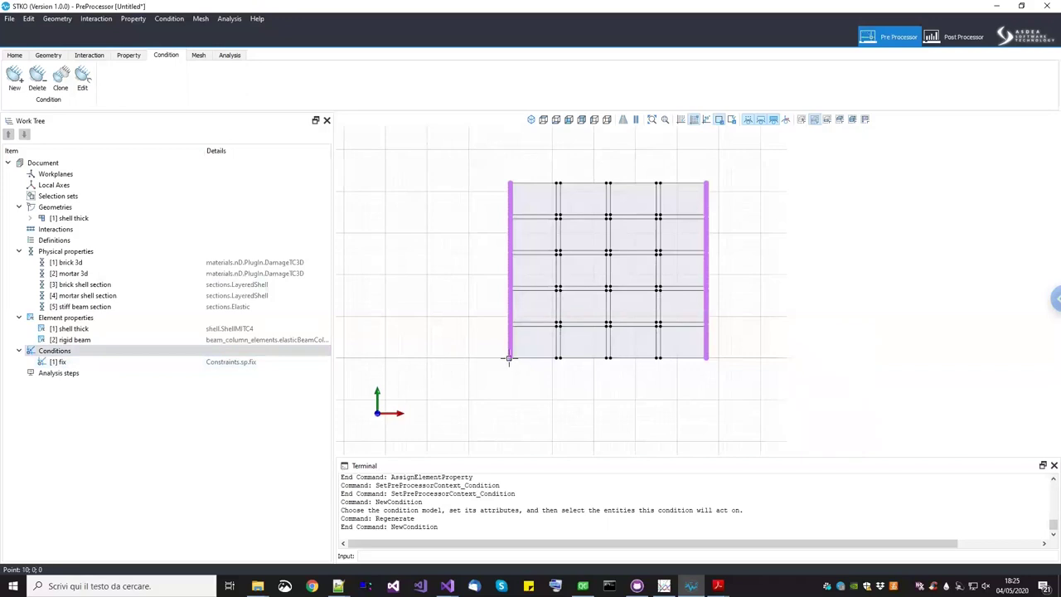
{"action": "scroll", "coordinate": [507, 354], "scroll_direction": "up", "scroll_amount": 2}
{"action": "scroll", "coordinate": [613, 407], "scroll_direction": "down", "scroll_amount": 2}
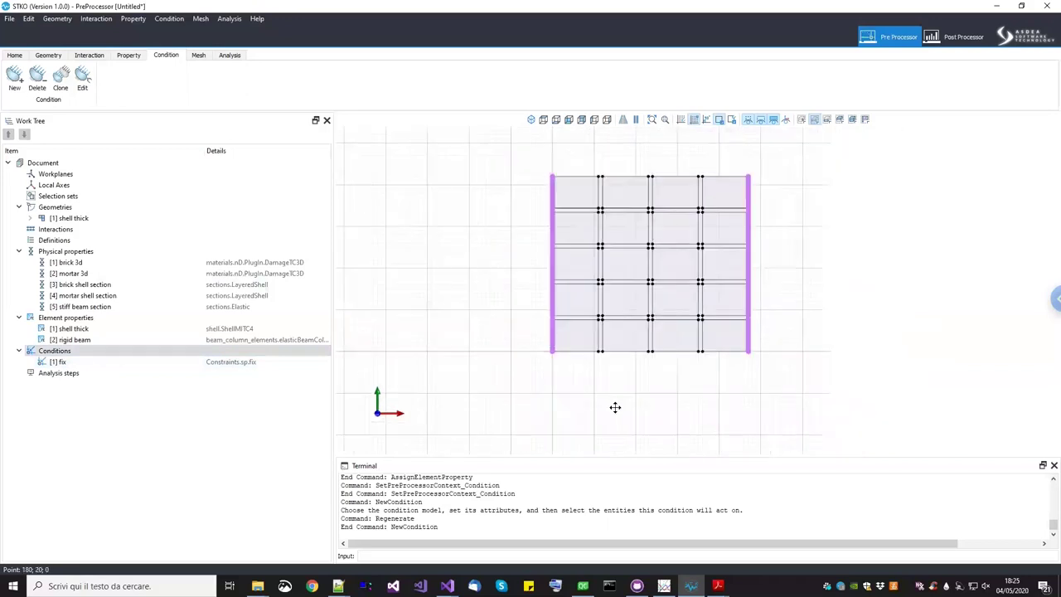
{"action": "scroll", "coordinate": [544, 429], "scroll_direction": "up", "scroll_amount": 1}
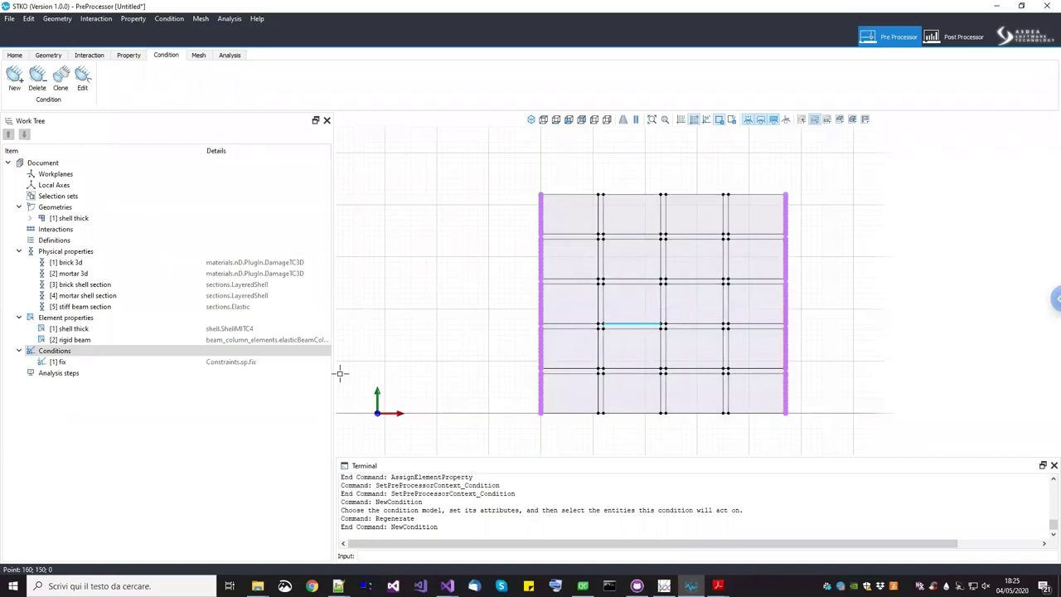
Create a new condition named Ry = 0.001 radians using the sp(prescribedNodalValue) load model
{"action": "right_click", "coordinate": [92, 355]}
{"action": "left_click", "coordinate": [110, 362]}
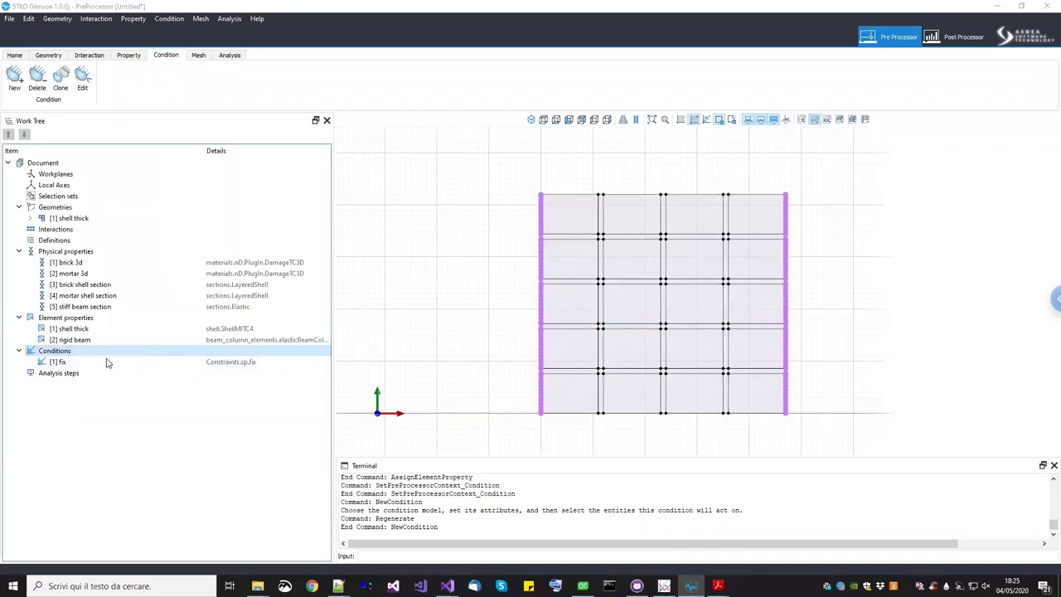
{"action": "left_click_drag", "start_coordinate": [489, 112], "coordinate": [384, 114]}
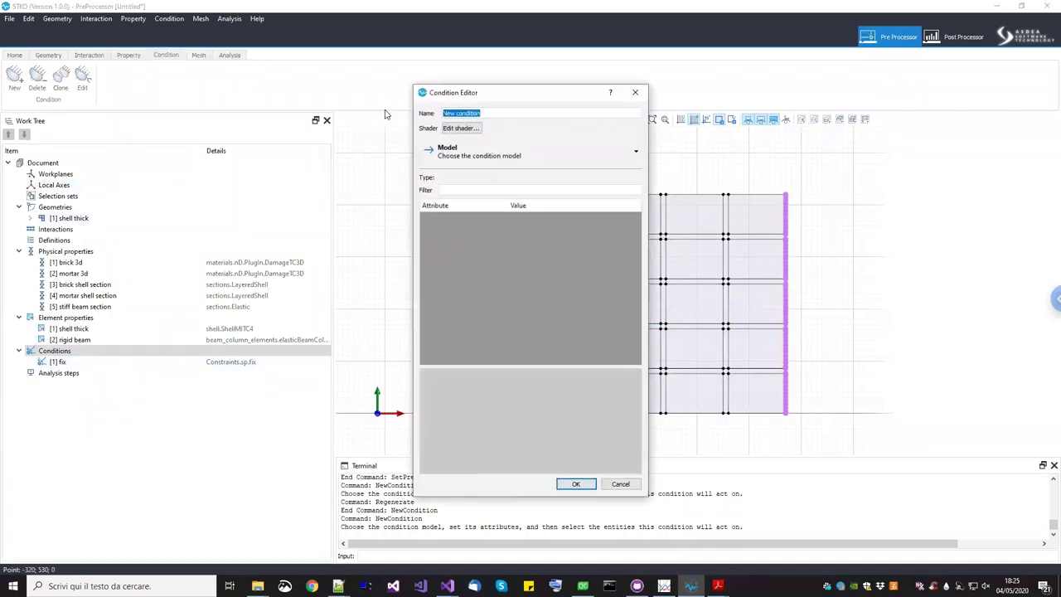
{"action": "type", "text": "Ry = 0.001 radians"}
{"action": "left_click", "coordinate": [512, 159]}
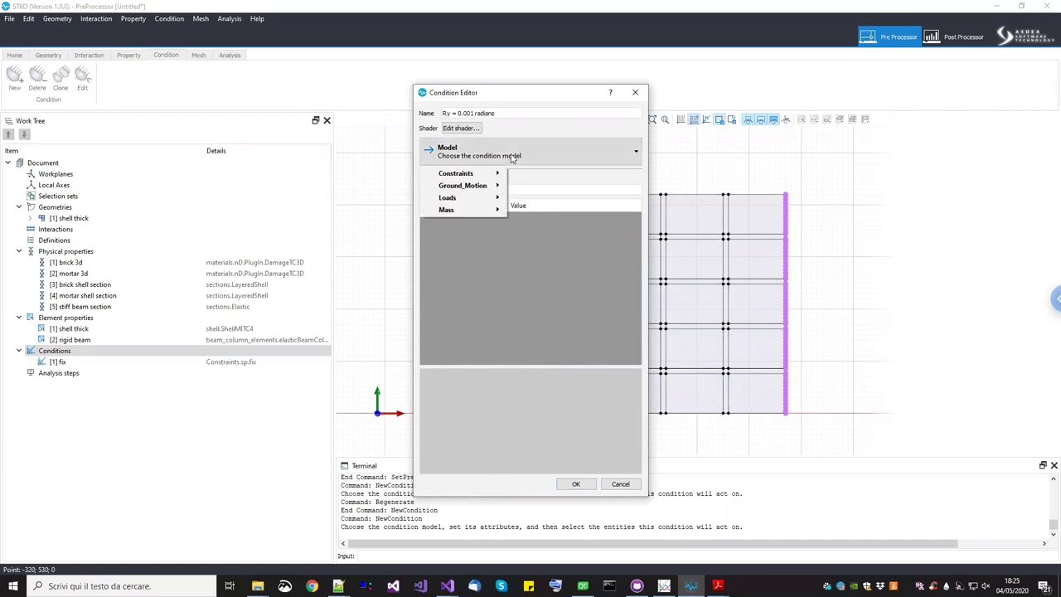
{"action": "mouse_move", "coordinate": [480, 203]}
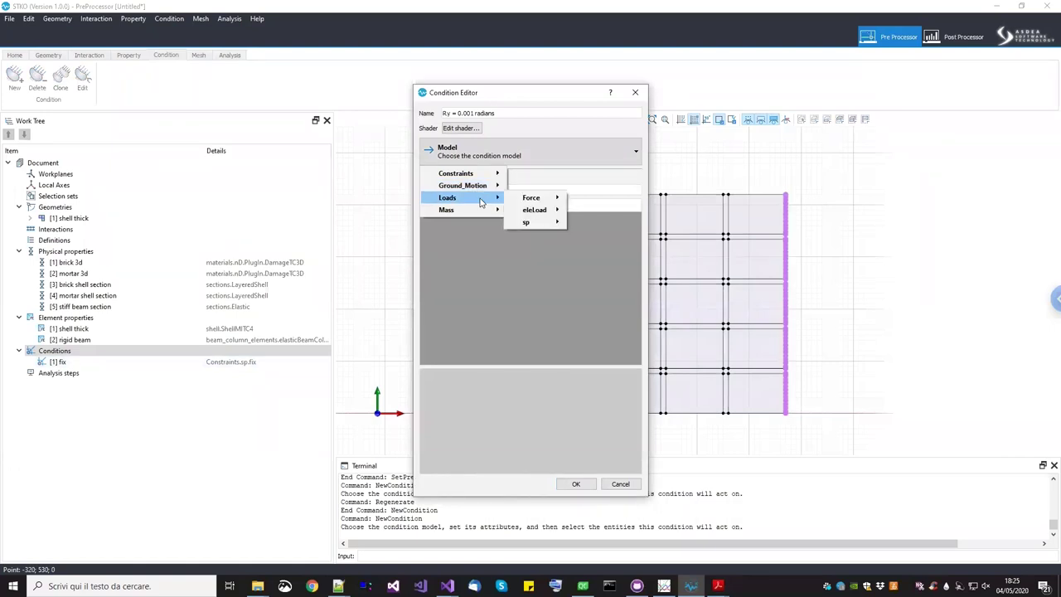
{"action": "mouse_move", "coordinate": [530, 223]}
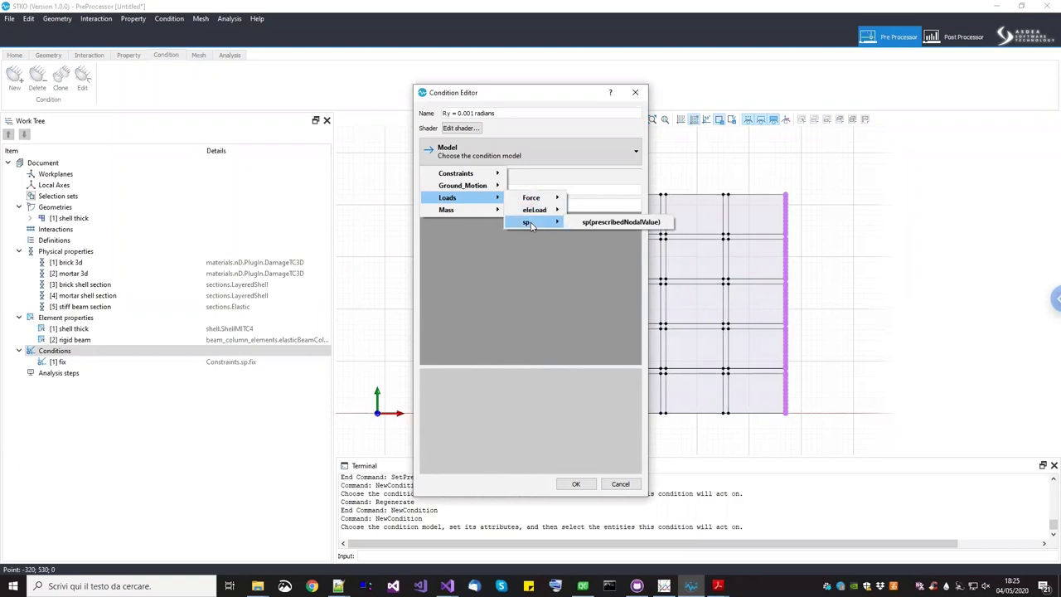
{"action": "left_click", "coordinate": [598, 222]}
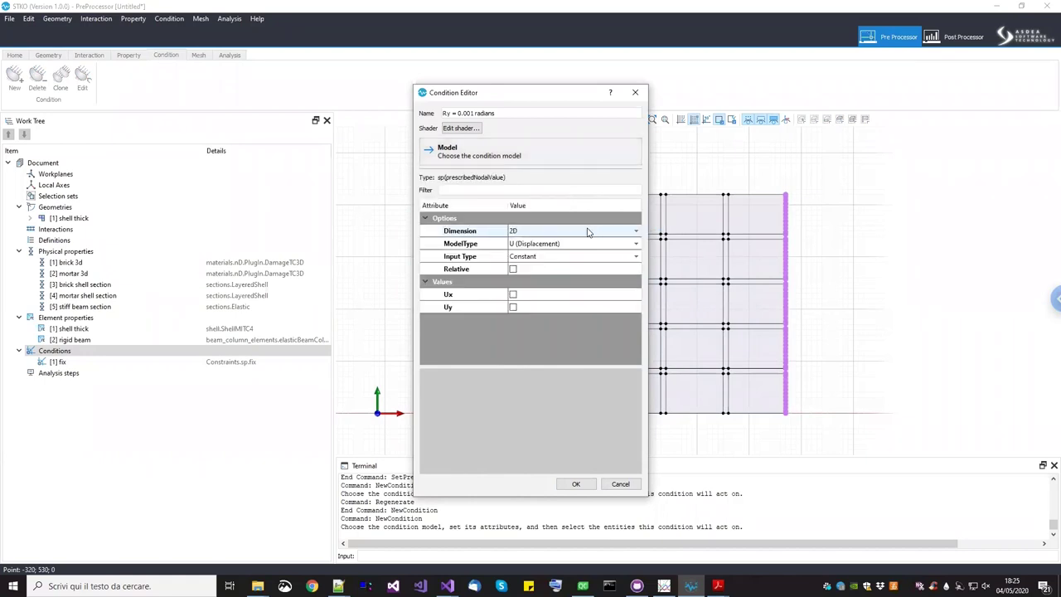
Configure the prescribed-value condition as 3D, U-R (Displacement+Rotation), and enable Ry with a value of 0.001
{"action": "left_click", "coordinate": [556, 231]}
{"action": "left_click", "coordinate": [552, 232]}
{"action": "left_click", "coordinate": [545, 250]}
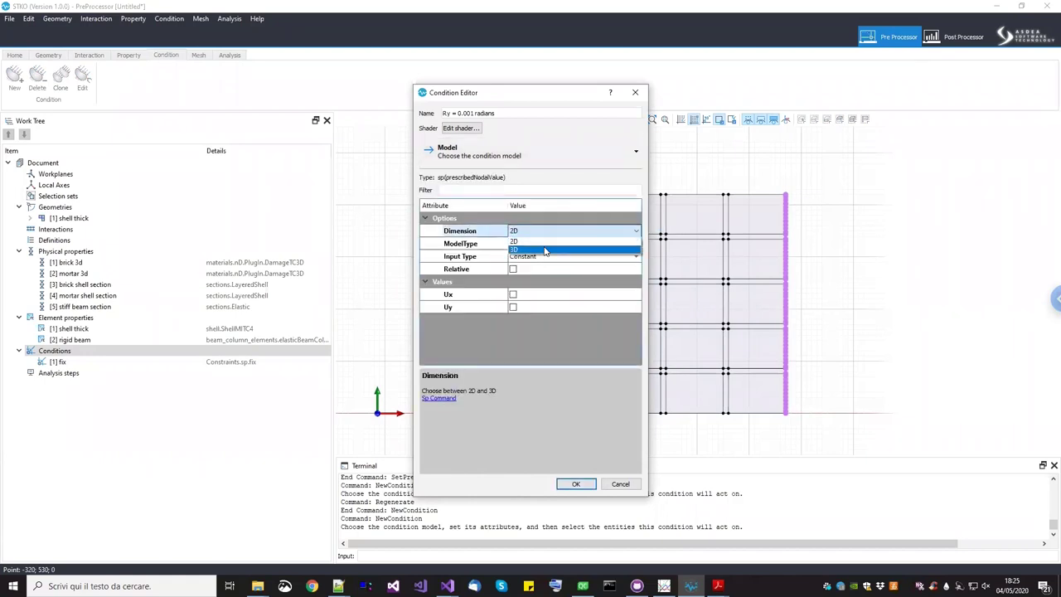
{"action": "left_click", "coordinate": [543, 243]}
{"action": "left_click", "coordinate": [543, 244]}
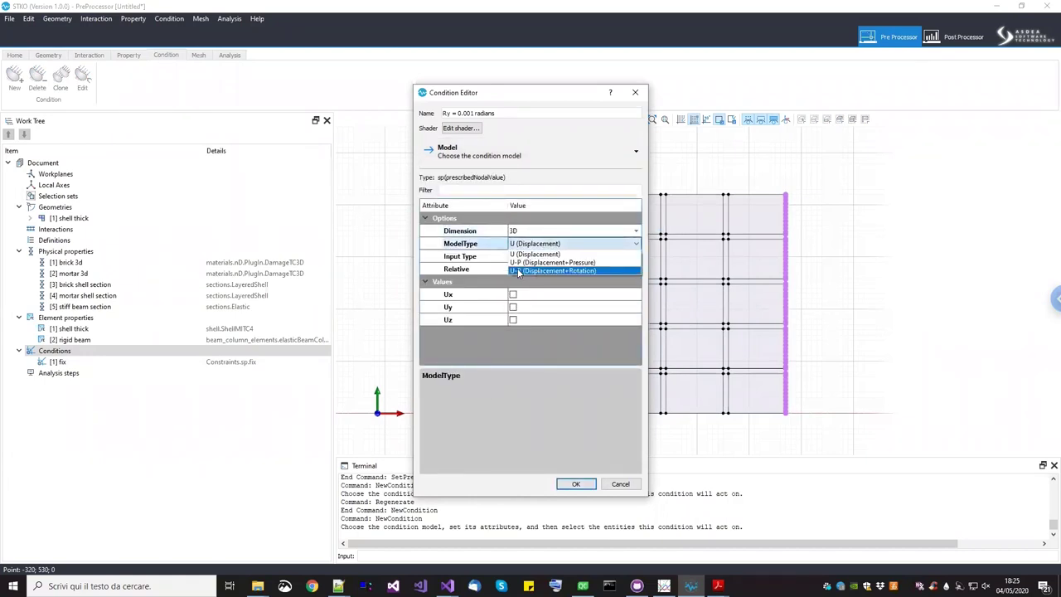
{"action": "left_click", "coordinate": [530, 271]}
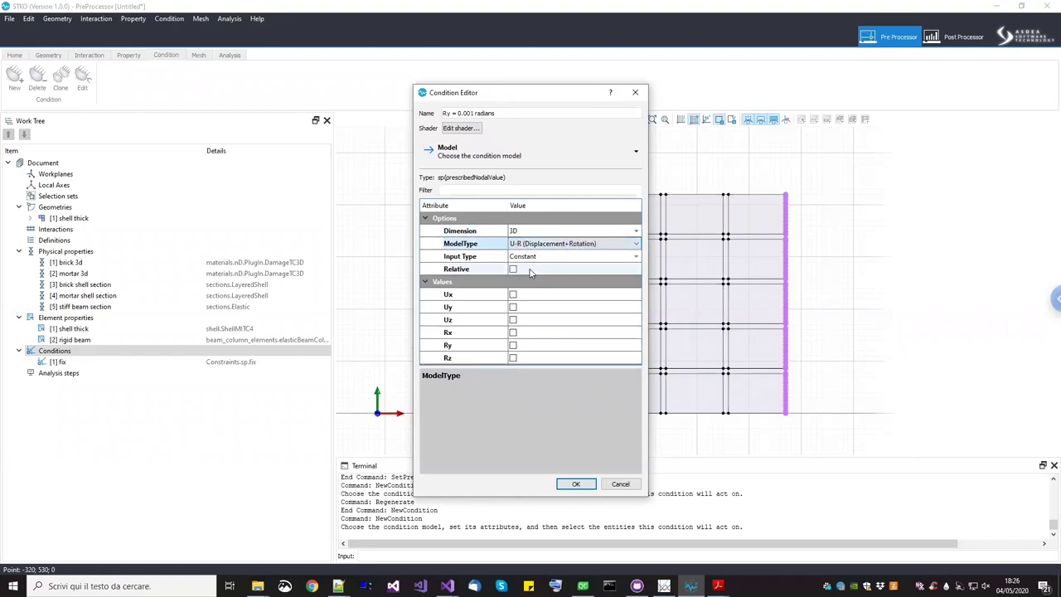
{"action": "left_click", "coordinate": [513, 345]}
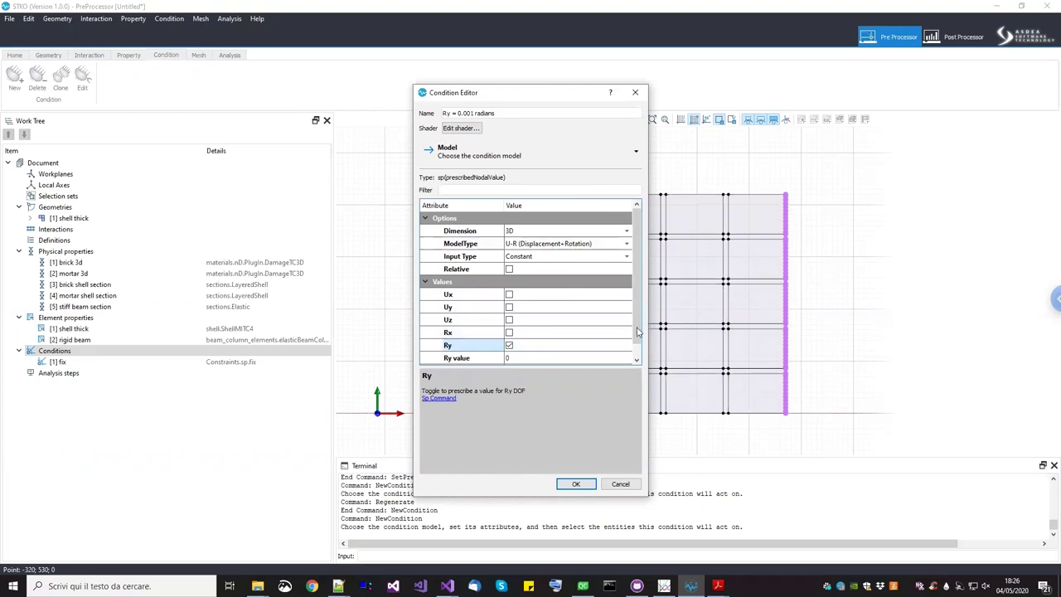
{"action": "scroll", "coordinate": [638, 331], "scroll_direction": "down", "scroll_amount": 1}
{"action": "left_click", "coordinate": [547, 345]}
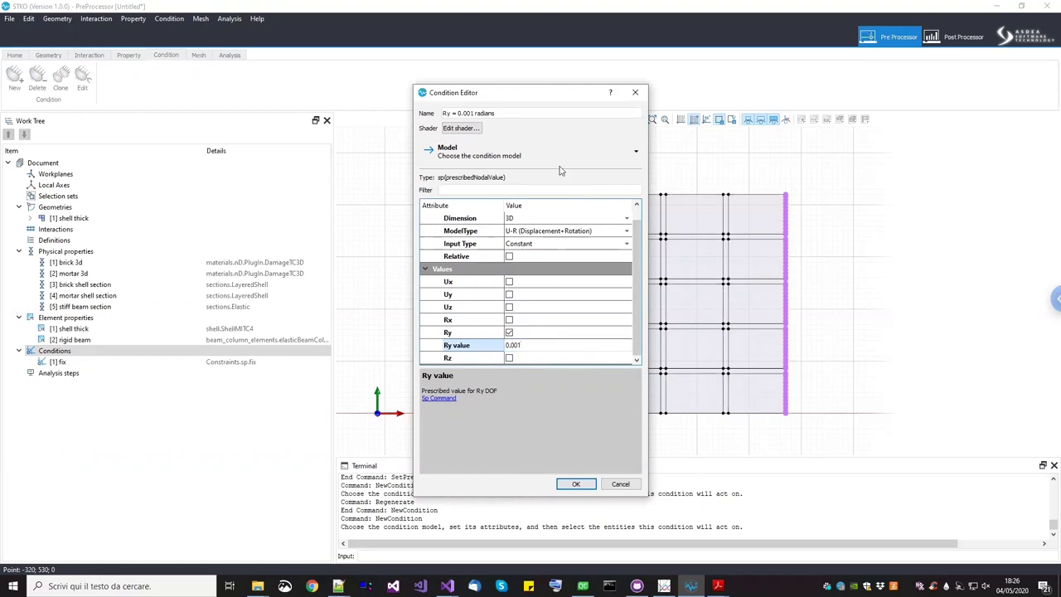
Apply the prescribed Ry rotation to the two bottom corner vertices of the wall and save the condition
{"action": "left_click_drag", "start_coordinate": [501, 99], "coordinate": [253, 79]}
{"action": "scroll", "coordinate": [568, 356], "scroll_direction": "up", "scroll_amount": 4}
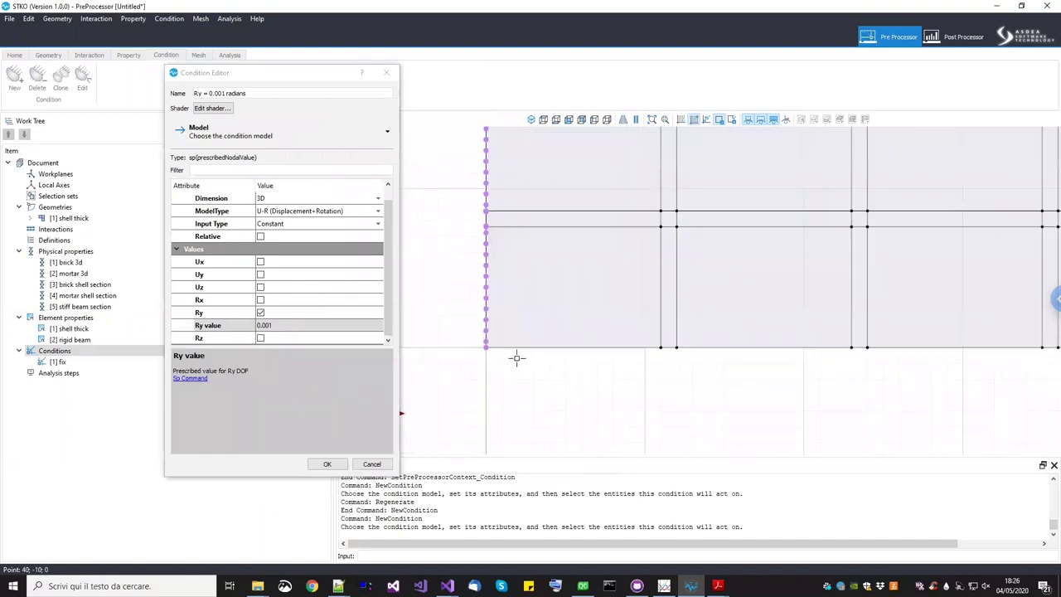
{"action": "scroll", "coordinate": [522, 389], "scroll_direction": "down", "scroll_amount": 4}
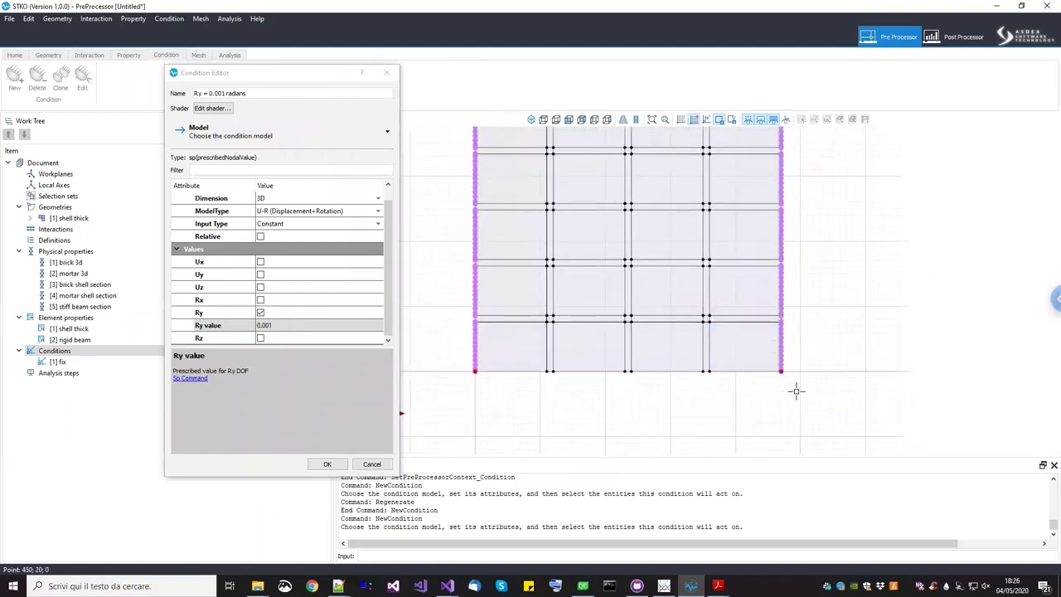
{"action": "scroll", "coordinate": [731, 396], "scroll_direction": "down", "scroll_amount": 1}
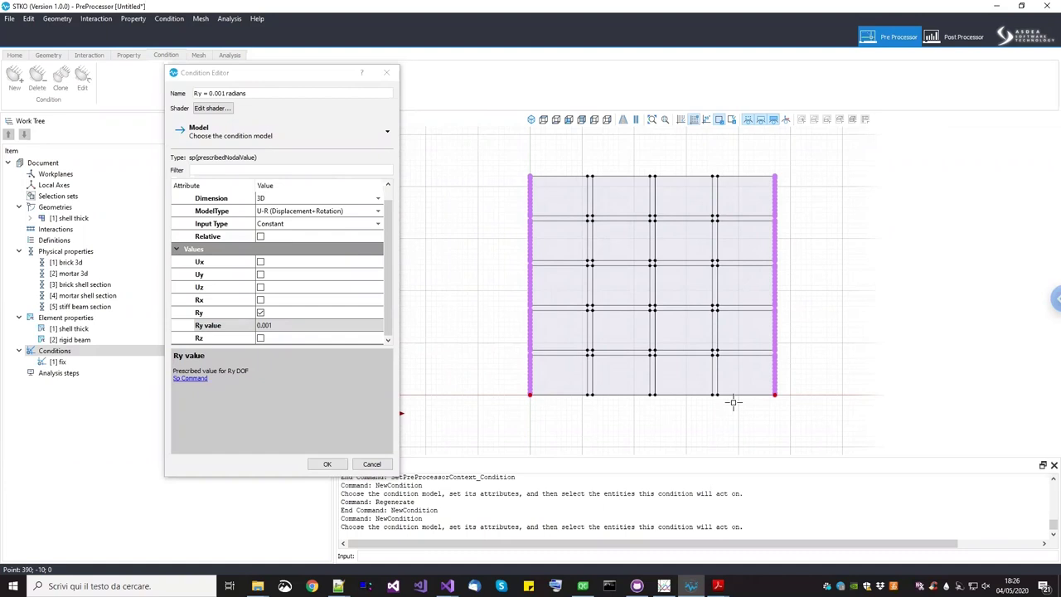
{"action": "left_click", "coordinate": [327, 464]}
{"action": "scroll", "coordinate": [573, 381], "scroll_direction": "up", "scroll_amount": 3}
{"action": "scroll", "coordinate": [614, 398], "scroll_direction": "down", "scroll_amount": 5}
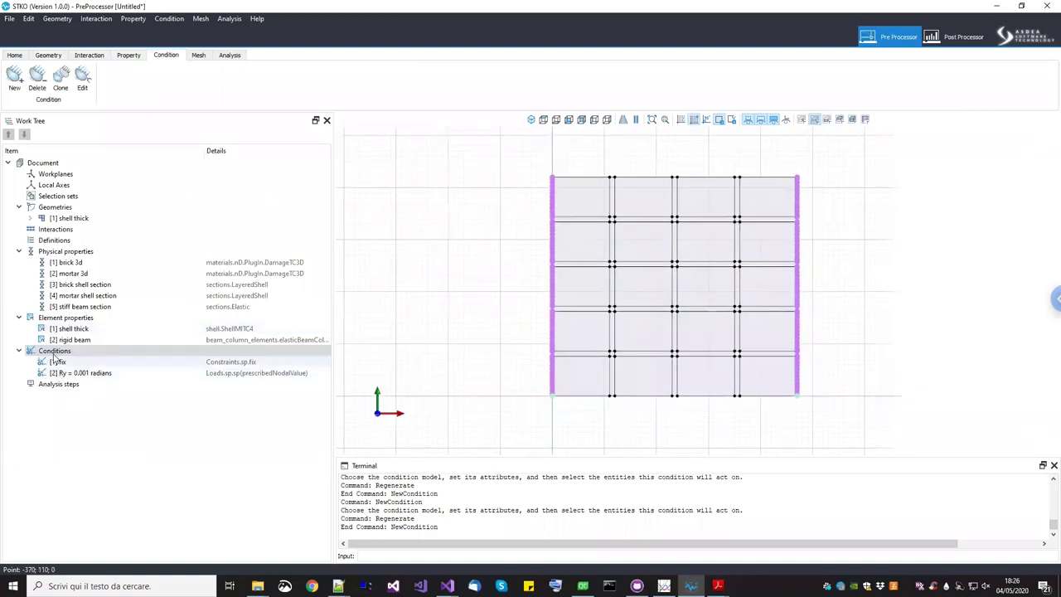
{"action": "scroll", "coordinate": [654, 287], "scroll_direction": "down", "scroll_amount": 1}
{"action": "middle_click_drag", "start_coordinate": [654, 287], "coordinate": [597, 300]}
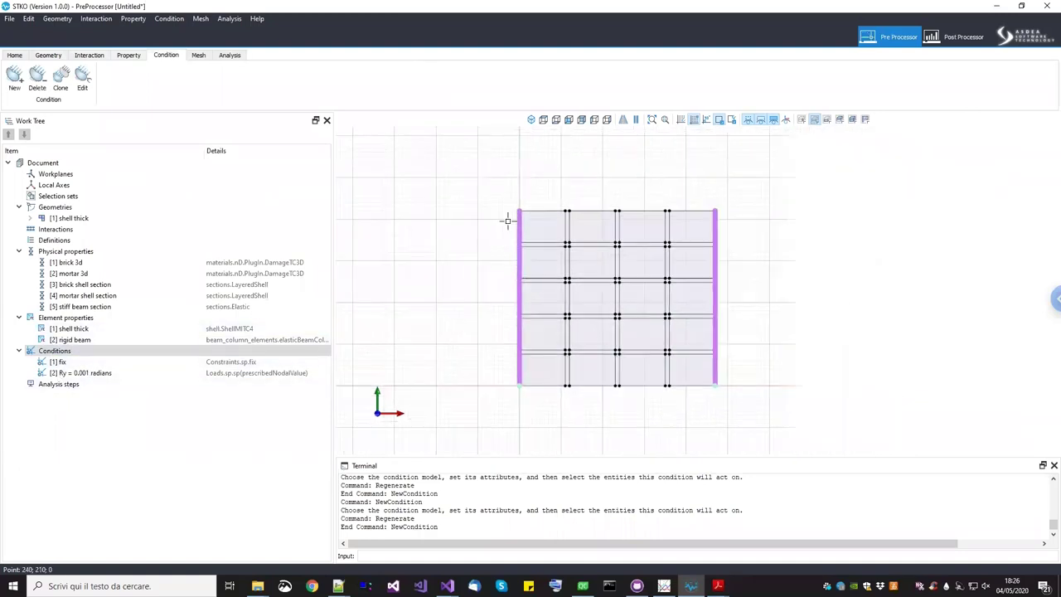
Copy the whole thick-shell wall 600 units along X, placing the duplicate beside the original
{"action": "left_click", "coordinate": [47, 55]}
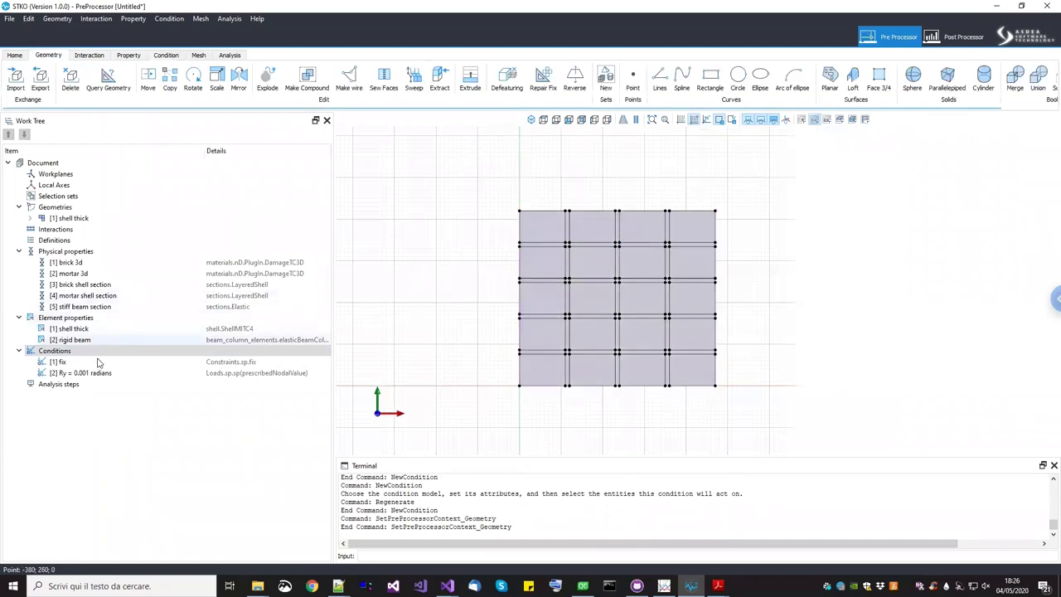
{"action": "middle_click_drag", "start_coordinate": [680, 320], "coordinate": [613, 324]}
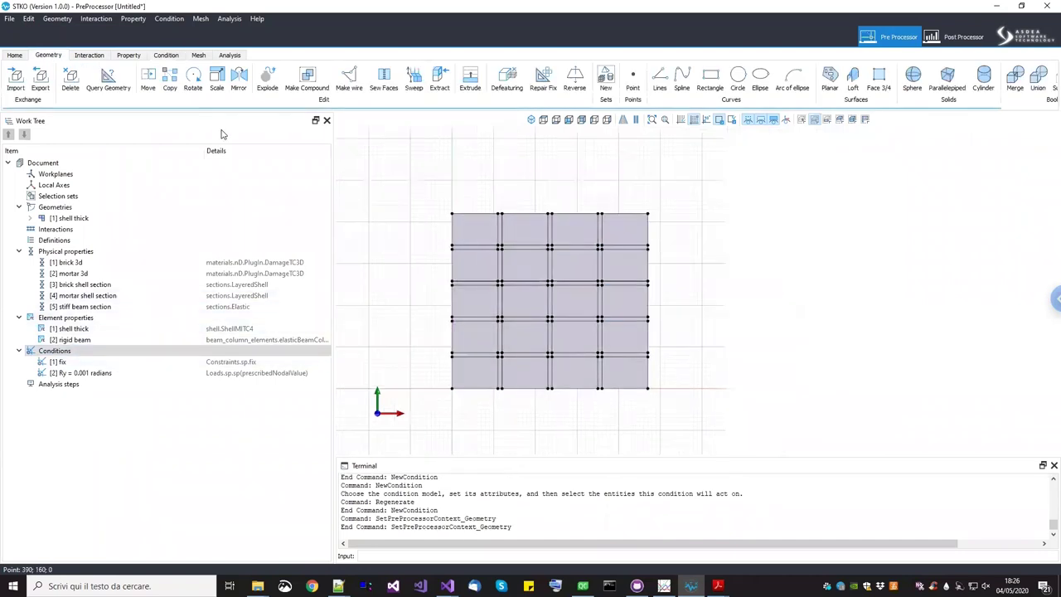
{"action": "left_click", "coordinate": [170, 81]}
{"action": "left_click", "coordinate": [482, 279]}
{"action": "left_click", "coordinate": [482, 278]}
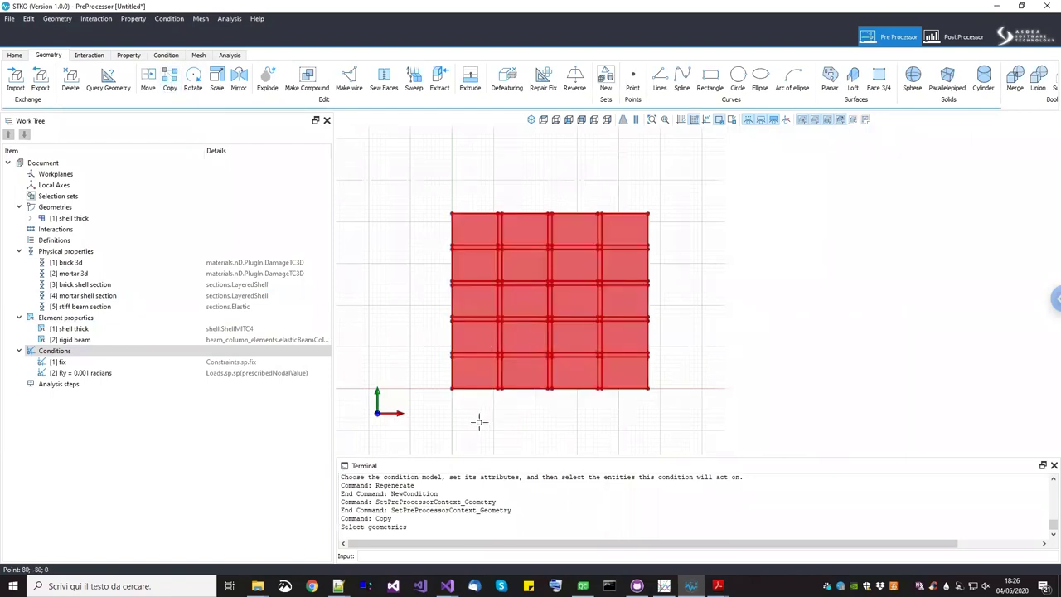
{"action": "key", "text": "Return"}
{"action": "scroll", "coordinate": [452, 428], "scroll_direction": "up", "scroll_amount": 2}
{"action": "left_click", "coordinate": [580, 429]}
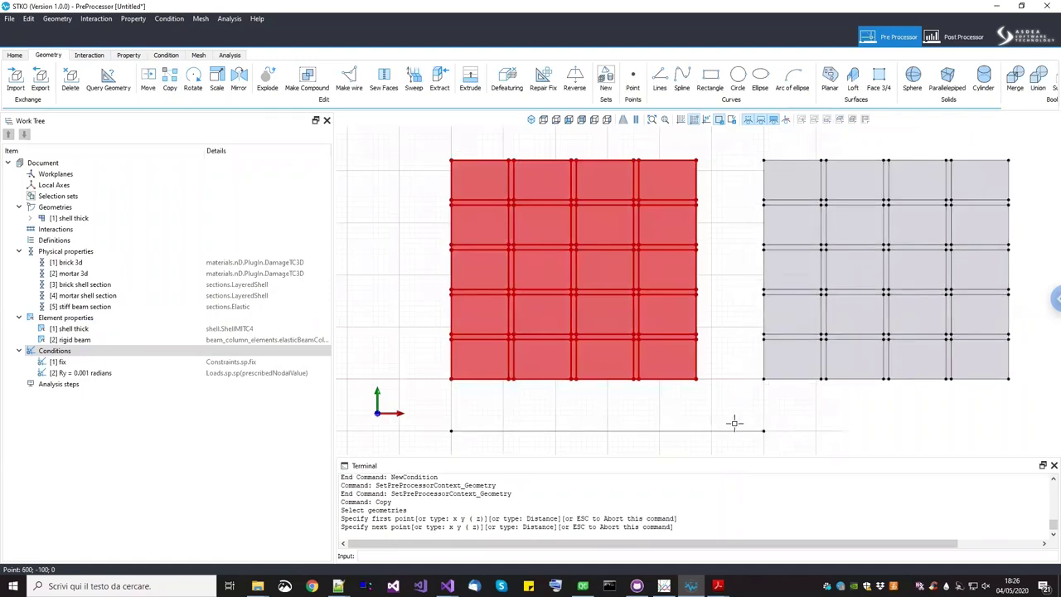
{"action": "left_click", "coordinate": [728, 423]}
{"action": "key", "text": "Return"}
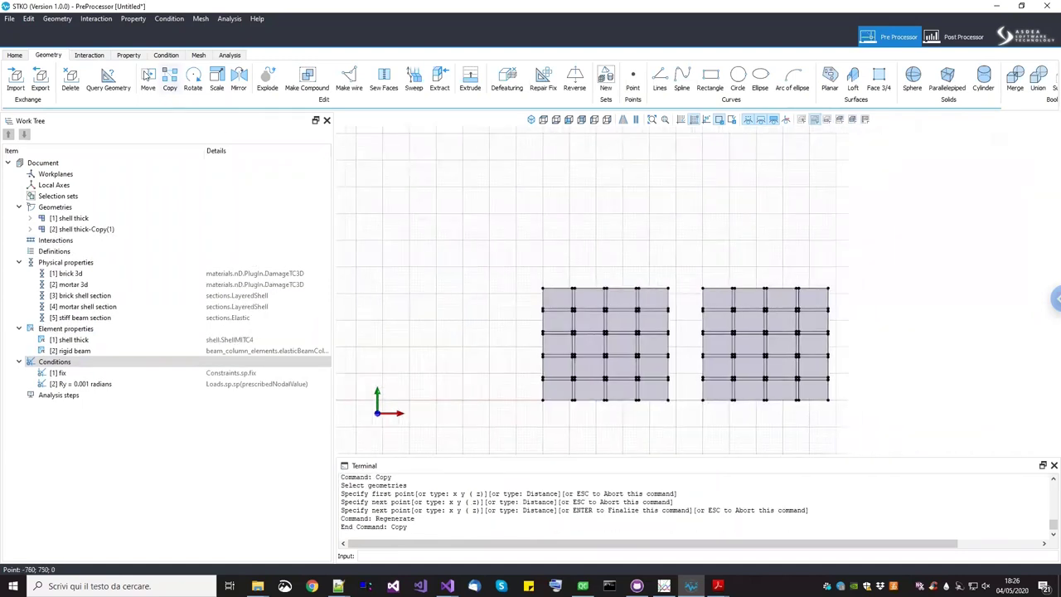
Examine the properties assigned to both walls in a tilted 3D view and in the top view
{"action": "left_click", "coordinate": [131, 56]}
{"action": "mouse_move", "coordinate": [733, 365]}
{"action": "middle_mouse_down"}
{"action": "mouse_move", "coordinate": [727, 324]}
{"action": "mouse_move", "coordinate": [750, 362]}
{"action": "middle_mouse_up"}
{"action": "scroll", "coordinate": [751, 362], "scroll_direction": "up", "scroll_amount": 3}
{"action": "middle_click_drag", "start_coordinate": [737, 324], "coordinate": [655, 217]}
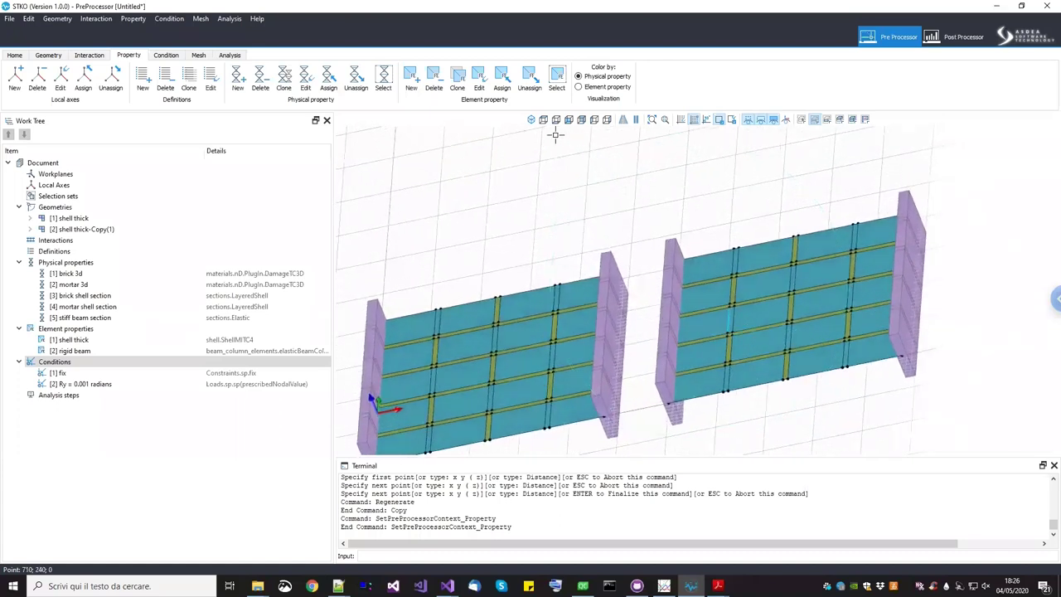
{"action": "left_click", "coordinate": [542, 119]}
{"action": "scroll", "coordinate": [741, 293], "scroll_direction": "up", "scroll_amount": 3}
{"action": "scroll", "coordinate": [742, 294], "scroll_direction": "down", "scroll_amount": 5}
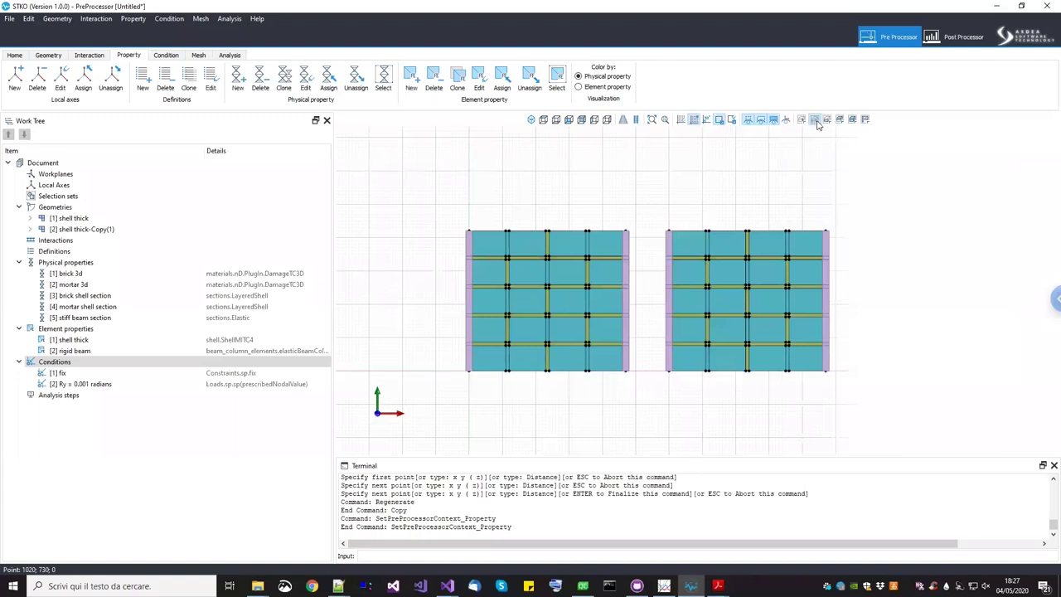
Create an element property named shell thin using the ShellDKGQ shell model
{"action": "right_click", "coordinate": [101, 330]}
{"action": "left_click", "coordinate": [120, 337]}
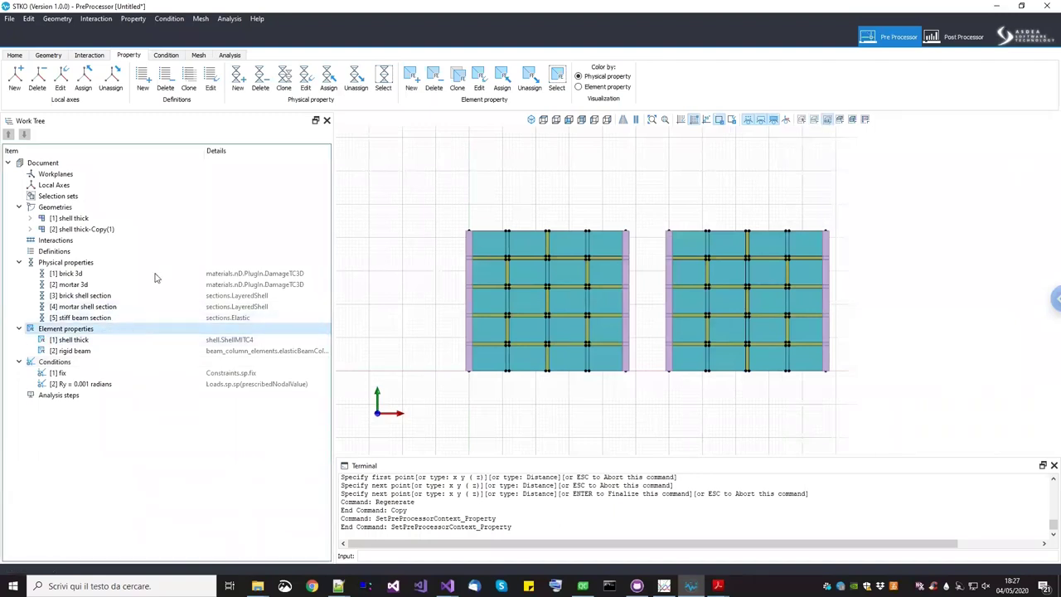
{"action": "left_click", "coordinate": [415, 124]}
{"action": "key", "text": "ctrl+a"}
{"action": "type", "text": "sh"}
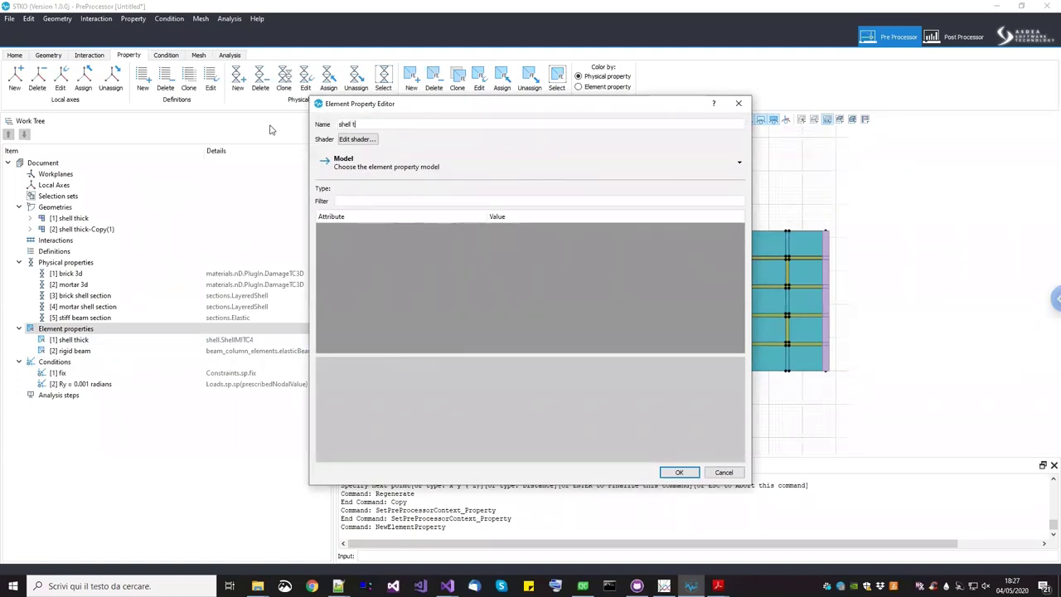
{"action": "left_click", "coordinate": [394, 172]}
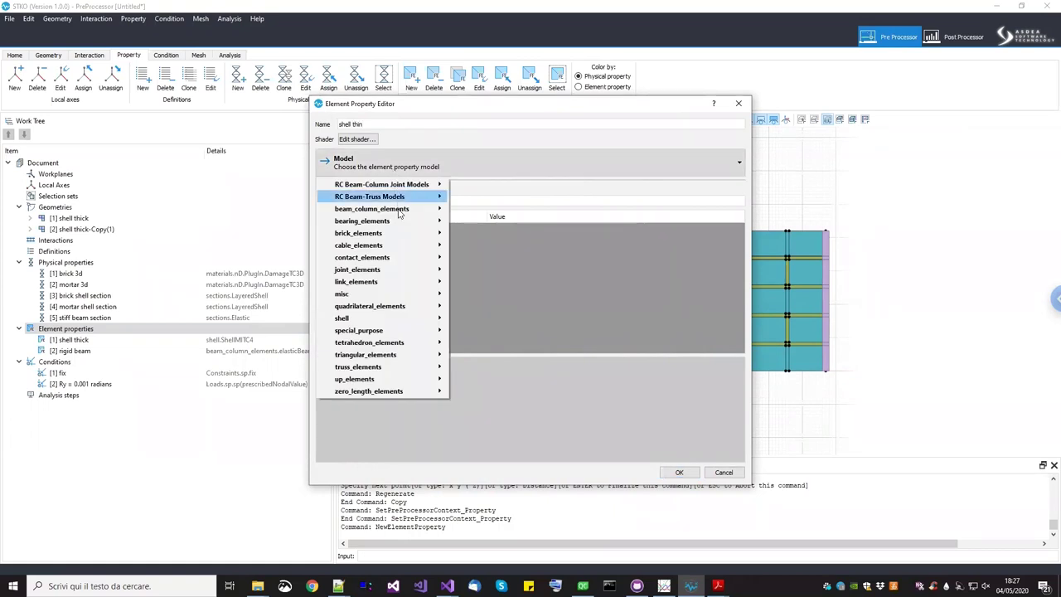
{"action": "mouse_move", "coordinate": [416, 321]}
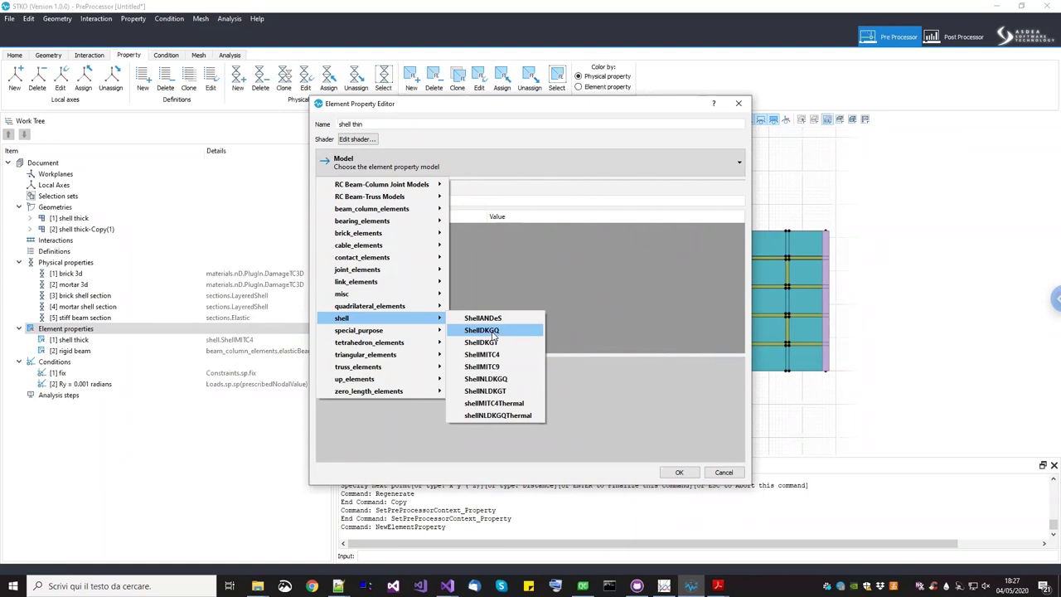
{"action": "left_click", "coordinate": [489, 331]}
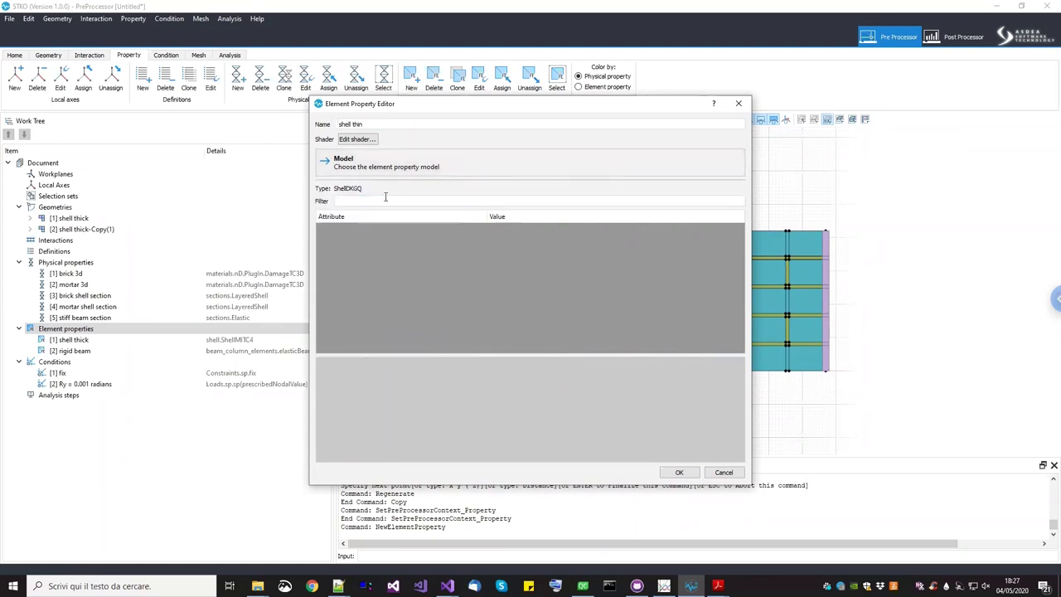
{"action": "left_click", "coordinate": [679, 471]}
Assign the shell thin element property to all faces of the copied wall
{"action": "left_click_drag", "start_coordinate": [667, 222], "coordinate": [861, 419]}
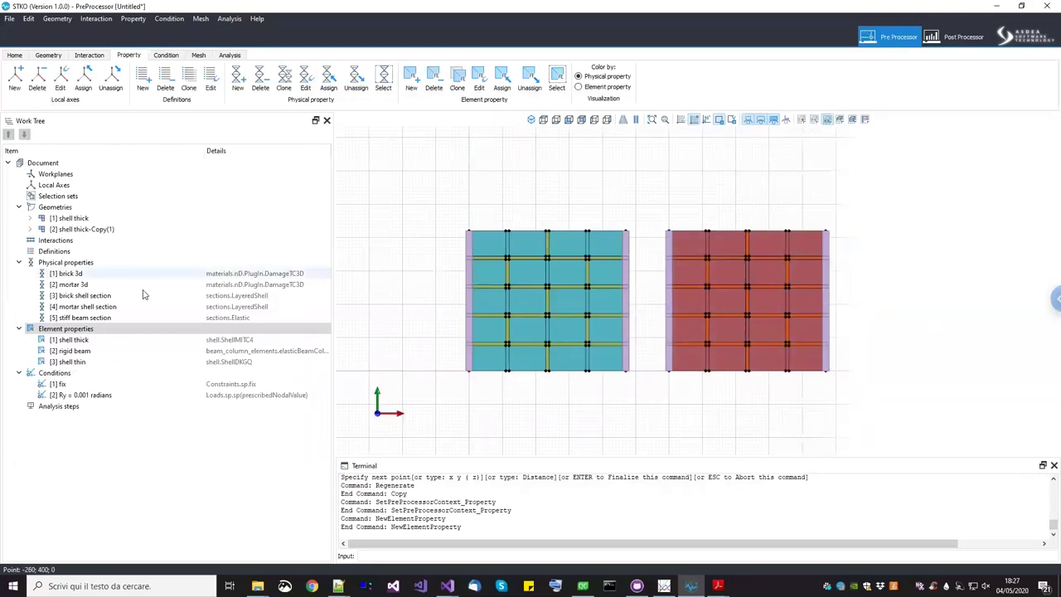
{"action": "left_click", "coordinate": [90, 362]}
{"action": "left_click_drag", "start_coordinate": [90, 362], "coordinate": [610, 434]}
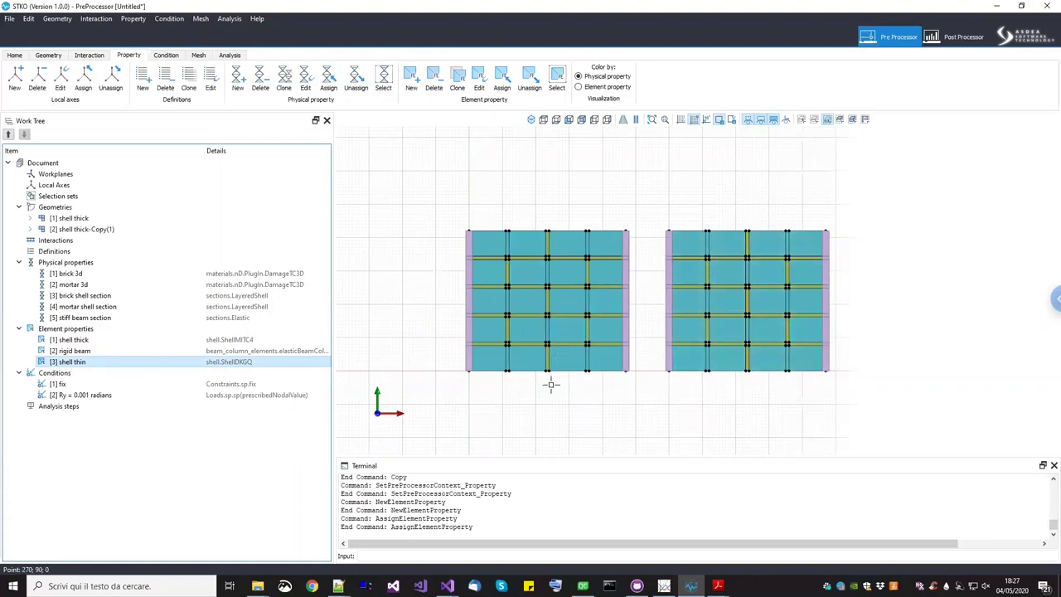
Edit the fix condition to include the edges and vertices along the copied wall's two outer vertical sides, and save it
{"action": "left_click", "coordinate": [166, 55]}
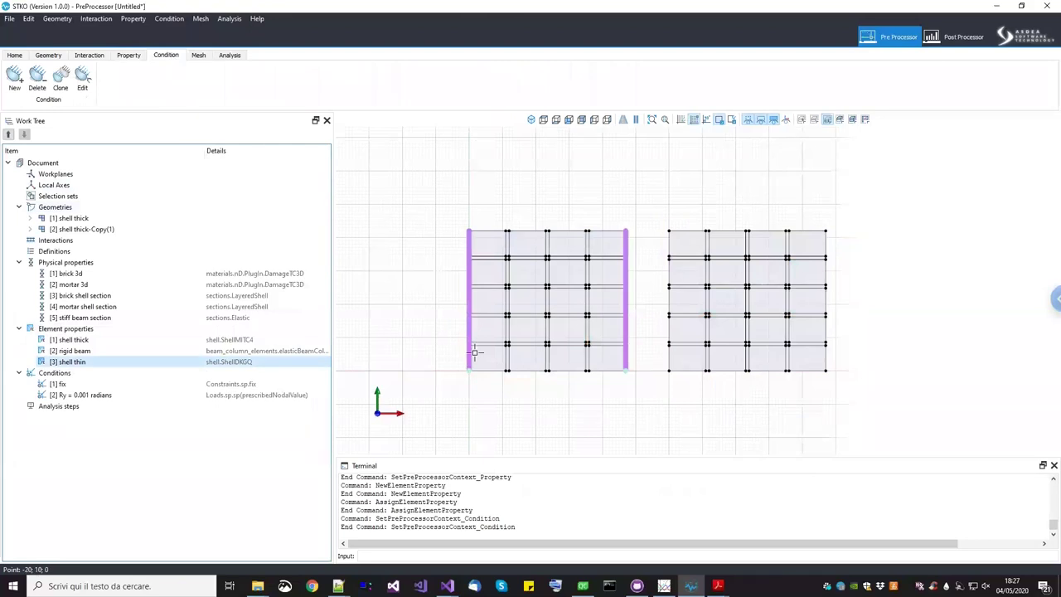
{"action": "scroll", "coordinate": [469, 365], "scroll_direction": "up", "scroll_amount": 1}
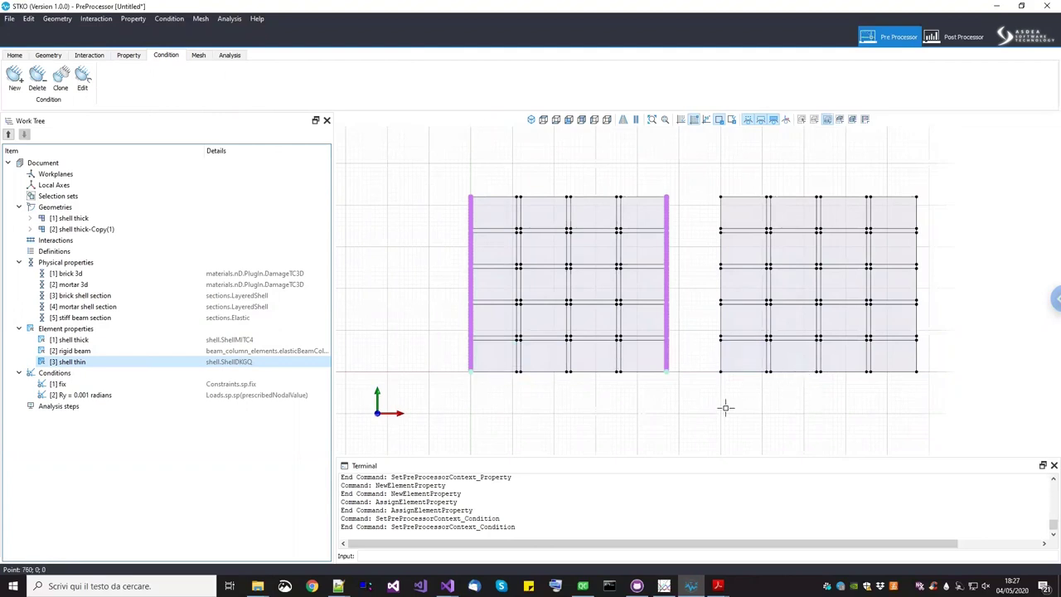
{"action": "middle_click_drag", "start_coordinate": [762, 398], "coordinate": [890, 353]}
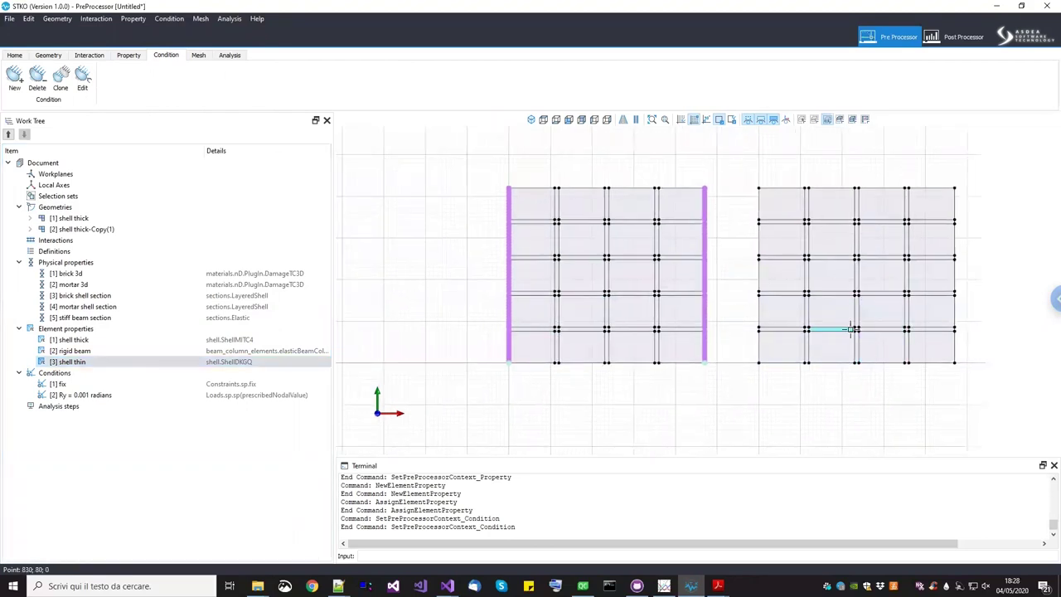
{"action": "left_click", "coordinate": [60, 384]}
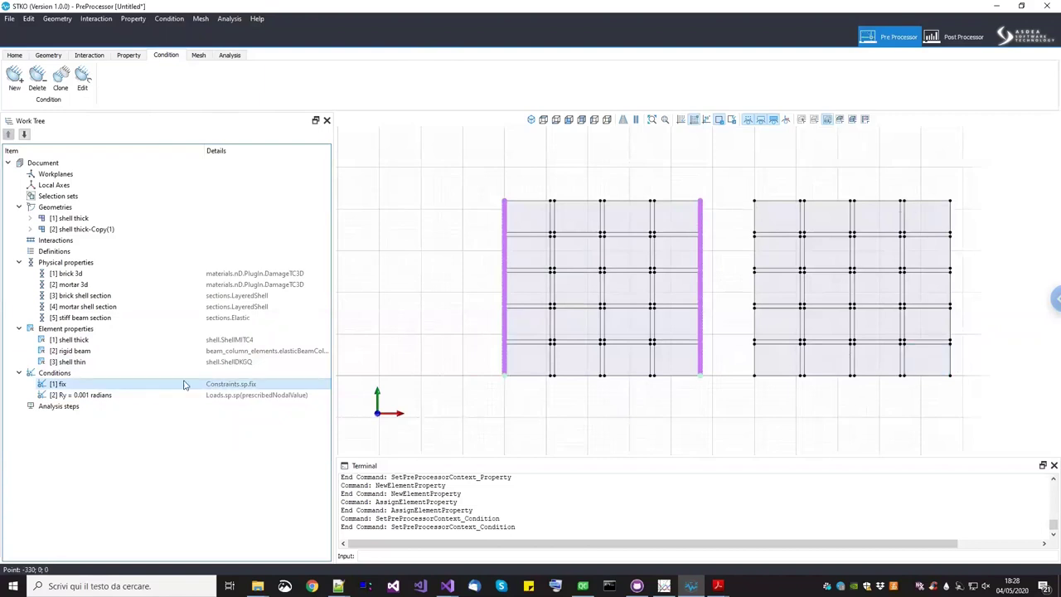
{"action": "right_click", "coordinate": [108, 387]}
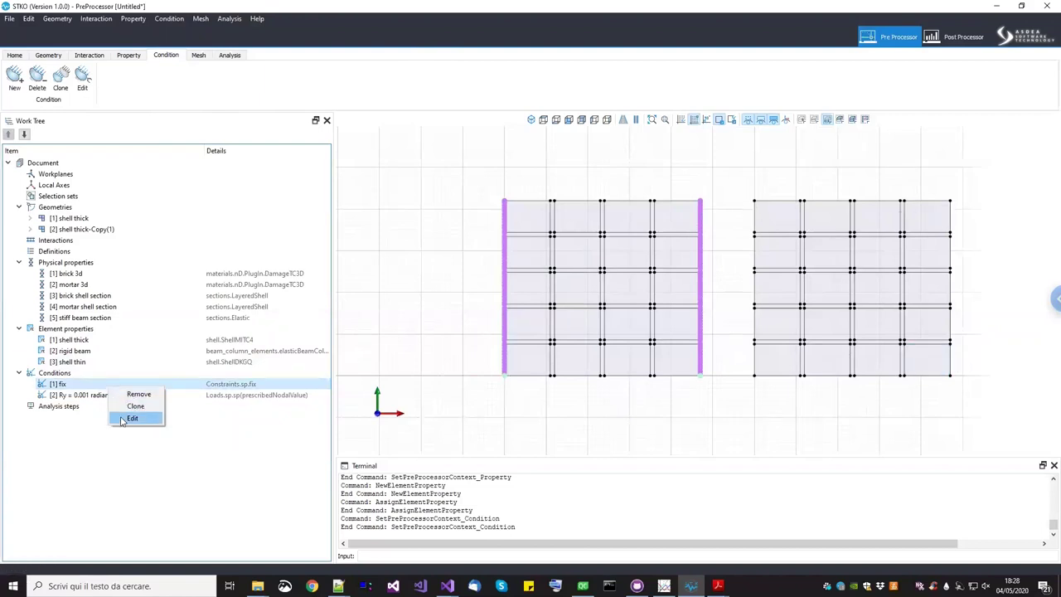
{"action": "left_click", "coordinate": [124, 419]}
{"action": "left_click_drag", "start_coordinate": [521, 96], "coordinate": [313, 103]}
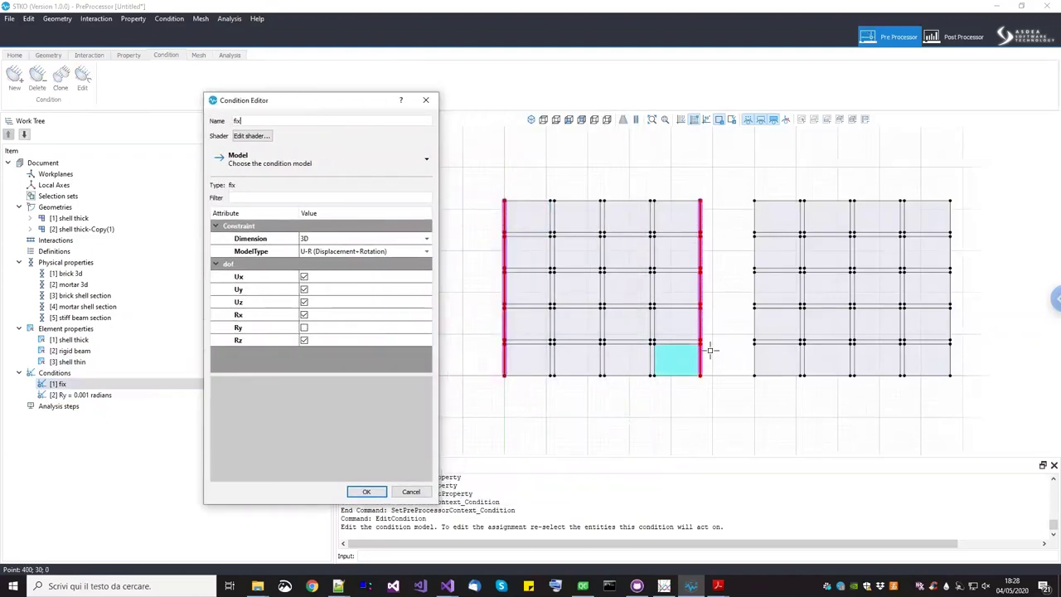
{"action": "left_click_drag", "start_coordinate": [742, 182], "coordinate": [764, 406]}
{"action": "left_click_drag", "start_coordinate": [942, 180], "coordinate": [986, 407]}
{"action": "left_click", "coordinate": [375, 492]}
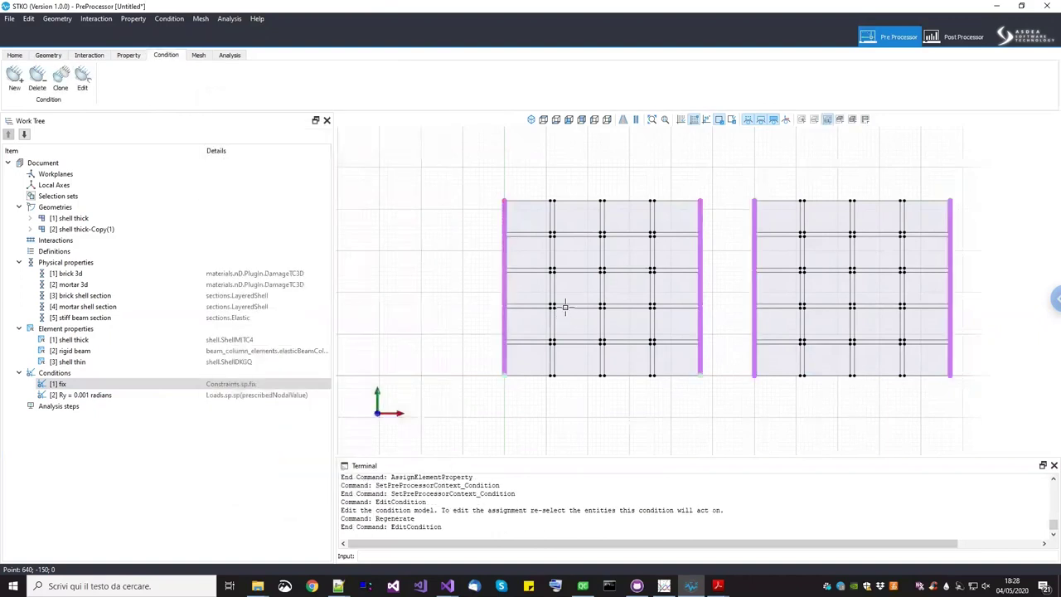
Edit the Ry = 0.001 radians condition to include the copied wall's two bottom corner vertices, and save it
{"action": "scroll", "coordinate": [639, 372], "scroll_direction": "up", "scroll_amount": 3}
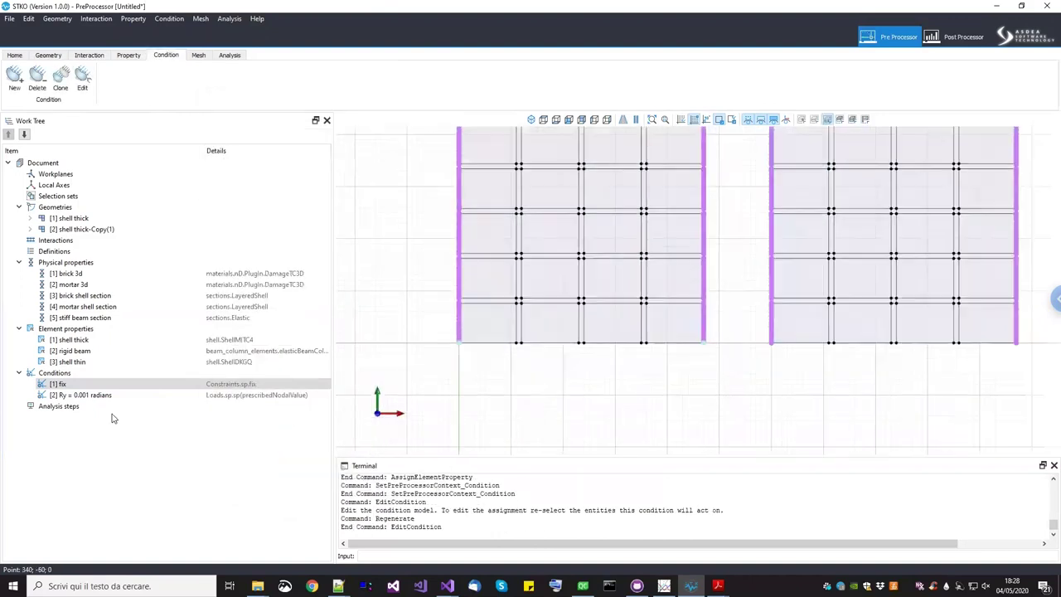
{"action": "left_click", "coordinate": [99, 398]}
{"action": "right_click", "coordinate": [100, 399]}
{"action": "left_click", "coordinate": [120, 428]}
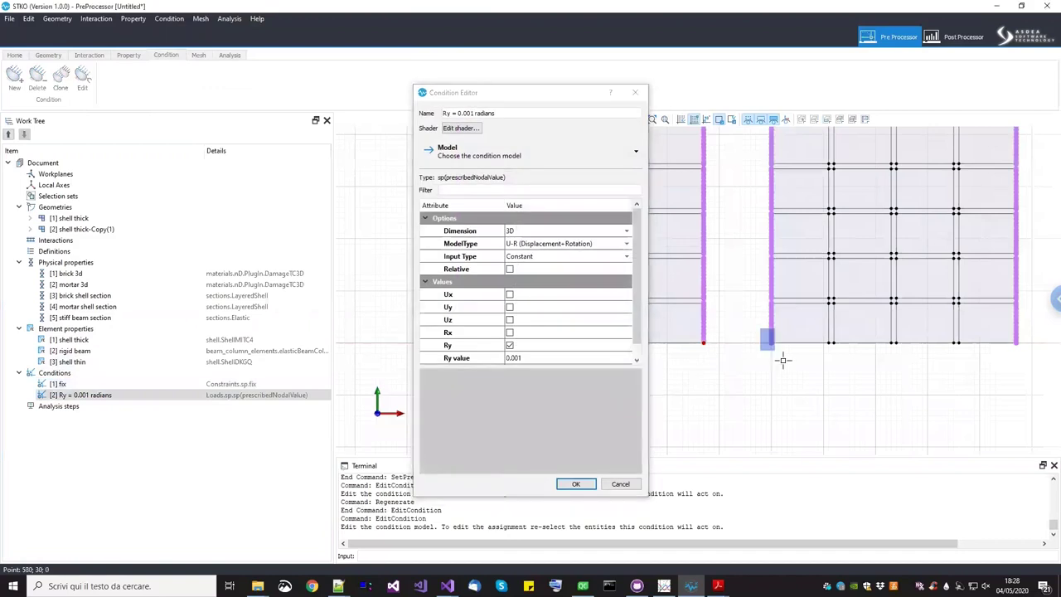
{"action": "left_click", "coordinate": [1019, 346]}
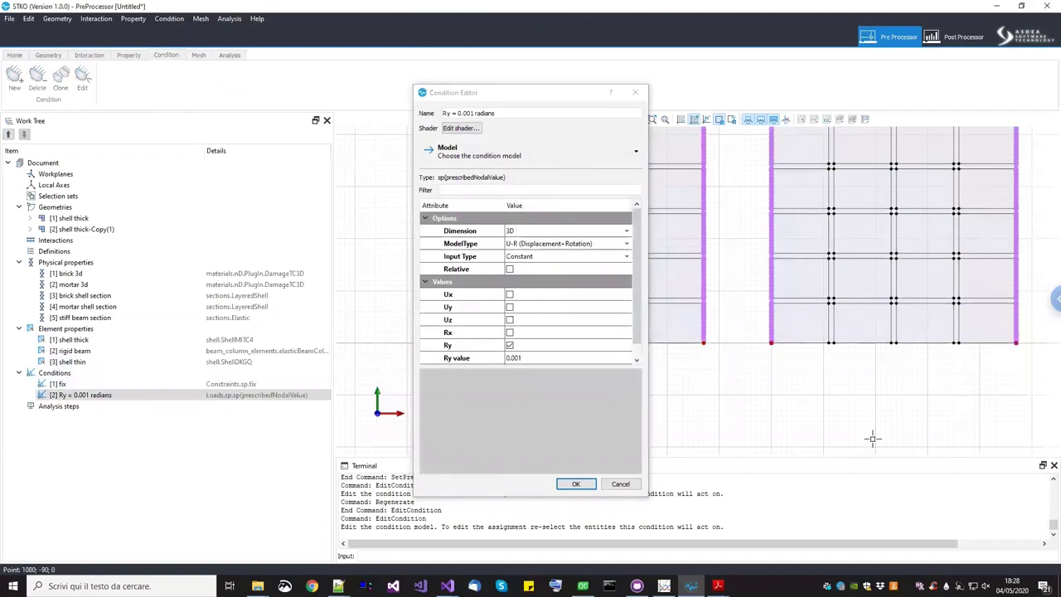
{"action": "left_click", "coordinate": [576, 483]}
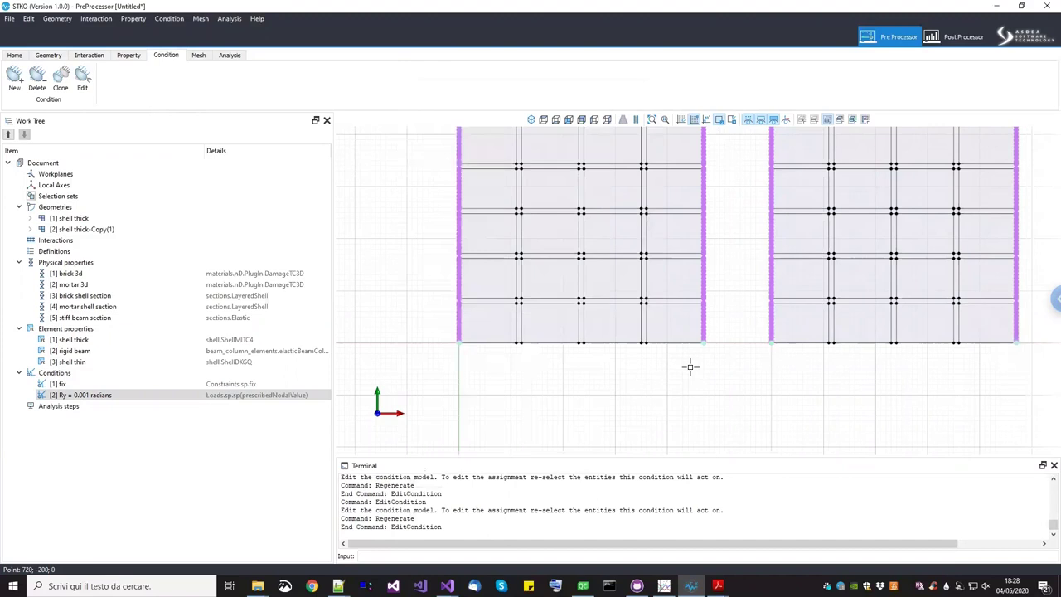
{"action": "scroll", "coordinate": [722, 360], "scroll_direction": "down", "scroll_amount": 3}
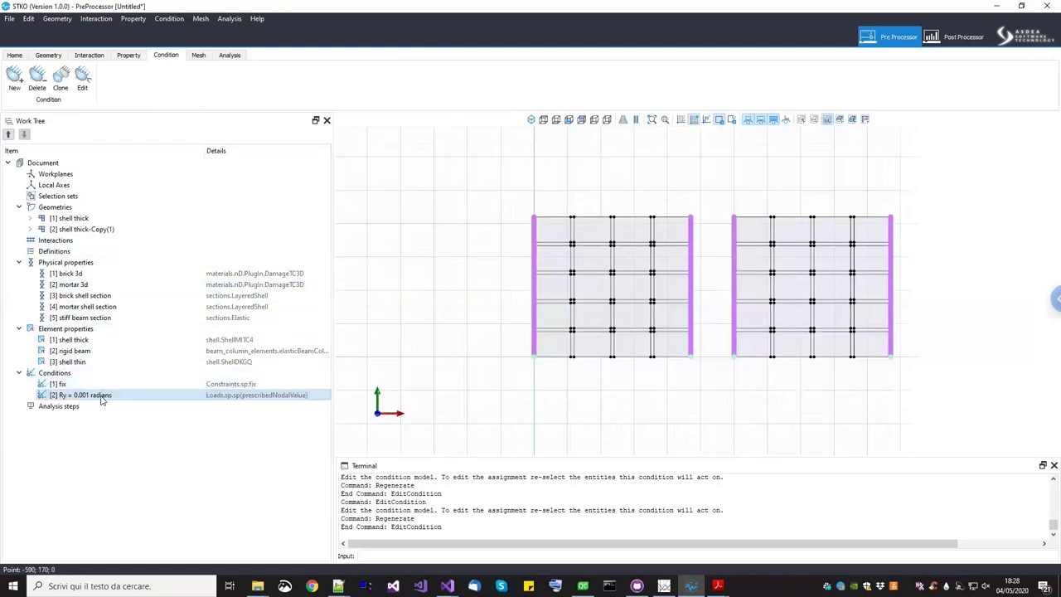
{"action": "left_click", "coordinate": [39, 408]}
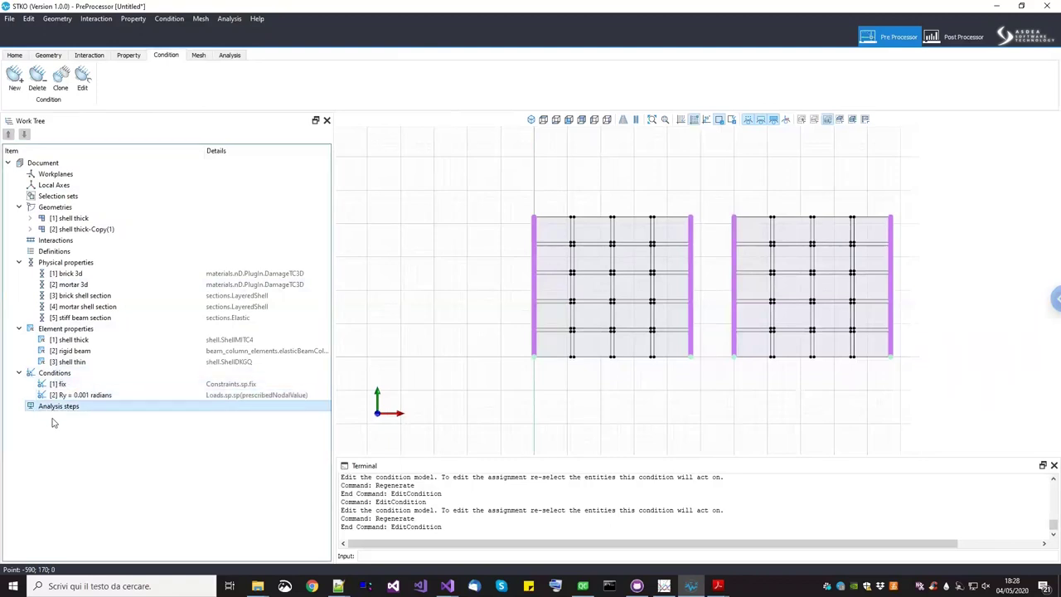
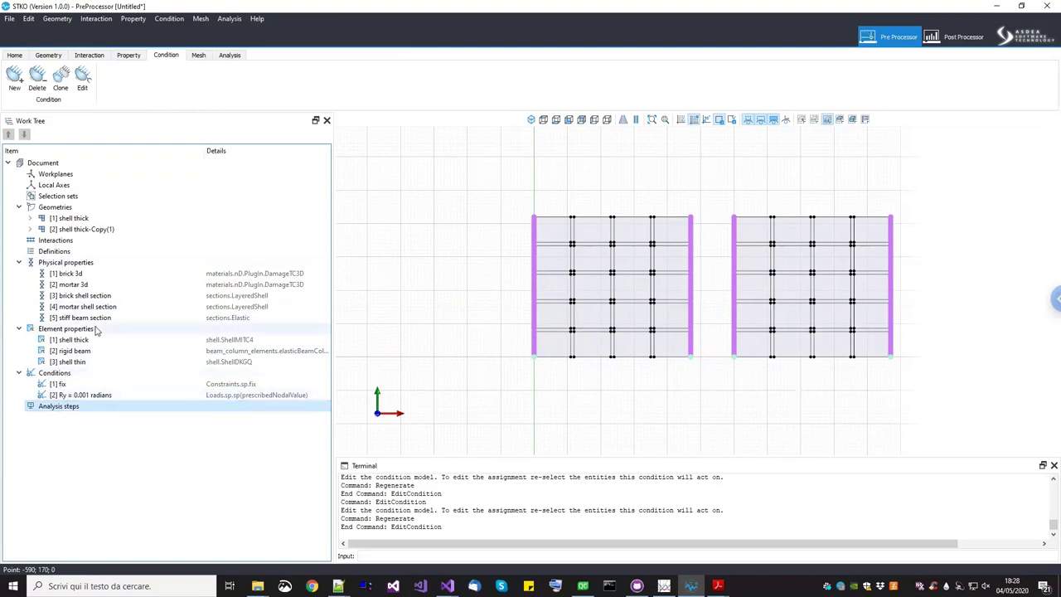
{"action": "left_click", "coordinate": [59, 396]}
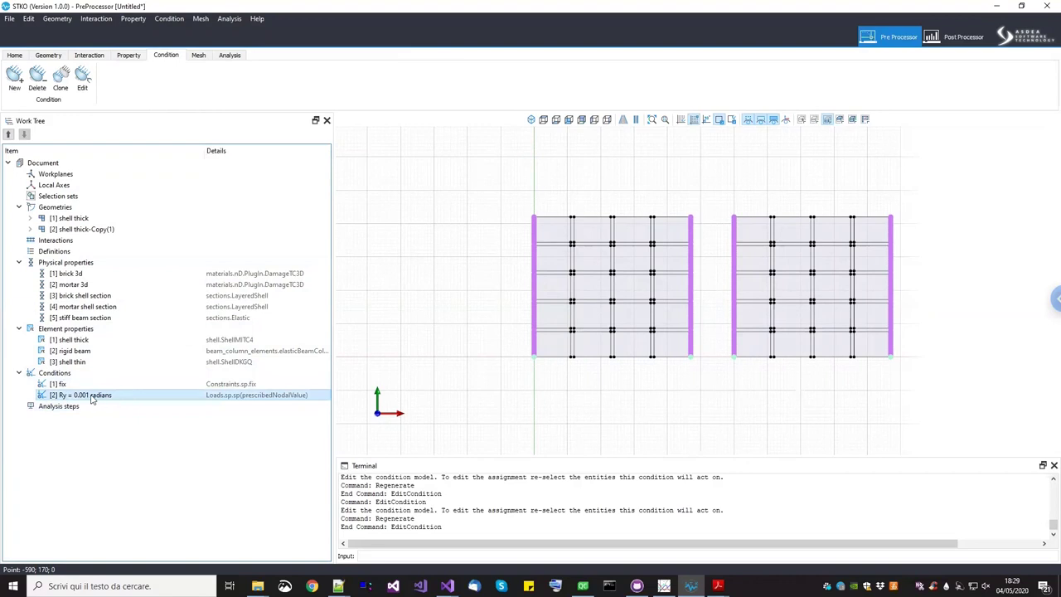
Create a definition named linear using the Linear time series model, leaving its factor option off
{"action": "left_click", "coordinate": [71, 253]}
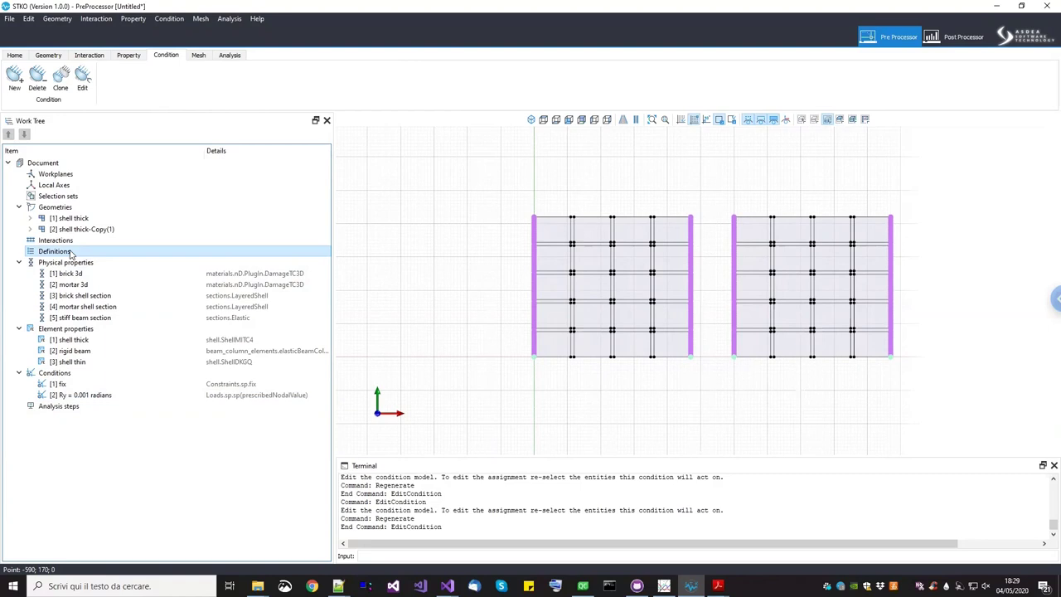
{"action": "right_click", "coordinate": [71, 254]}
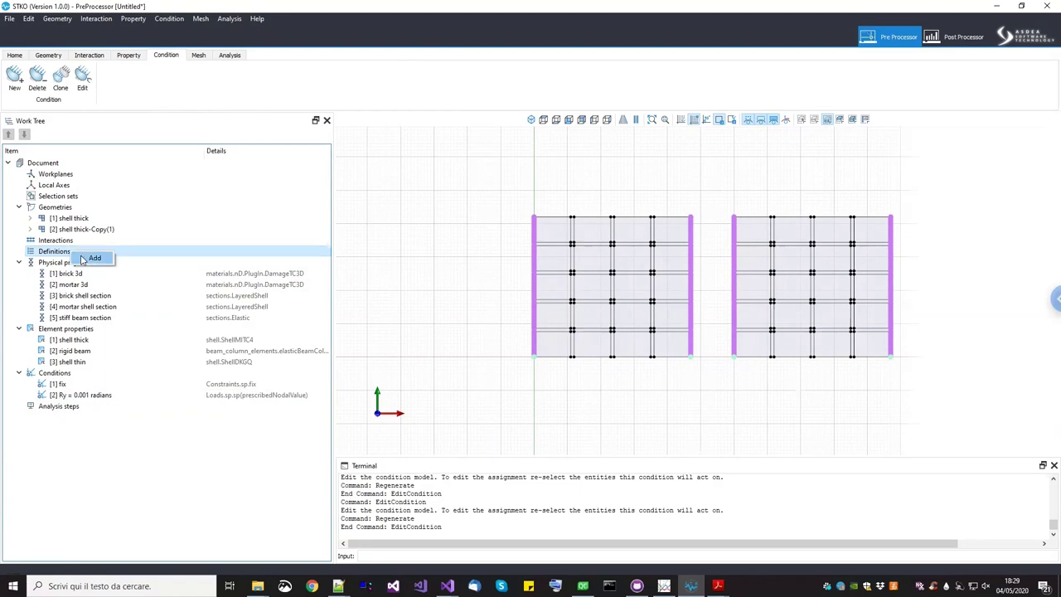
{"action": "left_click", "coordinate": [93, 257]}
{"action": "left_click_drag", "start_coordinate": [368, 86], "coordinate": [292, 84]}
{"action": "key", "text": "BackSpace"}
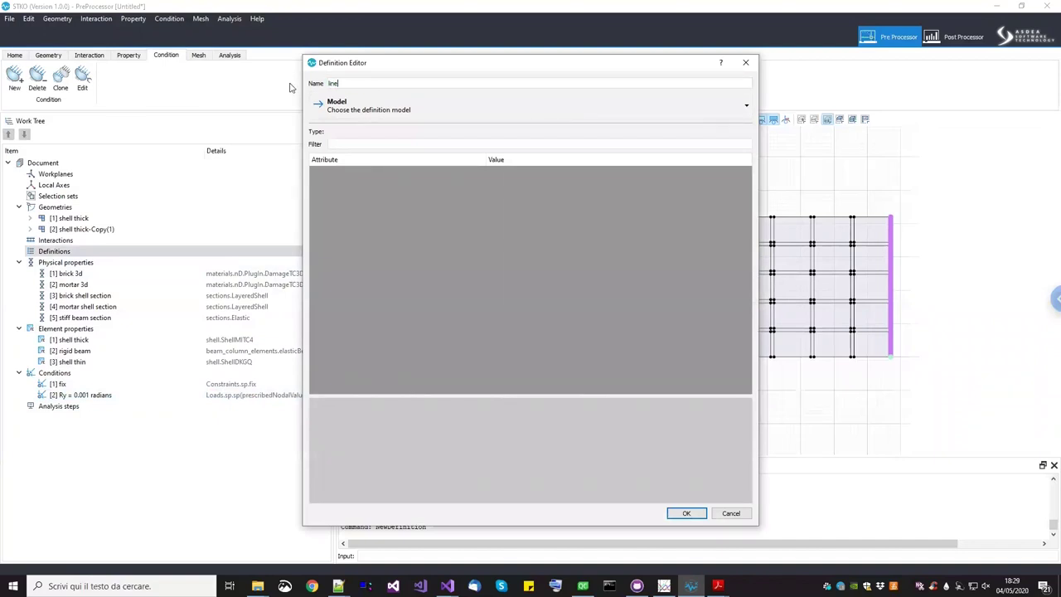
{"action": "type", "text": "linear"}
{"action": "left_click", "coordinate": [370, 116]}
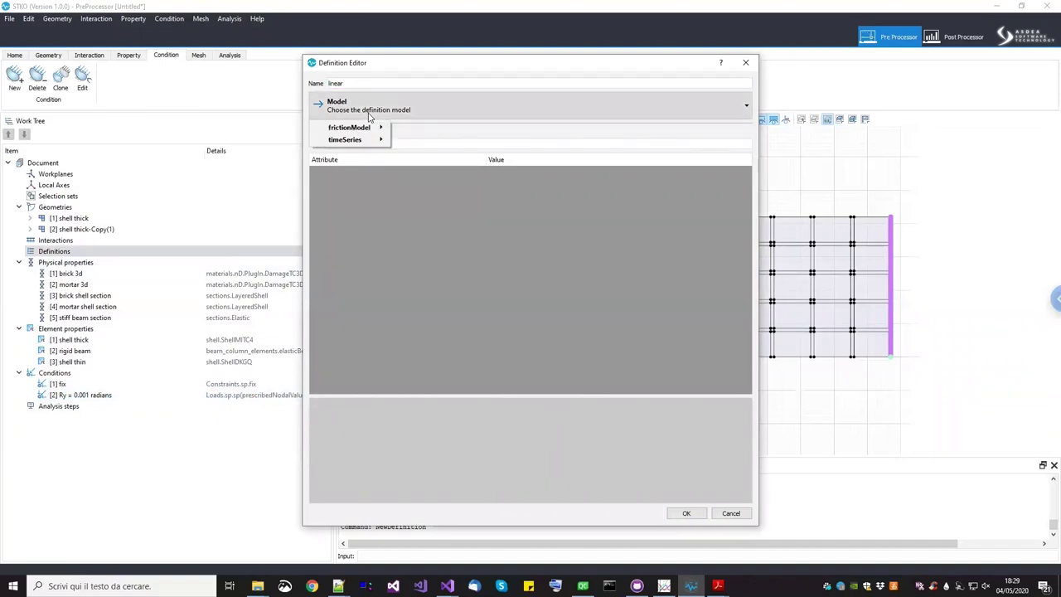
{"action": "mouse_move", "coordinate": [368, 143]}
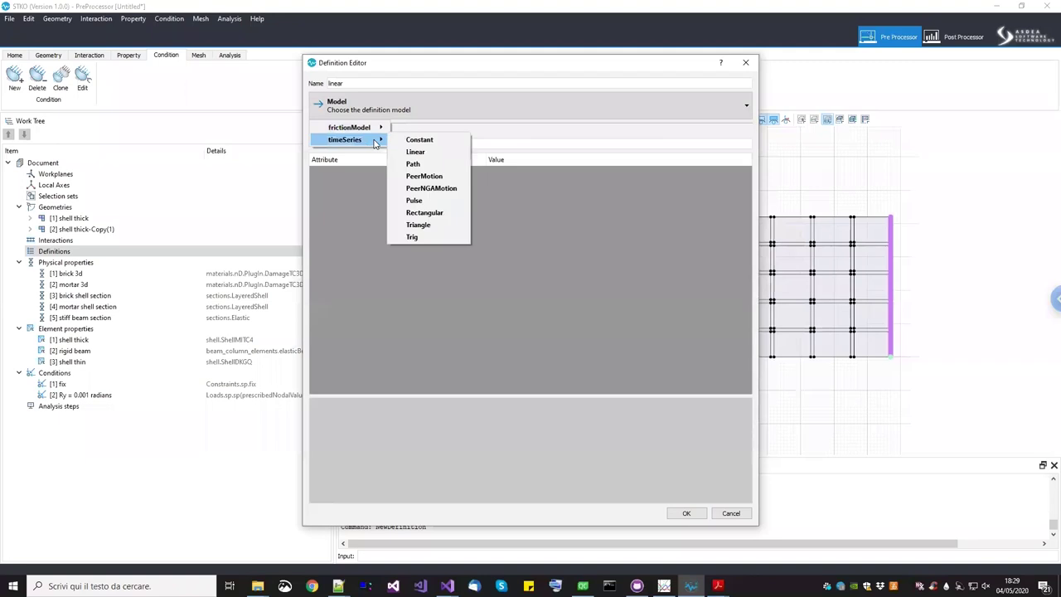
{"action": "left_click", "coordinate": [415, 152]}
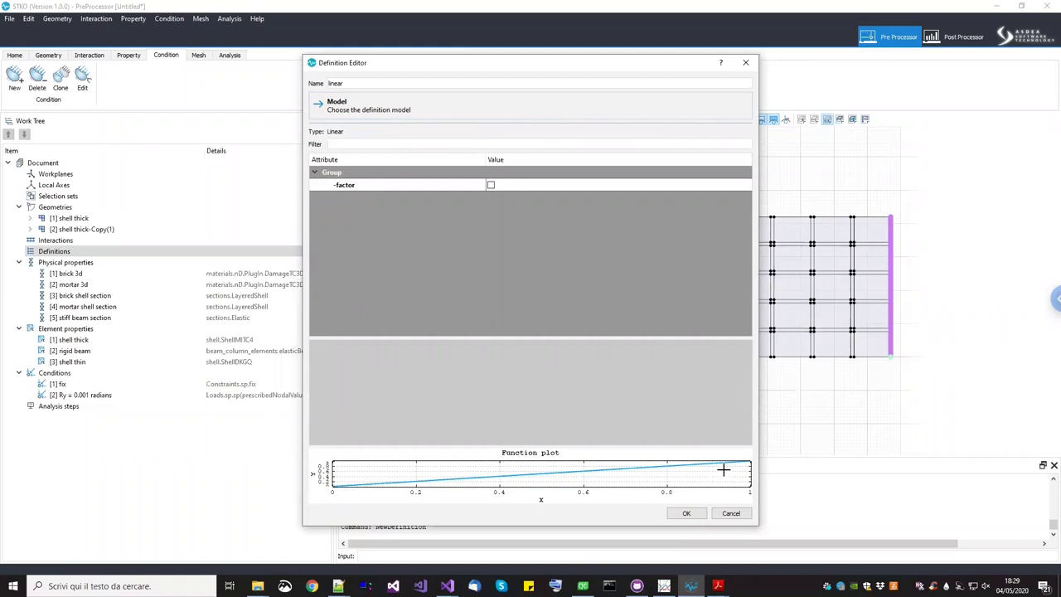
{"action": "left_click", "coordinate": [686, 513]}
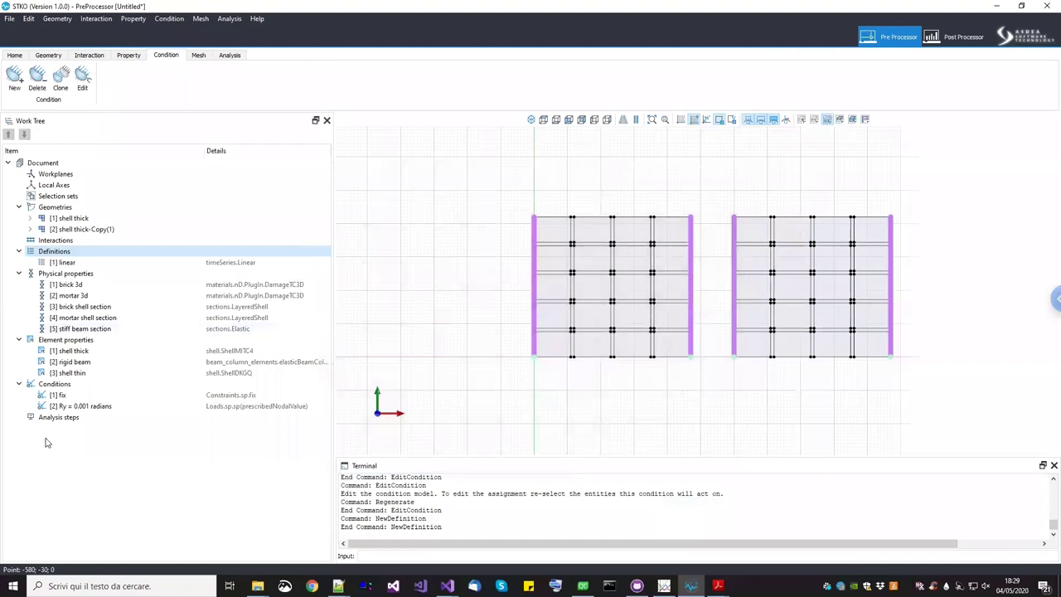
Start a new analysis step named recorder and open its choice of models
{"action": "left_click", "coordinate": [63, 420]}
{"action": "right_click", "coordinate": [65, 421]}
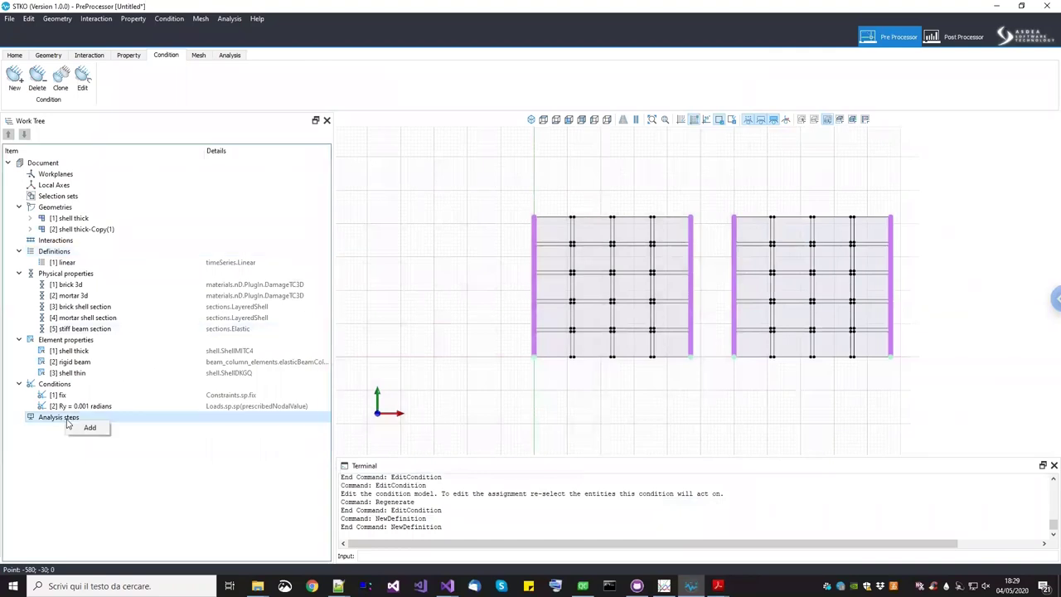
{"action": "left_click", "coordinate": [88, 428]}
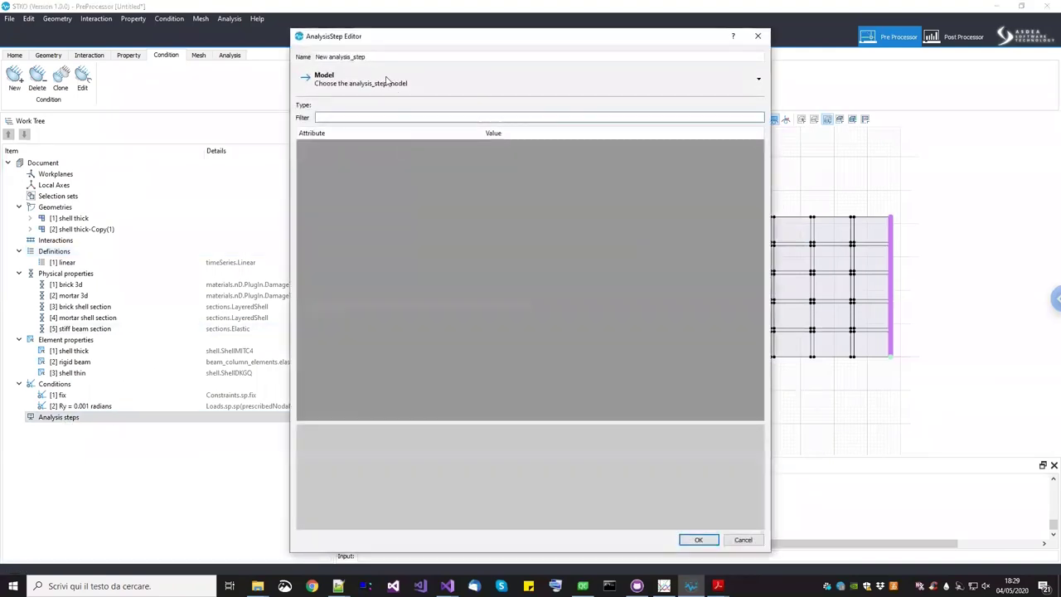
{"action": "left_click_drag", "start_coordinate": [366, 56], "coordinate": [257, 56]}
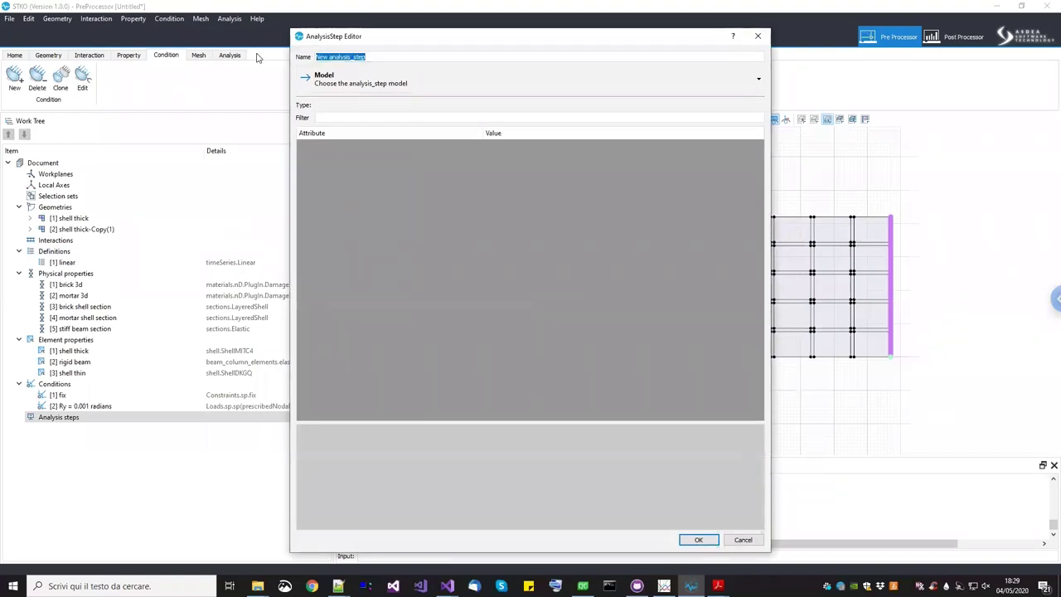
{"action": "type", "text": "recorder"}
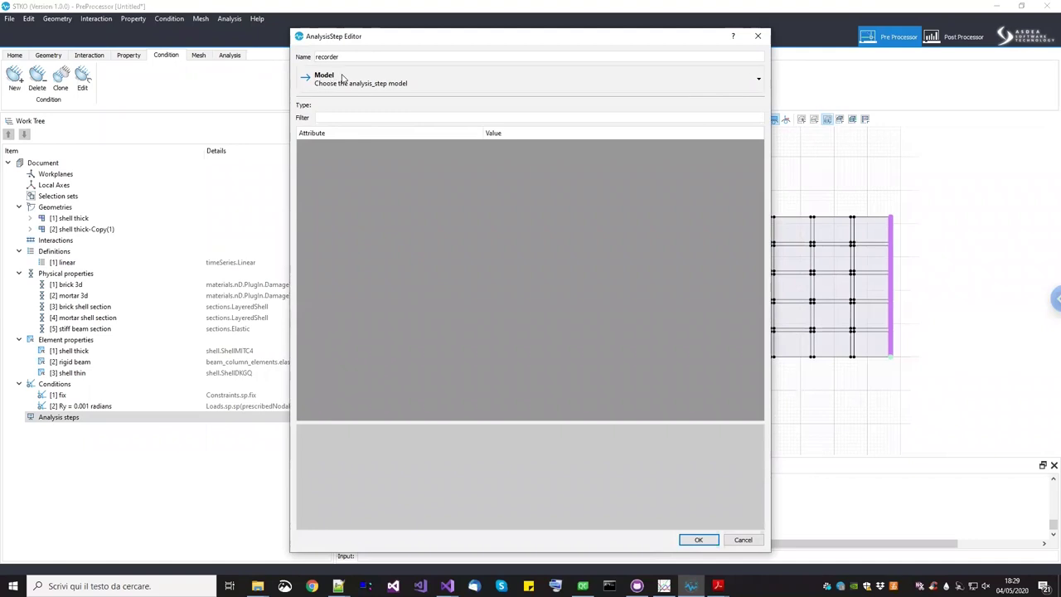
{"action": "left_click", "coordinate": [375, 83]}
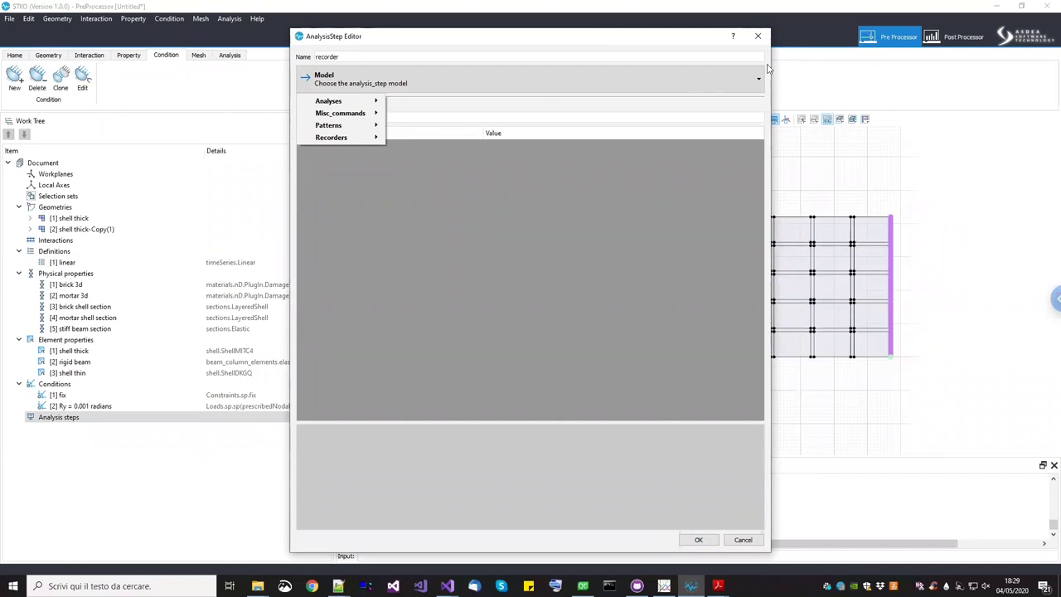
{"action": "left_click", "coordinate": [1055, 298]}
{"action": "left_click", "coordinate": [895, 83]}
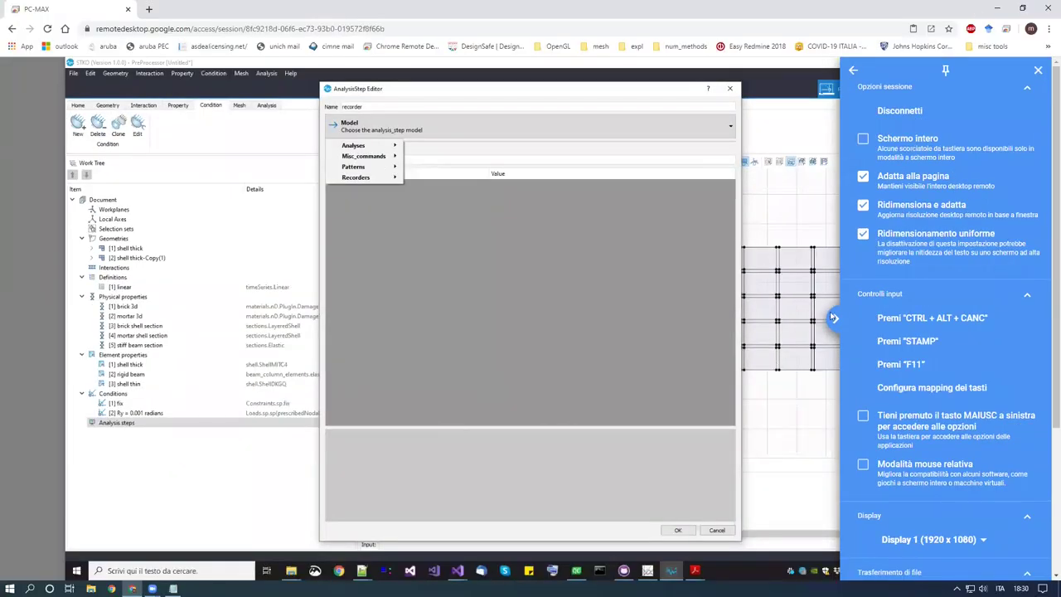
{"action": "left_click", "coordinate": [912, 153]}
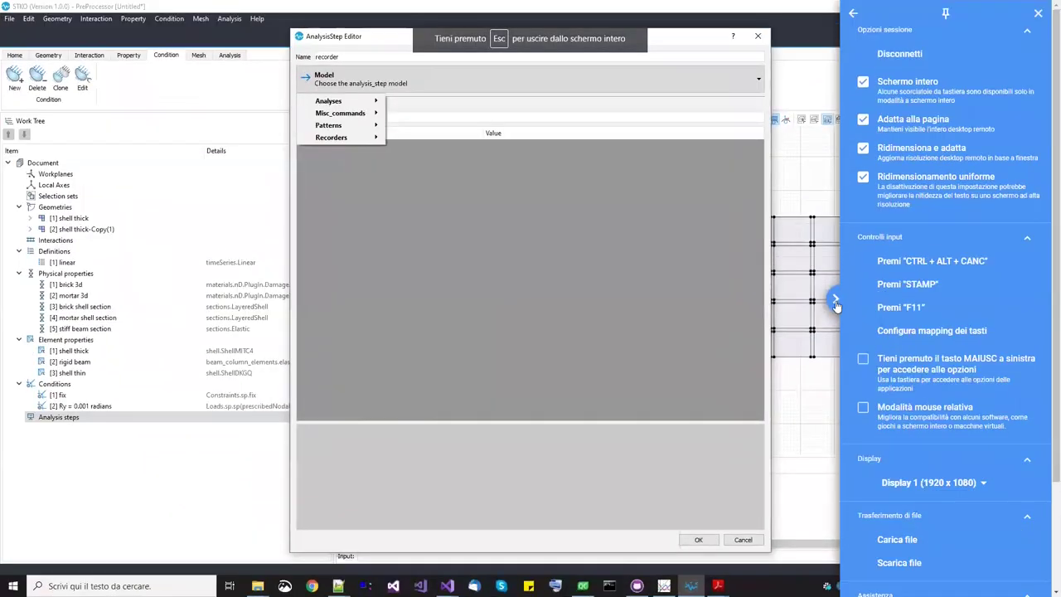
{"action": "left_click", "coordinate": [835, 300]}
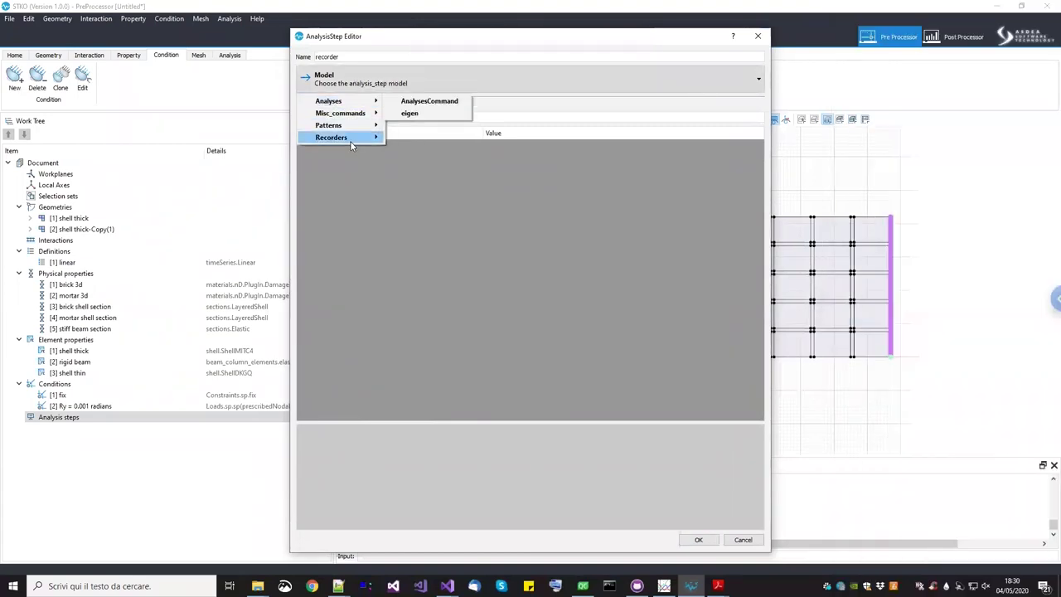
Make the analysis step an MPCORecorder and set its output name to ele_comparison
{"action": "mouse_move", "coordinate": [351, 143]}
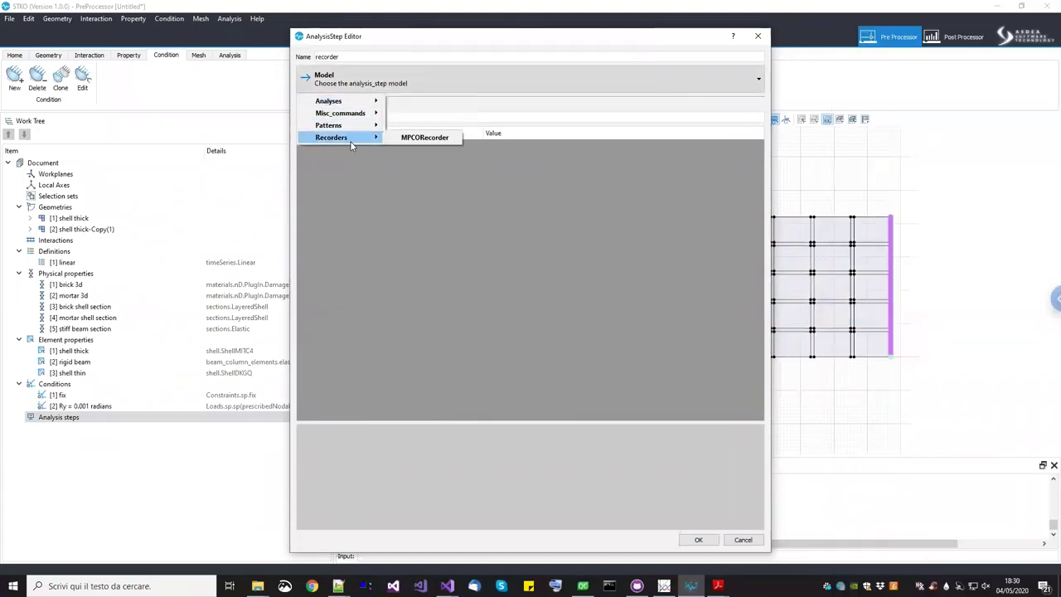
{"action": "left_click", "coordinate": [413, 139]}
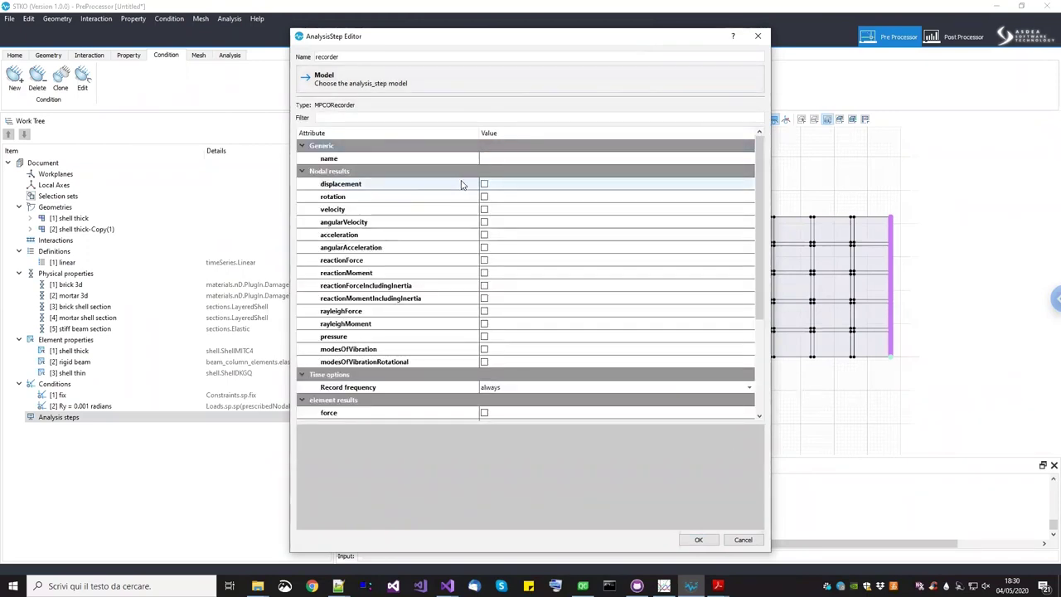
{"action": "left_click", "coordinate": [512, 160]}
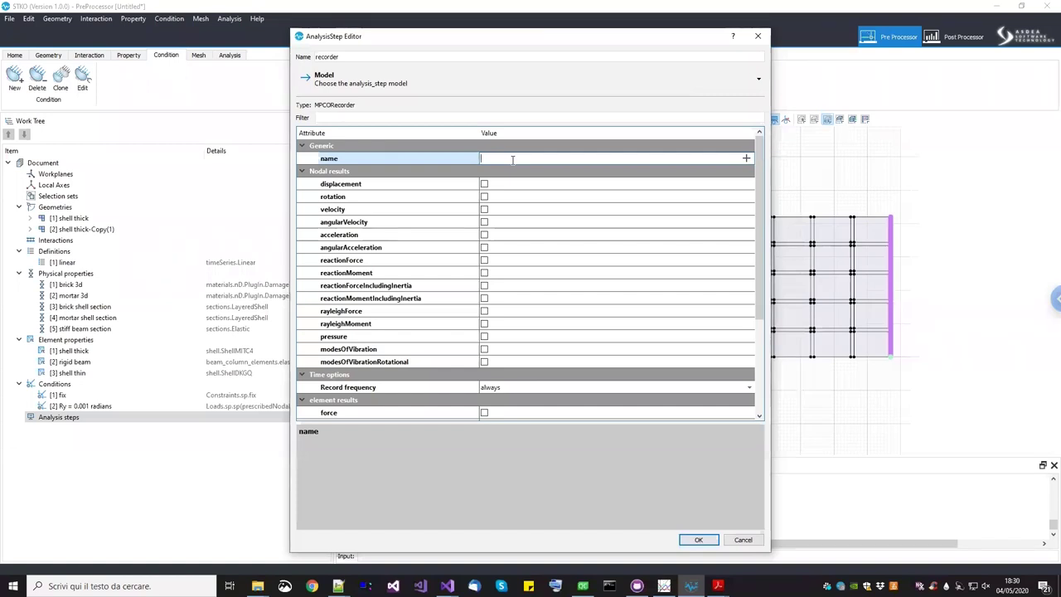
{"action": "type", "text": "_comparison"}
{"action": "key", "text": "Return"}
Enable displacement, rotation, reactionForce and reactionMoment as the recorder's nodal results, and save the analysis step
{"action": "left_click", "coordinate": [409, 183]}
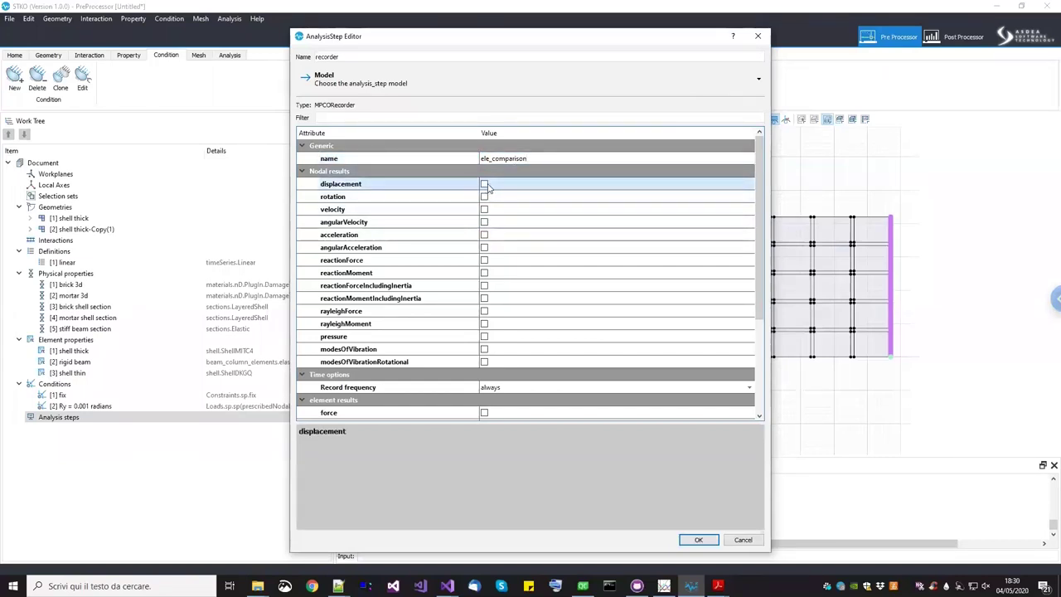
{"action": "left_click", "coordinate": [485, 183]}
{"action": "left_click", "coordinate": [485, 196]}
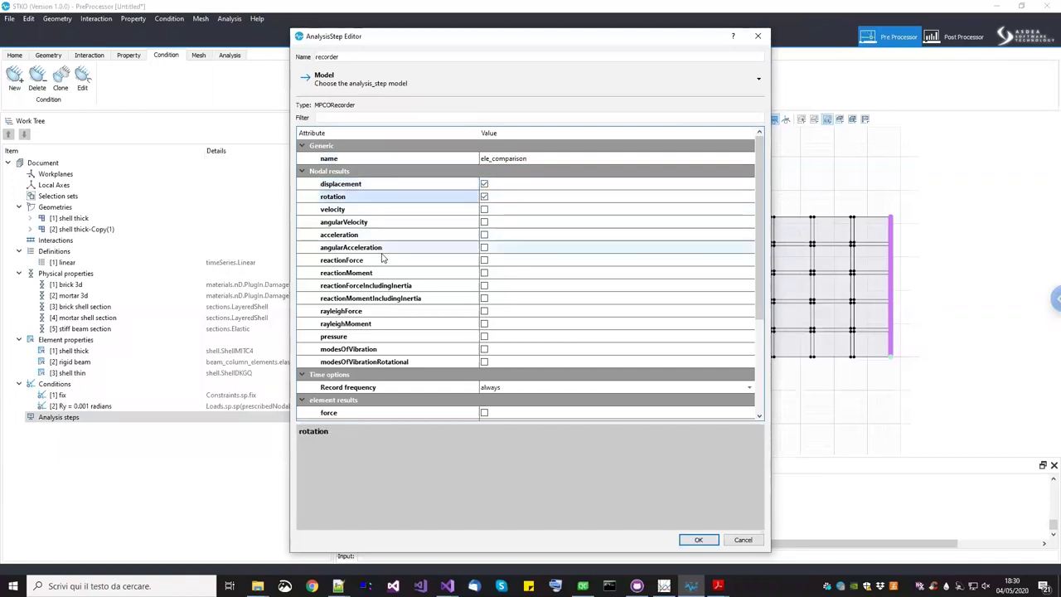
{"action": "left_click", "coordinate": [430, 261]}
{"action": "left_click", "coordinate": [484, 260]}
{"action": "left_click", "coordinate": [484, 273]}
{"action": "left_click", "coordinate": [484, 273]}
{"action": "left_click_drag", "start_coordinate": [763, 315], "coordinate": [761, 404]}
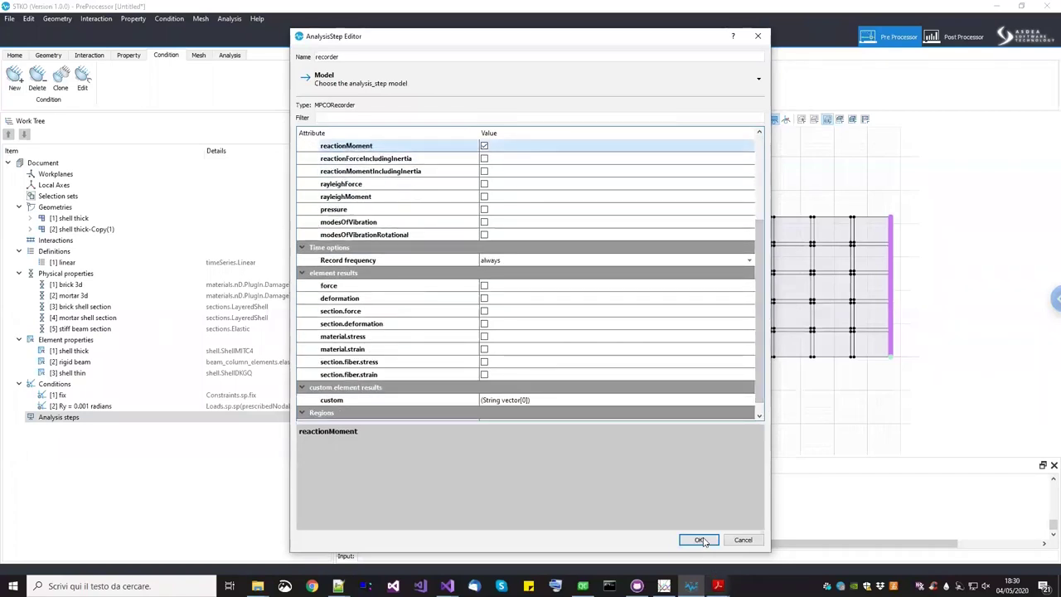
{"action": "left_click", "coordinate": [701, 540]}
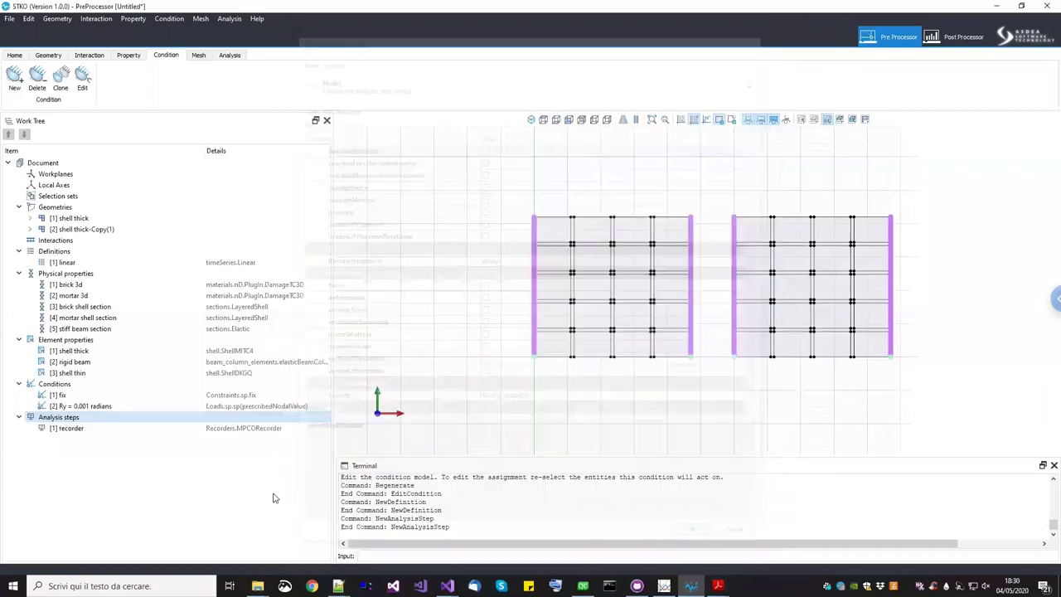
Start a new analysis step named add bc using the constraintPattern model
{"action": "right_click", "coordinate": [124, 420]}
{"action": "left_click", "coordinate": [136, 425]}
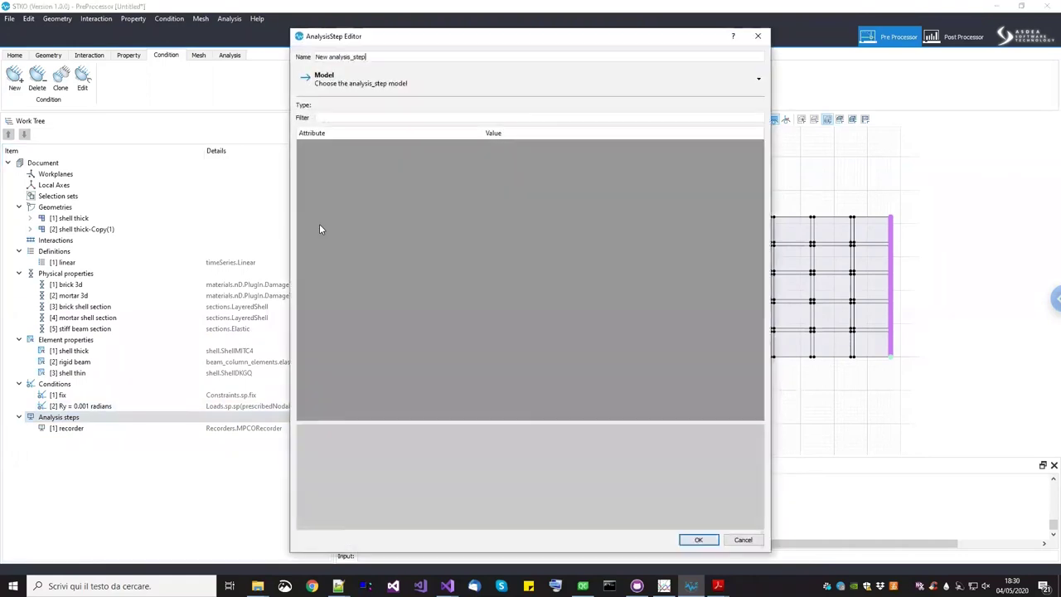
{"action": "left_click_drag", "start_coordinate": [376, 58], "coordinate": [276, 60]}
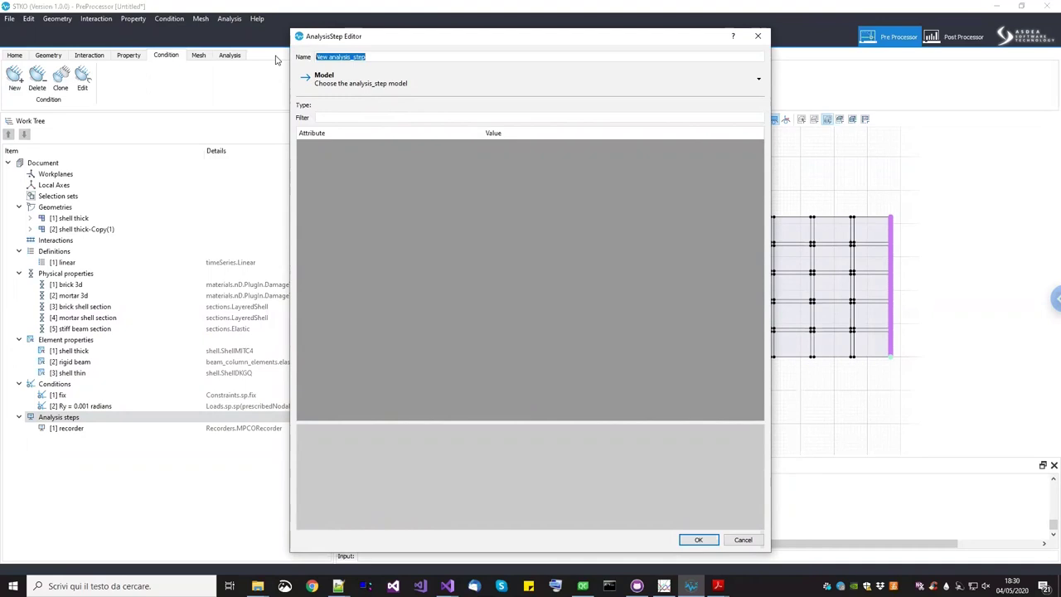
{"action": "type", "text": "add bc"}
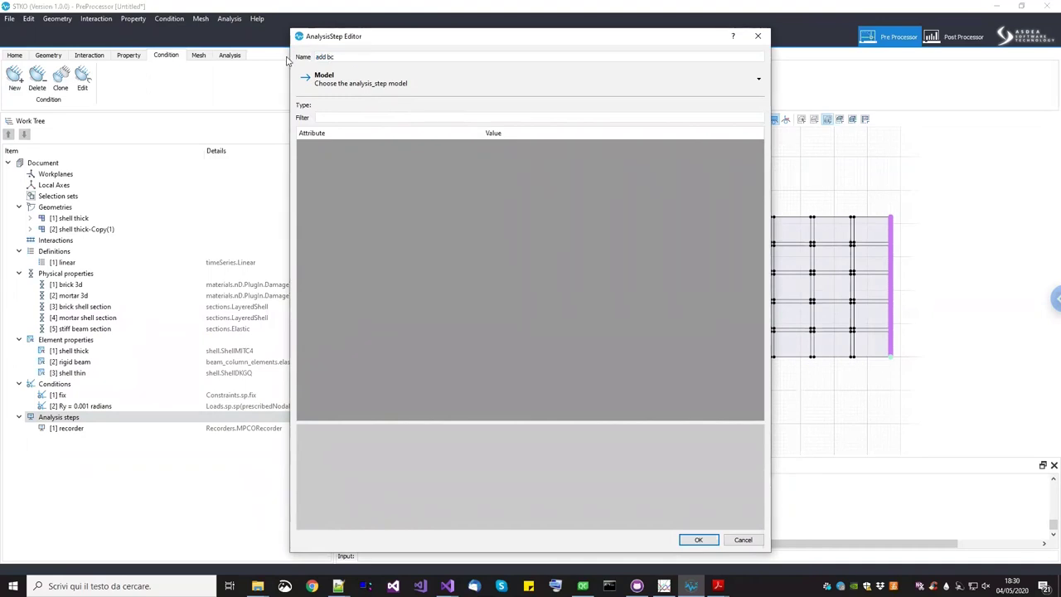
{"action": "left_click", "coordinate": [332, 80]}
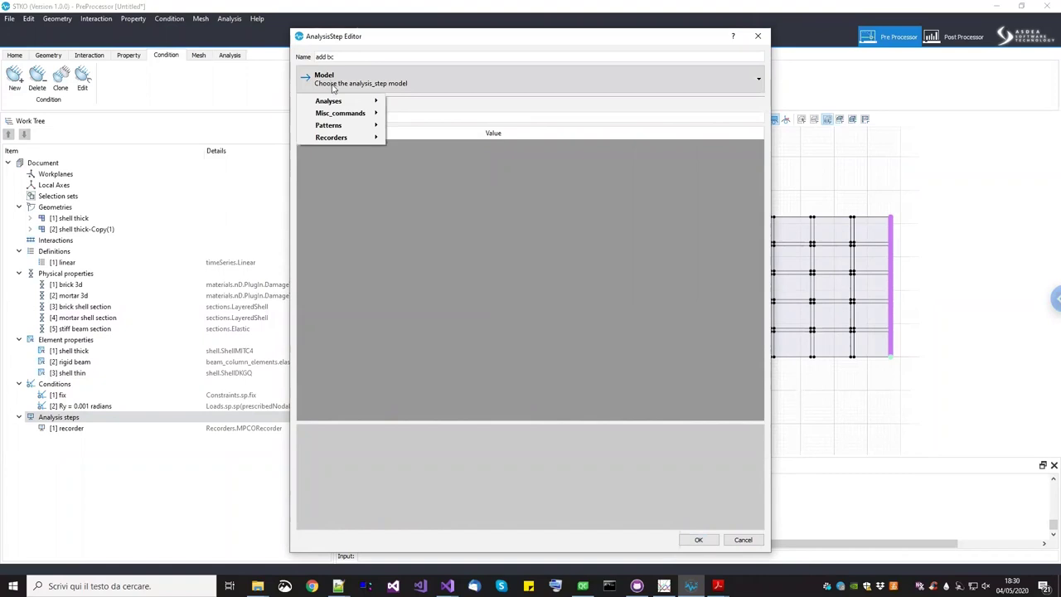
{"action": "mouse_move", "coordinate": [342, 127]}
{"action": "mouse_move", "coordinate": [416, 127]}
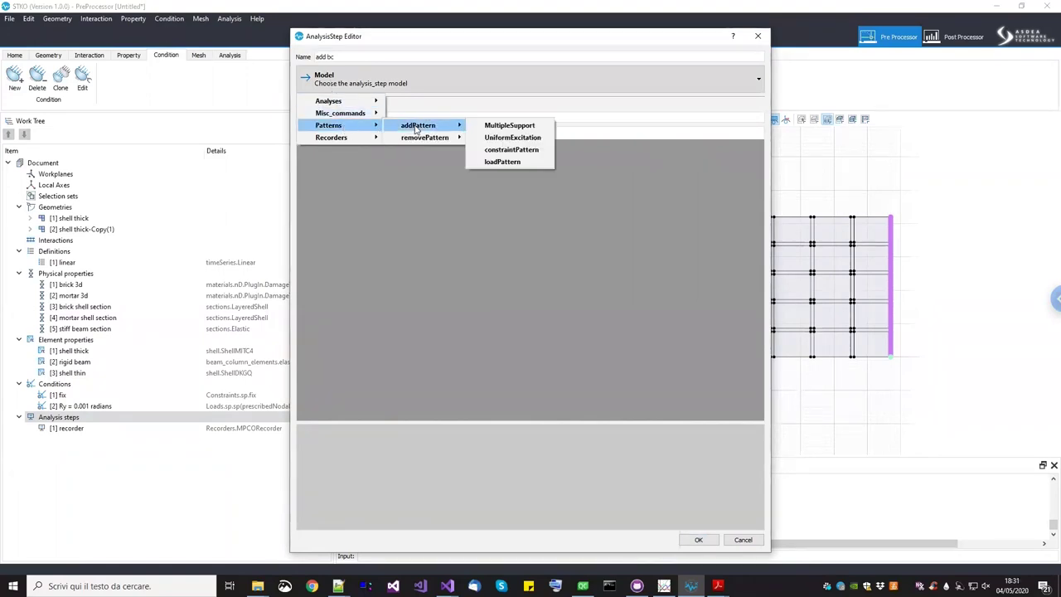
{"action": "left_click", "coordinate": [509, 151]}
Give the pattern's sp constraint list one row containing the fix condition, and save the add bc step
{"action": "left_click", "coordinate": [412, 159]}
{"action": "left_click", "coordinate": [407, 171]}
{"action": "left_click", "coordinate": [411, 161]}
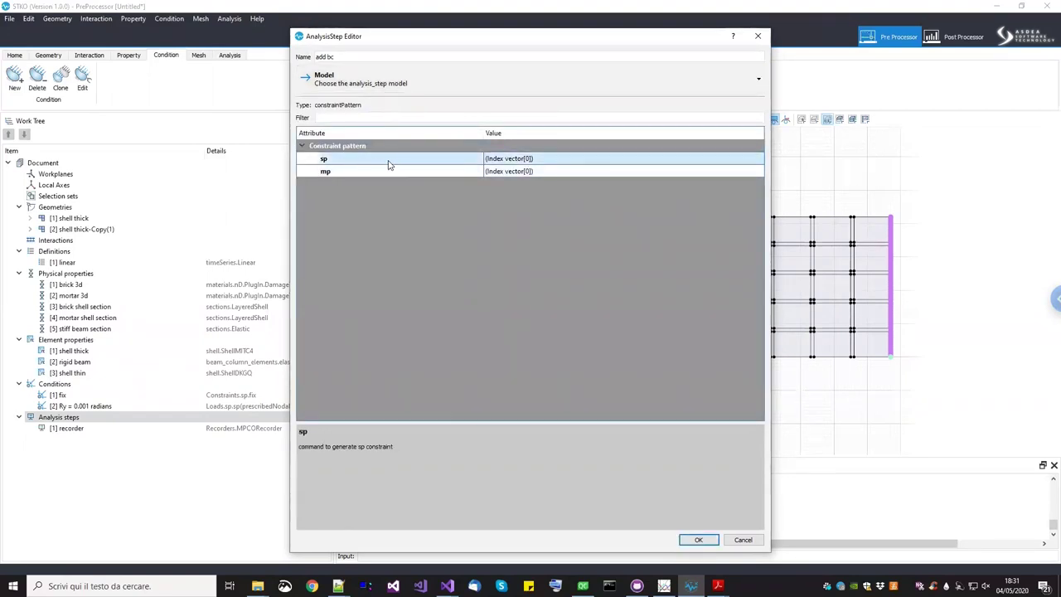
{"action": "left_click", "coordinate": [329, 172]}
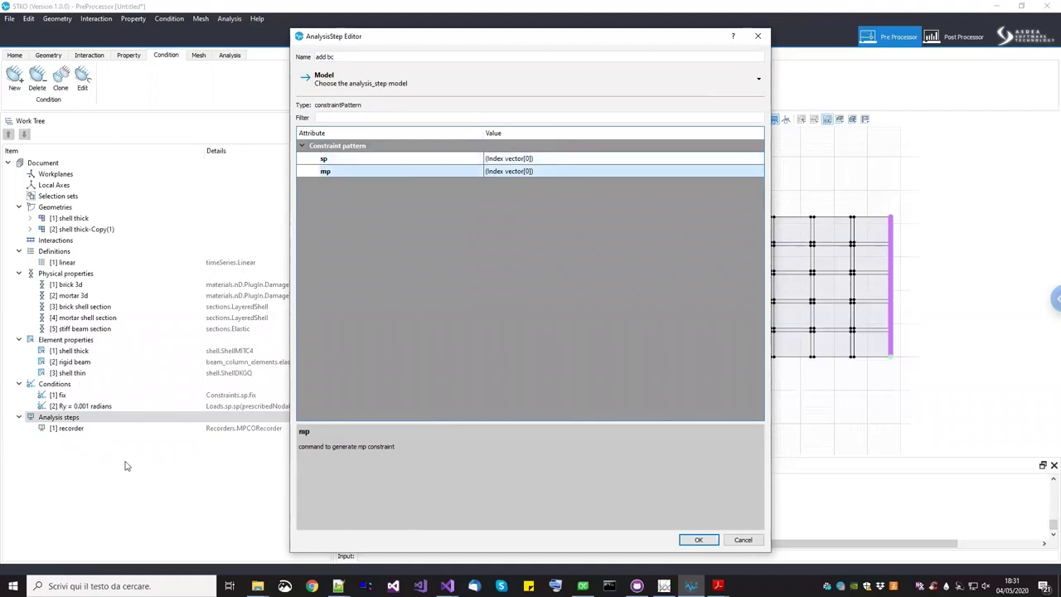
{"action": "left_click", "coordinate": [756, 161]}
{"action": "left_click", "coordinate": [758, 159]}
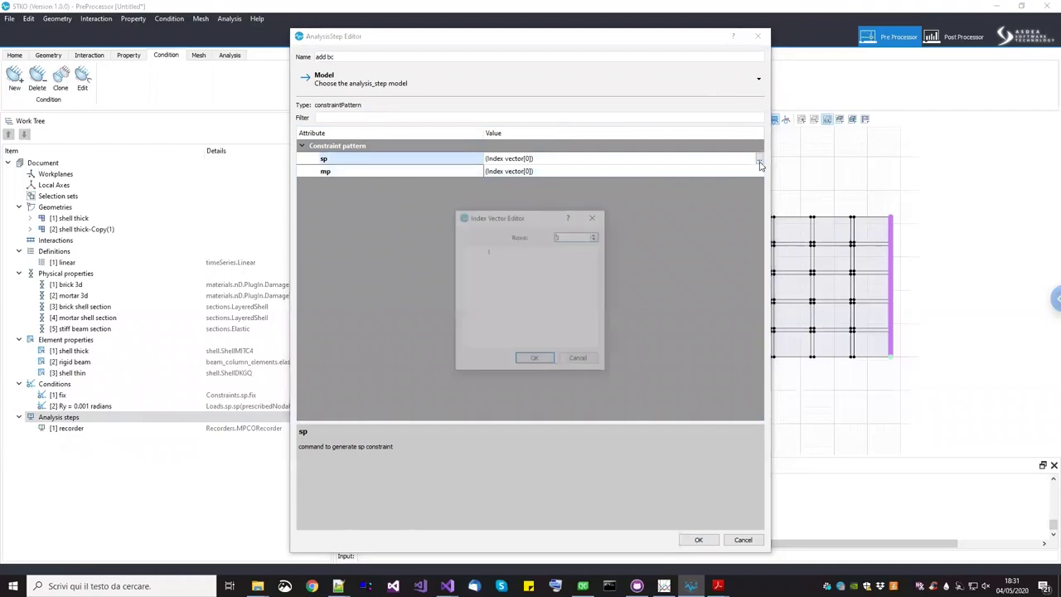
{"action": "left_click", "coordinate": [596, 235]}
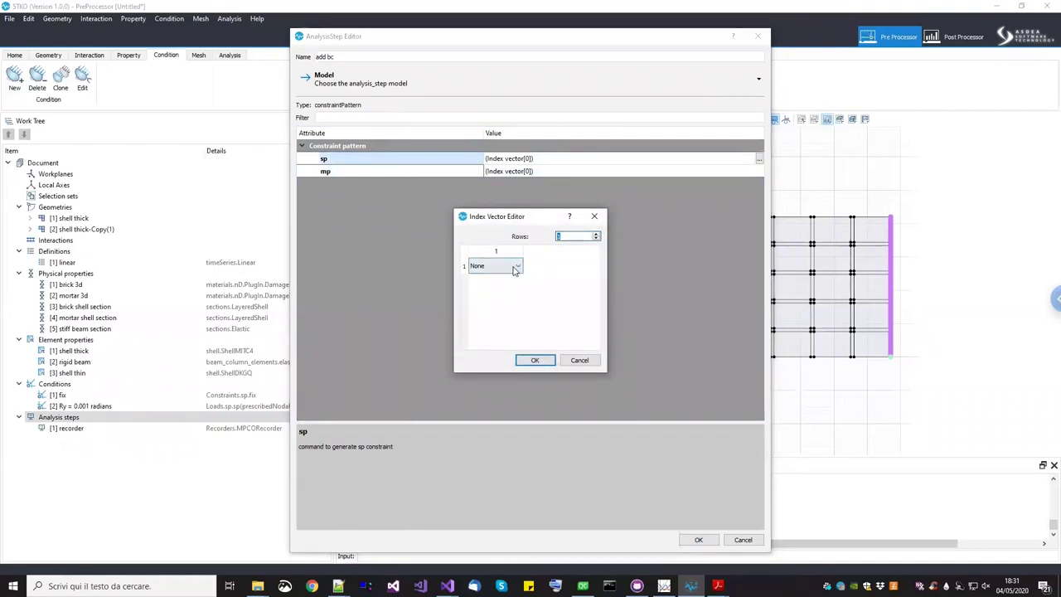
{"action": "left_click", "coordinate": [516, 267]}
{"action": "left_click", "coordinate": [497, 285]}
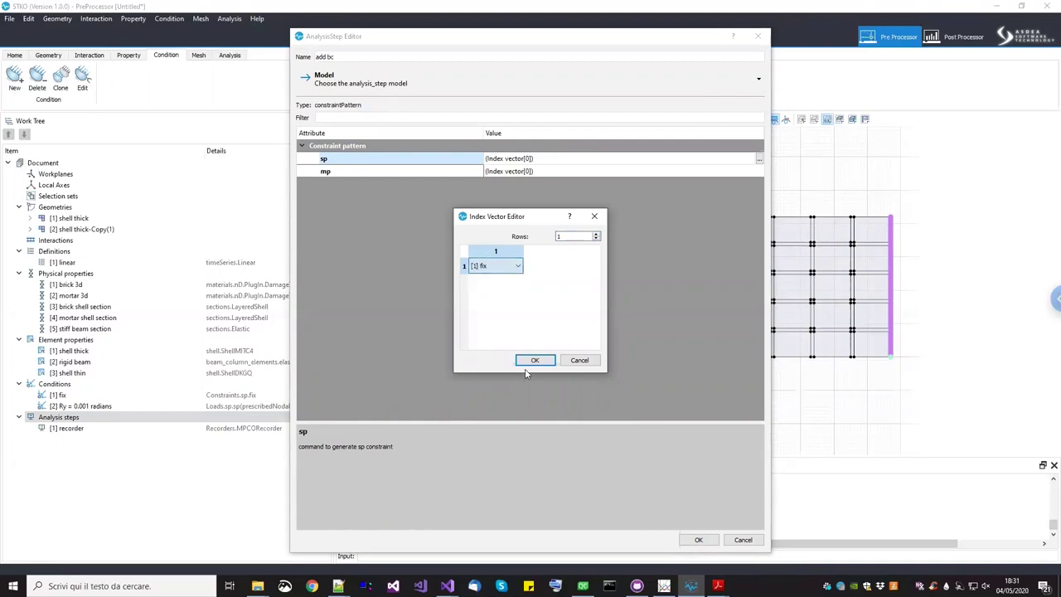
{"action": "left_click", "coordinate": [535, 361]}
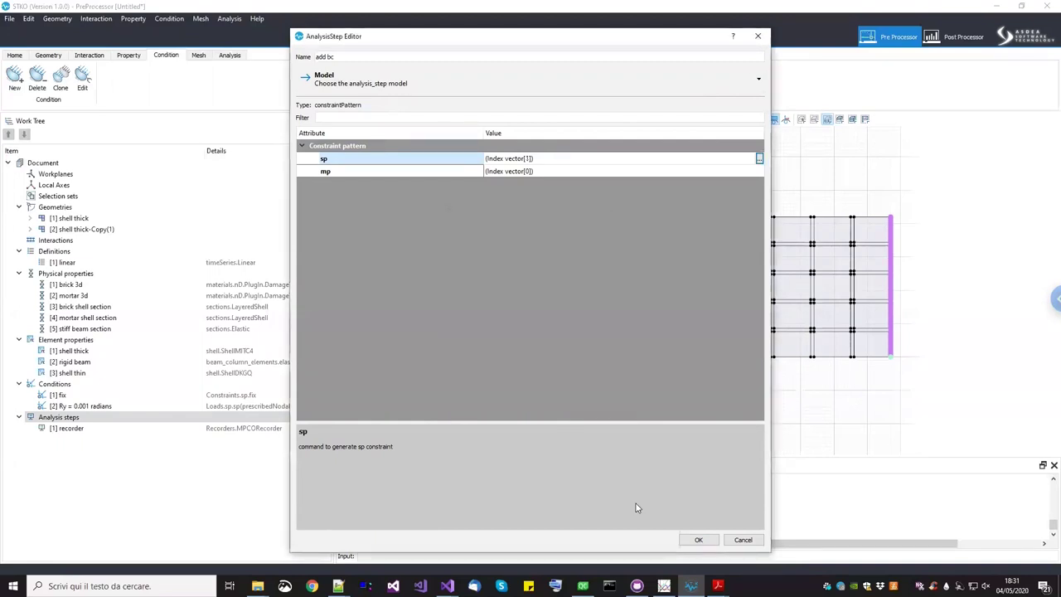
{"action": "left_click", "coordinate": [693, 539]}
Start a new analysis step named add loads using the loadPattern model
{"action": "left_click", "coordinate": [67, 443]}
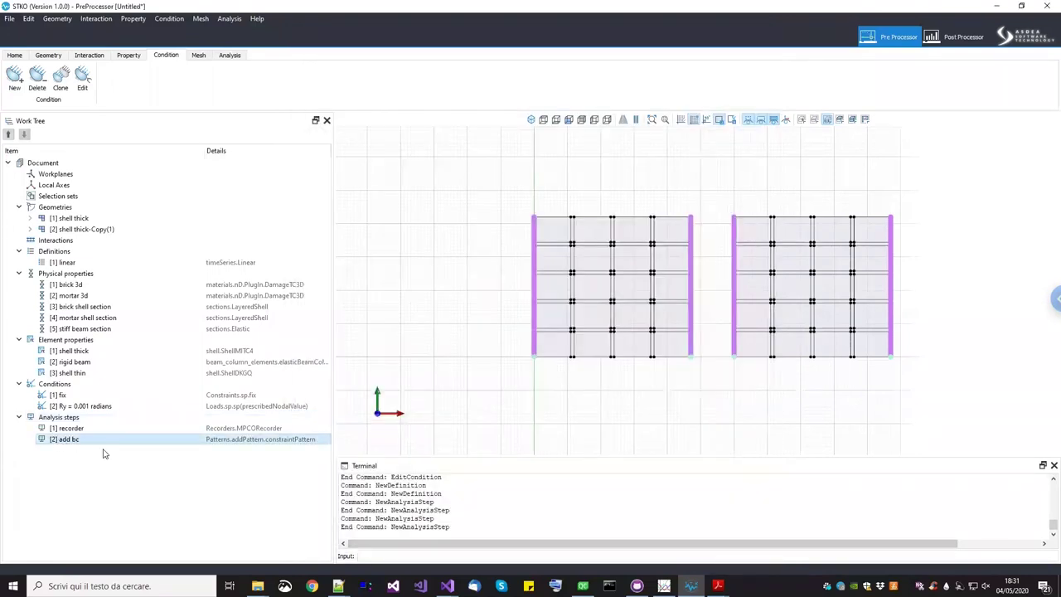
{"action": "right_click", "coordinate": [85, 406]}
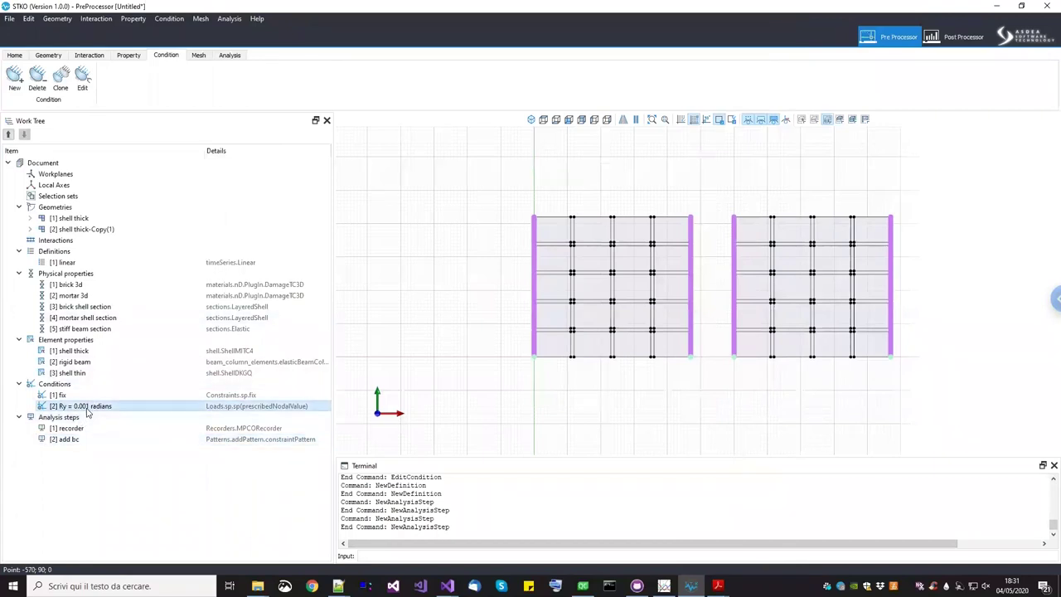
{"action": "left_click", "coordinate": [73, 417]}
{"action": "right_click", "coordinate": [74, 418]}
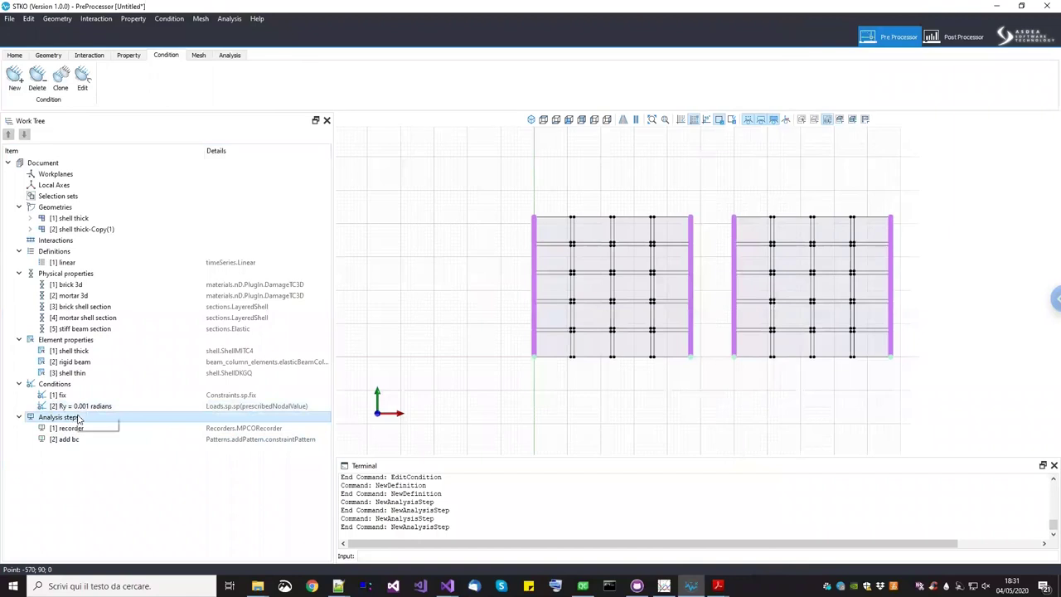
{"action": "left_click", "coordinate": [98, 423]}
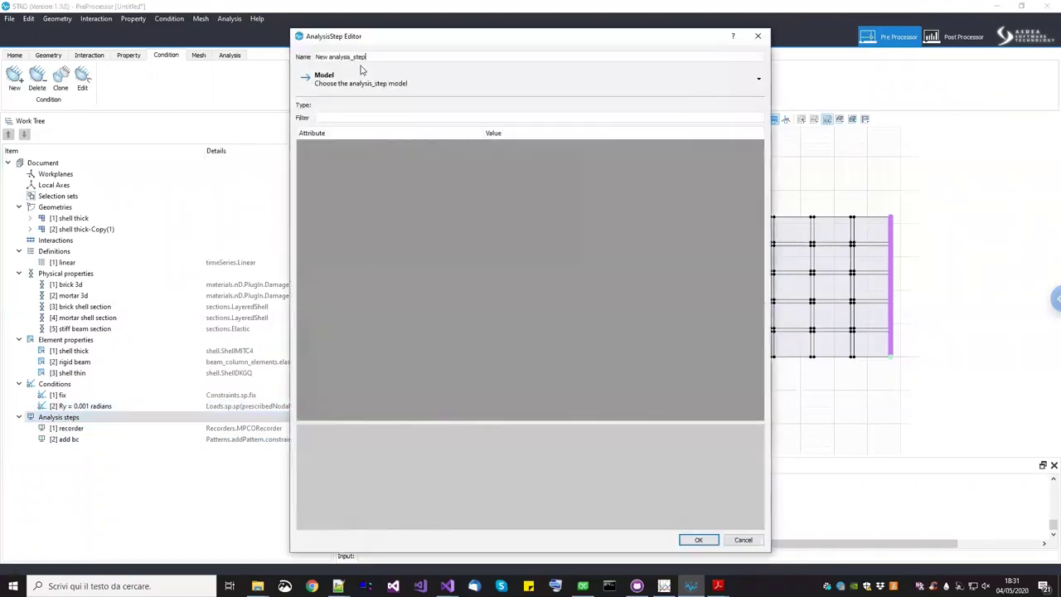
{"action": "key", "text": "ctrl+a"}
{"action": "type", "text": "add loads"}
{"action": "left_click", "coordinate": [354, 79]}
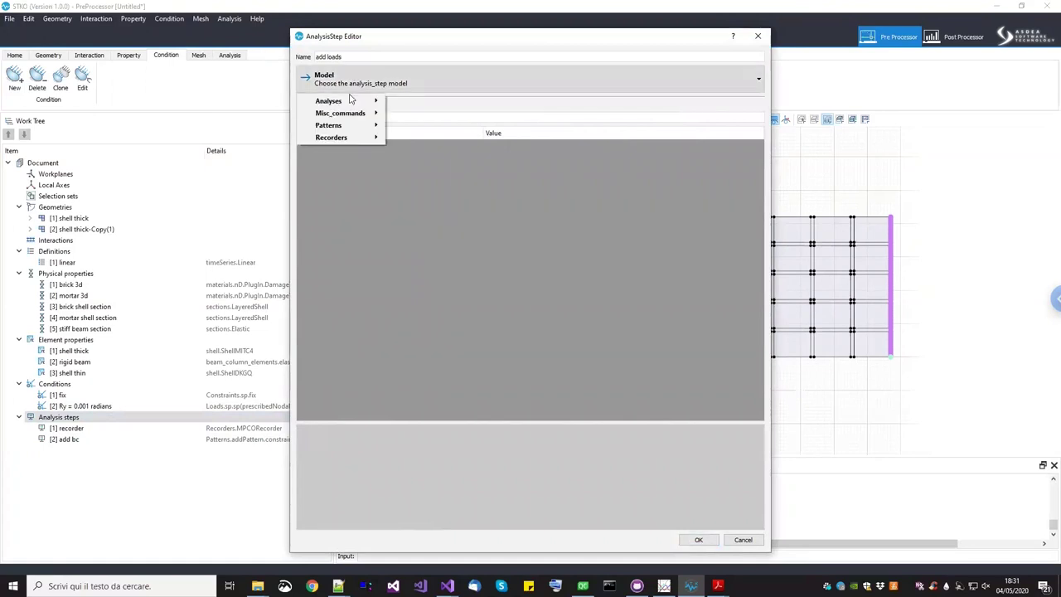
{"action": "mouse_move", "coordinate": [348, 125]}
{"action": "mouse_move", "coordinate": [423, 125]}
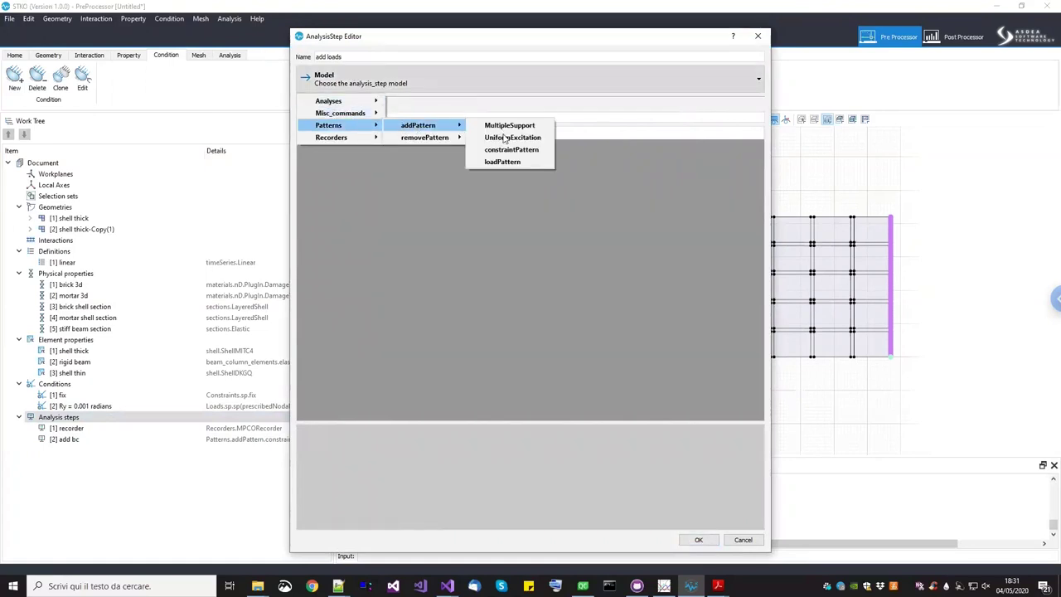
{"action": "left_click", "coordinate": [504, 162]}
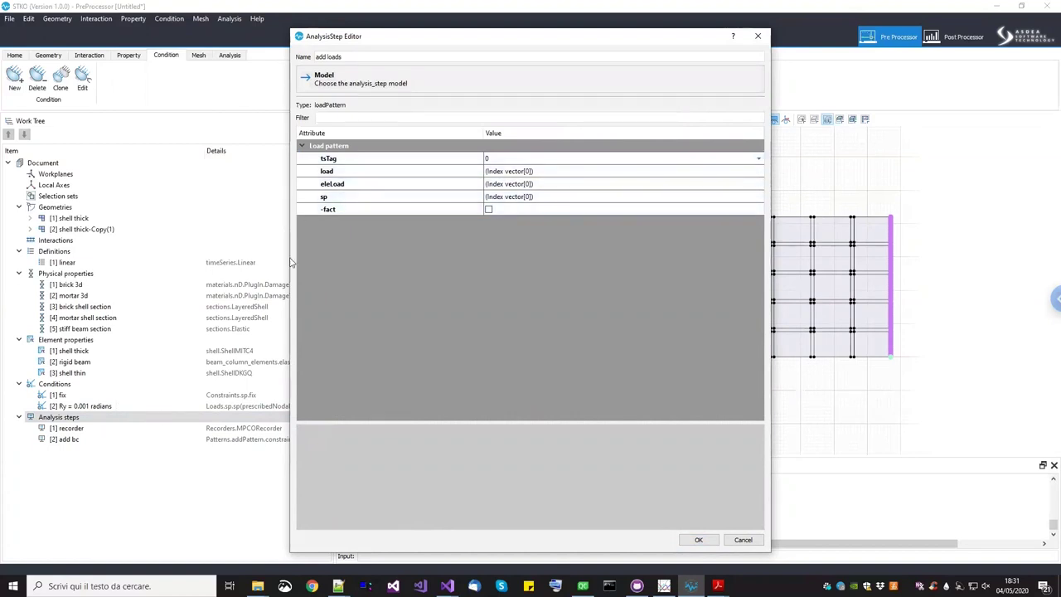
Give the load pattern's sp list one row containing the Ry = 0.001 radians condition
{"action": "left_click", "coordinate": [358, 175]}
{"action": "left_click", "coordinate": [360, 184]}
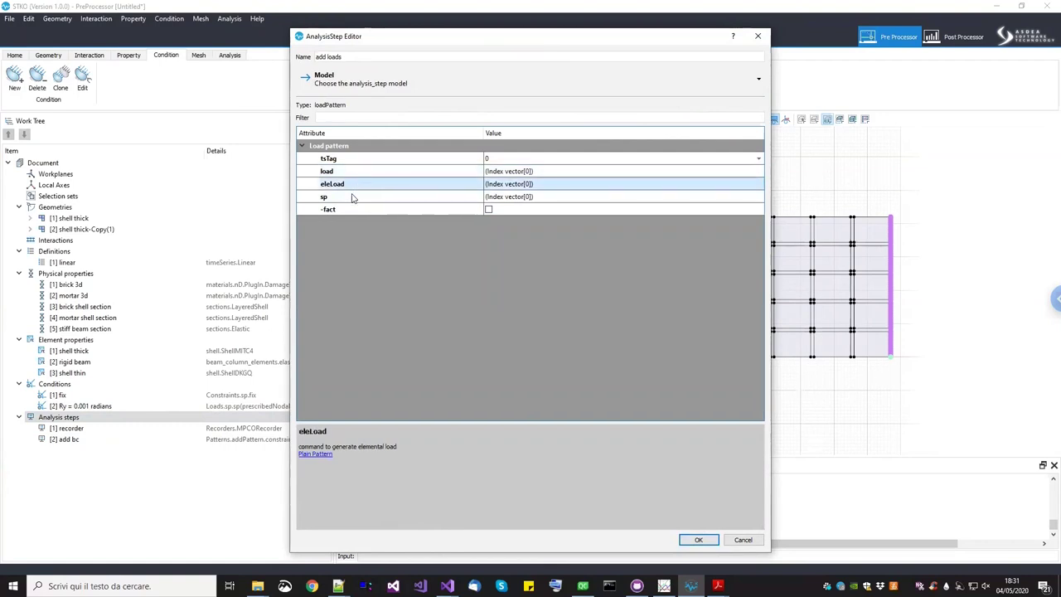
{"action": "left_click", "coordinate": [340, 199]}
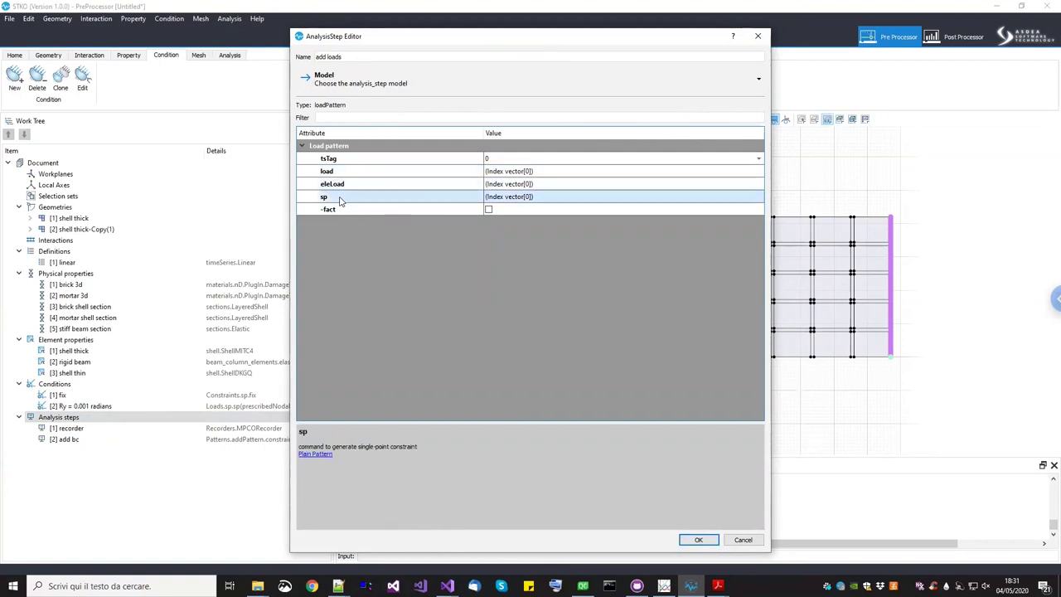
{"action": "left_click", "coordinate": [757, 200]}
{"action": "left_click", "coordinate": [756, 199]}
{"action": "left_click", "coordinate": [597, 234]}
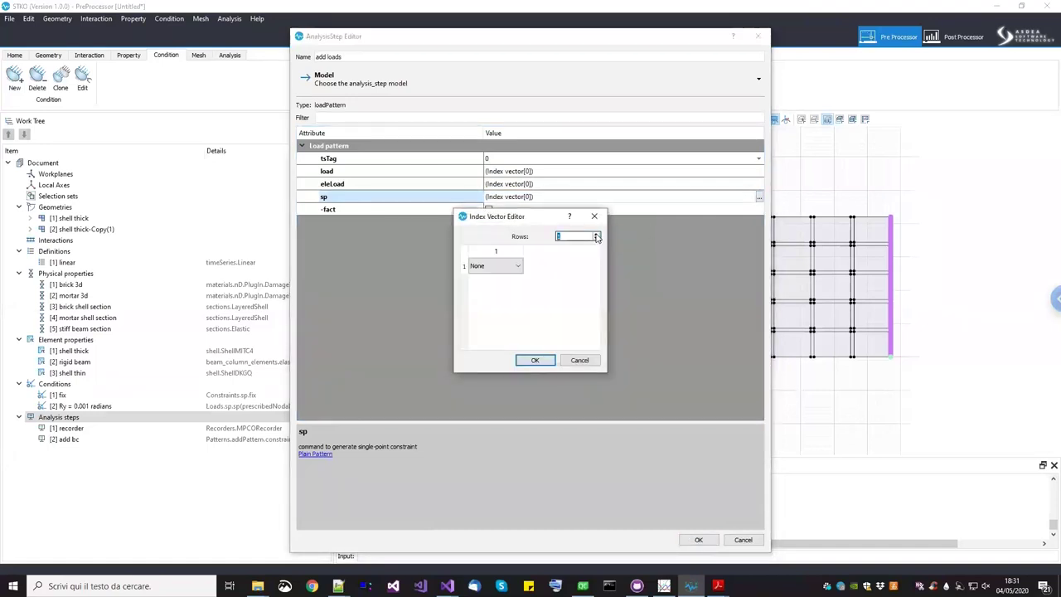
{"action": "left_click", "coordinate": [521, 265]}
{"action": "left_click", "coordinate": [517, 265]}
{"action": "left_click", "coordinate": [496, 284]}
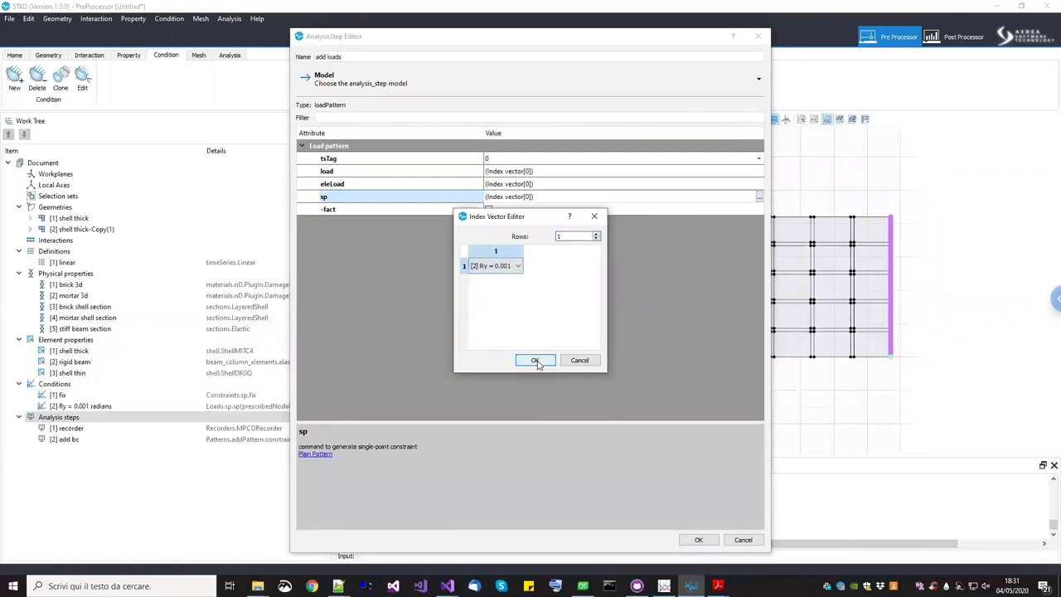
{"action": "left_click", "coordinate": [536, 361]}
Set the load pattern's time series tag to linear and save the add loads step
{"action": "left_click", "coordinate": [433, 162]}
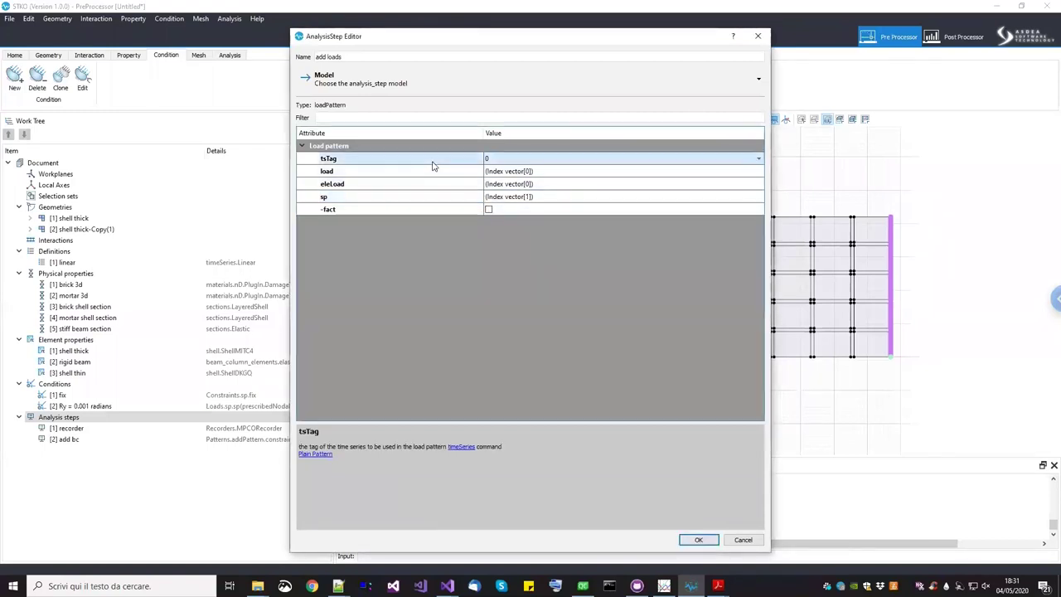
{"action": "left_click", "coordinate": [530, 166]}
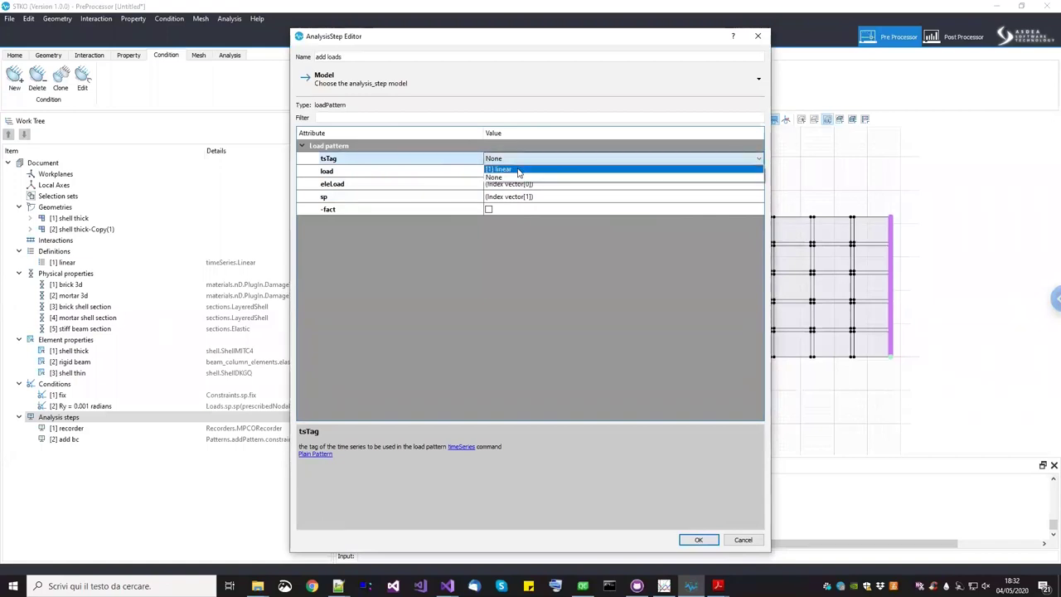
{"action": "left_click", "coordinate": [518, 170]}
{"action": "left_click", "coordinate": [697, 539]}
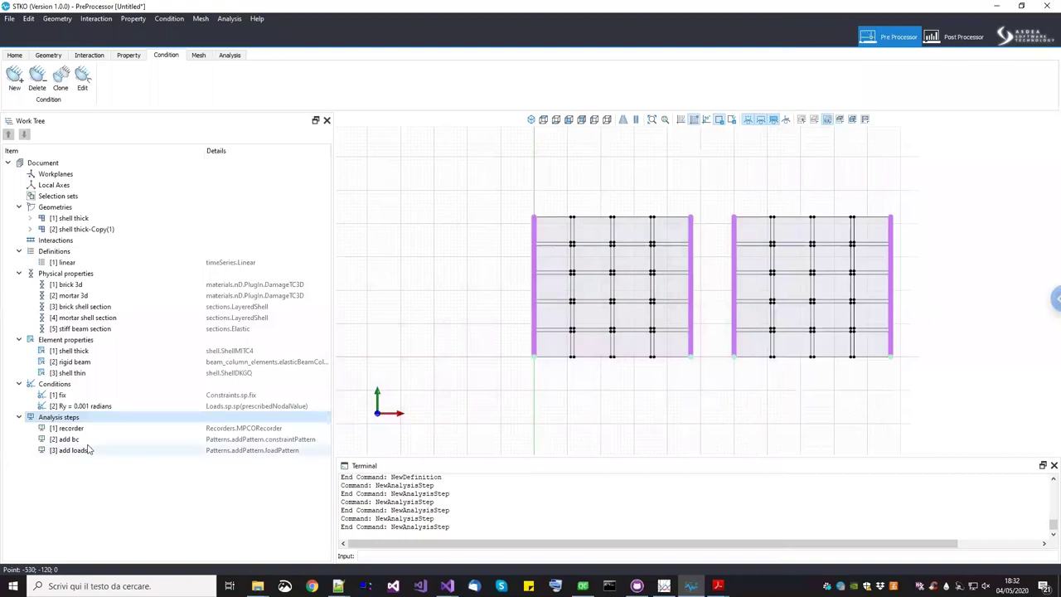
Start adding another analysis step after add loads
{"action": "right_click", "coordinate": [97, 424]}
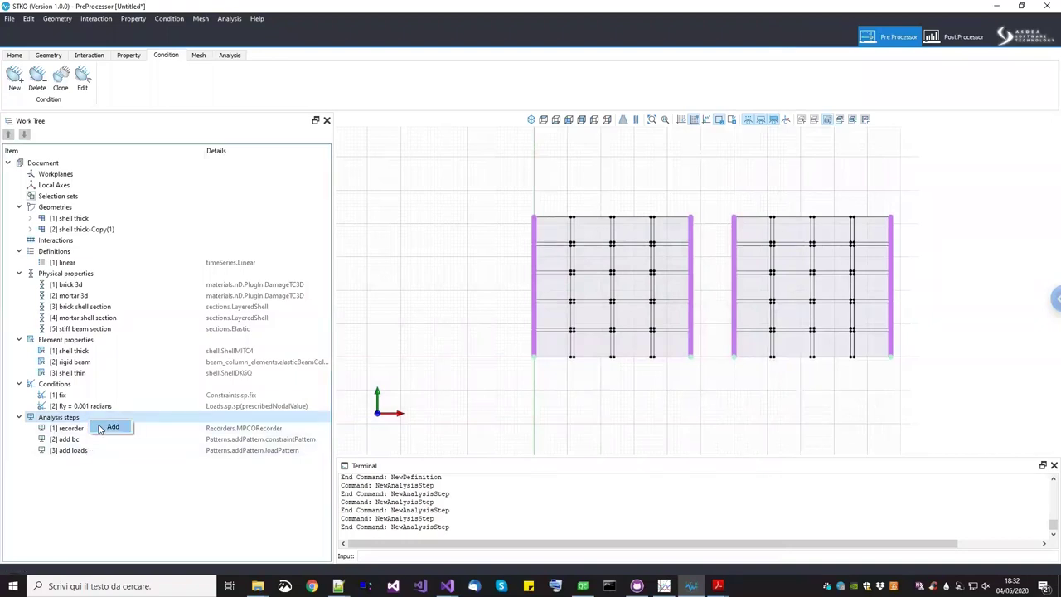
Add a new analysis step named "analysis" that uses the AnalysesCommand model
{"action": "left_click", "coordinate": [111, 425]}
{"action": "left_click_drag", "start_coordinate": [372, 59], "coordinate": [260, 52]}
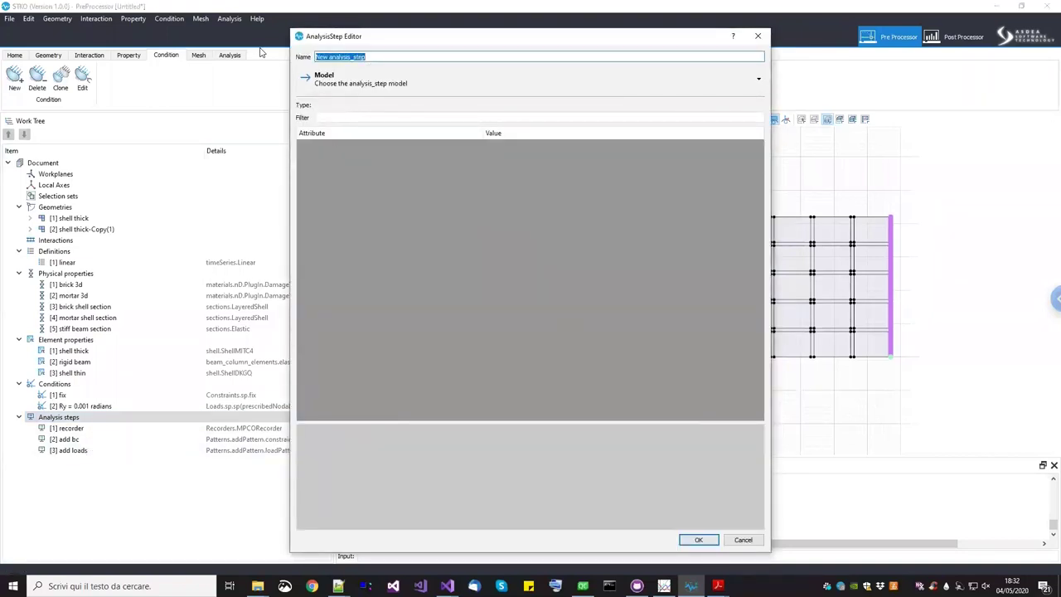
{"action": "type", "text": "analysis"}
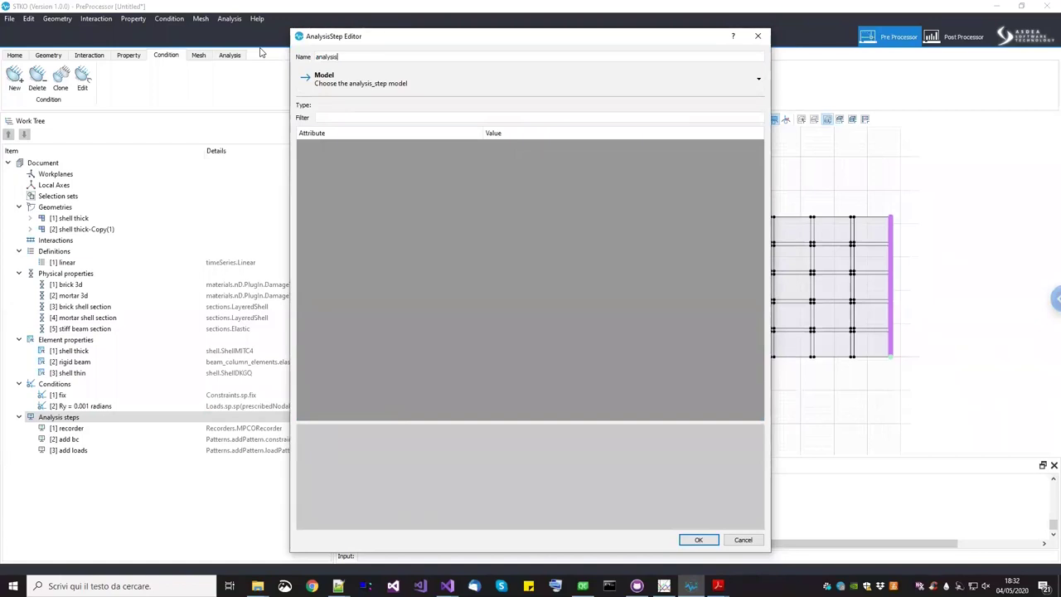
{"action": "left_click", "coordinate": [337, 76]}
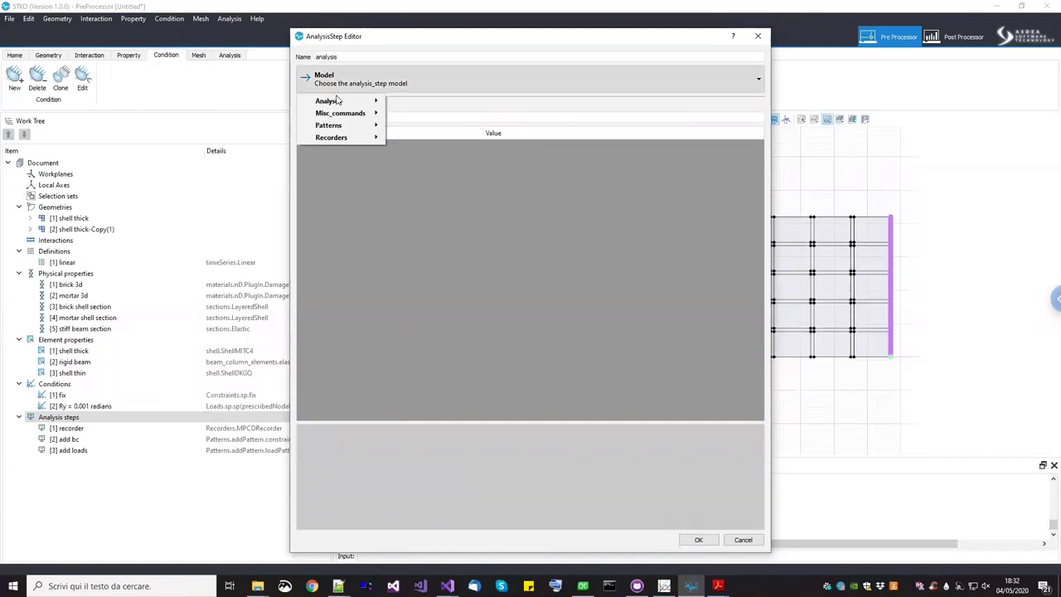
{"action": "mouse_move", "coordinate": [365, 102]}
{"action": "left_click", "coordinate": [420, 103]}
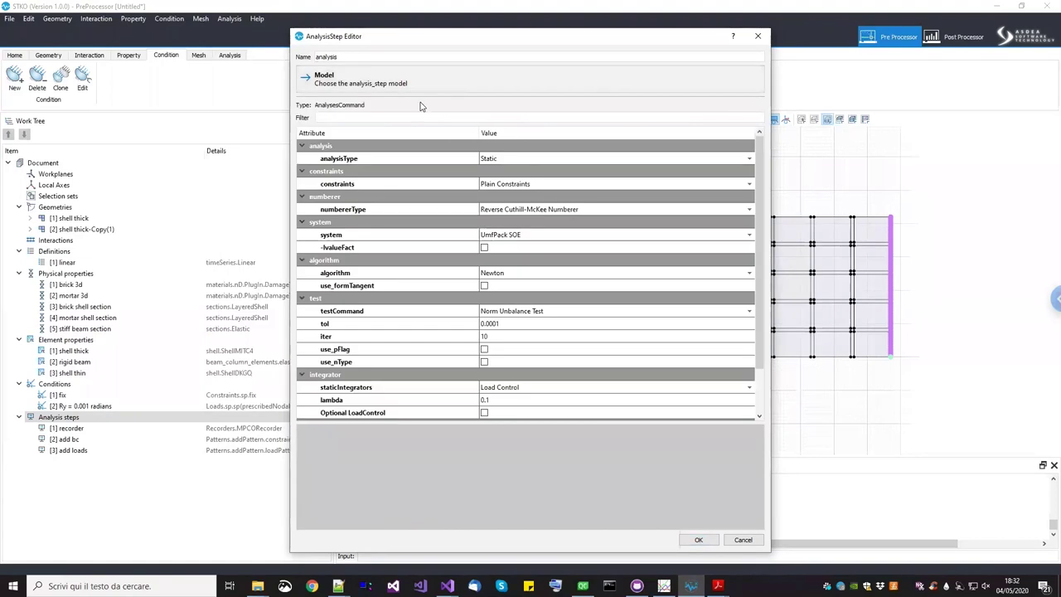
Set the constraints handler to Penalty Method with both alphaS and alphaM at 1e15
{"action": "left_click", "coordinate": [535, 185]}
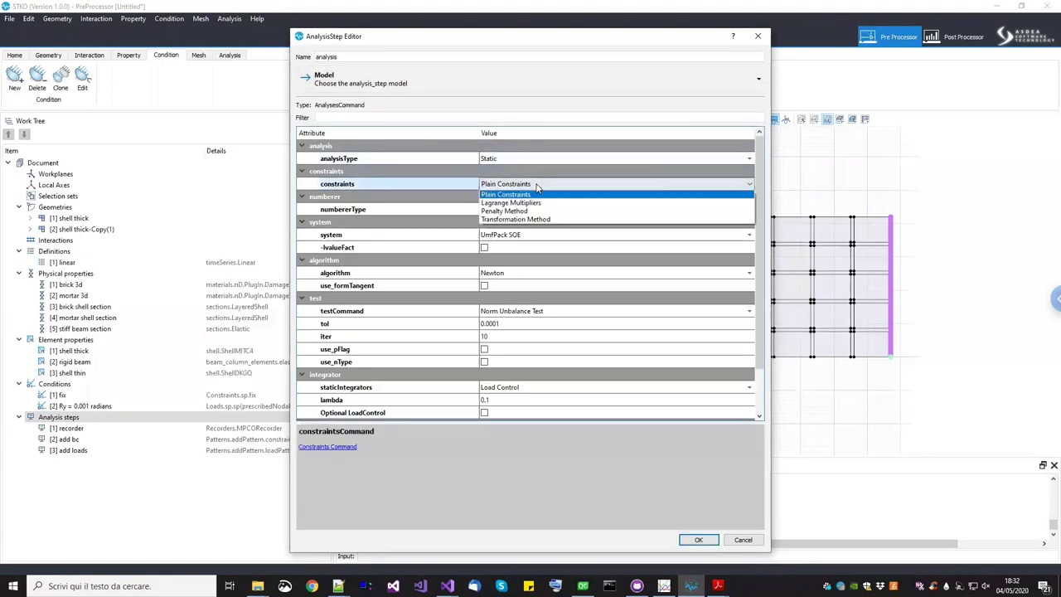
{"action": "left_click", "coordinate": [535, 211]}
{"action": "left_click", "coordinate": [540, 195]}
{"action": "type", "text": "1"}
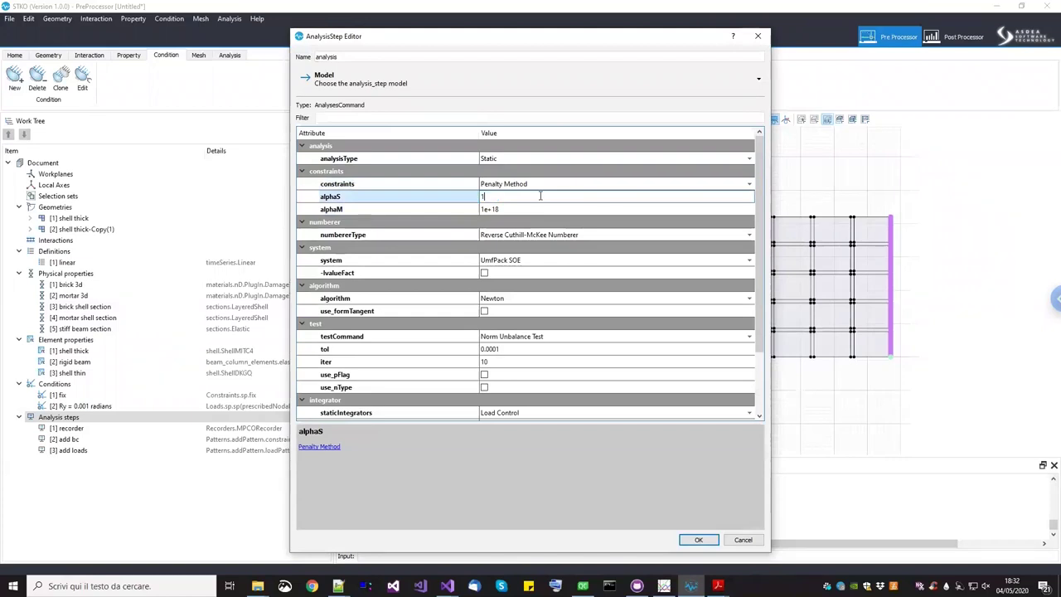
{"action": "type", "text": "e15"}
{"action": "key", "text": "Return"}
{"action": "left_click", "coordinate": [539, 196]}
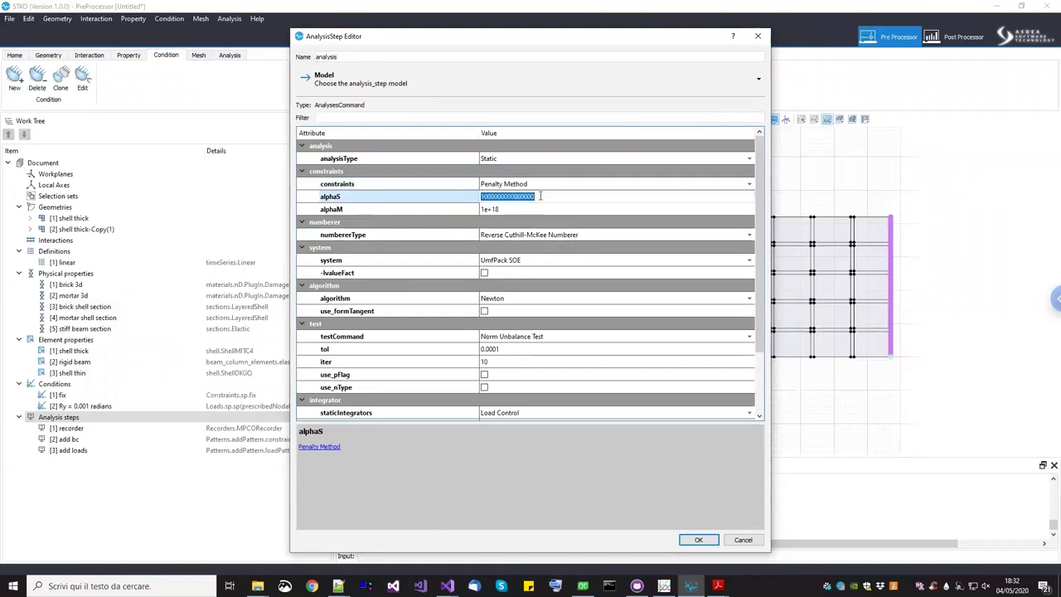
{"action": "key", "text": "ctrl+c"}
{"action": "left_click", "coordinate": [540, 209]}
{"action": "key", "text": "ctrl+v"}
{"action": "key", "text": "Return"}
Choose the Norm Displacement Increment Test as the convergence test of the analysis step
{"action": "left_click", "coordinate": [433, 237]}
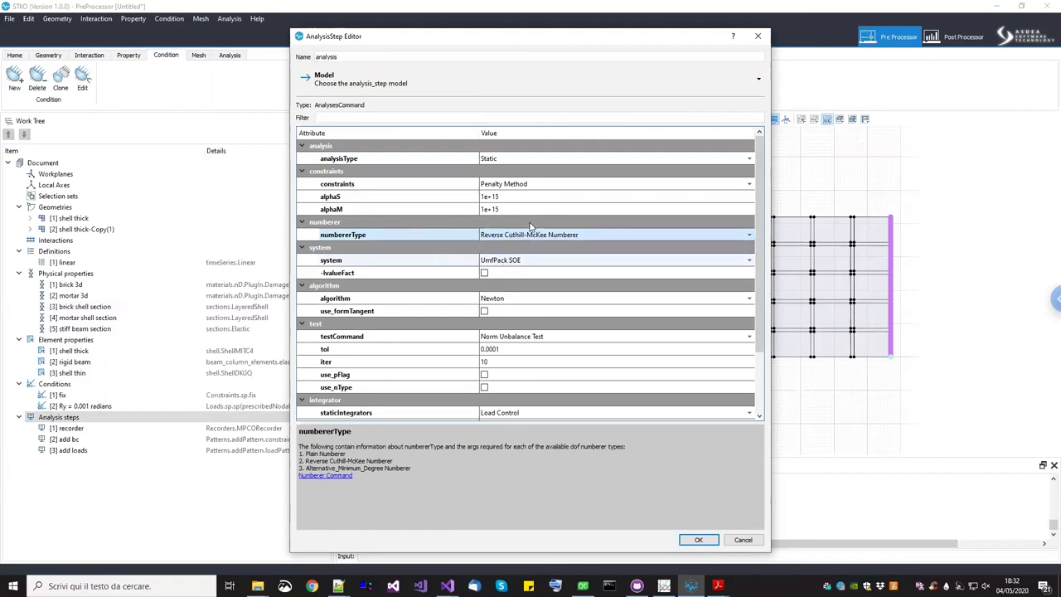
{"action": "scroll", "coordinate": [758, 288], "scroll_direction": "down", "scroll_amount": 1}
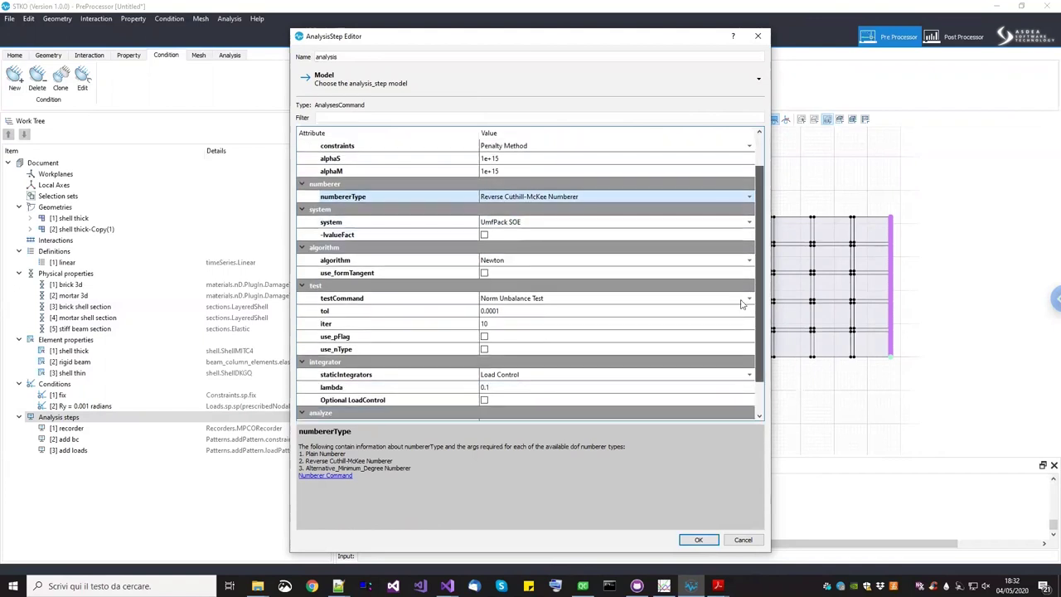
{"action": "left_click", "coordinate": [501, 301]}
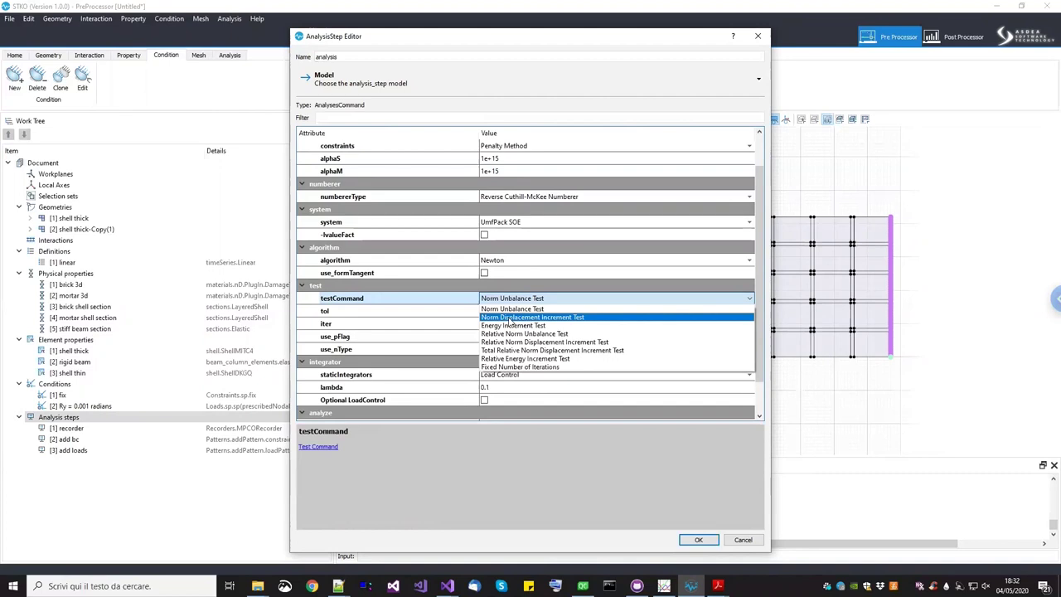
{"action": "left_click", "coordinate": [511, 318]}
{"action": "left_click", "coordinate": [513, 313]}
{"action": "left_click", "coordinate": [514, 323]}
Enable the convergence test's optional print flag with pFlag 1 and create the analysis step
{"action": "left_click", "coordinate": [510, 338]}
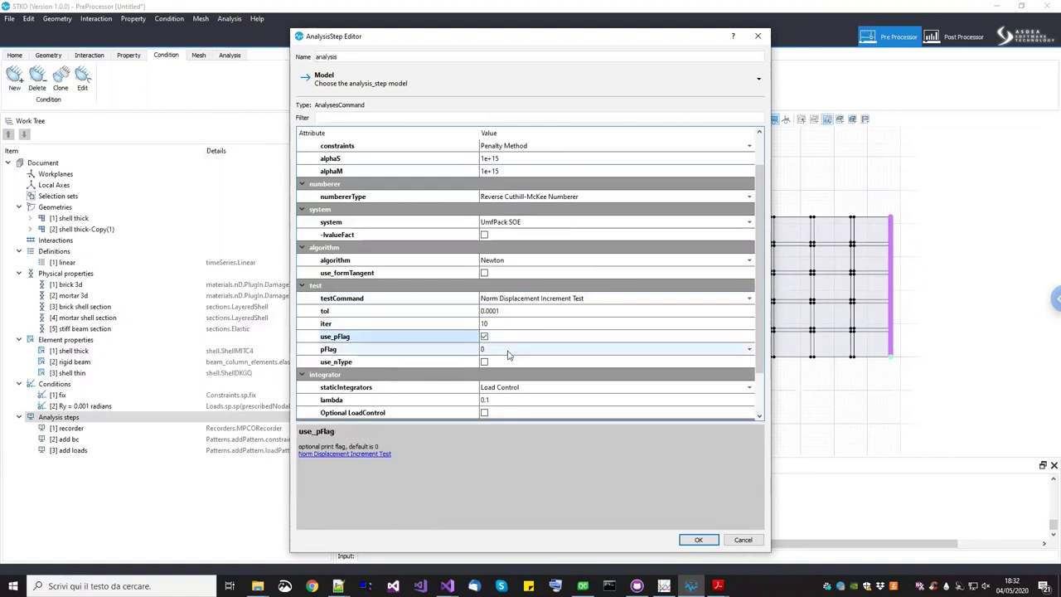
{"action": "left_click", "coordinate": [508, 352]}
{"action": "left_click", "coordinate": [509, 351]}
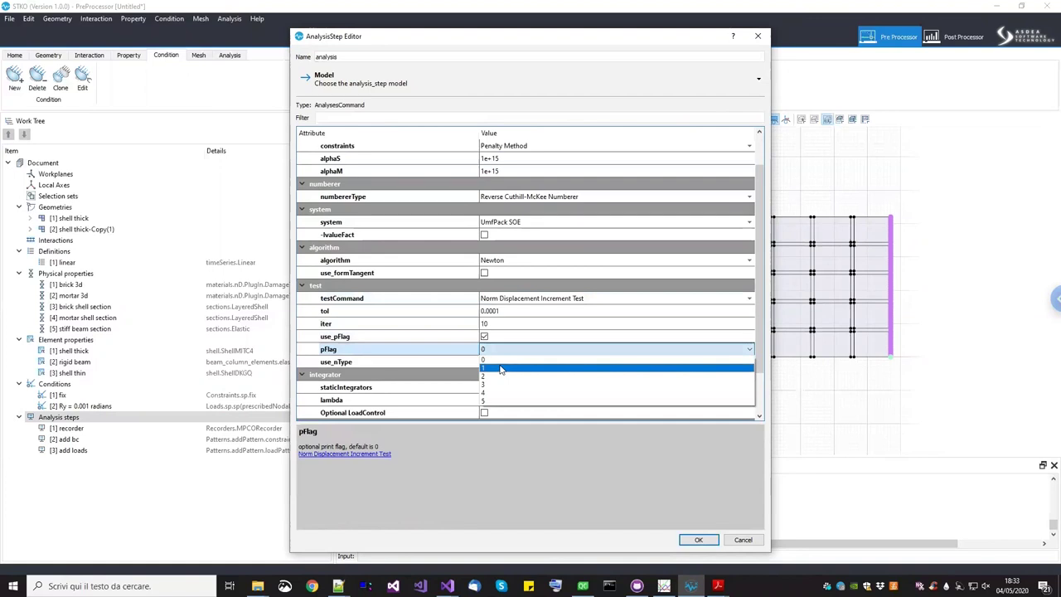
{"action": "left_click", "coordinate": [502, 371]}
{"action": "left_click", "coordinate": [376, 338]}
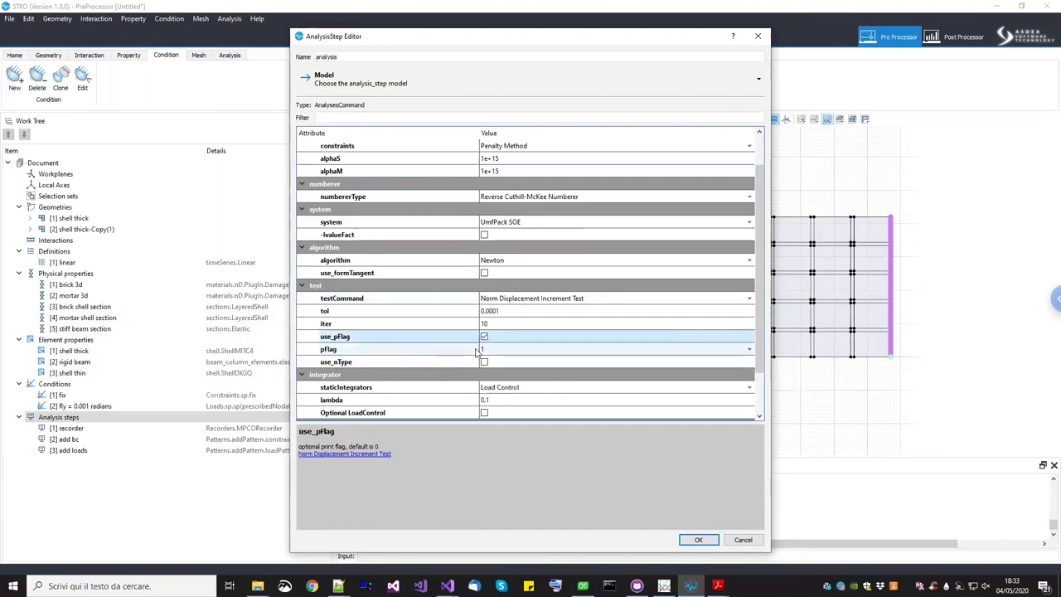
{"action": "left_click_drag", "start_coordinate": [763, 365], "coordinate": [768, 409]}
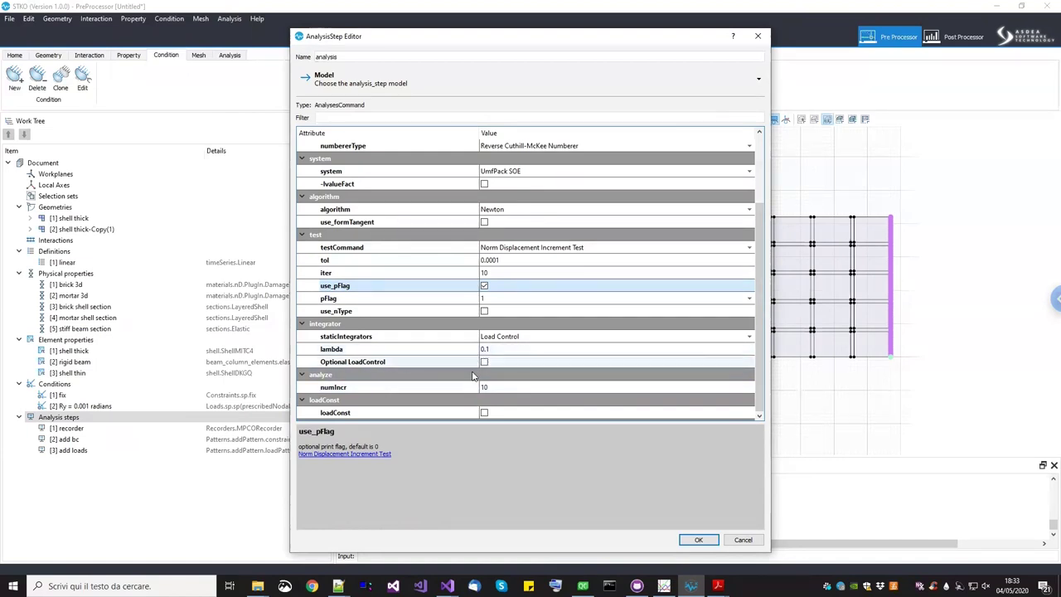
{"action": "left_click", "coordinate": [696, 541]}
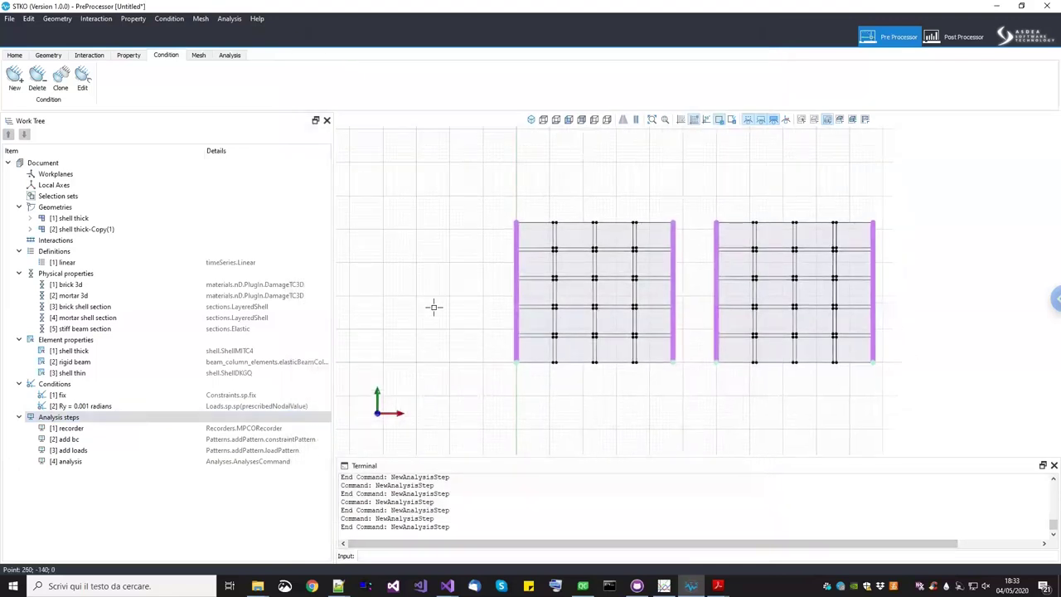
Save the document as ele_comparison in the _ele_comparison folder inside webinar_masonry_micro_oop
{"action": "left_click", "coordinate": [9, 18]}
{"action": "left_click", "coordinate": [58, 68]}
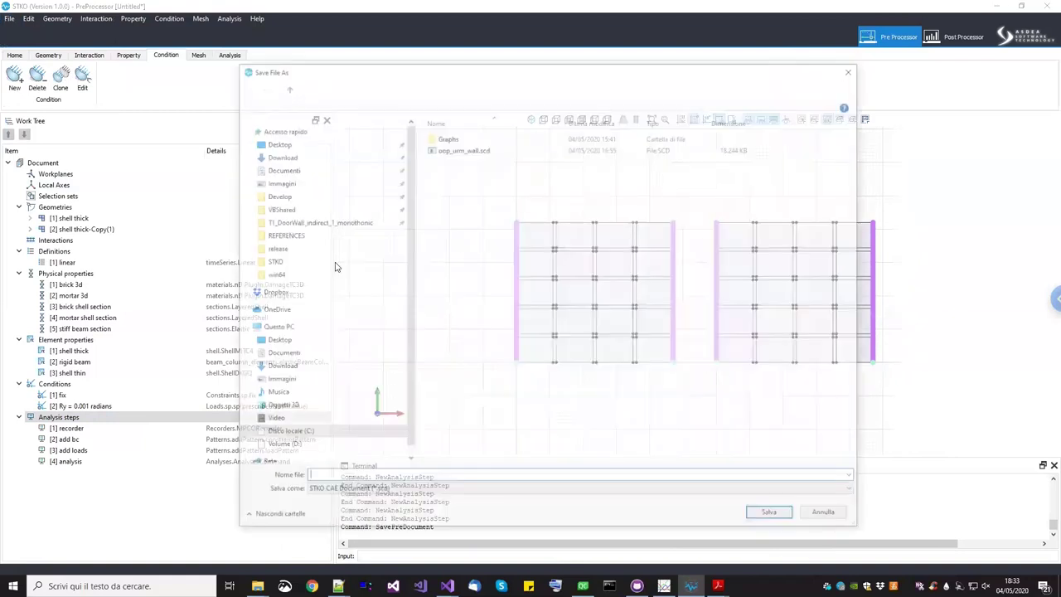
{"action": "left_click", "coordinate": [500, 86]}
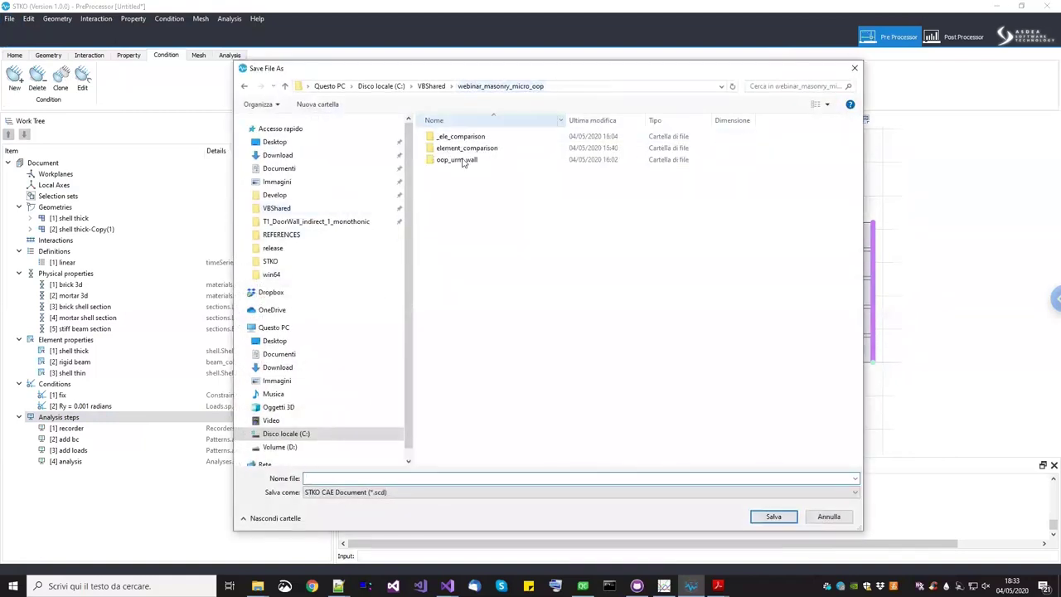
{"action": "double_click", "coordinate": [460, 136]}
{"action": "left_click", "coordinate": [447, 480]}
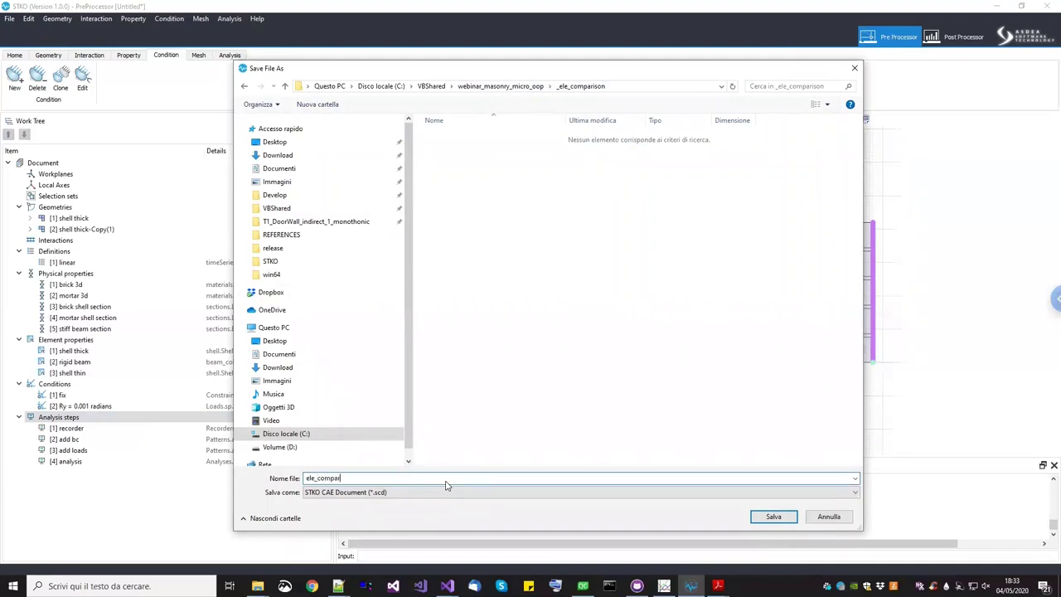
{"action": "type", "text": "ele_comparison"}
{"action": "key", "text": "Return"}
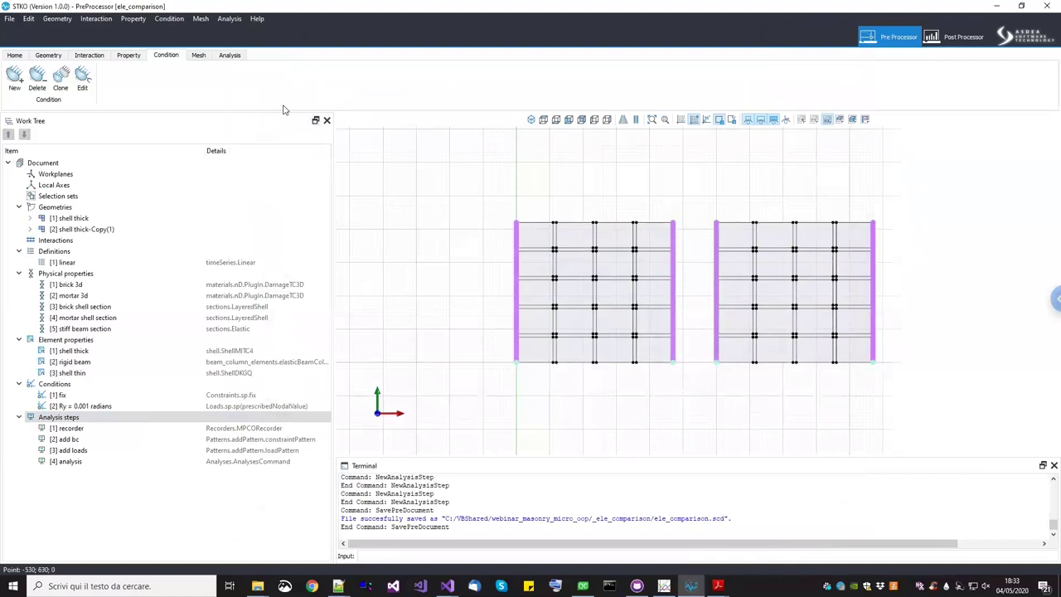
Assign a global edge seed to the whole geometry, uniform by size with a size of 10
{"action": "left_click", "coordinate": [199, 56]}
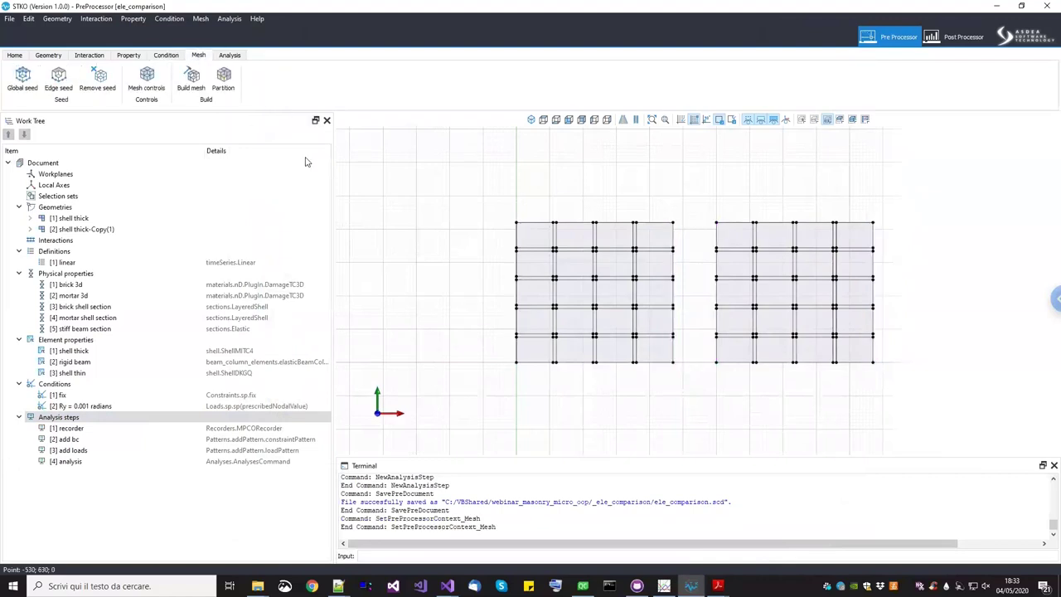
{"action": "middle_click_drag", "start_coordinate": [506, 249], "coordinate": [488, 220]}
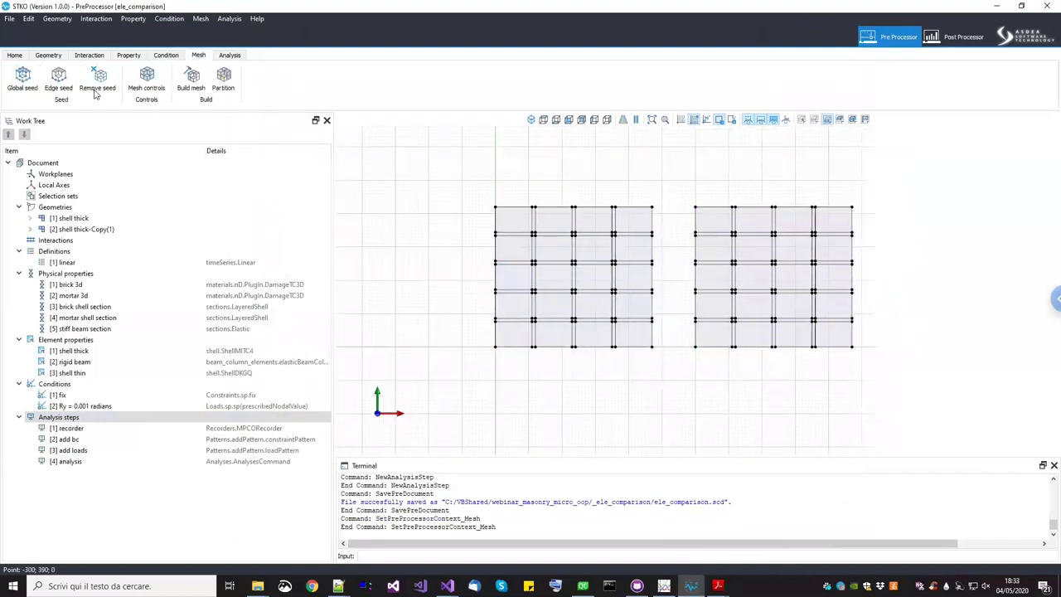
{"action": "left_click", "coordinate": [27, 86]}
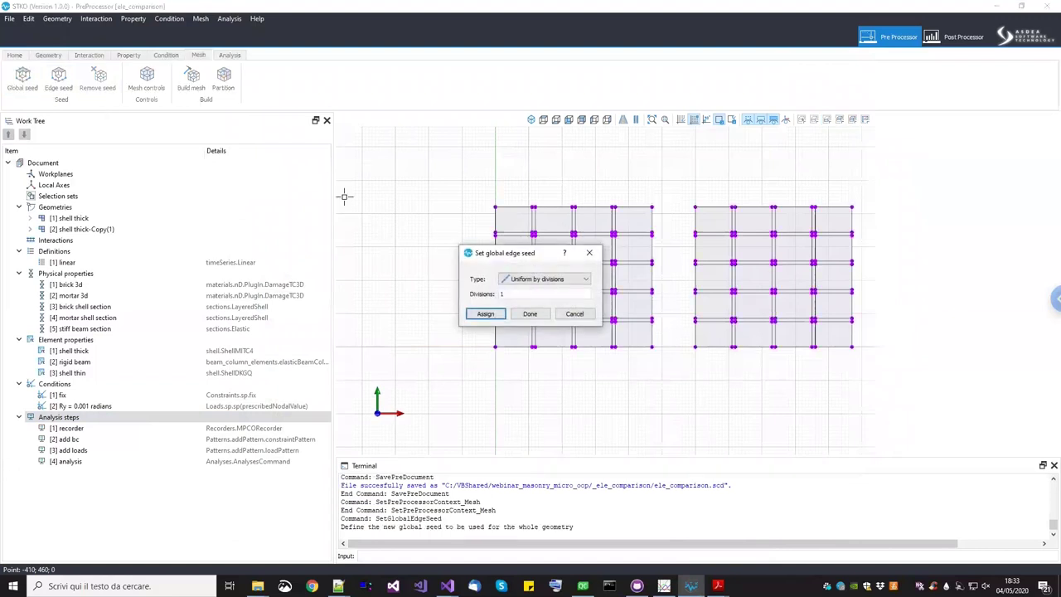
{"action": "left_click_drag", "start_coordinate": [493, 261], "coordinate": [327, 251]}
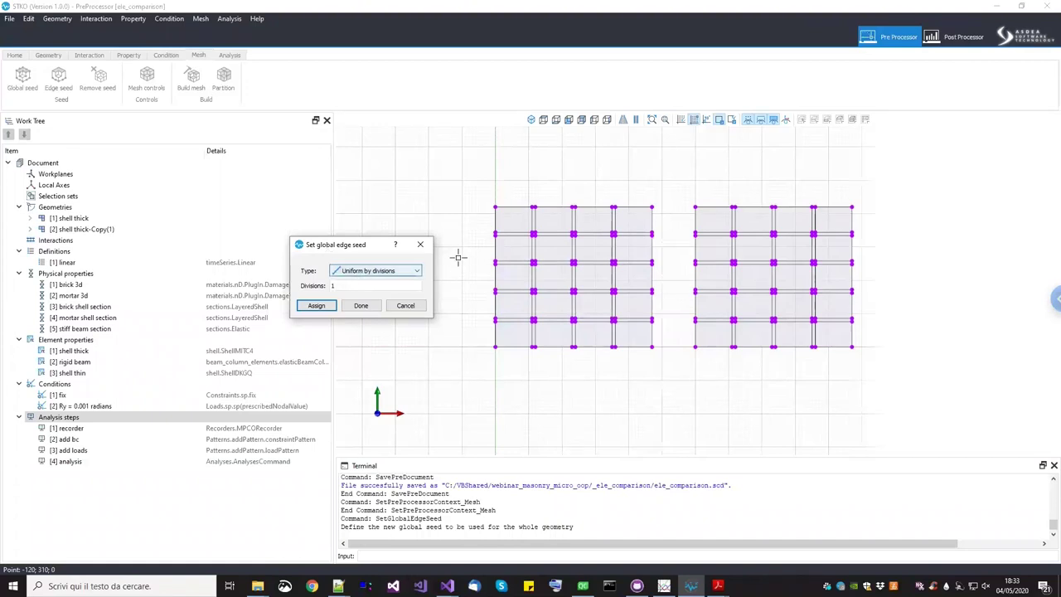
{"action": "left_click", "coordinate": [412, 272]}
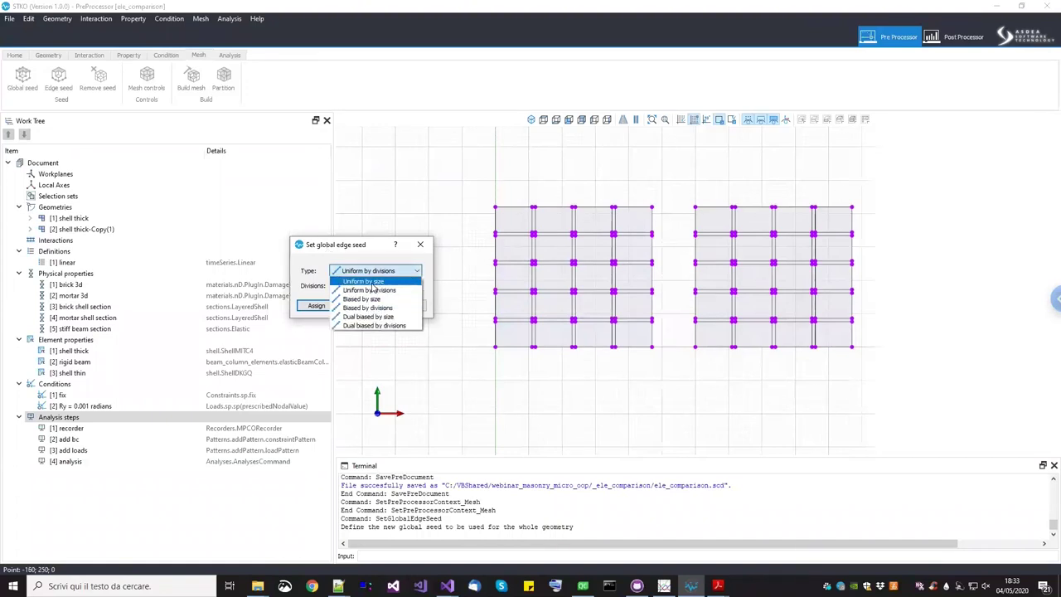
{"action": "left_click", "coordinate": [369, 281]}
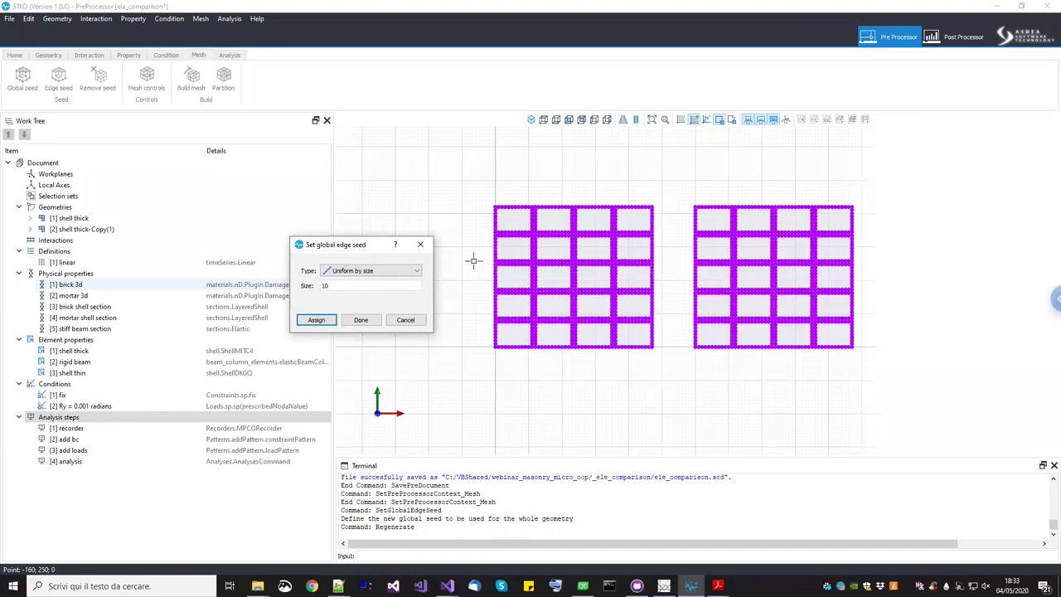
{"action": "scroll", "coordinate": [498, 264], "scroll_direction": "up", "scroll_amount": 2}
{"action": "scroll", "coordinate": [490, 276], "scroll_direction": "down", "scroll_amount": 2}
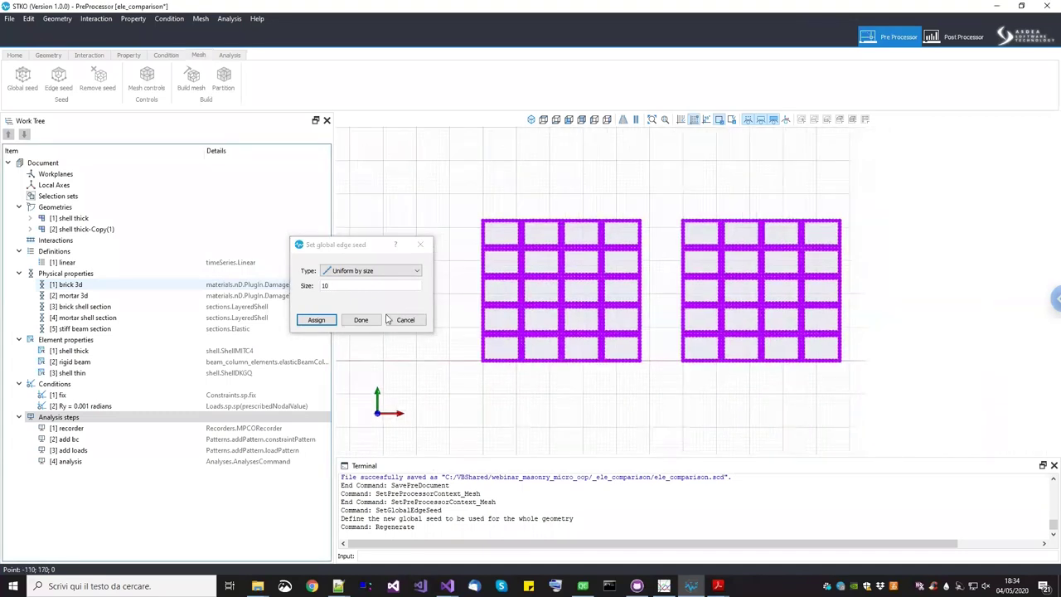
{"action": "left_click", "coordinate": [359, 320]}
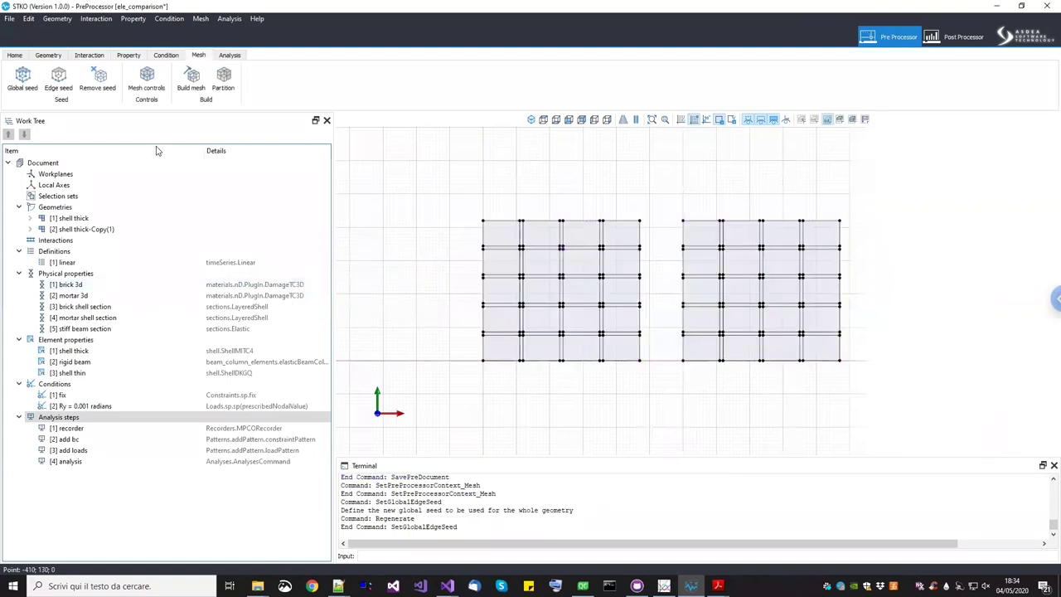
Configure the mesh controls for faces with the Structured algorithm, Quad/Hexa topology and Linear order
{"action": "scroll", "coordinate": [481, 245], "scroll_direction": "up", "scroll_amount": 1}
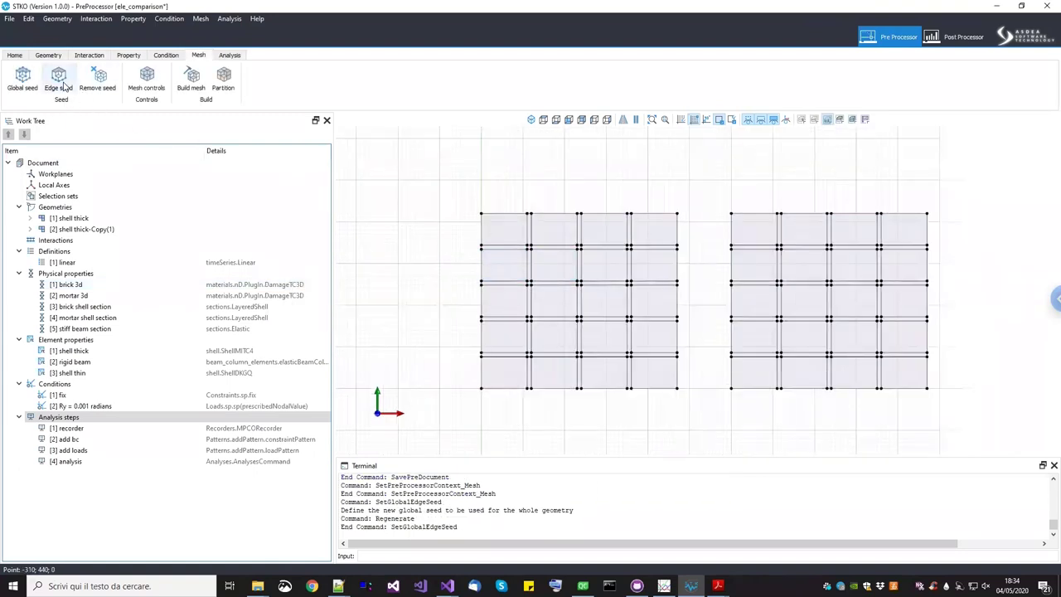
{"action": "left_click", "coordinate": [502, 263]}
{"action": "middle_click_drag", "start_coordinate": [732, 268], "coordinate": [675, 260]}
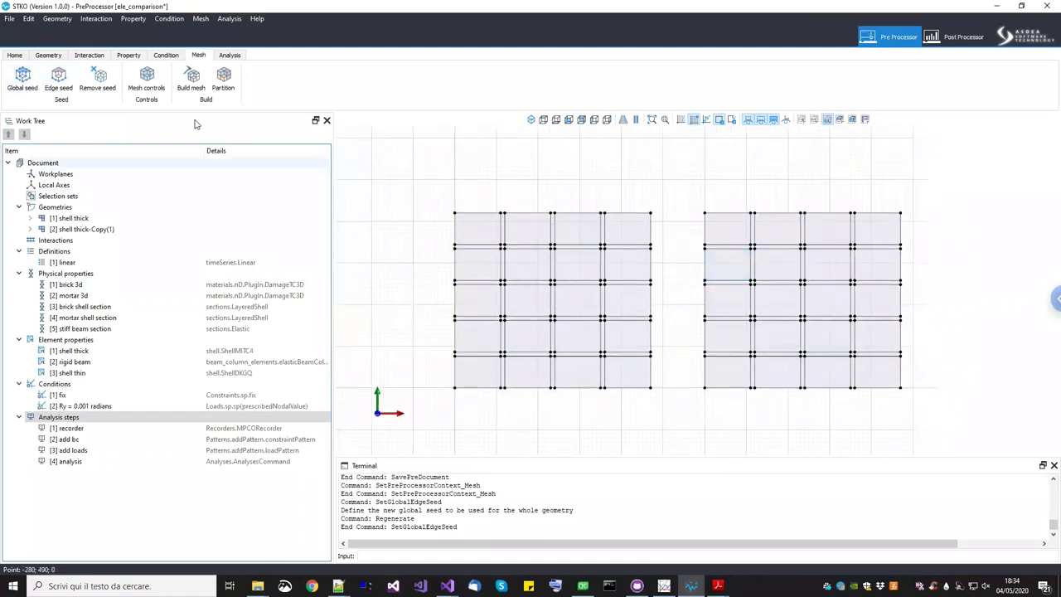
{"action": "left_click", "coordinate": [149, 86]}
{"action": "left_click_drag", "start_coordinate": [541, 193], "coordinate": [285, 193]}
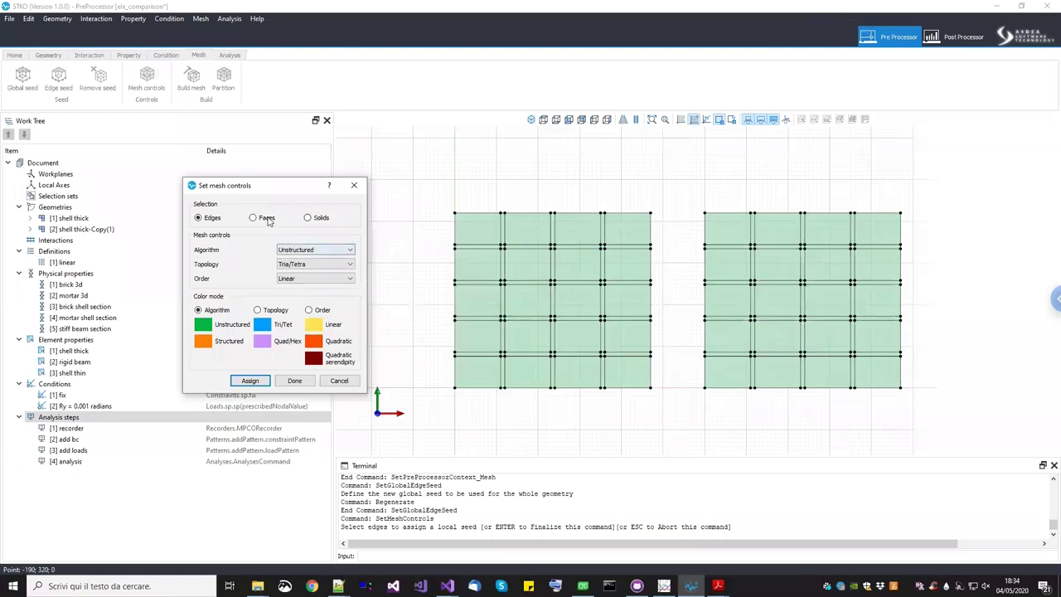
{"action": "left_click", "coordinate": [306, 253]}
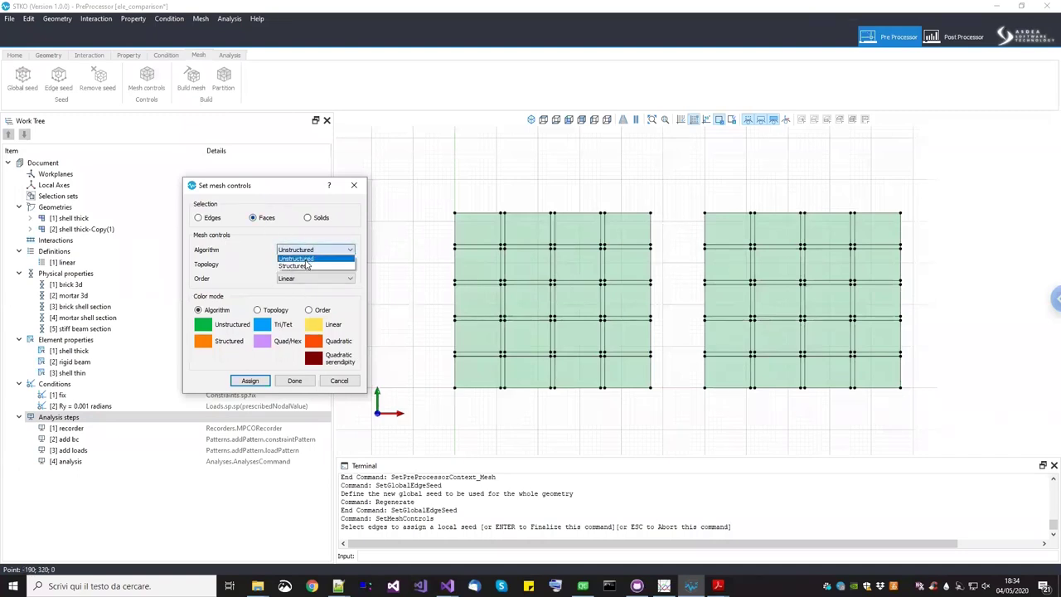
{"action": "left_click", "coordinate": [305, 265]}
{"action": "left_click", "coordinate": [306, 265]}
{"action": "left_click", "coordinate": [307, 280]}
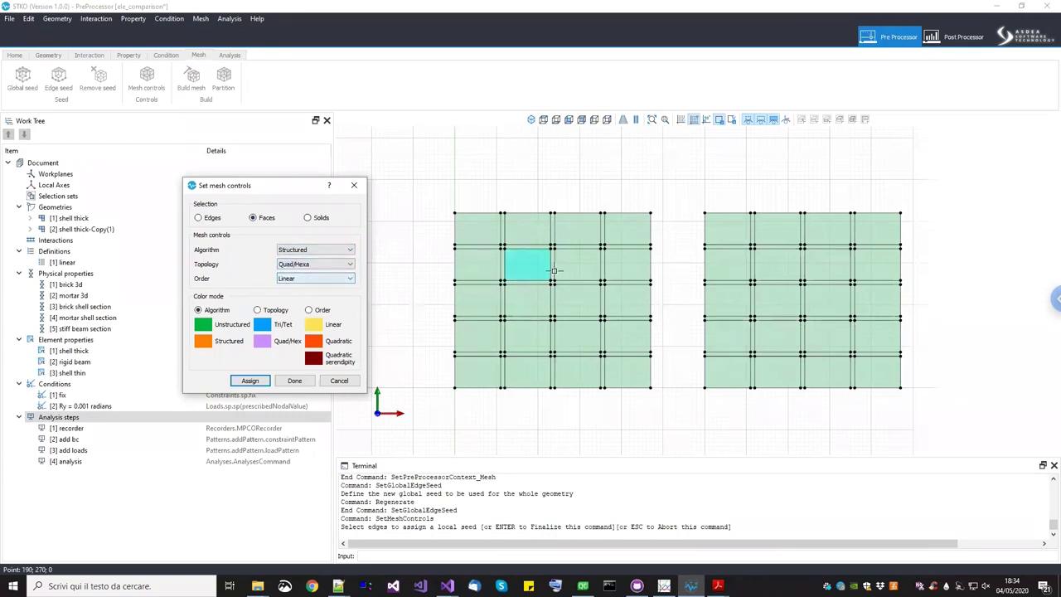
Assign the mesh controls to all faces of both wall panels and build the mesh
{"action": "middle_click_drag", "start_coordinate": [527, 265], "coordinate": [549, 264]}
{"action": "scroll", "coordinate": [464, 240], "scroll_direction": "down", "scroll_amount": 2}
{"action": "left_click_drag", "start_coordinate": [422, 199], "coordinate": [580, 405]}
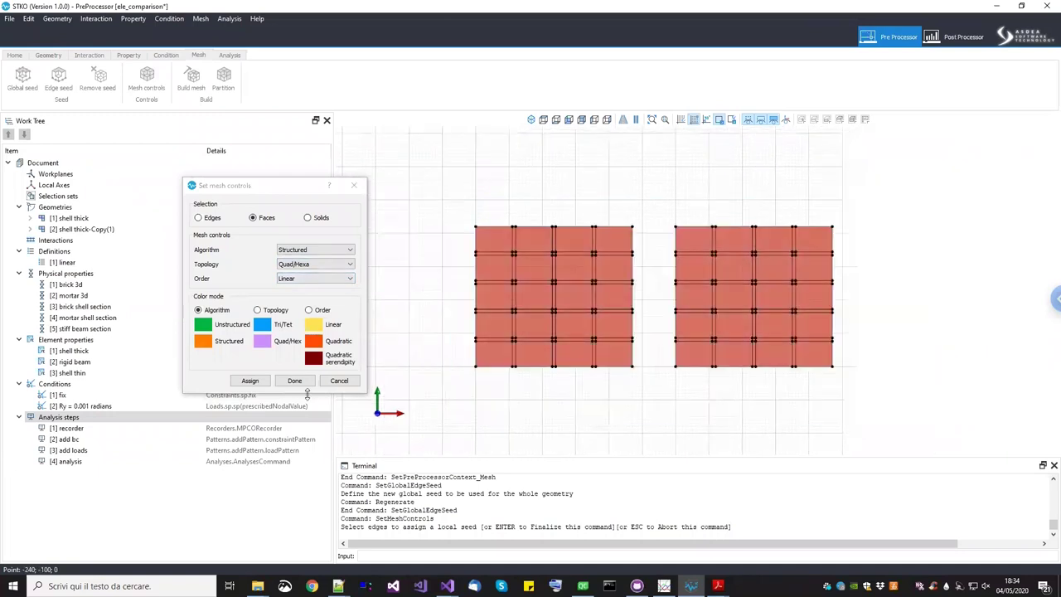
{"action": "left_click", "coordinate": [253, 382]}
{"action": "left_click", "coordinate": [292, 380]}
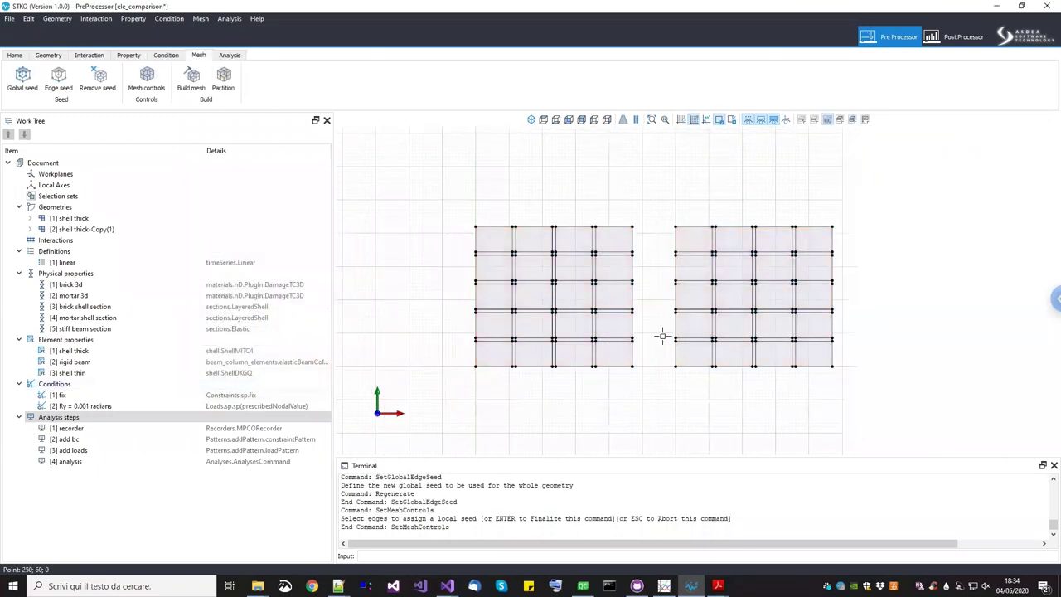
{"action": "left_click", "coordinate": [191, 79]}
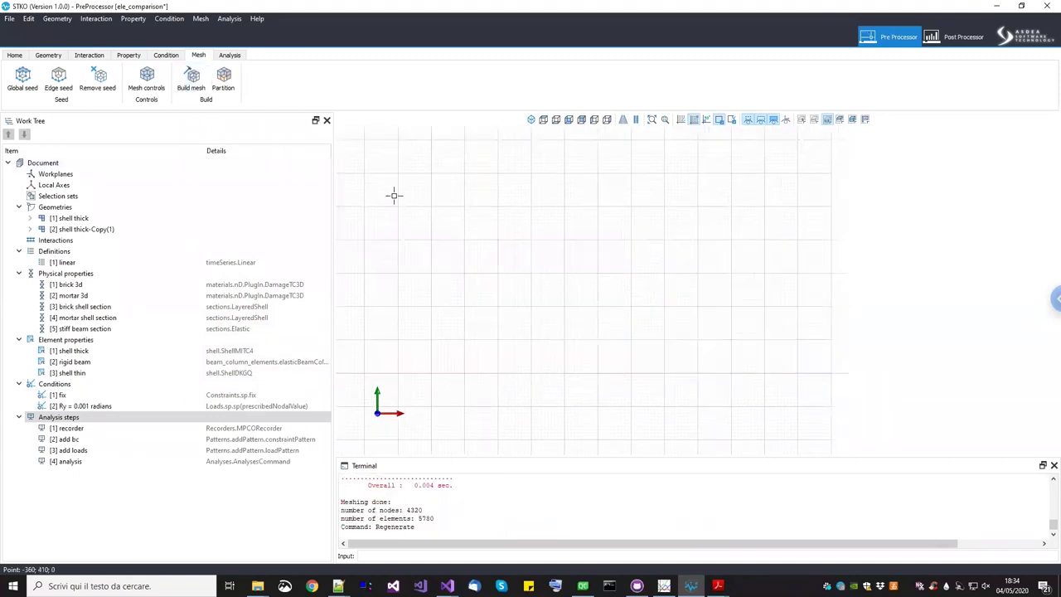
Inspect the mesh of both wall panels, hiding the mesh points for a closer look and showing them again
{"action": "scroll", "coordinate": [698, 194], "scroll_direction": "up", "scroll_amount": 3}
{"action": "left_click", "coordinate": [748, 120]}
{"action": "scroll", "coordinate": [666, 272], "scroll_direction": "up", "scroll_amount": 3}
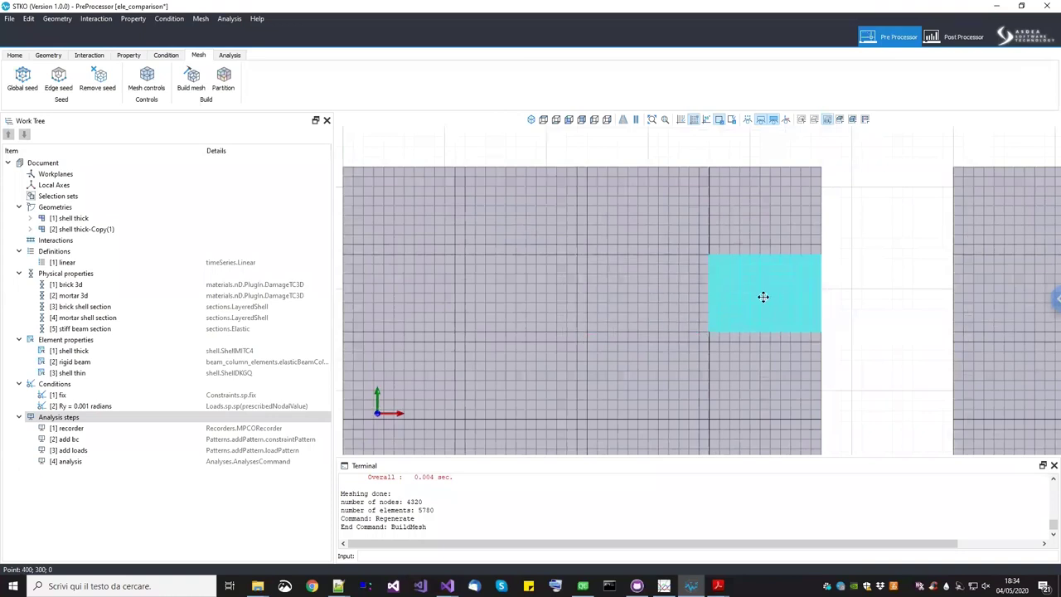
{"action": "scroll", "coordinate": [762, 297], "scroll_direction": "down", "scroll_amount": 3}
{"action": "left_click", "coordinate": [748, 120]}
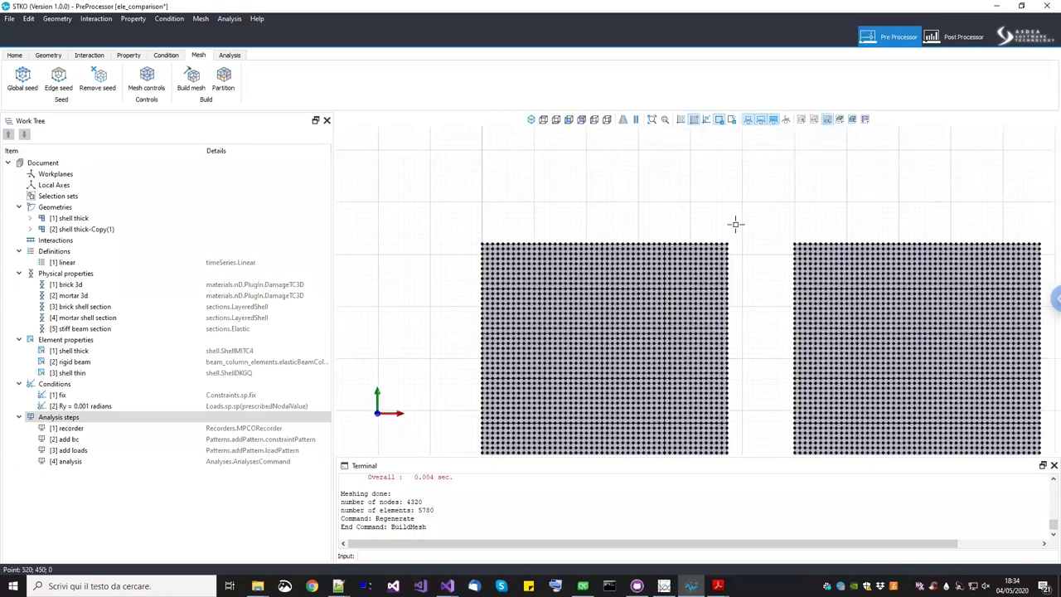
{"action": "middle_click_drag", "start_coordinate": [735, 224], "coordinate": [718, 219]}
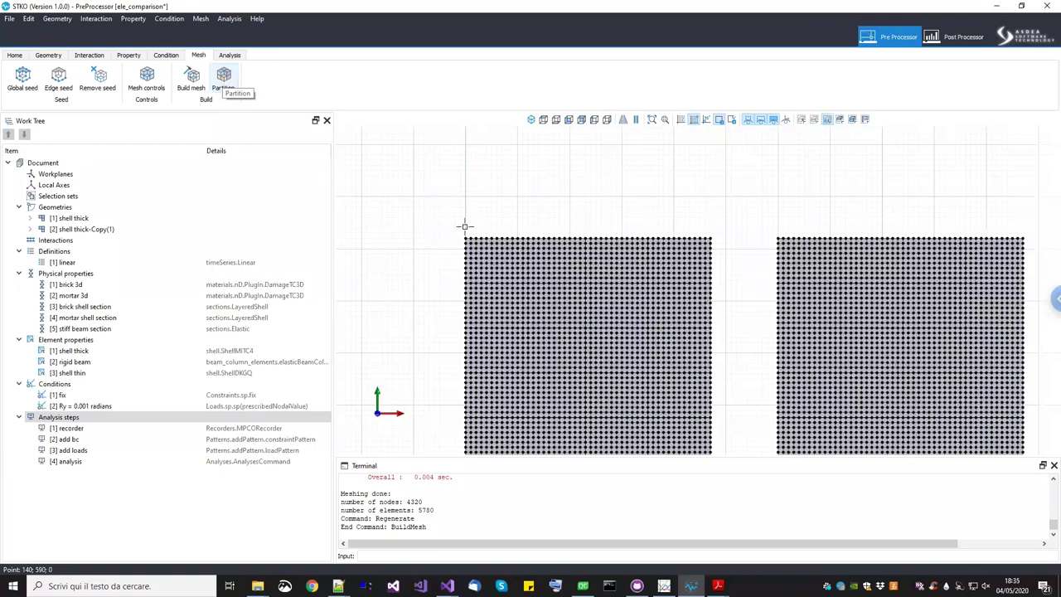
{"action": "scroll", "coordinate": [616, 249], "scroll_direction": "down", "scroll_amount": 2}
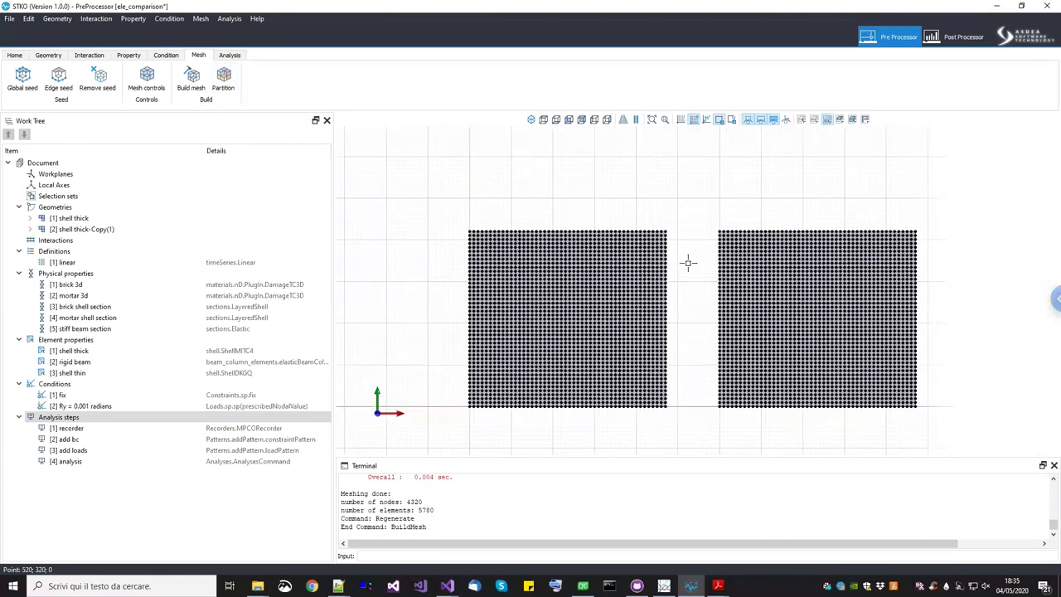
Set the global edge seed to uniform by size with a size of 30 and rebuild the mesh of both panels
{"action": "scroll", "coordinate": [688, 264], "scroll_direction": "up", "scroll_amount": 2}
{"action": "left_click", "coordinate": [21, 89]}
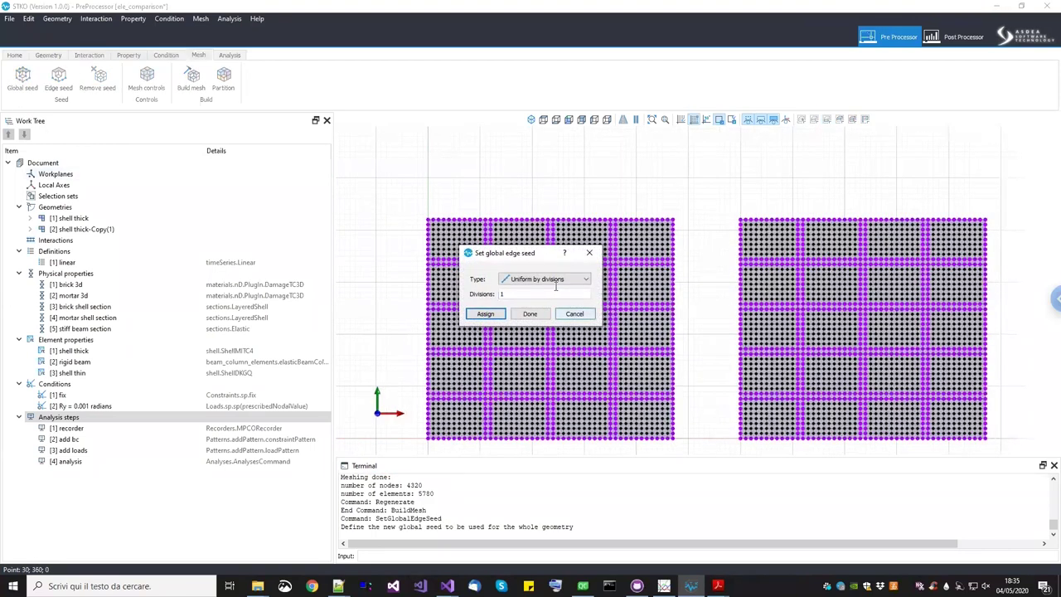
{"action": "left_click", "coordinate": [554, 280]}
{"action": "left_click", "coordinate": [527, 290]}
{"action": "key", "text": "ctrl+a"}
{"action": "key", "text": "Return"}
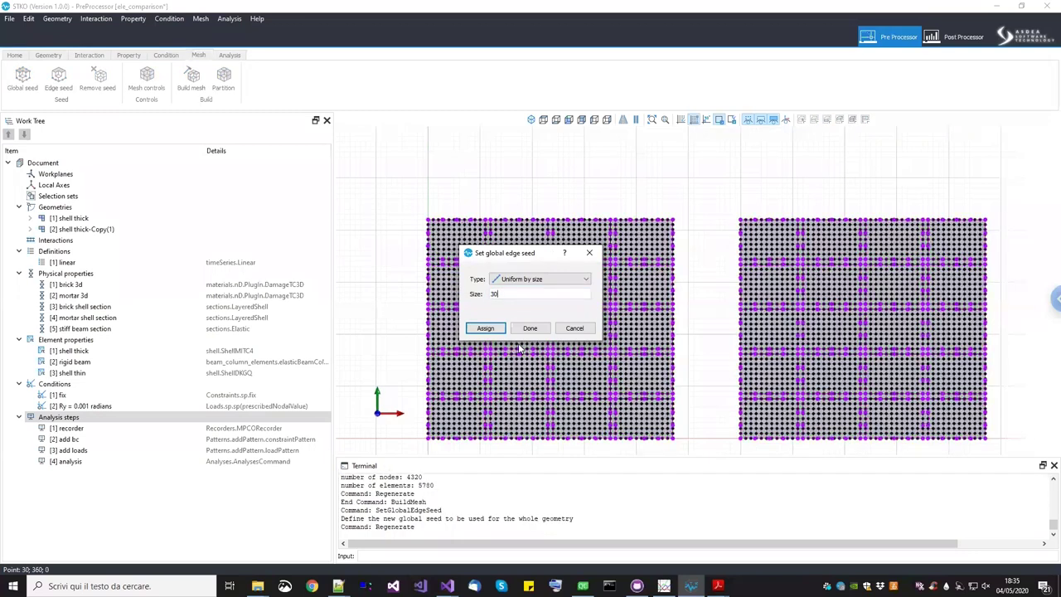
{"action": "left_click", "coordinate": [532, 329]}
{"action": "left_click", "coordinate": [192, 78]}
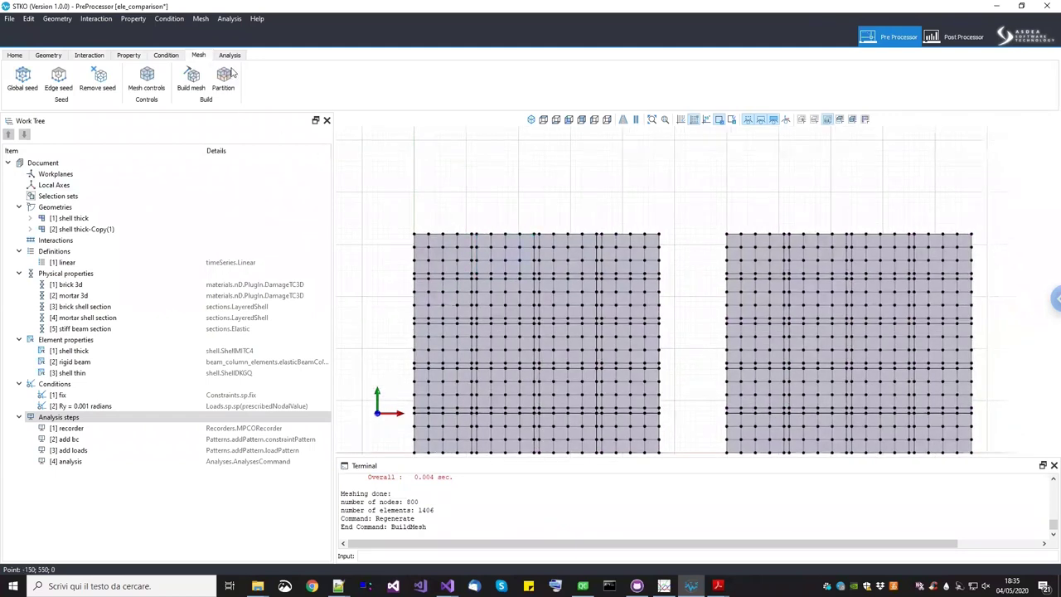
Review the launch commands of the auto-detected opensees (0) and openseesmp (0) solver kits
{"action": "left_click", "coordinate": [230, 55]}
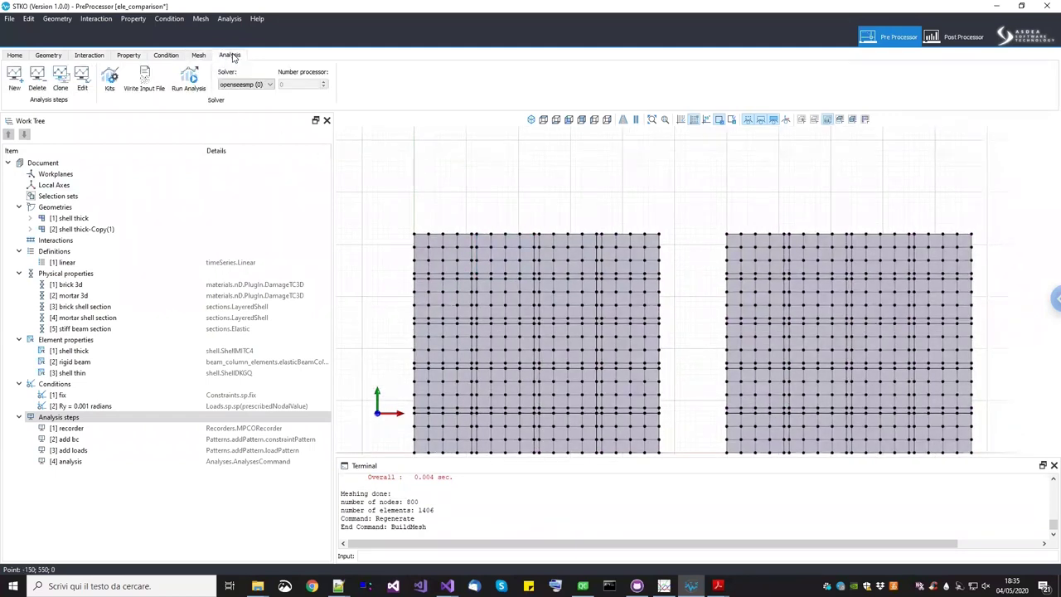
{"action": "left_click", "coordinate": [110, 79]}
{"action": "left_click", "coordinate": [388, 222]}
{"action": "left_click", "coordinate": [408, 382]}
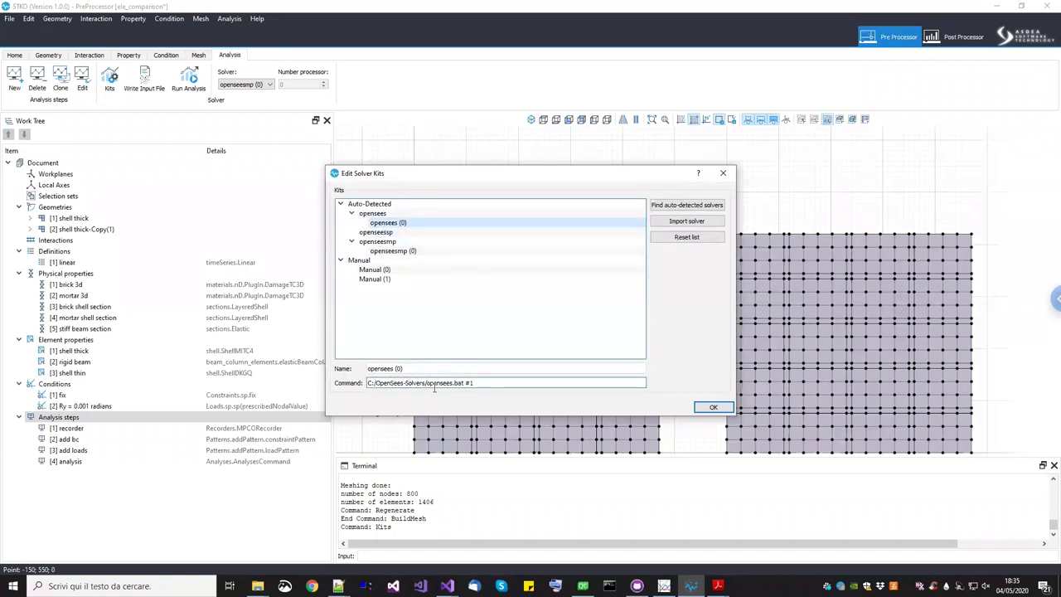
{"action": "left_click", "coordinate": [407, 252]}
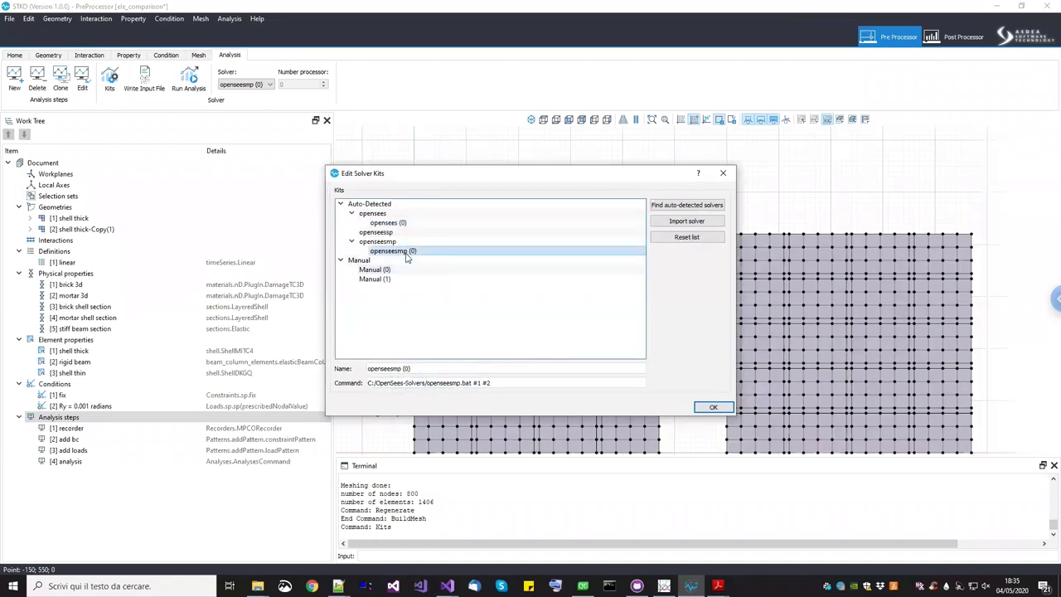
{"action": "left_click", "coordinate": [388, 383]}
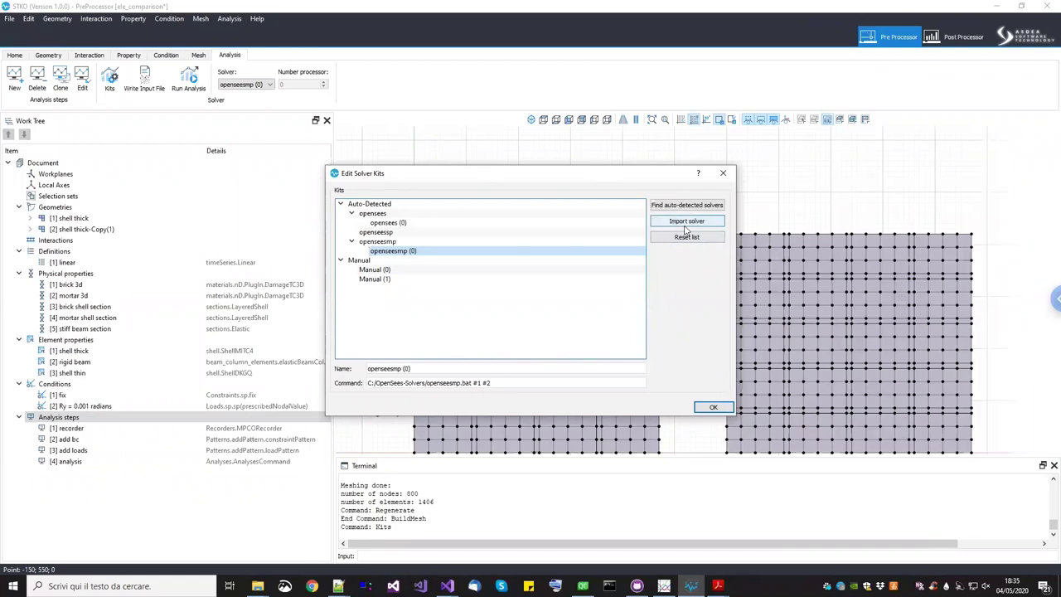
{"action": "left_click_drag", "start_coordinate": [368, 383], "coordinate": [504, 383]}
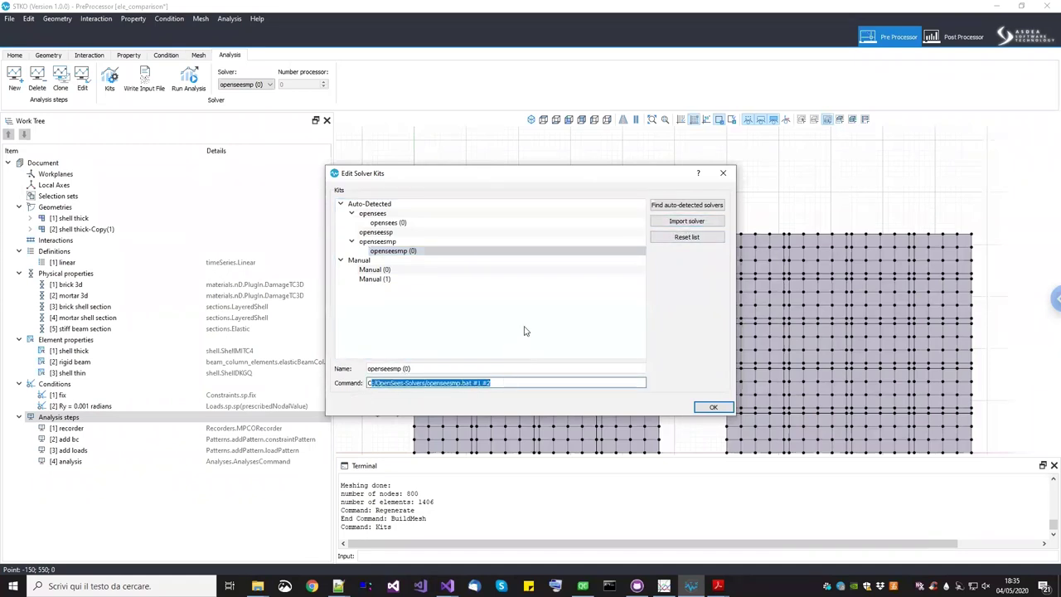
{"action": "left_click", "coordinate": [710, 409]}
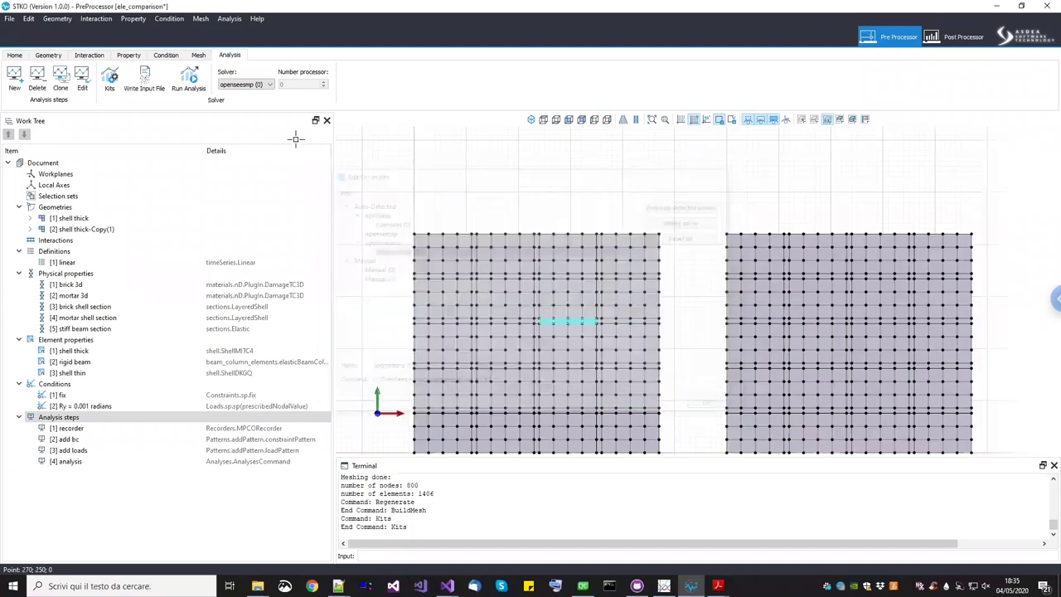
{"action": "left_click", "coordinate": [114, 86]}
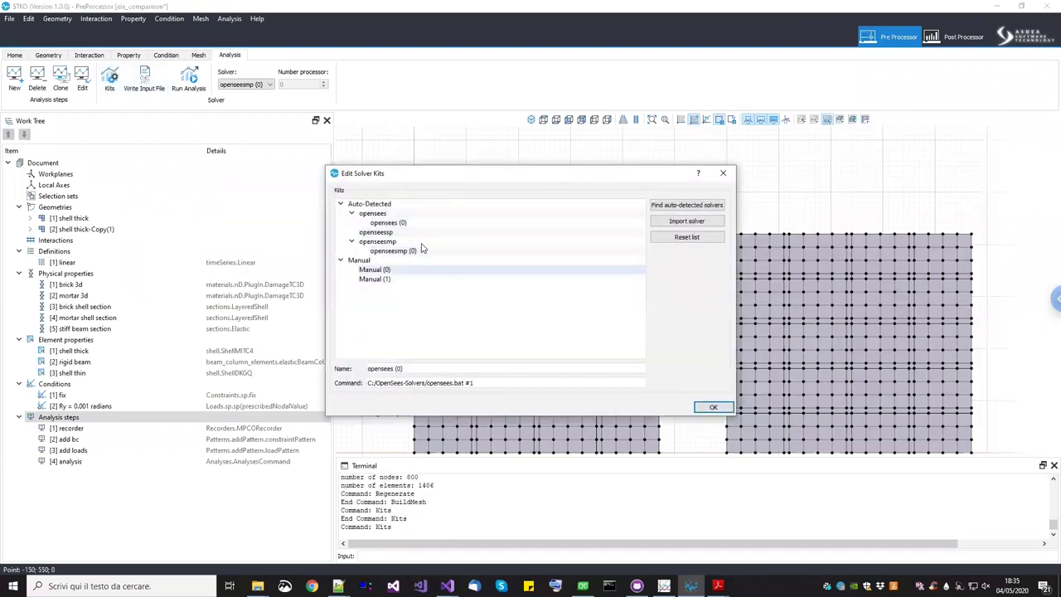
{"action": "left_click", "coordinate": [723, 174]}
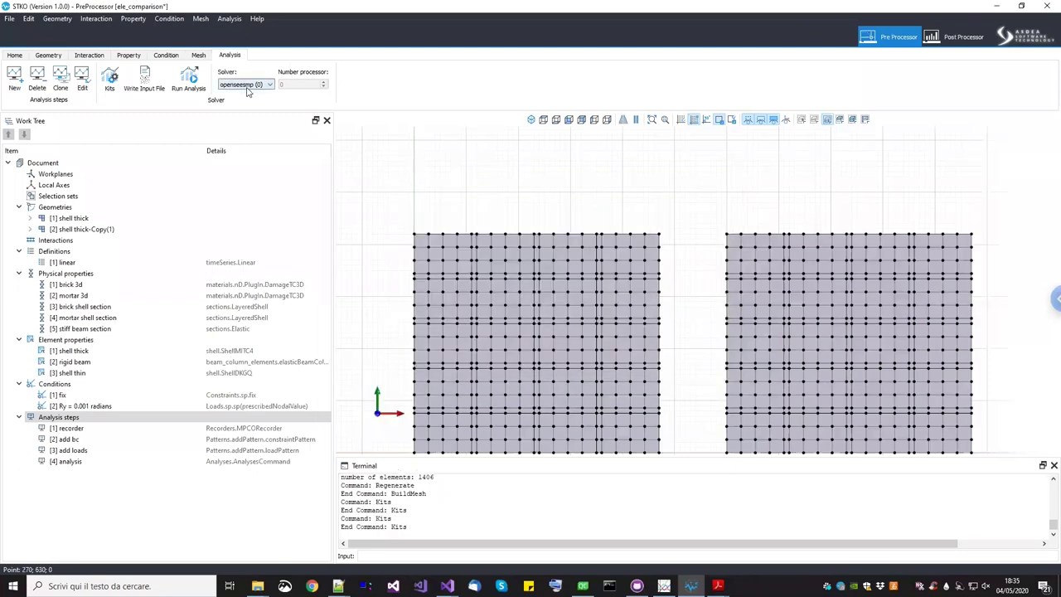
Choose opensees (0) as the analysis solver and save the document
{"action": "left_click", "coordinate": [246, 86]}
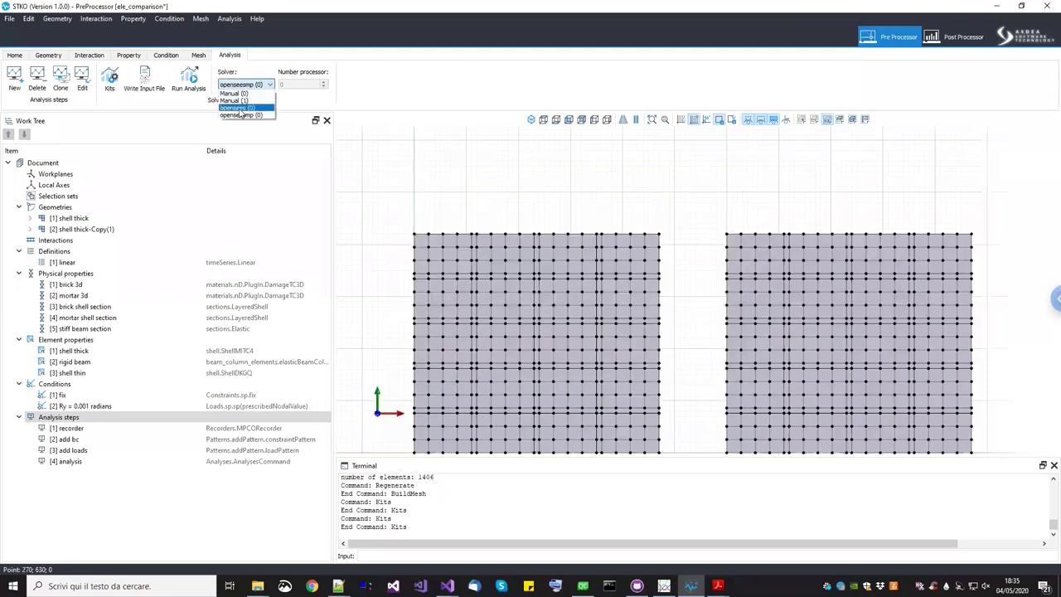
{"action": "left_click", "coordinate": [239, 108]}
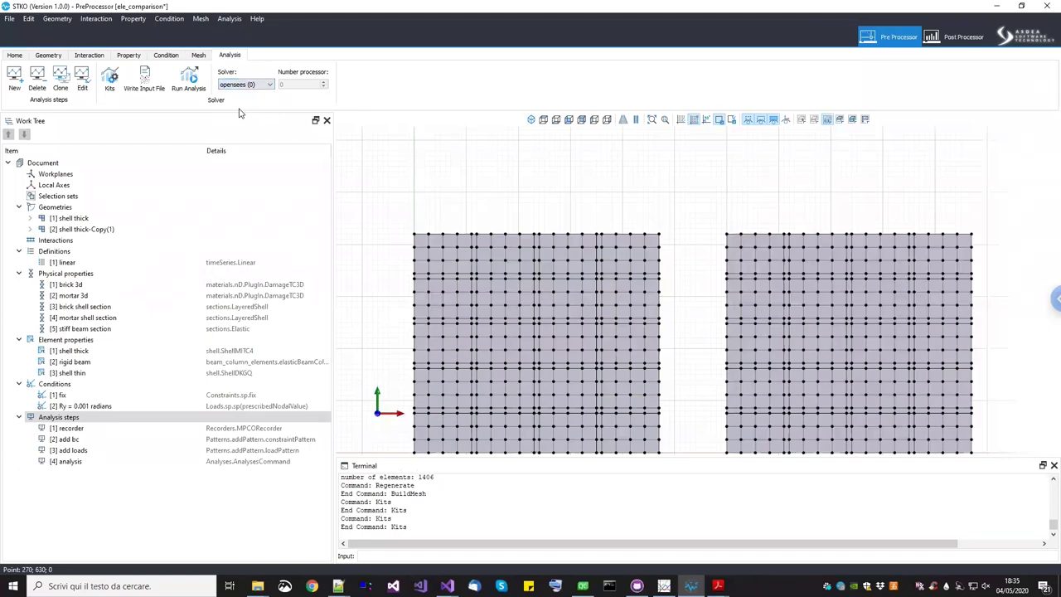
{"action": "key", "text": "ctrl+s"}
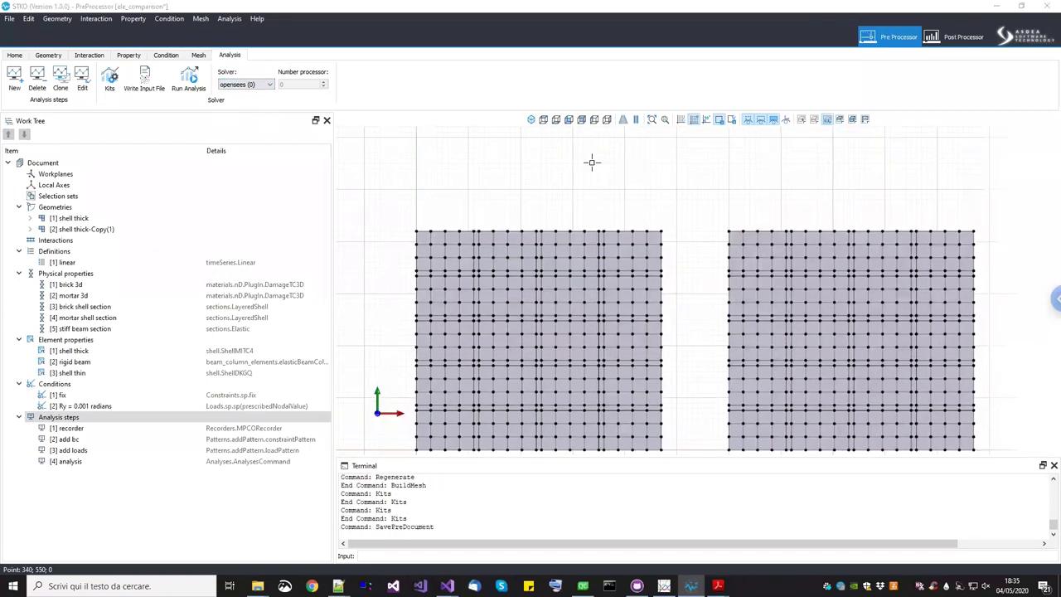
Run the analysis in the _ele_comparison folder, check the iteration log and dismiss the finished solver console
{"action": "left_click", "coordinate": [189, 77]}
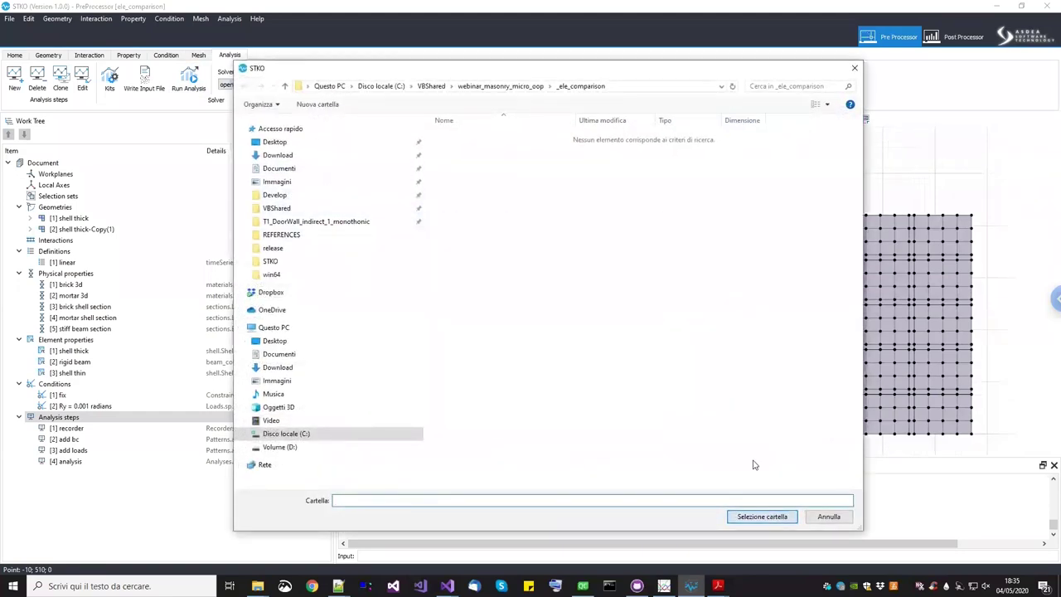
{"action": "left_click", "coordinate": [763, 516]}
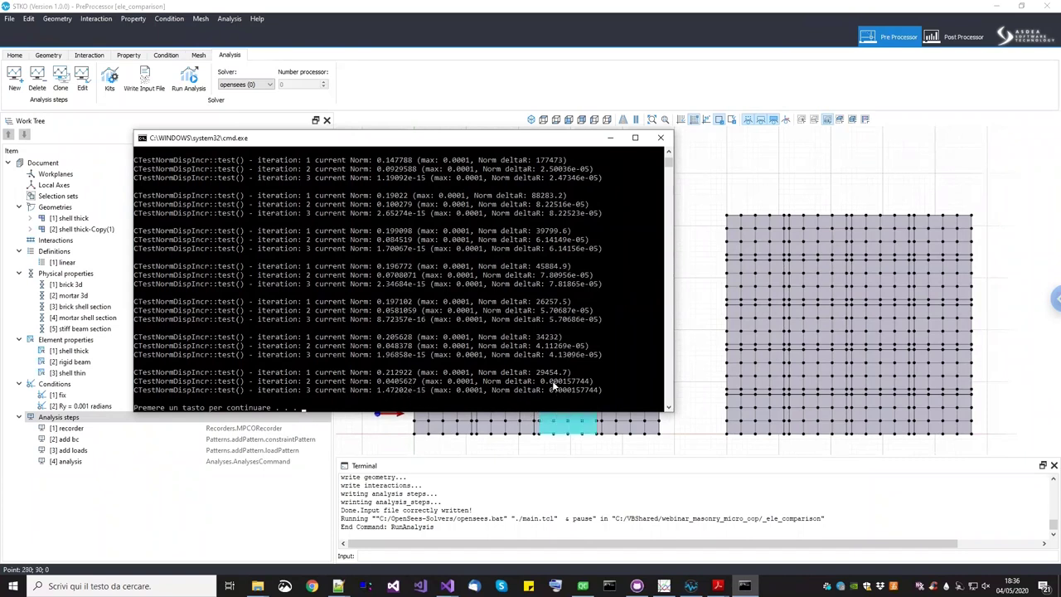
{"action": "scroll", "coordinate": [539, 377], "scroll_direction": "up", "scroll_amount": 1}
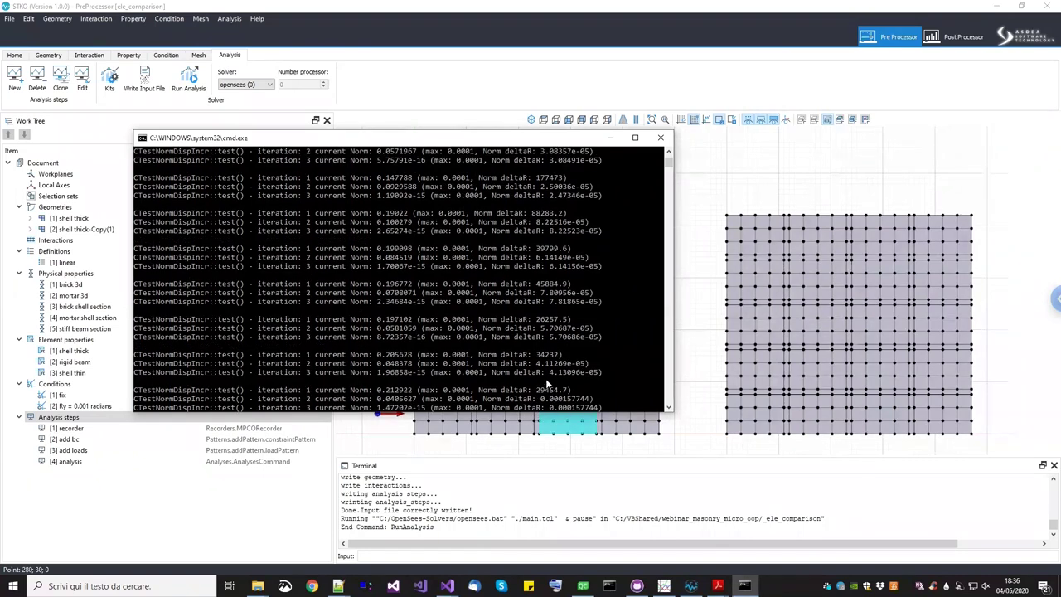
{"action": "scroll", "coordinate": [545, 378], "scroll_direction": "down", "scroll_amount": 1}
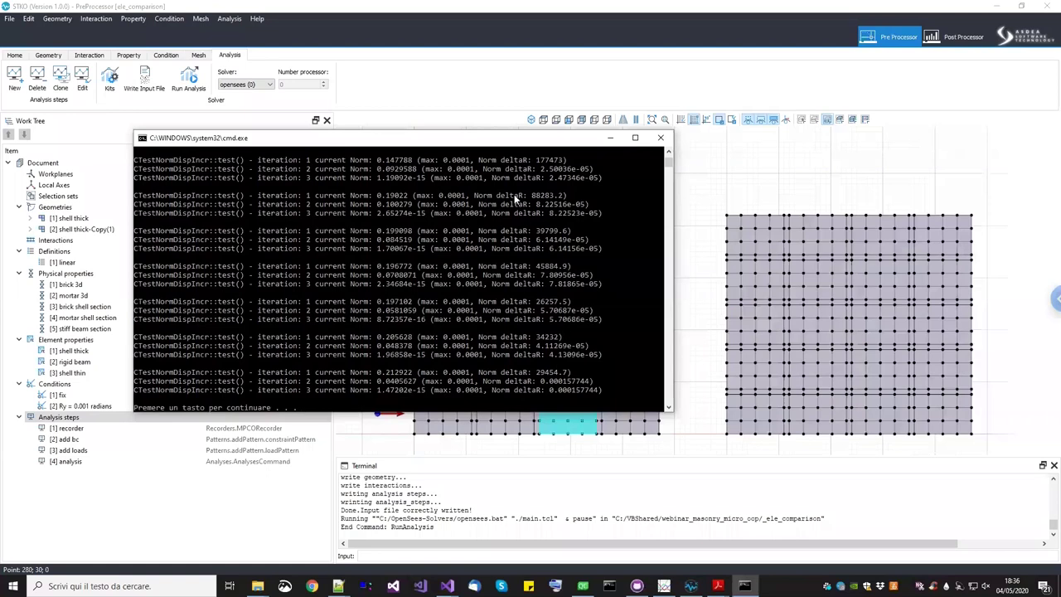
{"action": "left_click_drag", "start_coordinate": [491, 148], "coordinate": [475, 148]}
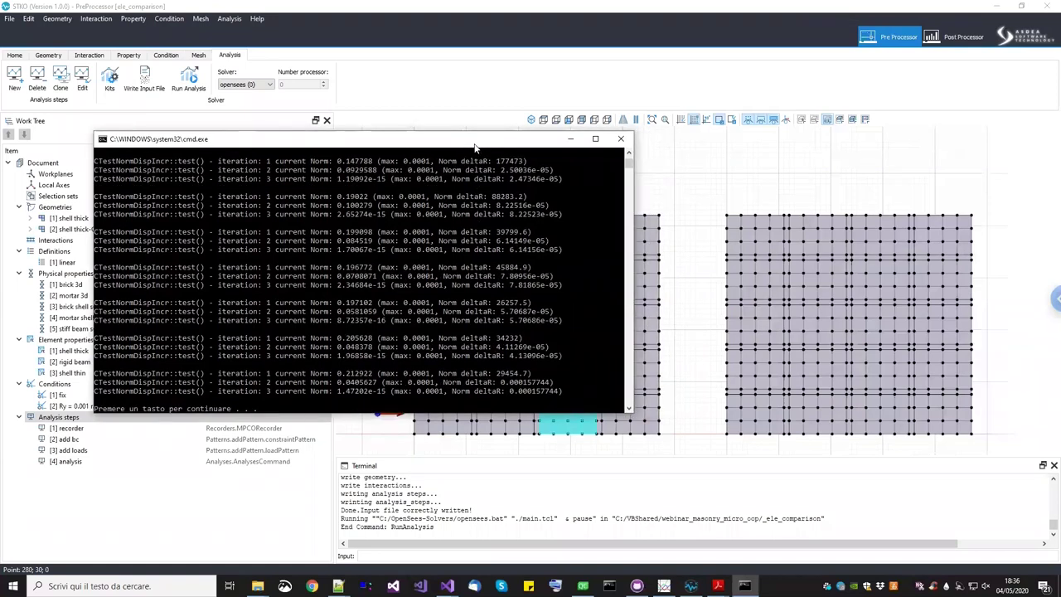
{"action": "key", "text": "Return"}
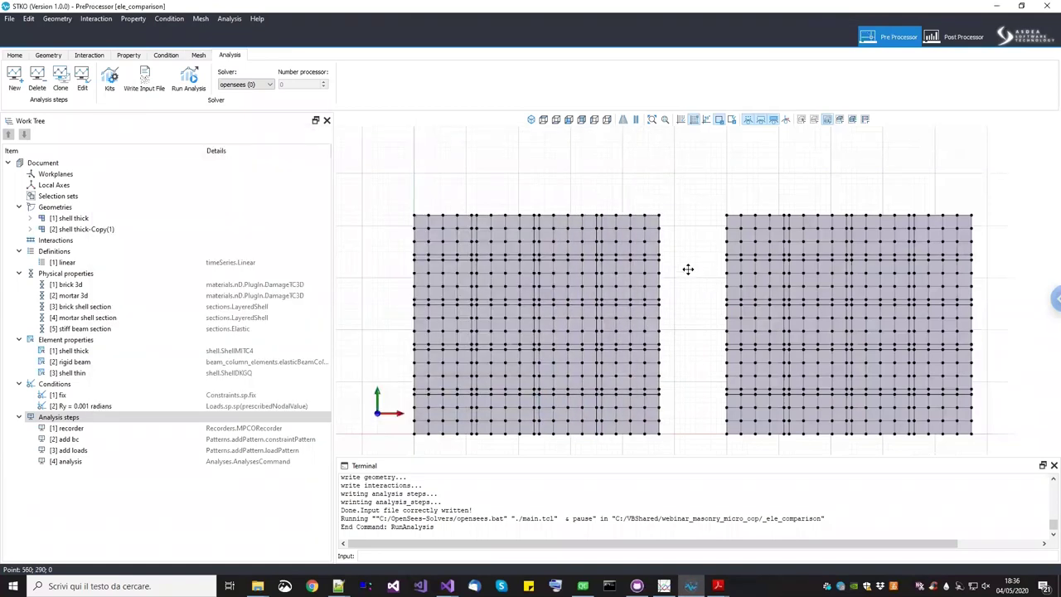
Switch to the post-processor and locate the ele_comparison.mpco results file under VBShared, webinar_masonry_micro_oop, _ele_comparison in File Explorer
{"action": "left_click", "coordinate": [961, 38]}
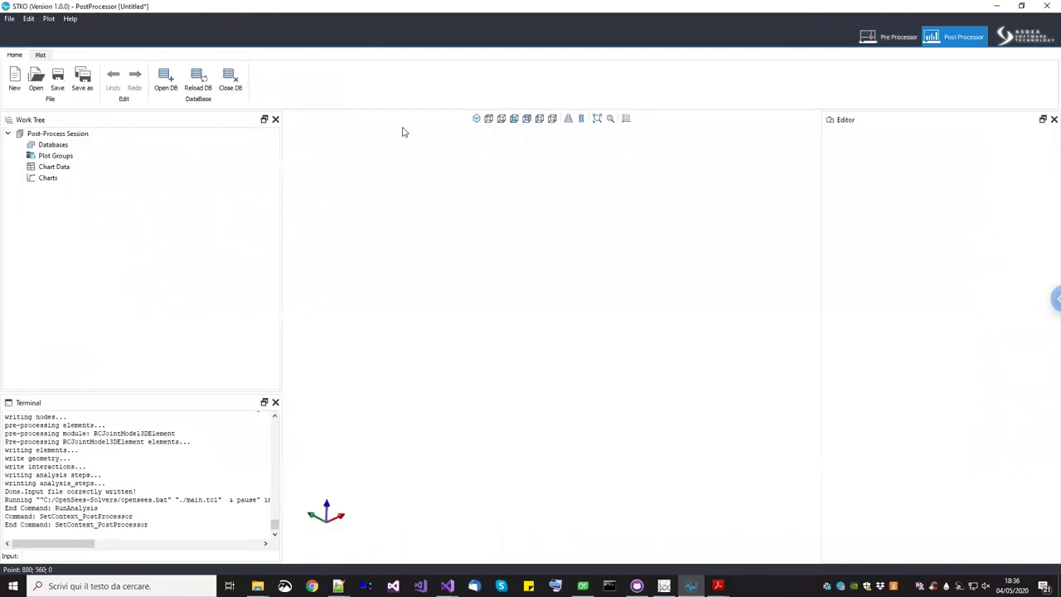
{"action": "mouse_move", "coordinate": [257, 586]}
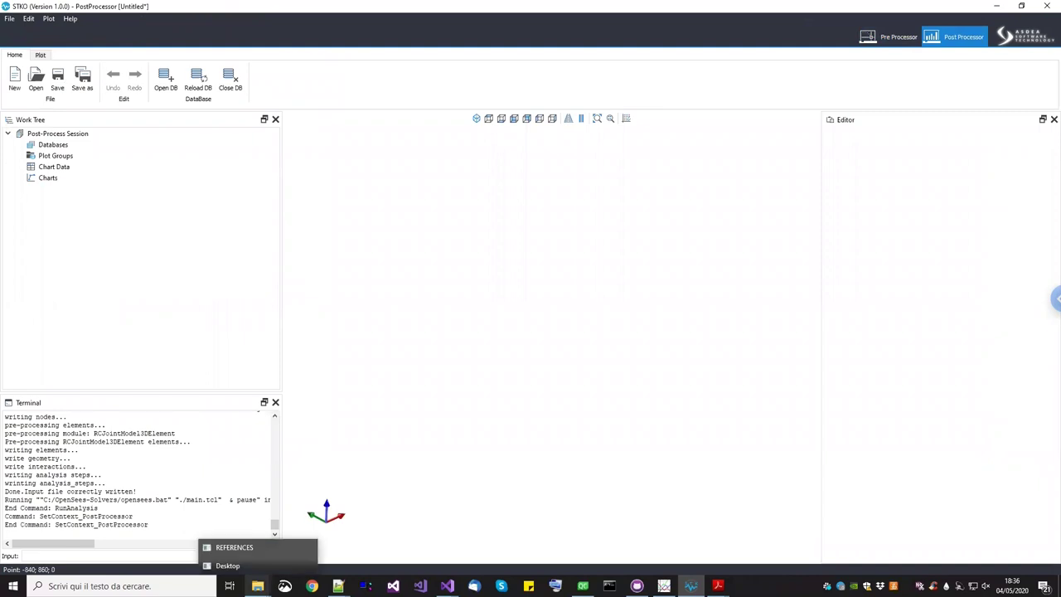
{"action": "left_click", "coordinate": [269, 547]}
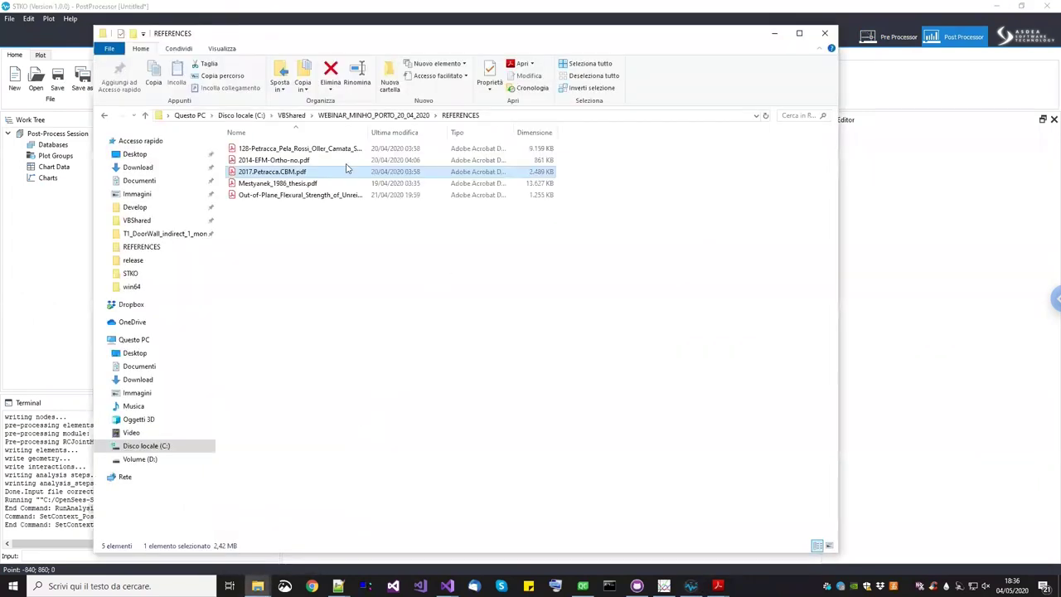
{"action": "left_click", "coordinate": [377, 115]}
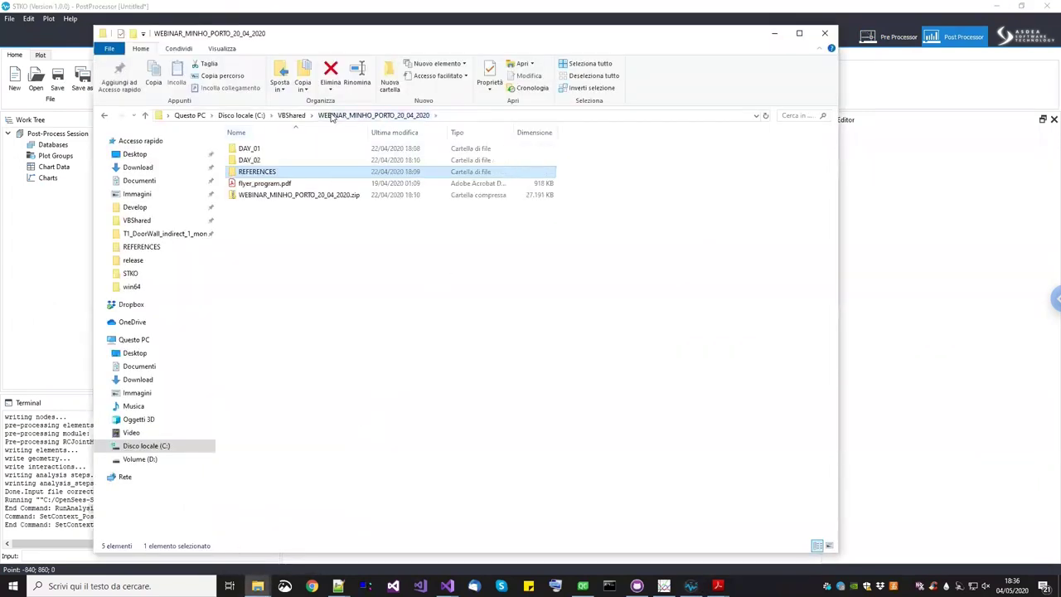
{"action": "left_click", "coordinate": [292, 115]}
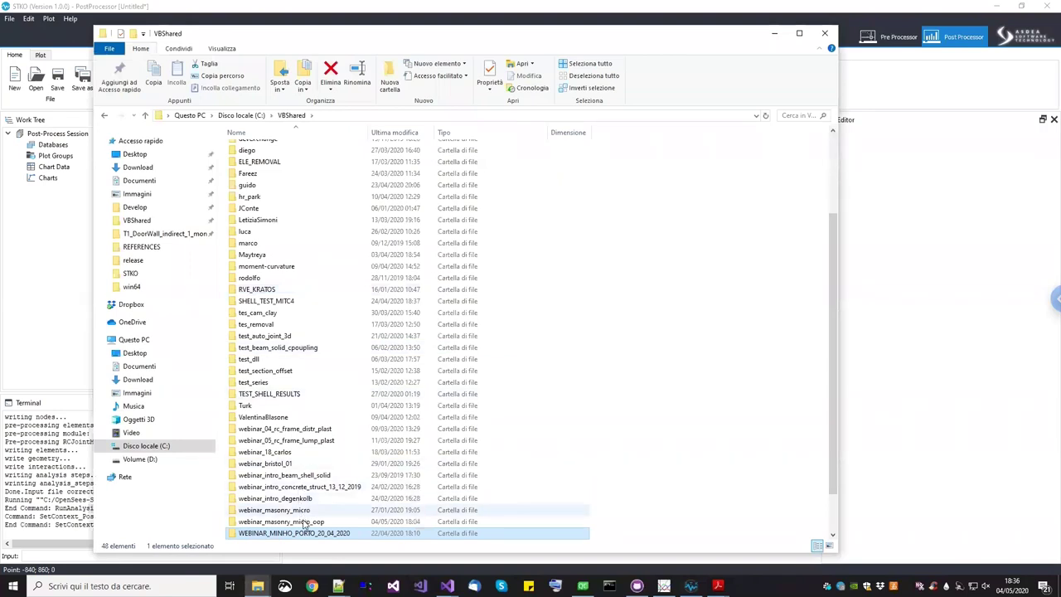
{"action": "double_click", "coordinate": [304, 522]}
{"action": "left_click", "coordinate": [278, 150]}
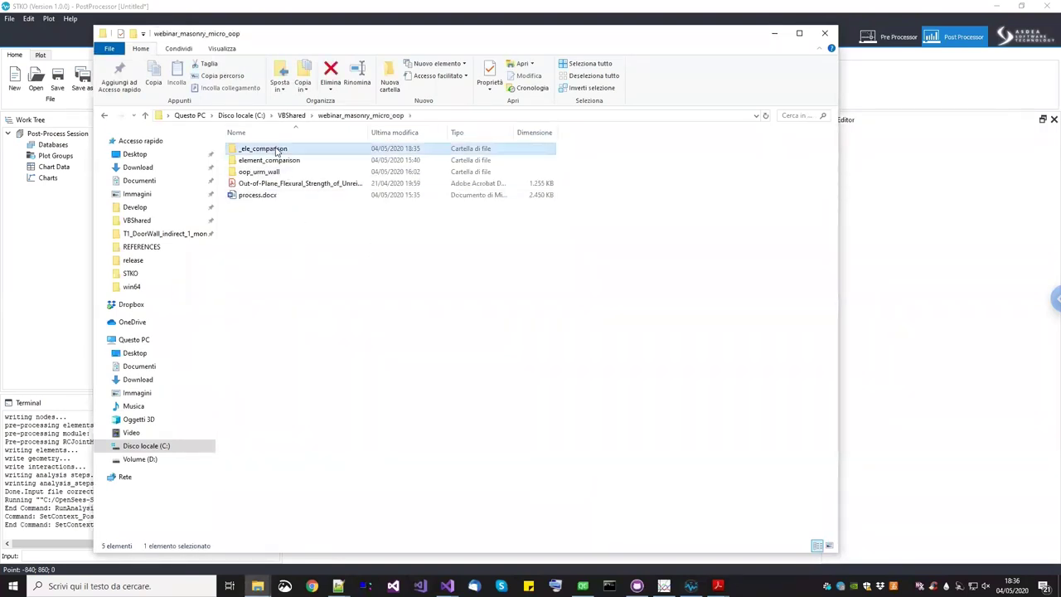
{"action": "double_click", "coordinate": [277, 150]}
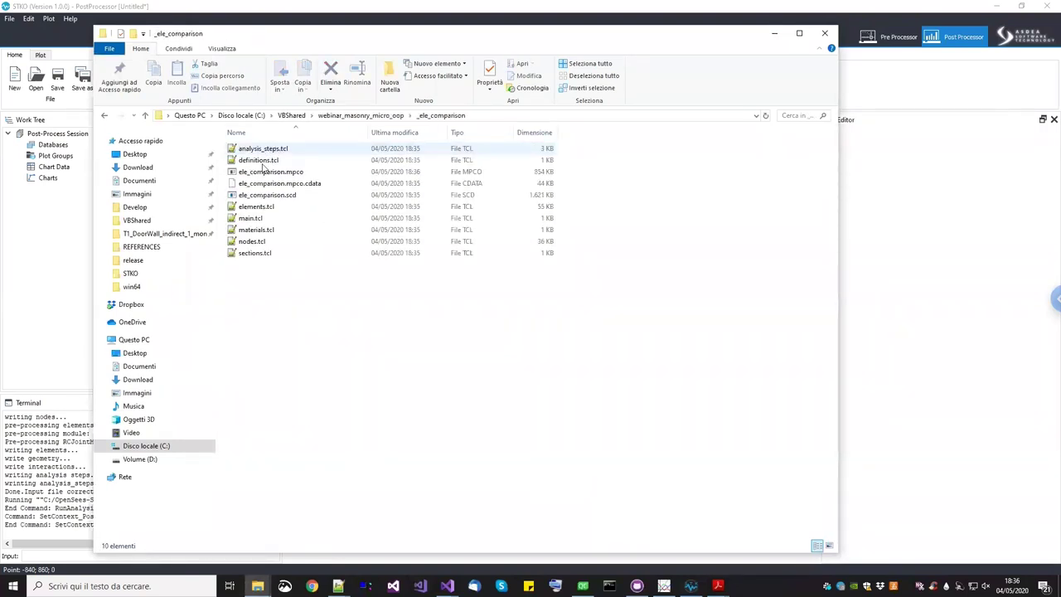
{"action": "left_click", "coordinate": [242, 173]}
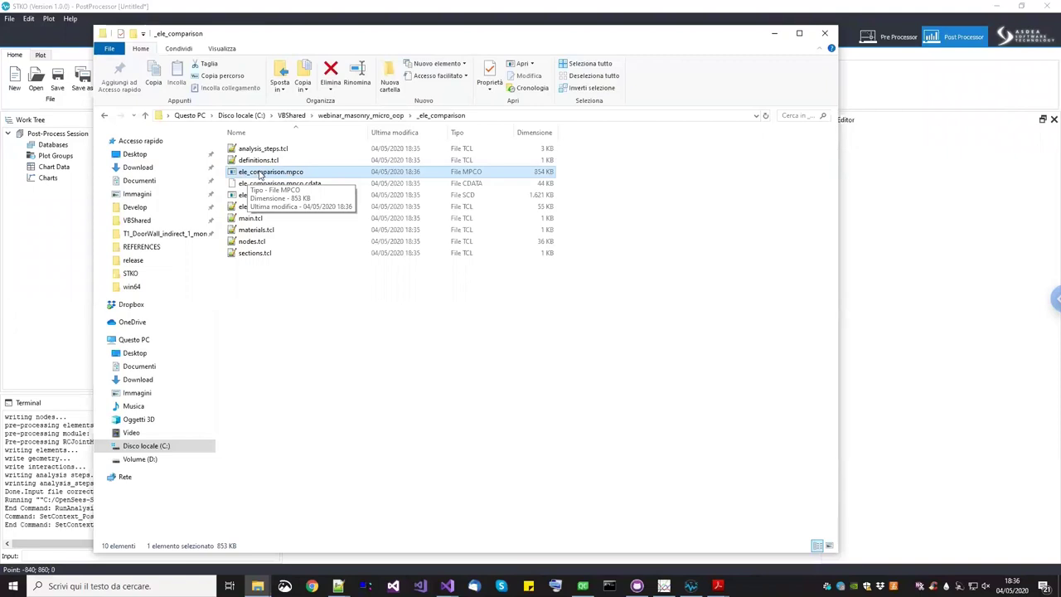
{"action": "left_click", "coordinate": [883, 262]}
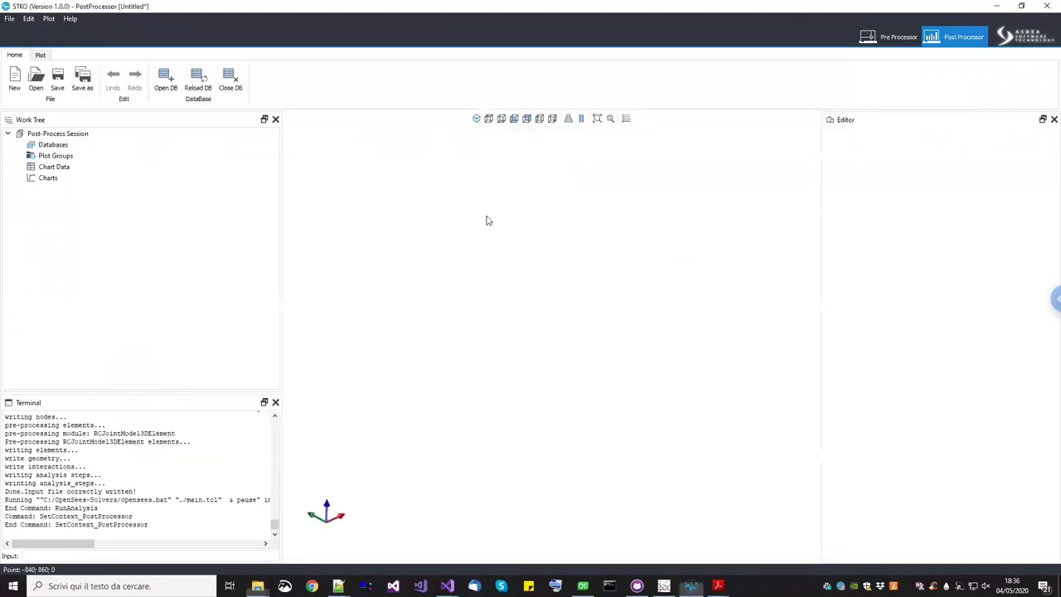
Open the ele_comparison.mpco results database from the webinar_masonry_micro_oop/_ele_comparison folder
{"action": "left_click", "coordinate": [164, 83]}
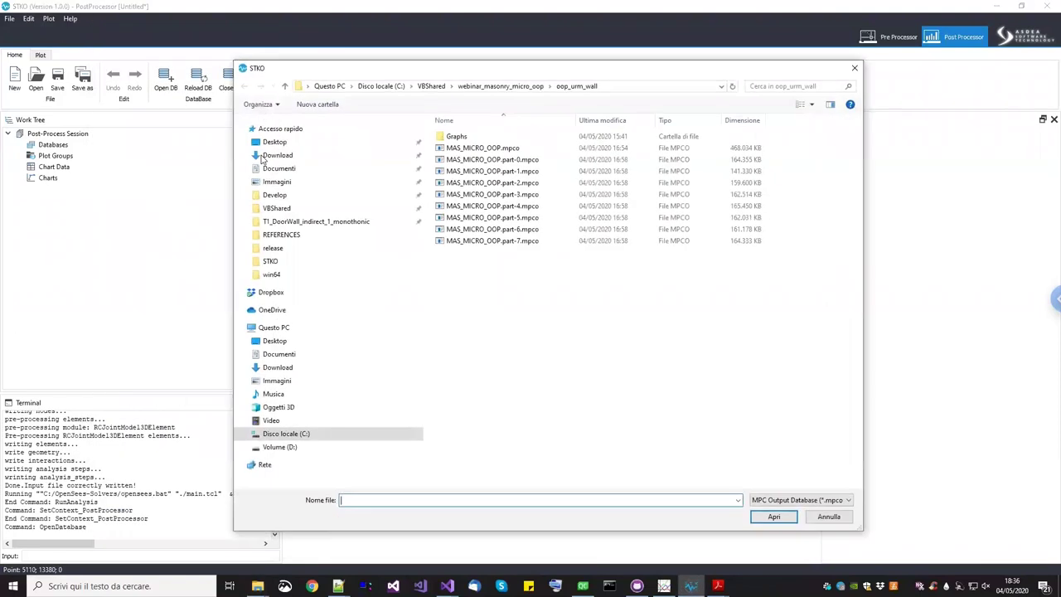
{"action": "left_click", "coordinate": [468, 86]}
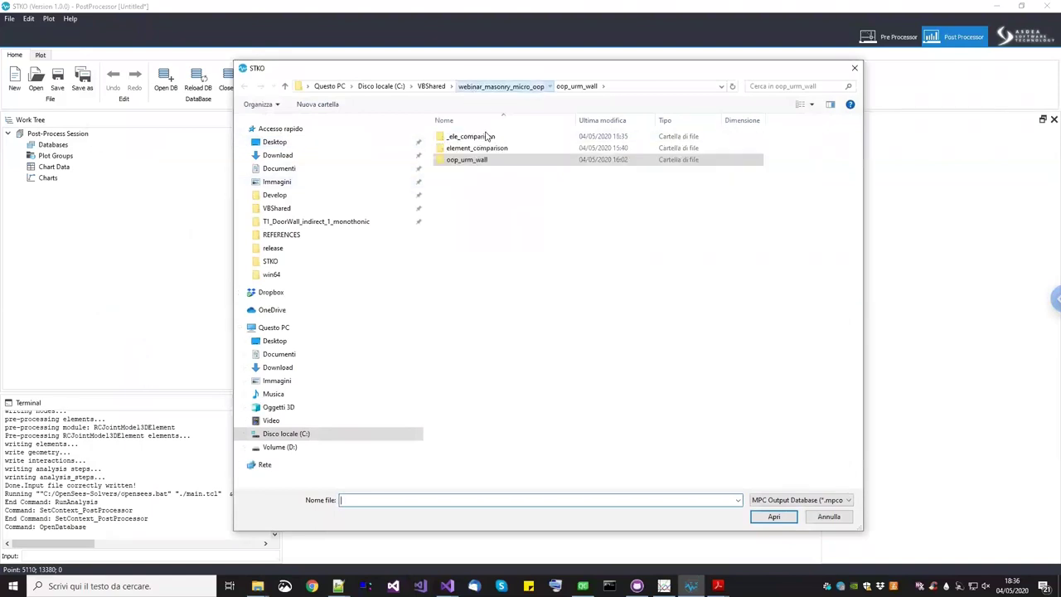
{"action": "double_click", "coordinate": [456, 137]}
{"action": "double_click", "coordinate": [469, 137]}
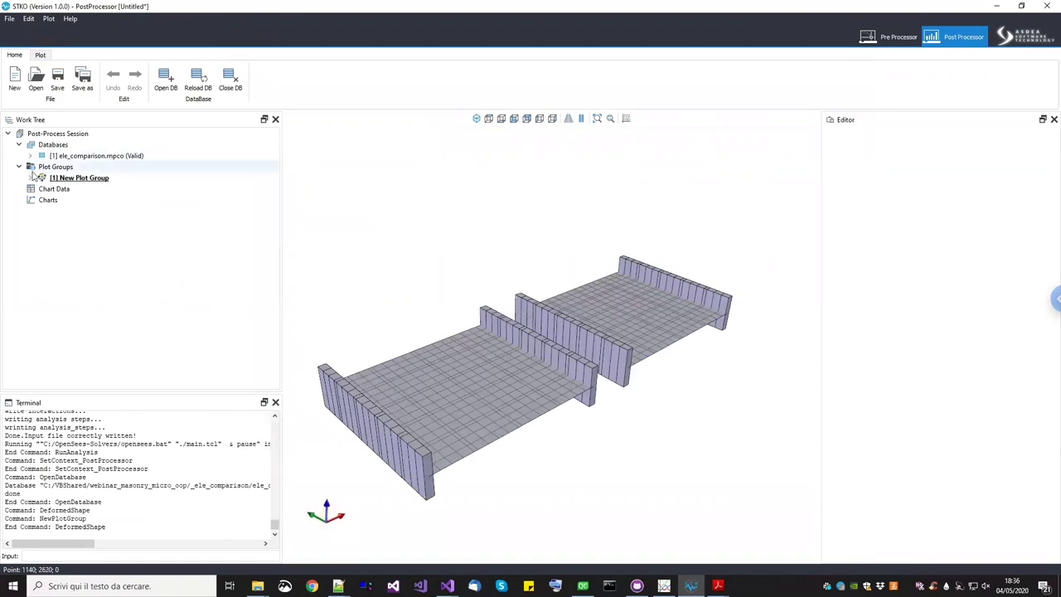
Delete the Deformed Shape plot from the new plot group and add a Surface Color Map plot in its place
{"action": "left_click", "coordinate": [31, 178]}
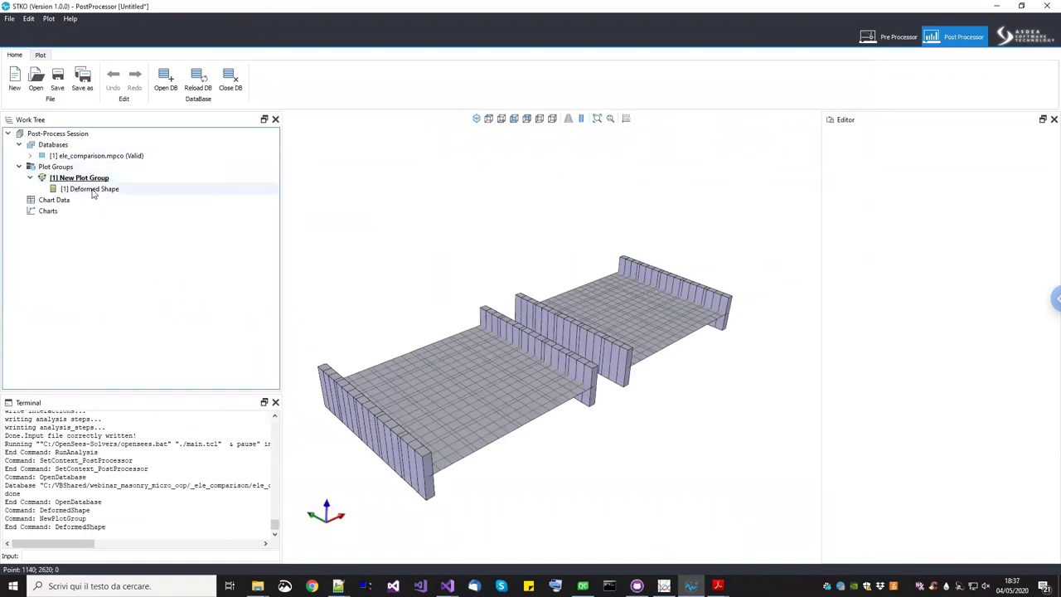
{"action": "left_click_drag", "start_coordinate": [576, 339], "coordinate": [497, 331]}
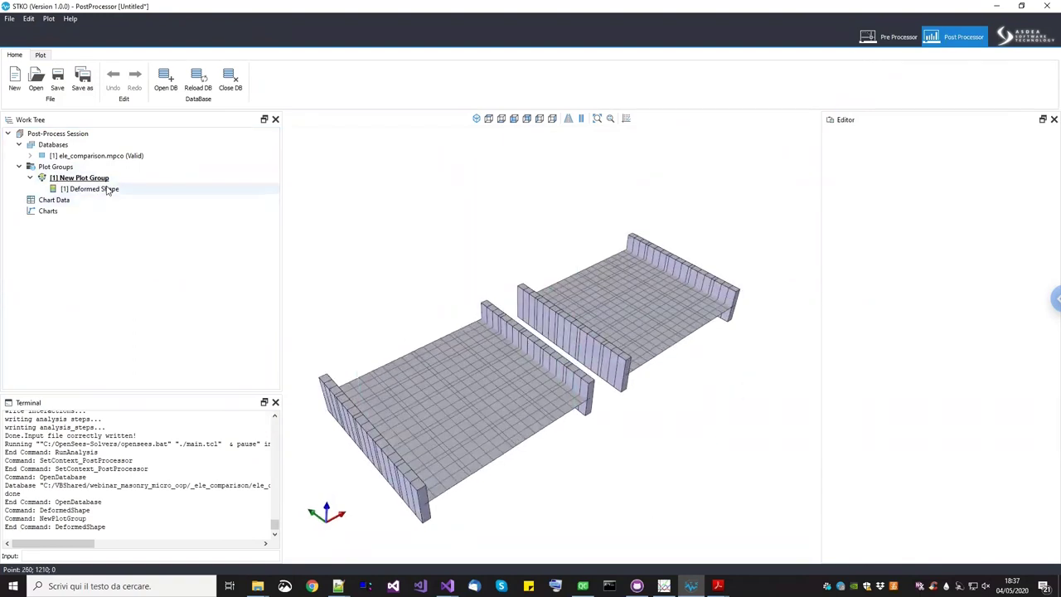
{"action": "right_click", "coordinate": [106, 189]}
{"action": "left_click", "coordinate": [121, 193]}
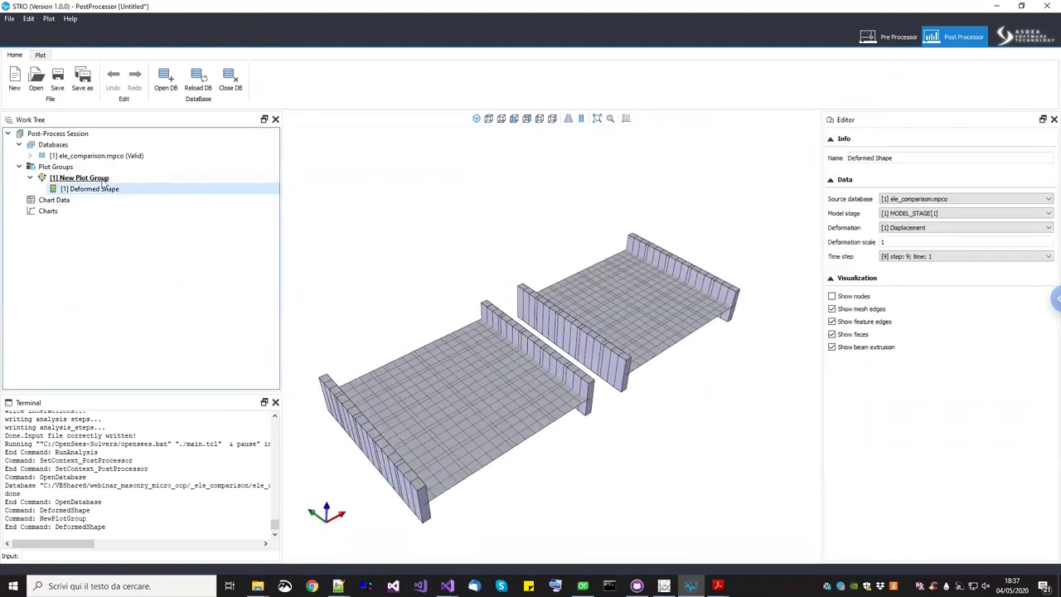
{"action": "right_click", "coordinate": [106, 184]}
{"action": "left_click", "coordinate": [126, 217]}
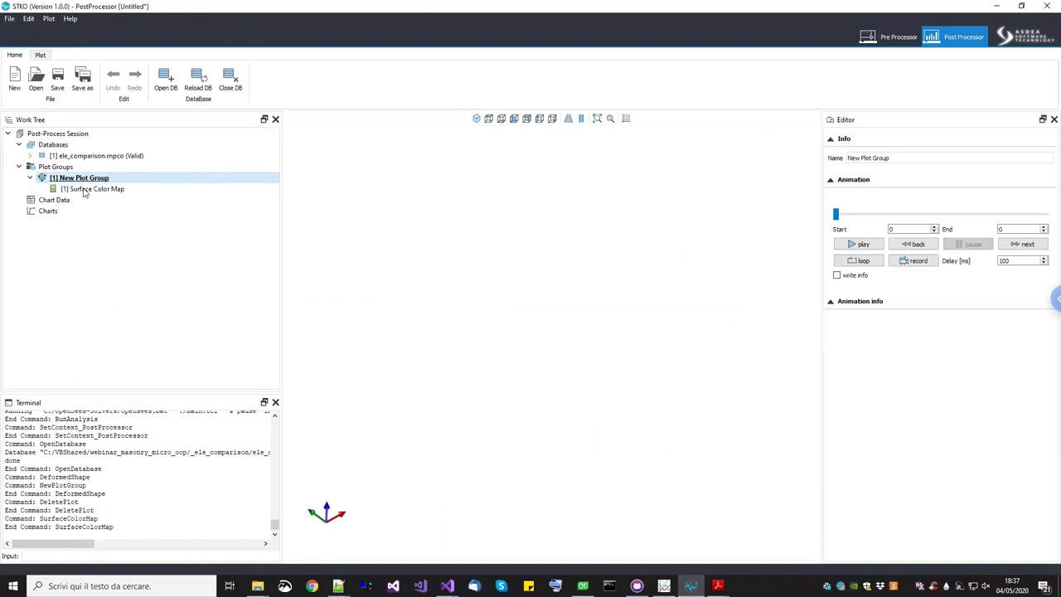
Display the Surface Color Map plot and examine the displacement magnitude on both wall panels
{"action": "left_click", "coordinate": [170, 190]}
{"action": "left_click", "coordinate": [39, 55]}
{"action": "left_click", "coordinate": [15, 54]}
{"action": "left_click_drag", "start_coordinate": [517, 329], "coordinate": [602, 378]}
{"action": "scroll", "coordinate": [511, 389], "scroll_direction": "up", "scroll_amount": 3}
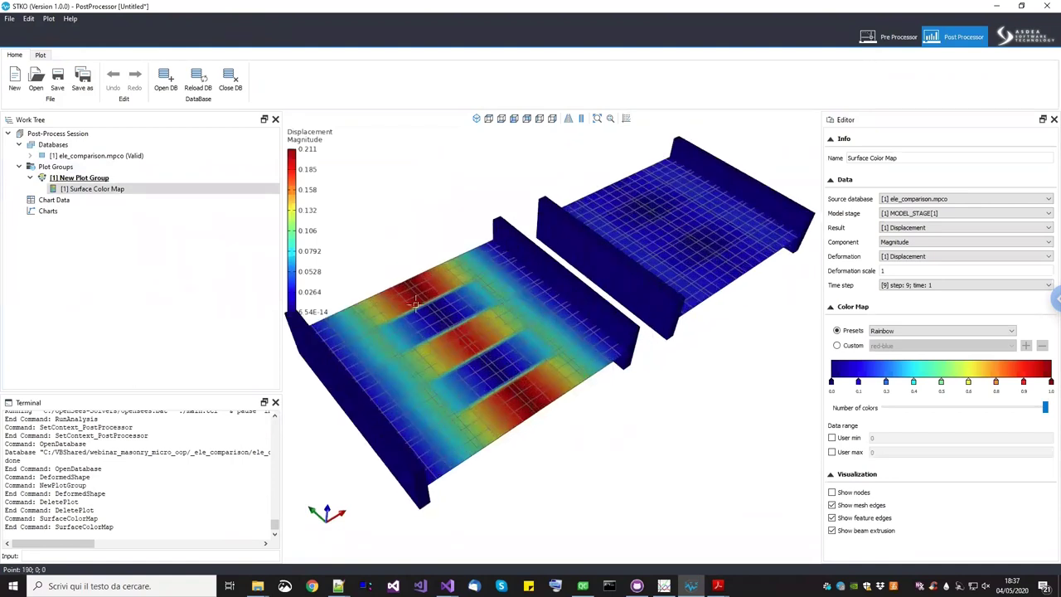
{"action": "scroll", "coordinate": [494, 402], "scroll_direction": "down", "scroll_amount": 3}
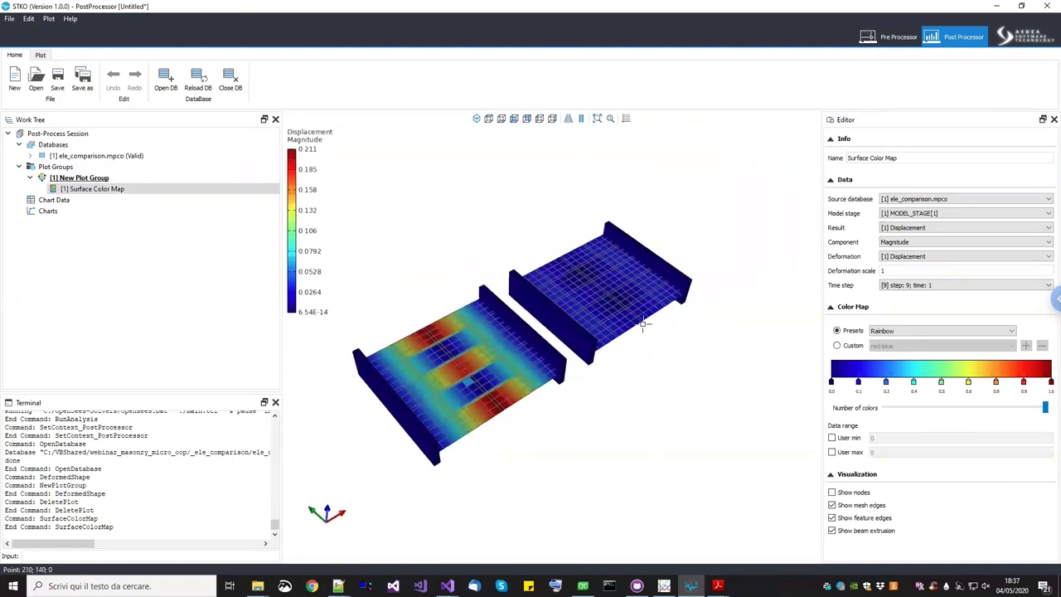
{"action": "left_click_drag", "start_coordinate": [494, 401], "coordinate": [629, 335]}
{"action": "left_click_drag", "start_coordinate": [478, 298], "coordinate": [251, 244]}
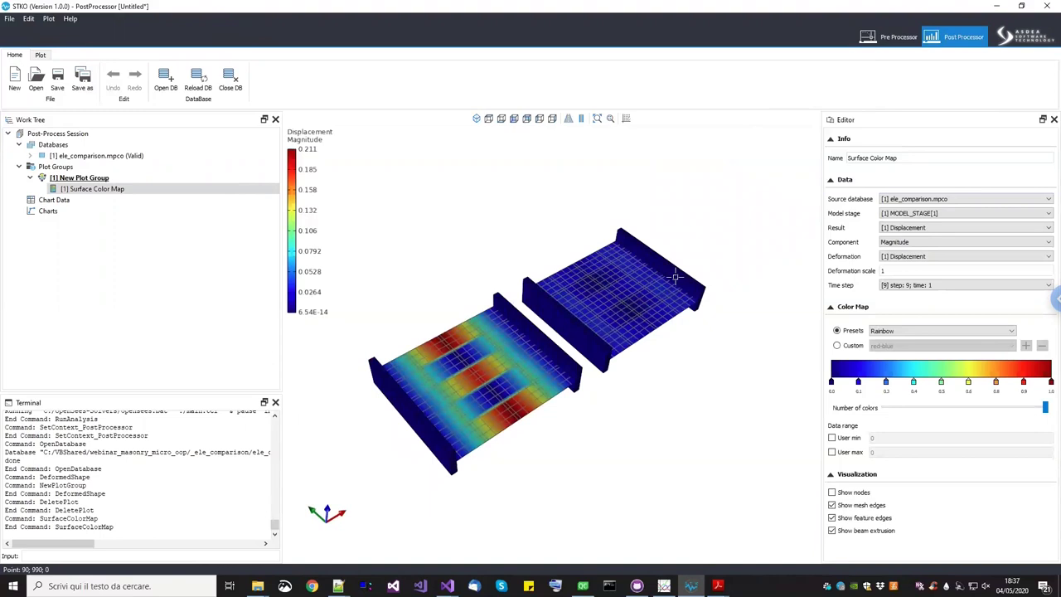
Set the color map's deformation scale to 100, raise it to 1000, and view the amplified shapes of both panels
{"action": "left_click", "coordinate": [905, 271]}
{"action": "type", "text": "00"}
{"action": "key", "text": "Return"}
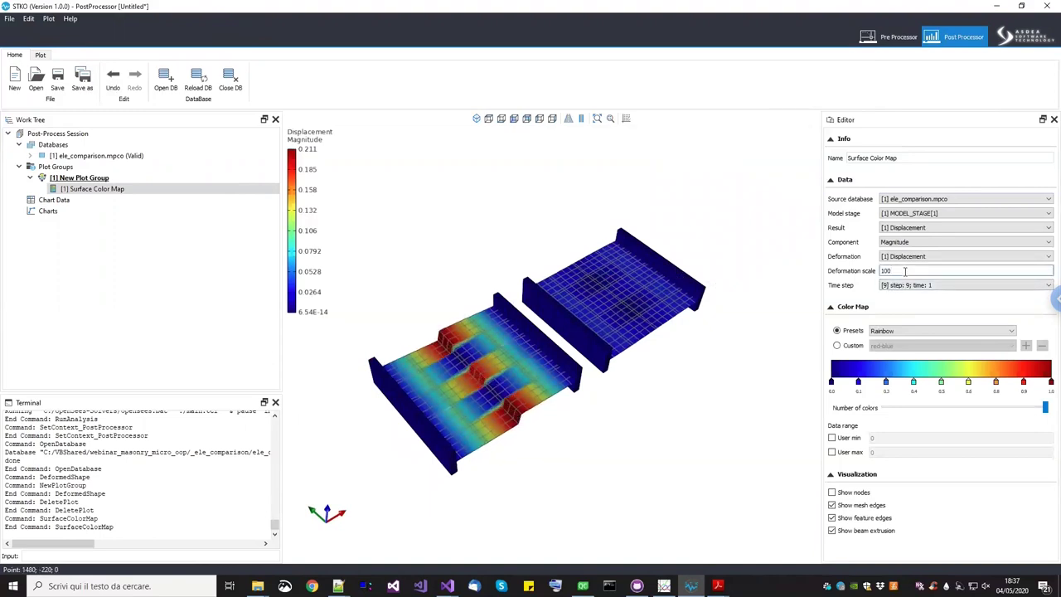
{"action": "type", "text": "0"}
{"action": "key", "text": "Return"}
{"action": "left_click_drag", "start_coordinate": [452, 364], "coordinate": [554, 370]}
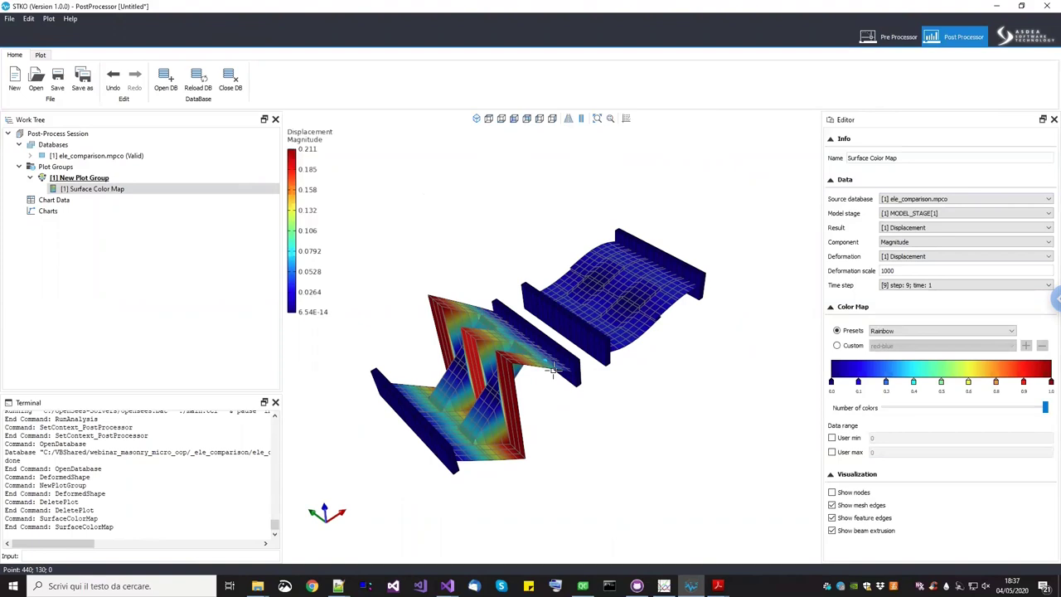
{"action": "left_click_drag", "start_coordinate": [553, 370], "coordinate": [580, 361]}
Play the plot group's animation over frames 1 to 10 and compare the deformed shapes of both panels from several angles
{"action": "left_click", "coordinate": [79, 177]}
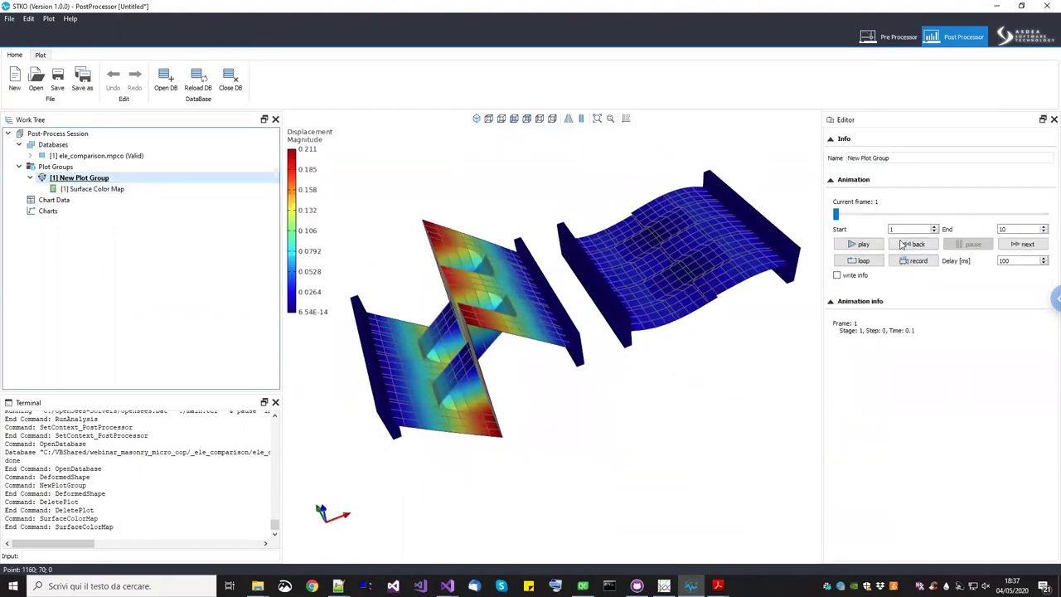
{"action": "left_click", "coordinate": [866, 246]}
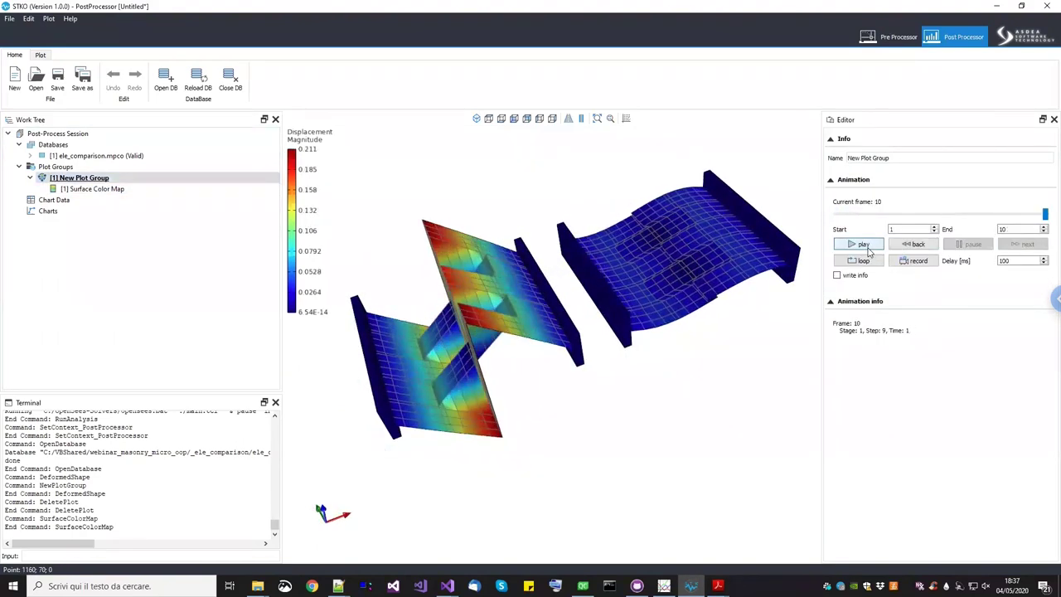
{"action": "mouse_move", "coordinate": [633, 300]}
{"action": "left_mouse_down"}
{"action": "mouse_move", "coordinate": [638, 340]}
{"action": "mouse_move", "coordinate": [711, 275]}
{"action": "mouse_move", "coordinate": [661, 309]}
{"action": "mouse_move", "coordinate": [622, 288]}
{"action": "left_mouse_up"}
{"action": "left_click_drag", "start_coordinate": [677, 303], "coordinate": [681, 310]}
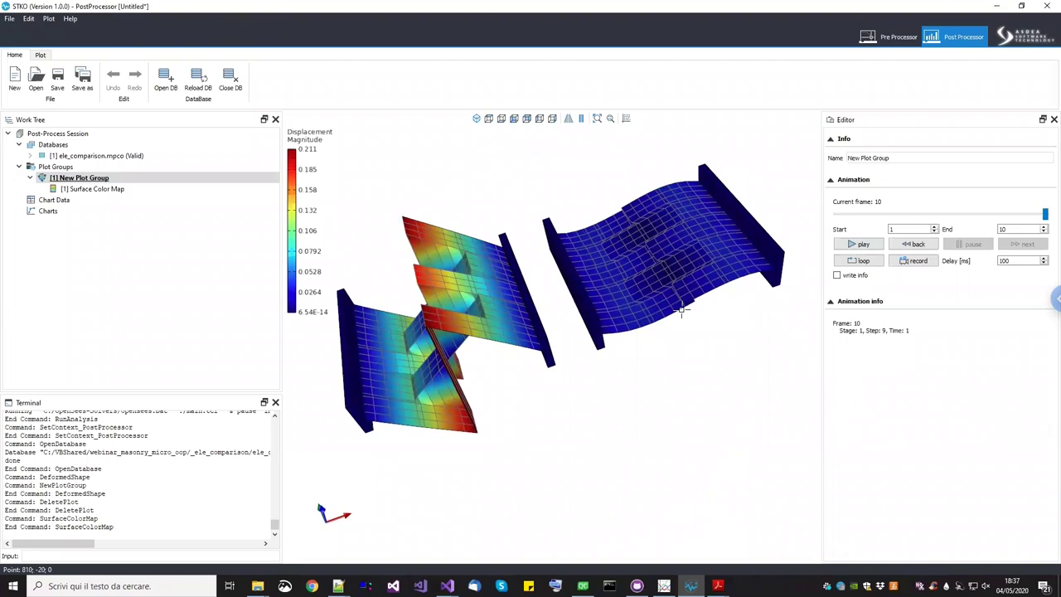
{"action": "left_click_drag", "start_coordinate": [658, 310], "coordinate": [568, 286]}
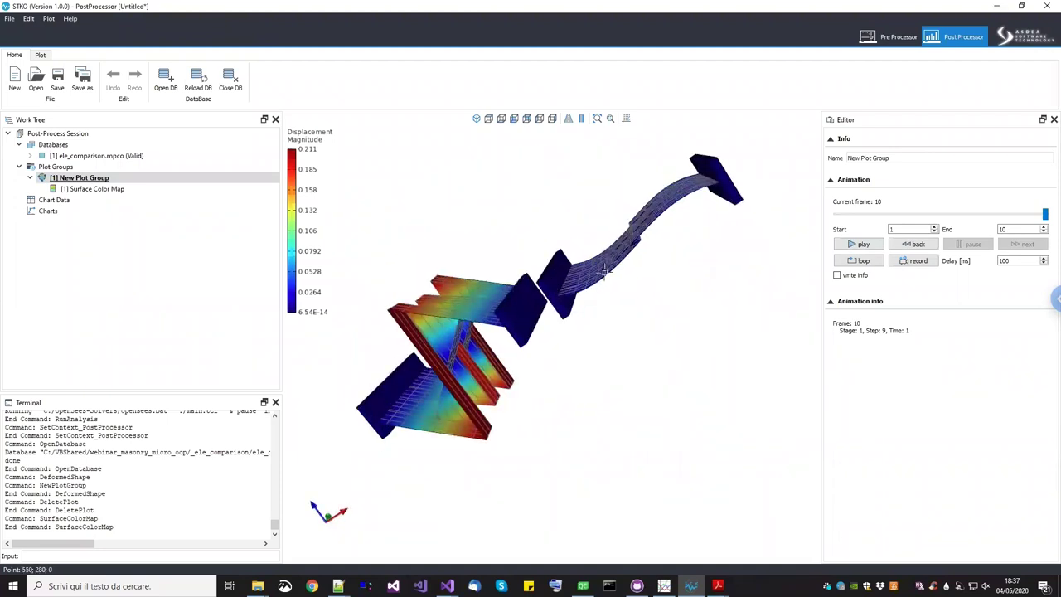
{"action": "left_click_drag", "start_coordinate": [645, 253], "coordinate": [634, 269]}
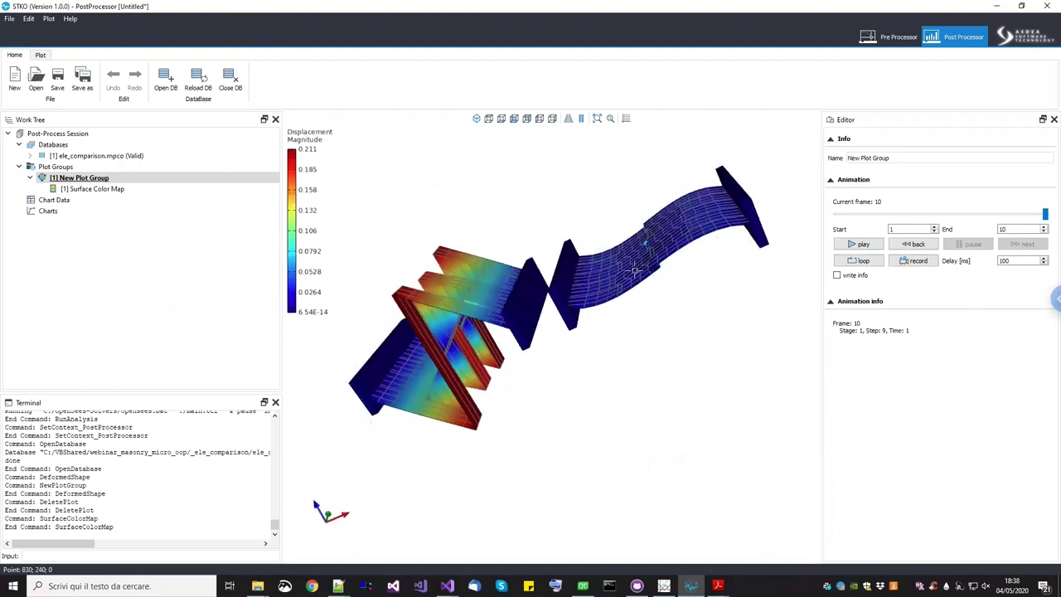
{"action": "scroll", "coordinate": [638, 265], "scroll_direction": "up", "scroll_amount": 3}
{"action": "scroll", "coordinate": [677, 271], "scroll_direction": "down", "scroll_amount": 3}
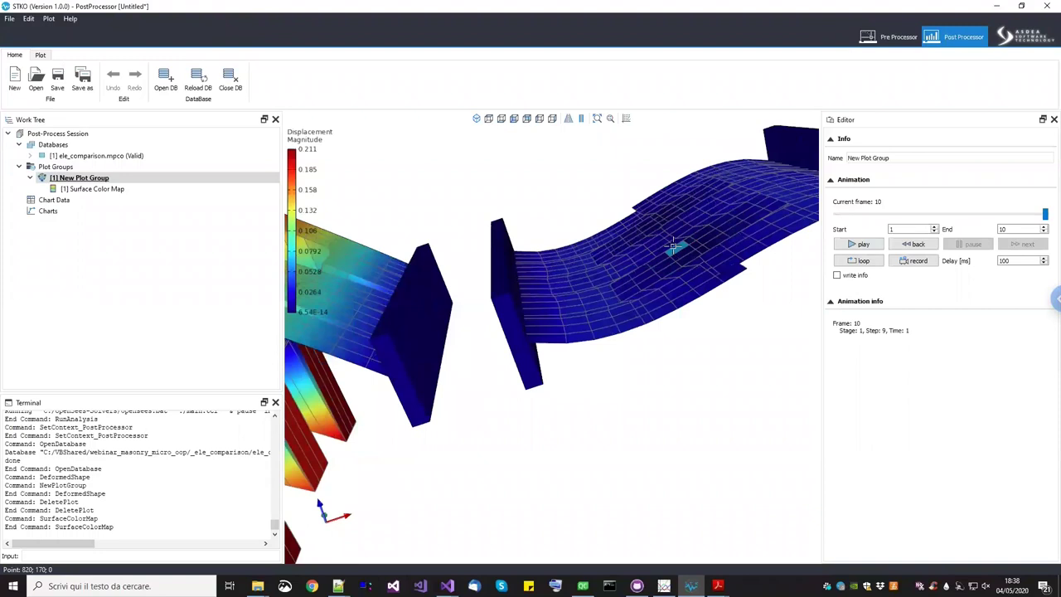
{"action": "scroll", "coordinate": [673, 248], "scroll_direction": "down", "scroll_amount": 3}
{"action": "left_click_drag", "start_coordinate": [629, 313], "coordinate": [662, 276]}
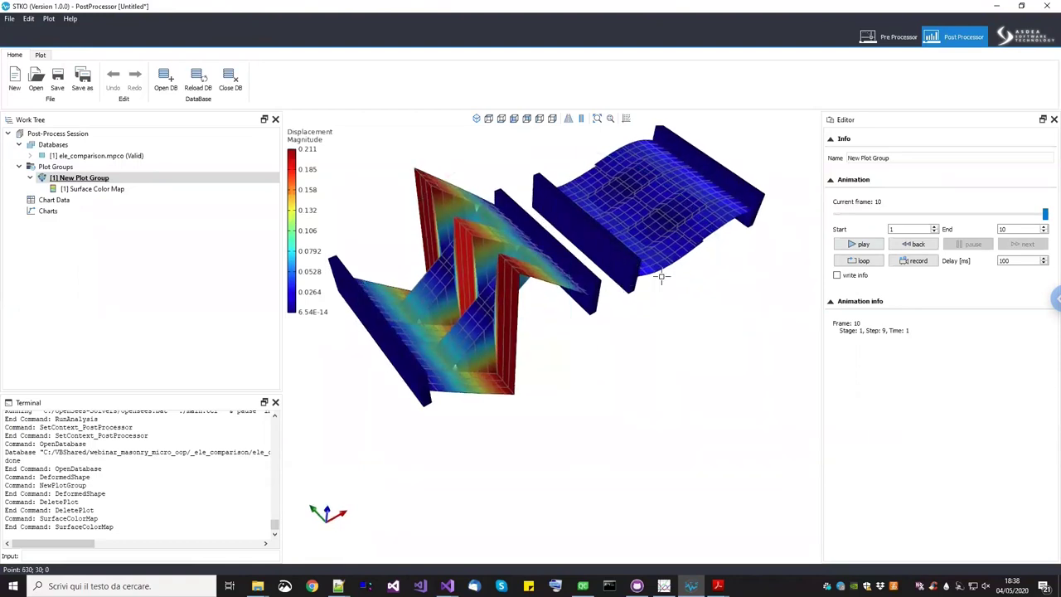
{"action": "left_click_drag", "start_coordinate": [563, 272], "coordinate": [628, 266]}
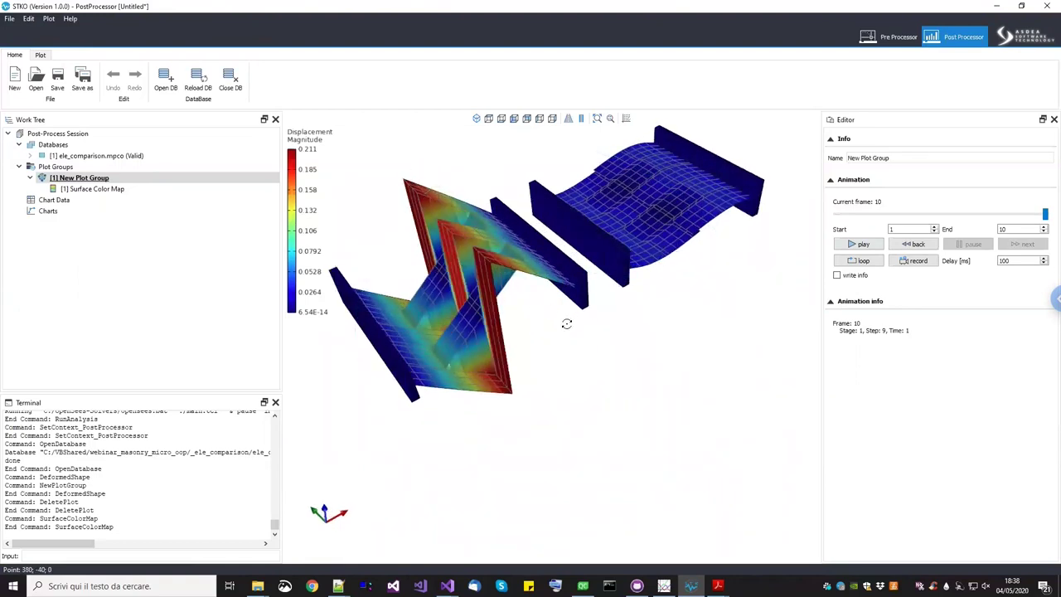
{"action": "left_click_drag", "start_coordinate": [566, 323], "coordinate": [628, 257]}
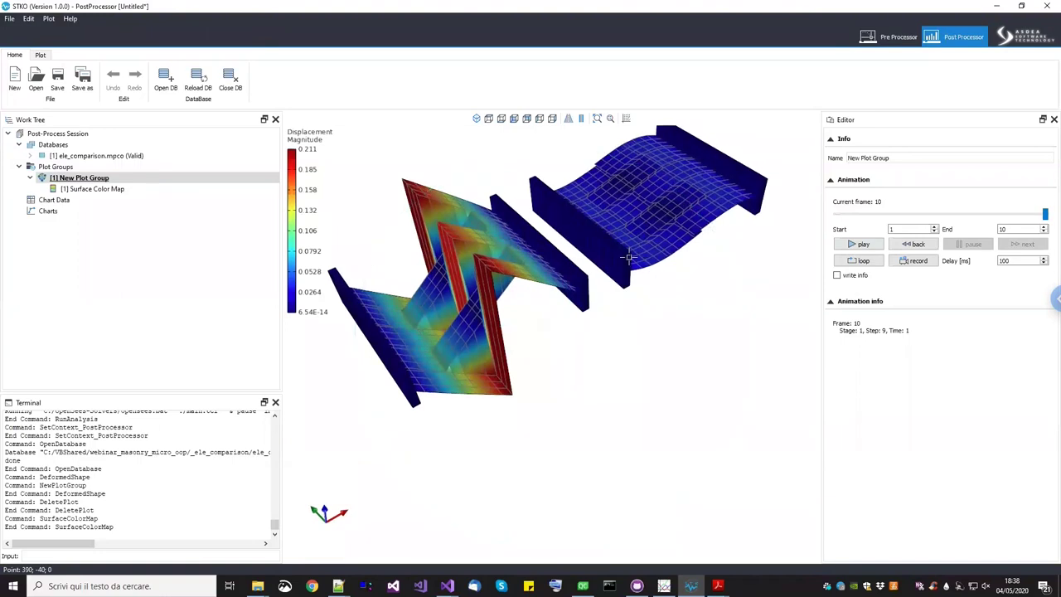
Switch to the pre-processor and examine the brick and mortar joint layout by physical property along the first panel's lower edge
{"action": "left_click", "coordinate": [885, 38]}
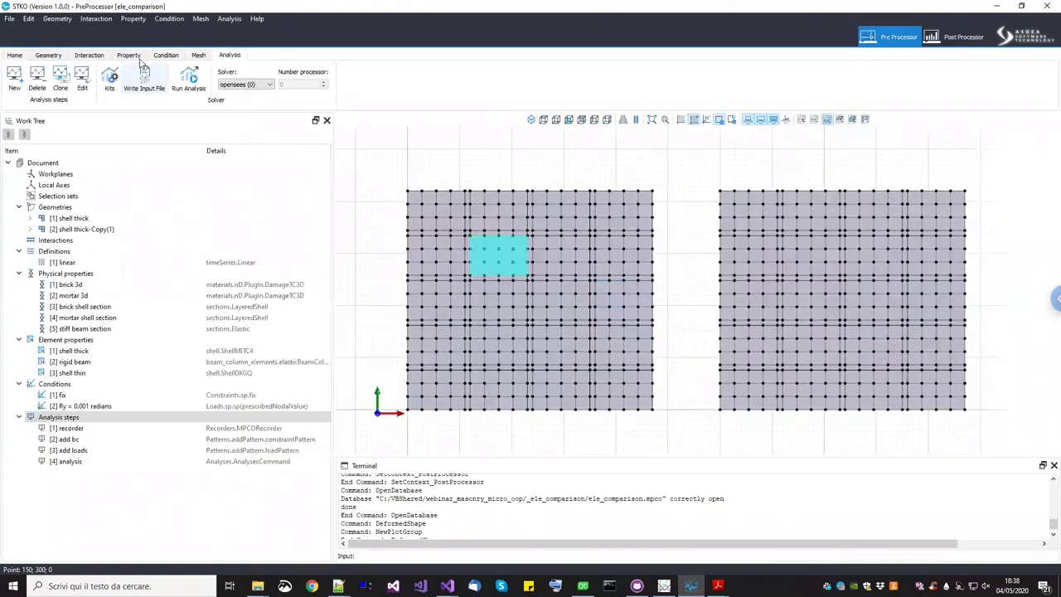
{"action": "left_click", "coordinate": [132, 55]}
{"action": "scroll", "coordinate": [657, 362], "scroll_direction": "up", "scroll_amount": 5}
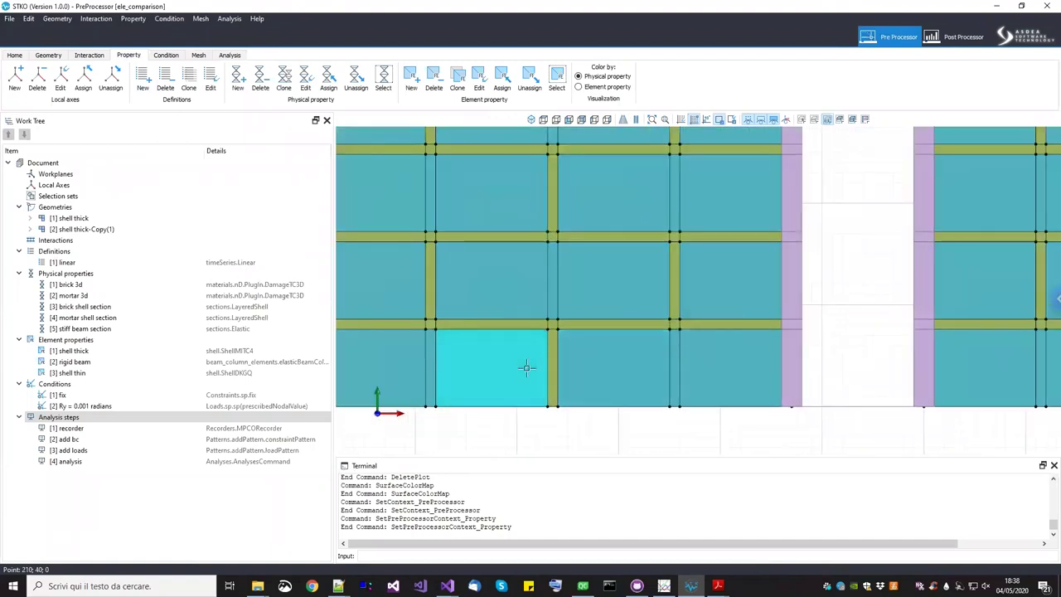
{"action": "scroll", "coordinate": [566, 360], "scroll_direction": "down", "scroll_amount": 1}
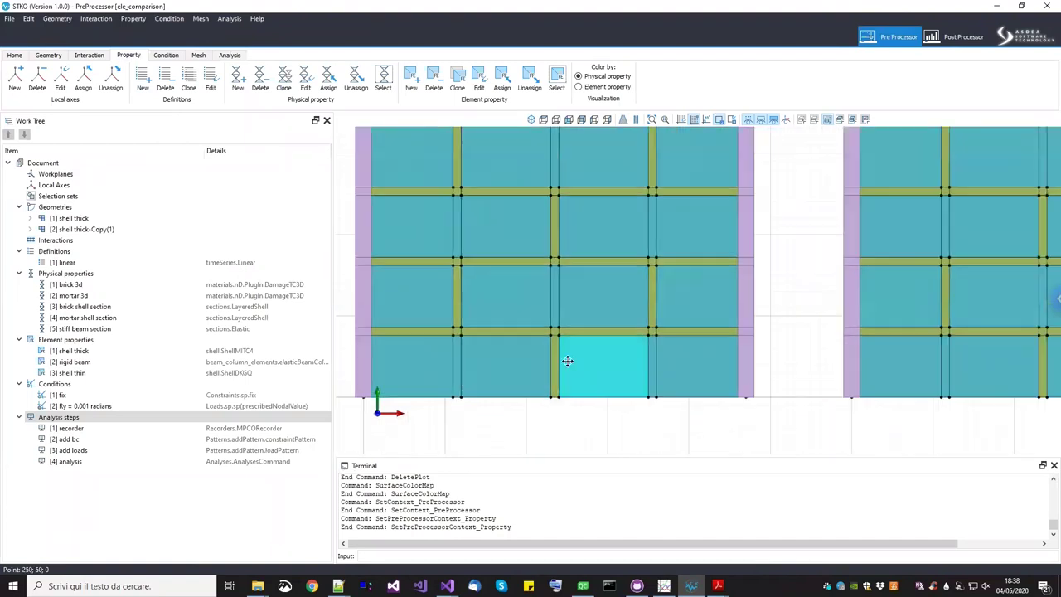
{"action": "middle_click_drag", "start_coordinate": [567, 360], "coordinate": [579, 358]}
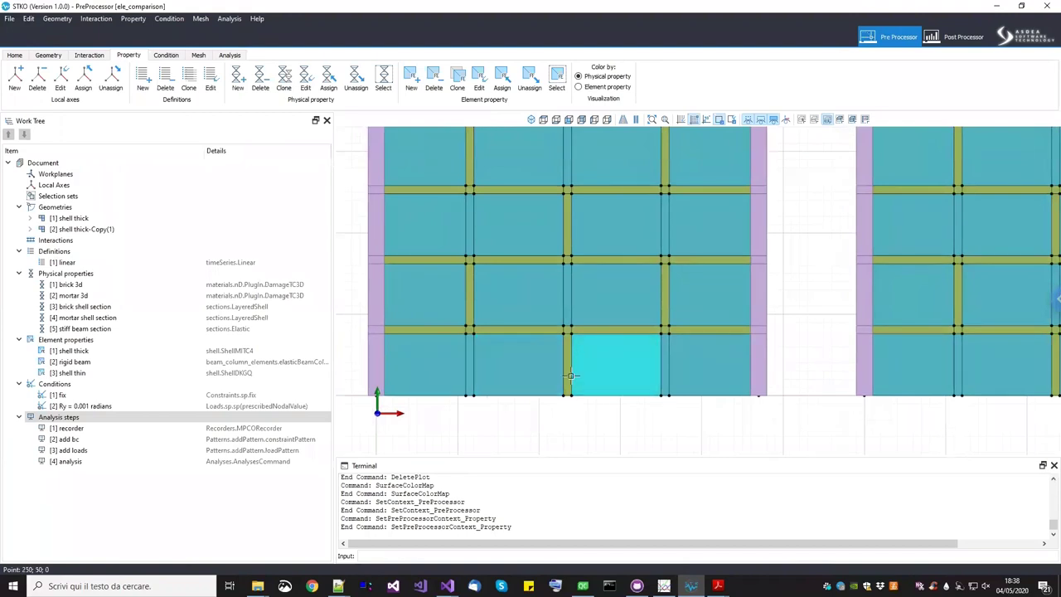
{"action": "scroll", "coordinate": [570, 373], "scroll_direction": "up", "scroll_amount": 2}
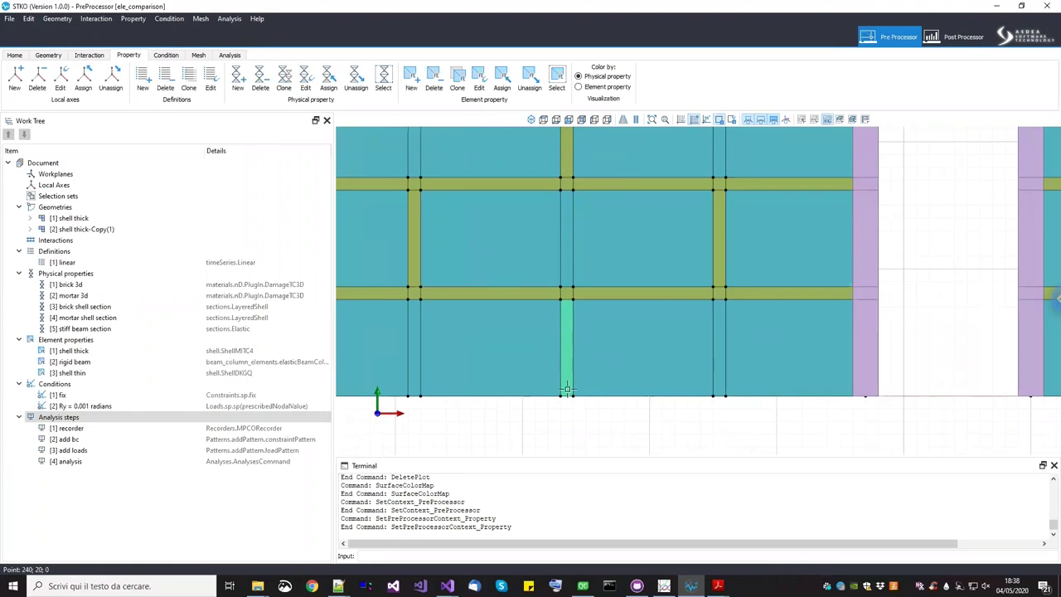
{"action": "scroll", "coordinate": [565, 394], "scroll_direction": "up", "scroll_amount": 1}
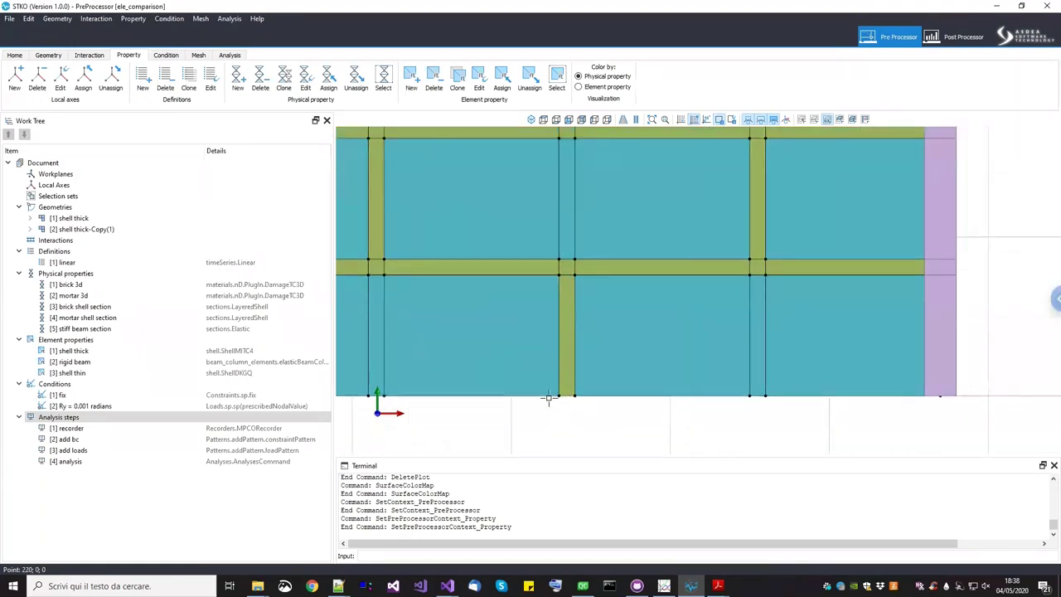
{"action": "middle_click_drag", "start_coordinate": [548, 398], "coordinate": [561, 396]}
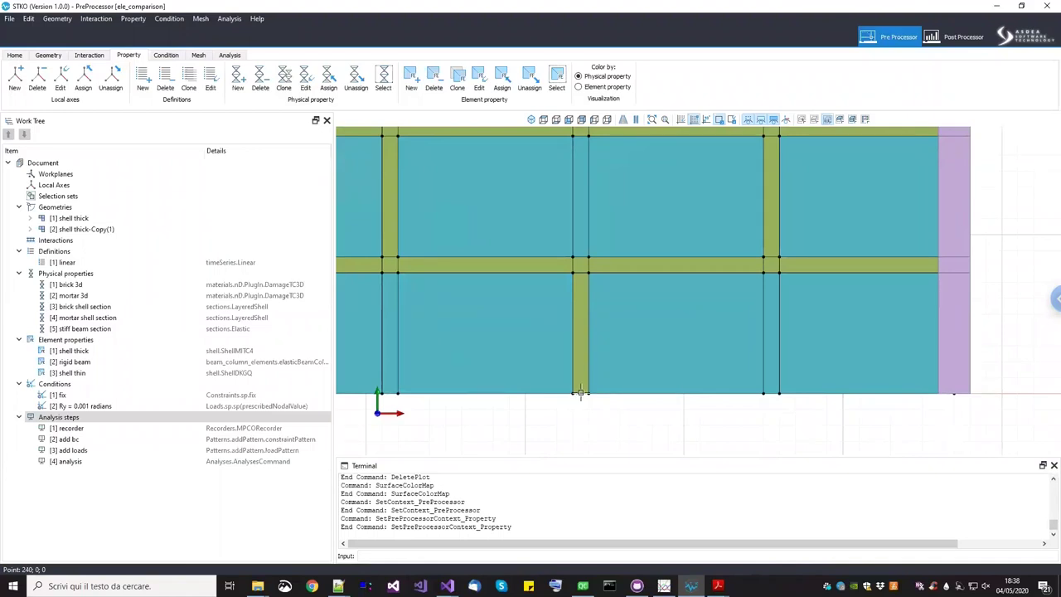
{"action": "scroll", "coordinate": [580, 393], "scroll_direction": "down", "scroll_amount": 3}
{"action": "scroll", "coordinate": [581, 394], "scroll_direction": "down", "scroll_amount": 1}
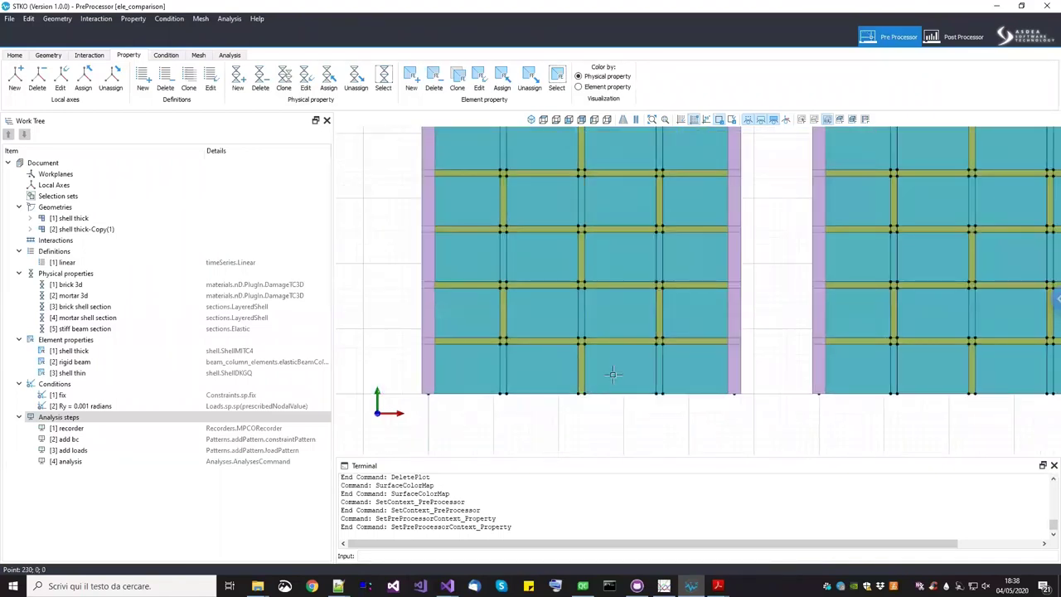
{"action": "middle_click_drag", "start_coordinate": [613, 374], "coordinate": [609, 384]}
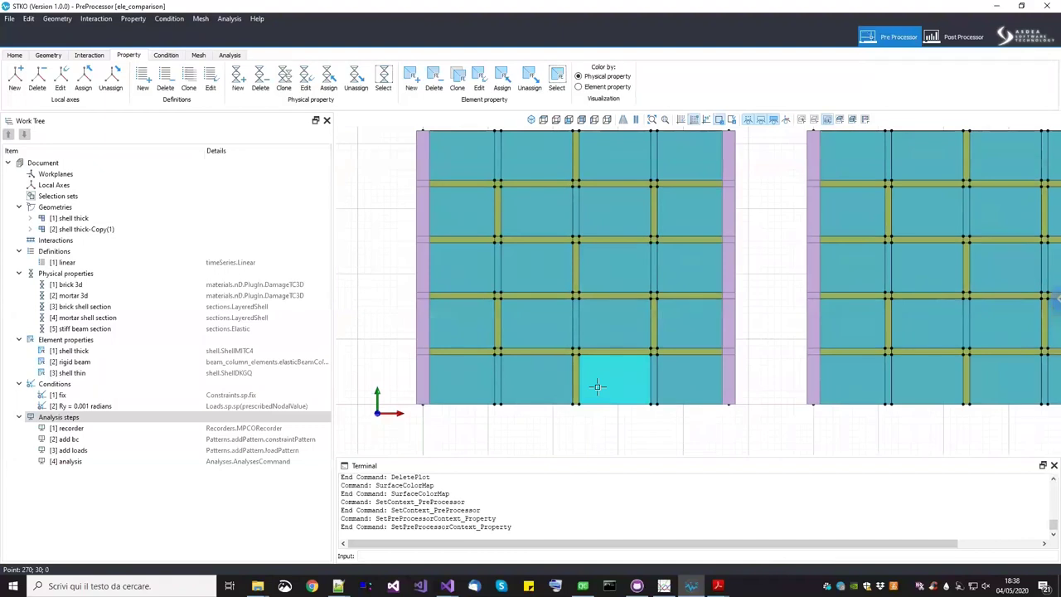
{"action": "scroll", "coordinate": [571, 344], "scroll_direction": "down", "scroll_amount": 1}
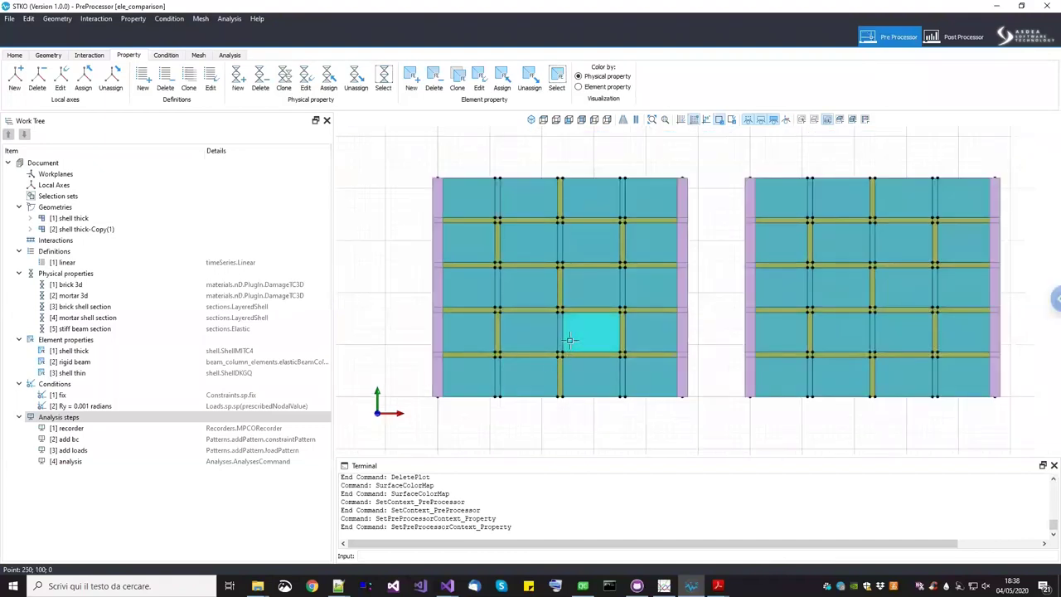
Compare the two panels' deformed shapes again in the post-processor, and return to the pre-processor
{"action": "left_click", "coordinate": [953, 36]}
{"action": "middle_click_drag", "start_coordinate": [581, 238], "coordinate": [564, 278]}
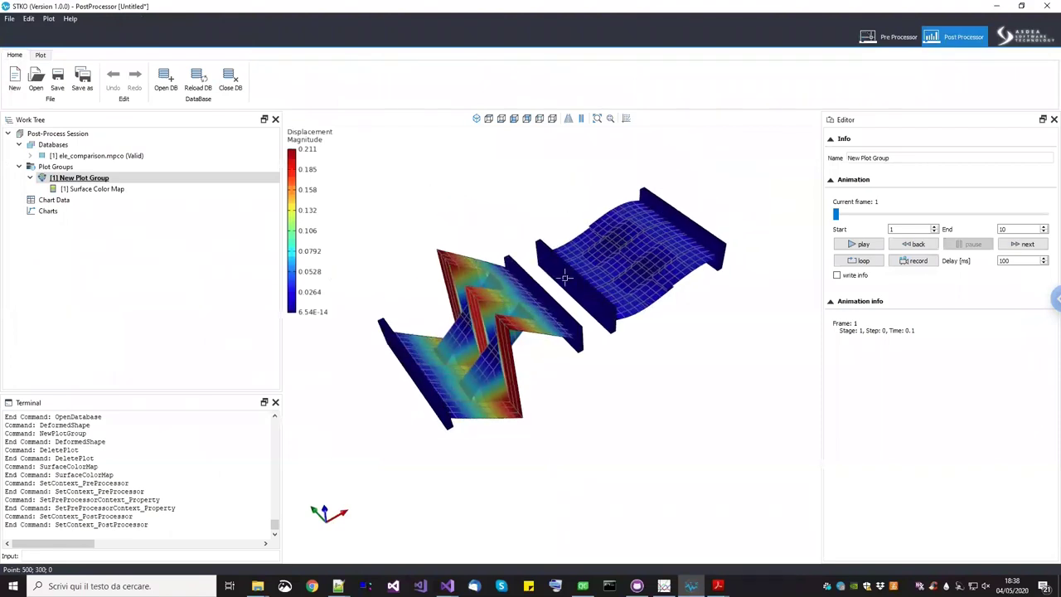
{"action": "middle_click_drag", "start_coordinate": [453, 347], "coordinate": [457, 251]}
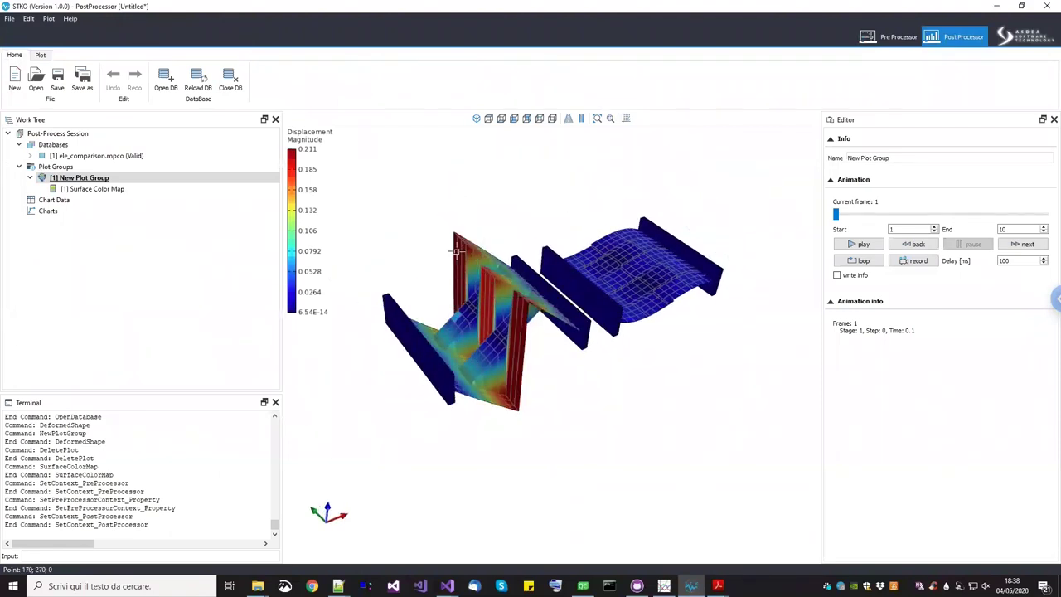
{"action": "middle_click_drag", "start_coordinate": [496, 380], "coordinate": [565, 377]}
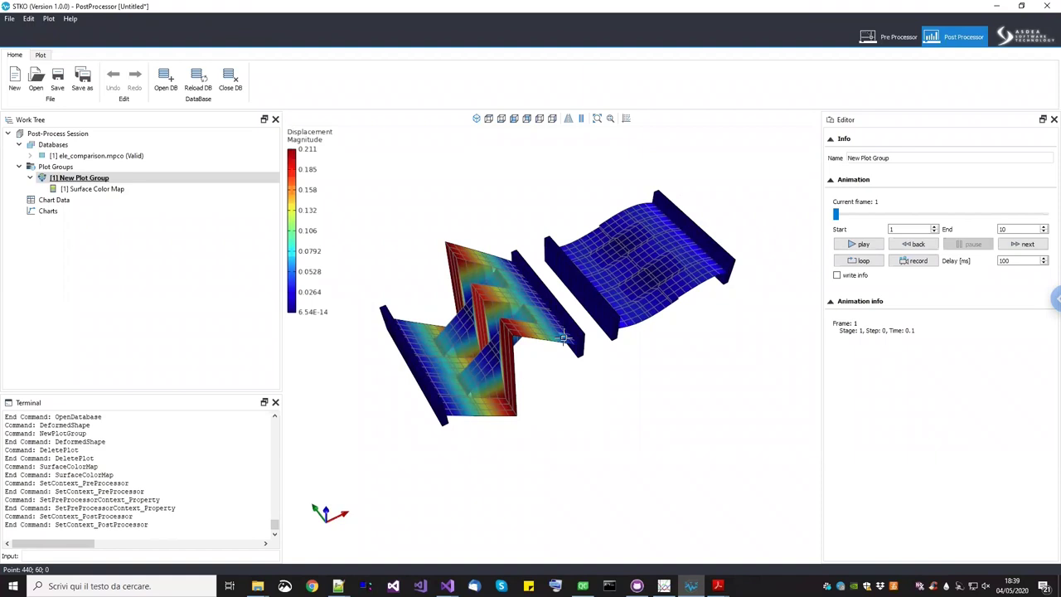
{"action": "left_click", "coordinate": [888, 36]}
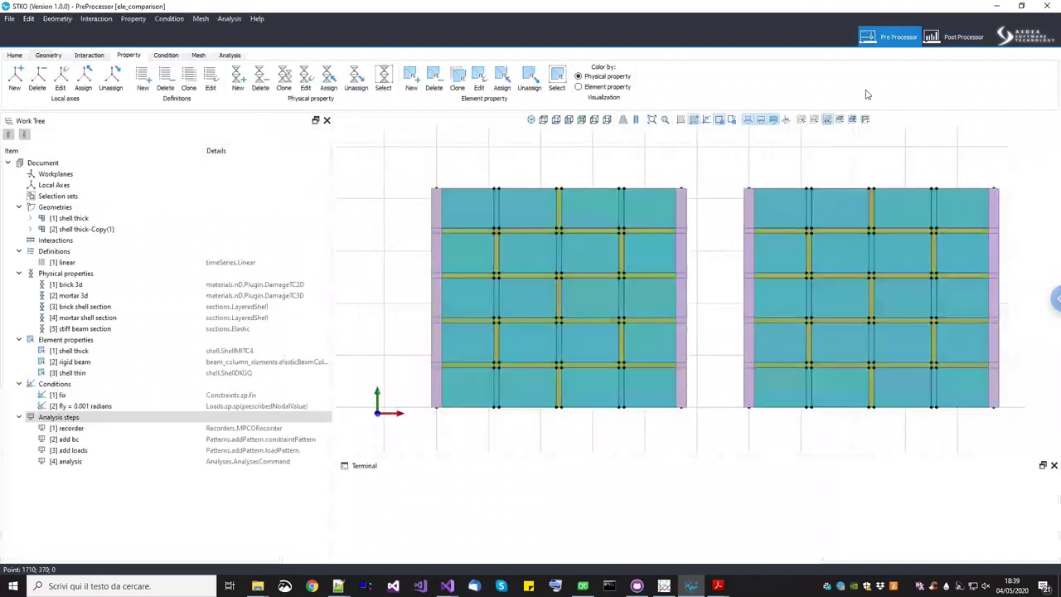
Copy the first shell panel by 610 units in the negative X direction
{"action": "scroll", "coordinate": [642, 339], "scroll_direction": "down", "scroll_amount": 5}
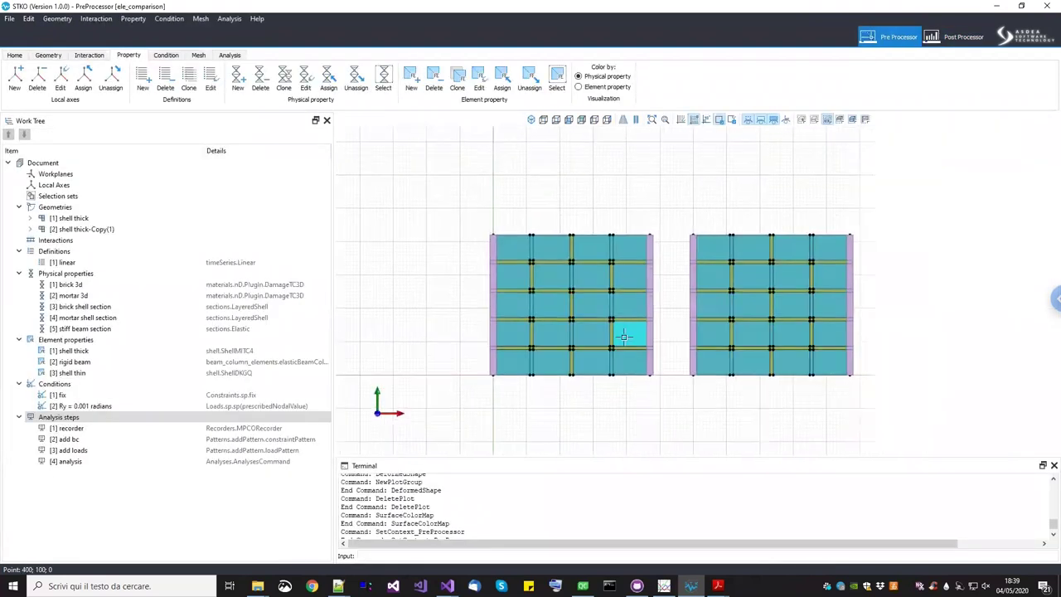
{"action": "scroll", "coordinate": [621, 330], "scroll_direction": "down", "scroll_amount": 1}
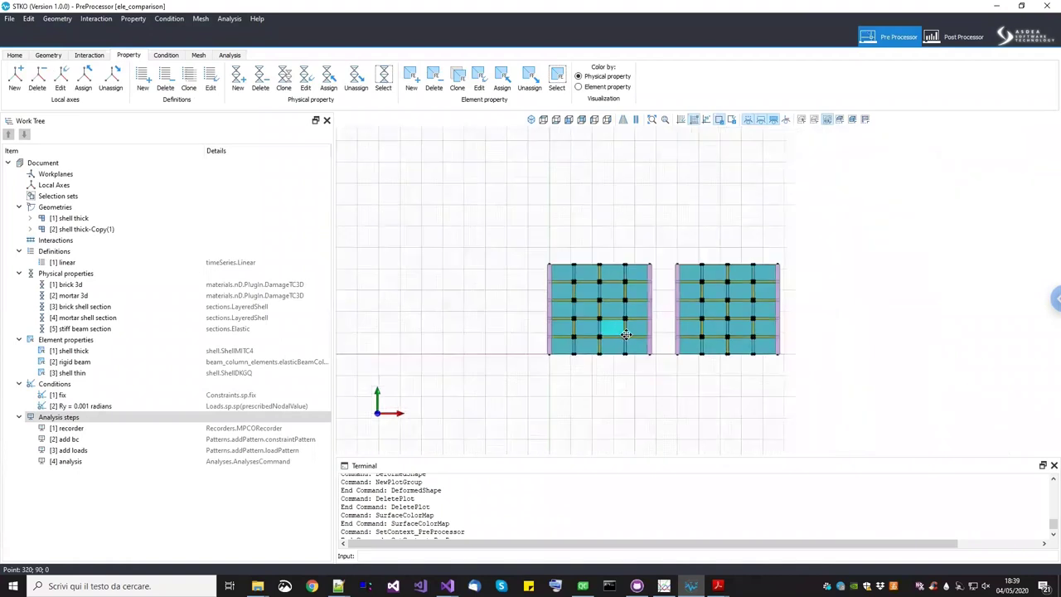
{"action": "scroll", "coordinate": [542, 270], "scroll_direction": "up", "scroll_amount": 3}
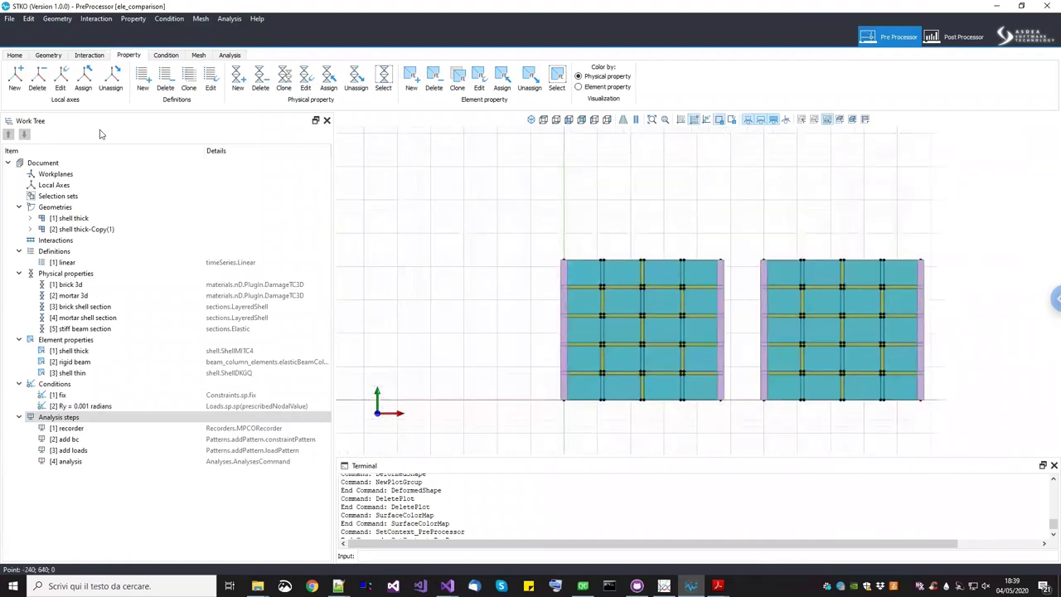
{"action": "left_click", "coordinate": [47, 56]}
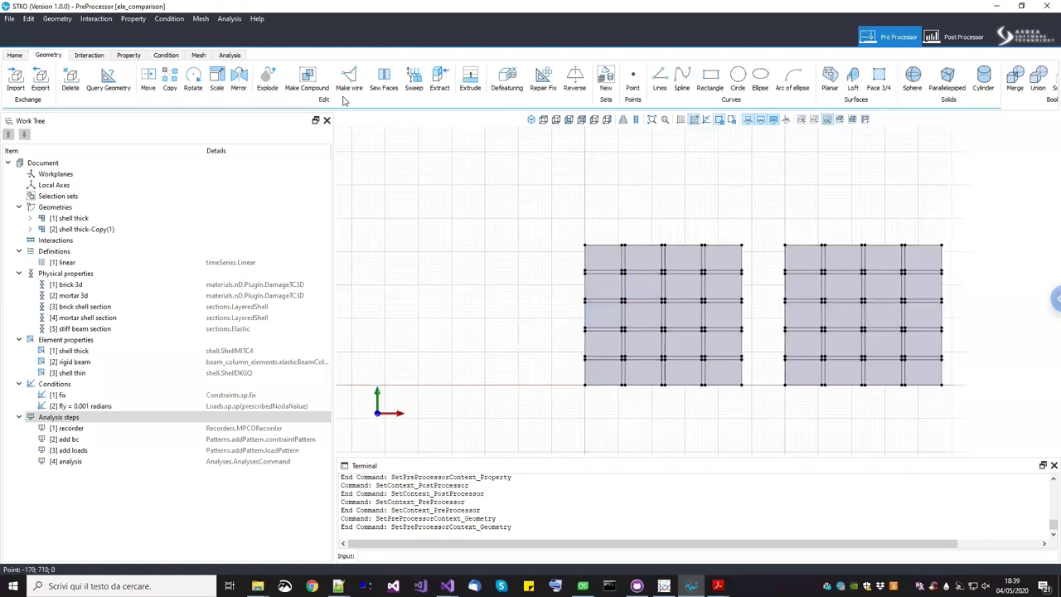
{"action": "left_click", "coordinate": [169, 81]}
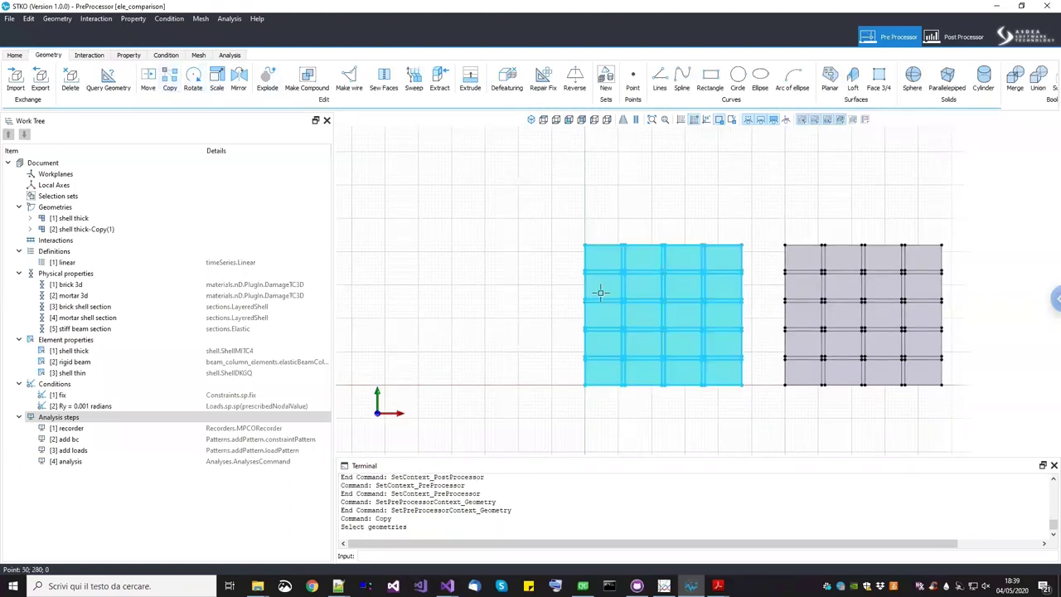
{"action": "left_click", "coordinate": [601, 292]}
{"action": "key", "text": "Return"}
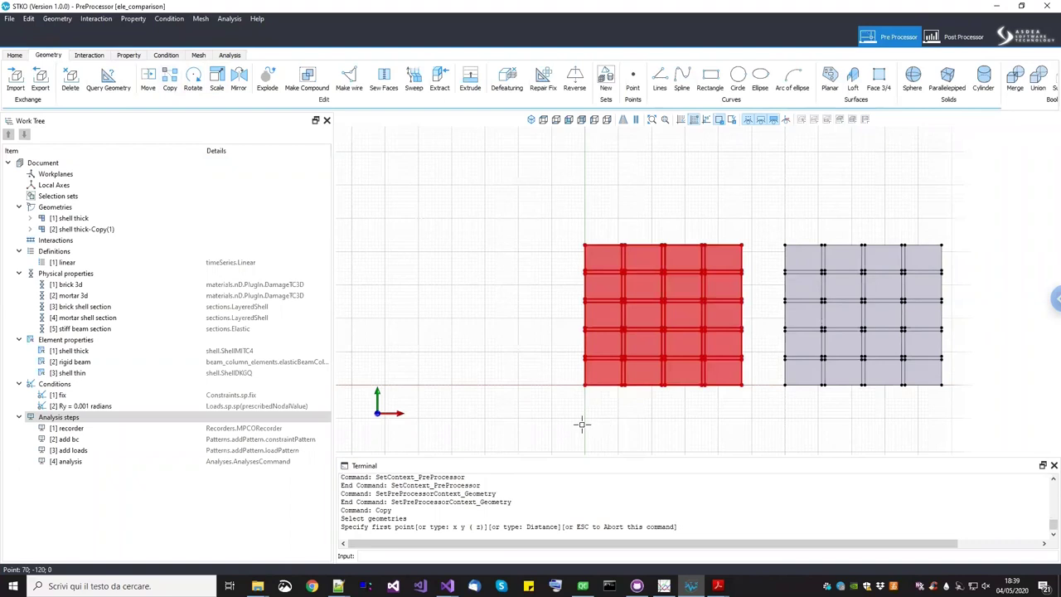
{"action": "scroll", "coordinate": [652, 395], "scroll_direction": "up", "scroll_amount": 3}
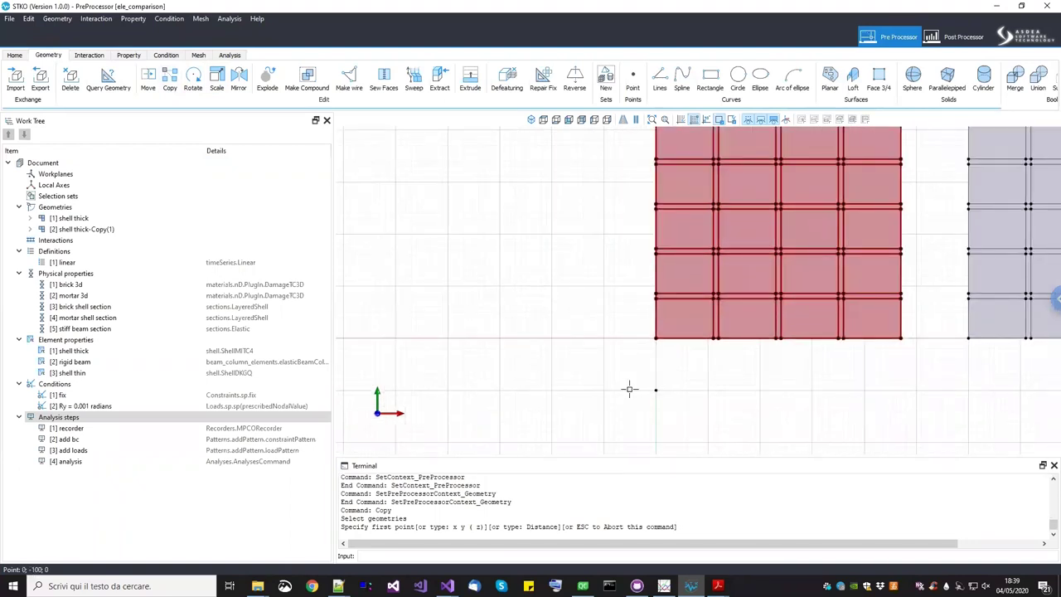
{"action": "left_click", "coordinate": [629, 389]}
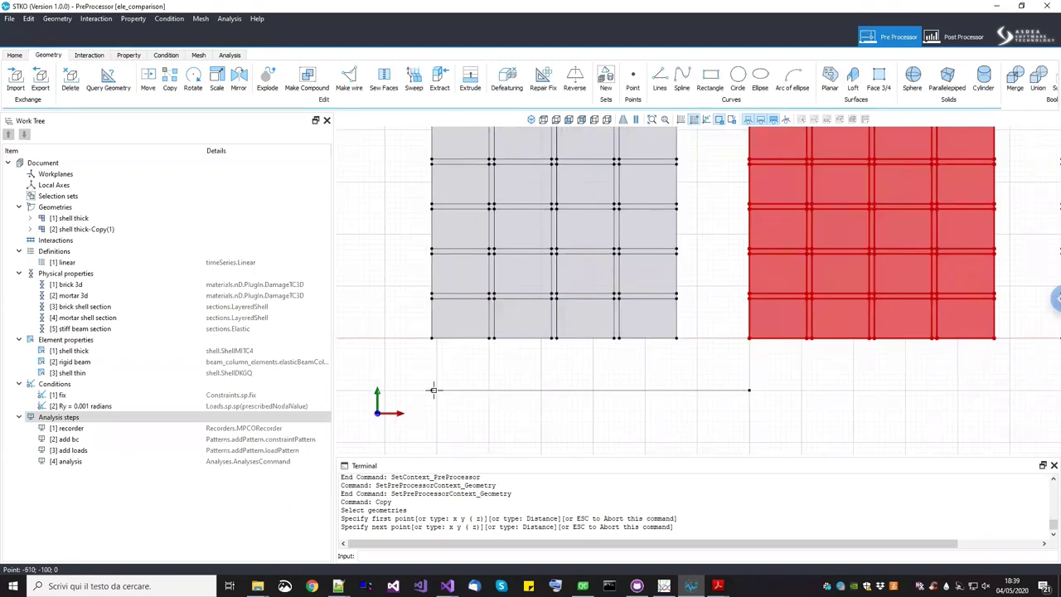
{"action": "left_click", "coordinate": [433, 389]}
{"action": "key", "text": "Return"}
Extrude the newly copied shell panel by 55 along the Z axis into a solid
{"action": "scroll", "coordinate": [813, 407], "scroll_direction": "down", "scroll_amount": 2}
{"action": "middle_click_drag", "start_coordinate": [812, 406], "coordinate": [812, 254]}
{"action": "scroll", "coordinate": [595, 325], "scroll_direction": "up", "scroll_amount": 3}
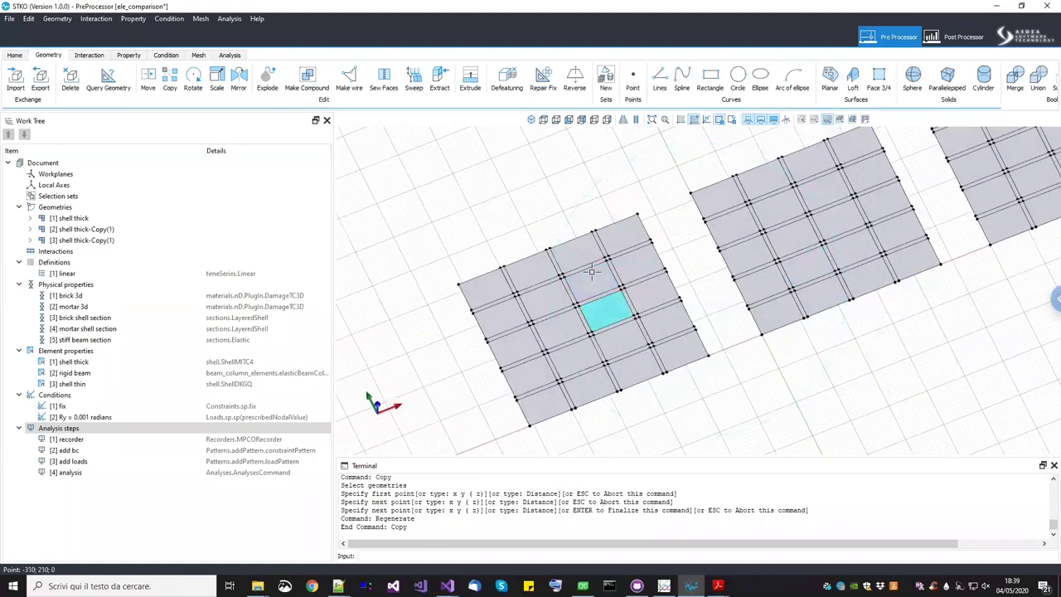
{"action": "middle_click_drag", "start_coordinate": [605, 370], "coordinate": [615, 342]}
{"action": "middle_click_drag", "start_coordinate": [330, 155], "coordinate": [340, 114]}
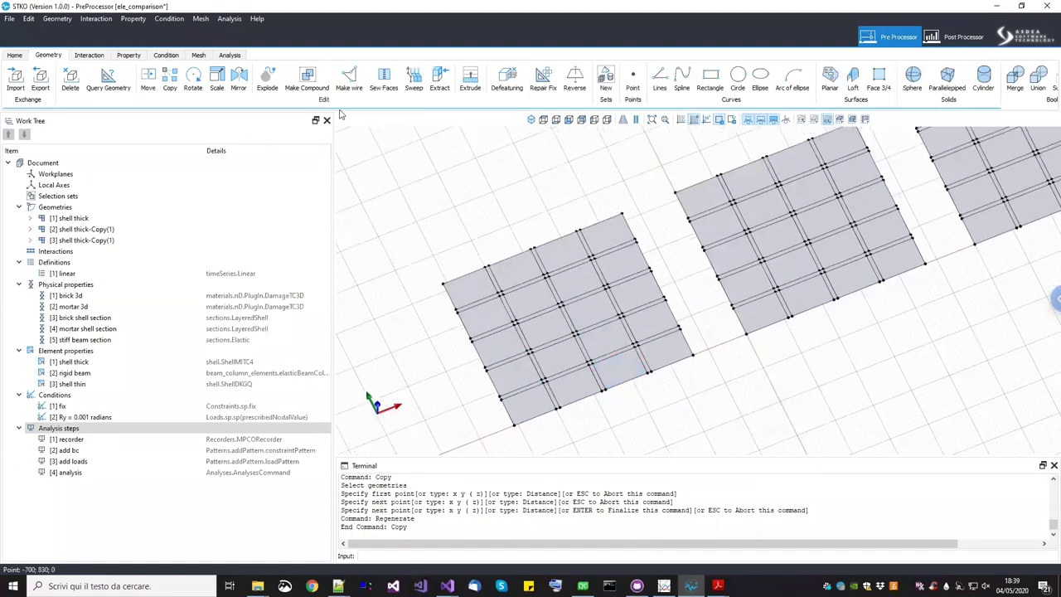
{"action": "left_click", "coordinate": [469, 80]}
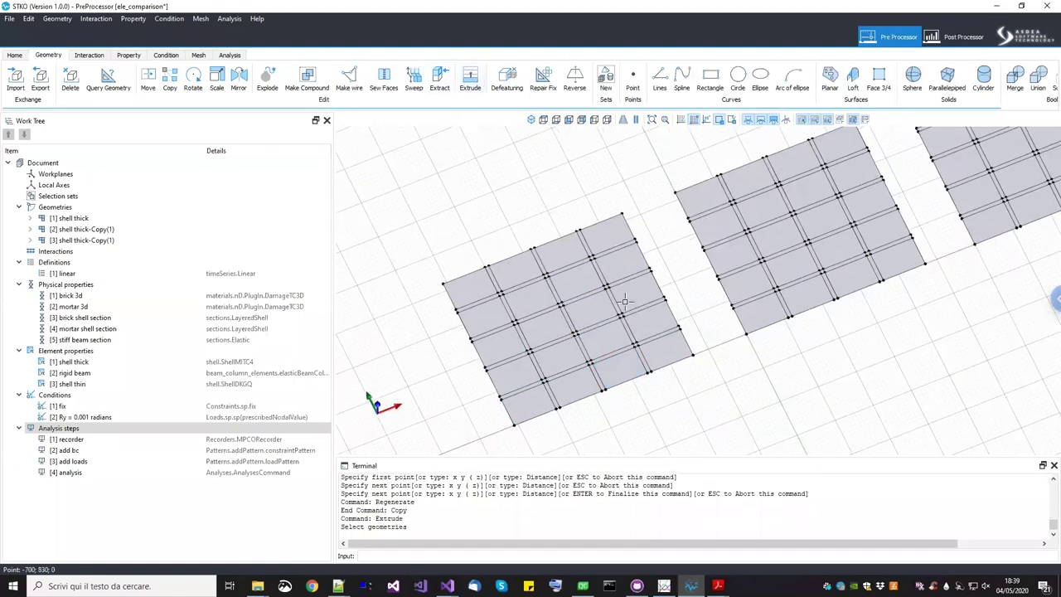
{"action": "middle_click_drag", "start_coordinate": [626, 330], "coordinate": [537, 348]}
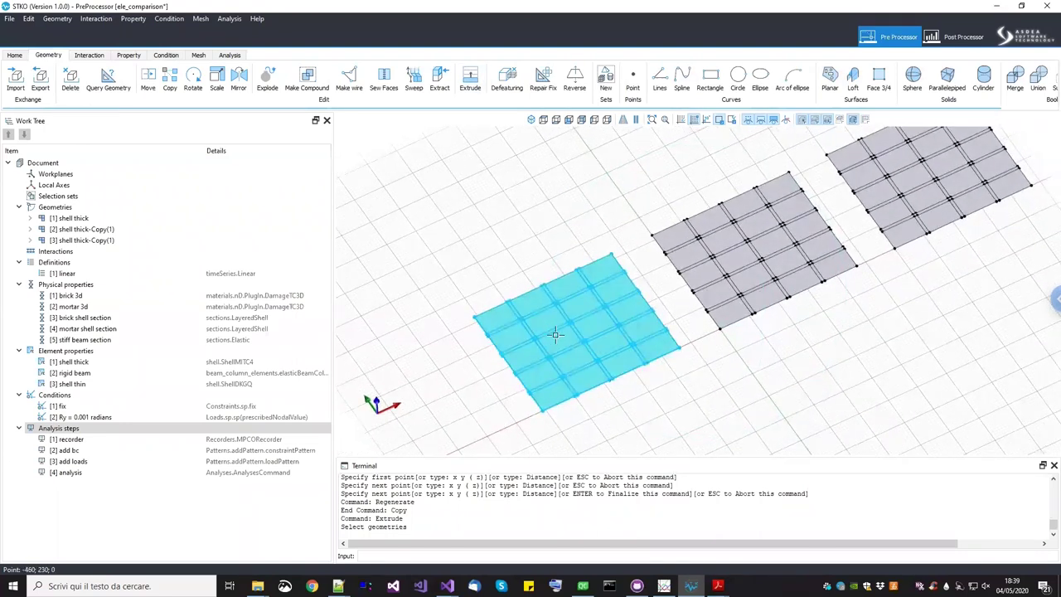
{"action": "scroll", "coordinate": [540, 395], "scroll_direction": "up", "scroll_amount": 1}
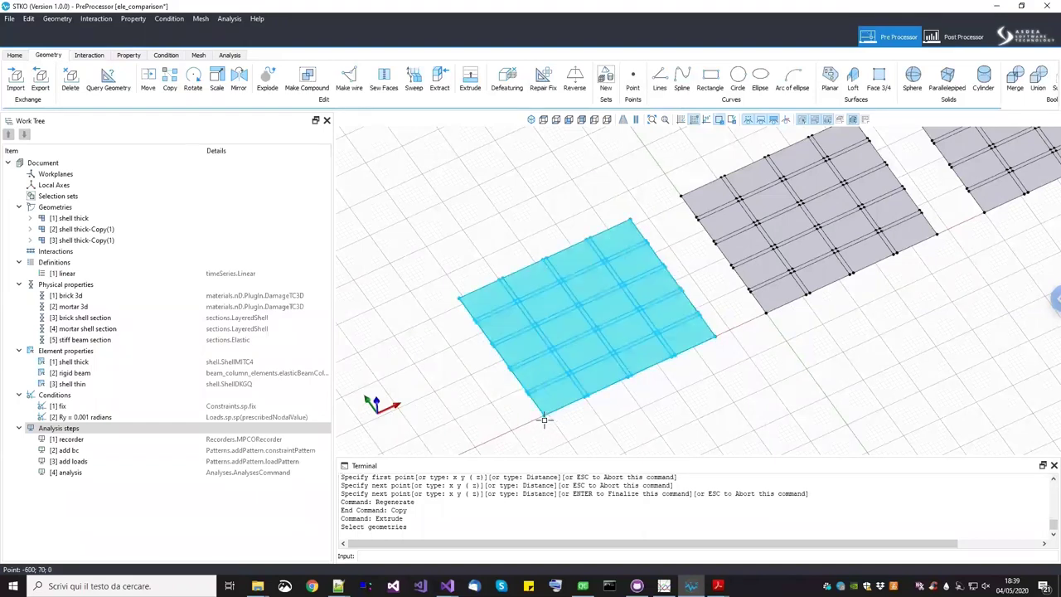
{"action": "scroll", "coordinate": [547, 416], "scroll_direction": "up", "scroll_amount": 1}
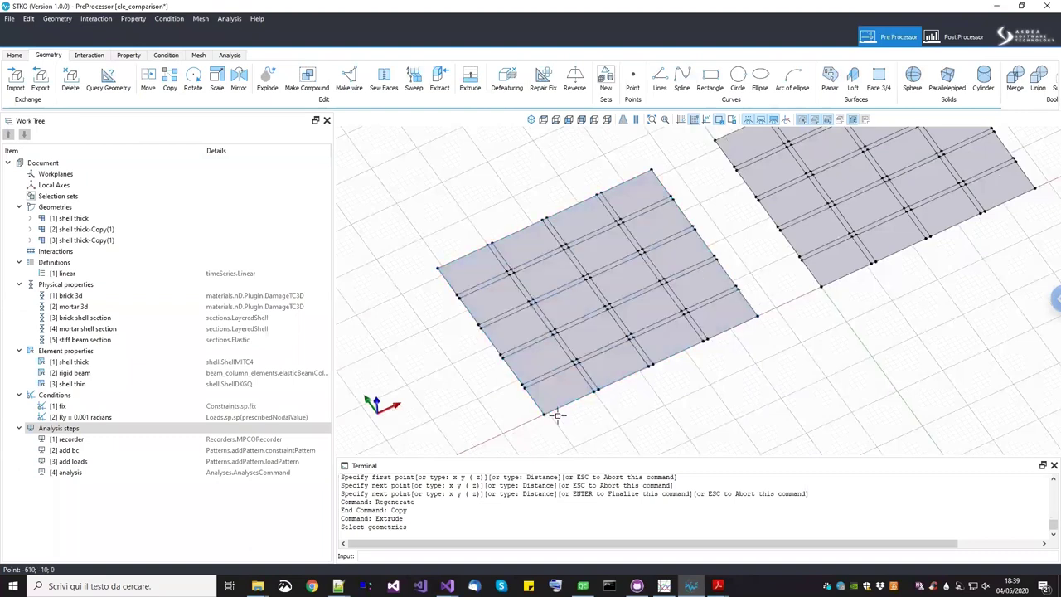
{"action": "scroll", "coordinate": [557, 416], "scroll_direction": "down", "scroll_amount": 1}
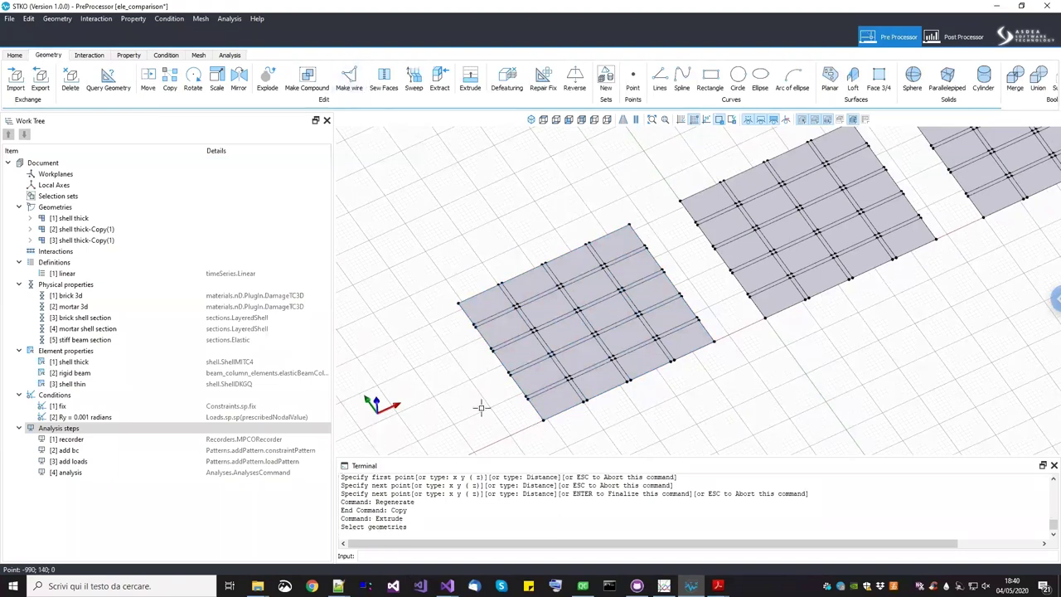
{"action": "left_click", "coordinate": [534, 368]}
{"action": "key", "text": "Return"}
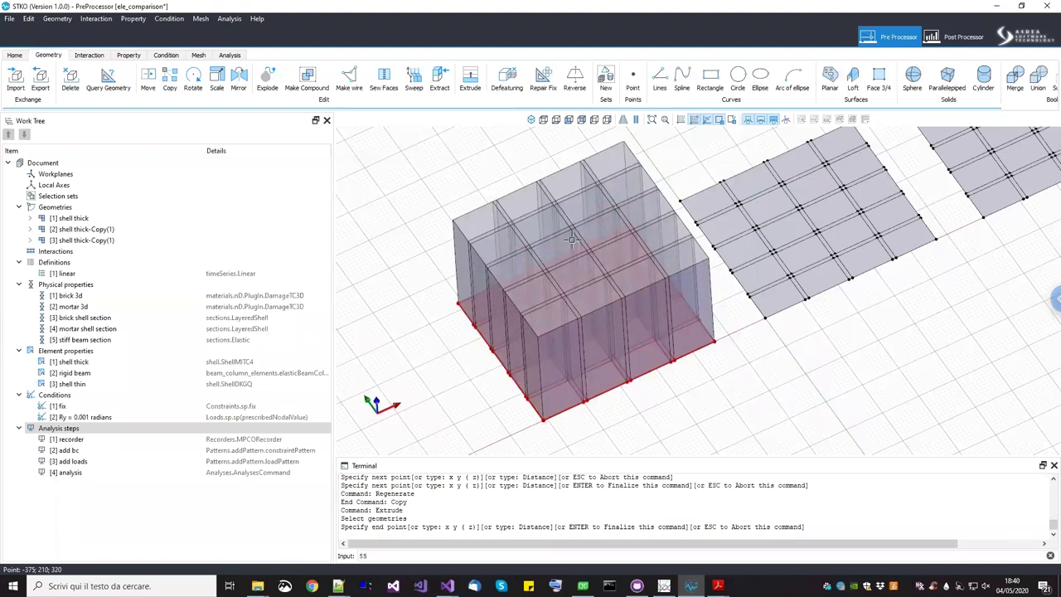
{"action": "key", "text": "Return"}
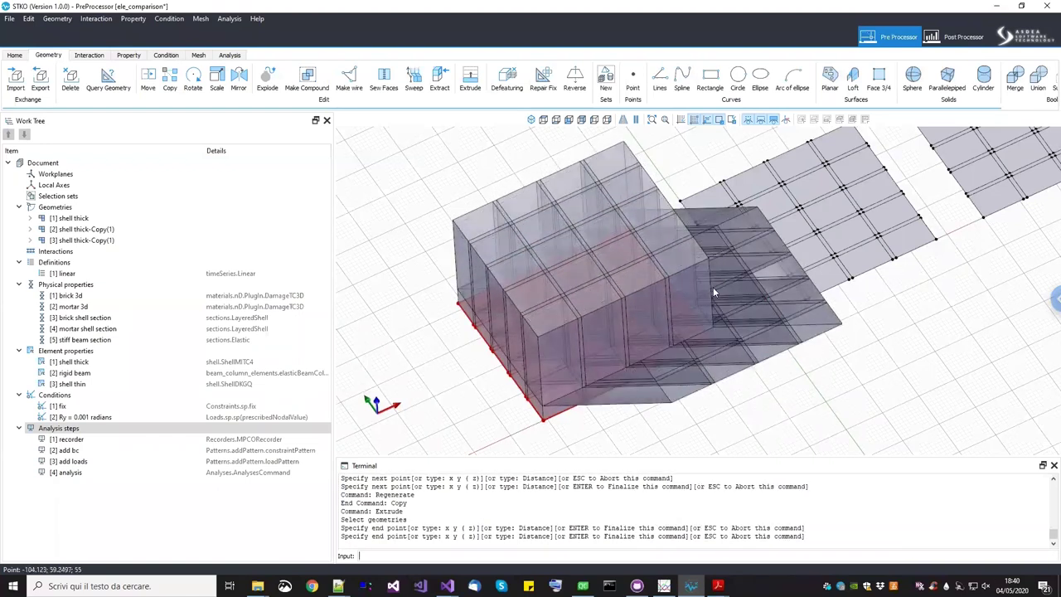
{"action": "key", "text": "Return"}
Delete the copied shell panel that served as the extrusion's base, keeping only the extruded solid
{"action": "scroll", "coordinate": [739, 352], "scroll_direction": "up", "scroll_amount": 2}
{"action": "scroll", "coordinate": [735, 340], "scroll_direction": "down", "scroll_amount": 2}
{"action": "middle_click_drag", "start_coordinate": [735, 340], "coordinate": [710, 357]}
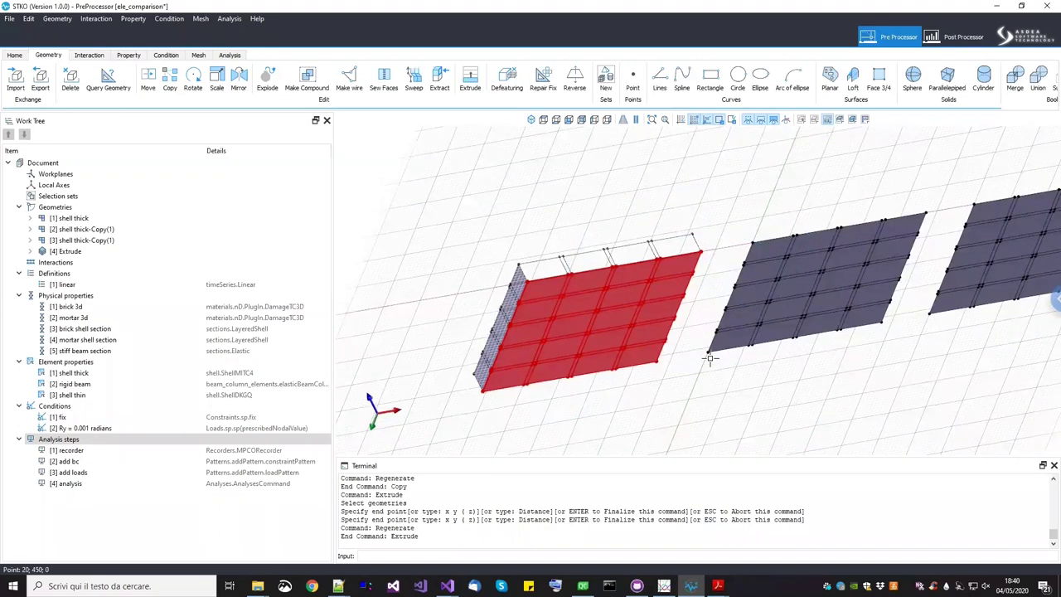
{"action": "key", "text": "Delete"}
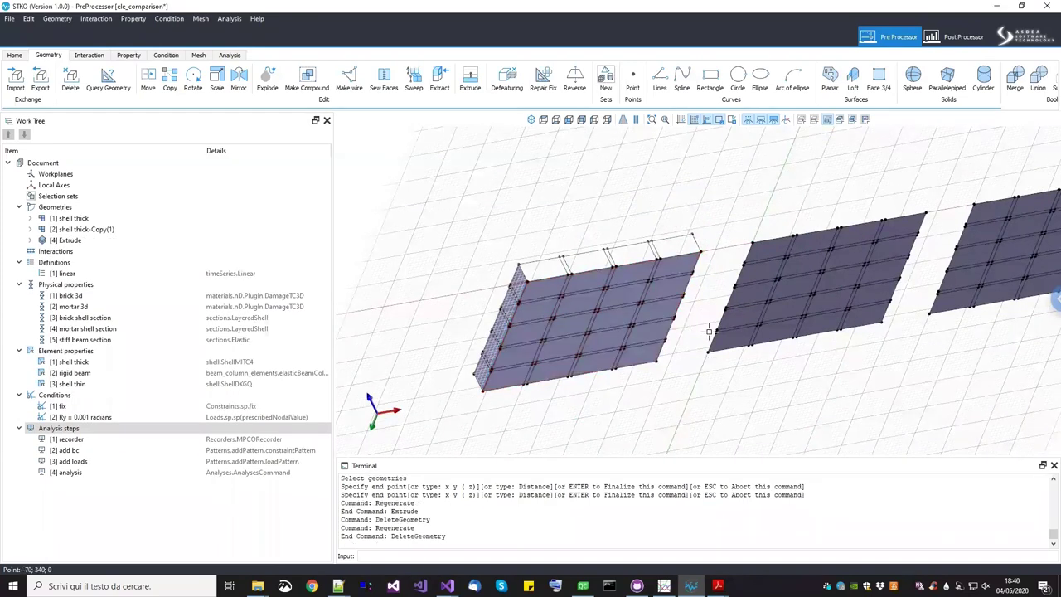
Copy the extruded solid downward by its own thickness so the copy lies directly beneath the original
{"action": "middle_click_drag", "start_coordinate": [705, 431], "coordinate": [188, 86]}
{"action": "left_click", "coordinate": [170, 80]}
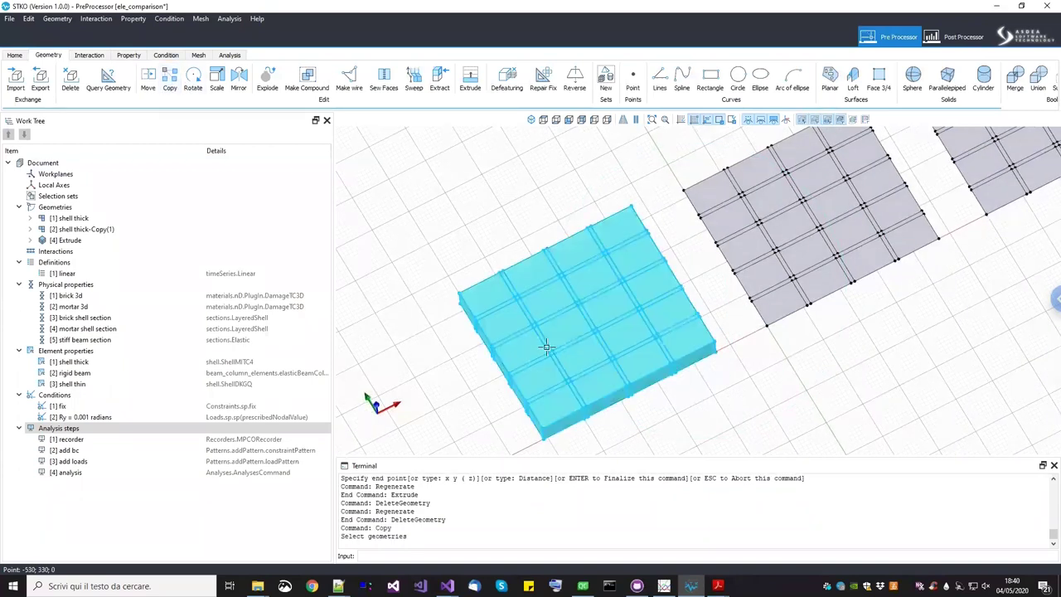
{"action": "left_click", "coordinate": [583, 355]}
{"action": "scroll", "coordinate": [582, 355], "scroll_direction": "up", "scroll_amount": 10}
{"action": "key", "text": "Return"}
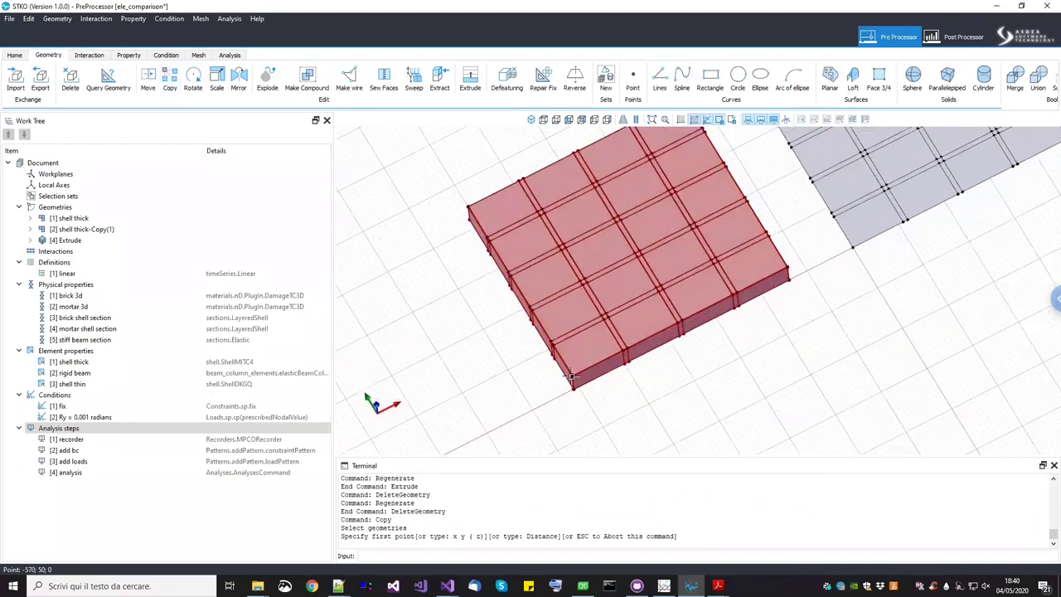
{"action": "left_click", "coordinate": [559, 395]}
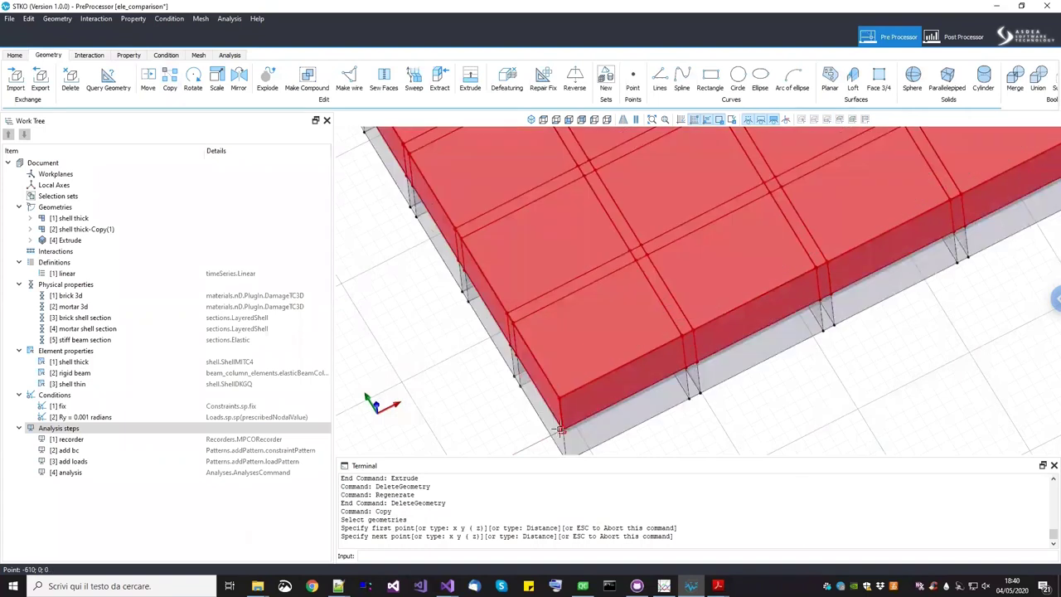
{"action": "left_click", "coordinate": [536, 416]}
{"action": "key", "text": "Return"}
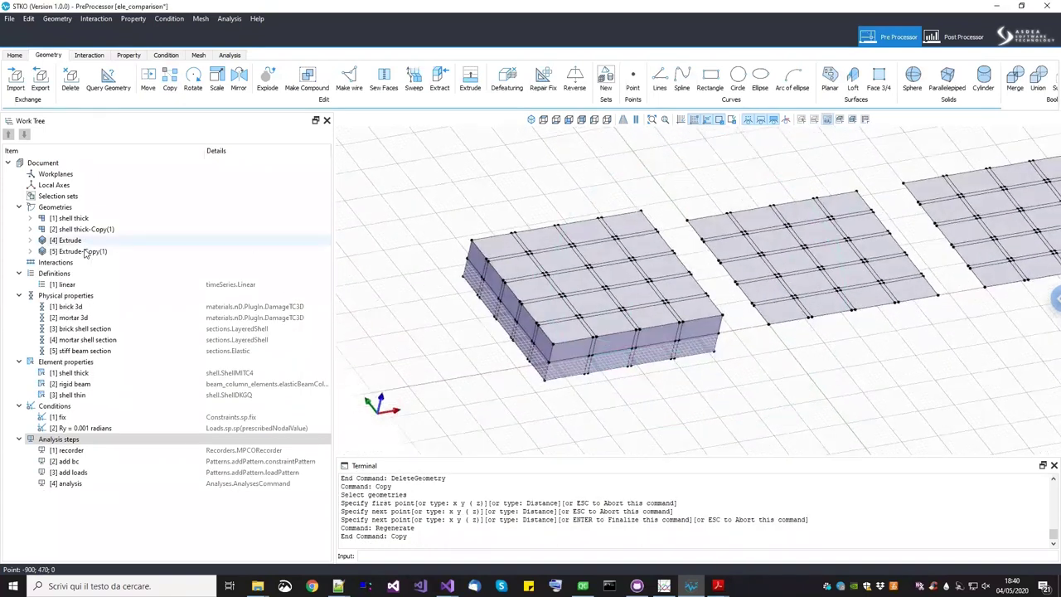
Highlight Extrude and Extrude-Copy(1) alternately to check the position of each solid
{"action": "left_click", "coordinate": [83, 251]}
{"action": "key", "text": "Up"}
{"action": "key", "text": "Down"}
{"action": "key", "text": "Up"}
{"action": "key", "text": "Down"}
{"action": "key", "text": "Up"}
{"action": "key", "text": "Down"}
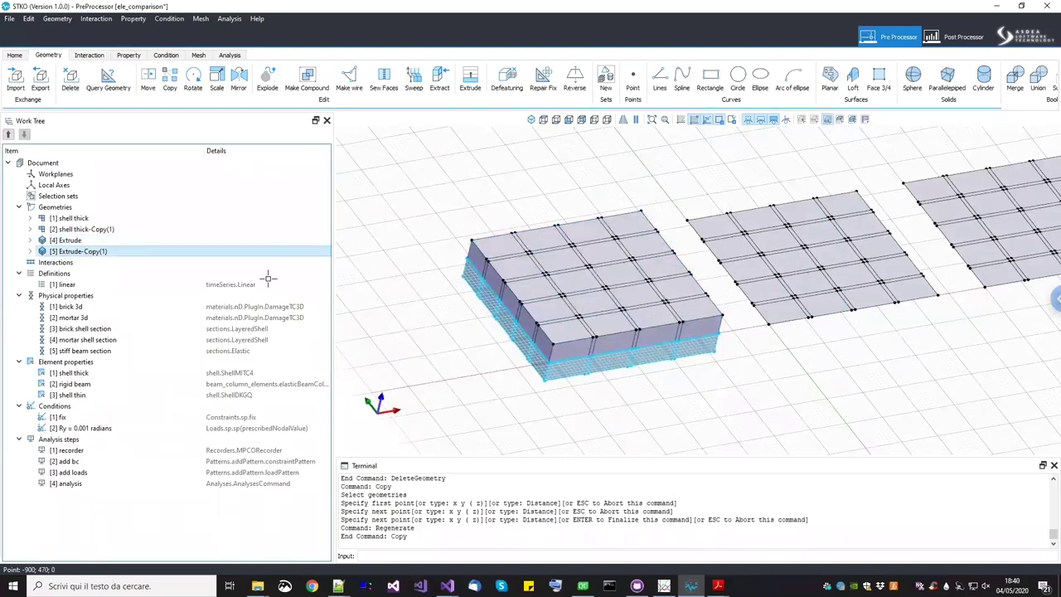
Hide the drawing grid and check the two stacked solids along their shared face
{"action": "middle_click_drag", "start_coordinate": [696, 208], "coordinate": [680, 131]}
{"action": "left_click", "coordinate": [681, 119]}
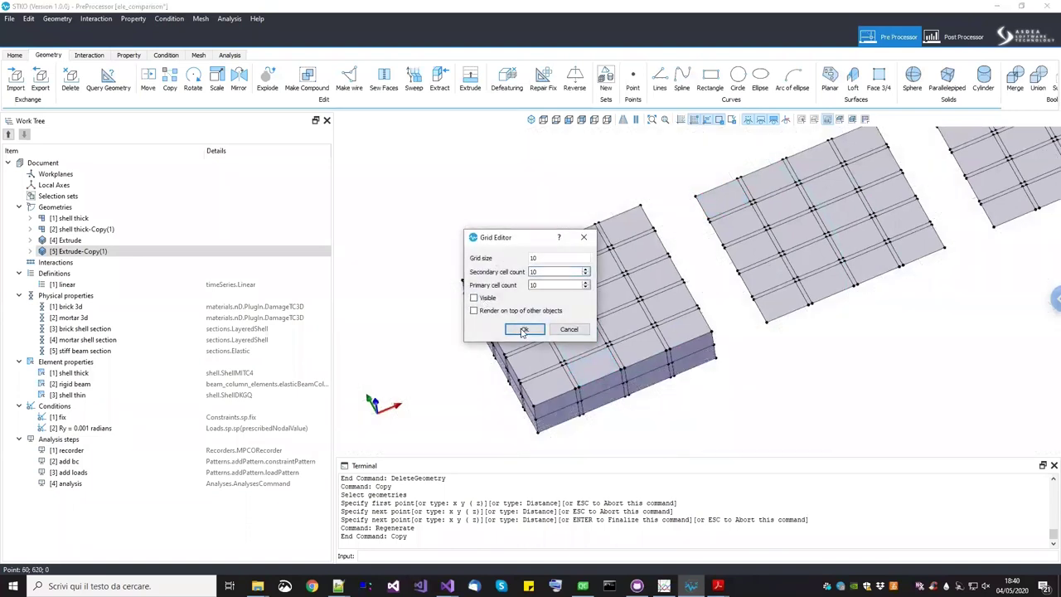
{"action": "left_click", "coordinate": [523, 329]}
{"action": "left_click", "coordinate": [81, 241]}
{"action": "key", "text": "Down"}
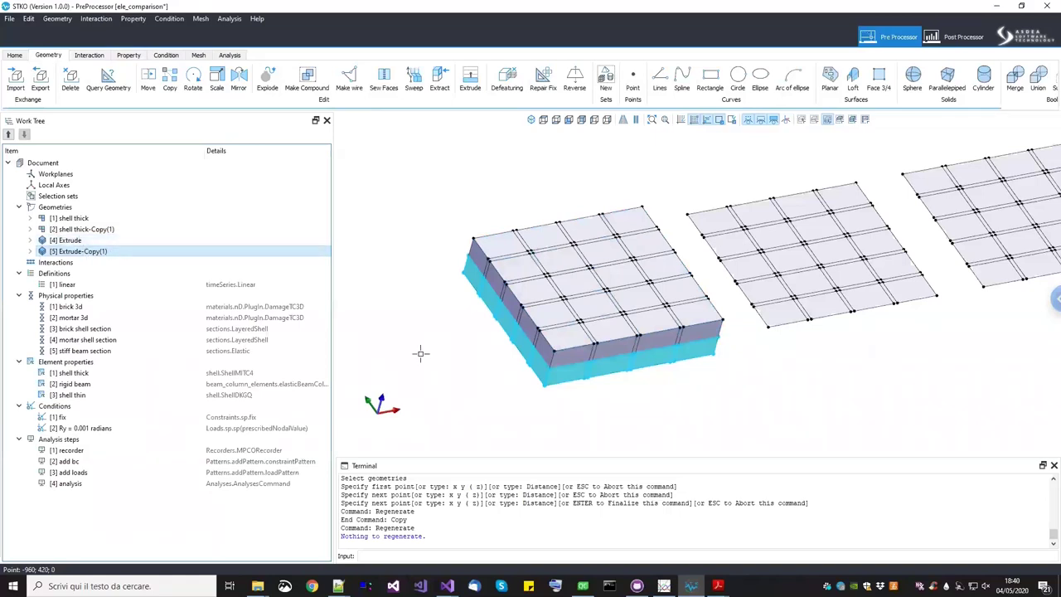
{"action": "scroll", "coordinate": [544, 365], "scroll_direction": "up", "scroll_amount": 3}
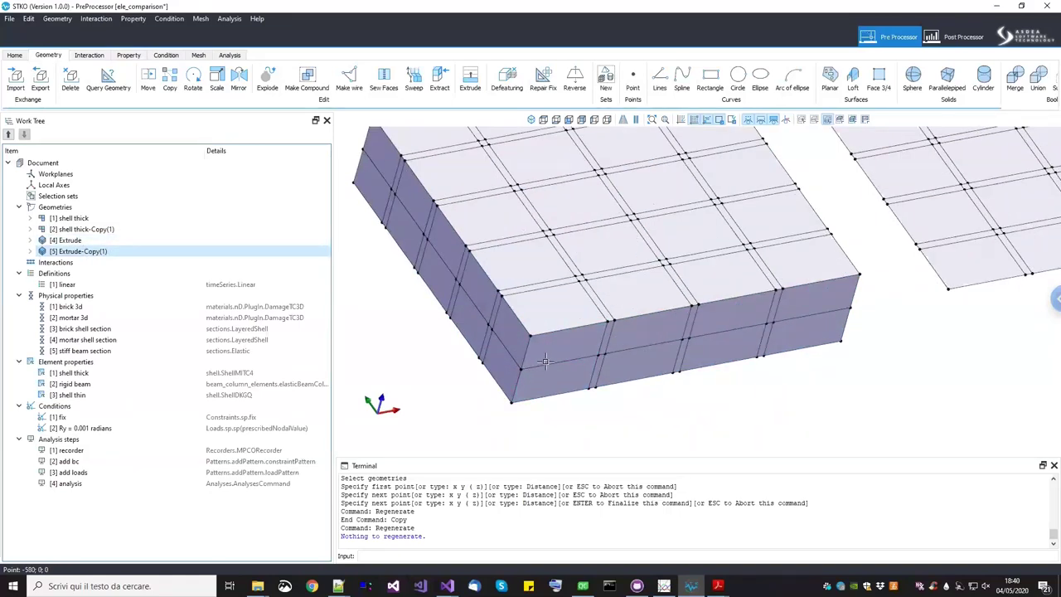
{"action": "scroll", "coordinate": [544, 362], "scroll_direction": "down", "scroll_amount": 3}
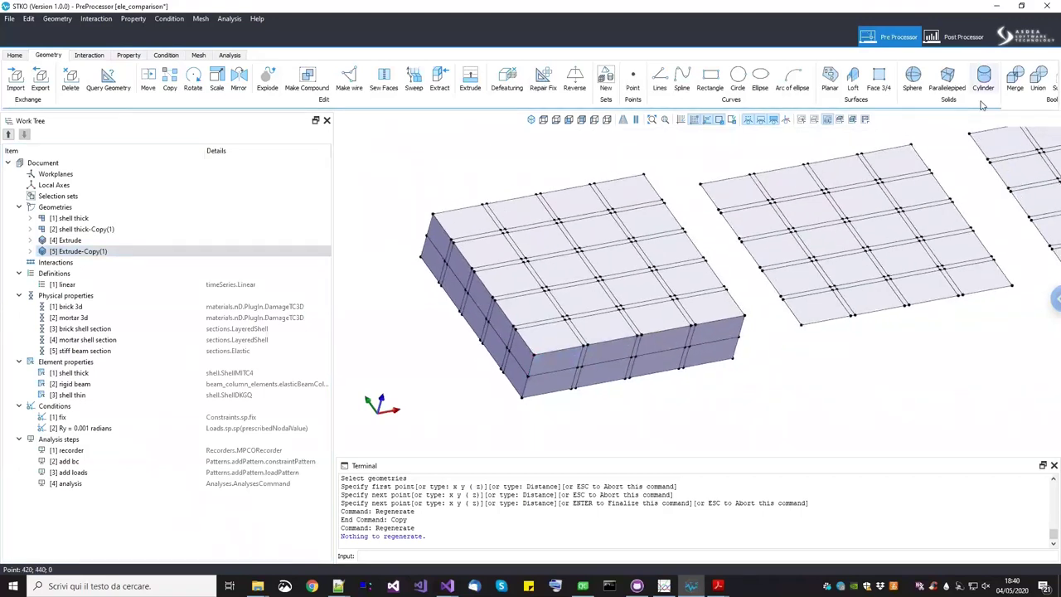
Merge the two stacked solids using full boolean intersections, and highlight the merged geometry to check it
{"action": "scroll", "coordinate": [977, 93], "scroll_direction": "down", "scroll_amount": 1}
{"action": "left_click", "coordinate": [954, 83]}
{"action": "left_click_drag", "start_coordinate": [552, 261], "coordinate": [378, 218]}
{"action": "left_click", "coordinate": [524, 318]}
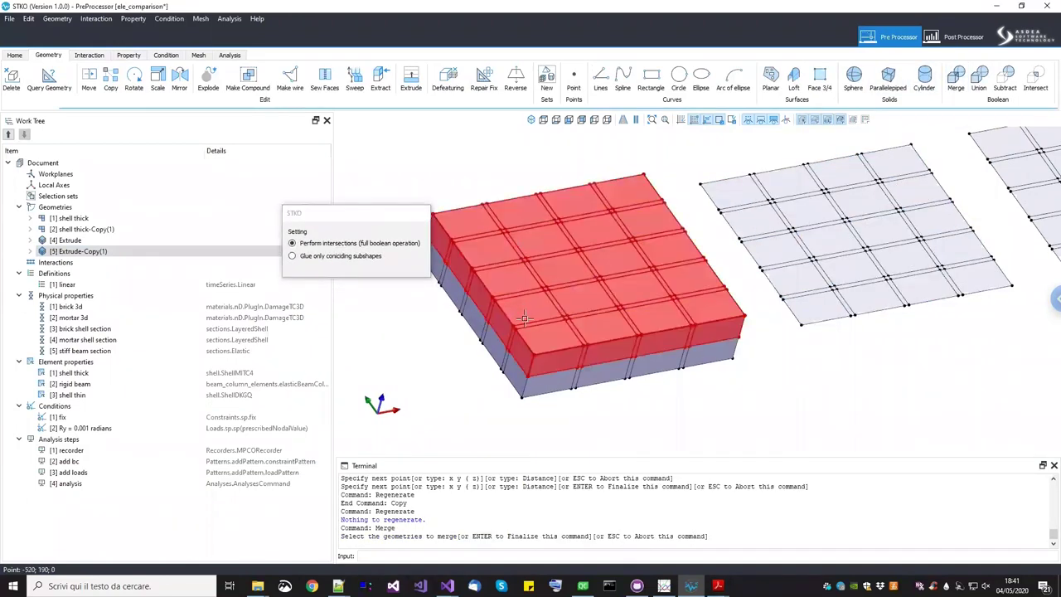
{"action": "left_click", "coordinate": [538, 381]}
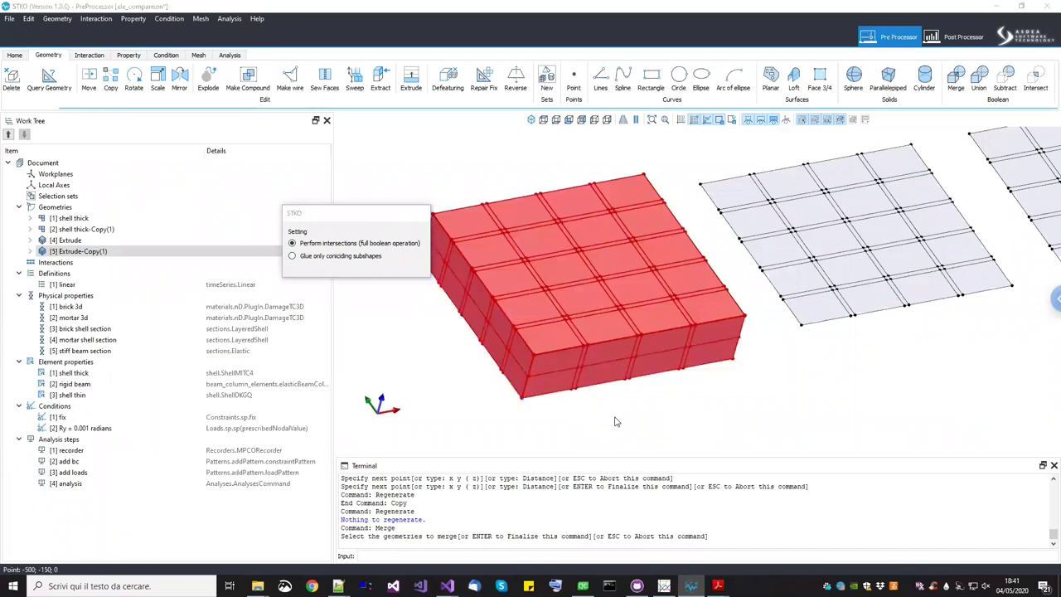
{"action": "key", "text": "Return"}
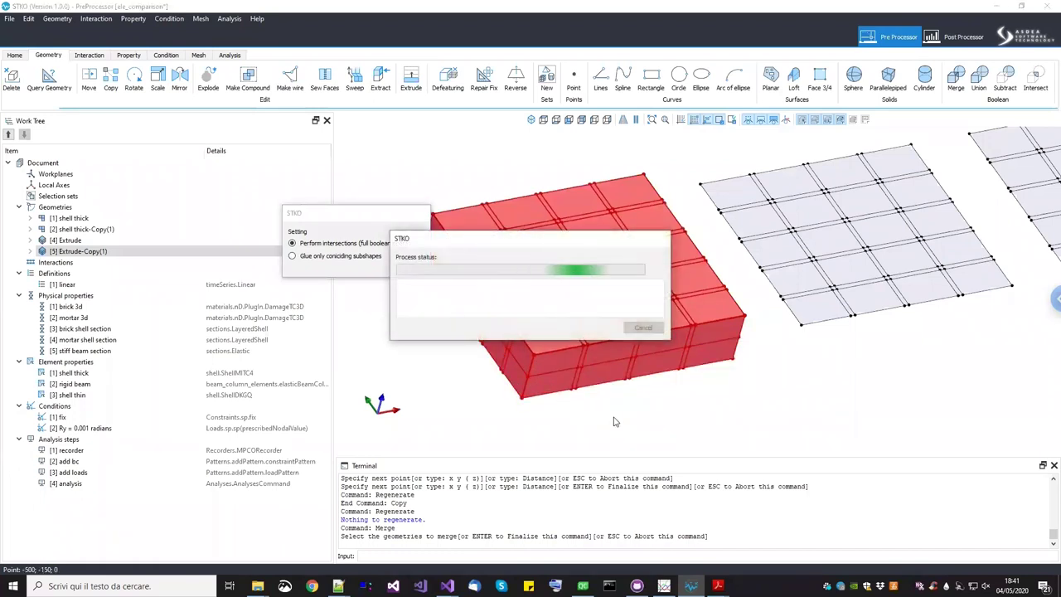
{"action": "left_click", "coordinate": [612, 416]}
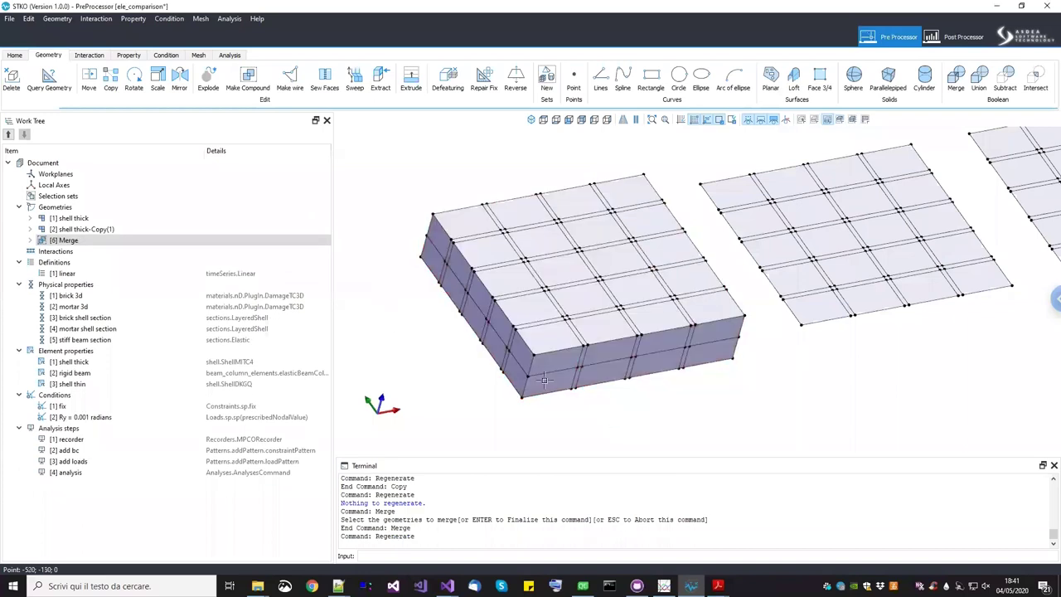
{"action": "left_click", "coordinate": [80, 241]}
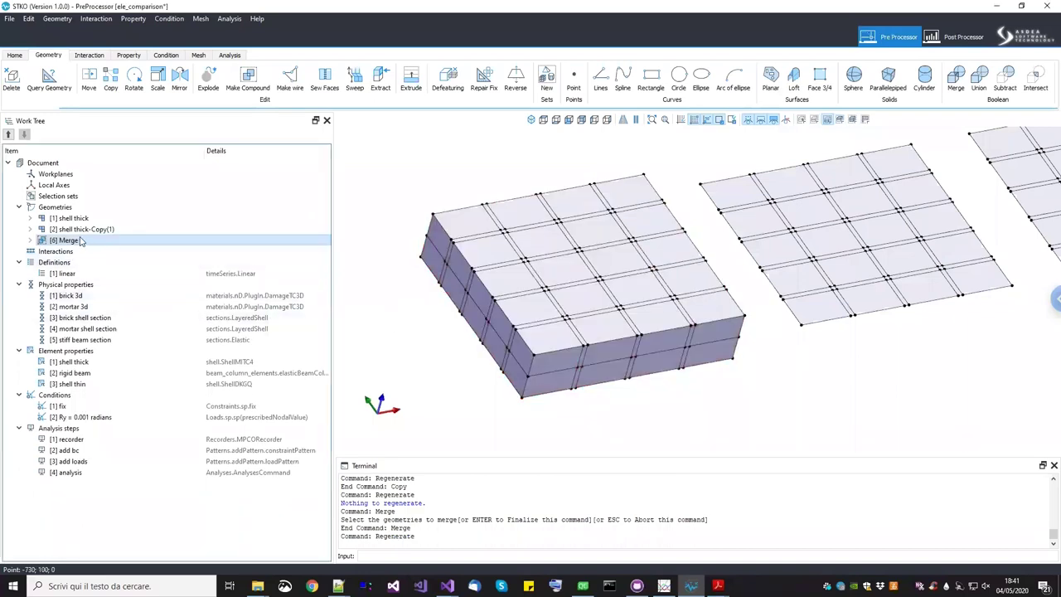
{"action": "left_click", "coordinate": [77, 241]}
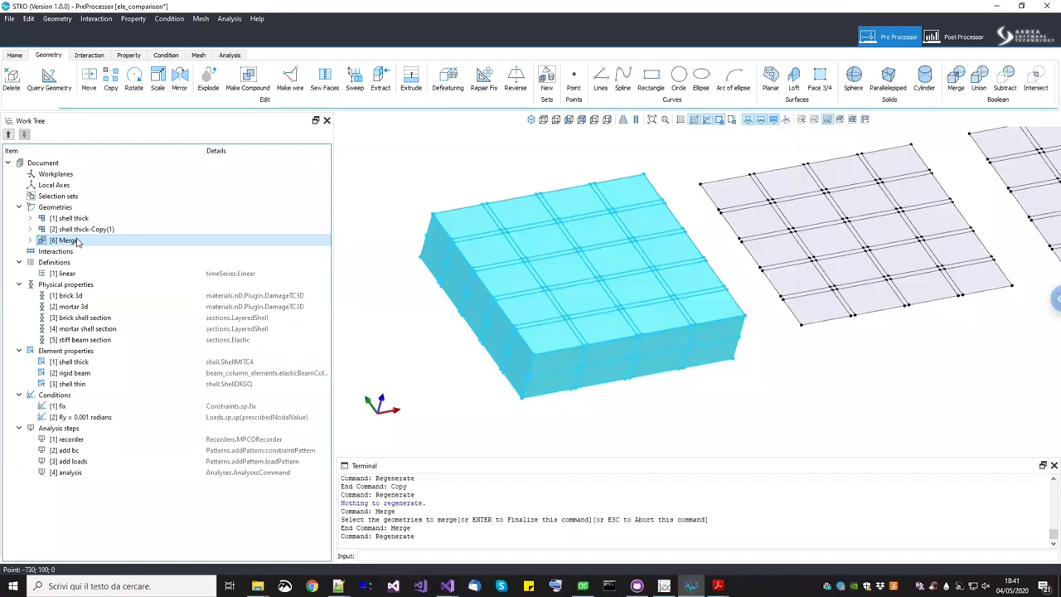
{"action": "middle_click_drag", "start_coordinate": [620, 348], "coordinate": [603, 322]}
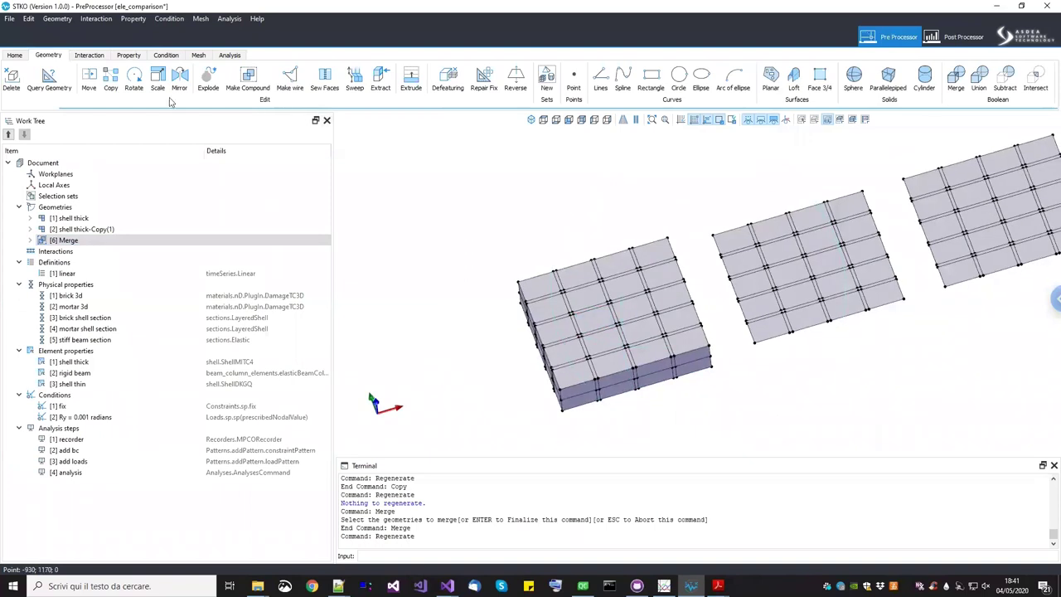
Show the property assignments in top view and restrict picking to solids for the merged panel
{"action": "left_click", "coordinate": [129, 55]}
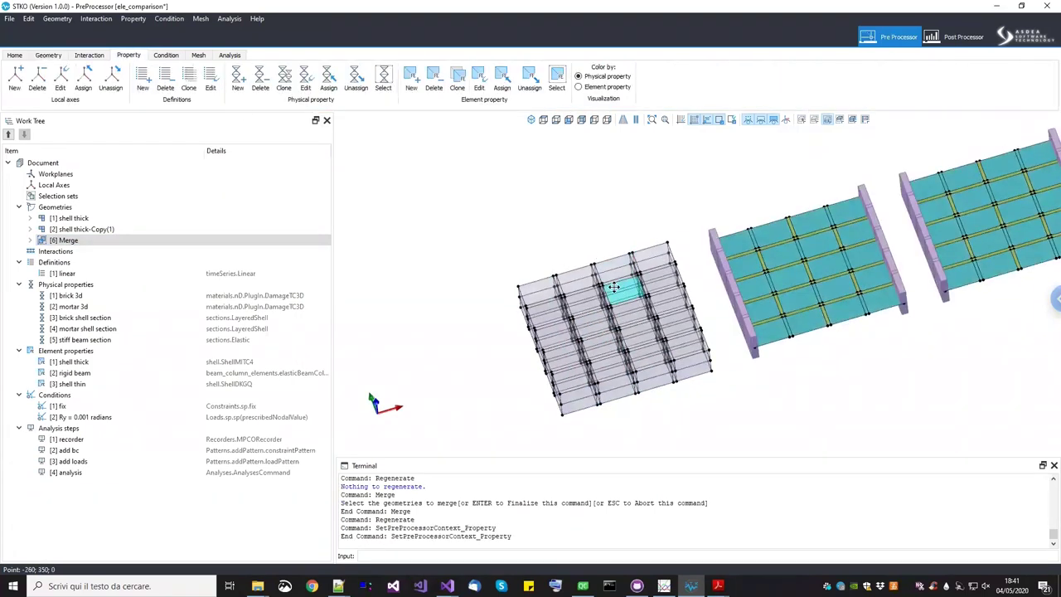
{"action": "left_click", "coordinate": [543, 119]}
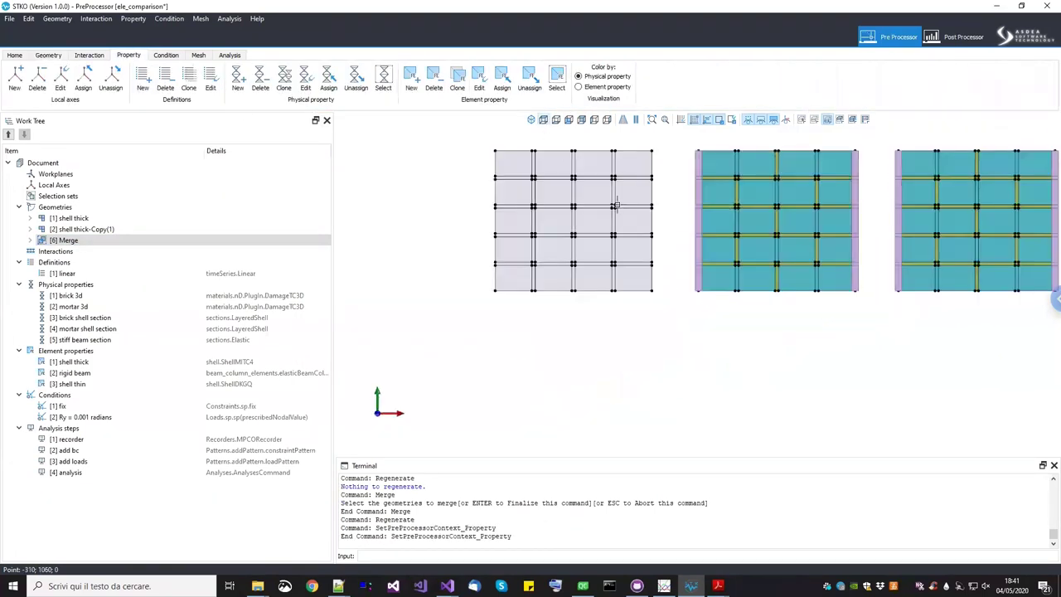
{"action": "left_click", "coordinate": [87, 327]}
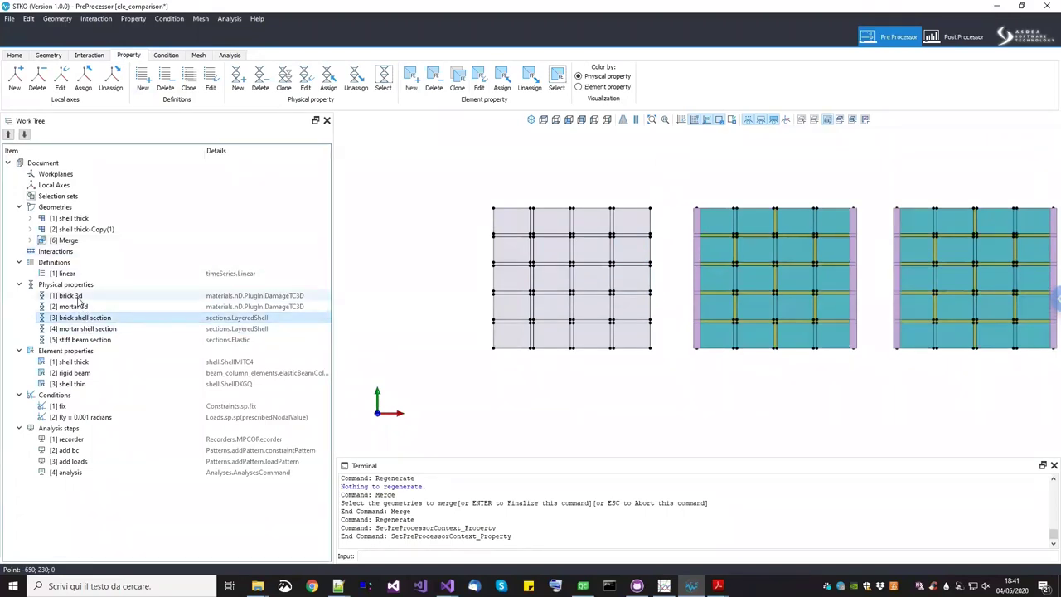
{"action": "left_click", "coordinate": [70, 296]}
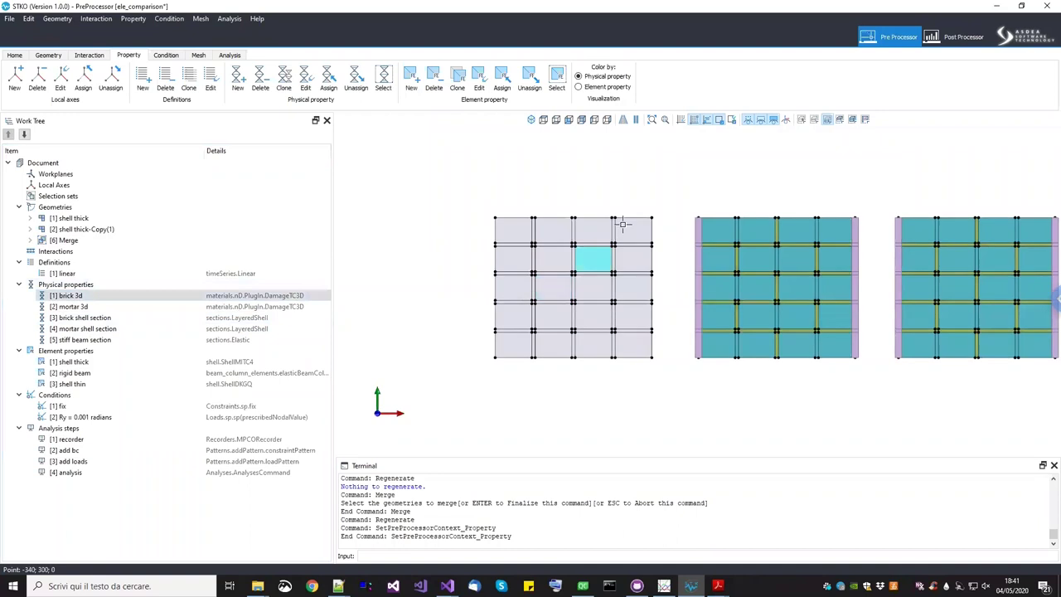
{"action": "scroll", "coordinate": [510, 240], "scroll_direction": "up", "scroll_amount": 2}
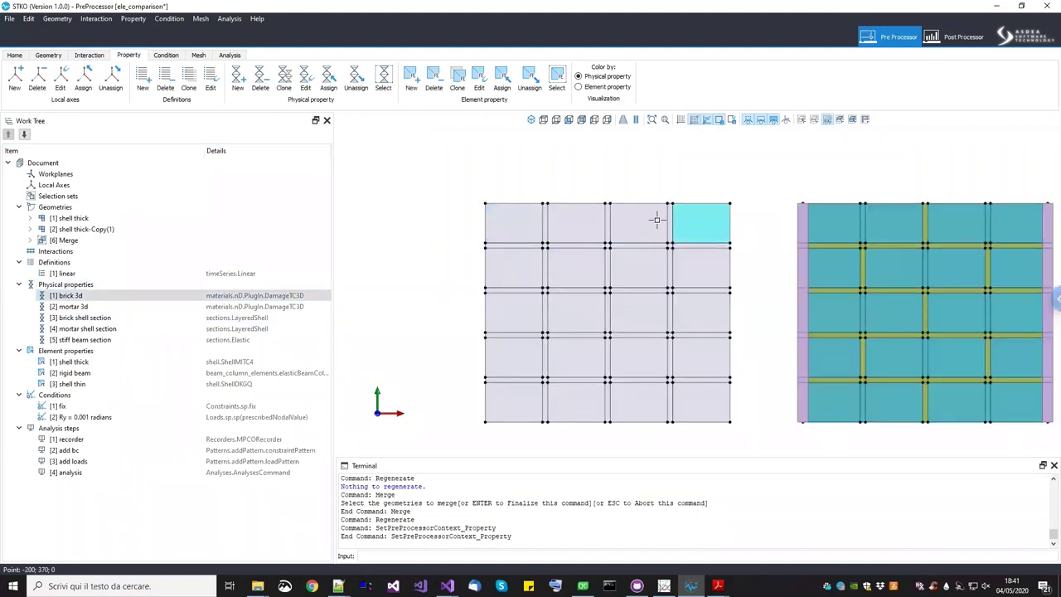
{"action": "left_click", "coordinate": [840, 122]}
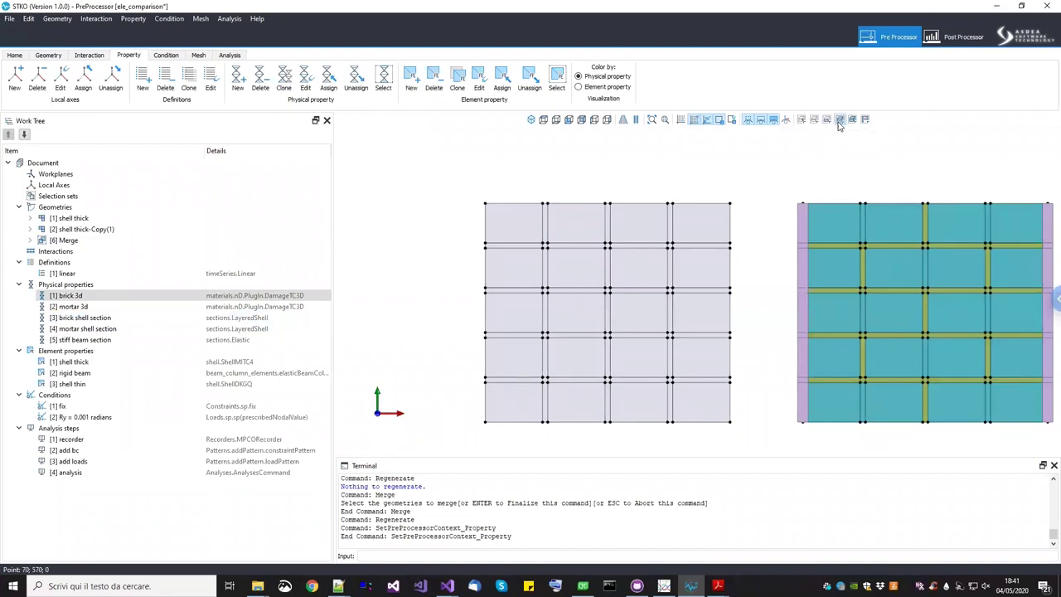
{"action": "middle_click_drag", "start_coordinate": [528, 432], "coordinate": [499, 414]}
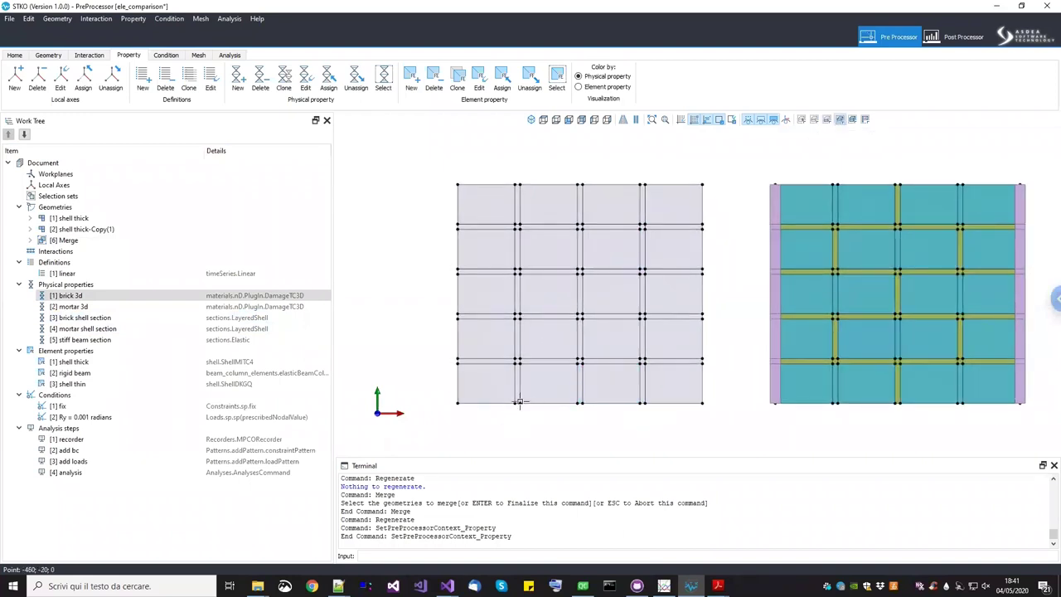
Select the brick solids in all five courses of the merged panel and assign them the brick 3d physical property
{"action": "left_click", "coordinate": [520, 399]}
{"action": "left_click", "coordinate": [597, 374]}
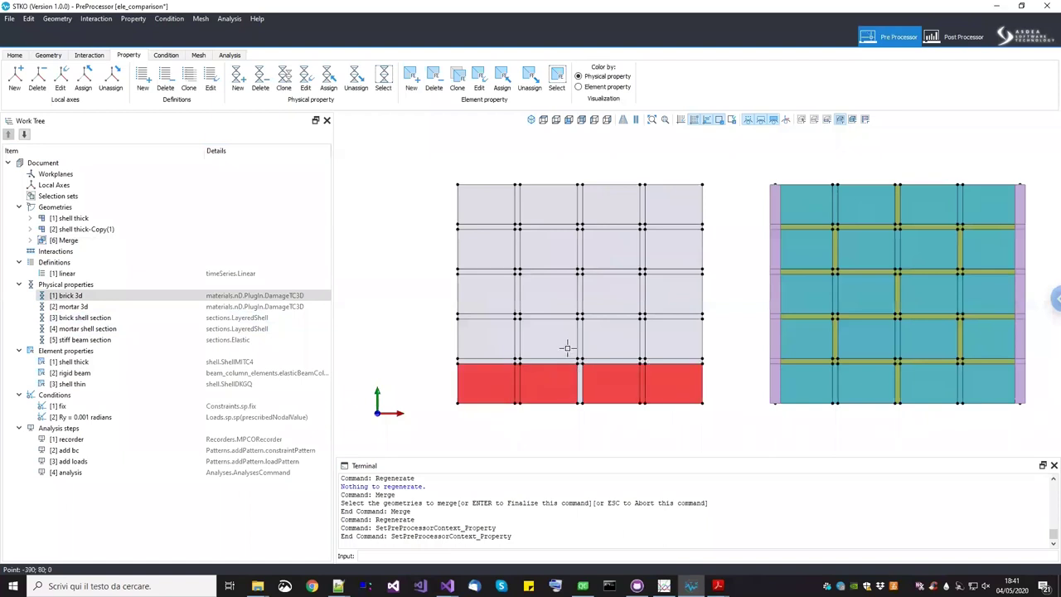
{"action": "left_click", "coordinate": [552, 336]}
{"action": "left_click", "coordinate": [465, 333]}
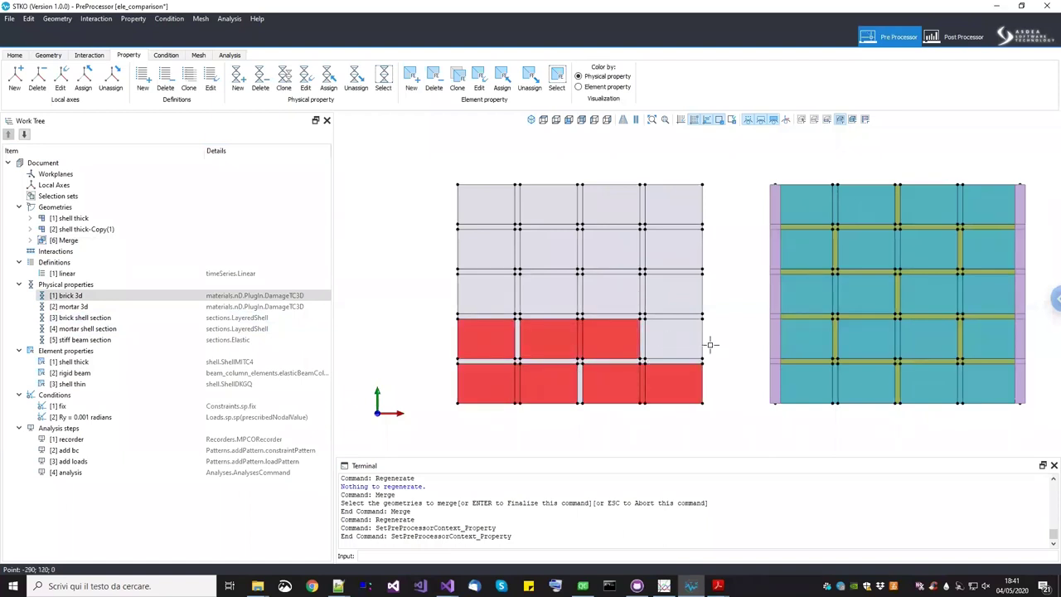
{"action": "left_click", "coordinate": [654, 333]}
{"action": "left_click", "coordinate": [547, 295]}
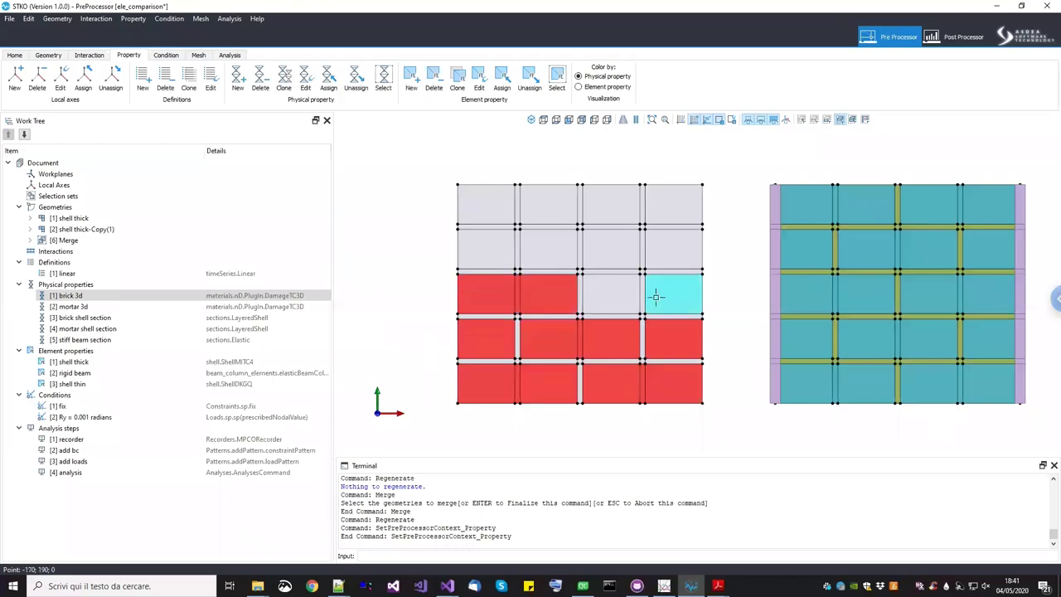
{"action": "left_click", "coordinate": [663, 297]}
{"action": "left_click", "coordinate": [551, 241]}
{"action": "left_click", "coordinate": [479, 246]}
{"action": "left_click", "coordinate": [672, 251]}
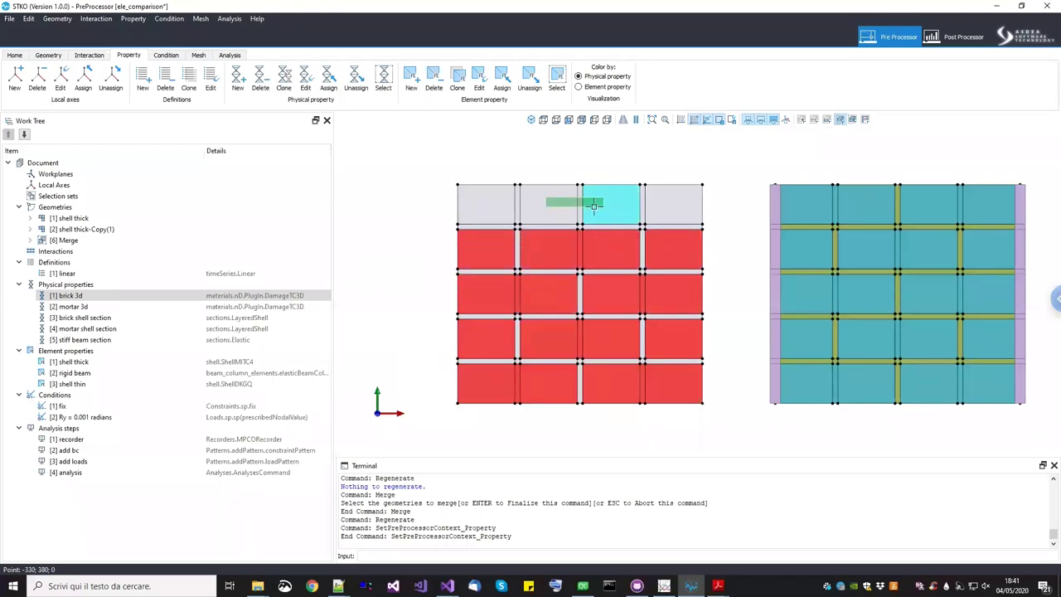
{"action": "left_click", "coordinate": [606, 203]}
{"action": "left_click", "coordinate": [624, 199]}
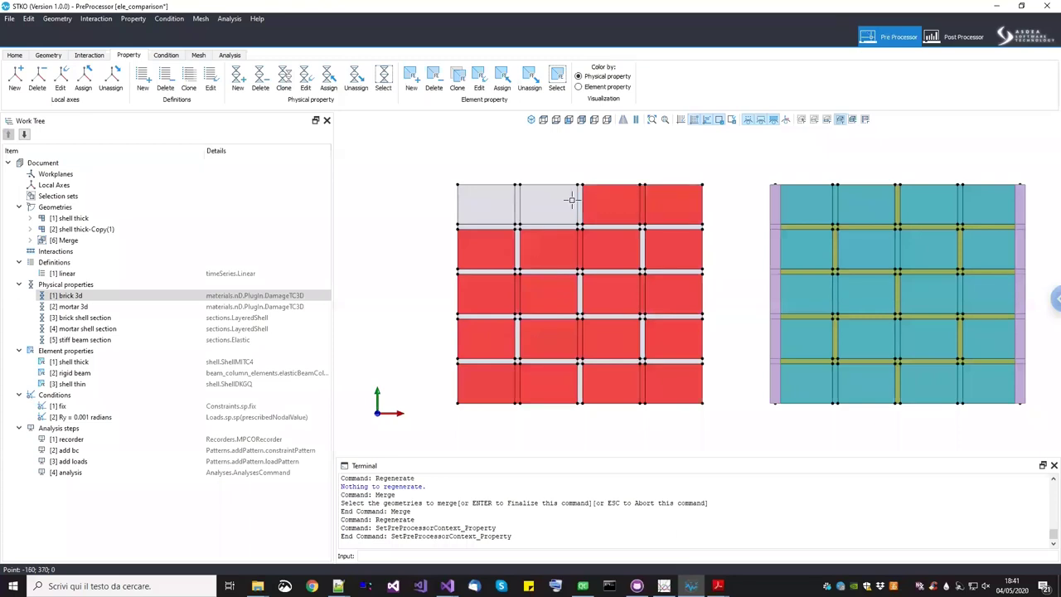
{"action": "left_click", "coordinate": [502, 199]}
{"action": "left_click", "coordinate": [482, 189]}
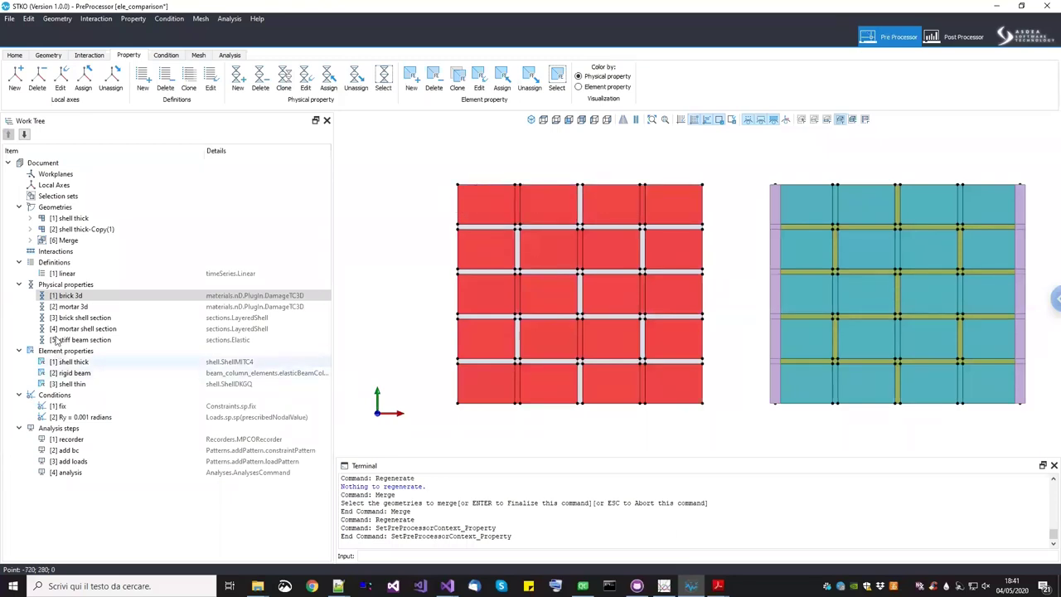
{"action": "left_click_drag", "start_coordinate": [73, 298], "coordinate": [363, 239]}
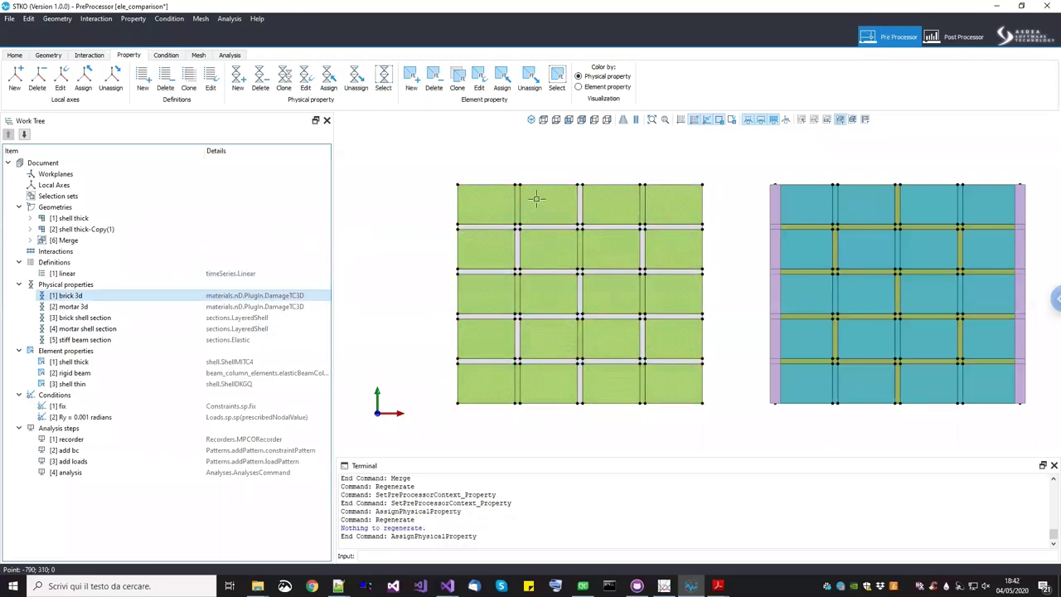
Select the vertical and horizontal mortar joints of the merged panel and assign them the mortar 3d physical property
{"action": "left_click", "coordinate": [580, 214]}
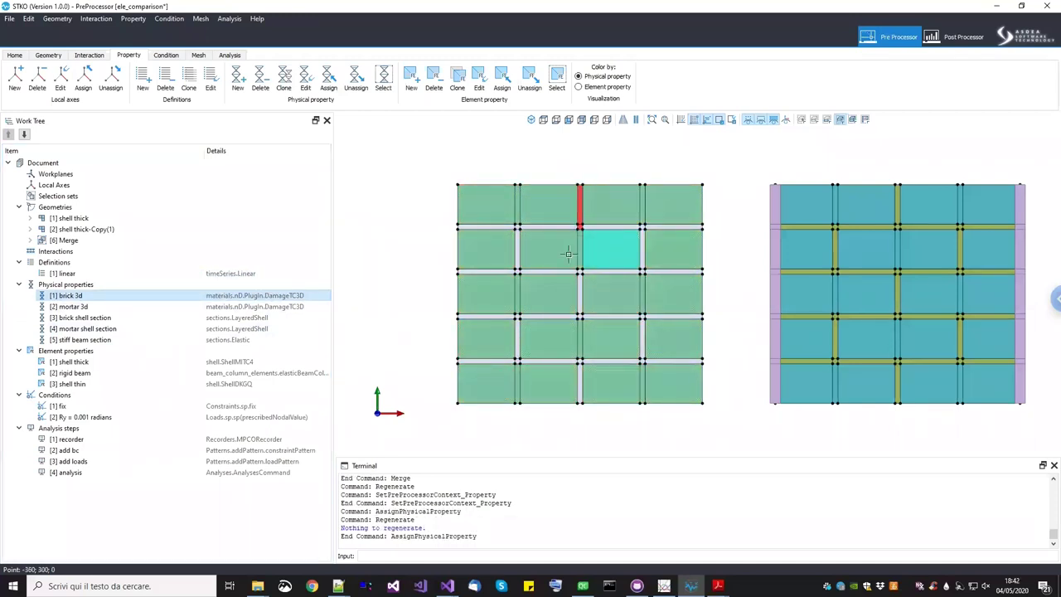
{"action": "left_click", "coordinate": [582, 298]}
{"action": "left_click", "coordinate": [581, 383]}
{"action": "left_click", "coordinate": [517, 340]}
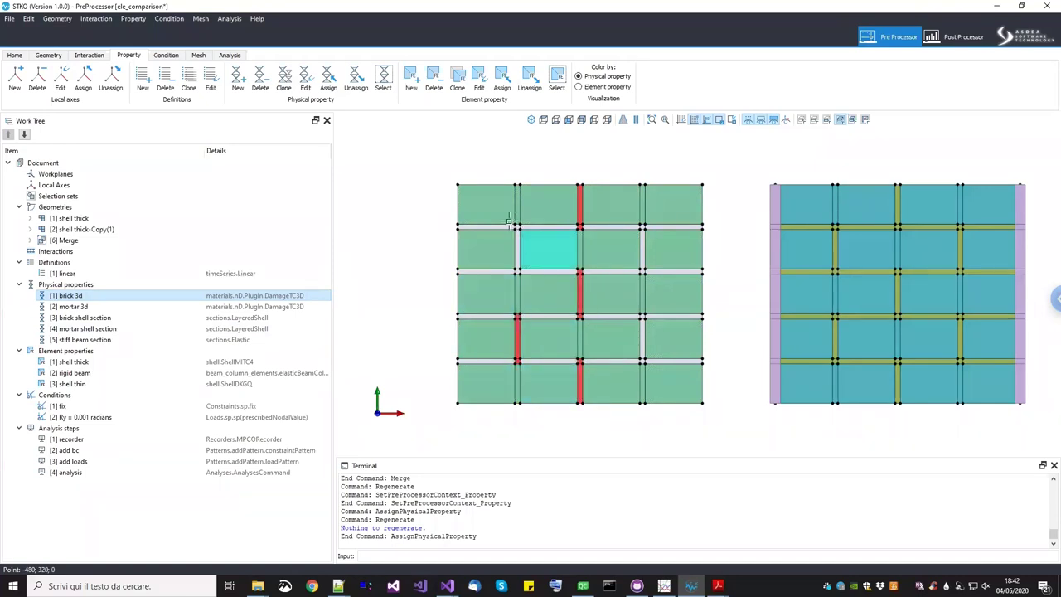
{"action": "left_click", "coordinate": [517, 249]}
{"action": "left_click", "coordinate": [642, 253]}
{"action": "left_click", "coordinate": [659, 377]}
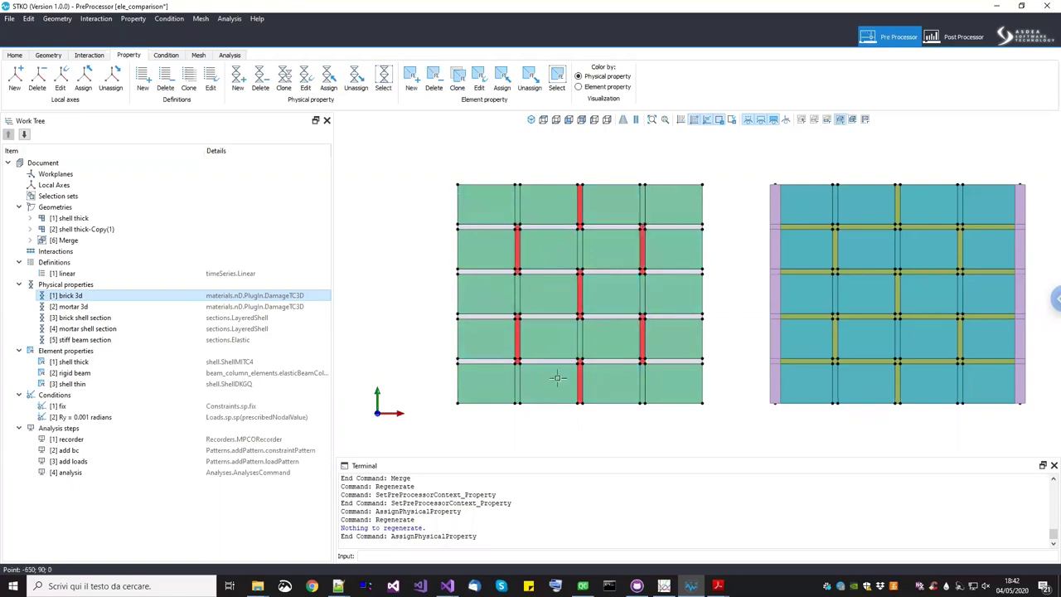
{"action": "left_click", "coordinate": [722, 380]}
{"action": "left_click", "coordinate": [723, 342]}
{"action": "left_click", "coordinate": [723, 290]}
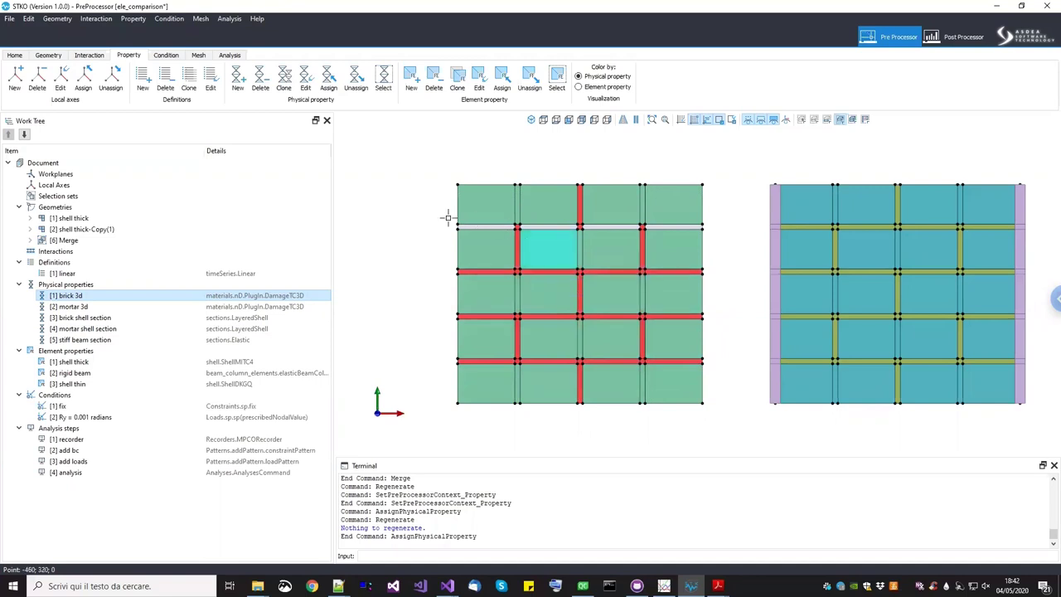
{"action": "left_click", "coordinate": [732, 244]}
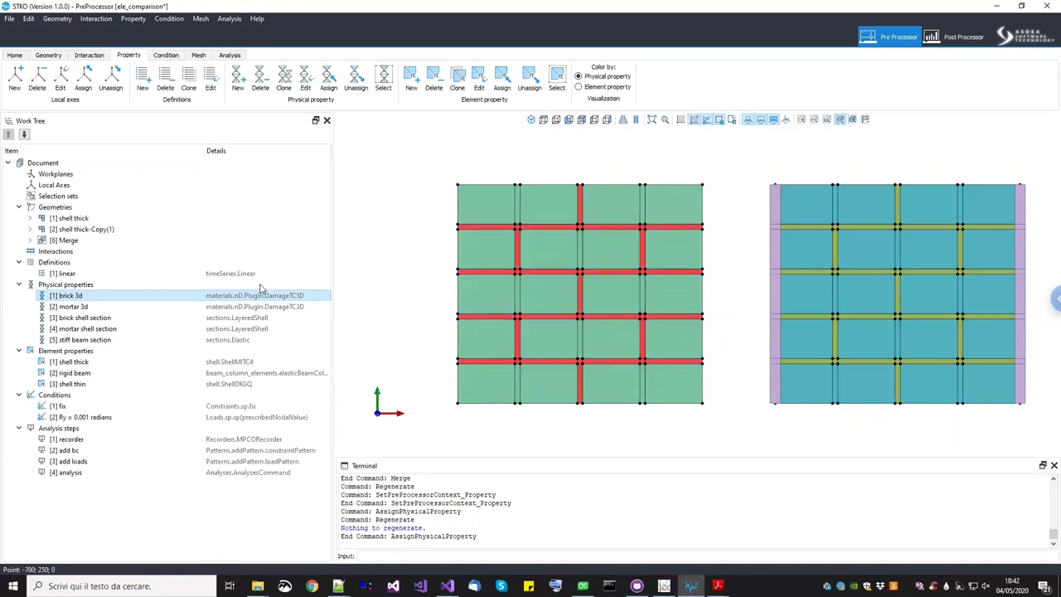
{"action": "left_click", "coordinate": [149, 308]}
{"action": "left_click_drag", "start_coordinate": [130, 313], "coordinate": [366, 243]}
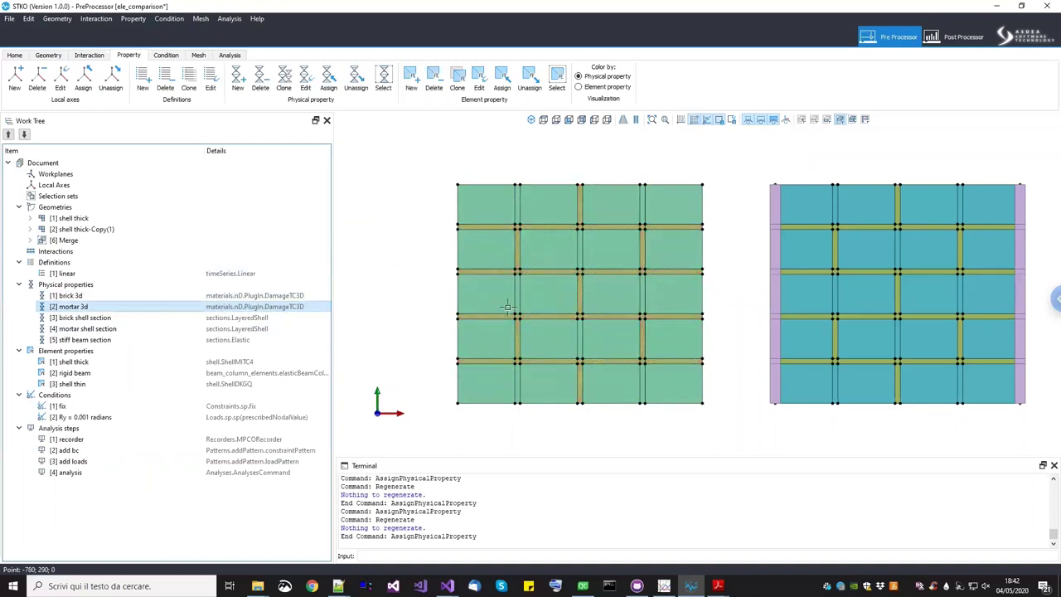
Create an element property named "solid element" using the stdBrick brick element model
{"action": "scroll", "coordinate": [549, 370], "scroll_direction": "down", "scroll_amount": 3}
{"action": "scroll", "coordinate": [682, 417], "scroll_direction": "up", "scroll_amount": 3}
{"action": "middle_click_drag", "start_coordinate": [681, 417], "coordinate": [360, 333]}
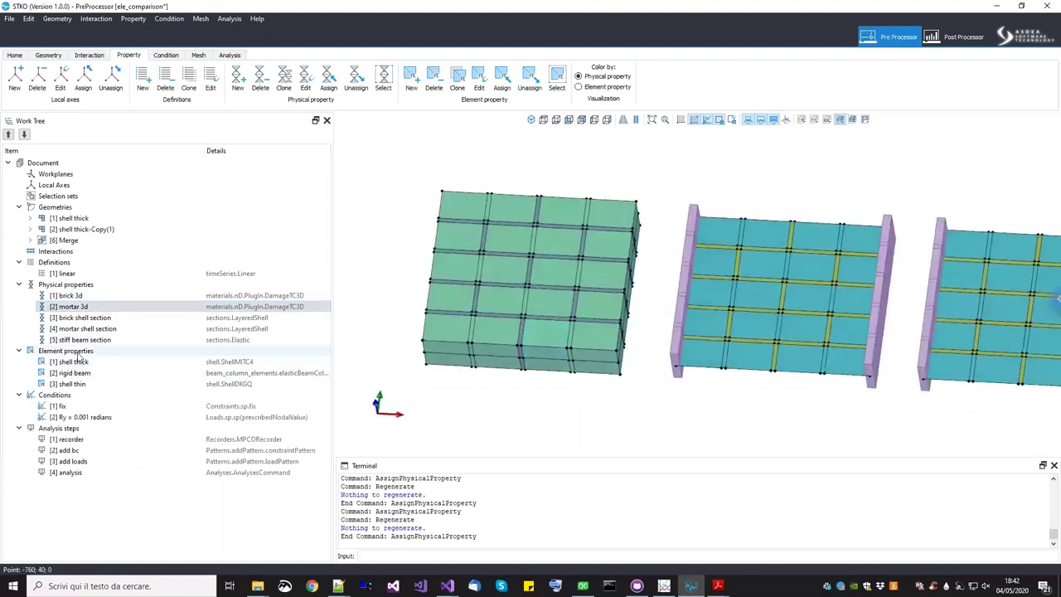
{"action": "left_click_drag", "start_coordinate": [81, 351], "coordinate": [87, 360]}
{"action": "left_click", "coordinate": [102, 361]}
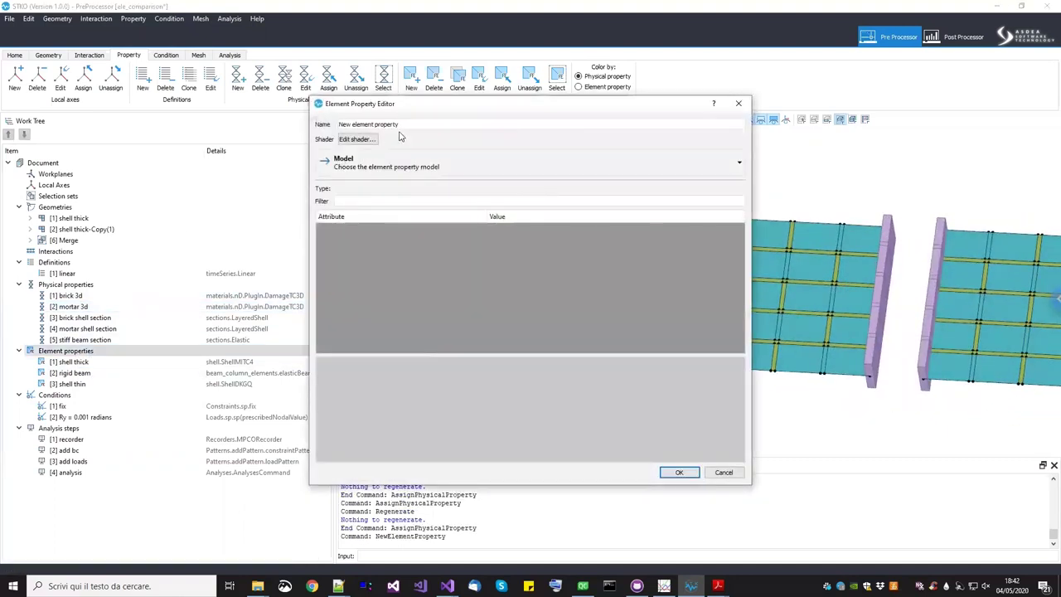
{"action": "type", "text": "solid eleme"}
{"action": "left_click", "coordinate": [374, 167]}
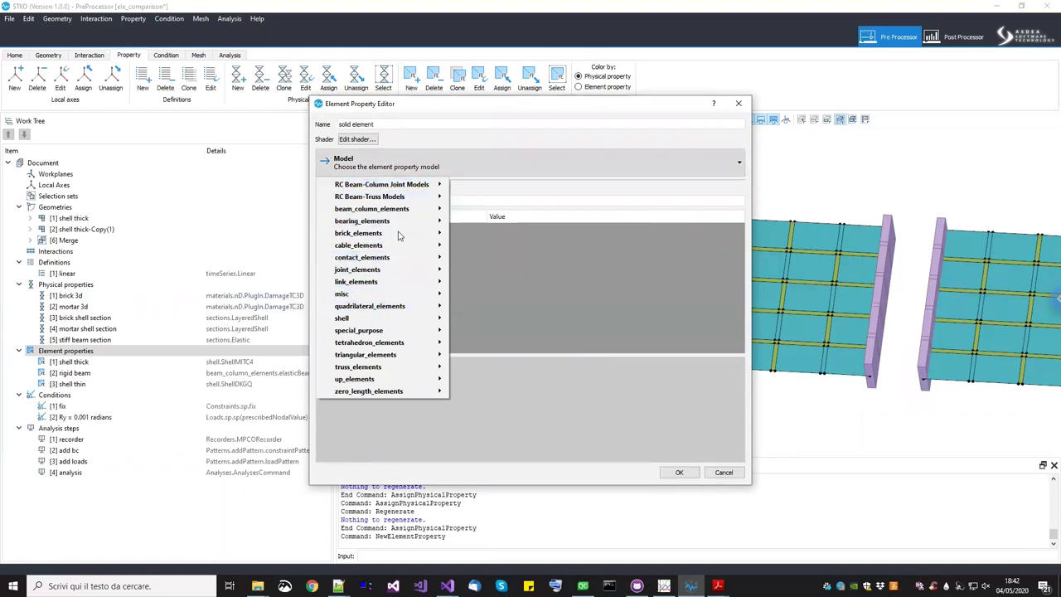
{"action": "mouse_move", "coordinate": [397, 235]}
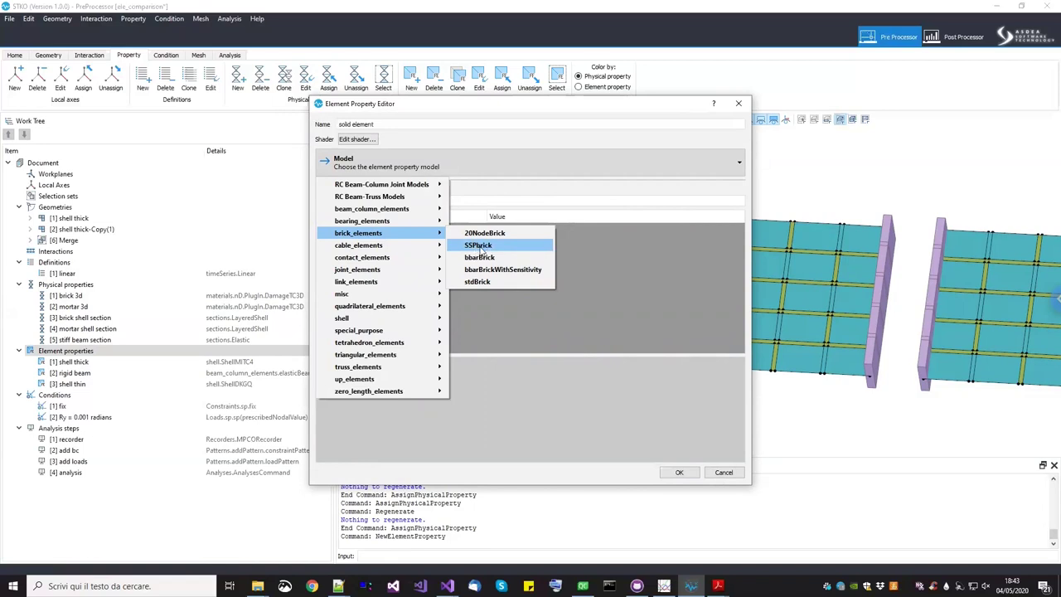
{"action": "left_click", "coordinate": [484, 281]}
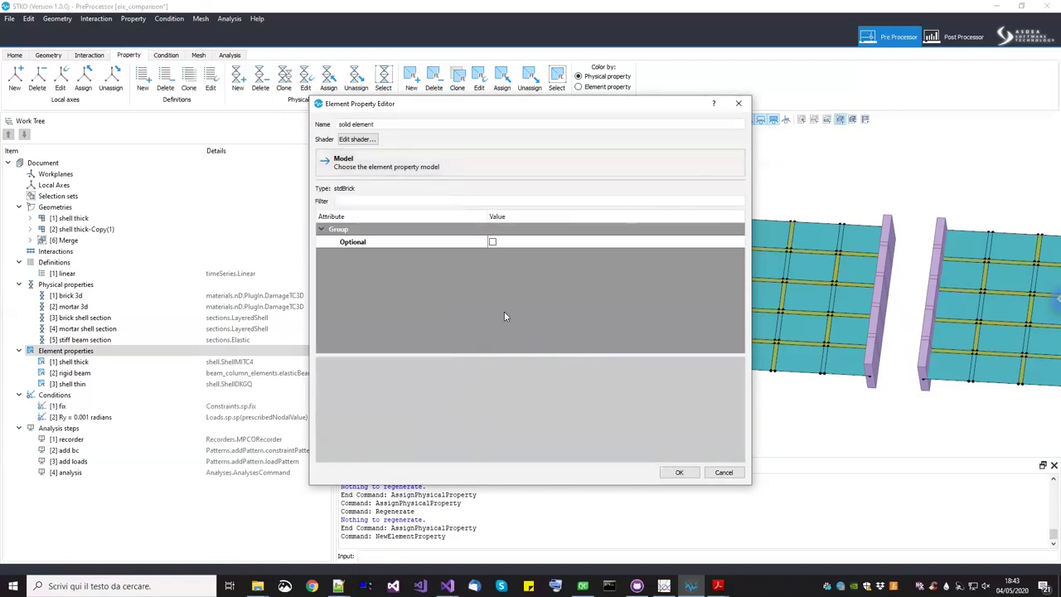
{"action": "left_click", "coordinate": [679, 472]}
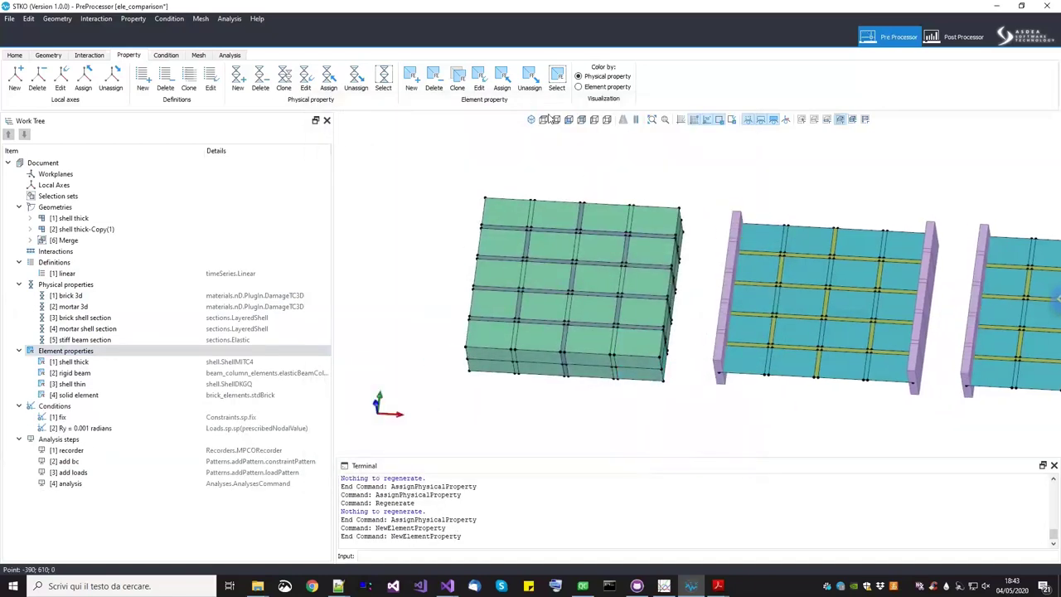
Assign the solid element property to every solid of the merged panel, selecting them from the top view
{"action": "left_click", "coordinate": [543, 121]}
{"action": "left_click_drag", "start_coordinate": [395, 196], "coordinate": [667, 438]}
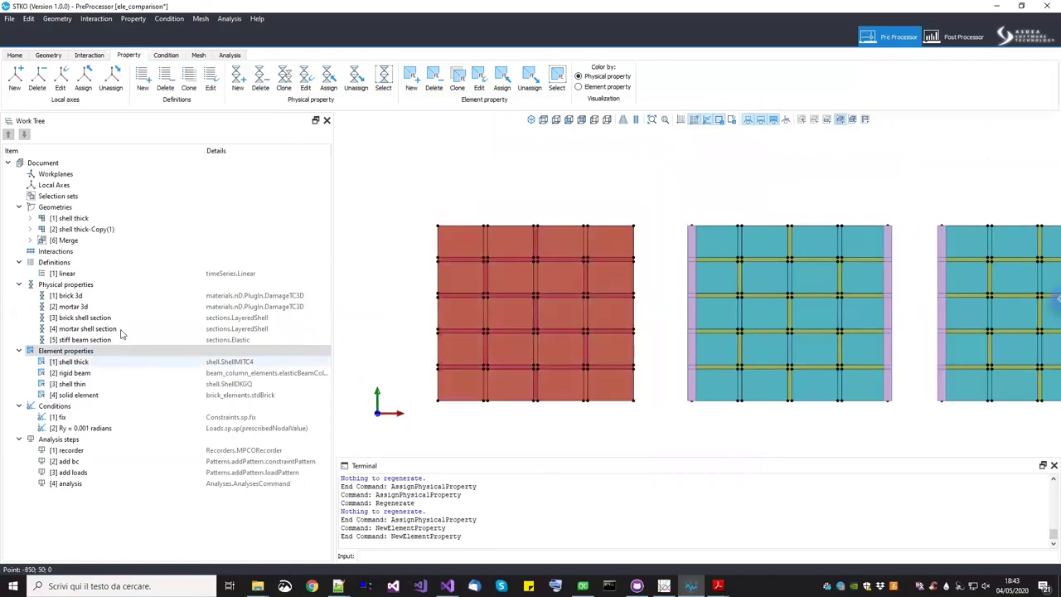
{"action": "left_click_drag", "start_coordinate": [83, 394], "coordinate": [381, 317]}
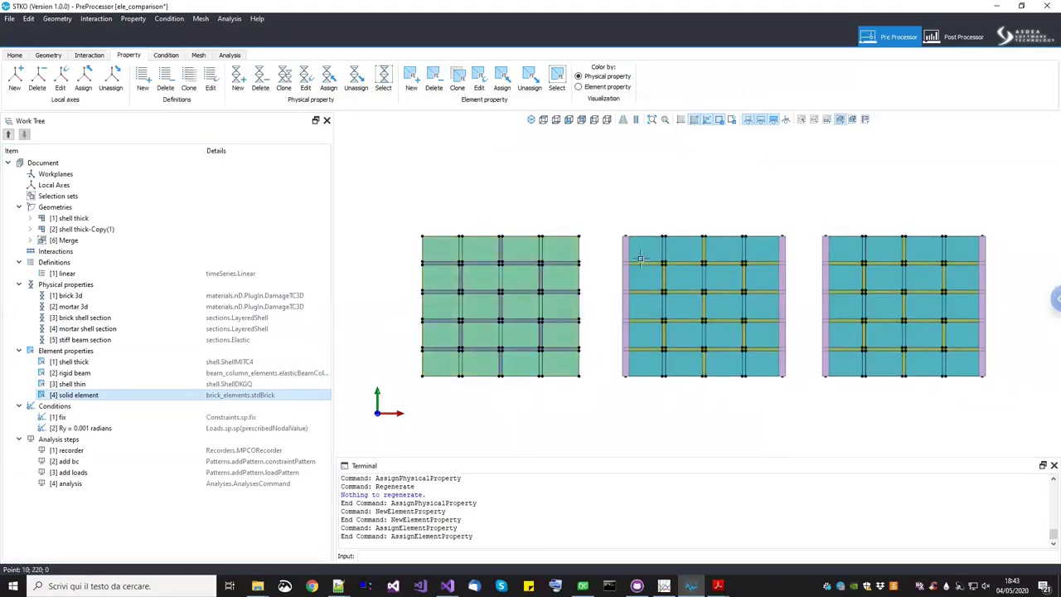
Examine the solid panel's side edge and its two layers against the rigid edge beam of the neighbouring shell panel
{"action": "scroll", "coordinate": [627, 242], "scroll_direction": "up", "scroll_amount": 1}
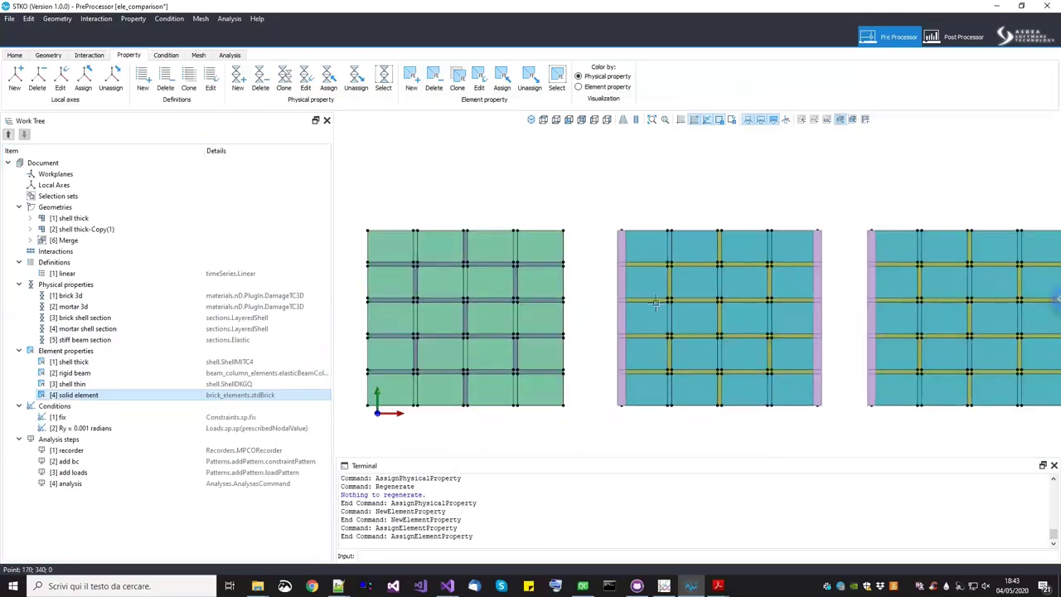
{"action": "scroll", "coordinate": [628, 257], "scroll_direction": "up", "scroll_amount": 2}
{"action": "scroll", "coordinate": [680, 340], "scroll_direction": "down", "scroll_amount": 2}
{"action": "middle_click_drag", "start_coordinate": [679, 340], "coordinate": [645, 194]}
{"action": "scroll", "coordinate": [609, 358], "scroll_direction": "up", "scroll_amount": 4}
{"action": "scroll", "coordinate": [646, 193], "scroll_direction": "up", "scroll_amount": 2}
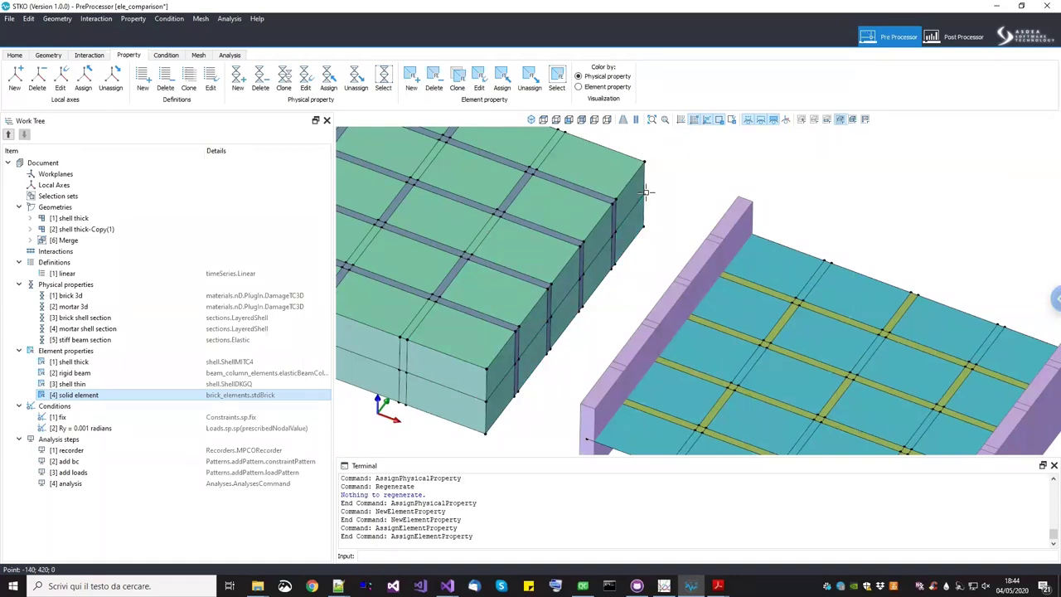
{"action": "scroll", "coordinate": [645, 192], "scroll_direction": "down", "scroll_amount": 5}
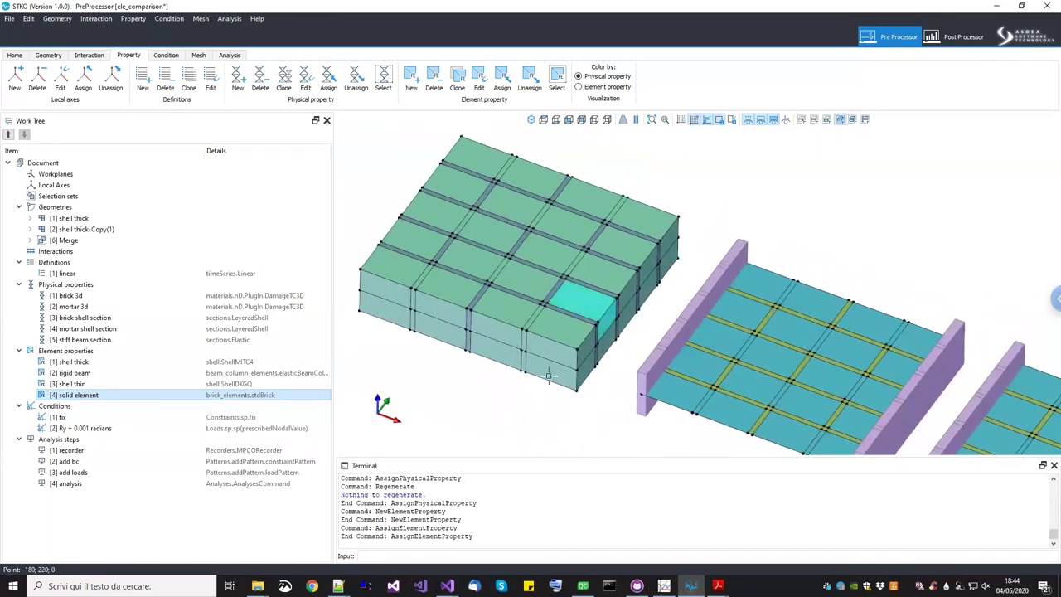
{"action": "scroll", "coordinate": [596, 346], "scroll_direction": "up", "scroll_amount": 3}
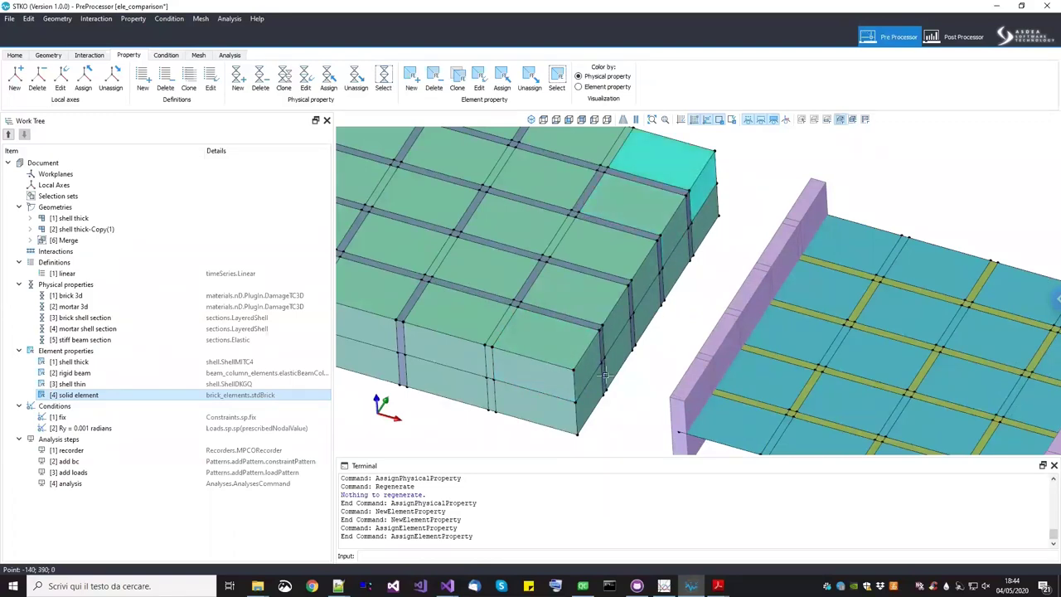
{"action": "scroll", "coordinate": [668, 340], "scroll_direction": "down", "scroll_amount": 1}
{"action": "scroll", "coordinate": [530, 294], "scroll_direction": "down", "scroll_amount": 1}
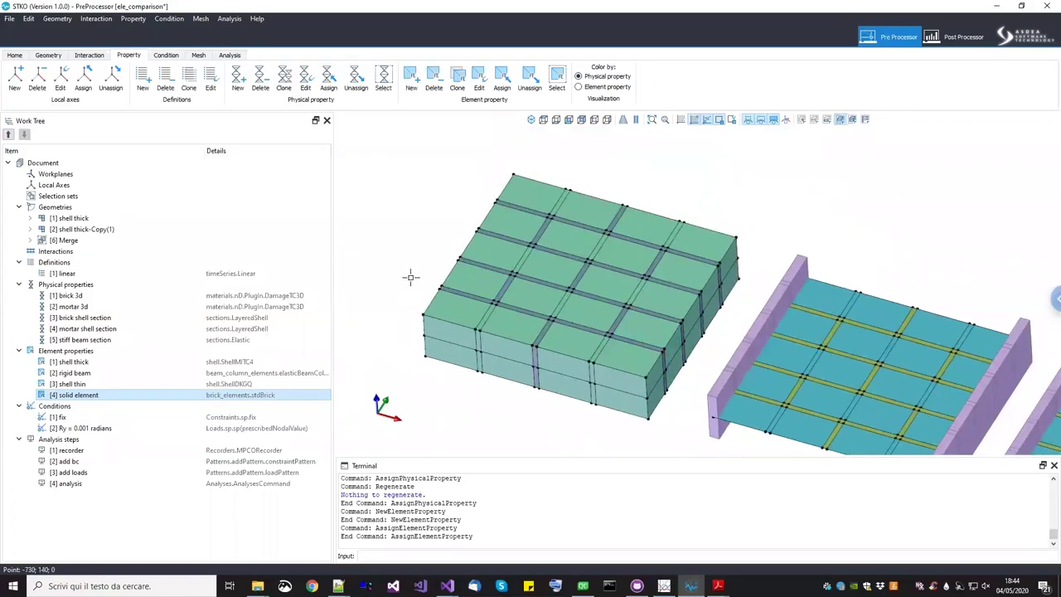
{"action": "scroll", "coordinate": [664, 389], "scroll_direction": "up", "scroll_amount": 1}
{"action": "scroll", "coordinate": [665, 388], "scroll_direction": "up", "scroll_amount": 1}
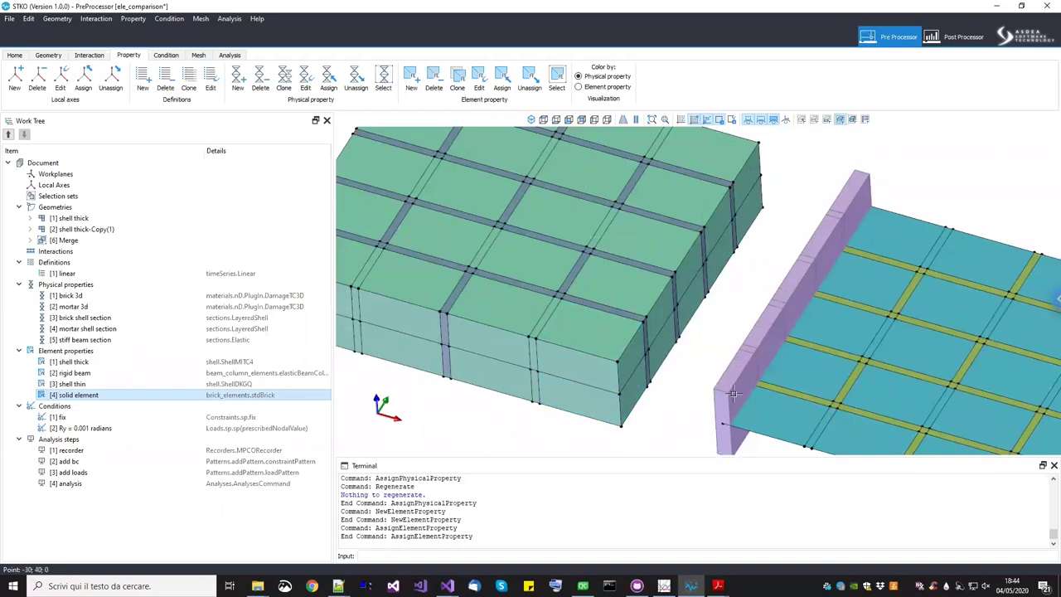
{"action": "scroll", "coordinate": [649, 365], "scroll_direction": "up", "scroll_amount": 1}
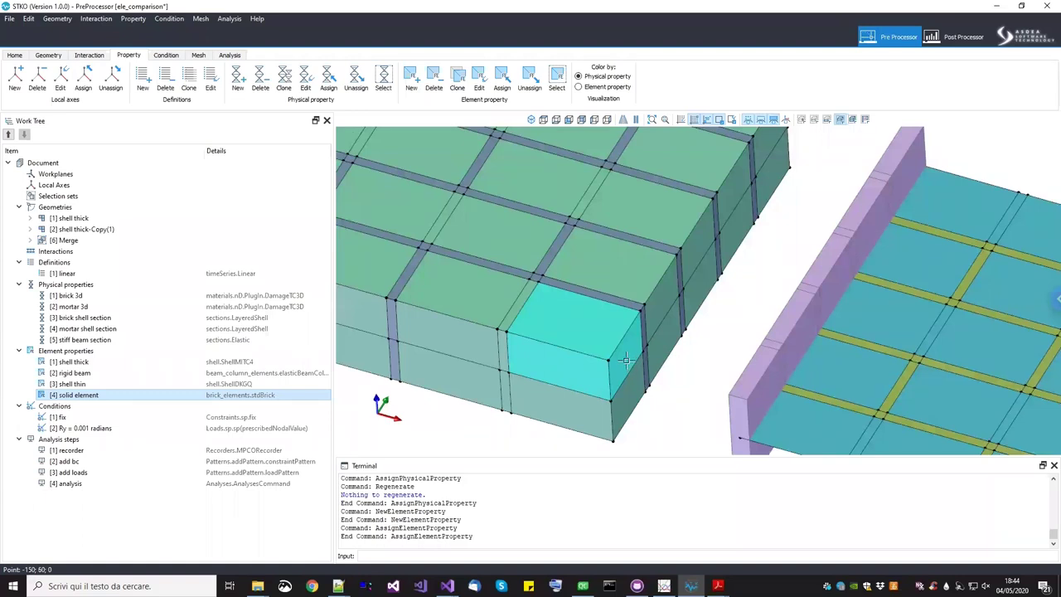
Extract the faces along the left and right sides of the two-layer solid panel, selecting them from the top view
{"action": "middle_click_drag", "start_coordinate": [721, 356], "coordinate": [736, 411]}
{"action": "scroll", "coordinate": [716, 369], "scroll_direction": "down", "scroll_amount": 4}
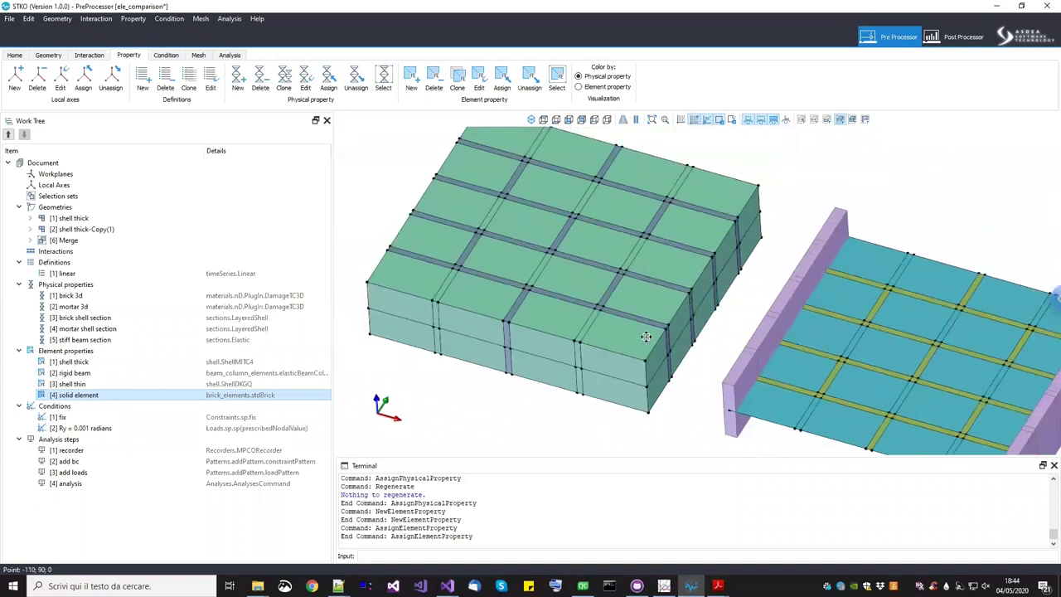
{"action": "left_click", "coordinate": [543, 120]}
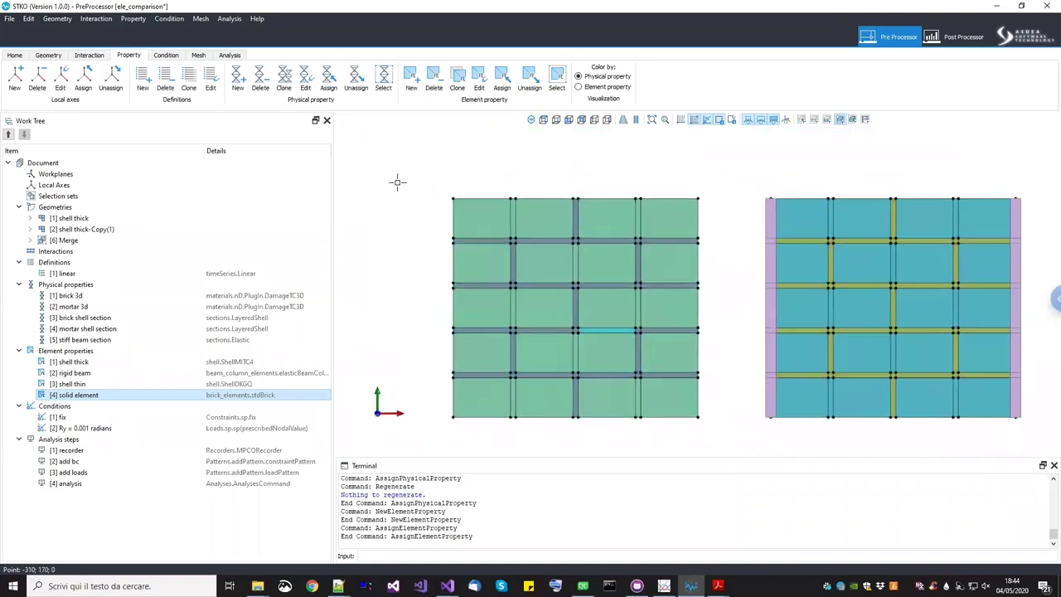
{"action": "left_click", "coordinate": [48, 55]}
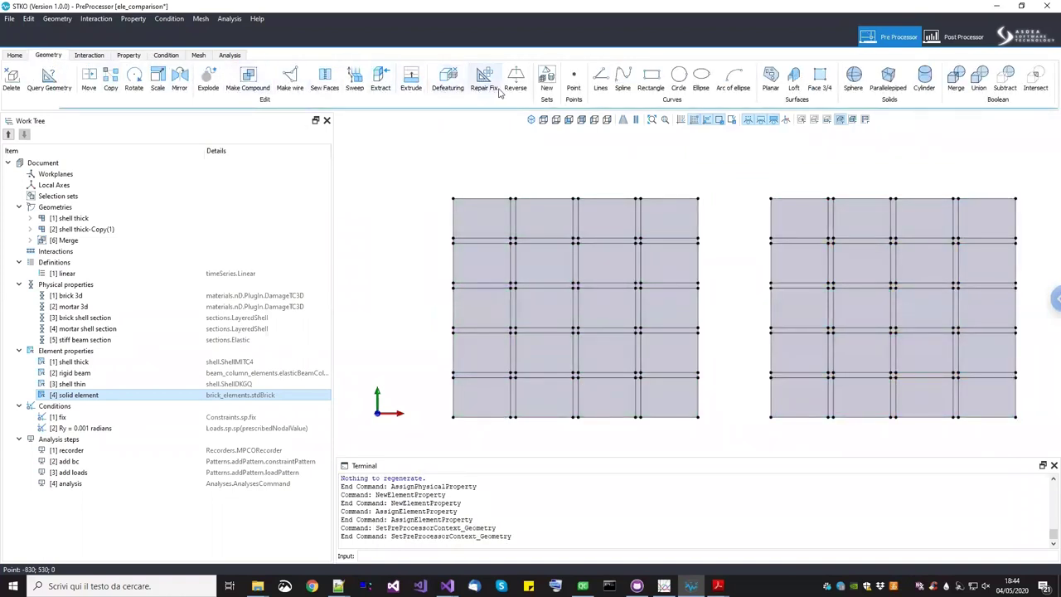
{"action": "left_click", "coordinate": [382, 85]}
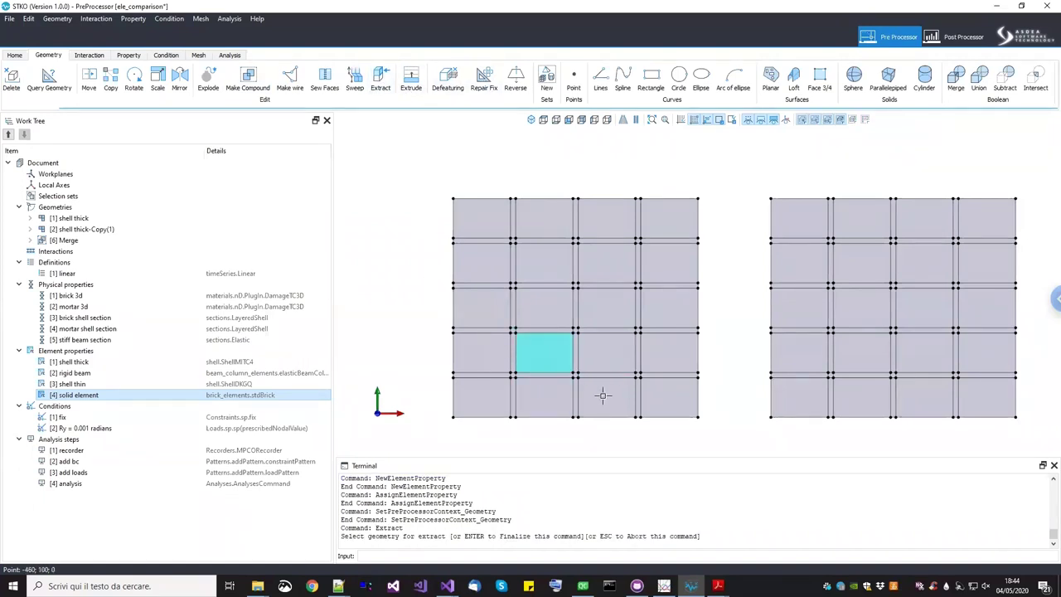
{"action": "middle_click_drag", "start_coordinate": [613, 377], "coordinate": [658, 315]}
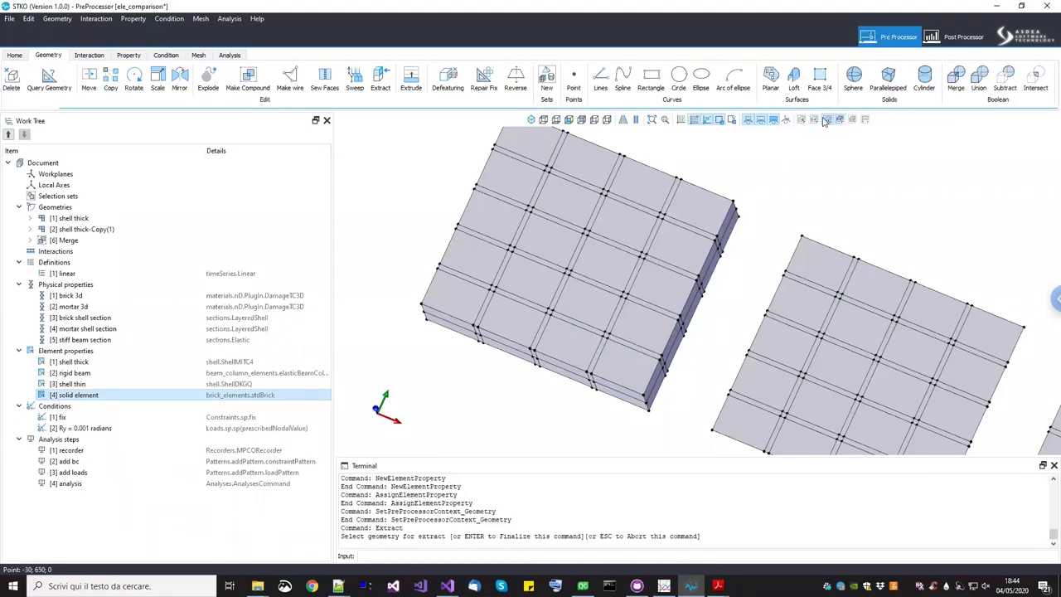
{"action": "middle_click_drag", "start_coordinate": [655, 281], "coordinate": [547, 133]}
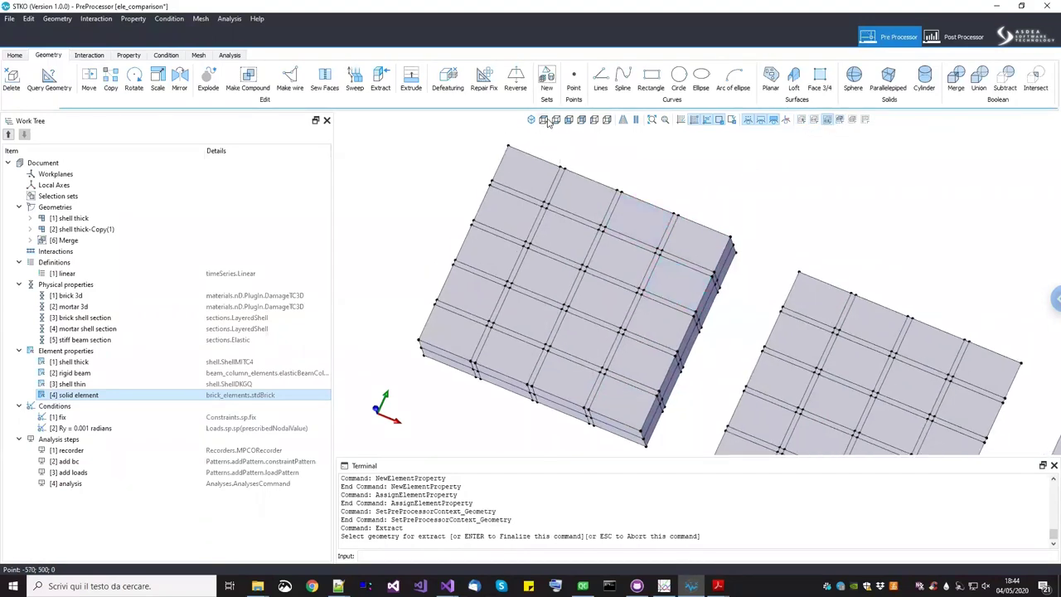
{"action": "left_click", "coordinate": [545, 120]}
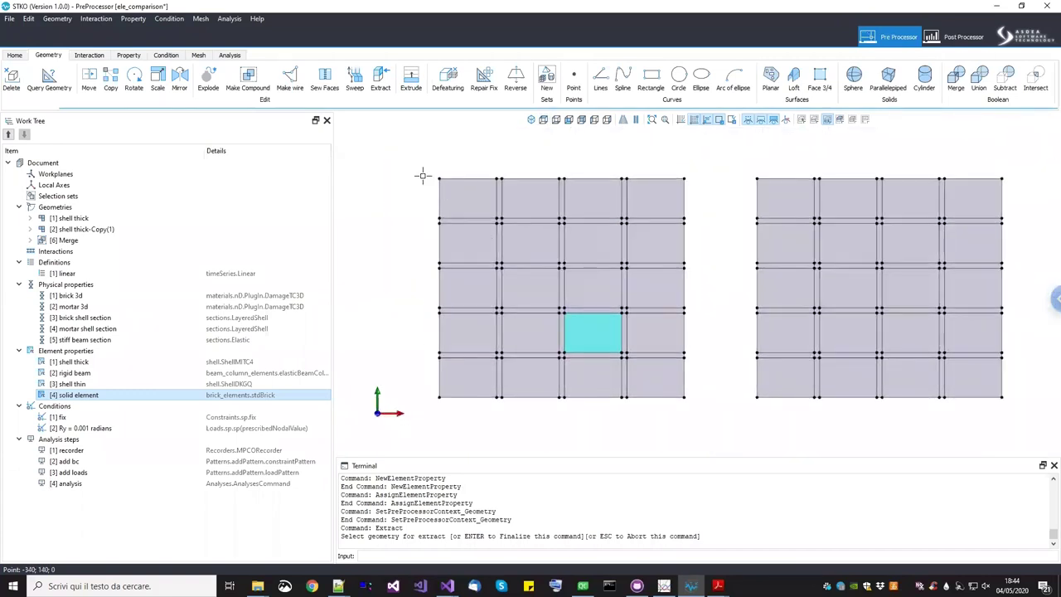
{"action": "left_click_drag", "start_coordinate": [403, 157], "coordinate": [466, 431]}
{"action": "left_click_drag", "start_coordinate": [665, 148], "coordinate": [704, 431]}
{"action": "mouse_move", "coordinate": [705, 431]}
{"action": "middle_mouse_down"}
{"action": "mouse_move", "coordinate": [652, 348]}
{"action": "mouse_move", "coordinate": [831, 334]}
{"action": "mouse_move", "coordinate": [789, 347]}
{"action": "mouse_move", "coordinate": [722, 426]}
{"action": "middle_mouse_up"}
{"action": "key", "text": "Return"}
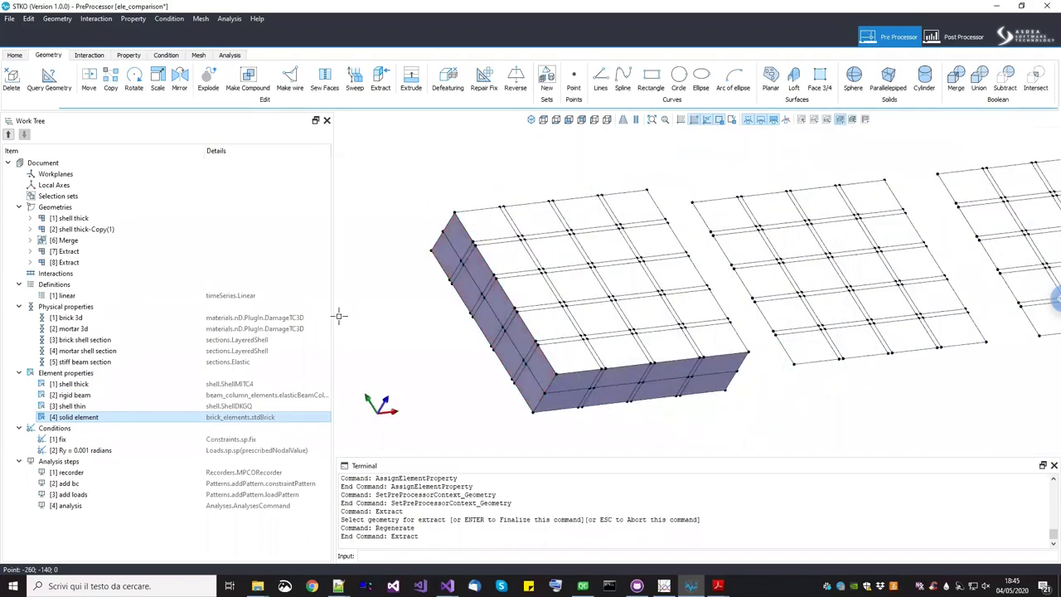
Highlight the two extracted face groups in turn to identify which side of the solid panel each one covers
{"action": "left_click", "coordinate": [83, 253]}
{"action": "left_click", "coordinate": [79, 260]}
{"action": "left_click", "coordinate": [79, 253]}
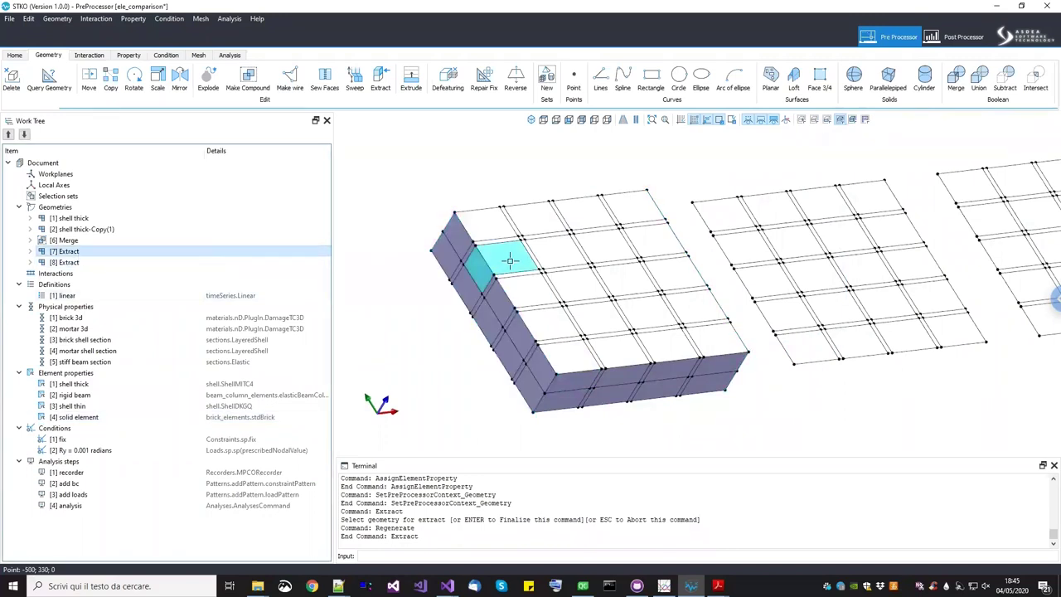
{"action": "left_click", "coordinate": [85, 261]}
{"action": "left_click", "coordinate": [83, 252]}
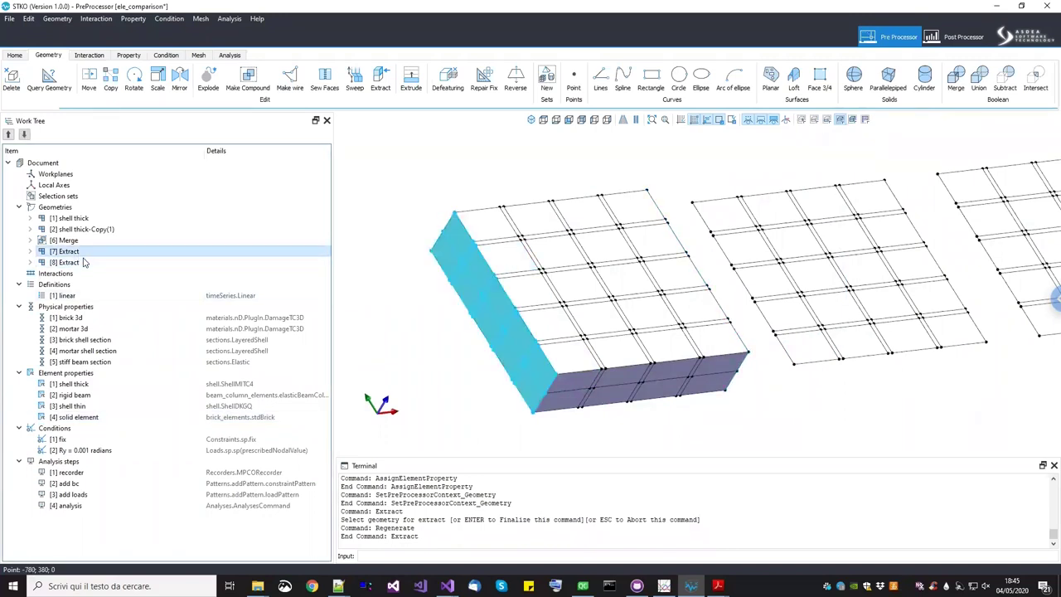
{"action": "left_click", "coordinate": [82, 262]}
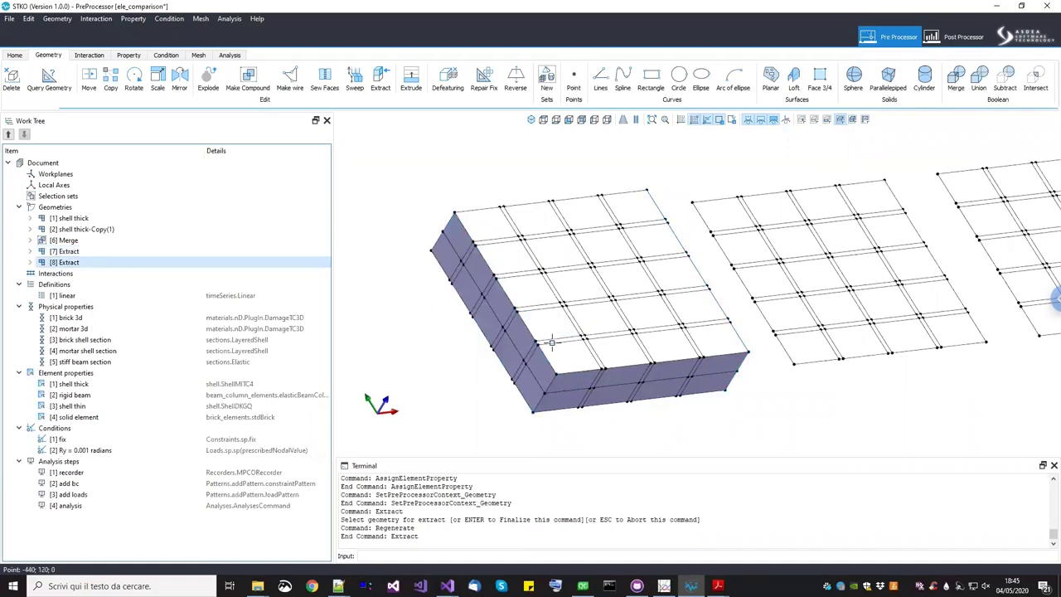
Move the extracted left side surface a short distance outward from the solid panel, working in the top view
{"action": "middle_click_drag", "start_coordinate": [554, 131], "coordinate": [561, 145]}
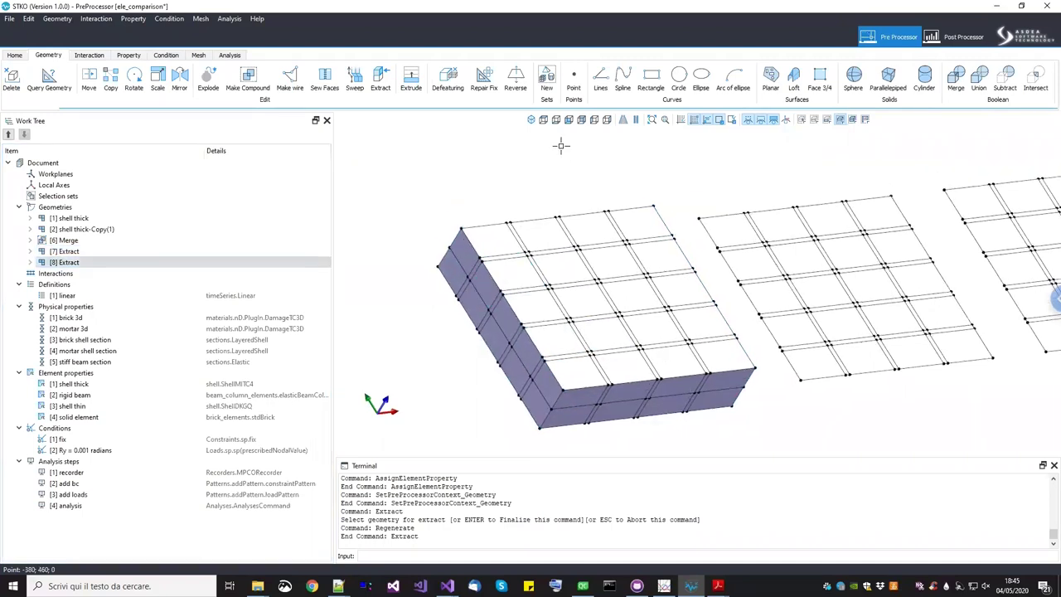
{"action": "left_click", "coordinate": [544, 120]}
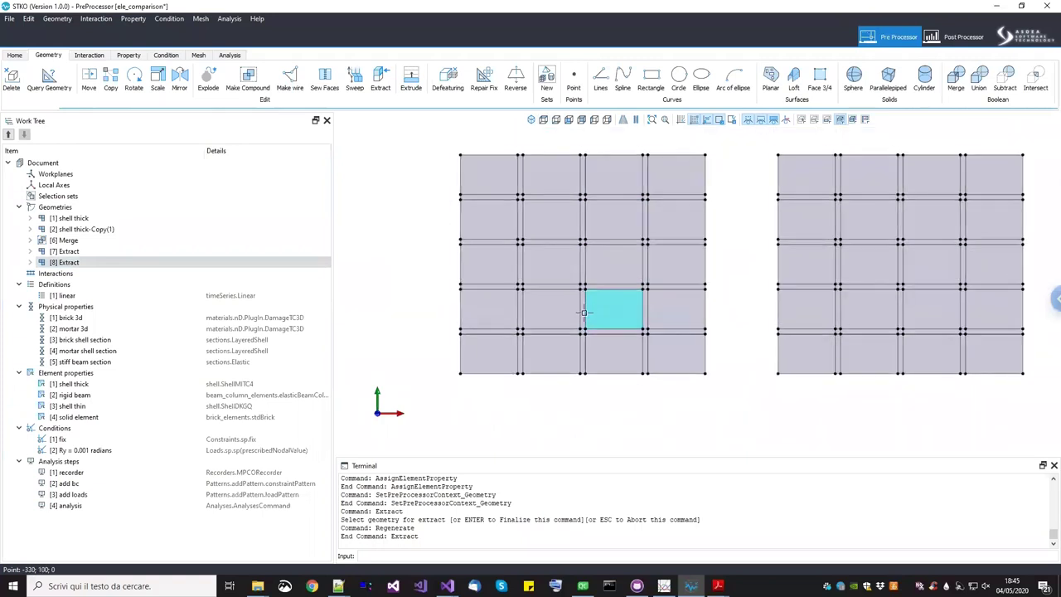
{"action": "left_click", "coordinate": [94, 78]}
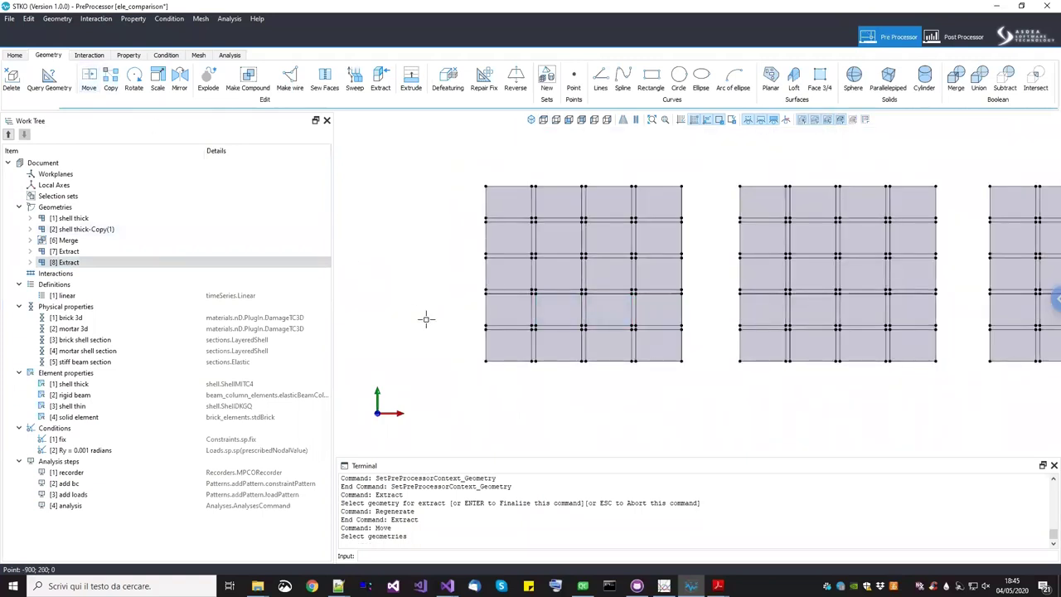
{"action": "left_click", "coordinate": [484, 344]}
{"action": "left_click", "coordinate": [484, 345]}
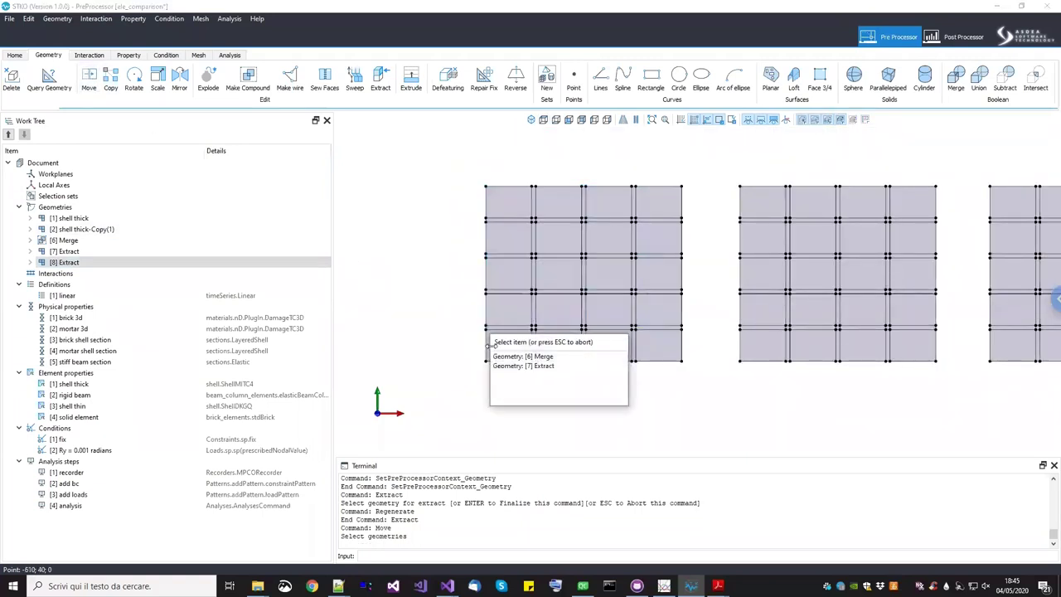
{"action": "left_click", "coordinate": [505, 366]}
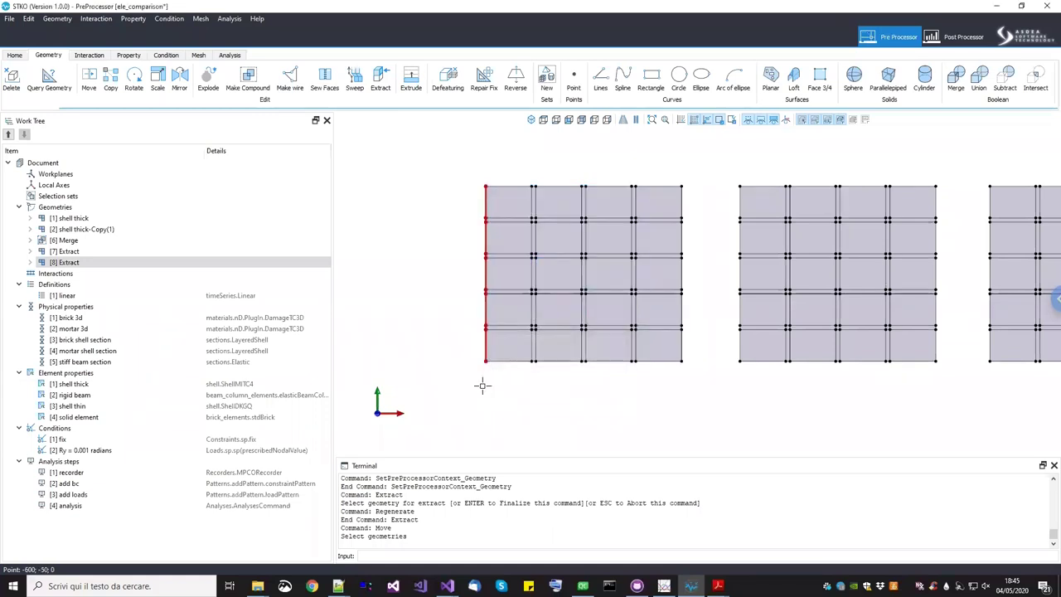
{"action": "scroll", "coordinate": [484, 384], "scroll_direction": "up", "scroll_amount": 3}
{"action": "key", "text": "Return"}
{"action": "left_click", "coordinate": [480, 362]}
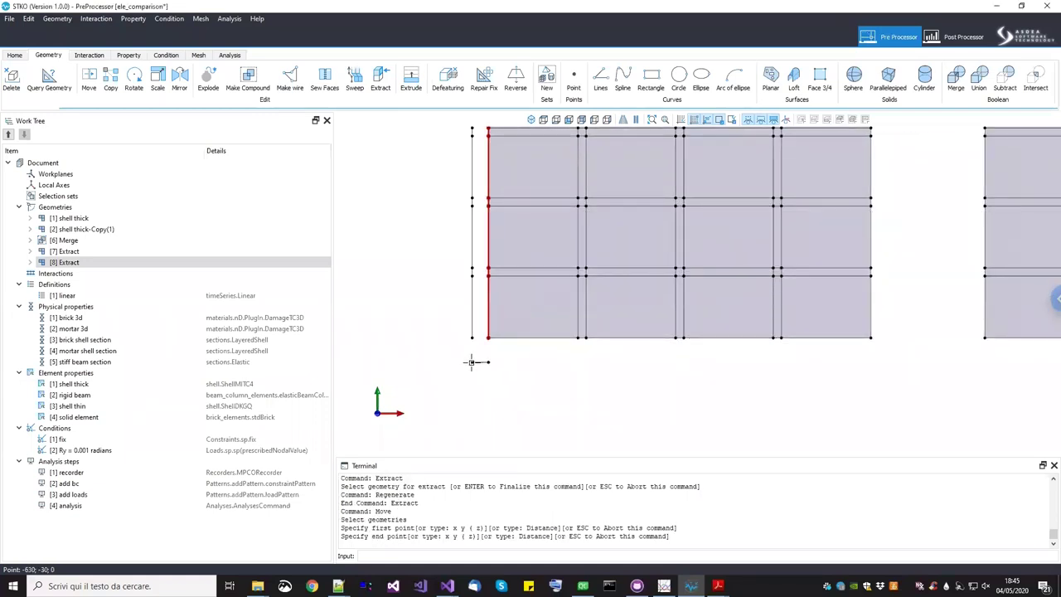
{"action": "left_click", "coordinate": [481, 366]}
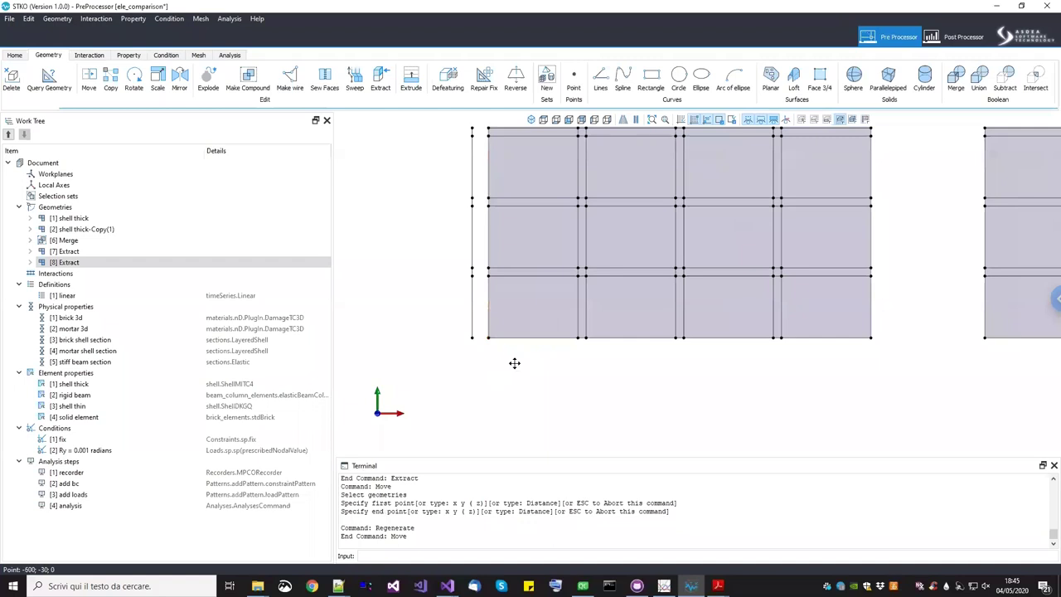
{"action": "scroll", "coordinate": [497, 373], "scroll_direction": "down", "scroll_amount": 3}
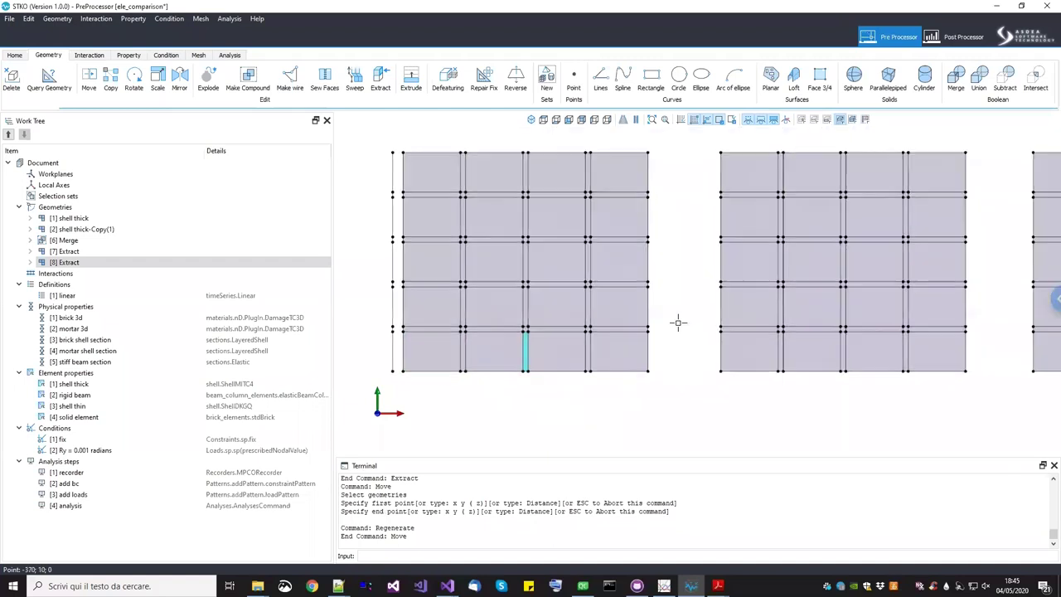
Move the extracted right side surface outward from the solid panel by a small gap and check both offsets in 3D
{"action": "key", "text": "Return"}
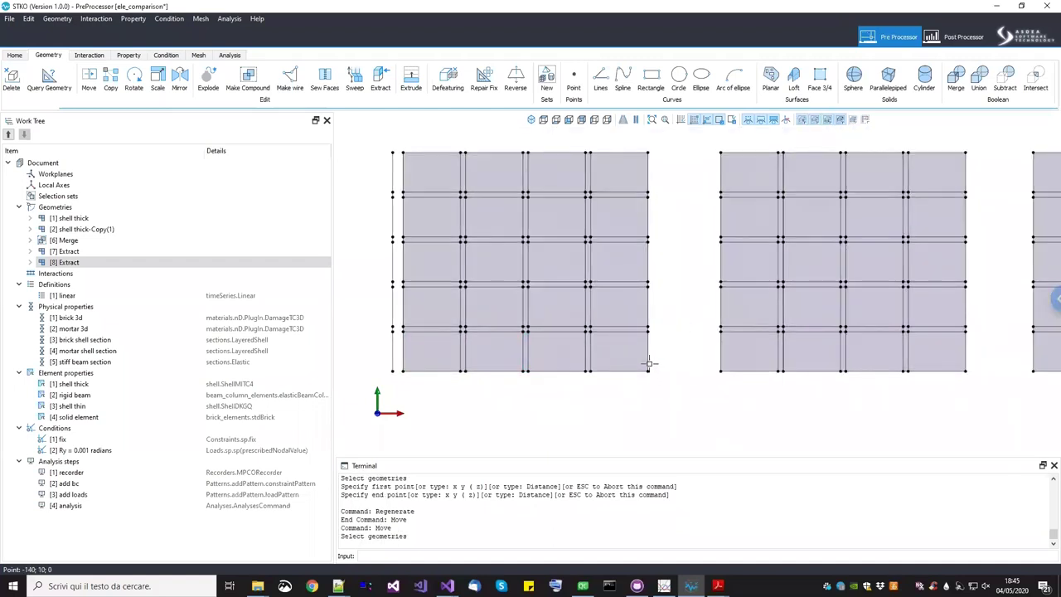
{"action": "left_click", "coordinate": [650, 364]}
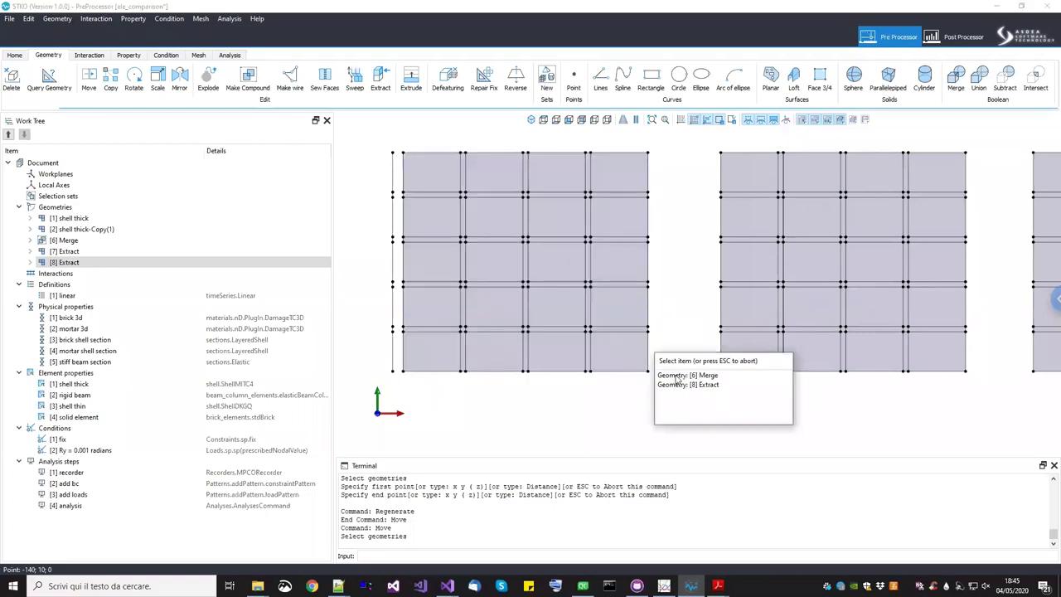
{"action": "left_click", "coordinate": [676, 385]}
{"action": "key", "text": "Return"}
{"action": "left_click", "coordinate": [658, 387]}
{"action": "left_click", "coordinate": [676, 387]}
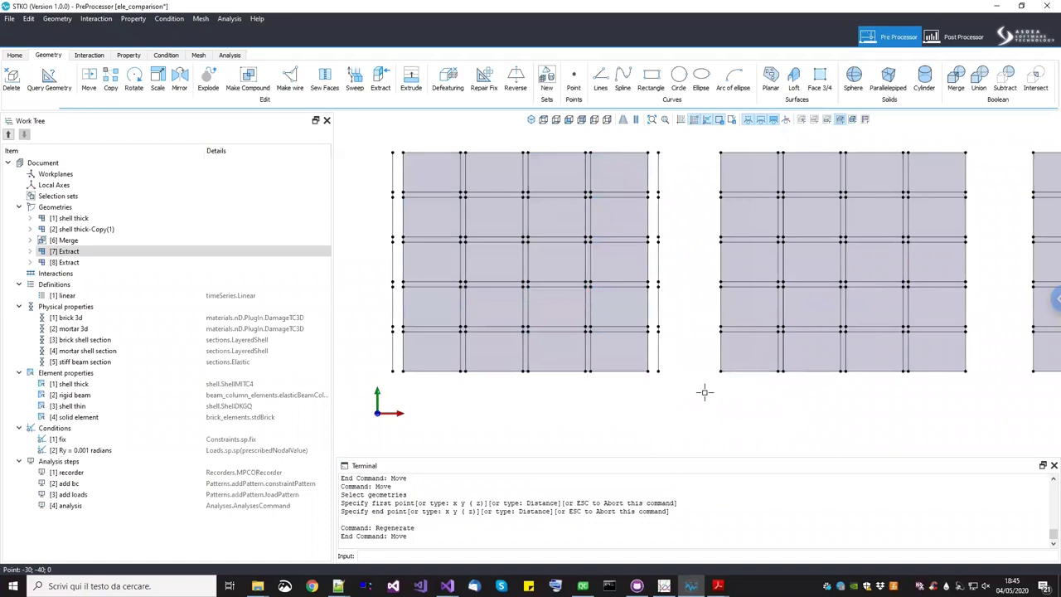
{"action": "scroll", "coordinate": [757, 398], "scroll_direction": "down", "scroll_amount": 3}
{"action": "middle_click_drag", "start_coordinate": [757, 397], "coordinate": [591, 410]}
{"action": "scroll", "coordinate": [608, 378], "scroll_direction": "up", "scroll_amount": 5}
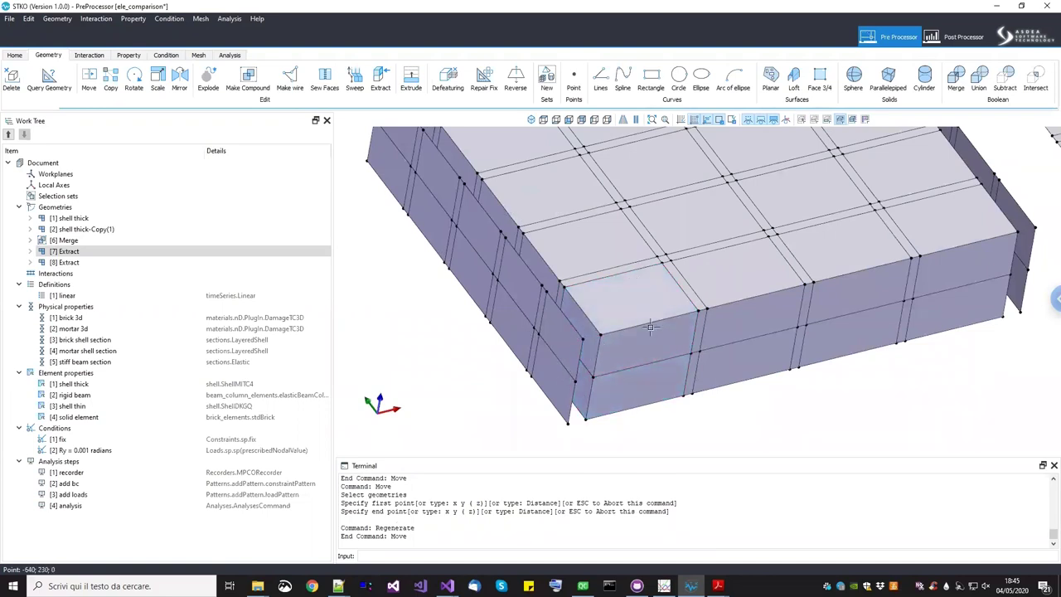
{"action": "scroll", "coordinate": [585, 362], "scroll_direction": "down", "scroll_amount": 2}
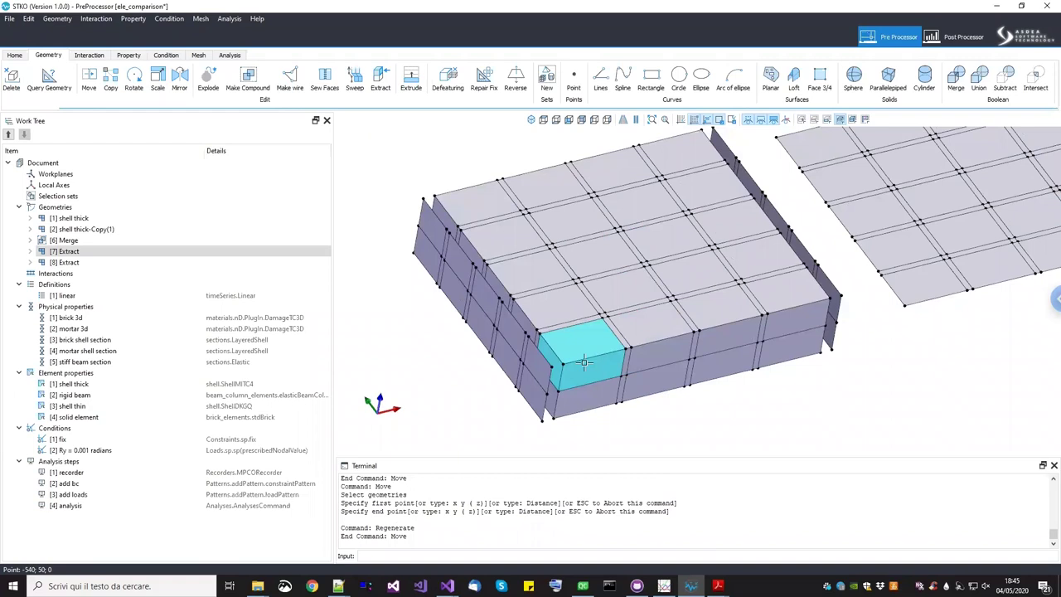
Rename the copied thick shell geometry as "she thin"
{"action": "left_click", "coordinate": [71, 219]}
{"action": "left_click", "coordinate": [70, 230]}
{"action": "right_click", "coordinate": [70, 230]}
{"action": "left_click", "coordinate": [630, 305]}
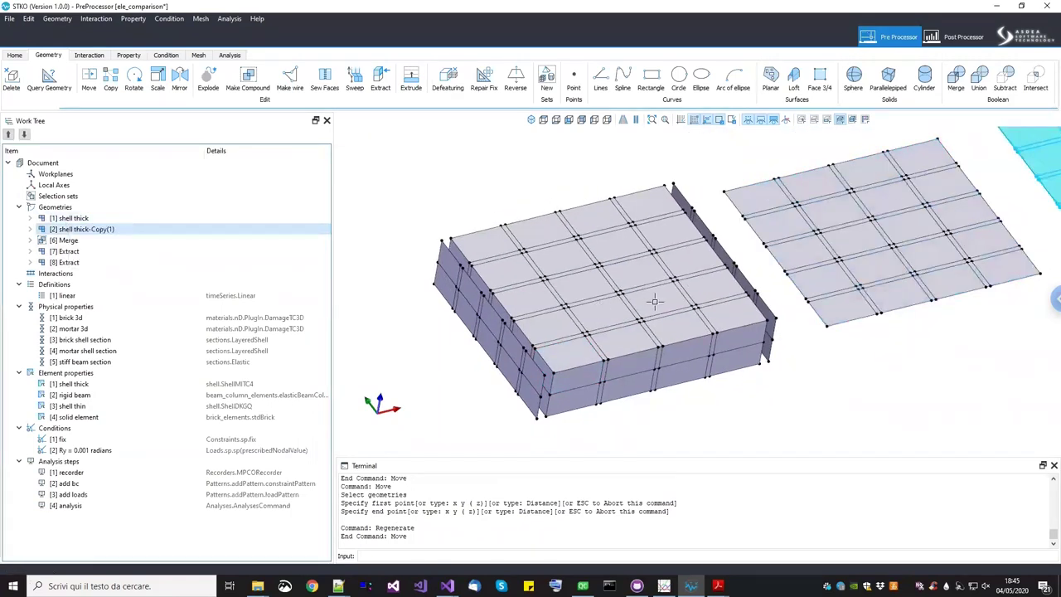
{"action": "scroll", "coordinate": [638, 317], "scroll_direction": "down", "scroll_amount": 2}
{"action": "right_click", "coordinate": [85, 228]}
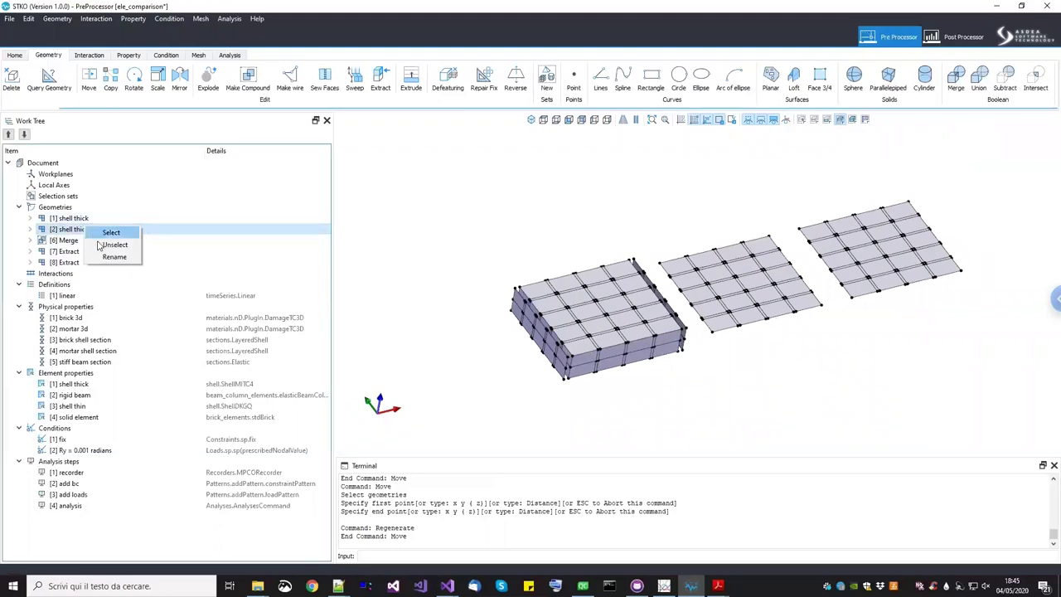
{"action": "key", "text": "Return"}
{"action": "left_click", "coordinate": [510, 291]}
{"action": "type", "text": "thin"}
{"action": "key", "text": "Return"}
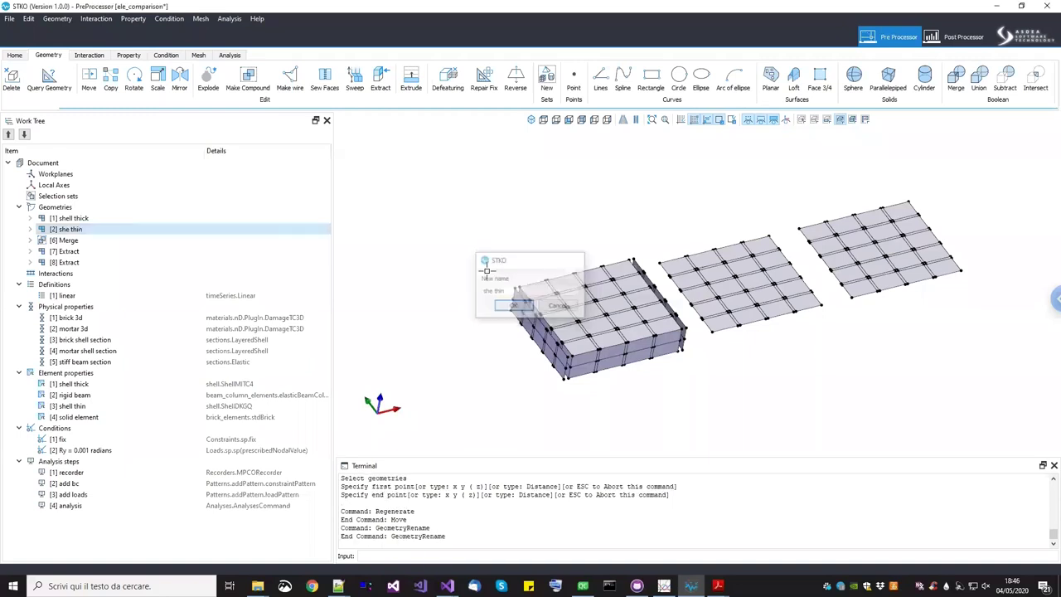
Rename the merged panel geometry as "solid"
{"action": "left_click", "coordinate": [69, 242]}
{"action": "right_click", "coordinate": [71, 243]}
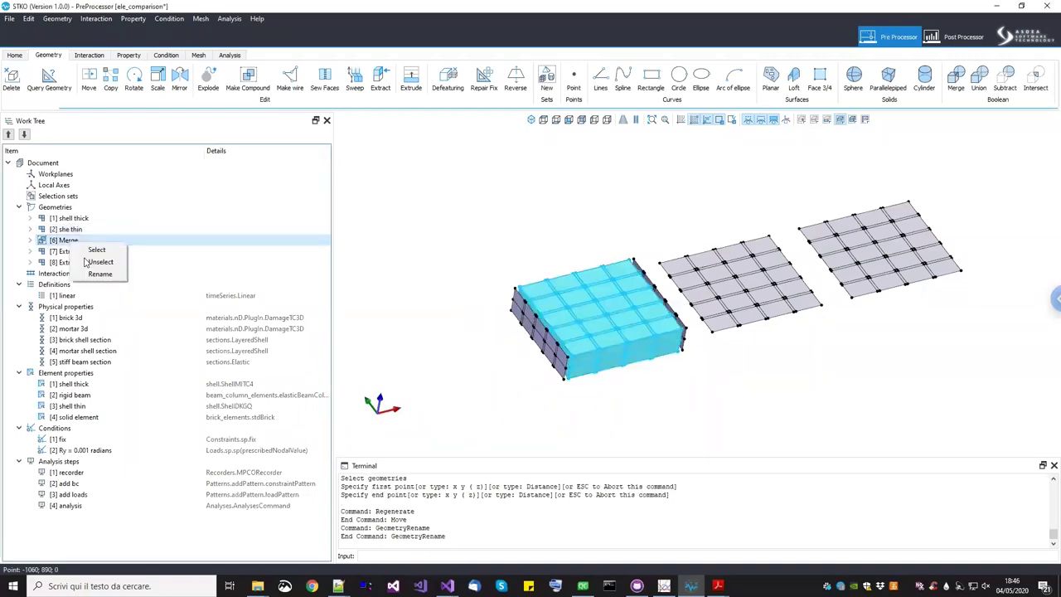
{"action": "left_click", "coordinate": [93, 262]}
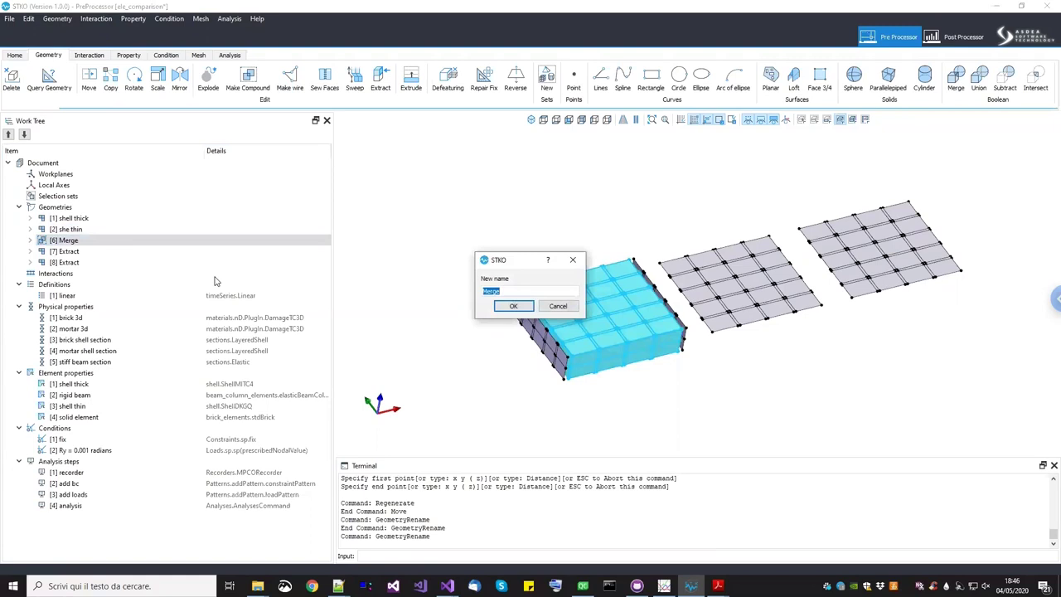
{"action": "key", "text": "Return"}
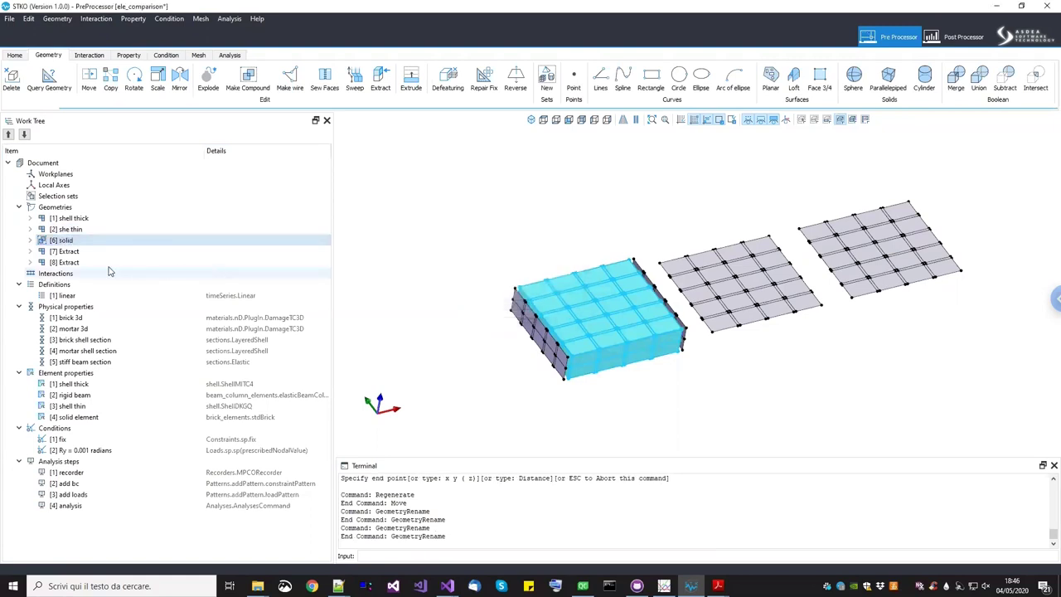
Check the two extracted side surfaces, then display the panels by physical property from the top
{"action": "left_click", "coordinate": [71, 251]}
{"action": "left_click", "coordinate": [71, 261]}
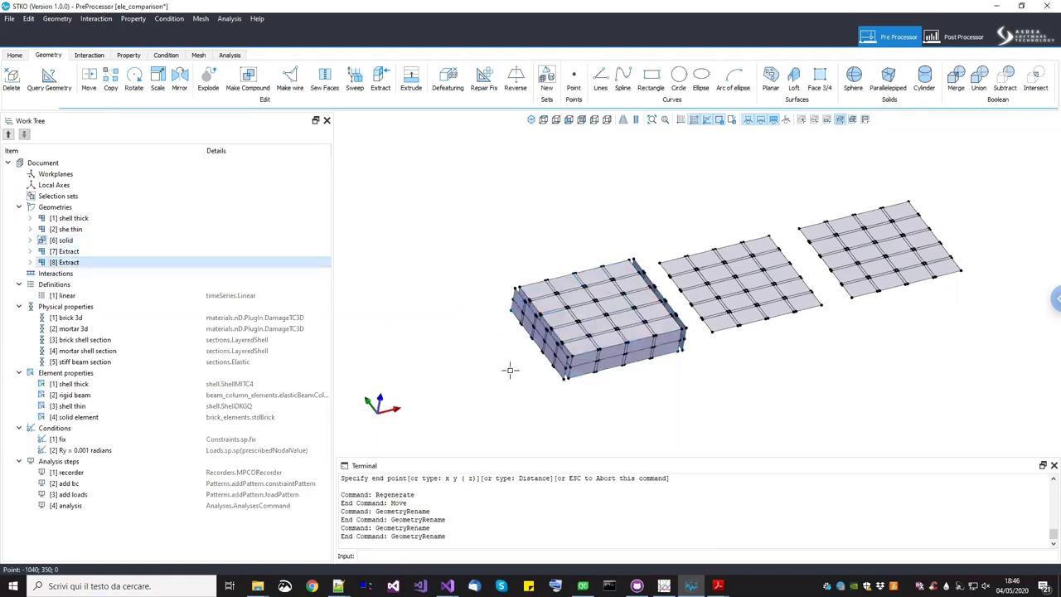
{"action": "scroll", "coordinate": [539, 352], "scroll_direction": "up", "scroll_amount": 3}
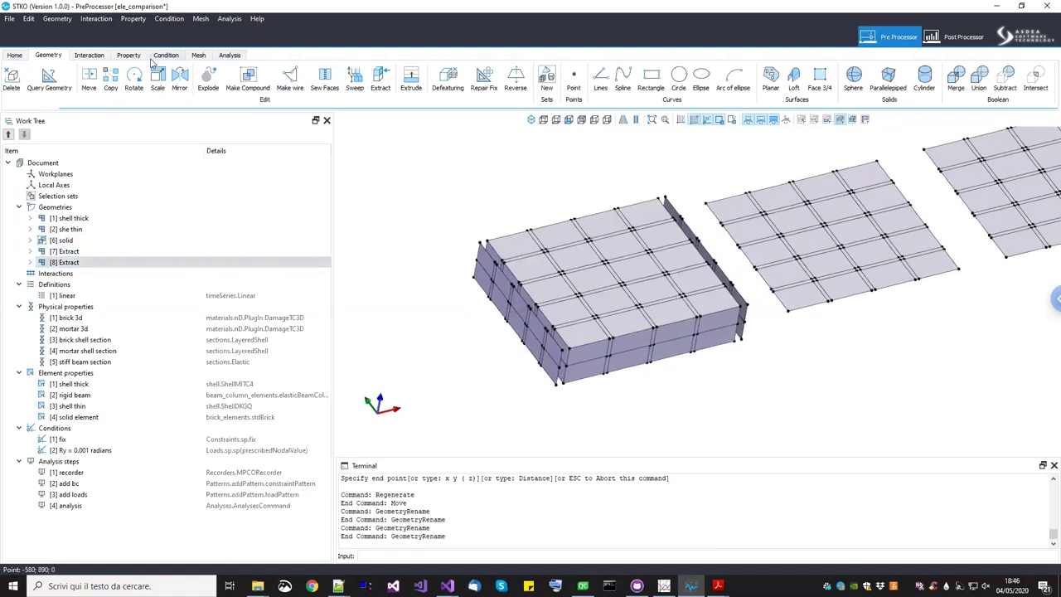
{"action": "left_click", "coordinate": [129, 55]}
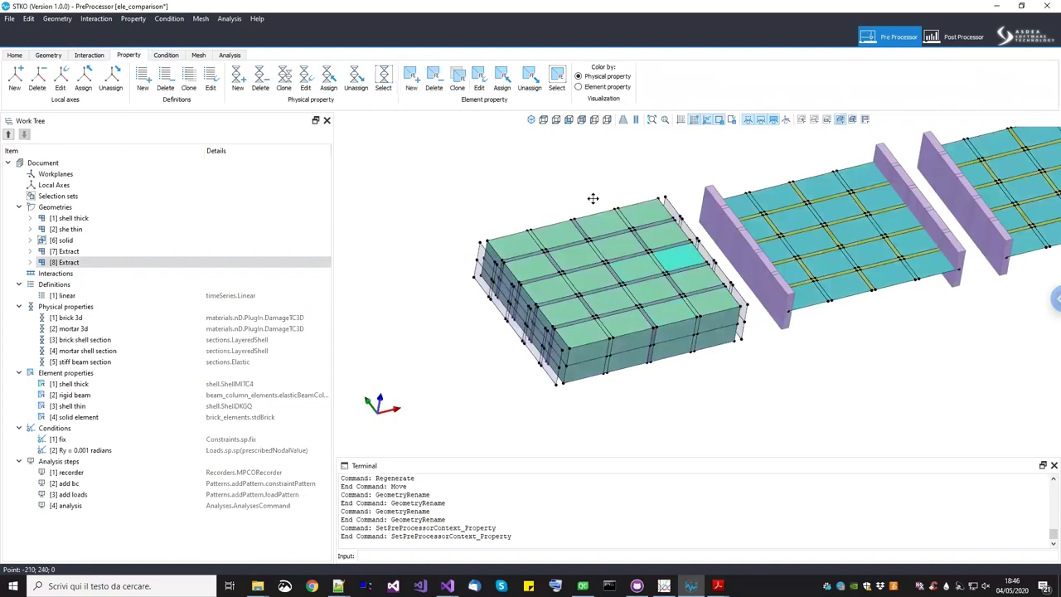
{"action": "scroll", "coordinate": [592, 199], "scroll_direction": "up", "scroll_amount": 1}
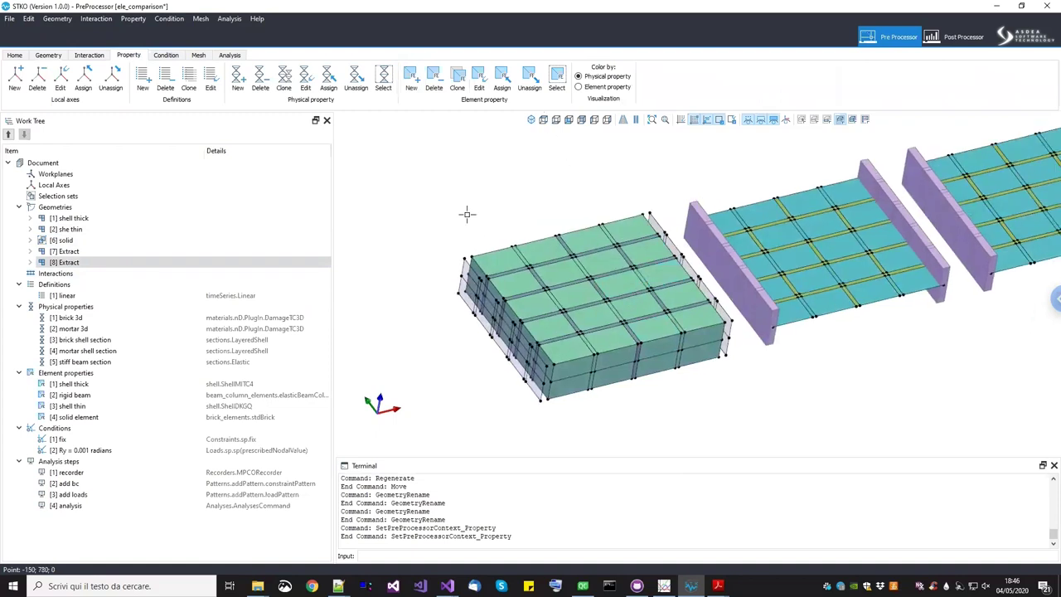
{"action": "left_click", "coordinate": [543, 120]}
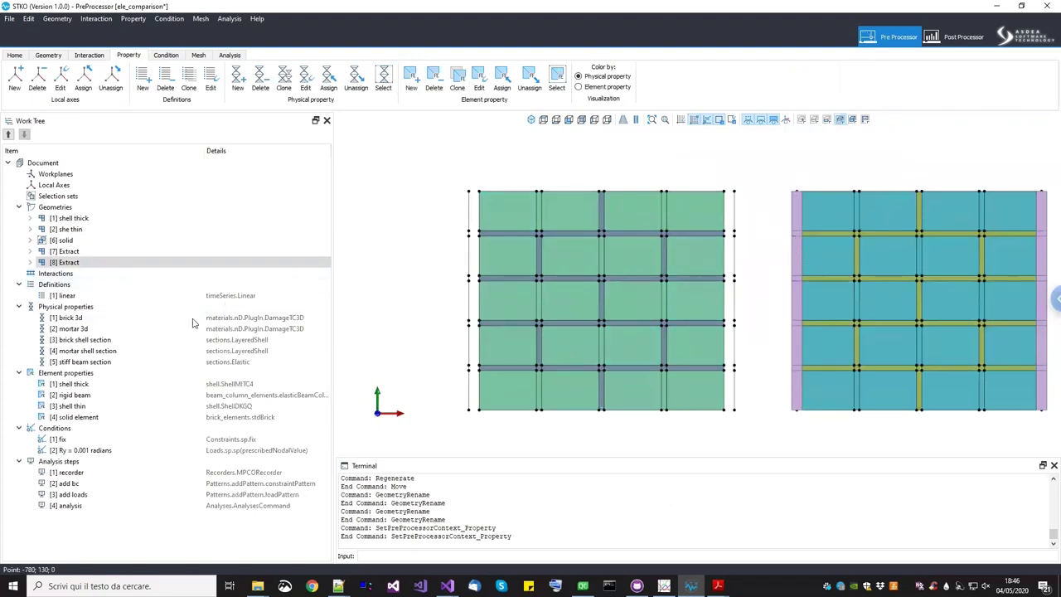
Check the section dimensions and elastic moduli of the stiff beam section without changing them
{"action": "left_click", "coordinate": [111, 351]}
{"action": "left_click", "coordinate": [108, 363]}
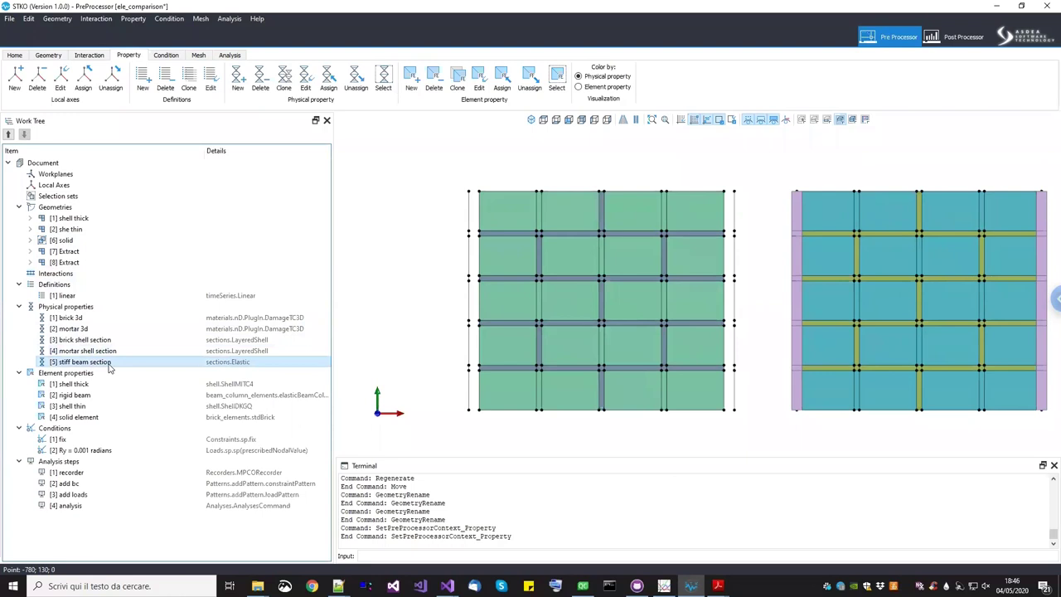
{"action": "right_click", "coordinate": [108, 369]}
{"action": "left_click", "coordinate": [125, 396]}
{"action": "left_click", "coordinate": [478, 232]}
{"action": "left_click", "coordinate": [508, 230]}
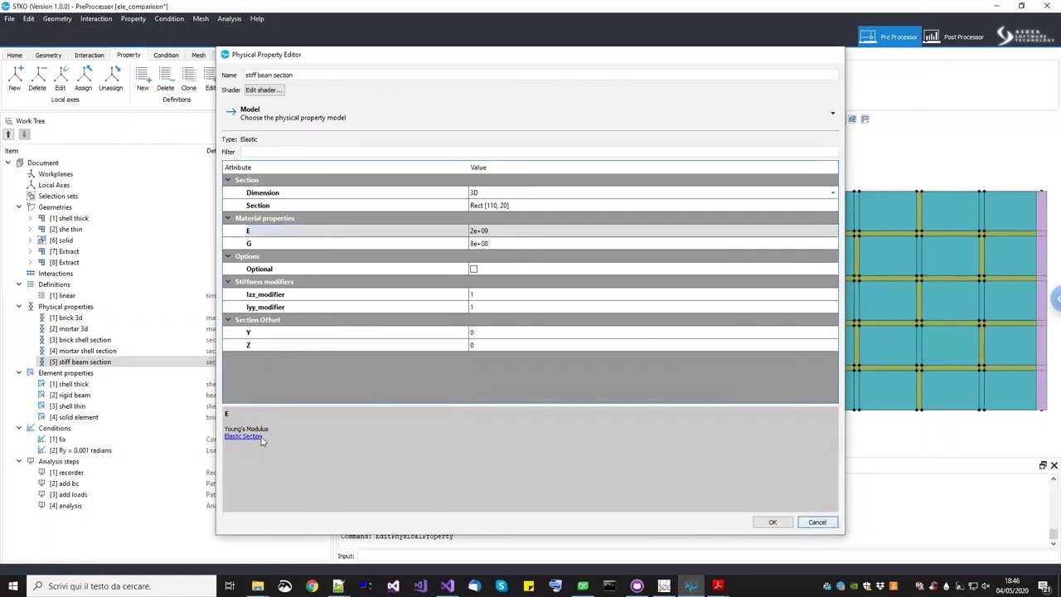
{"action": "left_click", "coordinate": [810, 523]}
Create a physical property named "rigid plate" using the ElasticMembranePlateSection model
{"action": "left_click", "coordinate": [99, 314]}
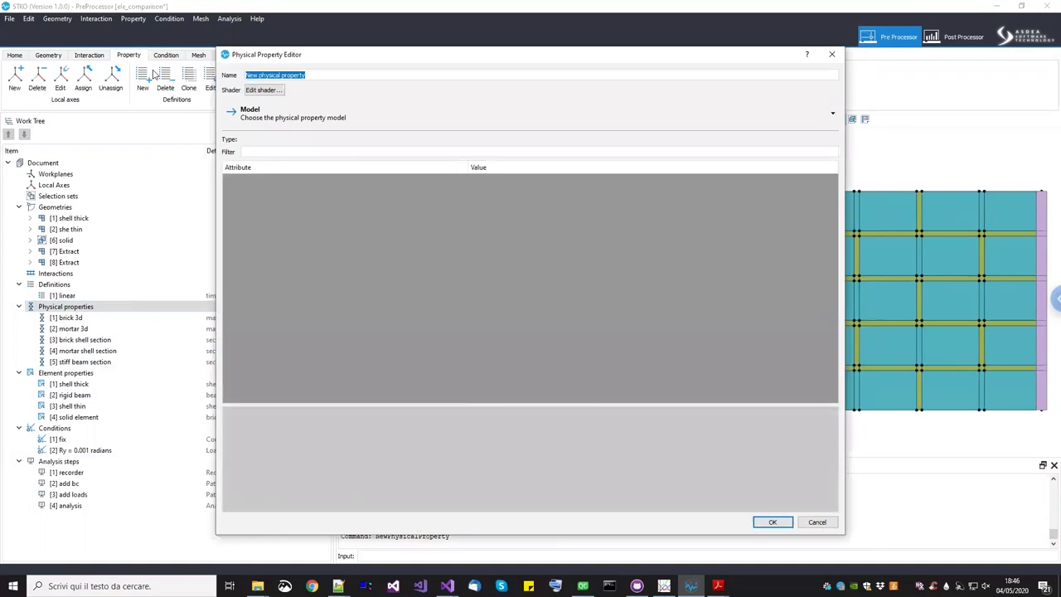
{"action": "type", "text": "rigid plate"}
{"action": "left_click", "coordinate": [288, 119]}
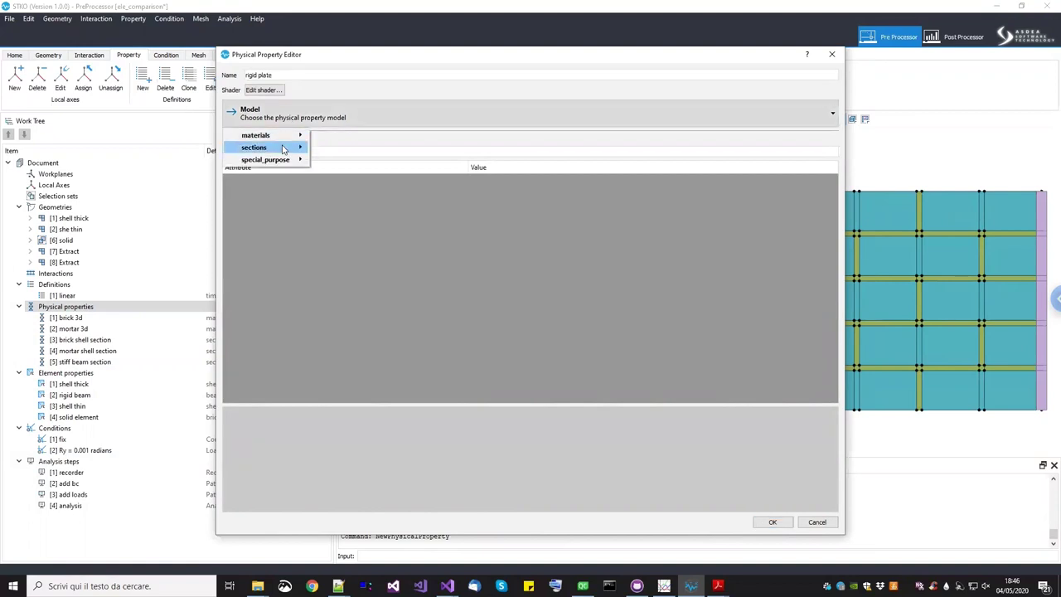
{"action": "mouse_move", "coordinate": [283, 148]}
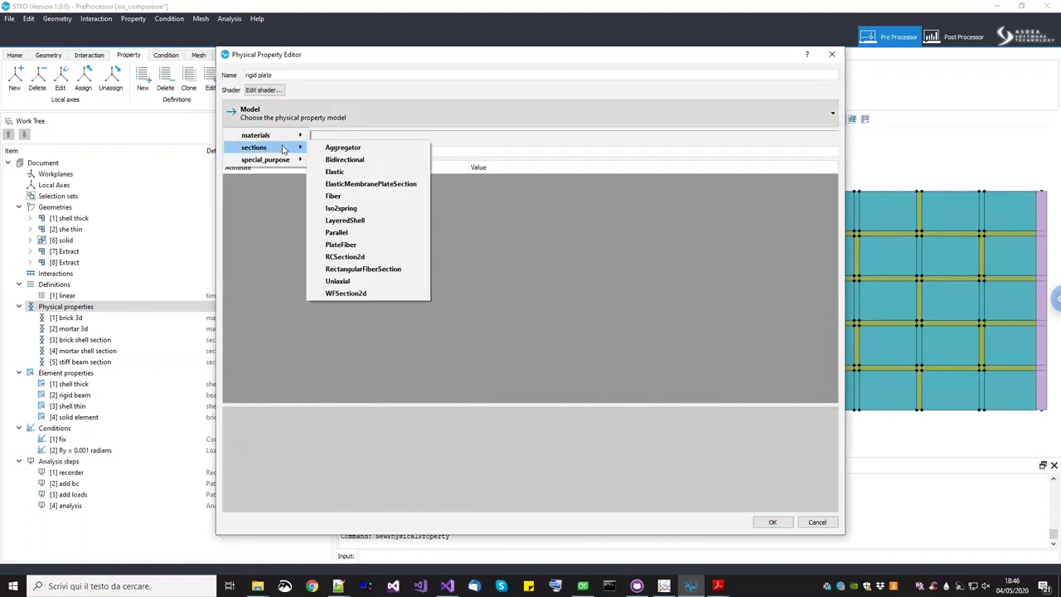
{"action": "left_click", "coordinate": [346, 184]}
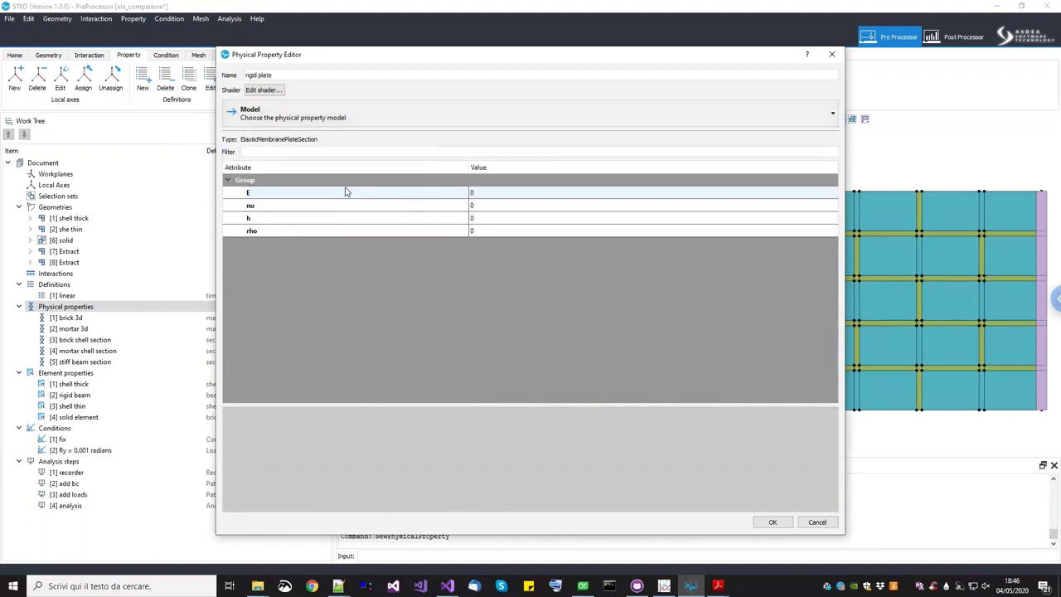
Set the rigid plate's E to 2e9, nu to 0.25 and h to 20, and accept the property
{"action": "double_click", "coordinate": [477, 196]}
{"action": "type", "text": "2e9"}
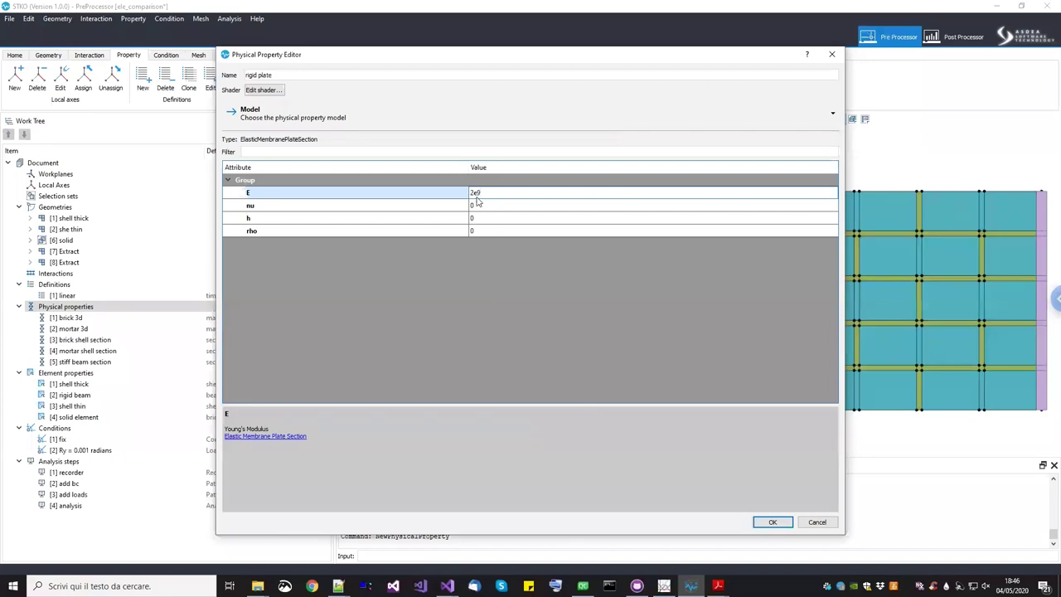
{"action": "key", "text": "Return"}
{"action": "double_click", "coordinate": [485, 206]}
{"action": "type", "text": "0.25"}
{"action": "key", "text": "Return"}
{"action": "double_click", "coordinate": [485, 218]}
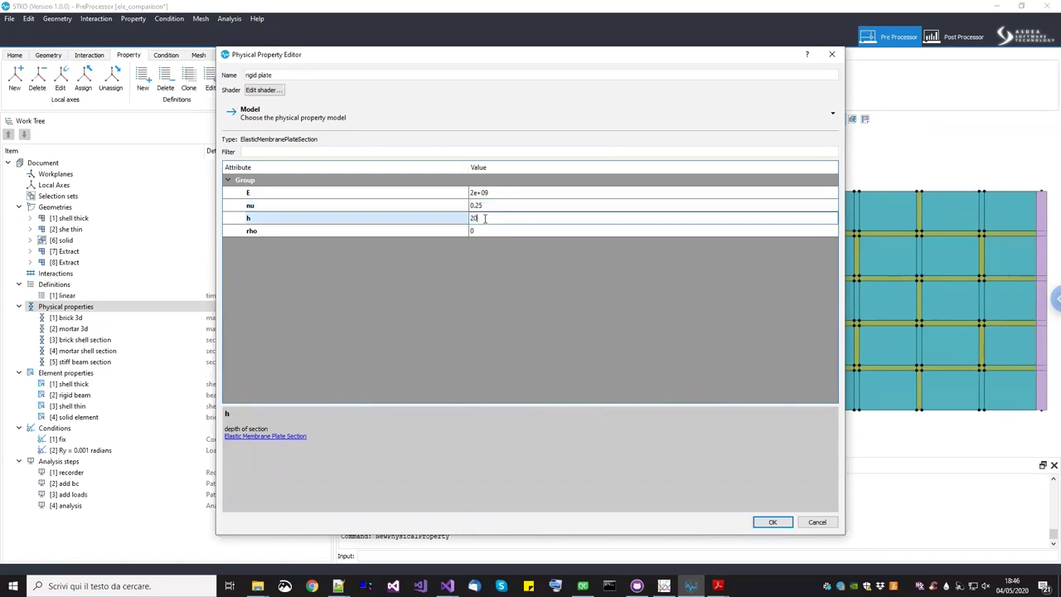
{"action": "key", "text": "Return"}
{"action": "left_click", "coordinate": [771, 521]}
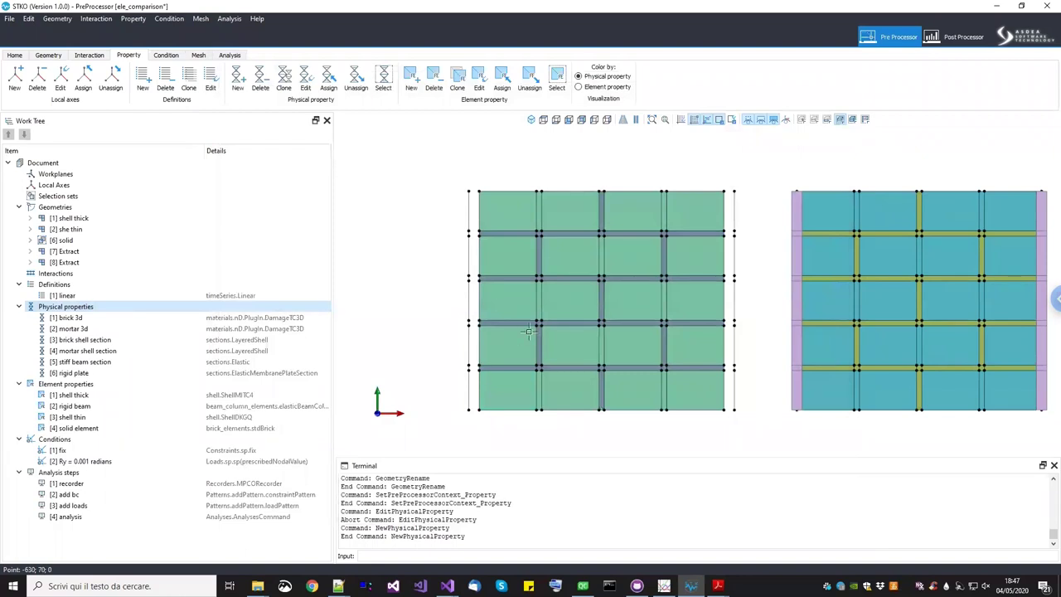
Assign the rigid plate physical property to both extracted side surfaces beside the solid panel
{"action": "middle_click_drag", "start_coordinate": [528, 331], "coordinate": [741, 134]}
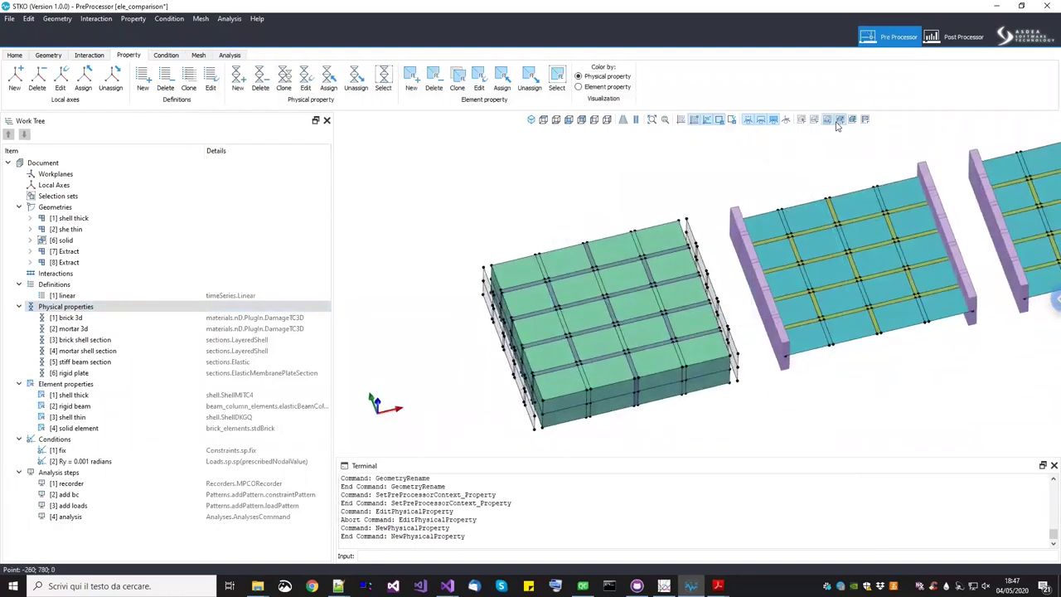
{"action": "left_click", "coordinate": [544, 120]}
{"action": "left_click_drag", "start_coordinate": [436, 352], "coordinate": [458, 442]}
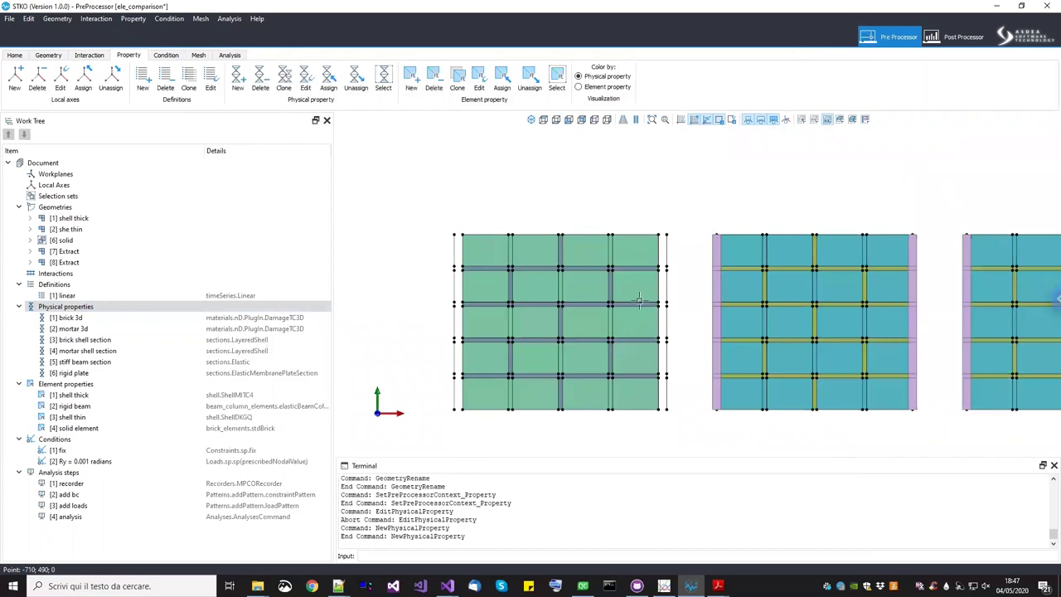
{"action": "left_click_drag", "start_coordinate": [663, 222], "coordinate": [663, 431]}
{"action": "mouse_move", "coordinate": [634, 327]}
{"action": "middle_mouse_down"}
{"action": "mouse_move", "coordinate": [600, 320]}
{"action": "mouse_move", "coordinate": [618, 324]}
{"action": "middle_mouse_up"}
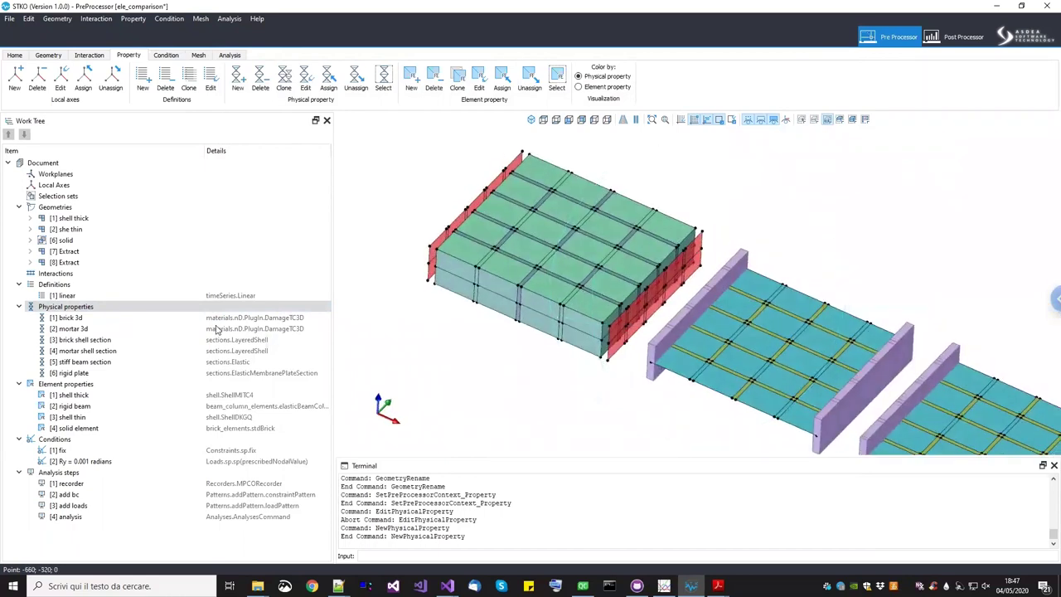
{"action": "left_click_drag", "start_coordinate": [83, 372], "coordinate": [572, 387]}
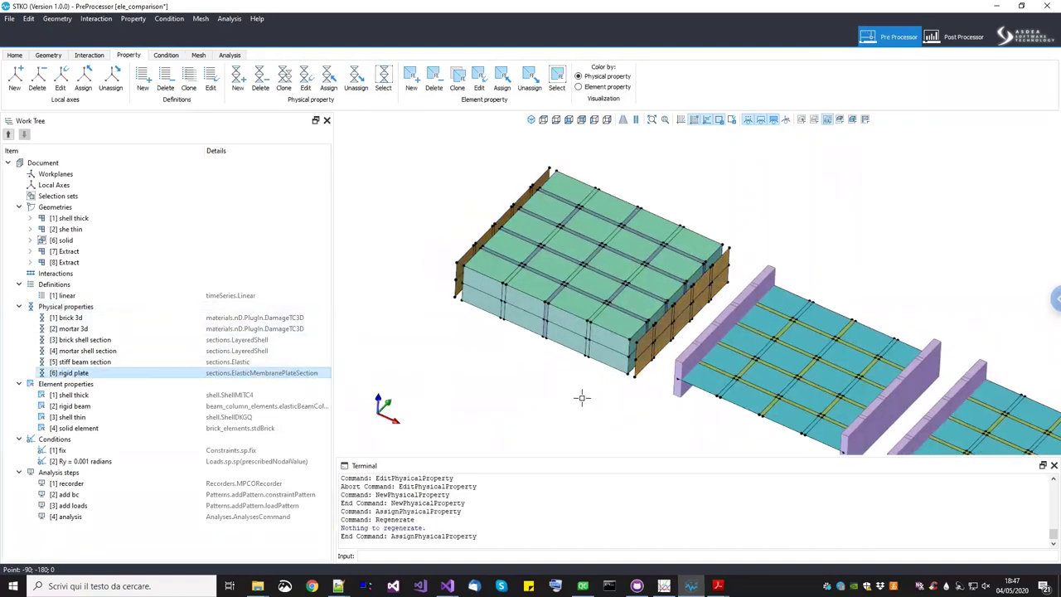
Select all geometry that uses the rigid plate property and assign it the shell thick element property
{"action": "scroll", "coordinate": [582, 398], "scroll_direction": "up", "scroll_amount": 5}
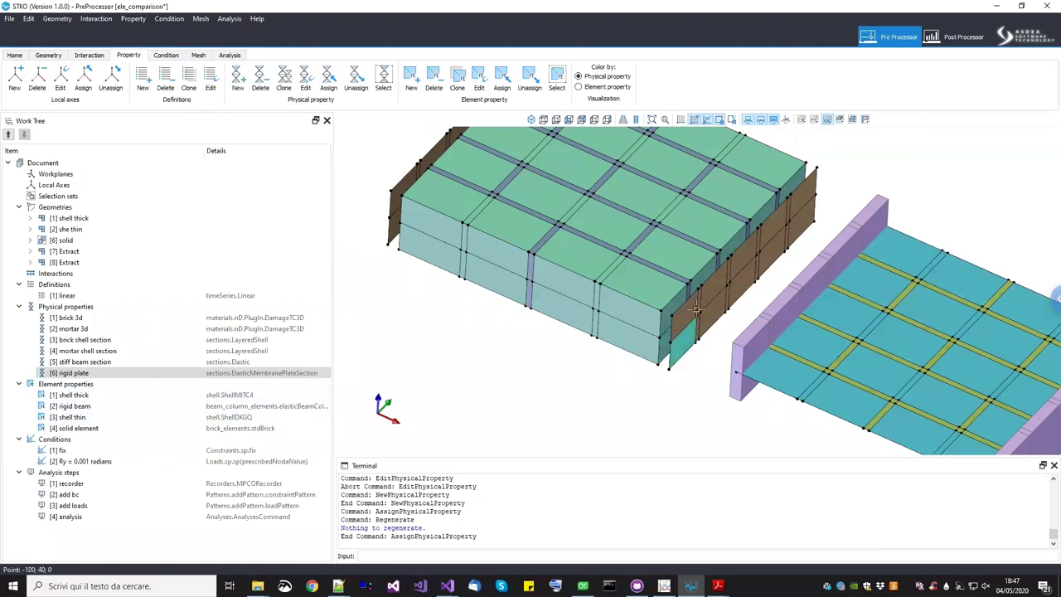
{"action": "right_click", "coordinate": [96, 373]}
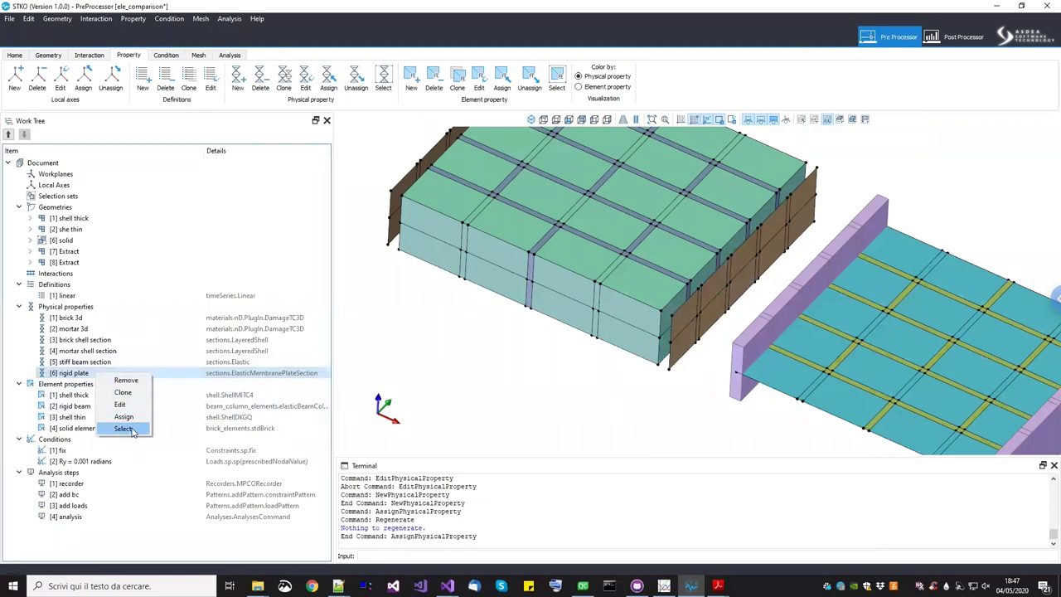
{"action": "left_click", "coordinate": [124, 428]}
{"action": "left_click_drag", "start_coordinate": [89, 395], "coordinate": [502, 367]}
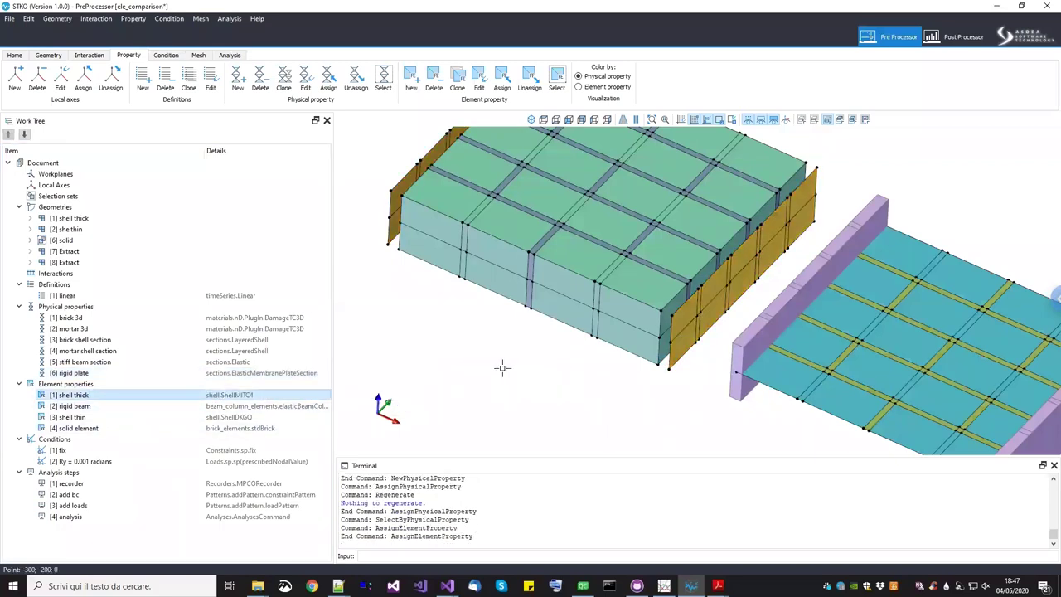
Examine the solid panel and the two separate extracted side surfaces by highlighting each geometry in 3D
{"action": "scroll", "coordinate": [508, 366], "scroll_direction": "down", "scroll_amount": 3}
{"action": "scroll", "coordinate": [509, 365], "scroll_direction": "down", "scroll_amount": 2}
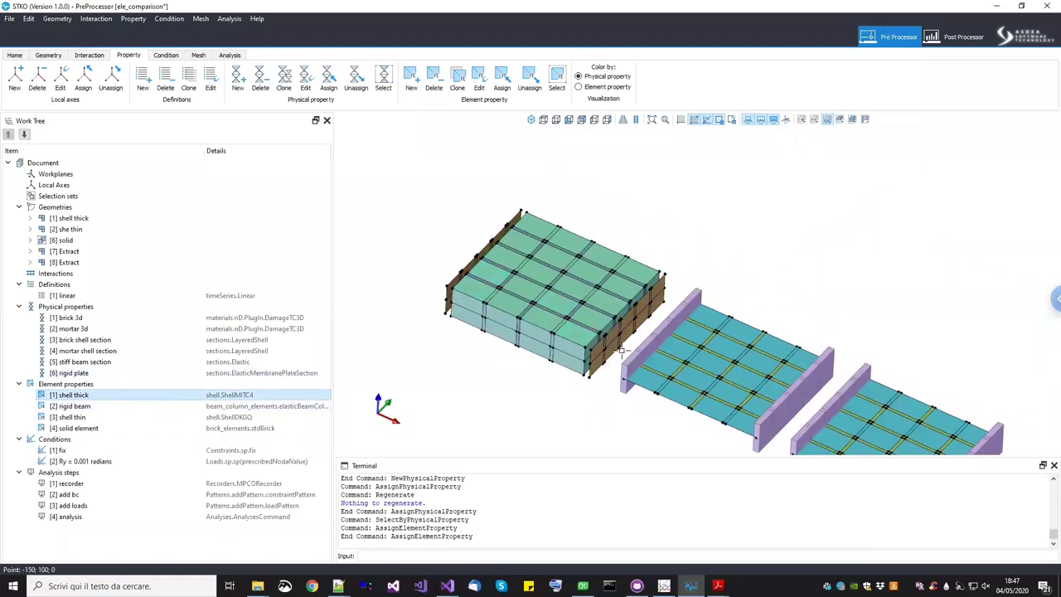
{"action": "middle_click_drag", "start_coordinate": [621, 349], "coordinate": [644, 358]}
{"action": "scroll", "coordinate": [496, 265], "scroll_direction": "up", "scroll_amount": 2}
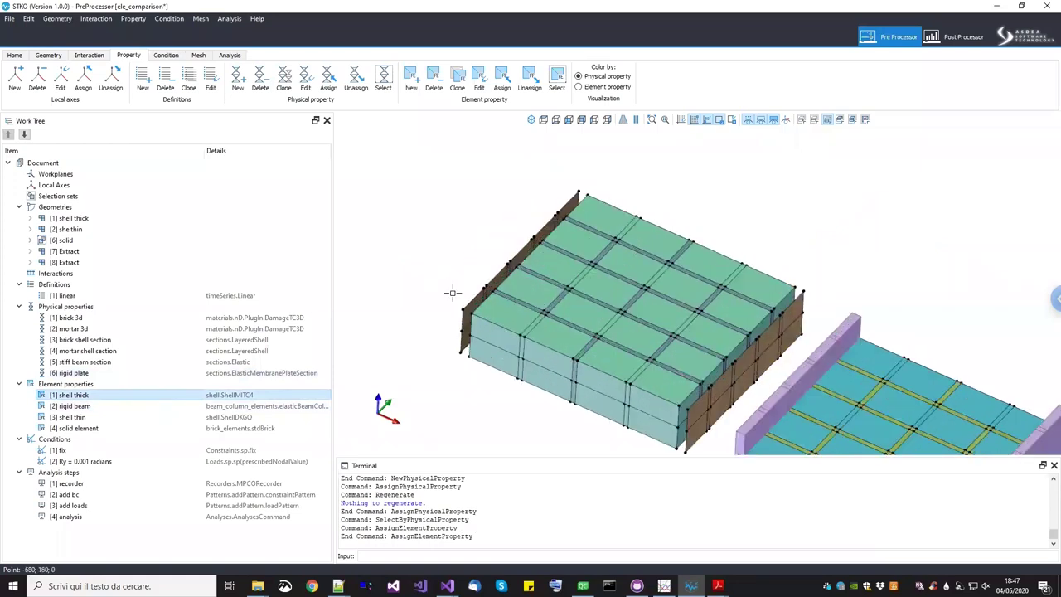
{"action": "left_click", "coordinate": [70, 251]}
{"action": "left_click", "coordinate": [73, 262]}
{"action": "left_click", "coordinate": [66, 240]}
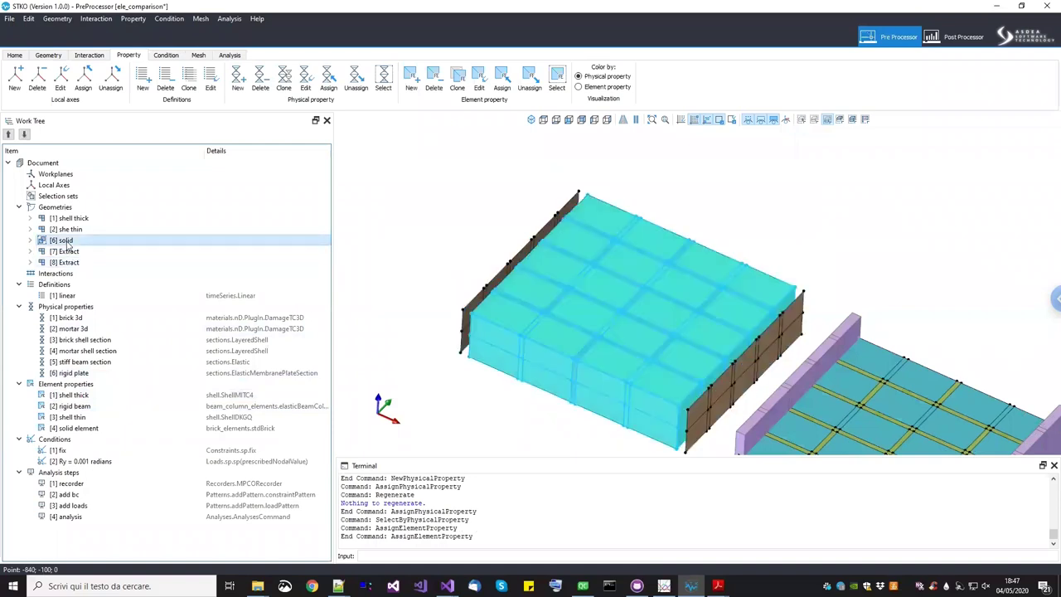
{"action": "left_click", "coordinate": [70, 261]}
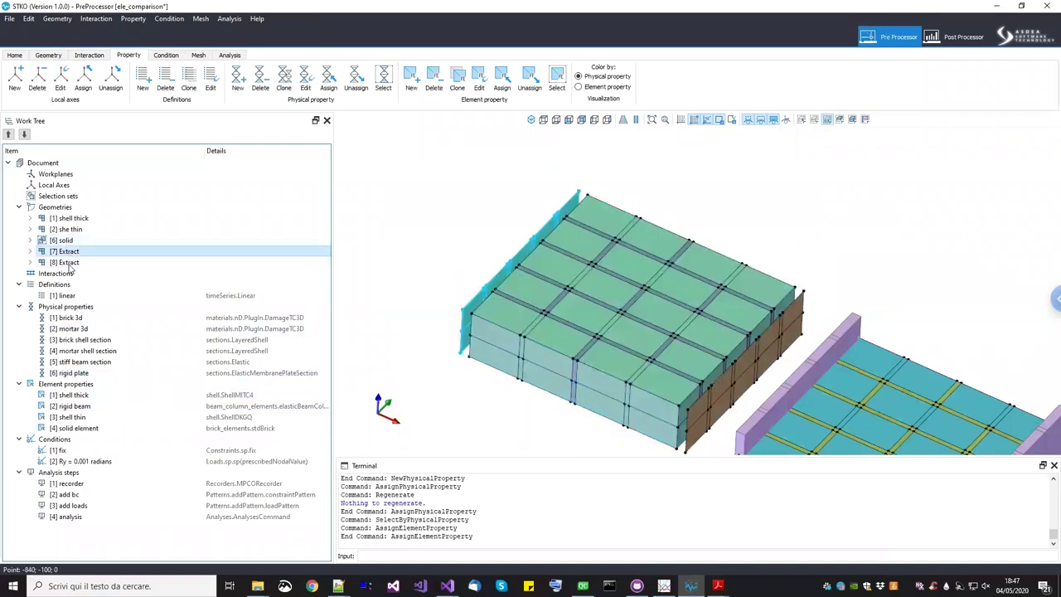
{"action": "scroll", "coordinate": [474, 311], "scroll_direction": "up", "scroll_amount": 2}
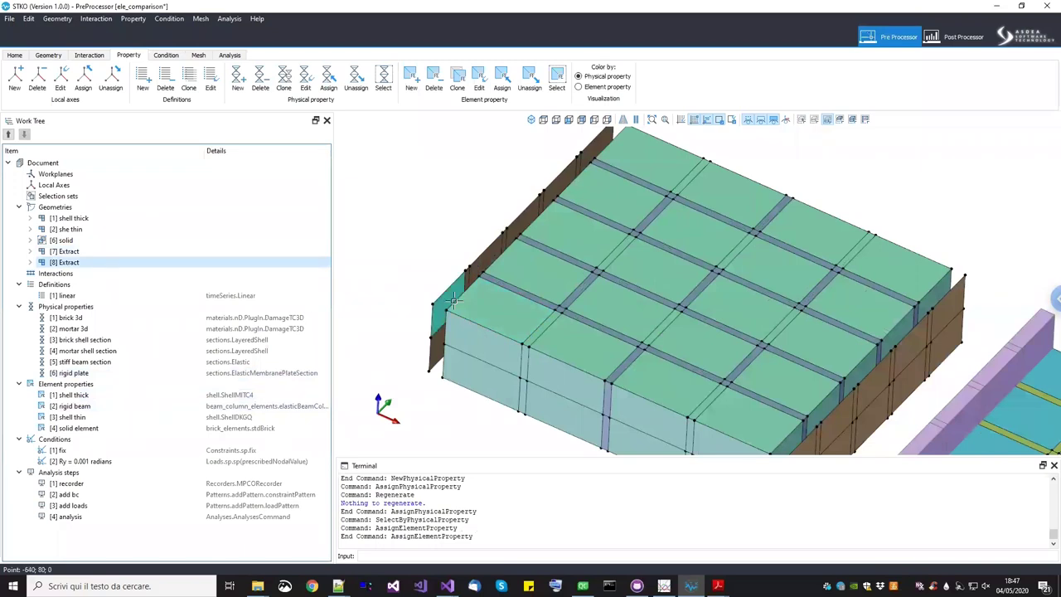
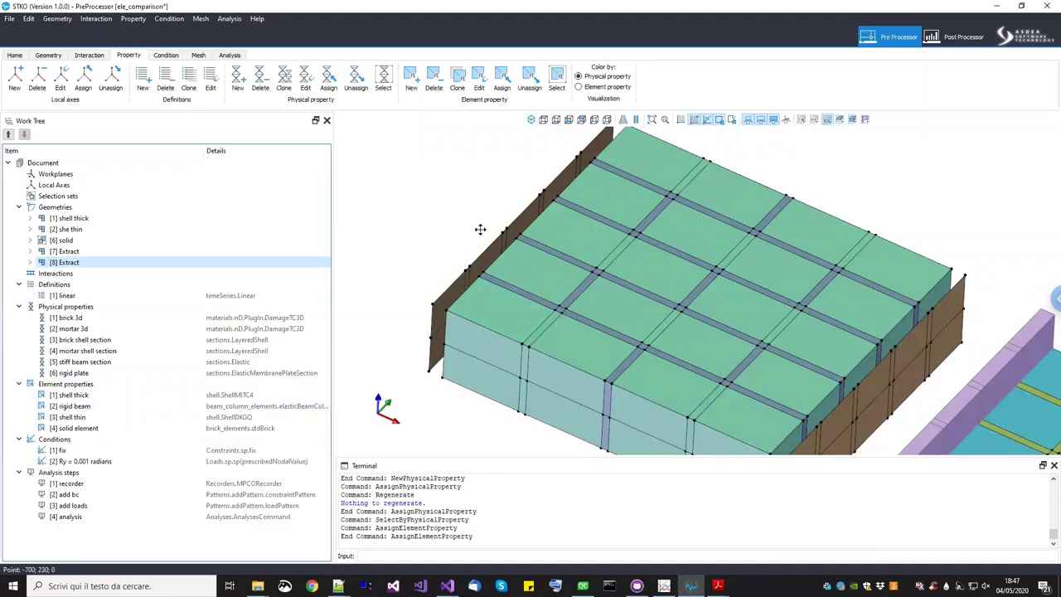
Add a new interaction of the Node to Node links type and give it a name
{"action": "left_click", "coordinate": [82, 275]}
{"action": "right_click", "coordinate": [74, 276]}
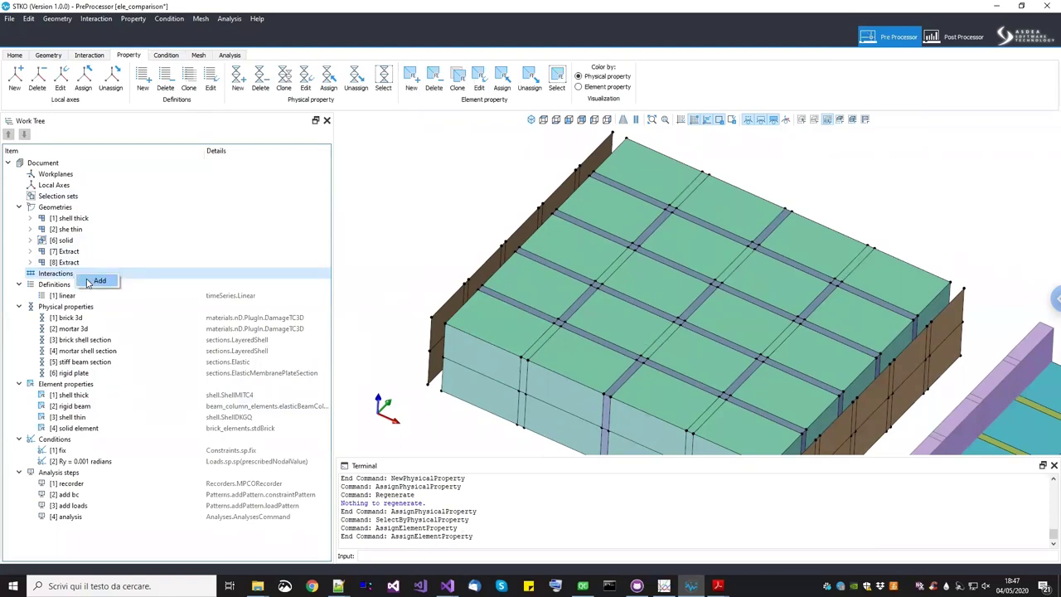
{"action": "left_click", "coordinate": [92, 281]}
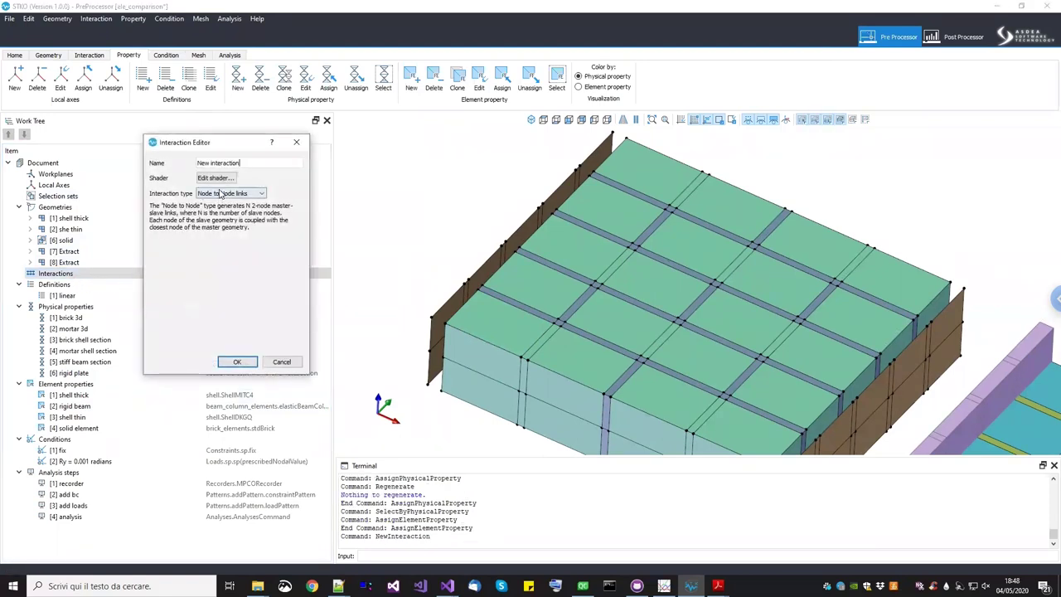
{"action": "left_click_drag", "start_coordinate": [240, 162], "coordinate": [196, 163]}
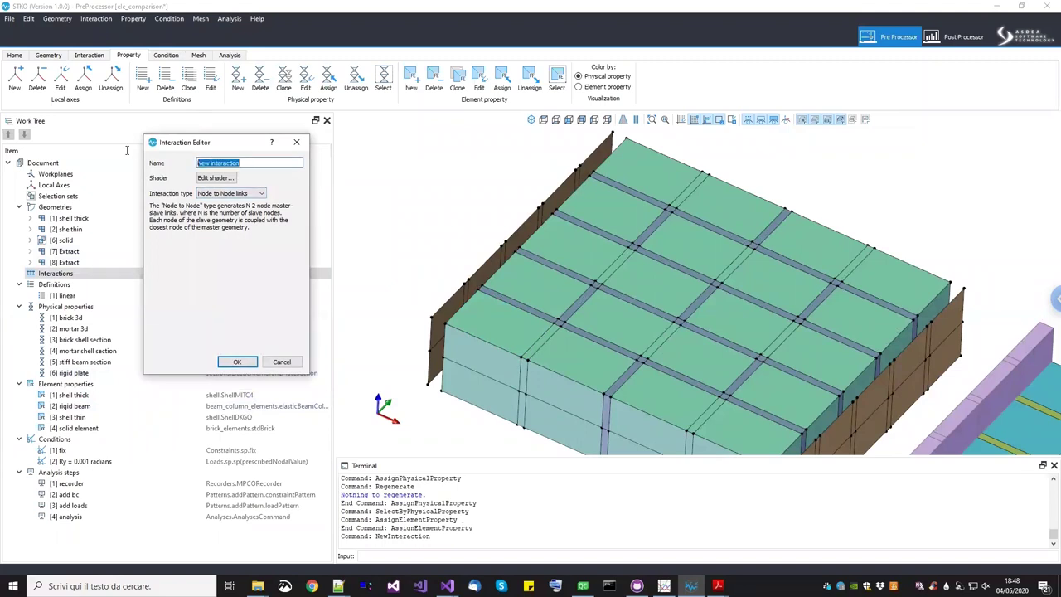
{"action": "type", "text": "I"}
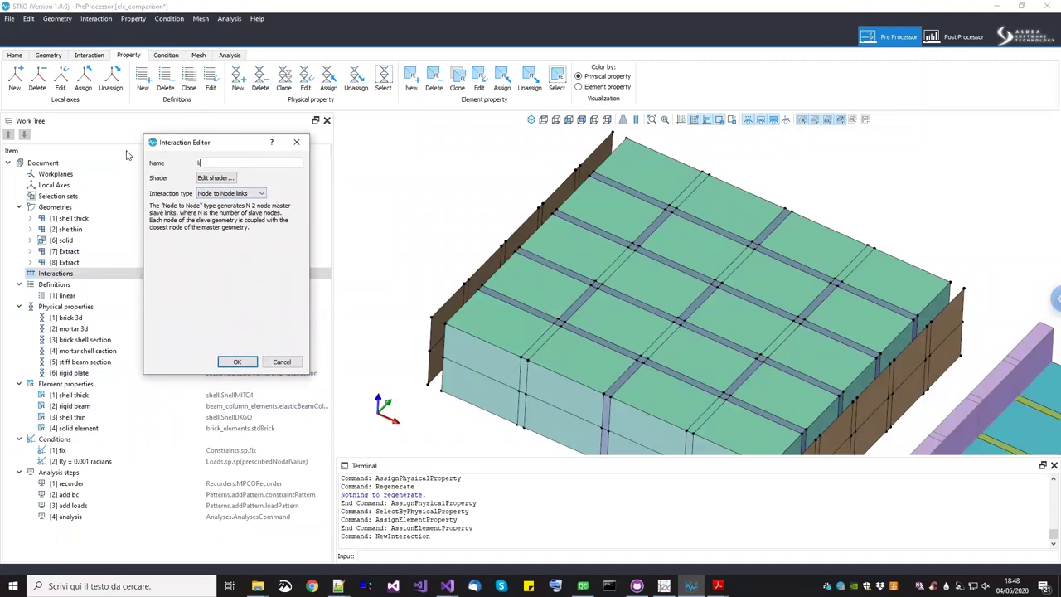
{"action": "left_click", "coordinate": [237, 363]}
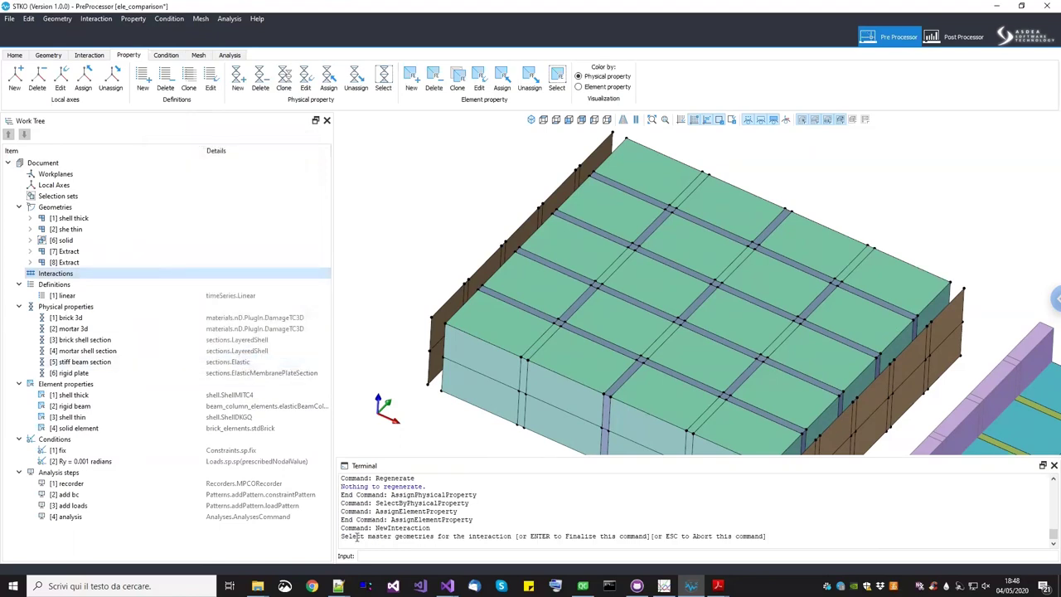
Choose the two extracted side plates as the interaction's master geometries from the top view
{"action": "left_click", "coordinate": [544, 120]}
{"action": "scroll", "coordinate": [568, 246], "scroll_direction": "down", "scroll_amount": 4}
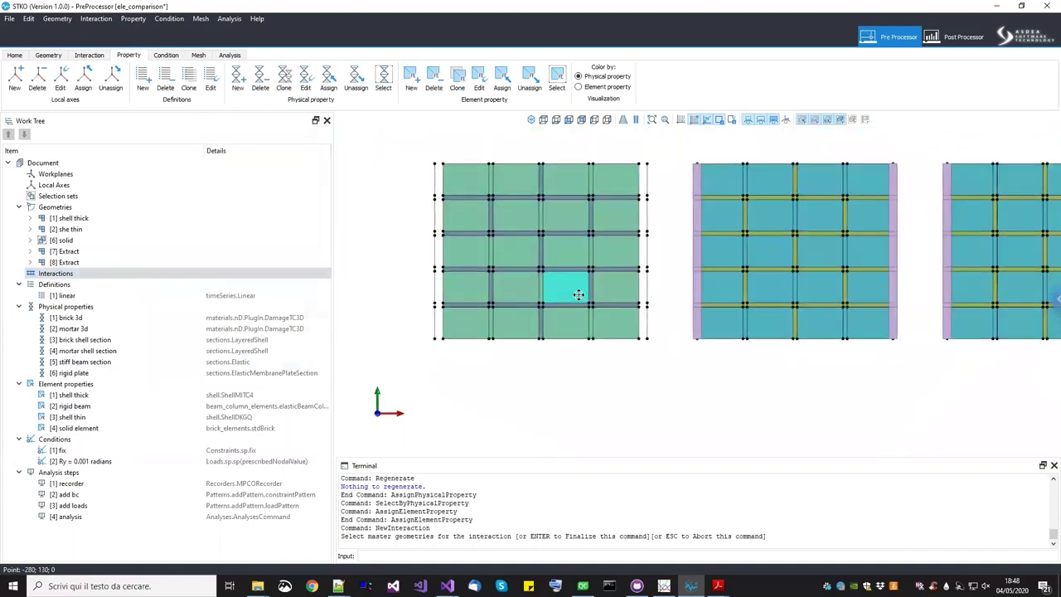
{"action": "left_click_drag", "start_coordinate": [419, 169], "coordinate": [447, 361]}
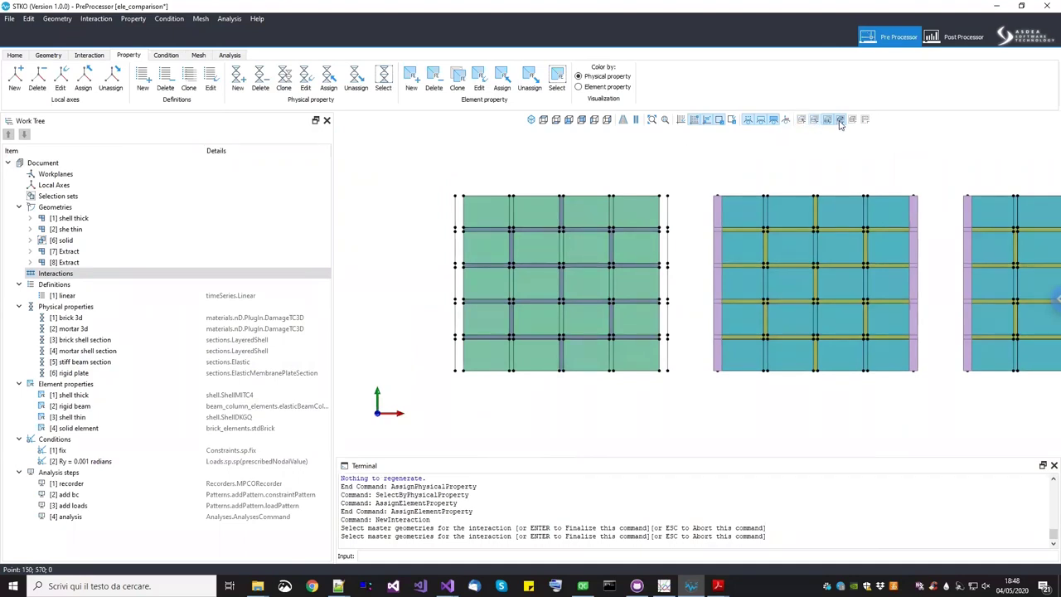
{"action": "left_click_drag", "start_coordinate": [431, 177], "coordinate": [457, 397]}
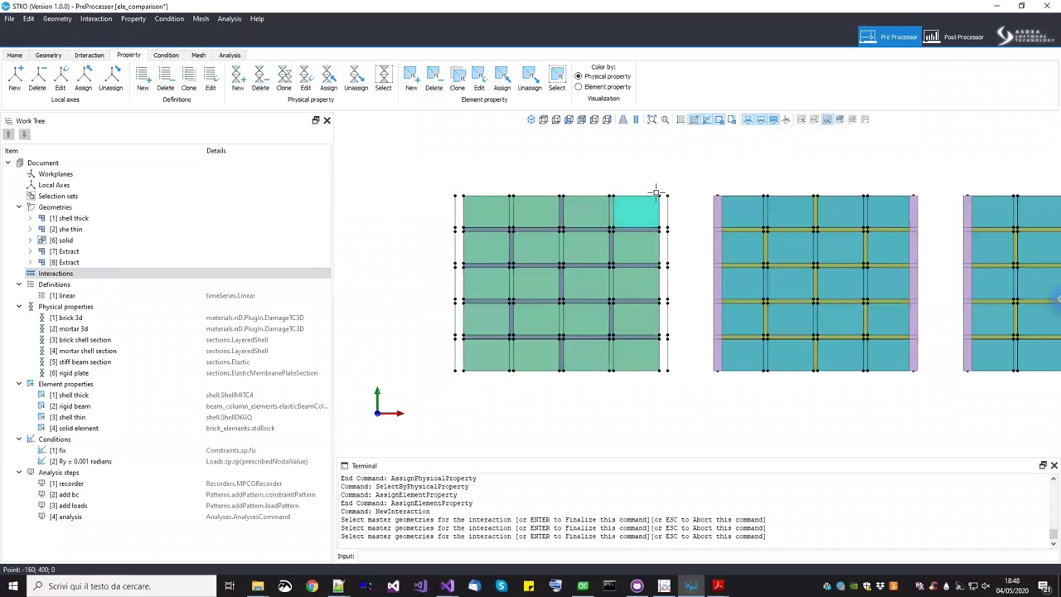
{"action": "left_click_drag", "start_coordinate": [665, 197], "coordinate": [681, 426]}
{"action": "middle_click_drag", "start_coordinate": [682, 425], "coordinate": [730, 413]}
{"action": "key", "text": "Return"}
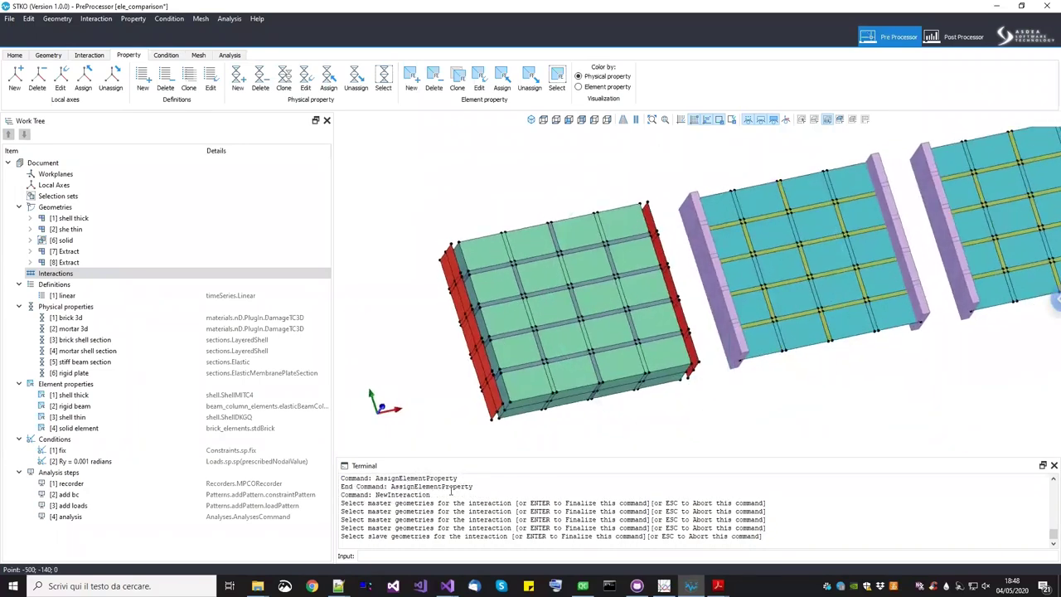
Choose the solid panel's two side faces as the link interaction's slave geometries and finish creating the interaction
{"action": "left_click", "coordinate": [543, 119]}
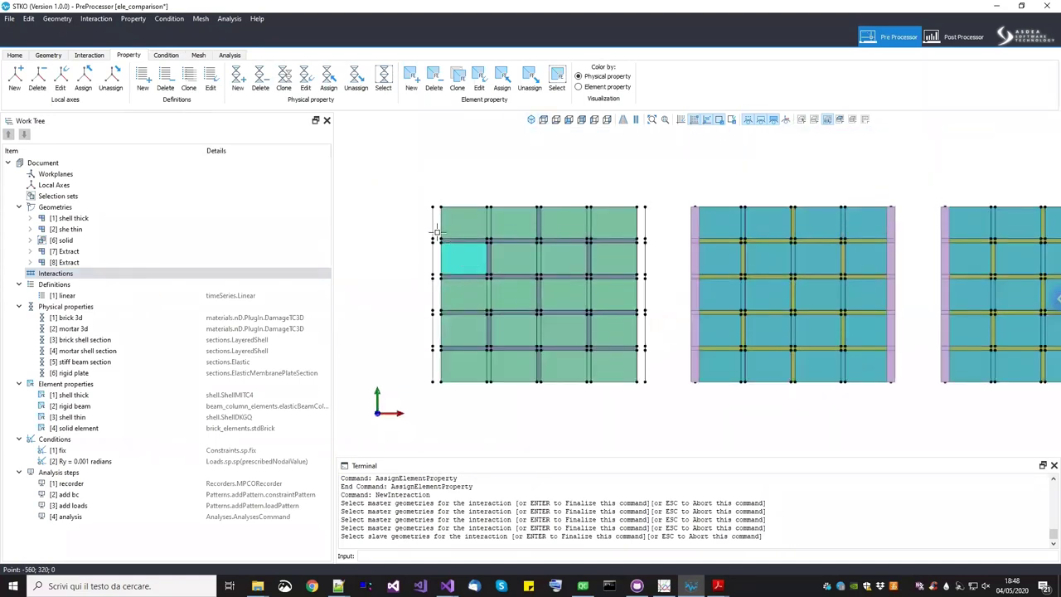
{"action": "scroll", "coordinate": [436, 212], "scroll_direction": "up", "scroll_amount": 1}
{"action": "scroll", "coordinate": [434, 181], "scroll_direction": "down", "scroll_amount": 2}
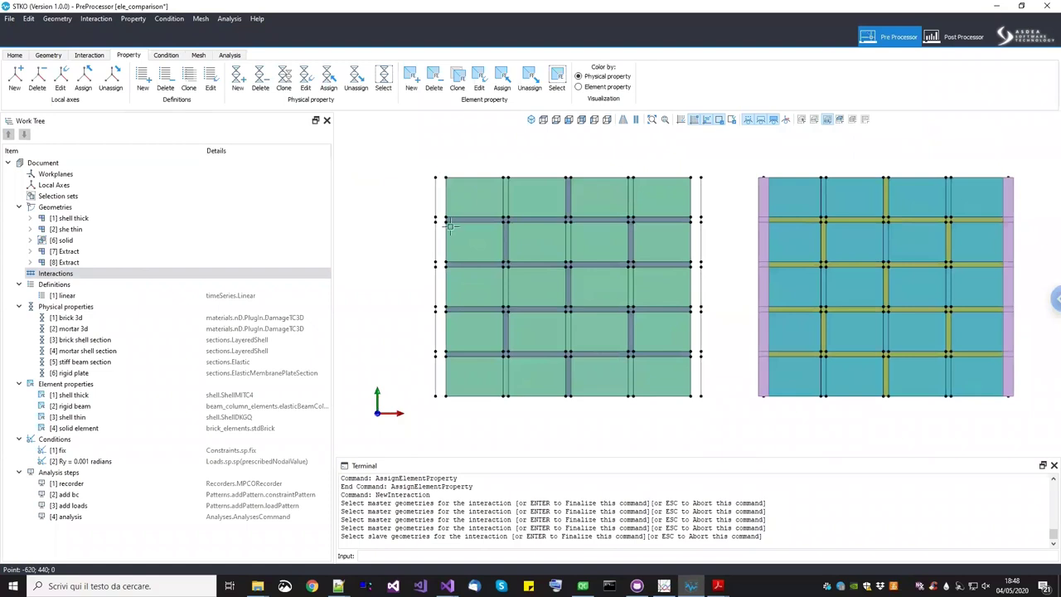
{"action": "left_click", "coordinate": [449, 409]}
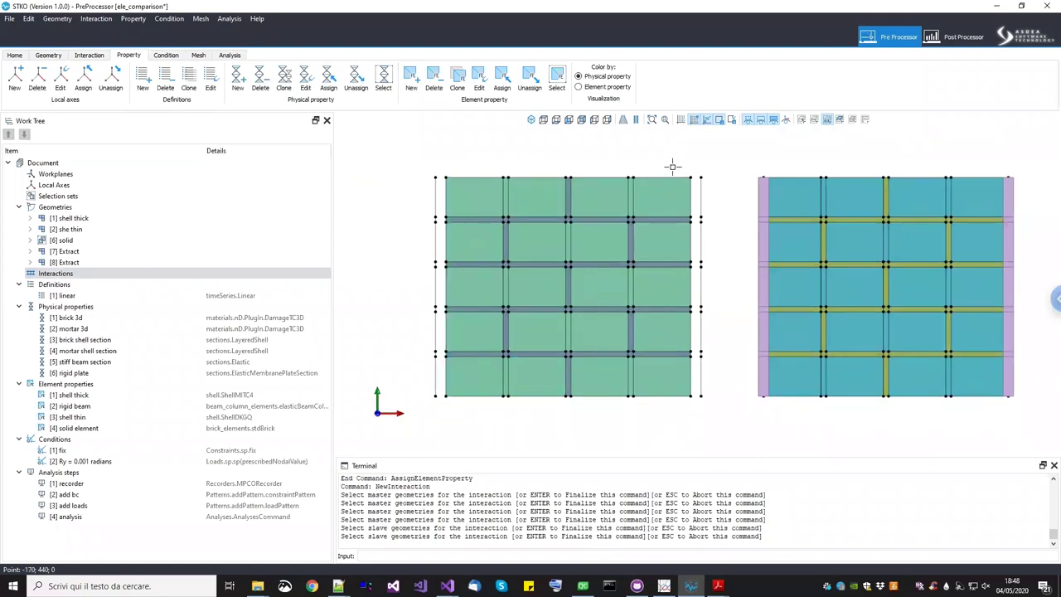
{"action": "left_click", "coordinate": [688, 405]}
{"action": "middle_click_drag", "start_coordinate": [656, 407], "coordinate": [629, 403]}
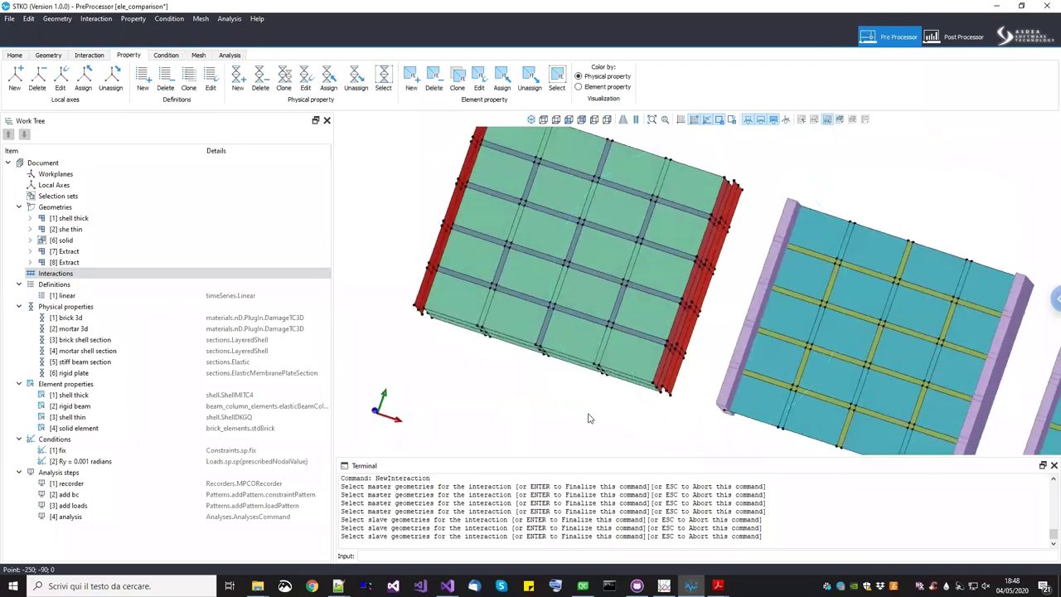
{"action": "key", "text": "Return"}
Examine the node-to-node links between the extracted side plates and the solid panel on both sides
{"action": "scroll", "coordinate": [390, 270], "scroll_direction": "up", "scroll_amount": 5}
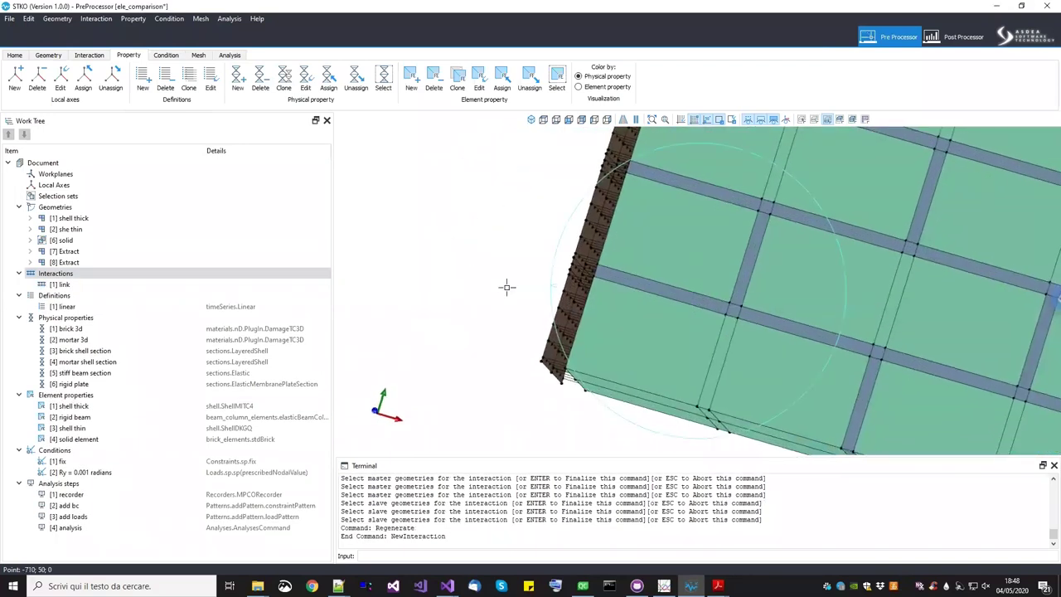
{"action": "mouse_move", "coordinate": [624, 324]}
{"action": "middle_mouse_down"}
{"action": "mouse_move", "coordinate": [653, 324]}
{"action": "mouse_move", "coordinate": [618, 323]}
{"action": "middle_mouse_up"}
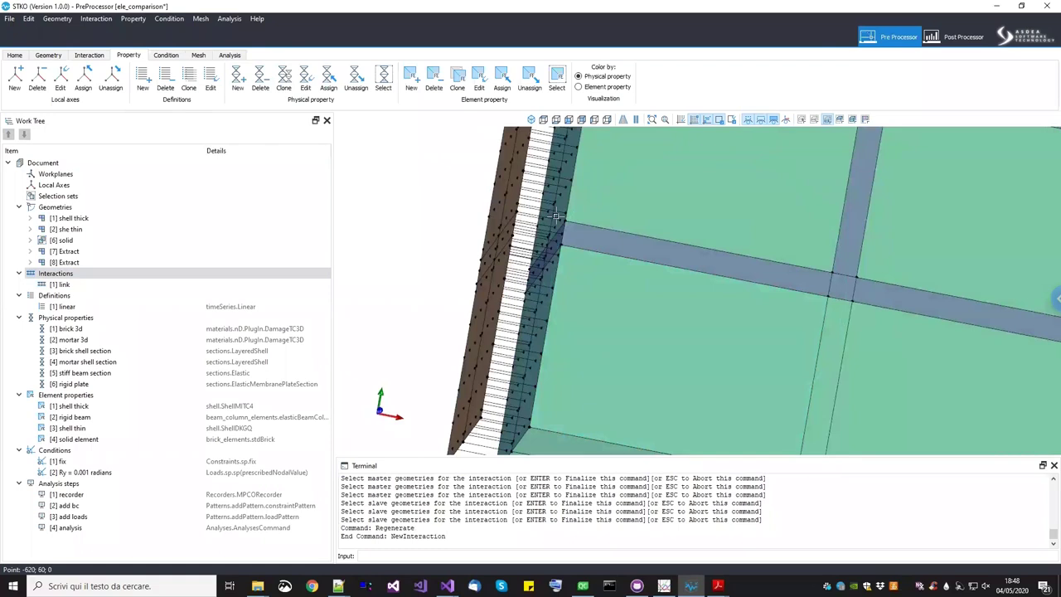
{"action": "scroll", "coordinate": [537, 178], "scroll_direction": "down", "scroll_amount": 8}
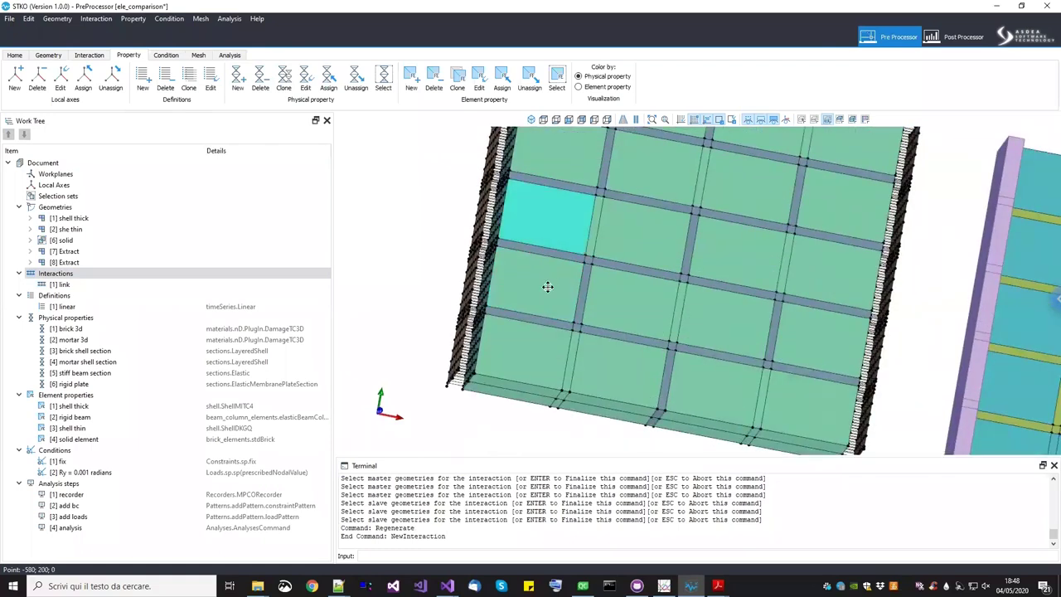
{"action": "scroll", "coordinate": [509, 211], "scroll_direction": "up", "scroll_amount": 3}
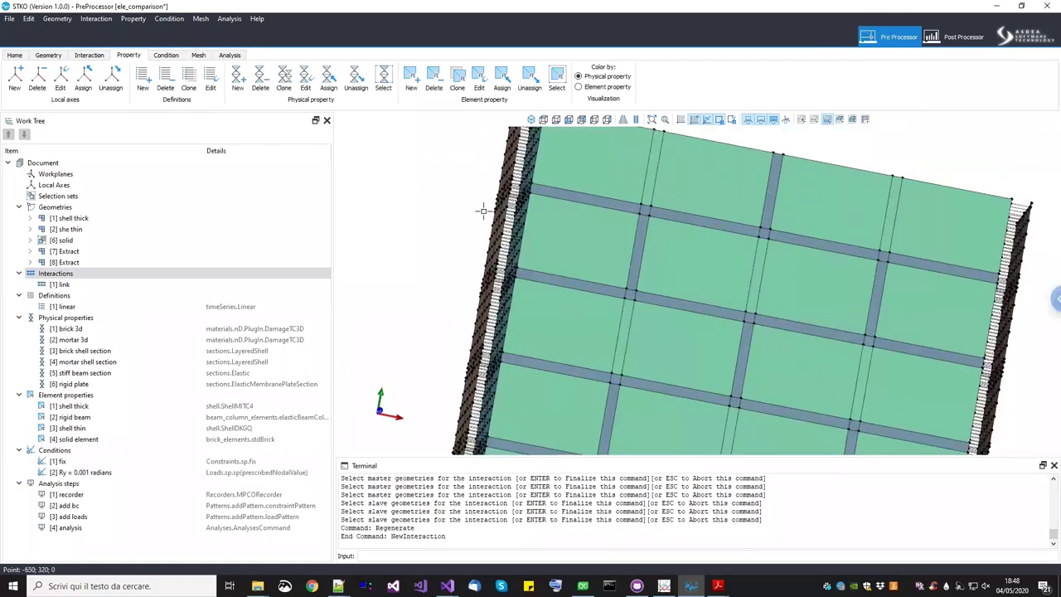
{"action": "scroll", "coordinate": [583, 230], "scroll_direction": "down", "scroll_amount": 3}
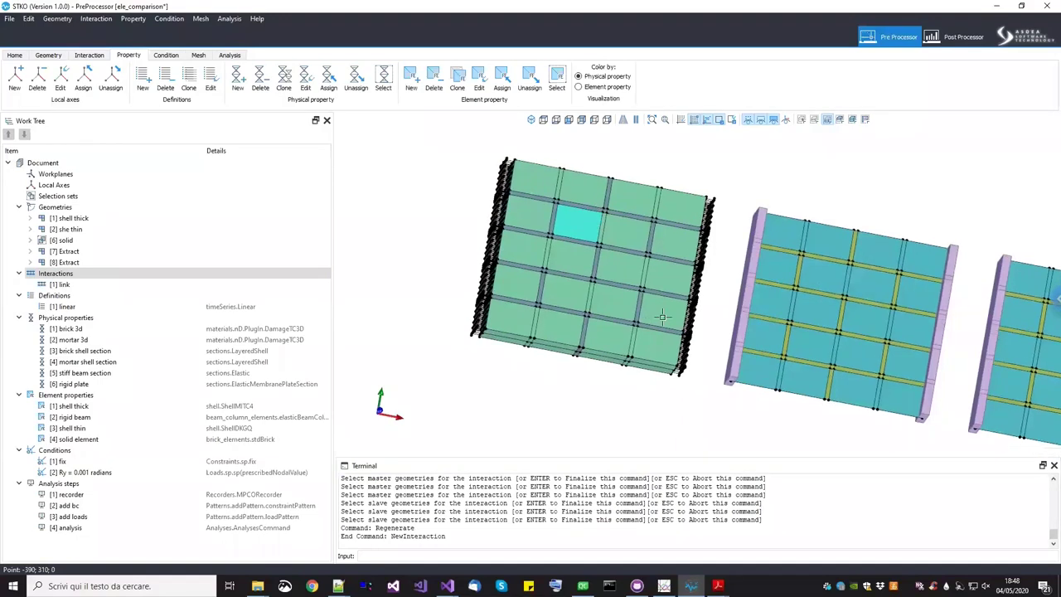
{"action": "middle_click_drag", "start_coordinate": [701, 300], "coordinate": [567, 358]}
{"action": "scroll", "coordinate": [567, 359], "scroll_direction": "up", "scroll_amount": 2}
{"action": "scroll", "coordinate": [511, 350], "scroll_direction": "down", "scroll_amount": 1}
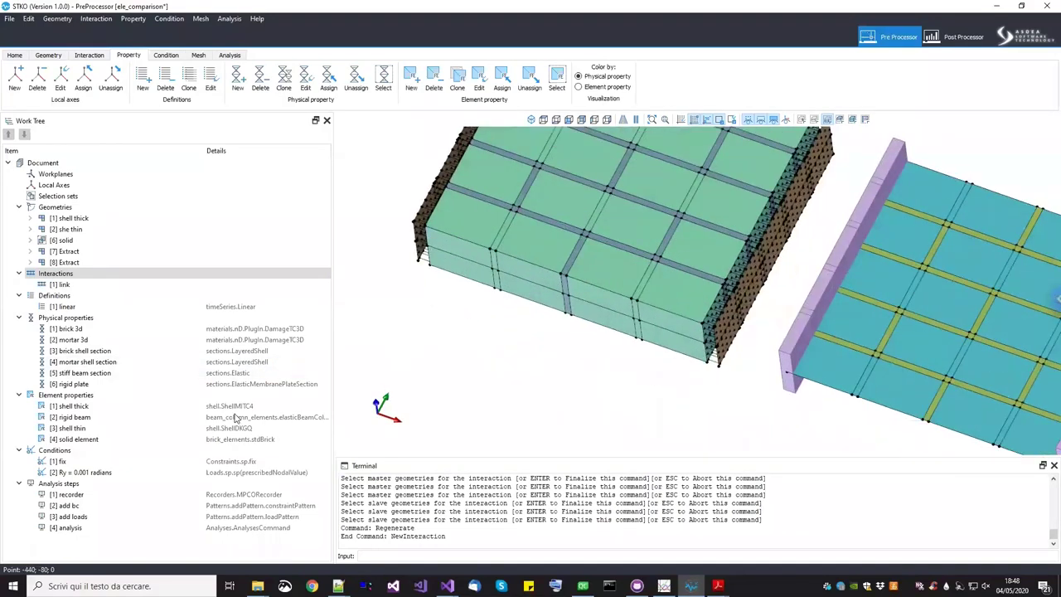
Add a new condition named edof that uses the equalDOF multi-point constraint model
{"action": "left_click", "coordinate": [57, 450]}
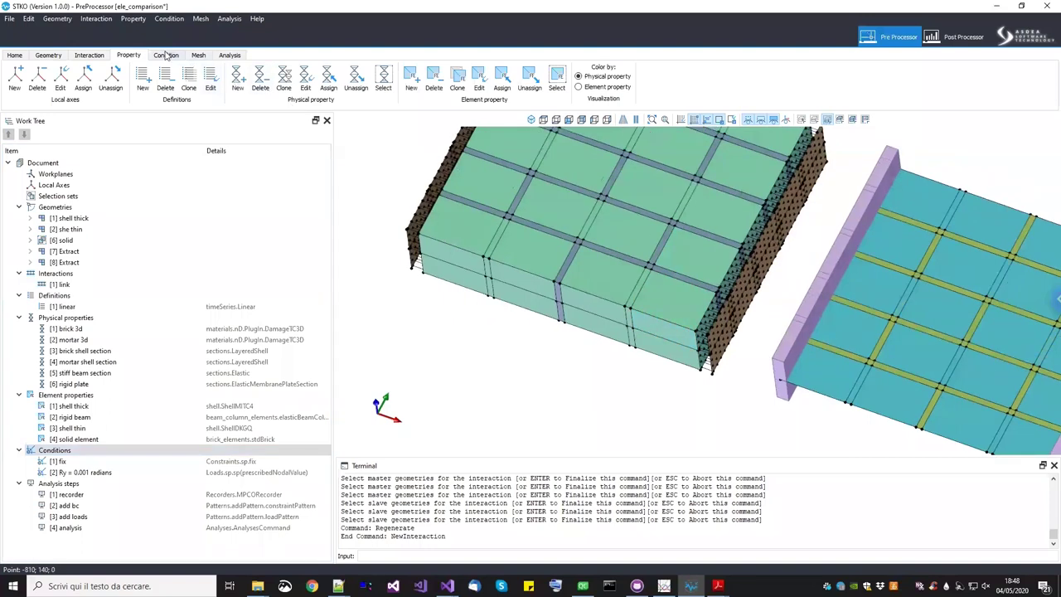
{"action": "right_click", "coordinate": [83, 452]}
{"action": "left_click", "coordinate": [116, 457]}
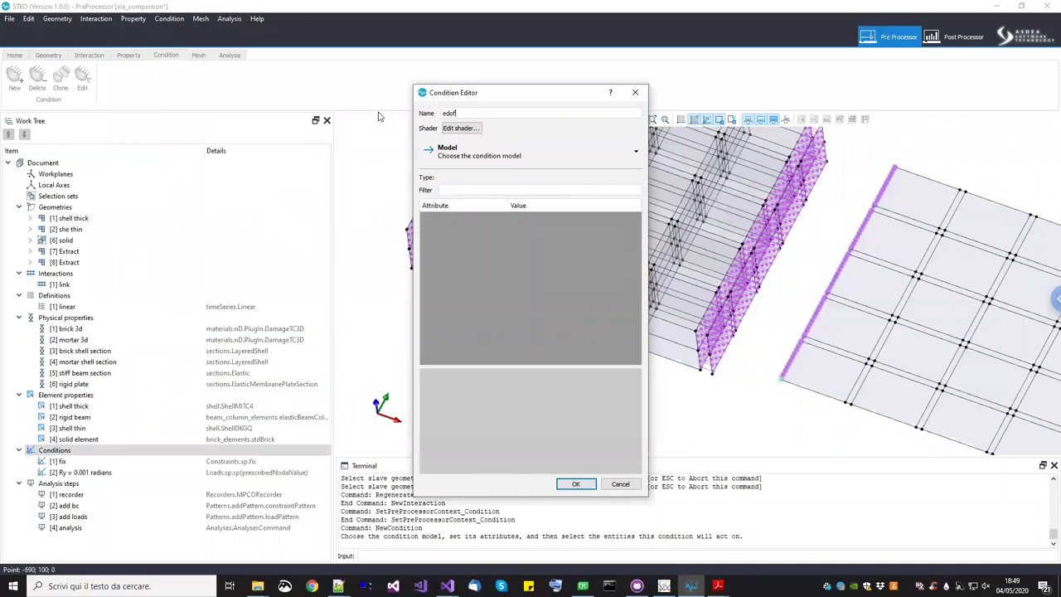
{"action": "left_click", "coordinate": [512, 160]}
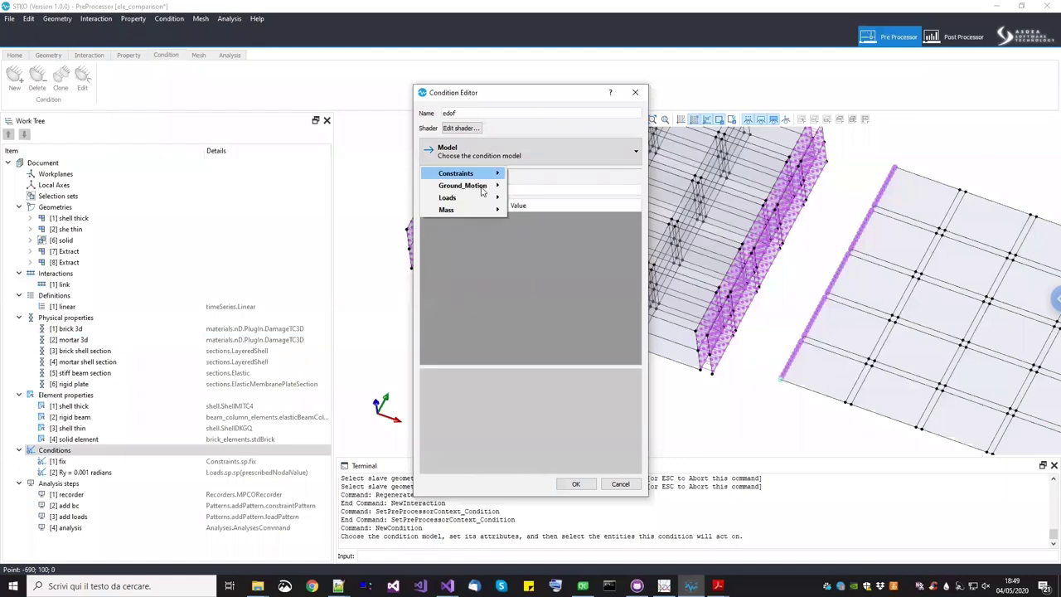
{"action": "mouse_move", "coordinate": [493, 174]}
{"action": "mouse_move", "coordinate": [527, 176]}
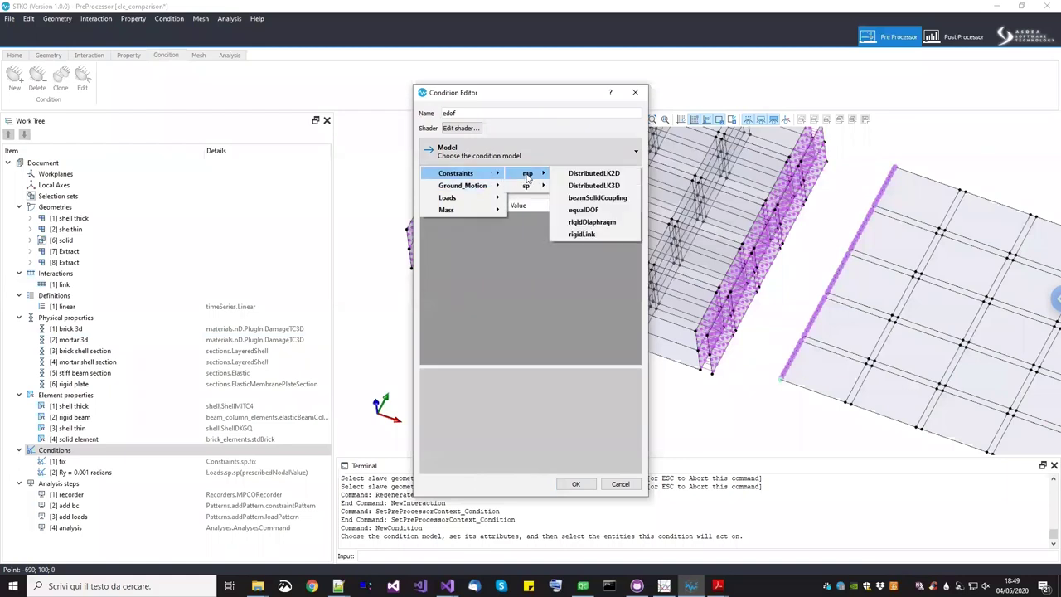
{"action": "left_click", "coordinate": [576, 211]}
Set the edof condition to 3D and constrain the Ux, Uy and Uz displacements
{"action": "left_click", "coordinate": [570, 231]}
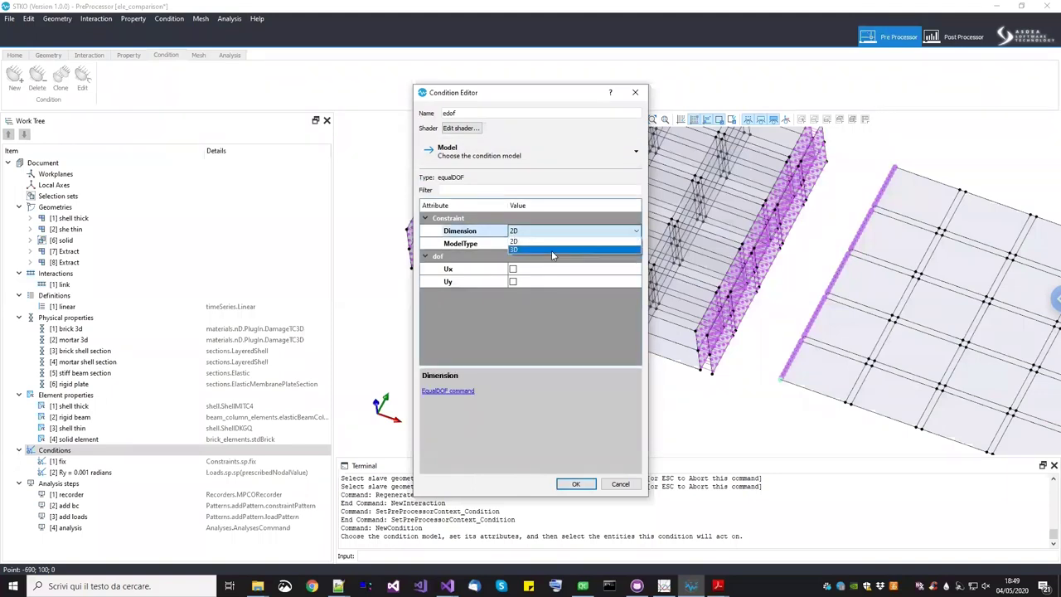
{"action": "left_click", "coordinate": [553, 251]}
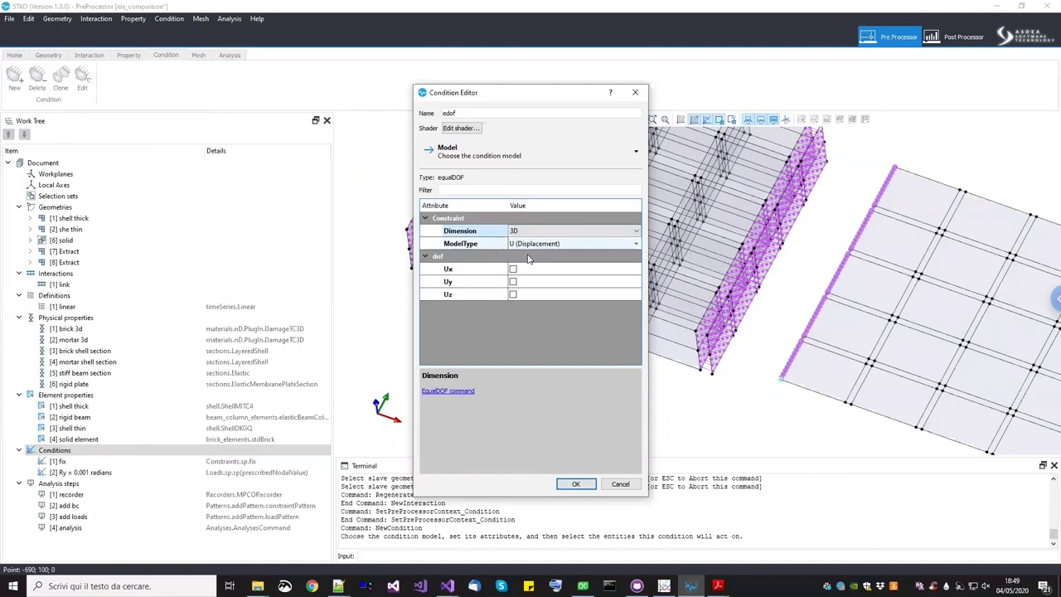
{"action": "left_click", "coordinate": [523, 270]}
{"action": "left_click", "coordinate": [524, 282]}
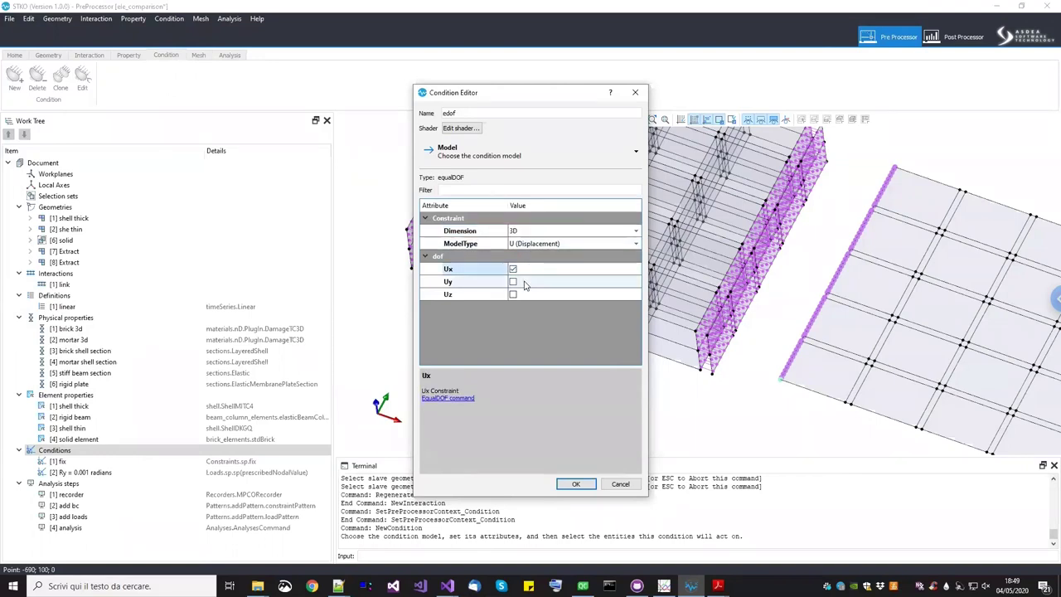
{"action": "left_click", "coordinate": [522, 295]}
Assign the edof condition to the link interaction between the side plates and the solid panel, and create it
{"action": "left_click_drag", "start_coordinate": [446, 107], "coordinate": [161, 134]}
{"action": "mouse_move", "coordinate": [497, 259]}
{"action": "left_mouse_down"}
{"action": "mouse_move", "coordinate": [477, 300]}
{"action": "mouse_move", "coordinate": [503, 261]}
{"action": "left_mouse_up"}
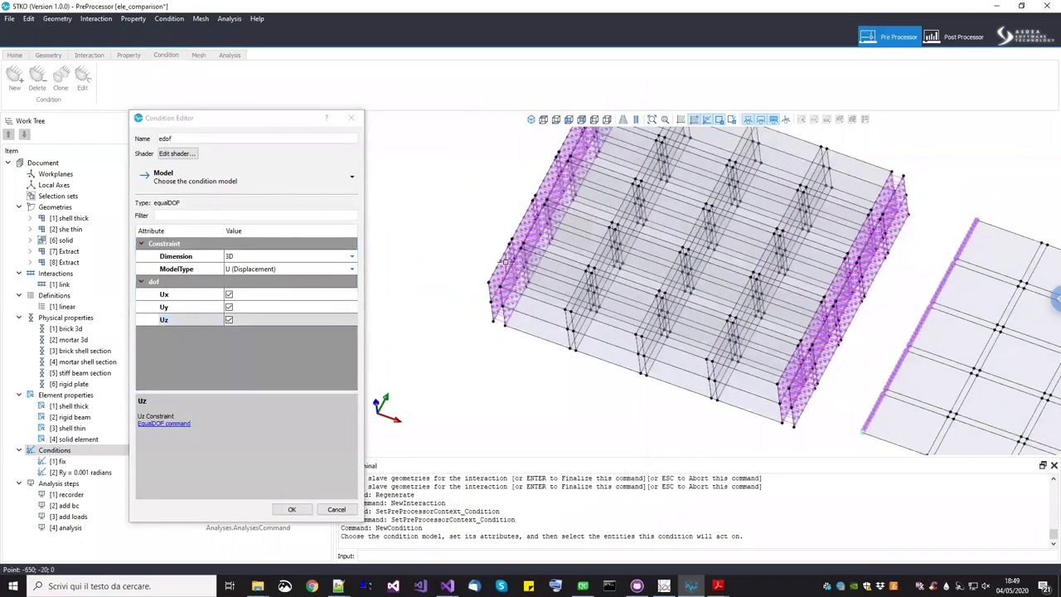
{"action": "scroll", "coordinate": [508, 260], "scroll_direction": "up", "scroll_amount": 3}
{"action": "left_click", "coordinate": [524, 256]}
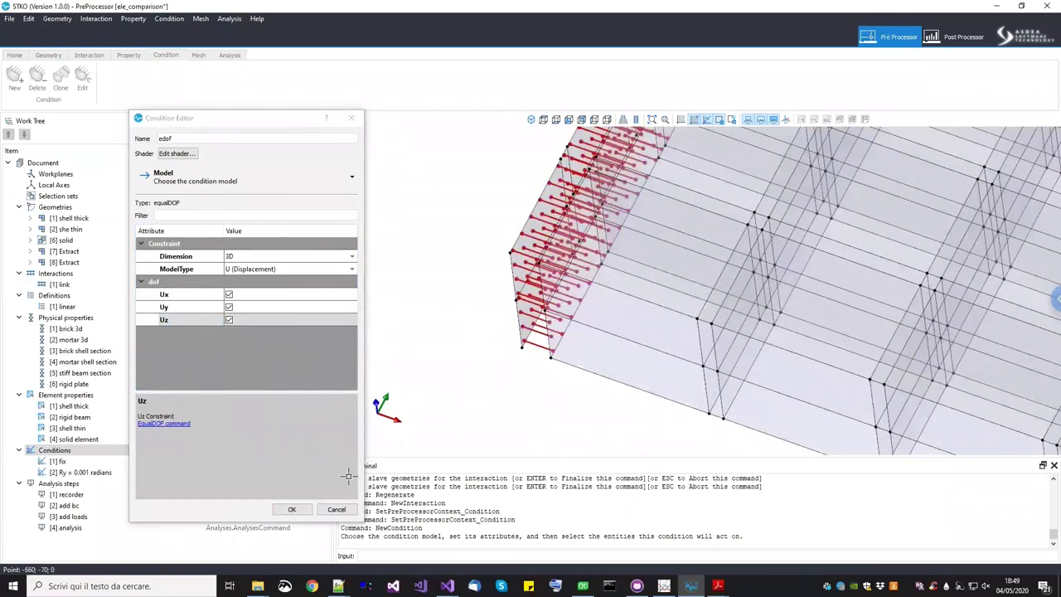
{"action": "left_click", "coordinate": [290, 508]}
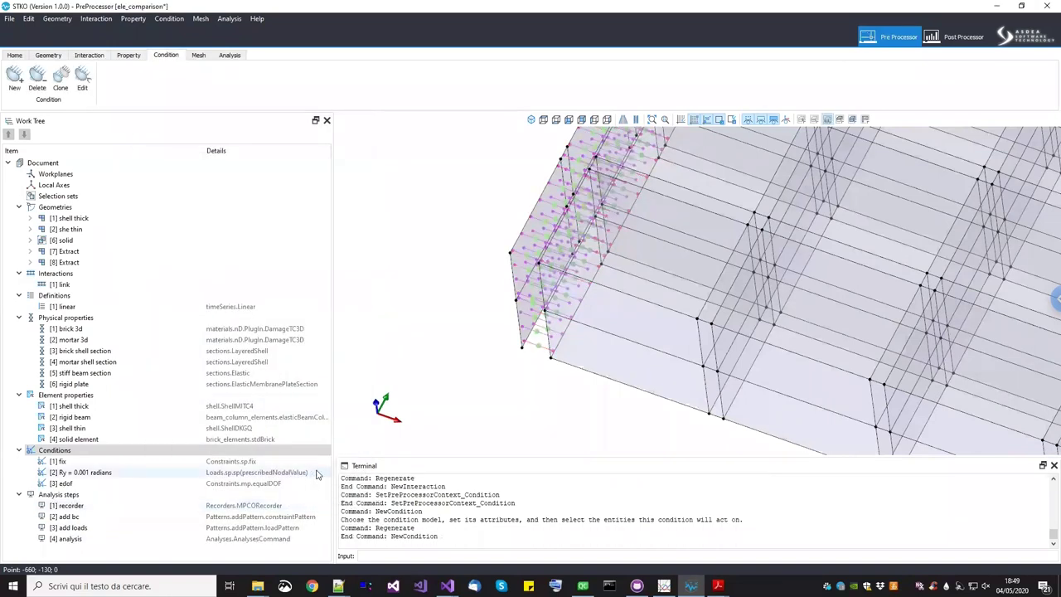
{"action": "middle_click_drag", "start_coordinate": [473, 402], "coordinate": [424, 285]}
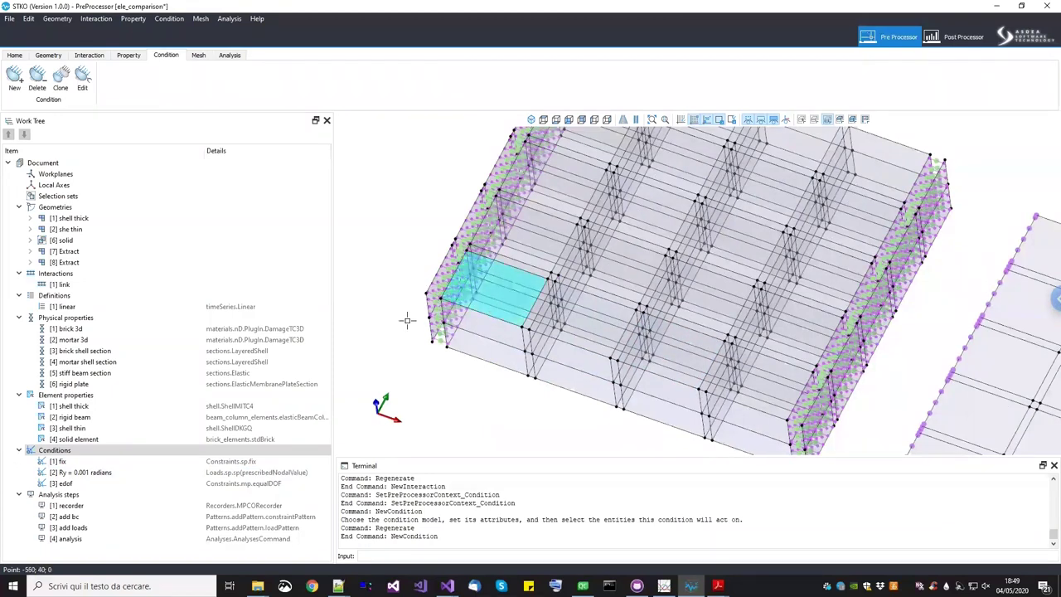
{"action": "left_click", "coordinate": [67, 487]}
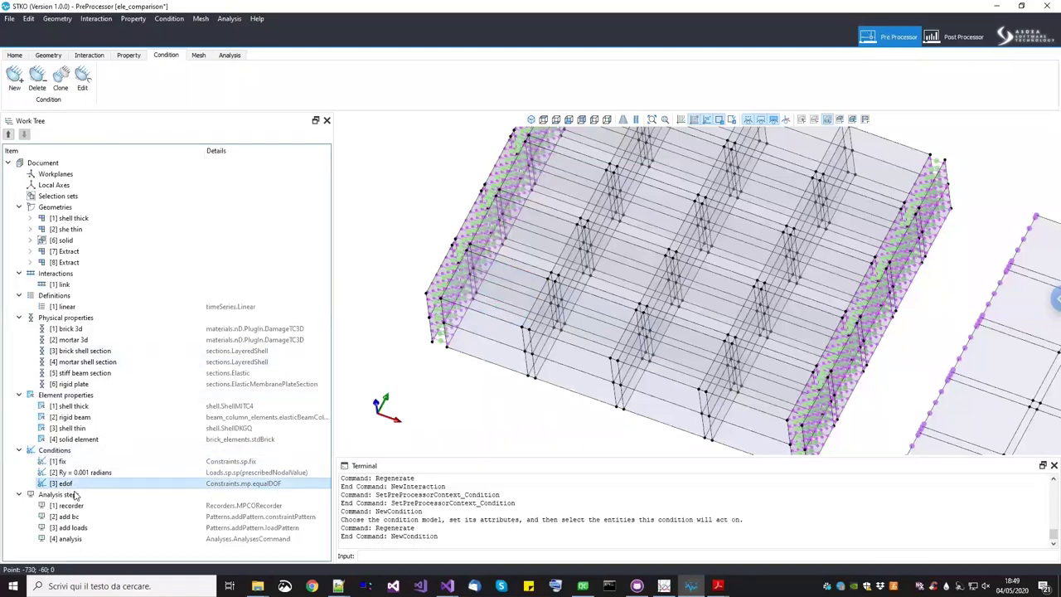
{"action": "left_click", "coordinate": [66, 517]}
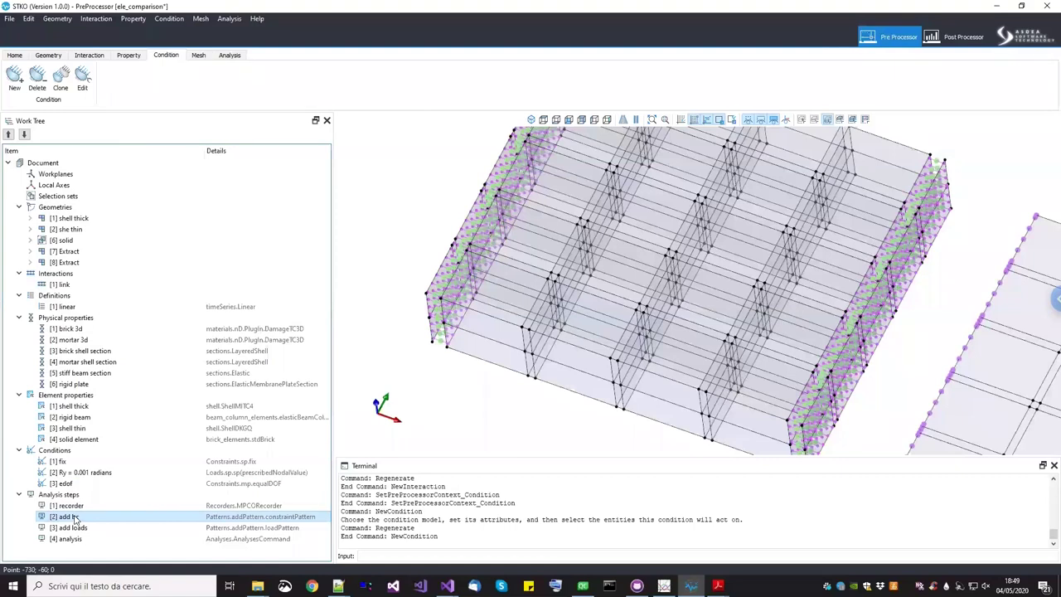
{"action": "right_click", "coordinate": [73, 519]}
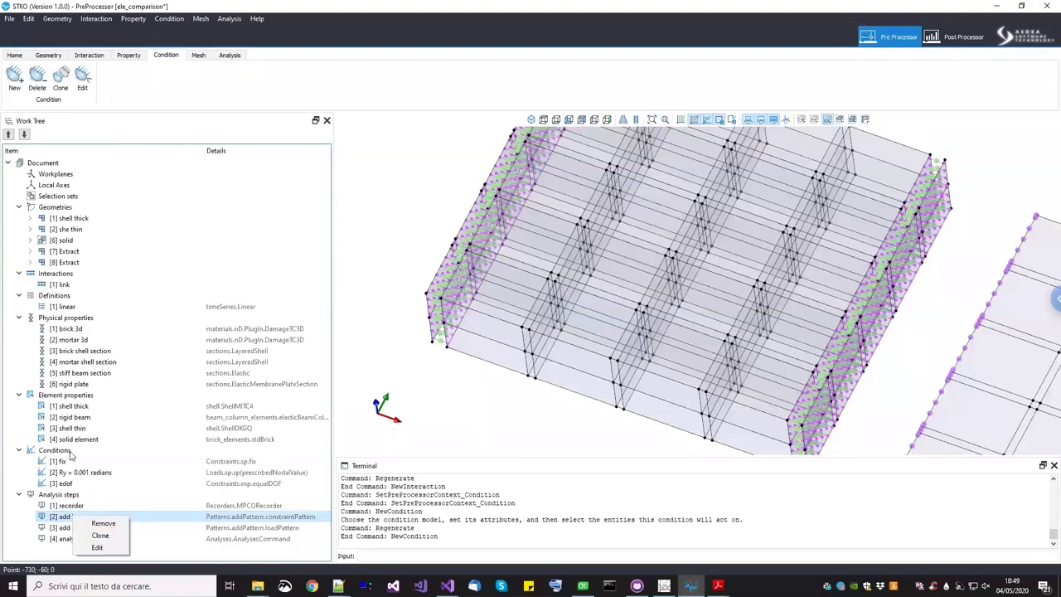
{"action": "left_click", "coordinate": [69, 494]}
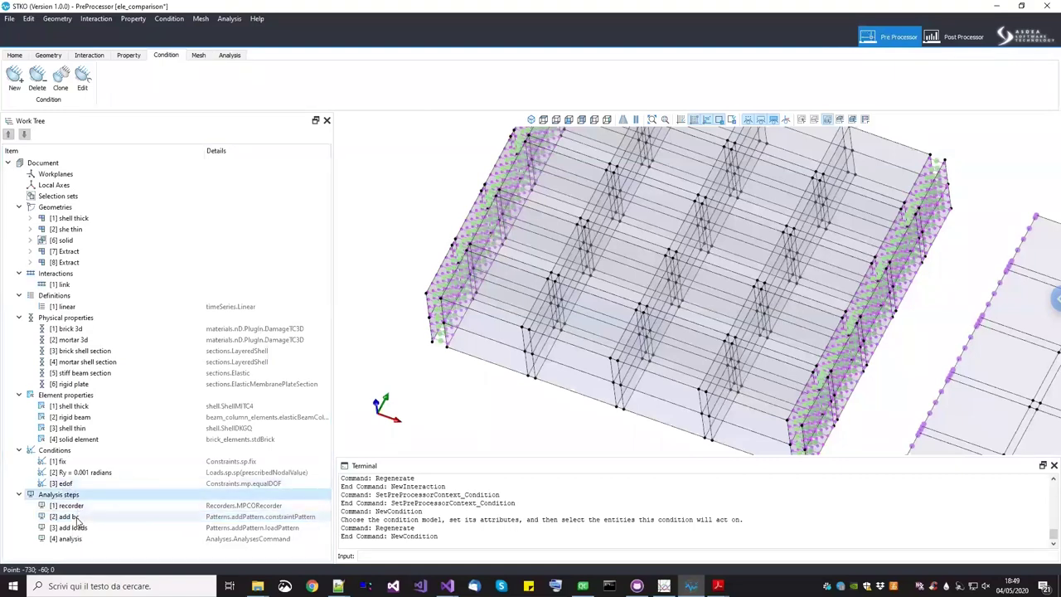
{"action": "right_click", "coordinate": [75, 516]}
{"action": "left_click", "coordinate": [106, 560]}
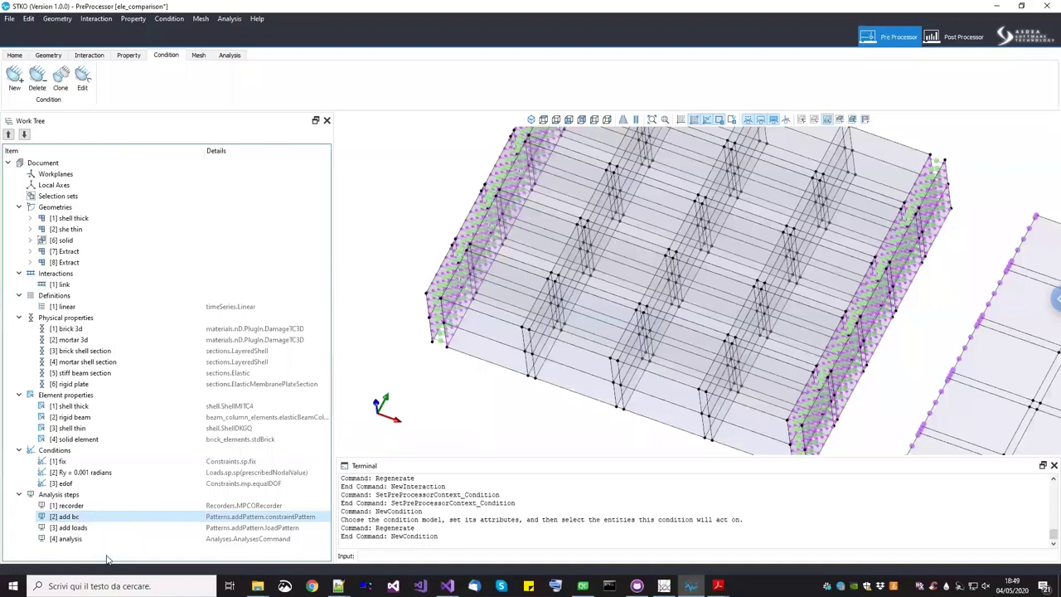
Edit the add bc analysis step so that its mp constraints include the edof condition
{"action": "right_click", "coordinate": [79, 516]}
{"action": "left_click", "coordinate": [116, 551]}
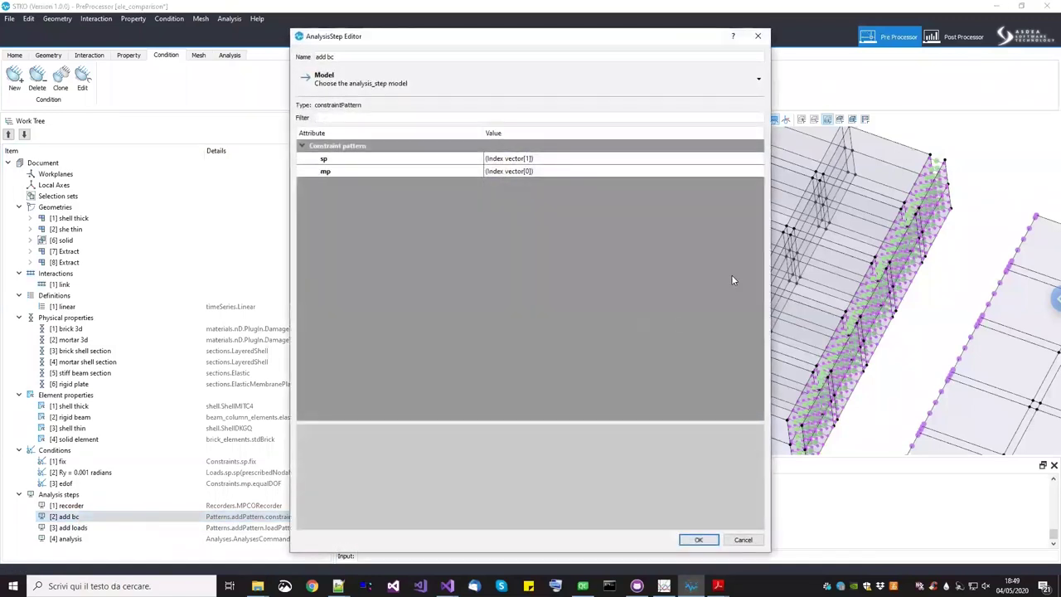
{"action": "left_click", "coordinate": [729, 171]}
{"action": "left_click", "coordinate": [758, 171]}
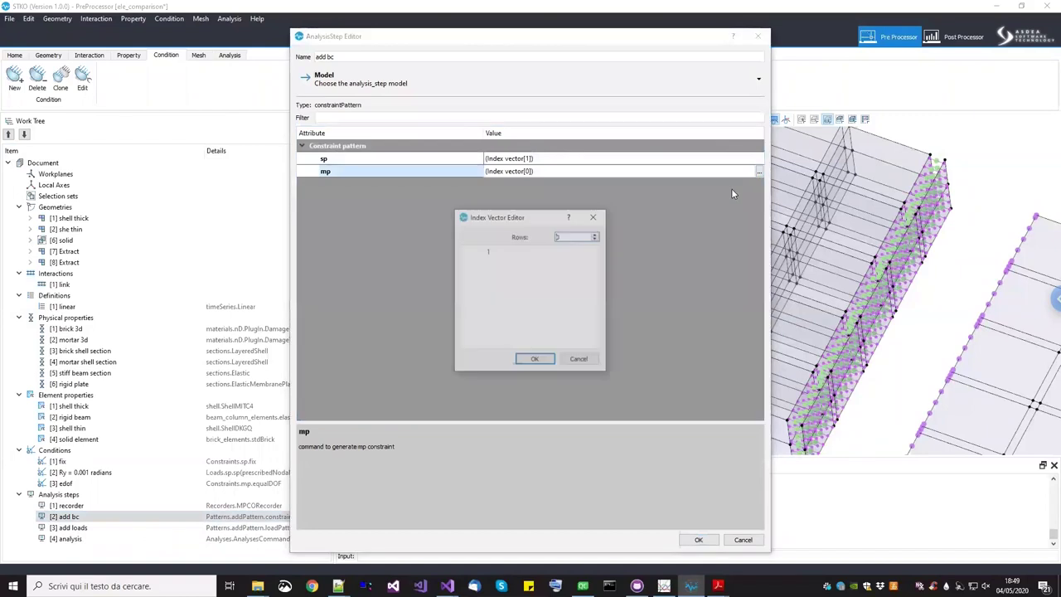
{"action": "left_click", "coordinate": [596, 234]}
{"action": "left_click", "coordinate": [518, 265]}
{"action": "left_click", "coordinate": [496, 284]}
{"action": "left_click", "coordinate": [535, 360]}
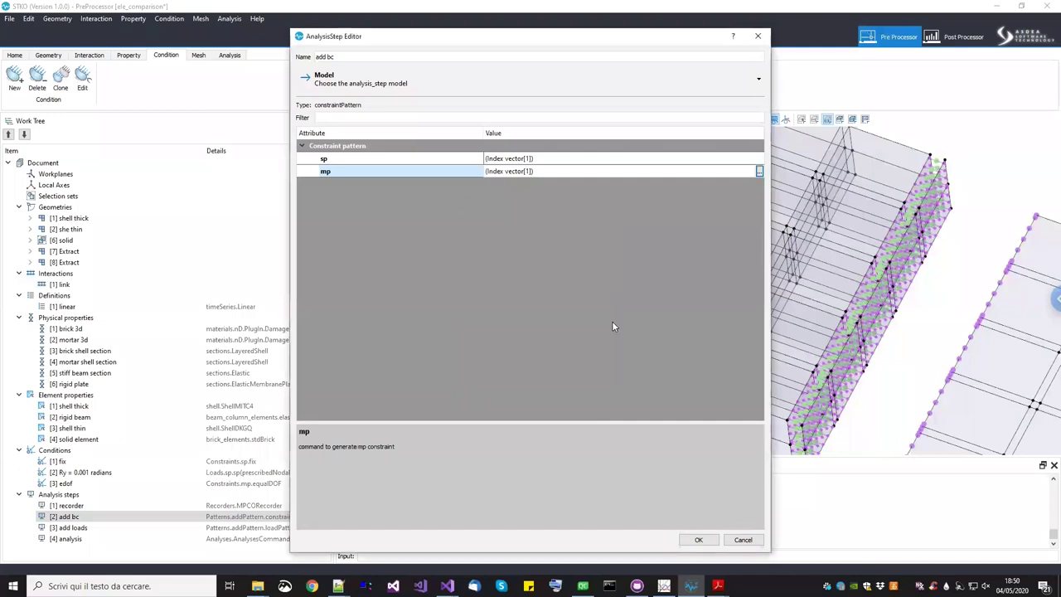
{"action": "left_click", "coordinate": [698, 539]}
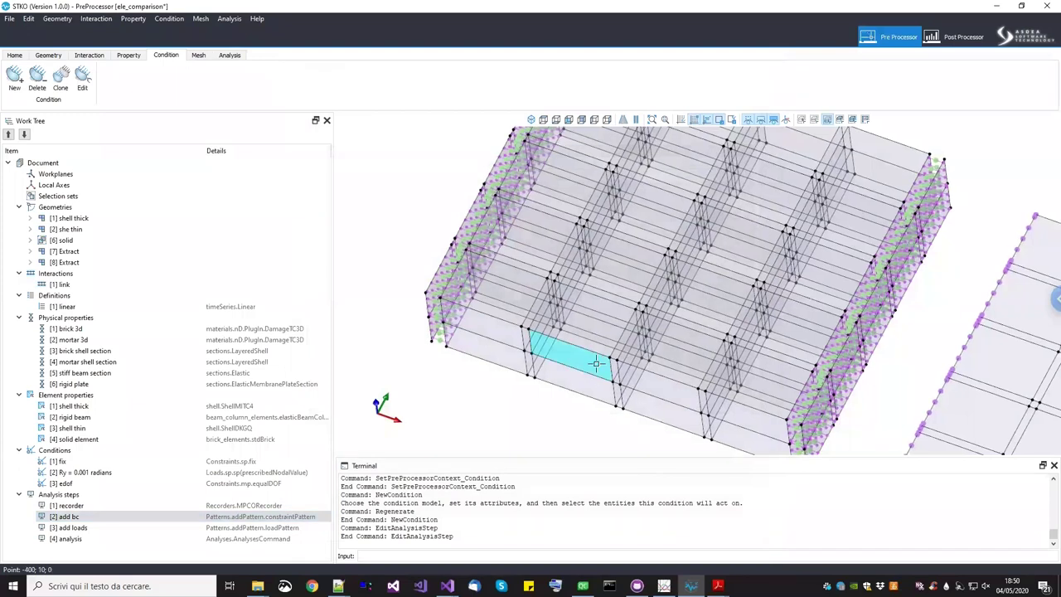
Edit the fix condition and add the mid-height edges of the side plate at the solid panel's lower-X end to its assignment
{"action": "scroll", "coordinate": [596, 362], "scroll_direction": "down", "scroll_amount": 3}
{"action": "middle_click_drag", "start_coordinate": [596, 362], "coordinate": [634, 344]}
{"action": "scroll", "coordinate": [654, 352], "scroll_direction": "up", "scroll_amount": 3}
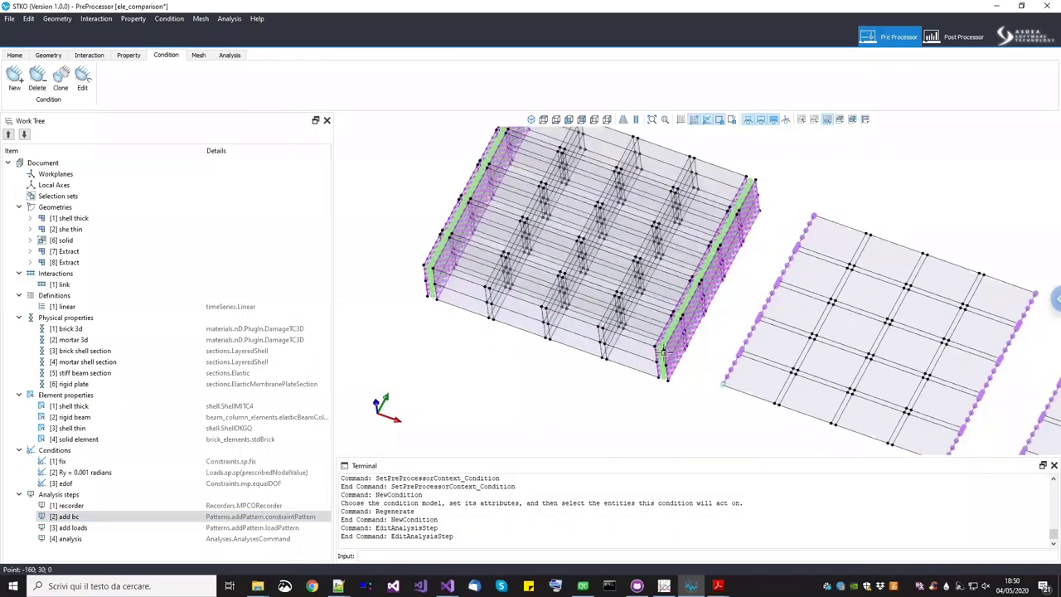
{"action": "scroll", "coordinate": [824, 372], "scroll_direction": "up", "scroll_amount": 5}
{"action": "scroll", "coordinate": [812, 368], "scroll_direction": "down", "scroll_amount": 5}
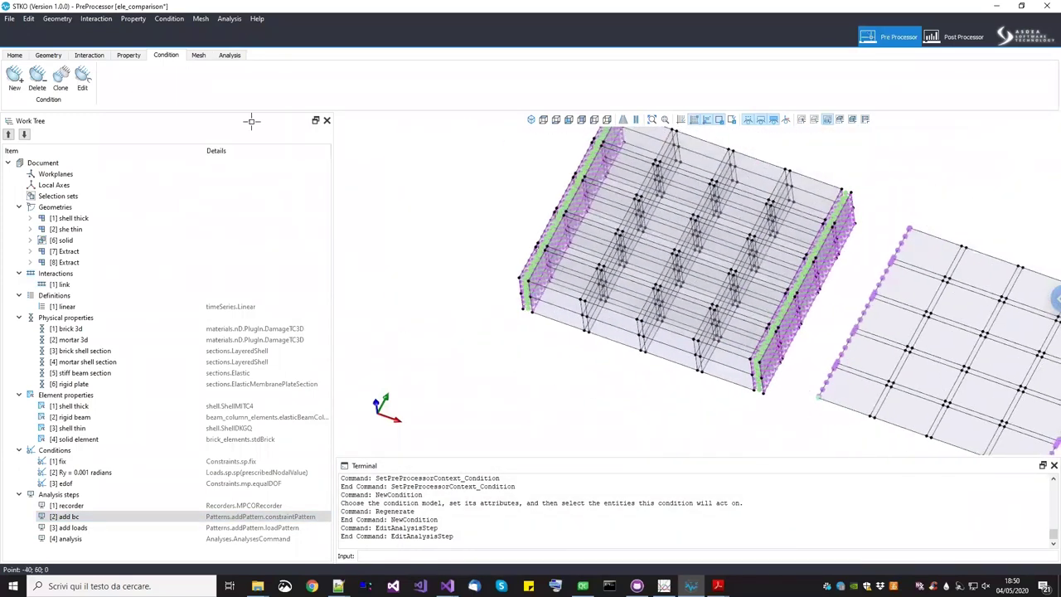
{"action": "left_click", "coordinate": [544, 120]}
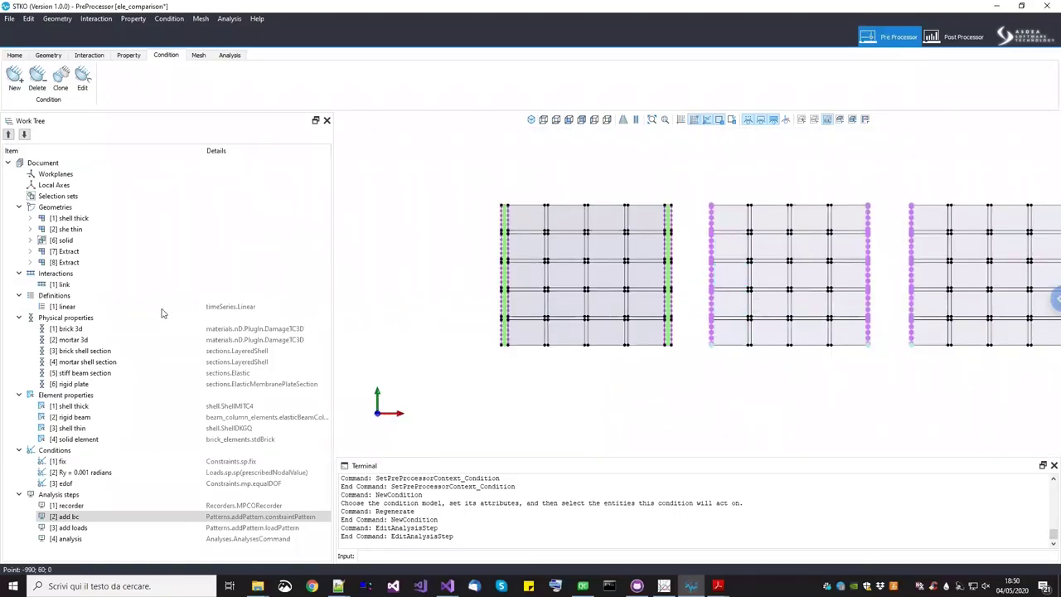
{"action": "right_click", "coordinate": [79, 461]}
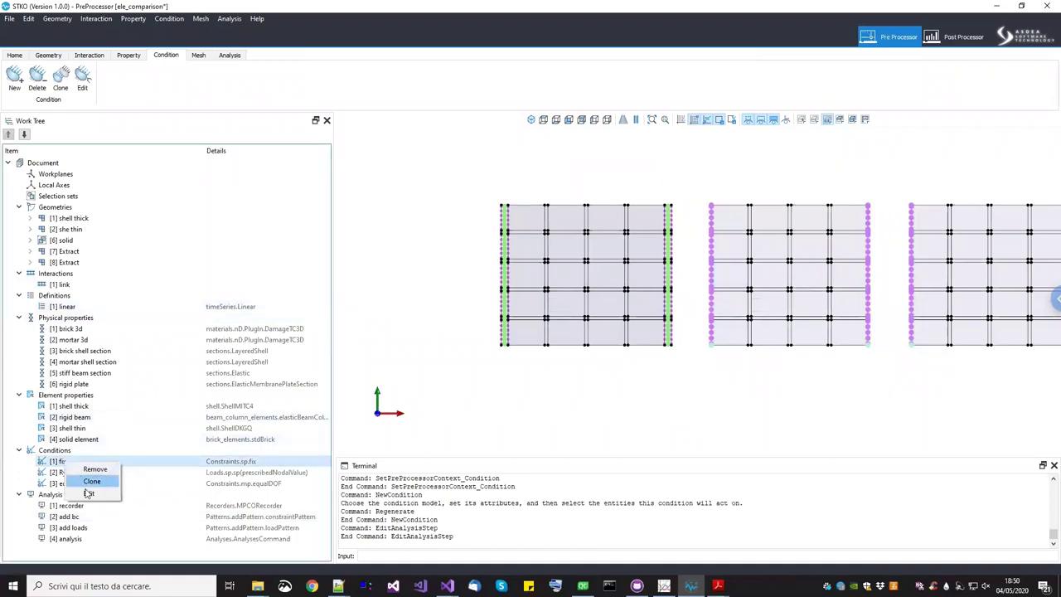
{"action": "left_click", "coordinate": [88, 495]}
{"action": "left_click_drag", "start_coordinate": [517, 95], "coordinate": [246, 105]}
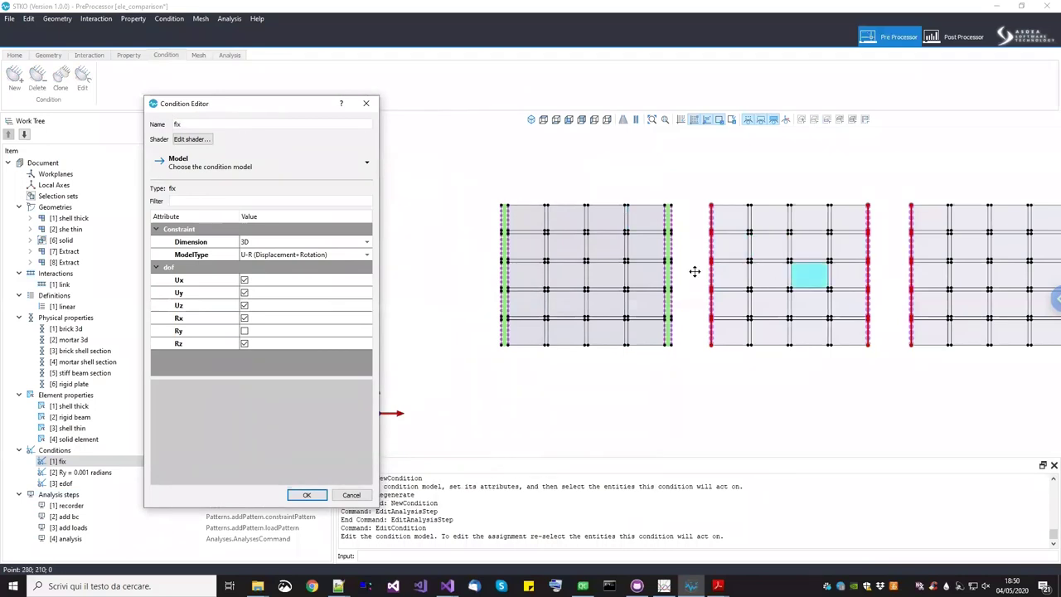
{"action": "middle_click_drag", "start_coordinate": [630, 371], "coordinate": [465, 268]}
{"action": "scroll", "coordinate": [488, 277], "scroll_direction": "up", "scroll_amount": 5}
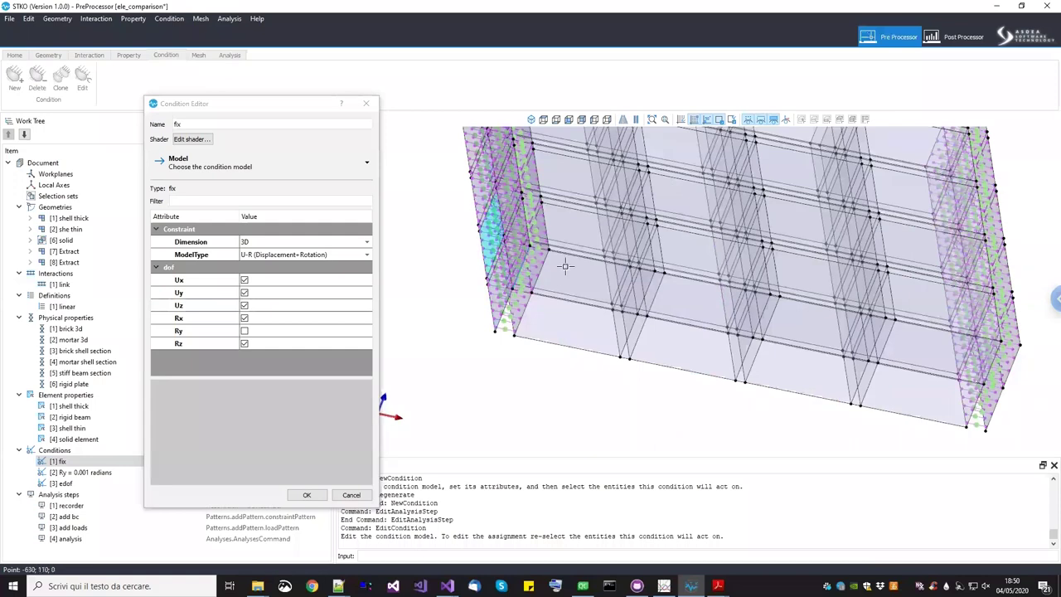
{"action": "left_click", "coordinate": [568, 121]}
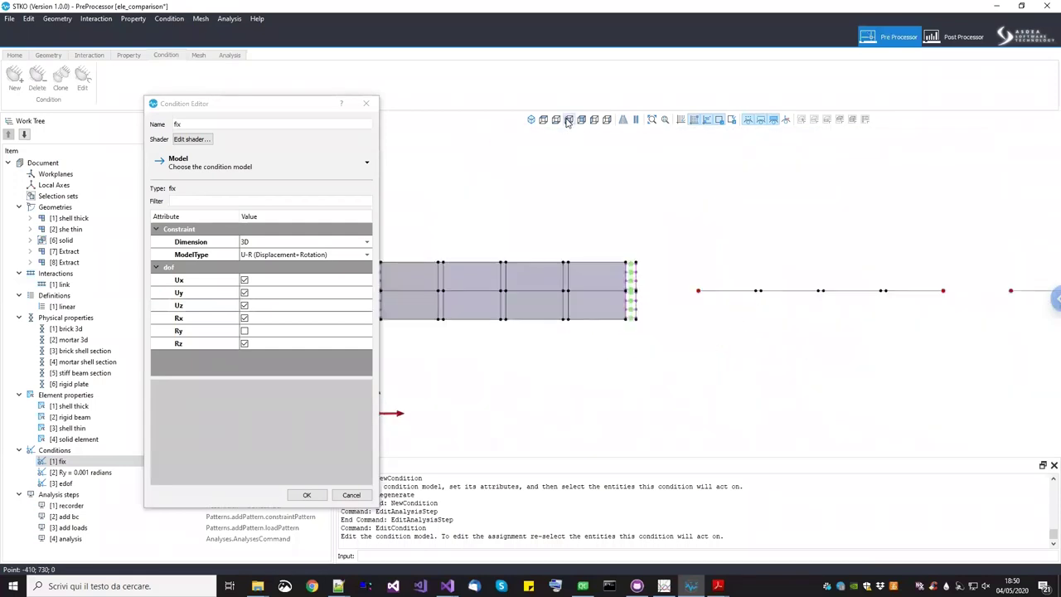
{"action": "scroll", "coordinate": [538, 290], "scroll_direction": "up", "scroll_amount": 8}
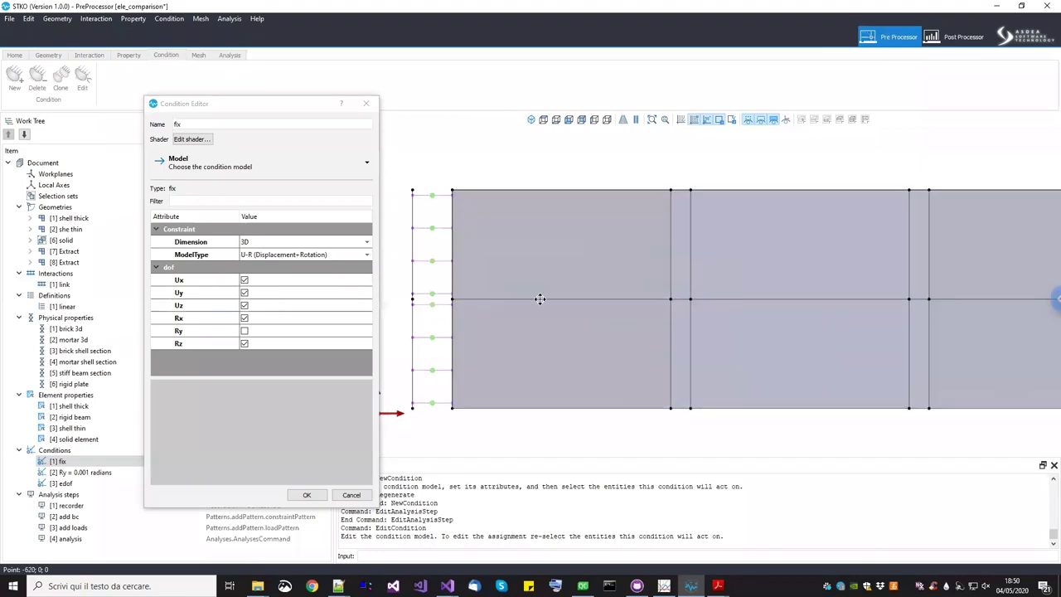
{"action": "left_click_drag", "start_coordinate": [477, 258], "coordinate": [542, 311]}
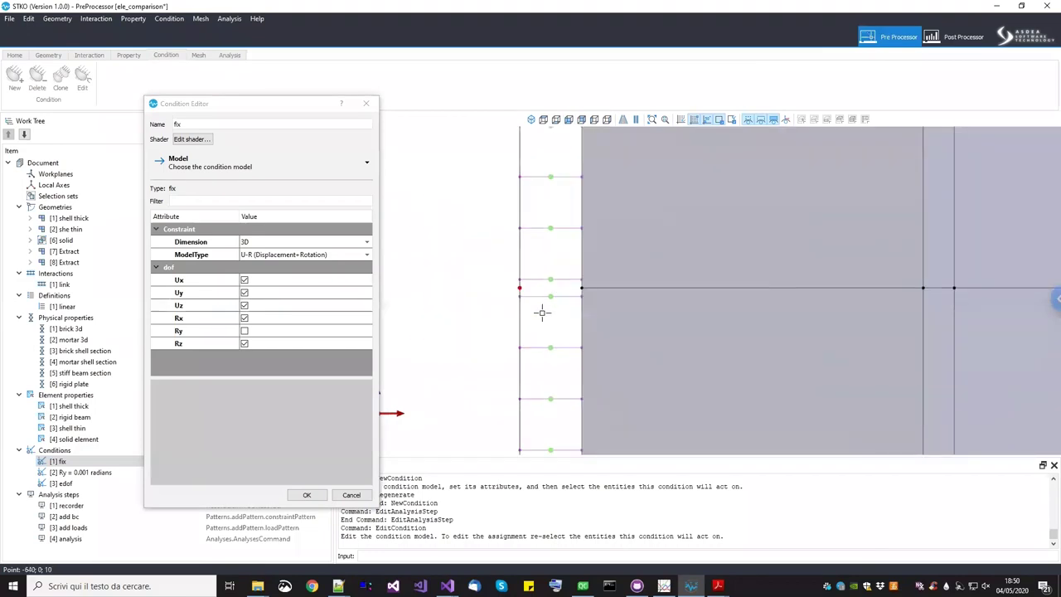
Add the mid-height edges of the higher-X side plate to the fix condition's assignment and apply the edit
{"action": "scroll", "coordinate": [721, 315], "scroll_direction": "down", "scroll_amount": 5}
{"action": "scroll", "coordinate": [920, 306], "scroll_direction": "up", "scroll_amount": 5}
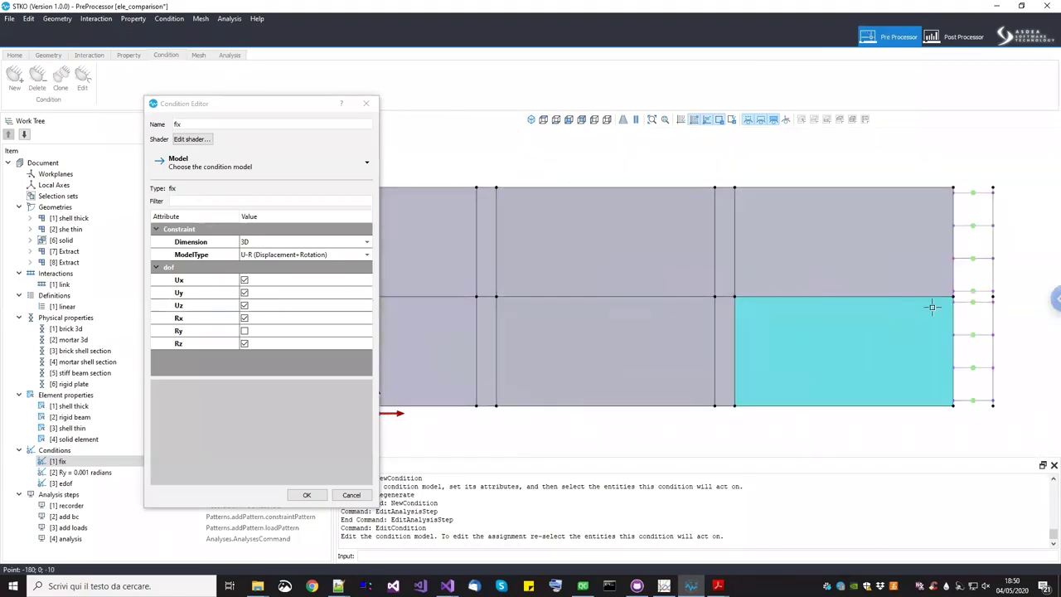
{"action": "scroll", "coordinate": [751, 316], "scroll_direction": "down", "scroll_amount": 3}
{"action": "scroll", "coordinate": [816, 280], "scroll_direction": "up", "scroll_amount": 3}
{"action": "middle_click_drag", "start_coordinate": [816, 326], "coordinate": [346, 482]}
{"action": "left_click", "coordinate": [307, 494]}
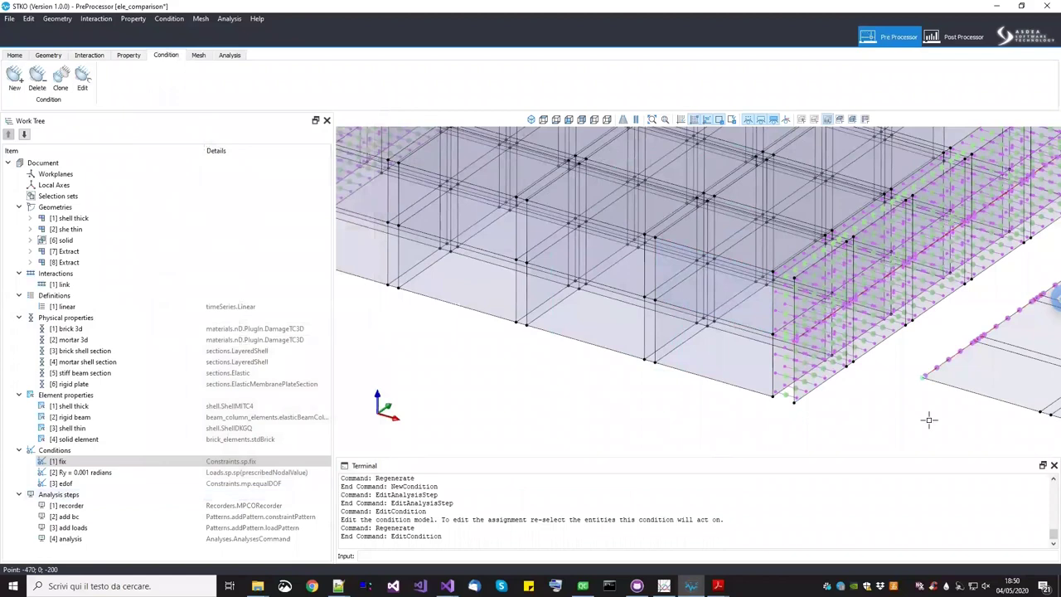
Edit the Ry = 0.001 radians condition and add the mid-height front corner vertex of the solid panel's higher-X side plate (Extract [8], Vertex 2)
{"action": "scroll", "coordinate": [948, 356], "scroll_direction": "up", "scroll_amount": 3}
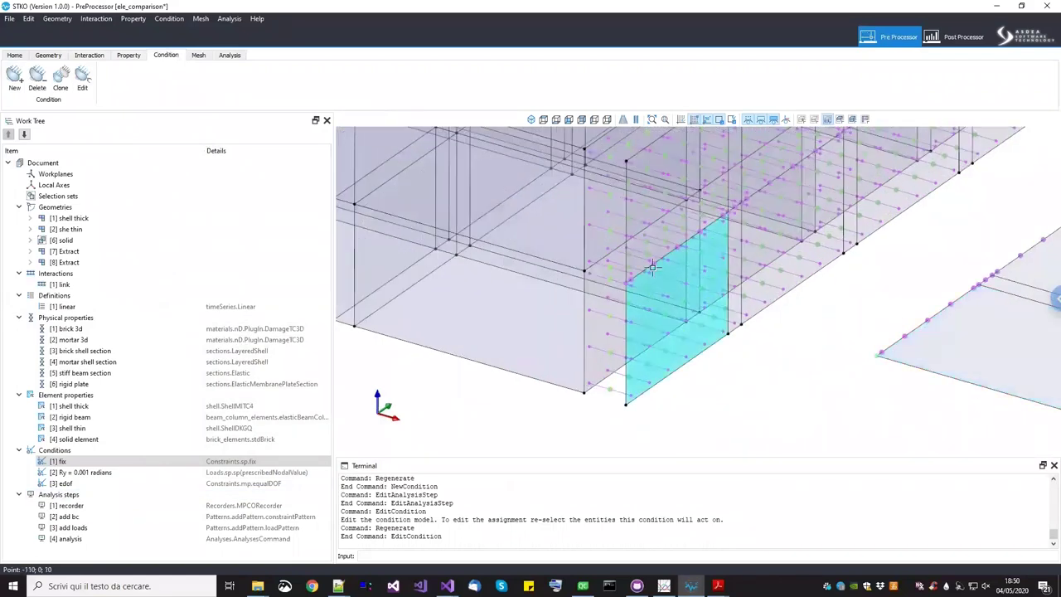
{"action": "scroll", "coordinate": [618, 279], "scroll_direction": "down", "scroll_amount": 5}
{"action": "middle_click_drag", "start_coordinate": [679, 332], "coordinate": [743, 370]}
{"action": "scroll", "coordinate": [743, 370], "scroll_direction": "up", "scroll_amount": 5}
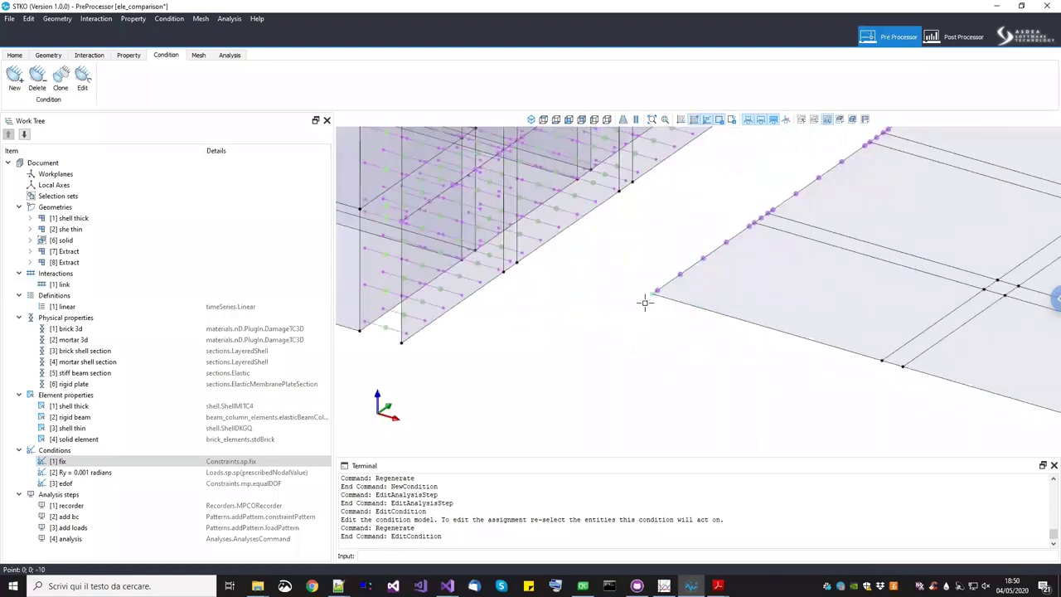
{"action": "scroll", "coordinate": [648, 296], "scroll_direction": "up", "scroll_amount": 2}
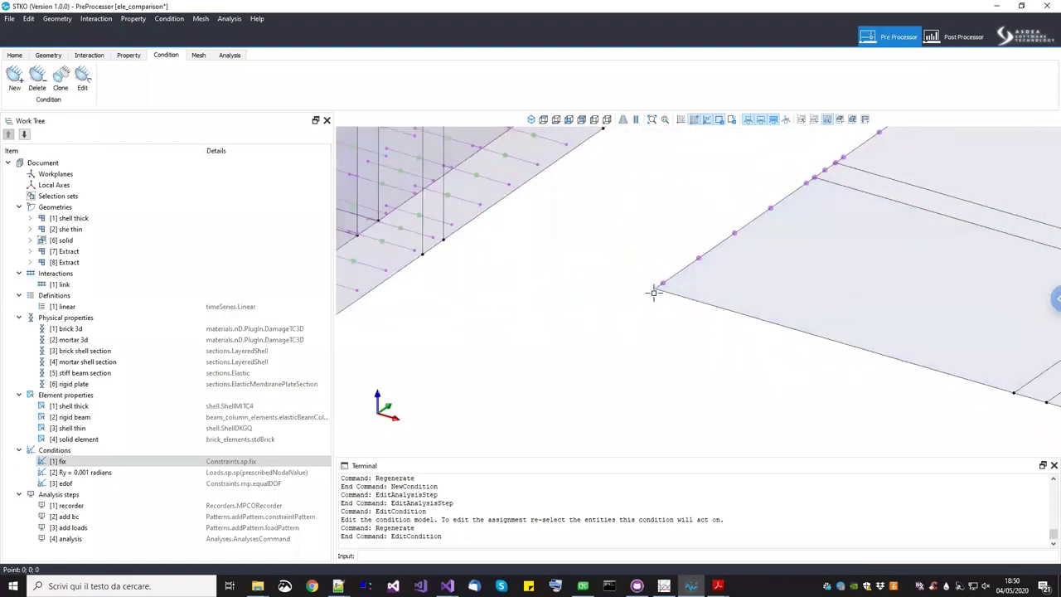
{"action": "scroll", "coordinate": [654, 292], "scroll_direction": "down", "scroll_amount": 6}
{"action": "left_click", "coordinate": [115, 464]}
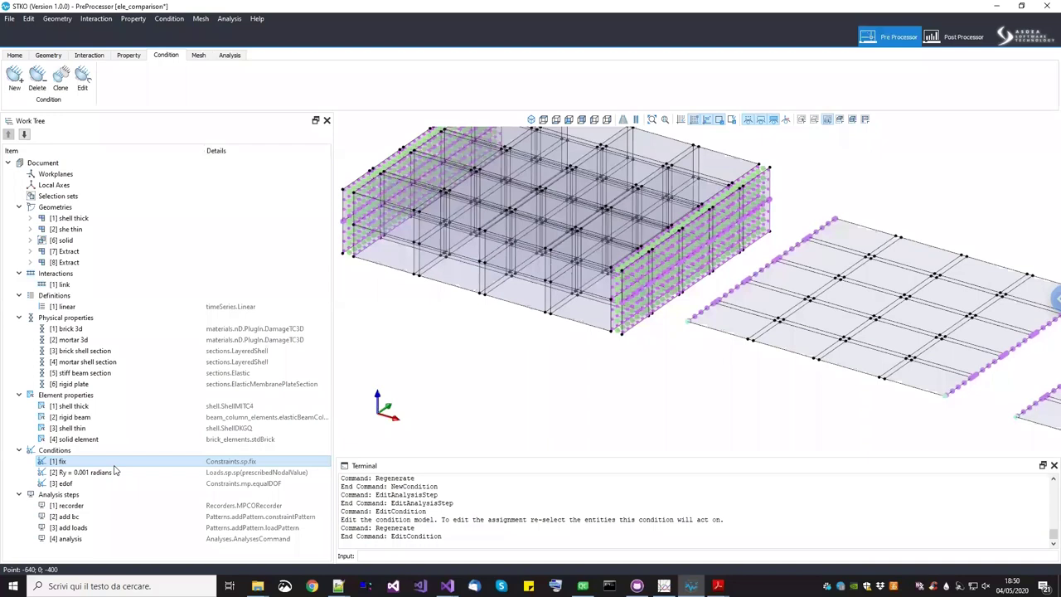
{"action": "left_click", "coordinate": [107, 472]}
{"action": "right_click", "coordinate": [107, 477]}
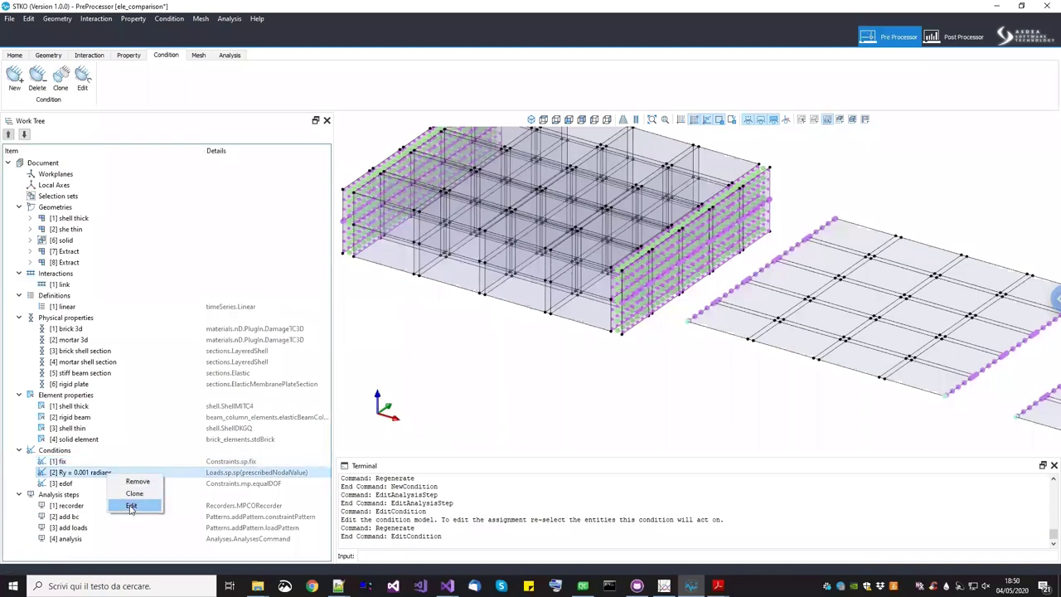
{"action": "left_click", "coordinate": [130, 506]}
{"action": "left_click_drag", "start_coordinate": [557, 103], "coordinate": [271, 111]}
{"action": "scroll", "coordinate": [825, 358], "scroll_direction": "down", "scroll_amount": 2}
{"action": "scroll", "coordinate": [824, 358], "scroll_direction": "up", "scroll_amount": 2}
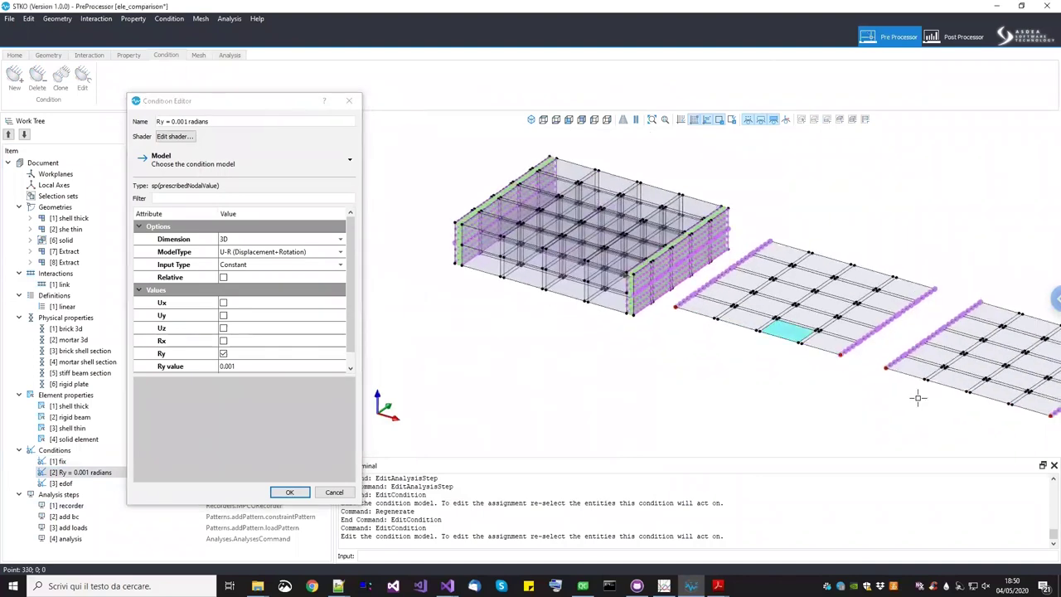
{"action": "scroll", "coordinate": [665, 373], "scroll_direction": "up", "scroll_amount": 5}
{"action": "scroll", "coordinate": [665, 373], "scroll_direction": "up", "scroll_amount": 2}
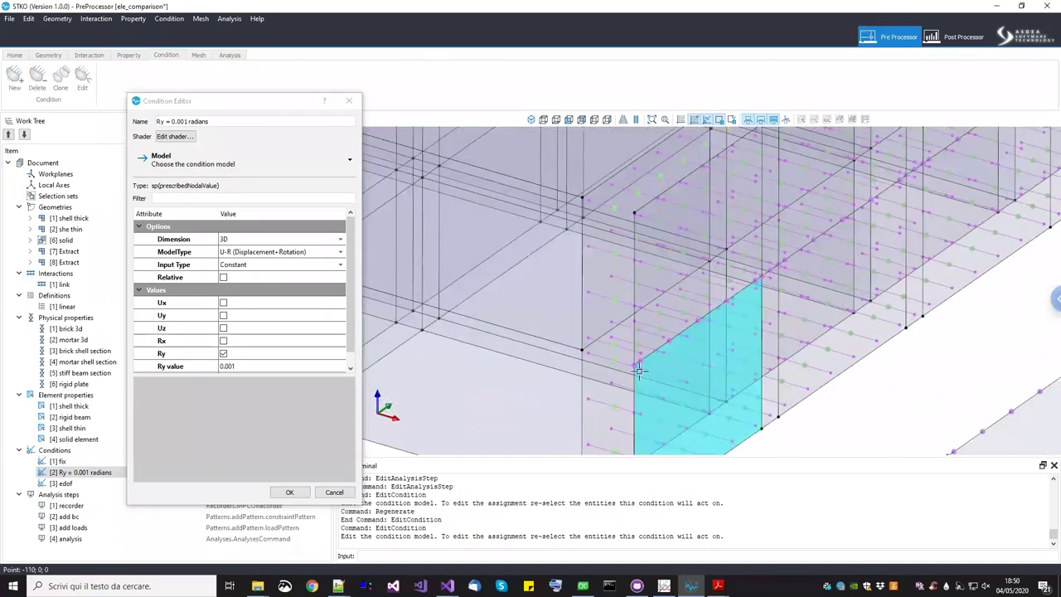
{"action": "left_click", "coordinate": [635, 370]}
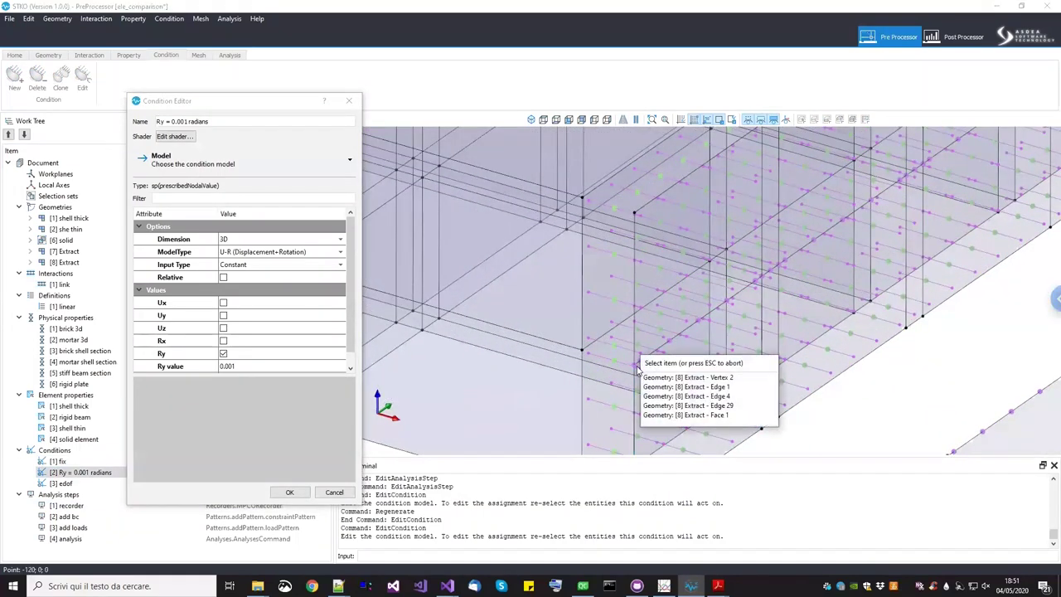
{"action": "left_click", "coordinate": [677, 382]}
Add the matching mid-height corner vertex of the lower-X side plate to the Ry = 0.001 radians condition and apply it
{"action": "scroll", "coordinate": [673, 389], "scroll_direction": "down", "scroll_amount": 6}
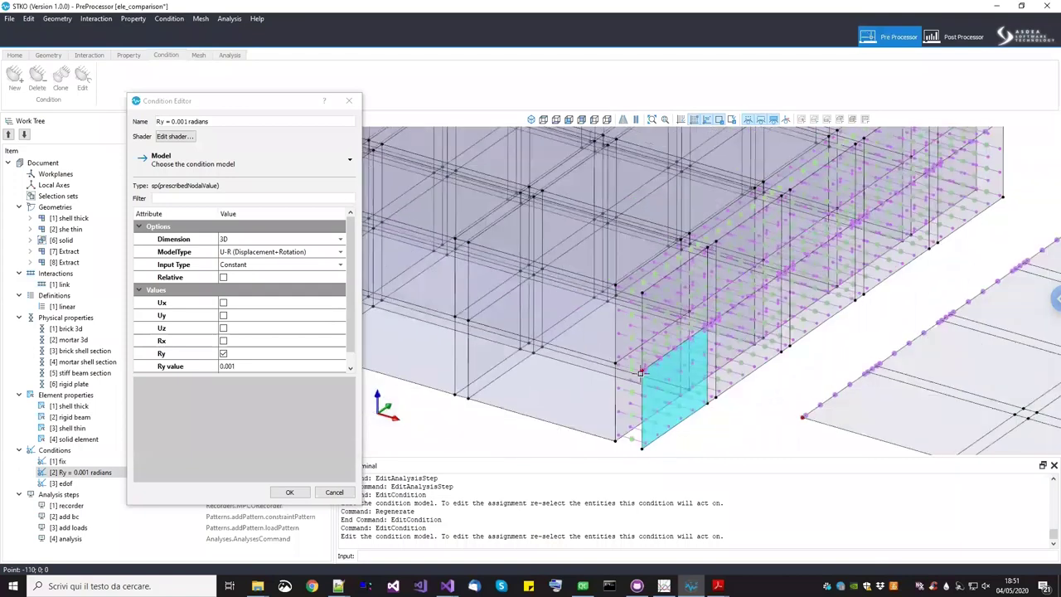
{"action": "scroll", "coordinate": [672, 393], "scroll_direction": "up", "scroll_amount": 6}
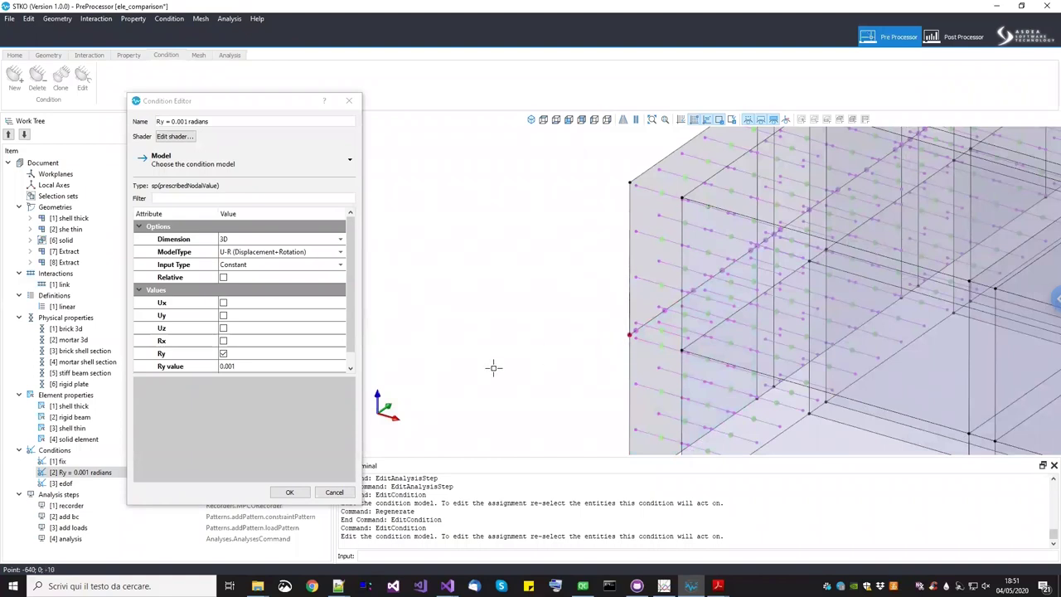
{"action": "left_click", "coordinate": [300, 493]}
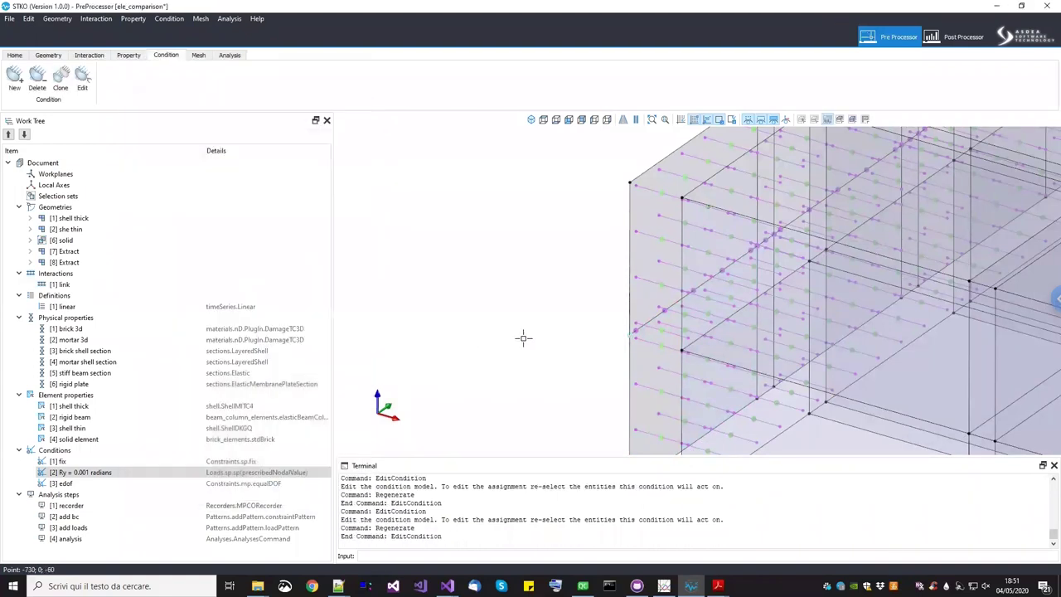
Move the lower-X side plate from its bottom front corner to the matching corner of the solid panel so the faces coincide
{"action": "scroll", "coordinate": [623, 303], "scroll_direction": "down", "scroll_amount": 5}
{"action": "middle_click_drag", "start_coordinate": [680, 330], "coordinate": [647, 321]}
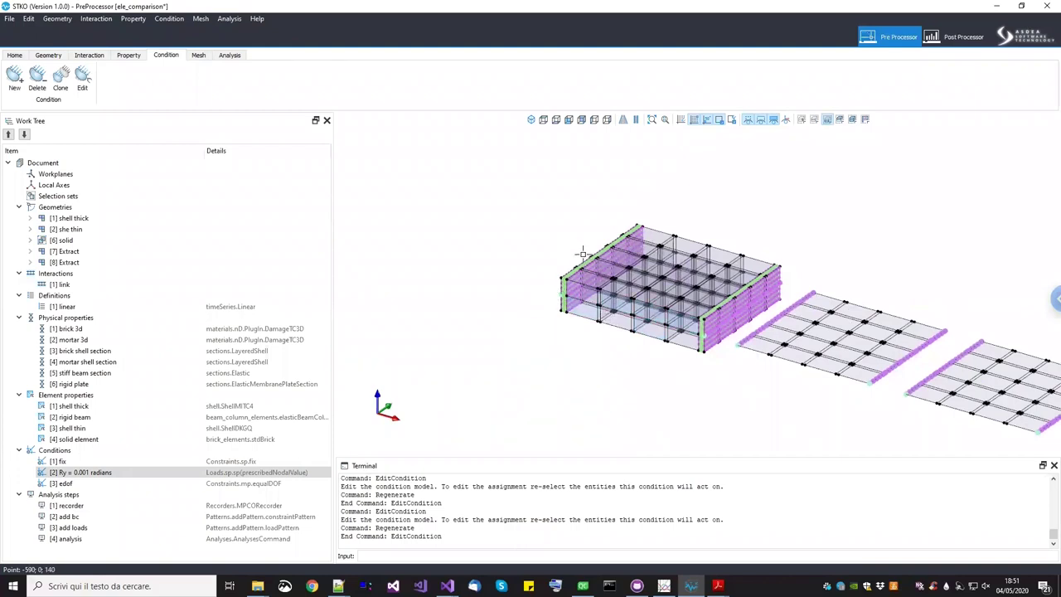
{"action": "scroll", "coordinate": [513, 326], "scroll_direction": "up", "scroll_amount": 5}
{"action": "scroll", "coordinate": [538, 319], "scroll_direction": "down", "scroll_amount": 3}
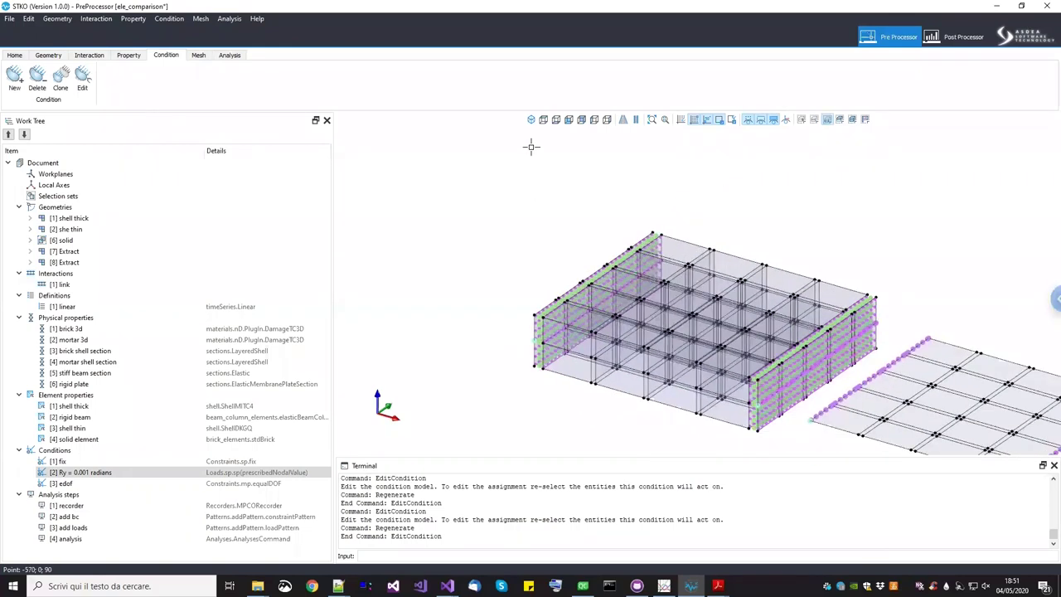
{"action": "left_click", "coordinate": [58, 58]}
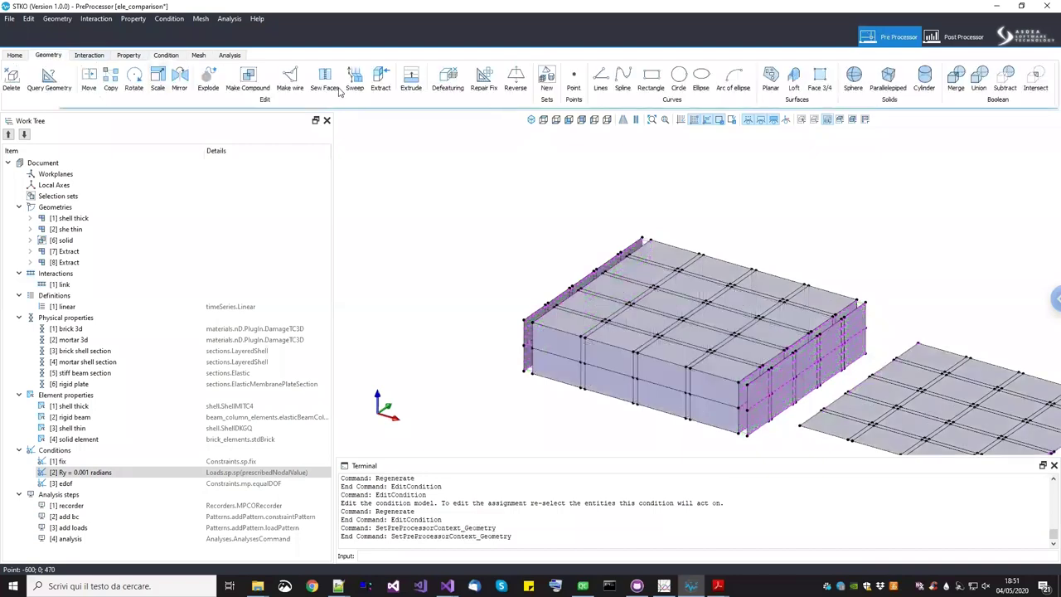
{"action": "left_click", "coordinate": [556, 119]}
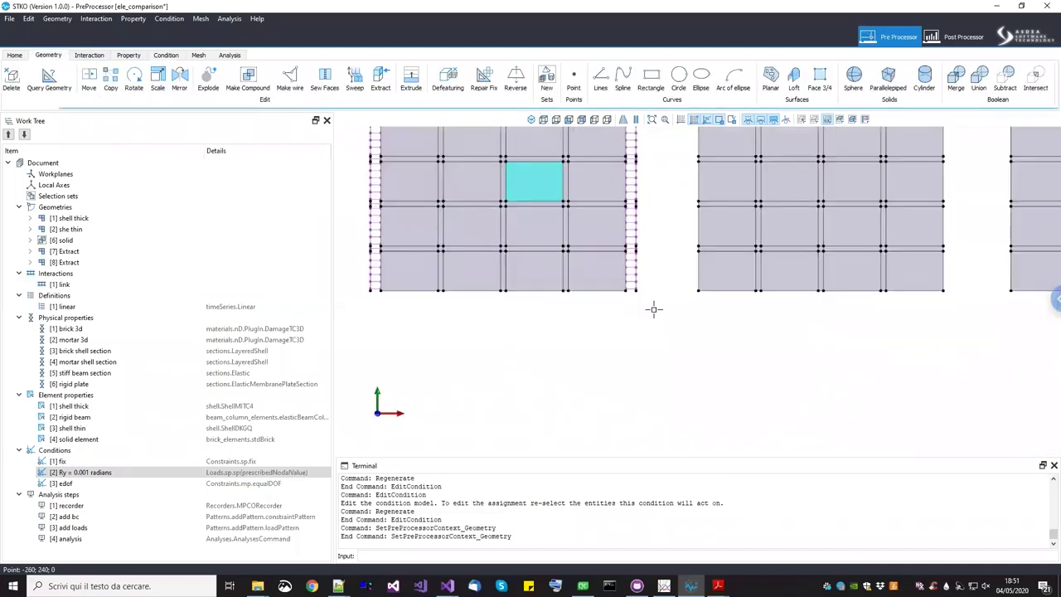
{"action": "scroll", "coordinate": [497, 356], "scroll_direction": "down", "scroll_amount": 3}
{"action": "scroll", "coordinate": [457, 373], "scroll_direction": "up", "scroll_amount": 3}
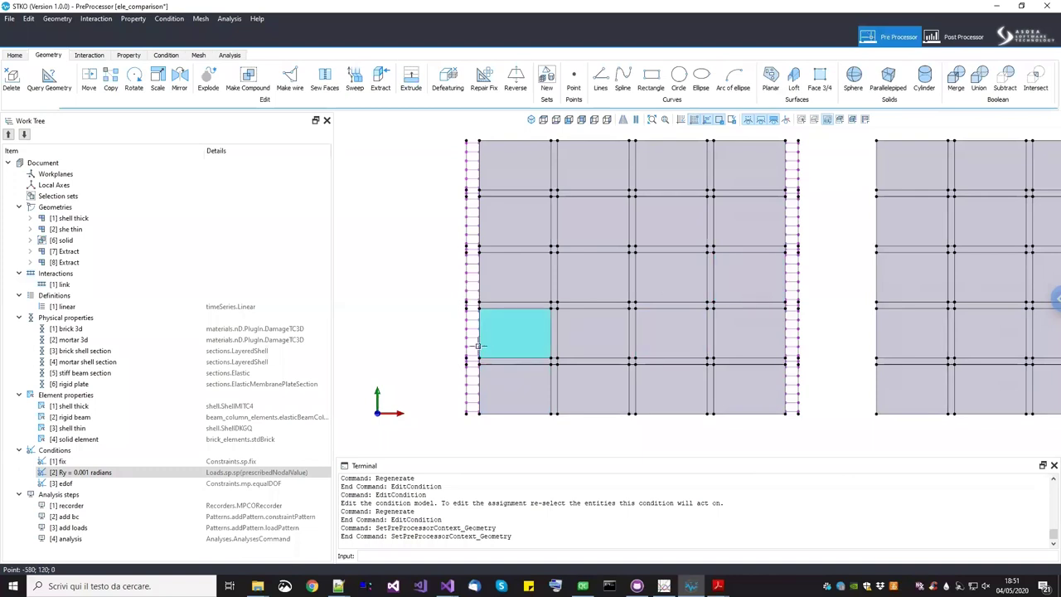
{"action": "scroll", "coordinate": [468, 344], "scroll_direction": "up", "scroll_amount": 1}
{"action": "scroll", "coordinate": [467, 330], "scroll_direction": "down", "scroll_amount": 2}
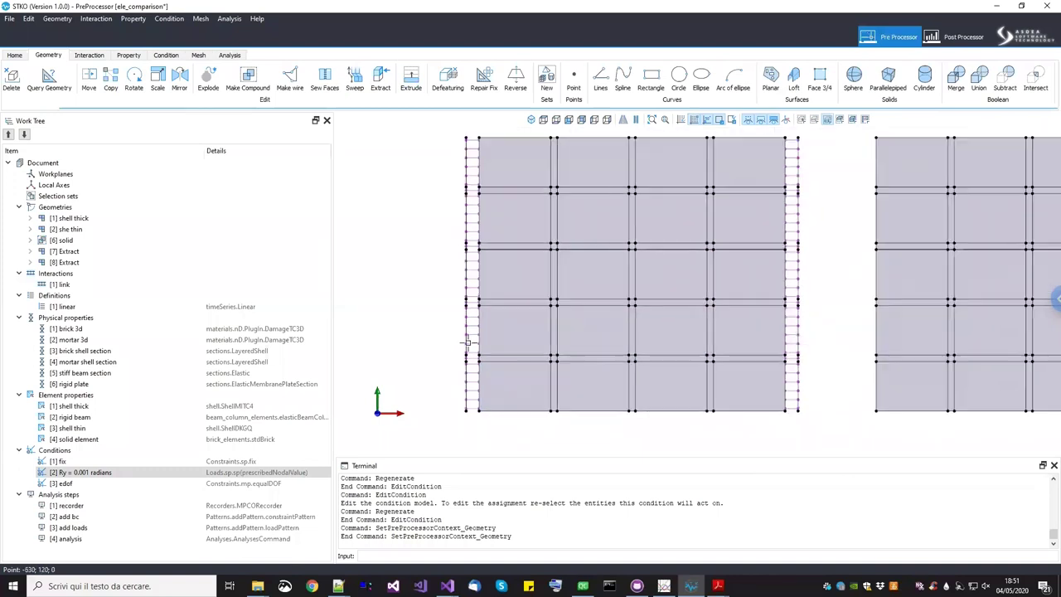
{"action": "left_click", "coordinate": [88, 76]}
{"action": "left_click", "coordinate": [465, 350]}
{"action": "middle_click_drag", "start_coordinate": [720, 375], "coordinate": [621, 414]}
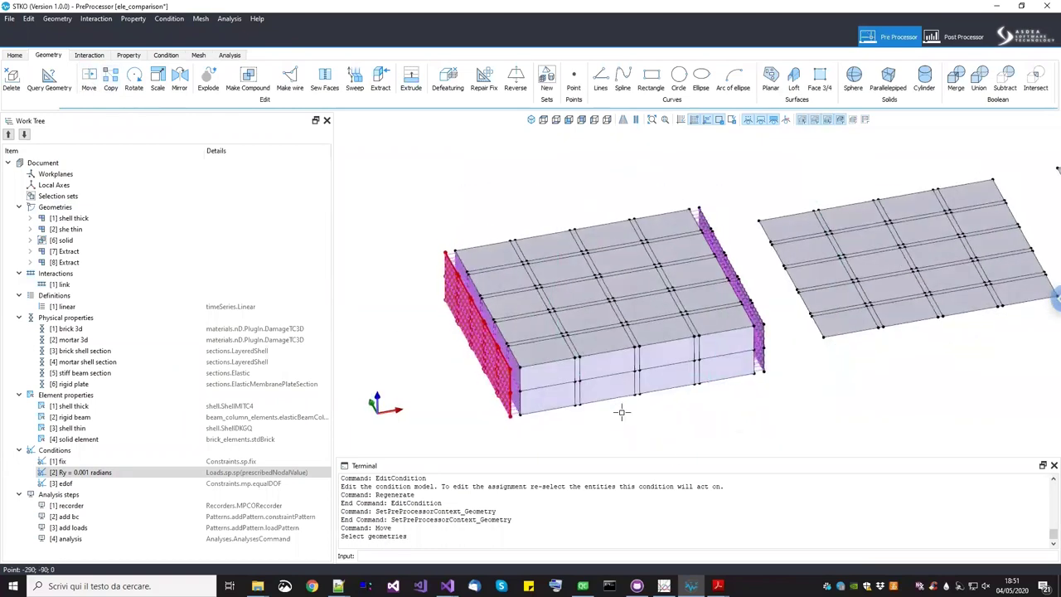
{"action": "key", "text": "Return"}
{"action": "scroll", "coordinate": [476, 417], "scroll_direction": "up", "scroll_amount": 4}
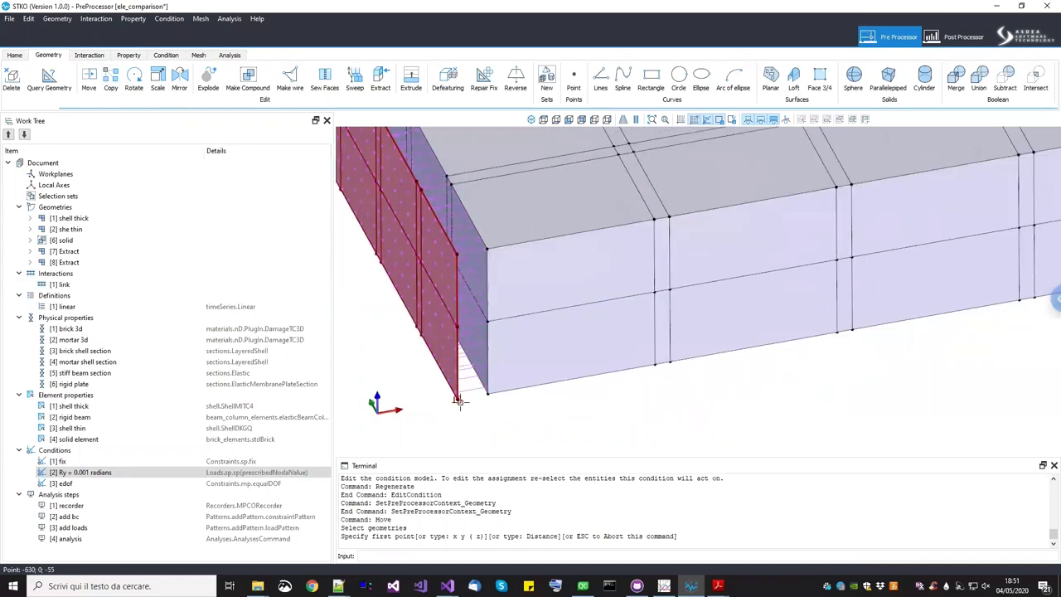
{"action": "left_click", "coordinate": [458, 400]}
{"action": "left_click", "coordinate": [548, 404]}
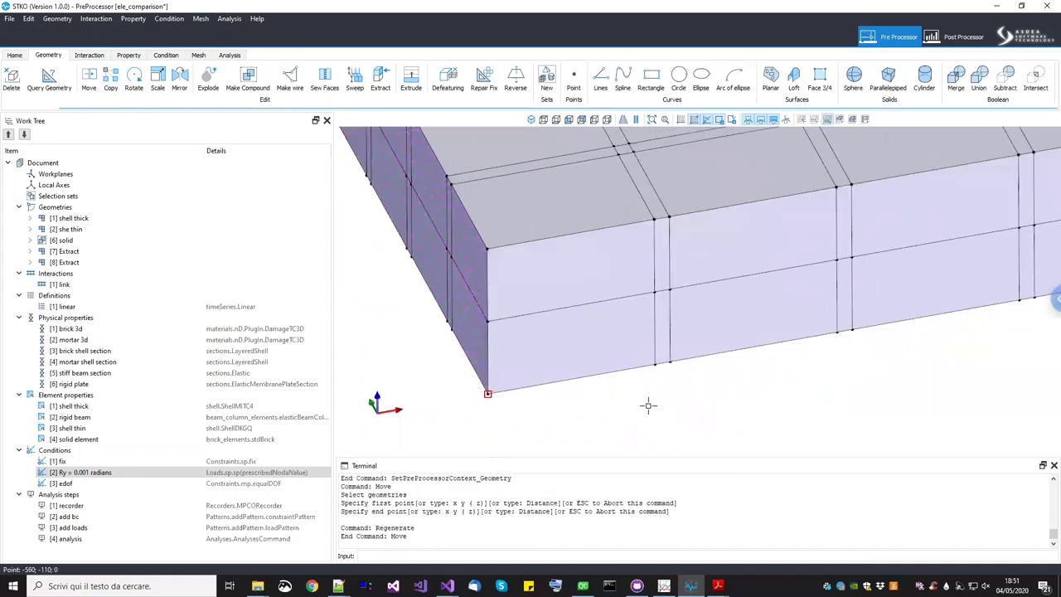
Move the higher-X side plate from its bottom front corner to the matching corner of the solid panel so the faces coincide
{"action": "scroll", "coordinate": [646, 405], "scroll_direction": "down", "scroll_amount": 3}
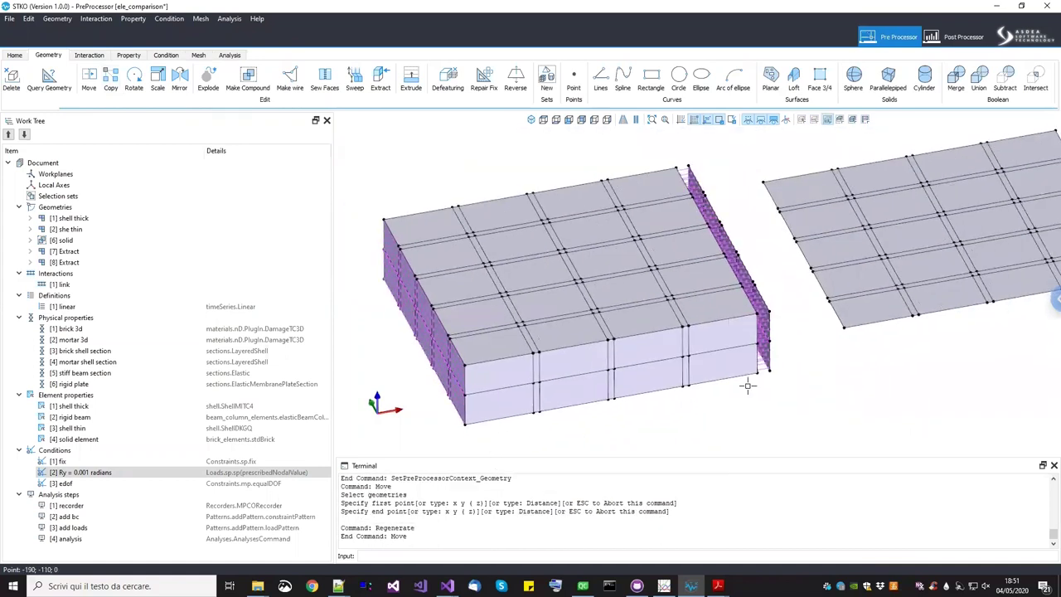
{"action": "scroll", "coordinate": [778, 378], "scroll_direction": "up", "scroll_amount": 2}
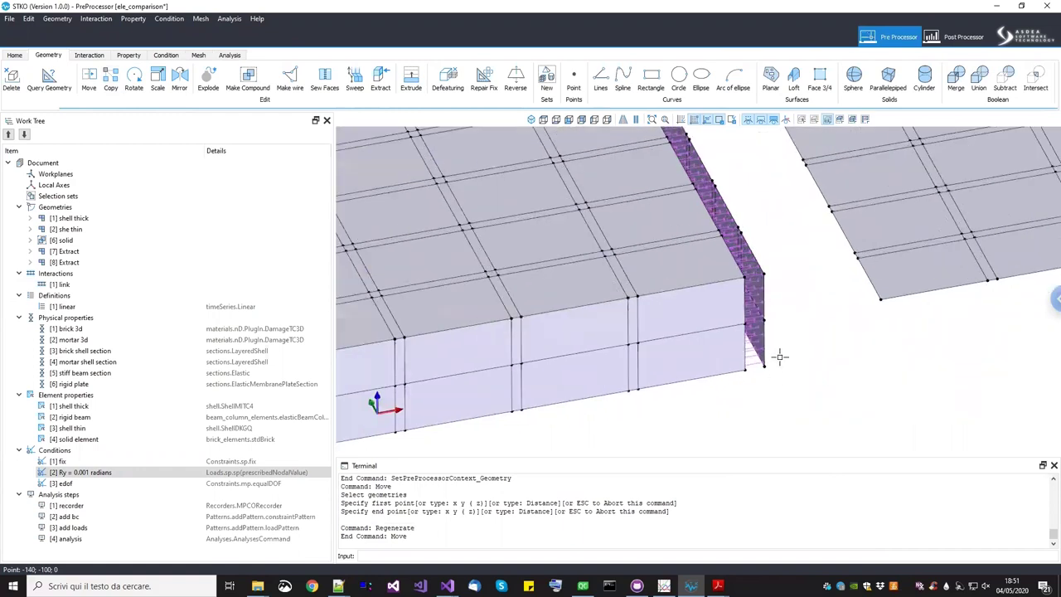
{"action": "middle_click_drag", "start_coordinate": [778, 357], "coordinate": [780, 316]}
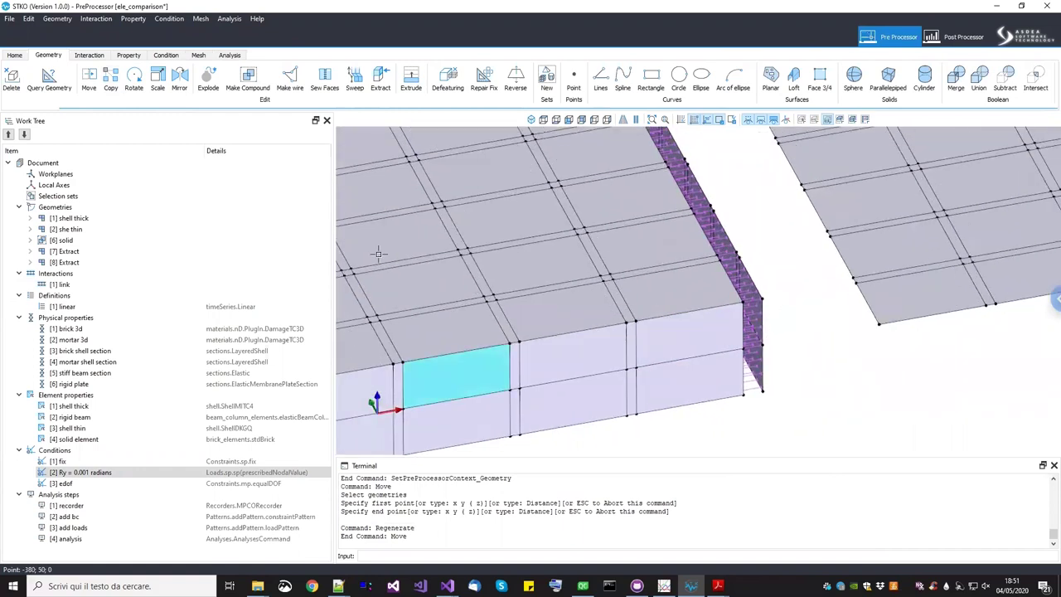
{"action": "left_click", "coordinate": [91, 86]}
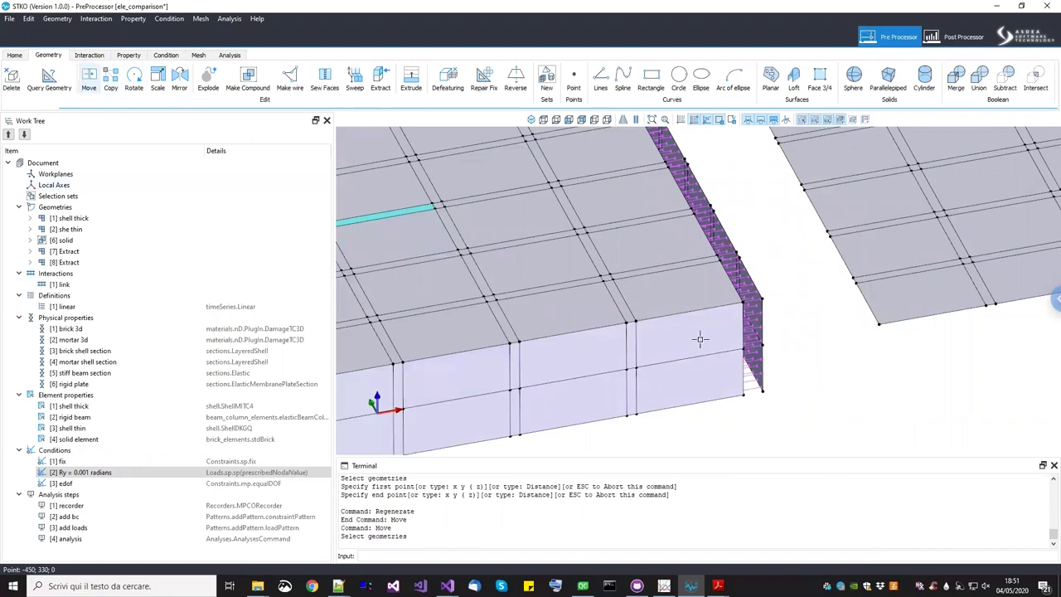
{"action": "left_click", "coordinate": [777, 377]}
{"action": "key", "text": "Return"}
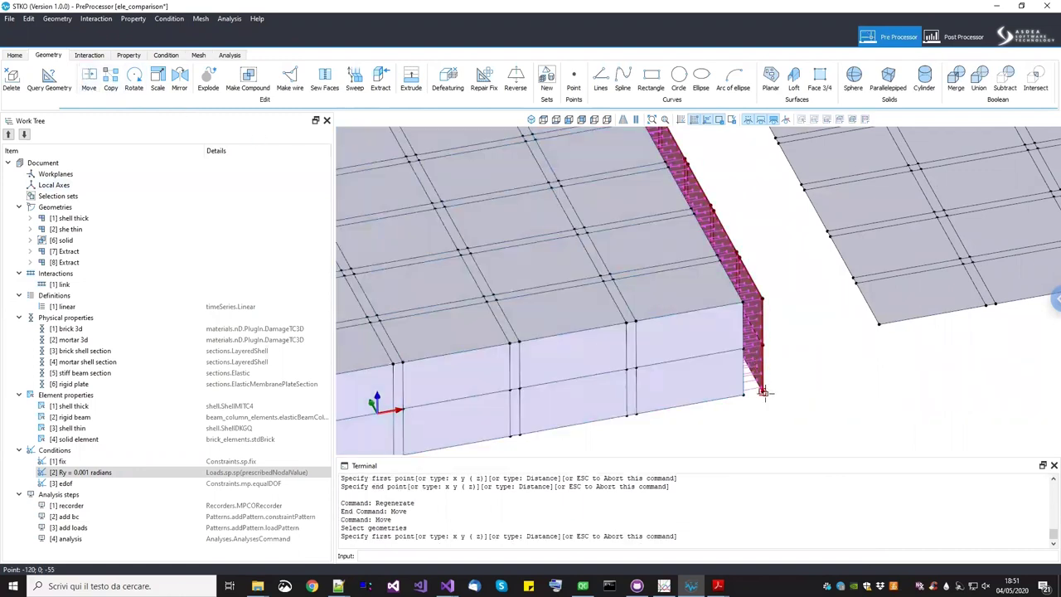
{"action": "left_click", "coordinate": [749, 393]}
{"action": "left_click", "coordinate": [847, 390]}
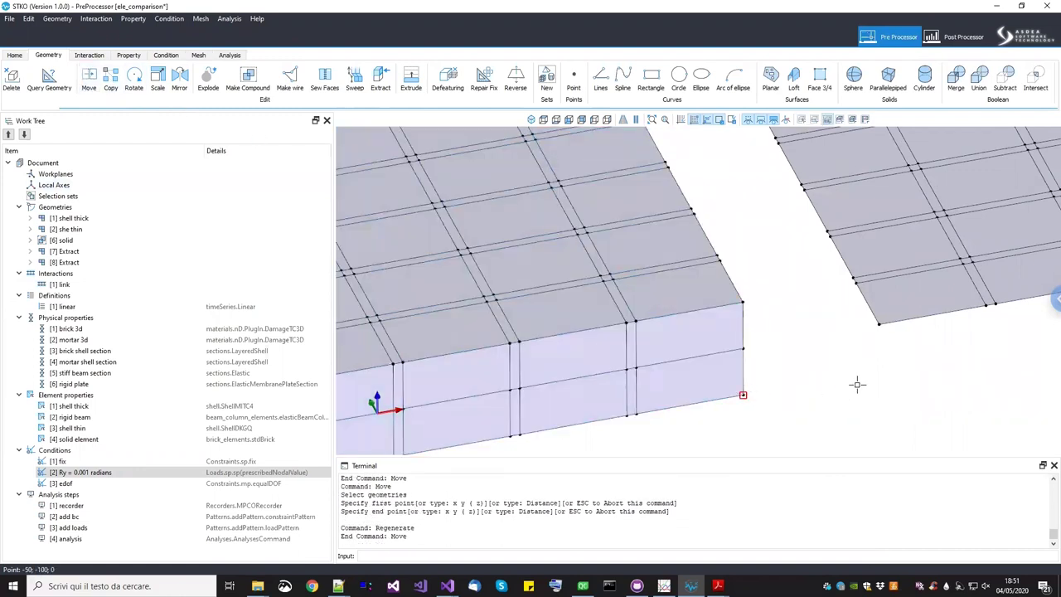
Assign Structured, Quad/Hexa, Linear mesh controls to the faces of all panels
{"action": "scroll", "coordinate": [829, 381], "scroll_direction": "down", "scroll_amount": 5}
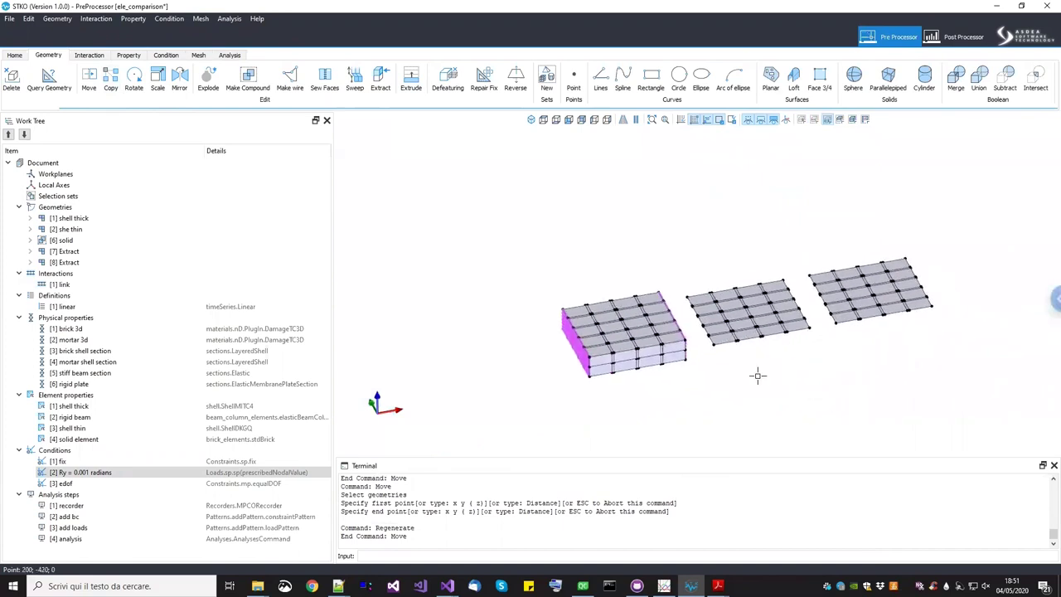
{"action": "scroll", "coordinate": [568, 310], "scroll_direction": "up", "scroll_amount": 3}
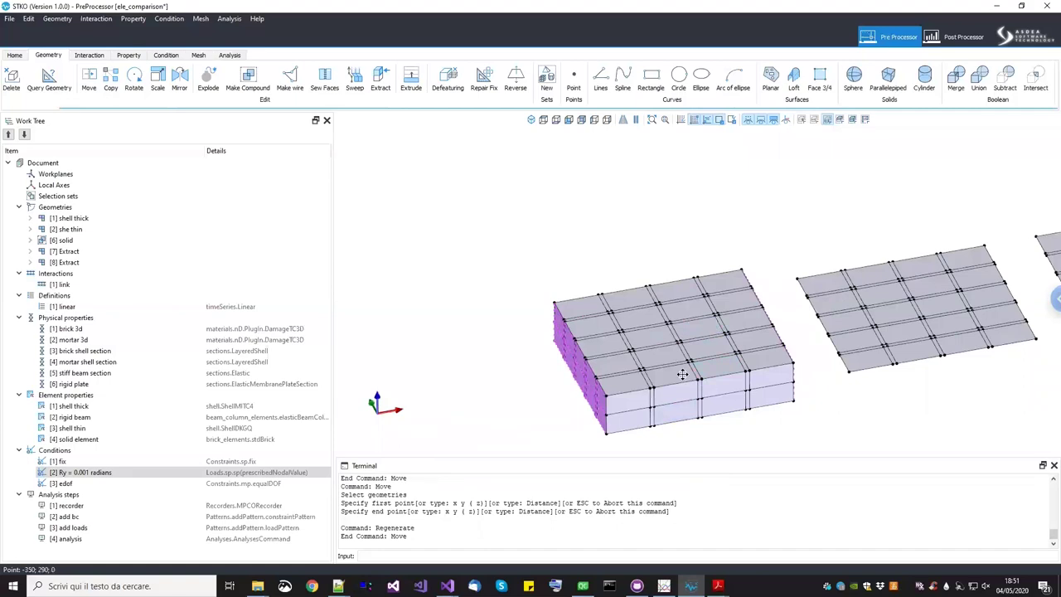
{"action": "left_click", "coordinate": [199, 55]}
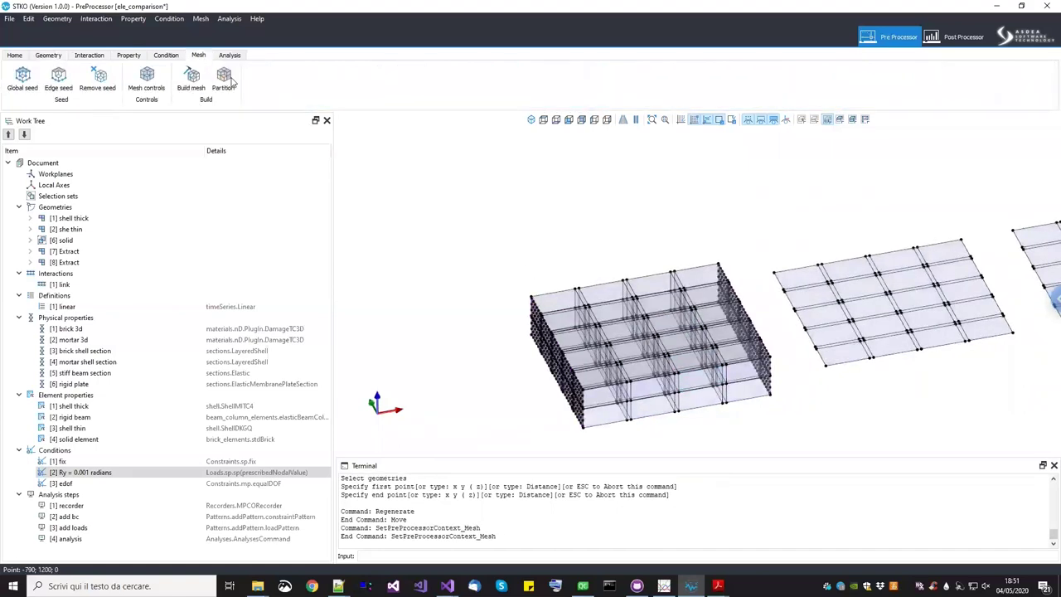
{"action": "middle_click_drag", "start_coordinate": [720, 274], "coordinate": [621, 253]}
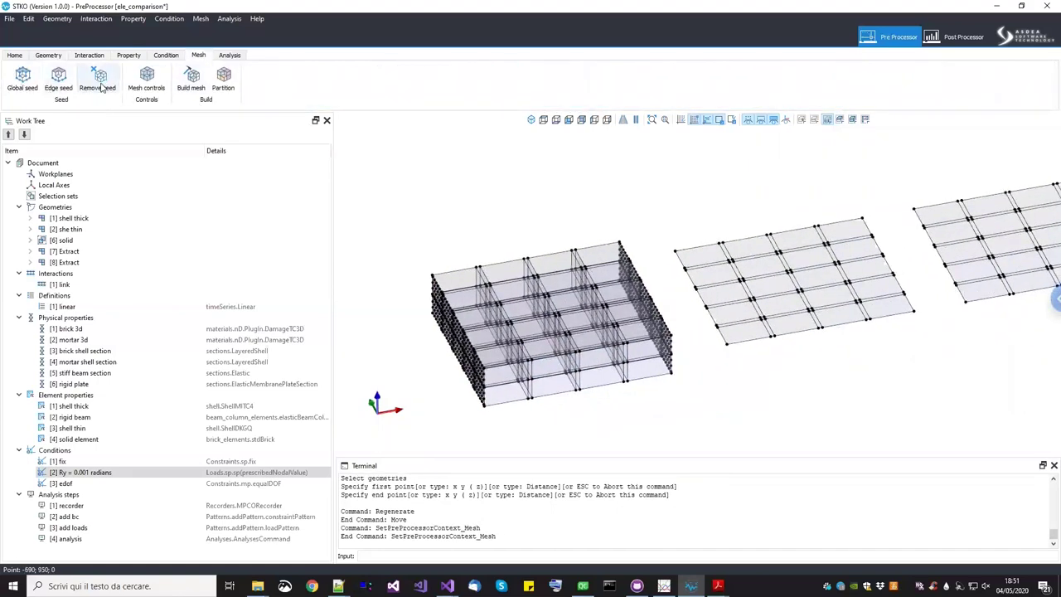
{"action": "left_click", "coordinate": [144, 80]}
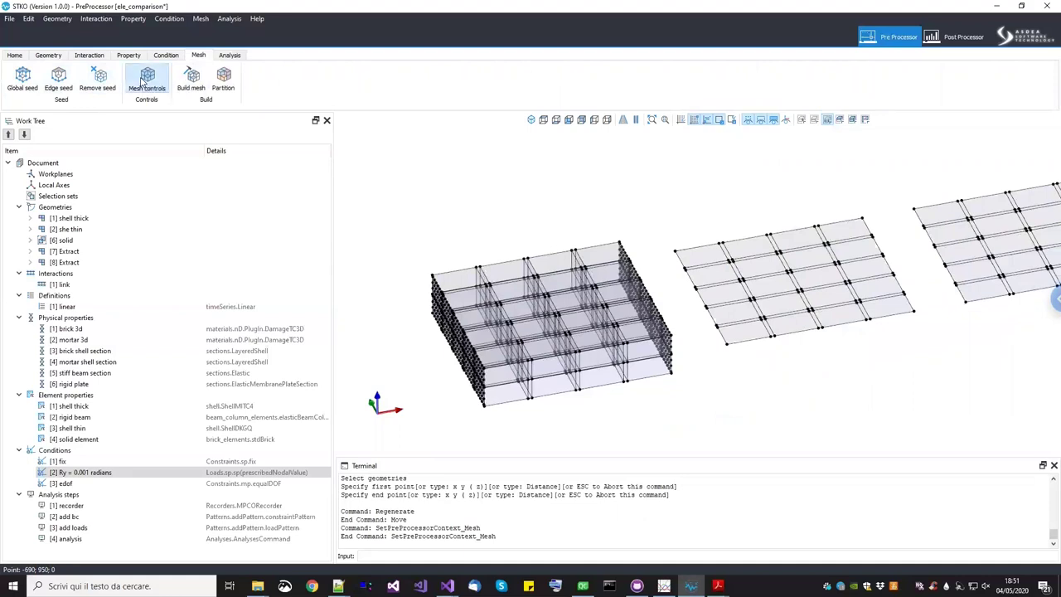
{"action": "left_click_drag", "start_coordinate": [445, 191], "coordinate": [165, 180]}
{"action": "scroll", "coordinate": [762, 340], "scroll_direction": "up", "scroll_amount": 2}
{"action": "scroll", "coordinate": [762, 340], "scroll_direction": "down", "scroll_amount": 3}
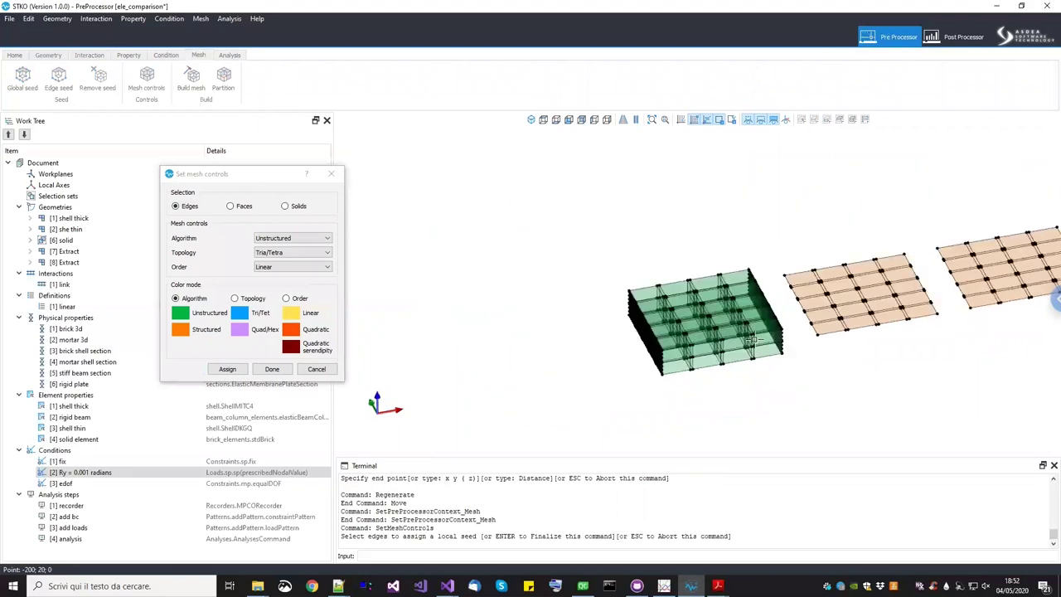
{"action": "left_click", "coordinate": [231, 207]}
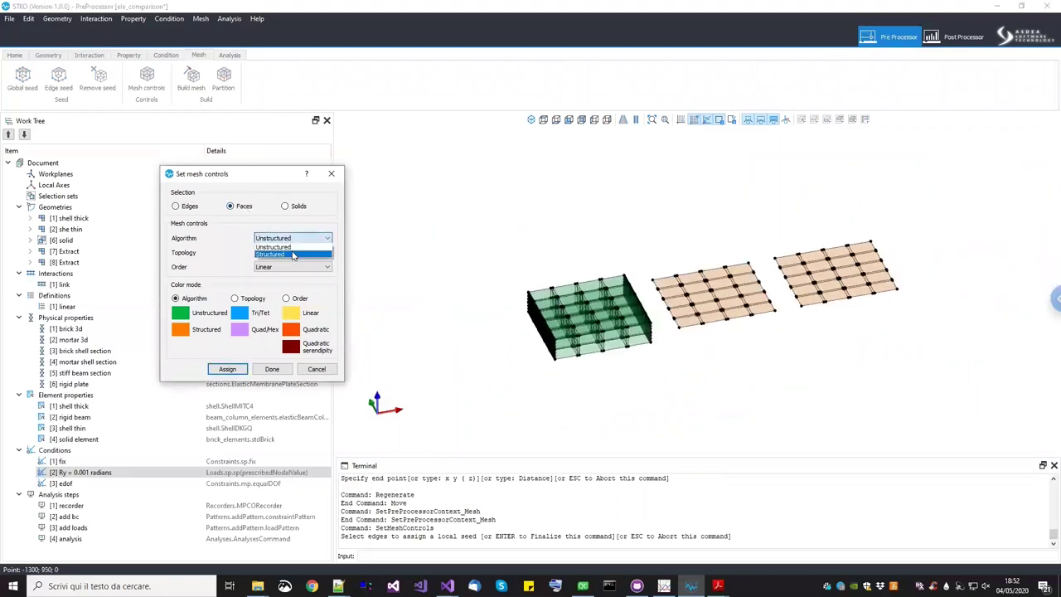
{"action": "scroll", "coordinate": [291, 255], "scroll_direction": "down", "scroll_amount": 1}
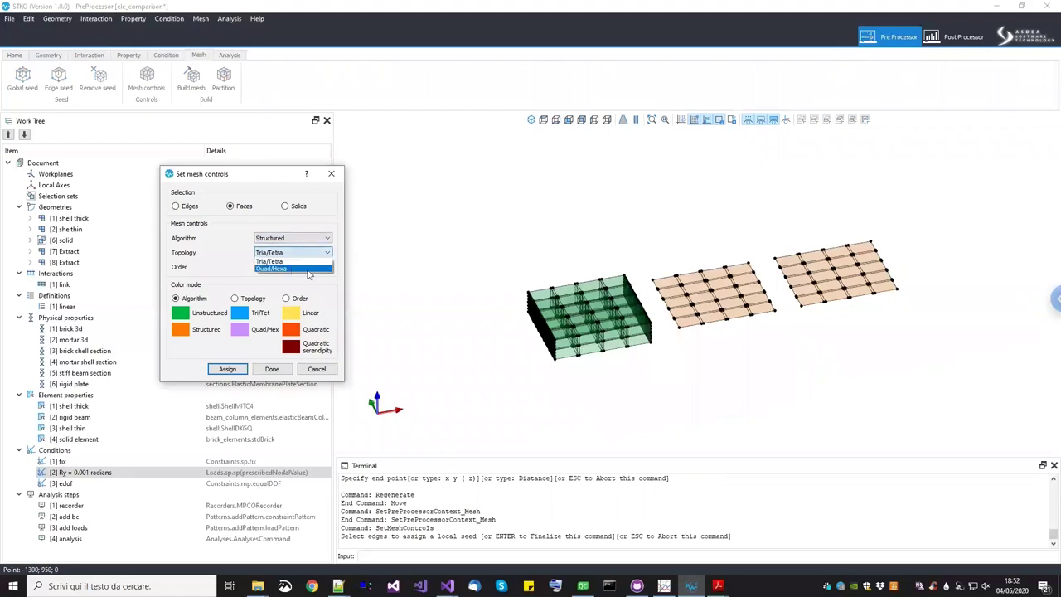
{"action": "left_click_drag", "start_coordinate": [464, 186], "coordinate": [946, 459]}
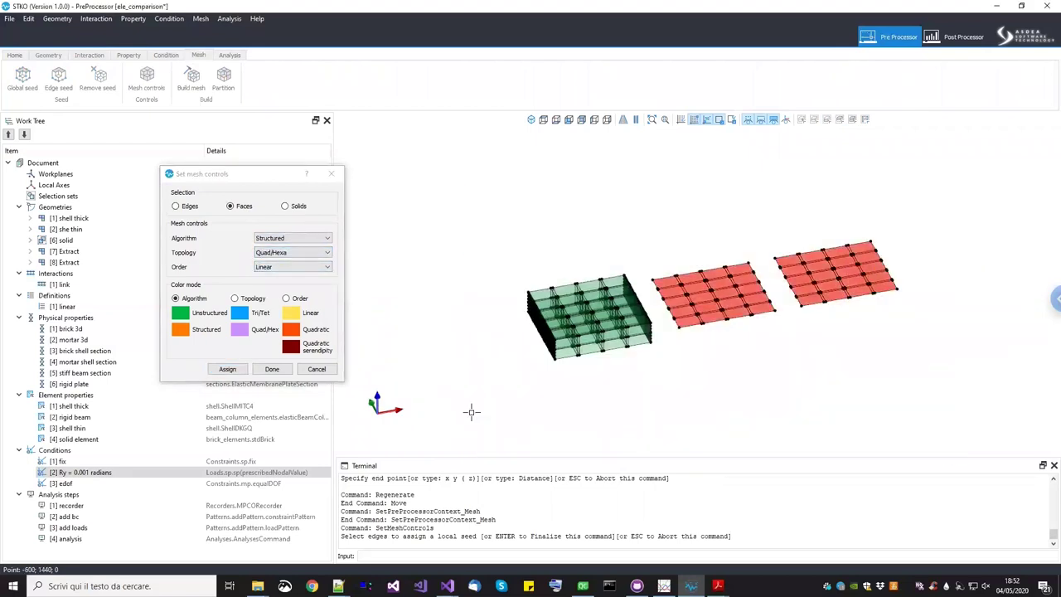
{"action": "left_click", "coordinate": [232, 369]}
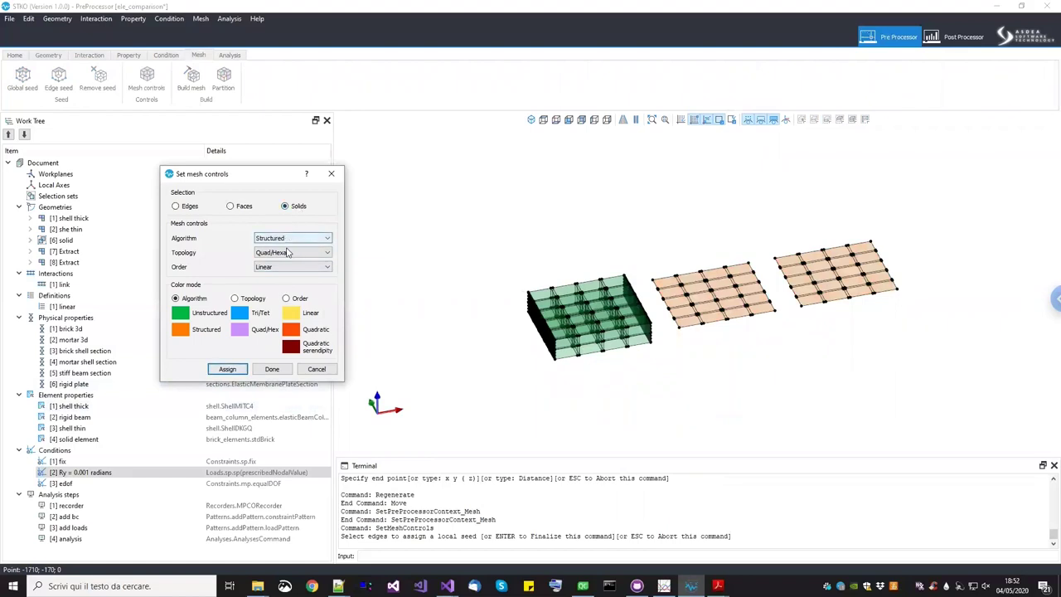
Assign the same Structured, Quad/Hexa, Linear mesh controls to the volumes of the solid panel and finish the mesh controls
{"action": "left_click_drag", "start_coordinate": [441, 233], "coordinate": [668, 423]}
{"action": "left_click", "coordinate": [228, 369]}
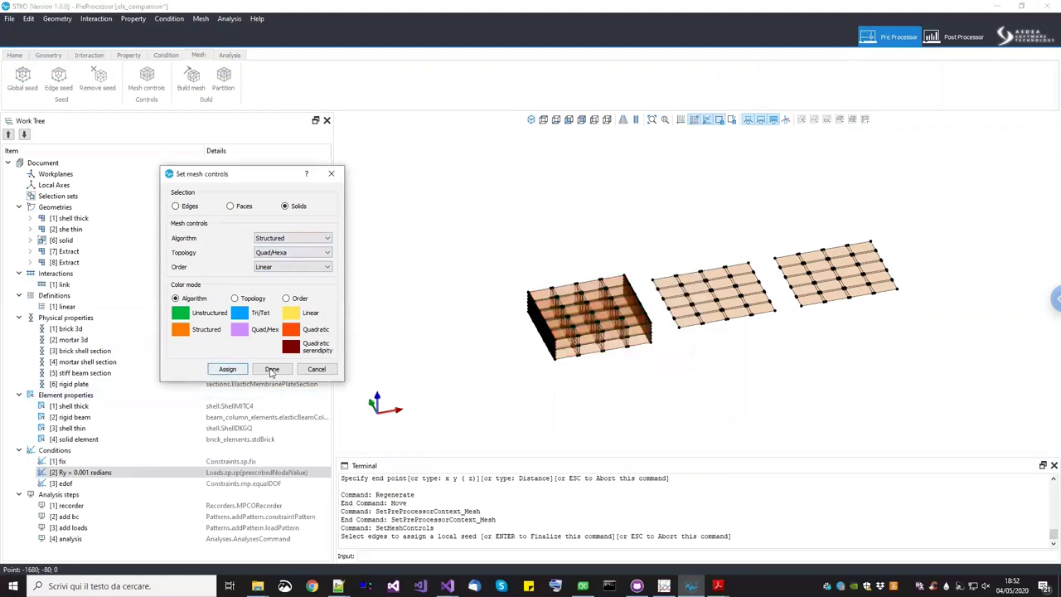
{"action": "left_click", "coordinate": [272, 369]}
Build the mesh of the three panels and check it where the side plate meets the solid panel's front corner
{"action": "left_click", "coordinate": [189, 80]}
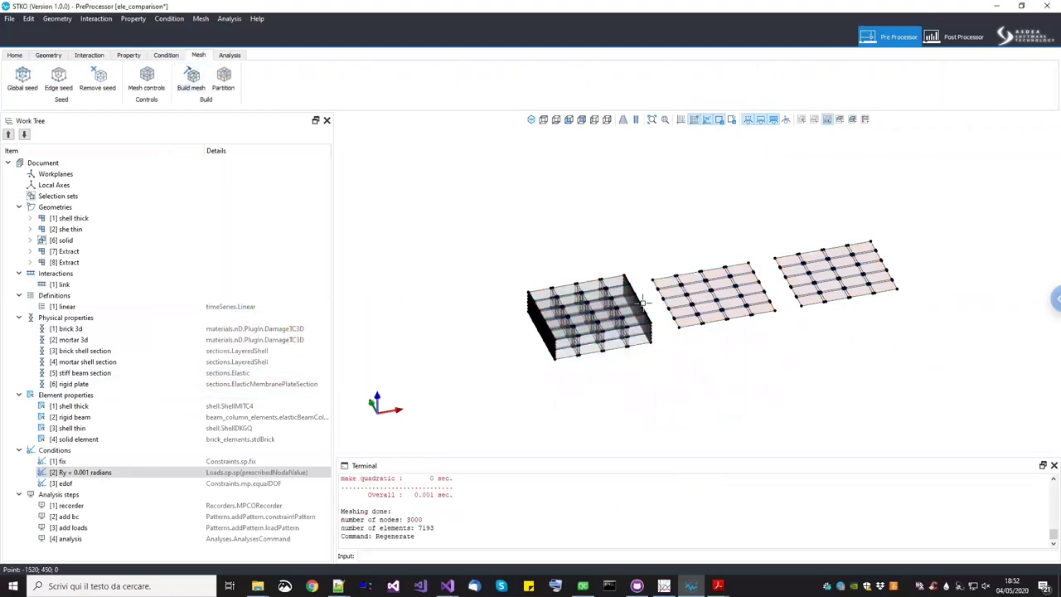
{"action": "scroll", "coordinate": [671, 352], "scroll_direction": "up", "scroll_amount": 5}
{"action": "middle_click_drag", "start_coordinate": [671, 351], "coordinate": [548, 396]}
{"action": "scroll", "coordinate": [548, 396], "scroll_direction": "up", "scroll_amount": 5}
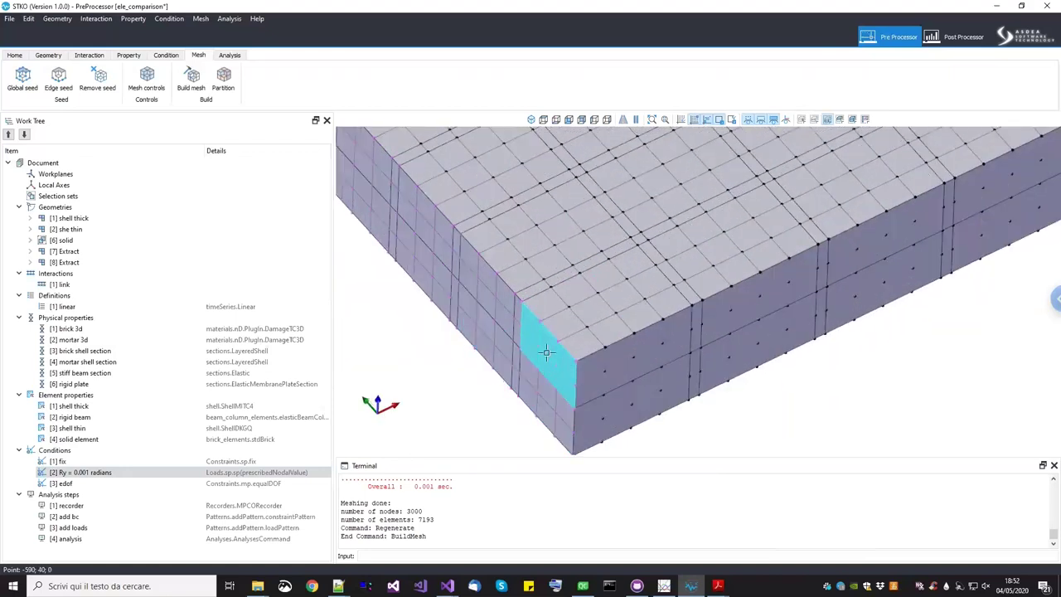
{"action": "scroll", "coordinate": [568, 384], "scroll_direction": "up", "scroll_amount": 5}
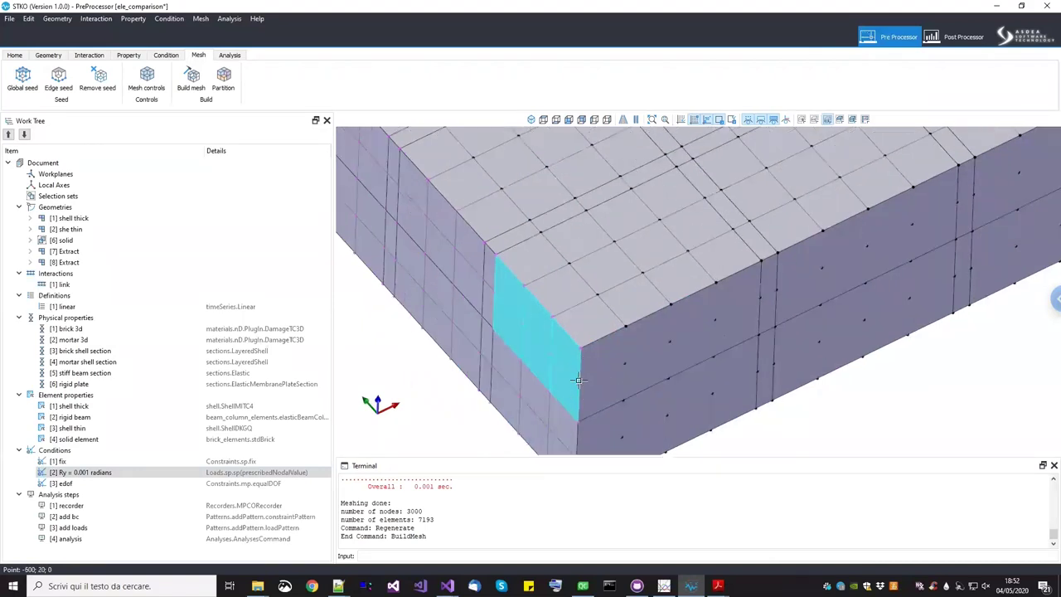
{"action": "scroll", "coordinate": [513, 295], "scroll_direction": "down", "scroll_amount": 10}
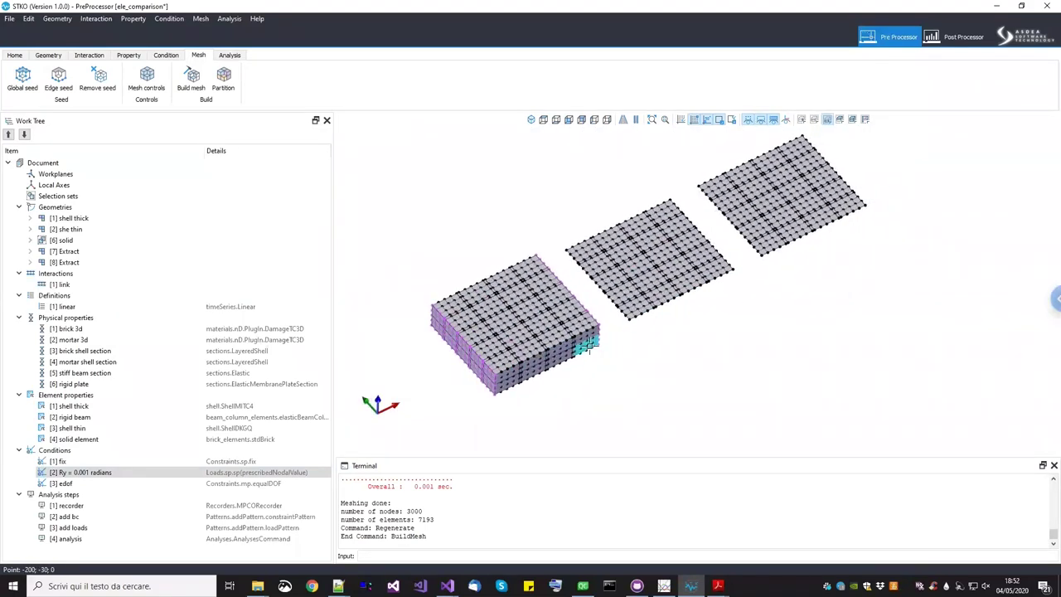
Save the project, run the analysis with the opensees solver in the _ele_comparison folder, and dismiss the solver console
{"action": "key", "text": "ctrl+s"}
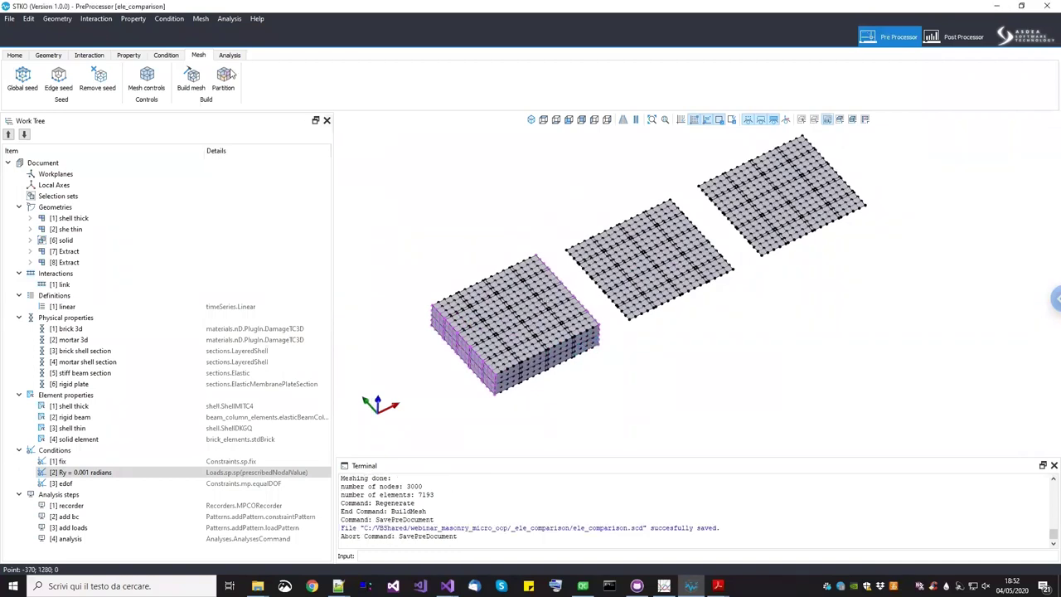
{"action": "left_click", "coordinate": [230, 54]}
{"action": "left_click", "coordinate": [189, 79]}
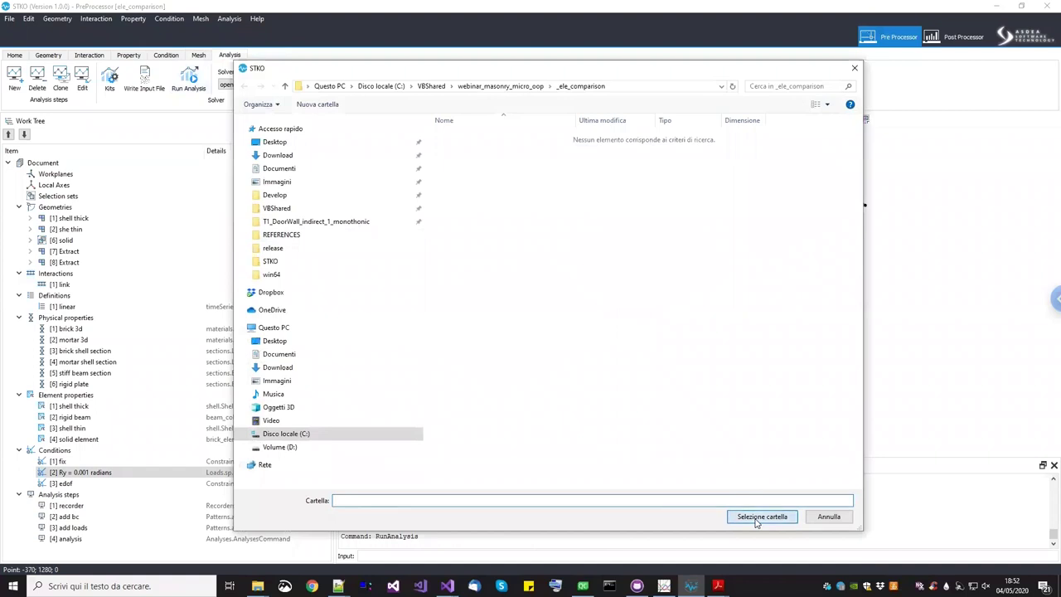
{"action": "left_click", "coordinate": [760, 516]}
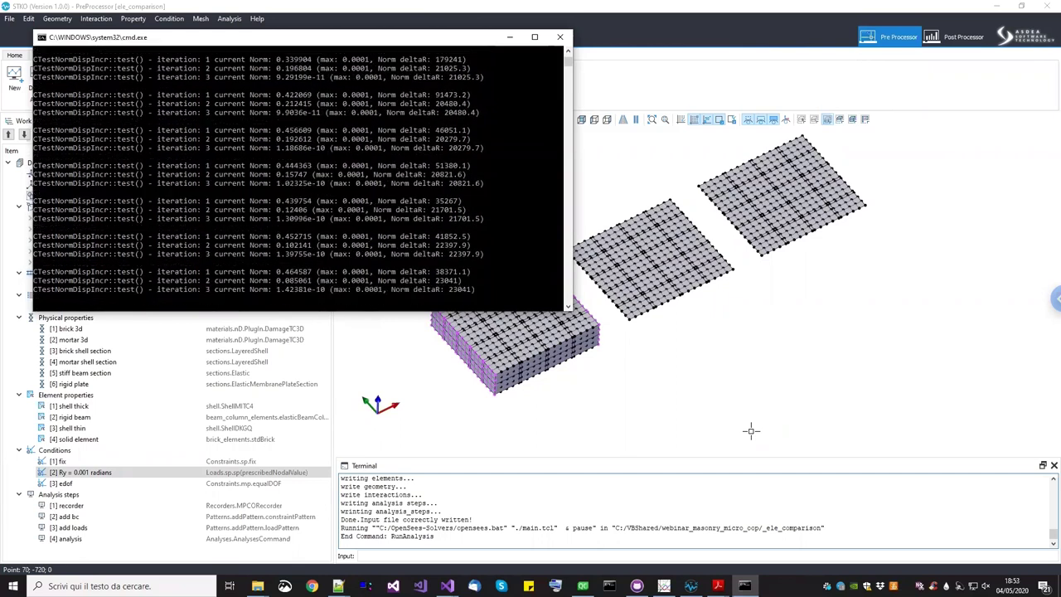
{"action": "key", "text": "Return"}
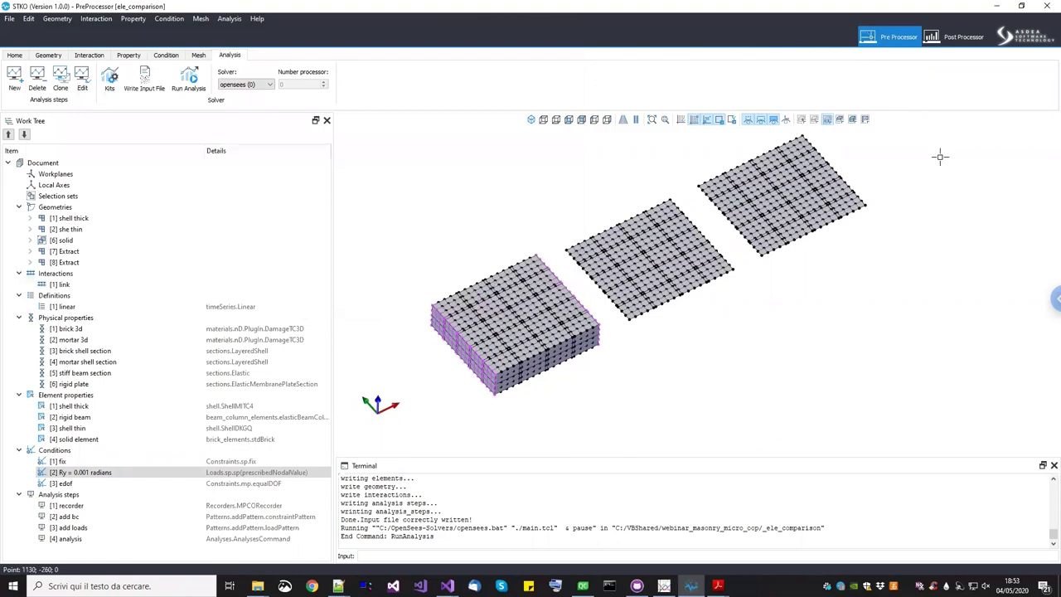
Switch to the post-processor and reload the ele_comparison.mpco database so all three panels are shown in the displacement plot
{"action": "left_click", "coordinate": [963, 37]}
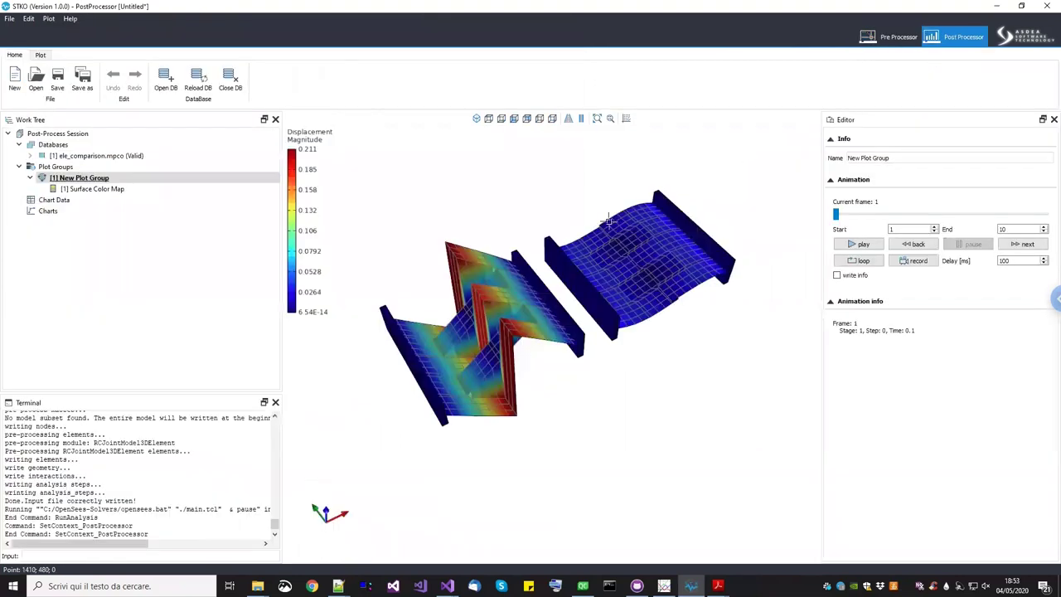
{"action": "left_click", "coordinate": [121, 160]}
{"action": "right_click", "coordinate": [121, 160]}
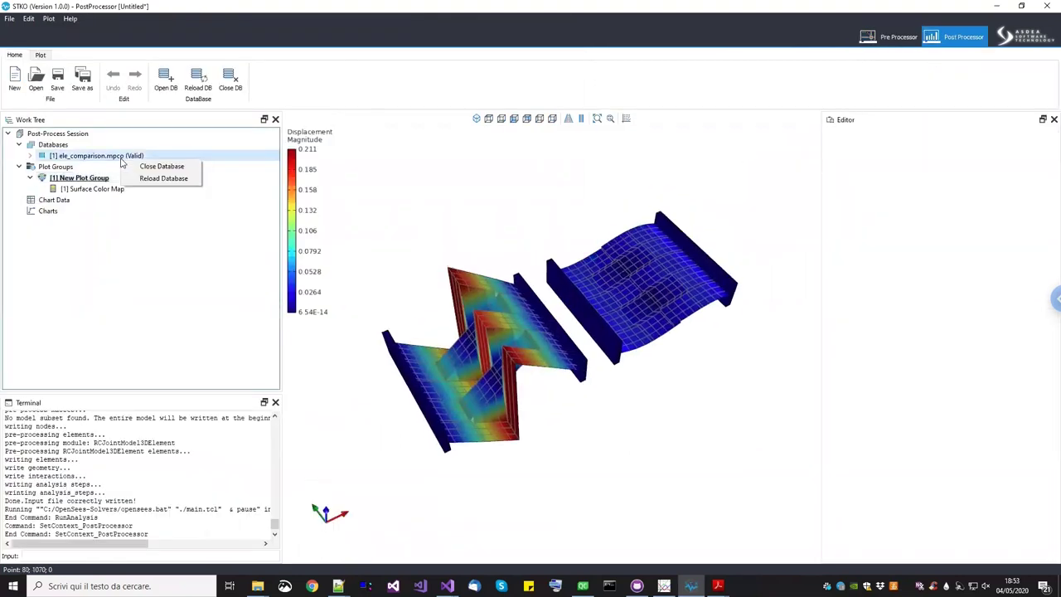
{"action": "left_click", "coordinate": [140, 179]}
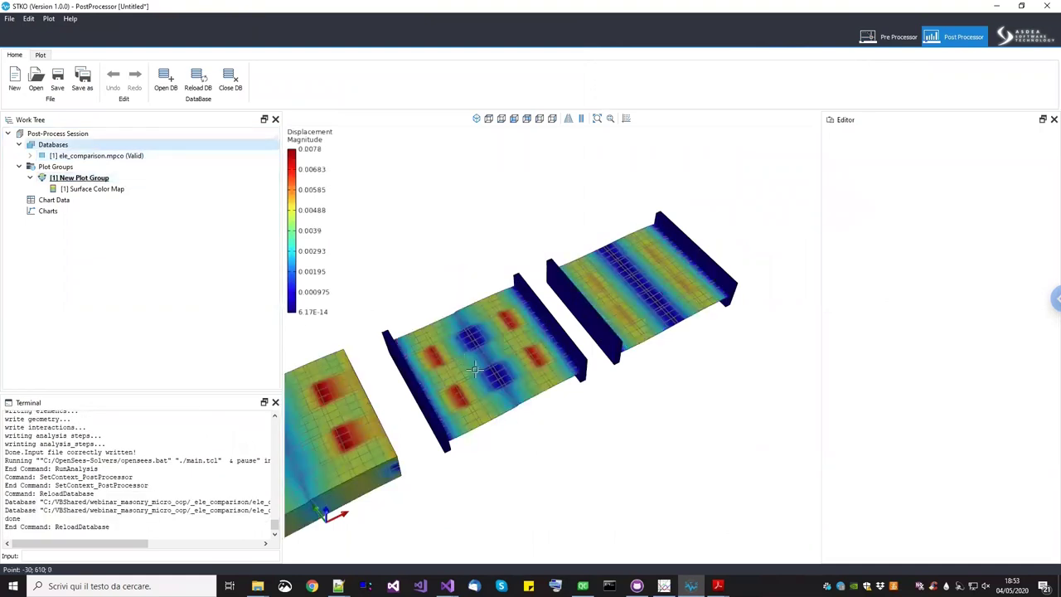
{"action": "left_click_drag", "start_coordinate": [514, 374], "coordinate": [713, 351]}
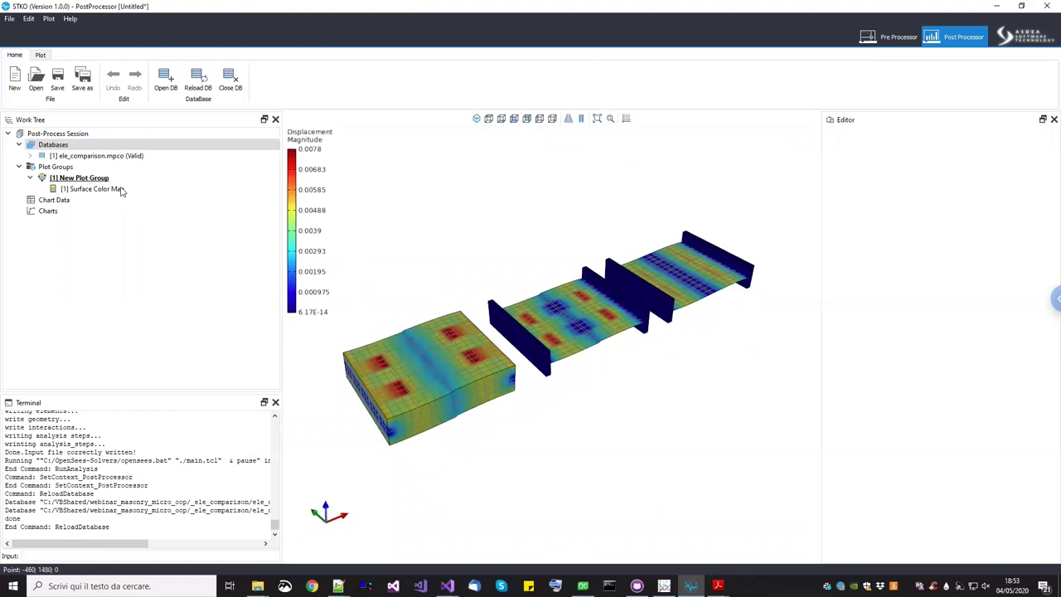
Play the plot group's displacement animation from frame 1 to 10 and examine the deformed shapes of the three panels
{"action": "left_click", "coordinate": [91, 178]}
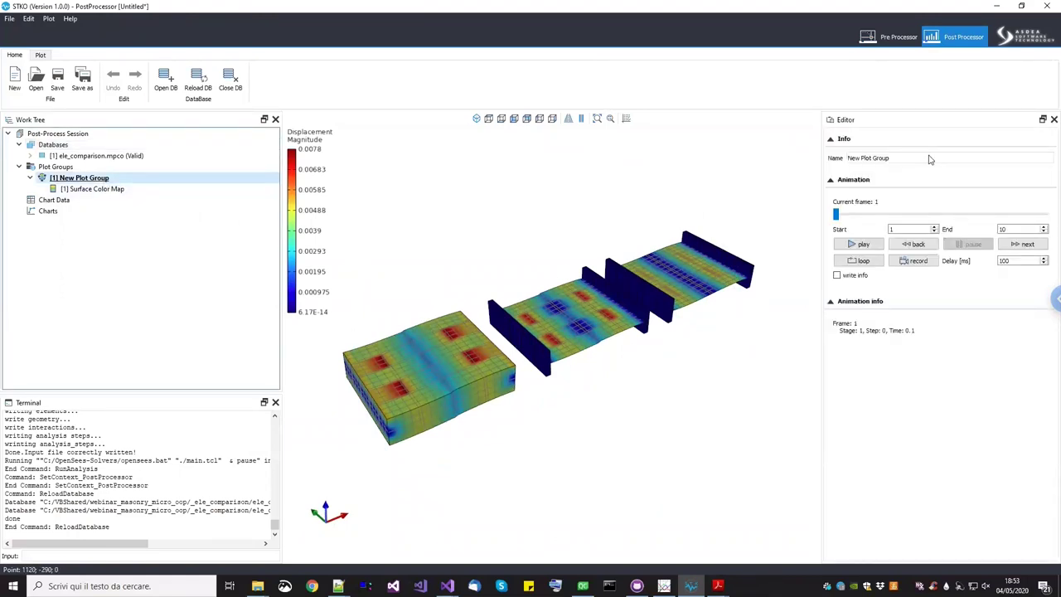
{"action": "left_click", "coordinate": [1049, 301]}
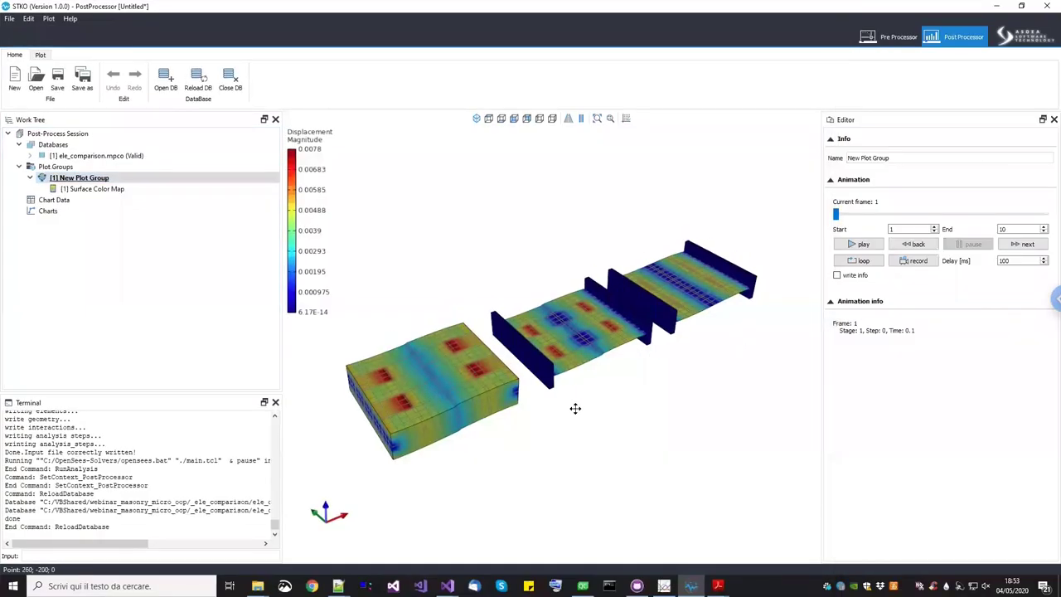
{"action": "middle_click_drag", "start_coordinate": [575, 408], "coordinate": [580, 414]}
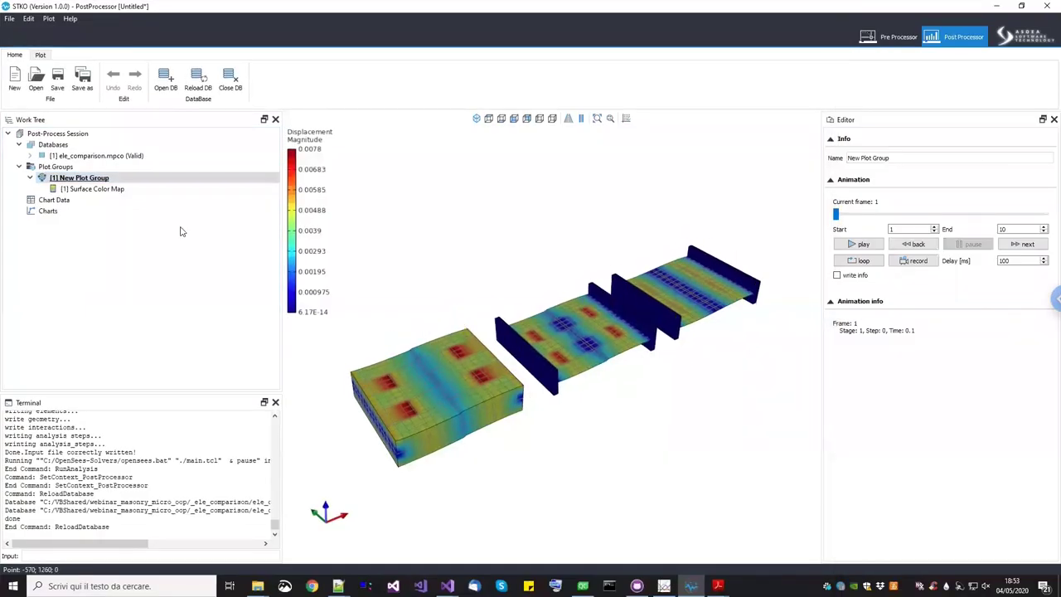
{"action": "left_click", "coordinate": [858, 244]}
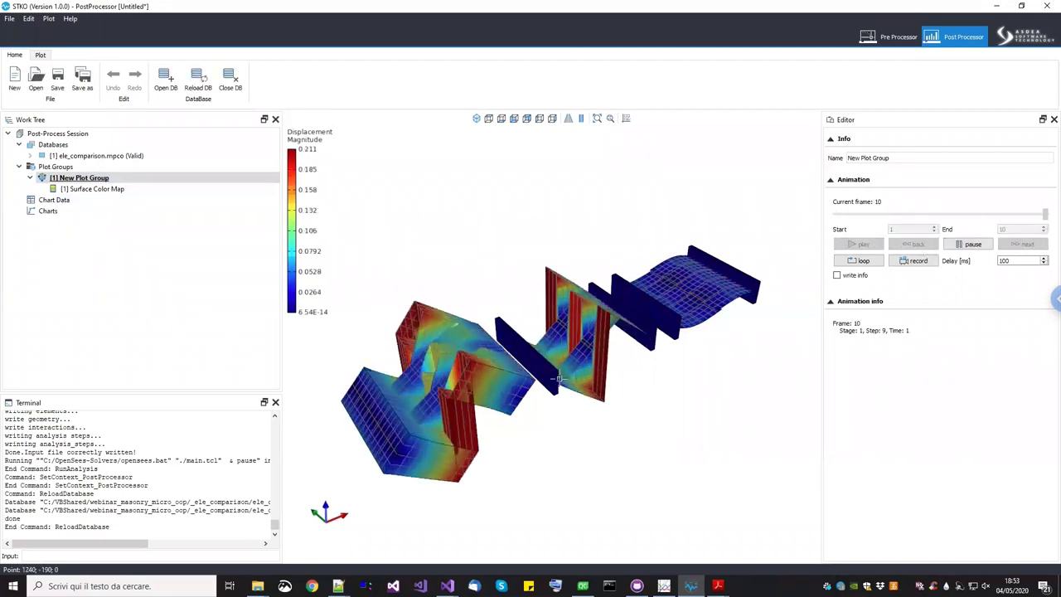
{"action": "left_click_drag", "start_coordinate": [591, 410], "coordinate": [566, 342]}
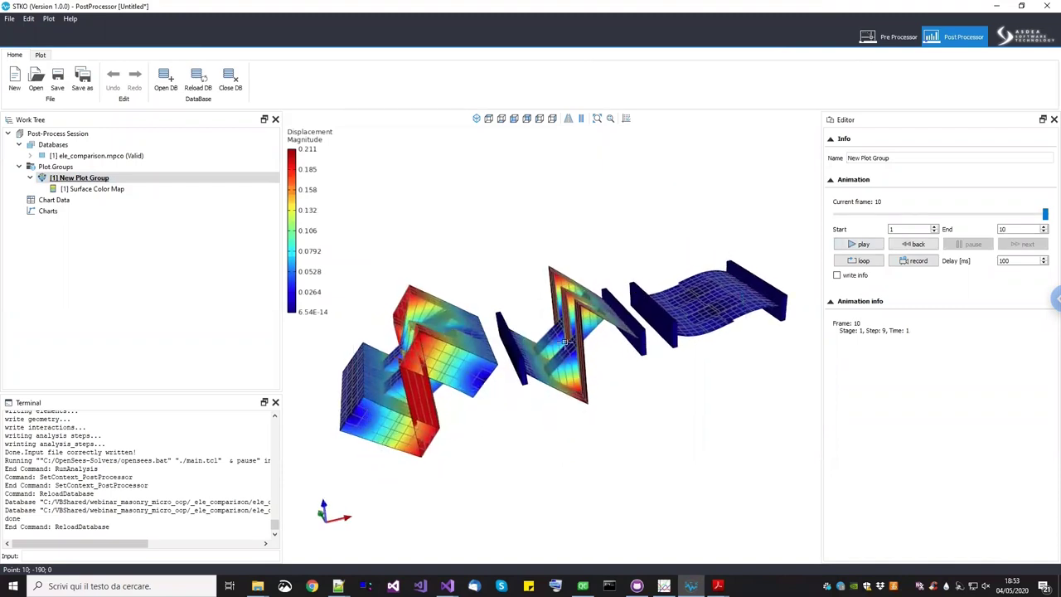
{"action": "left_click_drag", "start_coordinate": [522, 399], "coordinate": [662, 325]}
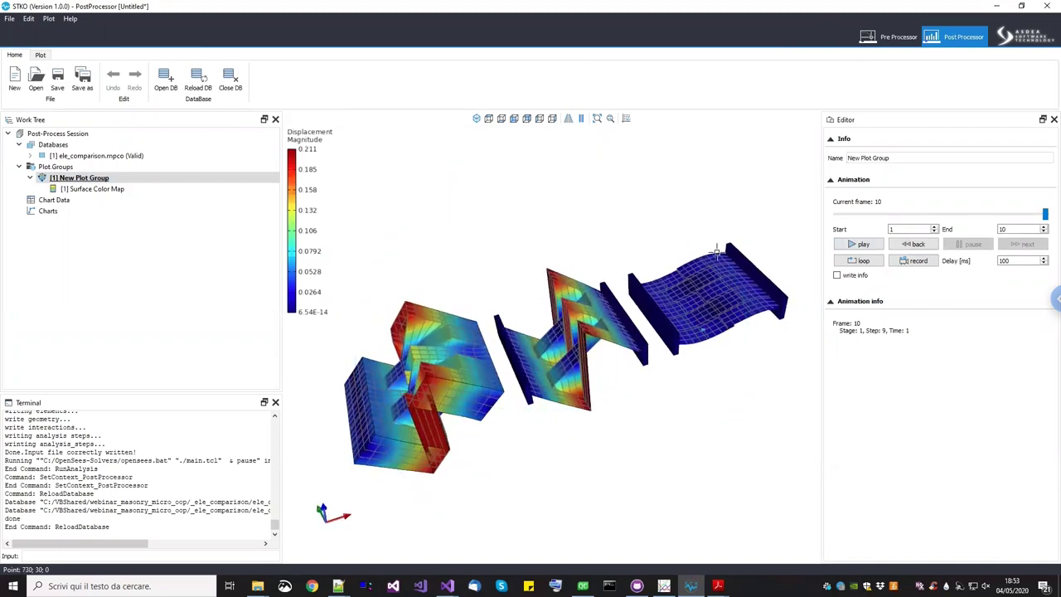
Set the deformation scale of the Surface Color Map plot to 300
{"action": "scroll", "coordinate": [540, 264], "scroll_direction": "up", "scroll_amount": 2}
{"action": "scroll", "coordinate": [580, 306], "scroll_direction": "down", "scroll_amount": 2}
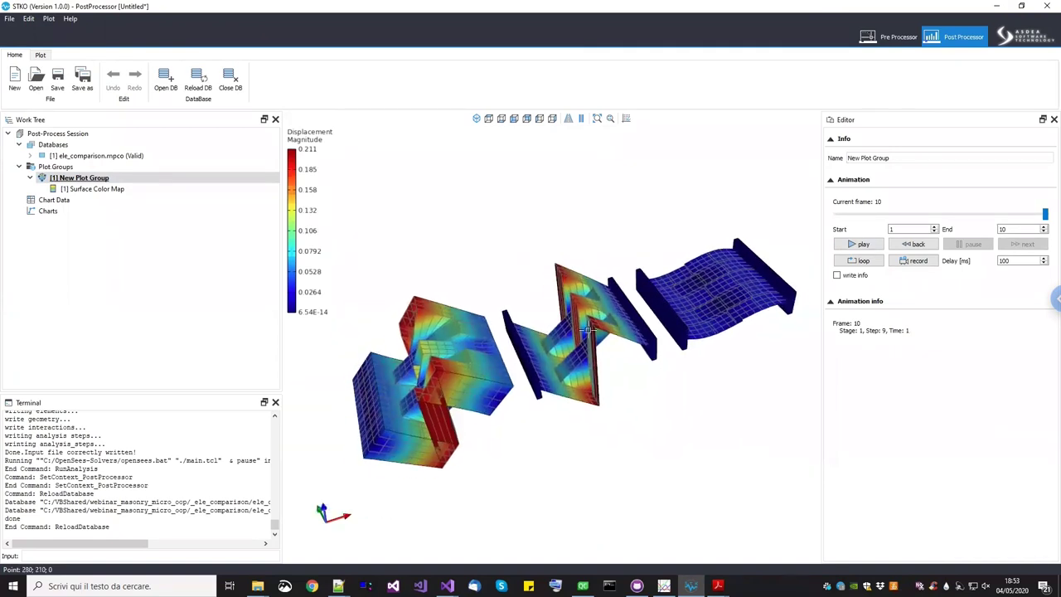
{"action": "left_click_drag", "start_coordinate": [623, 354], "coordinate": [629, 389]}
{"action": "left_click_drag", "start_coordinate": [737, 342], "coordinate": [419, 239]}
{"action": "left_click", "coordinate": [165, 189]}
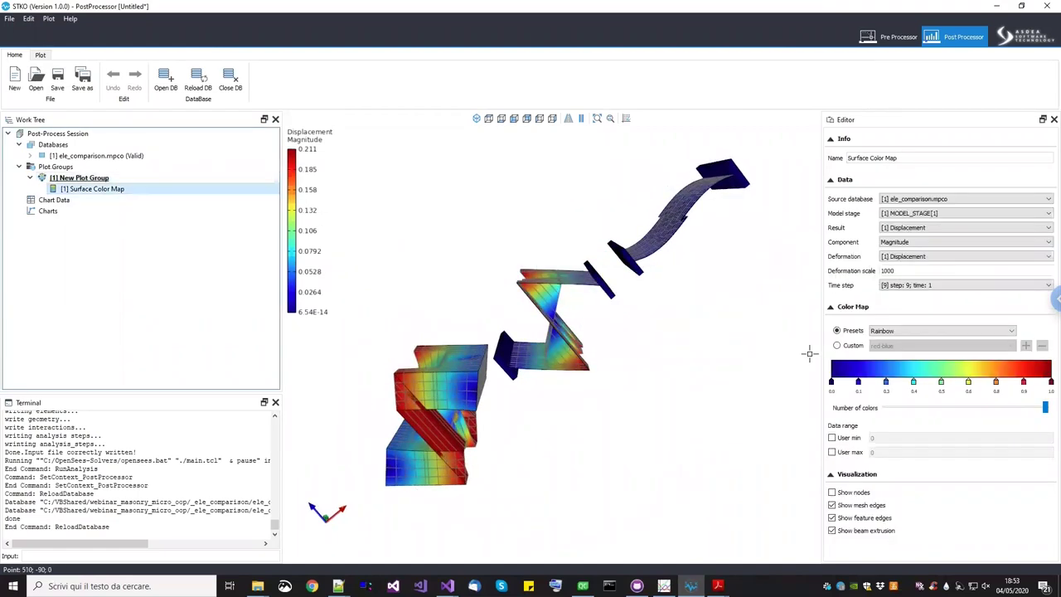
{"action": "left_click_drag", "start_coordinate": [897, 280], "coordinate": [829, 277]}
{"action": "type", "text": "30"}
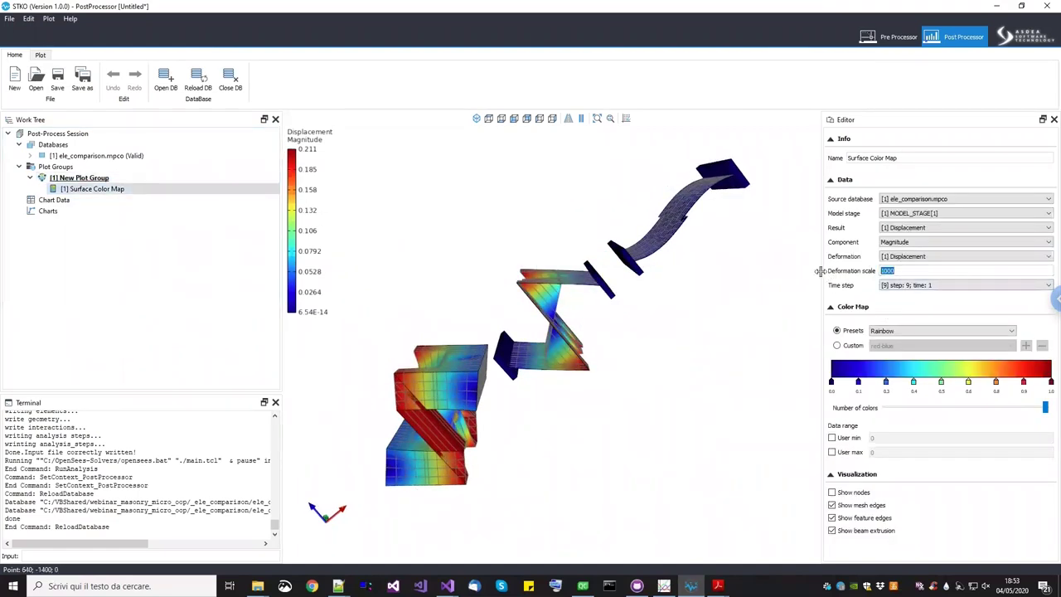
{"action": "key", "text": "Return"}
{"action": "type", "text": "0"}
{"action": "key", "text": "Return"}
Examine the displacement plot of the solid, thick-shell and thin-shell panels from several angles, including a close-up of the middle panel's mortar joints
{"action": "left_click_drag", "start_coordinate": [590, 334], "coordinate": [616, 358]}
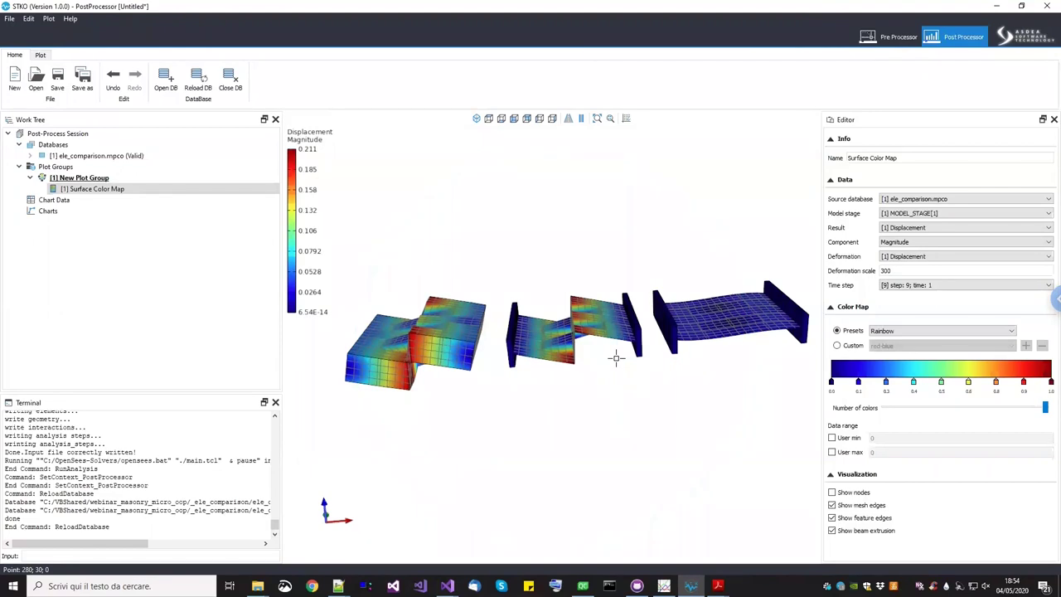
{"action": "left_click_drag", "start_coordinate": [461, 418], "coordinate": [659, 479]}
{"action": "scroll", "coordinate": [590, 305], "scroll_direction": "up", "scroll_amount": 3}
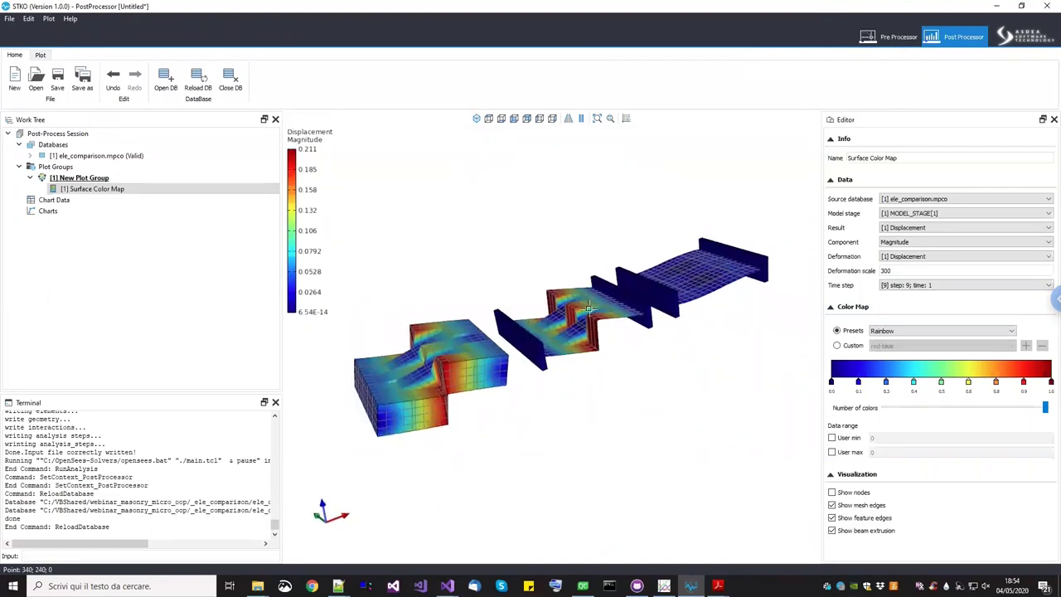
{"action": "scroll", "coordinate": [559, 300], "scroll_direction": "down", "scroll_amount": 3}
{"action": "left_click_drag", "start_coordinate": [580, 328], "coordinate": [573, 372]}
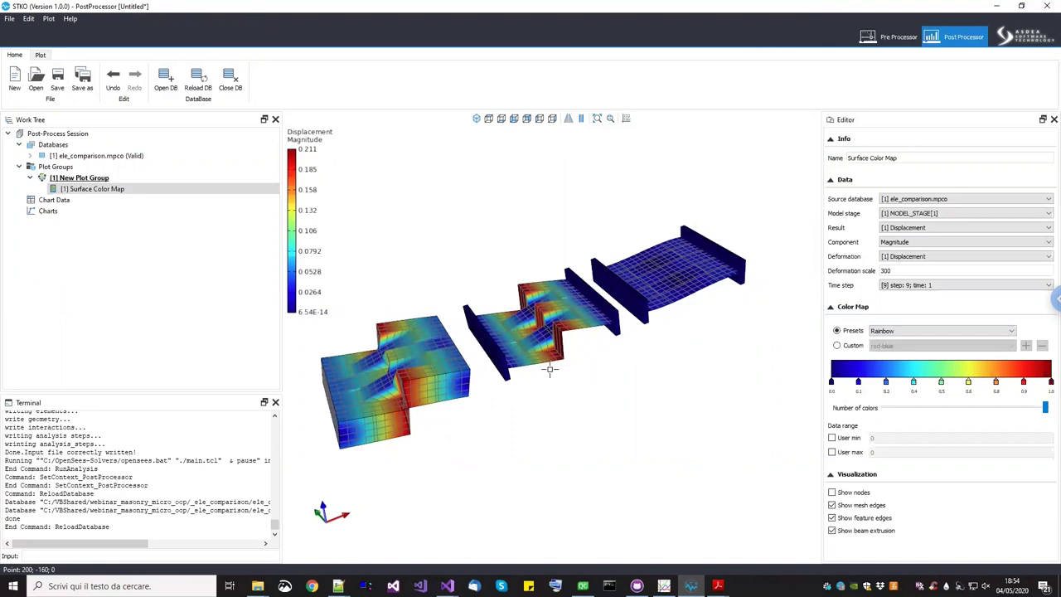
{"action": "scroll", "coordinate": [516, 370], "scroll_direction": "up", "scroll_amount": 2}
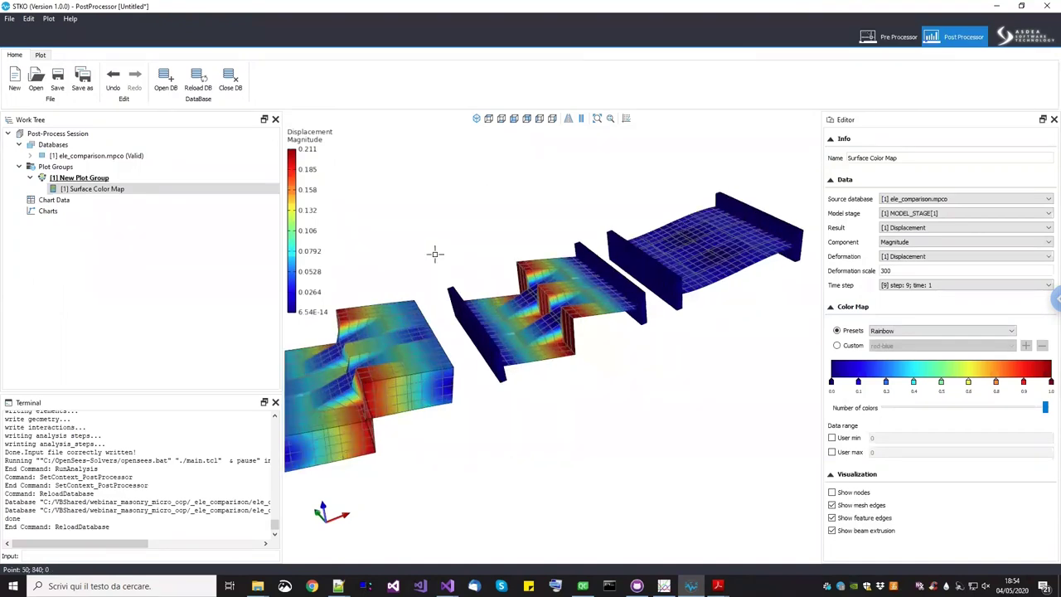
{"action": "scroll", "coordinate": [434, 254], "scroll_direction": "down", "scroll_amount": 2}
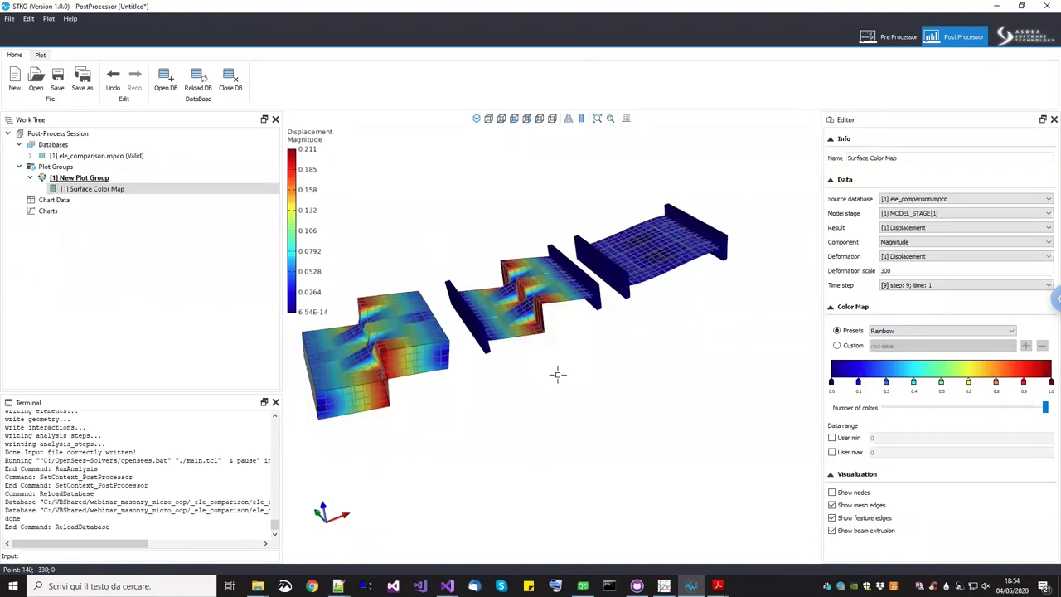
{"action": "scroll", "coordinate": [559, 359], "scroll_direction": "up", "scroll_amount": 1}
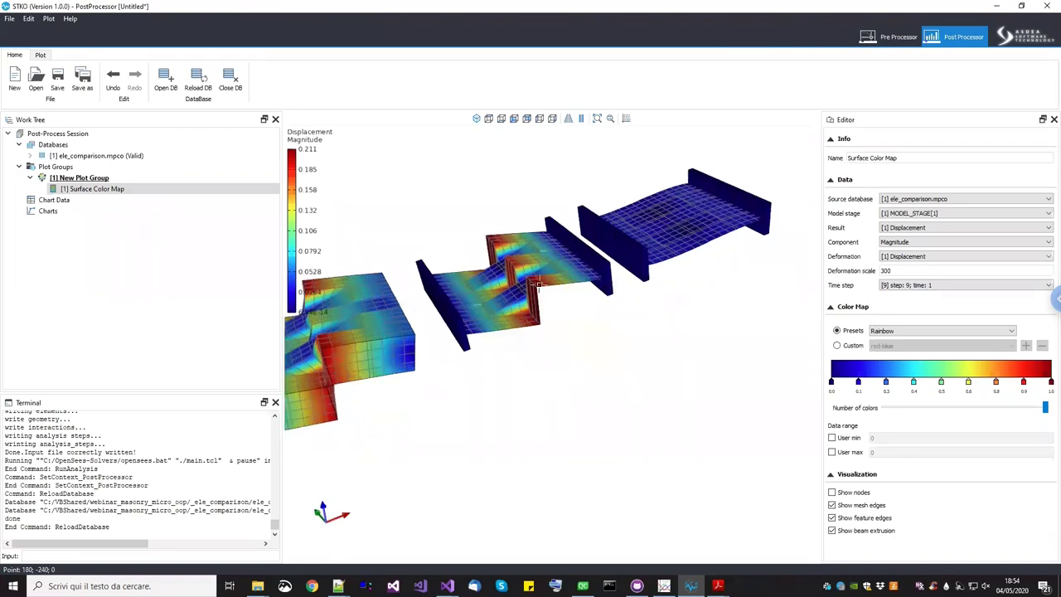
{"action": "scroll", "coordinate": [537, 285], "scroll_direction": "up", "scroll_amount": 1}
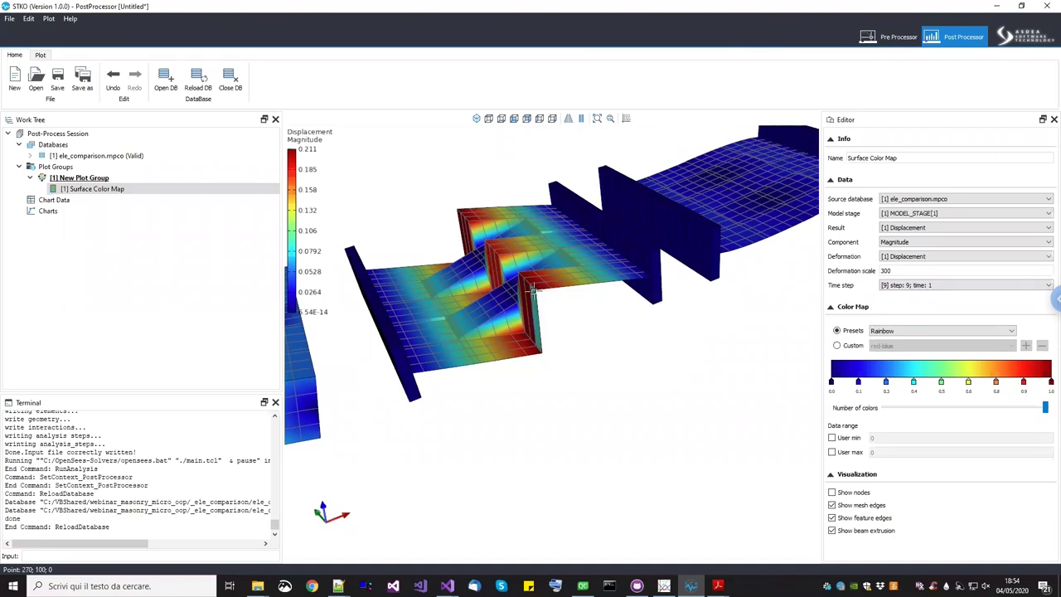
{"action": "scroll", "coordinate": [530, 296], "scroll_direction": "down", "scroll_amount": 3}
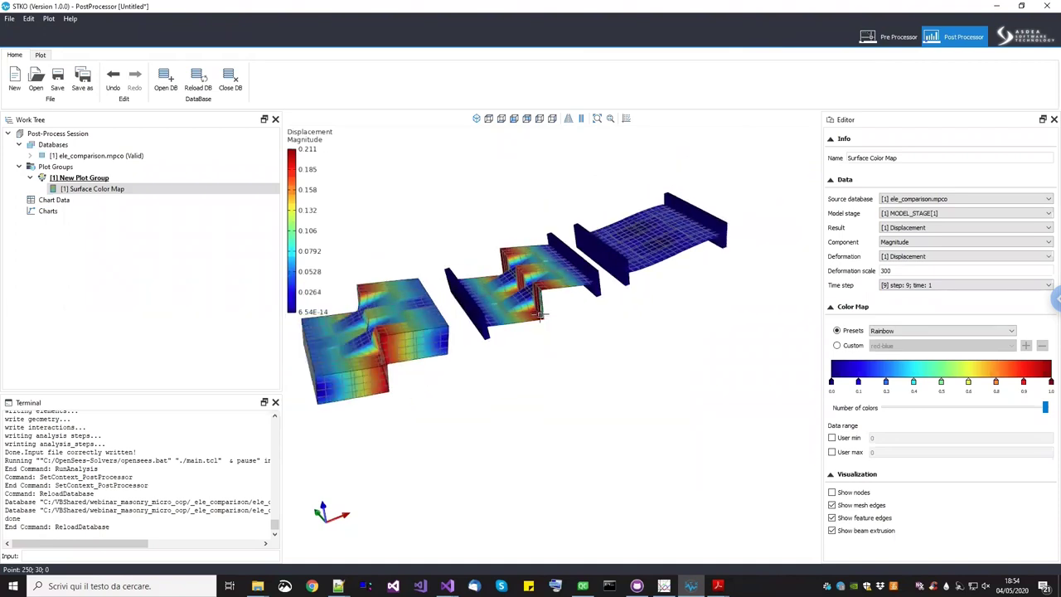
{"action": "scroll", "coordinate": [656, 245], "scroll_direction": "down", "scroll_amount": 2}
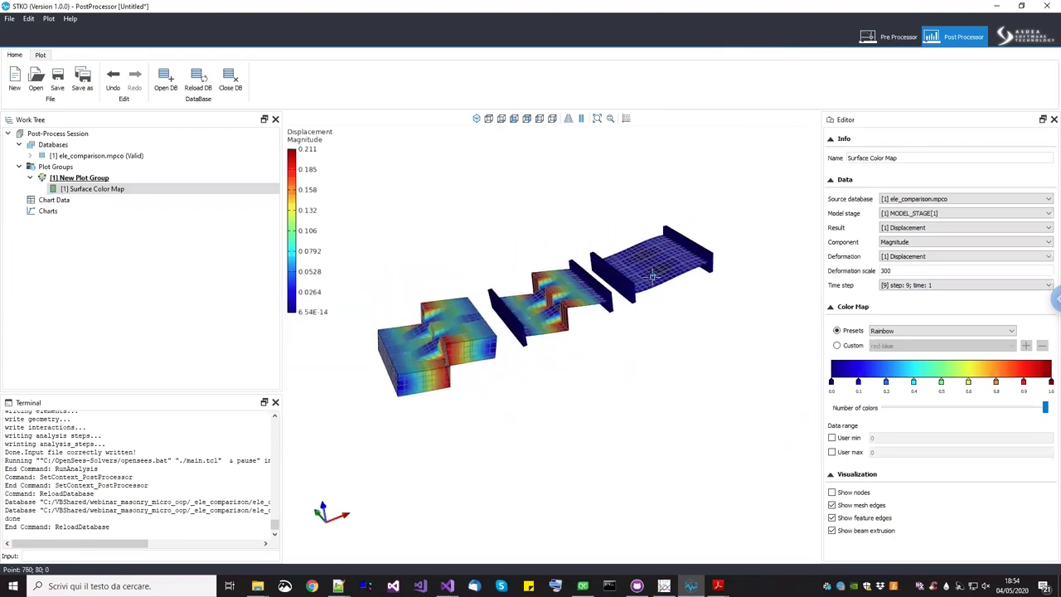
{"action": "middle_click_drag", "start_coordinate": [595, 310], "coordinate": [609, 369]}
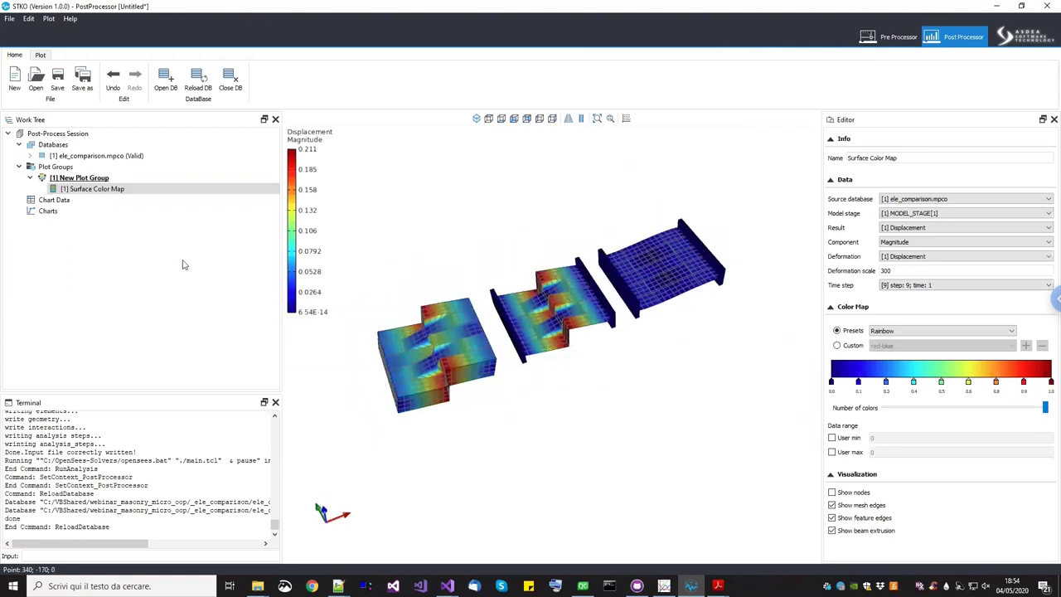
Start a new post-processing session without saving the current one and return to the pre-processor
{"action": "left_click", "coordinate": [13, 83]}
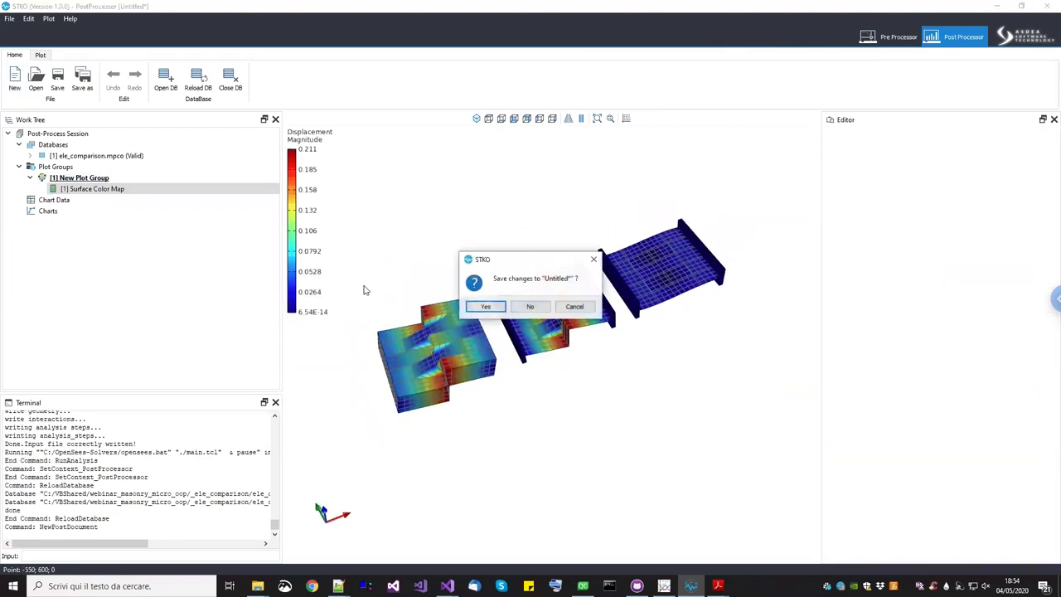
{"action": "left_click", "coordinate": [529, 307]}
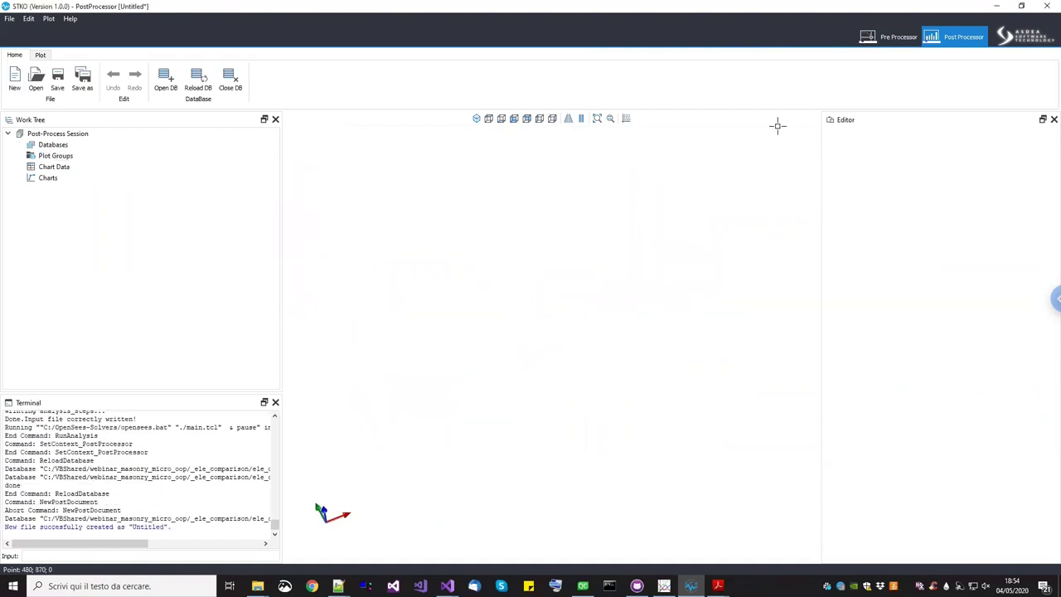
{"action": "left_click", "coordinate": [895, 37]}
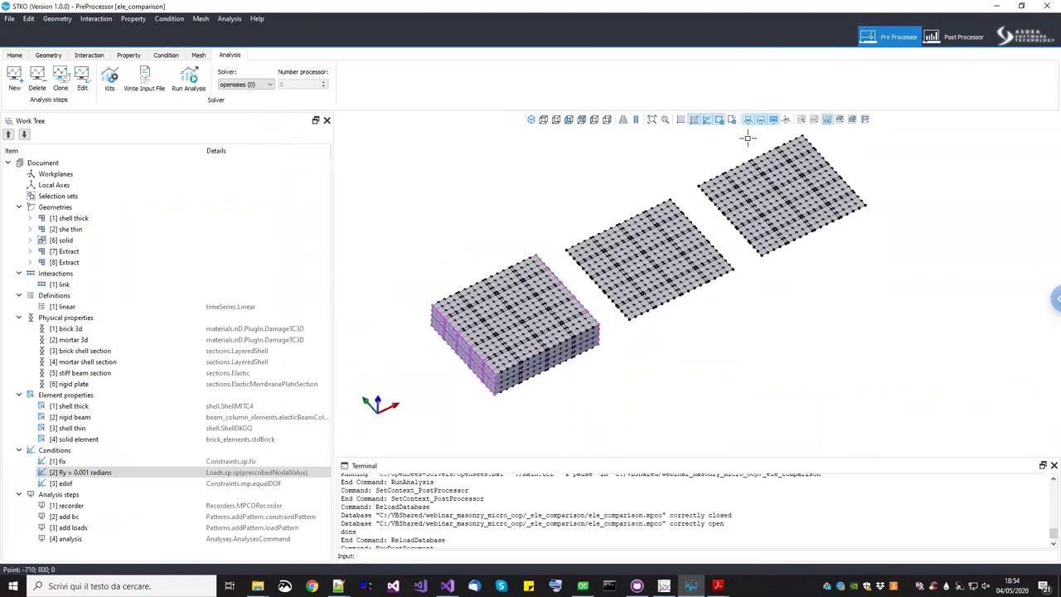
Make the workplane grid visible around the three panels
{"action": "left_click", "coordinate": [677, 122]}
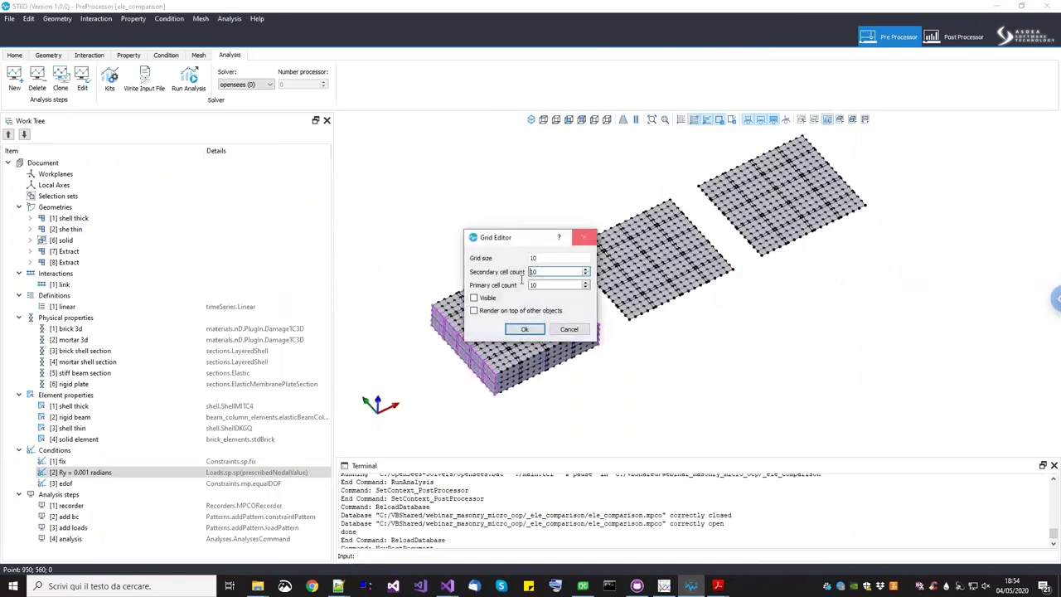
{"action": "left_click", "coordinate": [486, 298]}
{"action": "left_click", "coordinate": [524, 329]}
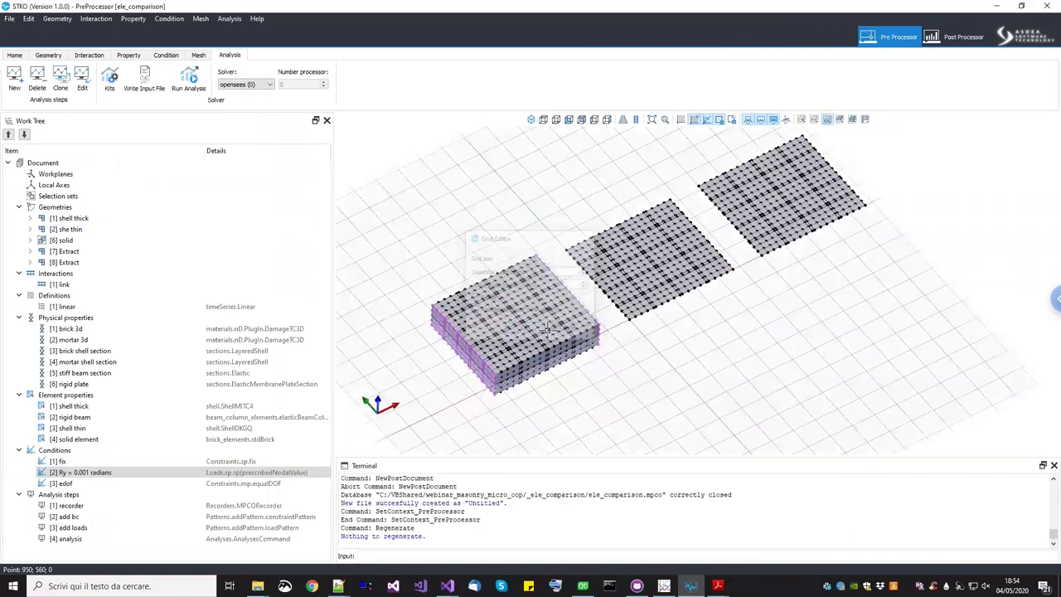
{"action": "scroll", "coordinate": [547, 341], "scroll_direction": "down", "scroll_amount": 2}
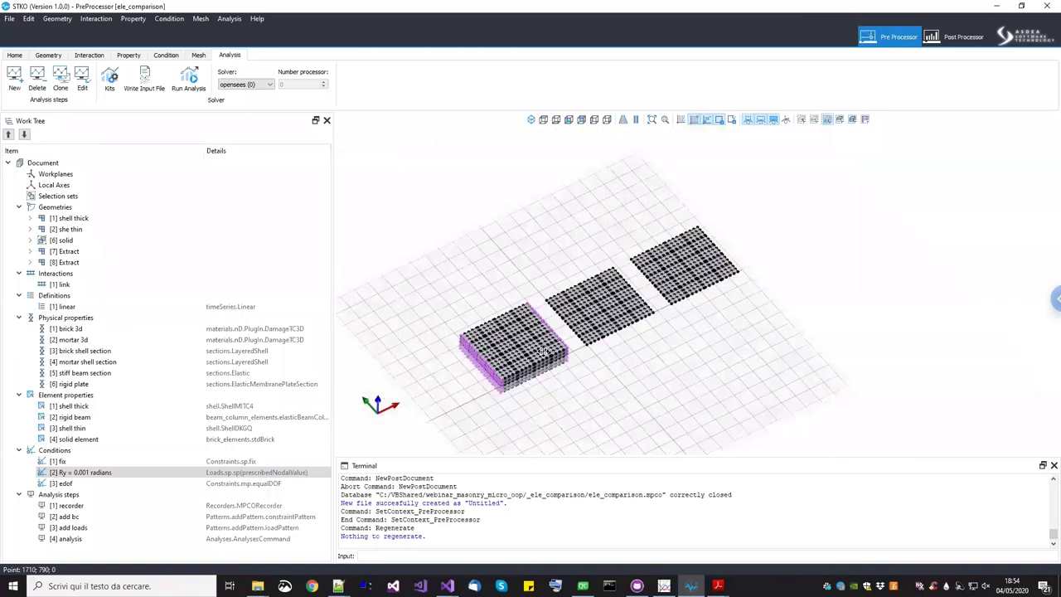
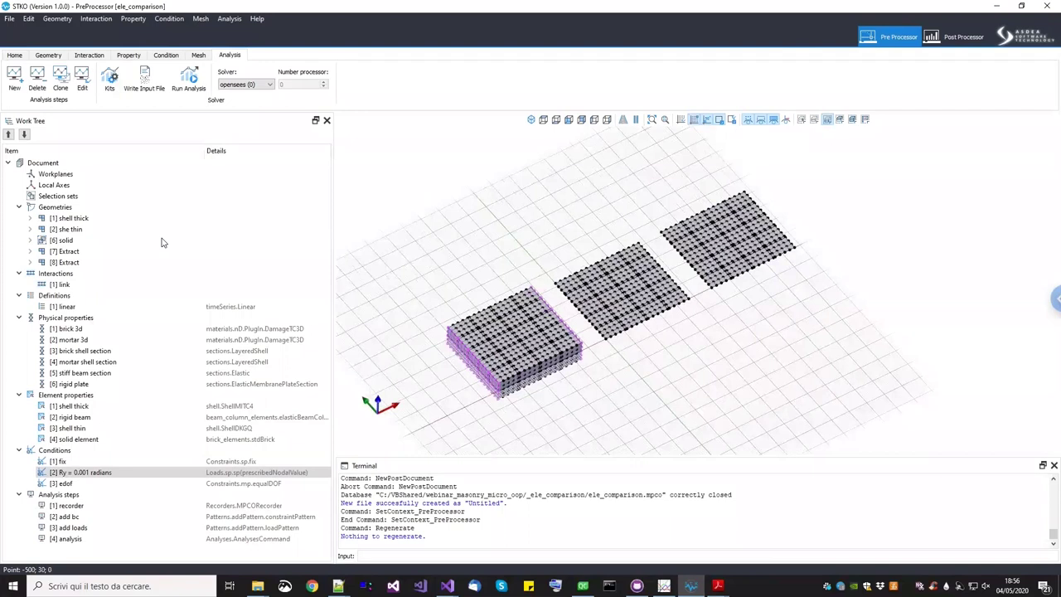
Close the ele_comparison model and start a new, empty pre-processor document
{"action": "left_click", "coordinate": [14, 55]}
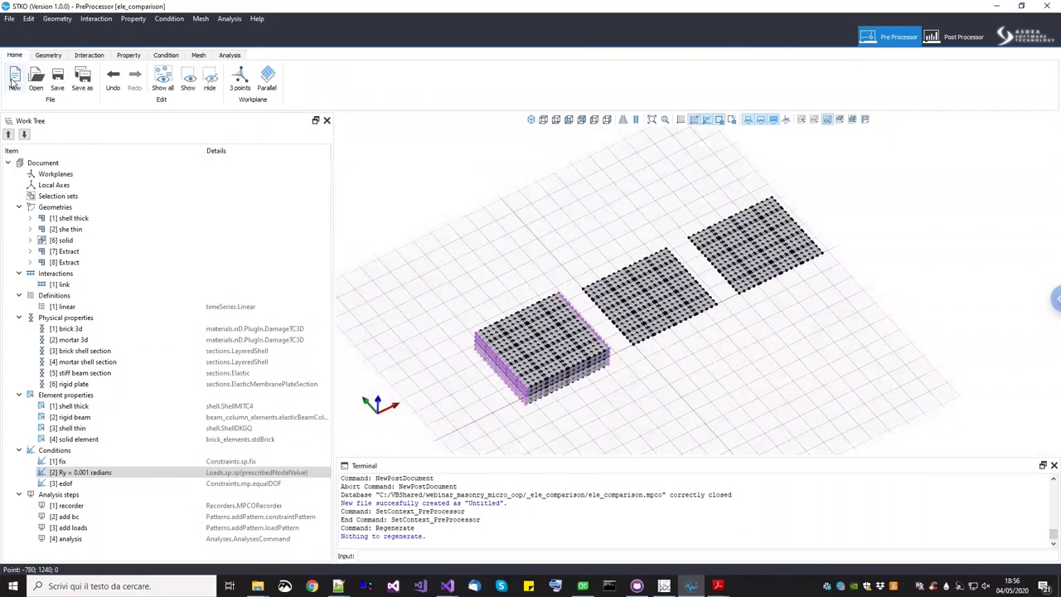
{"action": "left_click", "coordinate": [14, 78]}
{"action": "left_click", "coordinate": [514, 307]}
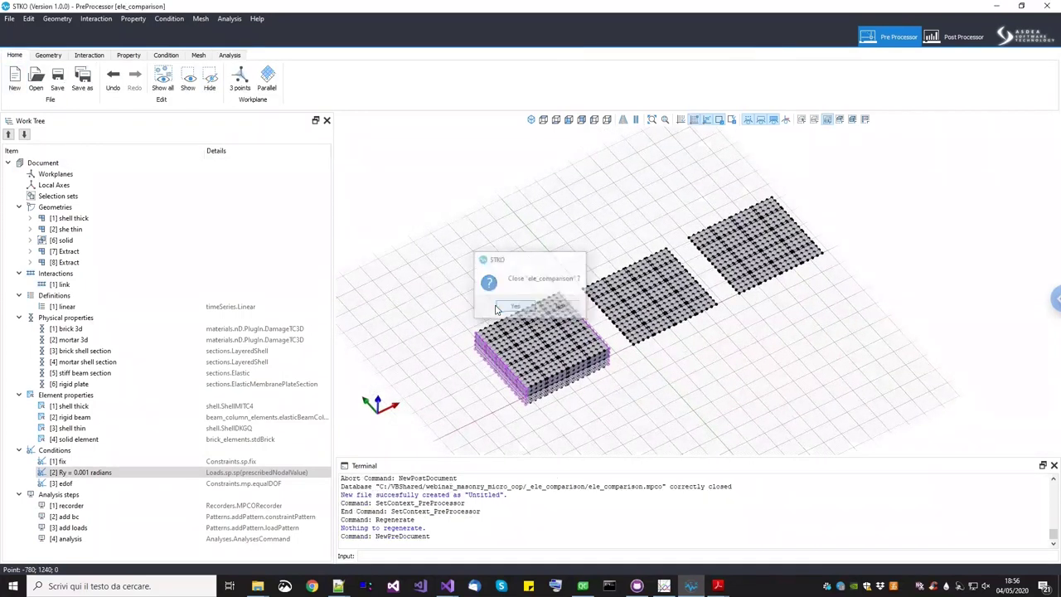
{"action": "middle_click_drag", "start_coordinate": [582, 303], "coordinate": [589, 327]}
{"action": "scroll", "coordinate": [590, 326], "scroll_direction": "down", "scroll_amount": 2}
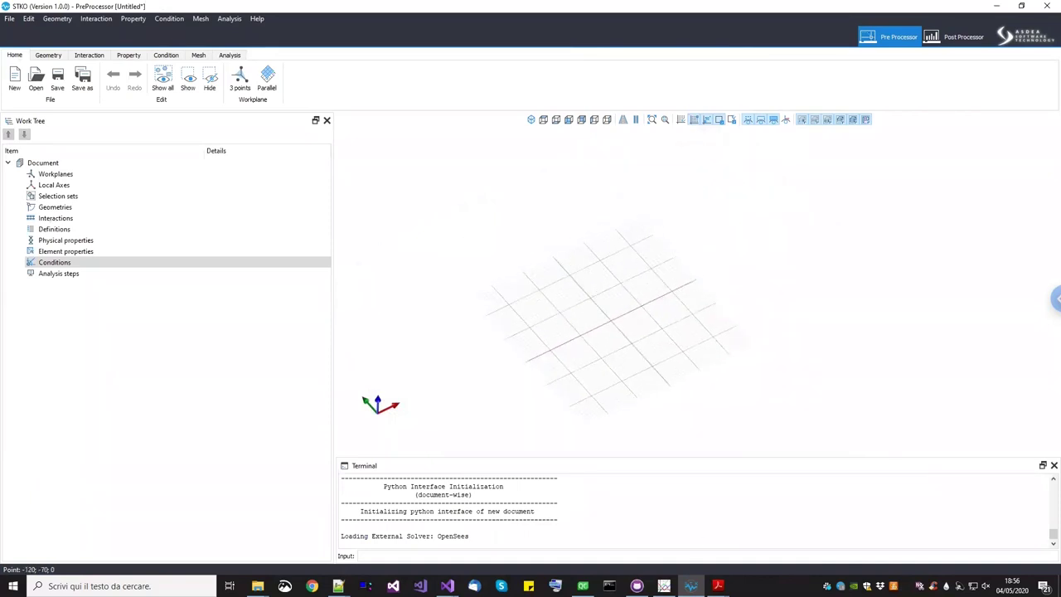
Switch to the Out-of-Plane Flexural Strength PDF in Acrobat Reader, look over the wall support detail figures, and minimize it
{"action": "mouse_move", "coordinate": [717, 586]}
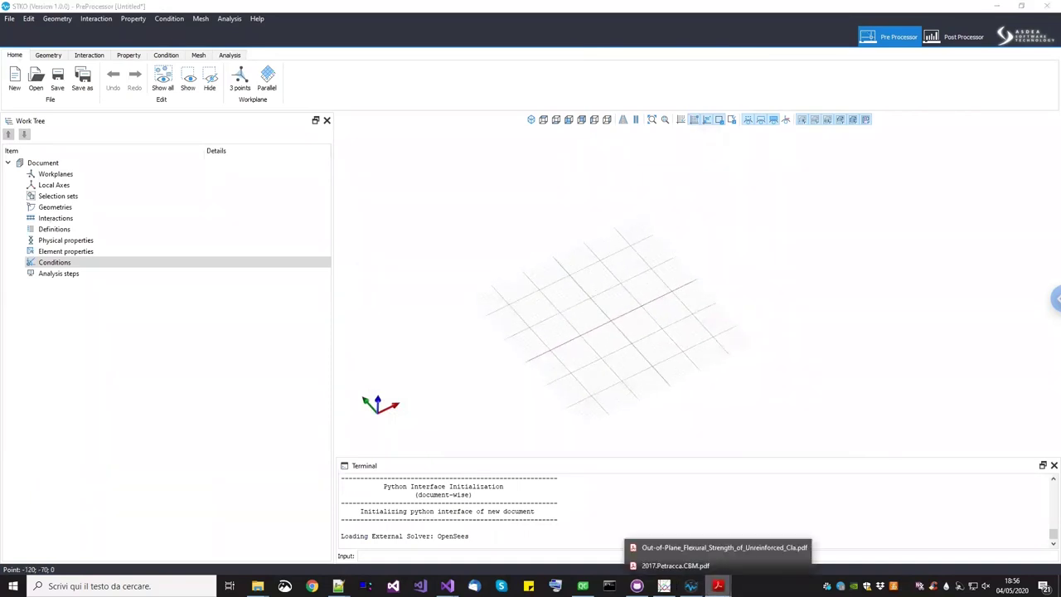
{"action": "left_click", "coordinate": [718, 549]}
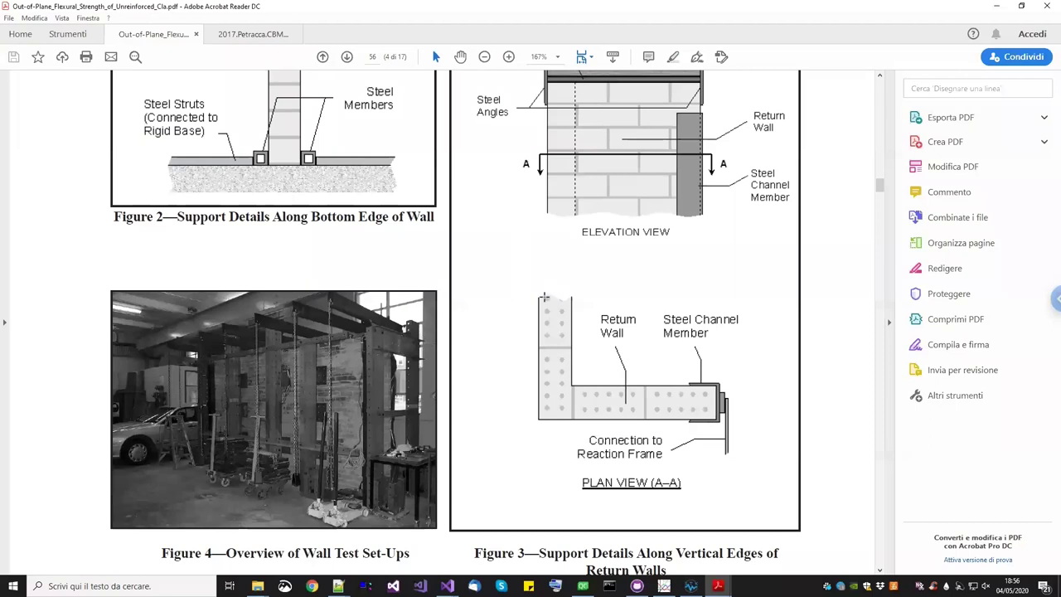
{"action": "scroll", "coordinate": [544, 297], "scroll_direction": "up", "scroll_amount": 5}
{"action": "scroll", "coordinate": [542, 298], "scroll_direction": "down", "scroll_amount": 2}
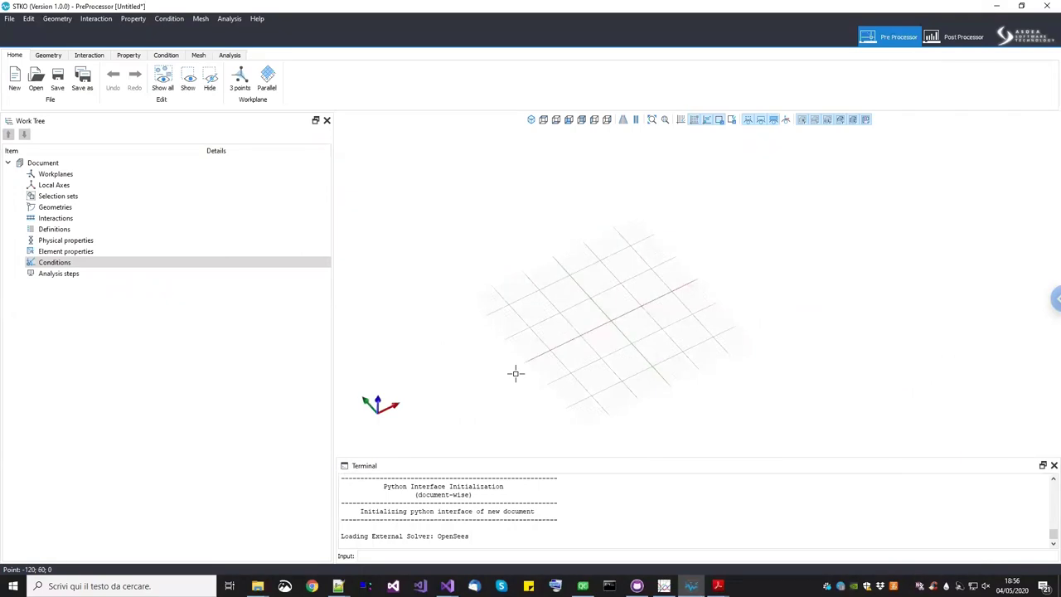
{"action": "left_click", "coordinate": [997, 10]}
Switch to File Explorer and create a folder named _urm_wall inside webinar_masonry_micro_oop
{"action": "mouse_move", "coordinate": [258, 586]}
{"action": "left_click", "coordinate": [265, 548]}
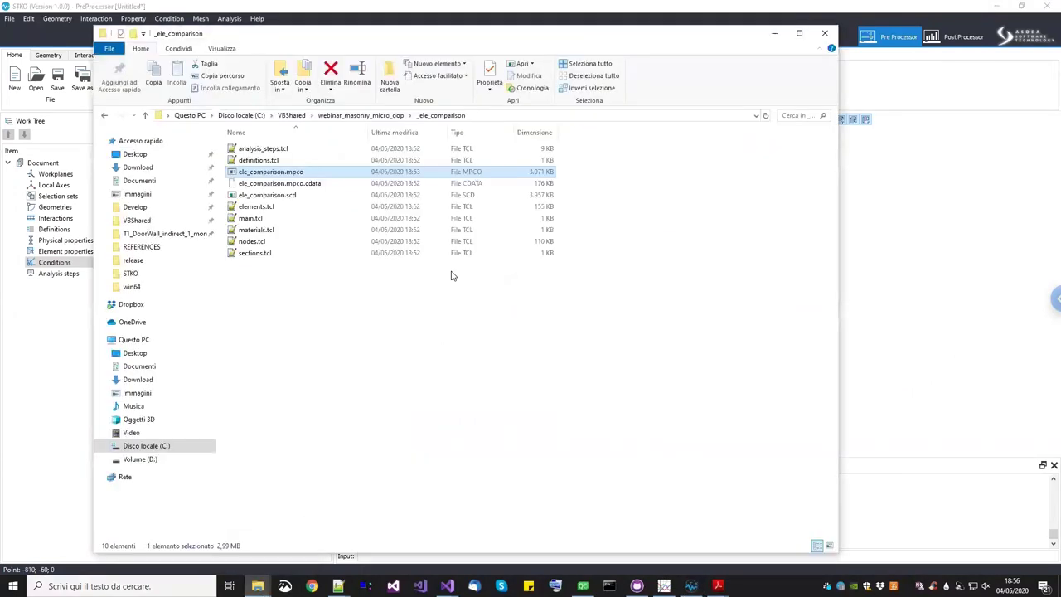
{"action": "left_click", "coordinate": [360, 116]}
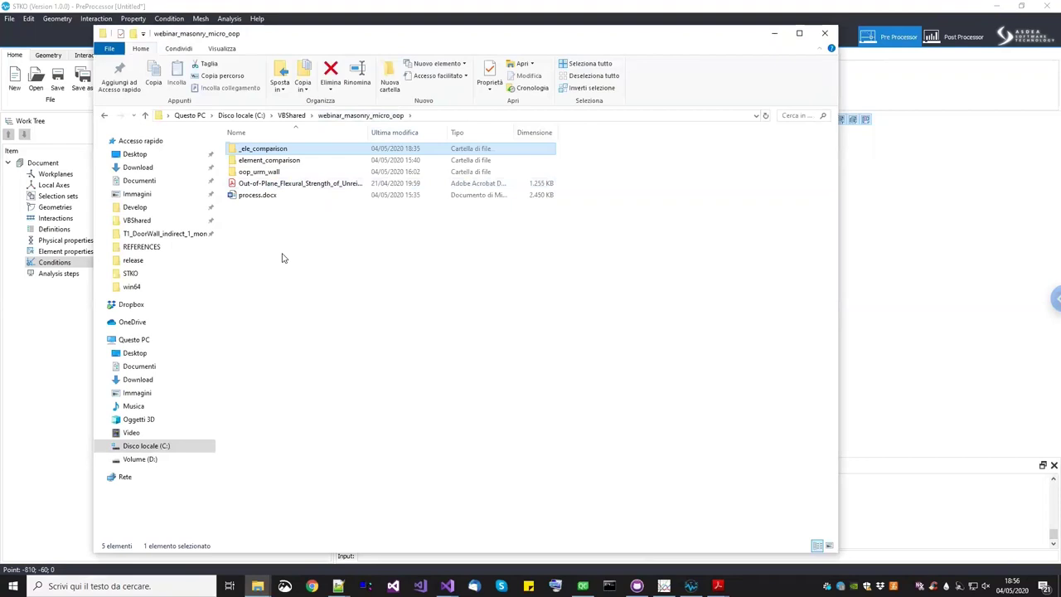
{"action": "right_click", "coordinate": [282, 257]}
{"action": "mouse_move", "coordinate": [379, 468]}
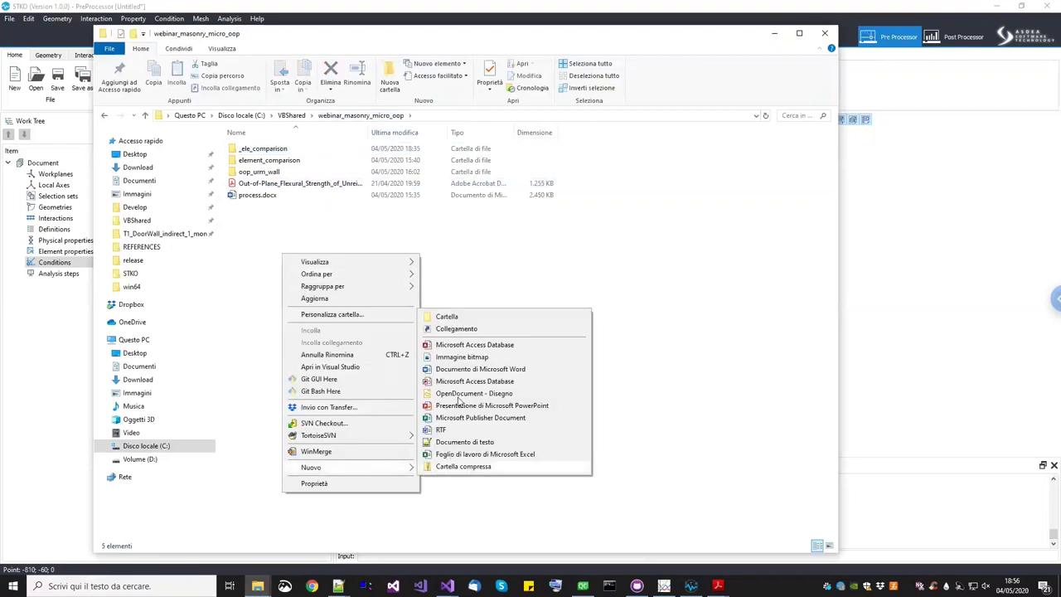
{"action": "left_click", "coordinate": [452, 316]}
{"action": "type", "text": "_"}
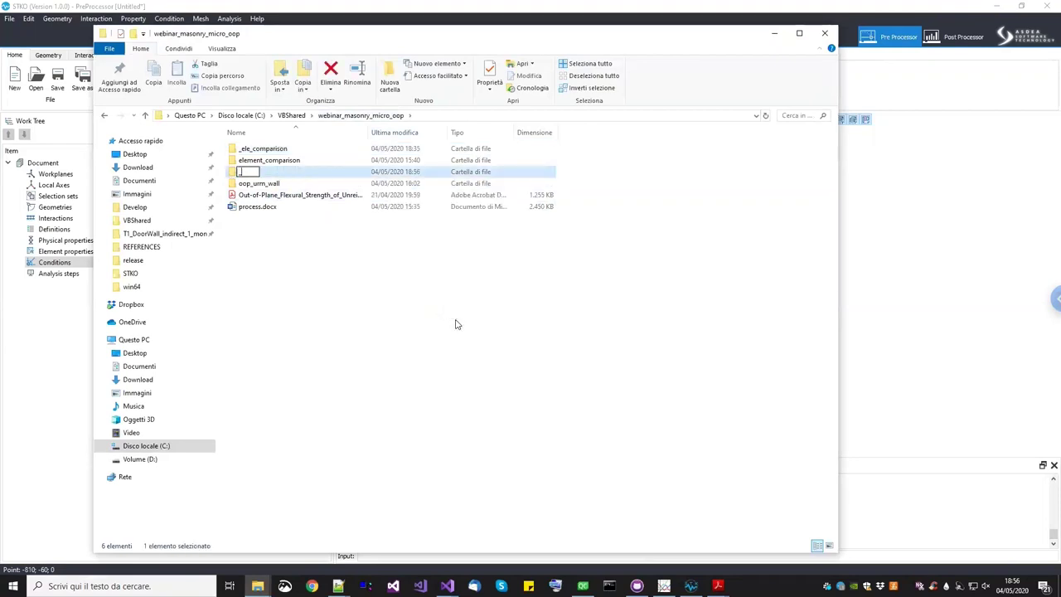
{"action": "type", "text": "urm_wall"}
{"action": "key", "text": "Return"}
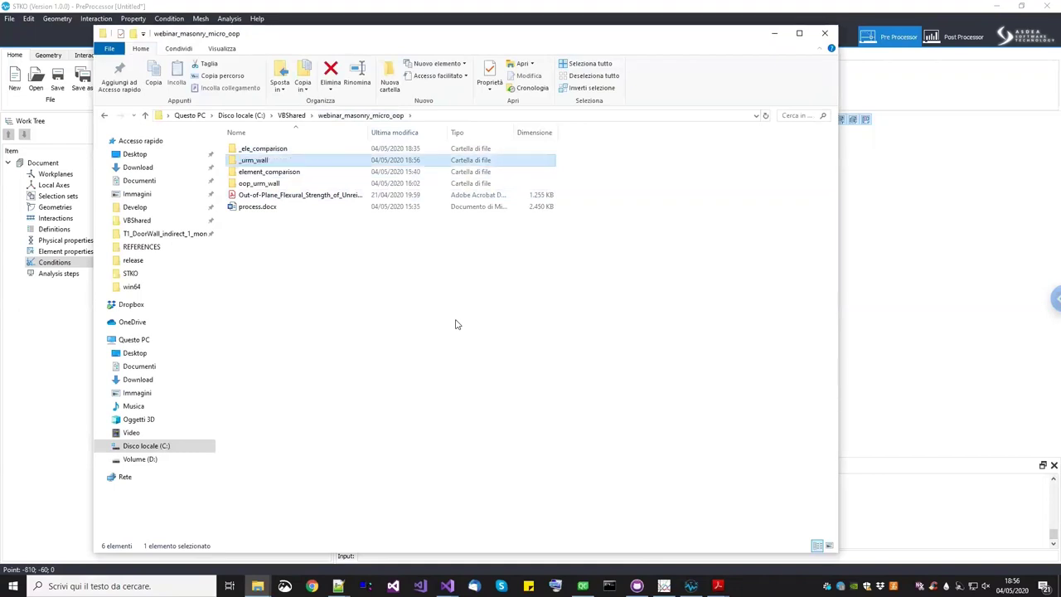
Open the oop_urm_wall folder, look over base drawing.brep and CUSTOM_SCRIPT.tcl, and view the Gnuplot pressure-deflection curves beside the file list
{"action": "left_click", "coordinate": [269, 186]}
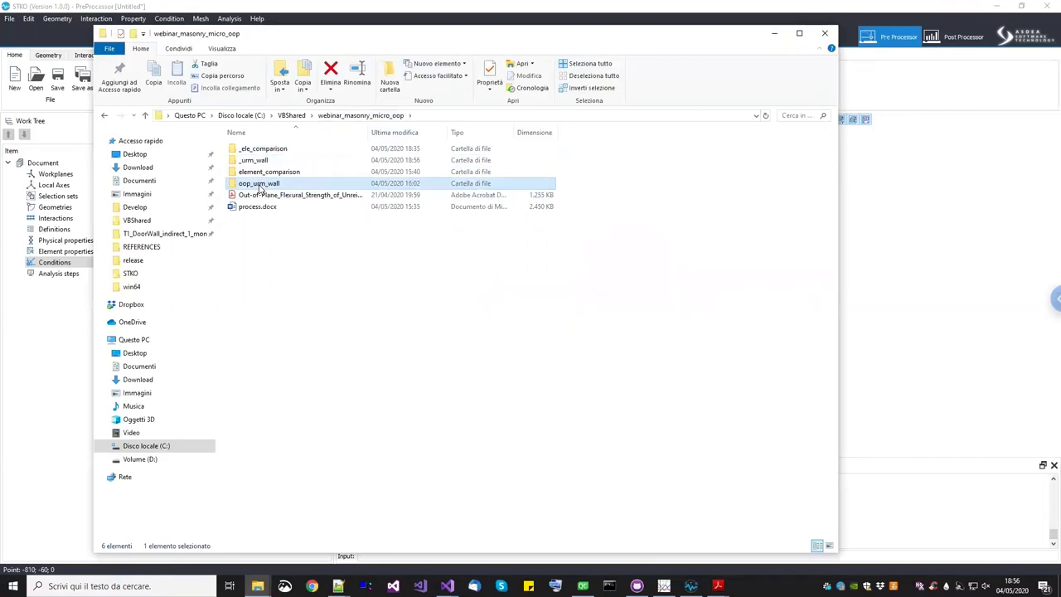
{"action": "double_click", "coordinate": [261, 186]}
{"action": "left_click", "coordinate": [230, 173]}
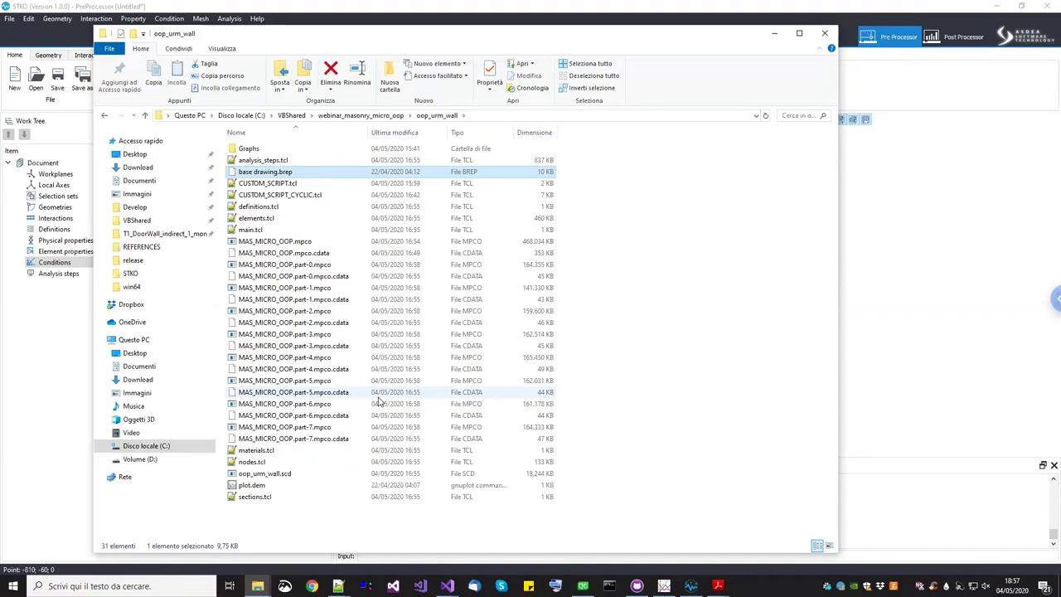
{"action": "left_click", "coordinate": [274, 184]}
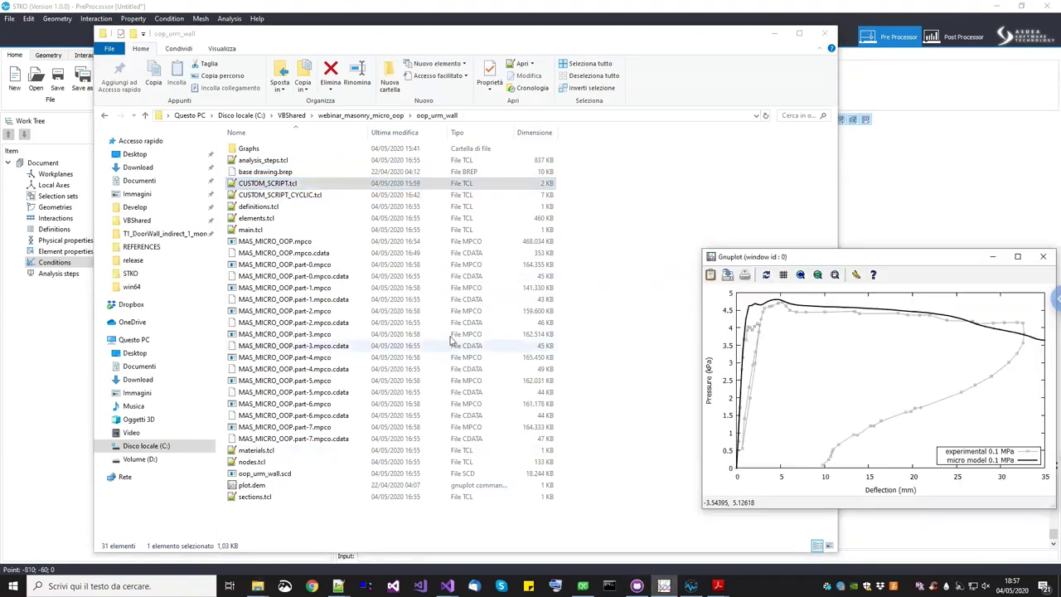
{"action": "left_click_drag", "start_coordinate": [741, 262], "coordinate": [624, 250]}
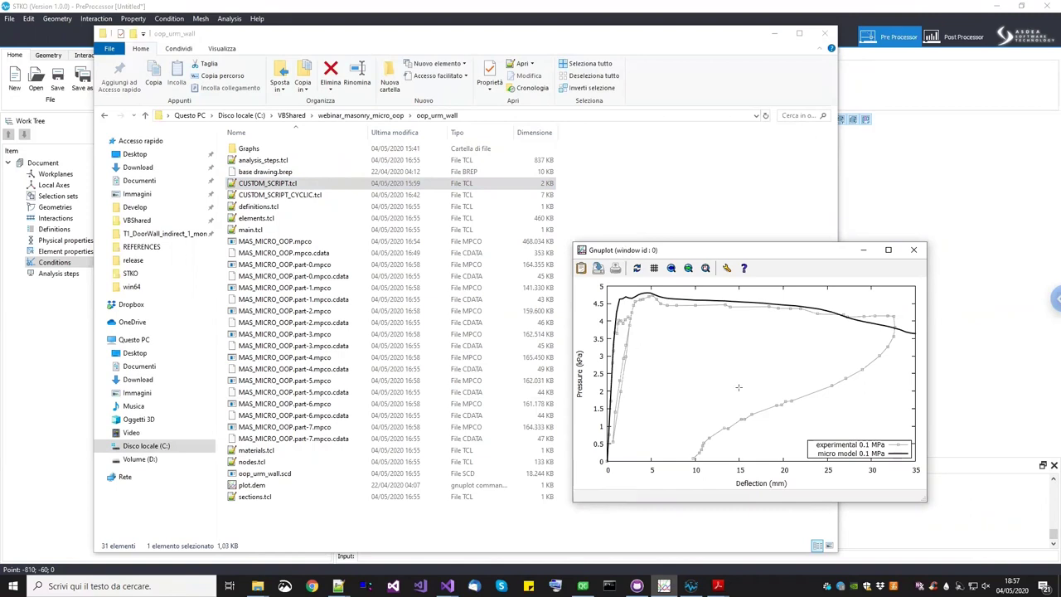
Switch back to STKO, import base drawing.brep from the oop_urm_wall folder, and inspect the small brick-and-mortar module at the wall outline's corner
{"action": "left_click_drag", "start_coordinate": [664, 251], "coordinate": [651, 248]}
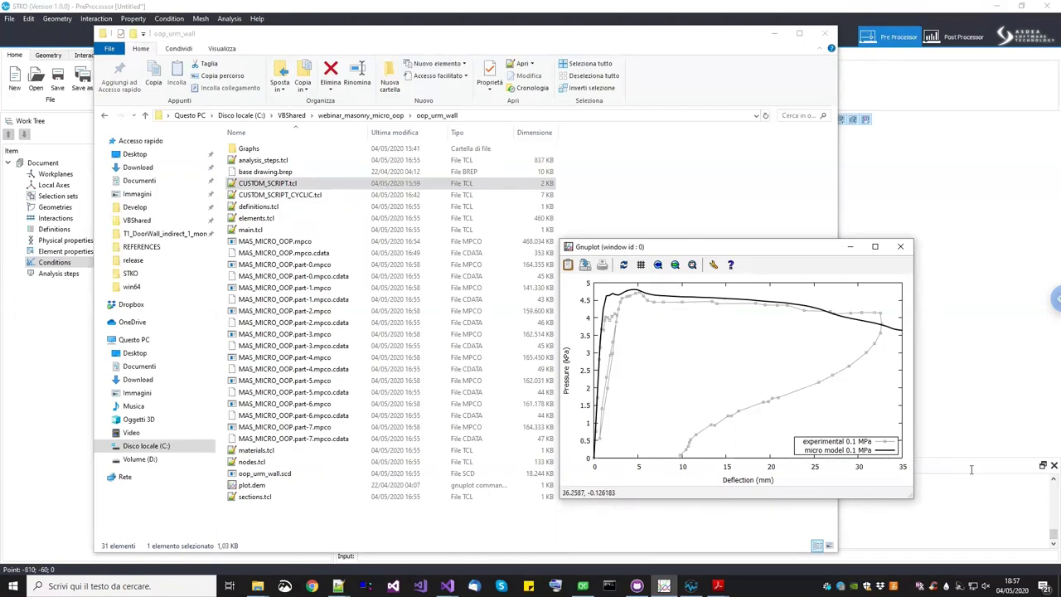
{"action": "left_click", "coordinate": [950, 398]}
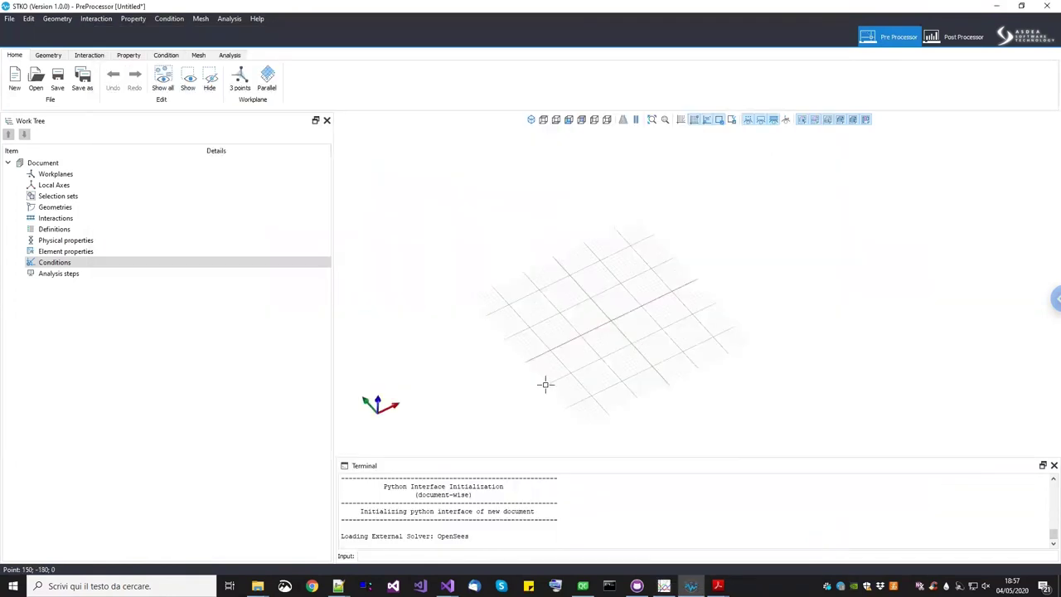
{"action": "left_click", "coordinate": [50, 57]}
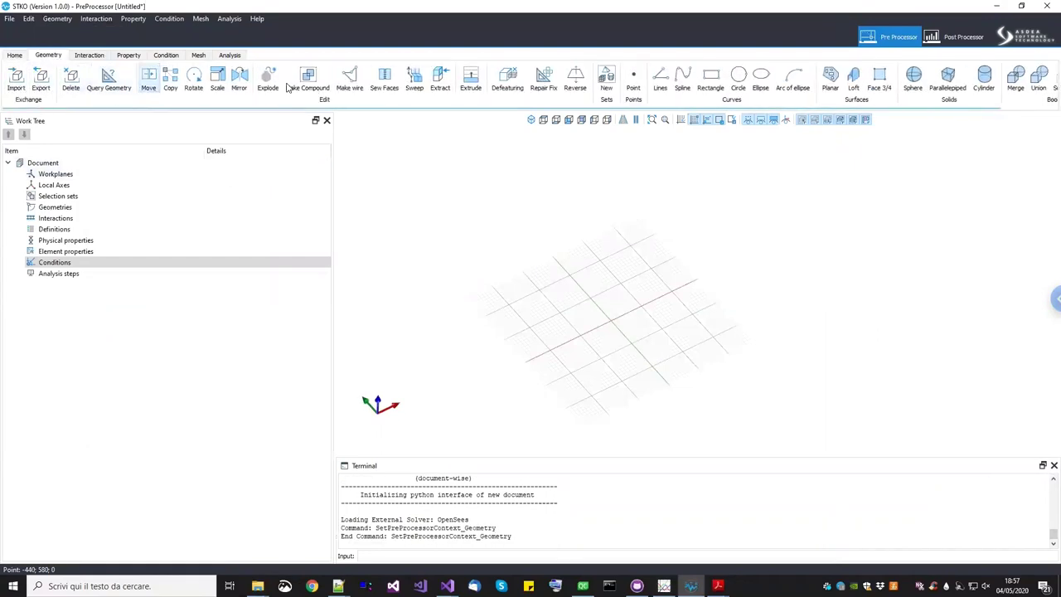
{"action": "left_click", "coordinate": [16, 81]}
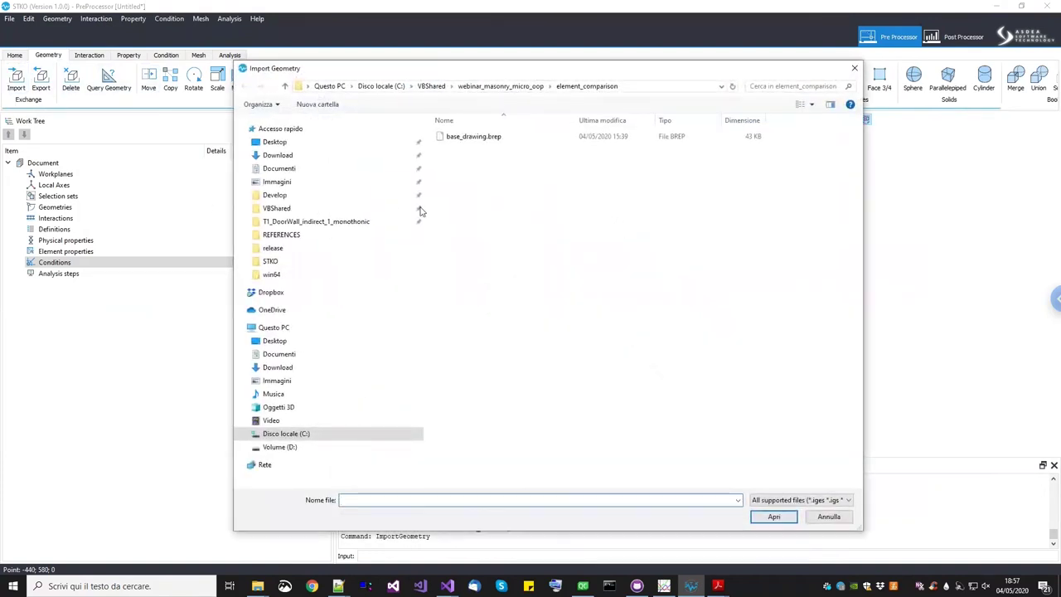
{"action": "left_click", "coordinate": [493, 87]}
{"action": "double_click", "coordinate": [482, 171]}
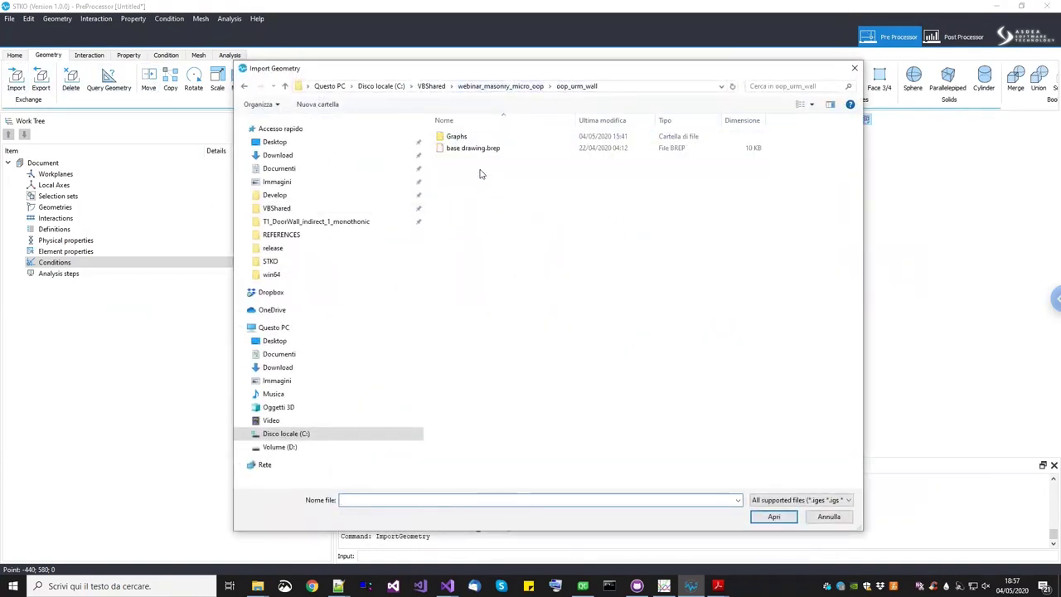
{"action": "left_click", "coordinate": [476, 149]}
{"action": "left_click", "coordinate": [770, 517]}
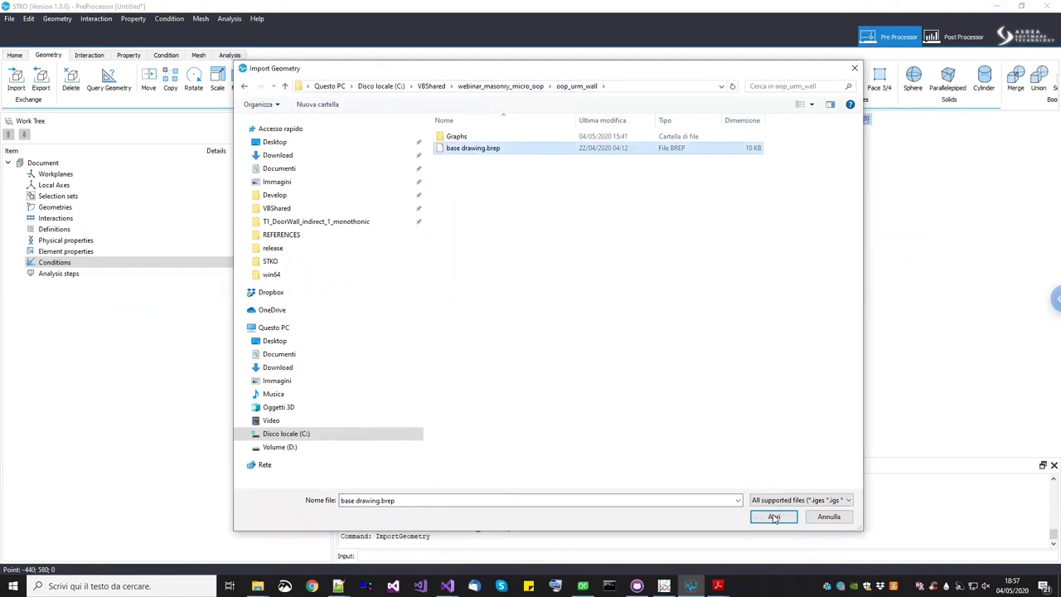
{"action": "middle_click_drag", "start_coordinate": [582, 300], "coordinate": [507, 291]}
{"action": "scroll", "coordinate": [476, 401], "scroll_direction": "up", "scroll_amount": 5}
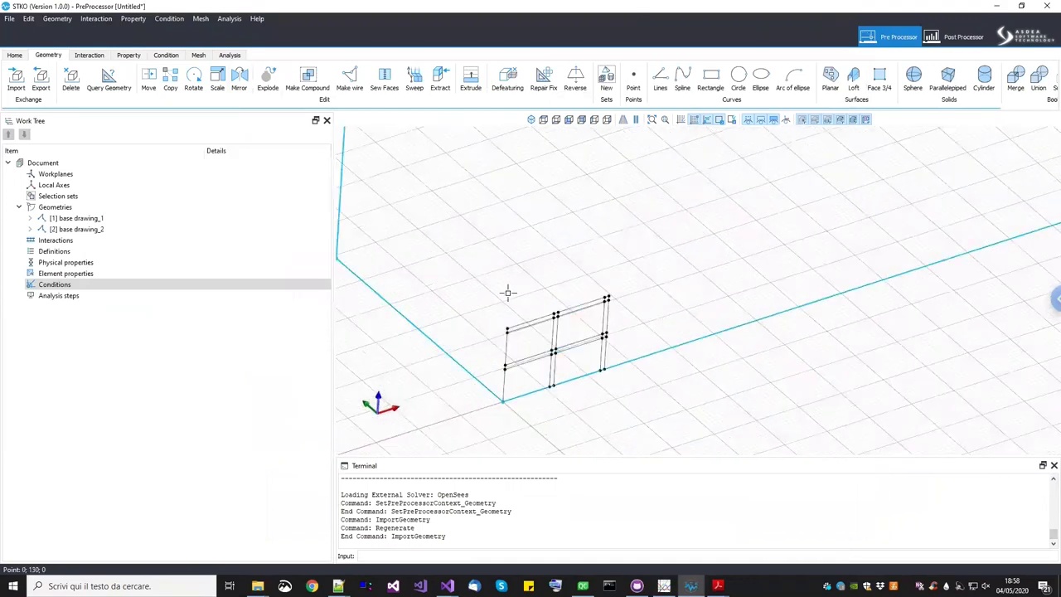
{"action": "middle_click_drag", "start_coordinate": [483, 384], "coordinate": [617, 213]}
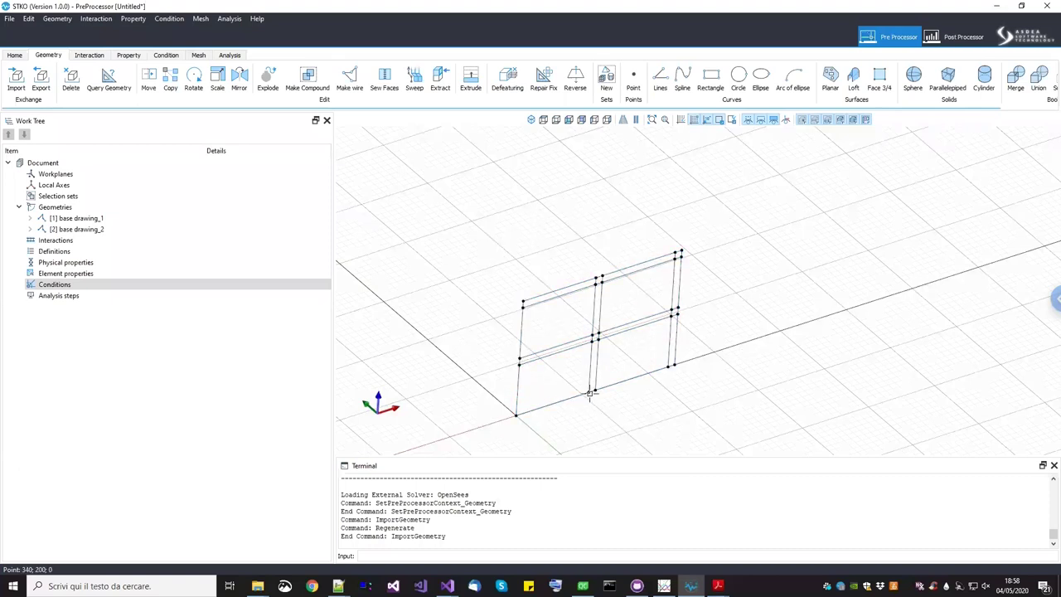
{"action": "scroll", "coordinate": [623, 221], "scroll_direction": "down", "scroll_amount": 3}
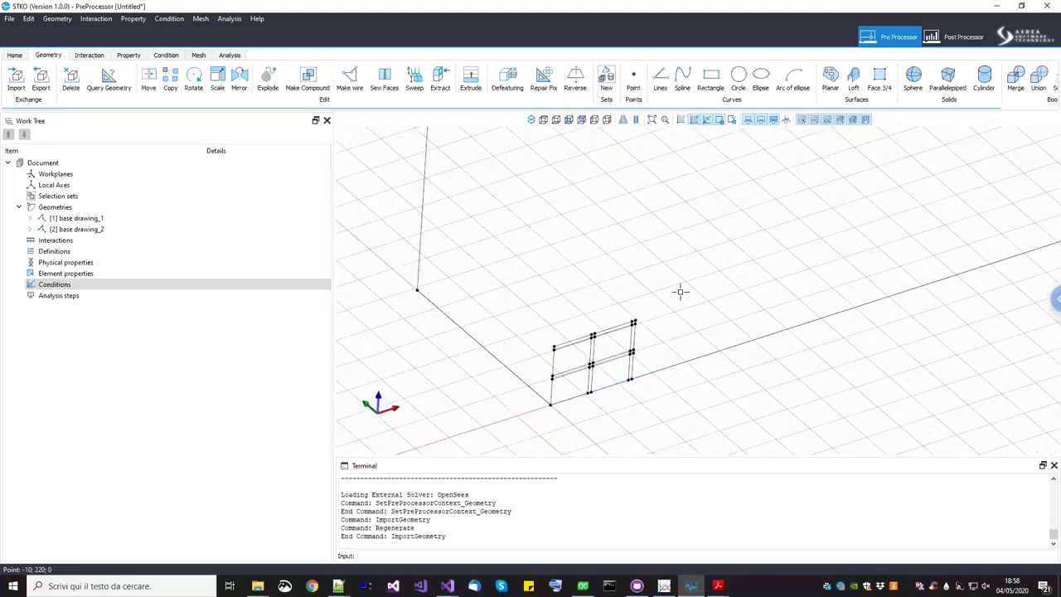
Examine the imported base drawings, comparing the large outline with the small brick-and-mortar grid at its corner
{"action": "scroll", "coordinate": [530, 414], "scroll_direction": "down", "scroll_amount": 5}
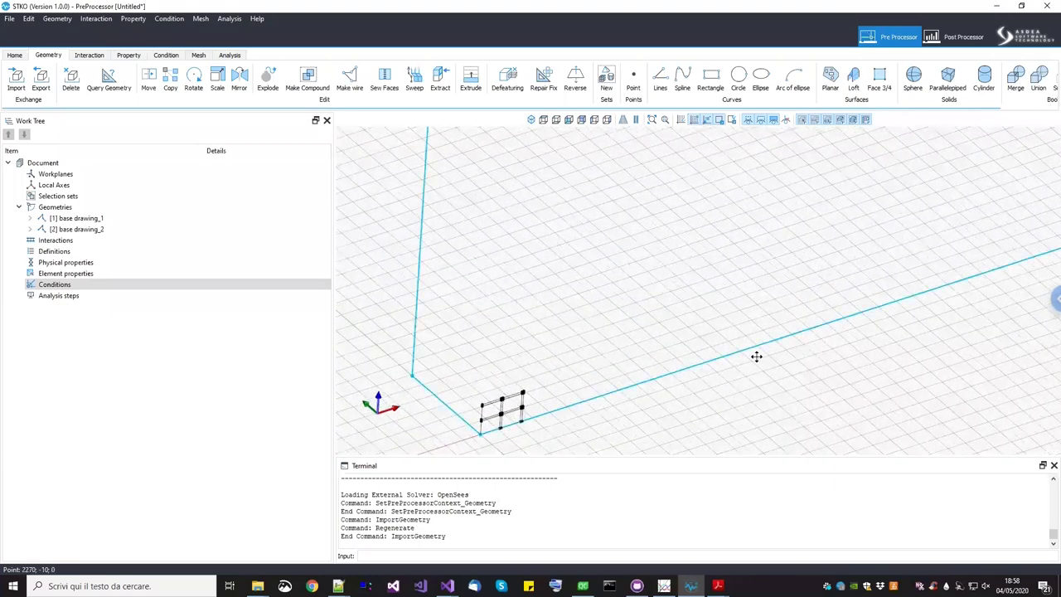
{"action": "middle_click_drag", "start_coordinate": [714, 389], "coordinate": [593, 450]}
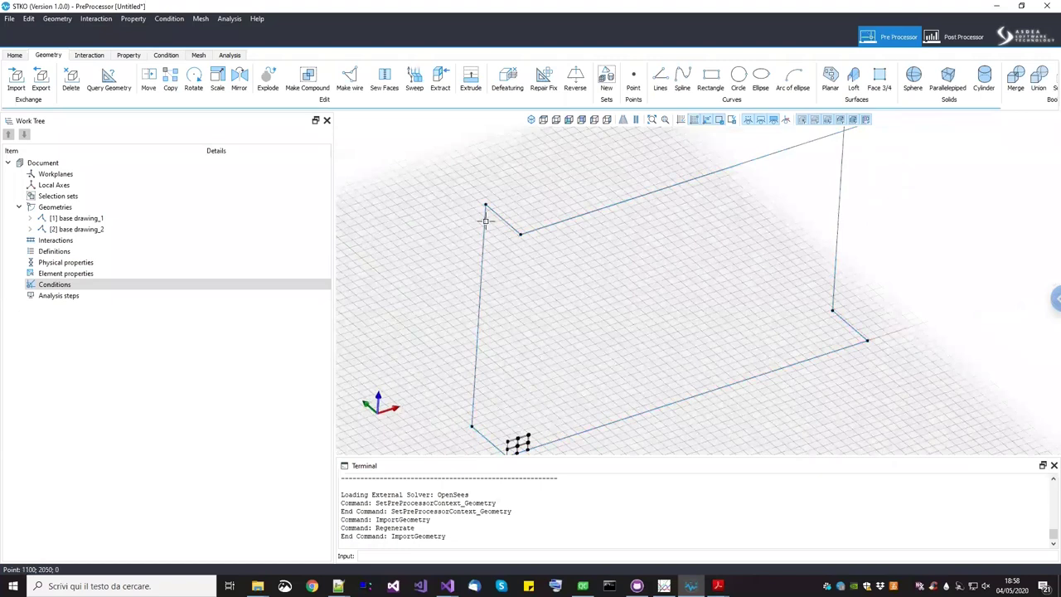
{"action": "middle_click_drag", "start_coordinate": [539, 237], "coordinate": [502, 294]}
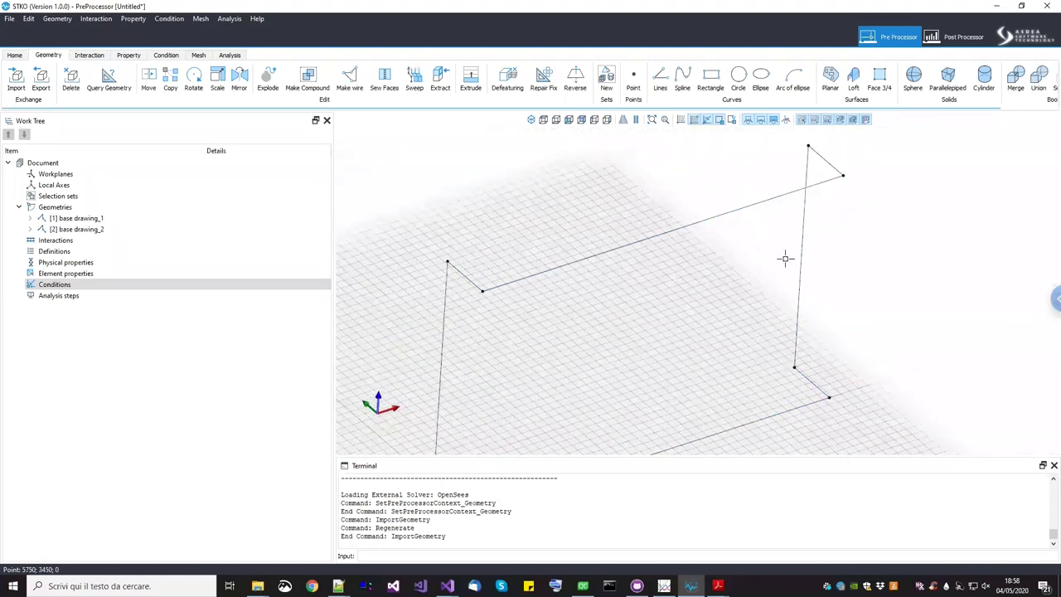
{"action": "middle_click_drag", "start_coordinate": [798, 312], "coordinate": [805, 233]}
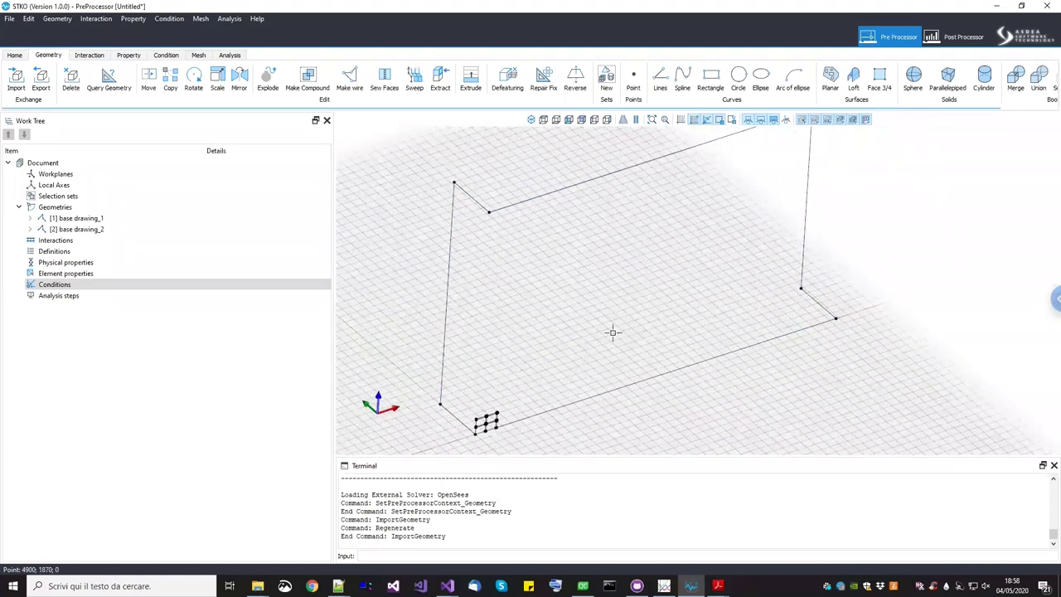
{"action": "left_click_drag", "start_coordinate": [561, 285], "coordinate": [517, 394]}
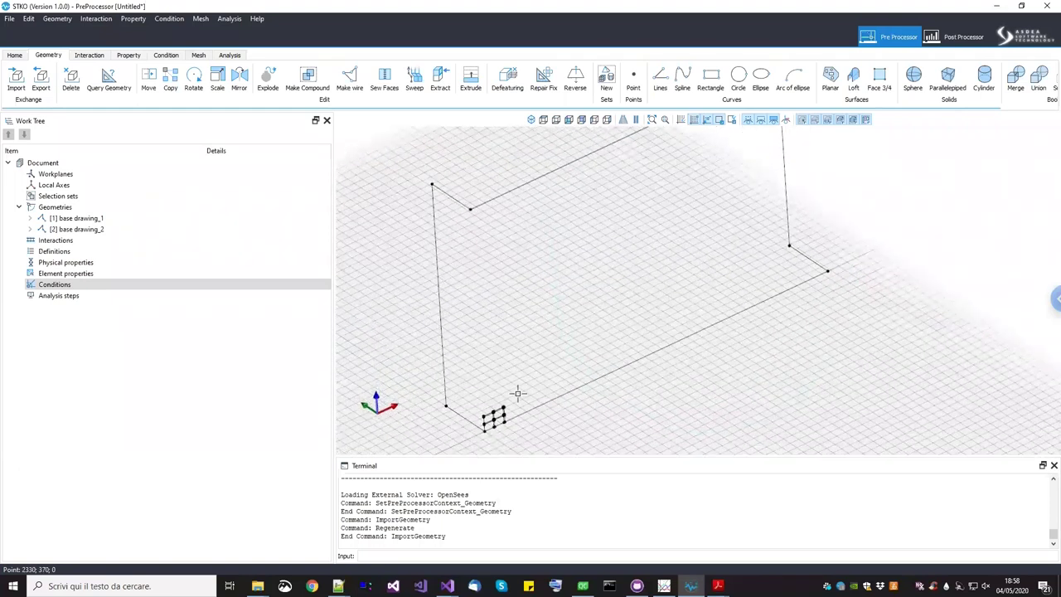
{"action": "scroll", "coordinate": [522, 381], "scroll_direction": "up", "scroll_amount": 5}
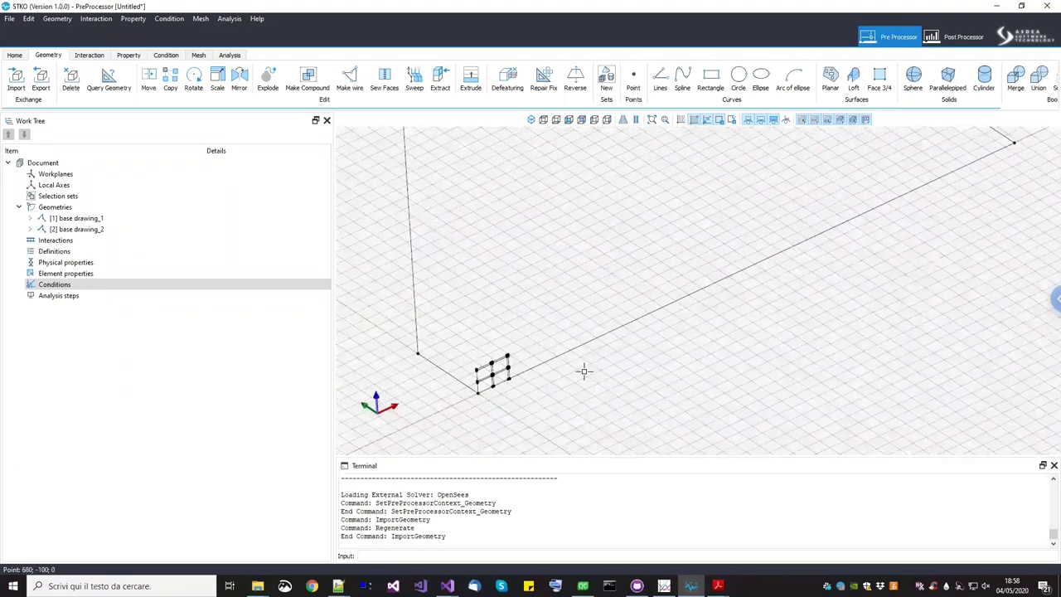
{"action": "scroll", "coordinate": [532, 373], "scroll_direction": "up", "scroll_amount": 3}
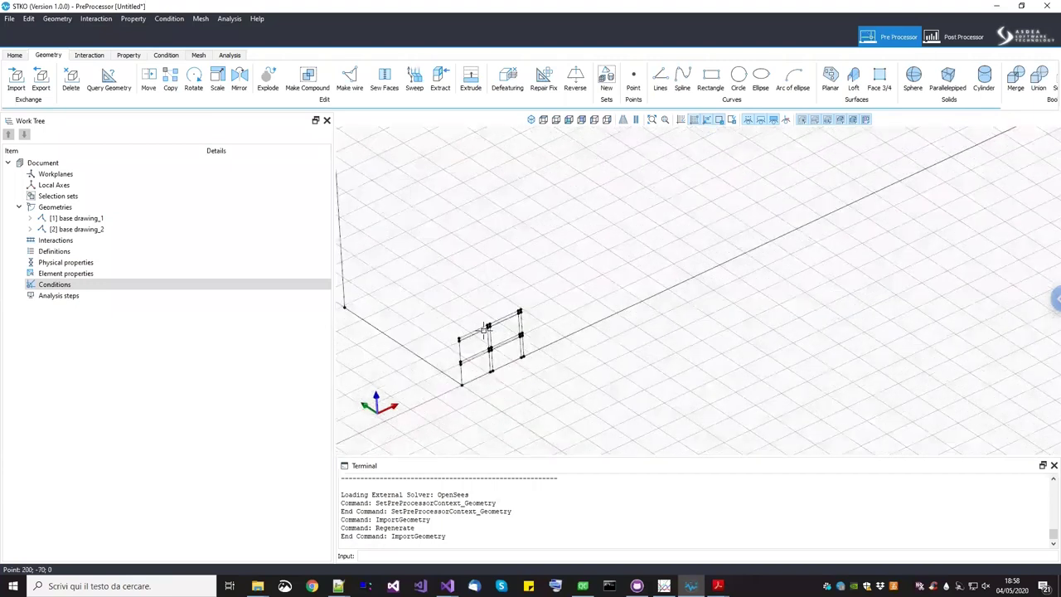
Create planar faces from the small grid, base drawing_1, and delete the source drawing
{"action": "left_click", "coordinate": [82, 218]}
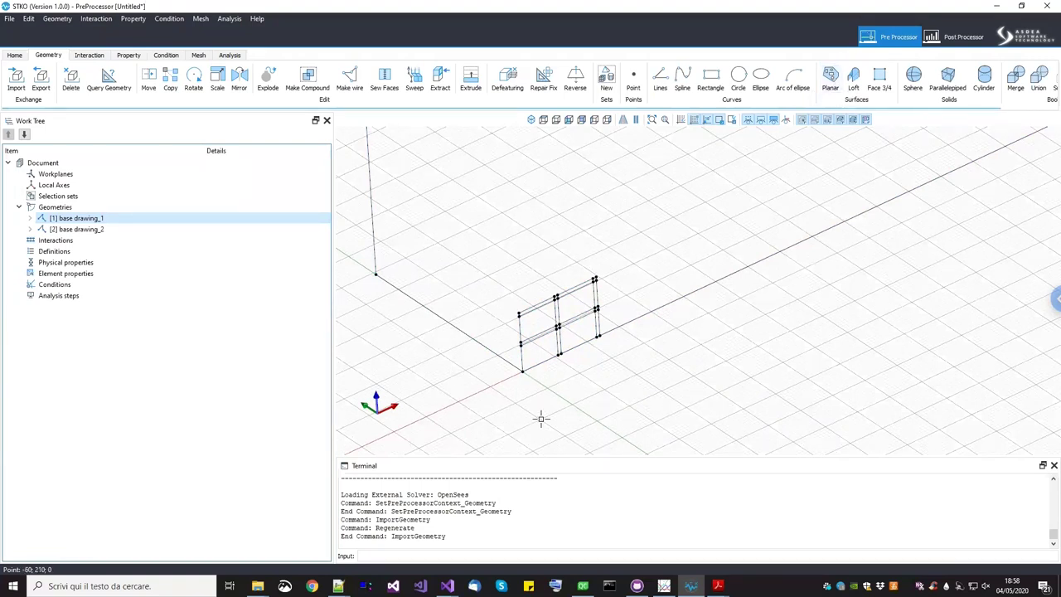
{"action": "left_click", "coordinate": [830, 80]}
{"action": "left_click_drag", "start_coordinate": [438, 228], "coordinate": [620, 390]}
{"action": "key", "text": "Return"}
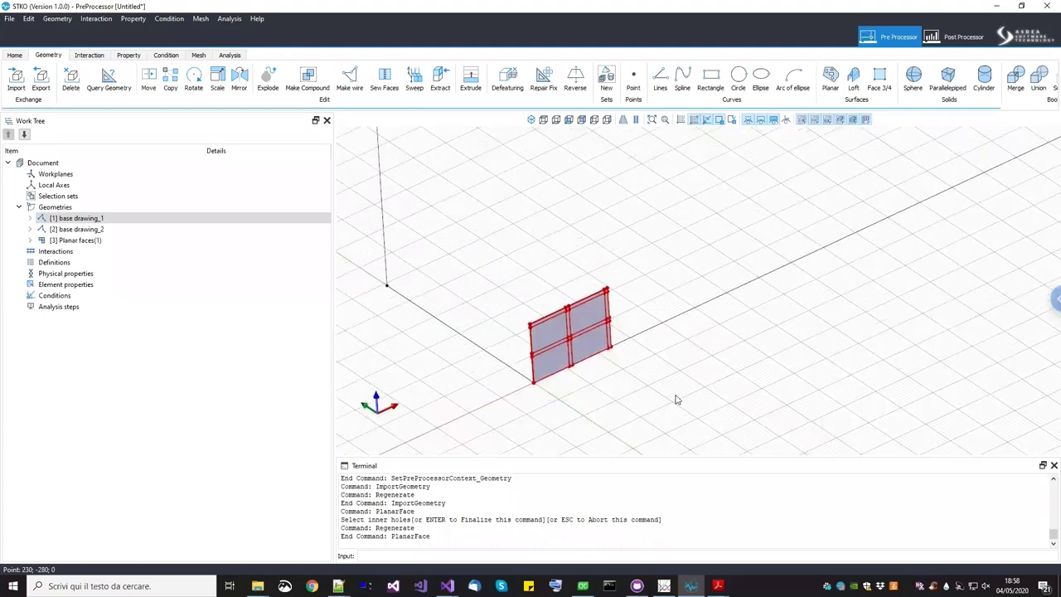
{"action": "key", "text": "Delete"}
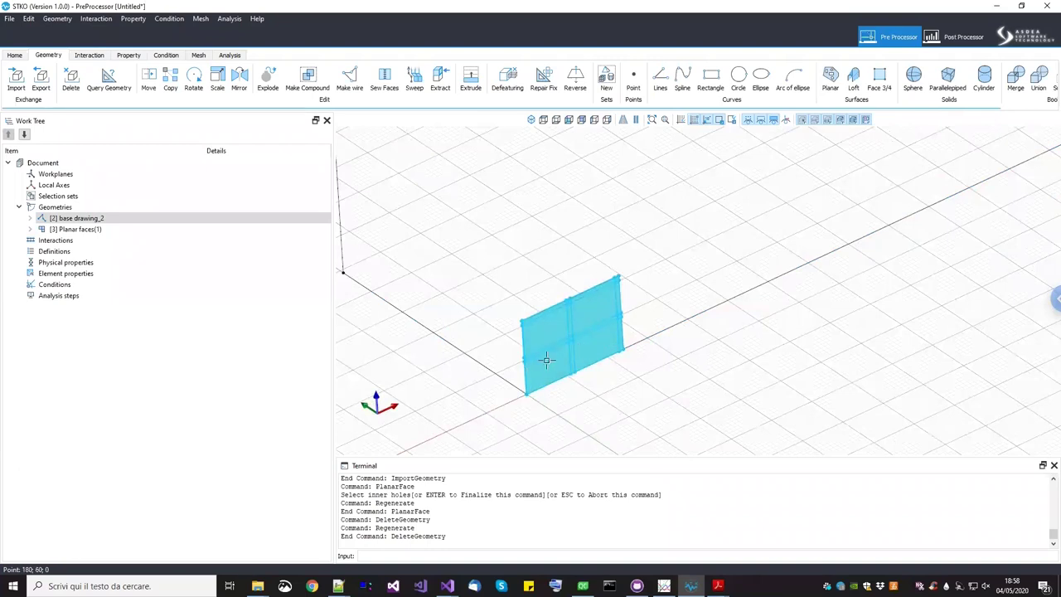
Examine the planar faces of the small grid and their placement relative to the large outline
{"action": "left_click", "coordinate": [71, 230]}
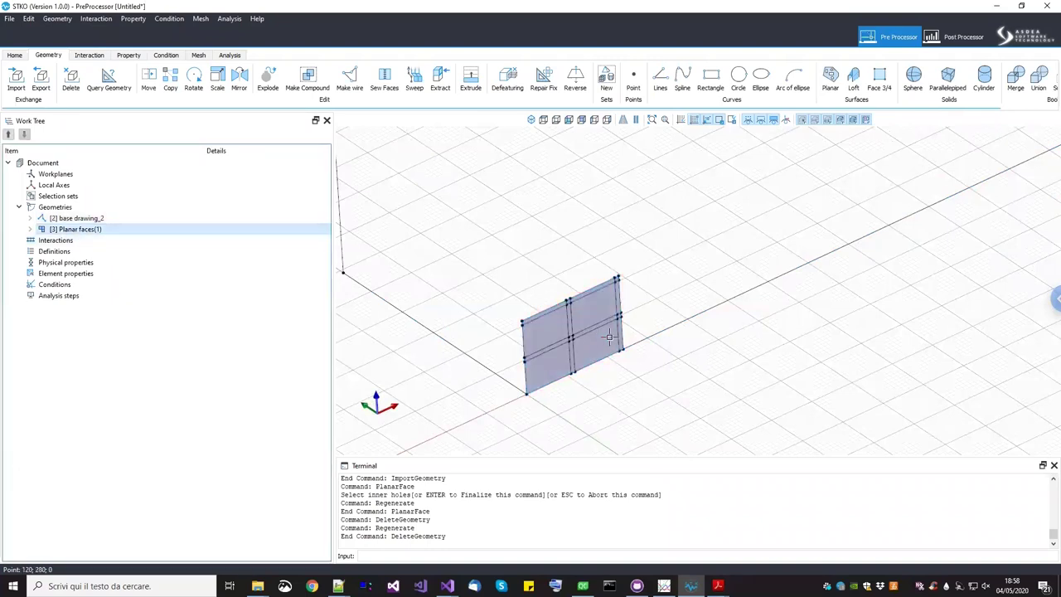
{"action": "middle_click_drag", "start_coordinate": [628, 303], "coordinate": [492, 287]}
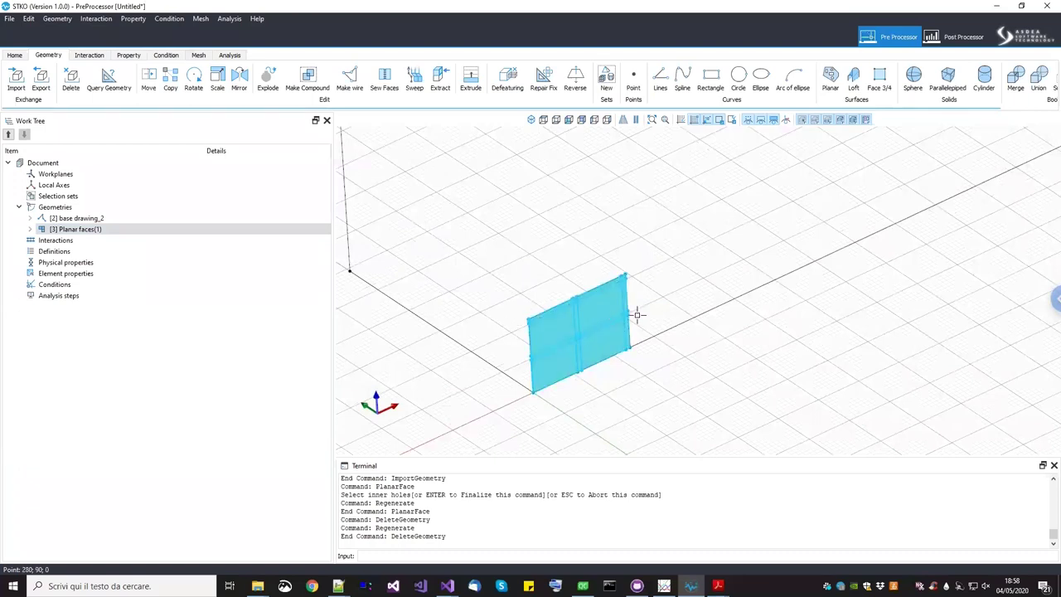
{"action": "scroll", "coordinate": [635, 314], "scroll_direction": "down", "scroll_amount": 2}
{"action": "scroll", "coordinate": [691, 328], "scroll_direction": "down", "scroll_amount": 2}
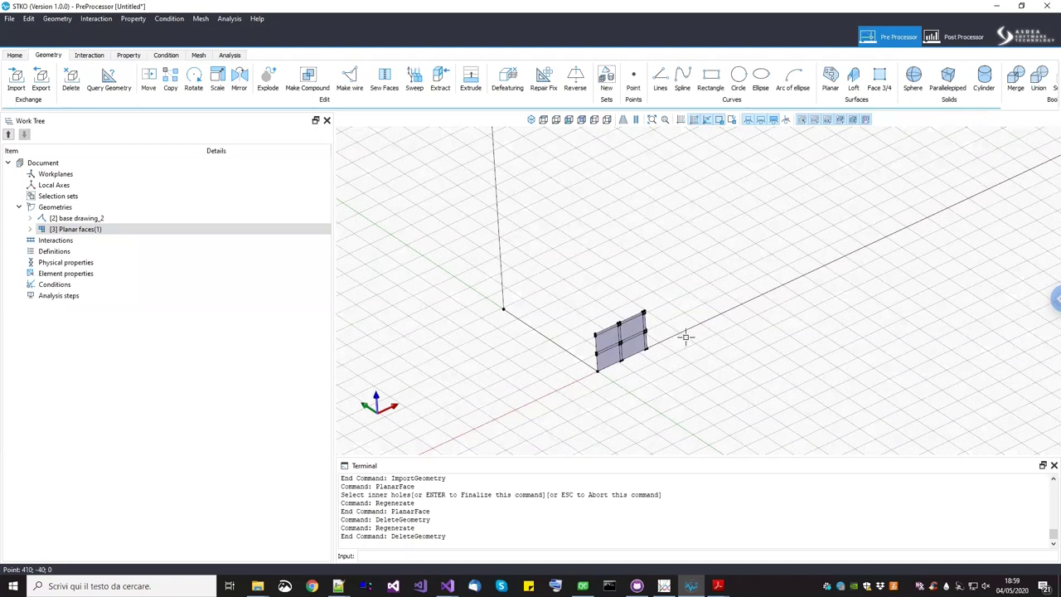
{"action": "scroll", "coordinate": [624, 354], "scroll_direction": "up", "scroll_amount": 1}
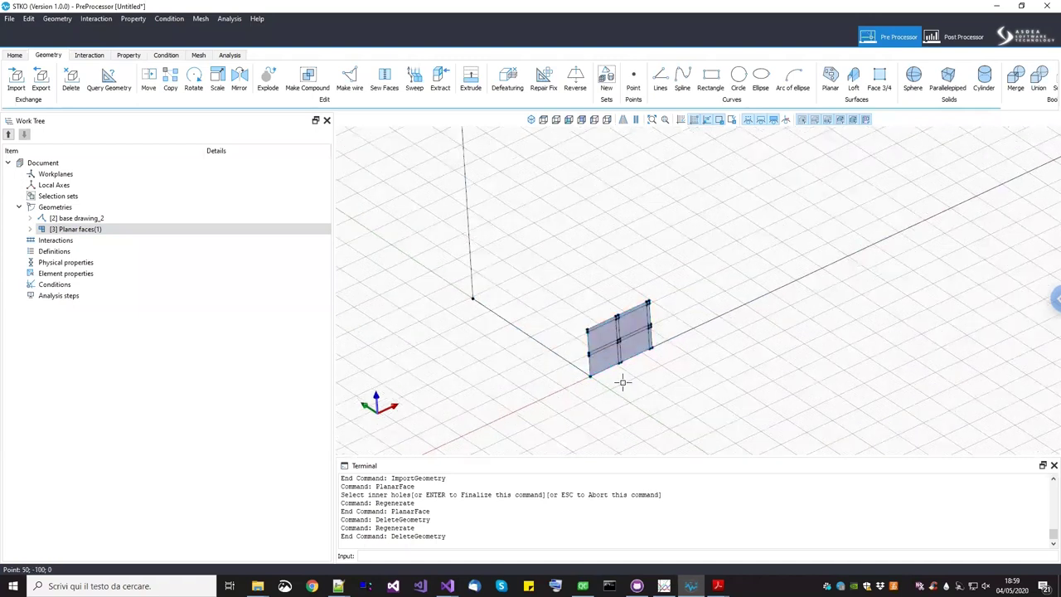
{"action": "scroll", "coordinate": [624, 382], "scroll_direction": "down", "scroll_amount": 4}
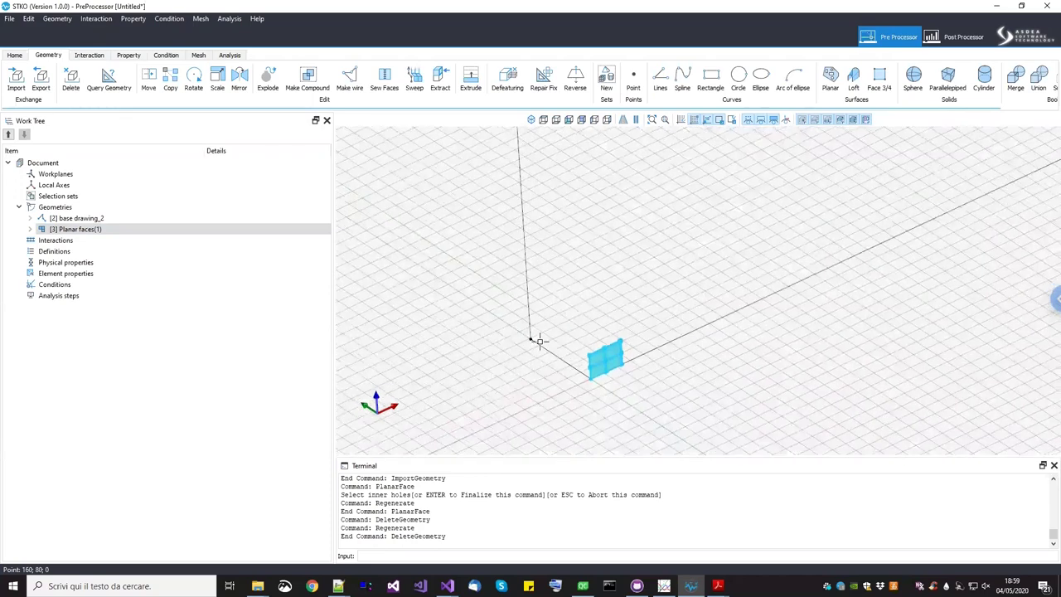
{"action": "scroll", "coordinate": [791, 365], "scroll_direction": "down", "scroll_amount": 3}
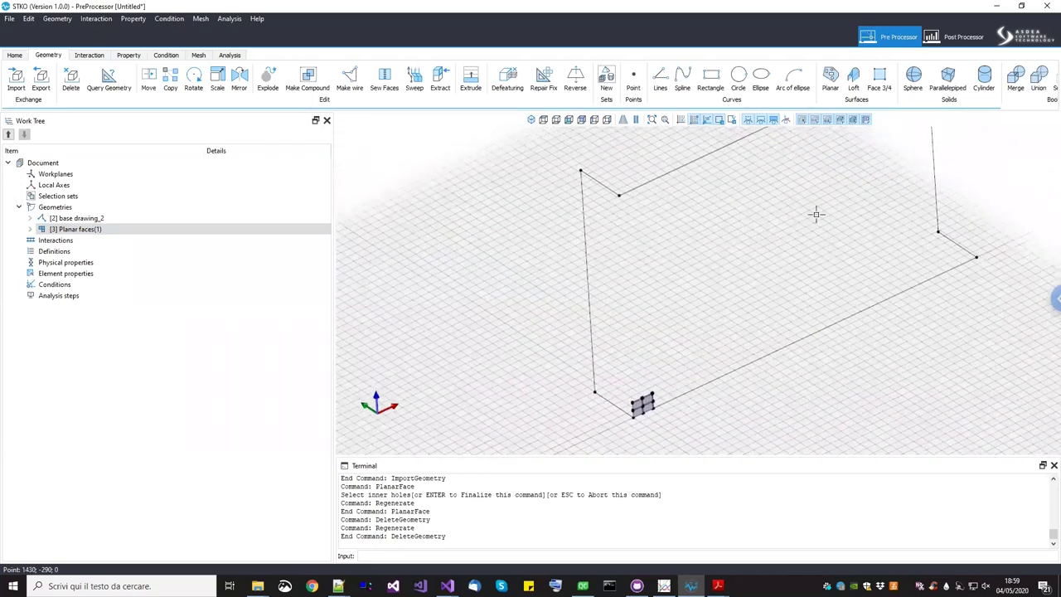
{"action": "scroll", "coordinate": [691, 362], "scroll_direction": "up", "scroll_amount": 5}
{"action": "scroll", "coordinate": [677, 346], "scroll_direction": "up", "scroll_amount": 4}
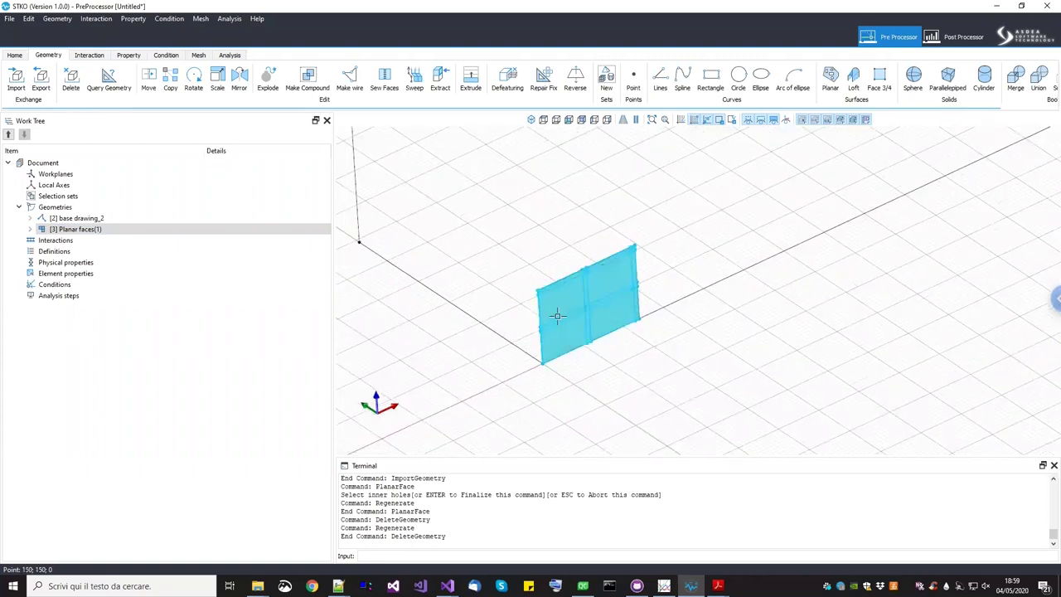
{"action": "scroll", "coordinate": [557, 315], "scroll_direction": "up", "scroll_amount": 2}
{"action": "left_click", "coordinate": [629, 278]}
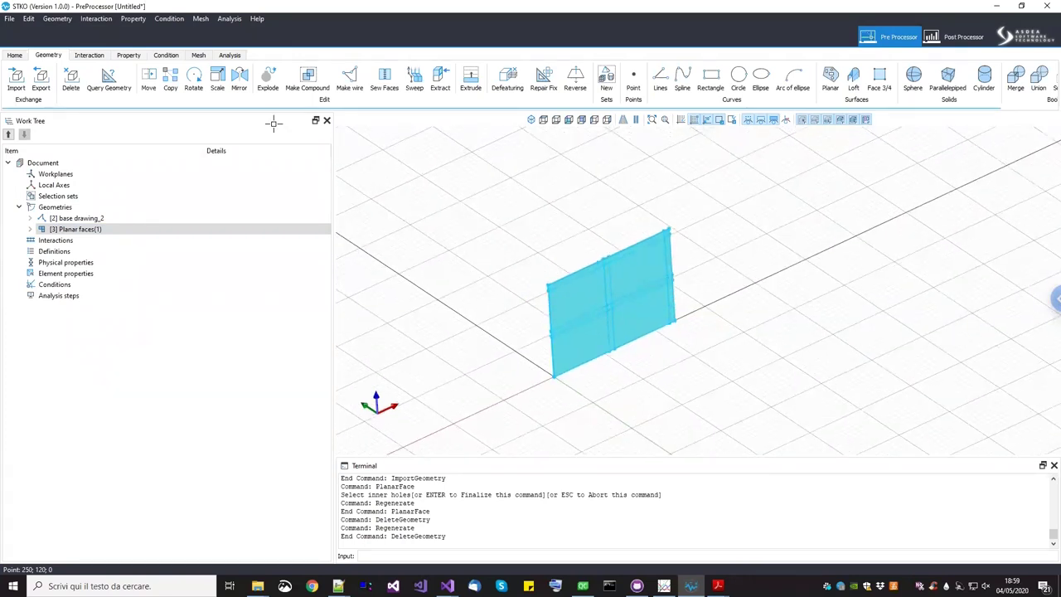
Create a new physical property and name it "brick 3d"
{"action": "left_click", "coordinate": [128, 55]}
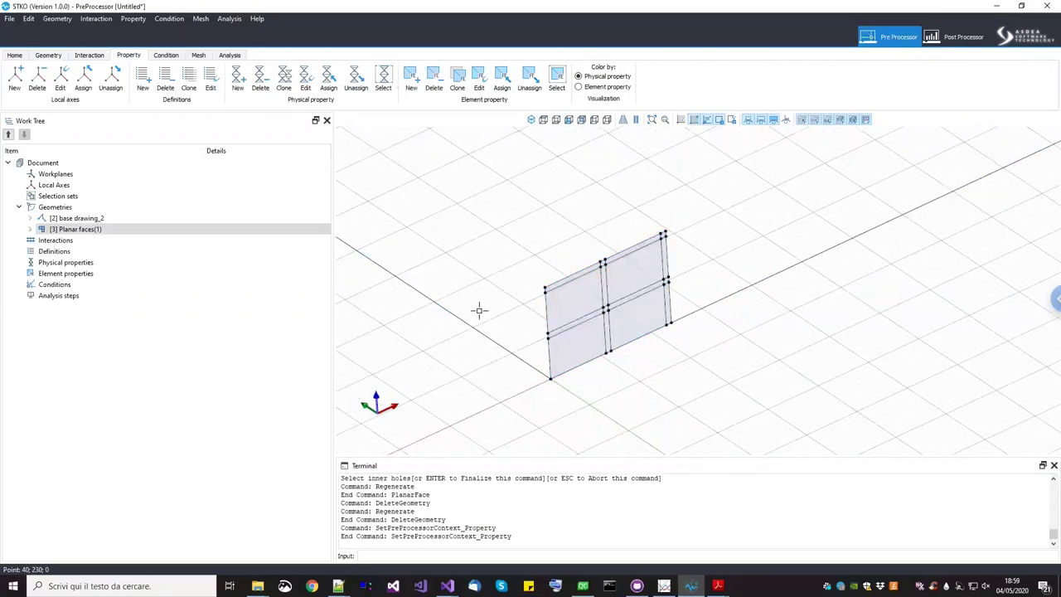
{"action": "left_click", "coordinate": [72, 264]}
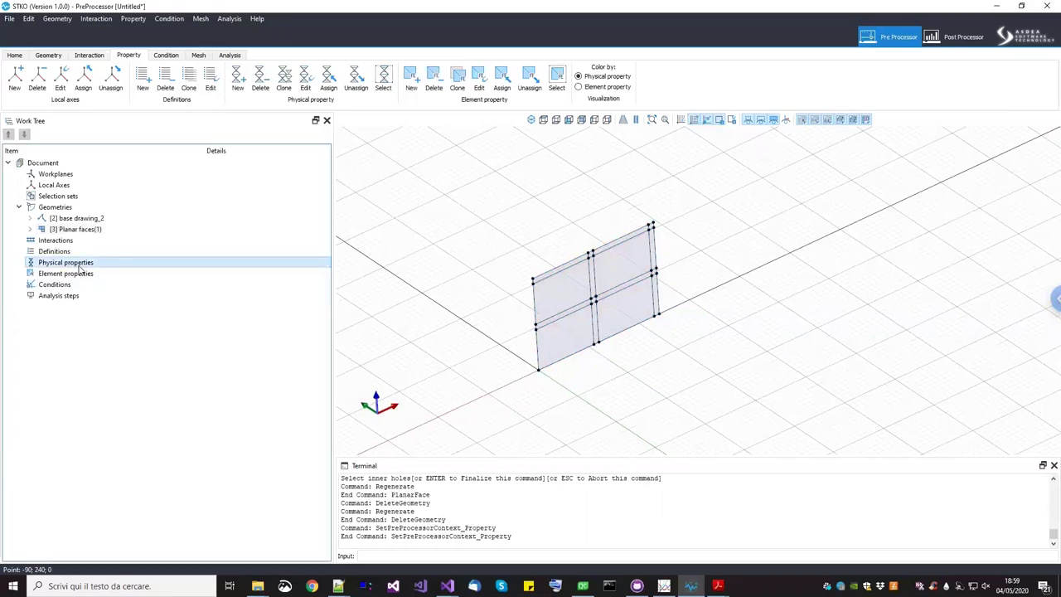
{"action": "right_click", "coordinate": [81, 270]}
{"action": "key", "text": "Return"}
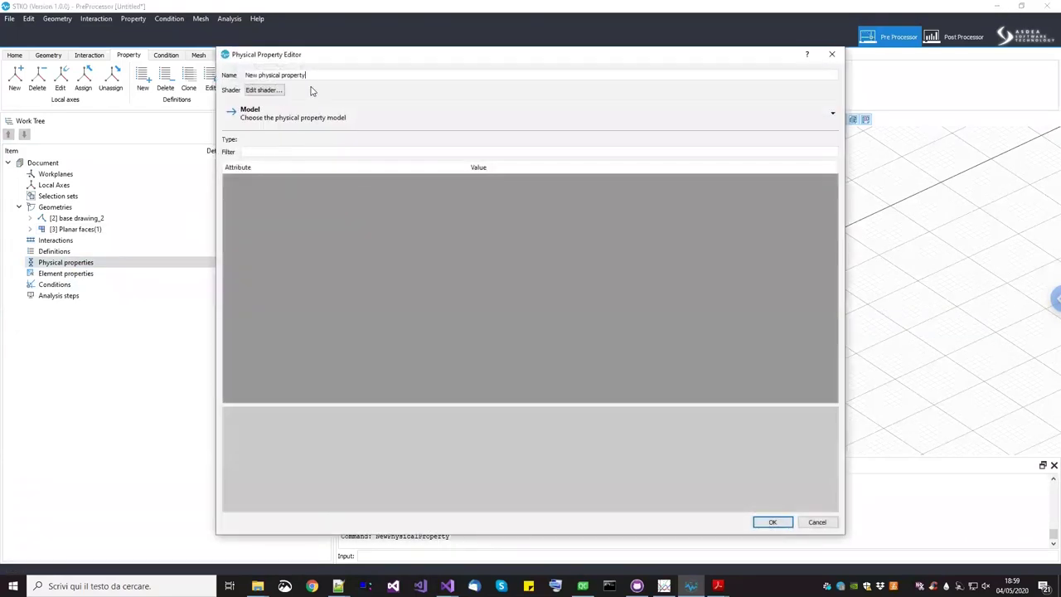
{"action": "left_click_drag", "start_coordinate": [219, 75], "coordinate": [212, 75]}
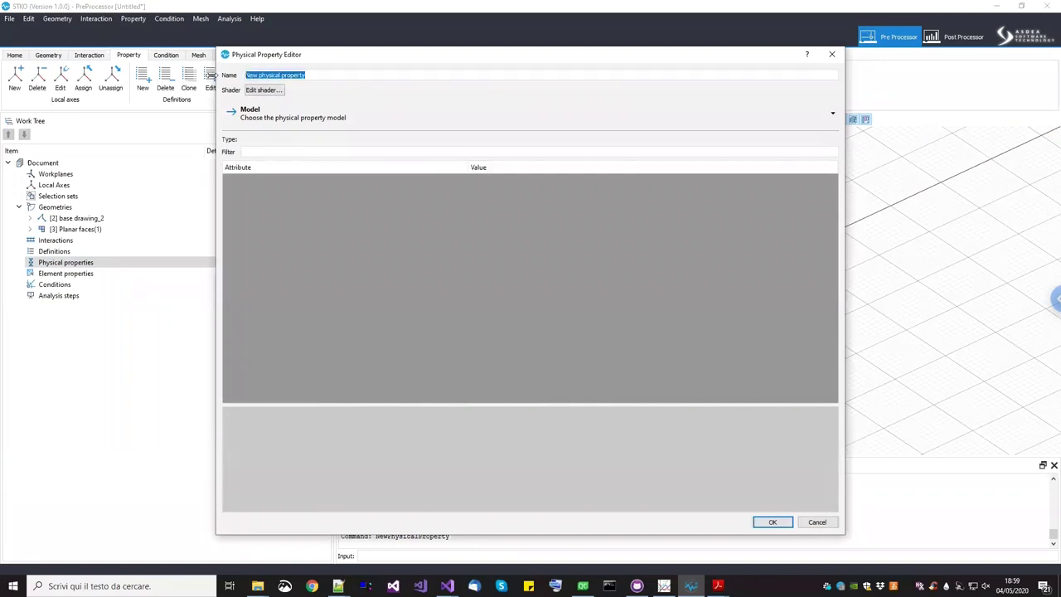
{"action": "type", "text": "brick 3d"}
Choose the ASDEASoftware plugin nD material DamageTC3D as the model of the brick 3d property
{"action": "left_click", "coordinate": [303, 122]}
{"action": "mouse_move", "coordinate": [300, 135]}
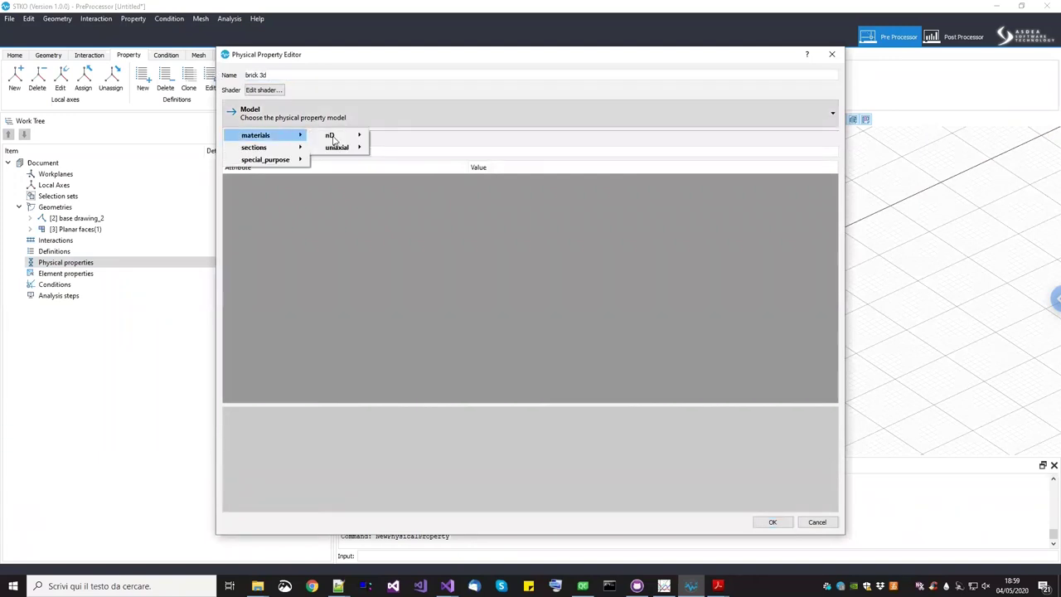
{"action": "mouse_move", "coordinate": [337, 140]}
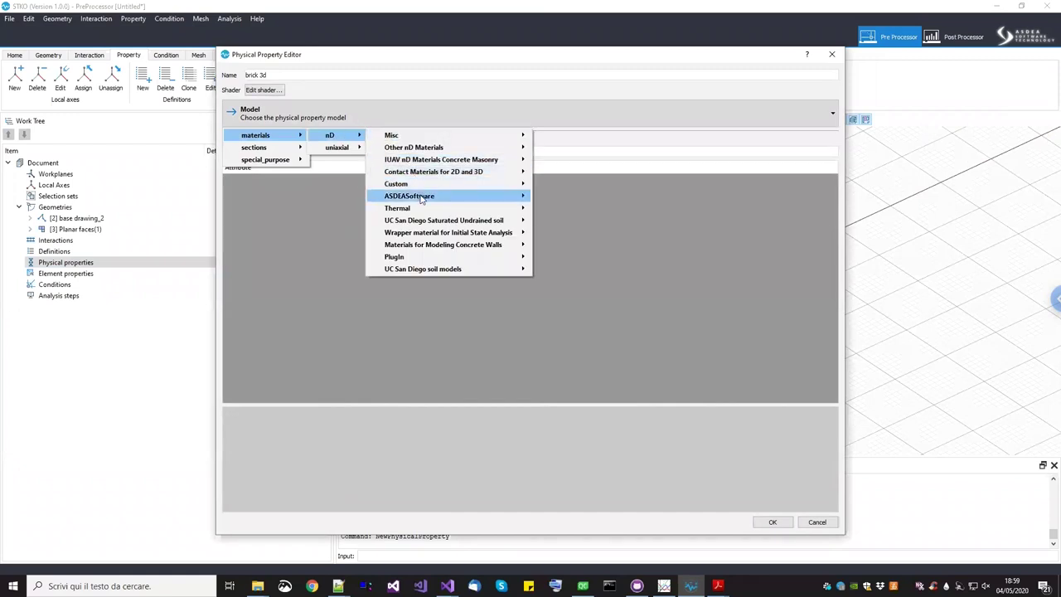
{"action": "mouse_move", "coordinate": [447, 256]}
{"action": "mouse_move", "coordinate": [572, 256]}
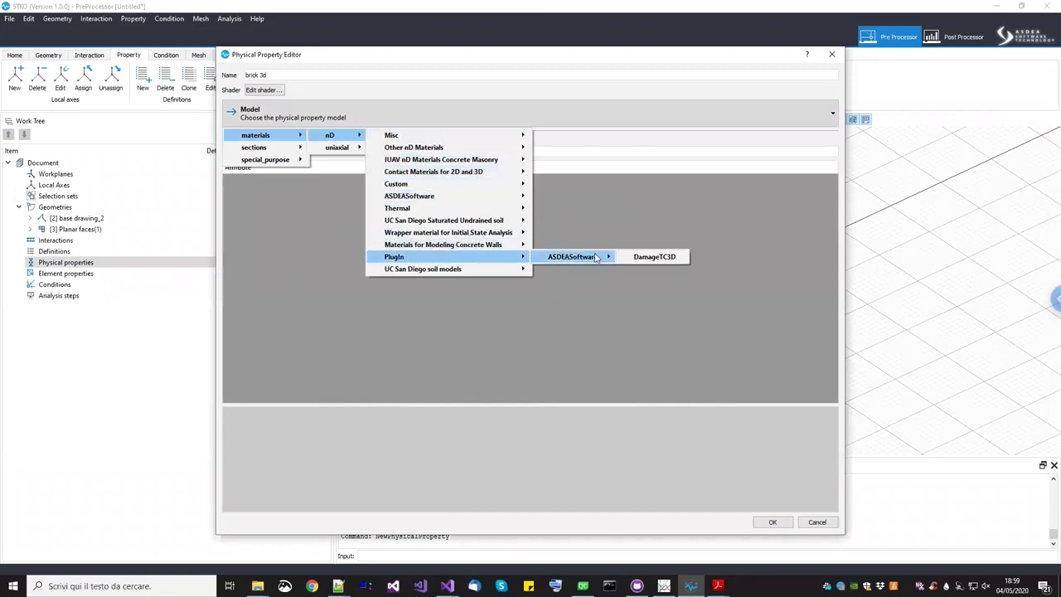
{"action": "left_click", "coordinate": [636, 259]}
Set the brick's elastic parameters to Young's modulus E 52700 and Poisson's ratio v 0.15
{"action": "double_click", "coordinate": [322, 192]}
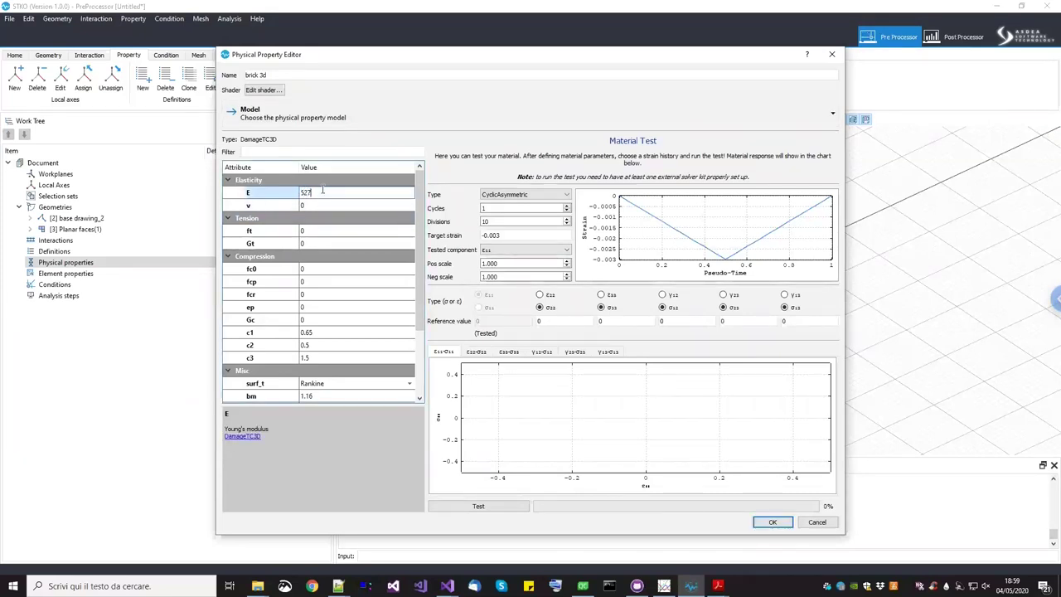
{"action": "key", "text": "Tab"}
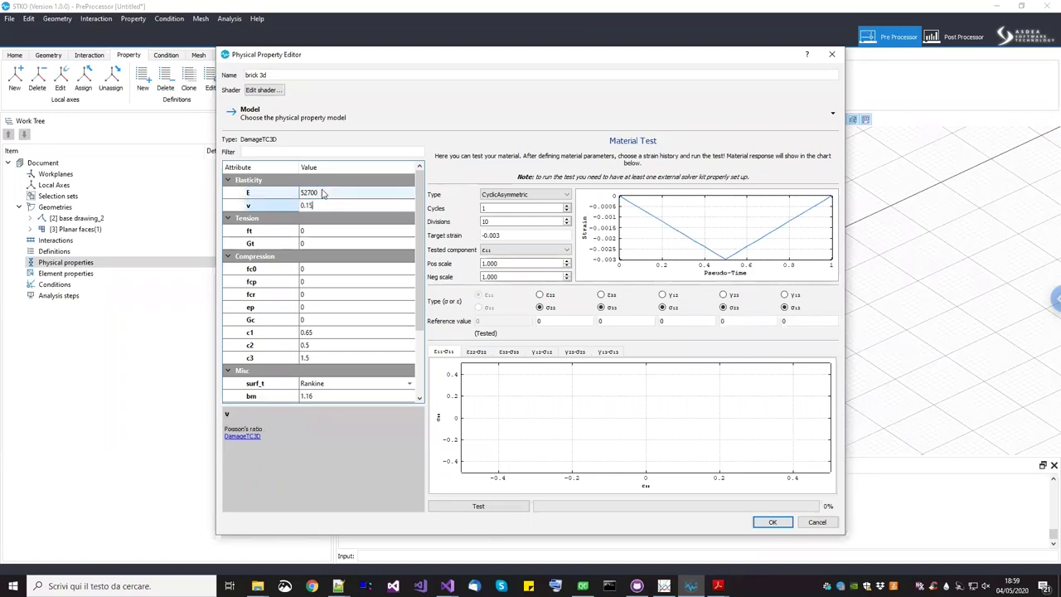
{"action": "type", "text": "0.15"}
{"action": "key", "text": "Return"}
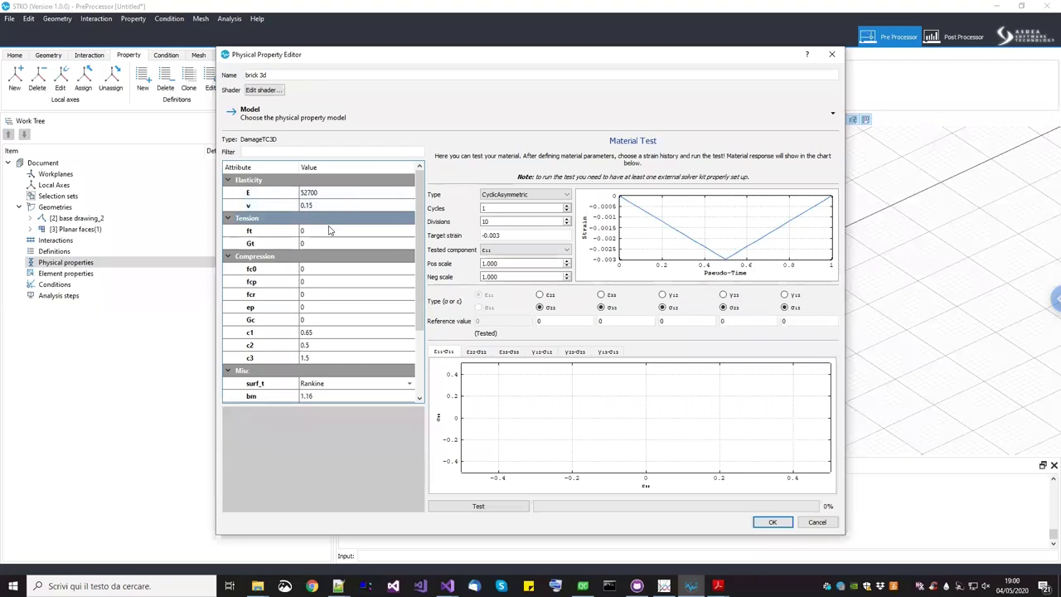
Set the brick's tensile strength ft to 2 and tensile fracture energy Gt to 0.05
{"action": "left_click", "coordinate": [332, 229]}
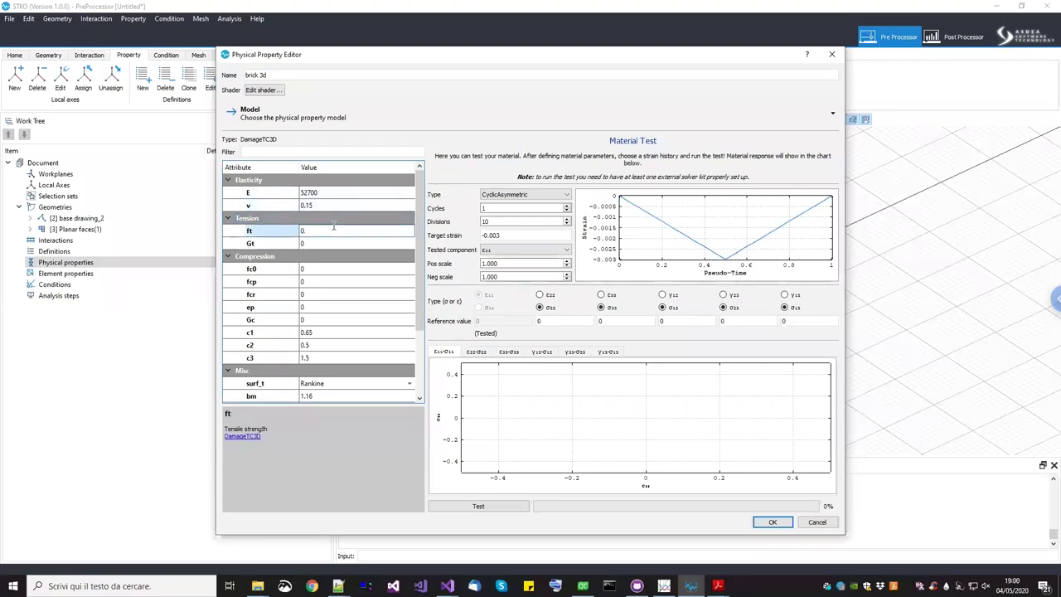
{"action": "left_click", "coordinate": [336, 244]}
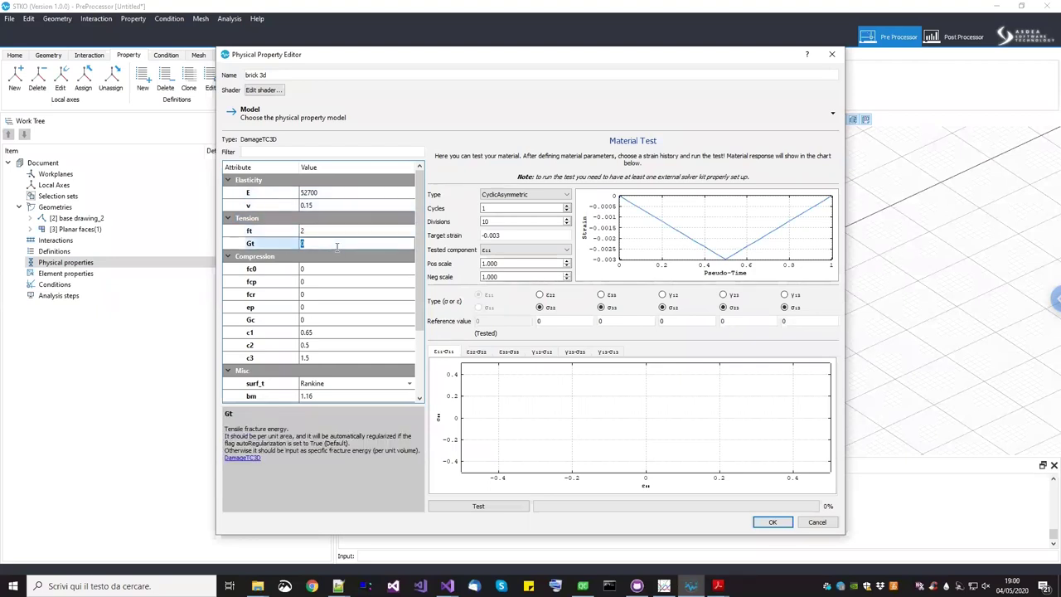
{"action": "type", "text": "0.05"}
Set the brick's compression parameters to fc0 30, fcp 40, fcr 10, ep 0.002 and Gc 10
{"action": "left_click", "coordinate": [334, 269]}
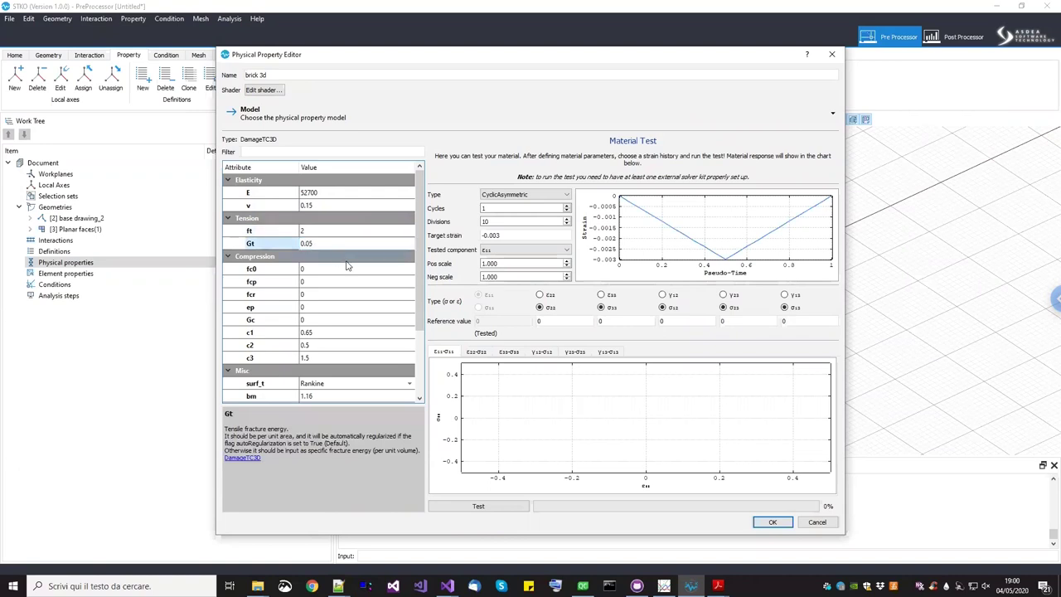
{"action": "left_click", "coordinate": [352, 280]}
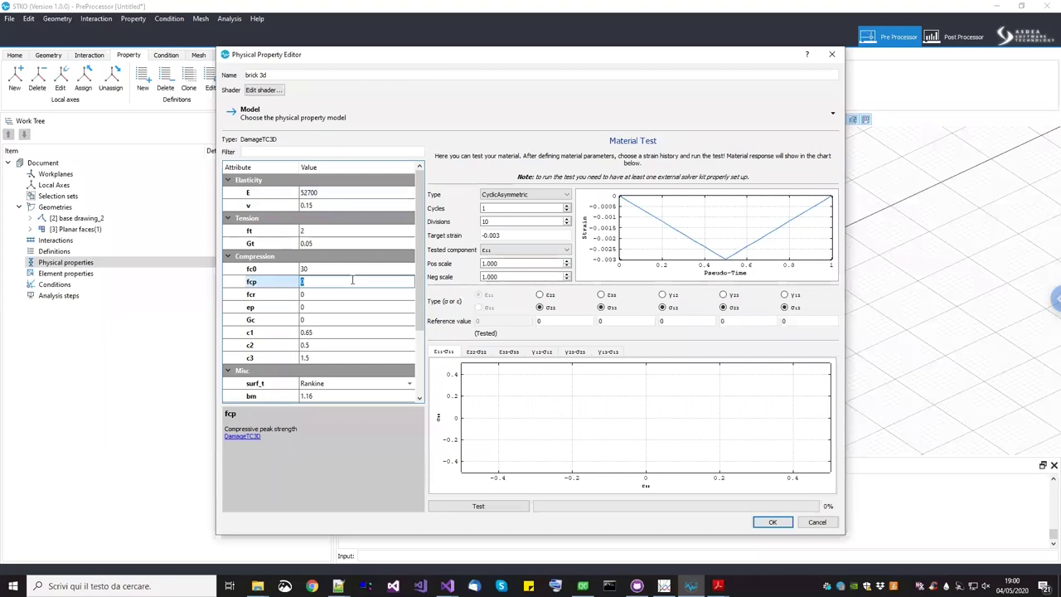
{"action": "key", "text": "Return"}
{"action": "left_click", "coordinate": [351, 294]}
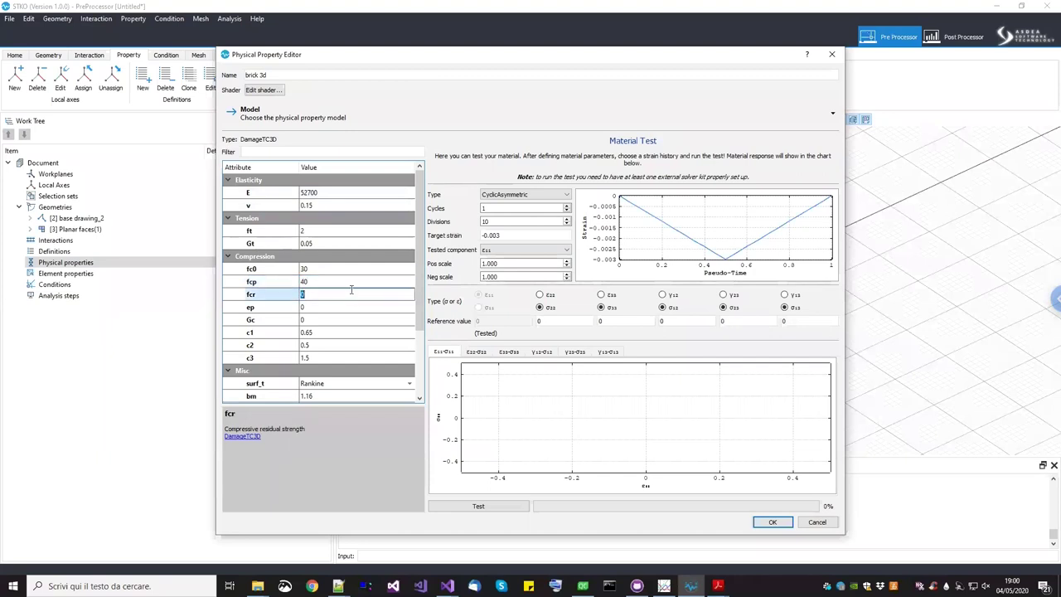
{"action": "type", "text": "10"}
{"action": "key", "text": "Return"}
{"action": "left_click", "coordinate": [352, 308]}
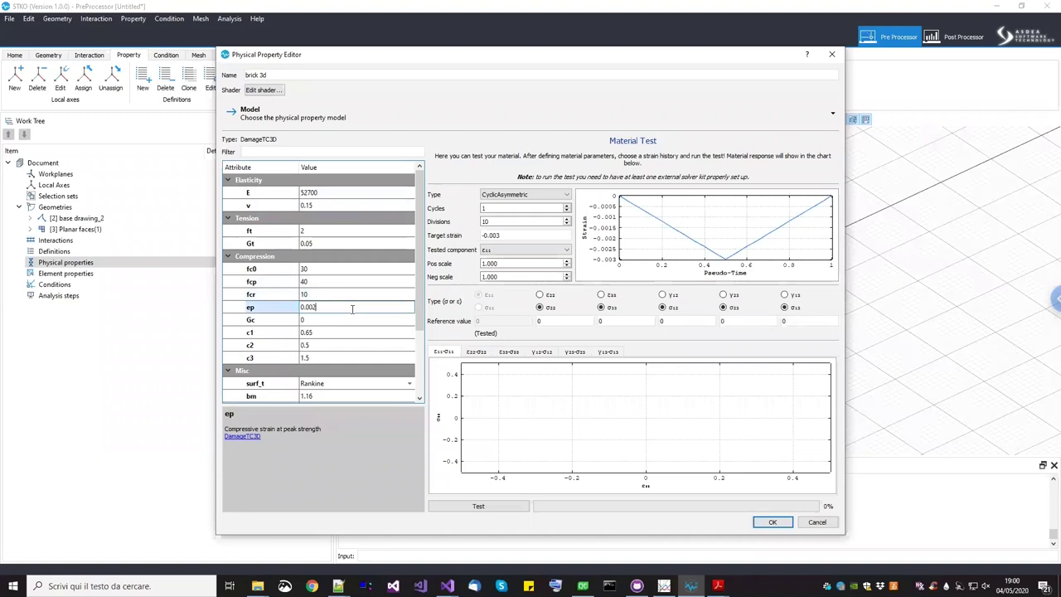
{"action": "left_click", "coordinate": [350, 319]}
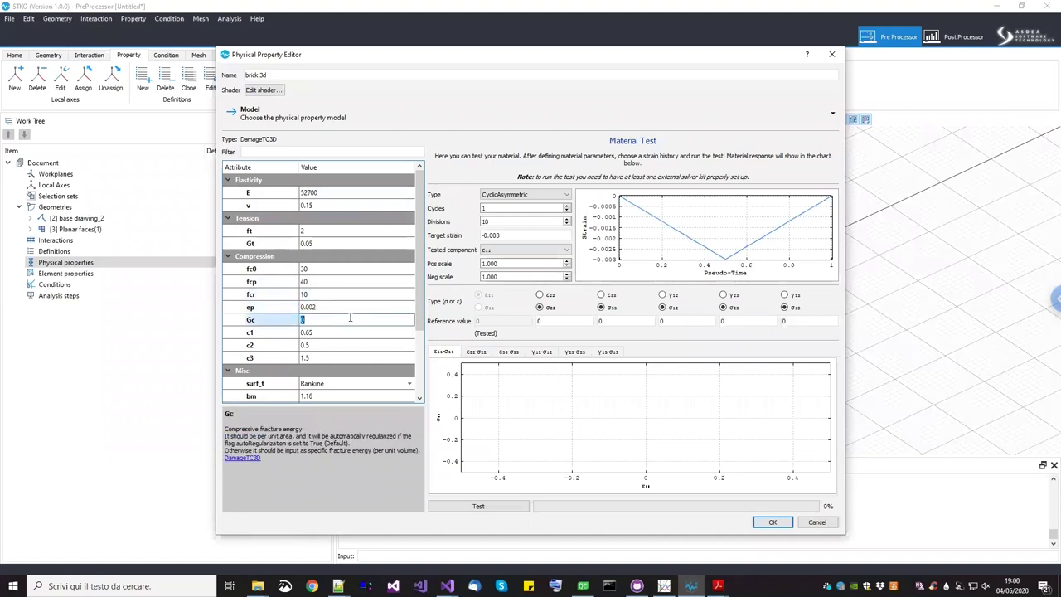
{"action": "type", "text": "10"}
{"action": "key", "text": "Return"}
Set the brick's pdf_c to 0 and integration to IMPL-EX, and save the brick 3d property
{"action": "scroll", "coordinate": [365, 356], "scroll_direction": "down", "scroll_amount": 3}
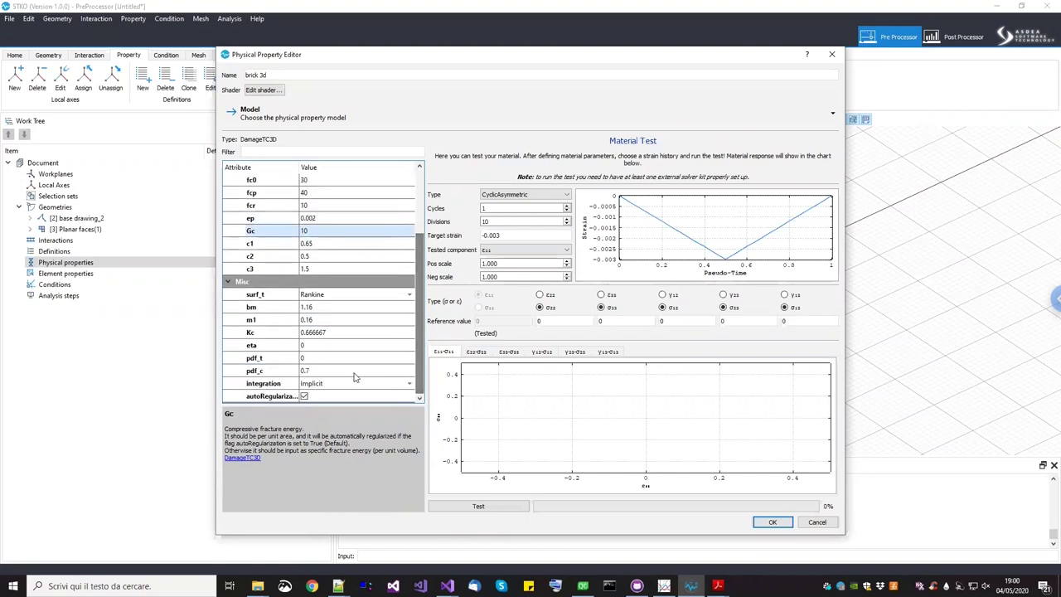
{"action": "left_click", "coordinate": [348, 370]}
{"action": "key", "text": "Return"}
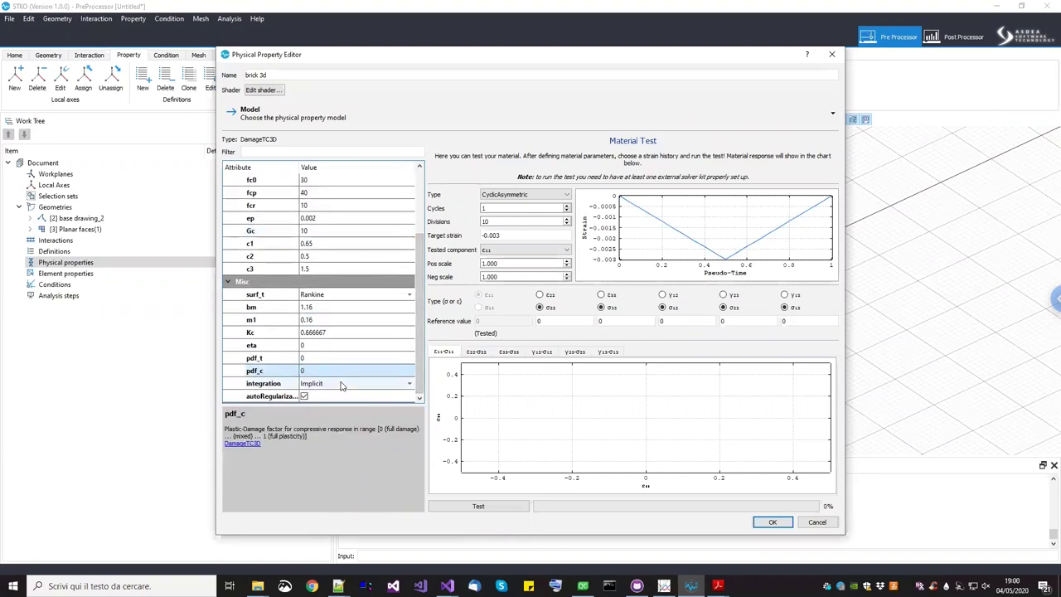
{"action": "left_click", "coordinate": [344, 383]}
{"action": "left_click", "coordinate": [339, 403]}
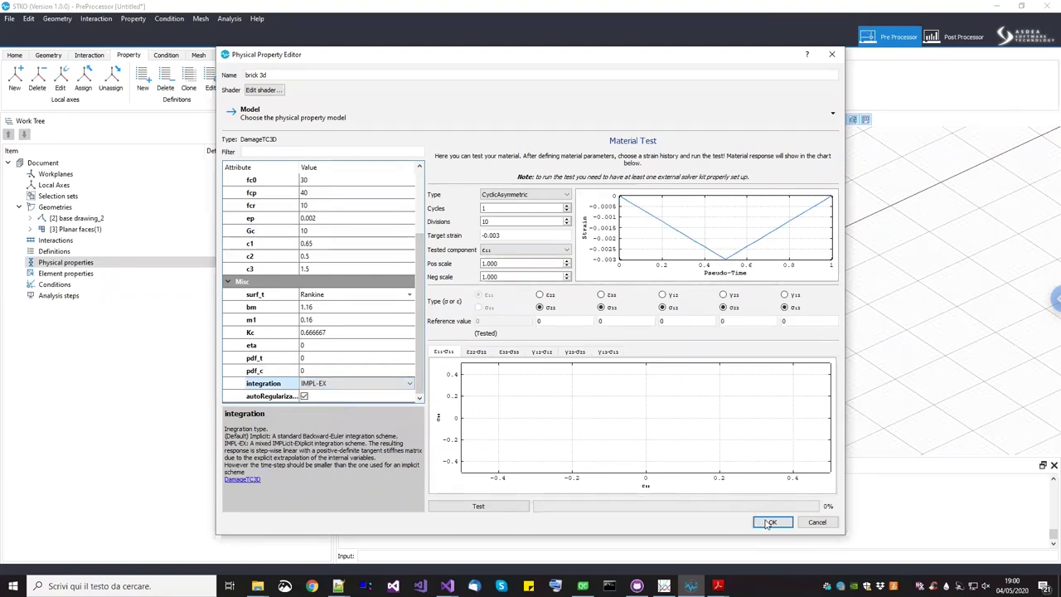
{"action": "key", "text": "Return"}
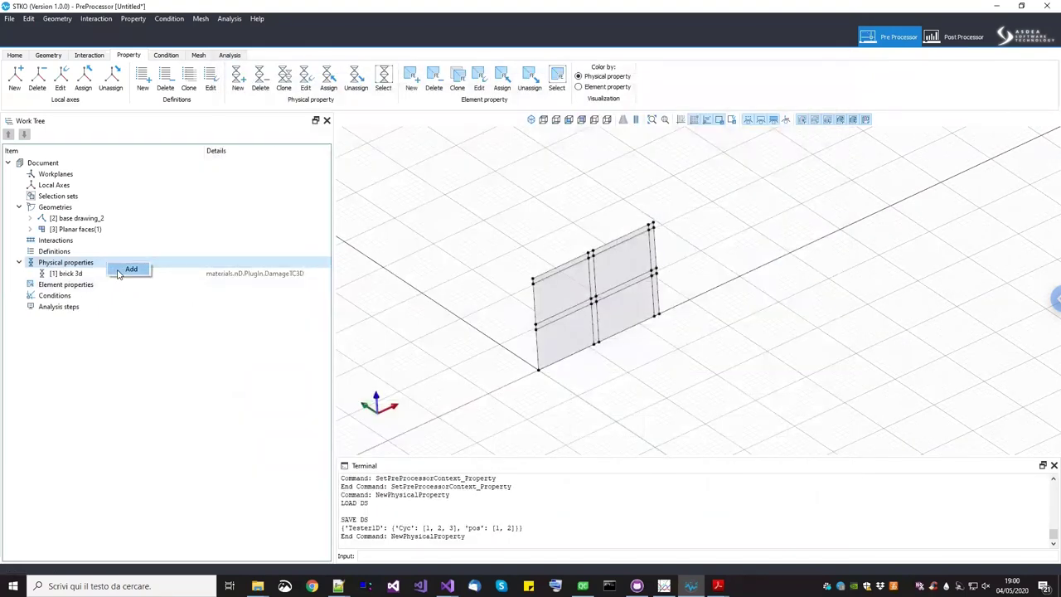
Create a physical property named "mortar 3d" using the nD PlugIn material model DamageTC3D
{"action": "left_click", "coordinate": [238, 79]}
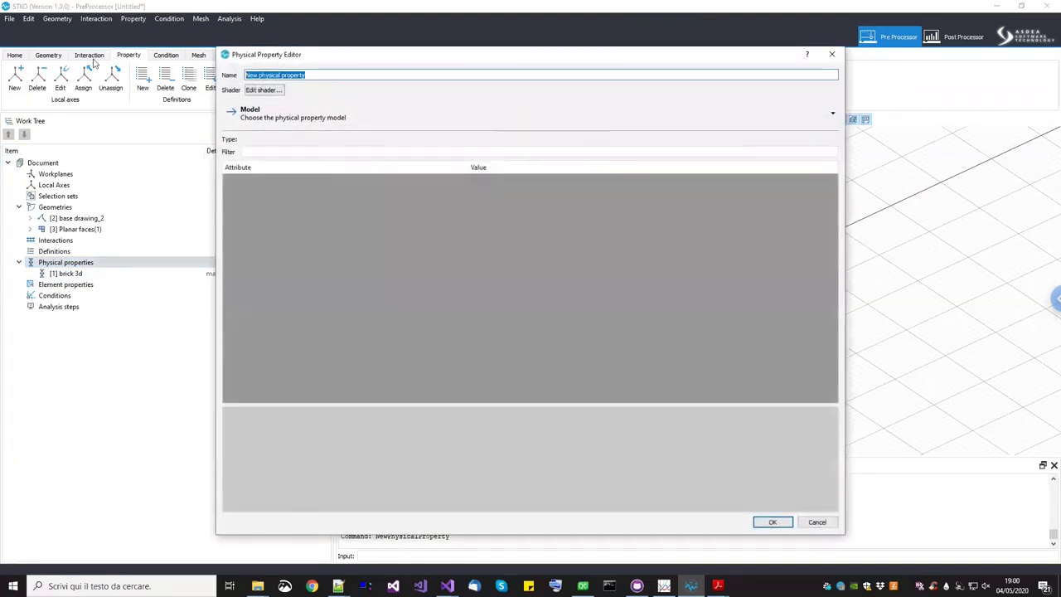
{"action": "type", "text": "mortar 3"}
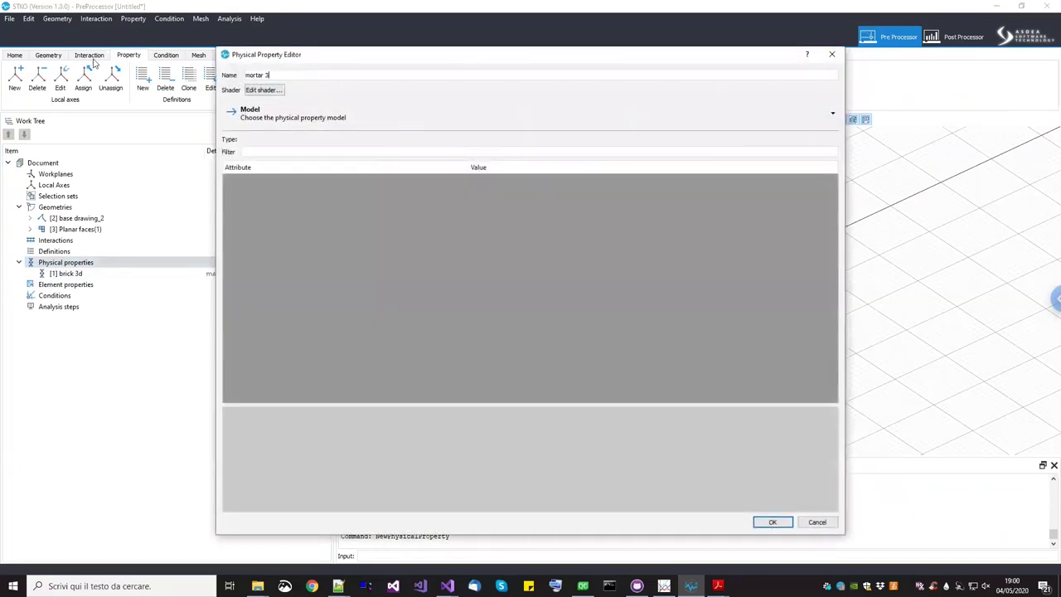
{"action": "left_click", "coordinate": [248, 121]}
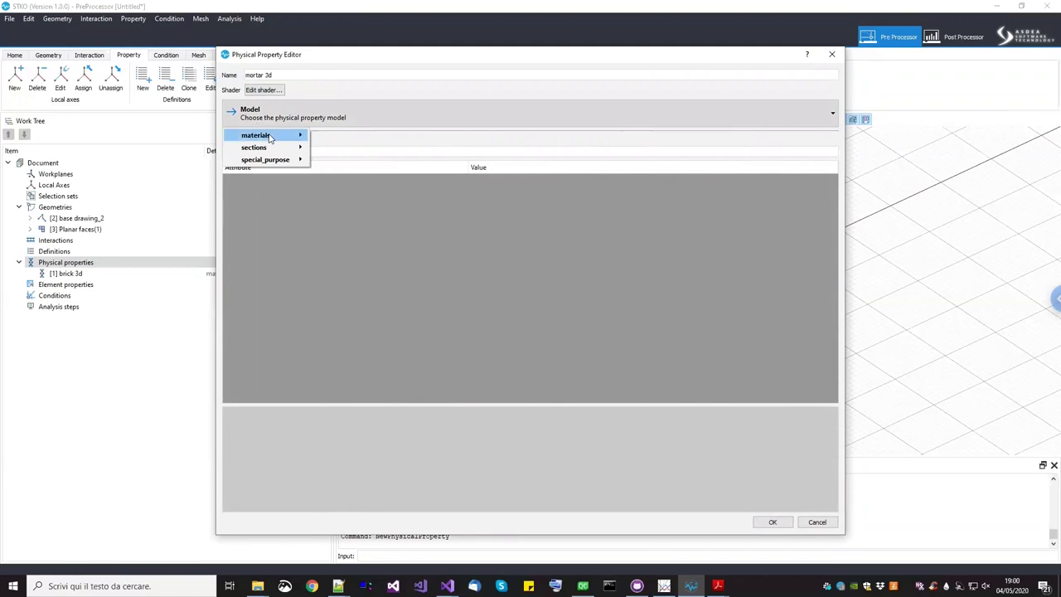
{"action": "mouse_move", "coordinate": [276, 145]}
{"action": "mouse_move", "coordinate": [332, 135]}
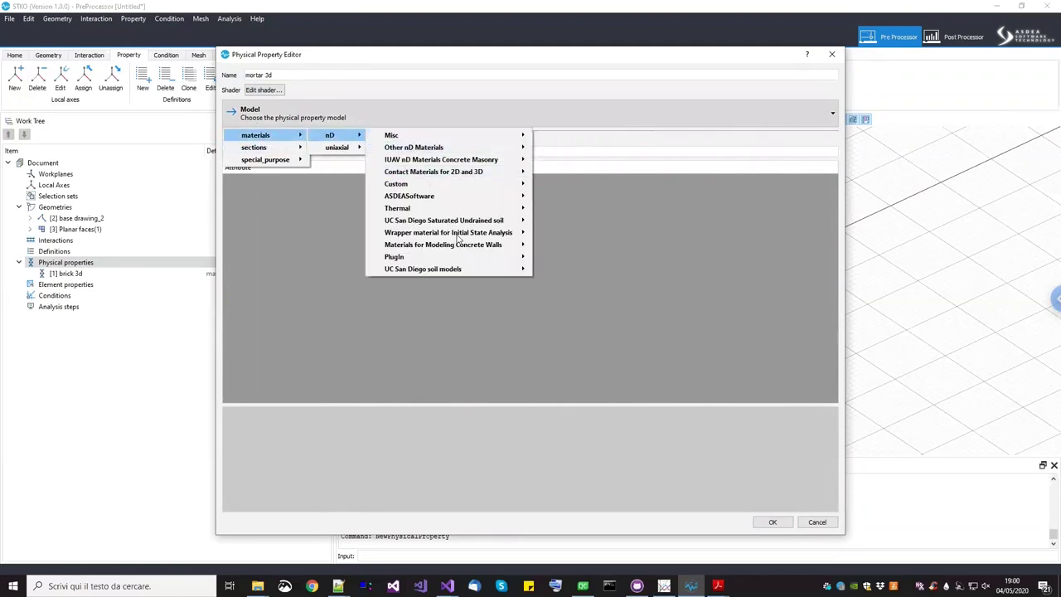
{"action": "mouse_move", "coordinate": [487, 258]}
{"action": "mouse_move", "coordinate": [613, 258]}
{"action": "left_click", "coordinate": [652, 257]}
Set the mortar's elastic and tension parameters to E 1000, v 0.15, ft 0.1 and Gt 0.025
{"action": "left_click", "coordinate": [382, 195]}
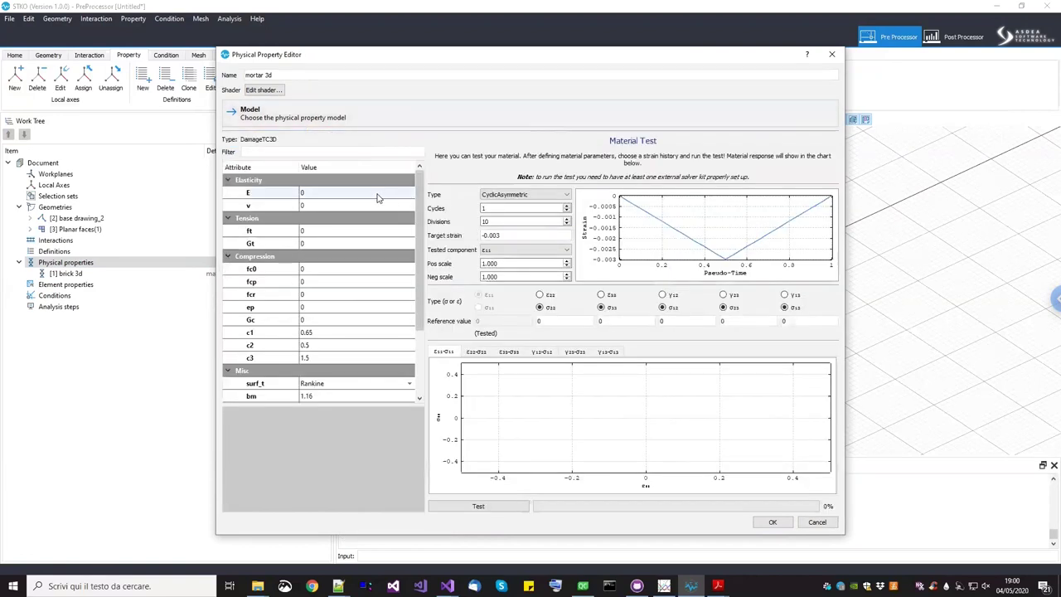
{"action": "type", "text": "1000"}
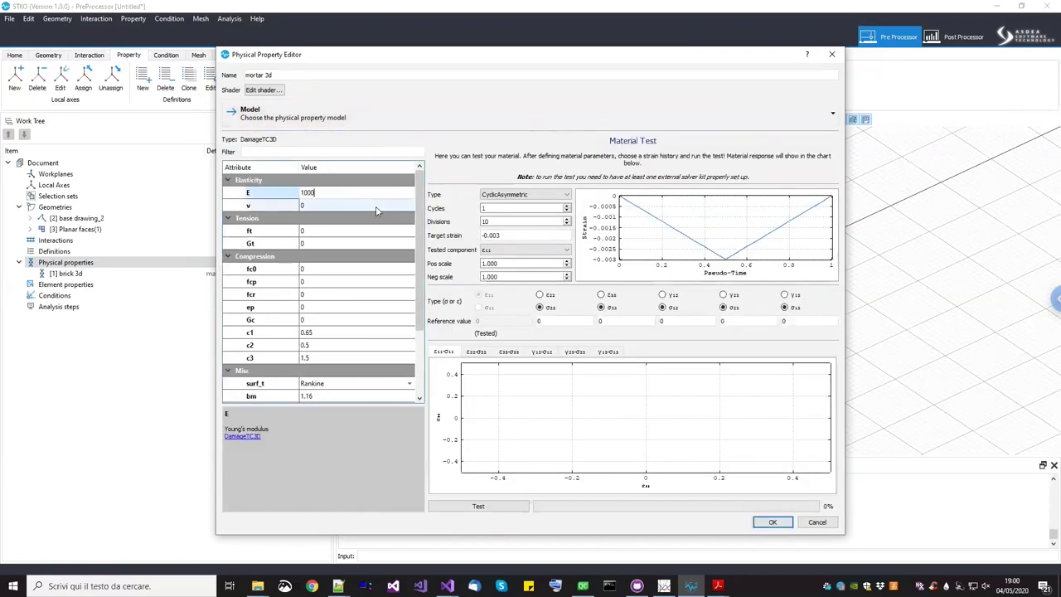
{"action": "left_click", "coordinate": [376, 207]}
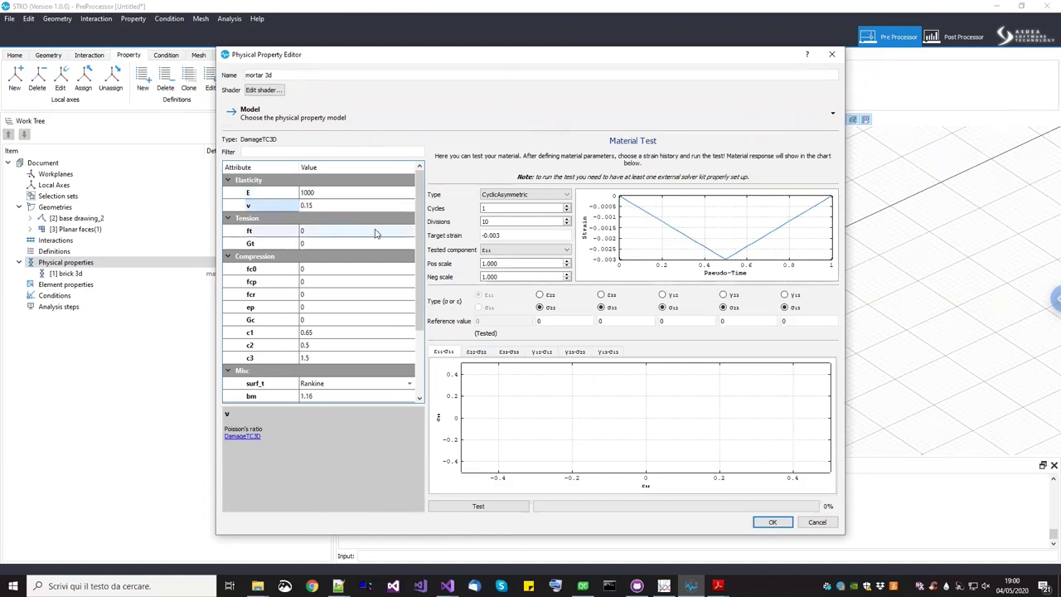
{"action": "left_click", "coordinate": [375, 231]}
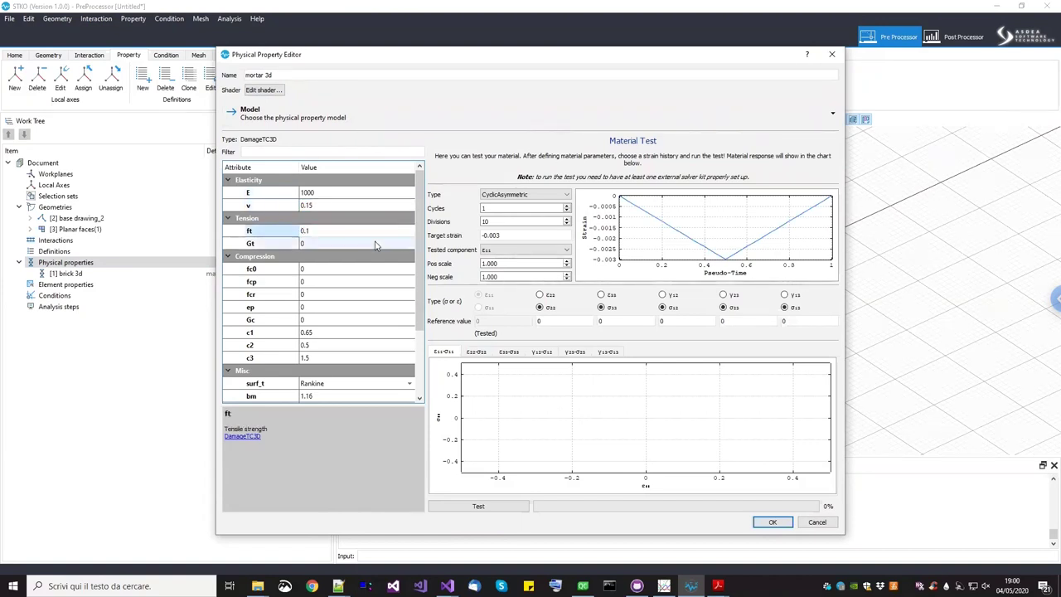
{"action": "left_click", "coordinate": [375, 243]}
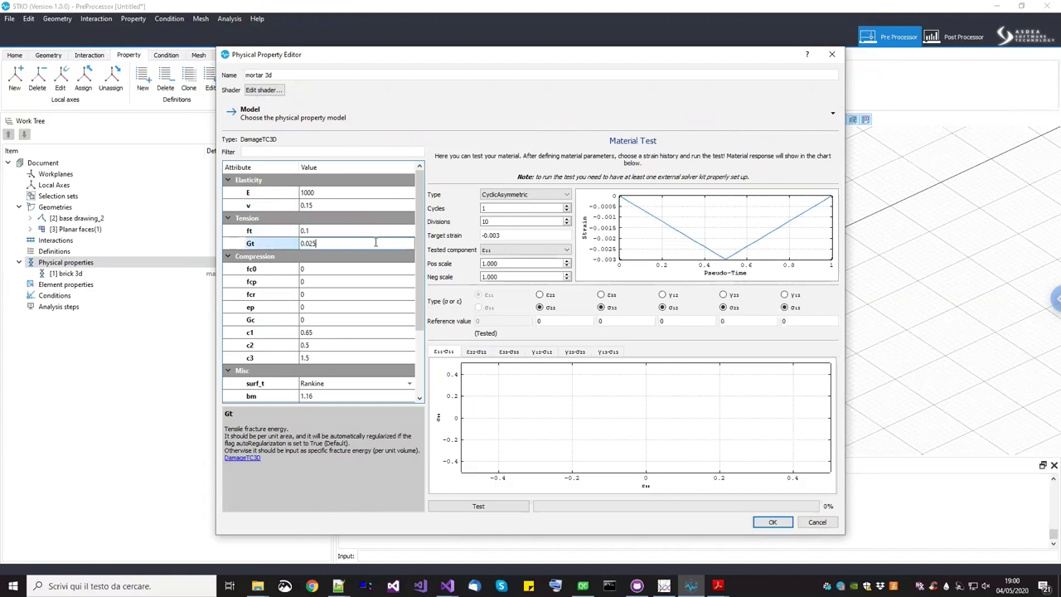
{"action": "left_click", "coordinate": [373, 259]}
Set the mortar's compression parameters to fc0 1, fcp 2.5, fcr 1, ep 0.02 and Gc 20
{"action": "left_click", "coordinate": [367, 269]}
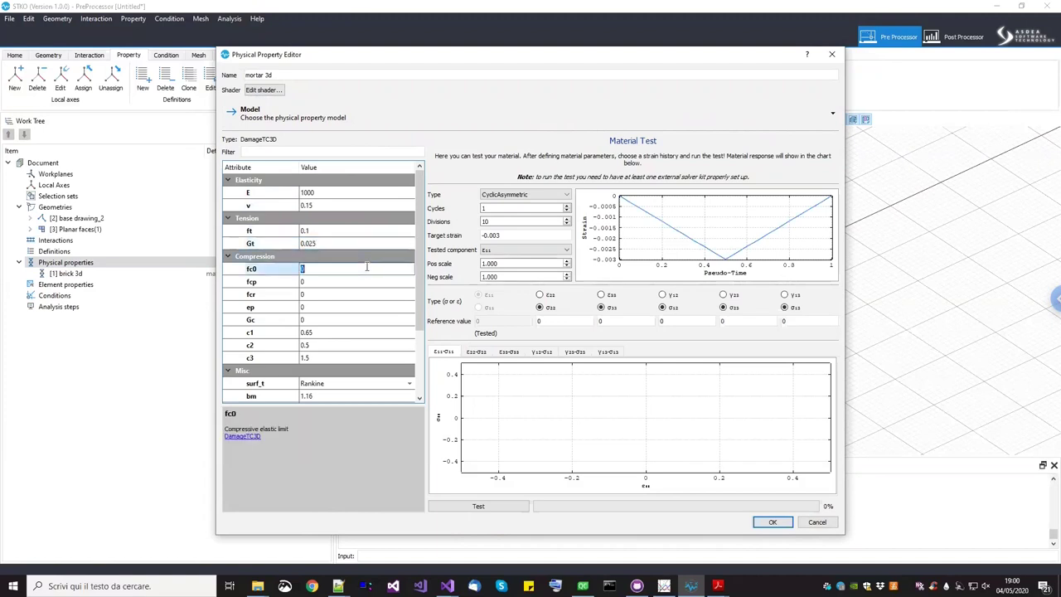
{"action": "type", "text": "1"}
{"action": "left_click", "coordinate": [362, 282]}
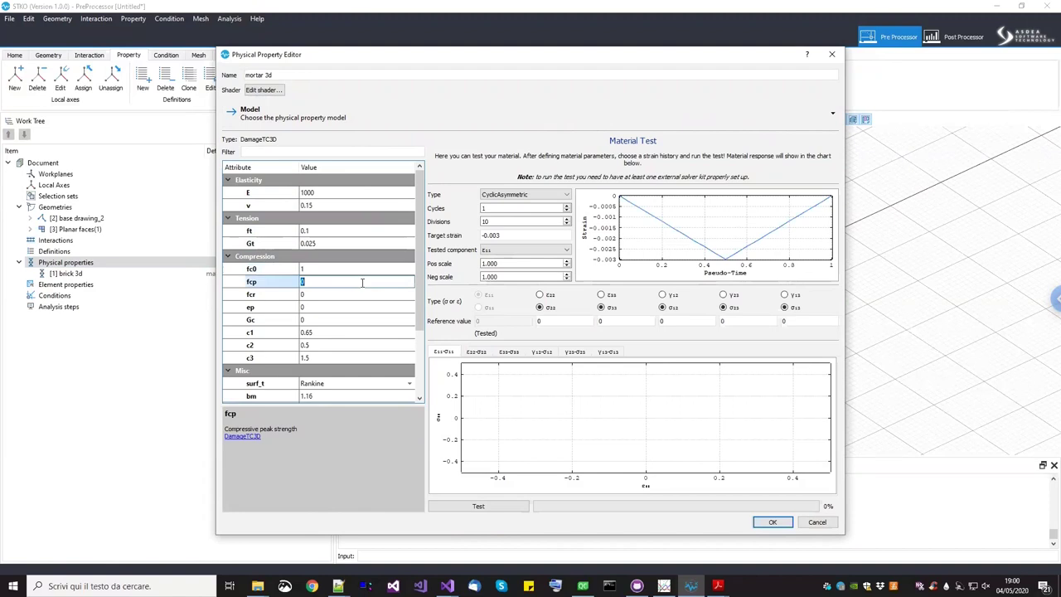
{"action": "left_click", "coordinate": [360, 295]}
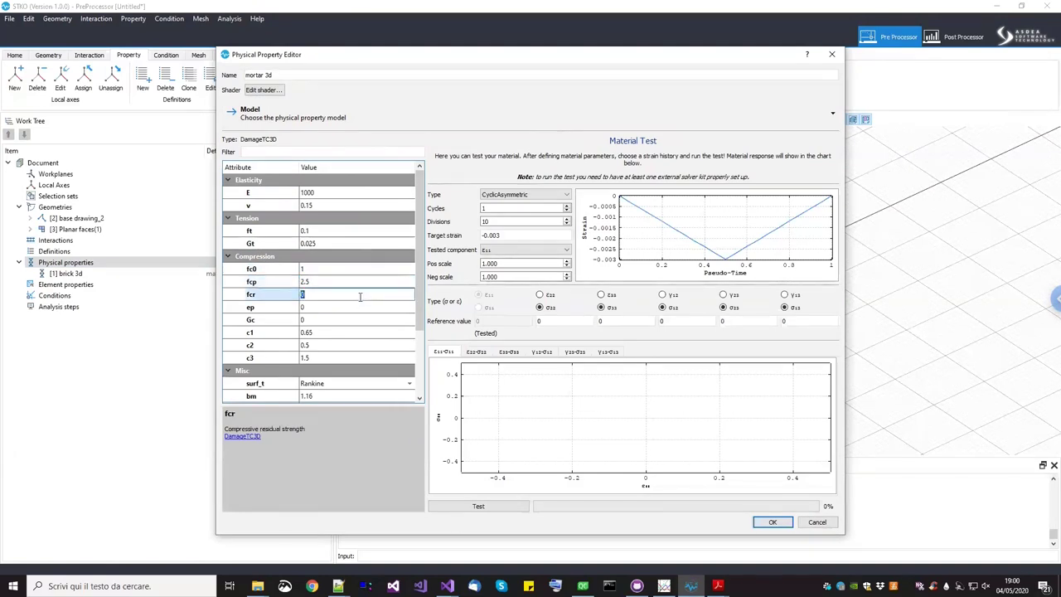
{"action": "left_click", "coordinate": [352, 309]}
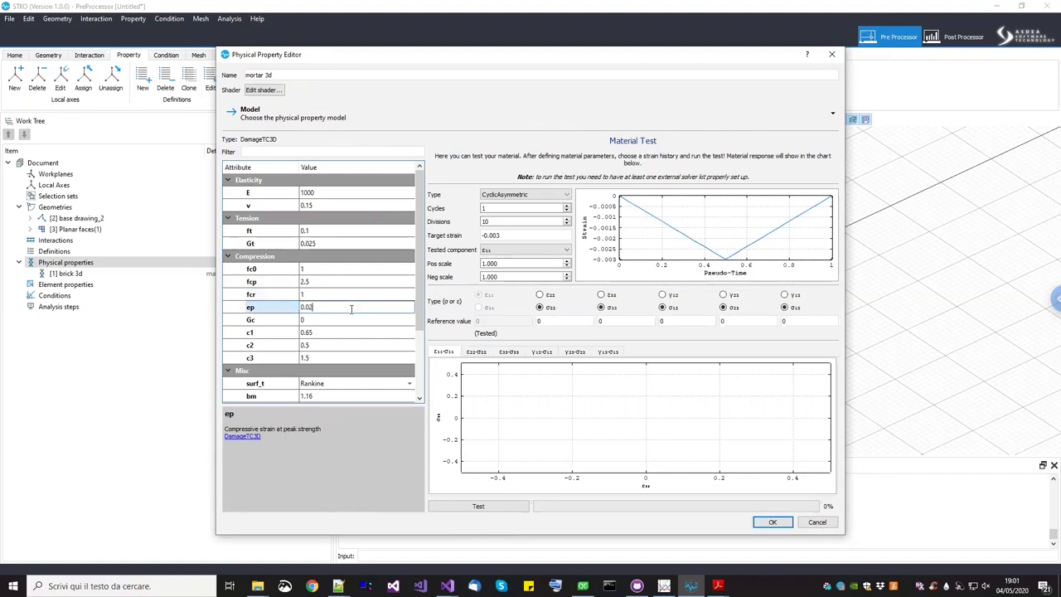
{"action": "left_click", "coordinate": [348, 319]}
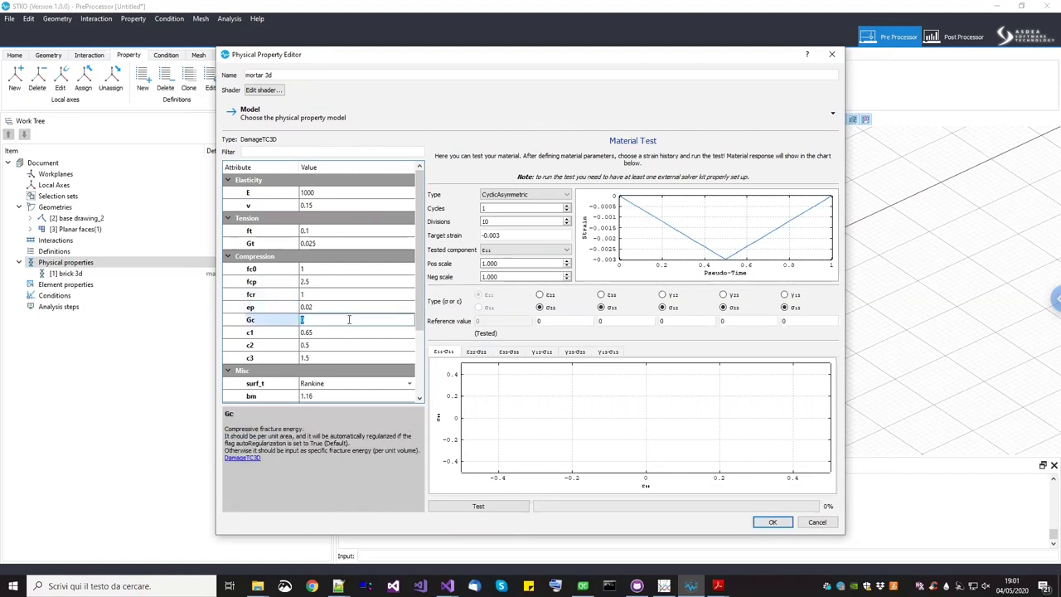
{"action": "key", "text": "Return"}
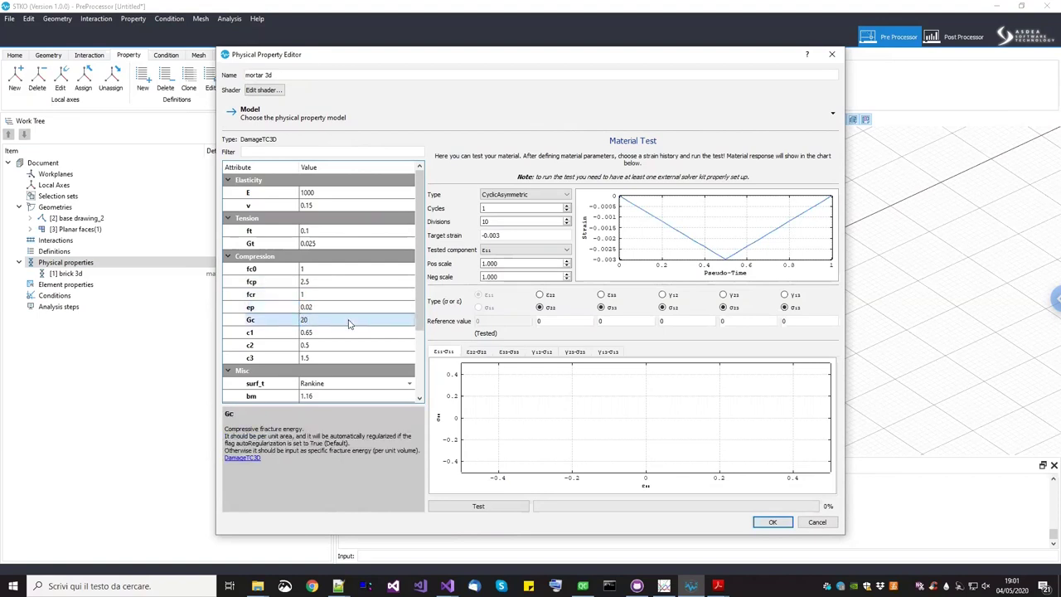
Set the mortar's m1 to 0.5, pdf_c to 0 and integration to IMPL-EX, and save the mortar 3d property
{"action": "scroll", "coordinate": [412, 384], "scroll_direction": "down", "scroll_amount": 3}
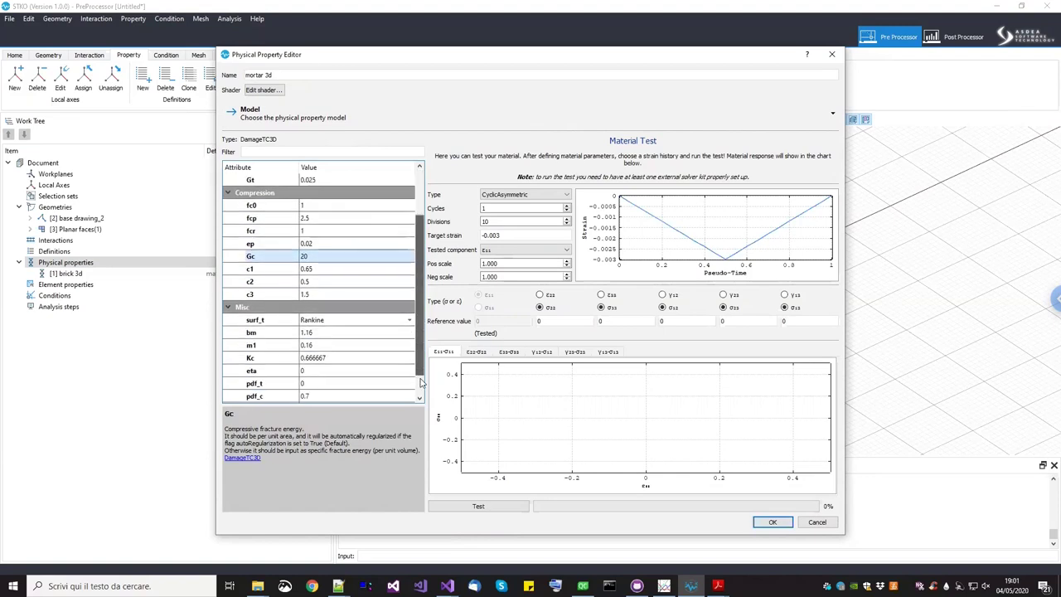
{"action": "left_click", "coordinate": [350, 319]}
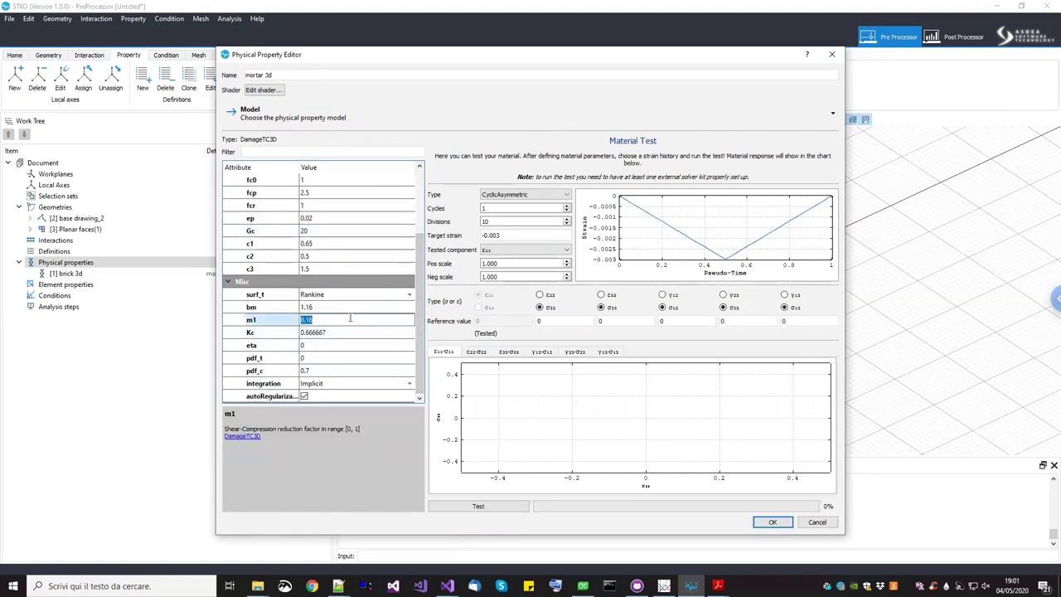
{"action": "key", "text": "Return"}
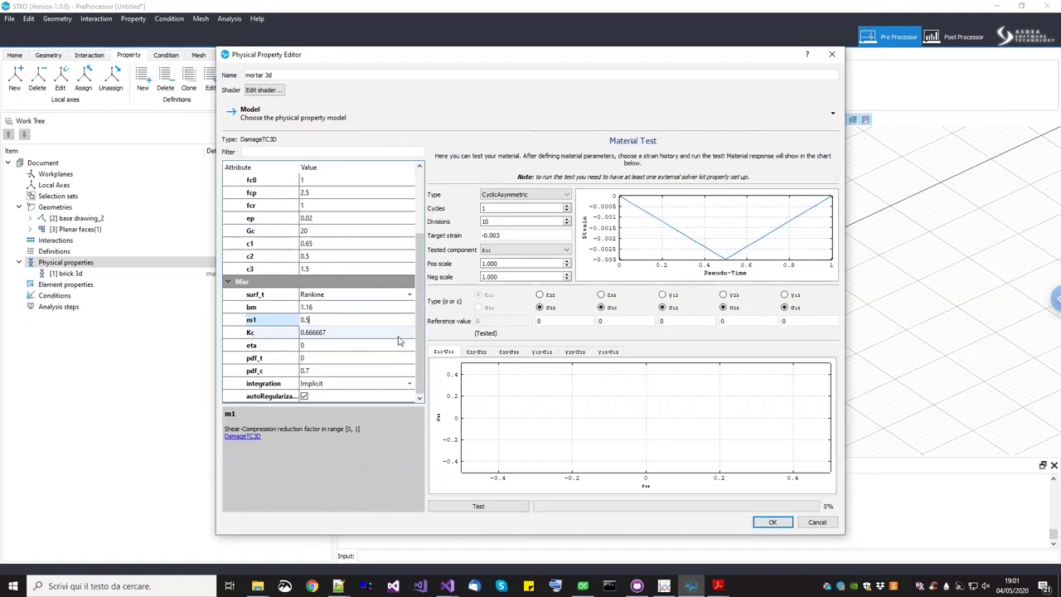
{"action": "left_click", "coordinate": [363, 368]}
{"action": "type", "text": "0"}
{"action": "key", "text": "Return"}
{"action": "left_click", "coordinate": [363, 384]}
{"action": "left_click", "coordinate": [357, 402]}
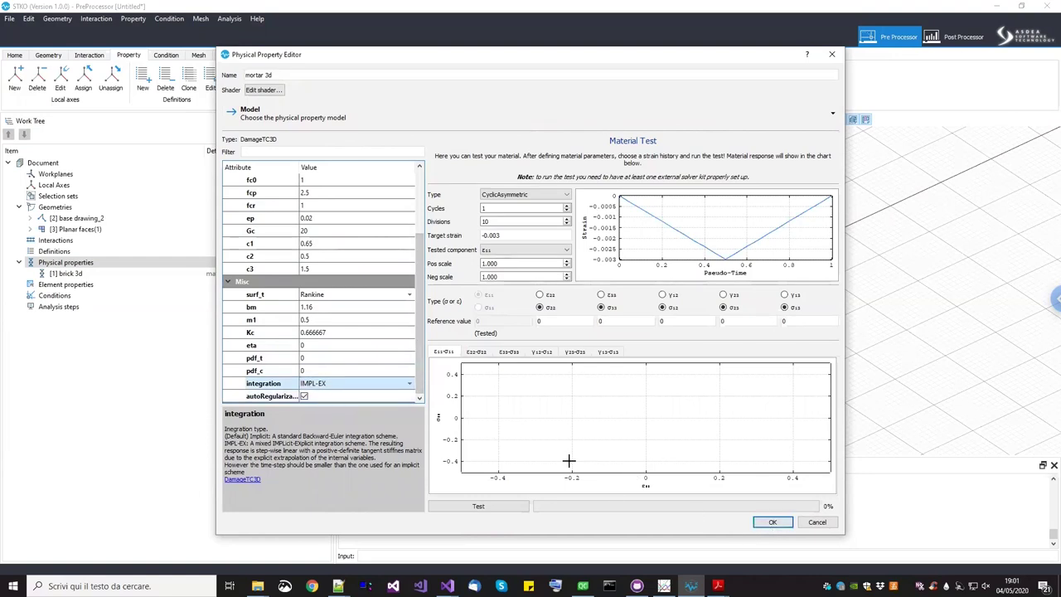
{"action": "left_click", "coordinate": [772, 522]}
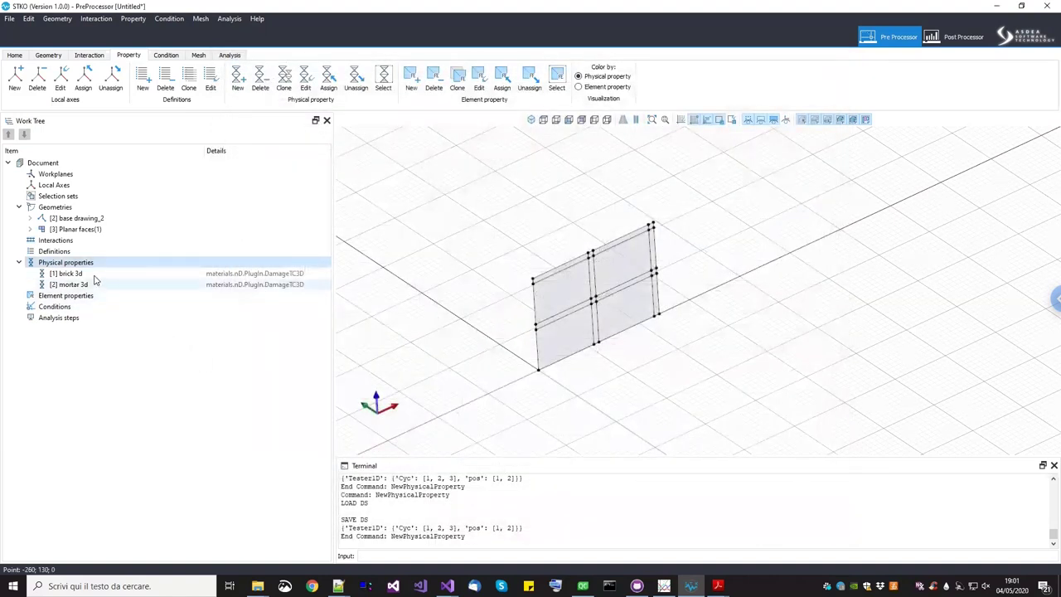
Create a physical property named "brick shell section" using the LayeredShell section model
{"action": "right_click", "coordinate": [97, 274]}
{"action": "left_click", "coordinate": [120, 270]}
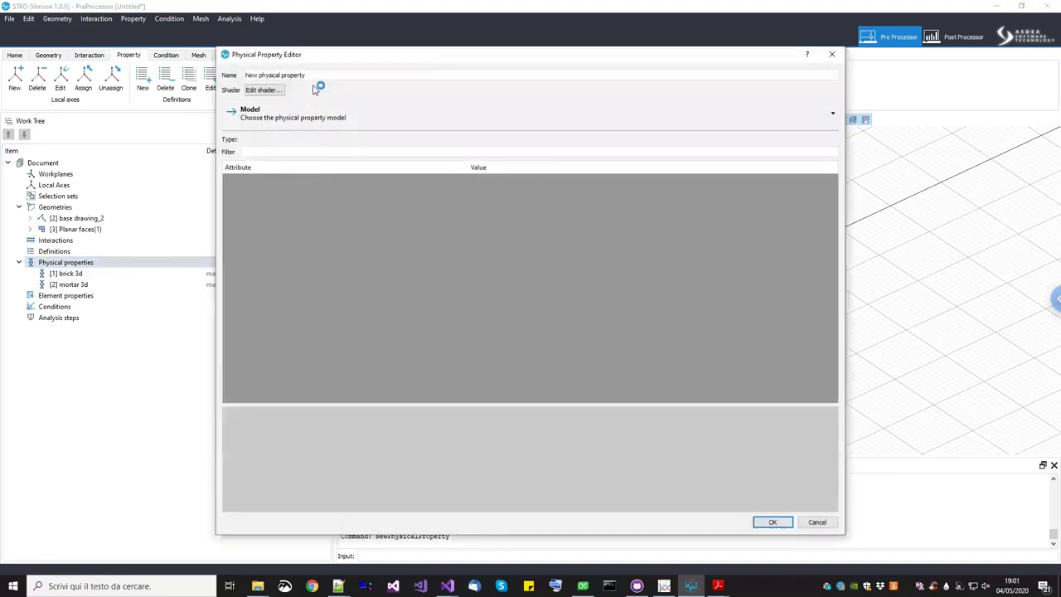
{"action": "left_click_drag", "start_coordinate": [311, 75], "coordinate": [241, 74]}
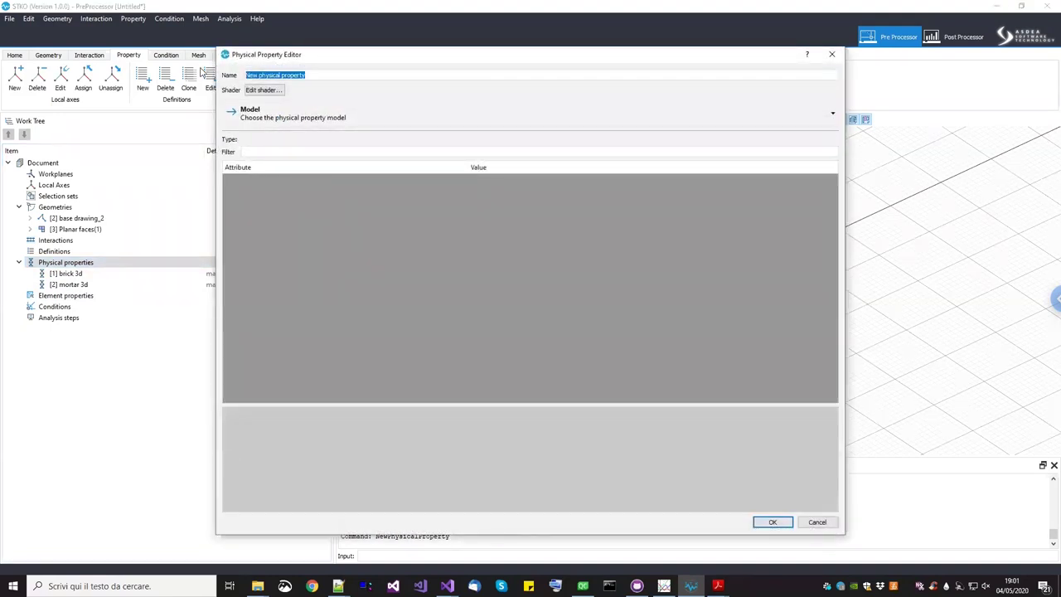
{"action": "type", "text": "br"}
{"action": "left_click", "coordinate": [291, 124]}
{"action": "mouse_move", "coordinate": [295, 150]}
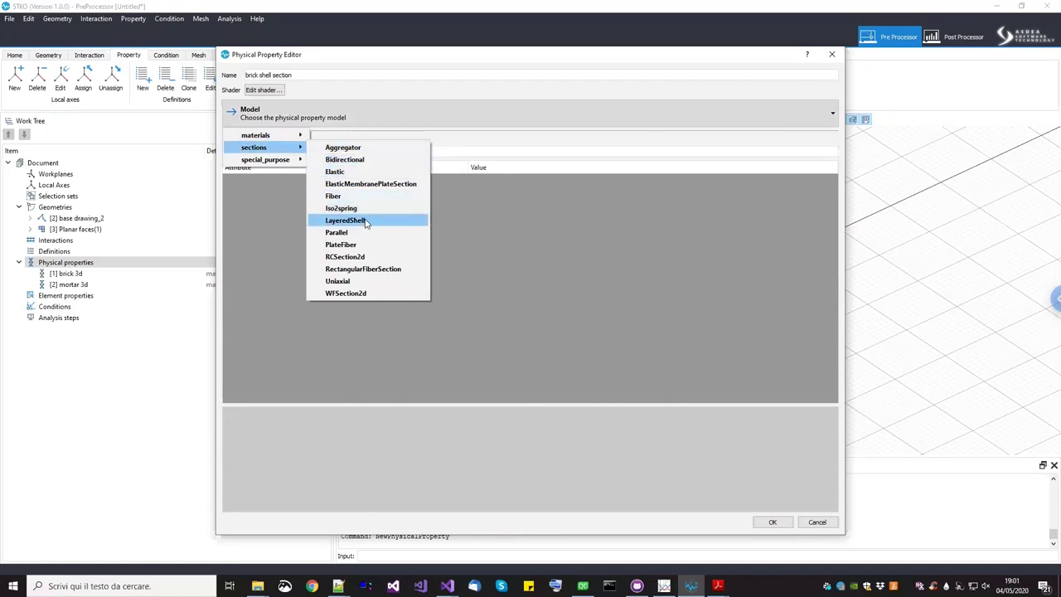
{"action": "left_click", "coordinate": [365, 219]}
Define matTag for the brick shell section as five layers, all assigned to the brick 3d material
{"action": "left_click", "coordinate": [770, 195]}
{"action": "left_click", "coordinate": [833, 193]}
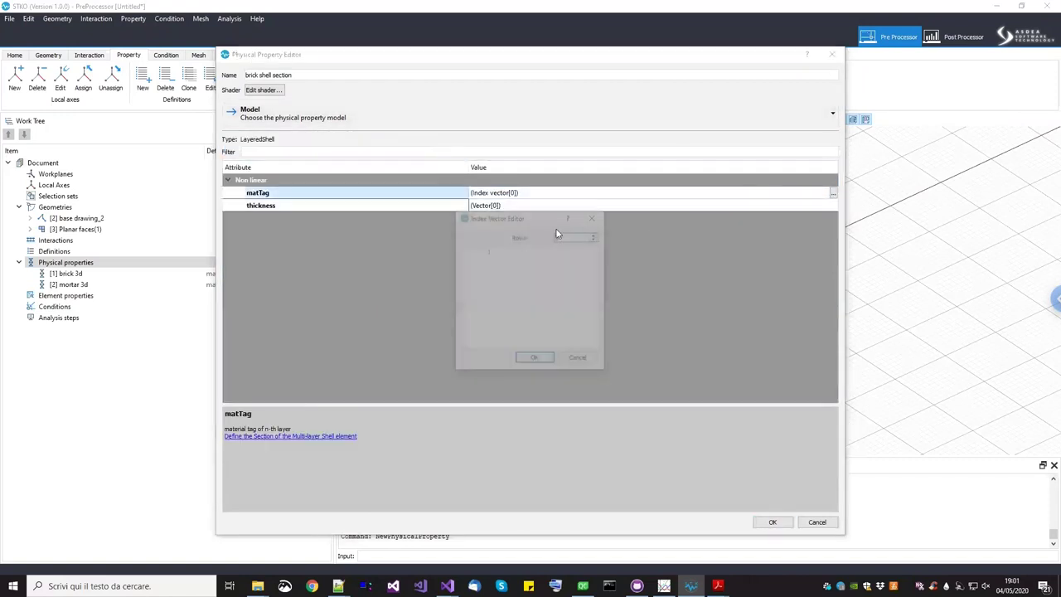
{"action": "left_click", "coordinate": [506, 279]}
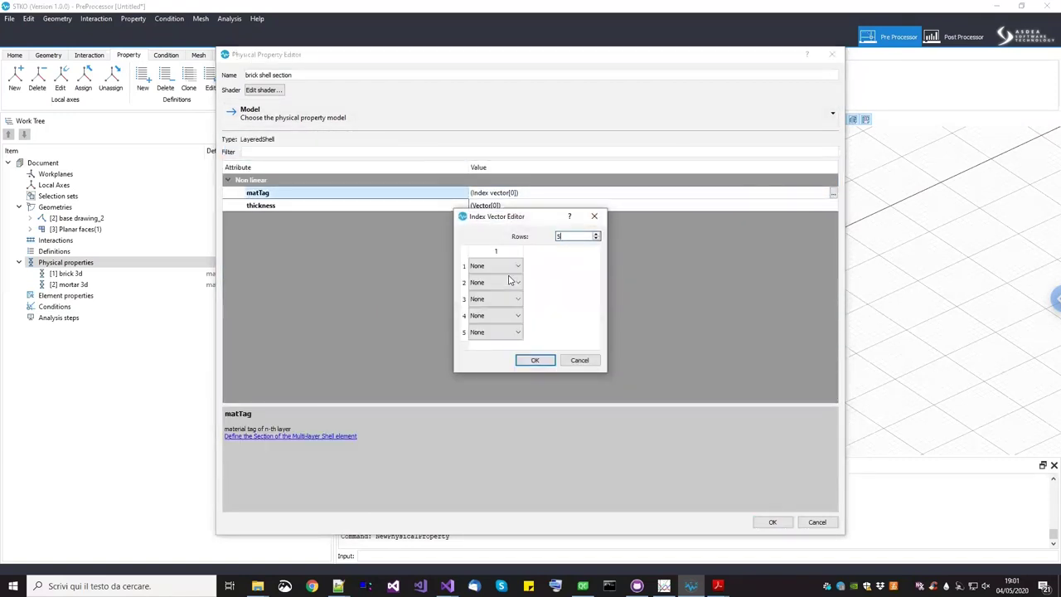
{"action": "left_click", "coordinate": [505, 267]}
{"action": "left_click", "coordinate": [508, 284]}
{"action": "left_click", "coordinate": [506, 283]}
{"action": "left_click", "coordinate": [506, 300]}
{"action": "left_click", "coordinate": [503, 300]}
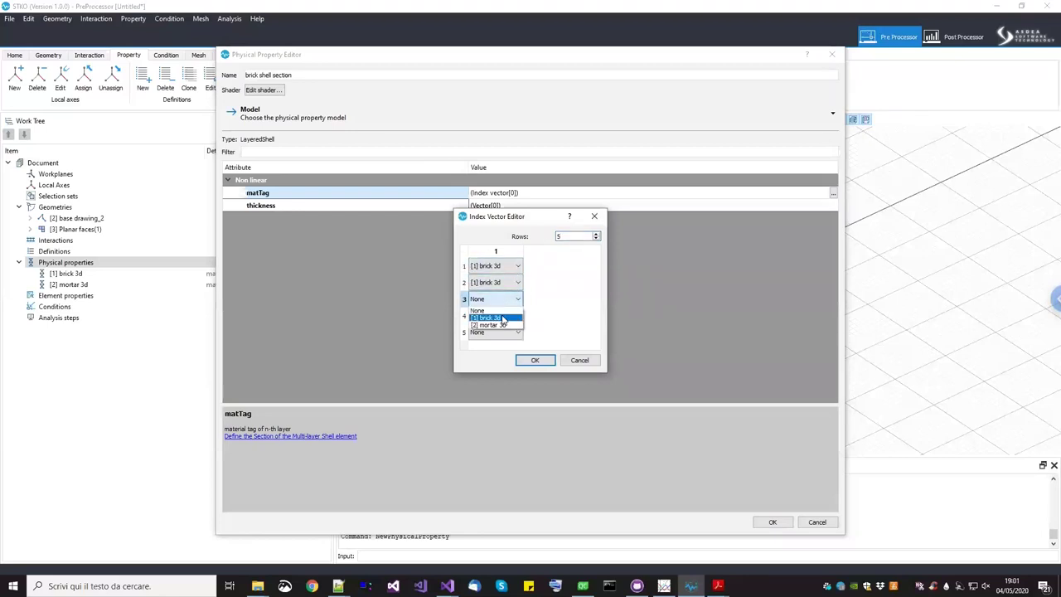
{"action": "left_click", "coordinate": [502, 319]}
{"action": "left_click", "coordinate": [497, 315]}
{"action": "left_click", "coordinate": [502, 334]}
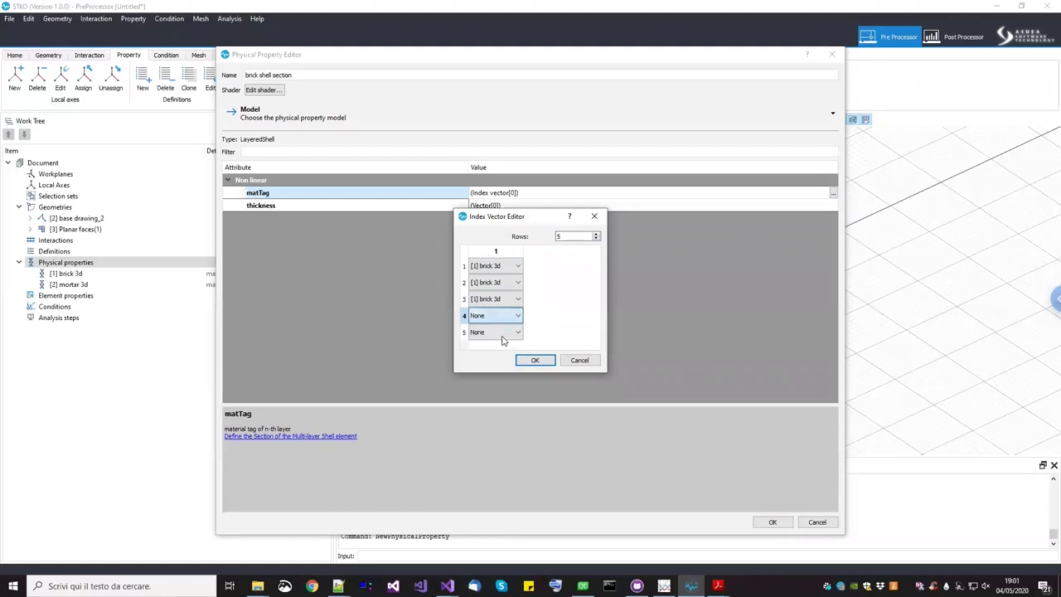
{"action": "left_click", "coordinate": [503, 334]}
{"action": "left_click", "coordinate": [504, 349]}
{"action": "left_click", "coordinate": [534, 359]}
Give the brick shell section five layer thicknesses of 22 each, and save the property
{"action": "left_click", "coordinate": [824, 206]}
{"action": "left_click", "coordinate": [832, 205]}
{"action": "type", "text": "5"}
{"action": "left_click", "coordinate": [500, 270]}
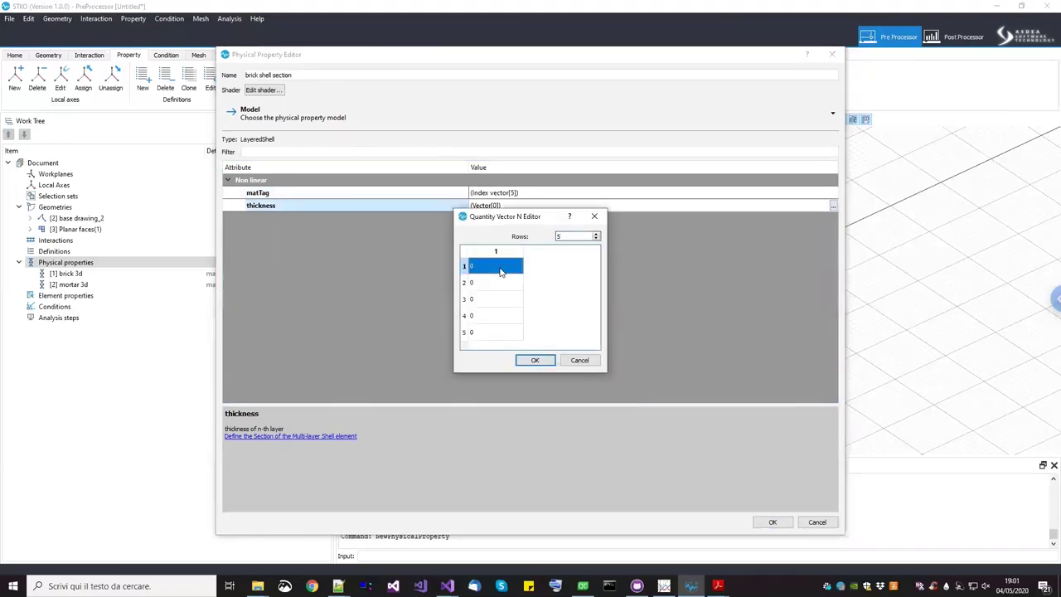
{"action": "type", "text": "22"}
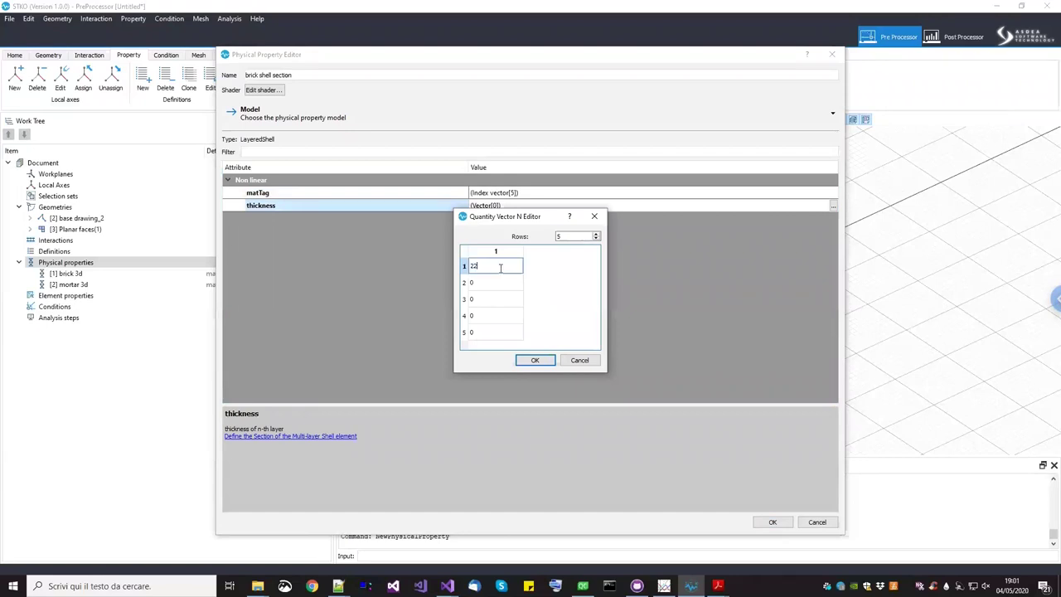
{"action": "key", "text": "Return"}
{"action": "type", "text": "22"}
{"action": "key", "text": "Return"}
{"action": "type", "text": "22"}
{"action": "key", "text": "Return"}
{"action": "type", "text": "22"}
{"action": "key", "text": "Return"}
{"action": "type", "text": "2"}
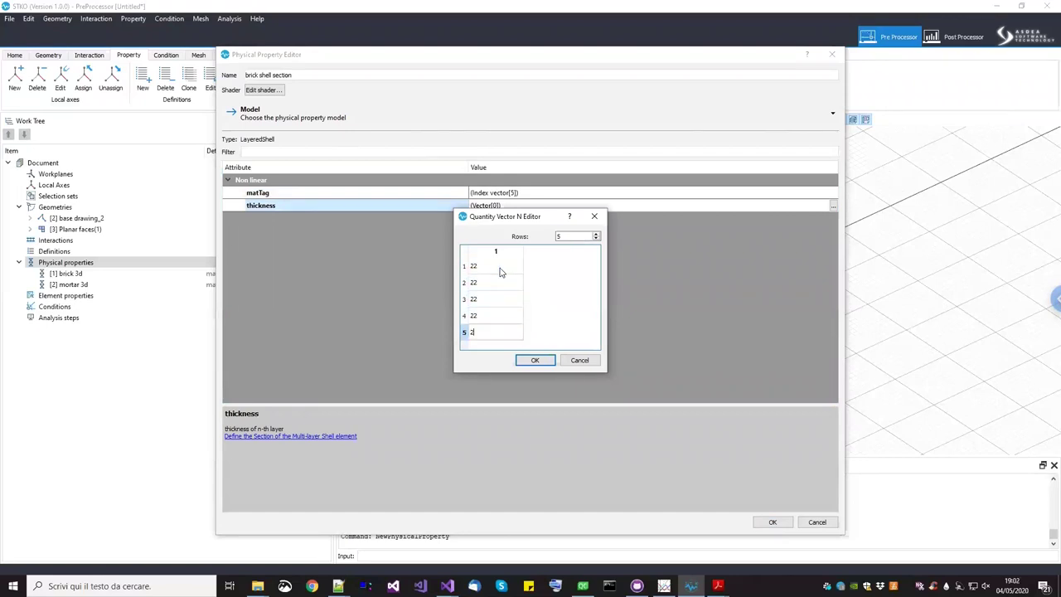
{"action": "left_click", "coordinate": [535, 359]}
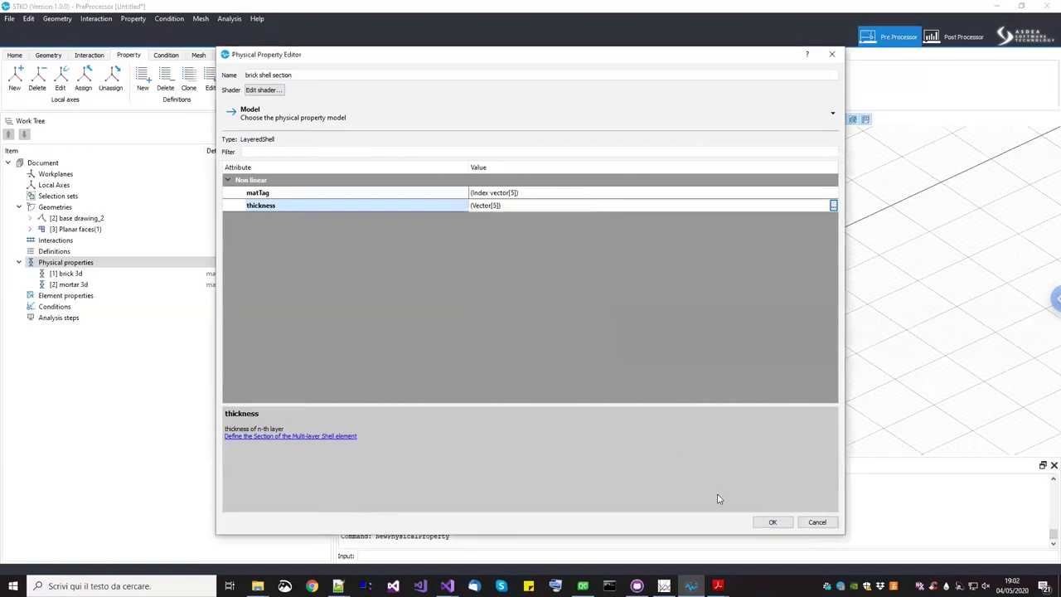
{"action": "left_click", "coordinate": [771, 523]}
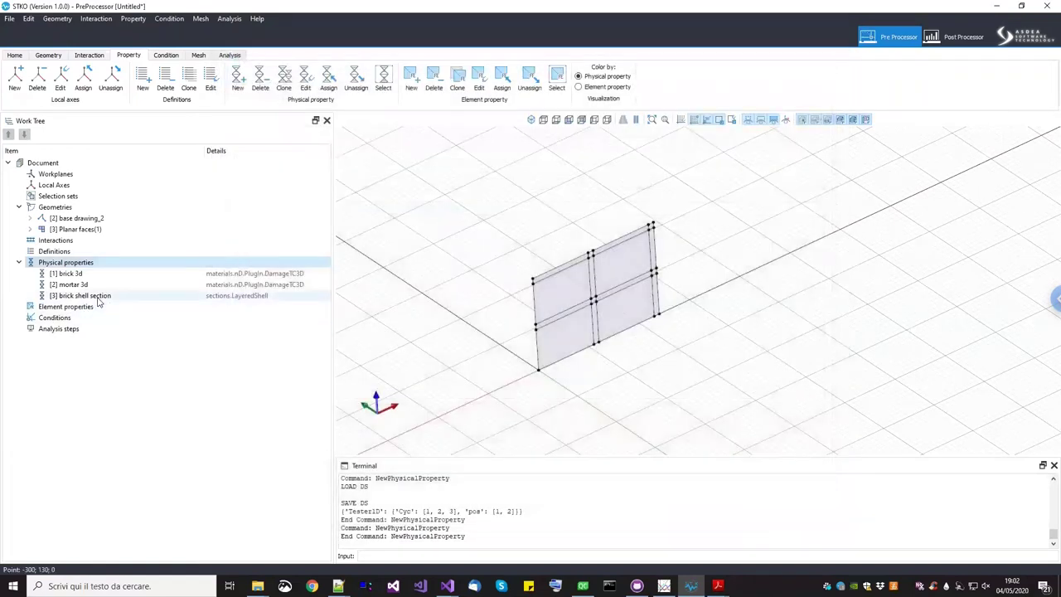
Clone the brick shell section property and rename the copy "mortar shell section"
{"action": "right_click", "coordinate": [100, 298]}
{"action": "left_click", "coordinate": [124, 318]}
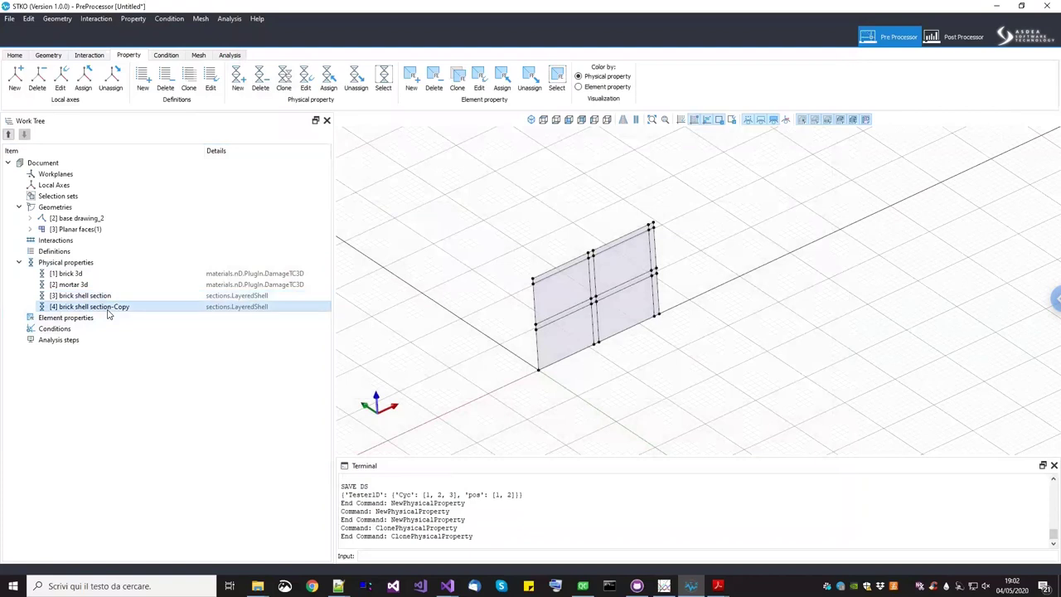
{"action": "right_click", "coordinate": [108, 310]}
{"action": "left_click", "coordinate": [132, 341]}
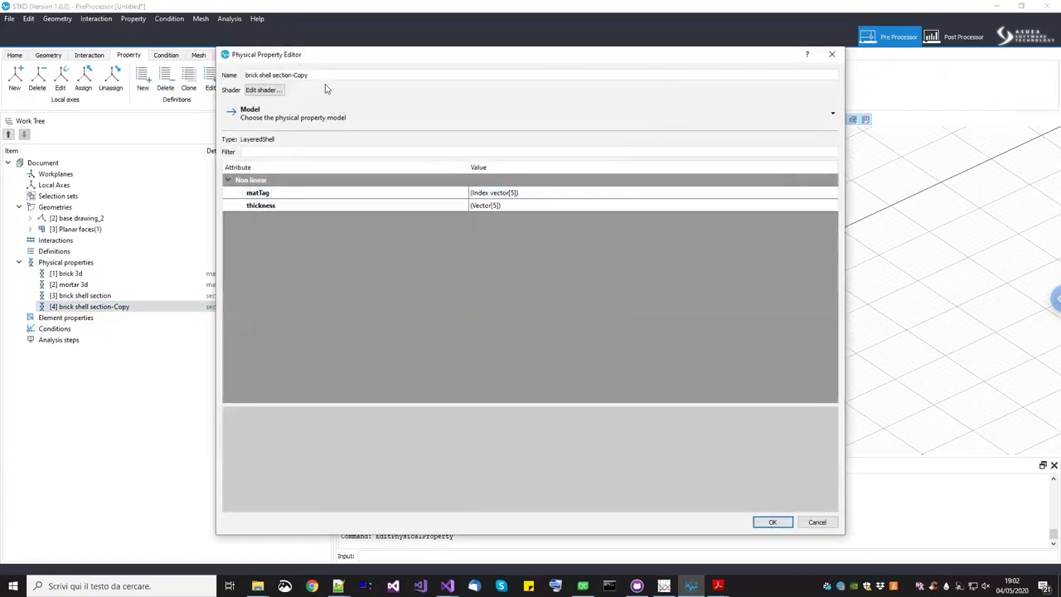
{"action": "left_click_drag", "start_coordinate": [309, 74], "coordinate": [290, 74]}
{"action": "key", "text": "BackSpace"}
{"action": "double_click", "coordinate": [252, 75]}
{"action": "type", "text": "mas"}
{"action": "type", "text": "rtar"}
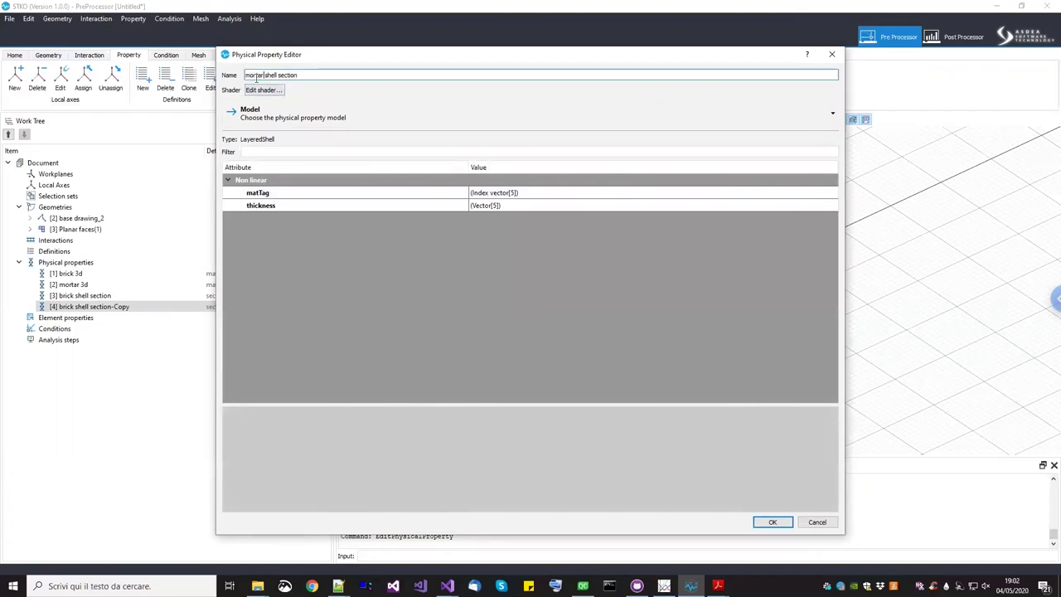
Change all five matTag layers of the mortar shell section to mortar 3d, and save the property
{"action": "left_click", "coordinate": [830, 195]}
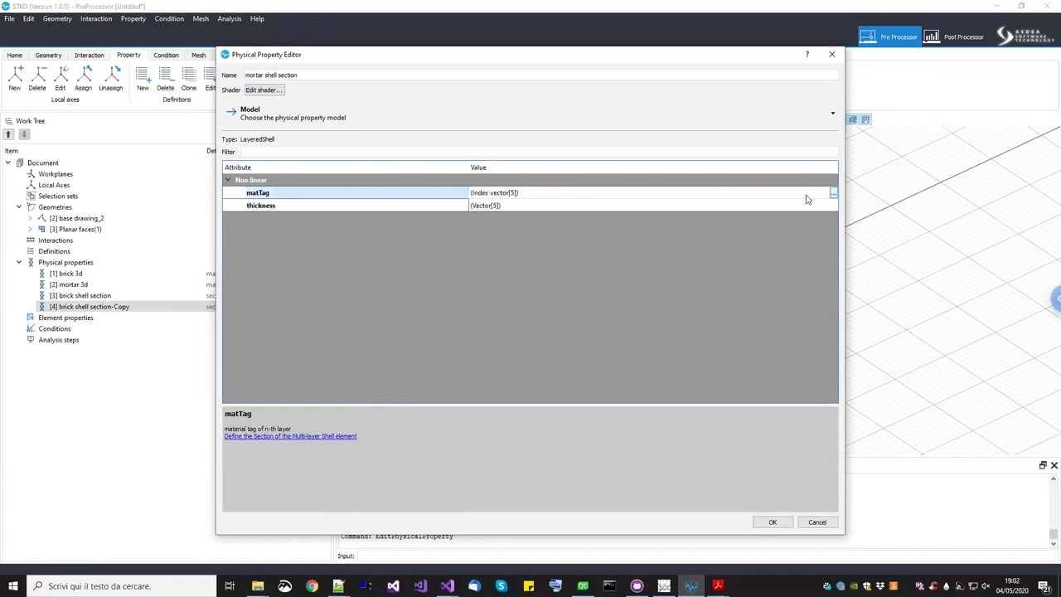
{"action": "left_click", "coordinate": [833, 193]}
{"action": "left_click", "coordinate": [512, 265]}
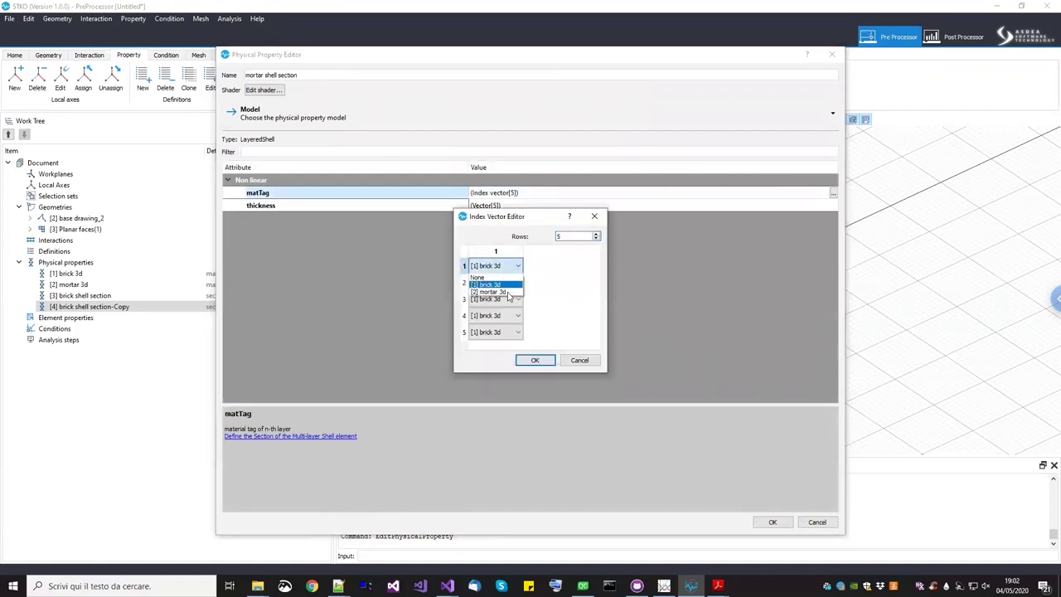
{"action": "left_click", "coordinate": [507, 293]}
{"action": "left_click", "coordinate": [507, 283]}
{"action": "left_click", "coordinate": [507, 309]}
{"action": "left_click", "coordinate": [506, 298]}
{"action": "left_click", "coordinate": [503, 325]}
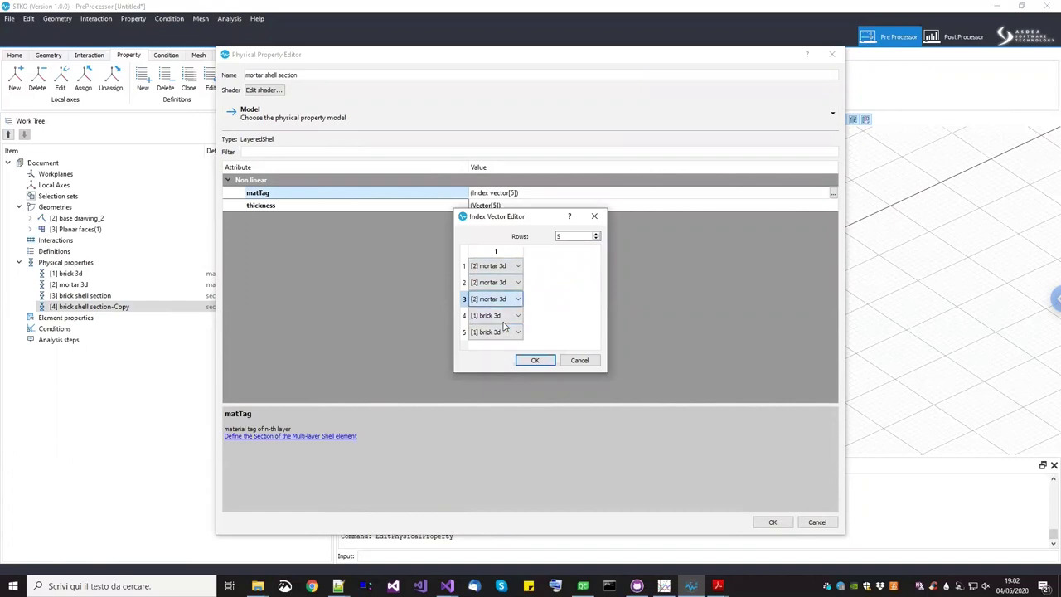
{"action": "left_click", "coordinate": [503, 318]}
{"action": "left_click", "coordinate": [503, 342]}
{"action": "left_click", "coordinate": [504, 333]}
{"action": "left_click", "coordinate": [503, 358]}
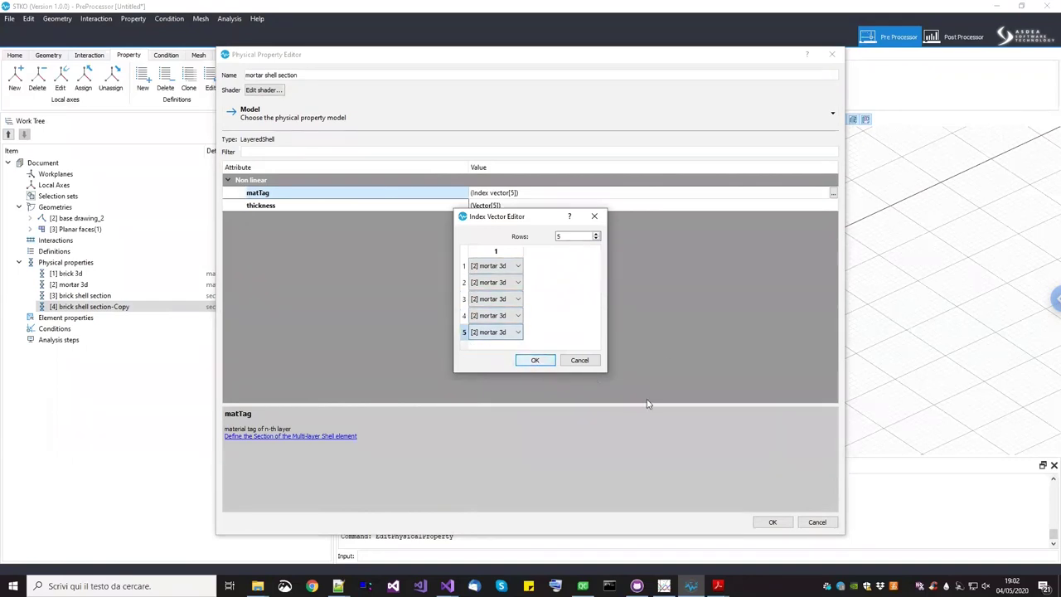
{"action": "key", "text": "Return"}
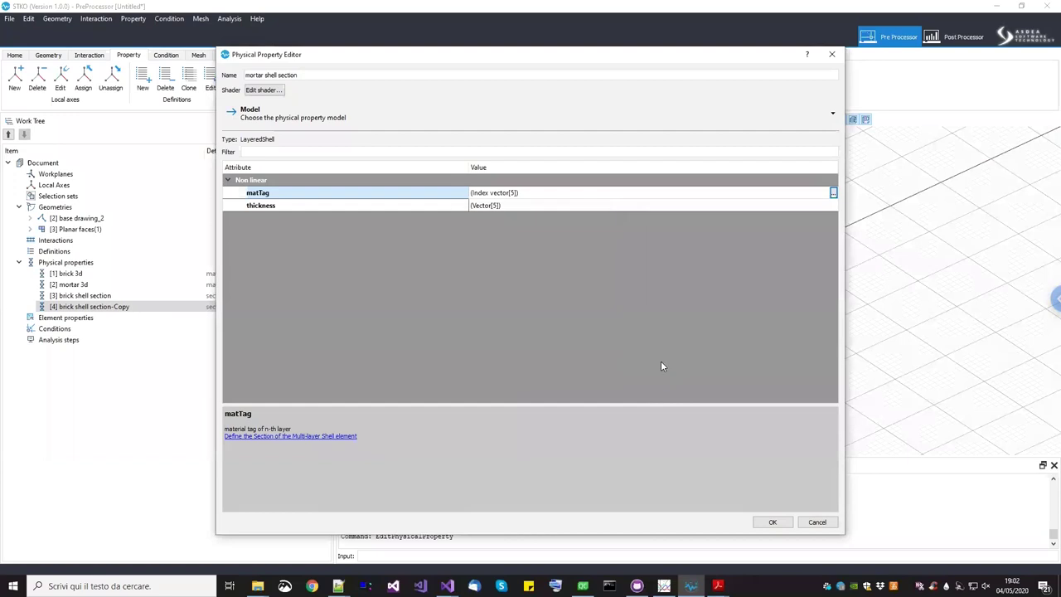
{"action": "left_click", "coordinate": [833, 192]}
{"action": "left_click", "coordinate": [535, 360]}
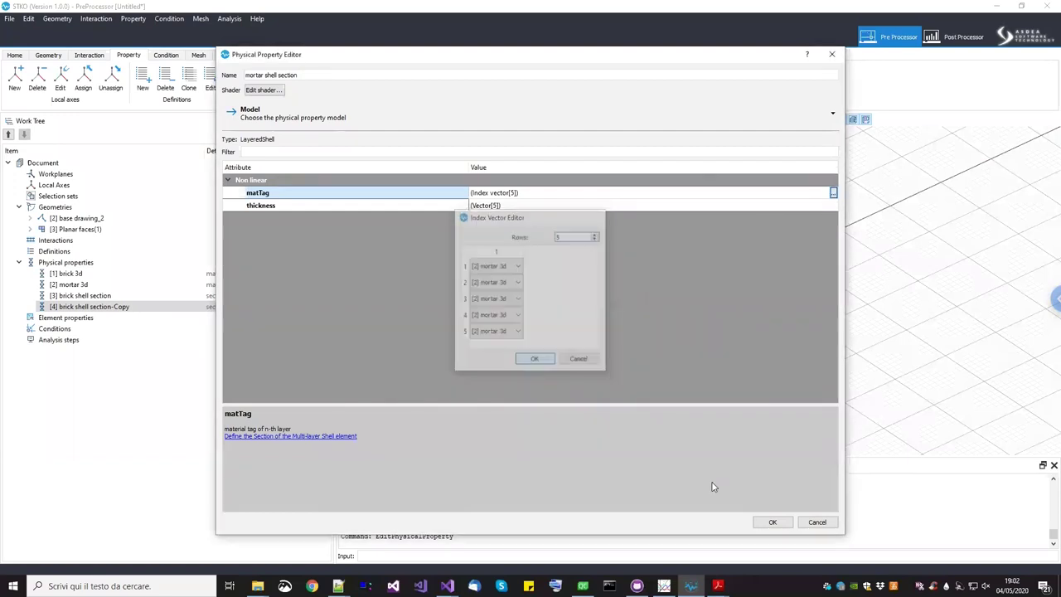
{"action": "left_click", "coordinate": [769, 522]}
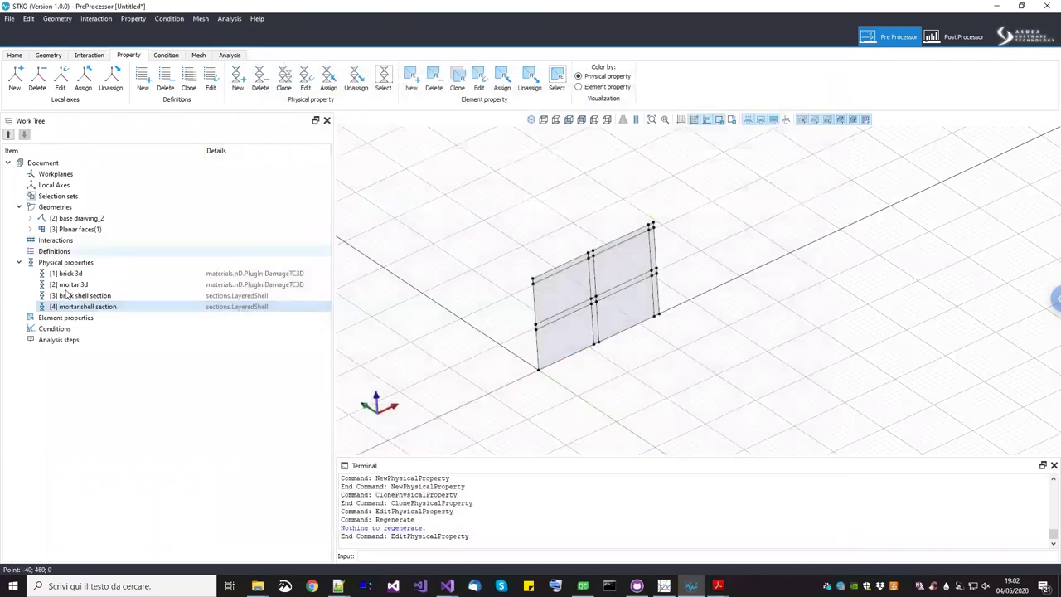
Assign the brick shell section to the four large faces plus the lower middle and upper end vertical strips
{"action": "left_click", "coordinate": [529, 291]}
{"action": "middle_click_drag", "start_coordinate": [529, 291], "coordinate": [623, 307]}
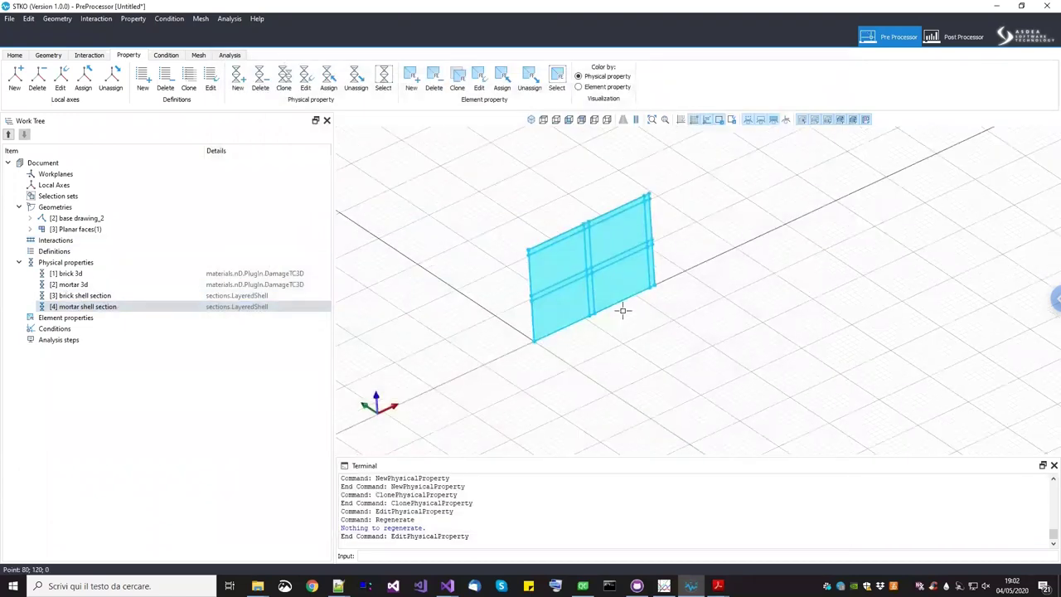
{"action": "left_click", "coordinate": [739, 242]}
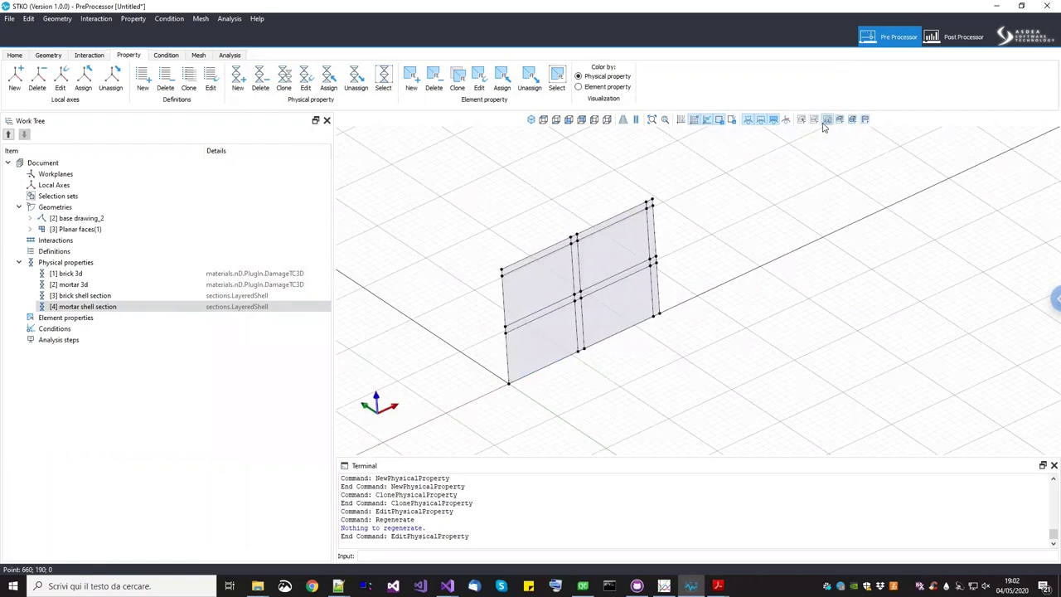
{"action": "left_click", "coordinate": [527, 335]}
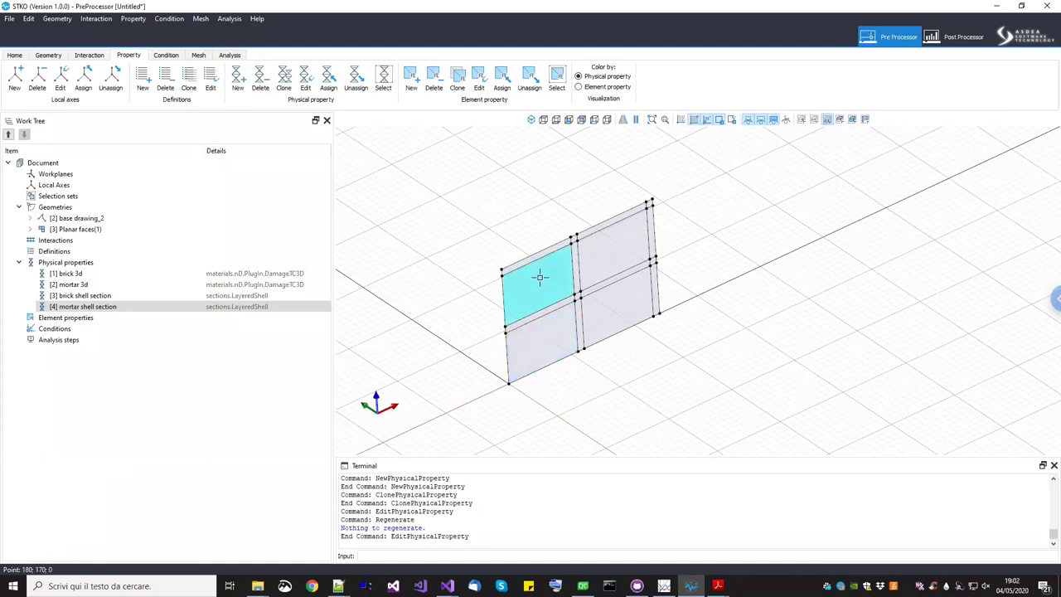
{"action": "left_click", "coordinate": [563, 329]}
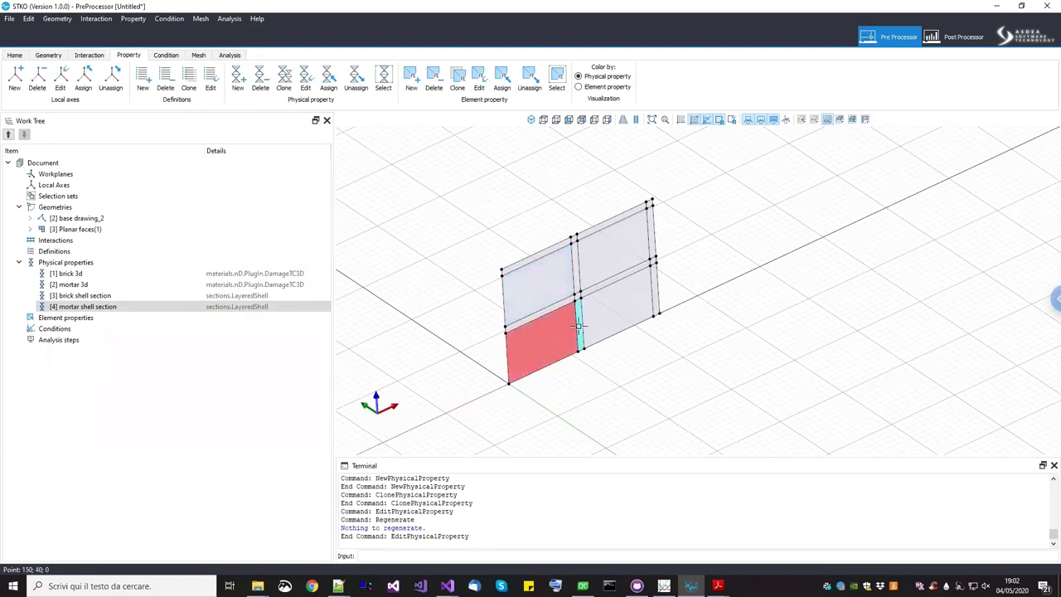
{"action": "scroll", "coordinate": [579, 325], "scroll_direction": "up", "scroll_amount": 2}
{"action": "left_click", "coordinate": [607, 308]}
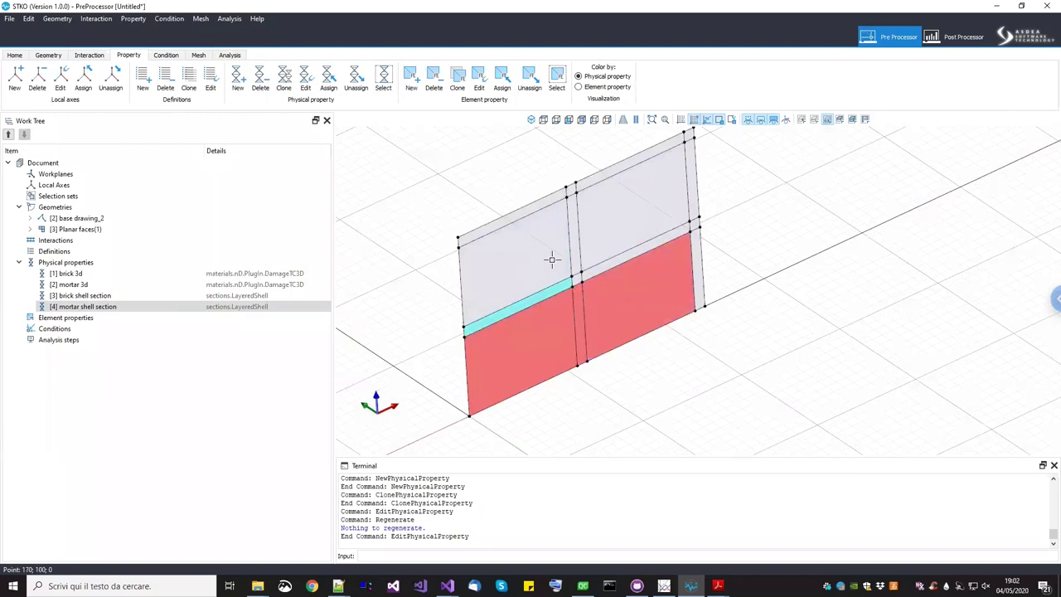
{"action": "left_click", "coordinate": [551, 254]}
{"action": "left_click", "coordinate": [623, 237]}
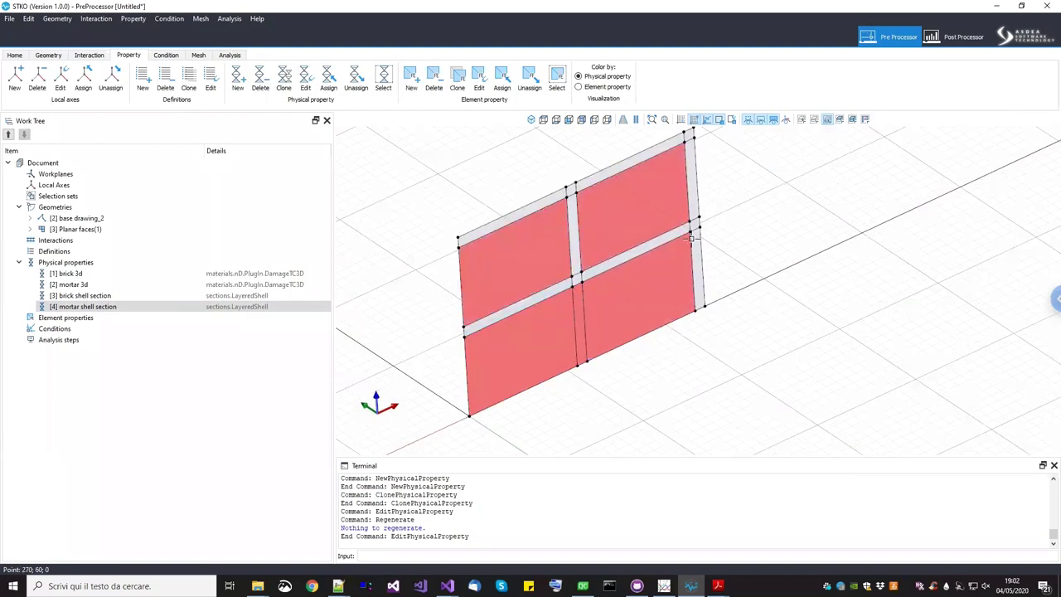
{"action": "left_click", "coordinate": [692, 199]}
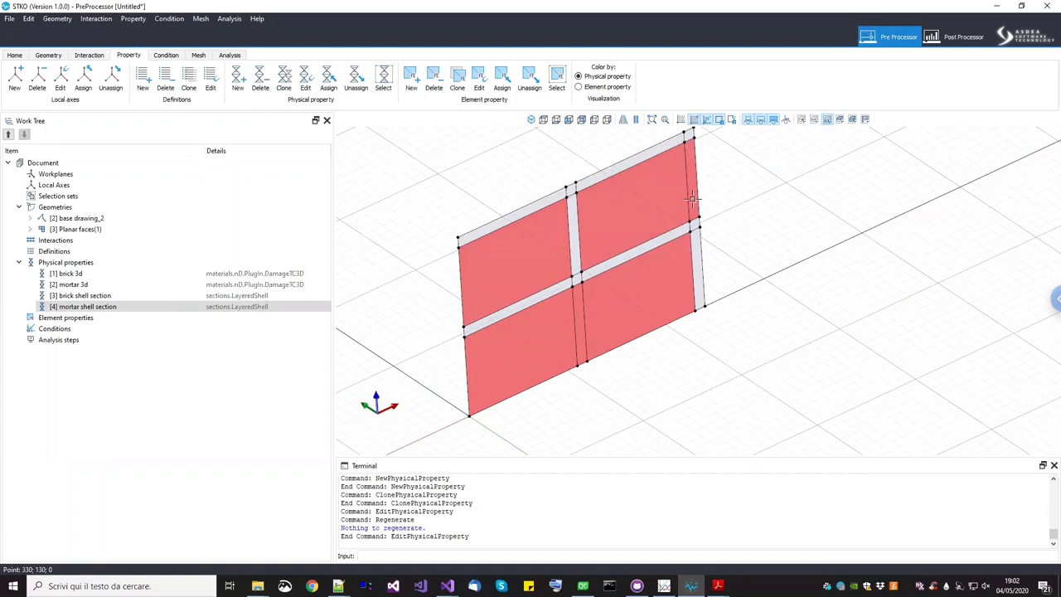
{"action": "scroll", "coordinate": [630, 236], "scroll_direction": "down", "scroll_amount": 3}
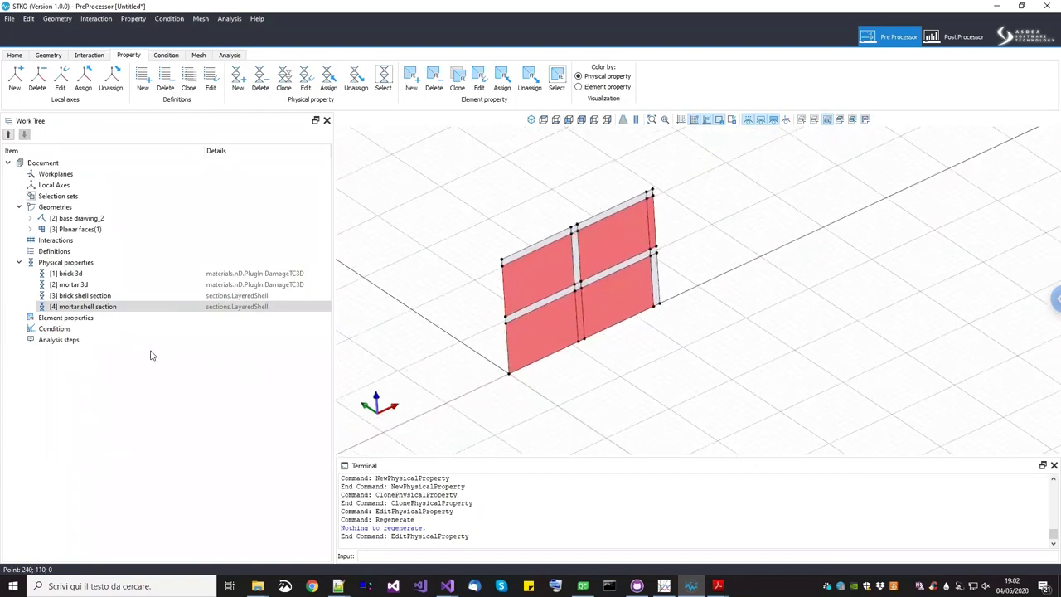
{"action": "left_click_drag", "start_coordinate": [104, 296], "coordinate": [410, 208]}
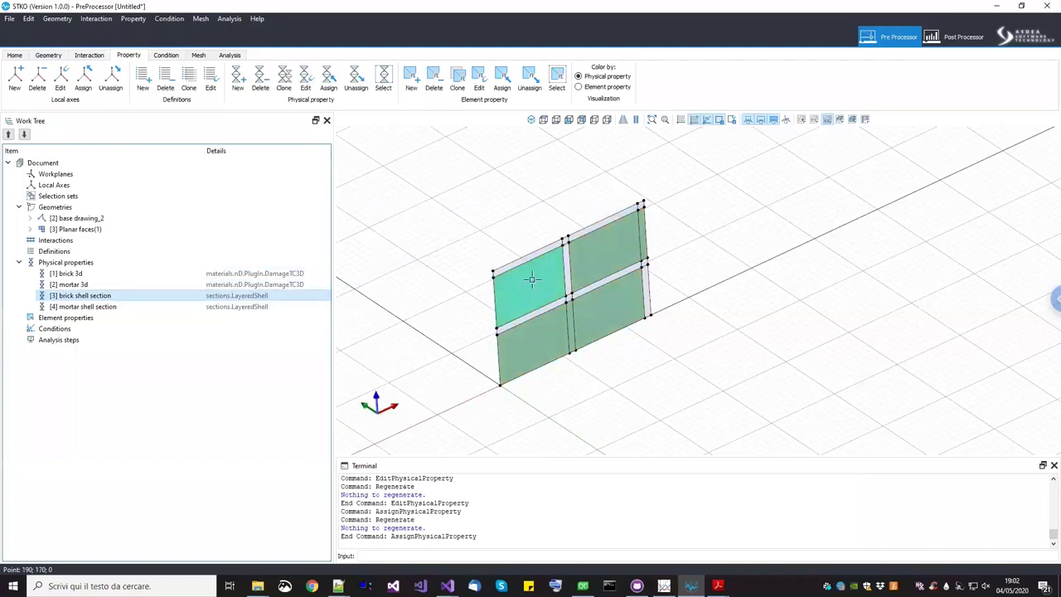
Assign the mortar shell section to all remaining joint faces: the horizontal bed joints, the upper middle strip and the lower end strip
{"action": "scroll", "coordinate": [547, 286], "scroll_direction": "up", "scroll_amount": 4}
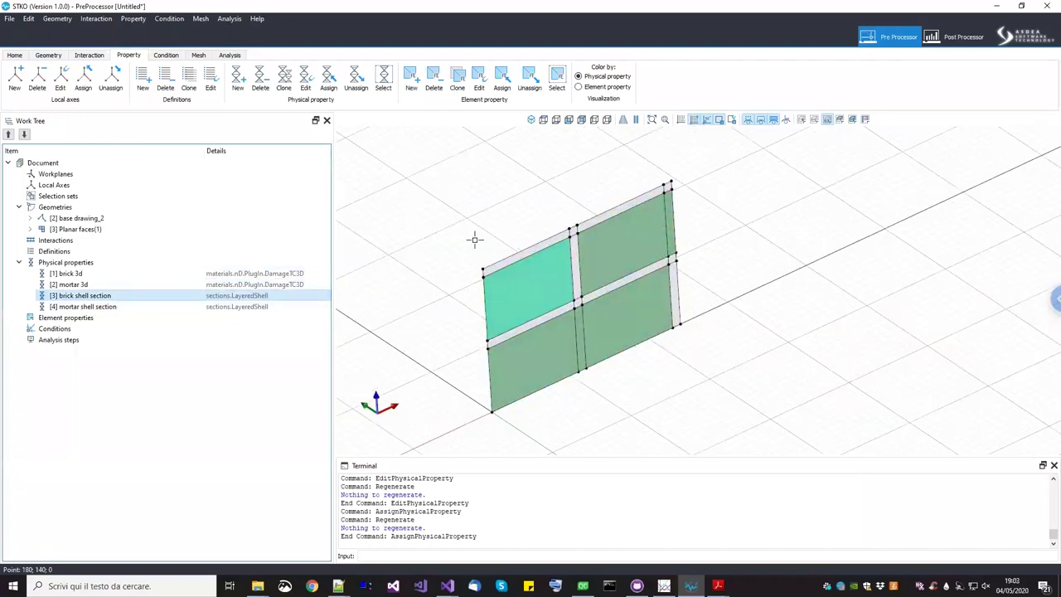
{"action": "left_click", "coordinate": [571, 315]}
{"action": "left_click", "coordinate": [599, 304]}
{"action": "left_click", "coordinate": [585, 242]}
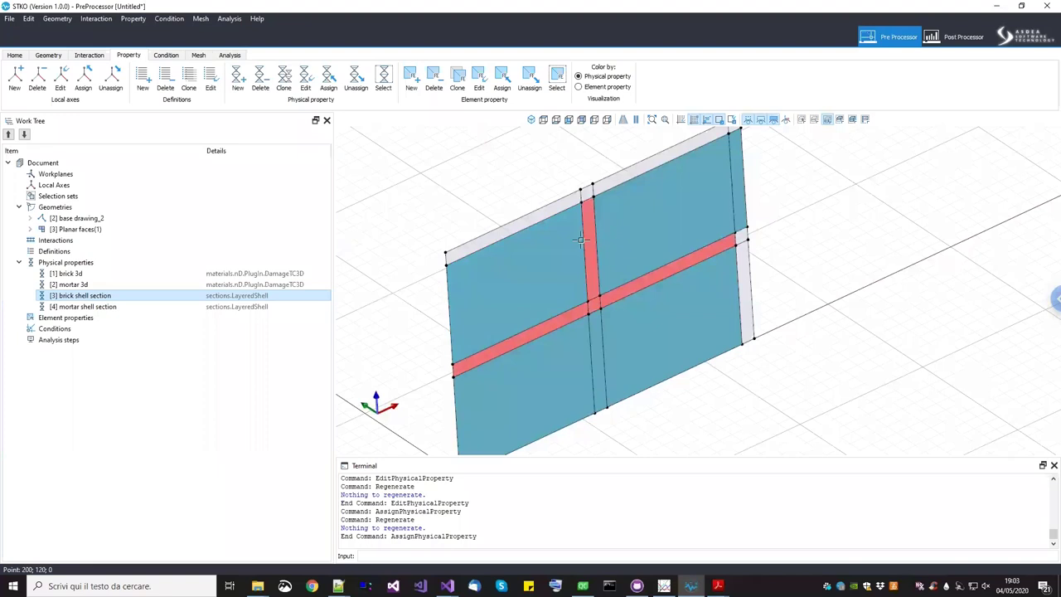
{"action": "left_click", "coordinate": [585, 195]}
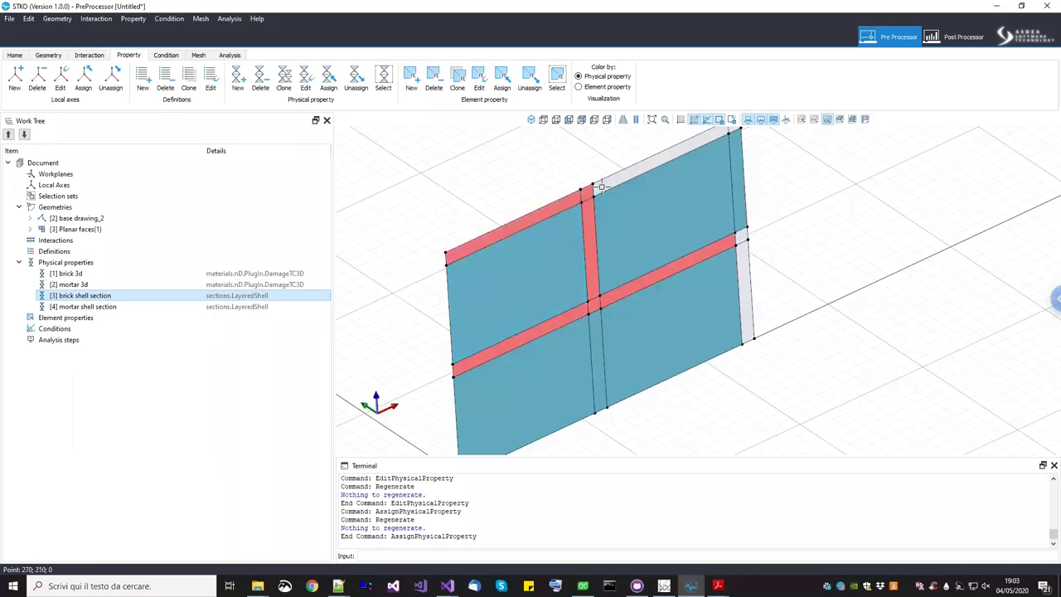
{"action": "left_click", "coordinate": [603, 184]}
{"action": "scroll", "coordinate": [696, 183], "scroll_direction": "up", "scroll_amount": 3}
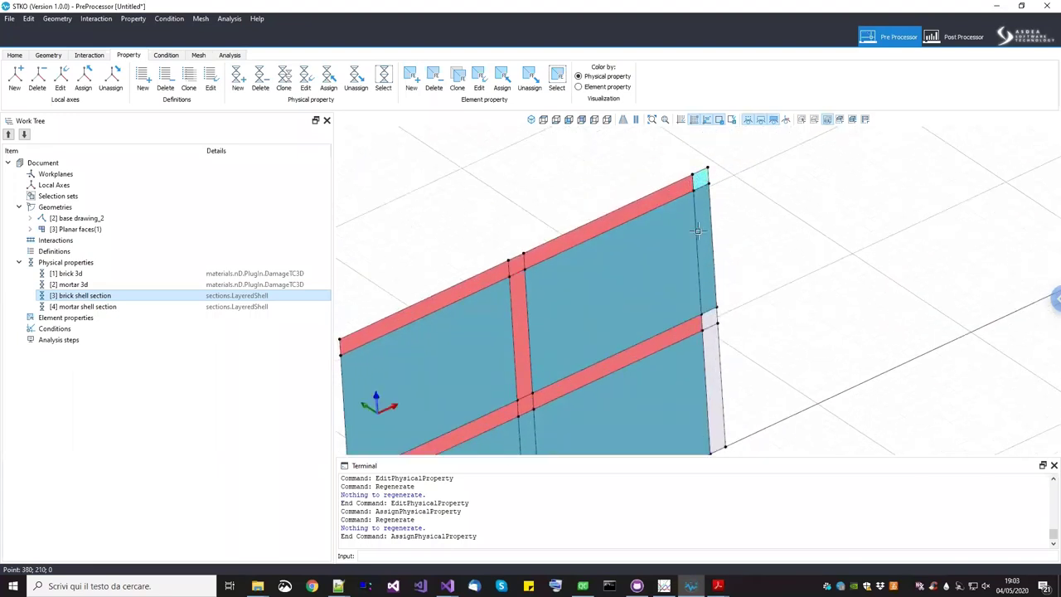
{"action": "left_click", "coordinate": [712, 364]}
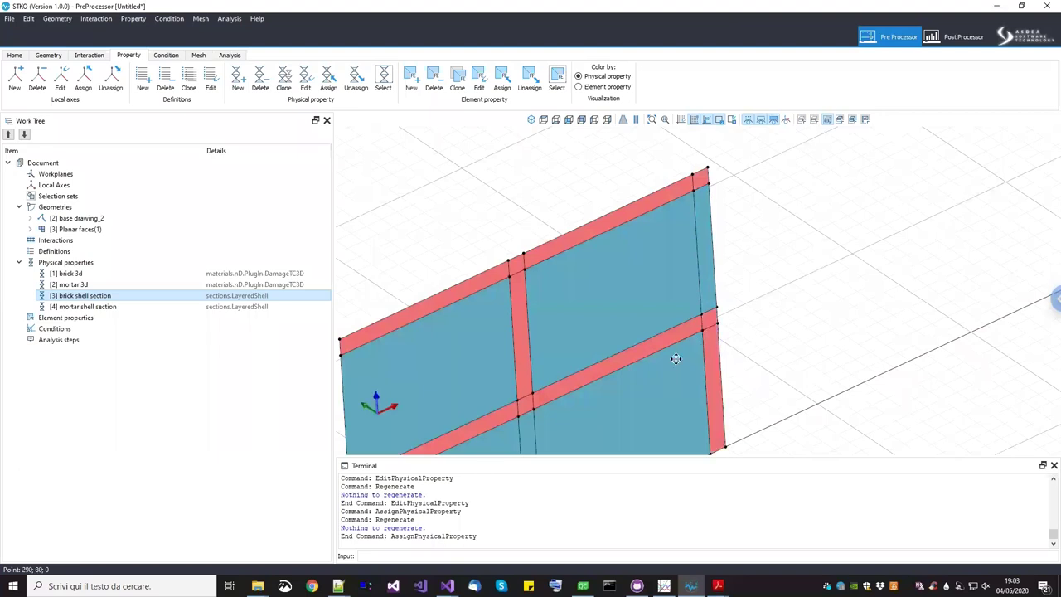
{"action": "scroll", "coordinate": [675, 358], "scroll_direction": "down", "scroll_amount": 5}
{"action": "left_click", "coordinate": [124, 307]}
{"action": "left_click_drag", "start_coordinate": [100, 306], "coordinate": [497, 274]}
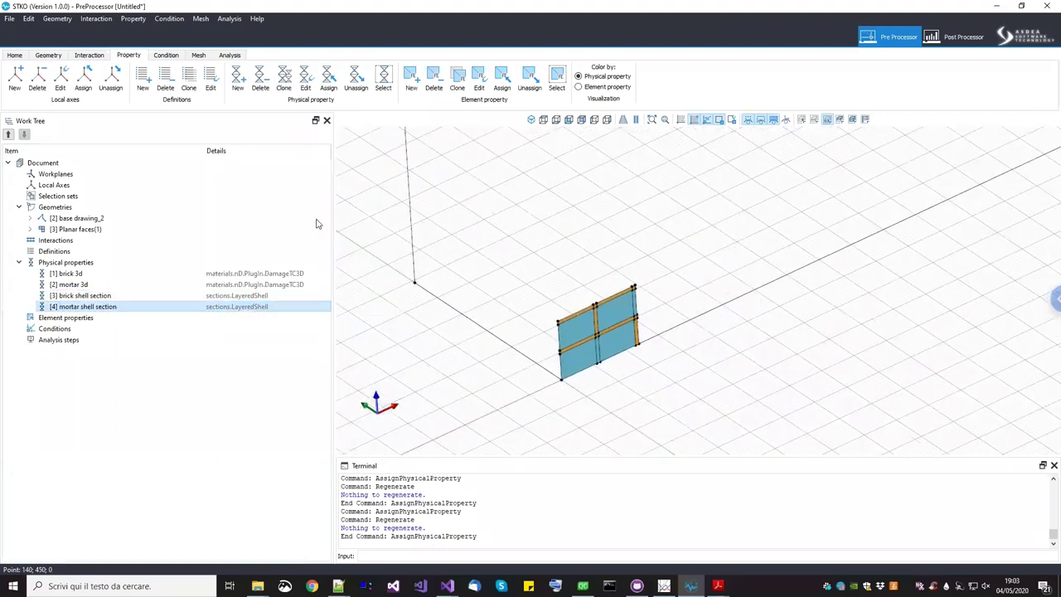
Save the document as "model" in the _urm_wall folder
{"action": "left_click", "coordinate": [9, 18]}
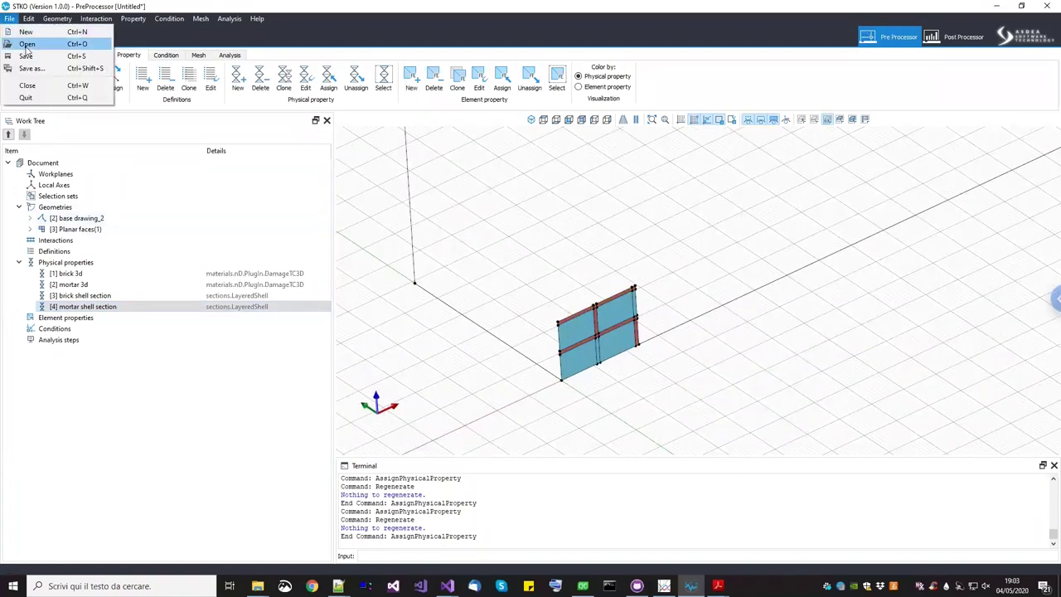
{"action": "left_click", "coordinate": [26, 55]}
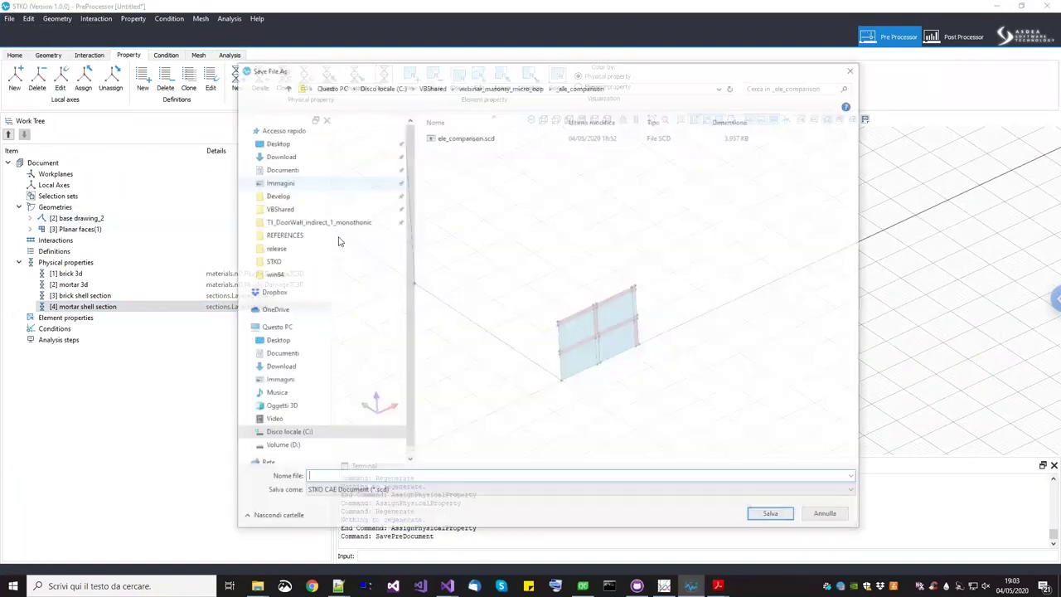
{"action": "left_click", "coordinate": [527, 86]}
{"action": "left_click", "coordinate": [460, 149]}
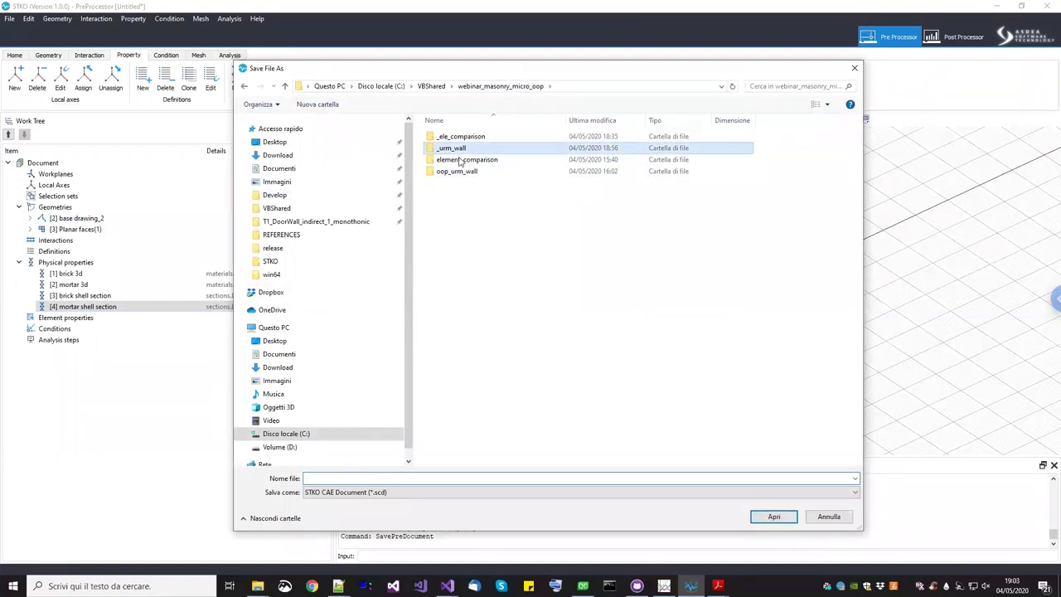
{"action": "key", "text": "Return"}
{"action": "left_click", "coordinate": [432, 476]}
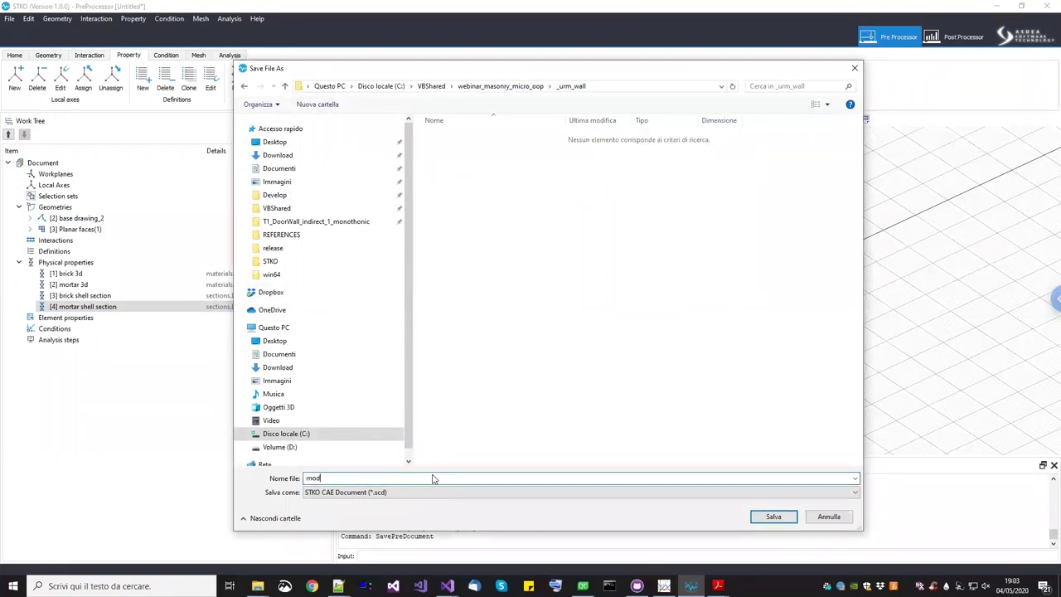
{"action": "key", "text": "Return"}
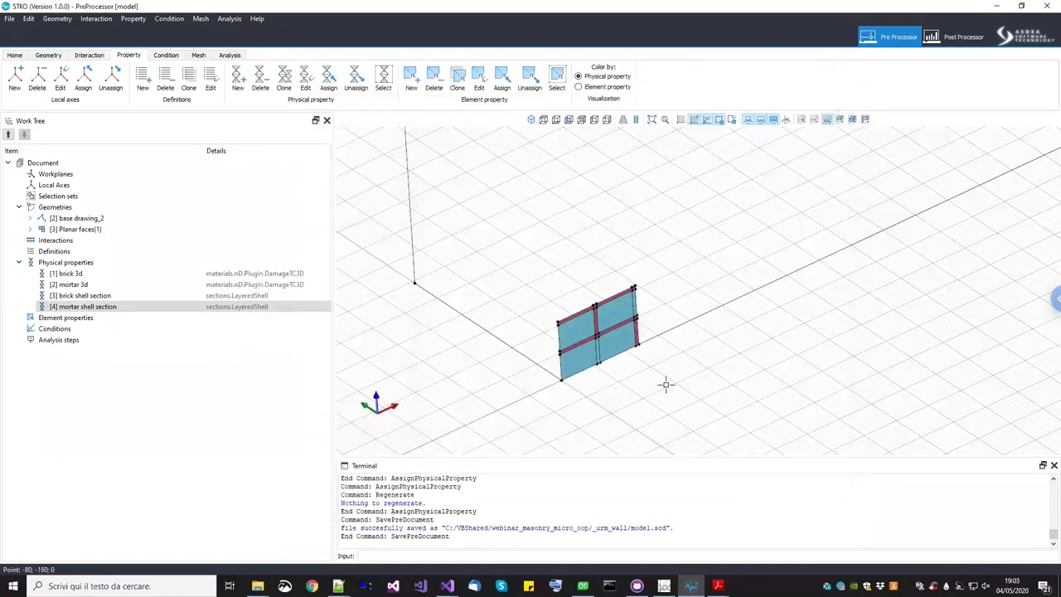
{"action": "scroll", "coordinate": [597, 331], "scroll_direction": "up", "scroll_amount": 3}
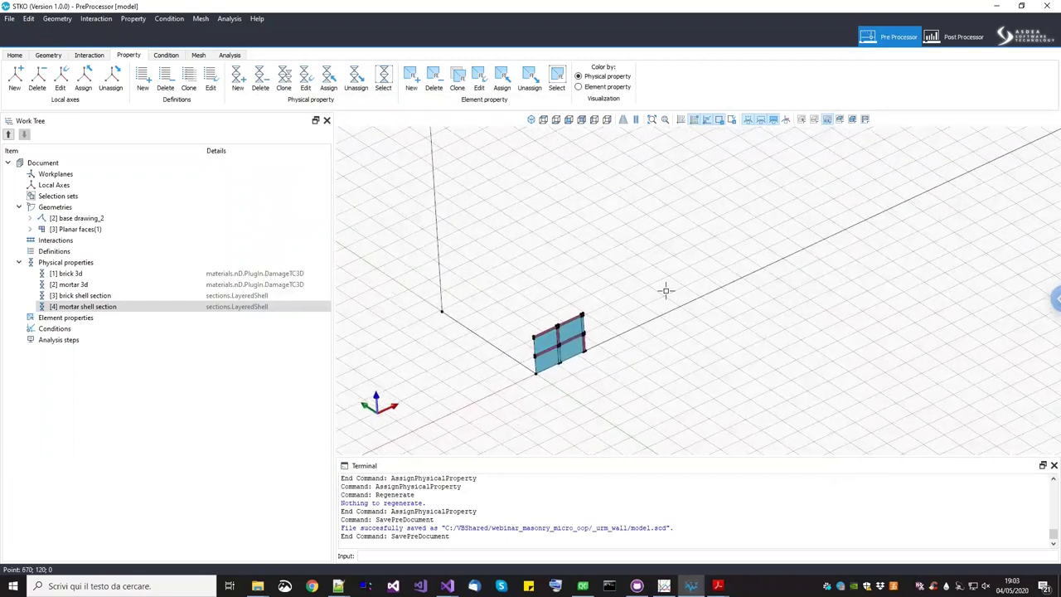
{"action": "scroll", "coordinate": [668, 291], "scroll_direction": "down", "scroll_amount": 2}
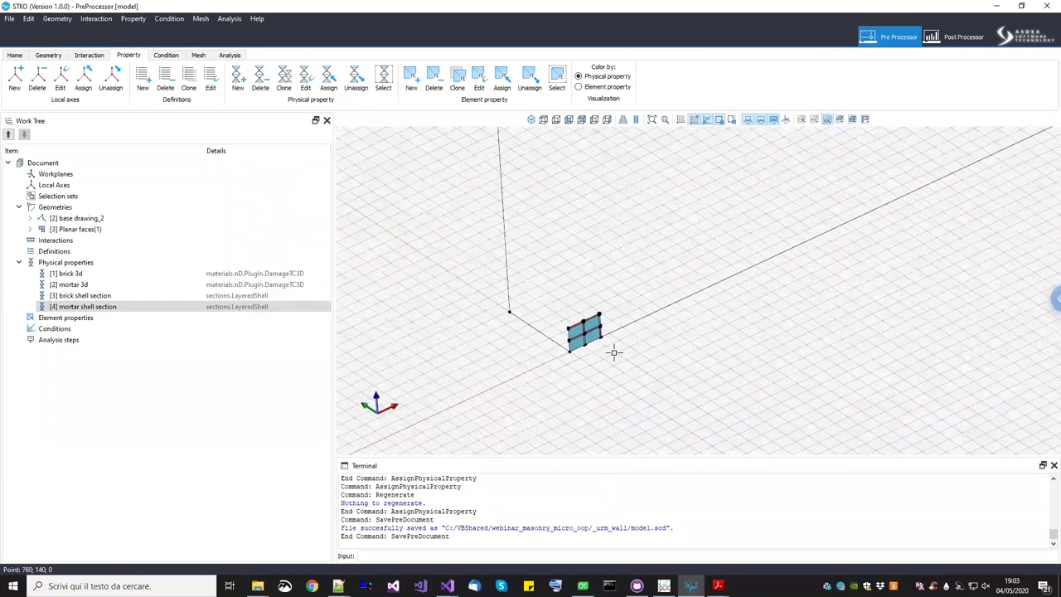
{"action": "left_click", "coordinate": [51, 55]}
{"action": "left_click", "coordinate": [170, 83]}
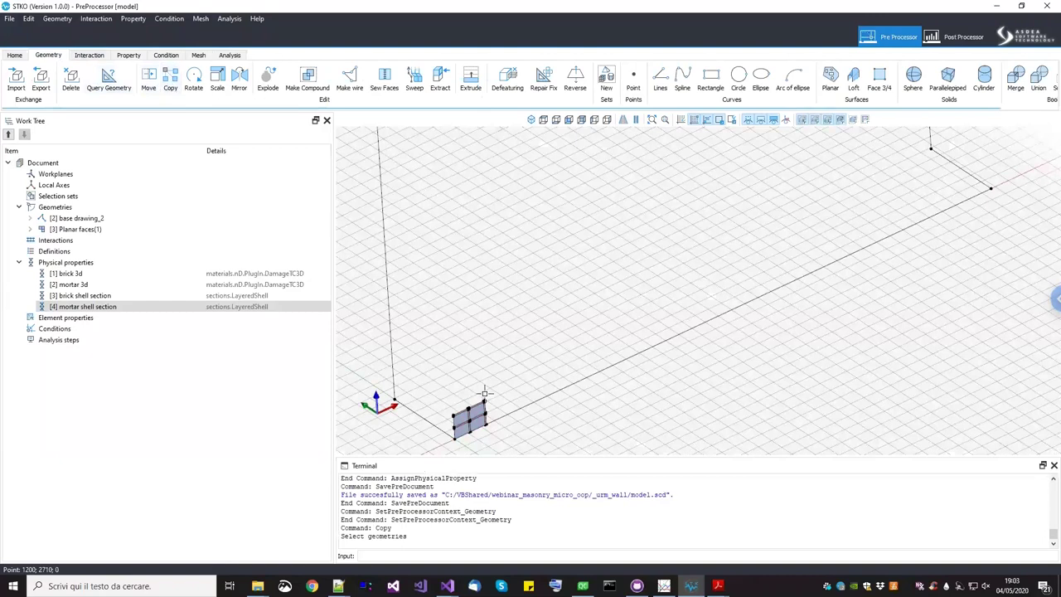
{"action": "scroll", "coordinate": [476, 387], "scroll_direction": "up", "scroll_amount": 1}
{"action": "scroll", "coordinate": [477, 387], "scroll_direction": "up", "scroll_amount": 3}
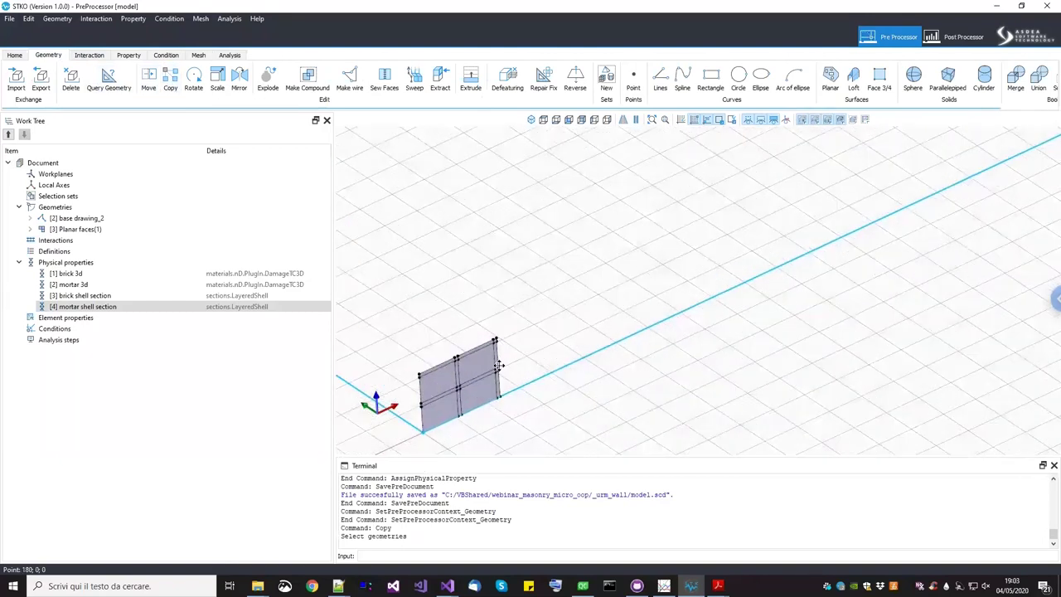
{"action": "scroll", "coordinate": [476, 389], "scroll_direction": "down", "scroll_amount": 2}
{"action": "scroll", "coordinate": [475, 396], "scroll_direction": "up", "scroll_amount": 1}
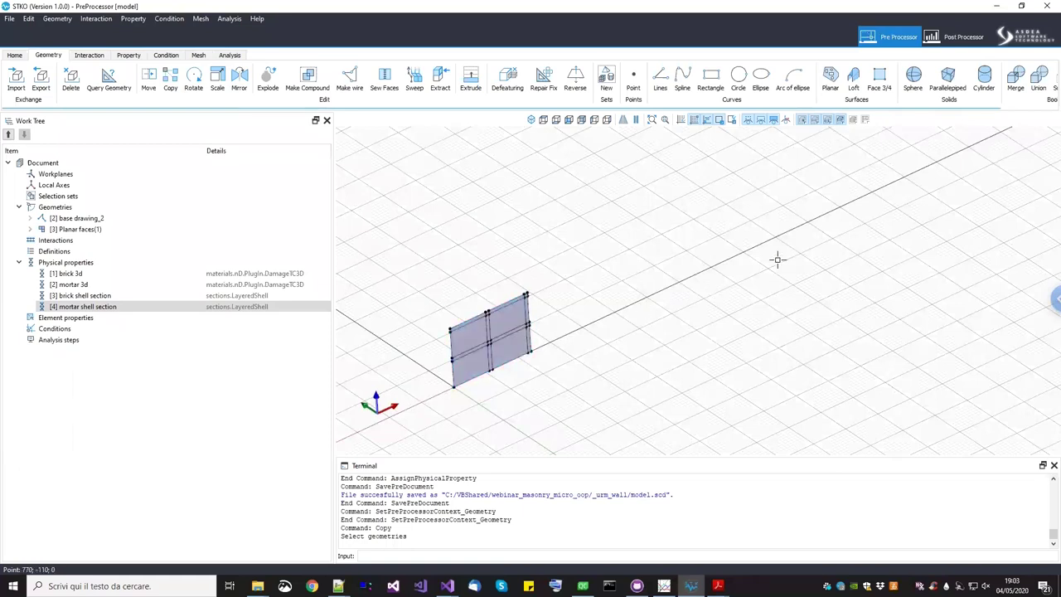
{"action": "scroll", "coordinate": [513, 394], "scroll_direction": "up", "scroll_amount": 2}
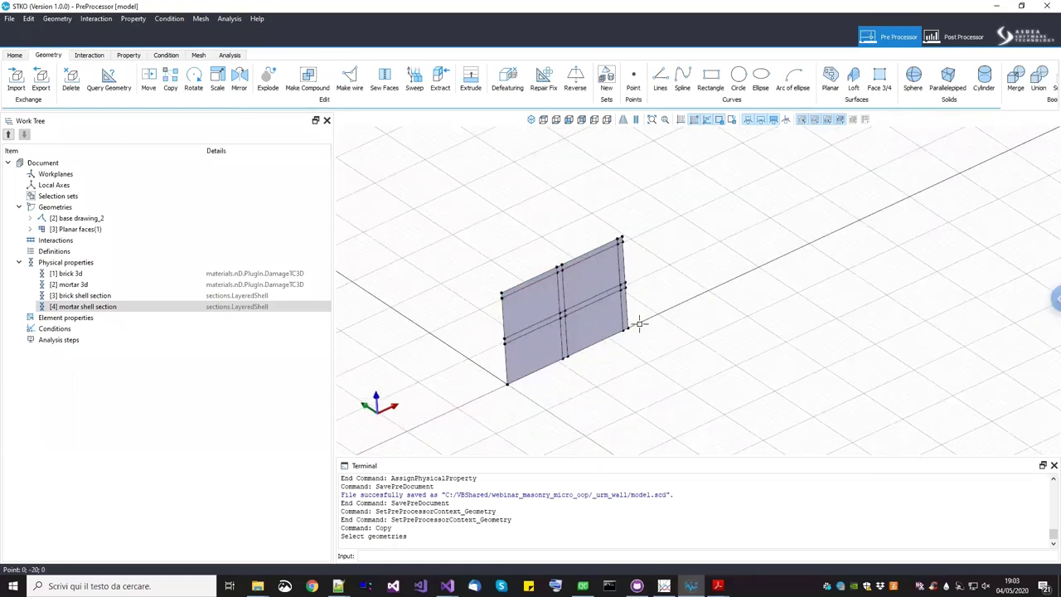
{"action": "scroll", "coordinate": [658, 290], "scroll_direction": "down", "scroll_amount": 3}
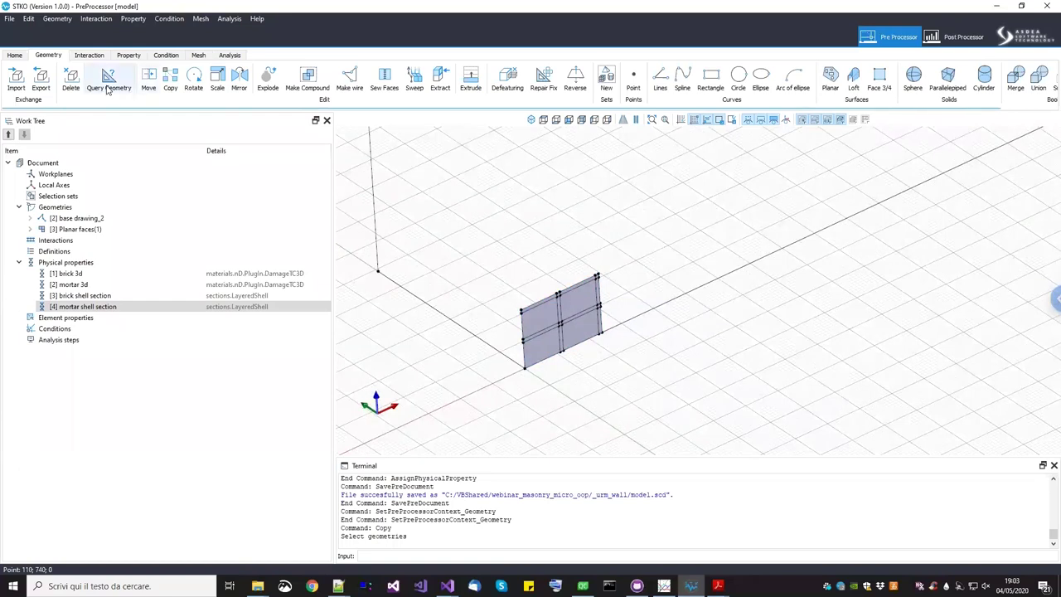
Query the length of the planar-face panel's bottom edges to find its total width
{"action": "left_click", "coordinate": [108, 83]}
{"action": "left_click_drag", "start_coordinate": [531, 187], "coordinate": [242, 183]}
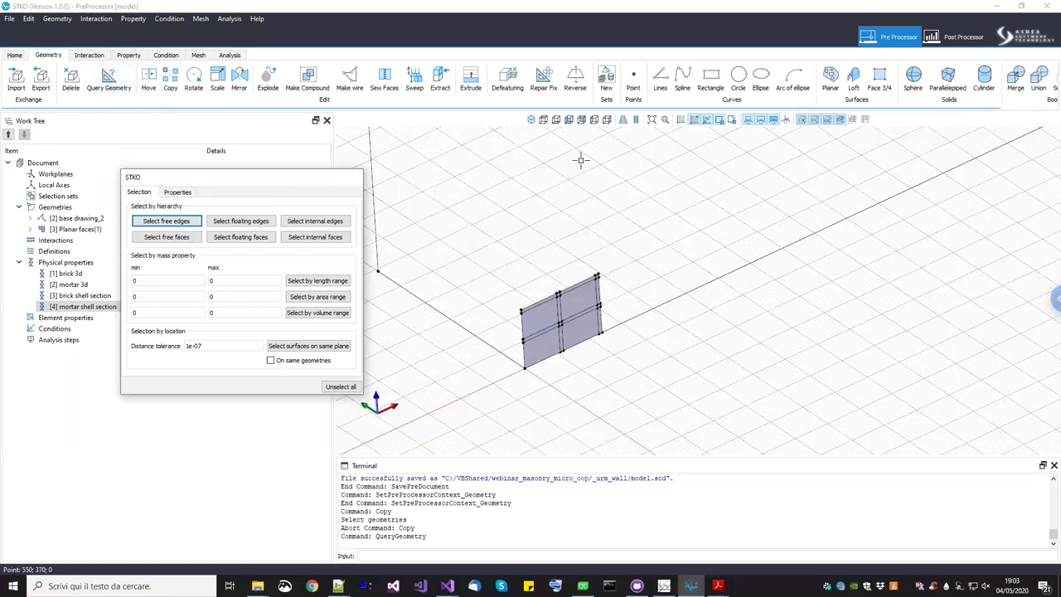
{"action": "left_click", "coordinate": [568, 122]}
{"action": "middle_click_drag", "start_coordinate": [781, 356], "coordinate": [746, 290]}
{"action": "left_click_drag", "start_coordinate": [676, 281], "coordinate": [830, 338]}
{"action": "middle_click_drag", "start_coordinate": [699, 313], "coordinate": [708, 273]}
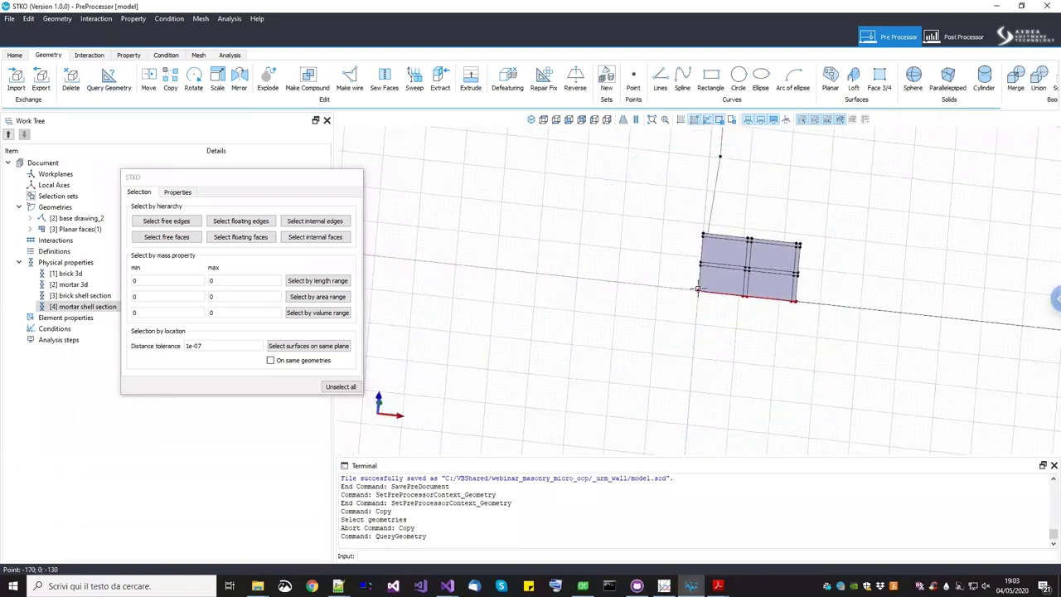
{"action": "left_click", "coordinate": [179, 192]}
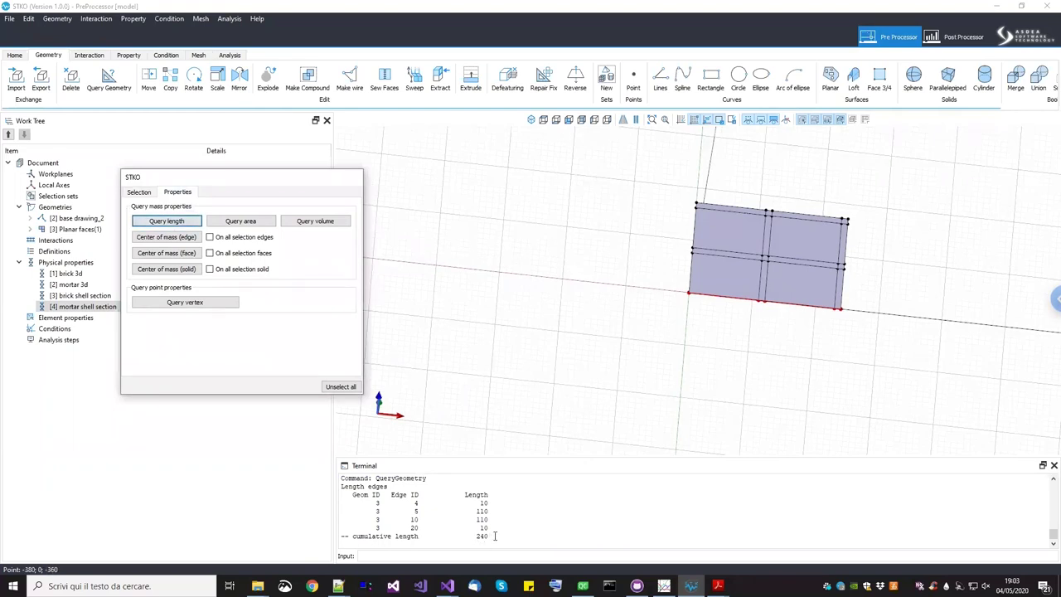
{"action": "key", "text": "Escape"}
Start copying the whole planar-face panel along the wall's base line, placing the first copy at a distance of 240
{"action": "middle_click_drag", "start_coordinate": [665, 310], "coordinate": [745, 377]}
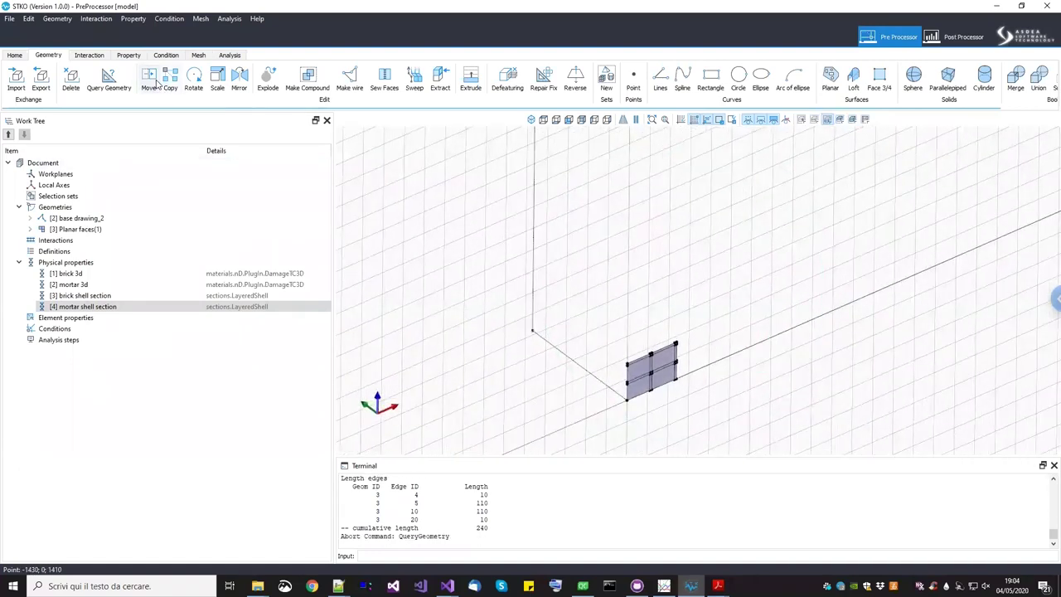
{"action": "left_click", "coordinate": [171, 80]}
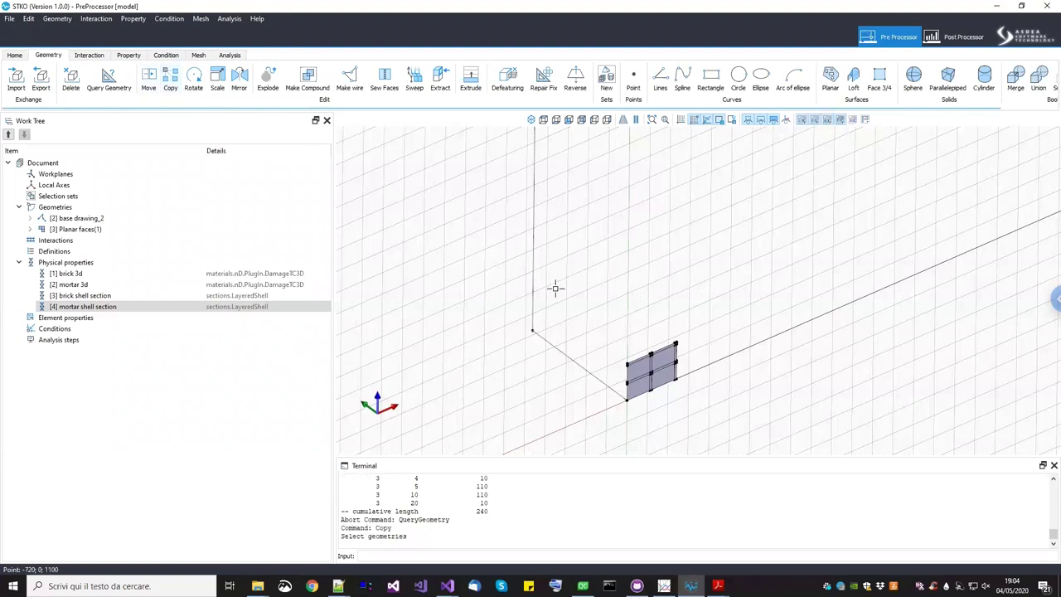
{"action": "left_click", "coordinate": [642, 373]}
{"action": "key", "text": "Return"}
{"action": "scroll", "coordinate": [622, 334], "scroll_direction": "up", "scroll_amount": 5}
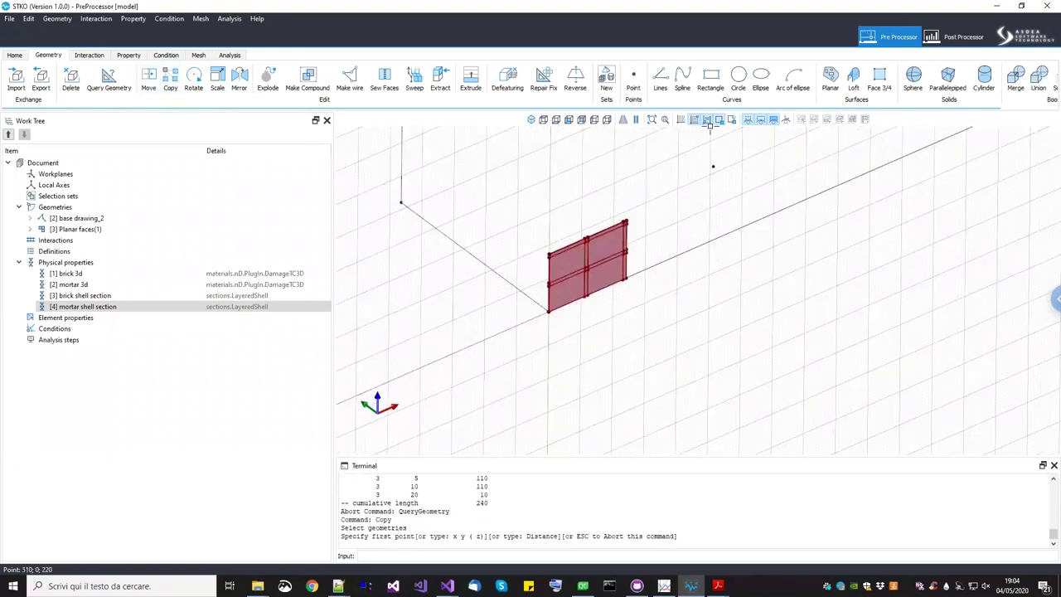
{"action": "left_click", "coordinate": [550, 379]}
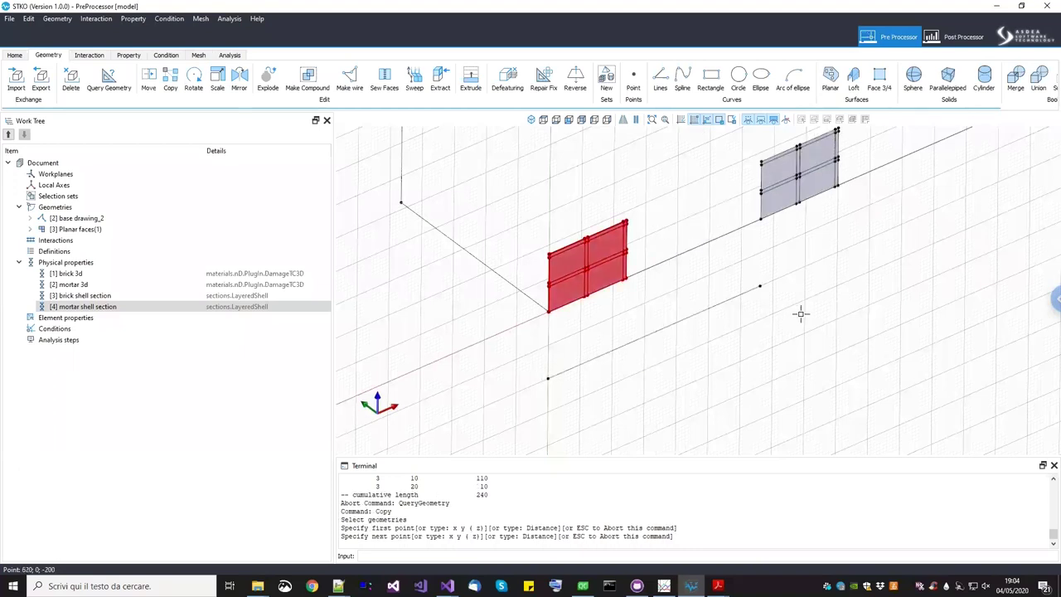
{"action": "scroll", "coordinate": [558, 386], "scroll_direction": "down", "scroll_amount": 4}
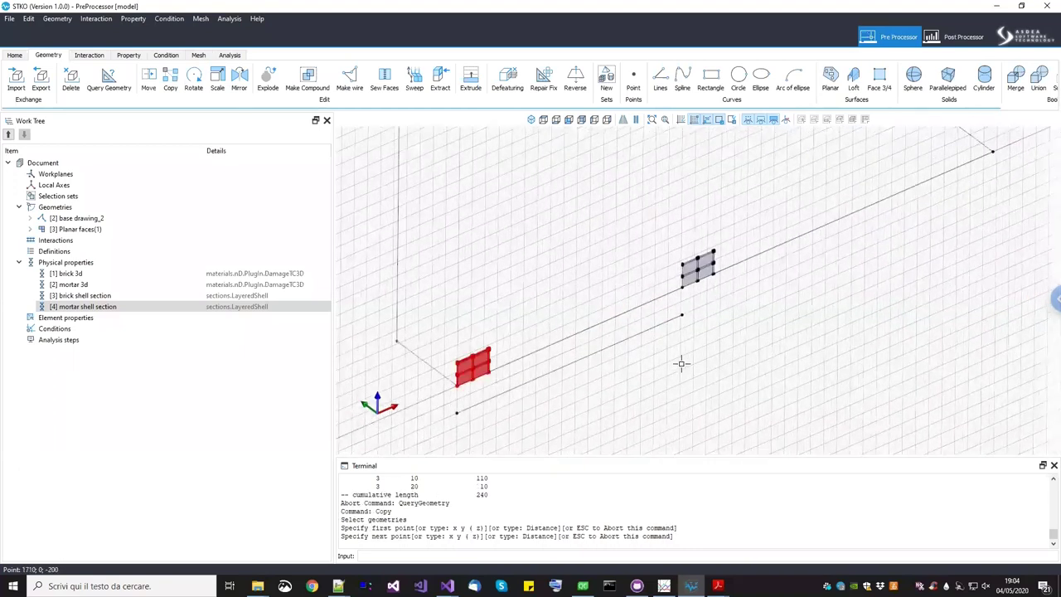
{"action": "key", "text": "Return"}
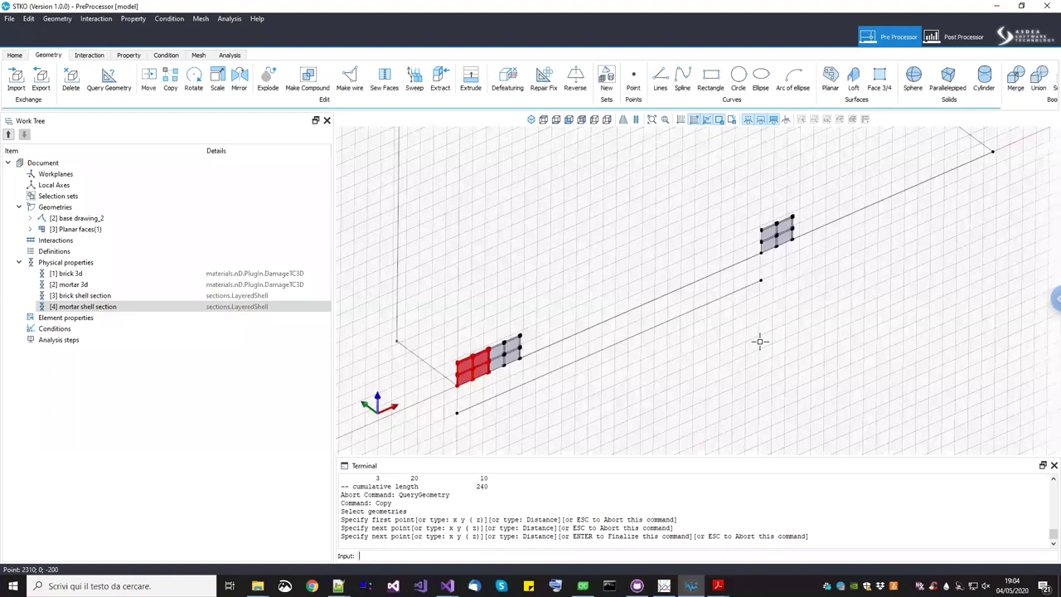
Place 15 more copies of the panel at successive distances of 240 along the base line, and finish the copy
{"action": "key", "text": "Return"}
{"action": "type", "text": "240"}
{"action": "key", "text": "Return"}
{"action": "type", "text": "240"}
{"action": "key", "text": "Return"}
{"action": "type", "text": "240"}
{"action": "key", "text": "Return"}
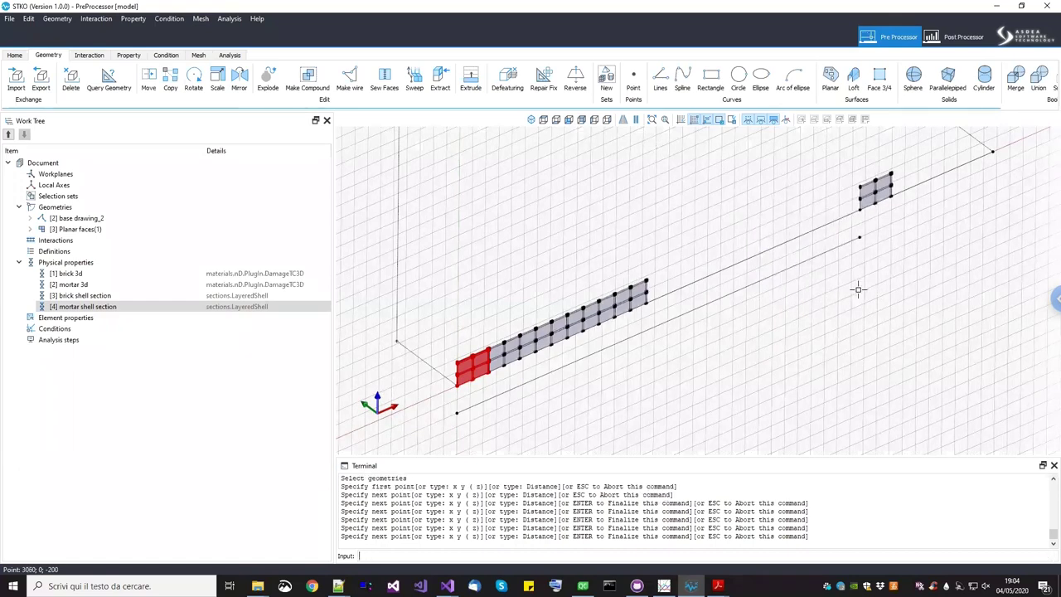
{"action": "type", "text": "240"}
{"action": "key", "text": "Return"}
{"action": "type", "text": "240"}
{"action": "key", "text": "Return"}
{"action": "scroll", "coordinate": [810, 326], "scroll_direction": "down", "scroll_amount": 3}
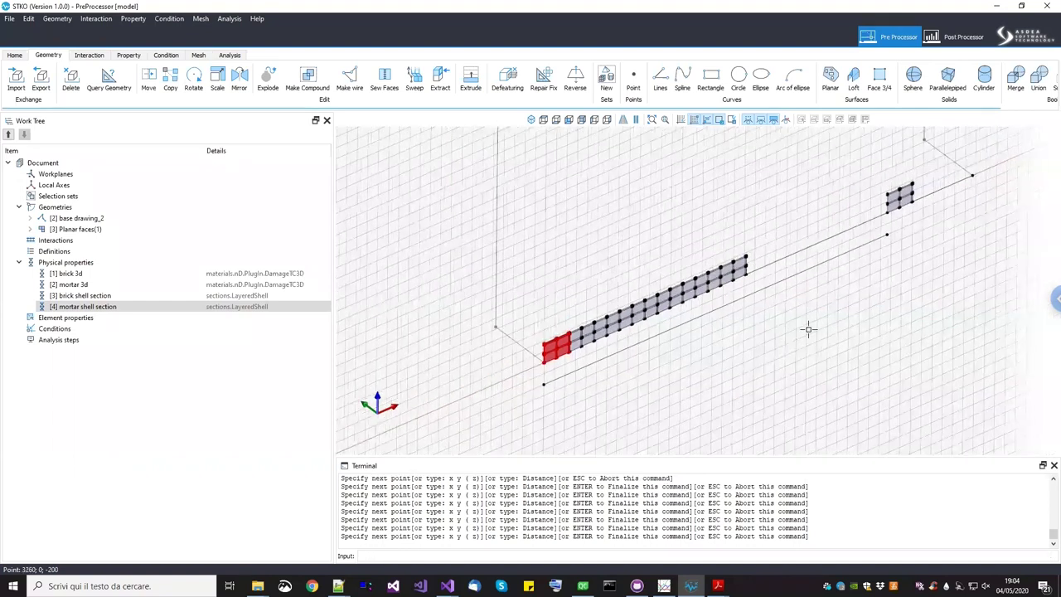
{"action": "type", "text": "240"}
{"action": "key", "text": "Return"}
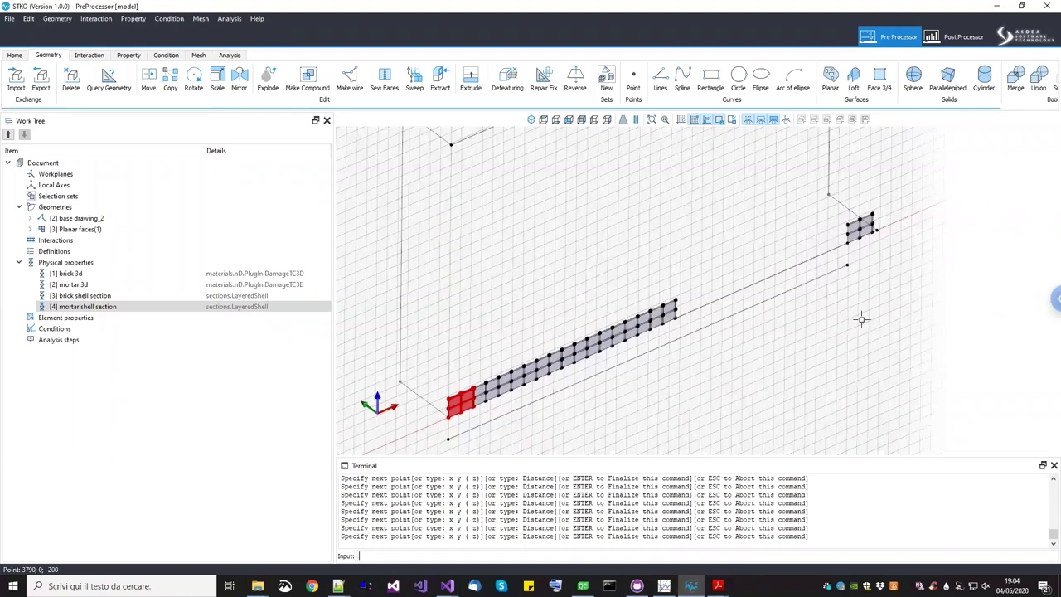
{"action": "type", "text": "240"}
{"action": "key", "text": "Return"}
{"action": "type", "text": "240"}
{"action": "key", "text": "Return"}
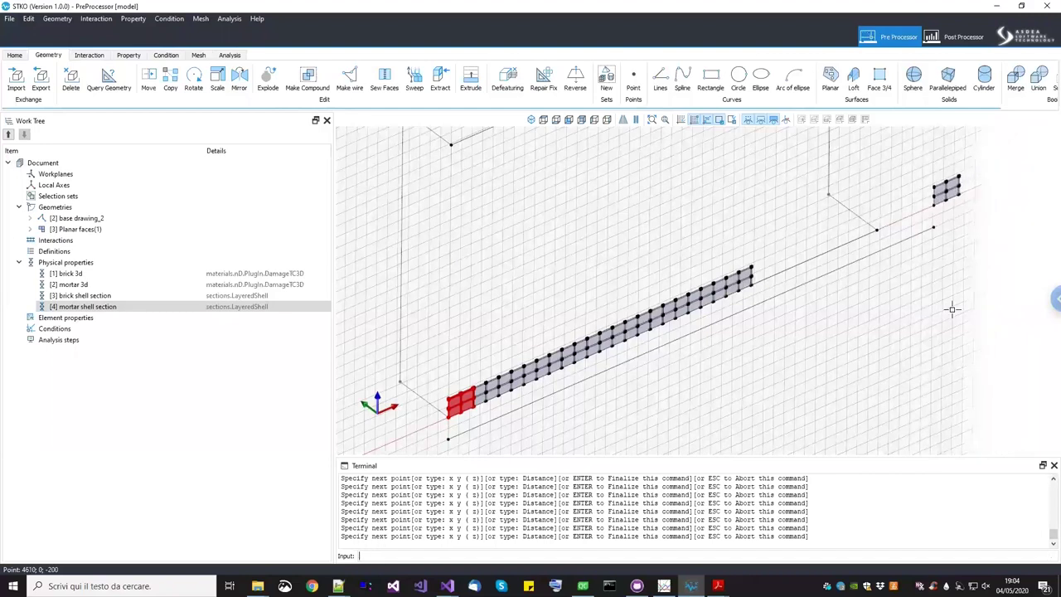
{"action": "type", "text": "240"}
{"action": "key", "text": "Return"}
{"action": "type", "text": "240"}
{"action": "key", "text": "Return"}
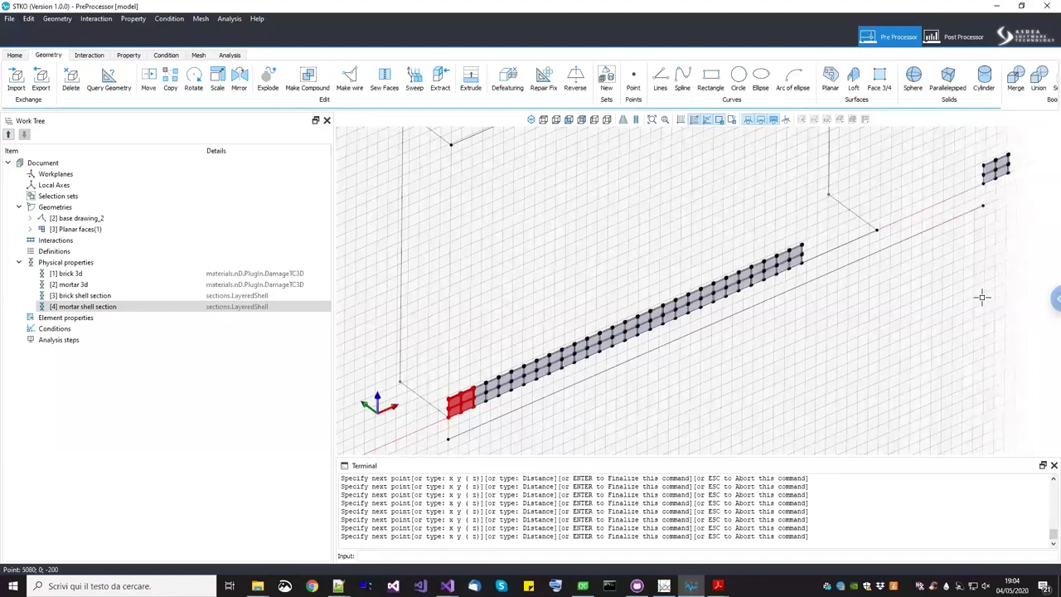
{"action": "type", "text": "240"}
{"action": "key", "text": "Return"}
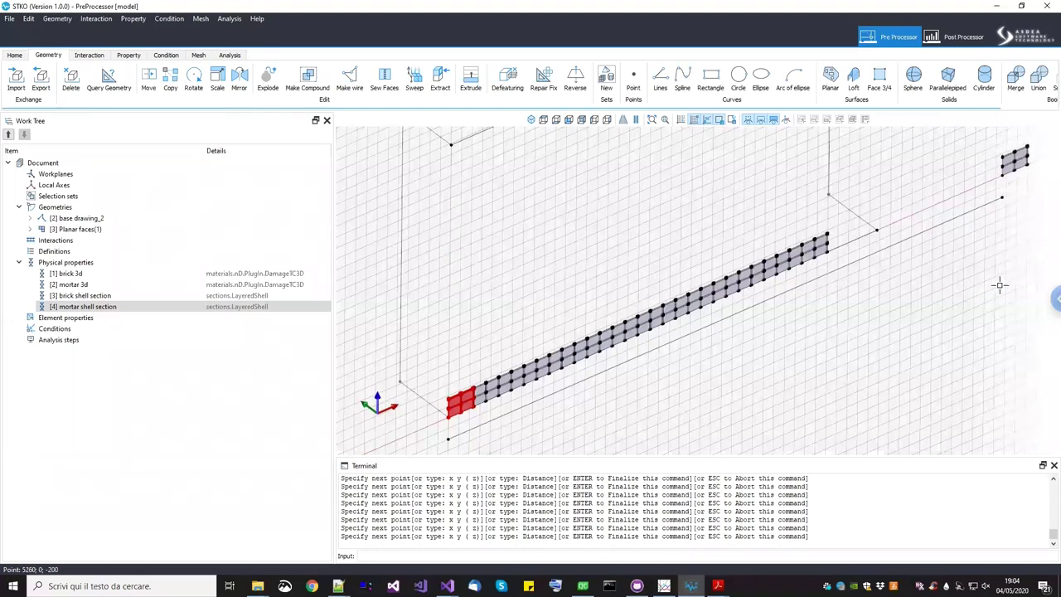
{"action": "type", "text": "240"}
{"action": "key", "text": "Return"}
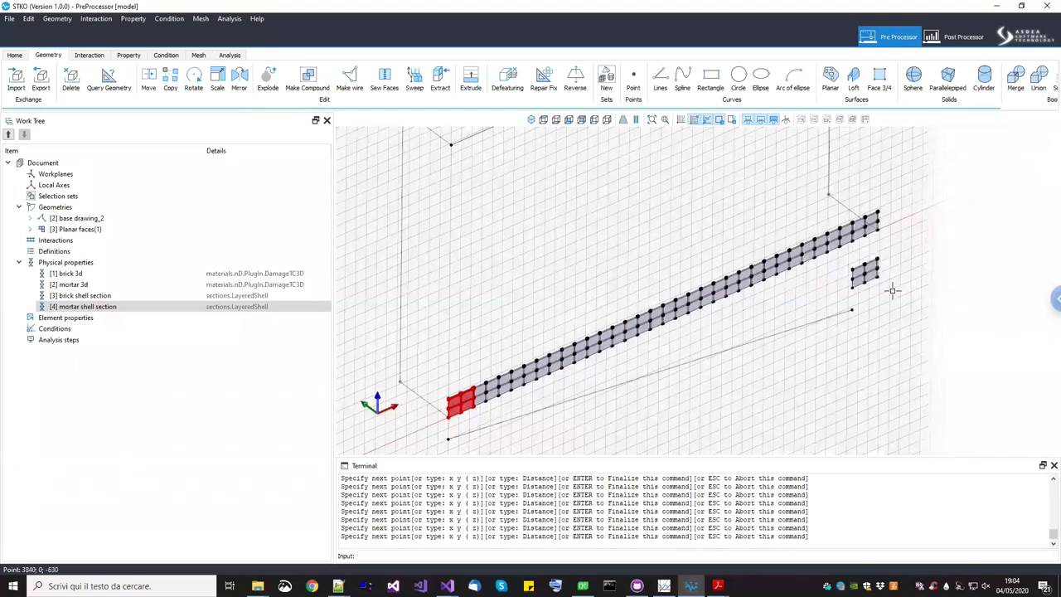
{"action": "key", "text": "Return"}
Examine how the far end of the copied panel row lines up with the base drawing's outline
{"action": "scroll", "coordinate": [878, 226], "scroll_direction": "up", "scroll_amount": 4}
{"action": "scroll", "coordinate": [878, 226], "scroll_direction": "up", "scroll_amount": 2}
{"action": "middle_click_drag", "start_coordinate": [861, 262], "coordinate": [759, 298]}
{"action": "scroll", "coordinate": [760, 298], "scroll_direction": "down", "scroll_amount": 5}
{"action": "scroll", "coordinate": [920, 265], "scroll_direction": "up", "scroll_amount": 1}
{"action": "scroll", "coordinate": [919, 265], "scroll_direction": "up", "scroll_amount": 4}
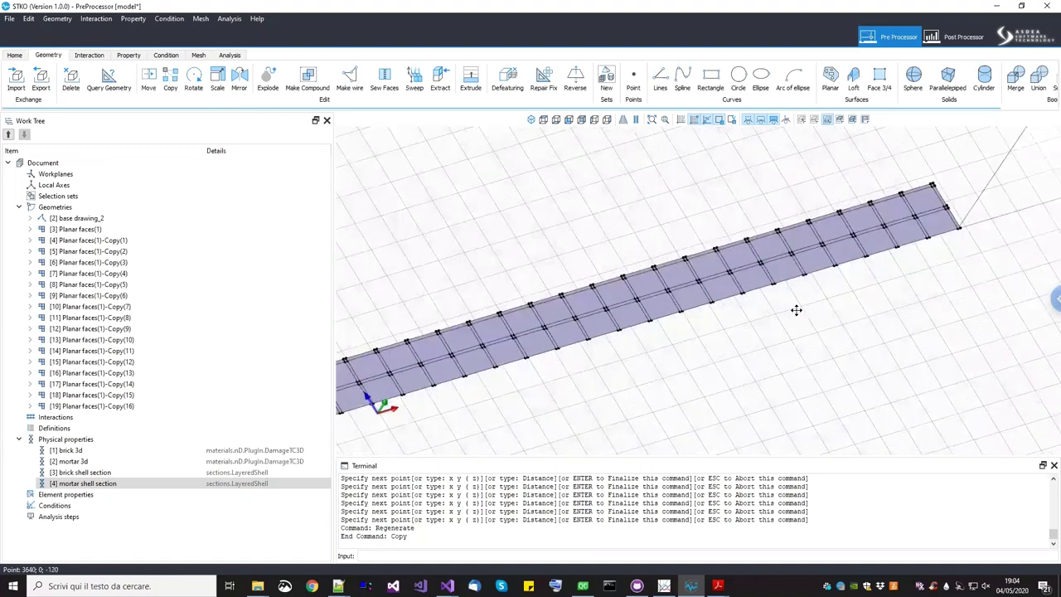
{"action": "scroll", "coordinate": [886, 241], "scroll_direction": "up", "scroll_amount": 3}
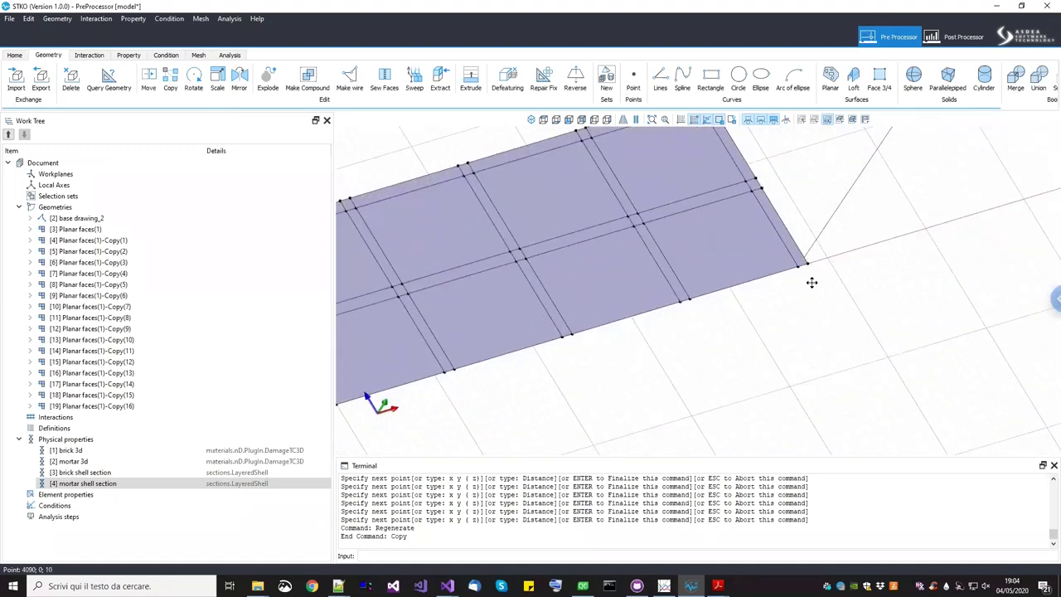
{"action": "scroll", "coordinate": [811, 282], "scroll_direction": "down", "scroll_amount": 2}
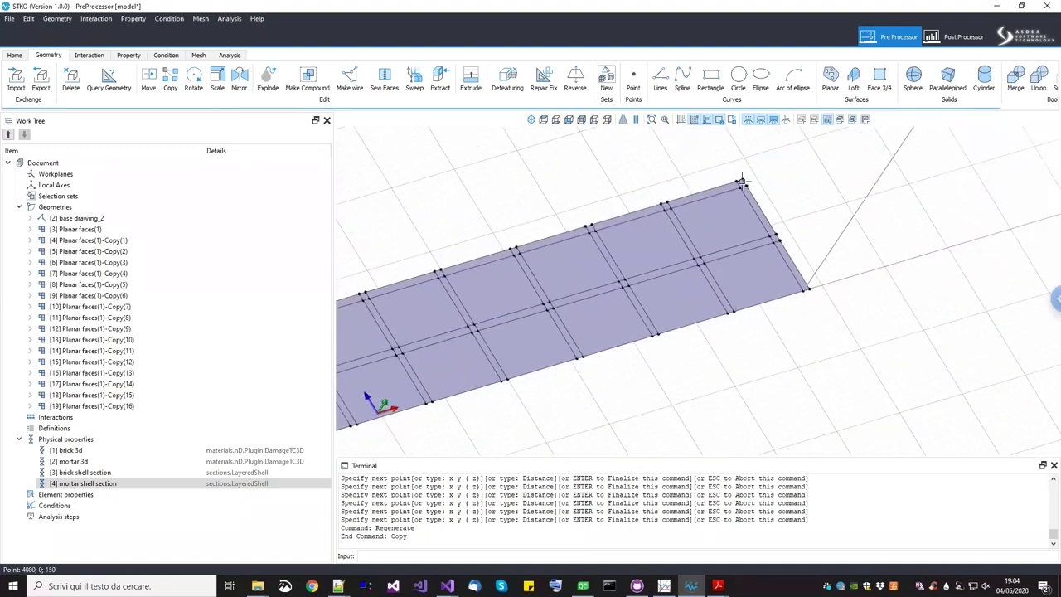
In the front view, delete the narrow vertical end strip of the last panel that projects beyond the wall outline
{"action": "left_click", "coordinate": [569, 119]}
{"action": "scroll", "coordinate": [791, 278], "scroll_direction": "down", "scroll_amount": 5}
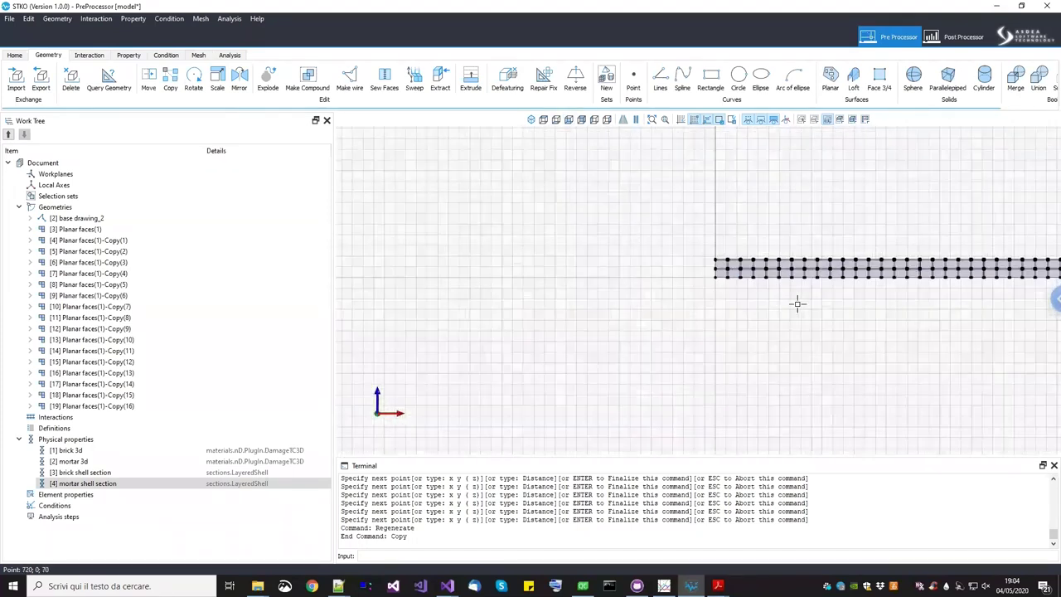
{"action": "scroll", "coordinate": [742, 290], "scroll_direction": "up", "scroll_amount": 3}
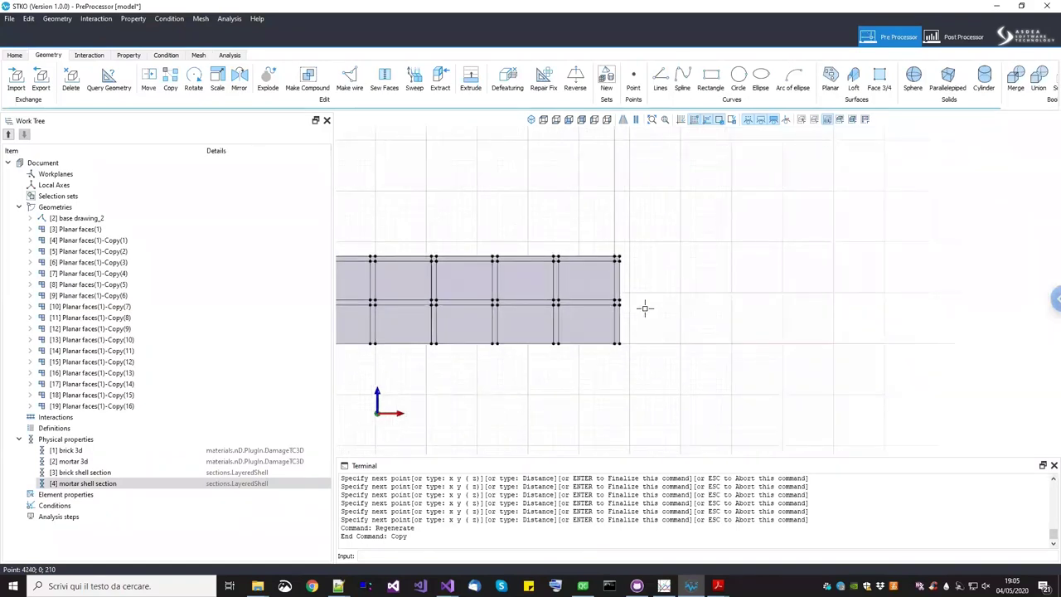
{"action": "scroll", "coordinate": [617, 418], "scroll_direction": "up", "scroll_amount": 2}
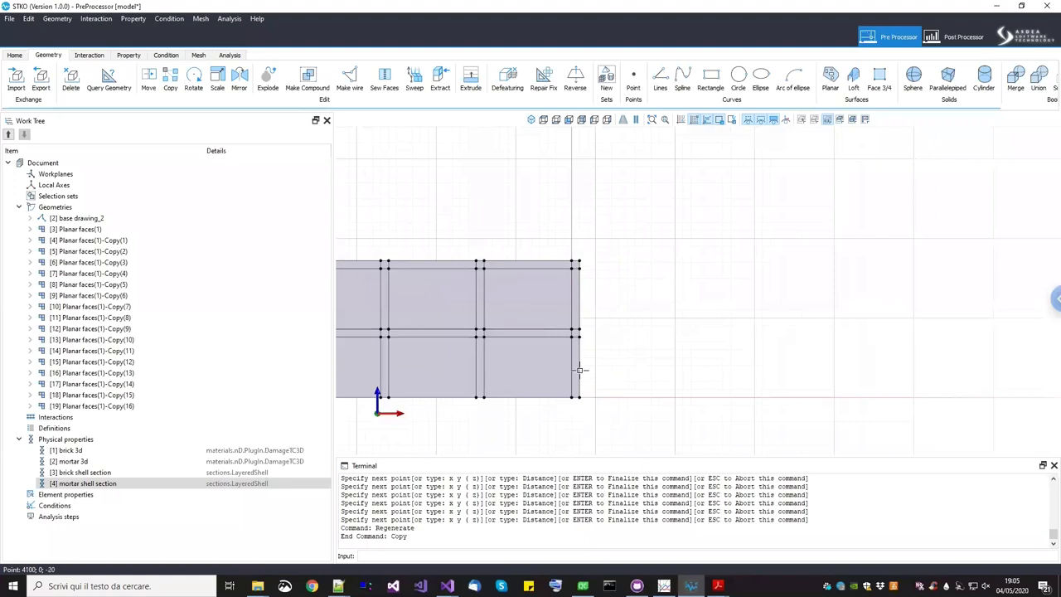
{"action": "left_click", "coordinate": [575, 263]}
{"action": "key", "text": "Delete"}
{"action": "scroll", "coordinate": [651, 294], "scroll_direction": "down", "scroll_amount": 4}
{"action": "middle_click_drag", "start_coordinate": [681, 336], "coordinate": [516, 384]}
{"action": "scroll", "coordinate": [645, 319], "scroll_direction": "up", "scroll_amount": 3}
{"action": "scroll", "coordinate": [644, 319], "scroll_direction": "down", "scroll_amount": 1}
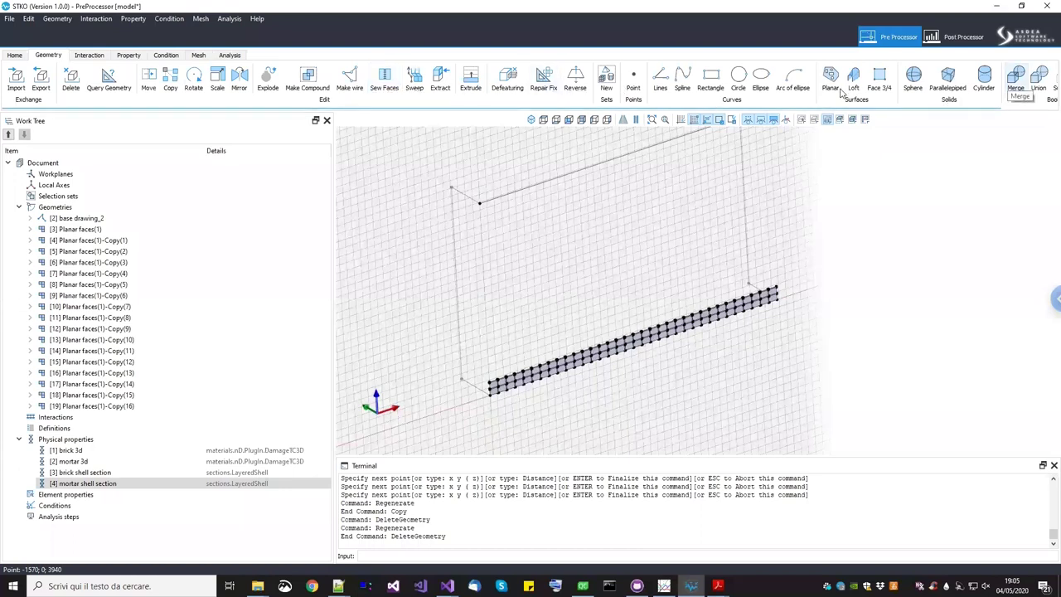
Sew the faces of all the panels in the row together with tolerance 1e-05, allowing non-manifold geometry
{"action": "left_click", "coordinate": [385, 78]}
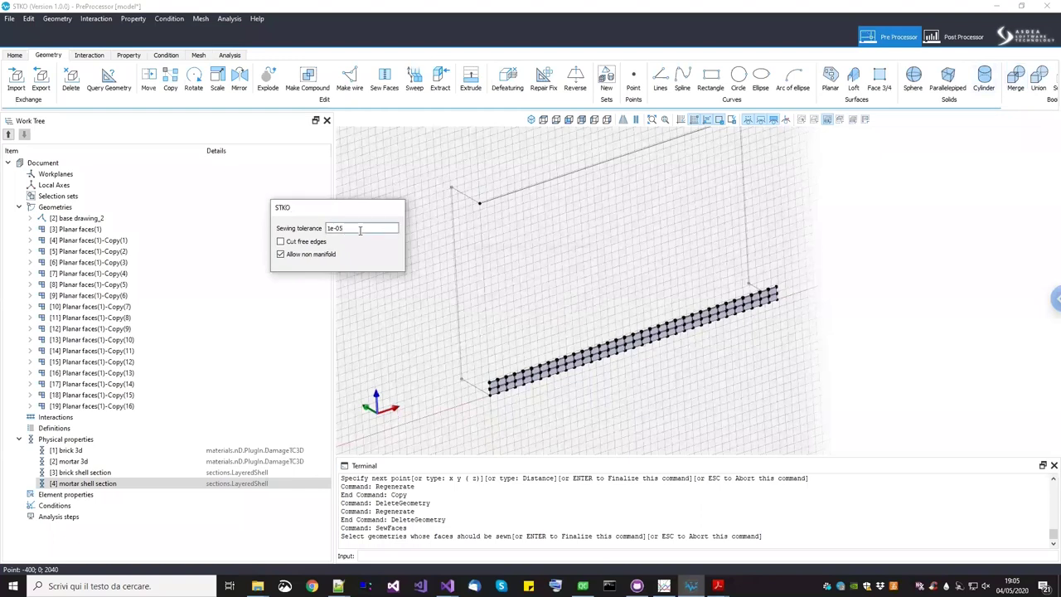
{"action": "left_click_drag", "start_coordinate": [409, 231], "coordinate": [943, 456]}
{"action": "key", "text": "Return"}
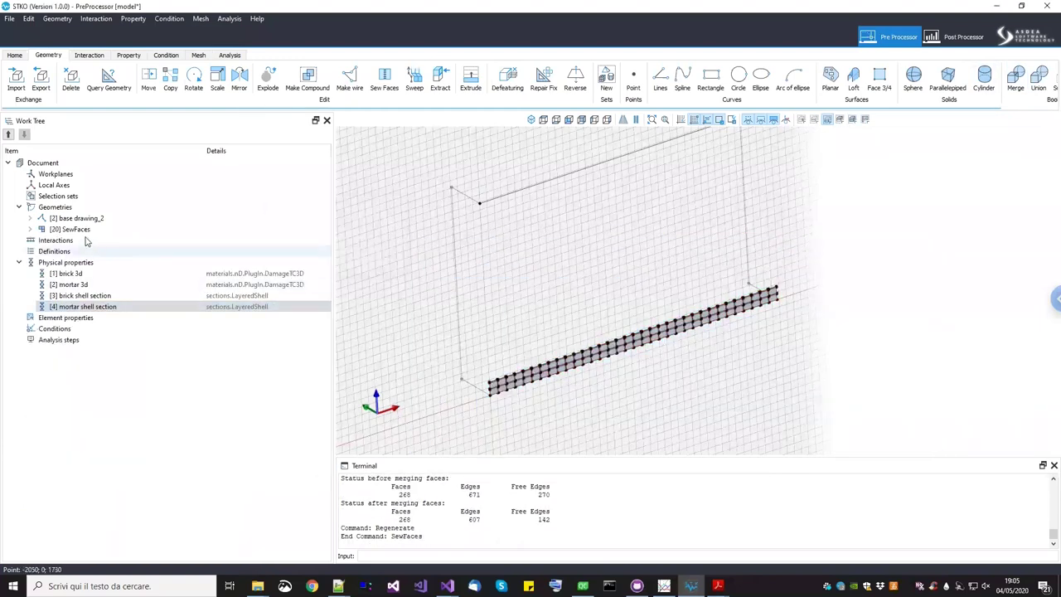
Examine the brick and mortar property colours along the sewn panel row, ending in an isometric view
{"action": "left_click", "coordinate": [80, 232]}
{"action": "left_click", "coordinate": [722, 403]}
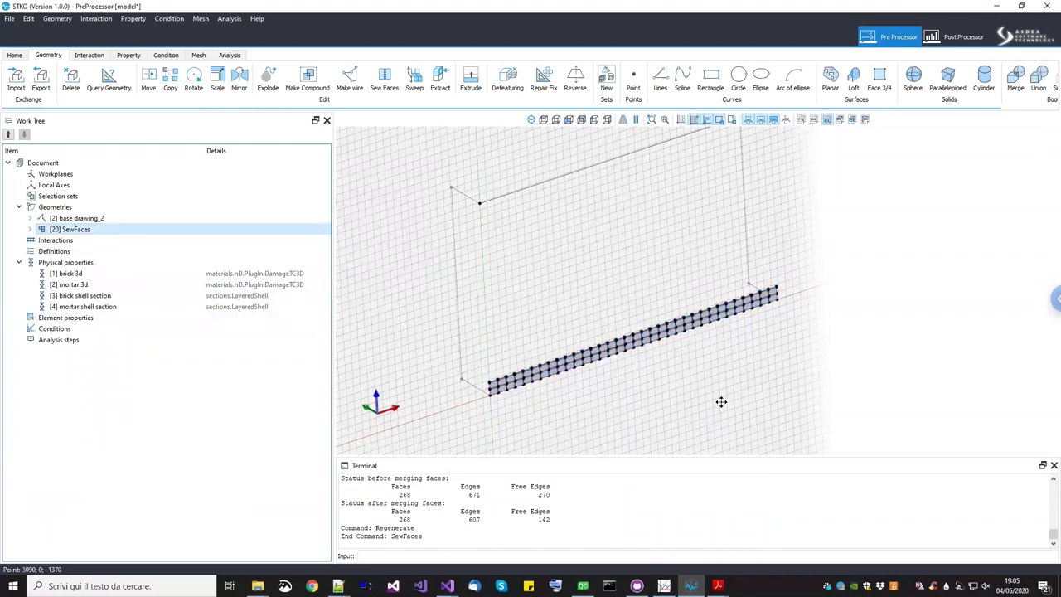
{"action": "left_click", "coordinate": [128, 55]}
{"action": "scroll", "coordinate": [526, 374], "scroll_direction": "up", "scroll_amount": 10}
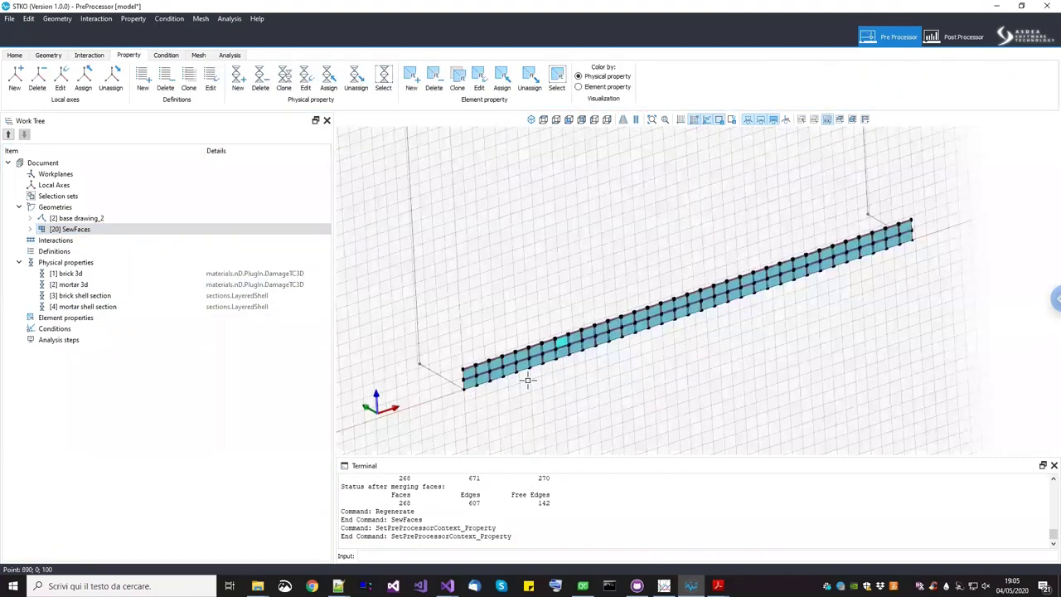
{"action": "scroll", "coordinate": [593, 400], "scroll_direction": "down", "scroll_amount": 10}
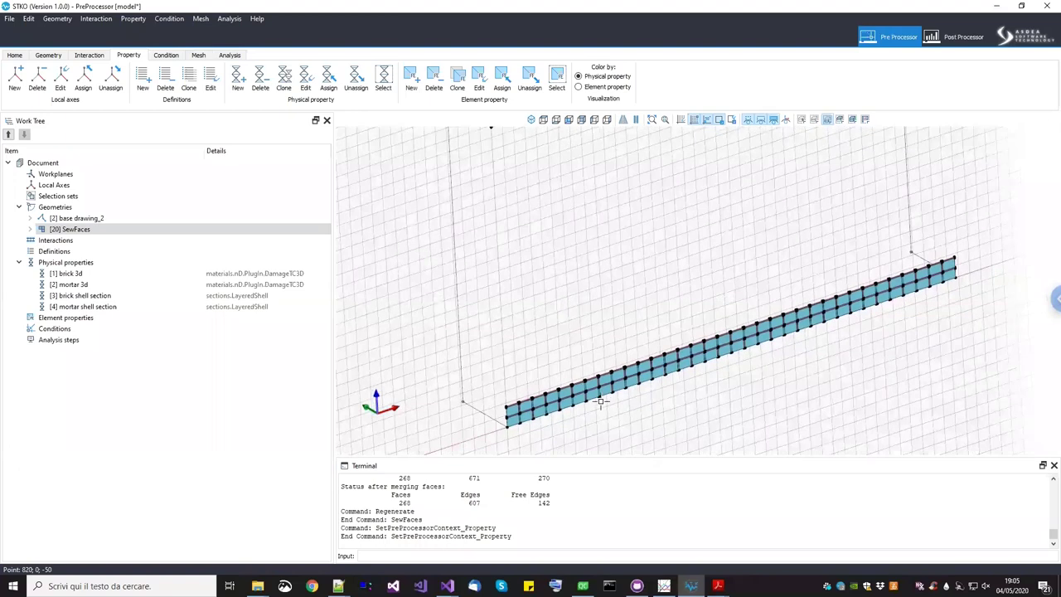
{"action": "middle_click_drag", "start_coordinate": [634, 400], "coordinate": [615, 345]}
{"action": "scroll", "coordinate": [549, 402], "scroll_direction": "up", "scroll_amount": 5}
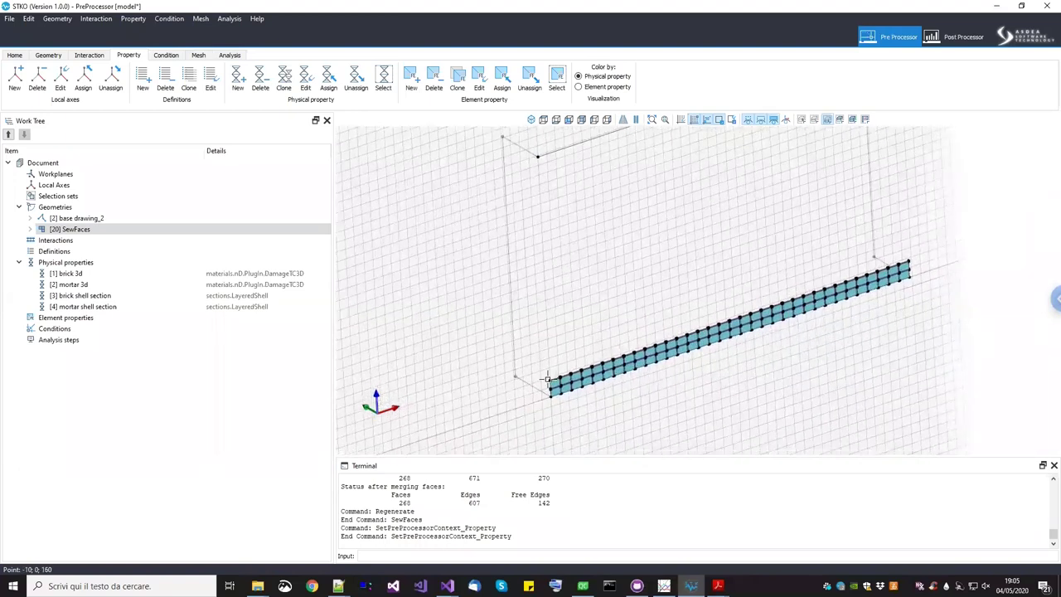
{"action": "left_click", "coordinate": [531, 120]}
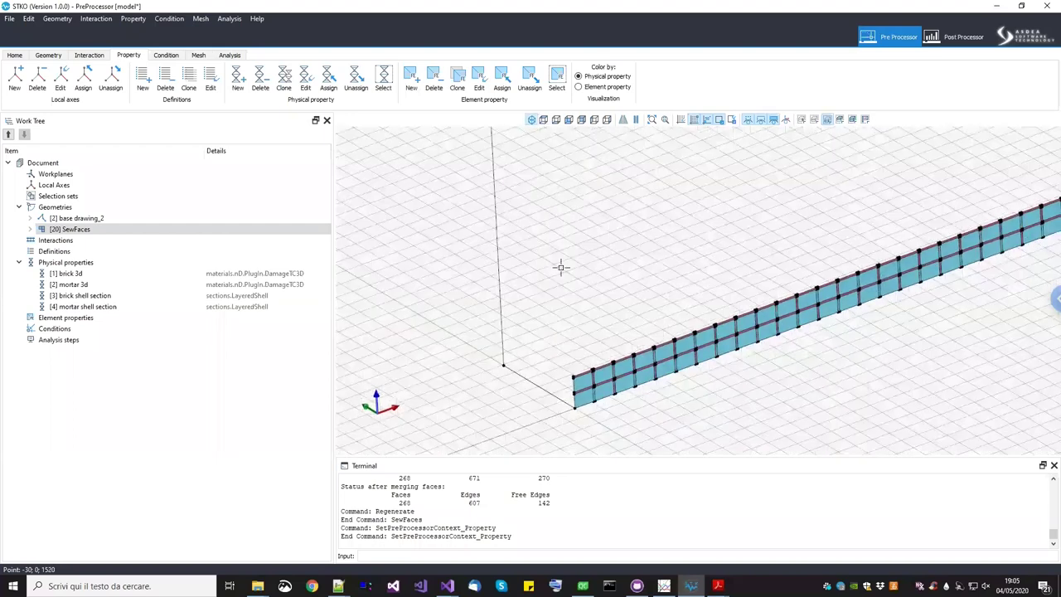
{"action": "scroll", "coordinate": [630, 301], "scroll_direction": "down", "scroll_amount": 3}
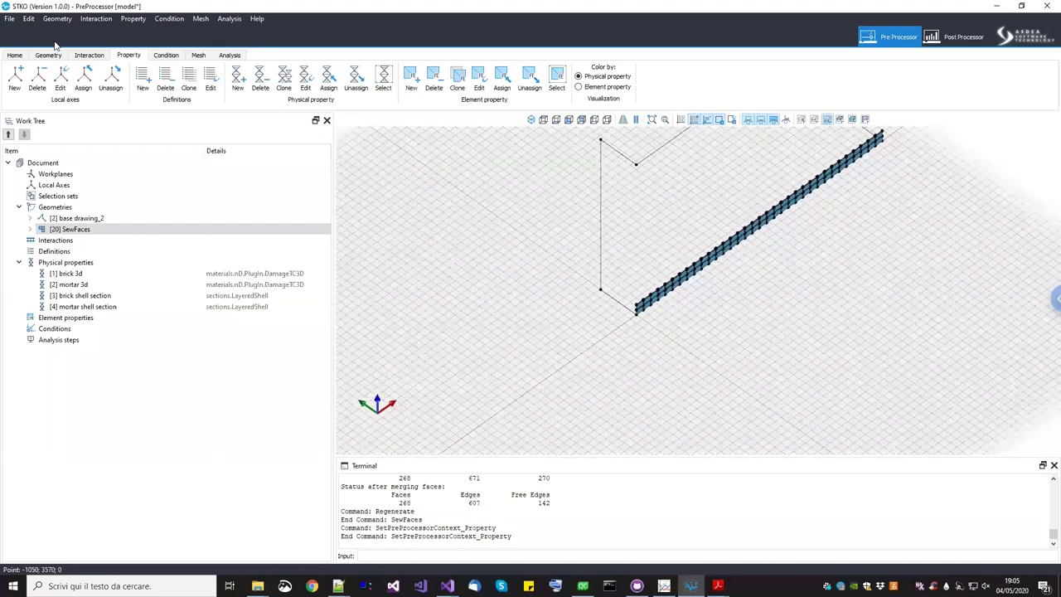
Start copying the sewn row, using the lower corner of its far end as the base point
{"action": "left_click", "coordinate": [48, 55]}
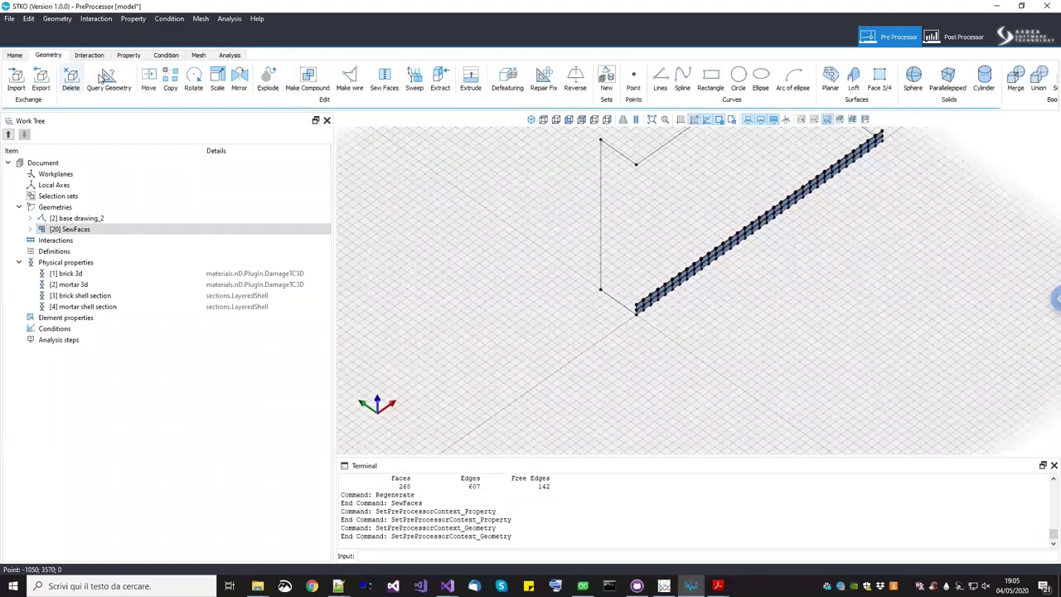
{"action": "left_click", "coordinate": [169, 80]}
{"action": "left_click", "coordinate": [718, 280]}
{"action": "key", "text": "Return"}
{"action": "scroll", "coordinate": [727, 267], "scroll_direction": "up", "scroll_amount": 8}
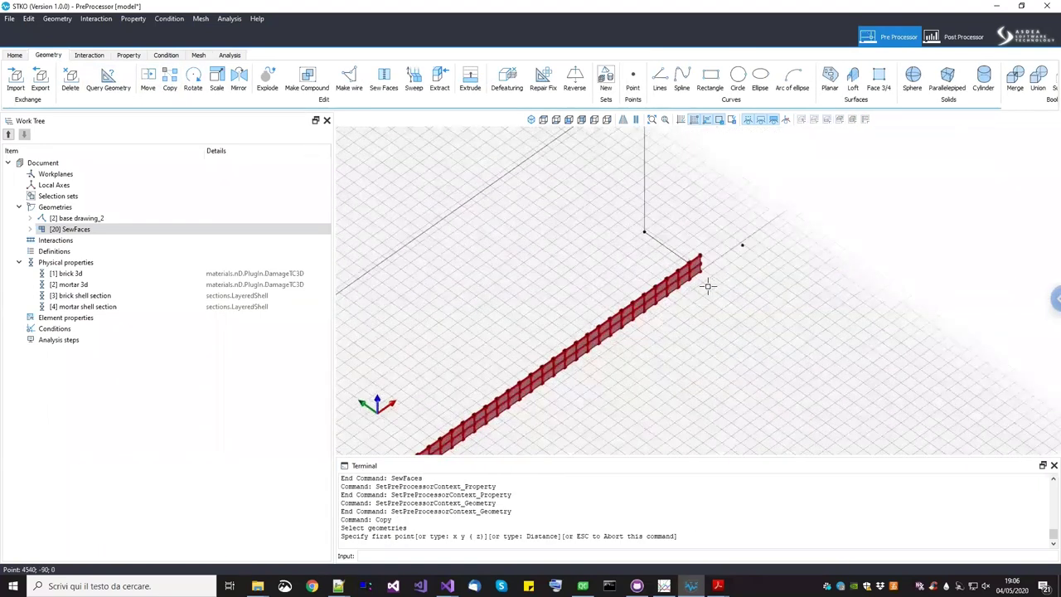
{"action": "scroll", "coordinate": [489, 344], "scroll_direction": "down", "scroll_amount": 4}
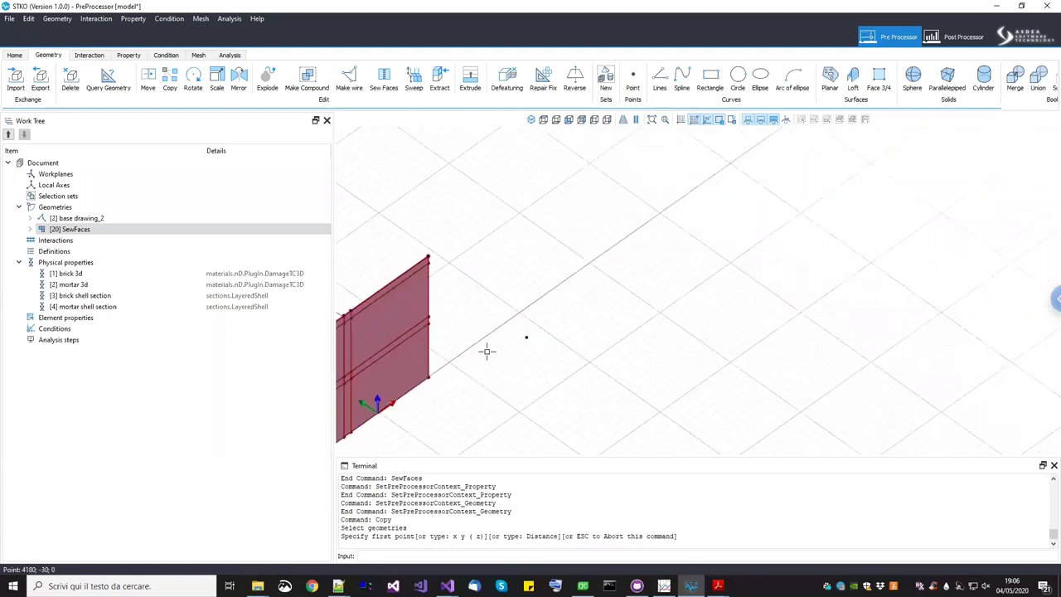
{"action": "left_click", "coordinate": [432, 376]}
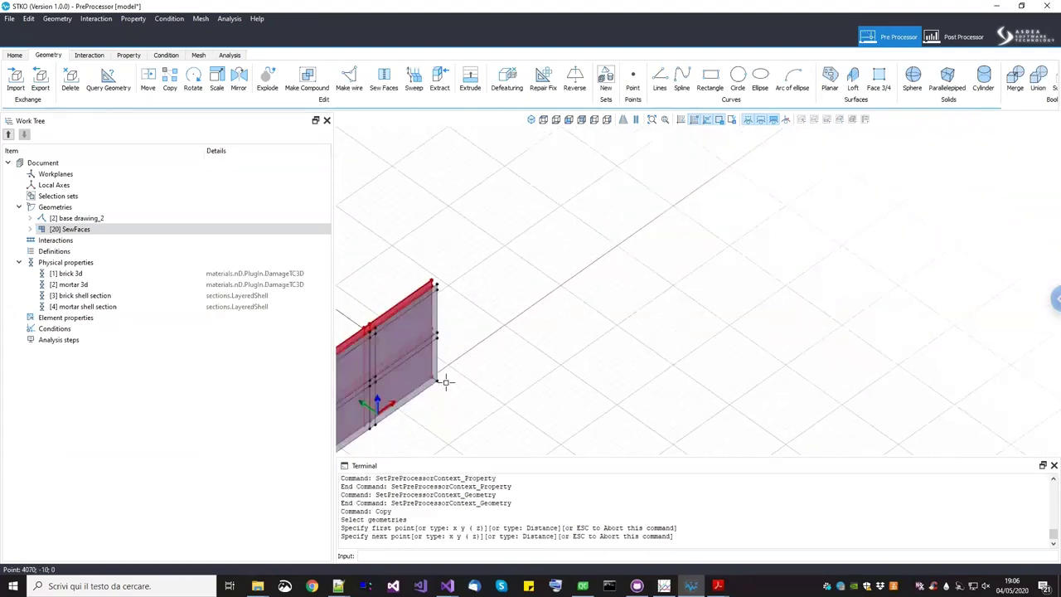
Place the copy so its far end meets the near end of the original row, and finish the copy
{"action": "scroll", "coordinate": [443, 379], "scroll_direction": "down", "scroll_amount": 5}
{"action": "scroll", "coordinate": [561, 367], "scroll_direction": "up", "scroll_amount": 3}
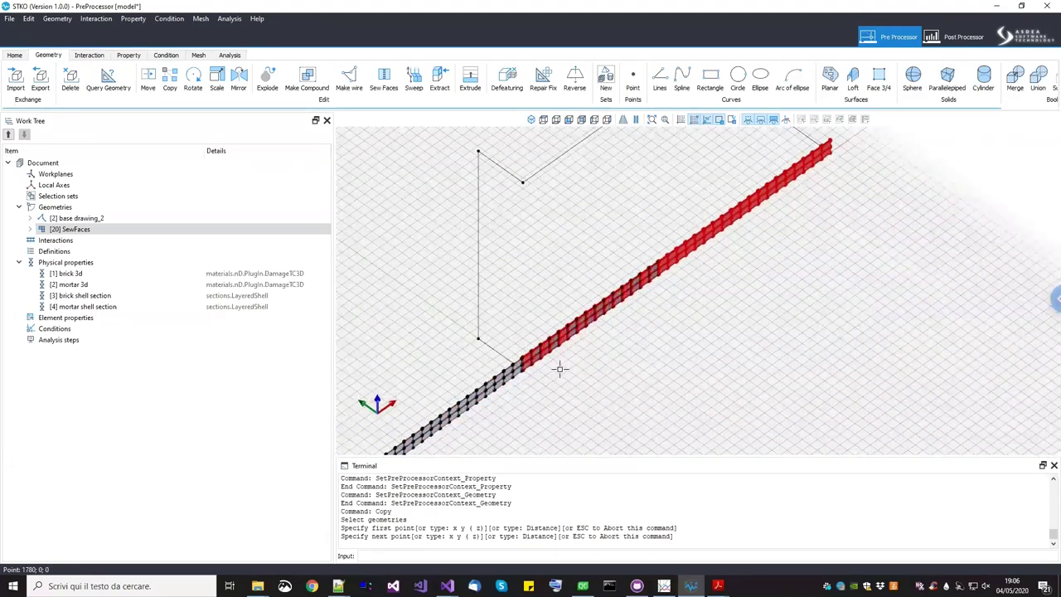
{"action": "scroll", "coordinate": [473, 379], "scroll_direction": "up", "scroll_amount": 3}
{"action": "scroll", "coordinate": [755, 320], "scroll_direction": "up", "scroll_amount": 2}
{"action": "scroll", "coordinate": [552, 359], "scroll_direction": "down", "scroll_amount": 2}
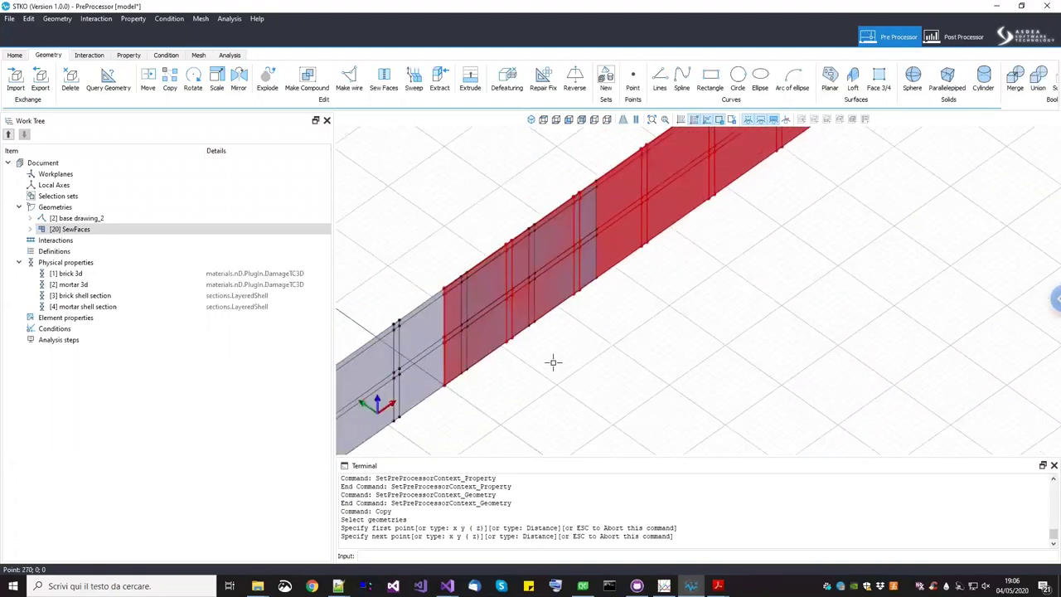
{"action": "left_click", "coordinate": [554, 387]}
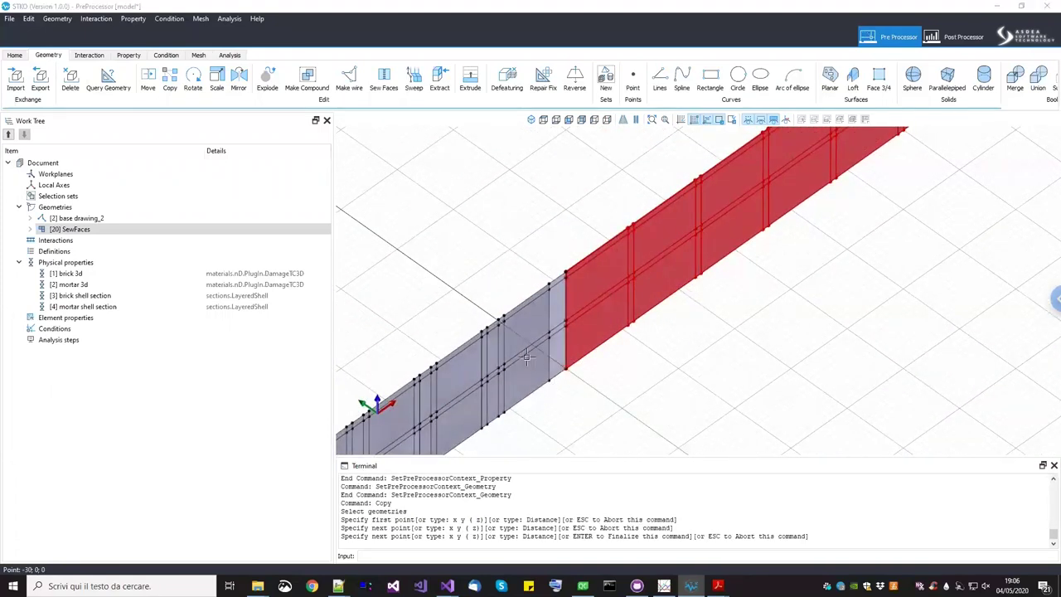
{"action": "key", "text": "Return"}
Rotate the copied row in Transform mode about the shared wall corner so it runs along the side wall's base line
{"action": "left_click", "coordinate": [192, 80]}
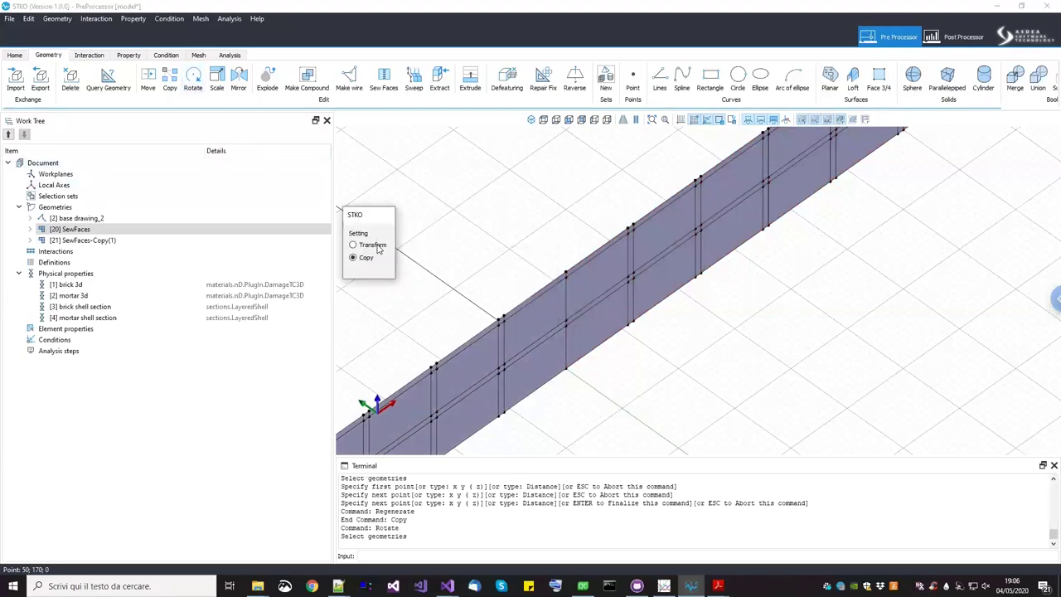
{"action": "left_click", "coordinate": [562, 376]}
{"action": "key", "text": "Return"}
{"action": "left_click", "coordinate": [580, 381]}
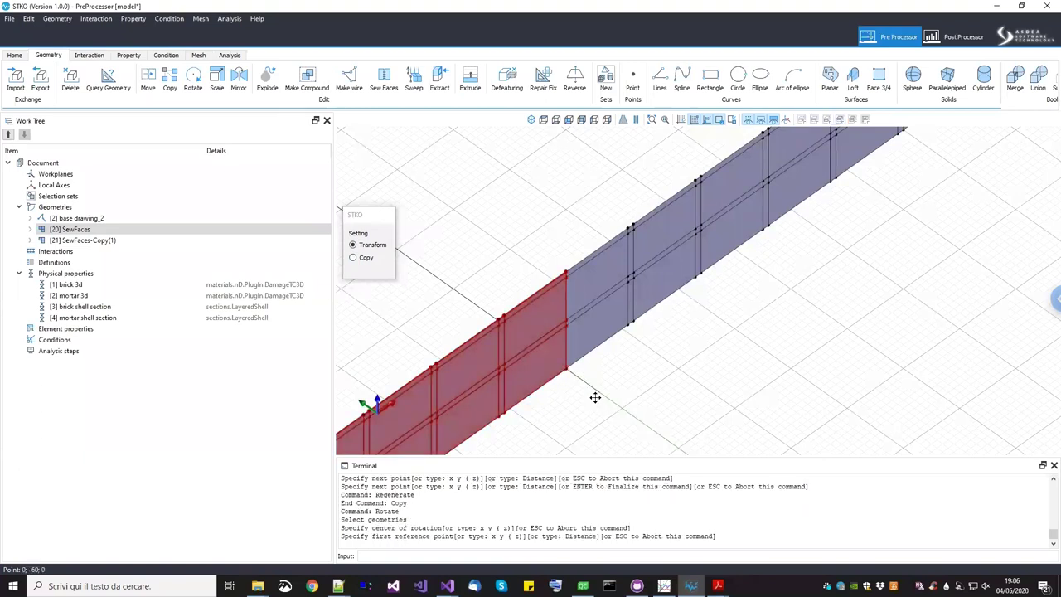
{"action": "scroll", "coordinate": [595, 395], "scroll_direction": "down", "scroll_amount": 5}
{"action": "left_click", "coordinate": [483, 423]}
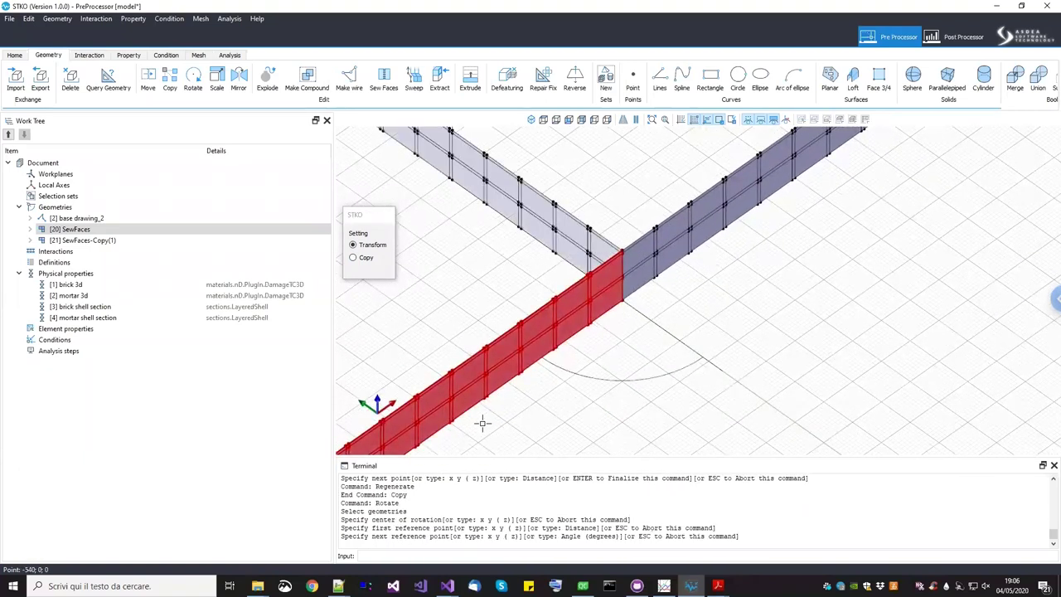
{"action": "left_click", "coordinate": [687, 365]}
{"action": "key", "text": "Return"}
{"action": "scroll", "coordinate": [638, 332], "scroll_direction": "up", "scroll_amount": 3}
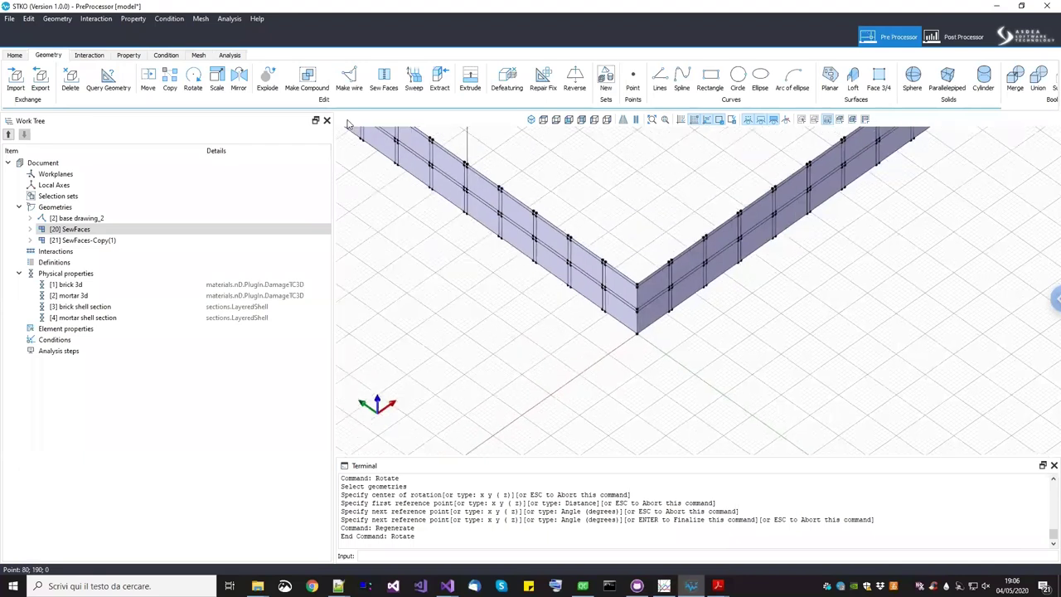
Delete the end column of faces of the rotated row at the wall corner, including its adjoining mortar strip
{"action": "left_click", "coordinate": [128, 56]}
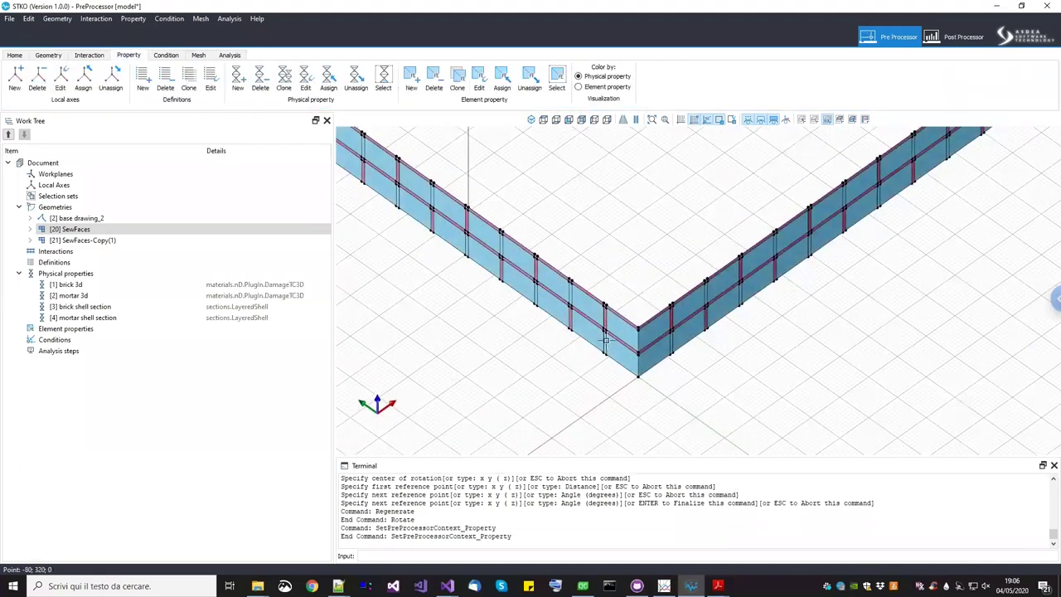
{"action": "scroll", "coordinate": [605, 340], "scroll_direction": "up", "scroll_amount": 4}
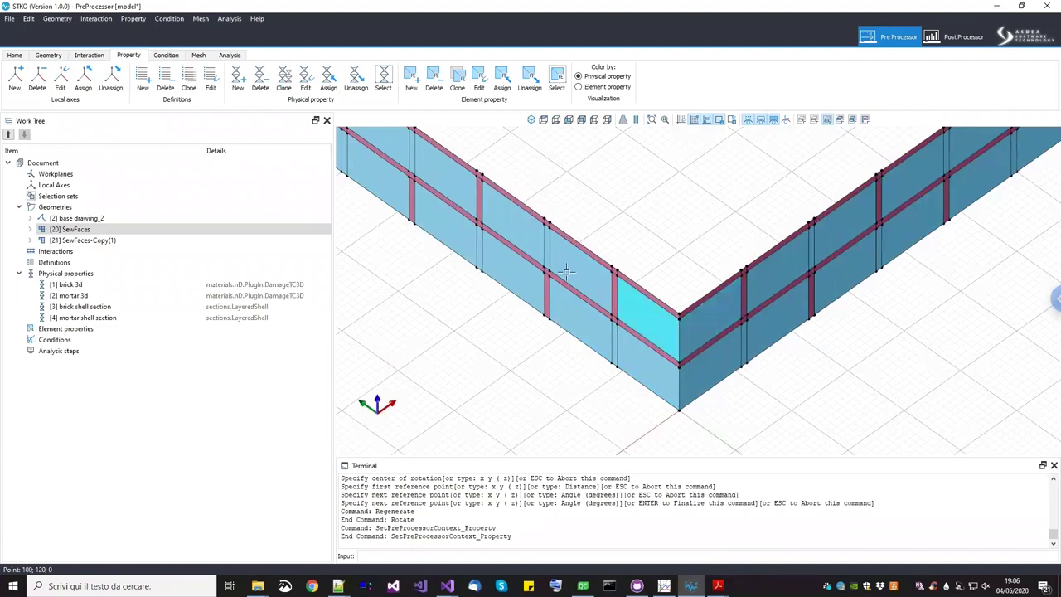
{"action": "scroll", "coordinate": [675, 326], "scroll_direction": "up", "scroll_amount": 1}
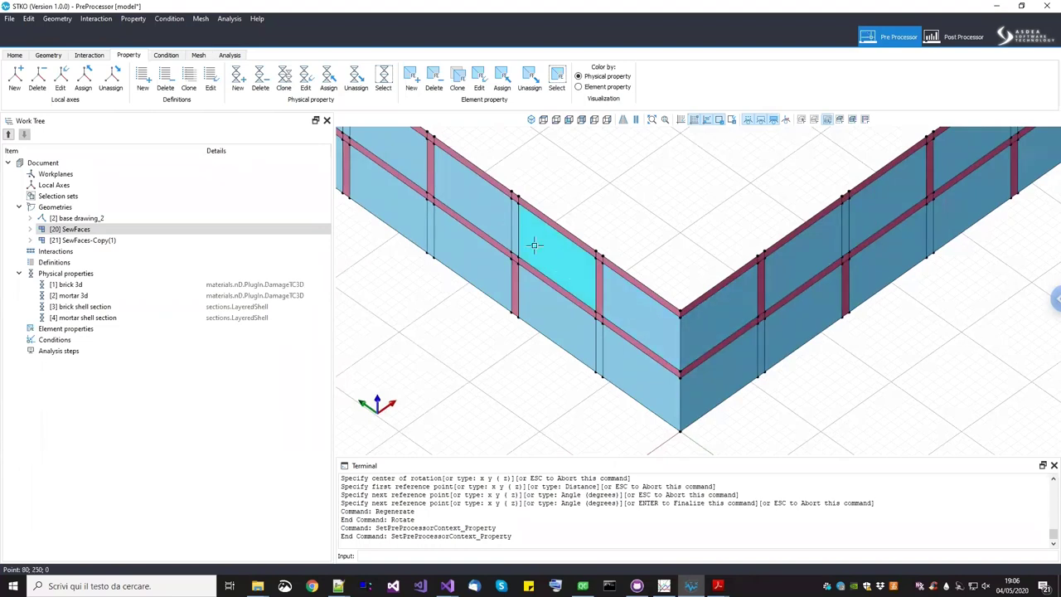
{"action": "scroll", "coordinate": [679, 207], "scroll_direction": "up", "scroll_amount": 1}
{"action": "middle_click_drag", "start_coordinate": [679, 359], "coordinate": [671, 309]}
{"action": "left_click_drag", "start_coordinate": [617, 233], "coordinate": [603, 194]}
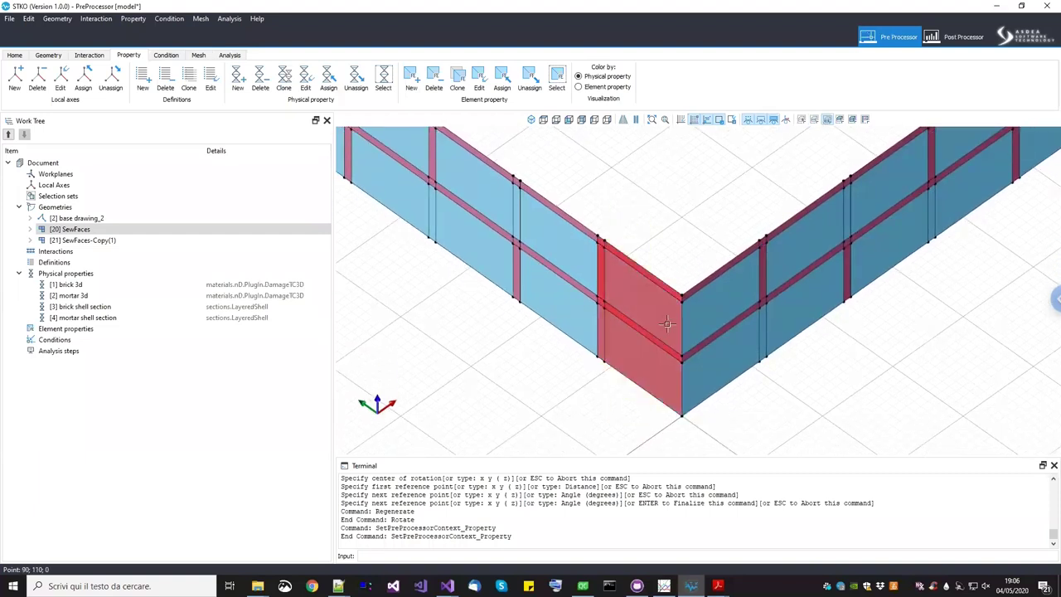
{"action": "key", "text": "Delete"}
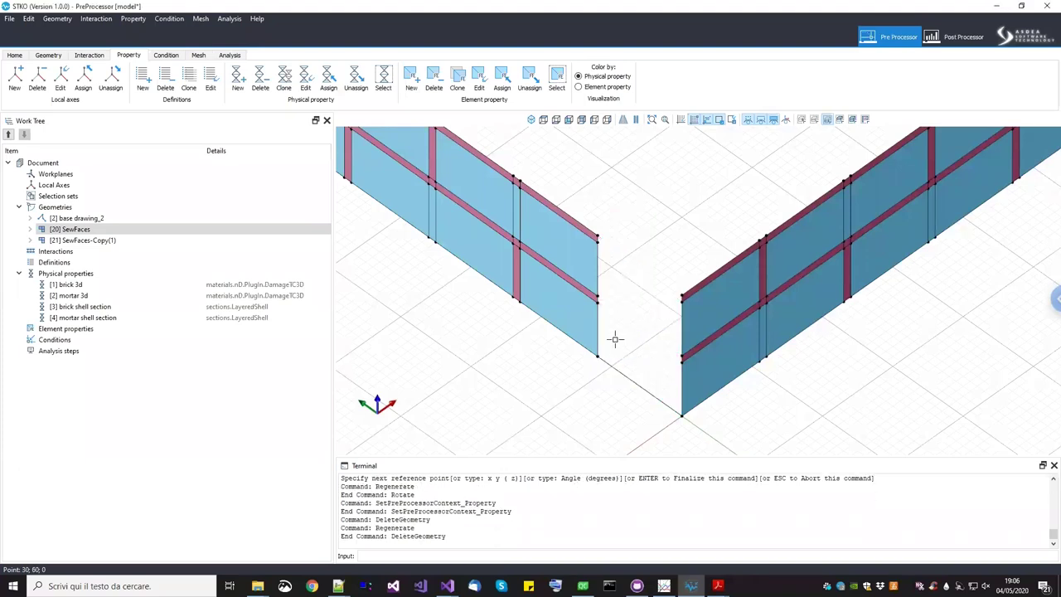
Move the trimmed side row from its lower end corner to the wall corner at the start of the front row
{"action": "scroll", "coordinate": [613, 339], "scroll_direction": "down", "scroll_amount": 5}
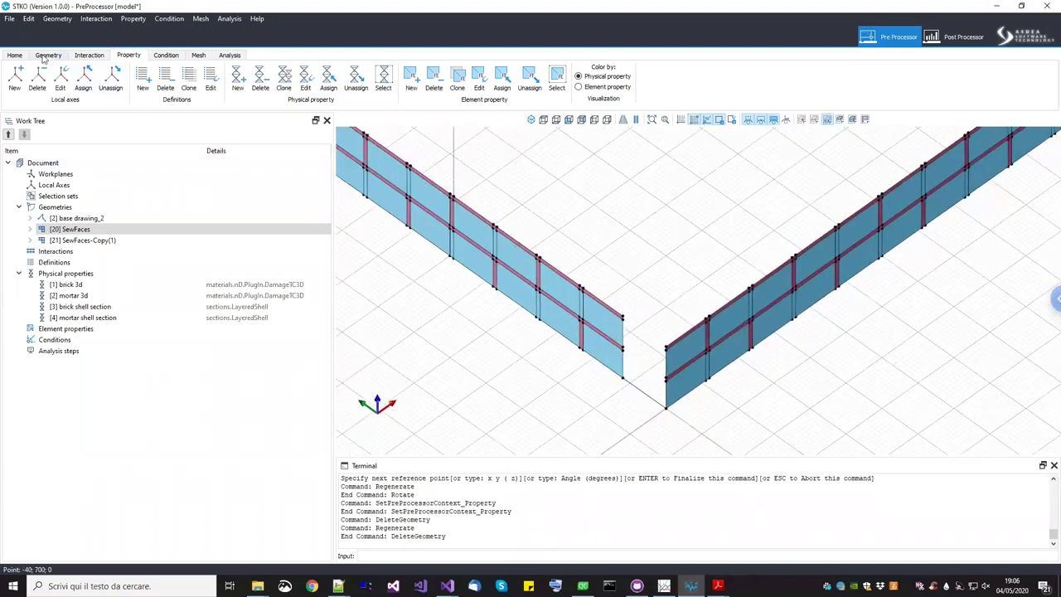
{"action": "middle_click_drag", "start_coordinate": [486, 282], "coordinate": [502, 305]}
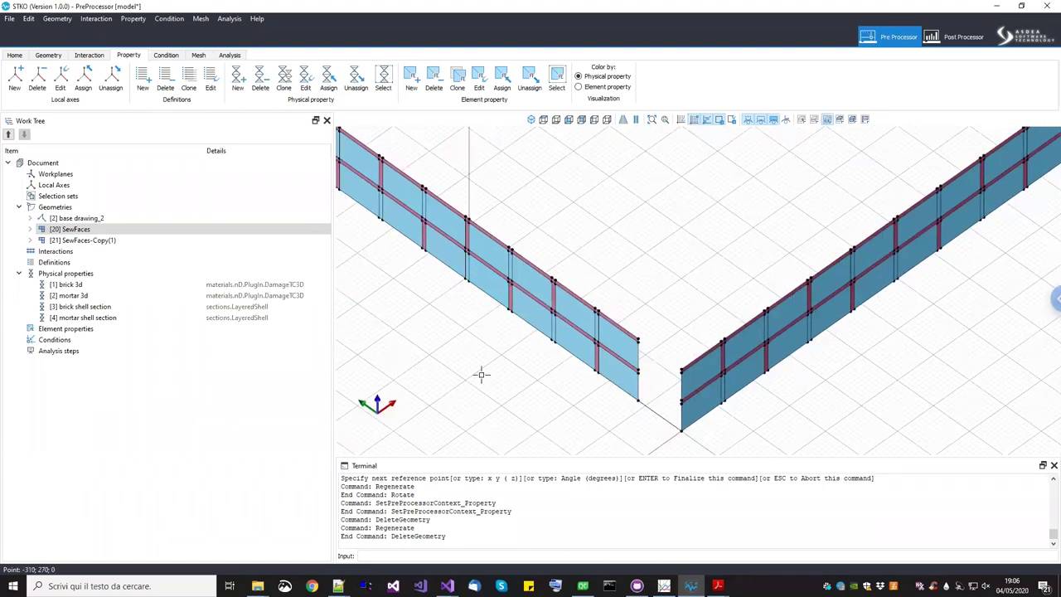
{"action": "type", "text": "Move"}
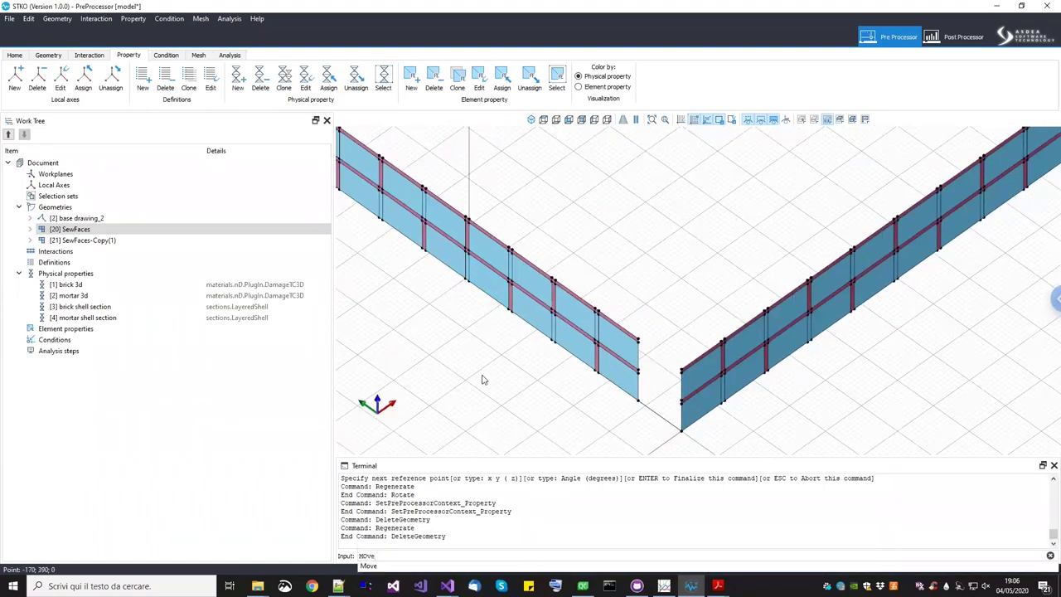
{"action": "key", "text": "BackSpace"}
{"action": "key", "text": "BackSpace"}
{"action": "key", "text": "BackSpace"}
{"action": "type", "text": "ove"}
{"action": "key", "text": "Return"}
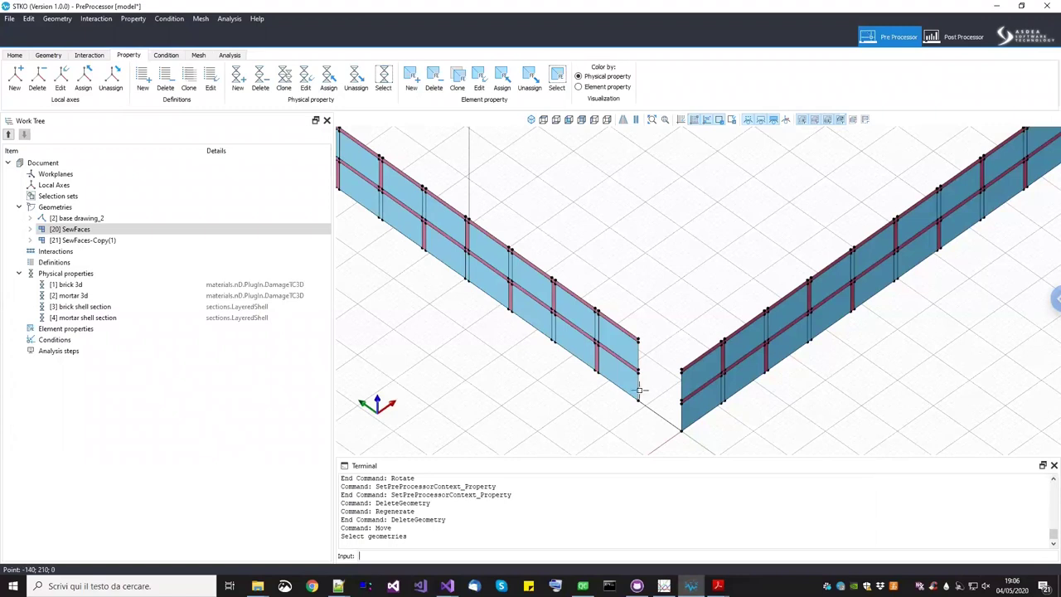
{"action": "scroll", "coordinate": [638, 391], "scroll_direction": "up", "scroll_amount": 2}
{"action": "left_click", "coordinate": [672, 395]}
{"action": "key", "text": "Return"}
{"action": "left_click", "coordinate": [677, 395]}
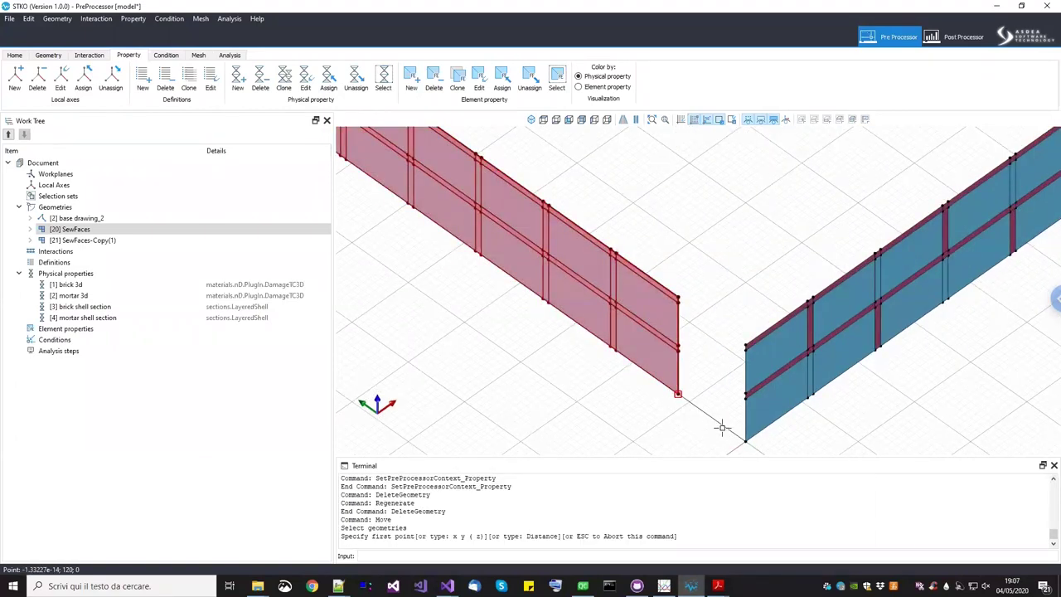
{"action": "left_click", "coordinate": [745, 440]}
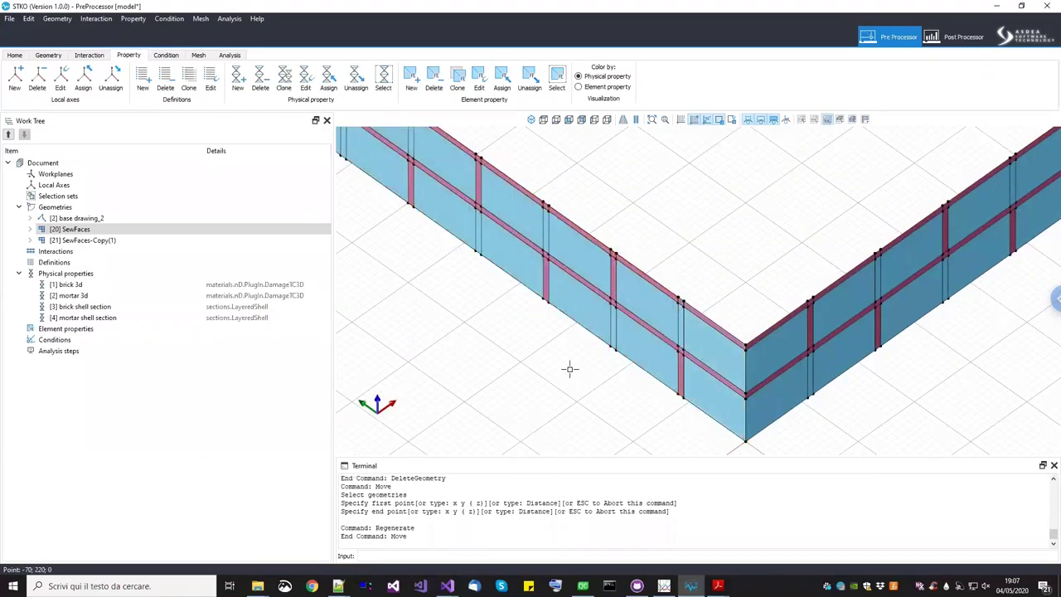
Delete the column of brick and mortar faces just beyond the base drawing's vertical edge, separating the excess part of the side row
{"action": "scroll", "coordinate": [580, 377], "scroll_direction": "down", "scroll_amount": 4}
{"action": "scroll", "coordinate": [630, 307], "scroll_direction": "up", "scroll_amount": 4}
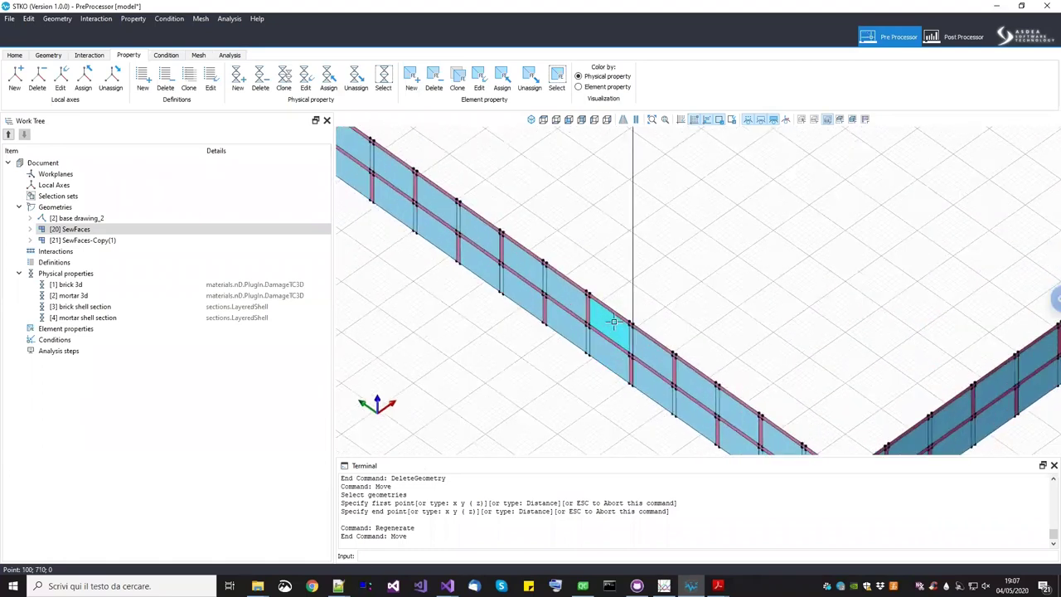
{"action": "scroll", "coordinate": [664, 414], "scroll_direction": "up", "scroll_amount": 1}
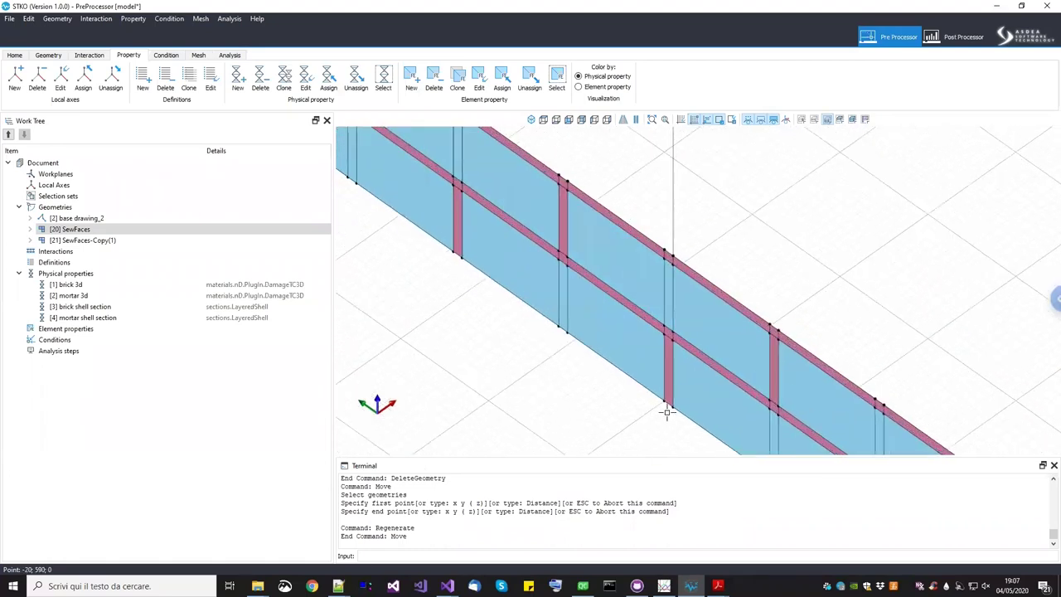
{"action": "left_click", "coordinate": [608, 207]}
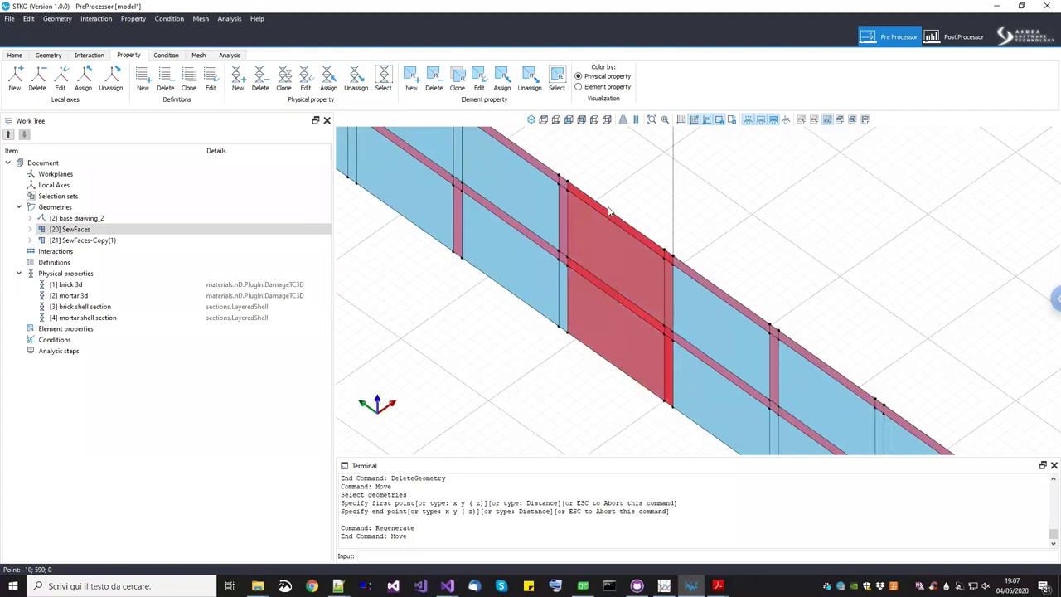
{"action": "key", "text": "Delete"}
{"action": "scroll", "coordinate": [734, 211], "scroll_direction": "down", "scroll_amount": 3}
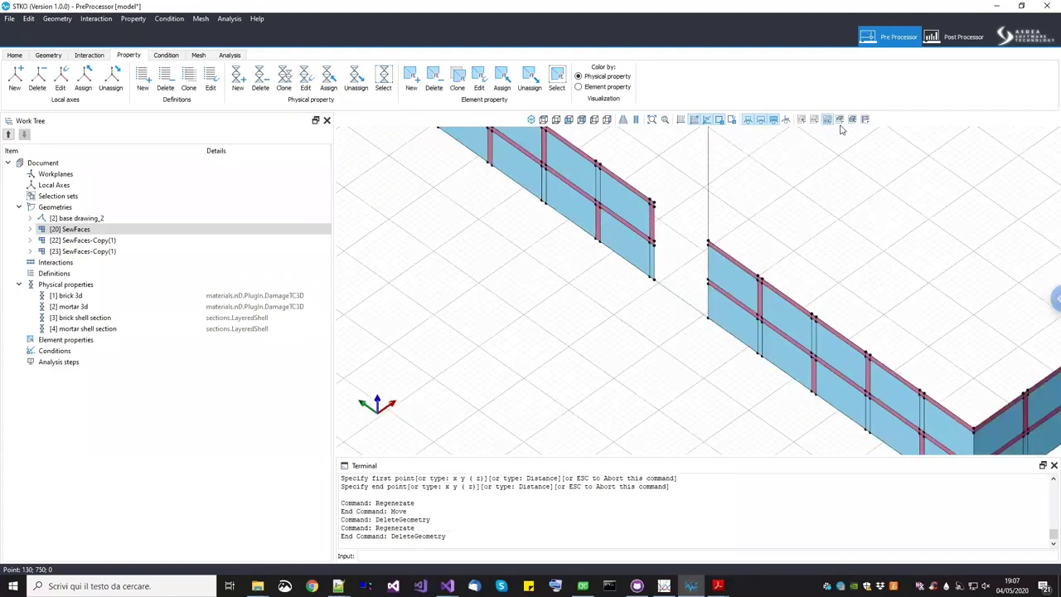
{"action": "scroll", "coordinate": [658, 221], "scroll_direction": "down", "scroll_amount": 2}
{"action": "scroll", "coordinate": [655, 233], "scroll_direction": "down", "scroll_amount": 2}
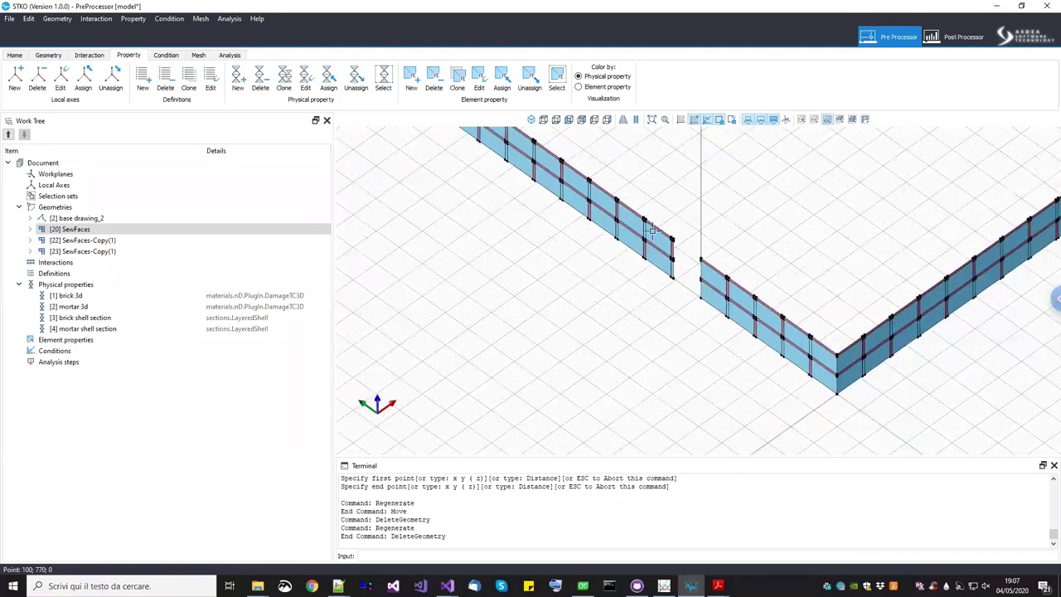
Delete the separated excess part of the side row beyond the base drawing's vertical edge
{"action": "key", "text": "Delete"}
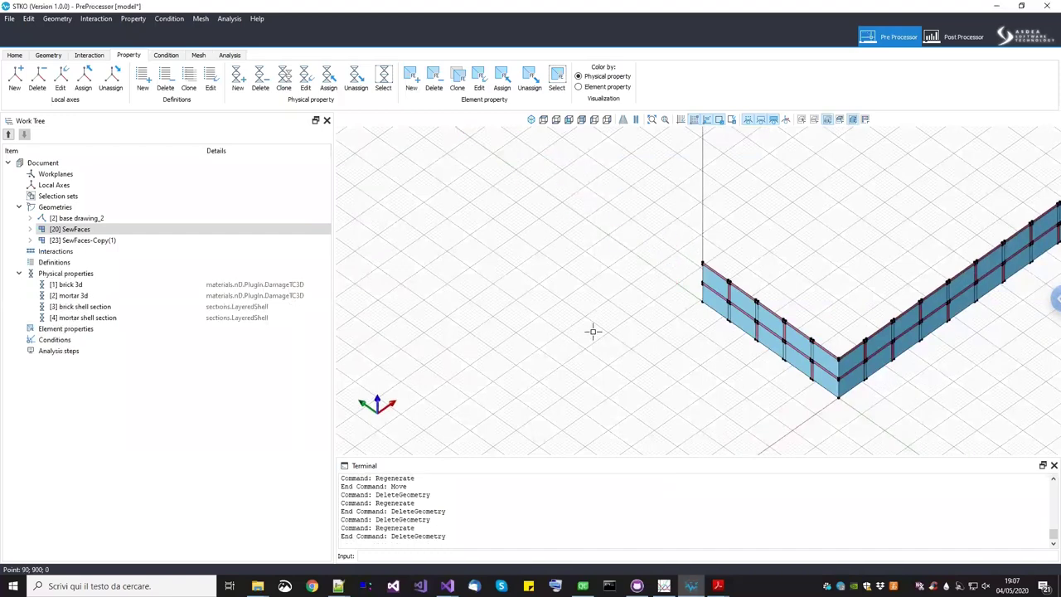
{"action": "scroll", "coordinate": [593, 333], "scroll_direction": "down", "scroll_amount": 3}
{"action": "scroll", "coordinate": [594, 334], "scroll_direction": "up", "scroll_amount": 6}
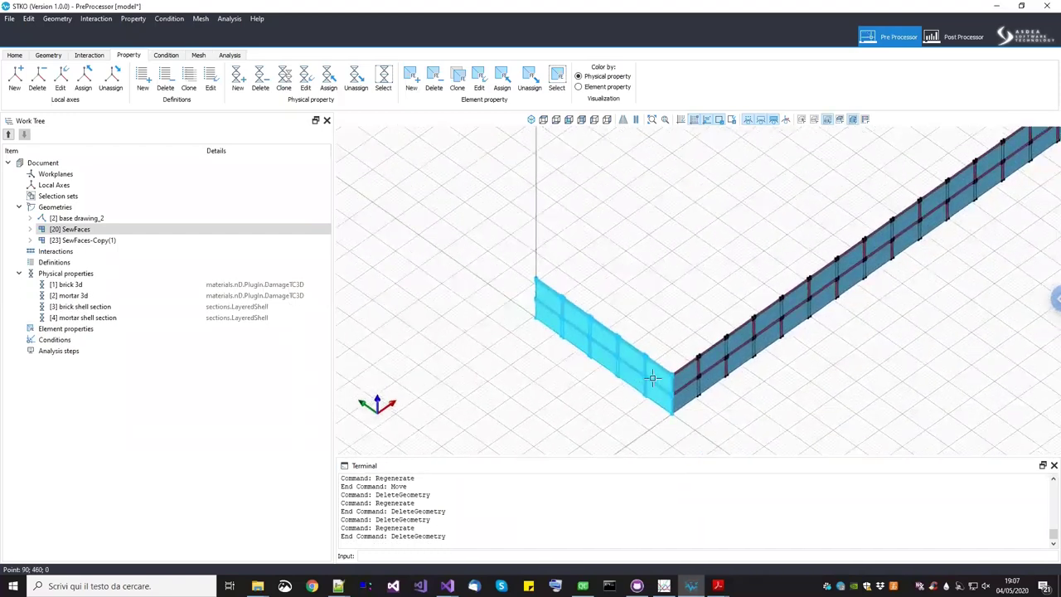
{"action": "scroll", "coordinate": [763, 331], "scroll_direction": "down", "scroll_amount": 10}
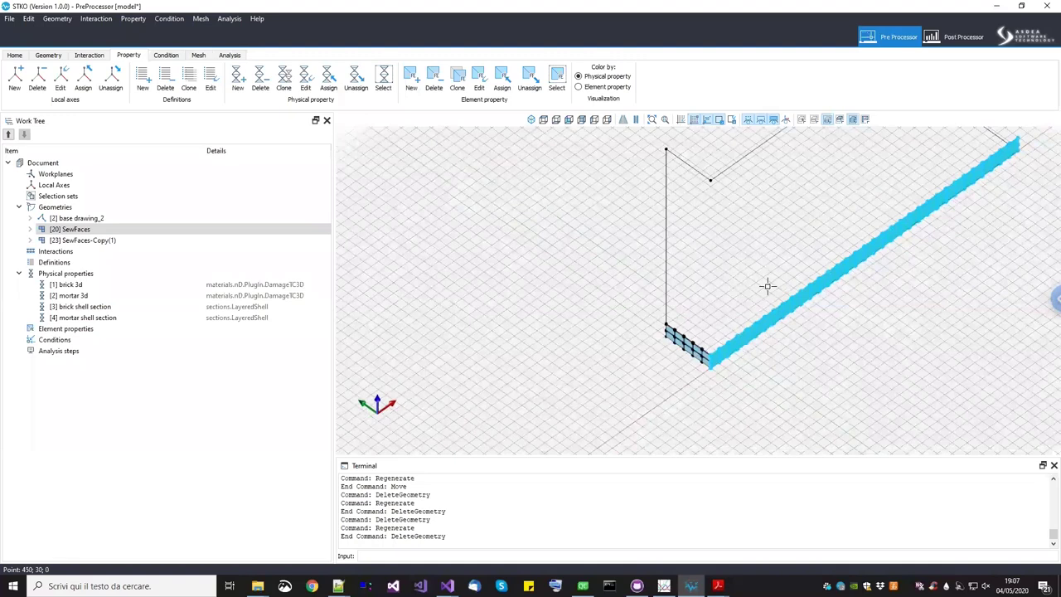
{"action": "scroll", "coordinate": [603, 399], "scroll_direction": "up", "scroll_amount": 8}
{"action": "scroll", "coordinate": [386, 374], "scroll_direction": "down", "scroll_amount": 5}
{"action": "scroll", "coordinate": [613, 272], "scroll_direction": "down", "scroll_amount": 5}
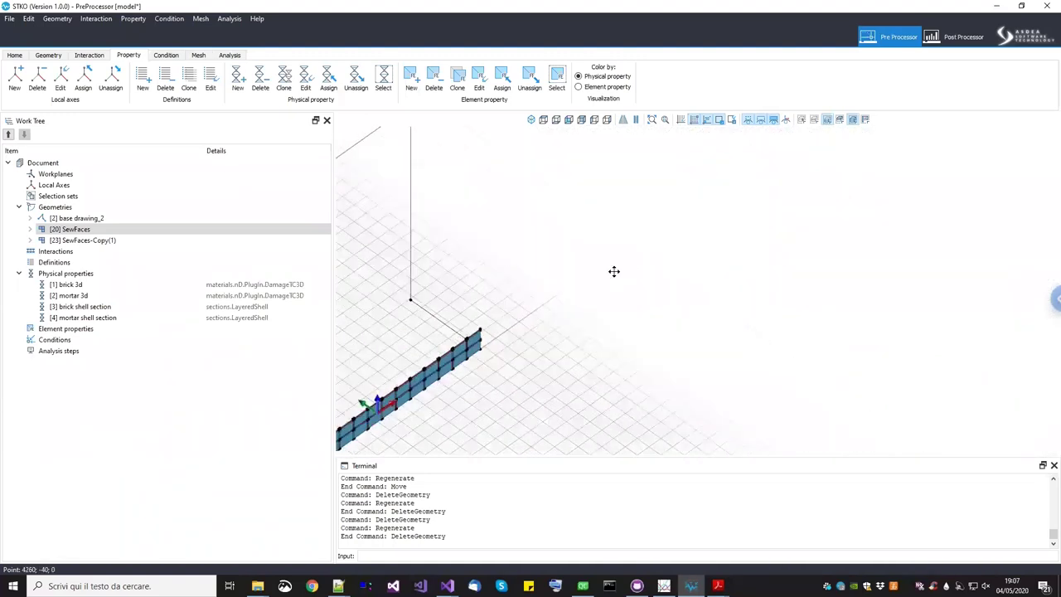
{"action": "scroll", "coordinate": [452, 394], "scroll_direction": "up", "scroll_amount": 2}
{"action": "scroll", "coordinate": [459, 390], "scroll_direction": "up", "scroll_amount": 2}
{"action": "scroll", "coordinate": [561, 312], "scroll_direction": "down", "scroll_amount": 2}
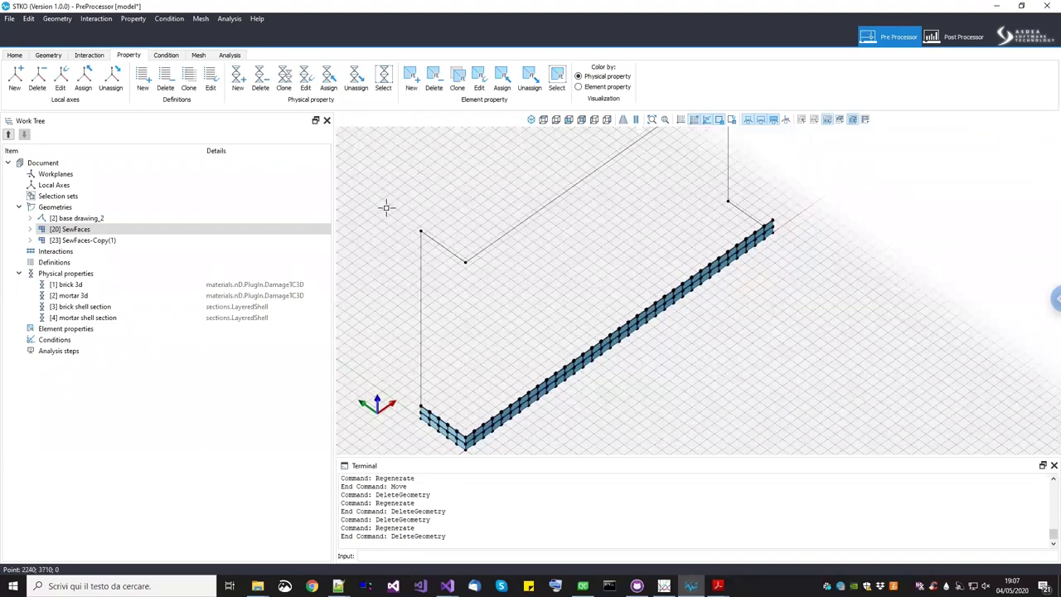
{"action": "middle_click_drag", "start_coordinate": [461, 239], "coordinate": [465, 260]}
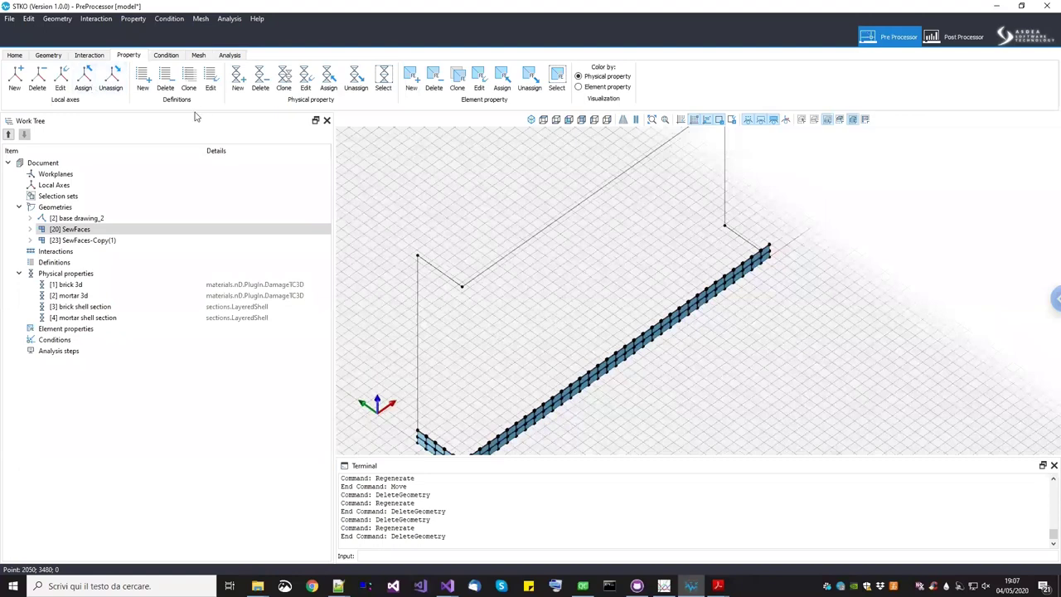
Mirror the short side row in Copy mode about a line parallel to it, placed partway along the front row's length
{"action": "left_click", "coordinate": [38, 55]}
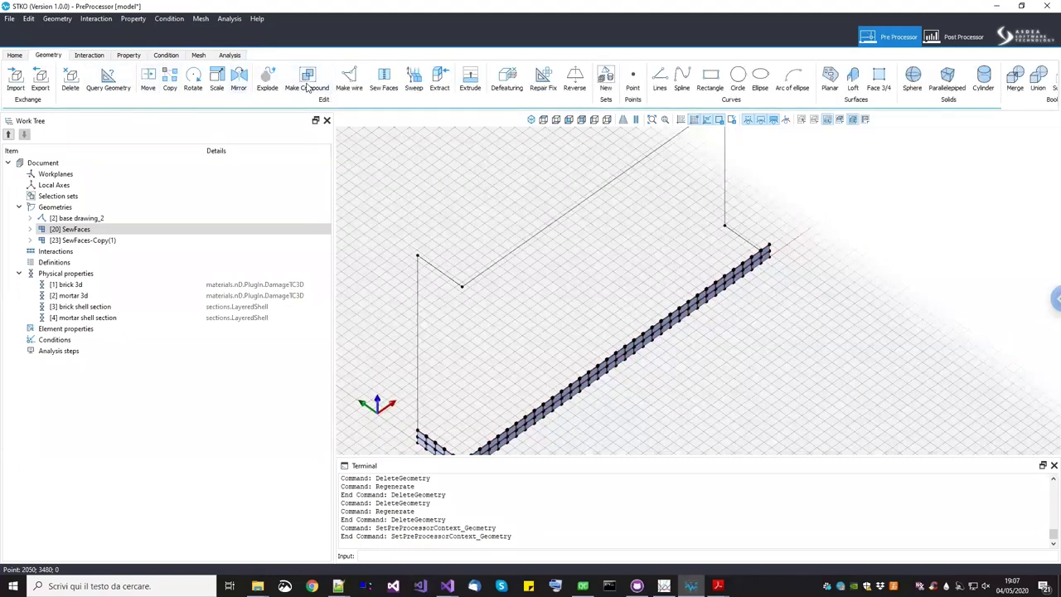
{"action": "left_click", "coordinate": [238, 83]}
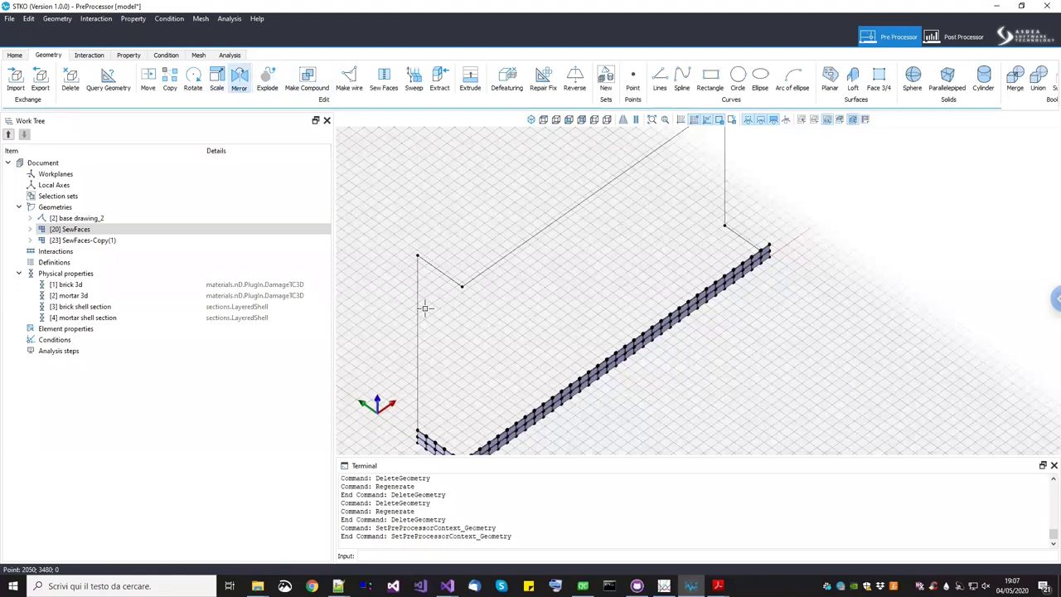
{"action": "scroll", "coordinate": [429, 300], "scroll_direction": "up", "scroll_amount": 5}
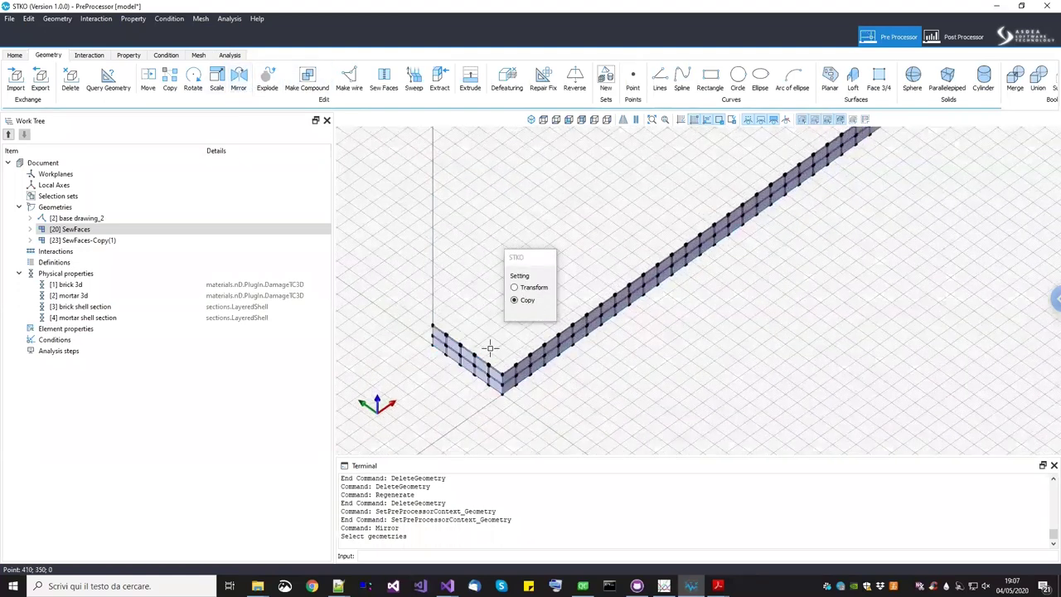
{"action": "left_click", "coordinate": [481, 362]}
{"action": "key", "text": "Return"}
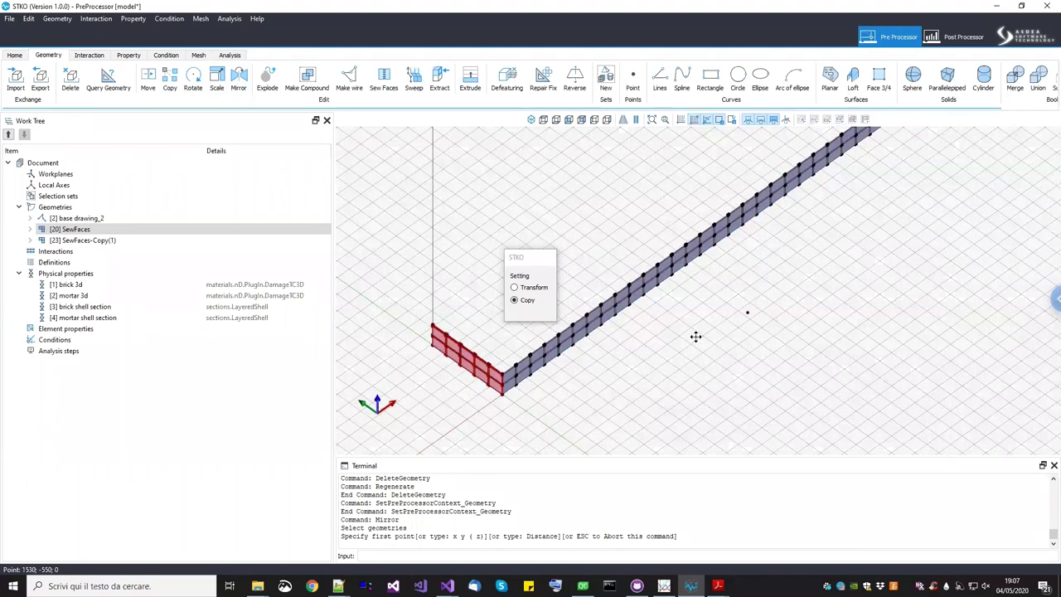
{"action": "scroll", "coordinate": [723, 301], "scroll_direction": "down", "scroll_amount": 2}
{"action": "scroll", "coordinate": [727, 292], "scroll_direction": "down", "scroll_amount": 1}
{"action": "scroll", "coordinate": [738, 274], "scroll_direction": "up", "scroll_amount": 3}
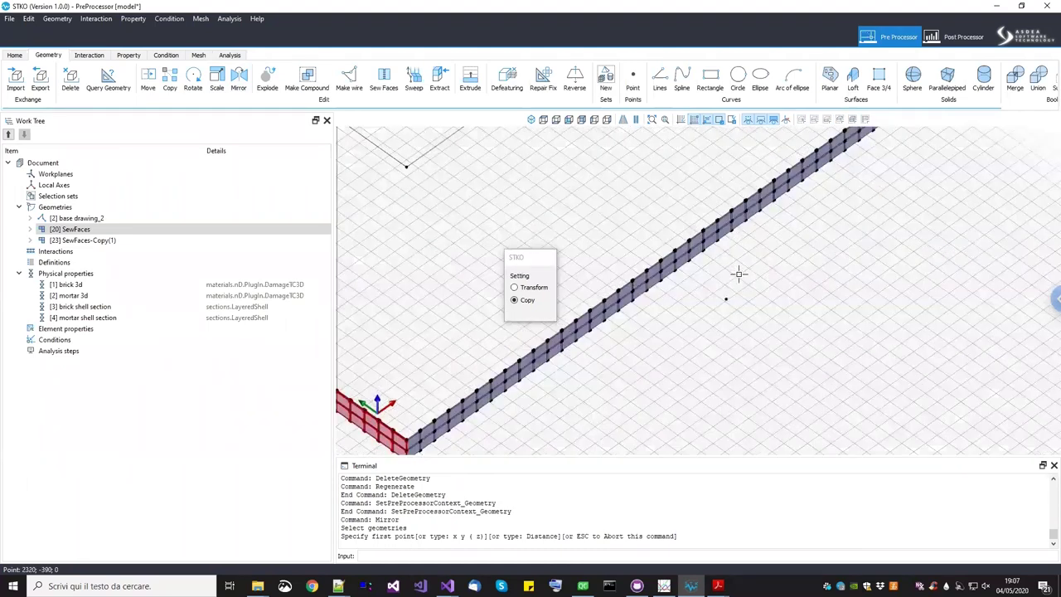
{"action": "left_click", "coordinate": [821, 334]}
{"action": "scroll", "coordinate": [837, 348], "scroll_direction": "down", "scroll_amount": 3}
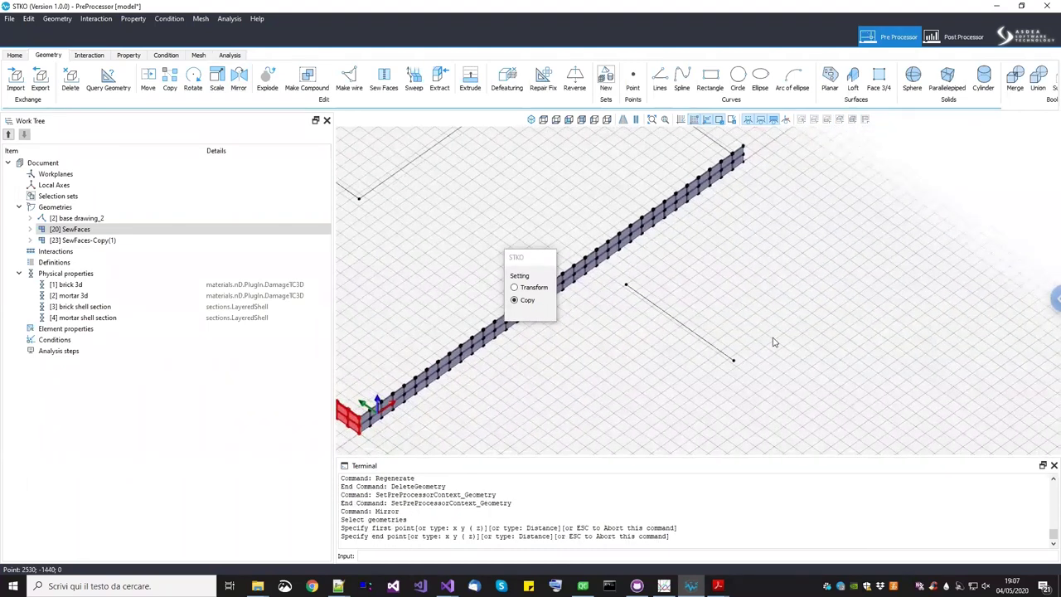
{"action": "left_click", "coordinate": [810, 304]}
Move the mirrored side row from its lower front corner to the lower end corner of the front row
{"action": "scroll", "coordinate": [788, 202], "scroll_direction": "down", "scroll_amount": 2}
{"action": "scroll", "coordinate": [757, 259], "scroll_direction": "up", "scroll_amount": 4}
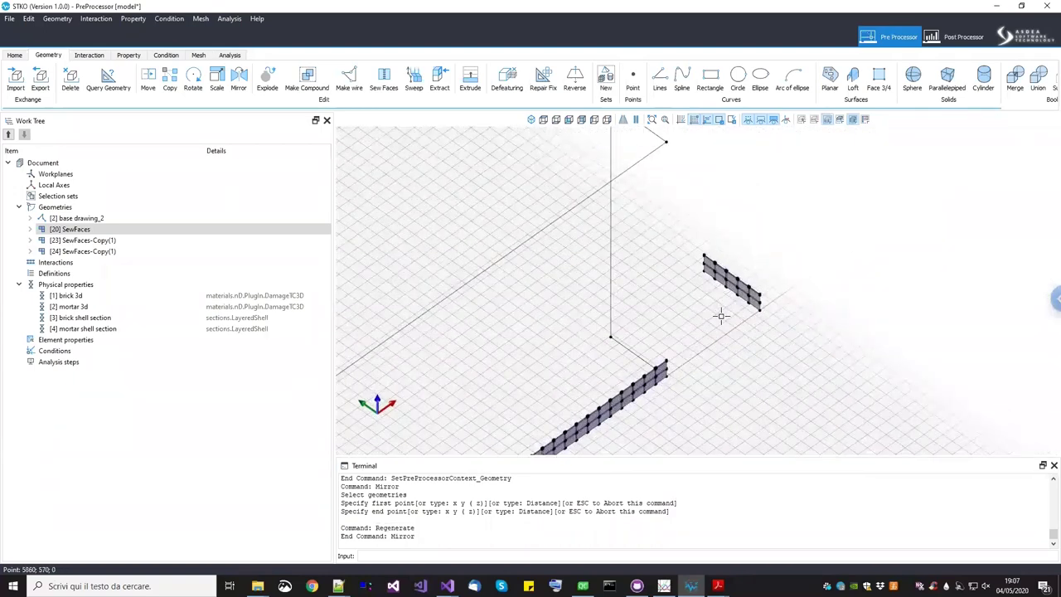
{"action": "left_click", "coordinate": [293, 227]}
{"action": "left_click", "coordinate": [147, 80]}
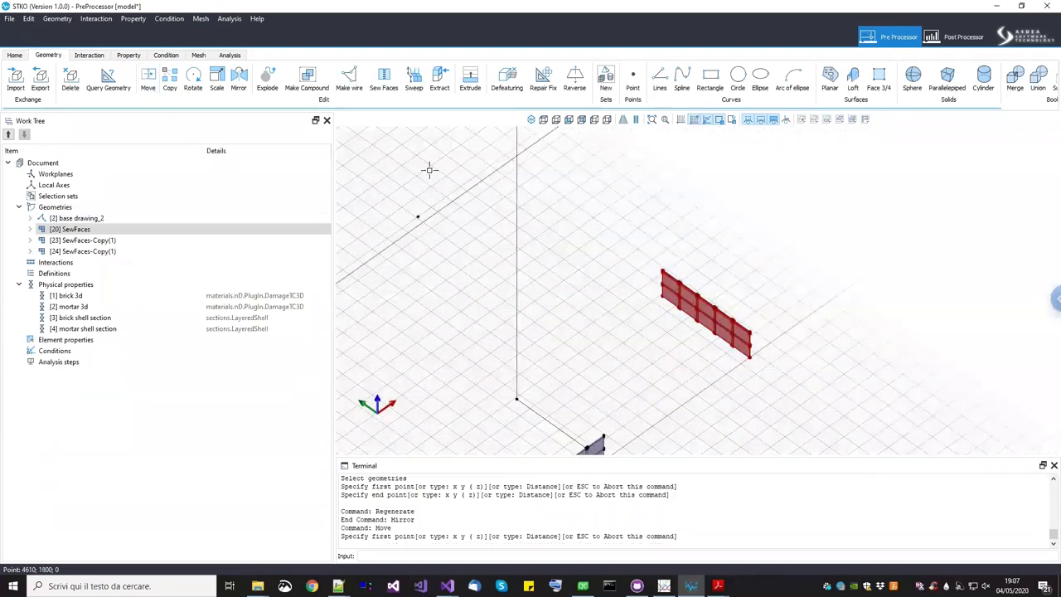
{"action": "scroll", "coordinate": [736, 336], "scroll_direction": "down", "scroll_amount": 2}
{"action": "scroll", "coordinate": [773, 284], "scroll_direction": "up", "scroll_amount": 4}
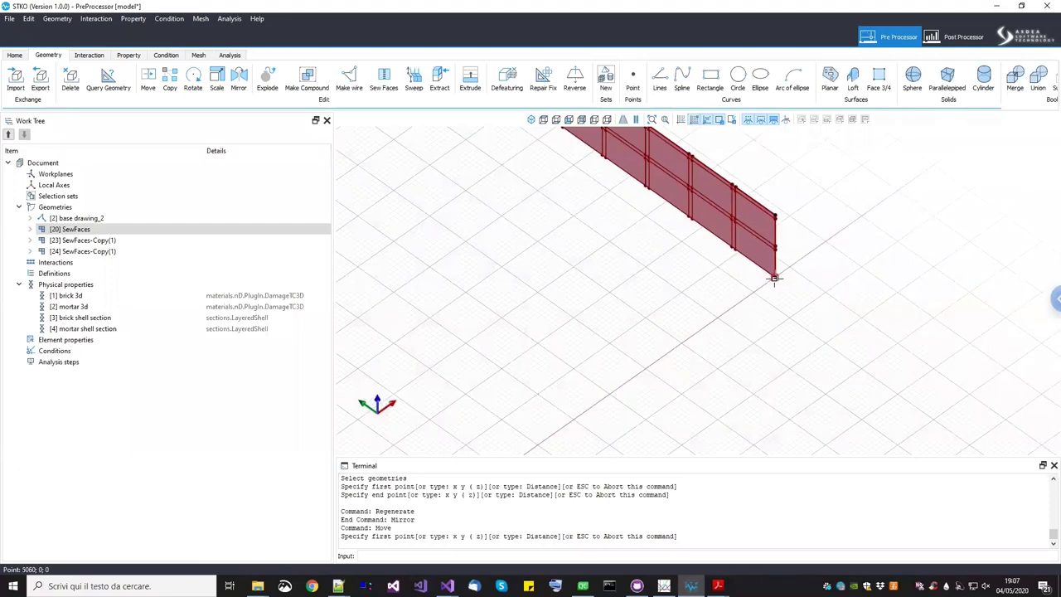
{"action": "left_click", "coordinate": [774, 276]}
{"action": "scroll", "coordinate": [774, 277], "scroll_direction": "down", "scroll_amount": 2}
{"action": "scroll", "coordinate": [614, 296], "scroll_direction": "up", "scroll_amount": 4}
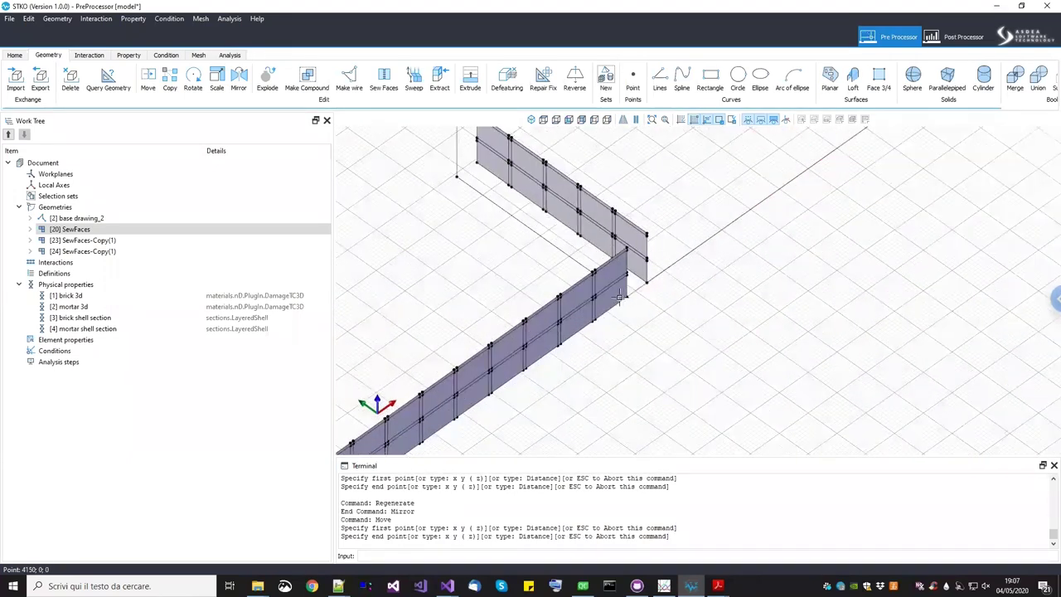
{"action": "left_click", "coordinate": [694, 295]}
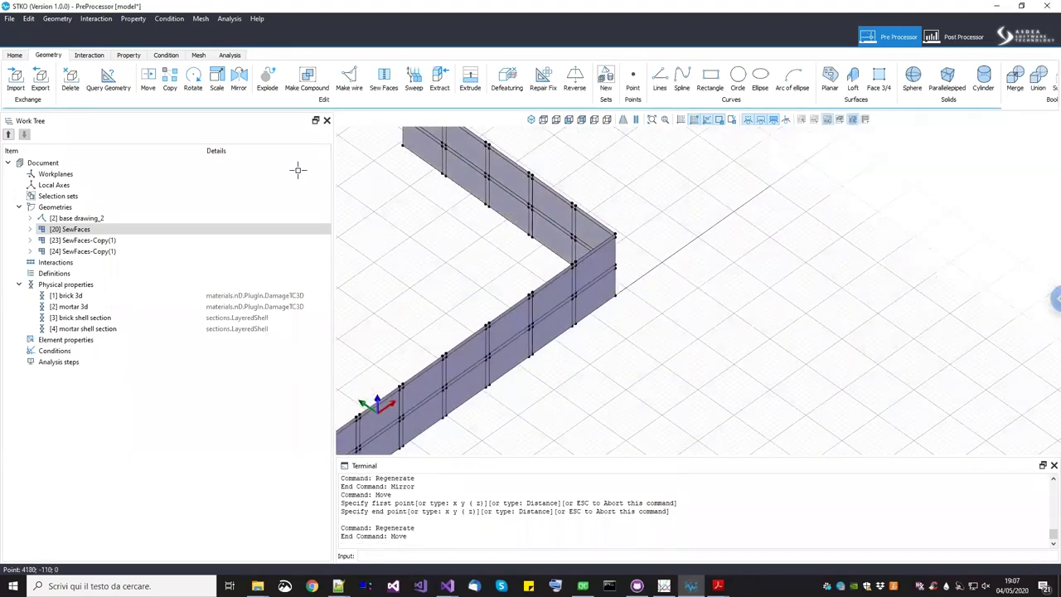
Sew the faces of the front row and both side rows into one geometry with tolerance 1e-05, allowing non-manifold
{"action": "left_click", "coordinate": [126, 55]}
{"action": "middle_click_drag", "start_coordinate": [439, 267], "coordinate": [263, 180]}
{"action": "left_click", "coordinate": [49, 55]}
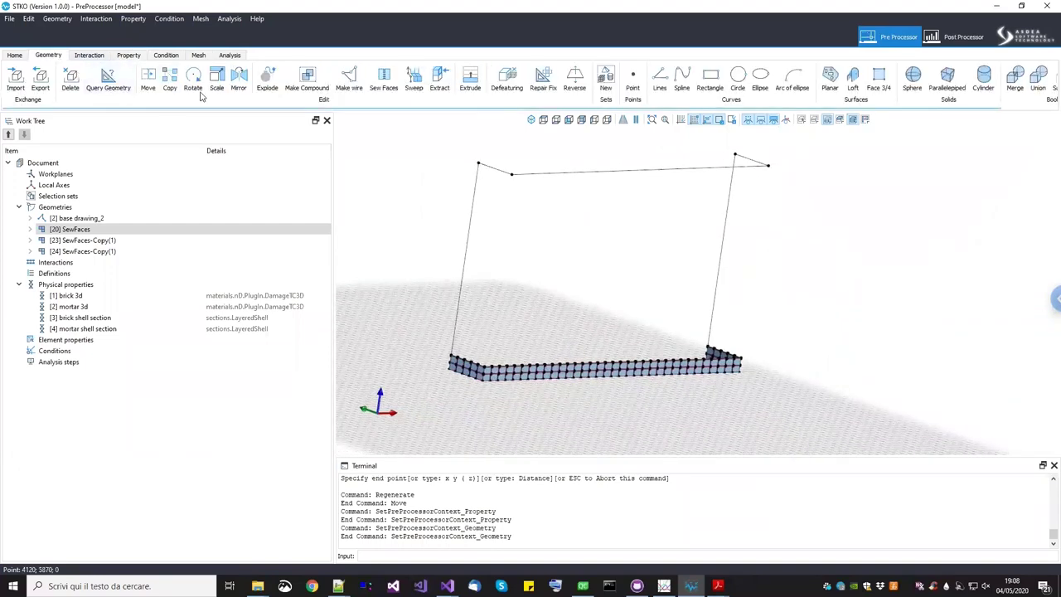
{"action": "left_click", "coordinate": [382, 80]}
{"action": "left_click_drag", "start_coordinate": [631, 387], "coordinate": [873, 460]}
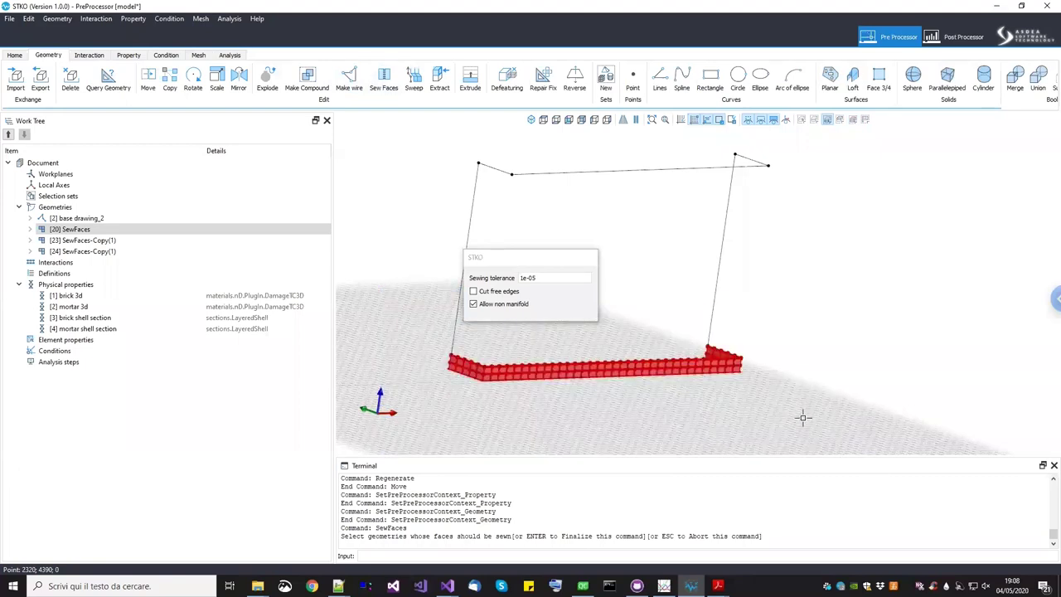
{"action": "key", "text": "Return"}
Query the length of the vertical edges at the free end of the side row
{"action": "left_click_drag", "start_coordinate": [600, 413], "coordinate": [613, 266]}
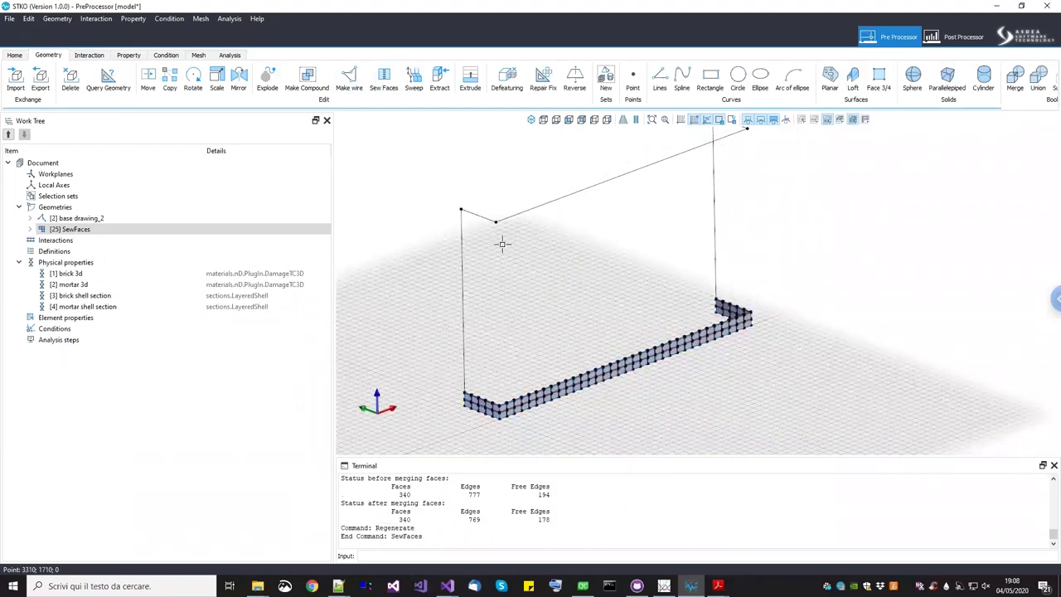
{"action": "left_click_drag", "start_coordinate": [502, 242], "coordinate": [441, 339]}
{"action": "left_click_drag", "start_coordinate": [483, 291], "coordinate": [571, 325]}
{"action": "scroll", "coordinate": [571, 326], "scroll_direction": "up", "scroll_amount": 5}
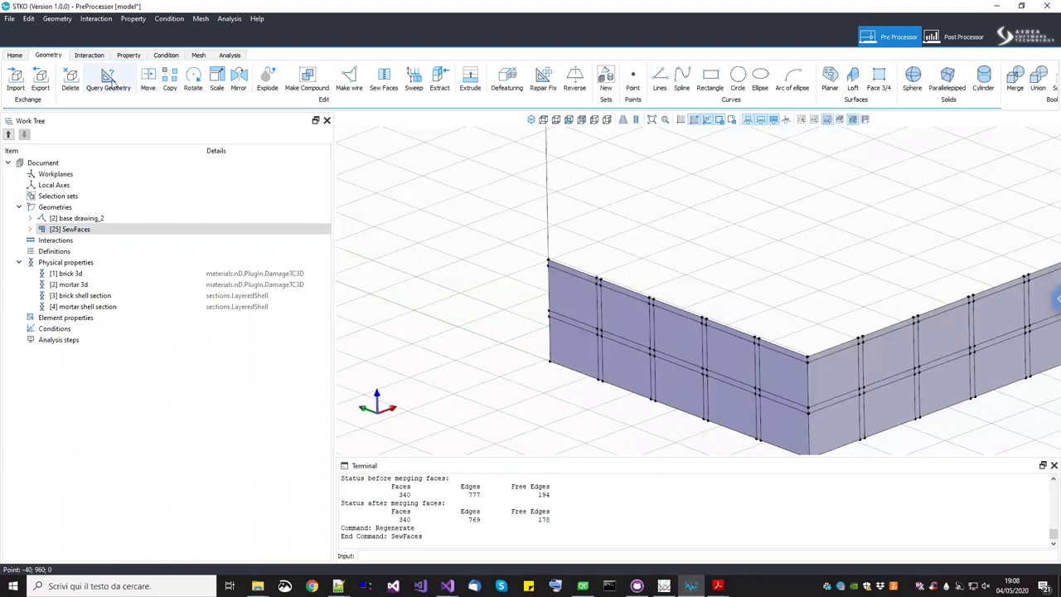
{"action": "left_click_drag", "start_coordinate": [474, 179], "coordinate": [306, 178]}
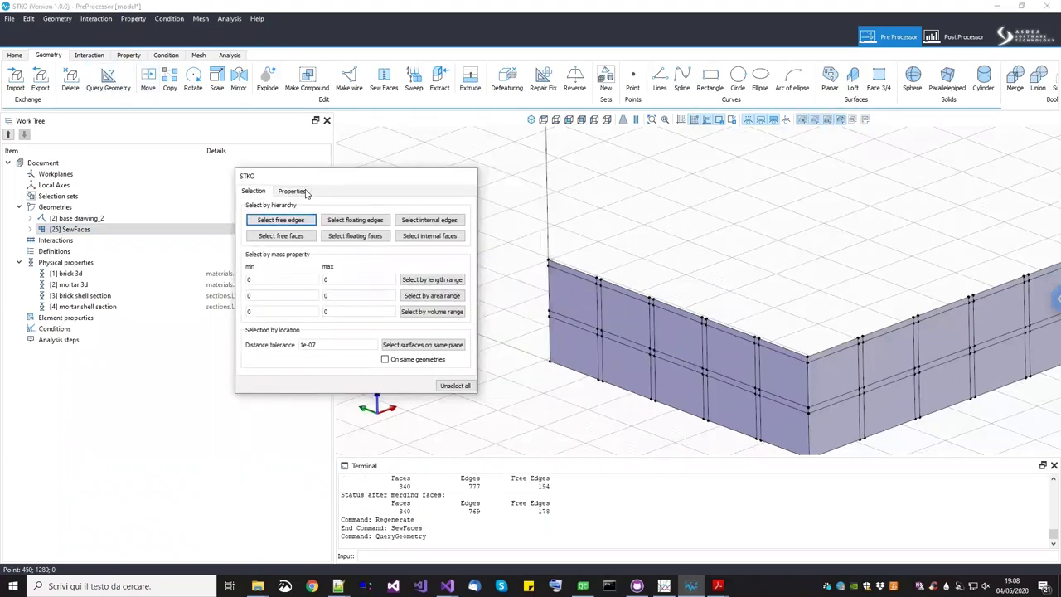
{"action": "left_click", "coordinate": [292, 191]}
{"action": "left_click", "coordinate": [548, 298]}
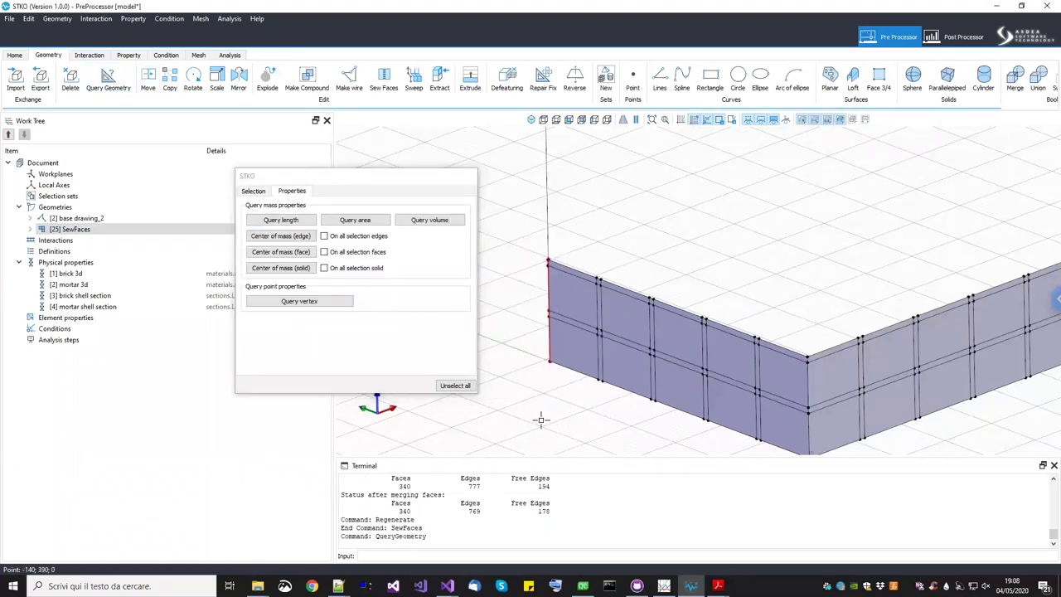
{"action": "left_click", "coordinate": [281, 219]}
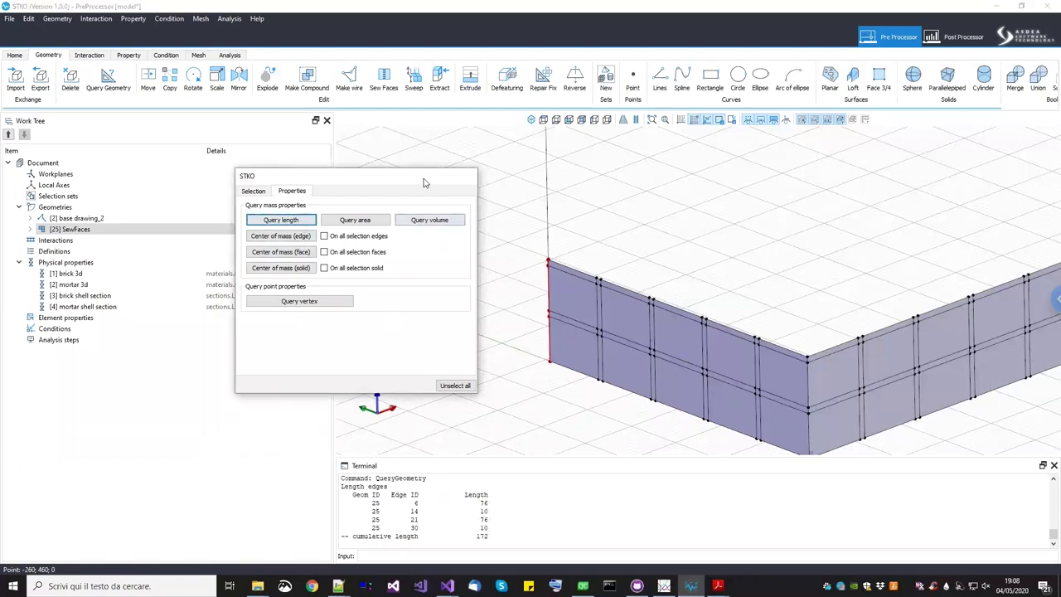
{"action": "left_click_drag", "start_coordinate": [423, 181], "coordinate": [379, 183]}
{"action": "key", "text": "Escape"}
Copy the sewn row straight up in front view, stacking three copies at a spacing of 172
{"action": "scroll", "coordinate": [592, 348], "scroll_direction": "up", "scroll_amount": 2}
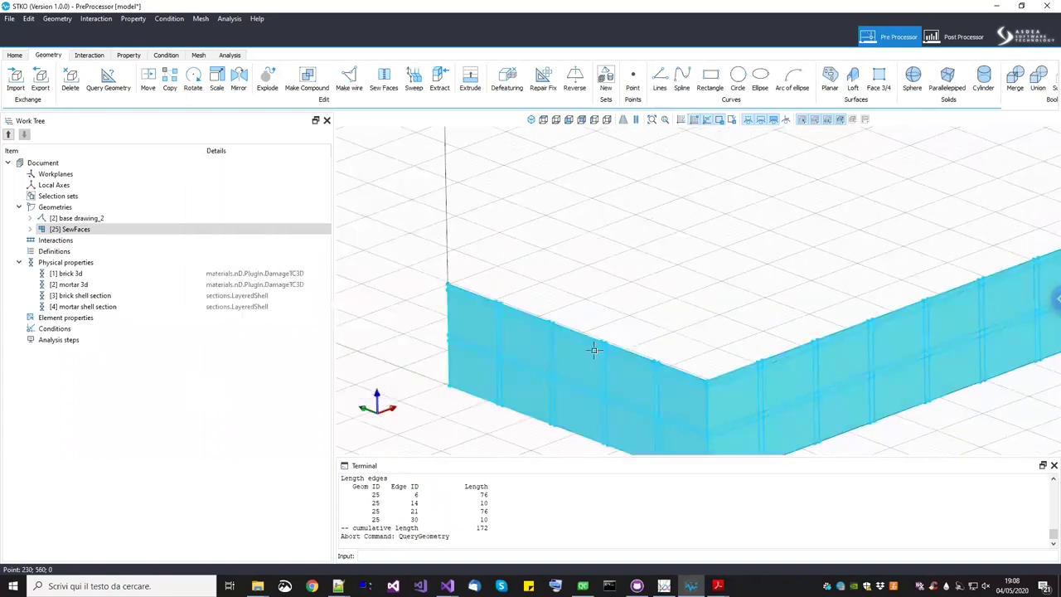
{"action": "scroll", "coordinate": [572, 192], "scroll_direction": "down", "scroll_amount": 3}
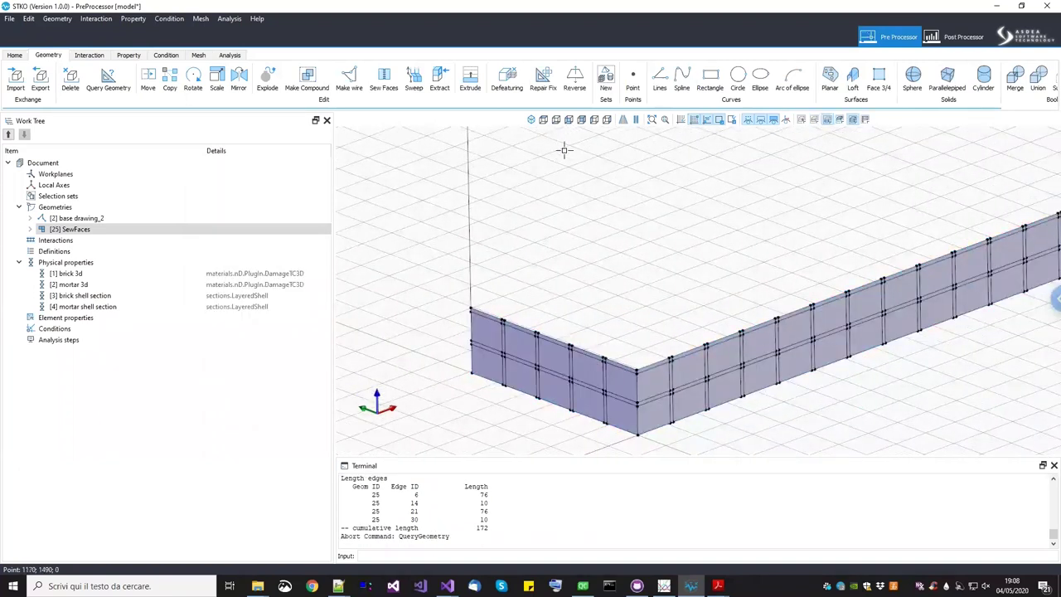
{"action": "scroll", "coordinate": [563, 150], "scroll_direction": "down", "scroll_amount": 2}
{"action": "left_click", "coordinate": [569, 119]}
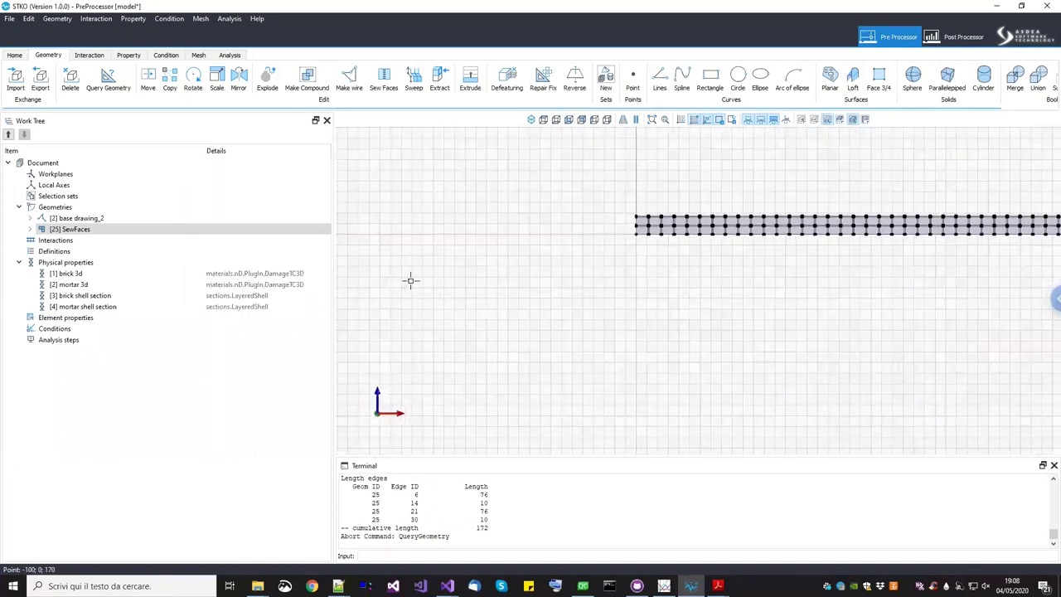
{"action": "left_click", "coordinate": [169, 79]}
{"action": "left_click", "coordinate": [469, 323]}
{"action": "key", "text": "Return"}
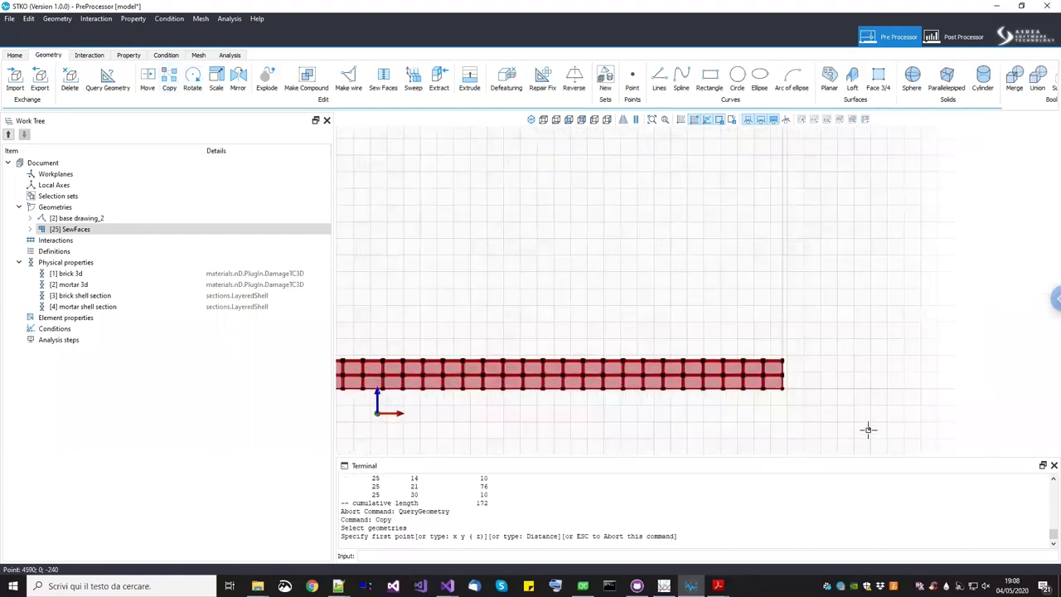
{"action": "left_click", "coordinate": [866, 428]}
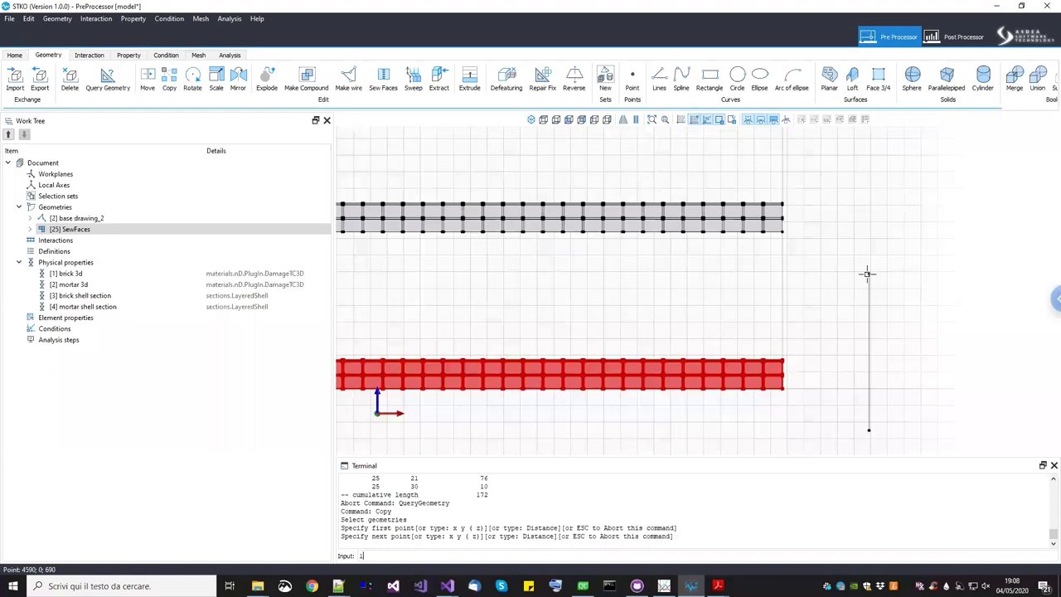
{"action": "left_click", "coordinate": [867, 274]}
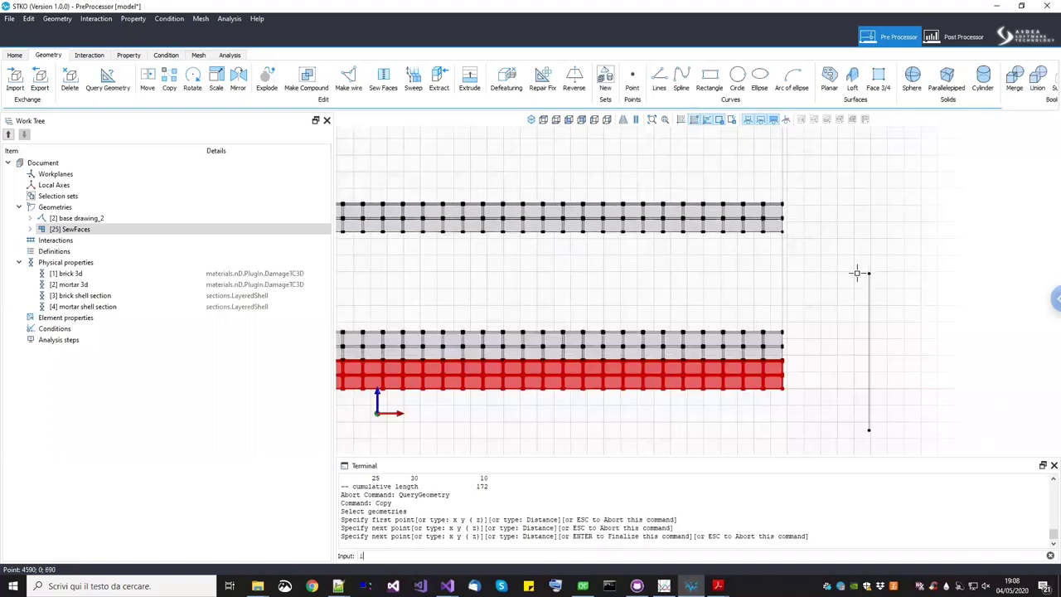
{"action": "left_click", "coordinate": [857, 274]}
{"action": "scroll", "coordinate": [863, 308], "scroll_direction": "down", "scroll_amount": 1}
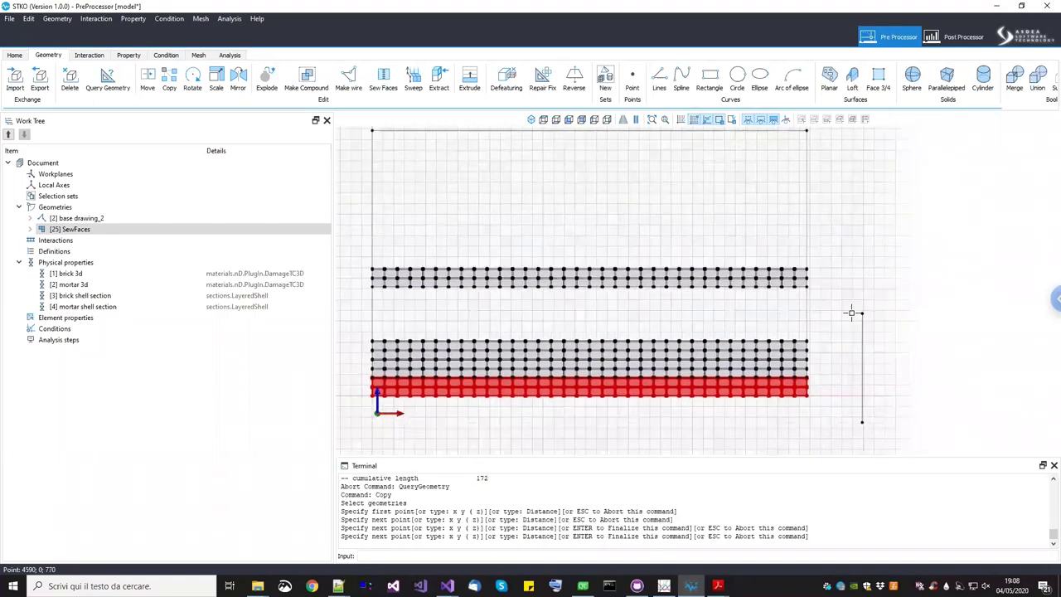
{"action": "key", "text": "Return"}
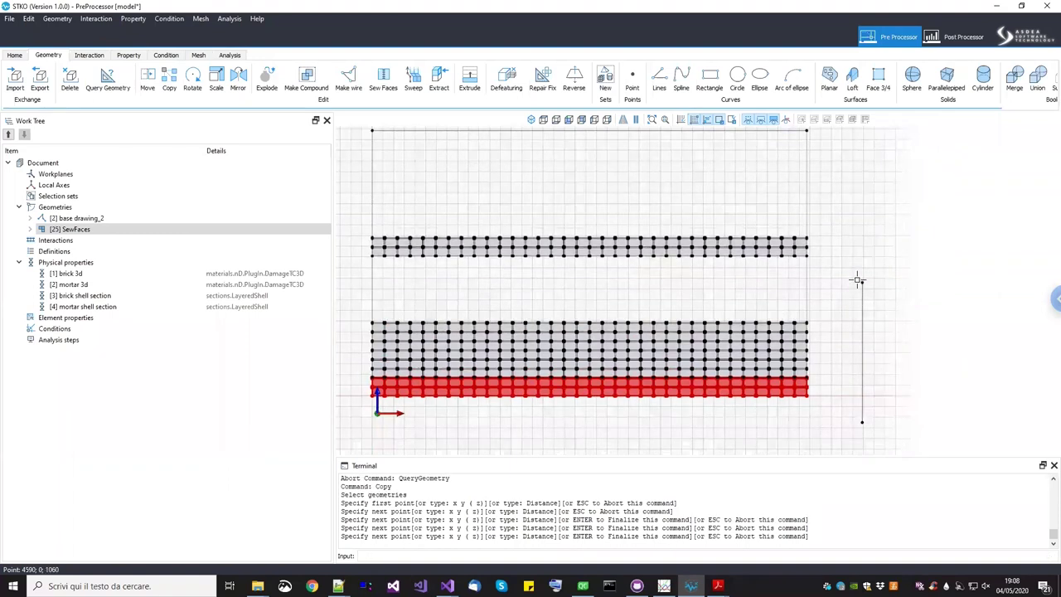
Continue stacking copies of the sewn row upward at a spacing of 172 until they pass the wall's top outline, and finish the copy
{"action": "type", "text": "172"}
{"action": "key", "text": "Return"}
{"action": "type", "text": "172"}
{"action": "key", "text": "Return"}
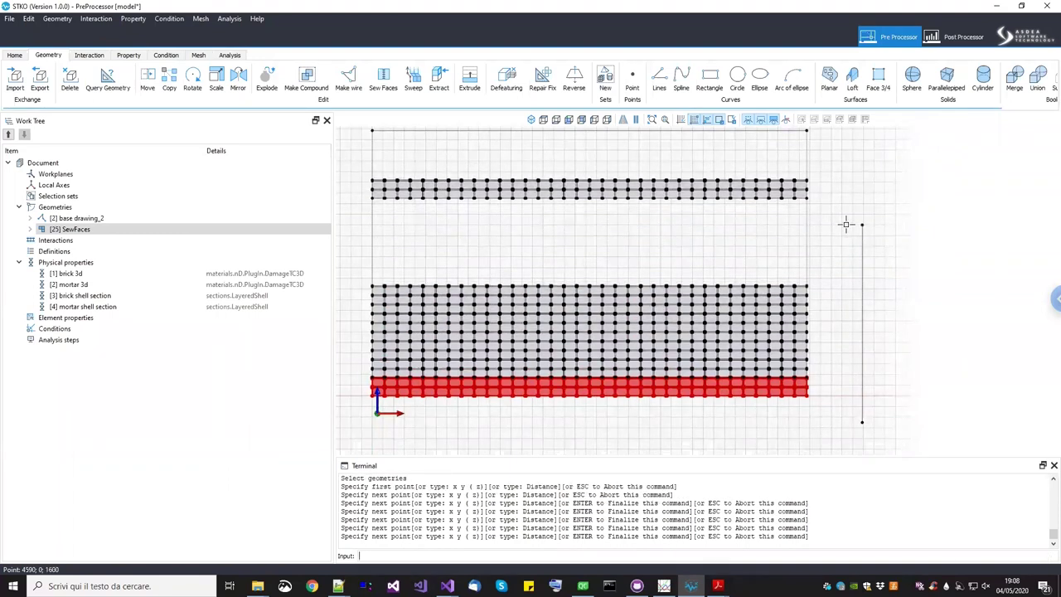
{"action": "type", "text": "172"}
{"action": "key", "text": "Return"}
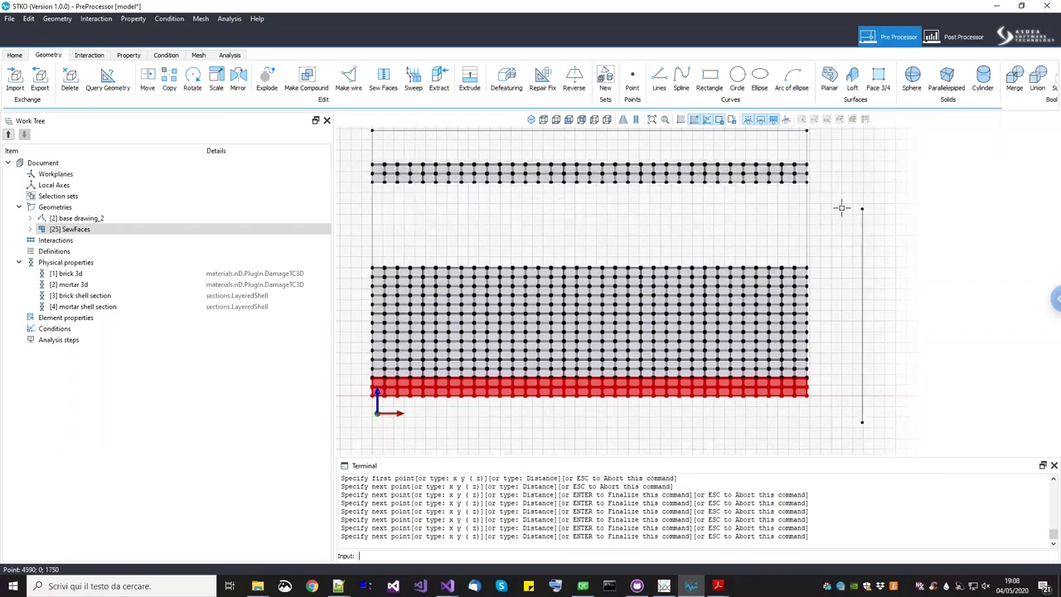
{"action": "type", "text": "172"}
{"action": "key", "text": "Return"}
{"action": "type", "text": "172"}
{"action": "key", "text": "Return"}
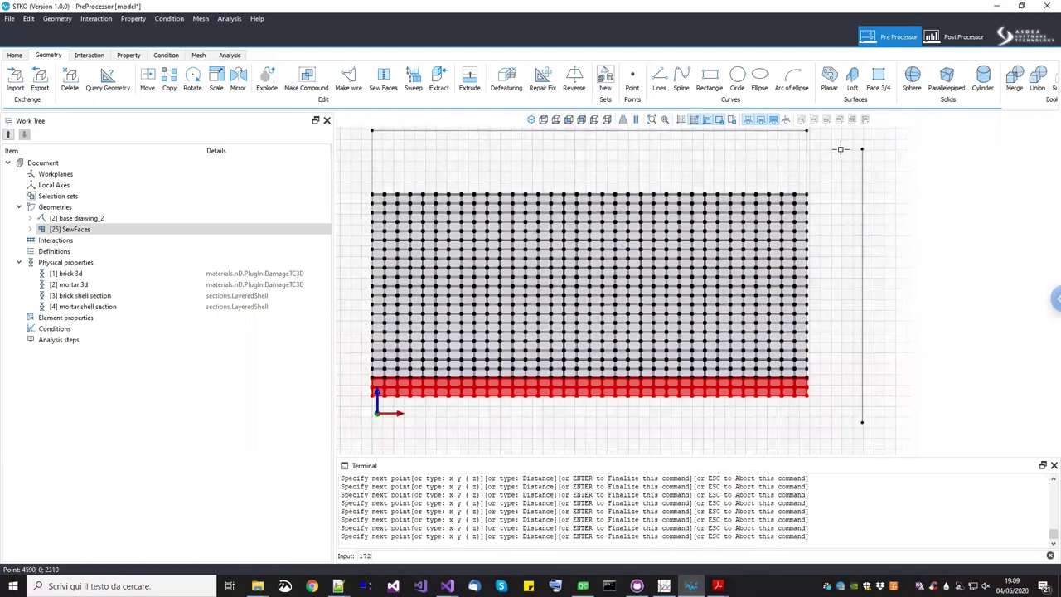
{"action": "scroll", "coordinate": [838, 225], "scroll_direction": "down", "scroll_amount": 2}
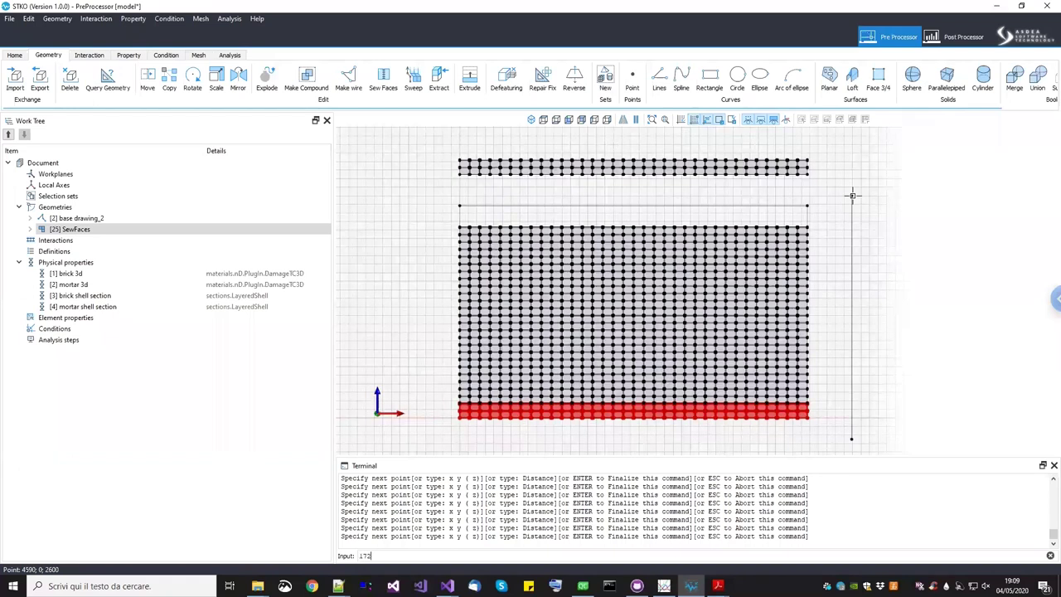
{"action": "scroll", "coordinate": [843, 184], "scroll_direction": "up", "scroll_amount": 3}
{"action": "scroll", "coordinate": [841, 254], "scroll_direction": "down", "scroll_amount": 1}
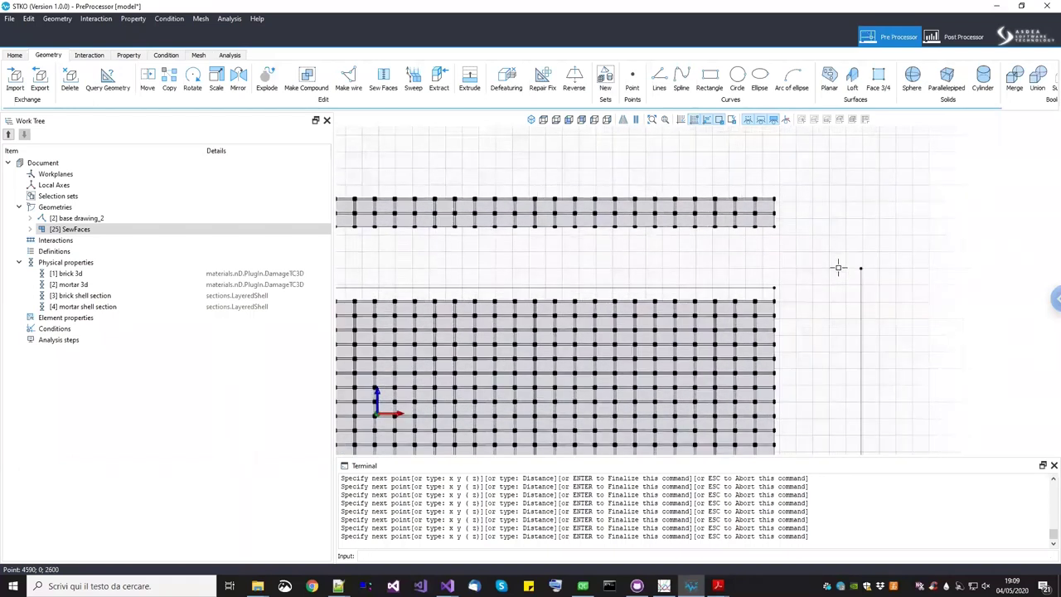
{"action": "key", "text": "Return"}
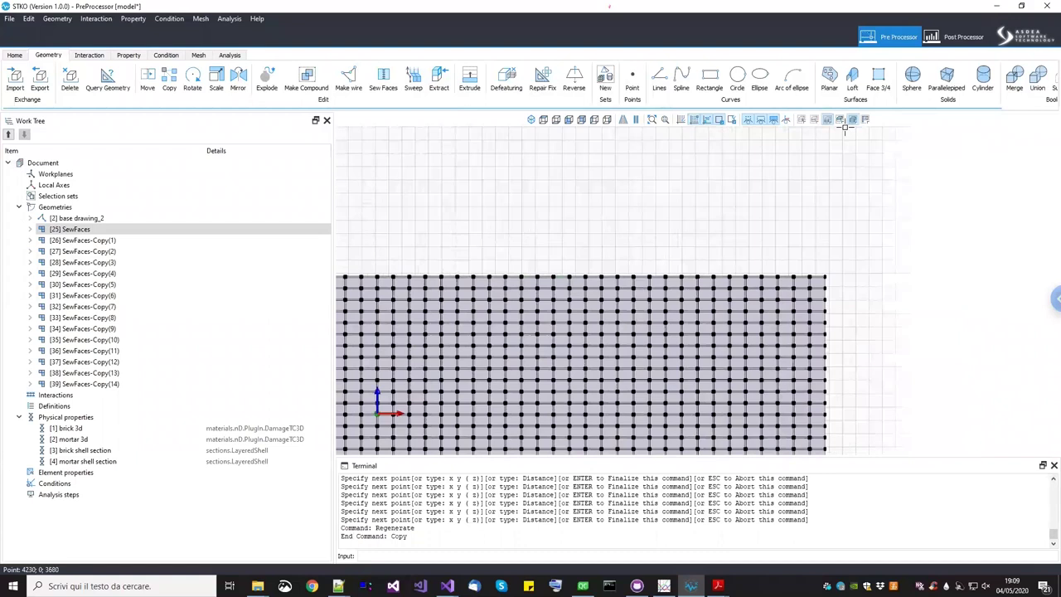
Delete the topmost course of faces that extends above the wall's height along its full length
{"action": "scroll", "coordinate": [833, 215], "scroll_direction": "up", "scroll_amount": 1}
{"action": "scroll", "coordinate": [820, 326], "scroll_direction": "up", "scroll_amount": 3}
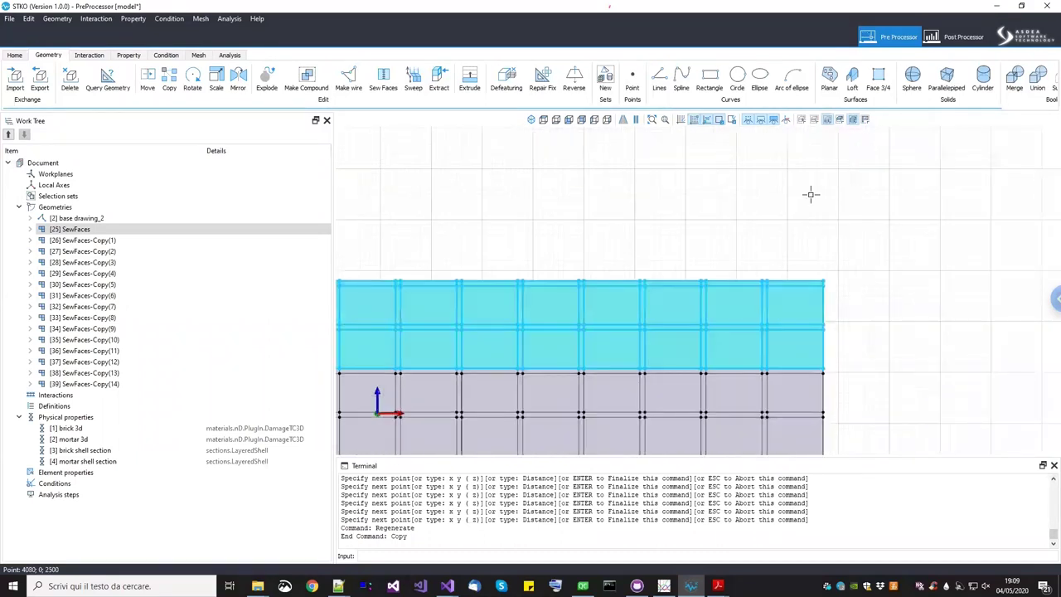
{"action": "scroll", "coordinate": [862, 265], "scroll_direction": "down", "scroll_amount": 5}
{"action": "middle_click_drag", "start_coordinate": [875, 272], "coordinate": [919, 272]}
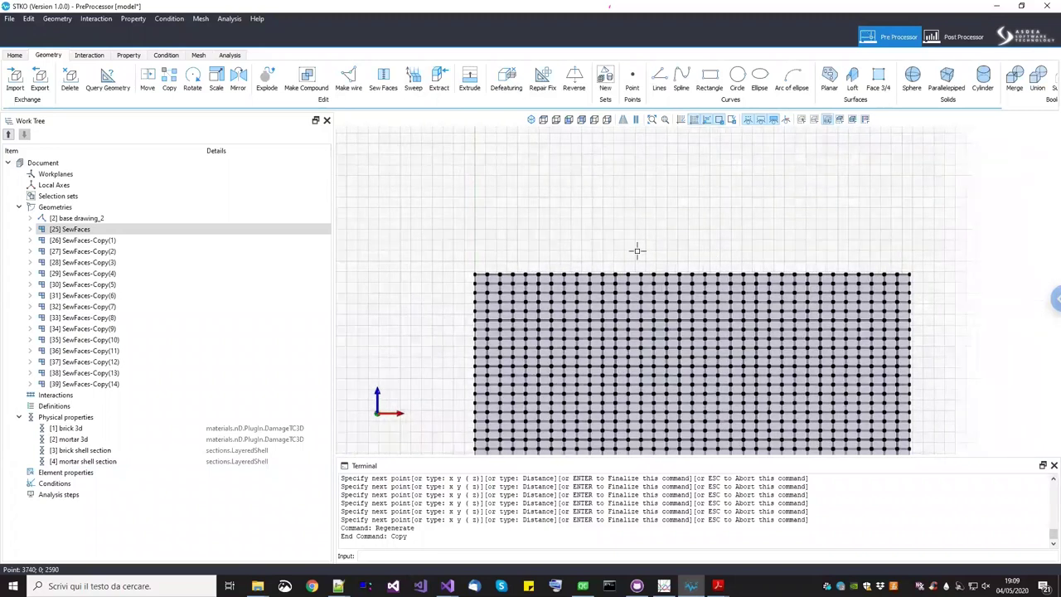
{"action": "left_click_drag", "start_coordinate": [437, 254], "coordinate": [945, 287]}
{"action": "scroll", "coordinate": [945, 287], "scroll_direction": "up", "scroll_amount": 3}
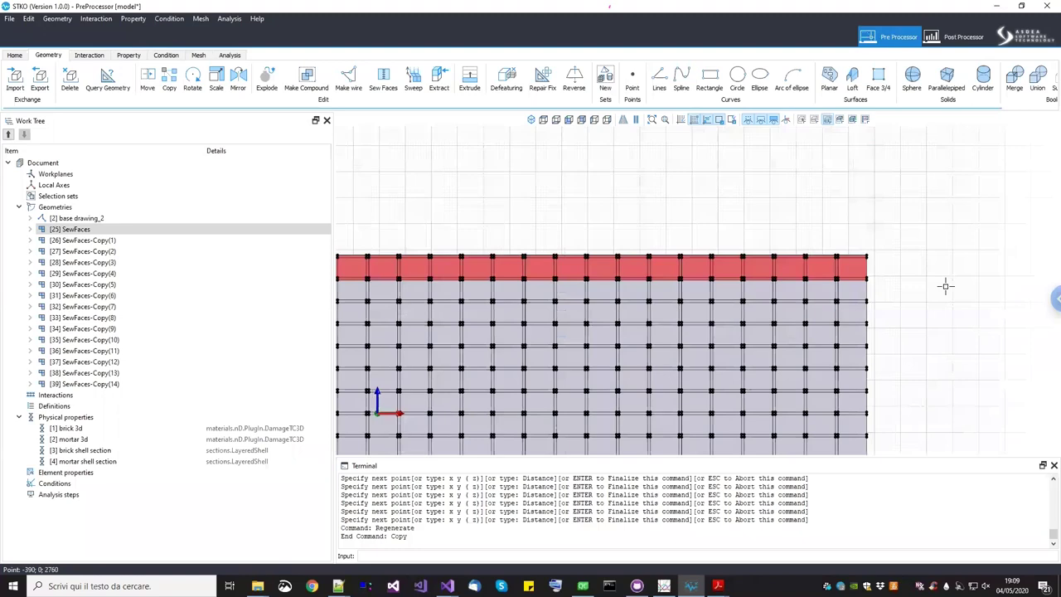
{"action": "key", "text": "Delete"}
Delete the base drawing_2 outline geometry
{"action": "scroll", "coordinate": [888, 273], "scroll_direction": "down", "scroll_amount": 2}
{"action": "middle_click_drag", "start_coordinate": [887, 272], "coordinate": [534, 192]}
{"action": "middle_click_drag", "start_coordinate": [535, 125], "coordinate": [655, 347]}
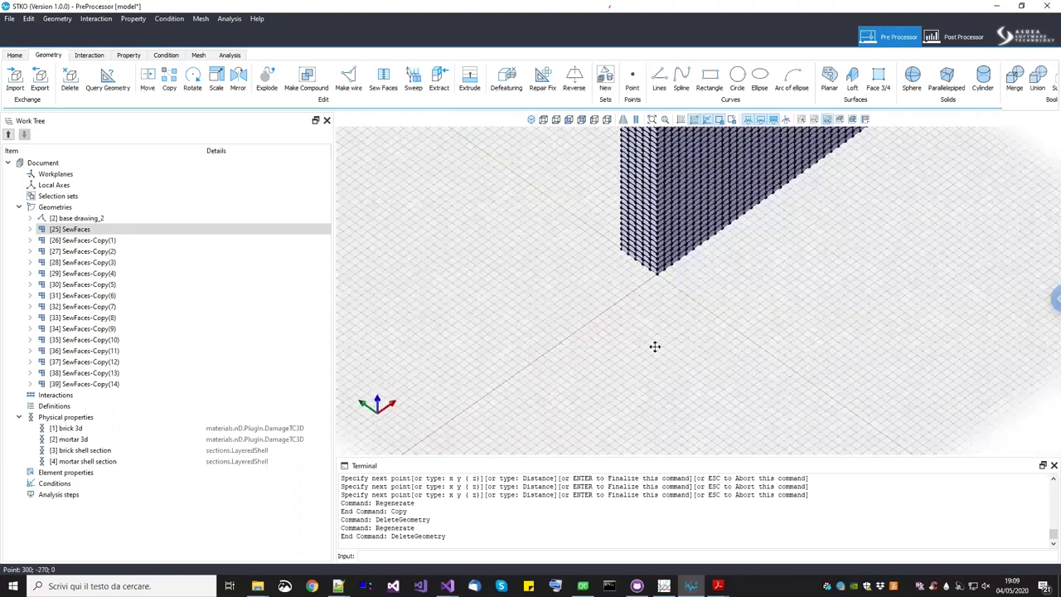
{"action": "left_click", "coordinate": [102, 218]}
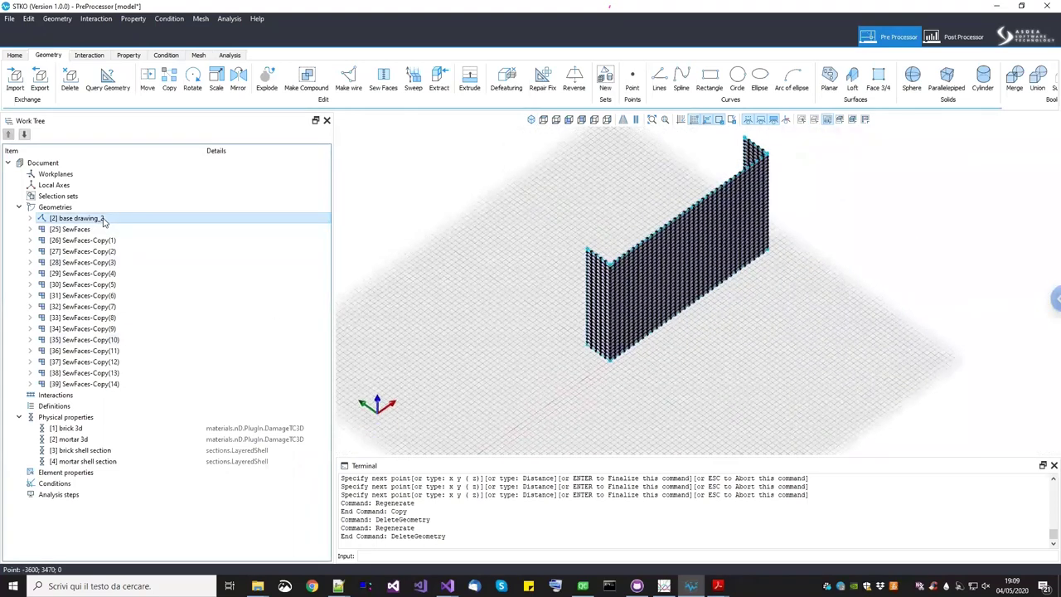
{"action": "right_click", "coordinate": [104, 219]}
{"action": "left_click", "coordinate": [126, 224]}
{"action": "key", "text": "Delete"}
Sew the faces of all stacked rows into one geometry with tolerance 1e-05, allowing non-manifold
{"action": "middle_click_drag", "start_coordinate": [617, 334], "coordinate": [581, 322]}
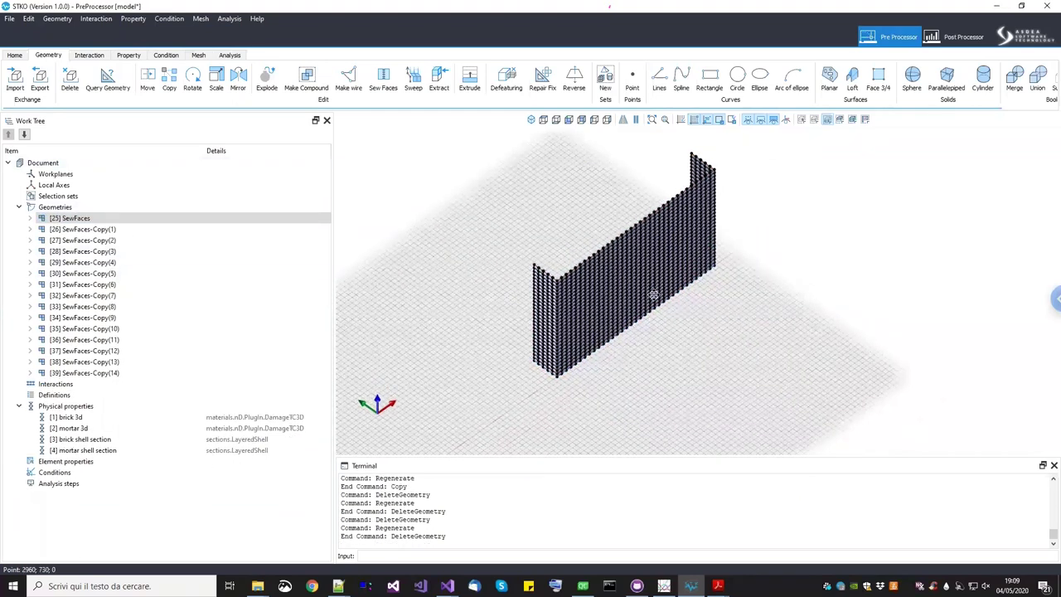
{"action": "middle_click_drag", "start_coordinate": [654, 295], "coordinate": [666, 315]}
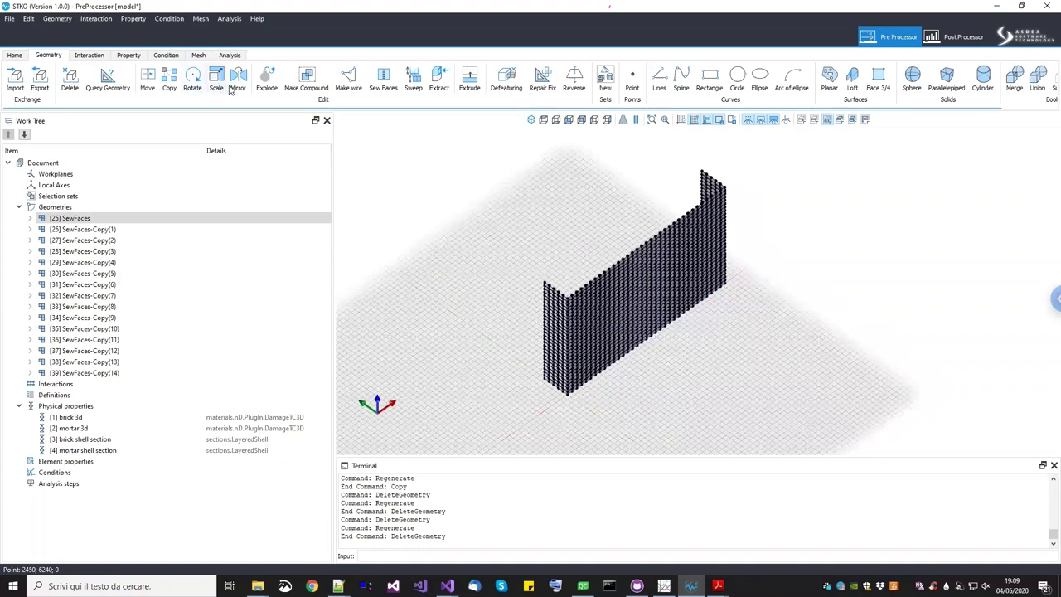
{"action": "left_click", "coordinate": [384, 81]}
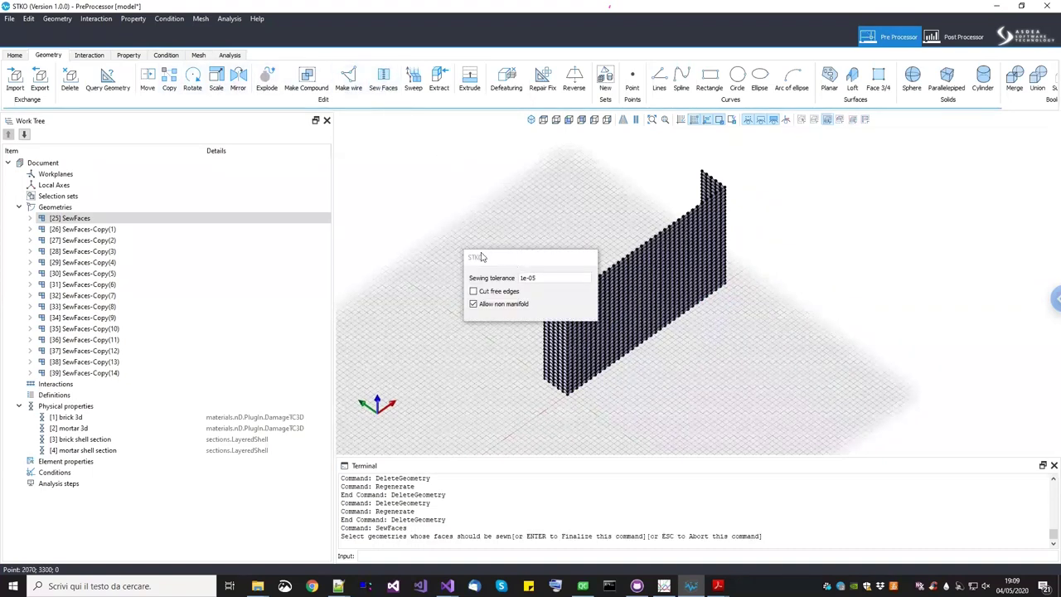
{"action": "left_click_drag", "start_coordinate": [481, 257], "coordinate": [313, 199]}
{"action": "left_click_drag", "start_coordinate": [471, 140], "coordinate": [832, 353]}
{"action": "key", "text": "Return"}
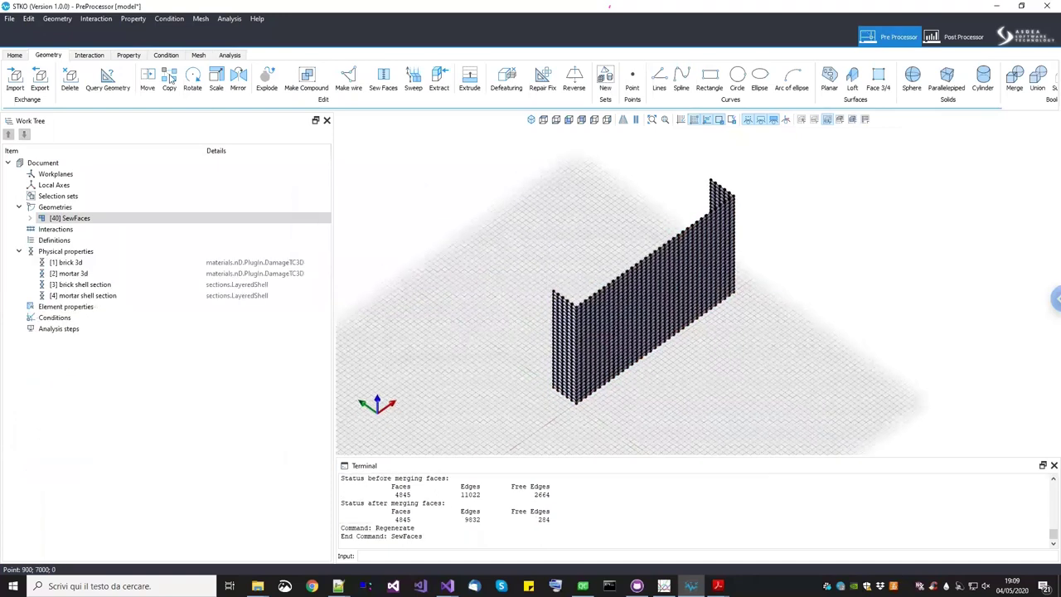
Inspect the brick and mortar pattern of the wall with vertices and edges hidden, and show them again
{"action": "left_click", "coordinate": [132, 55]}
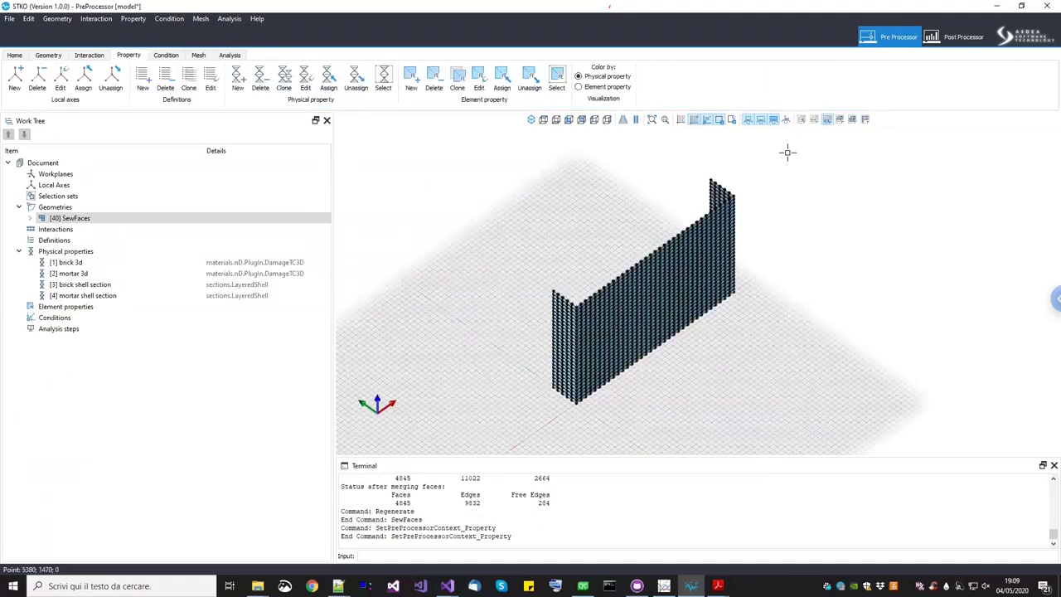
{"action": "scroll", "coordinate": [771, 166], "scroll_direction": "up", "scroll_amount": 3}
{"action": "left_click", "coordinate": [773, 119]}
{"action": "mouse_move", "coordinate": [805, 244]}
{"action": "left_mouse_down"}
{"action": "mouse_move", "coordinate": [715, 292]}
{"action": "mouse_move", "coordinate": [716, 333]}
{"action": "left_mouse_up"}
{"action": "left_click_drag", "start_coordinate": [755, 205], "coordinate": [752, 217]}
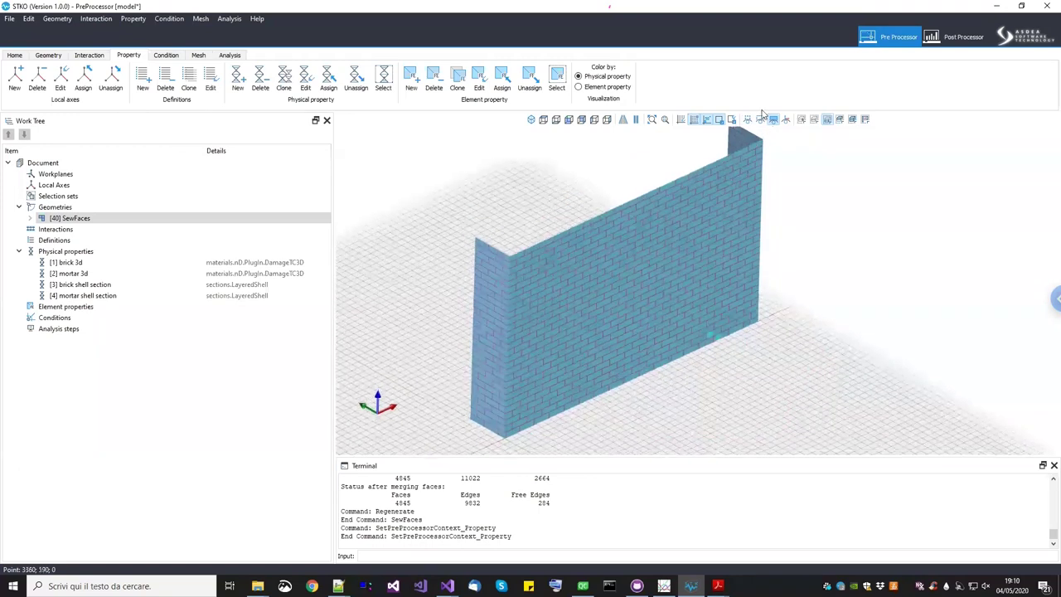
{"action": "left_click", "coordinate": [760, 120]}
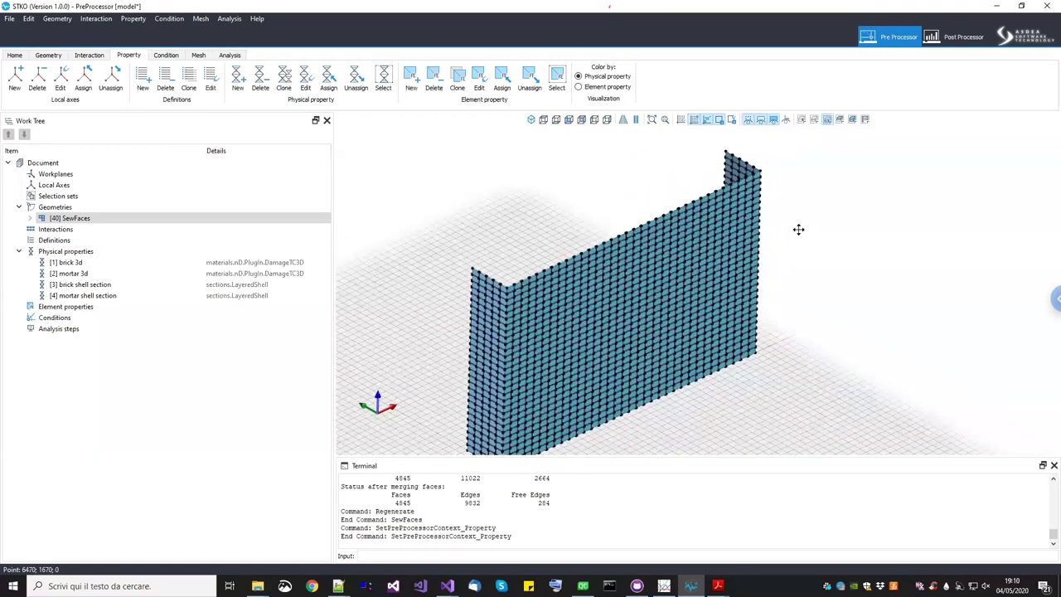
Save the model to its existing file
{"action": "left_click", "coordinate": [9, 19]}
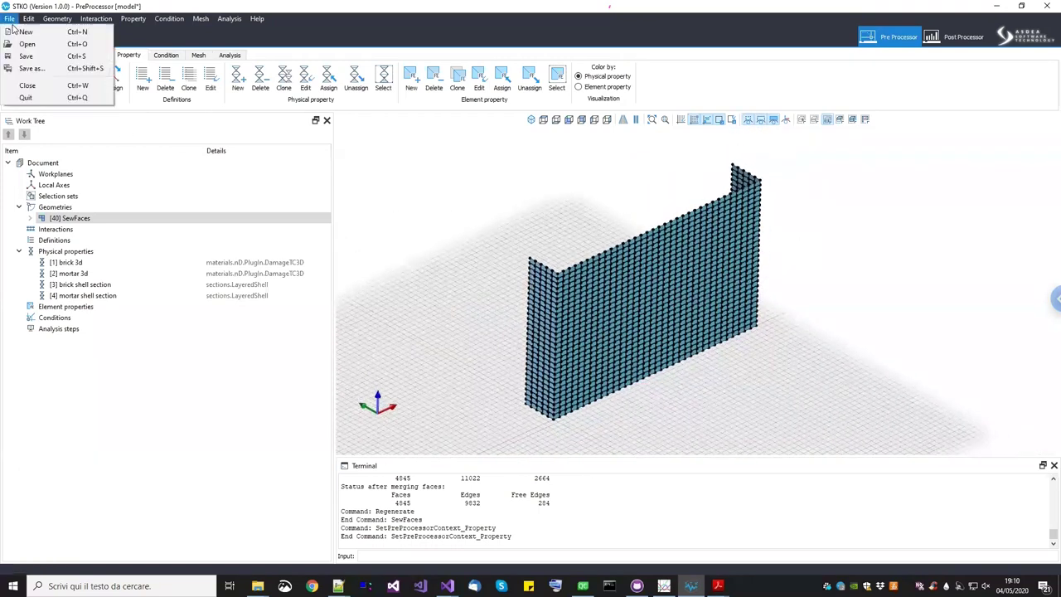
{"action": "left_click", "coordinate": [27, 57]}
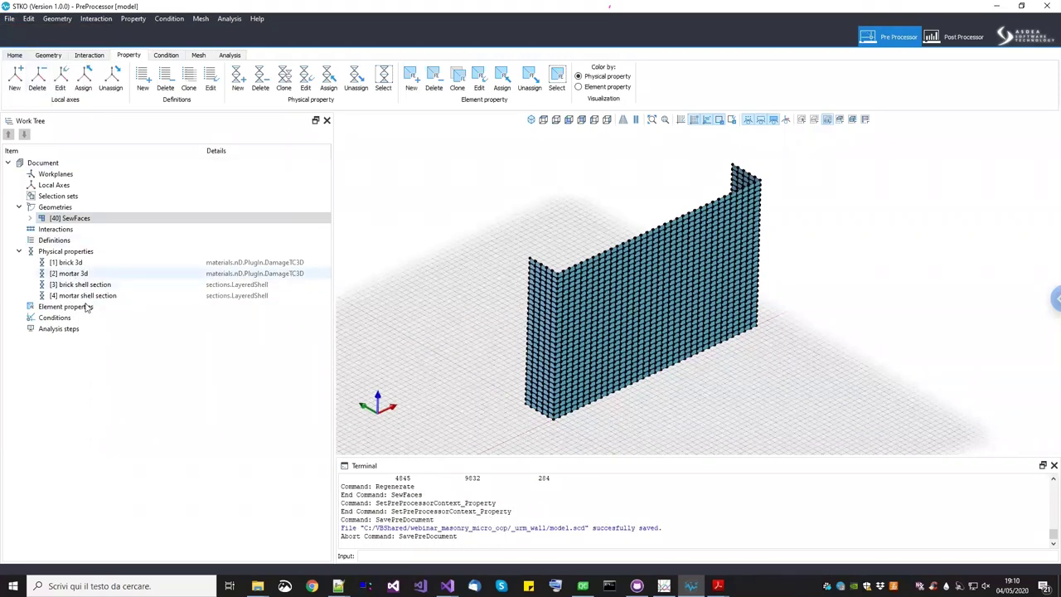
Create an element property named shell of type ShellMITC4 with the default drilling settings
{"action": "right_click", "coordinate": [87, 307]}
{"action": "left_click", "coordinate": [106, 312]}
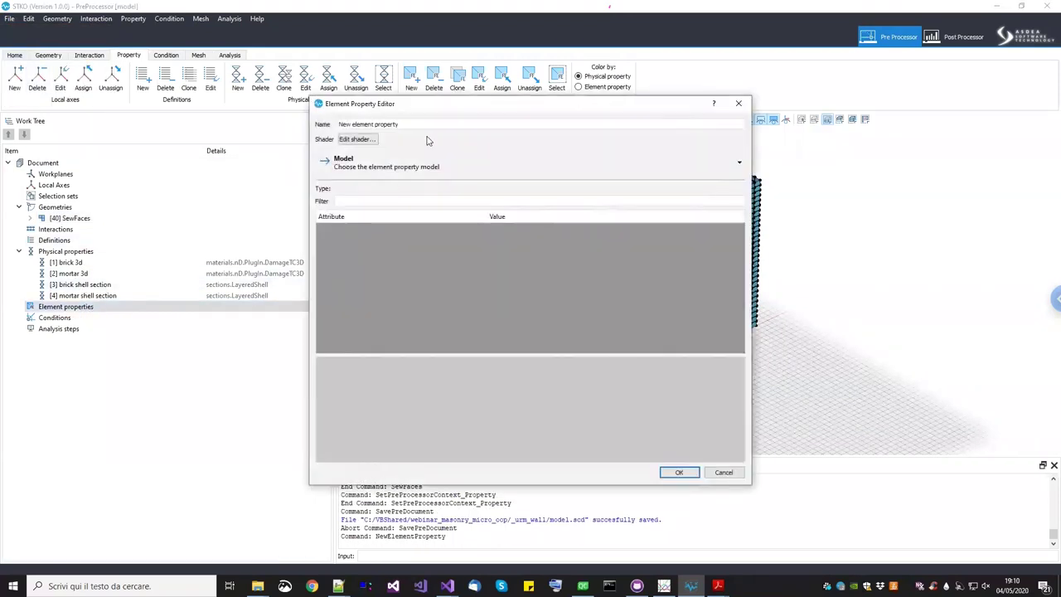
{"action": "left_click_drag", "start_coordinate": [440, 107], "coordinate": [241, 120]}
{"action": "triple_click", "coordinate": [163, 136]}
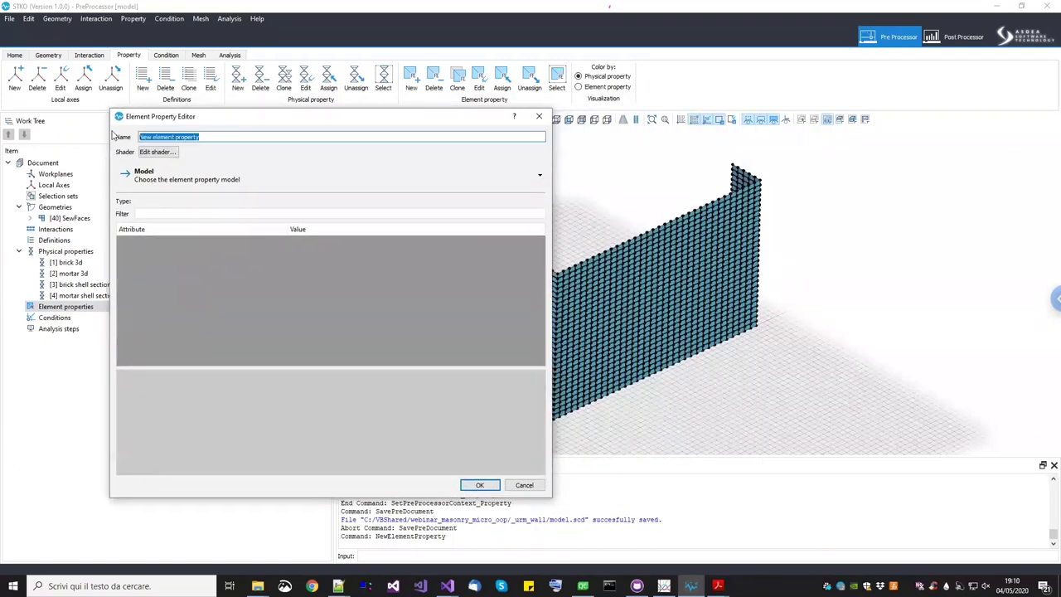
{"action": "type", "text": "shell"}
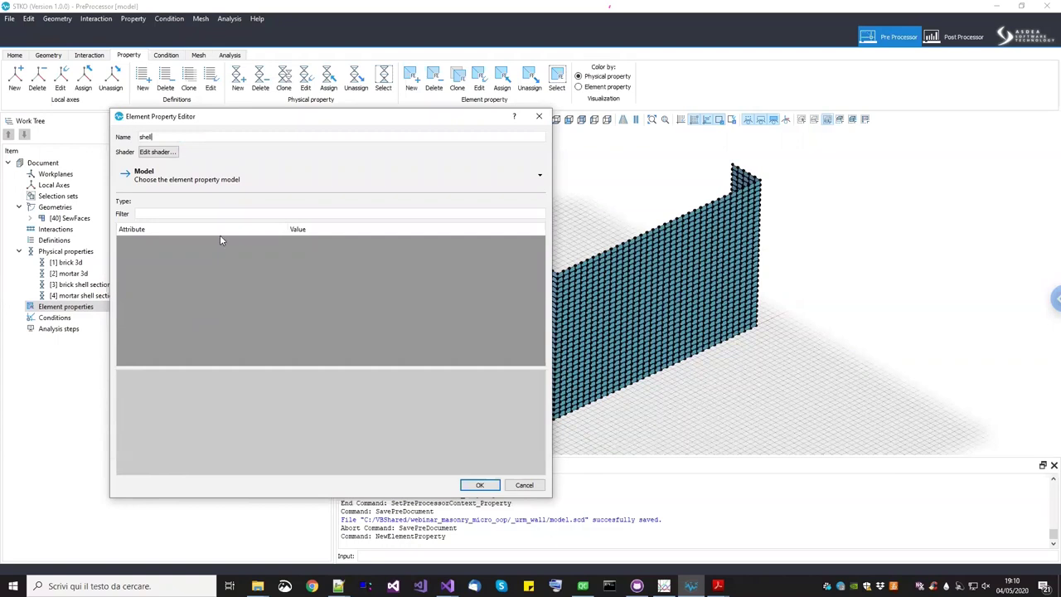
{"action": "left_click", "coordinate": [220, 179]}
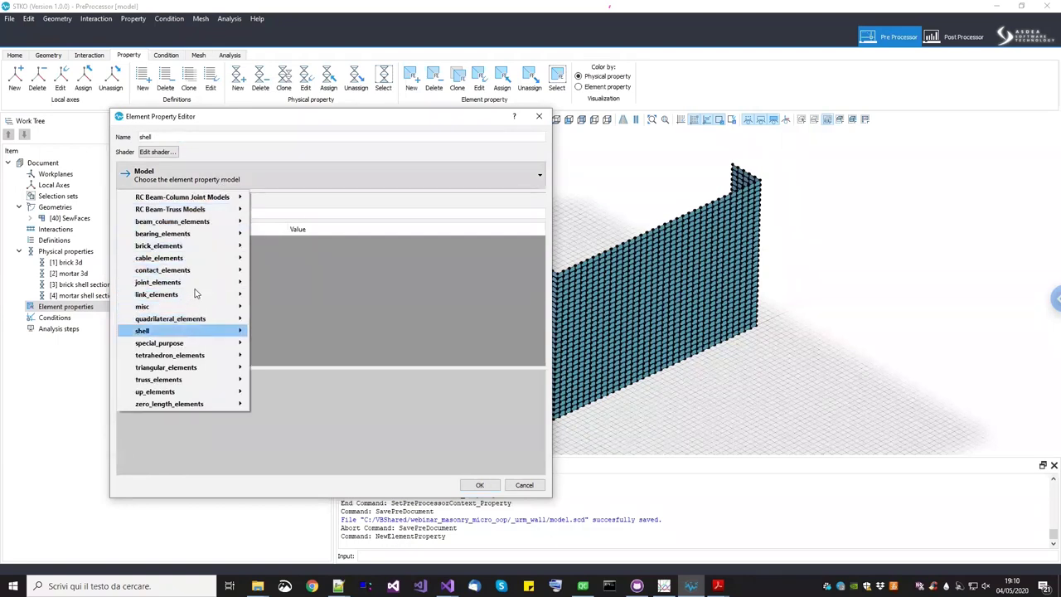
{"action": "mouse_move", "coordinate": [200, 333]}
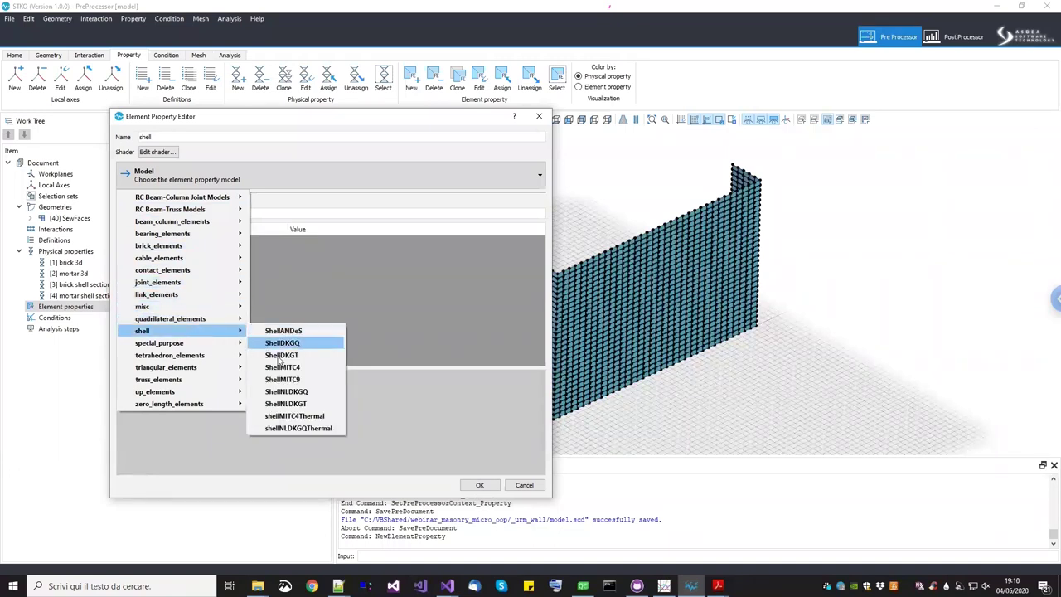
{"action": "left_click", "coordinate": [281, 368]}
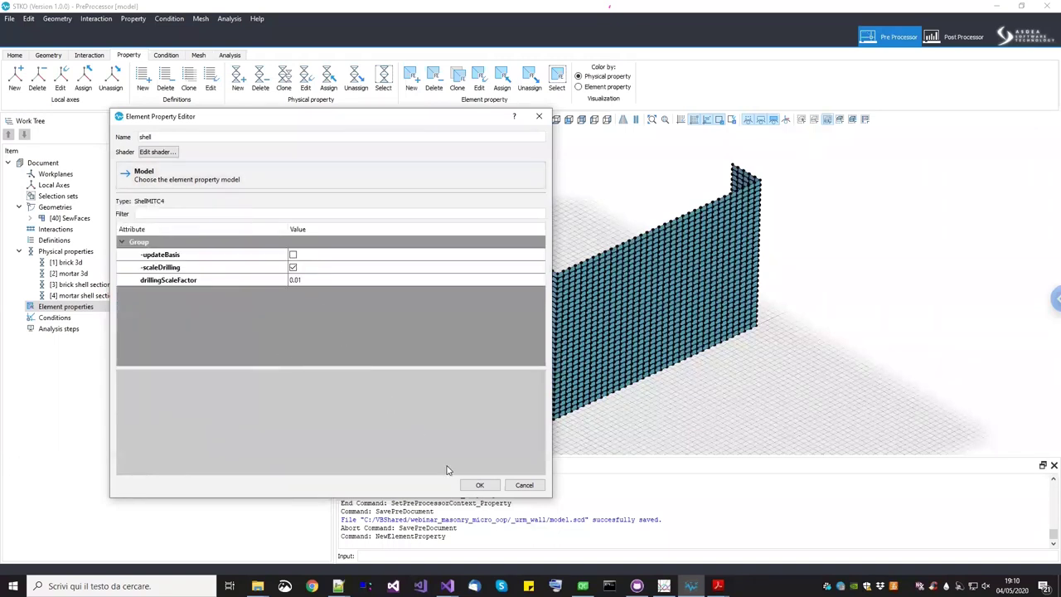
{"action": "left_click", "coordinate": [480, 484]}
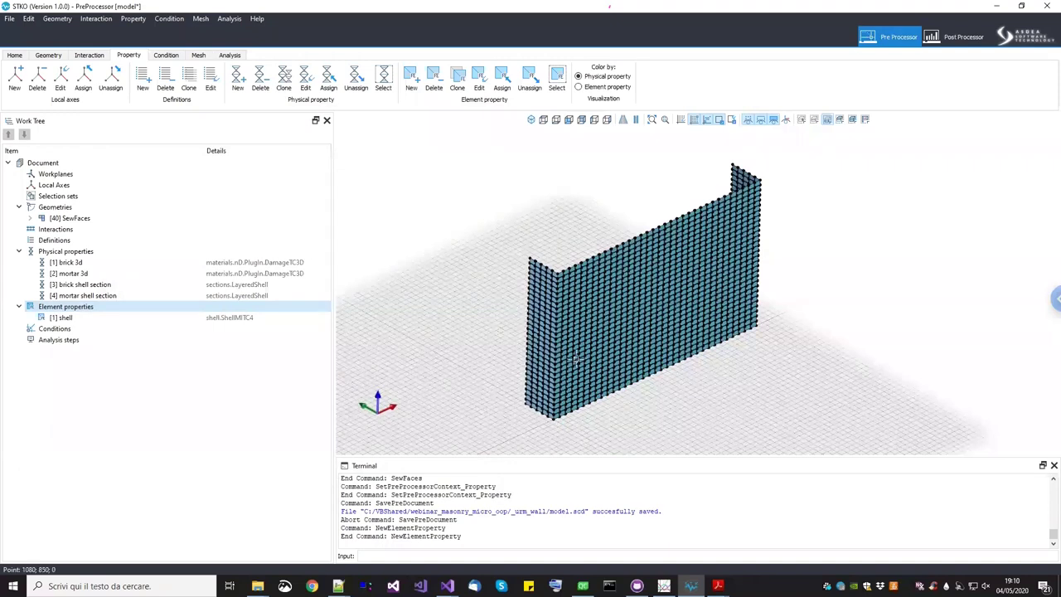
Assign the shell element property to all faces of the wall
{"action": "left_click_drag", "start_coordinate": [407, 149], "coordinate": [916, 503]}
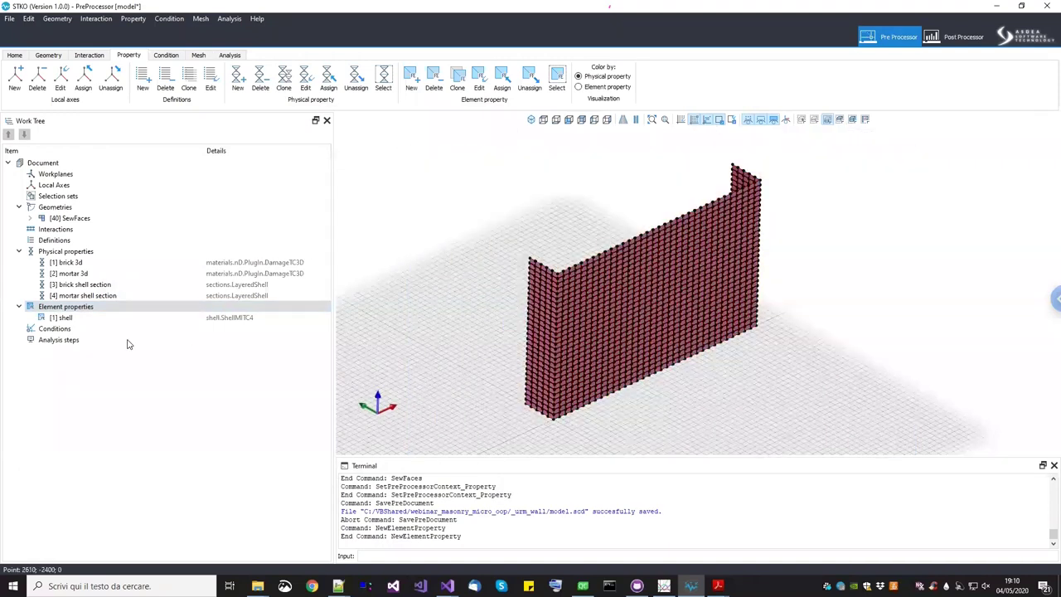
{"action": "left_click_drag", "start_coordinate": [60, 318], "coordinate": [349, 215]}
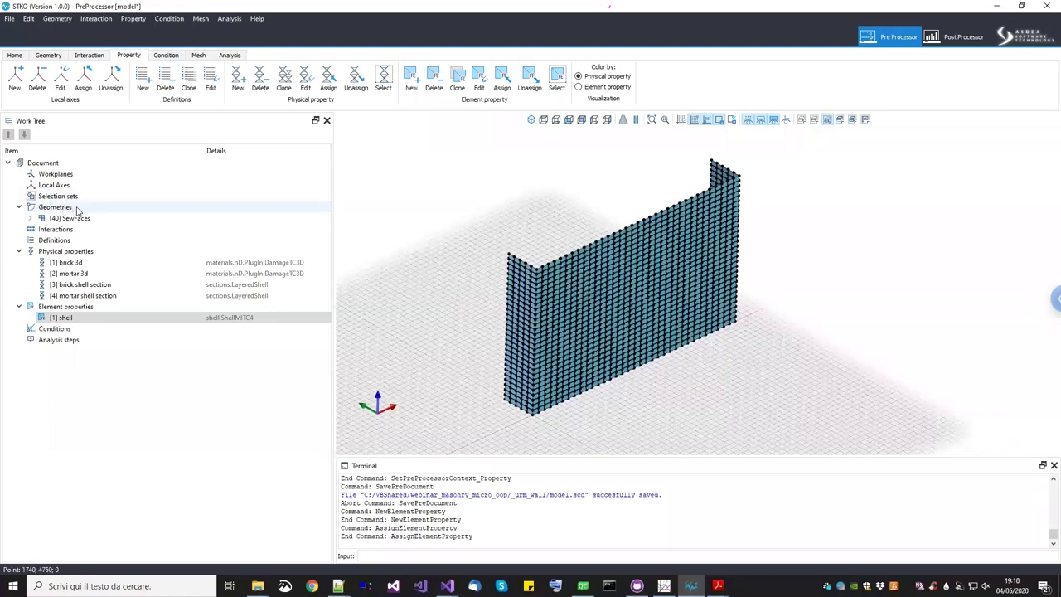
{"action": "middle_click_drag", "start_coordinate": [583, 247], "coordinate": [626, 303]}
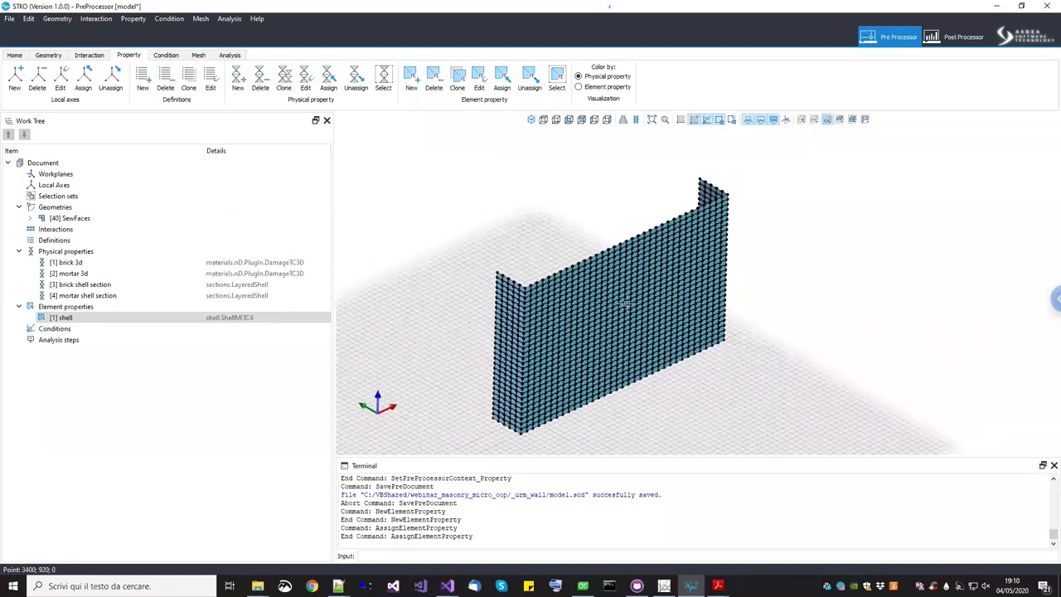
Undo the element property assignment and creation, the sewing of the stacked rows and the deletion of base drawing_2
{"action": "key", "text": "ctrl+z"}
{"action": "key", "text": "ctrl+z"}
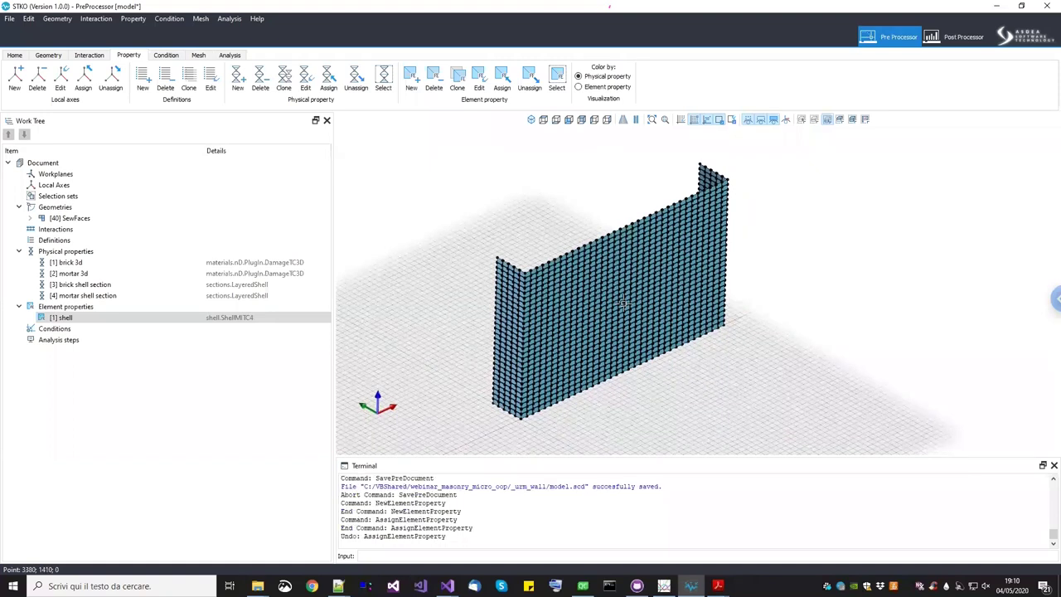
{"action": "key", "text": "ctrl+z"}
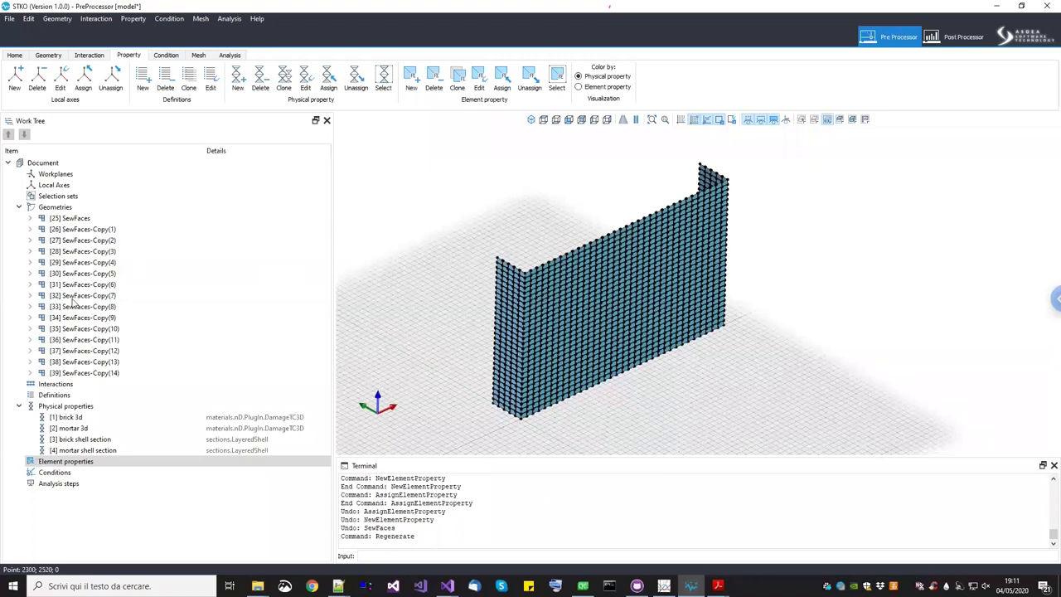
{"action": "key", "text": "ctrl+z"}
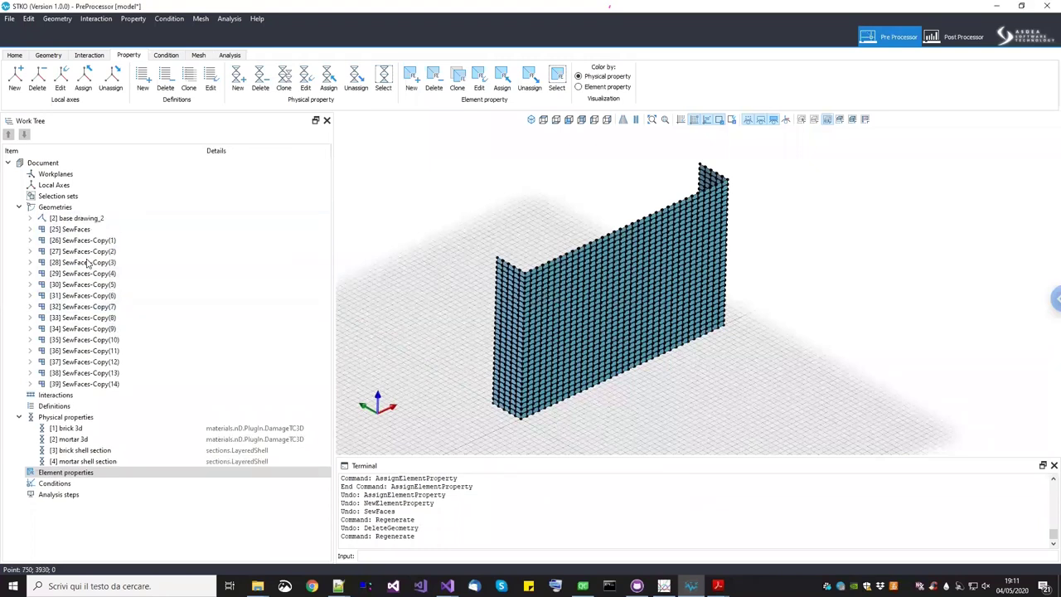
Isolate the base drawing_2 geometry so that only its outline is shown
{"action": "left_click", "coordinate": [93, 218]}
{"action": "right_click", "coordinate": [96, 219]}
{"action": "left_click", "coordinate": [116, 226]}
{"action": "middle_click_drag", "start_coordinate": [509, 289], "coordinate": [558, 249]}
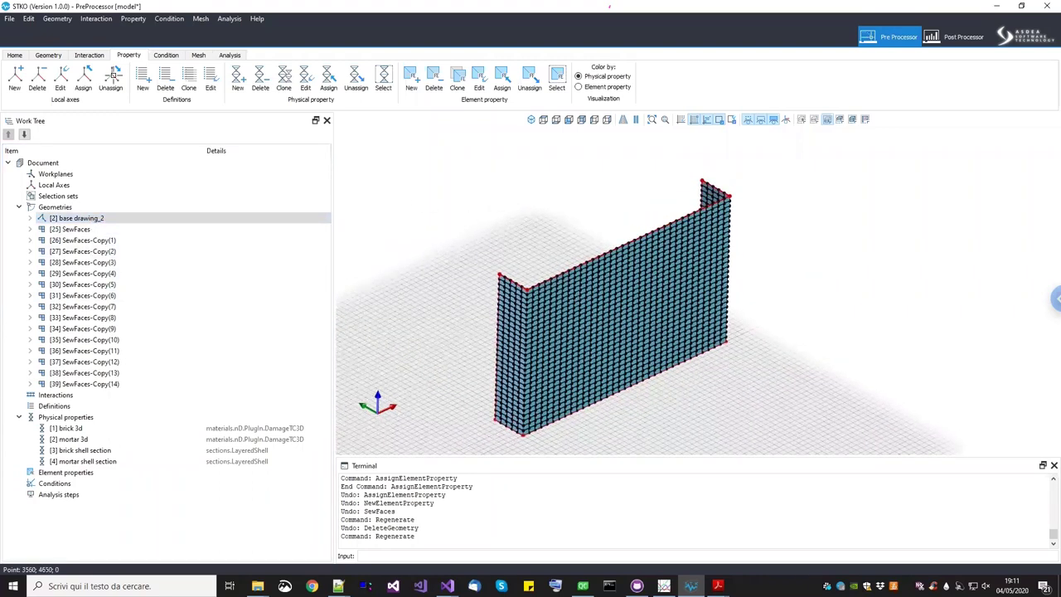
{"action": "left_click", "coordinate": [14, 56]}
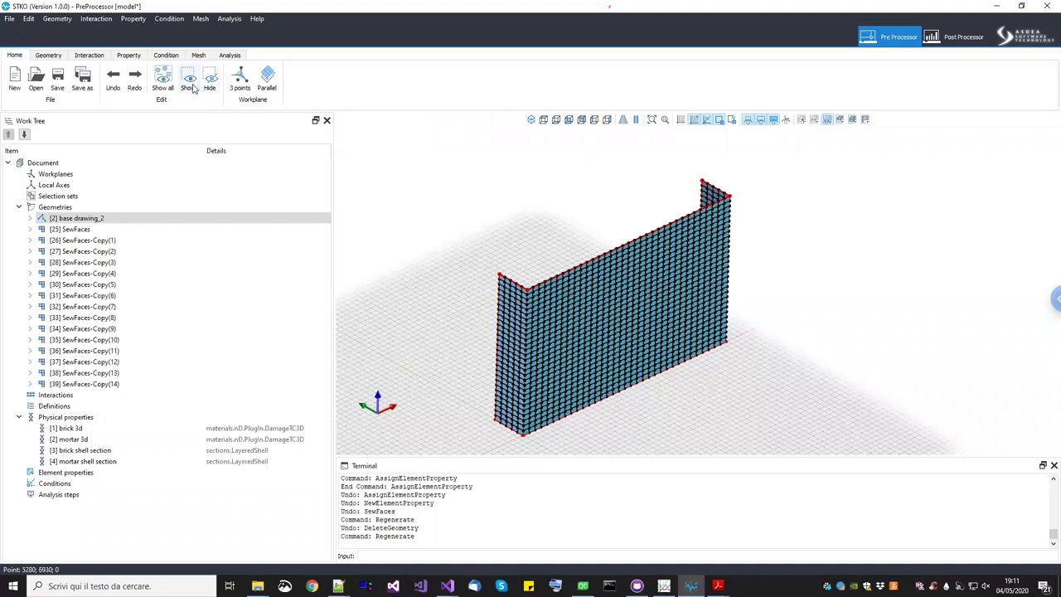
{"action": "left_click", "coordinate": [189, 80]}
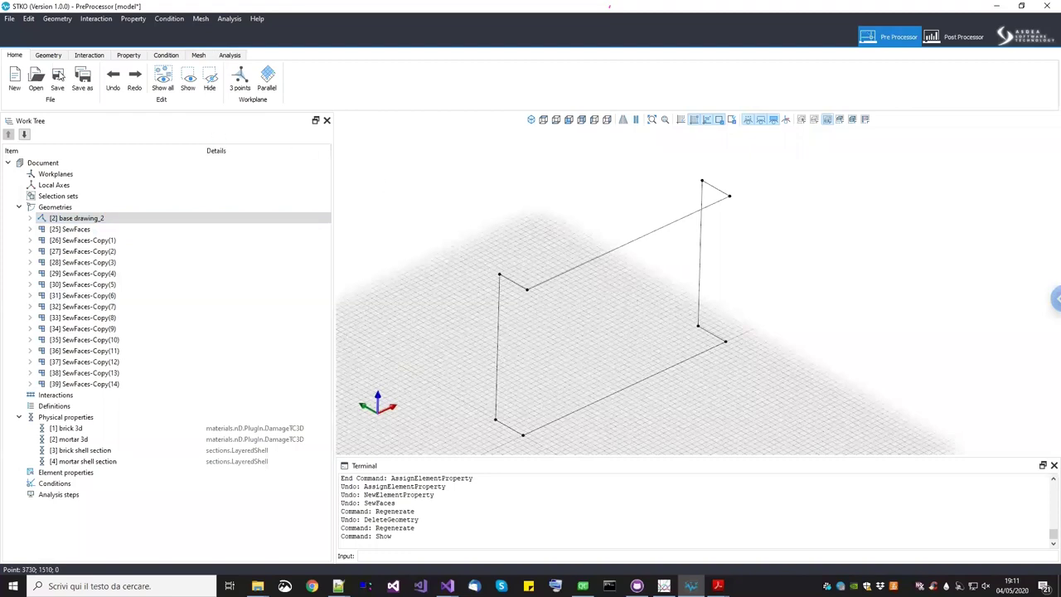
Draw a vertical helper line between the midpoints of the outline's long bottom and top edges
{"action": "left_click", "coordinate": [48, 55]}
{"action": "left_click", "coordinate": [662, 85]}
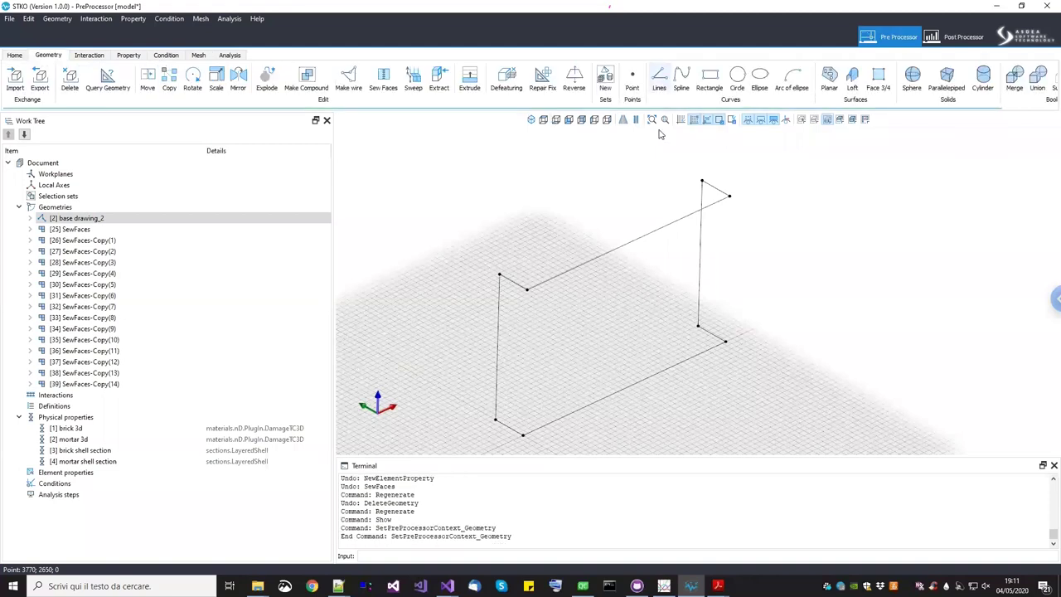
{"action": "left_click", "coordinate": [624, 389]}
{"action": "left_click", "coordinate": [627, 245]}
{"action": "key", "text": "Return"}
Place a point at the midpoint of the vertical helper line
{"action": "left_click", "coordinate": [631, 80]}
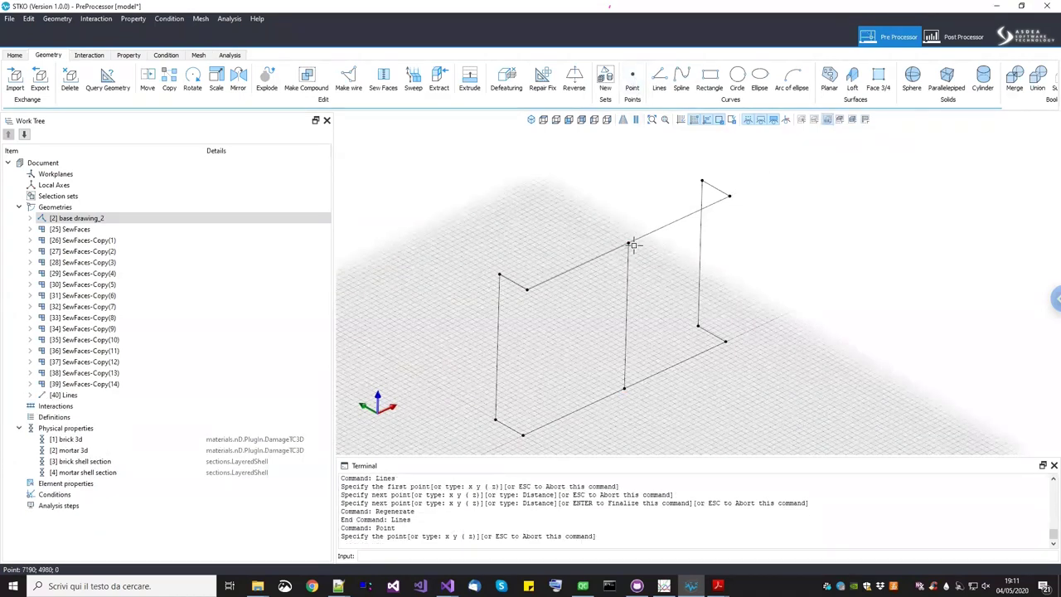
{"action": "scroll", "coordinate": [624, 328], "scroll_direction": "up", "scroll_amount": 2}
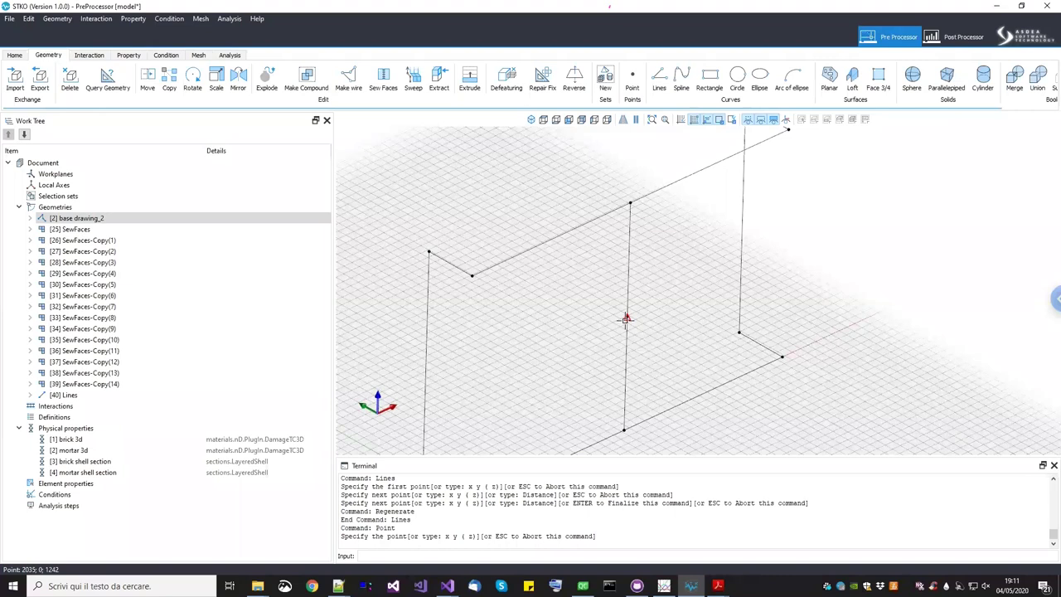
{"action": "left_click", "coordinate": [626, 319]}
Delete the base drawing_2 outline and the vertical helper line, keeping the central point
{"action": "scroll", "coordinate": [687, 350], "scroll_direction": "down", "scroll_amount": 3}
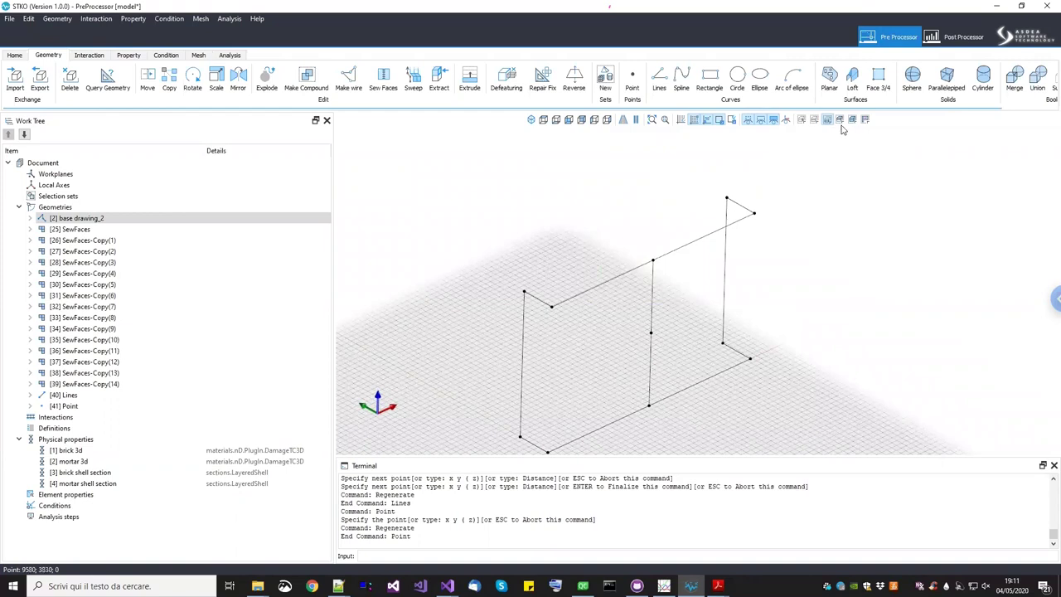
{"action": "left_click", "coordinate": [801, 119]}
{"action": "left_click", "coordinate": [814, 119]}
{"action": "left_click", "coordinate": [826, 119]}
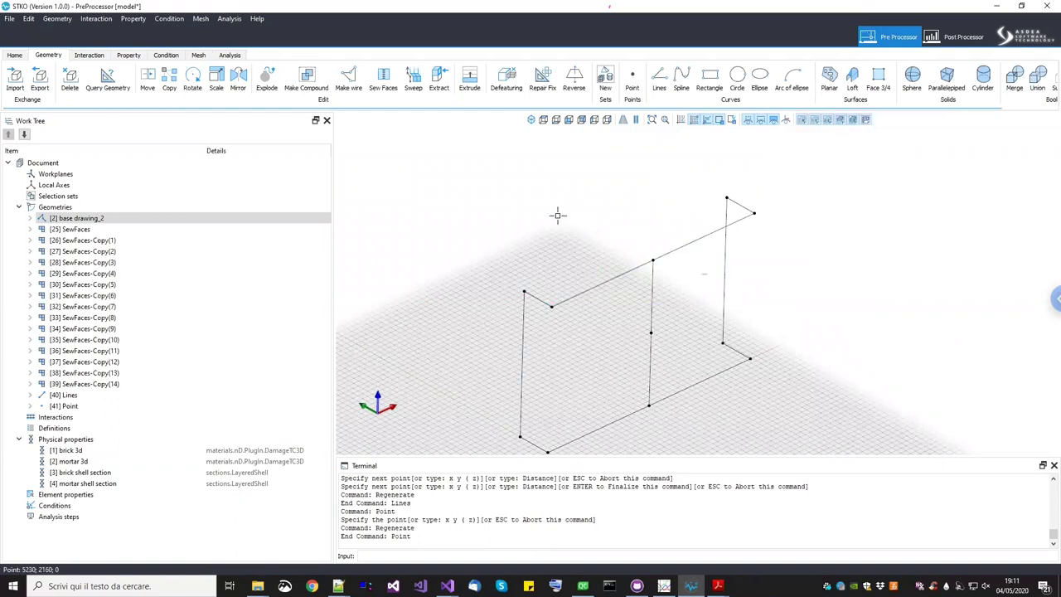
{"action": "left_click_drag", "start_coordinate": [557, 215], "coordinate": [706, 274]}
{"action": "key", "text": "Delete"}
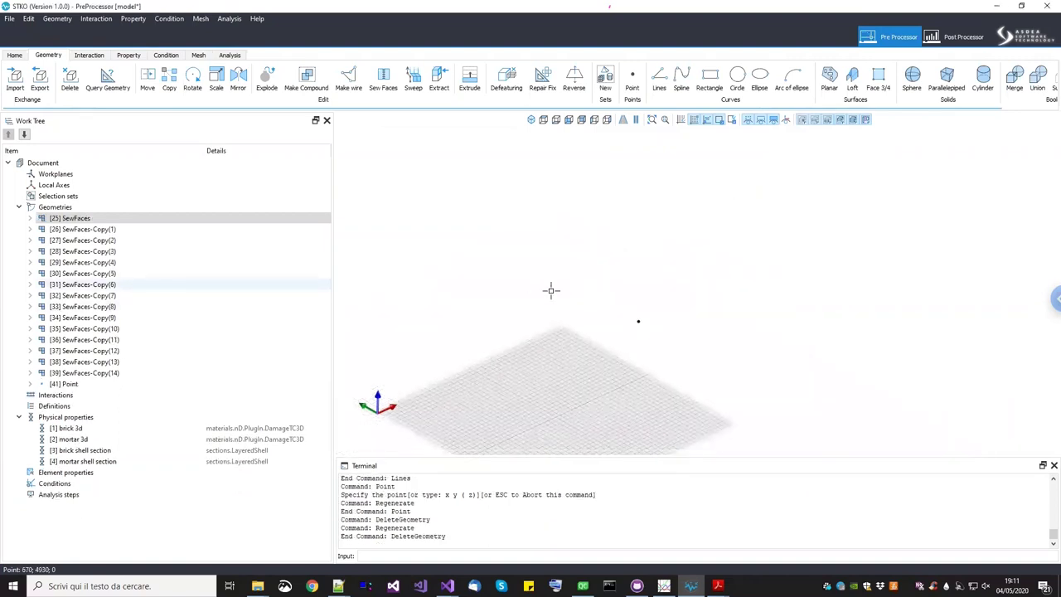
Show all geometries and sew the faces of all stacked wall rows with tolerance 1e-05 and non-manifold allowed
{"action": "left_click", "coordinate": [15, 55]}
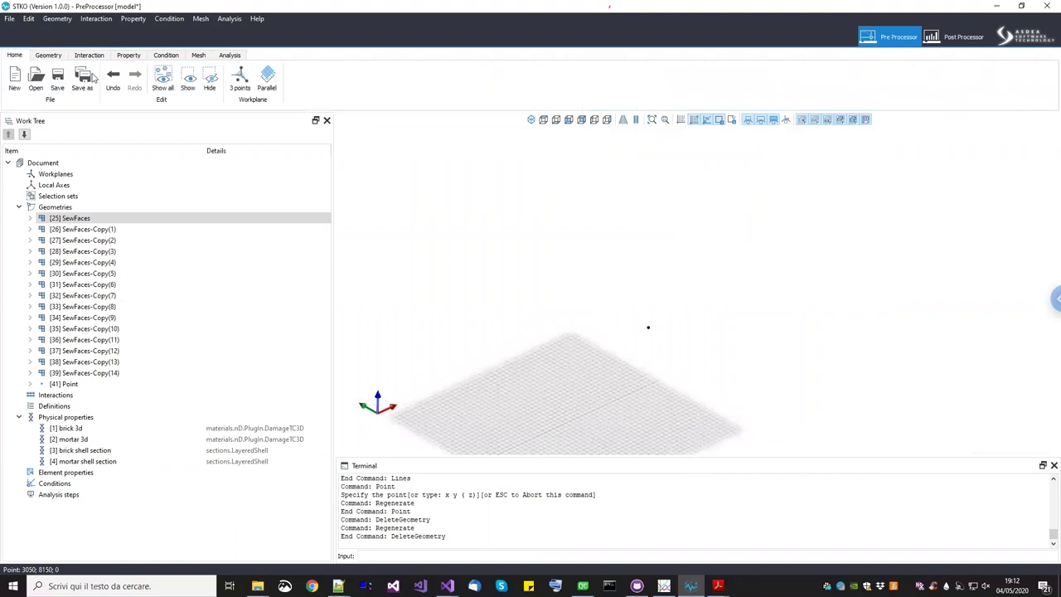
{"action": "left_click", "coordinate": [163, 79]}
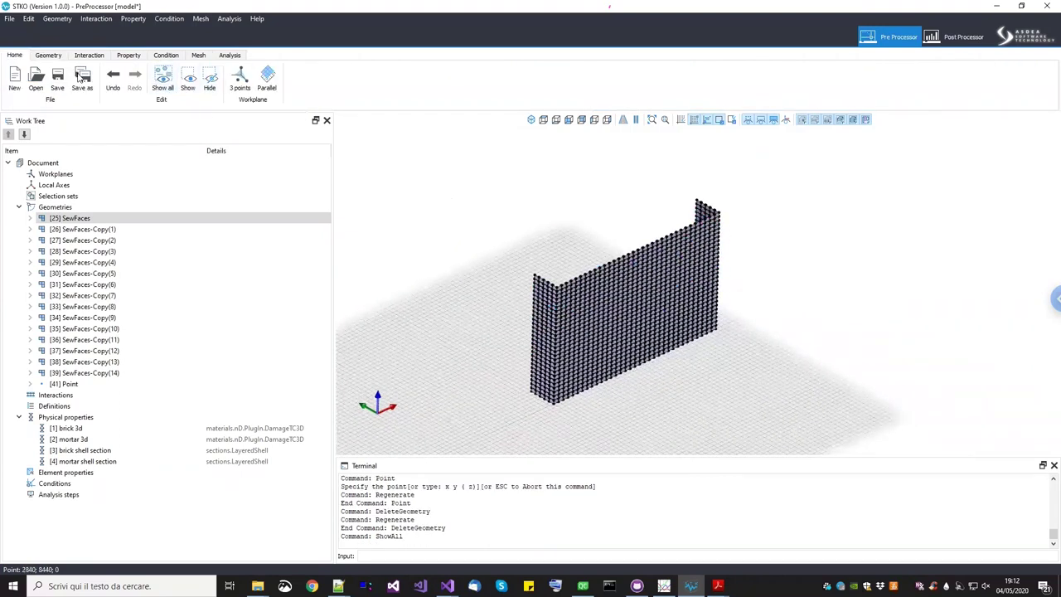
{"action": "left_click", "coordinate": [45, 55]}
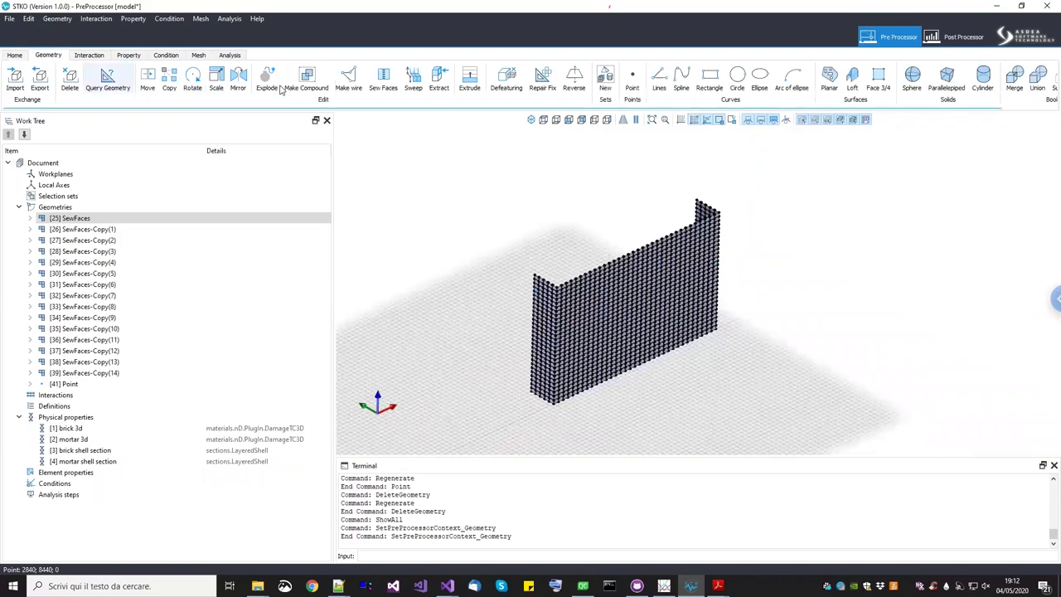
{"action": "left_click", "coordinate": [382, 79]}
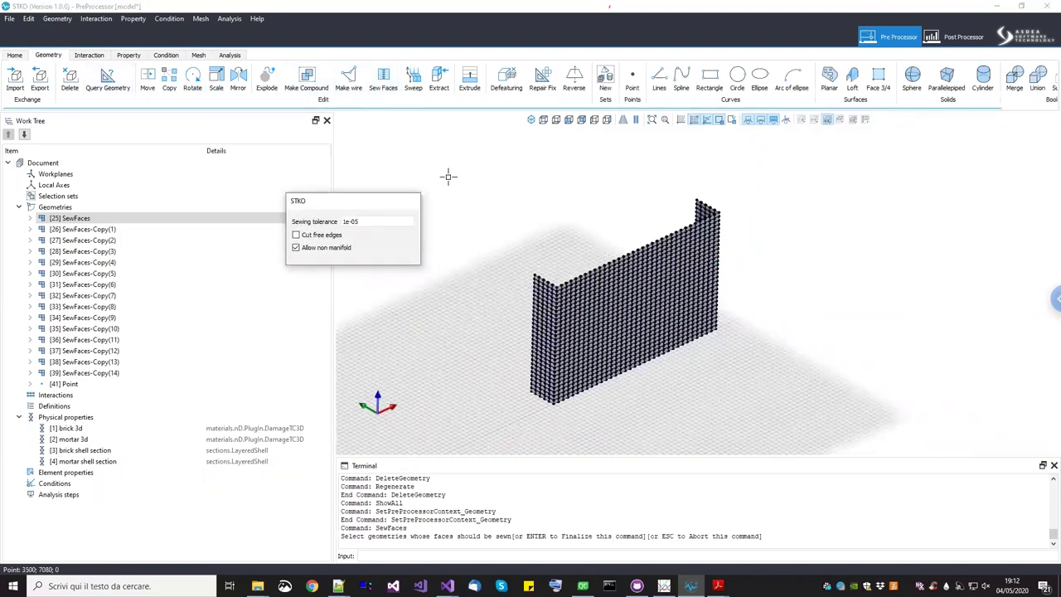
{"action": "left_click_drag", "start_coordinate": [443, 176], "coordinate": [792, 425]}
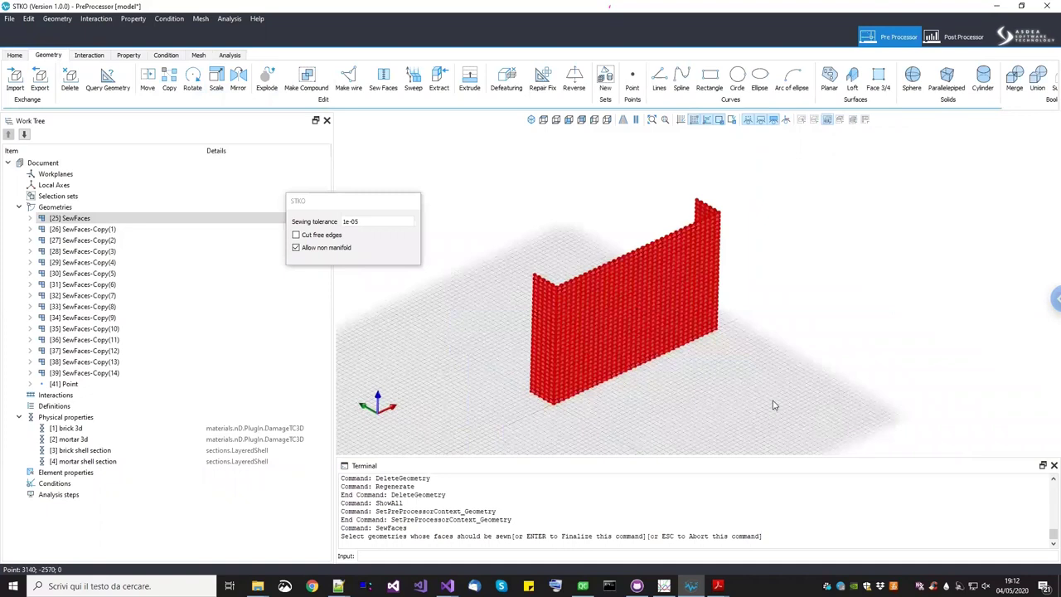
{"action": "key", "text": "Return"}
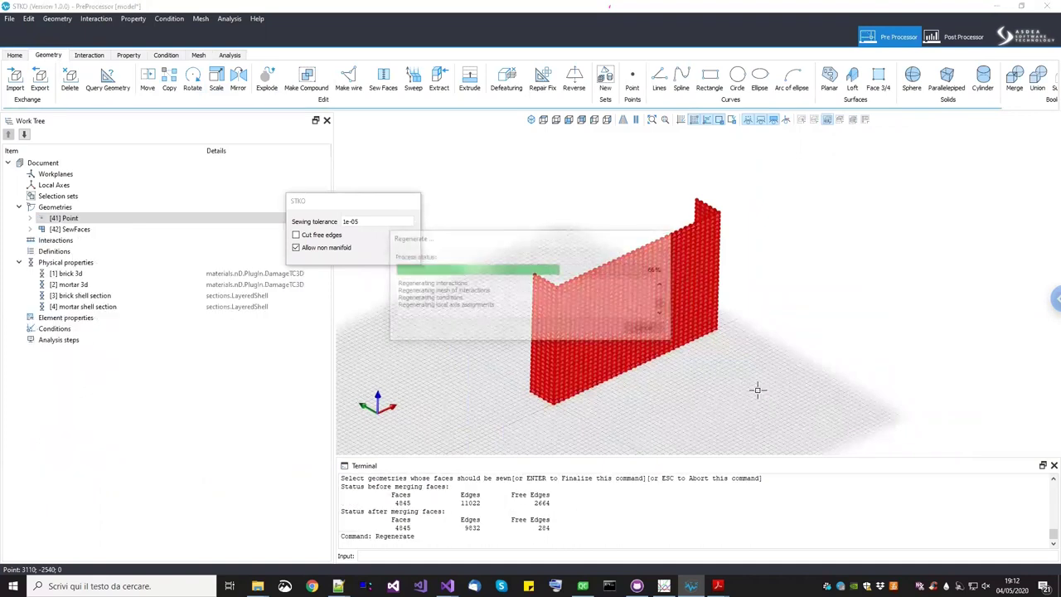
Examine the sewn wall from the front and locate the central point relative to the surrounding mortar joints
{"action": "left_click", "coordinate": [71, 231]}
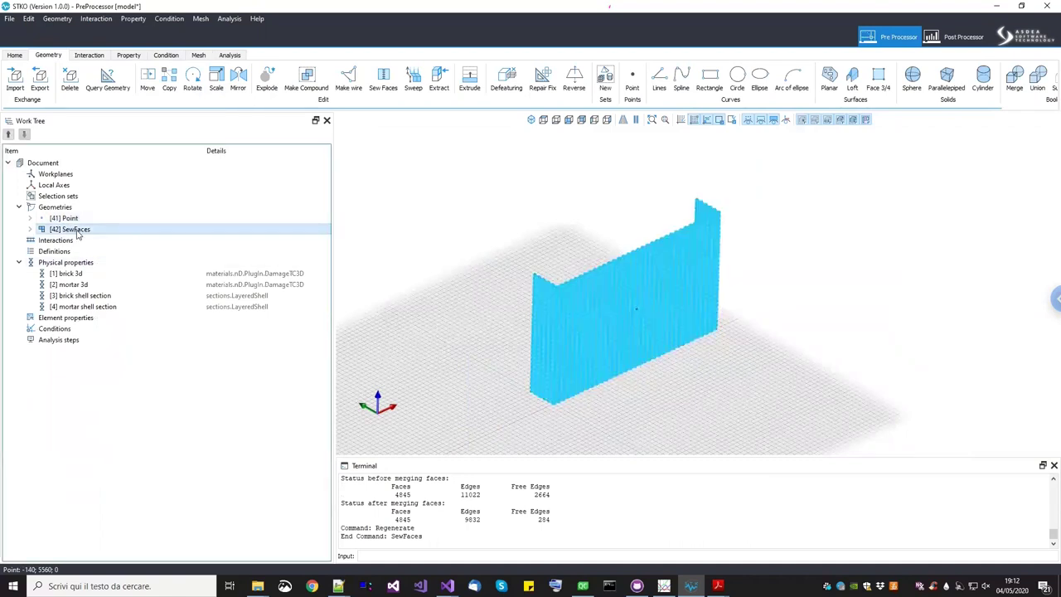
{"action": "left_click", "coordinate": [66, 218]}
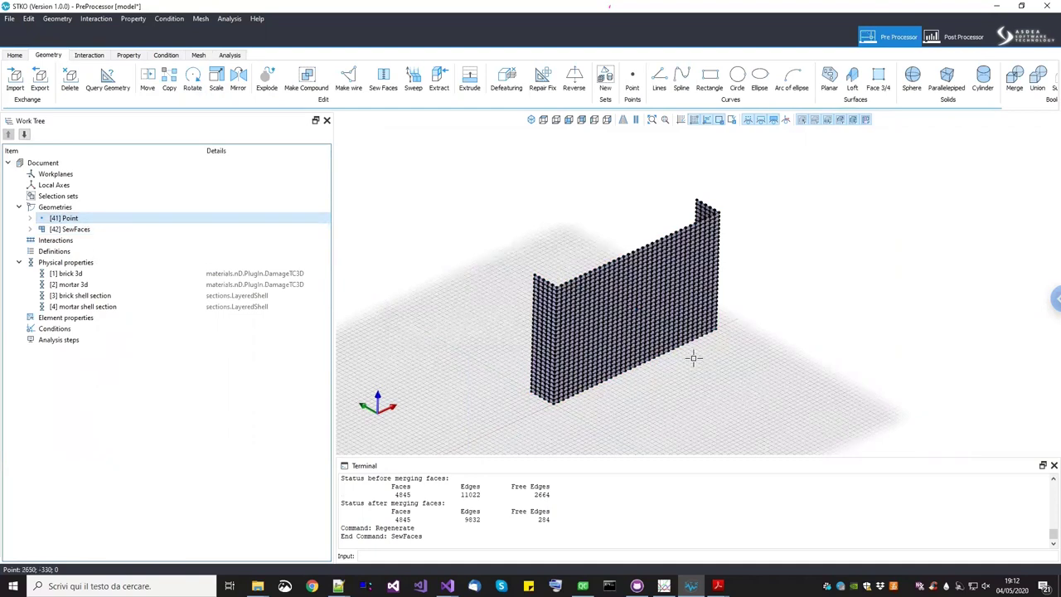
{"action": "scroll", "coordinate": [691, 356], "scroll_direction": "up", "scroll_amount": 6}
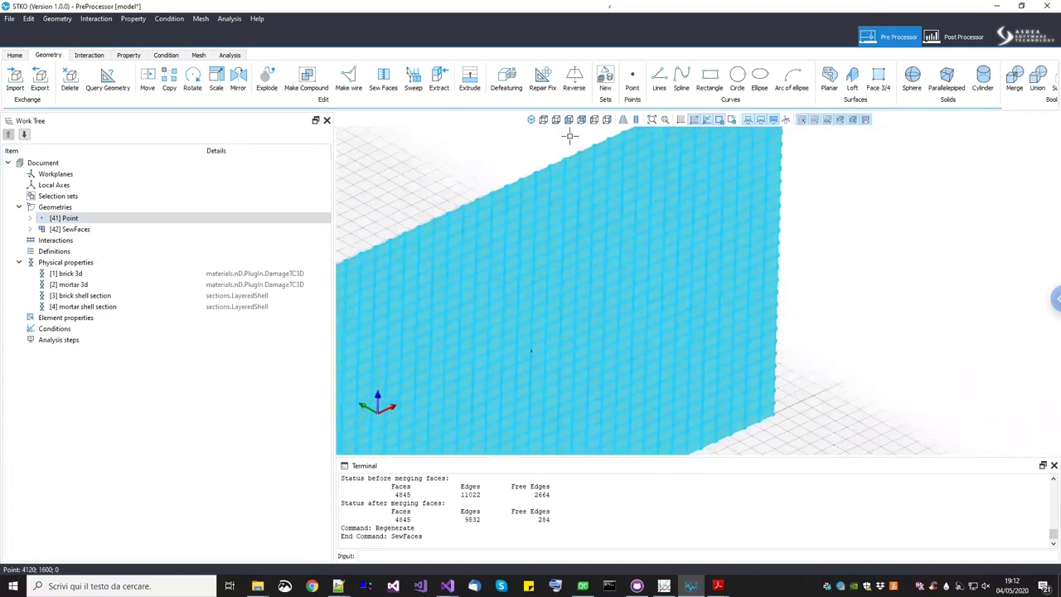
{"action": "left_click", "coordinate": [568, 119]}
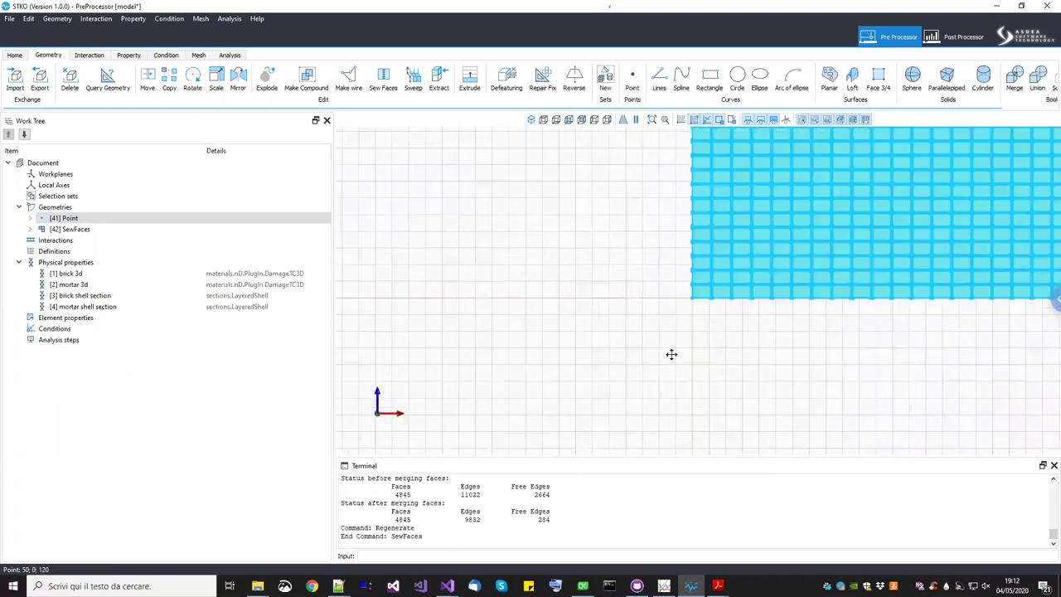
{"action": "scroll", "coordinate": [670, 353], "scroll_direction": "up", "scroll_amount": 5}
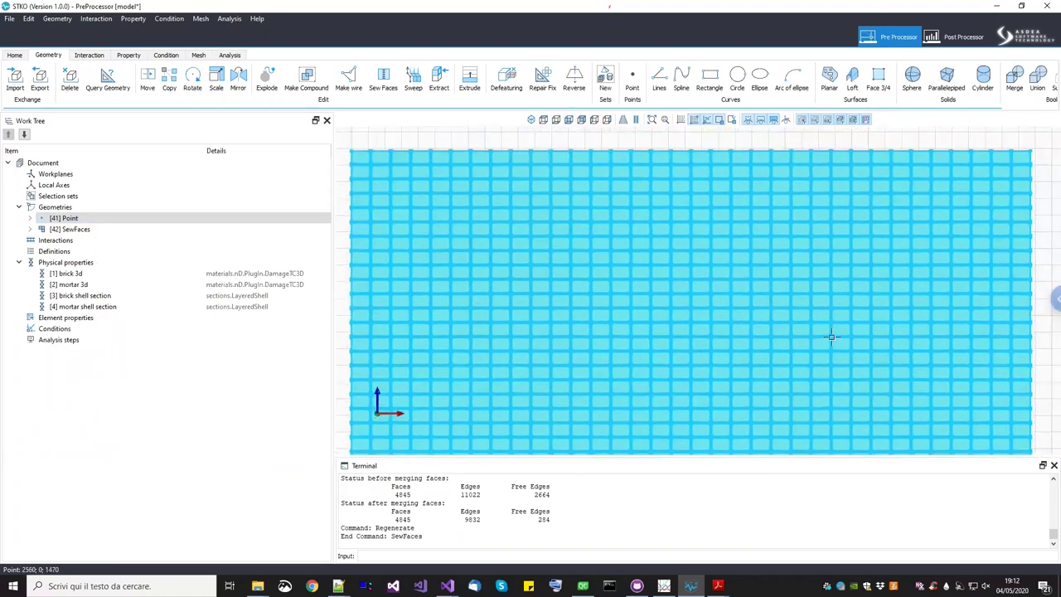
{"action": "scroll", "coordinate": [828, 320], "scroll_direction": "down", "scroll_amount": 4}
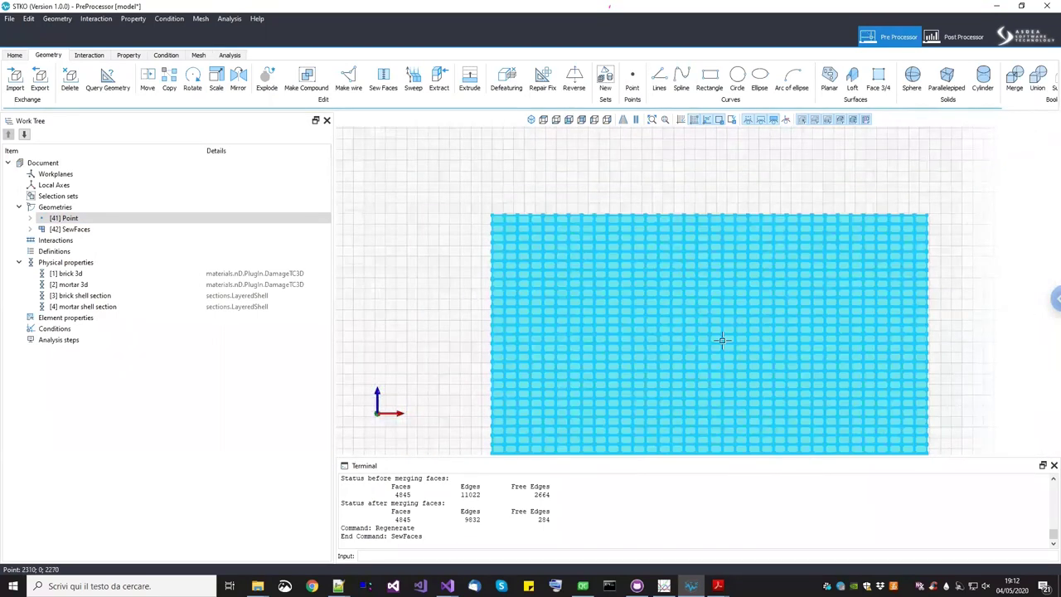
{"action": "scroll", "coordinate": [721, 340], "scroll_direction": "up", "scroll_amount": 6}
{"action": "scroll", "coordinate": [744, 308], "scroll_direction": "up", "scroll_amount": 4}
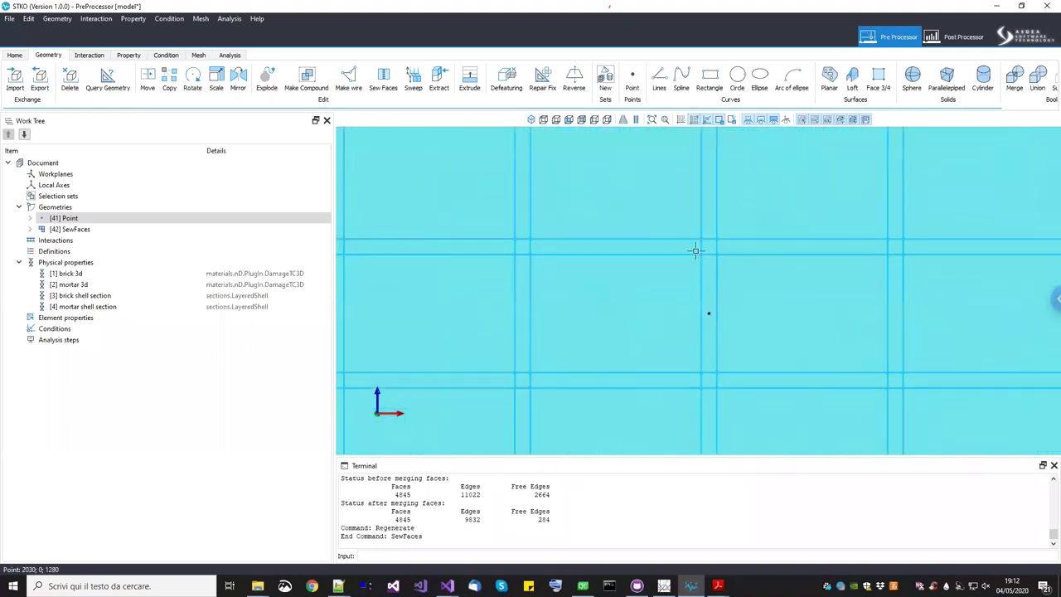
{"action": "scroll", "coordinate": [701, 255], "scroll_direction": "up", "scroll_amount": 1}
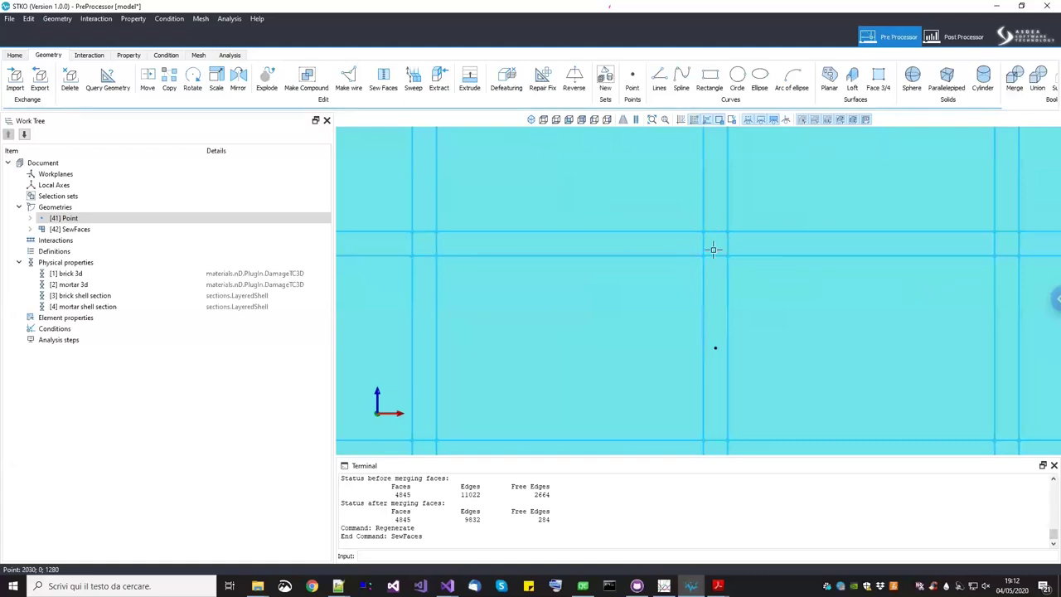
{"action": "scroll", "coordinate": [713, 249], "scroll_direction": "down", "scroll_amount": 1}
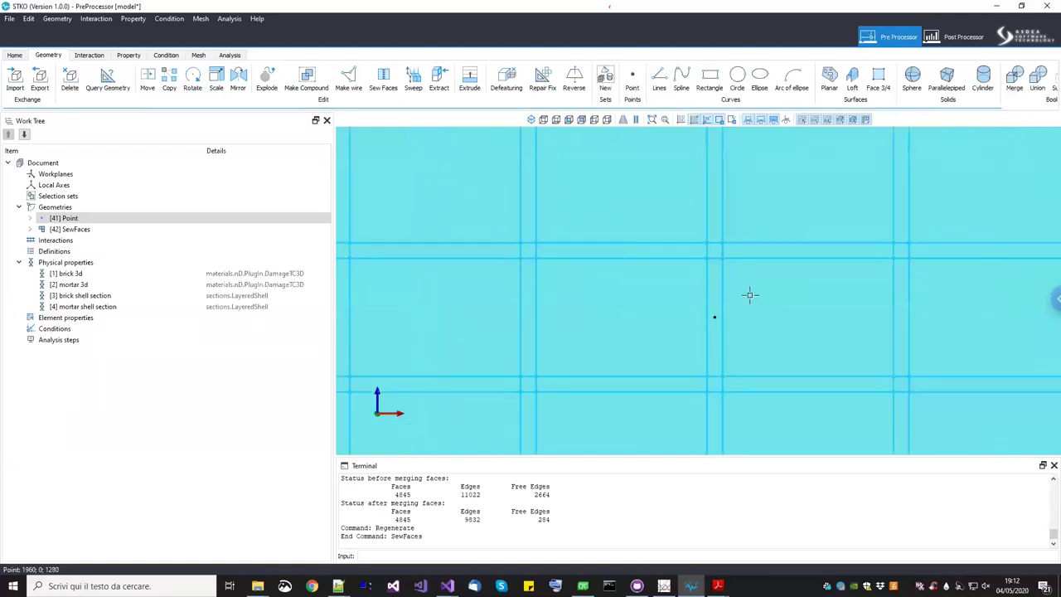
Create a Node to Node links interaction named "cnode to shell link"
{"action": "right_click", "coordinate": [77, 242]}
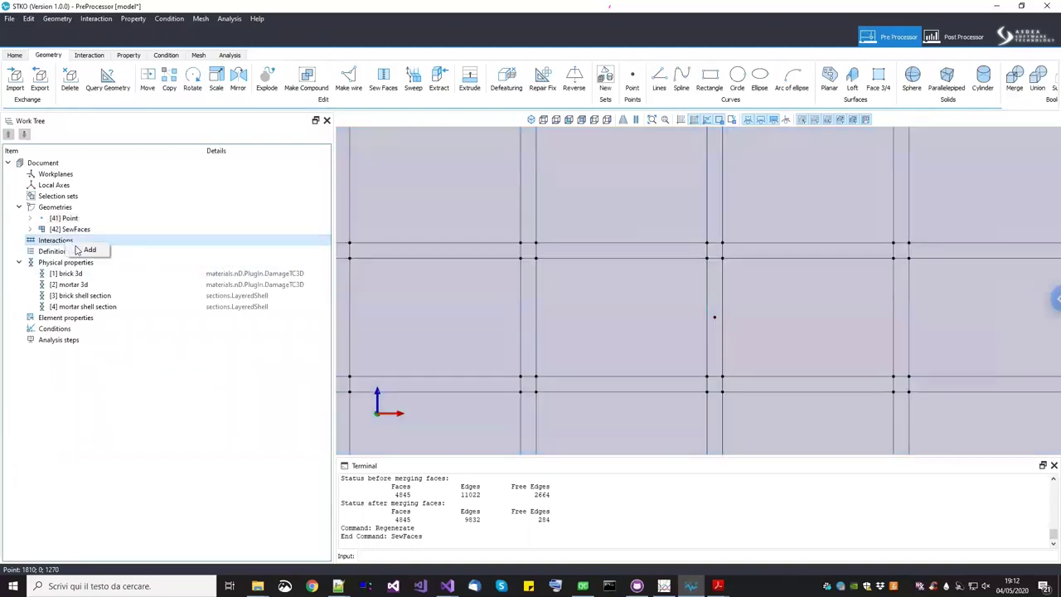
{"action": "left_click", "coordinate": [86, 250]}
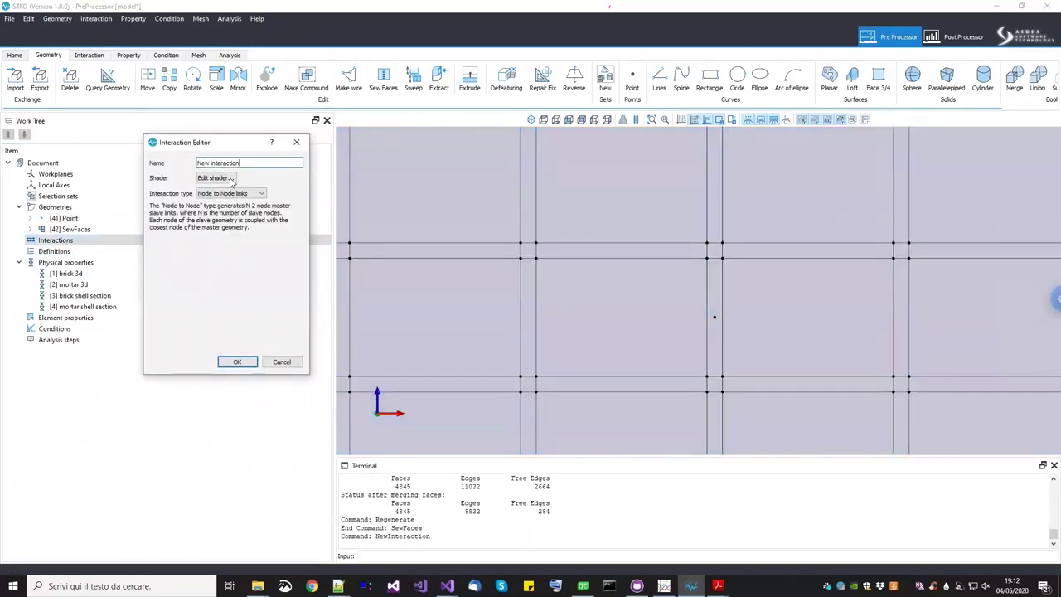
{"action": "left_click_drag", "start_coordinate": [237, 163], "coordinate": [110, 160]}
{"action": "type", "text": "cnode to shell link"}
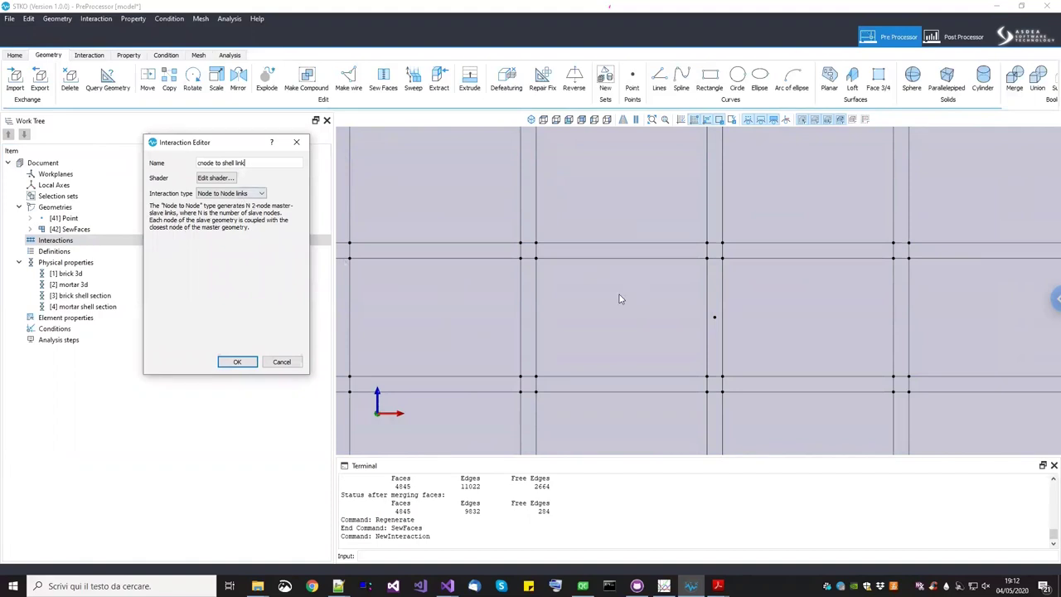
{"action": "key", "text": "Return"}
Assign the central point as the interaction's master and the vertical mortar joint face around it as the slave
{"action": "scroll", "coordinate": [714, 317], "scroll_direction": "up", "scroll_amount": 1}
{"action": "left_click", "coordinate": [718, 321]}
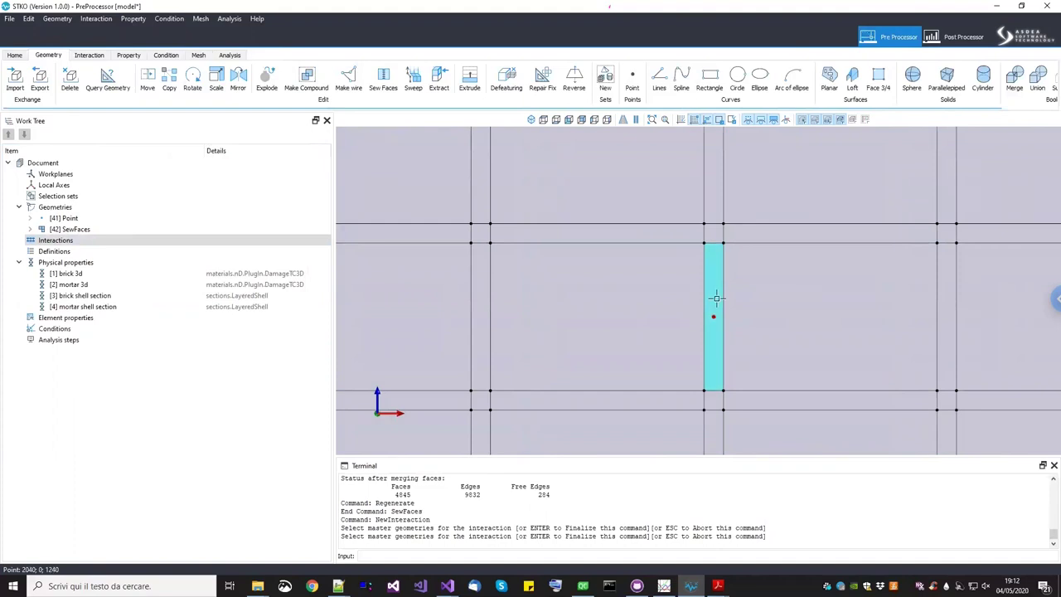
{"action": "key", "text": "Return"}
{"action": "left_click", "coordinate": [754, 303]}
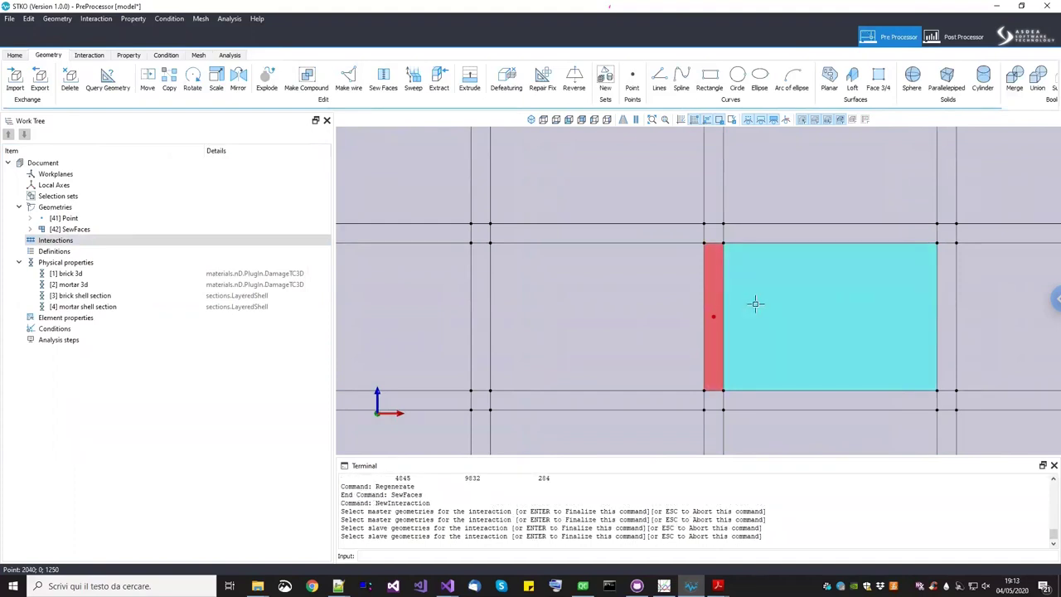
{"action": "key", "text": "Return"}
Examine the generated node links at the central mortar joint and their position within the whole wall
{"action": "scroll", "coordinate": [729, 323], "scroll_direction": "up", "scroll_amount": 5}
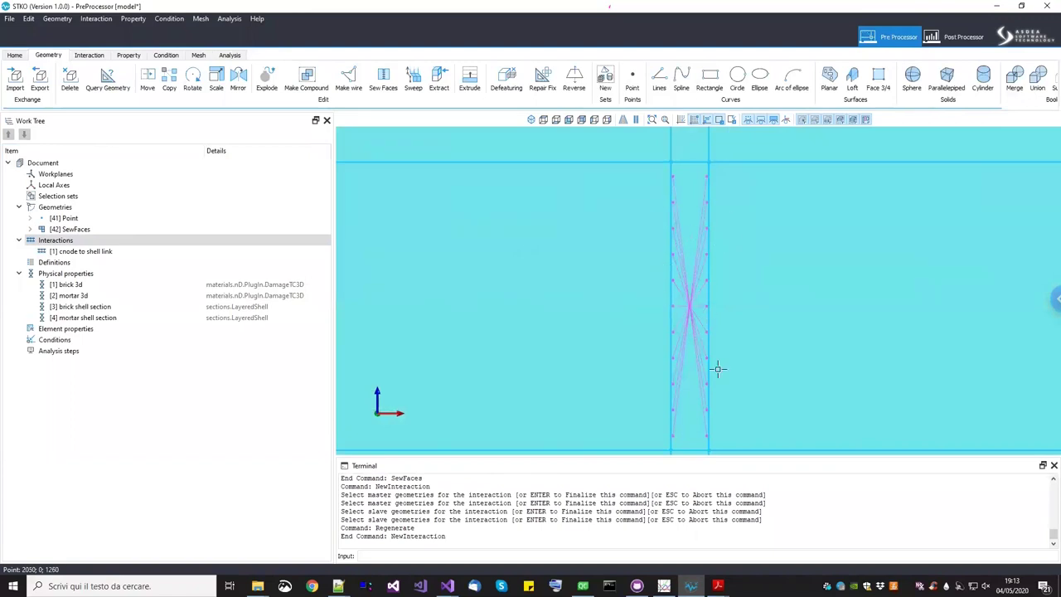
{"action": "scroll", "coordinate": [733, 273], "scroll_direction": "down", "scroll_amount": 2}
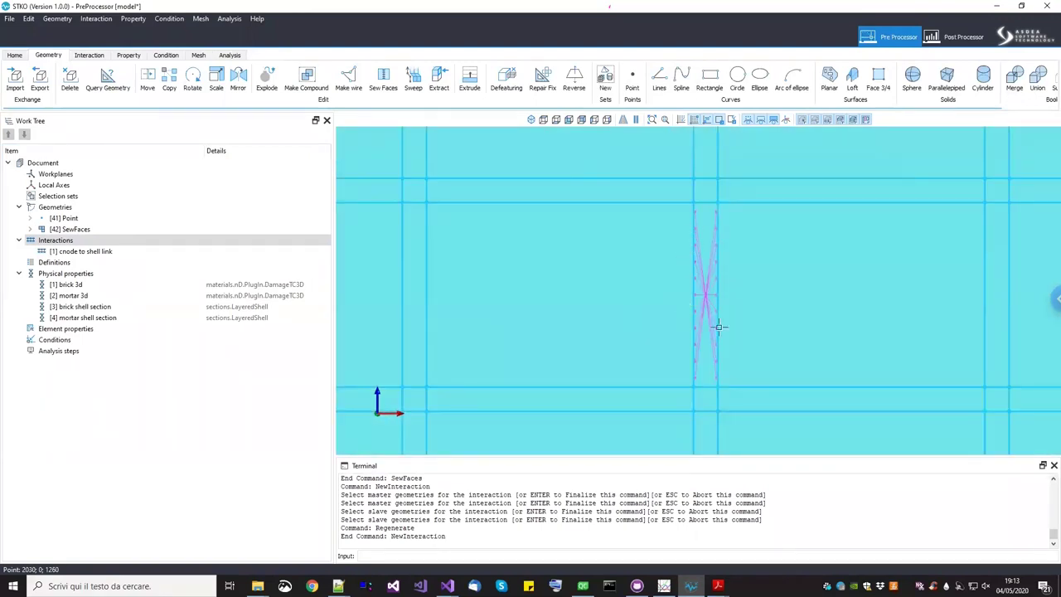
{"action": "scroll", "coordinate": [746, 297], "scroll_direction": "down", "scroll_amount": 3}
{"action": "scroll", "coordinate": [746, 299], "scroll_direction": "down", "scroll_amount": 4}
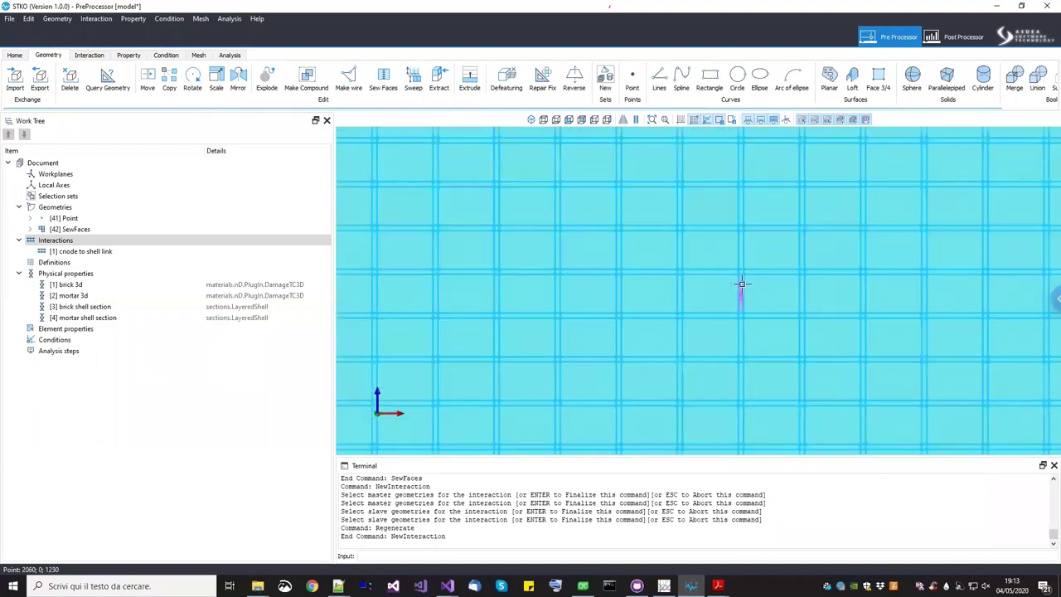
{"action": "scroll", "coordinate": [753, 332], "scroll_direction": "down", "scroll_amount": 2}
{"action": "middle_click_drag", "start_coordinate": [752, 332], "coordinate": [124, 273]}
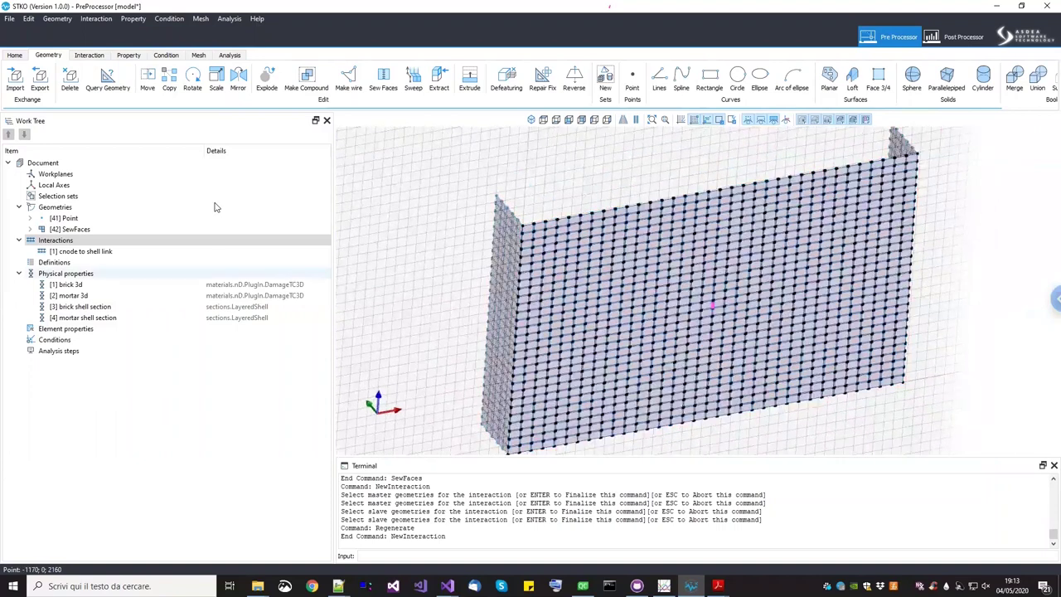
{"action": "left_click", "coordinate": [65, 330]}
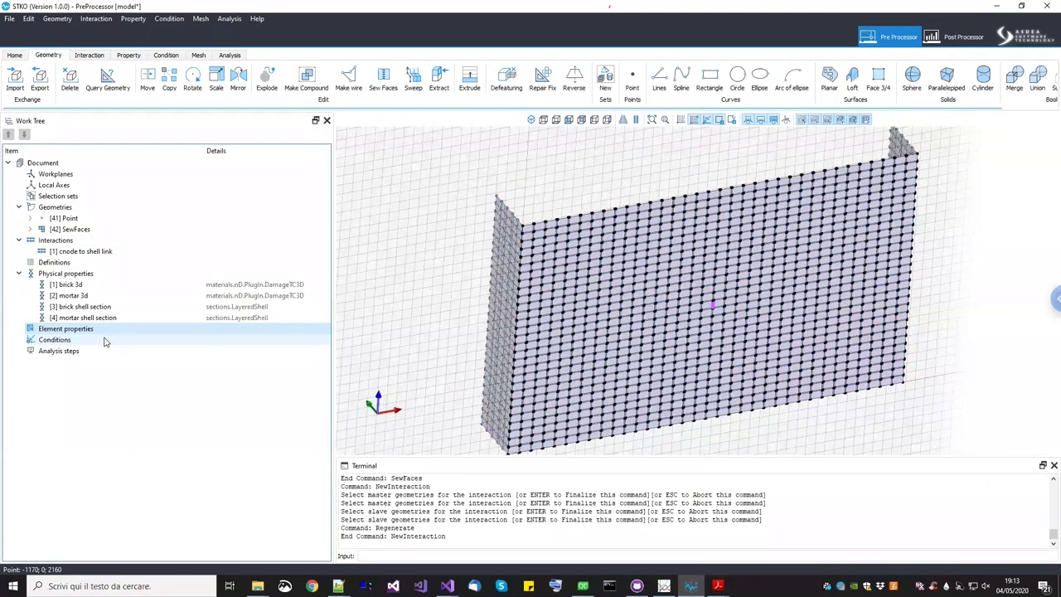
{"action": "middle_click_drag", "start_coordinate": [605, 232], "coordinate": [531, 323]}
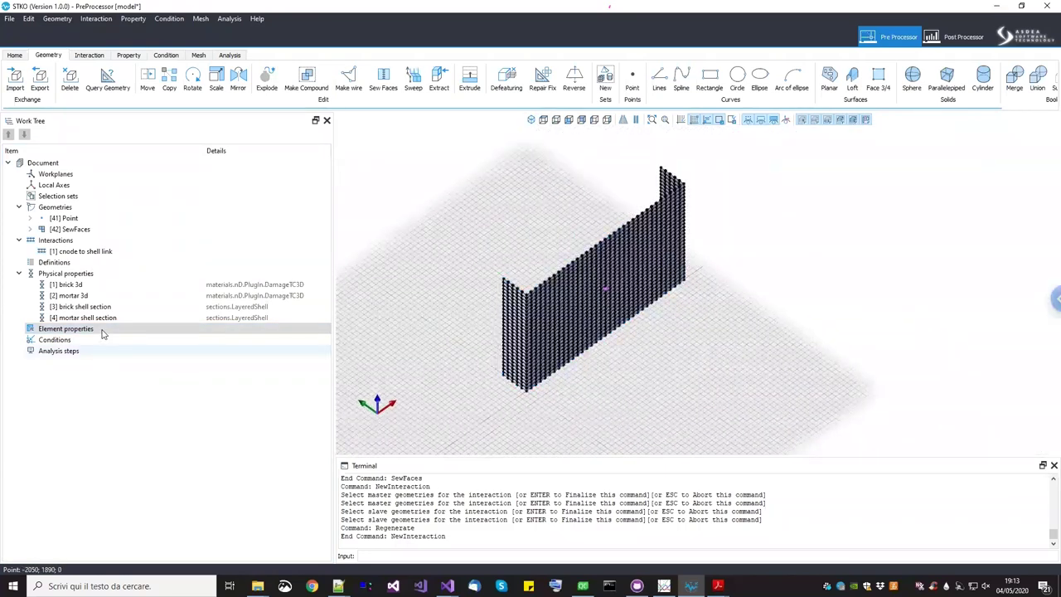
Create a ShellMITC4 element property named "shell" and assign it to the whole sewn wall
{"action": "left_click", "coordinate": [124, 339]}
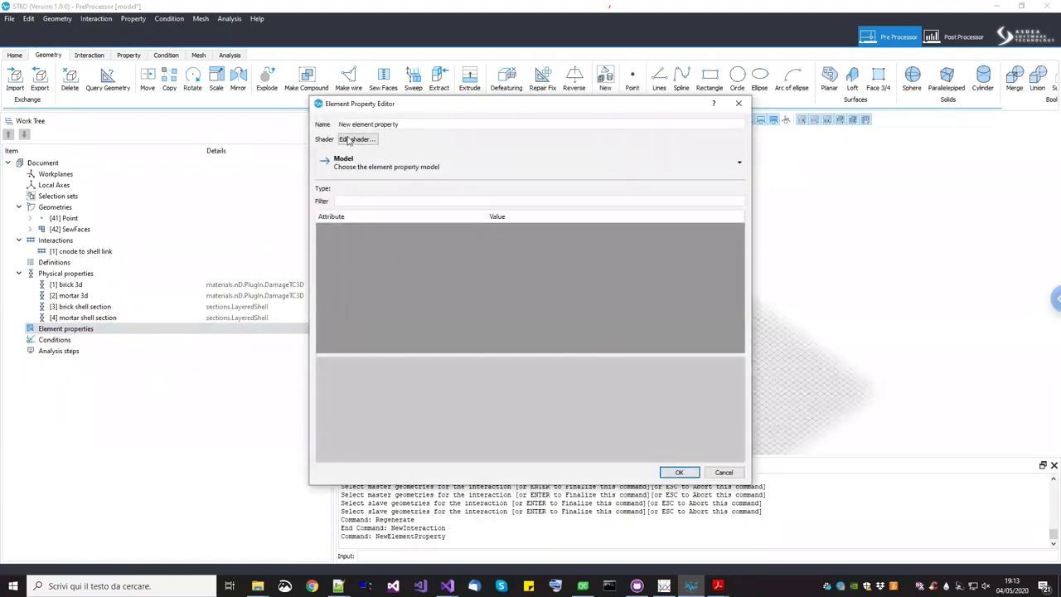
{"action": "left_click_drag", "start_coordinate": [407, 126], "coordinate": [248, 123]}
{"action": "type", "text": "shell"}
{"action": "left_click", "coordinate": [378, 164]}
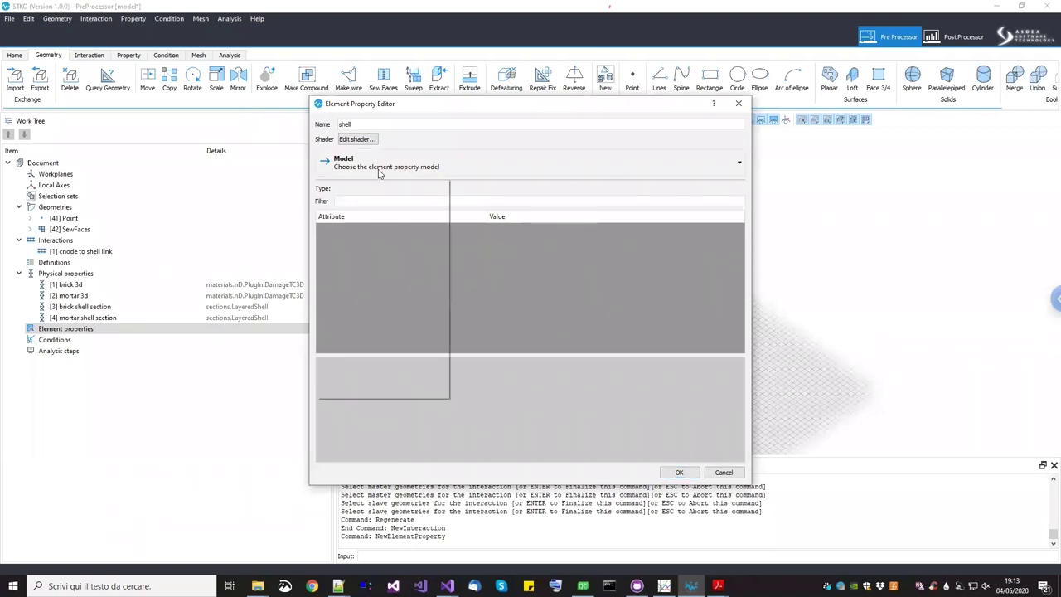
{"action": "mouse_move", "coordinate": [409, 325]}
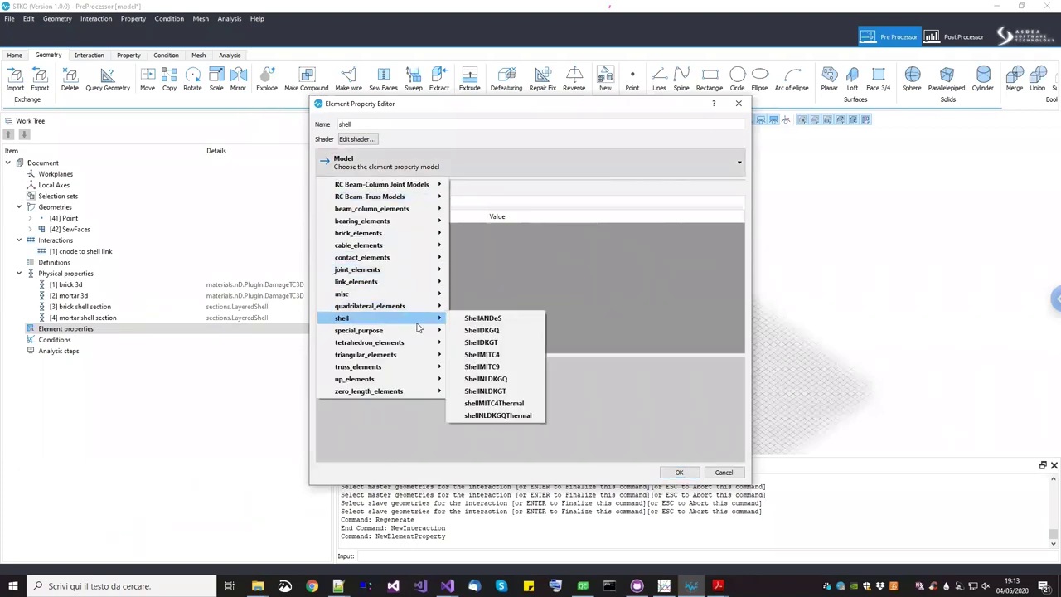
{"action": "left_click", "coordinate": [480, 354]}
{"action": "left_click", "coordinate": [678, 472]}
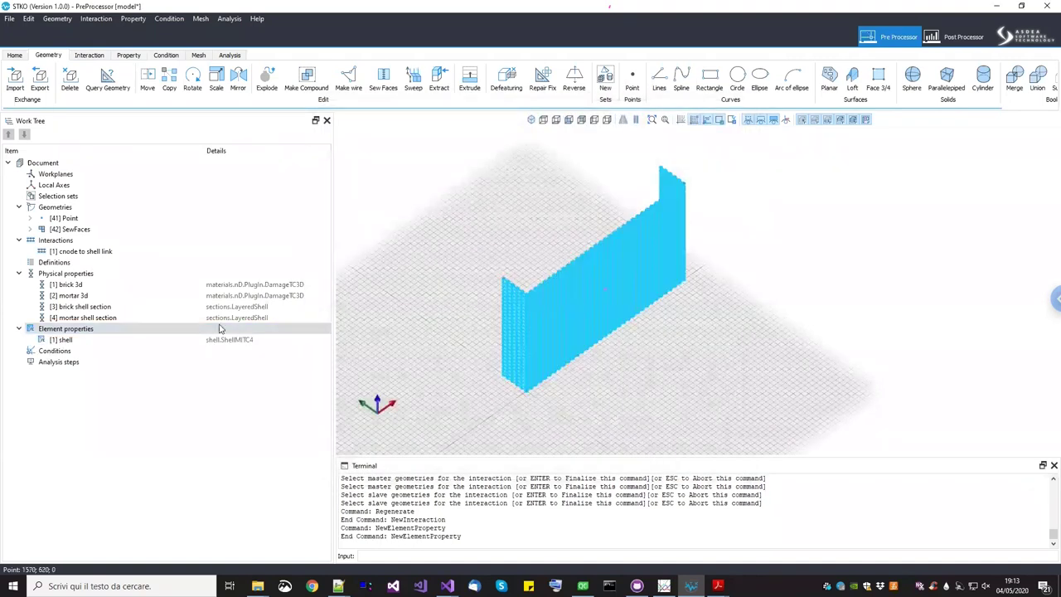
{"action": "left_click", "coordinate": [126, 340]}
{"action": "left_click_drag", "start_coordinate": [126, 340], "coordinate": [422, 242]}
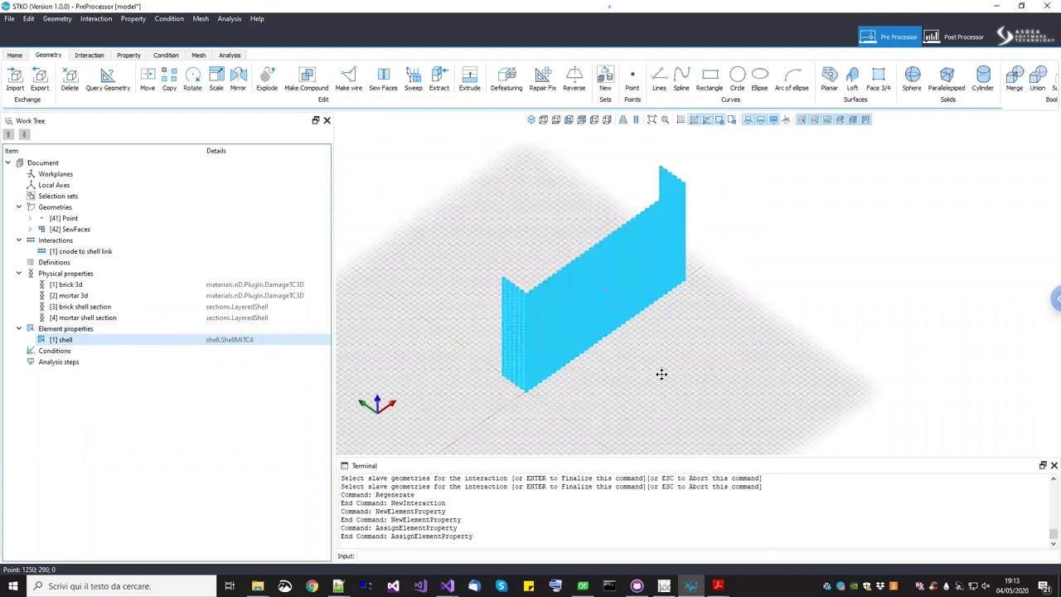
Consult the out-of-plane flexural strength paper for the wall's top and base support details
{"action": "left_click", "coordinate": [116, 354]}
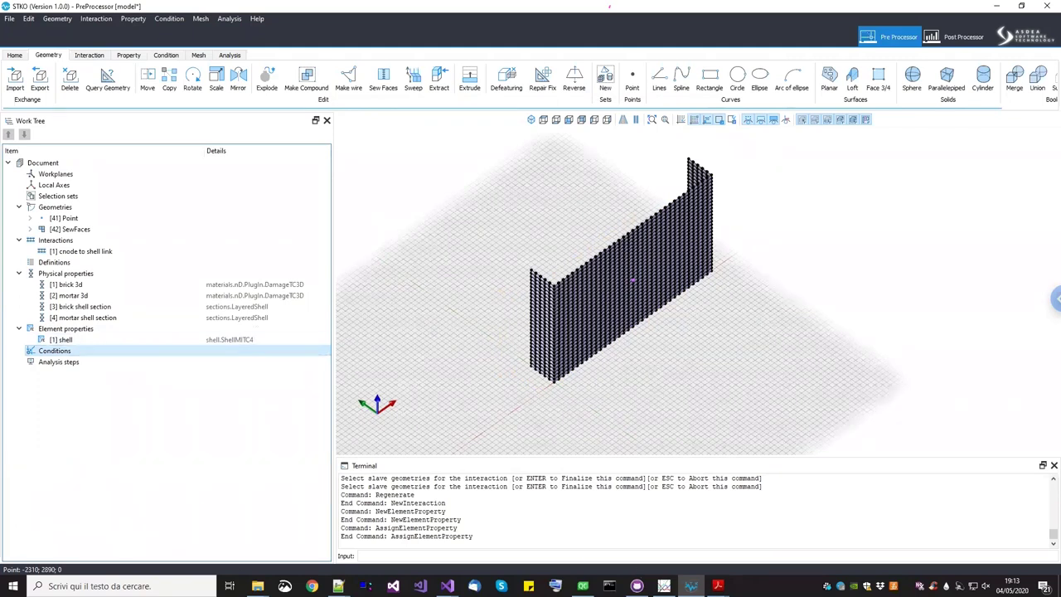
{"action": "left_click", "coordinate": [717, 585]}
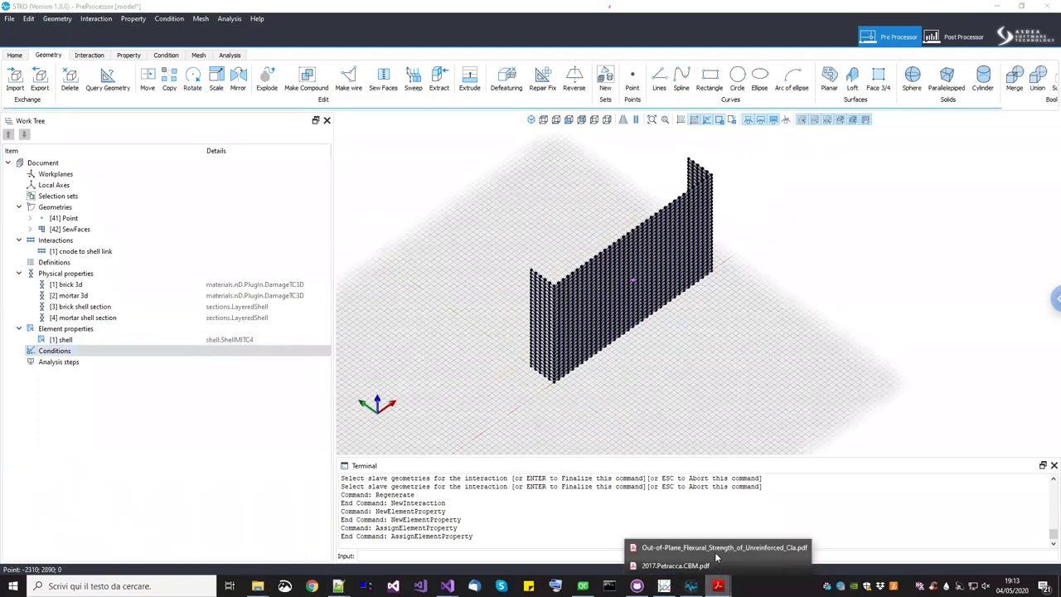
{"action": "left_click", "coordinate": [718, 548]}
{"action": "scroll", "coordinate": [754, 283], "scroll_direction": "up", "scroll_amount": 5}
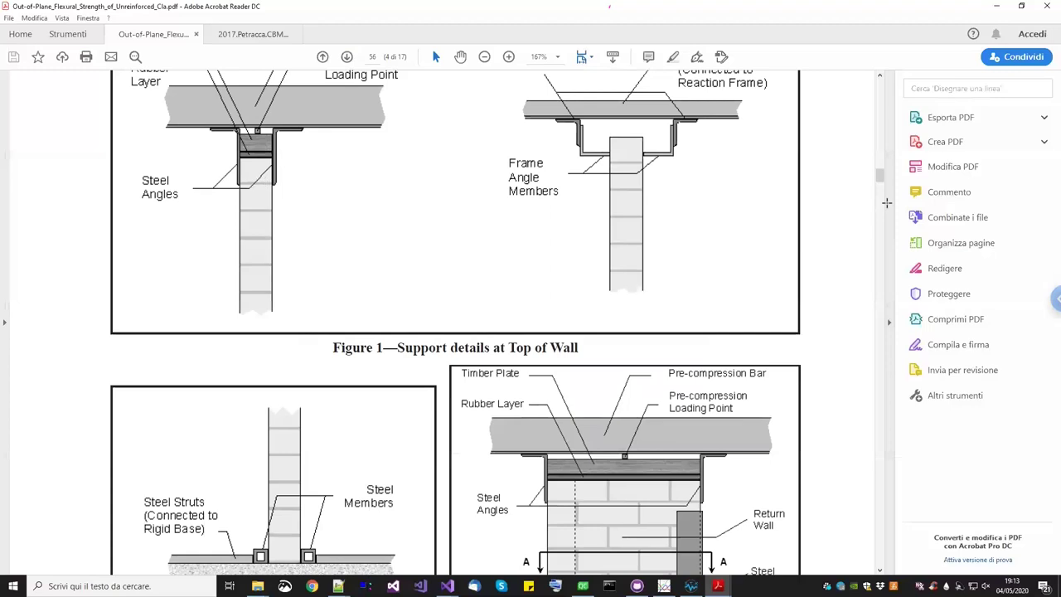
{"action": "left_click", "coordinate": [996, 5]}
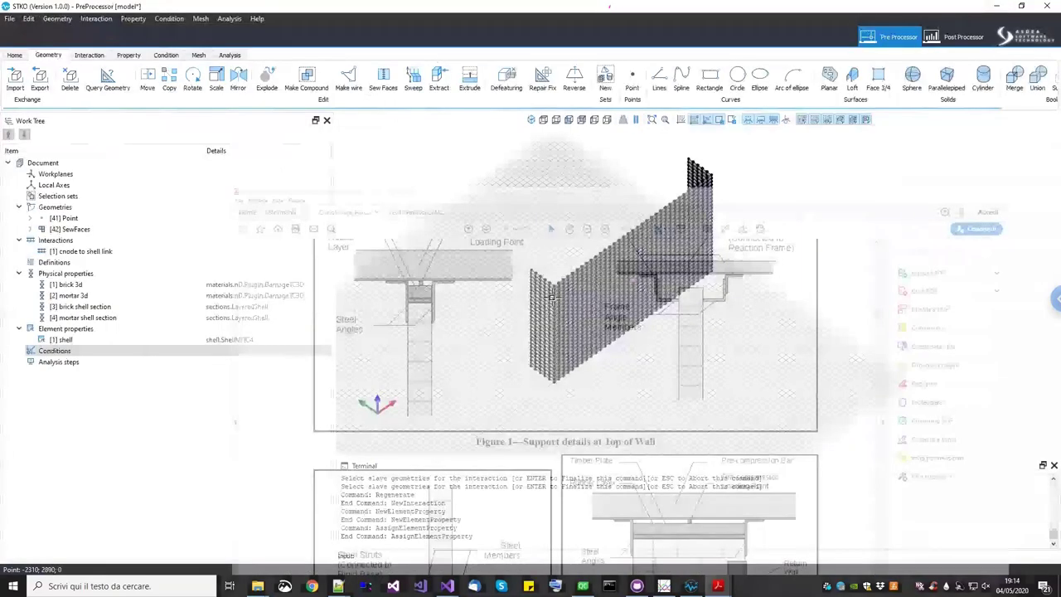
Switch to the condition context and set the grid's secondary and primary cell counts to 10
{"action": "left_click", "coordinate": [165, 55]}
{"action": "left_click", "coordinate": [680, 120]}
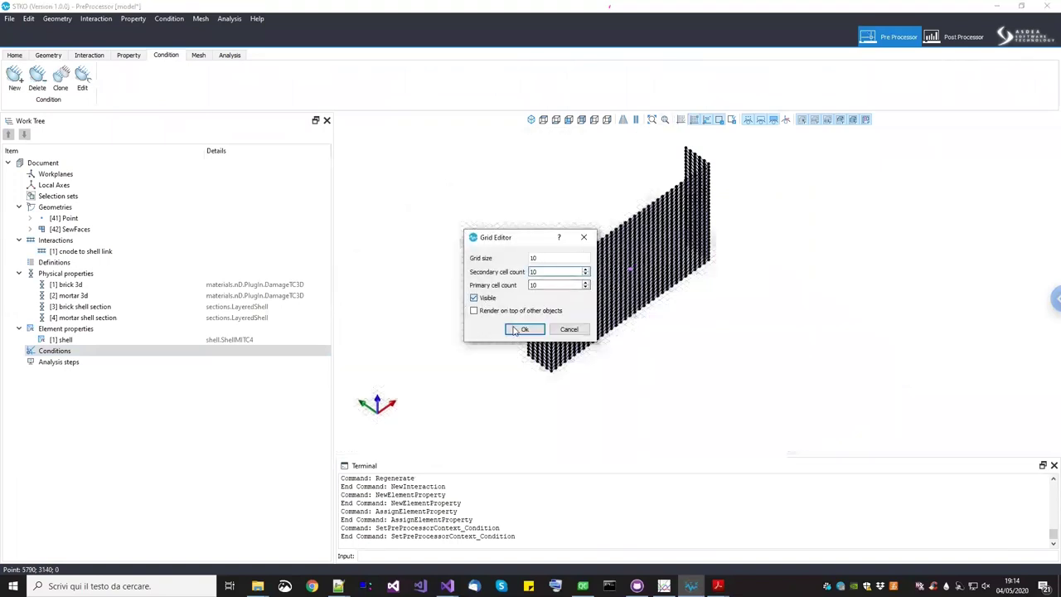
{"action": "left_click", "coordinate": [517, 329]}
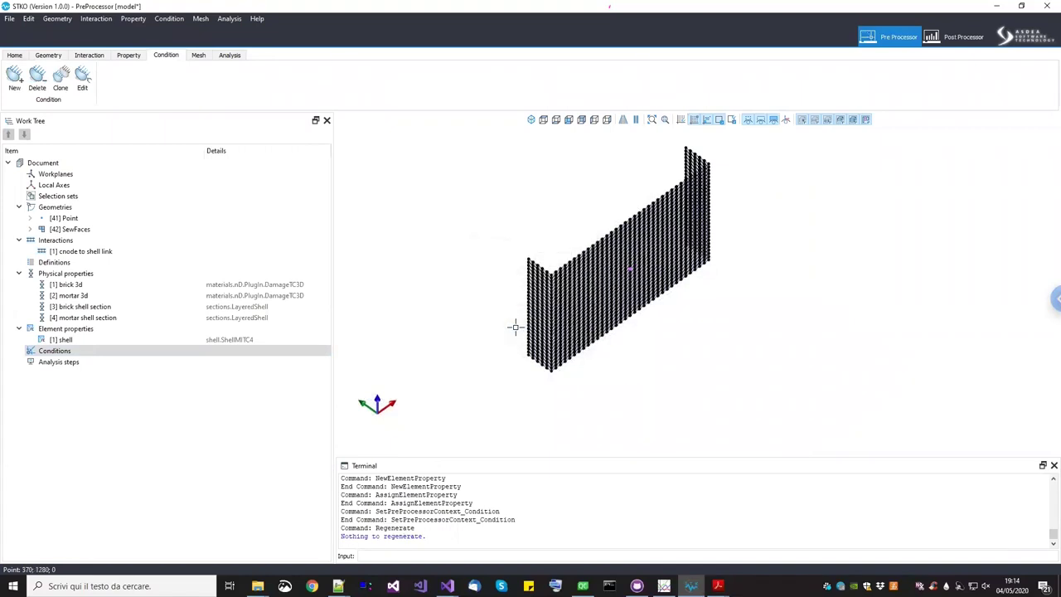
Start a new condition named "fix Z" using the single-point fix constraint model
{"action": "left_click", "coordinate": [569, 120]}
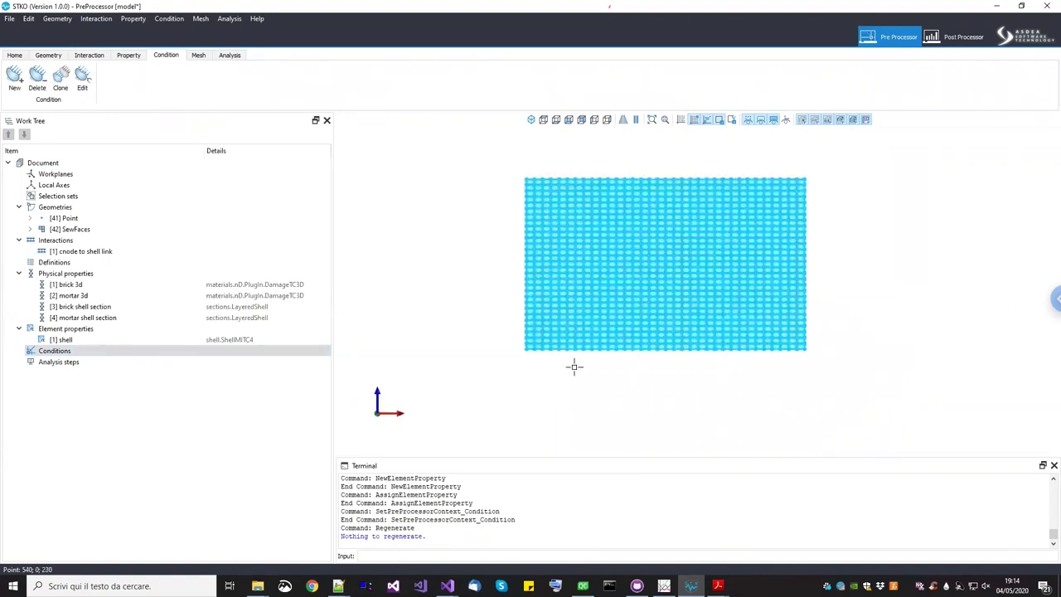
{"action": "left_click", "coordinate": [62, 352]}
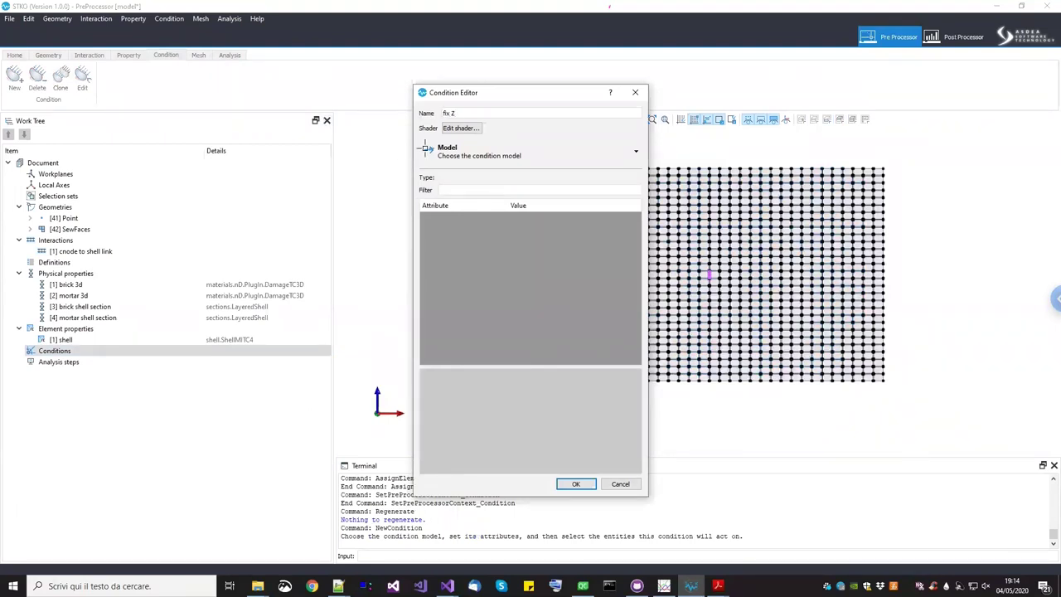
{"action": "left_click", "coordinate": [426, 149]}
{"action": "mouse_move", "coordinate": [464, 174]}
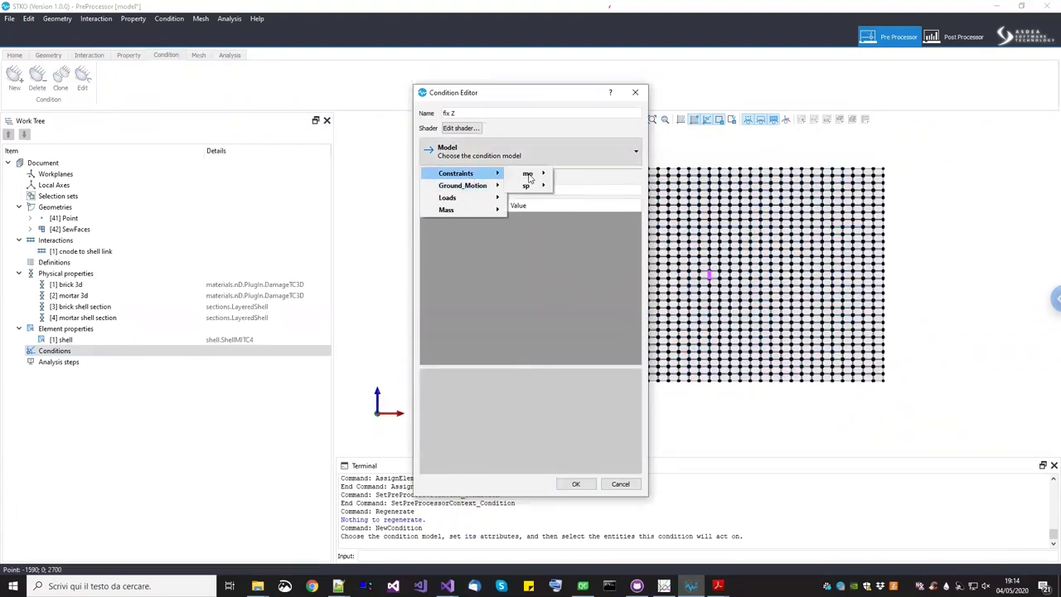
{"action": "mouse_move", "coordinate": [530, 185]}
{"action": "left_click", "coordinate": [571, 185]}
Configure fix Z as 3D with the U-R (Displacement+Rotation) model type and constrain Uz
{"action": "left_click", "coordinate": [559, 232]}
{"action": "left_click", "coordinate": [546, 253]}
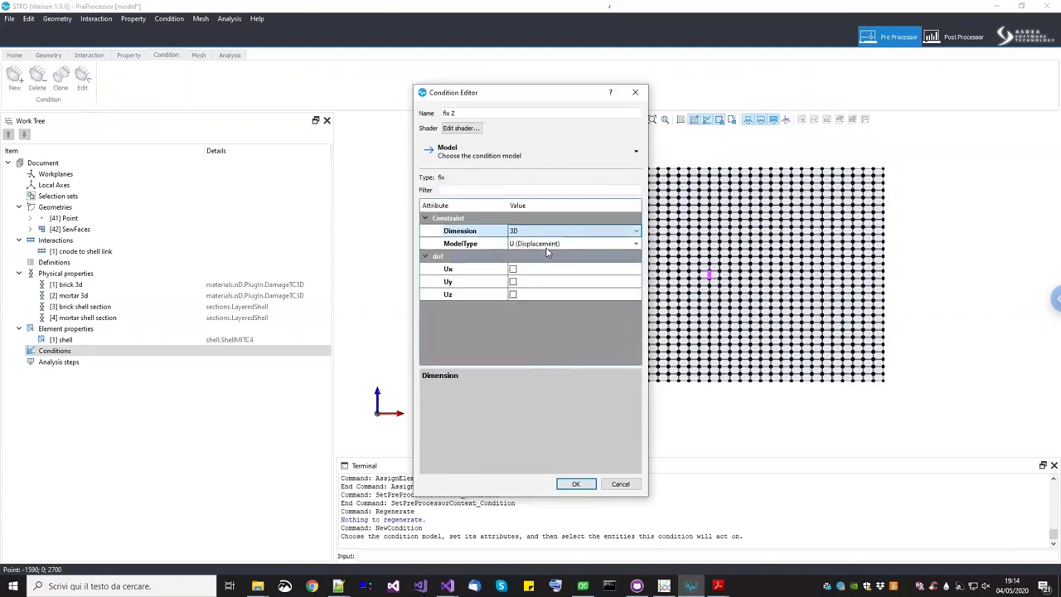
{"action": "left_click", "coordinate": [547, 245]}
{"action": "left_click", "coordinate": [547, 252]}
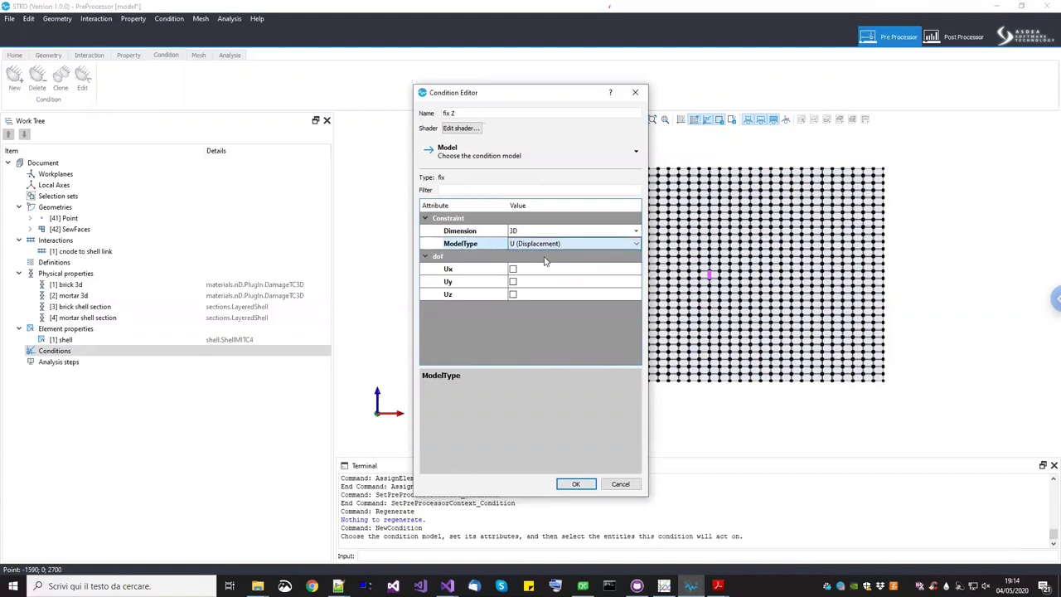
{"action": "left_click", "coordinate": [545, 244]}
{"action": "left_click", "coordinate": [540, 271]}
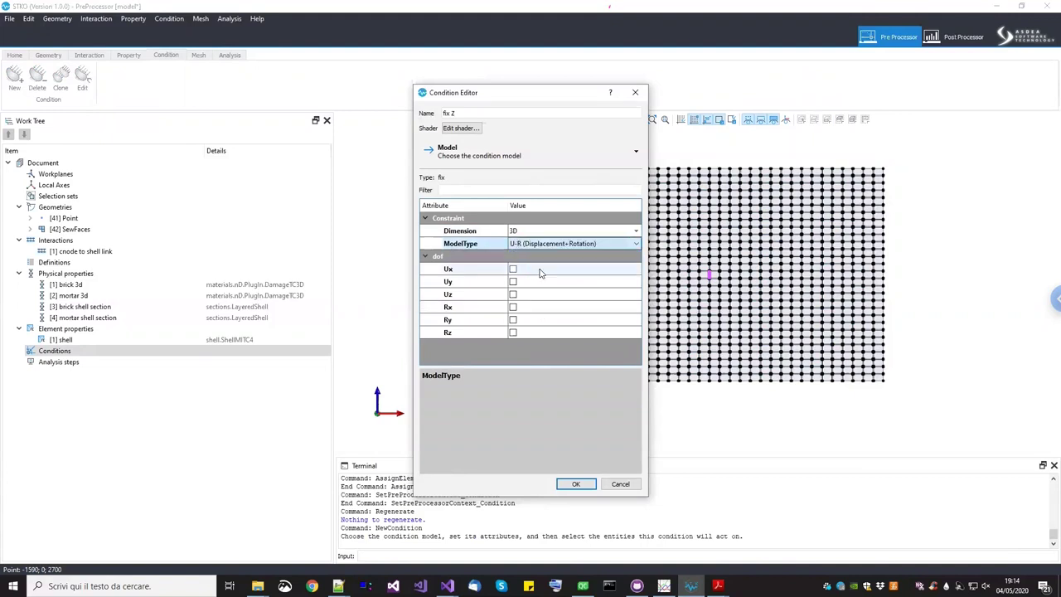
{"action": "left_click", "coordinate": [513, 294]}
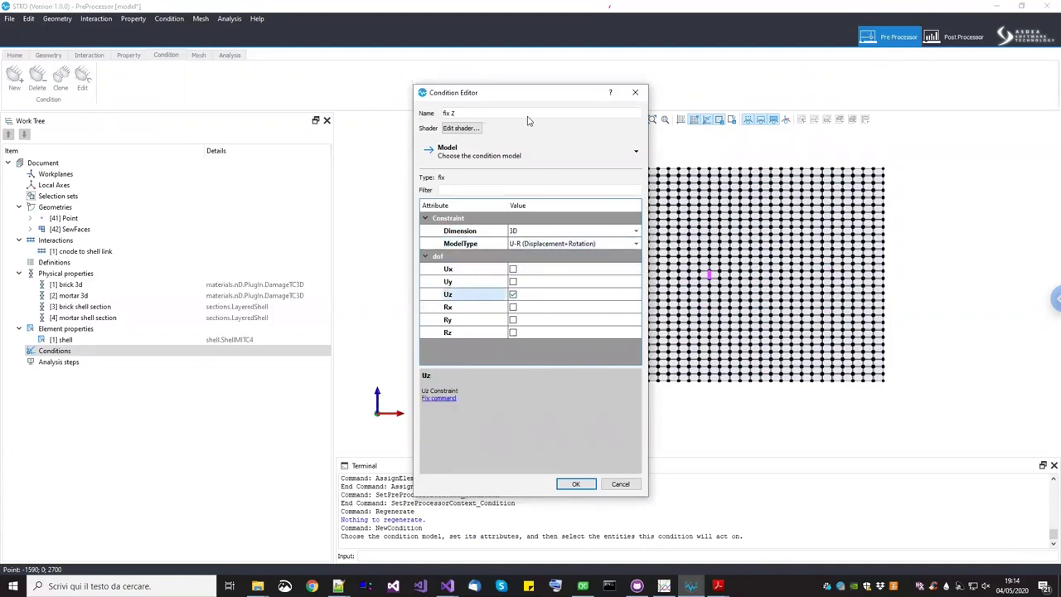
Apply the fix Z condition to all points and edges along the base of the wall and its returns
{"action": "left_click_drag", "start_coordinate": [524, 98], "coordinate": [196, 95]}
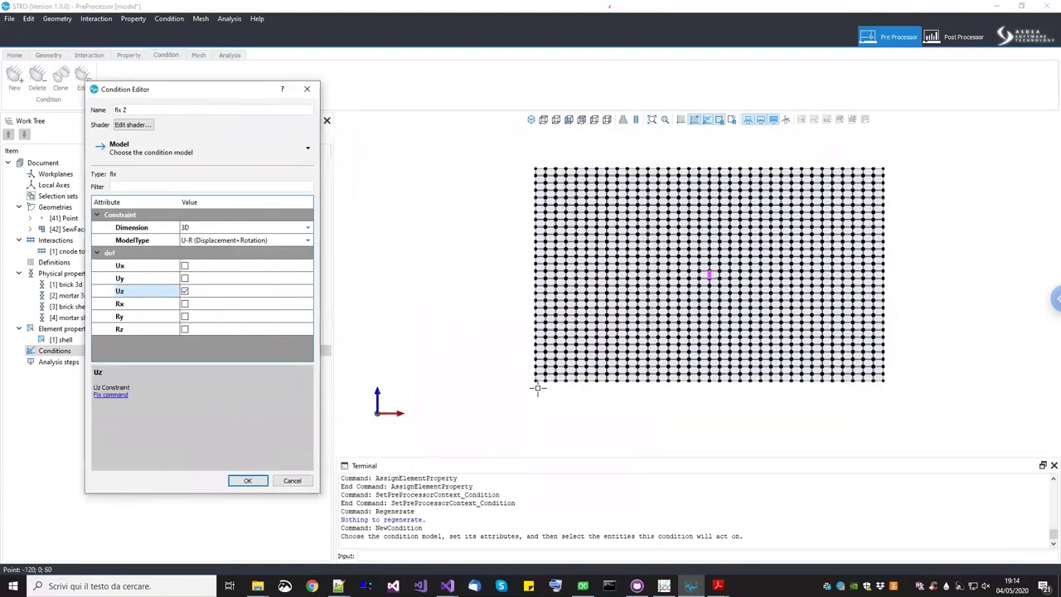
{"action": "scroll", "coordinate": [535, 388], "scroll_direction": "up", "scroll_amount": 1}
{"action": "scroll", "coordinate": [454, 385], "scroll_direction": "up", "scroll_amount": 1}
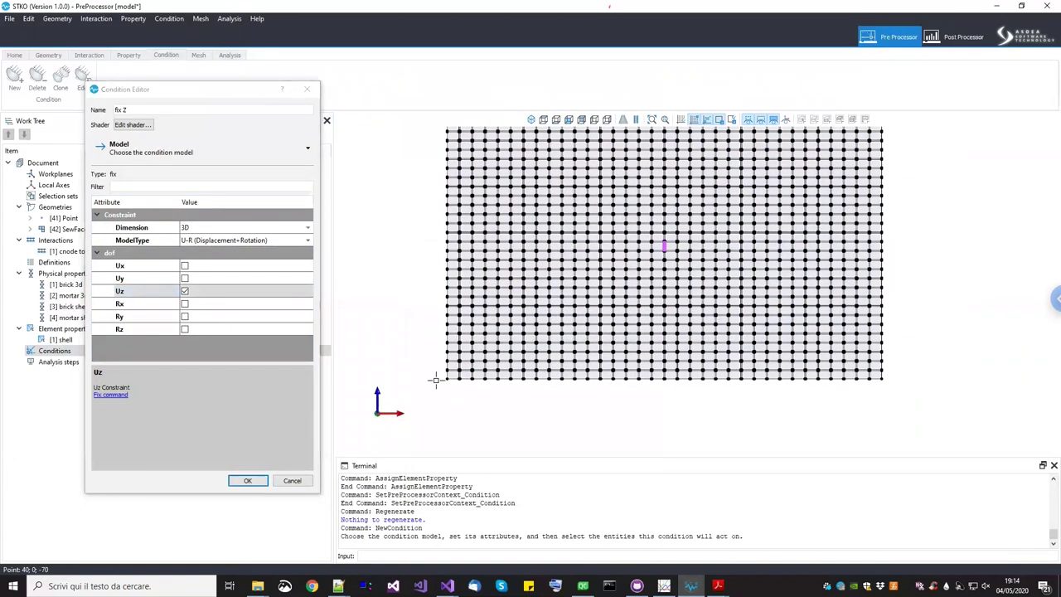
{"action": "left_click_drag", "start_coordinate": [433, 373], "coordinate": [952, 447]}
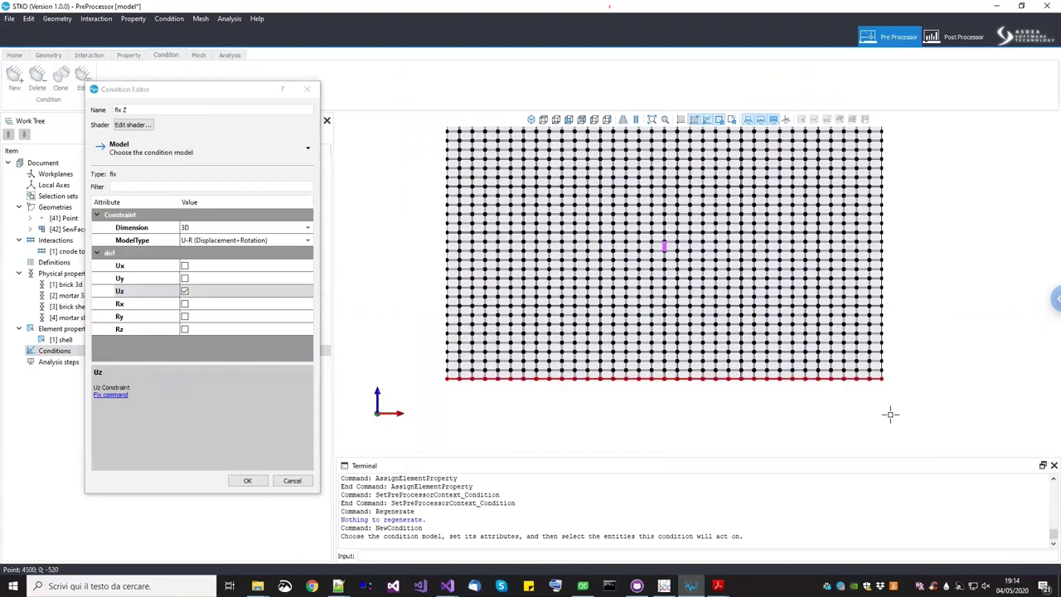
{"action": "scroll", "coordinate": [890, 413], "scroll_direction": "down", "scroll_amount": 2}
{"action": "middle_click_drag", "start_coordinate": [765, 255], "coordinate": [742, 253]}
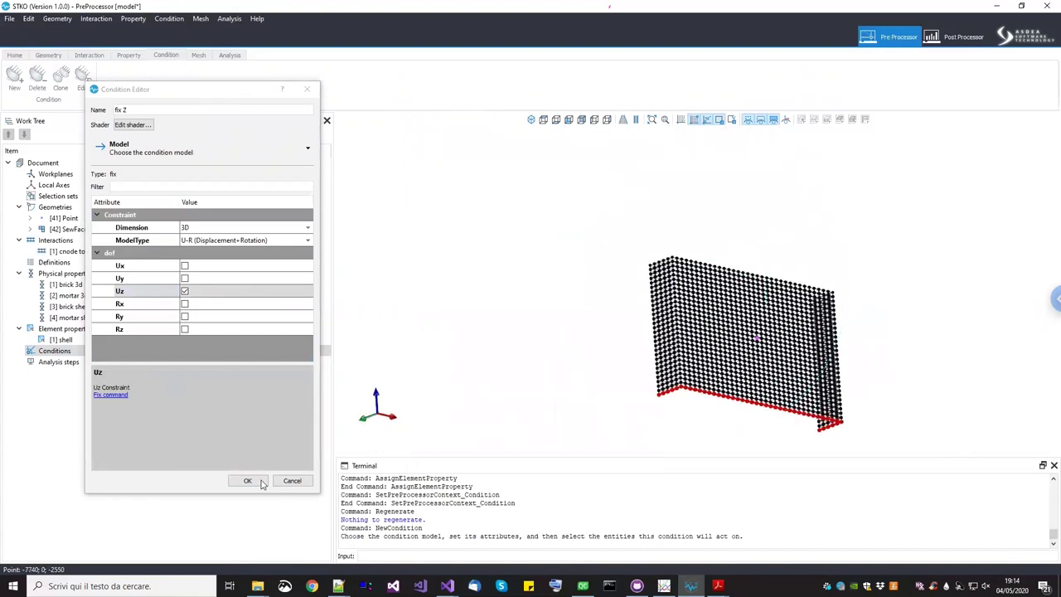
{"action": "scroll", "coordinate": [663, 402], "scroll_direction": "up", "scroll_amount": 5}
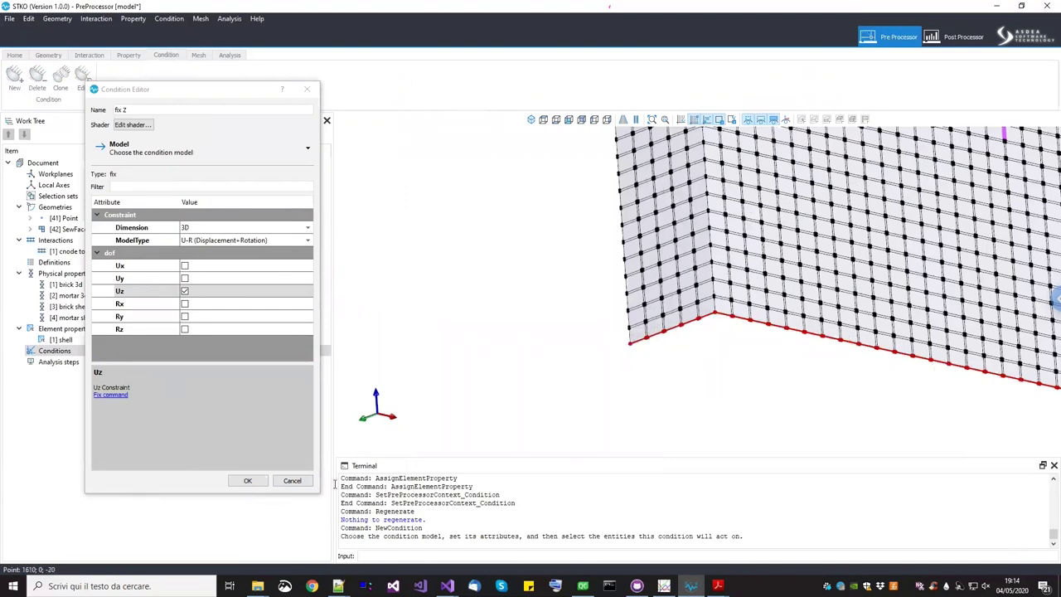
{"action": "left_click", "coordinate": [254, 482]}
{"action": "scroll", "coordinate": [682, 378], "scroll_direction": "down", "scroll_amount": 6}
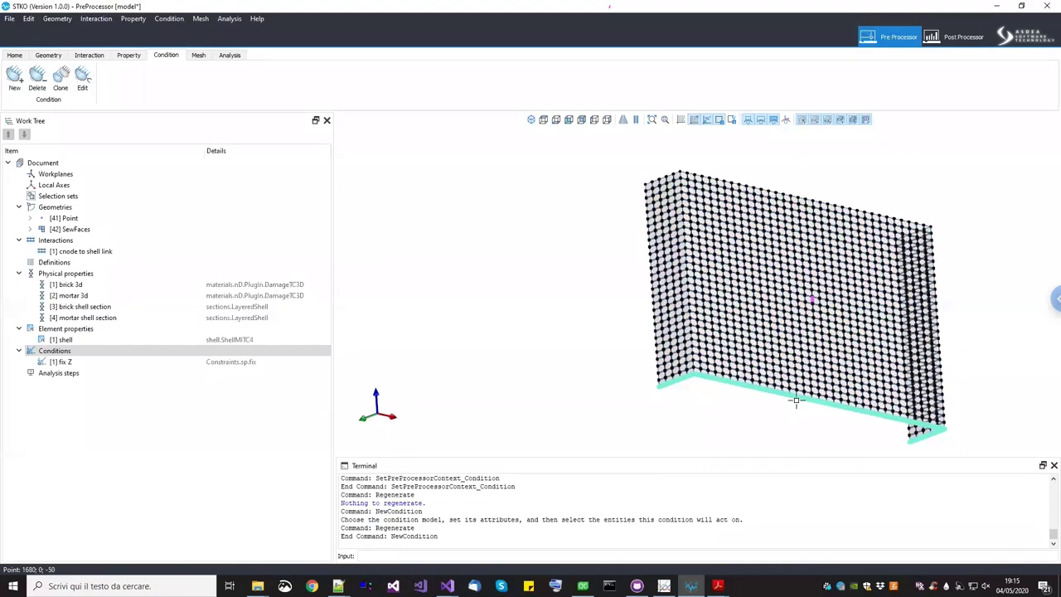
{"action": "left_click", "coordinate": [805, 353]}
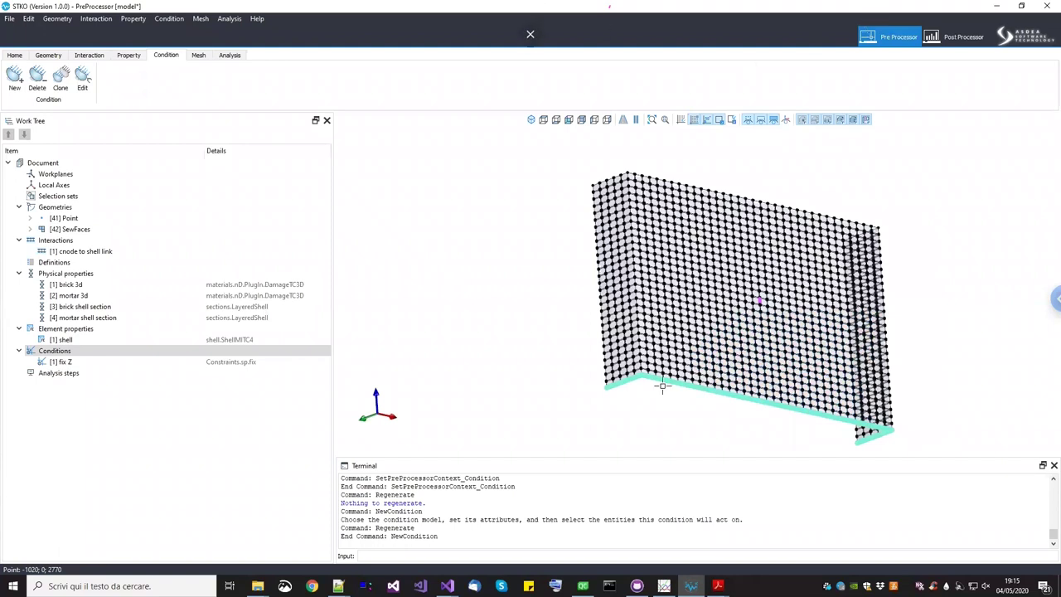
{"action": "left_click", "coordinate": [1048, 300]}
{"action": "key", "text": "F11"}
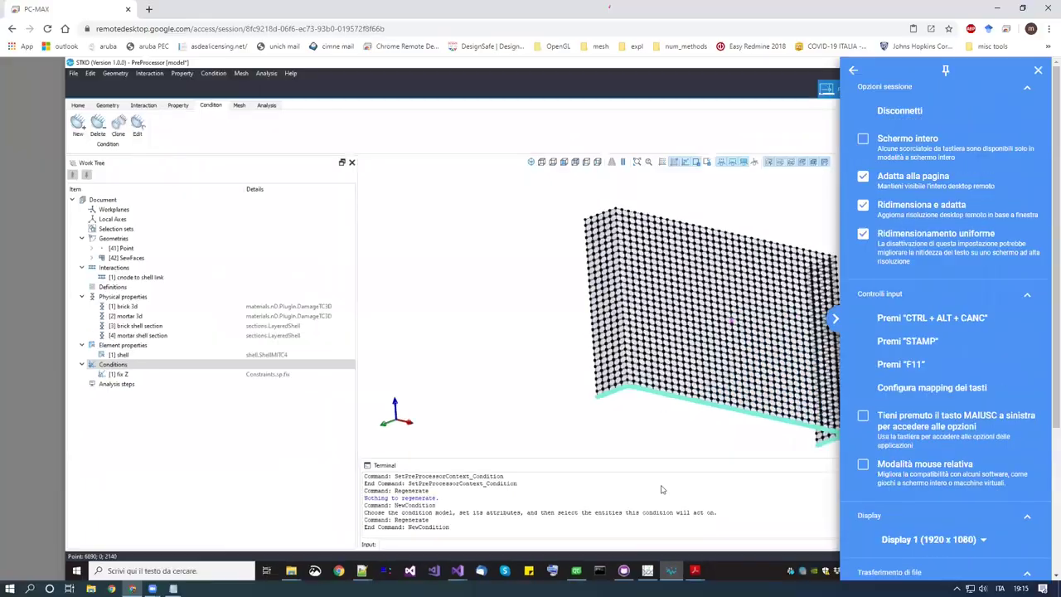
{"action": "left_click", "coordinate": [153, 588]}
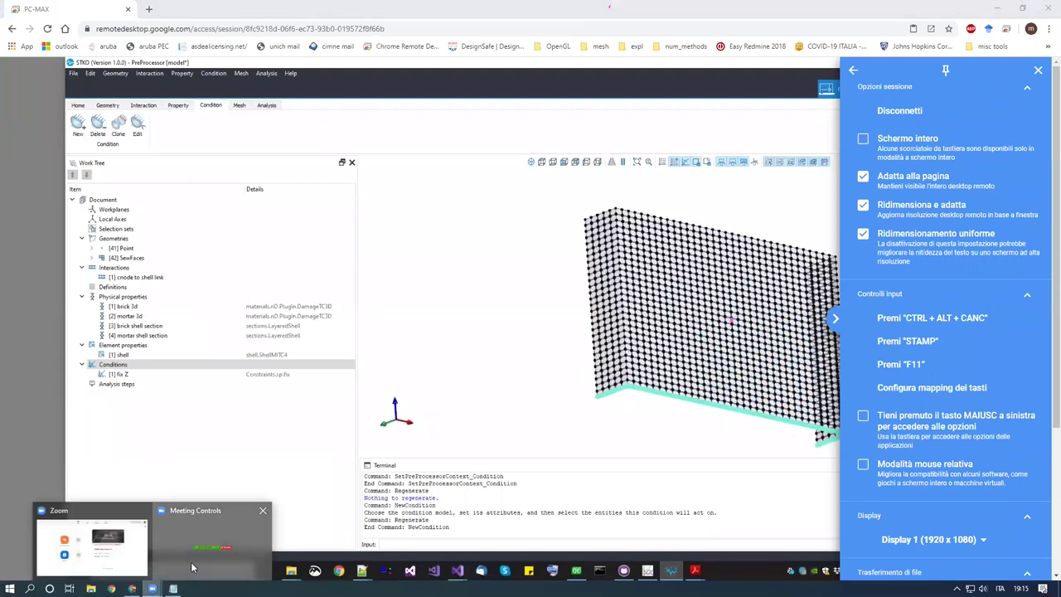
{"action": "left_click", "coordinate": [232, 539]}
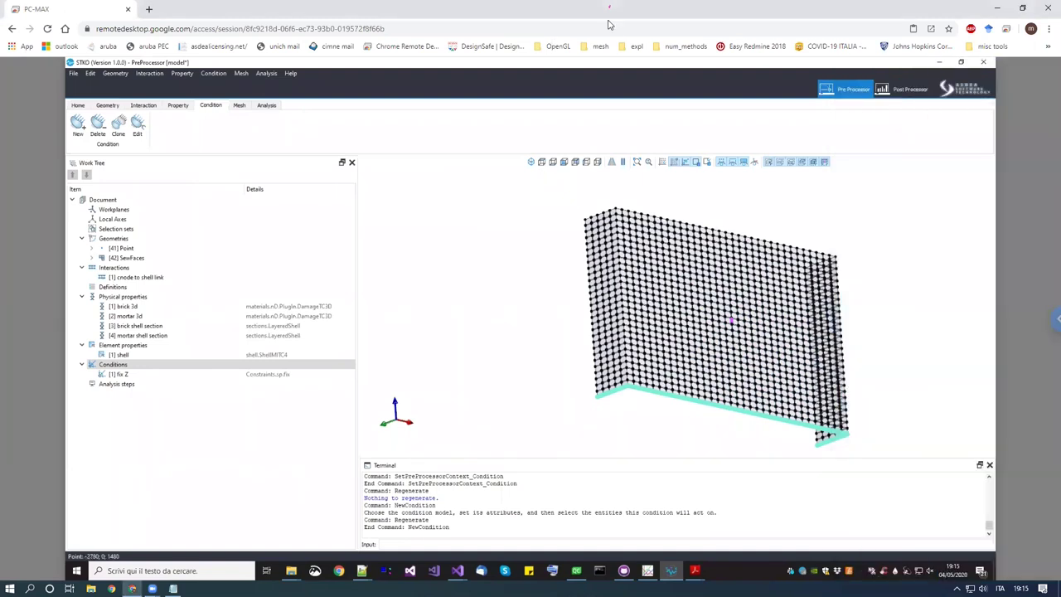
{"action": "left_click", "coordinate": [1054, 319]}
{"action": "left_click", "coordinate": [863, 140]}
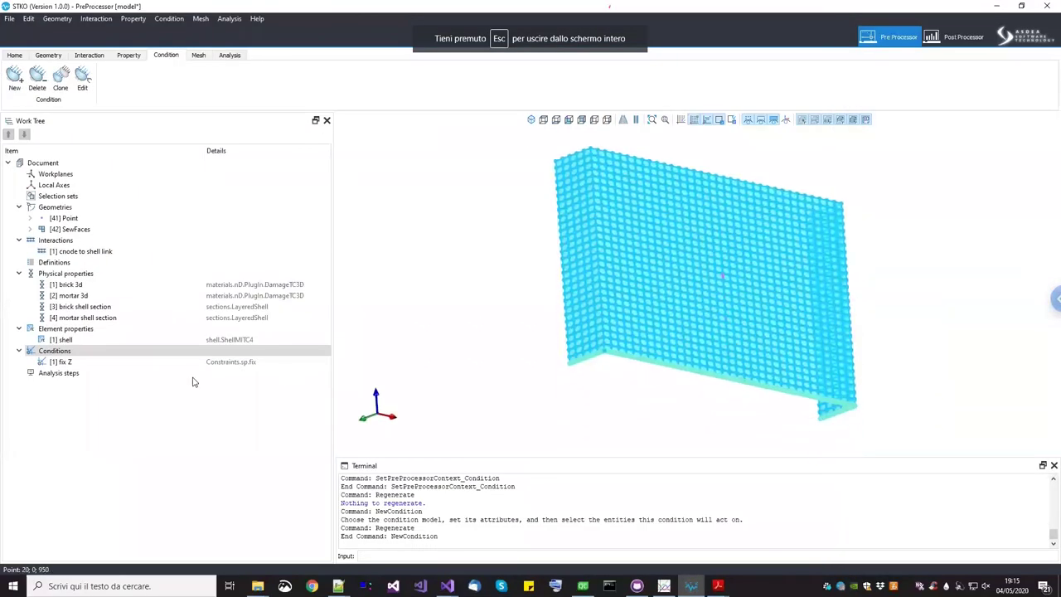
Start a second condition named "fix Y" using the single-point fix constraint model
{"action": "left_click", "coordinate": [124, 362]}
{"action": "left_click_drag", "start_coordinate": [638, 358], "coordinate": [675, 348]}
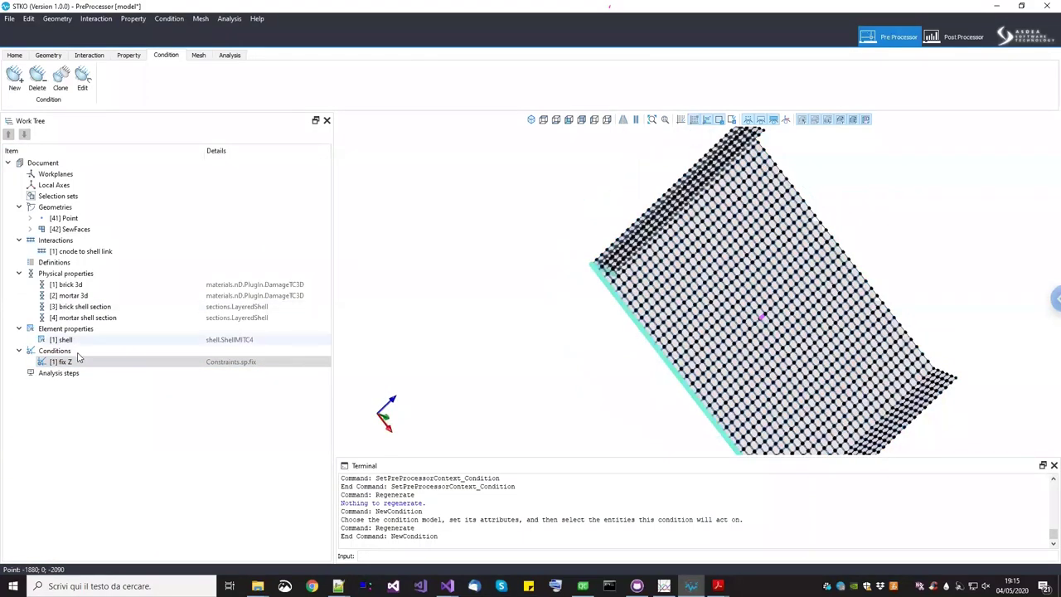
{"action": "left_click", "coordinate": [78, 351]}
{"action": "double_click", "coordinate": [192, 351]}
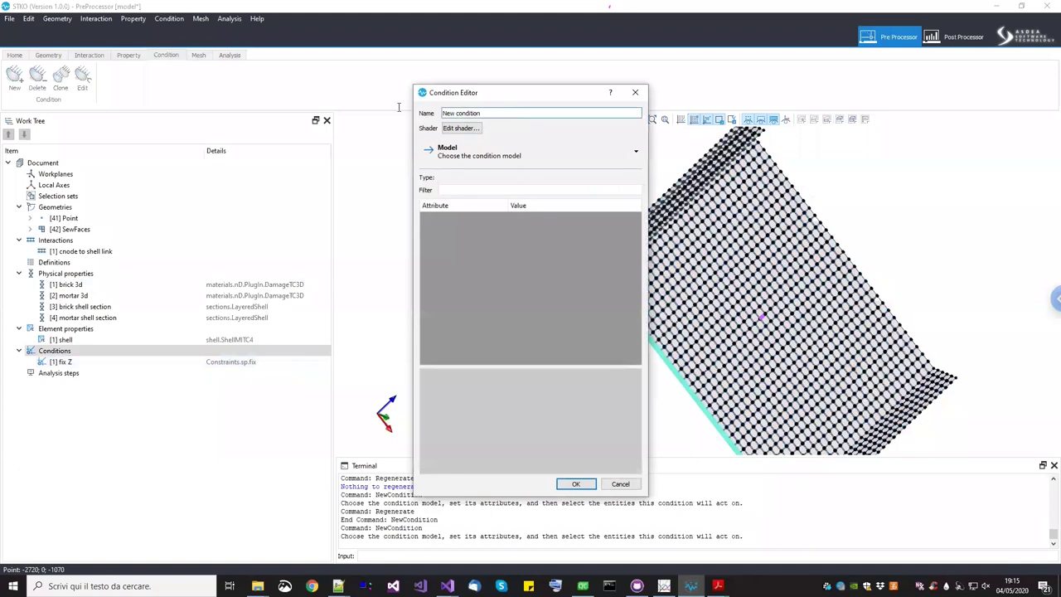
{"action": "type", "text": "fix Y"}
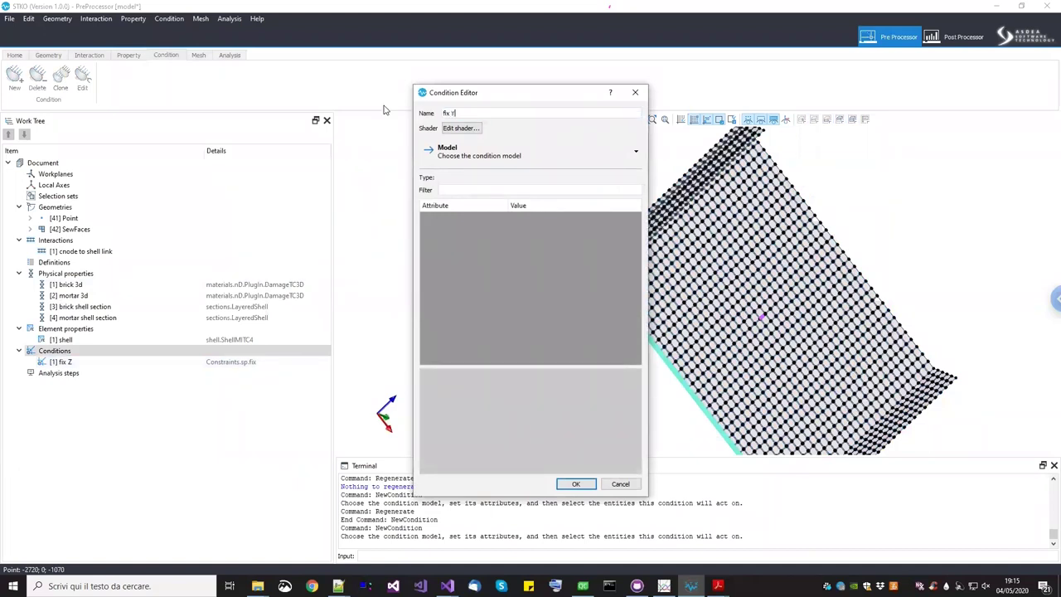
{"action": "left_click_drag", "start_coordinate": [483, 97], "coordinate": [238, 74]}
{"action": "left_click", "coordinate": [253, 131]}
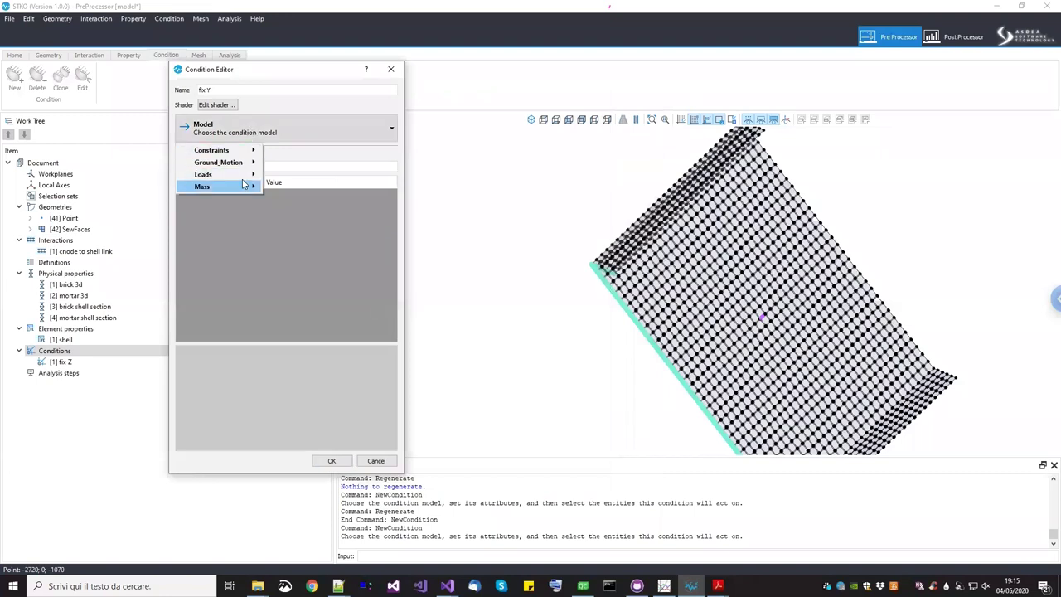
{"action": "mouse_move", "coordinate": [249, 150]}
{"action": "mouse_move", "coordinate": [281, 162]}
{"action": "left_click", "coordinate": [334, 163]}
Configure fix Y as 3D with the U-R (Displacement+Rotation) model type and constrain Uy
{"action": "left_click", "coordinate": [314, 207]}
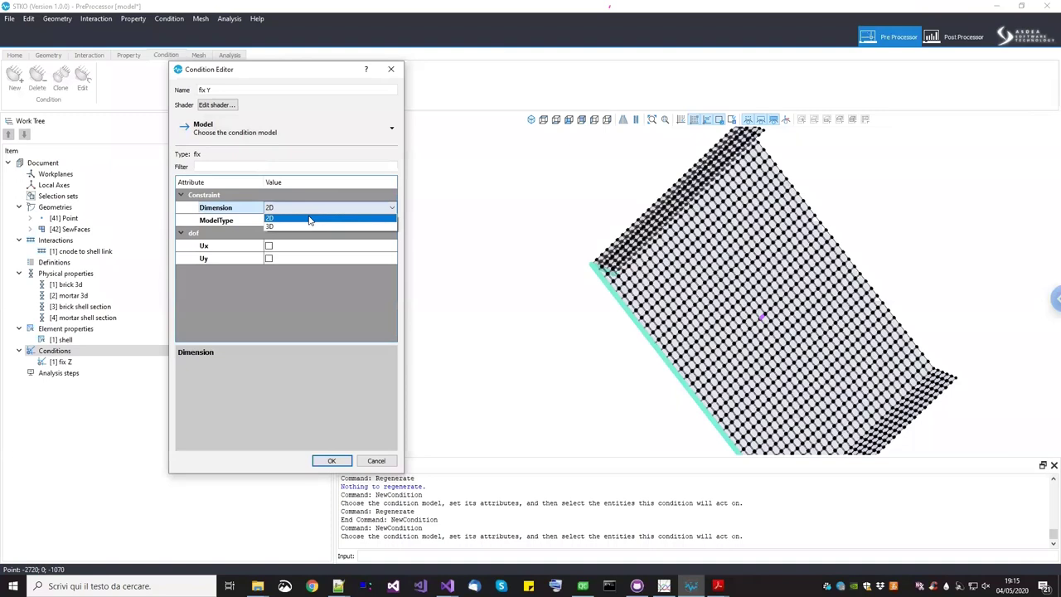
{"action": "left_click", "coordinate": [302, 224]}
{"action": "left_click", "coordinate": [302, 221]}
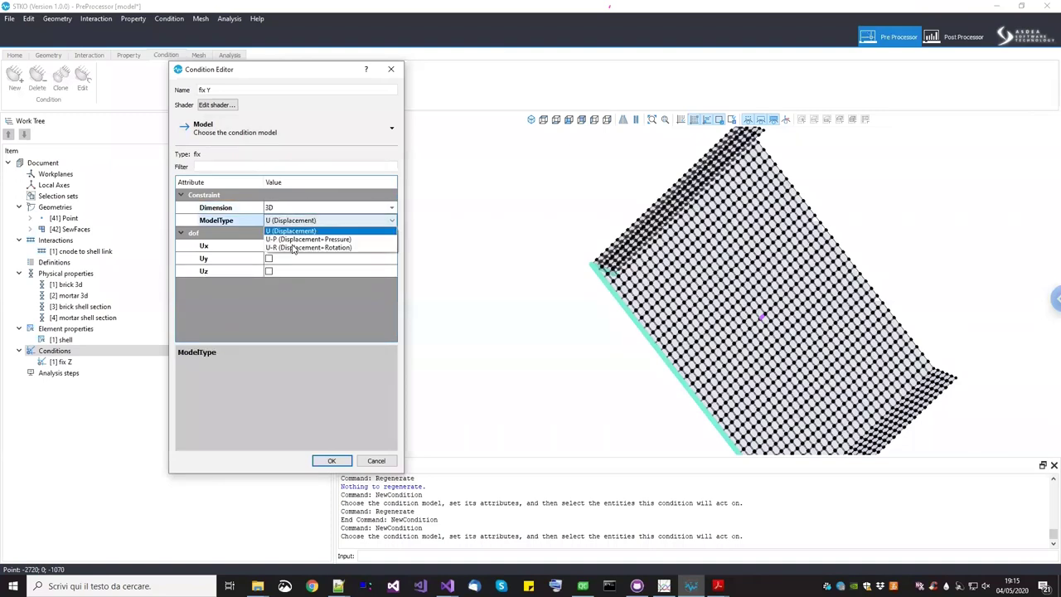
{"action": "left_click", "coordinate": [299, 232]}
{"action": "left_click", "coordinate": [268, 258]}
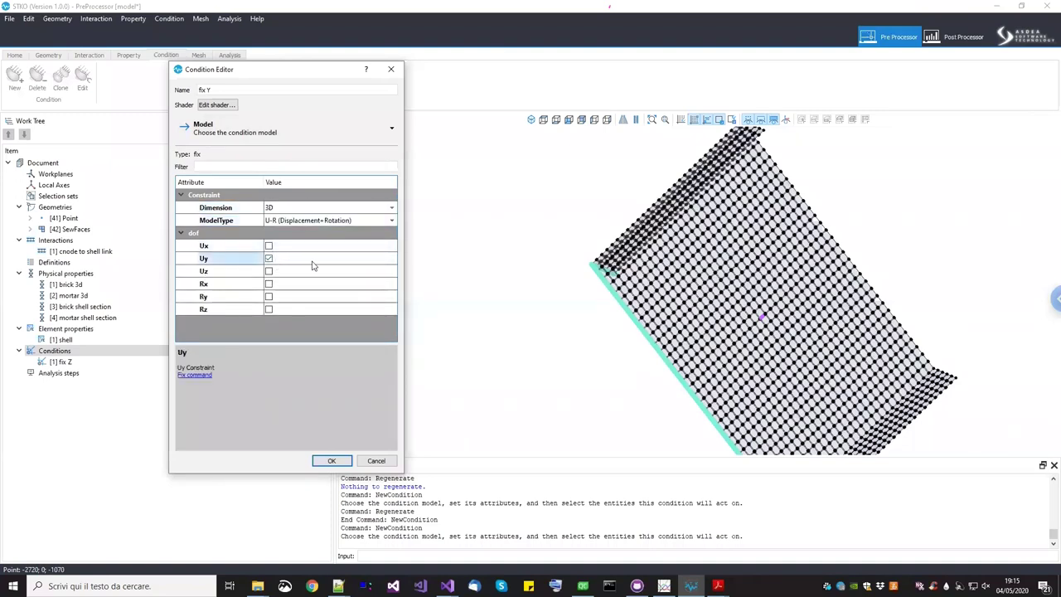
Select the free vertical edges and points of both wall returns for the fix Y condition
{"action": "left_click_drag", "start_coordinate": [575, 237], "coordinate": [543, 124]}
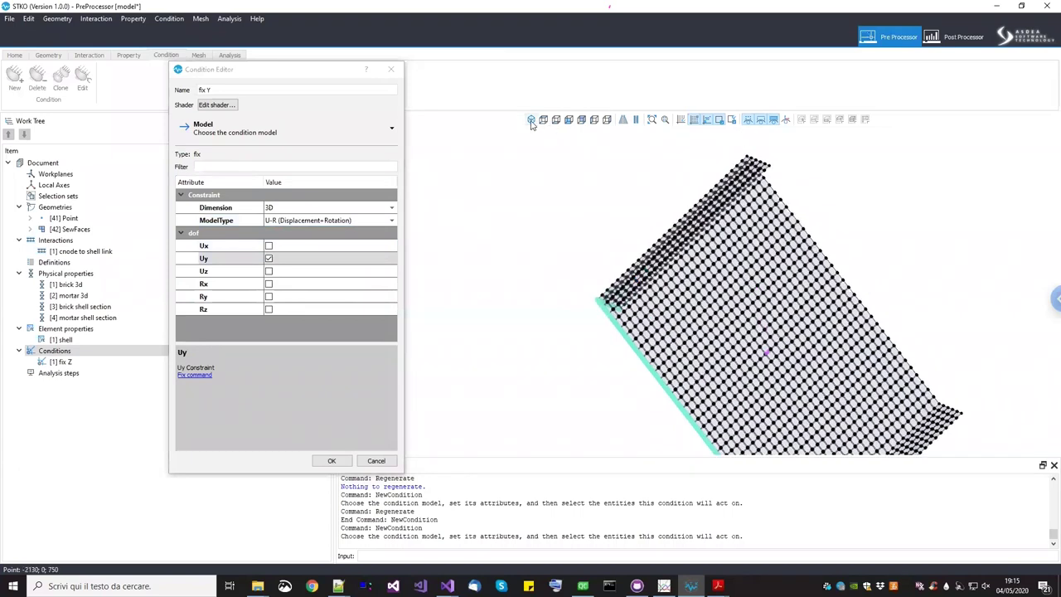
{"action": "left_click", "coordinate": [532, 121]}
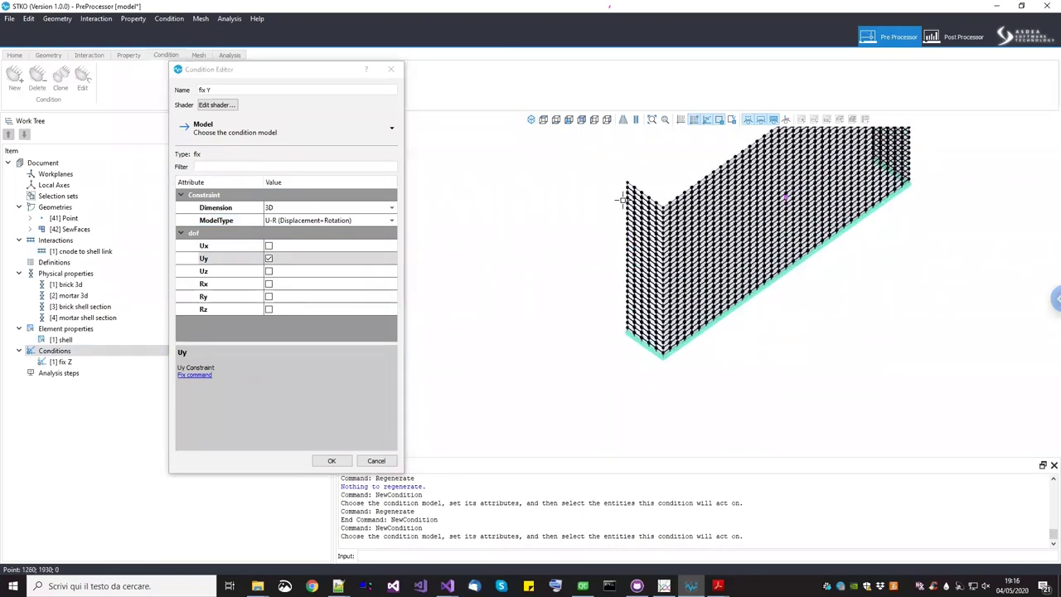
{"action": "left_click", "coordinate": [594, 121]}
{"action": "left_click_drag", "start_coordinate": [601, 147], "coordinate": [630, 429]}
{"action": "middle_click_drag", "start_coordinate": [630, 429], "coordinate": [837, 227]}
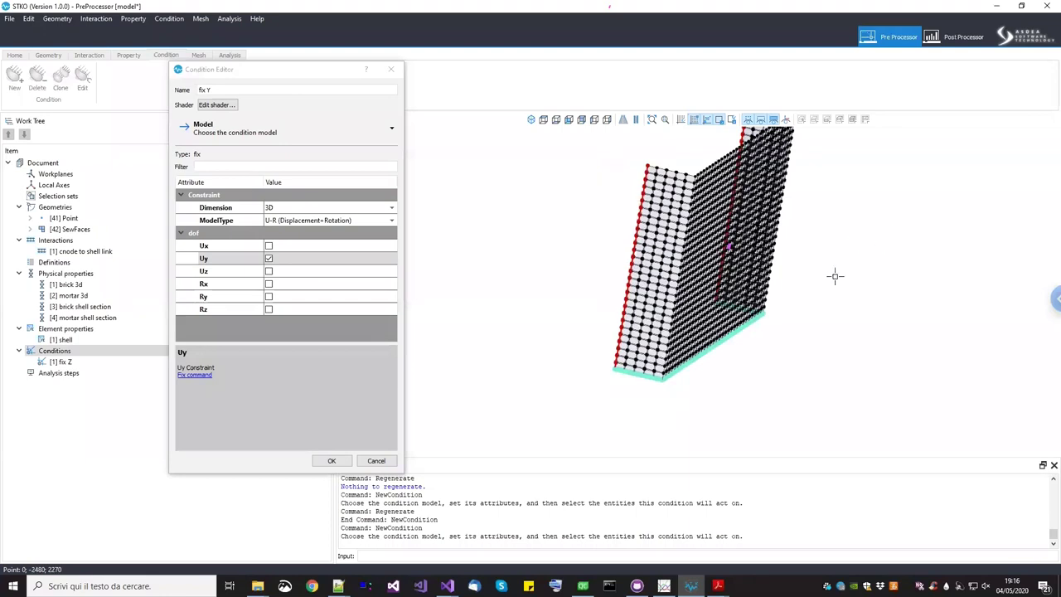
{"action": "middle_click_drag", "start_coordinate": [680, 245], "coordinate": [631, 300], "text": "shift"}
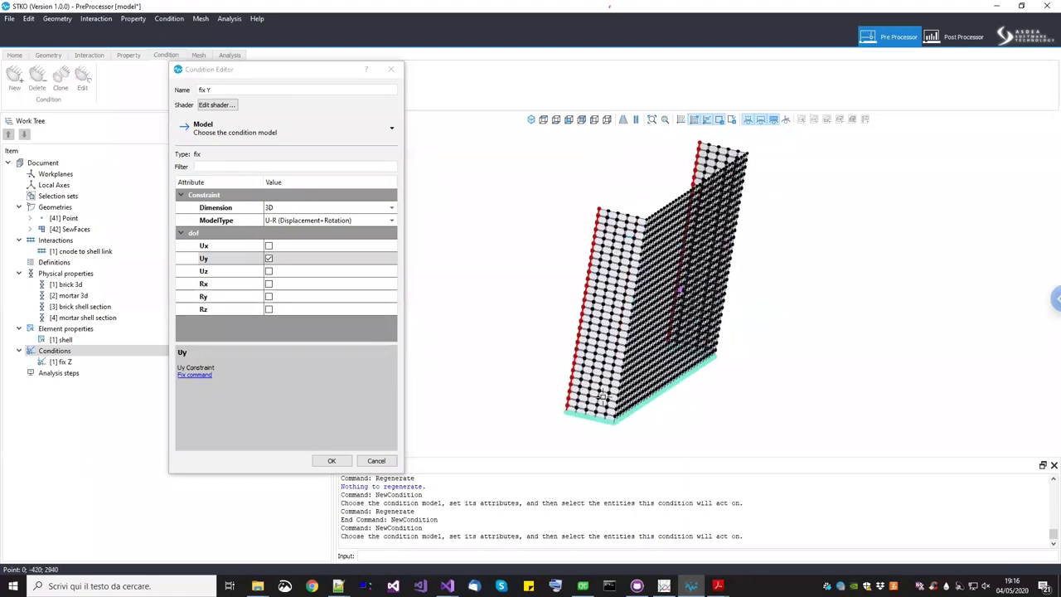
Add the top and base edges and points of the main wall to the fix Y selection and create the condition
{"action": "left_click", "coordinate": [594, 120]}
{"action": "scroll", "coordinate": [604, 199], "scroll_direction": "up", "scroll_amount": 2}
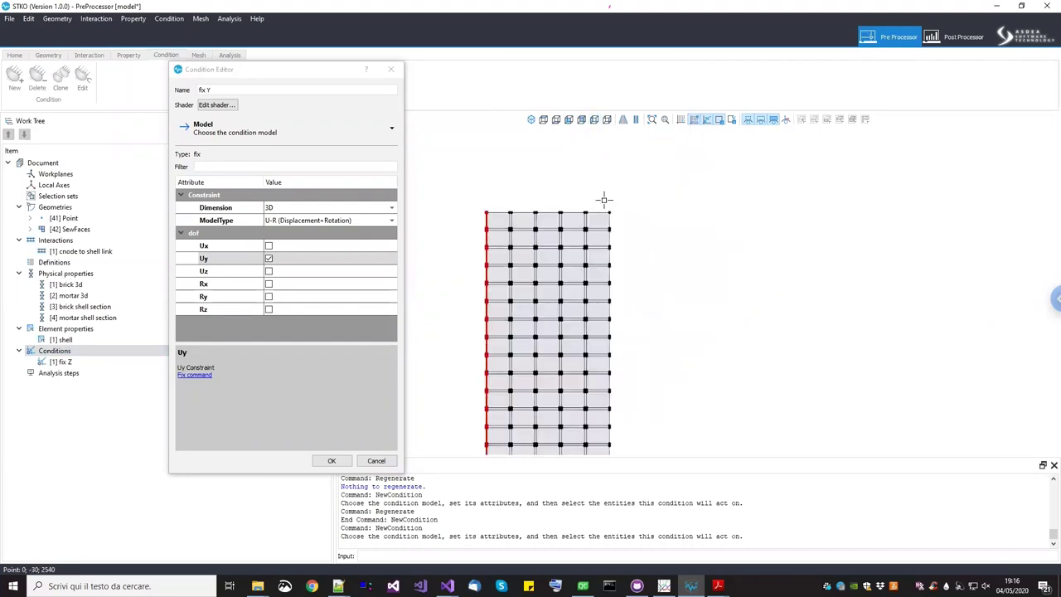
{"action": "middle_click_drag", "start_coordinate": [649, 234], "coordinate": [660, 392]}
{"action": "scroll", "coordinate": [663, 364], "scroll_direction": "up", "scroll_amount": 2}
{"action": "left_click_drag", "start_coordinate": [663, 319], "coordinate": [694, 353]}
{"action": "scroll", "coordinate": [694, 353], "scroll_direction": "down", "scroll_amount": 2}
{"action": "mouse_move", "coordinate": [694, 354]}
{"action": "middle_mouse_down"}
{"action": "mouse_move", "coordinate": [668, 332]}
{"action": "mouse_move", "coordinate": [704, 348]}
{"action": "middle_mouse_up"}
{"action": "scroll", "coordinate": [632, 412], "scroll_direction": "up", "scroll_amount": 5}
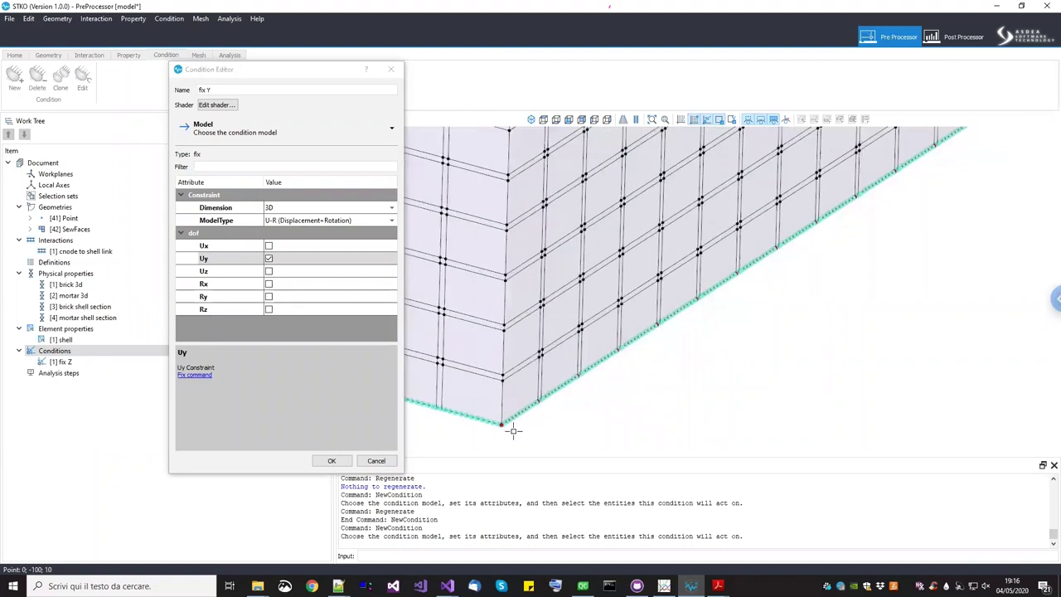
{"action": "scroll", "coordinate": [660, 306], "scroll_direction": "down", "scroll_amount": 5}
{"action": "middle_click_drag", "start_coordinate": [665, 382], "coordinate": [701, 335]}
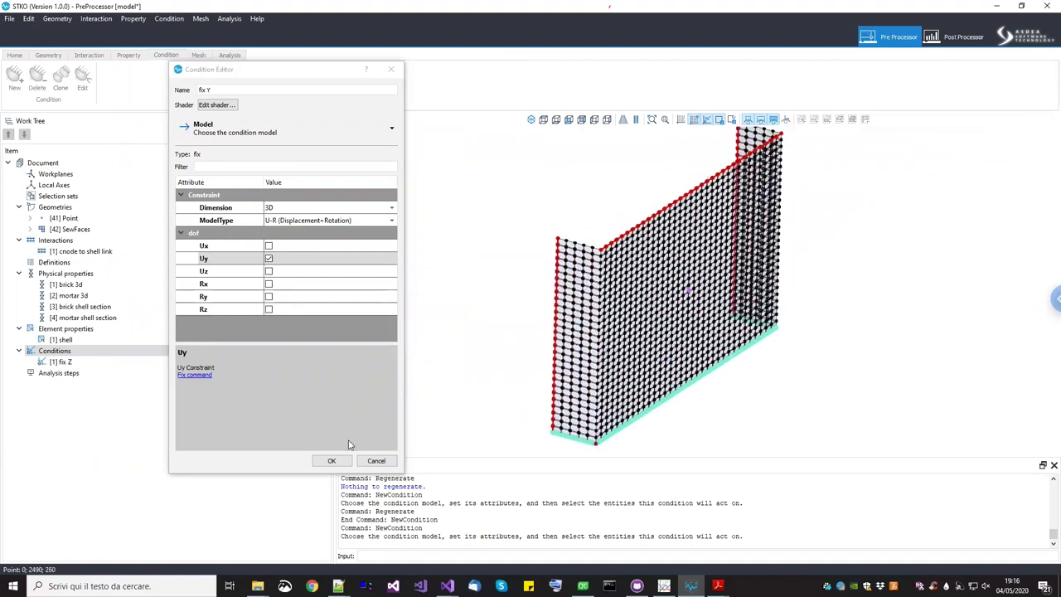
{"action": "left_click", "coordinate": [336, 462]}
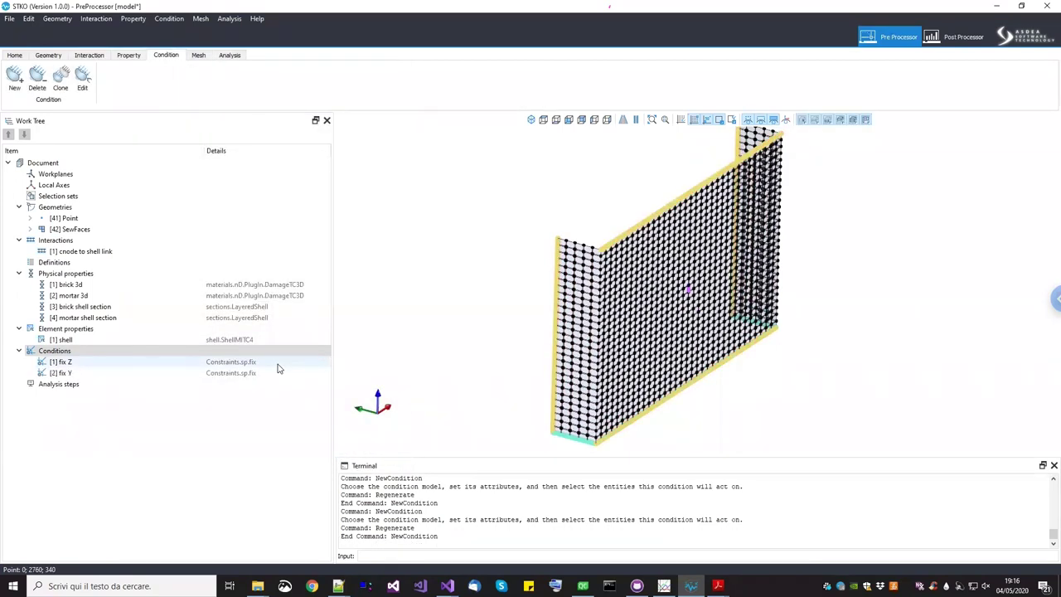
Start a third condition named "fix X" using the single-point fix constraint model
{"action": "right_click", "coordinate": [94, 353]}
{"action": "left_click", "coordinate": [120, 356]}
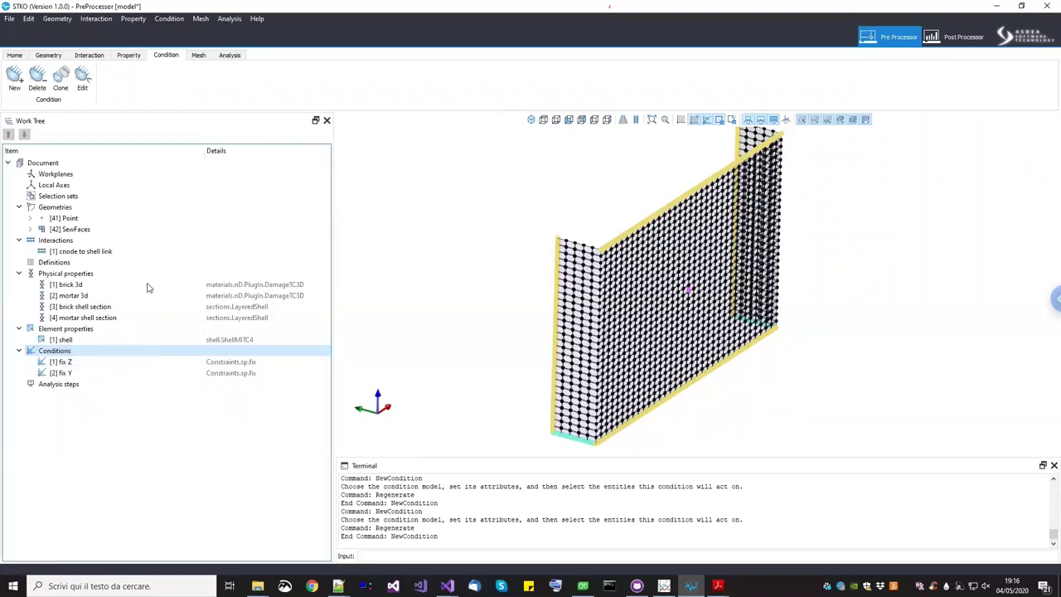
{"action": "key", "text": "ctrl+a"}
{"action": "type", "text": "f"}
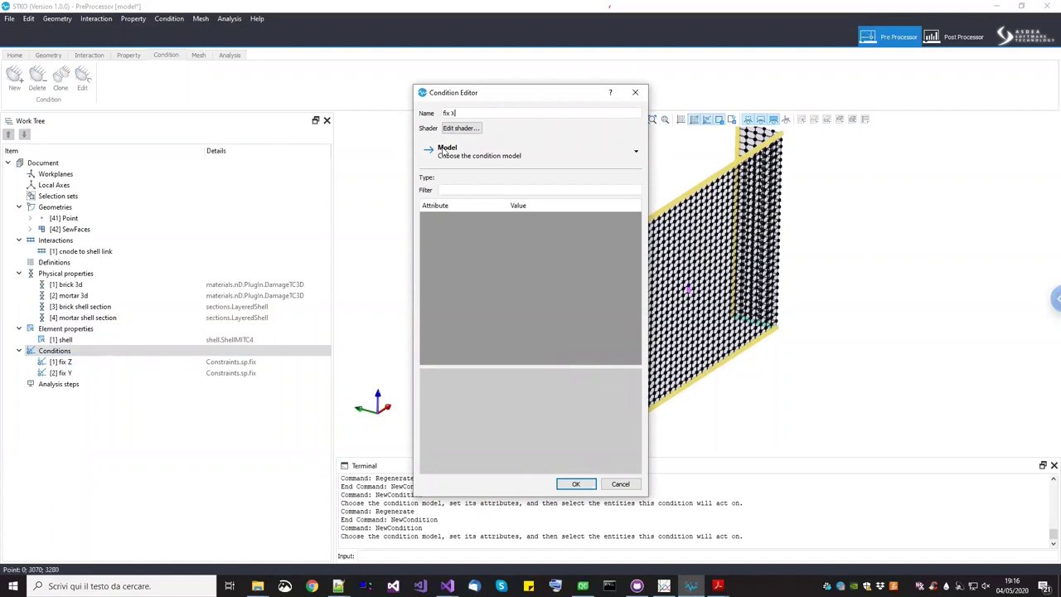
{"action": "left_click", "coordinate": [465, 148]}
{"action": "mouse_move", "coordinate": [469, 176]}
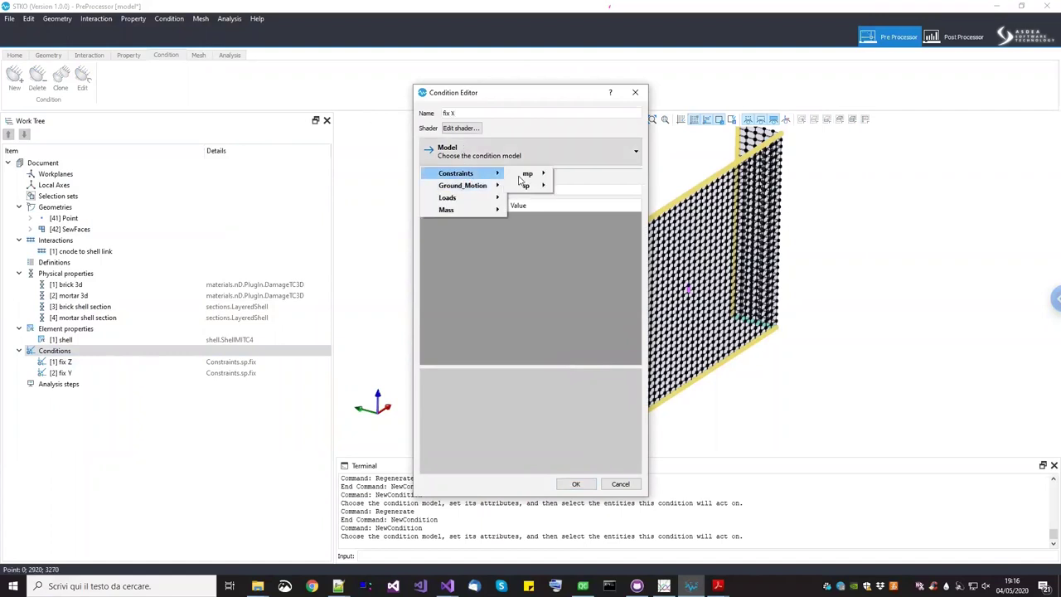
{"action": "mouse_move", "coordinate": [527, 187]}
{"action": "left_click", "coordinate": [572, 186]}
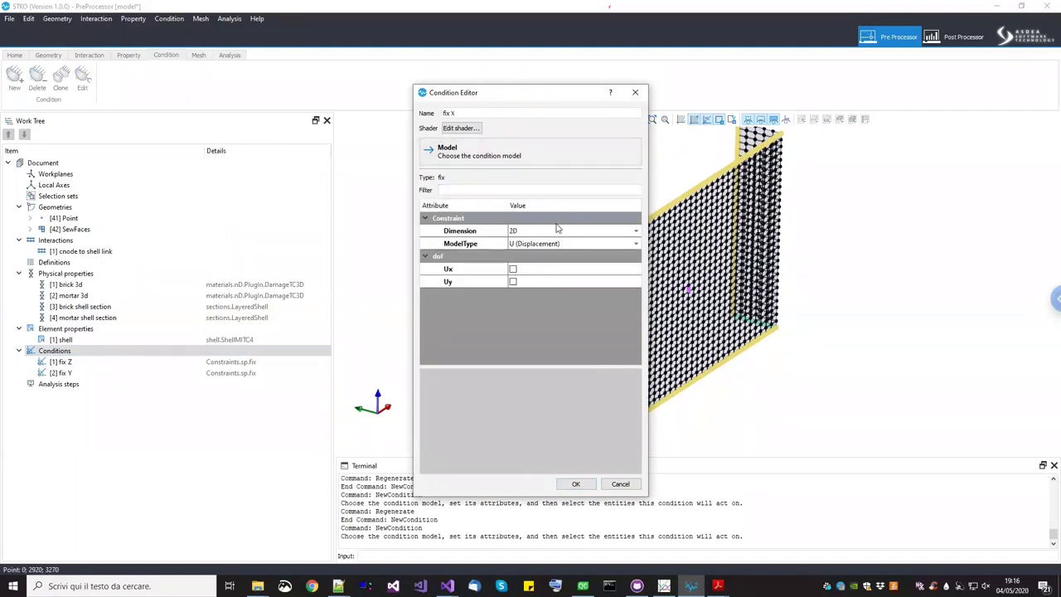
Configure fix X as 3D with the U-R (Displacement+Rotation) model type and constrain Ux
{"action": "left_click", "coordinate": [553, 231]}
{"action": "left_click", "coordinate": [552, 239]}
{"action": "left_click", "coordinate": [542, 244]}
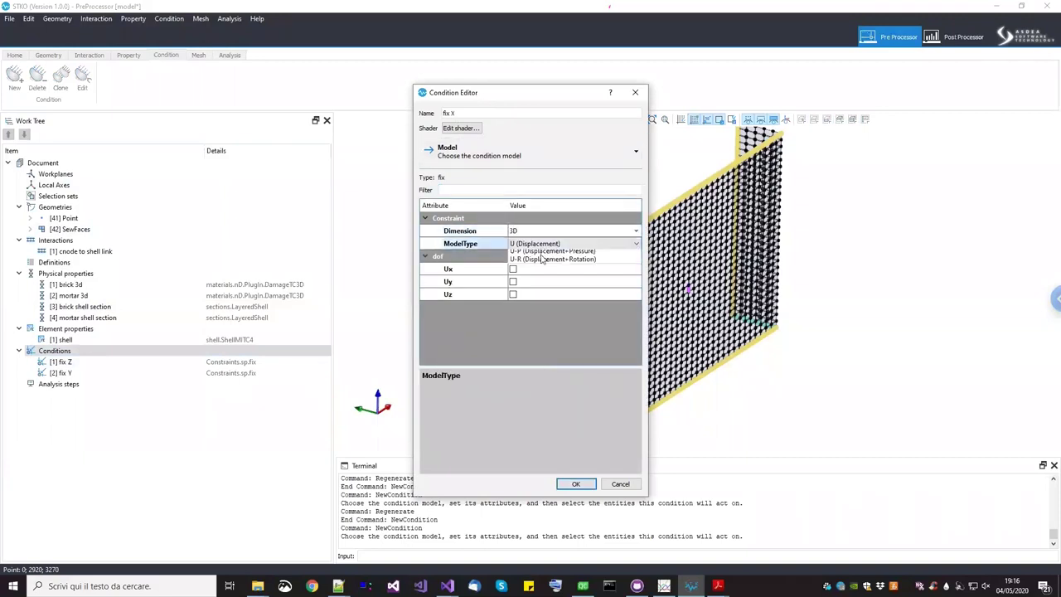
{"action": "left_click", "coordinate": [540, 270]}
{"action": "left_click", "coordinate": [540, 270]}
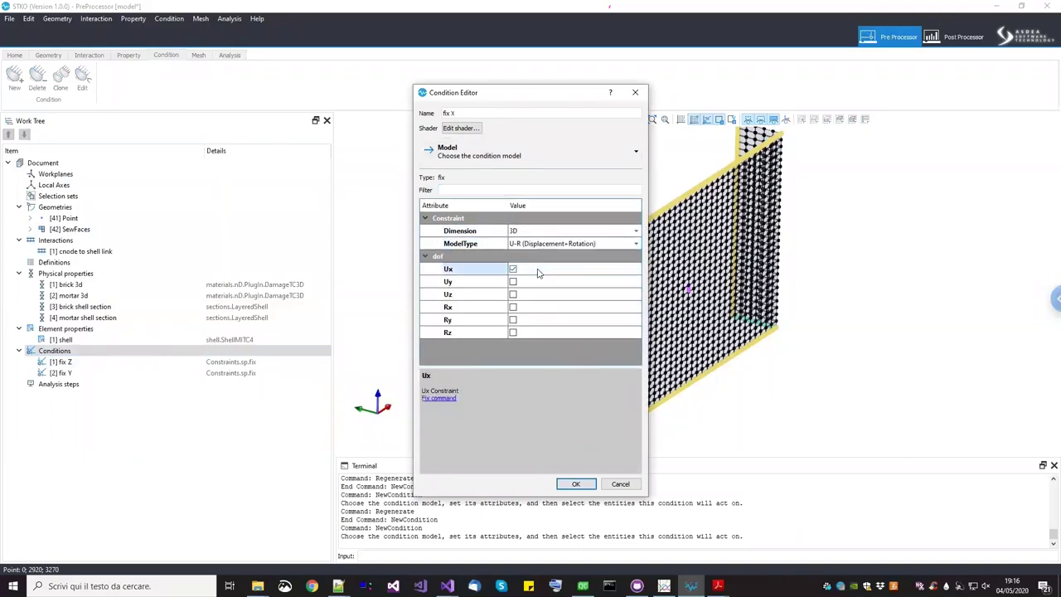
Select the free vertical edges and points of both wall returns for the fix X condition
{"action": "left_click_drag", "start_coordinate": [532, 94], "coordinate": [322, 93]}
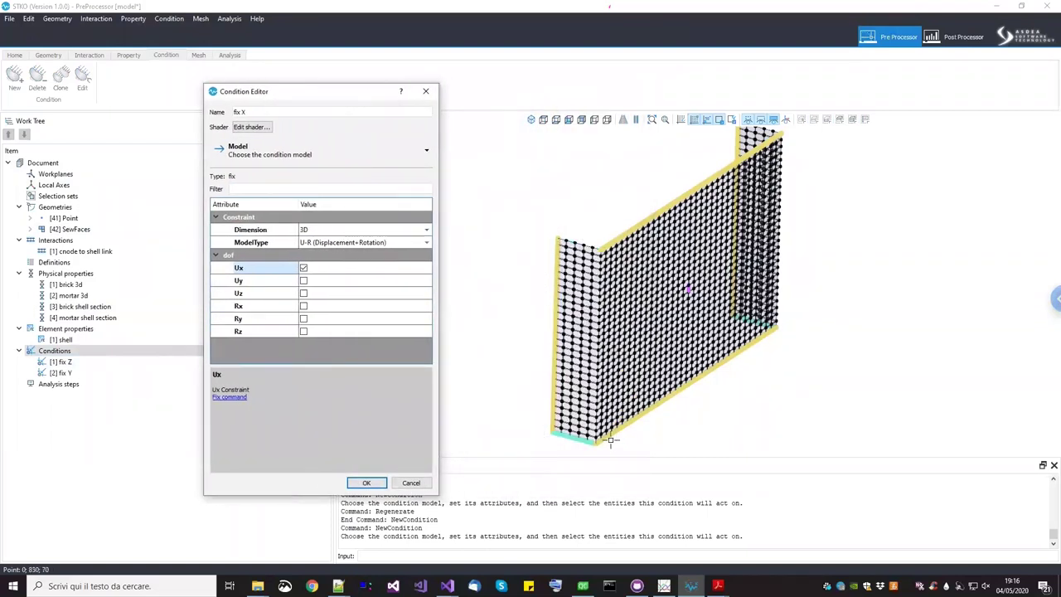
{"action": "left_click", "coordinate": [594, 119]}
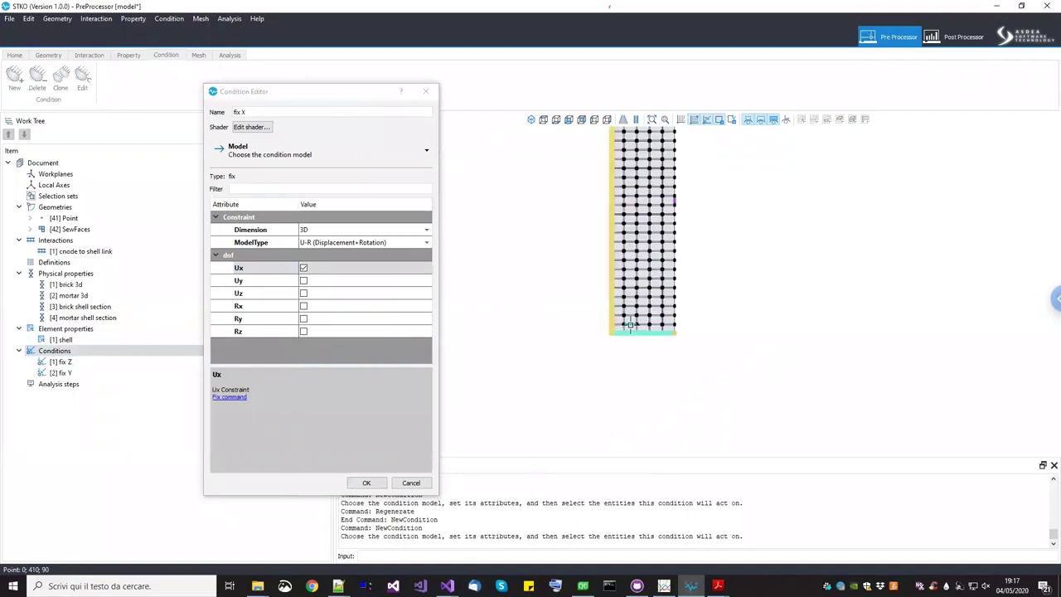
{"action": "scroll", "coordinate": [630, 326], "scroll_direction": "up", "scroll_amount": 3}
{"action": "scroll", "coordinate": [643, 351], "scroll_direction": "down", "scroll_amount": 5}
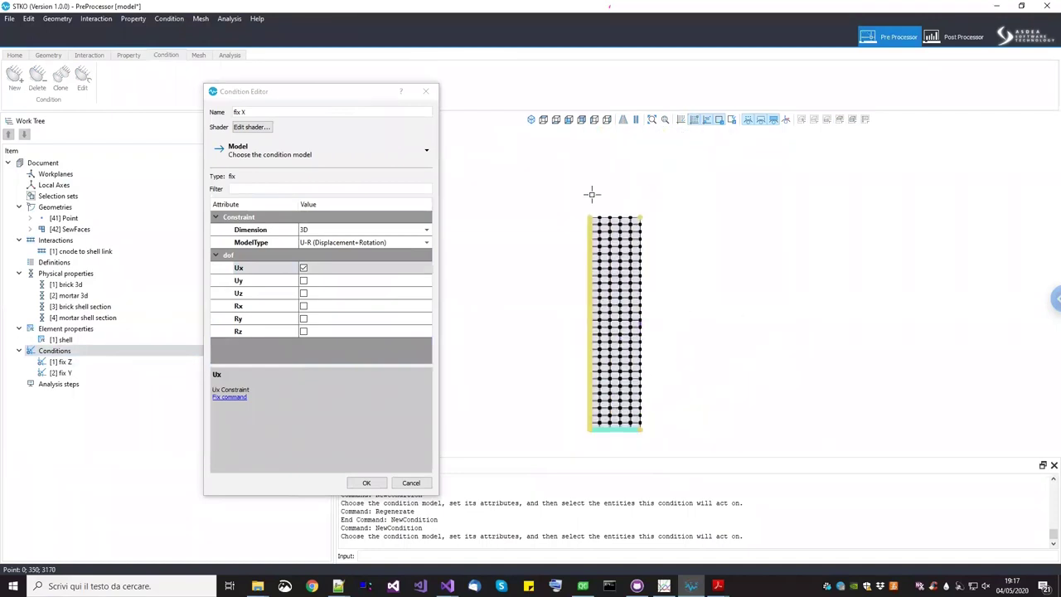
{"action": "left_click_drag", "start_coordinate": [577, 204], "coordinate": [596, 451]}
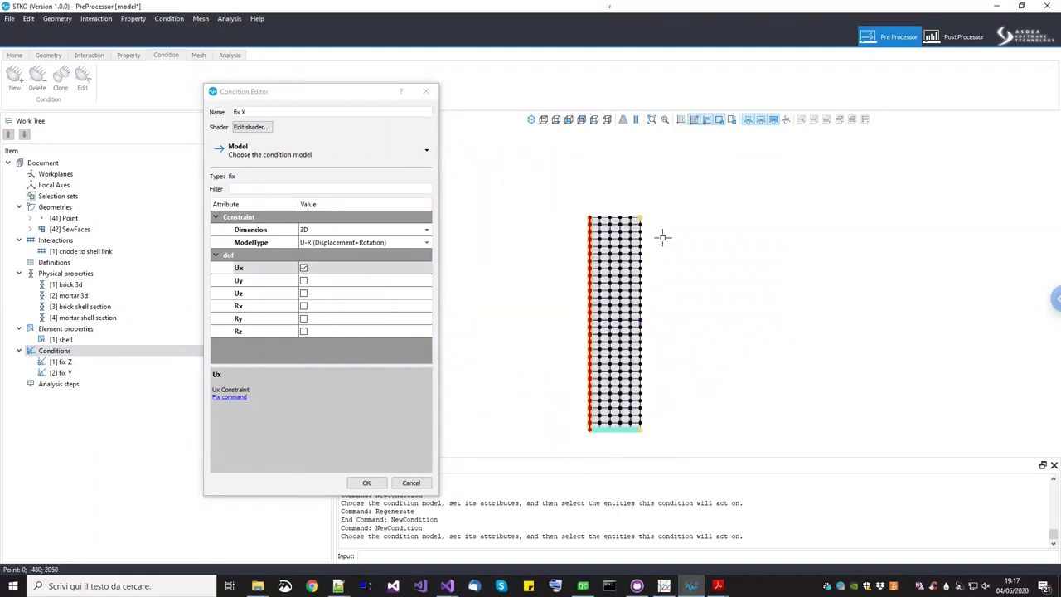
Add the top edges and points of both wall returns to the fix X selection
{"action": "left_click", "coordinate": [569, 121]}
{"action": "scroll", "coordinate": [611, 229], "scroll_direction": "up", "scroll_amount": 3}
{"action": "scroll", "coordinate": [541, 215], "scroll_direction": "up", "scroll_amount": 3}
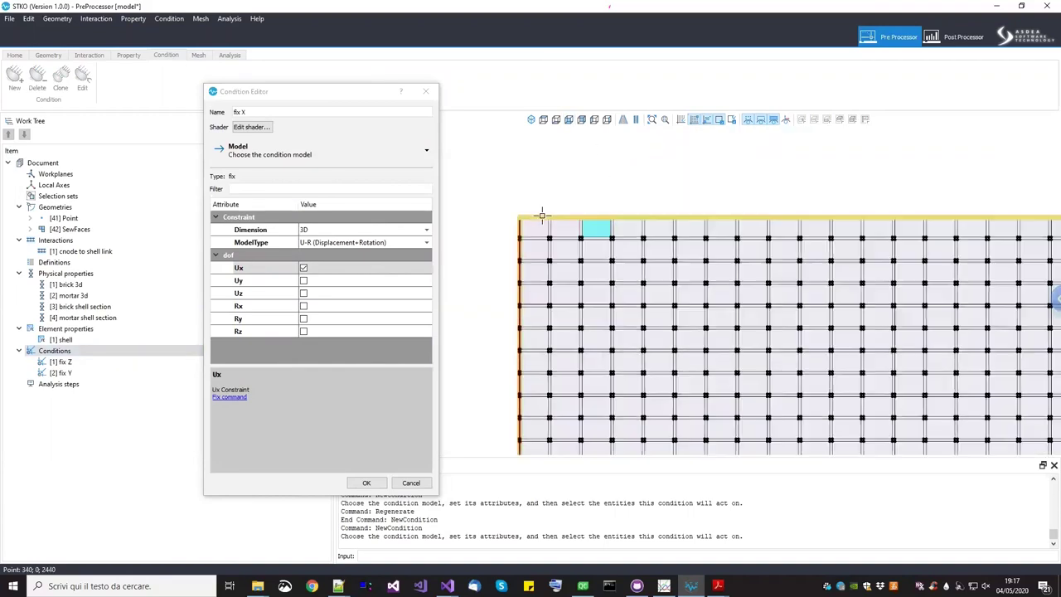
{"action": "scroll", "coordinate": [514, 207], "scroll_direction": "up", "scroll_amount": 3}
{"action": "scroll", "coordinate": [540, 208], "scroll_direction": "up", "scroll_amount": 3}
{"action": "left_click_drag", "start_coordinate": [498, 200], "coordinate": [533, 229]}
{"action": "scroll", "coordinate": [734, 254], "scroll_direction": "down", "scroll_amount": 5}
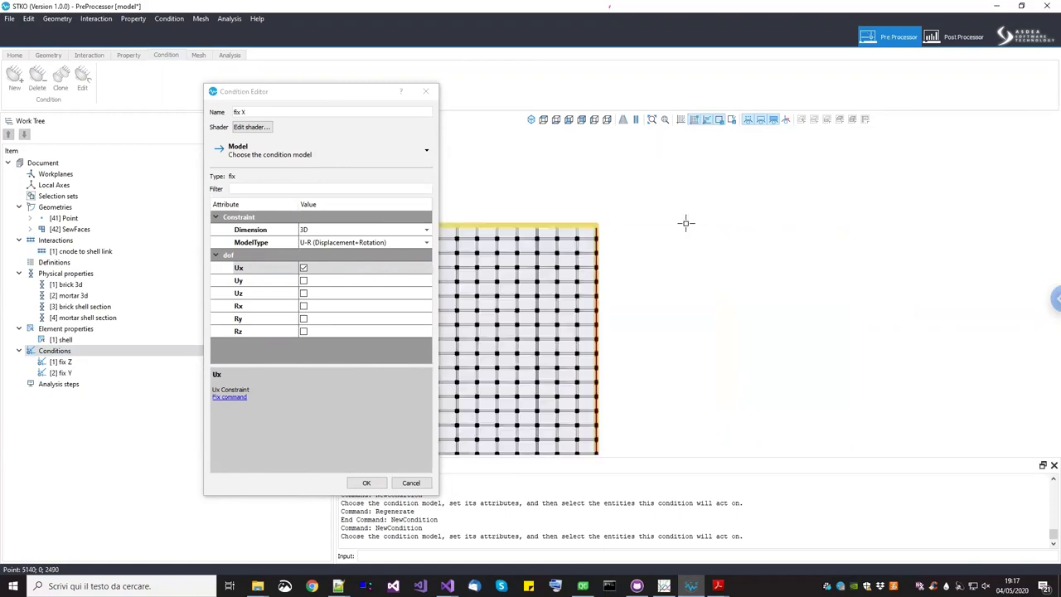
{"action": "scroll", "coordinate": [837, 236], "scroll_direction": "up", "scroll_amount": 3}
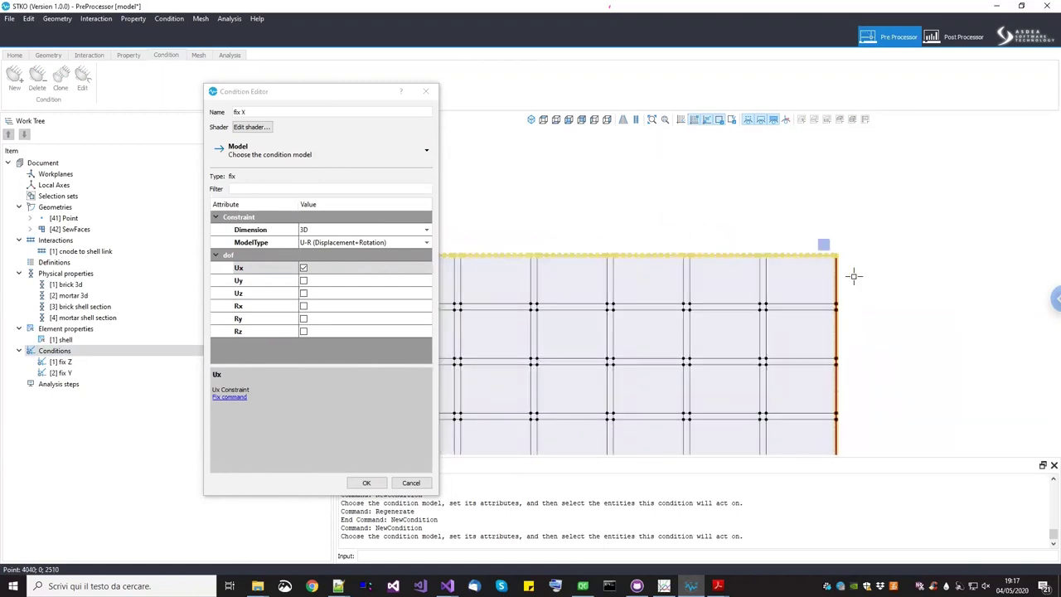
{"action": "scroll", "coordinate": [853, 277], "scroll_direction": "down", "scroll_amount": 5}
Add the base edges and points of both wall returns to the fix X selection and create the condition
{"action": "scroll", "coordinate": [840, 351], "scroll_direction": "up", "scroll_amount": 5}
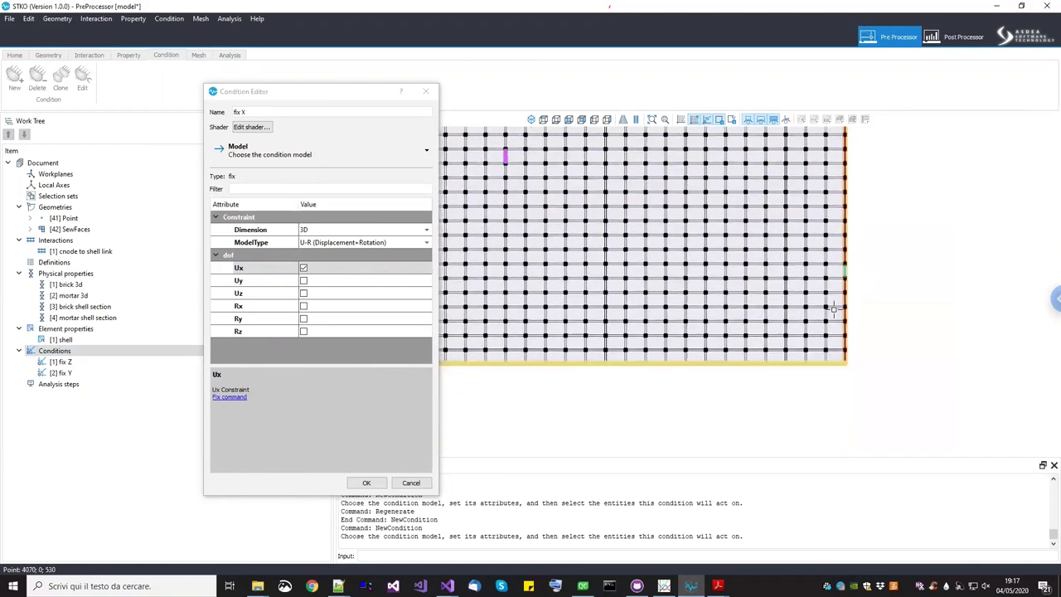
{"action": "left_click_drag", "start_coordinate": [851, 285], "coordinate": [881, 321]}
{"action": "scroll", "coordinate": [977, 318], "scroll_direction": "down", "scroll_amount": 5}
{"action": "scroll", "coordinate": [766, 319], "scroll_direction": "up", "scroll_amount": 5}
{"action": "left_click_drag", "start_coordinate": [791, 342], "coordinate": [820, 372]}
{"action": "scroll", "coordinate": [820, 372], "scroll_direction": "down", "scroll_amount": 5}
{"action": "middle_click_drag", "start_coordinate": [902, 346], "coordinate": [771, 222]}
{"action": "scroll", "coordinate": [767, 218], "scroll_direction": "up", "scroll_amount": 5}
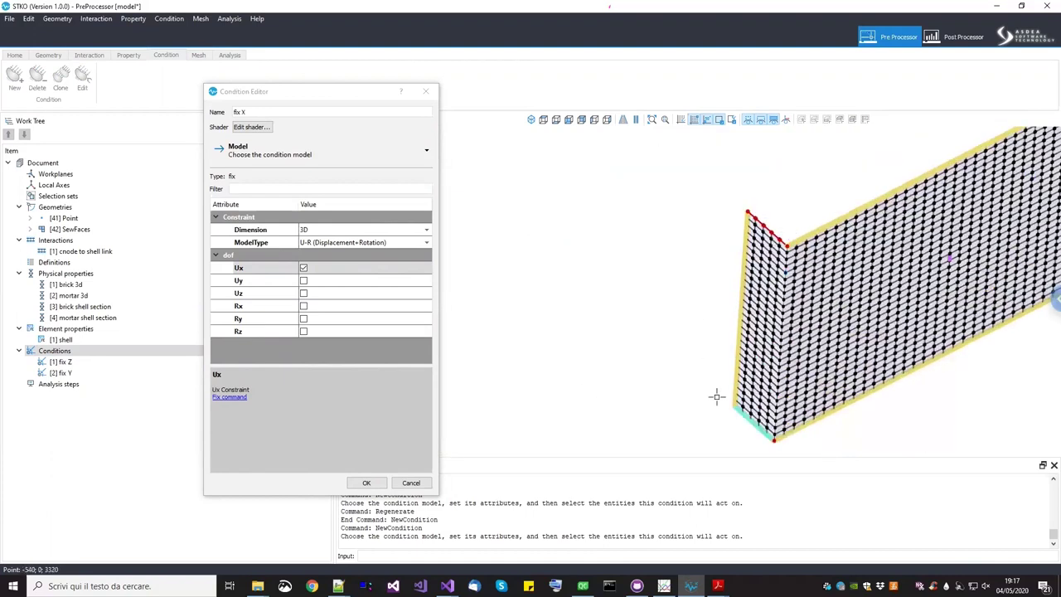
{"action": "scroll", "coordinate": [889, 185], "scroll_direction": "down", "scroll_amount": 5}
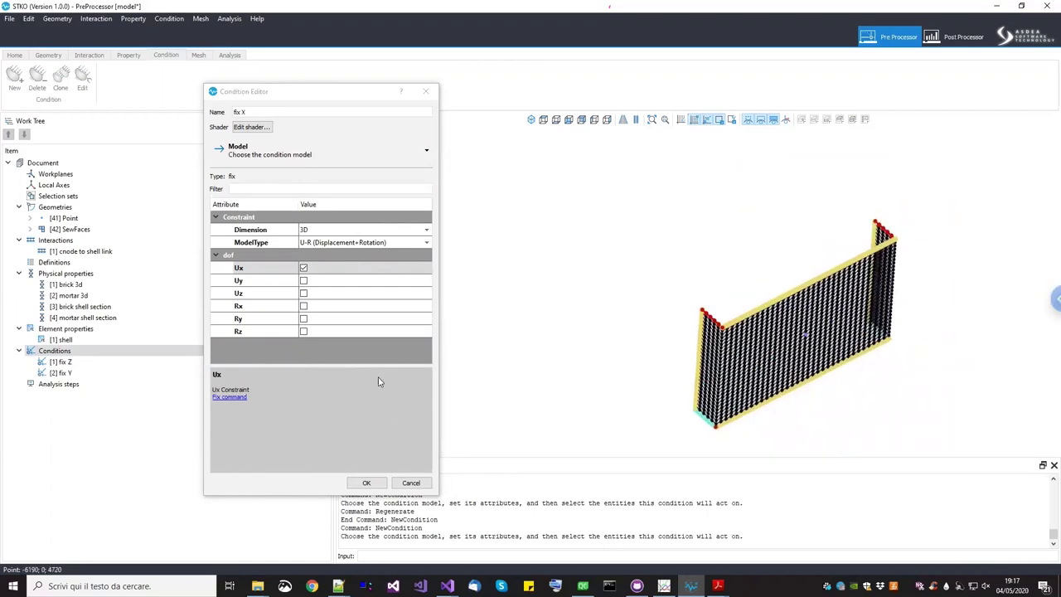
{"action": "left_click", "coordinate": [367, 483]}
{"action": "scroll", "coordinate": [849, 339], "scroll_direction": "up", "scroll_amount": 3}
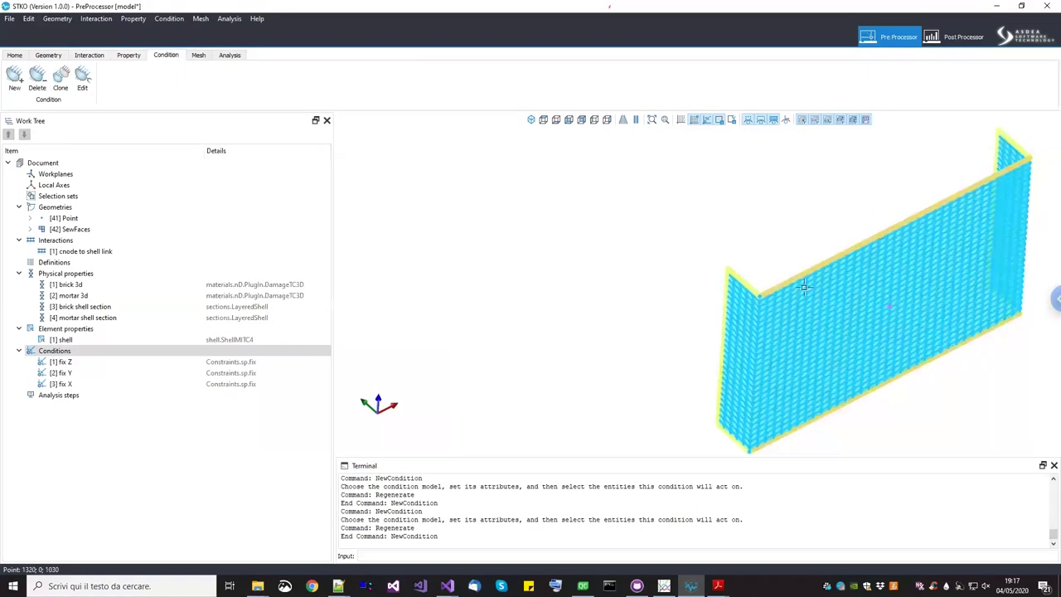
{"action": "scroll", "coordinate": [857, 296], "scroll_direction": "down", "scroll_amount": 1}
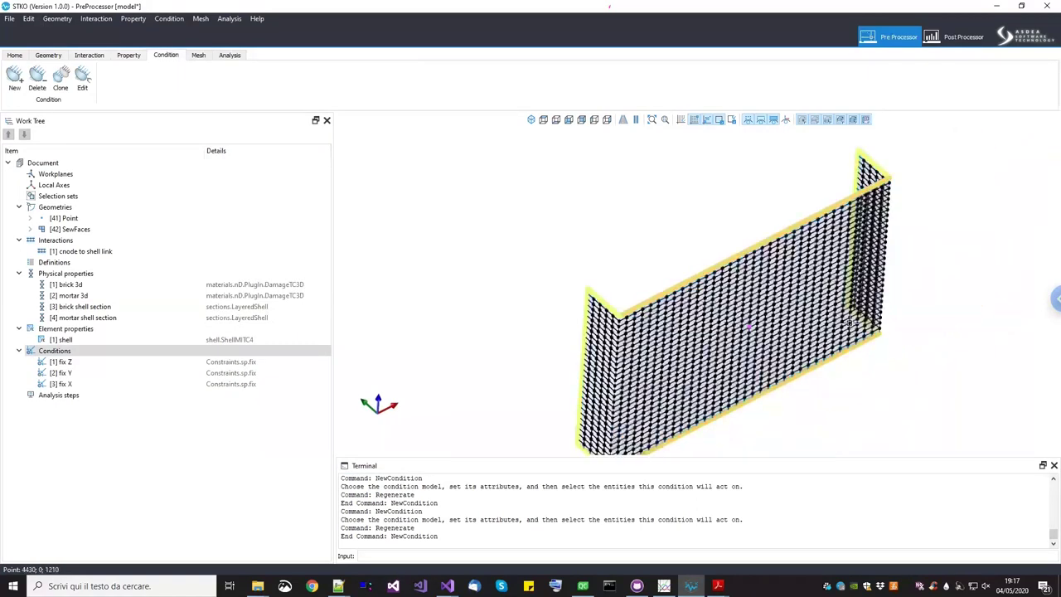
{"action": "scroll", "coordinate": [859, 296], "scroll_direction": "down", "scroll_amount": 1}
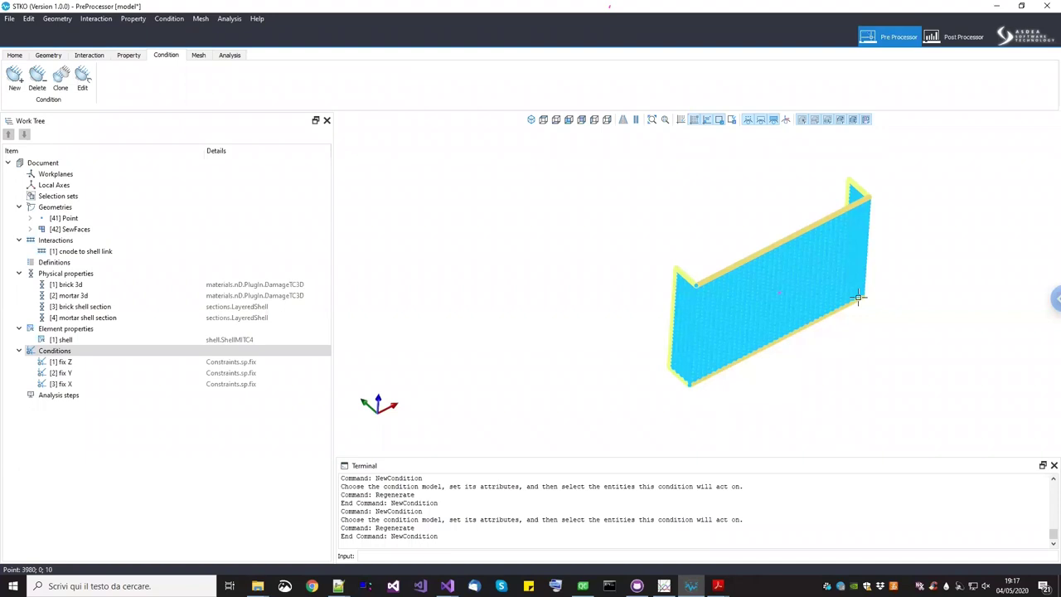
{"action": "middle_click_drag", "start_coordinate": [946, 233], "coordinate": [863, 236]}
{"action": "scroll", "coordinate": [580, 240], "scroll_direction": "up", "scroll_amount": 5}
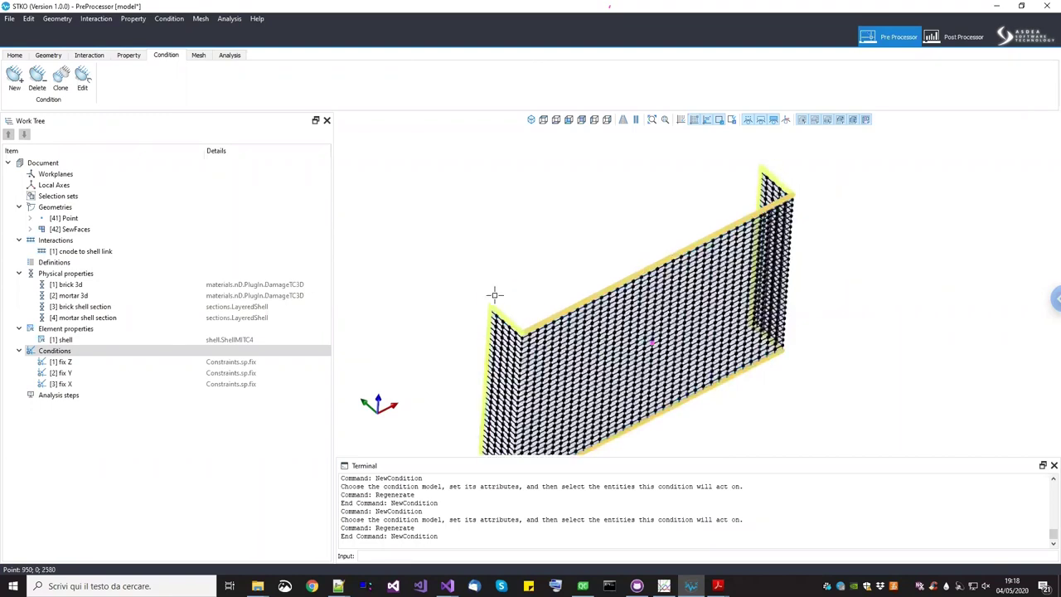
{"action": "left_click", "coordinate": [645, 282]}
Add a Node to Node links interaction named top Uz edof interaction
{"action": "left_click", "coordinate": [96, 57]}
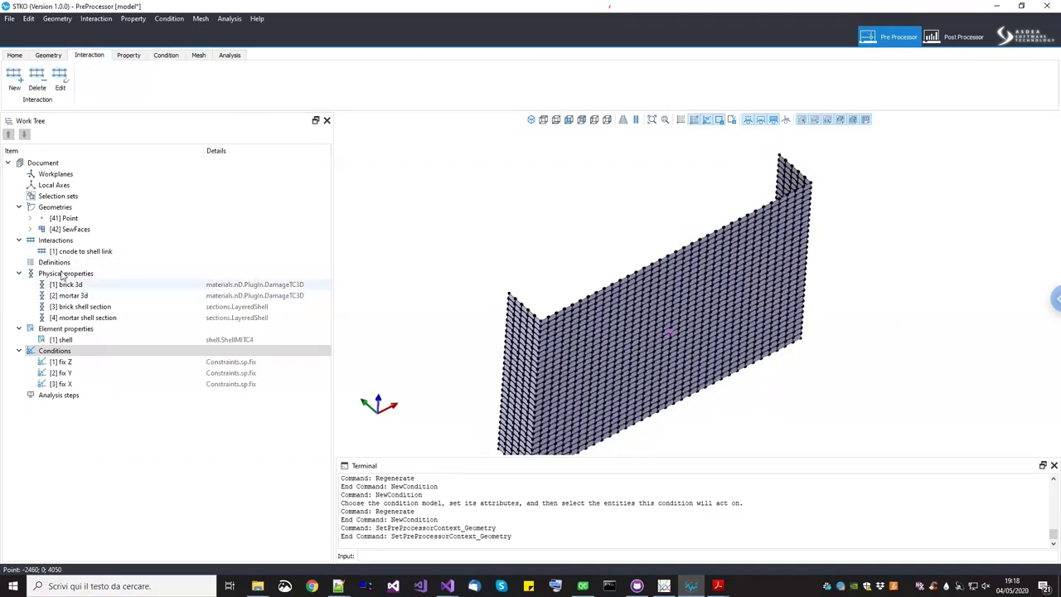
{"action": "left_click", "coordinate": [66, 241]}
{"action": "right_click", "coordinate": [68, 243]}
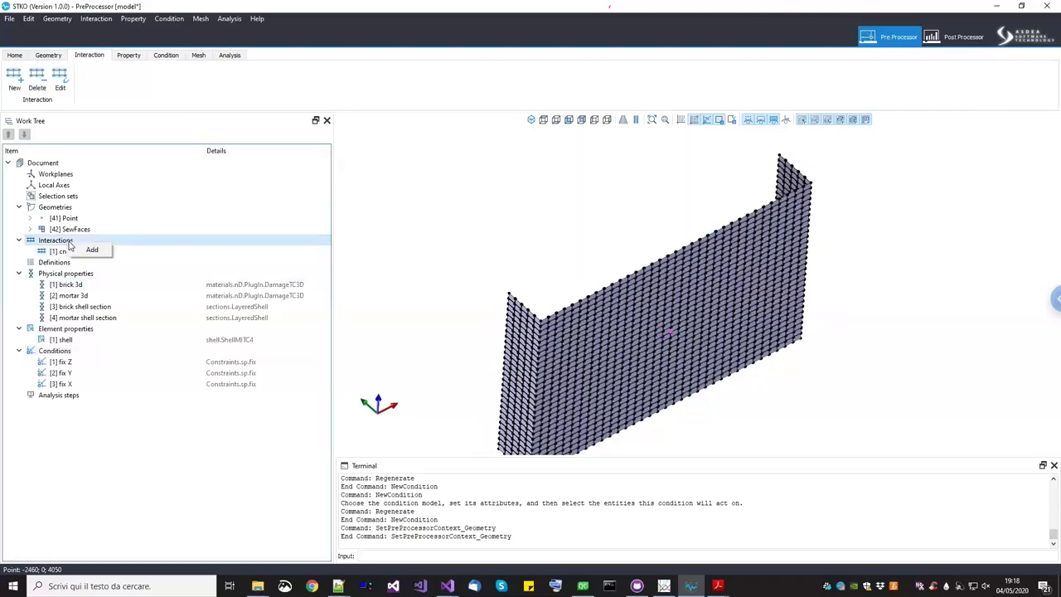
{"action": "left_click", "coordinate": [39, 253]}
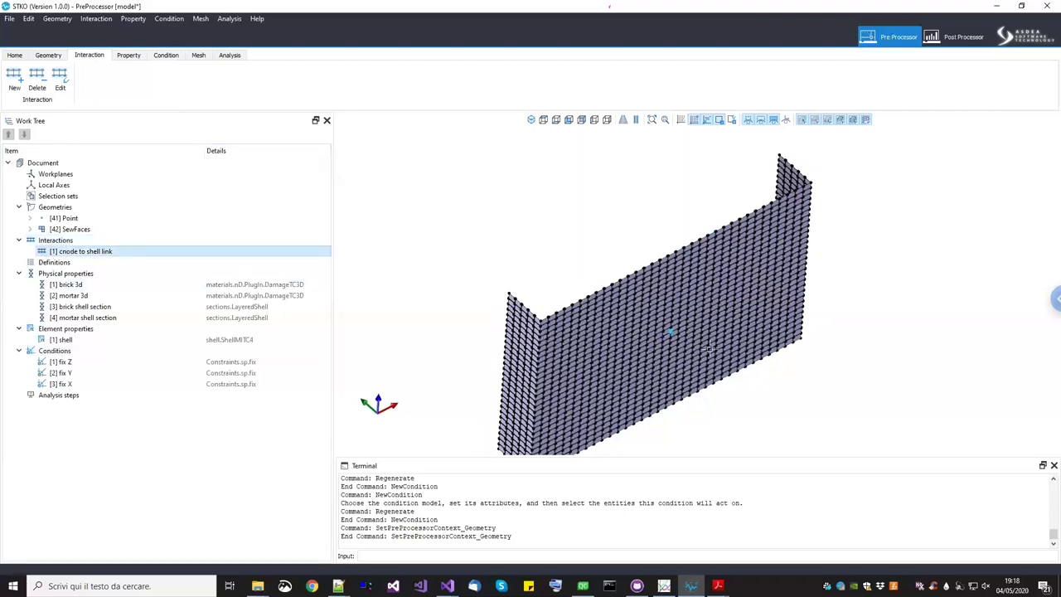
{"action": "scroll", "coordinate": [633, 315], "scroll_direction": "up", "scroll_amount": 6}
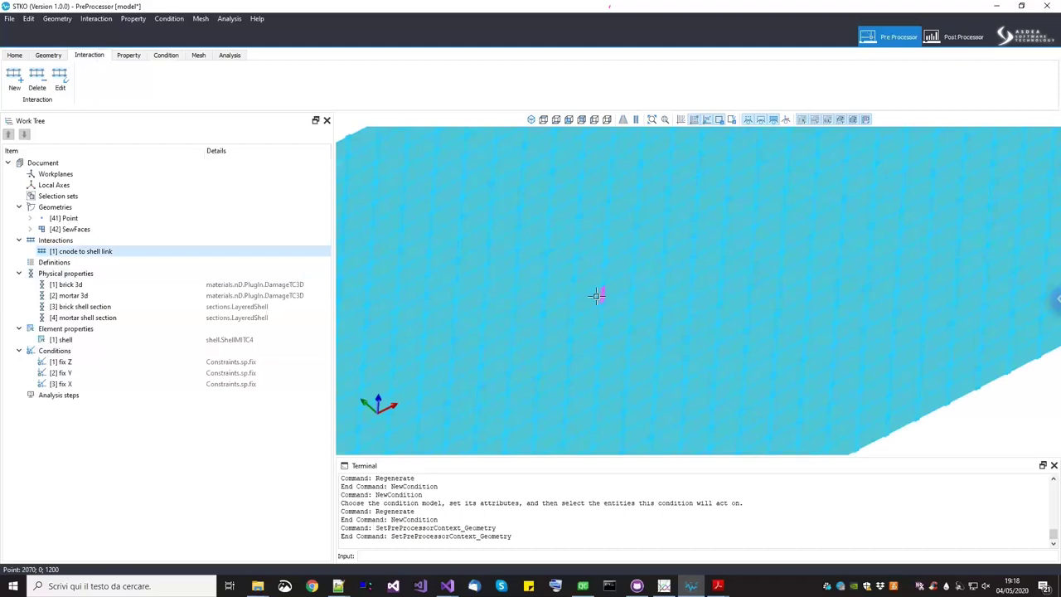
{"action": "scroll", "coordinate": [595, 278], "scroll_direction": "down", "scroll_amount": 6}
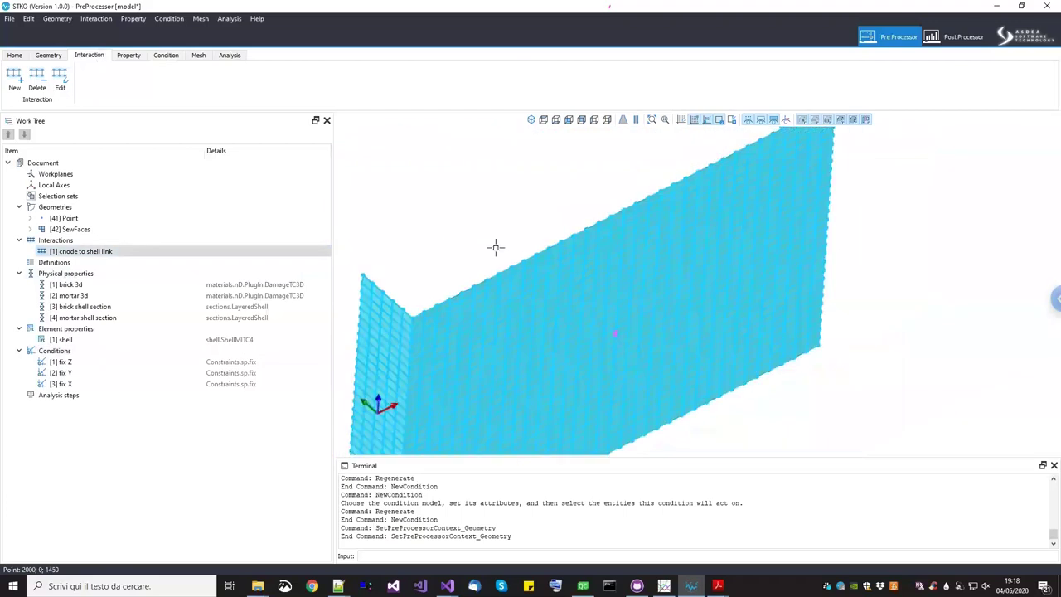
{"action": "left_click", "coordinate": [56, 240]}
{"action": "right_click", "coordinate": [111, 241]}
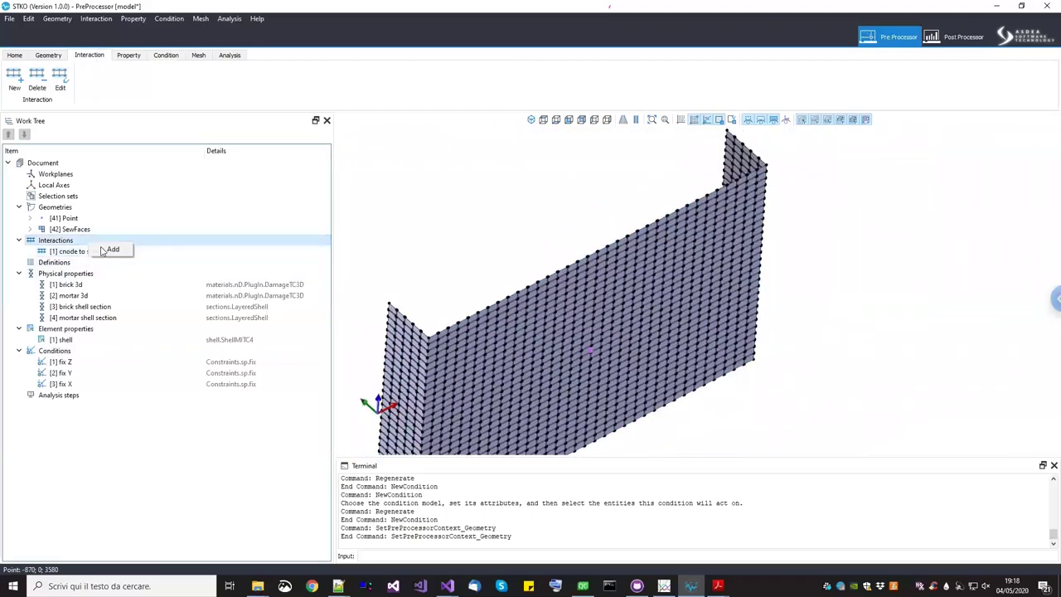
{"action": "left_click", "coordinate": [151, 242]}
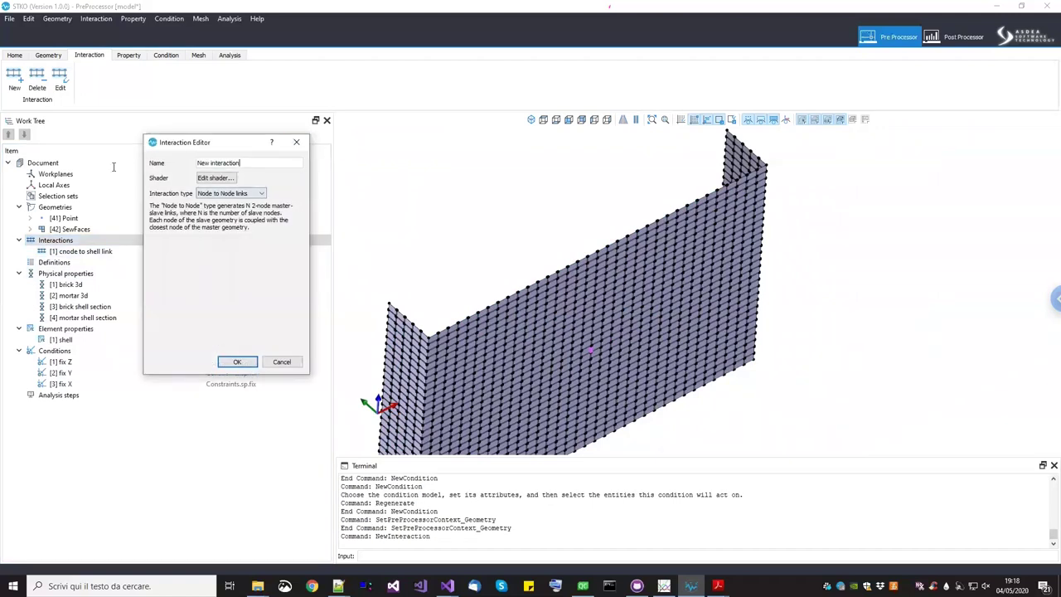
{"action": "type", "text": "top Uz edof"}
{"action": "left_click", "coordinate": [237, 362]}
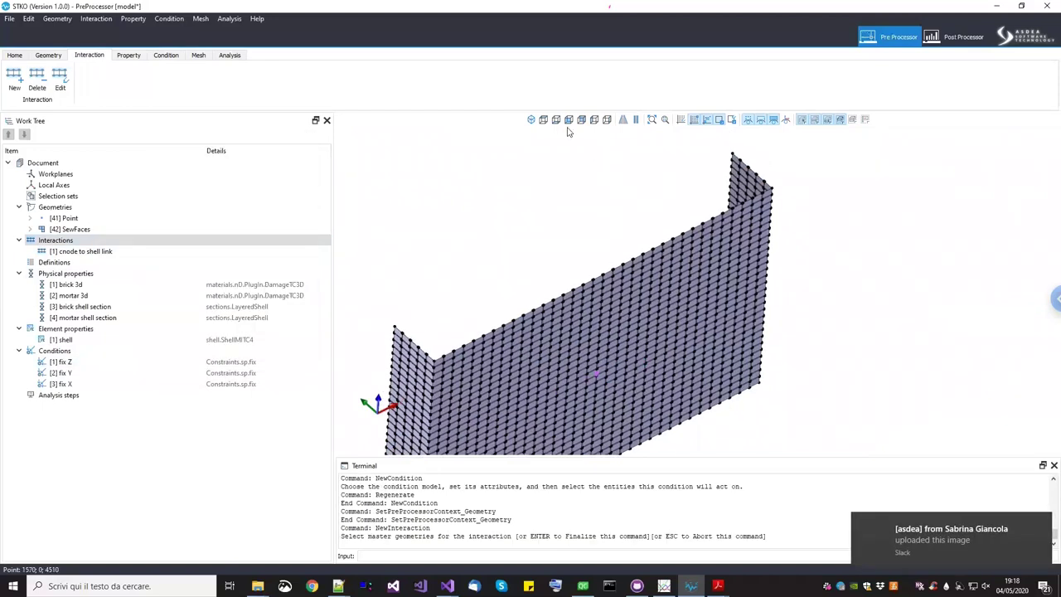
Select the middle point of the wall's top edge as the interaction's master geometry
{"action": "key", "text": "f"}
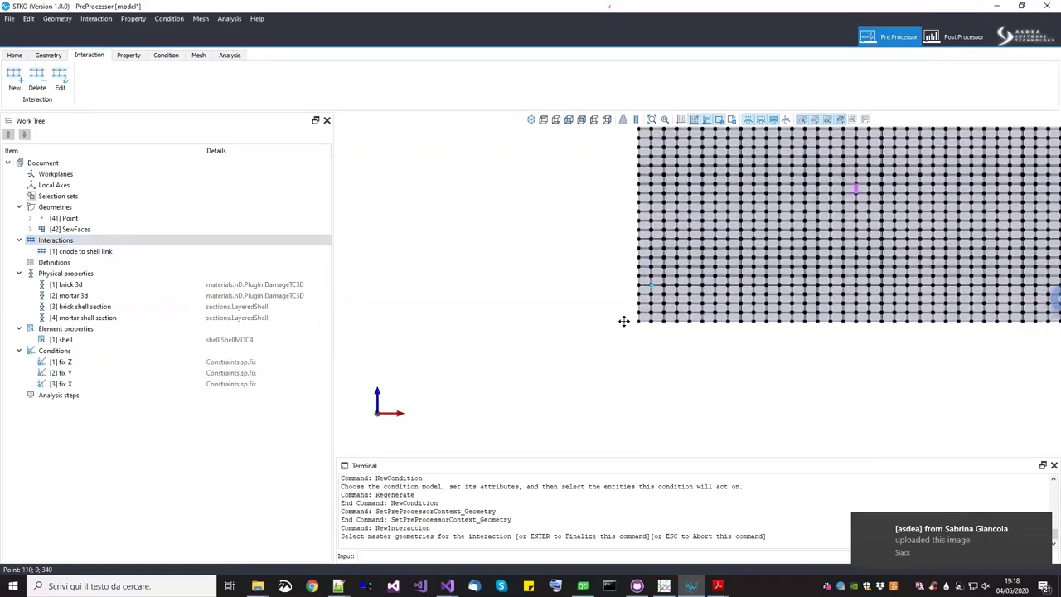
{"action": "left_click", "coordinate": [476, 205]}
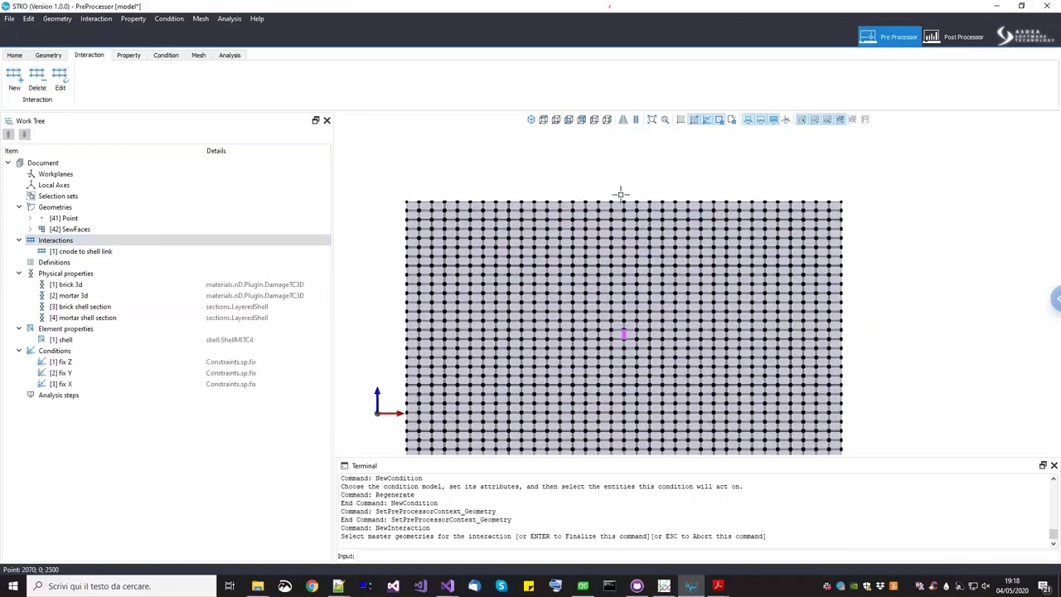
{"action": "scroll", "coordinate": [620, 194], "scroll_direction": "up", "scroll_amount": 8}
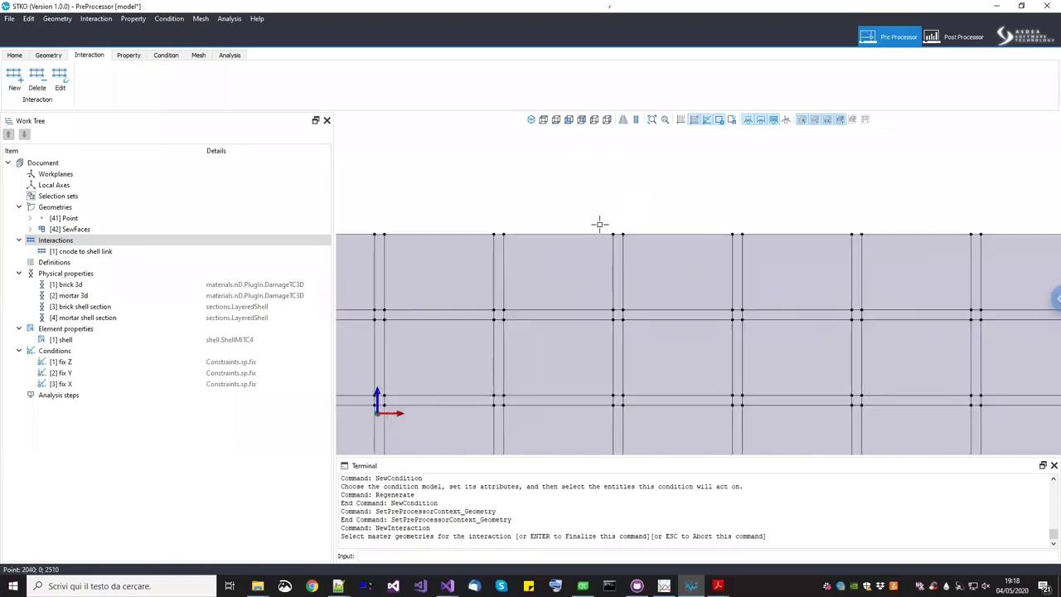
{"action": "left_click_drag", "start_coordinate": [601, 226], "coordinate": [618, 245]}
{"action": "scroll", "coordinate": [616, 238], "scroll_direction": "down", "scroll_amount": 6}
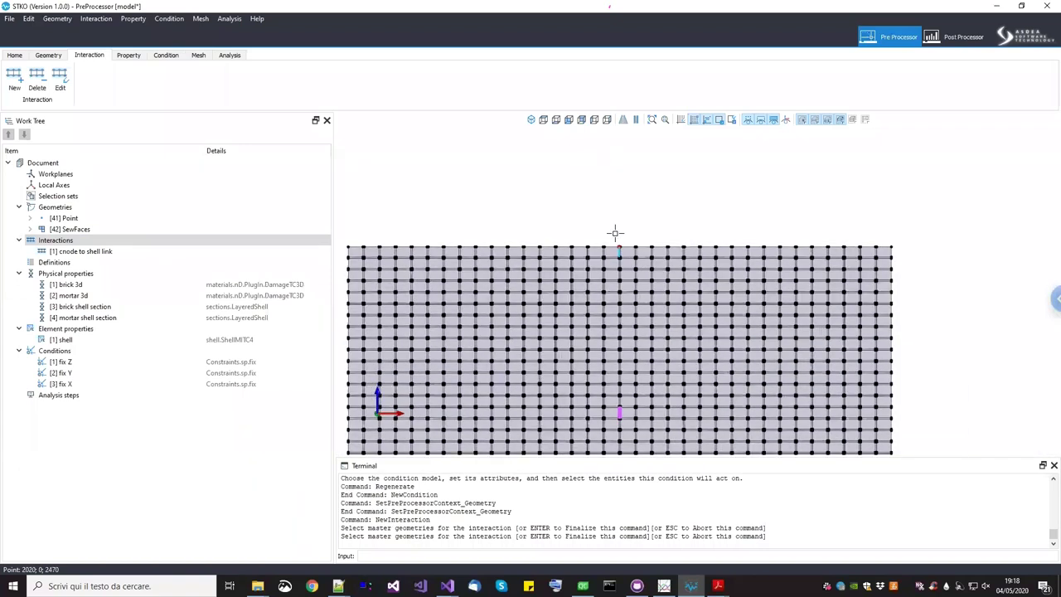
{"action": "scroll", "coordinate": [615, 233], "scroll_direction": "down", "scroll_amount": 3}
{"action": "key", "text": "Return"}
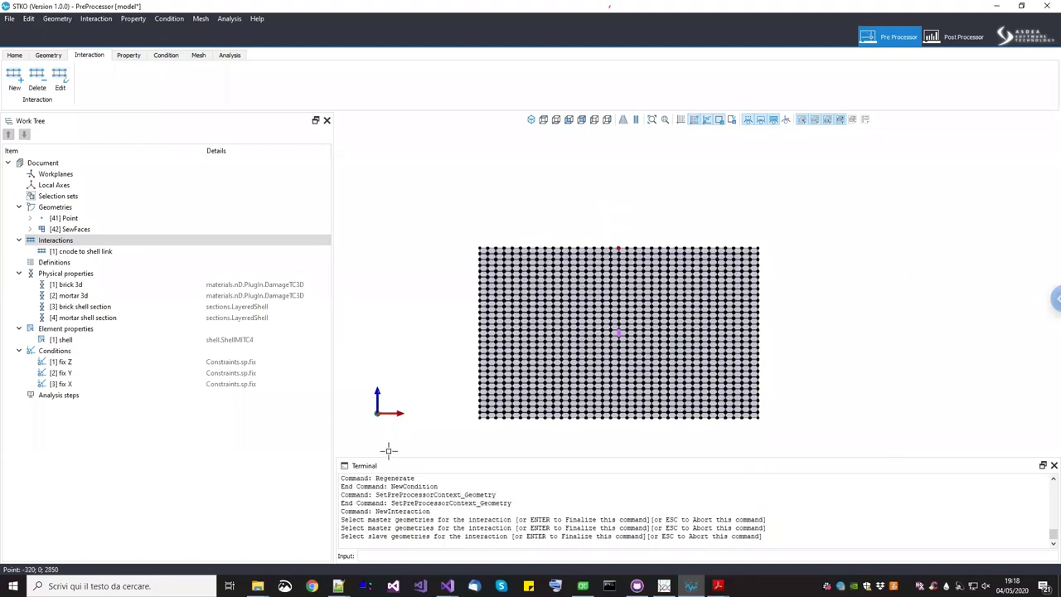
Select all top edges and points of the wall and its returns as slave geometries and create the interaction
{"action": "scroll", "coordinate": [472, 239], "scroll_direction": "up", "scroll_amount": 2}
{"action": "left_click_drag", "start_coordinate": [582, 255], "coordinate": [934, 257]}
{"action": "middle_click_drag", "start_coordinate": [765, 232], "coordinate": [726, 271]}
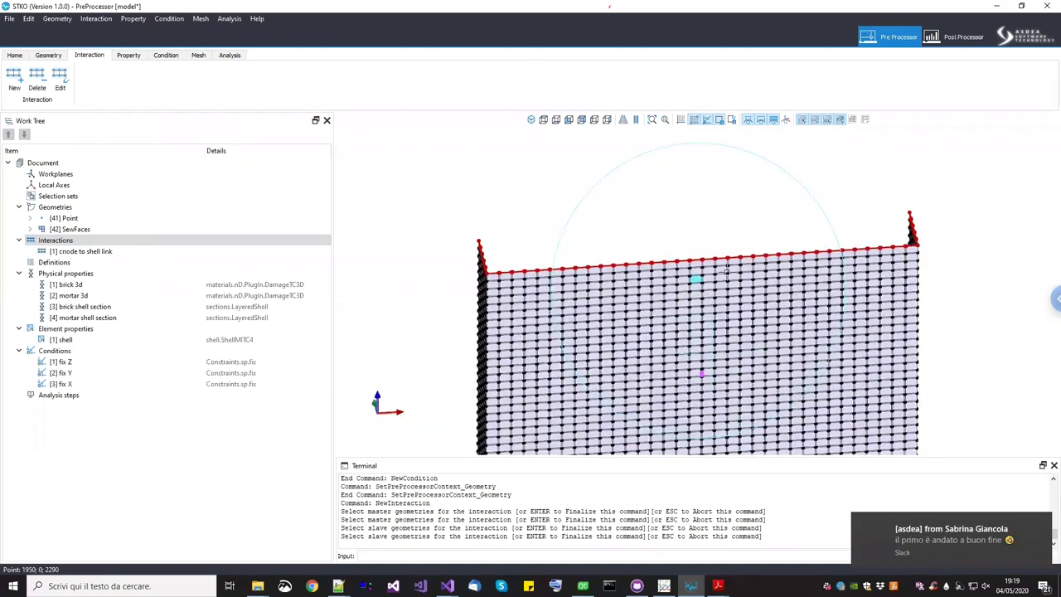
{"action": "key", "text": "Return"}
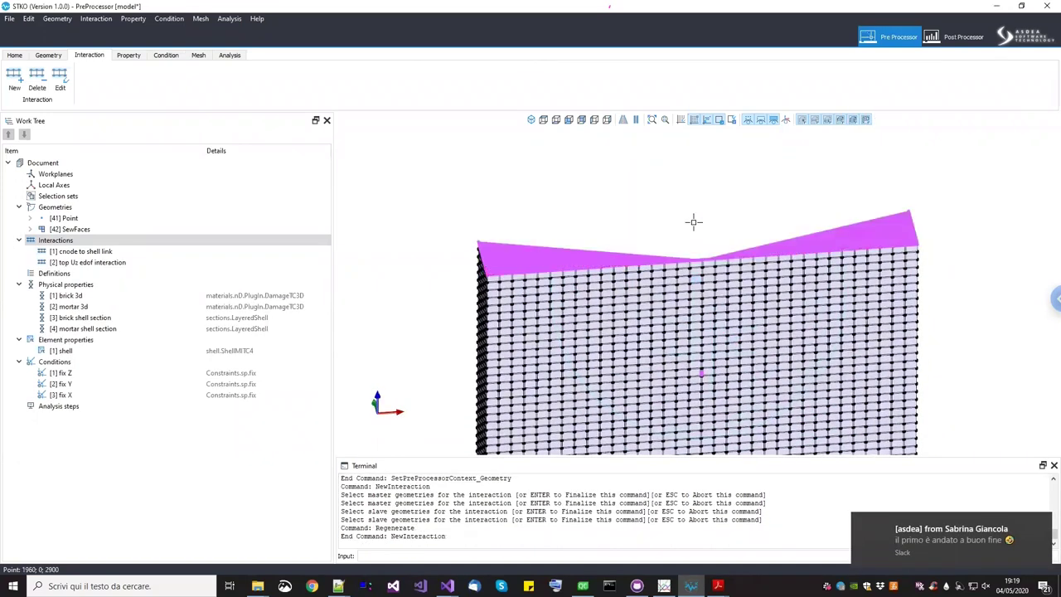
{"action": "scroll", "coordinate": [693, 221], "scroll_direction": "down", "scroll_amount": 2}
{"action": "middle_click_drag", "start_coordinate": [694, 221], "coordinate": [604, 242]}
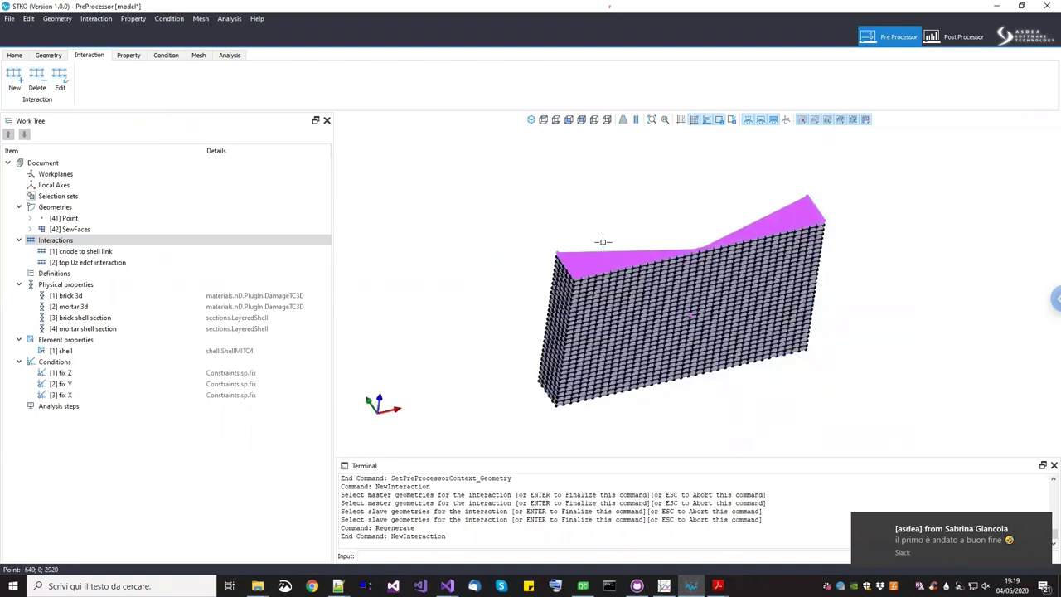
Add a condition named top edof Z using the equalDOF multi-point constraint model
{"action": "left_click", "coordinate": [172, 58]}
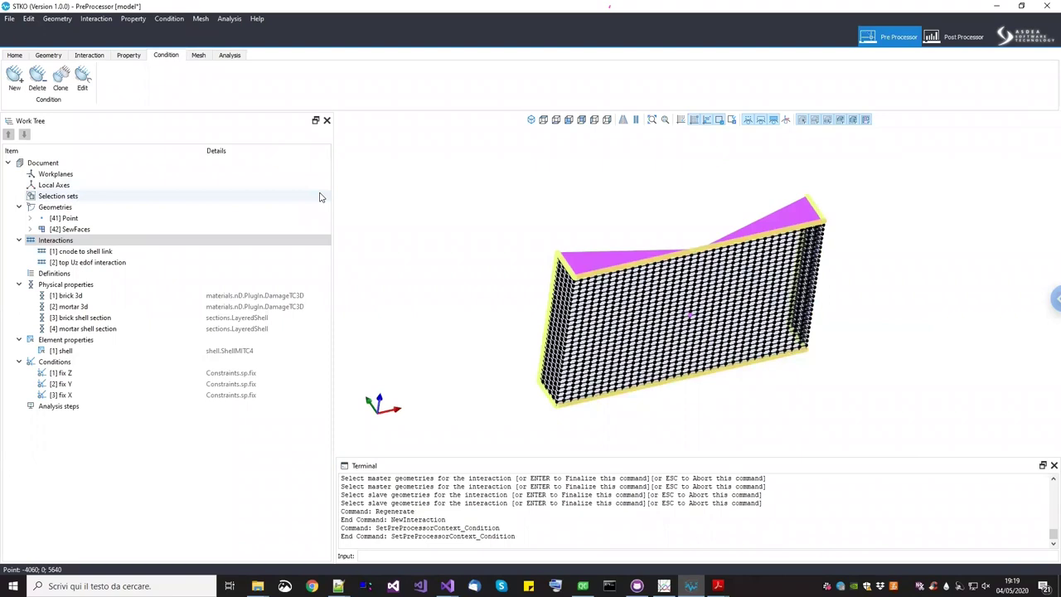
{"action": "scroll", "coordinate": [580, 250], "scroll_direction": "up", "scroll_amount": 4}
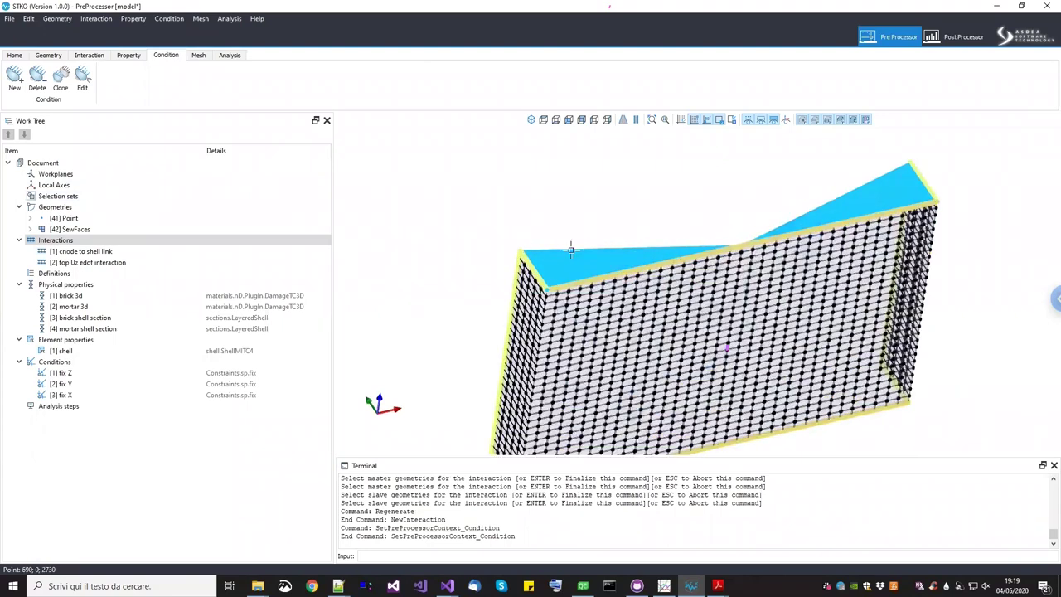
{"action": "scroll", "coordinate": [580, 250], "scroll_direction": "down", "scroll_amount": 3}
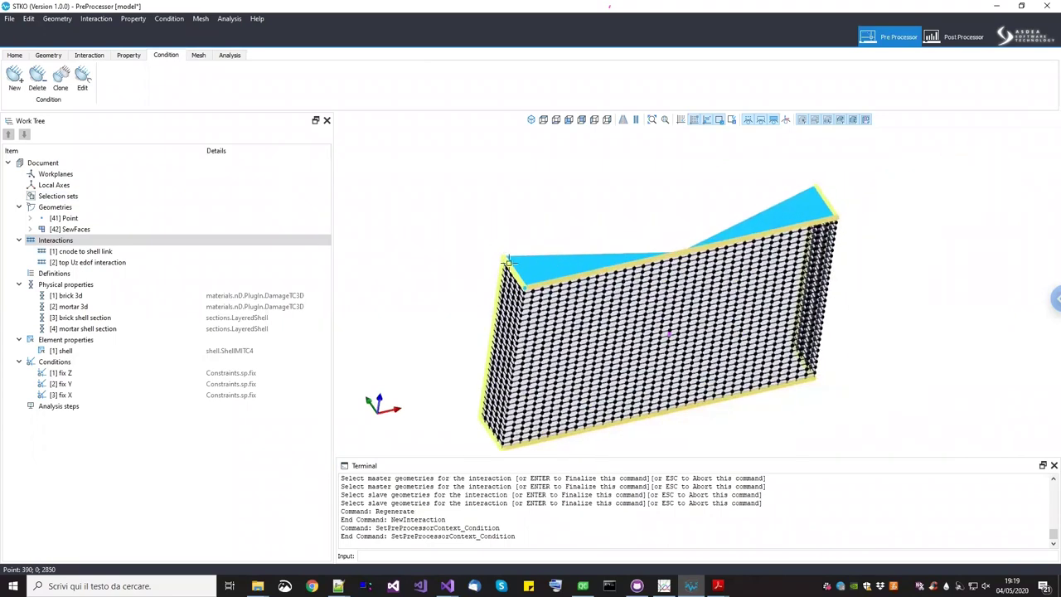
{"action": "scroll", "coordinate": [508, 263], "scroll_direction": "up", "scroll_amount": 2}
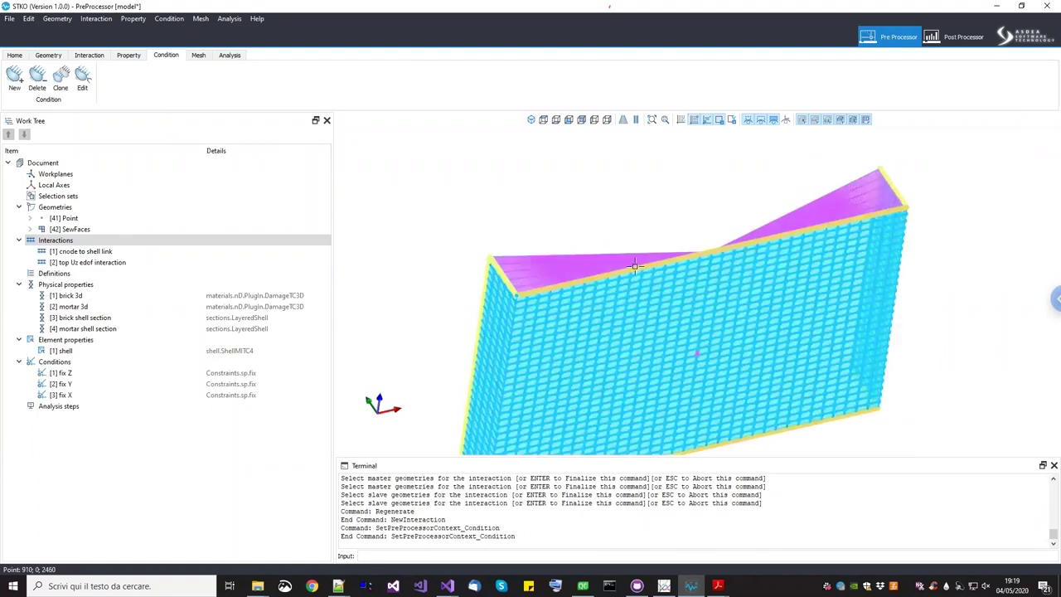
{"action": "left_click", "coordinate": [698, 245]}
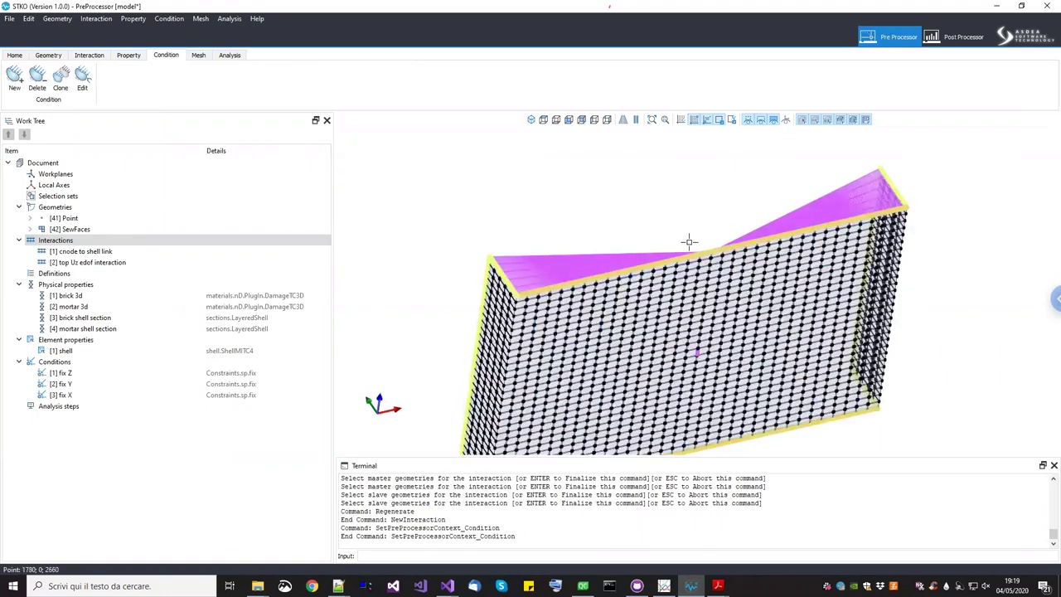
{"action": "right_click", "coordinate": [82, 362]}
{"action": "left_click", "coordinate": [103, 367]}
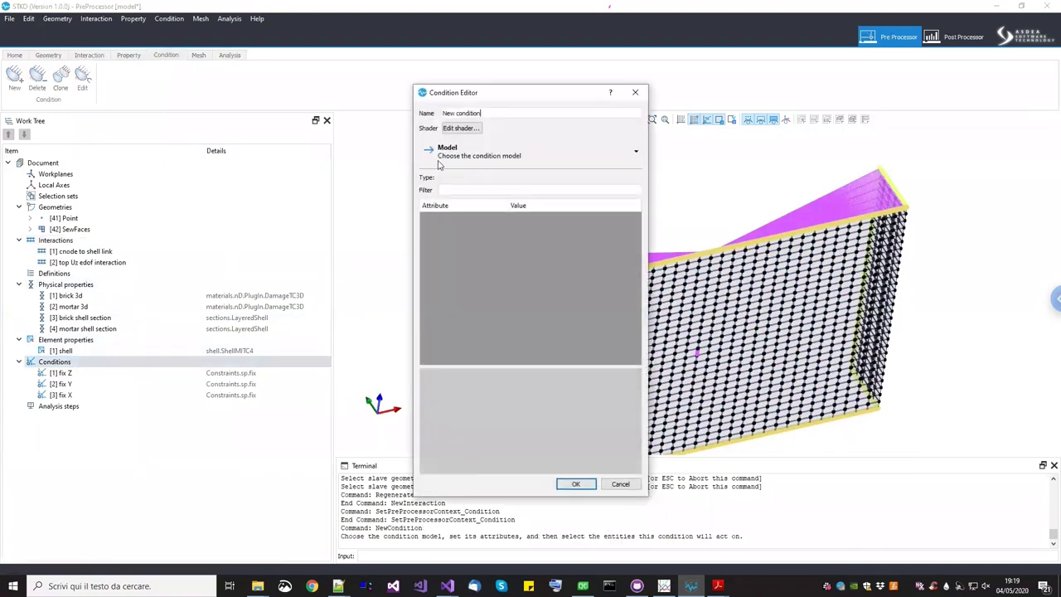
{"action": "triple_click", "coordinate": [485, 113]}
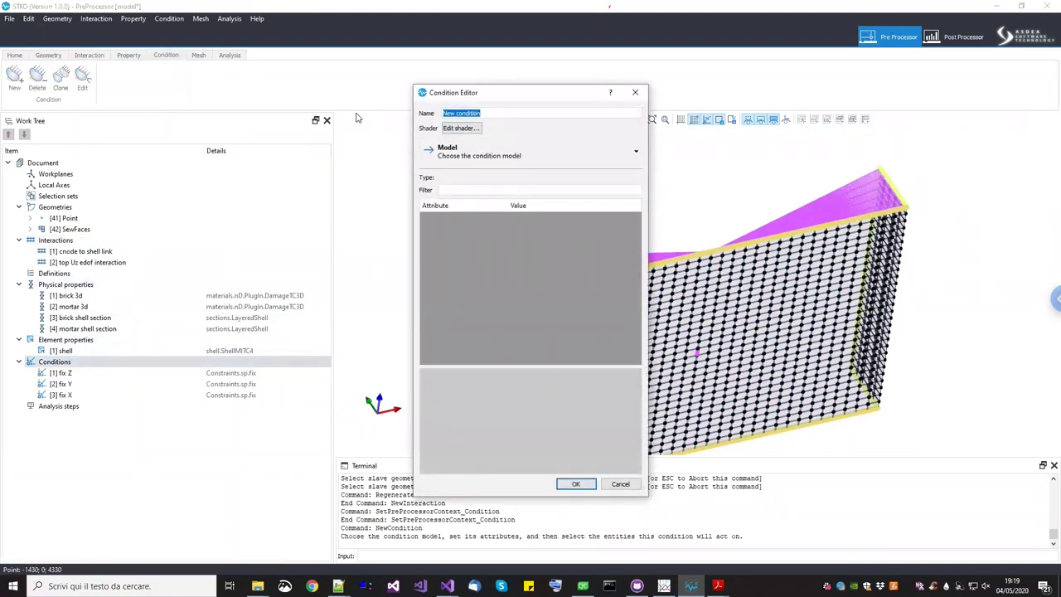
{"action": "type", "text": "top edof Z"}
{"action": "left_click", "coordinate": [444, 154]}
{"action": "mouse_move", "coordinate": [463, 176]}
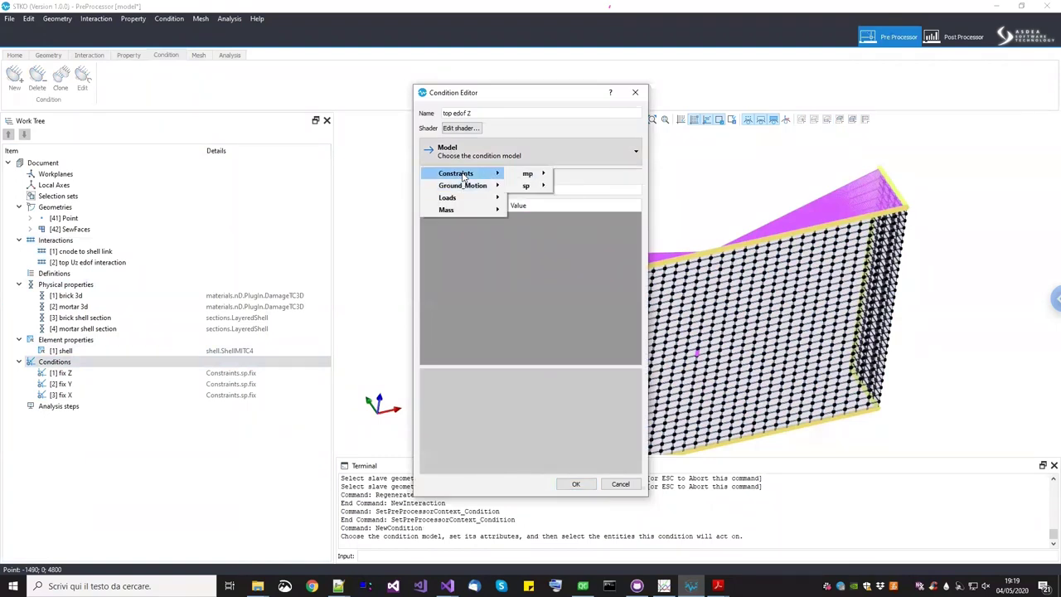
{"action": "mouse_move", "coordinate": [529, 176]}
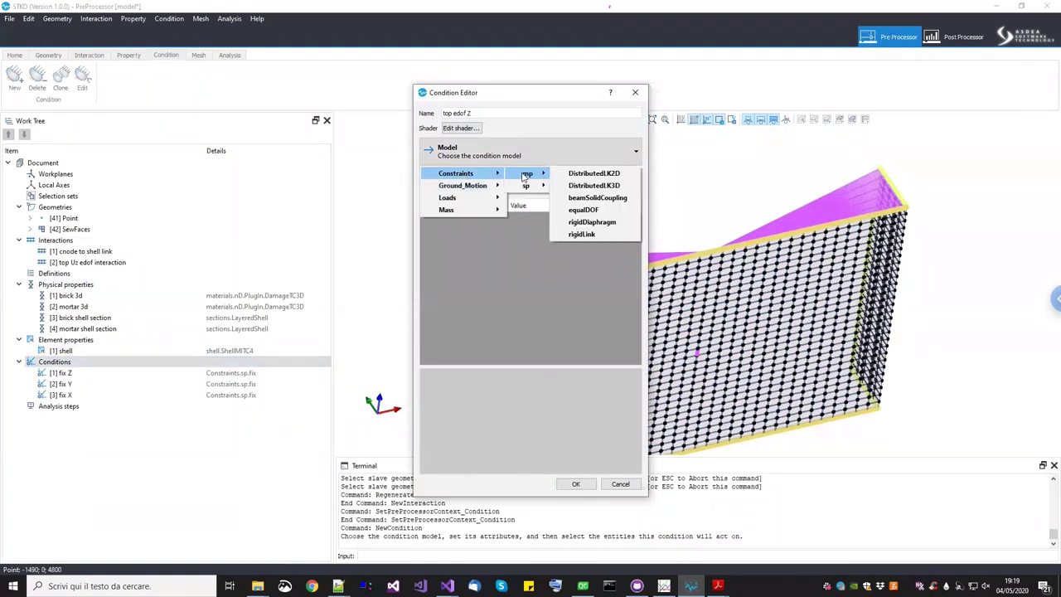
{"action": "left_click", "coordinate": [578, 212]}
Set top edof Z to 3D, U-R (Displacement+Rotation) with Uz coupled, and create it on the top Uz edof interaction
{"action": "left_click", "coordinate": [549, 232]}
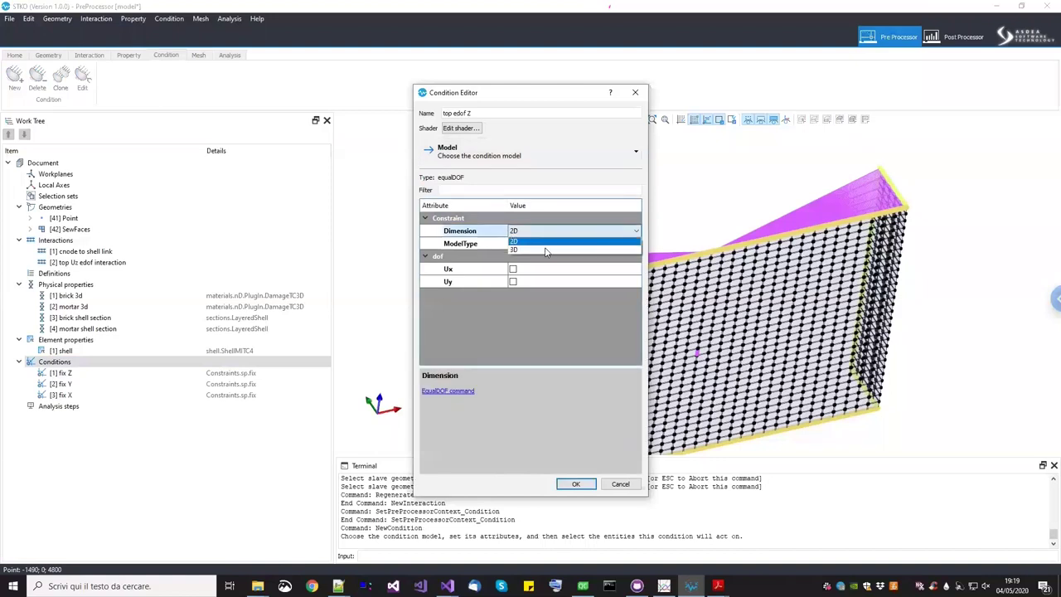
{"action": "left_click", "coordinate": [547, 248]}
{"action": "left_click", "coordinate": [546, 243]}
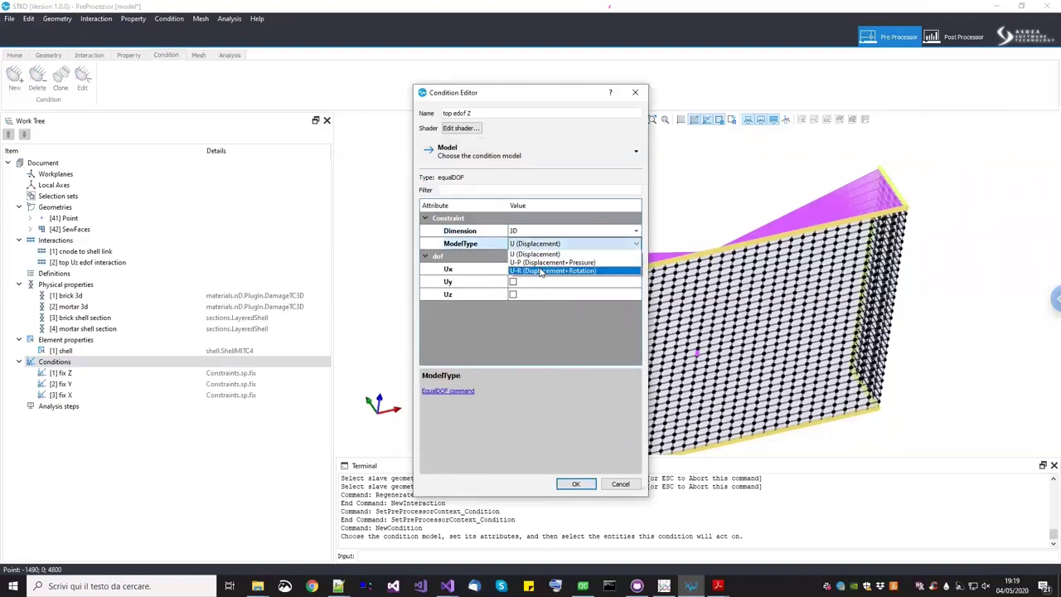
{"action": "left_click", "coordinate": [542, 270]}
{"action": "left_click", "coordinate": [546, 292]}
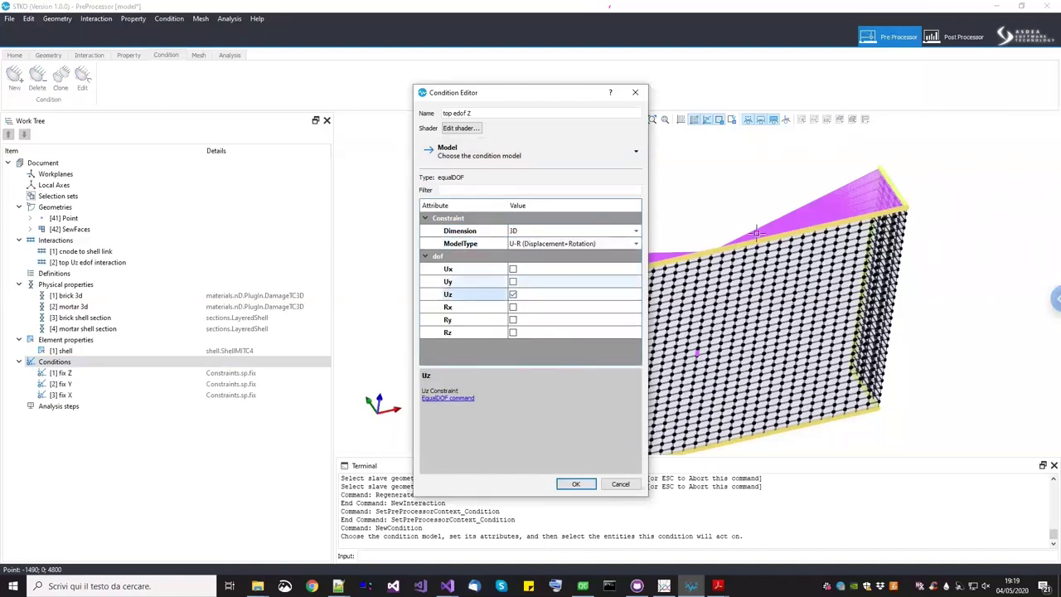
{"action": "left_click", "coordinate": [800, 212]}
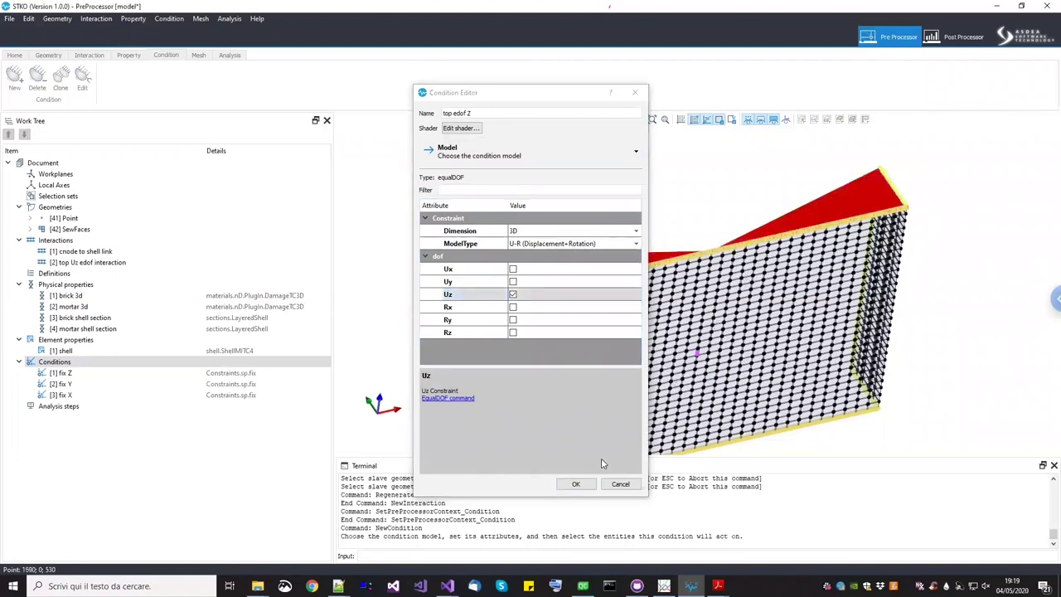
{"action": "left_click", "coordinate": [577, 484]}
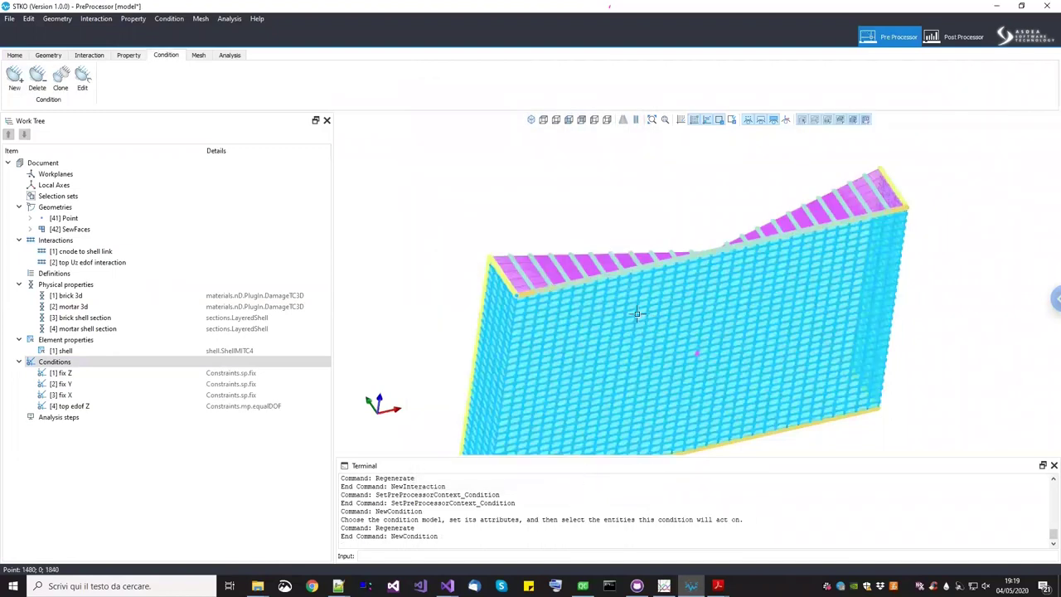
{"action": "scroll", "coordinate": [638, 306], "scroll_direction": "down", "scroll_amount": 3}
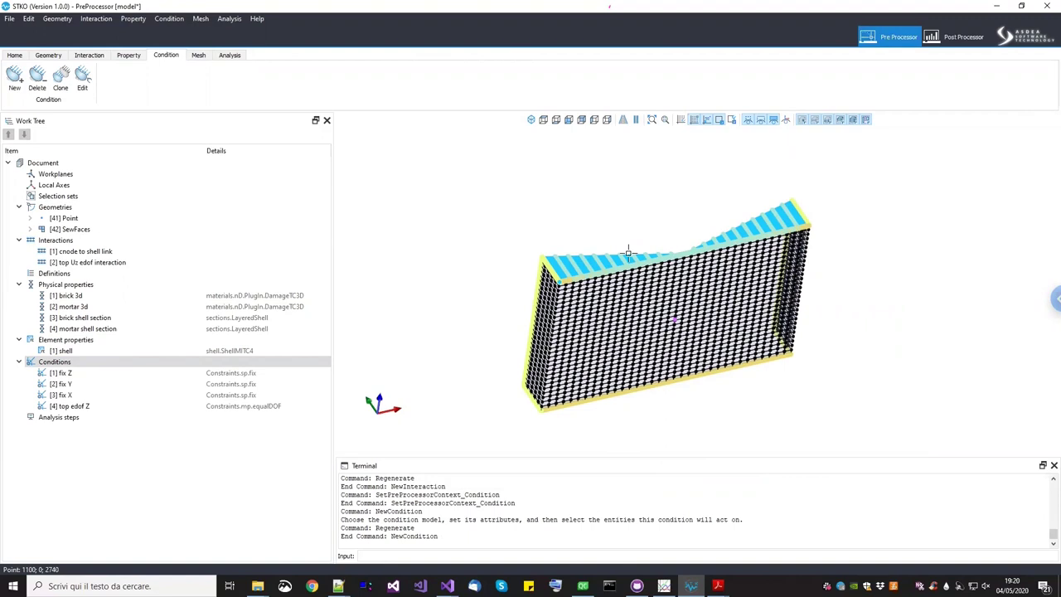
{"action": "left_click", "coordinate": [628, 252]}
{"action": "middle_click_drag", "start_coordinate": [539, 237], "coordinate": [514, 265]}
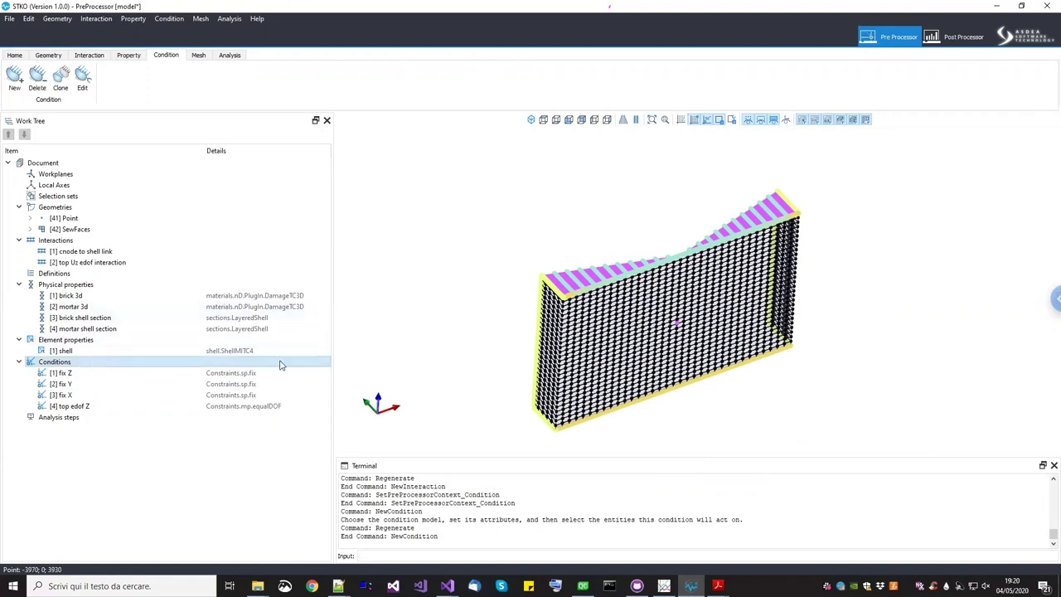
Add a condition named fix Uz top using the sp(prescribedNodalValue) load model
{"action": "right_click", "coordinate": [82, 368]}
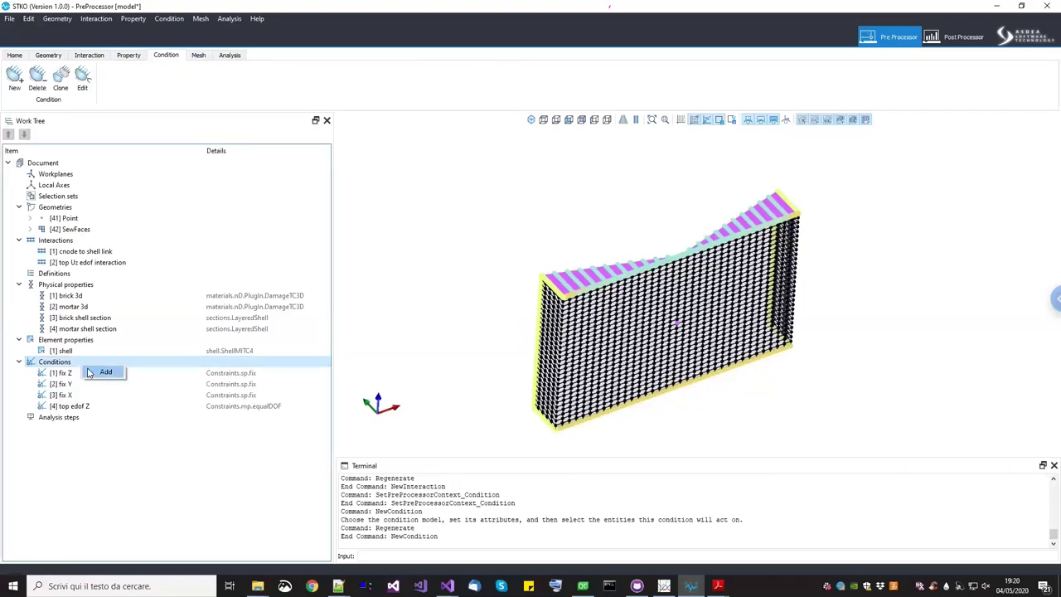
{"action": "left_click", "coordinate": [95, 371]}
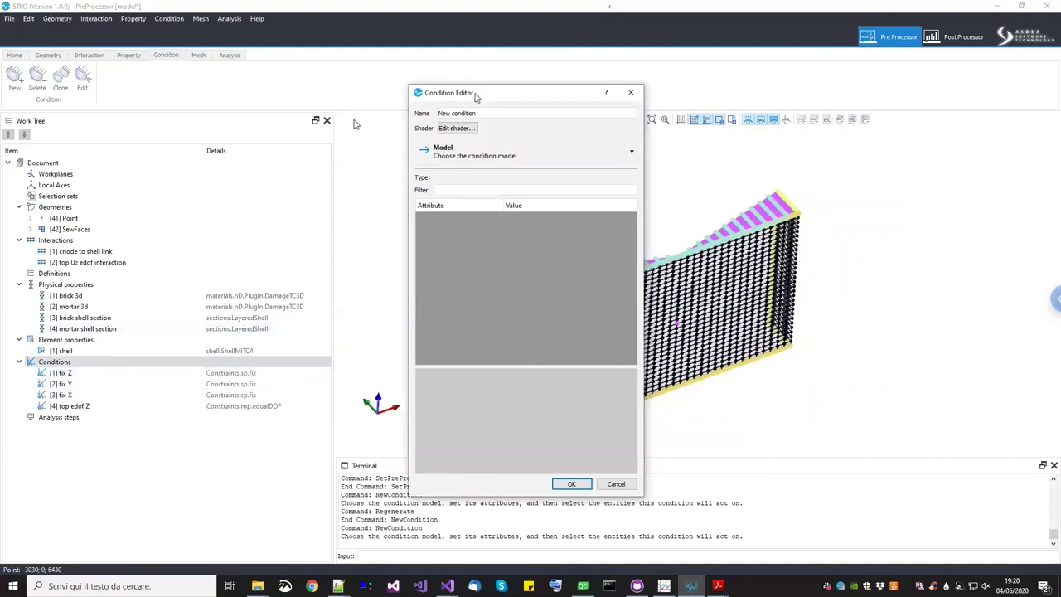
{"action": "left_click_drag", "start_coordinate": [472, 100], "coordinate": [330, 97]}
{"action": "key", "text": "ctrl+a"}
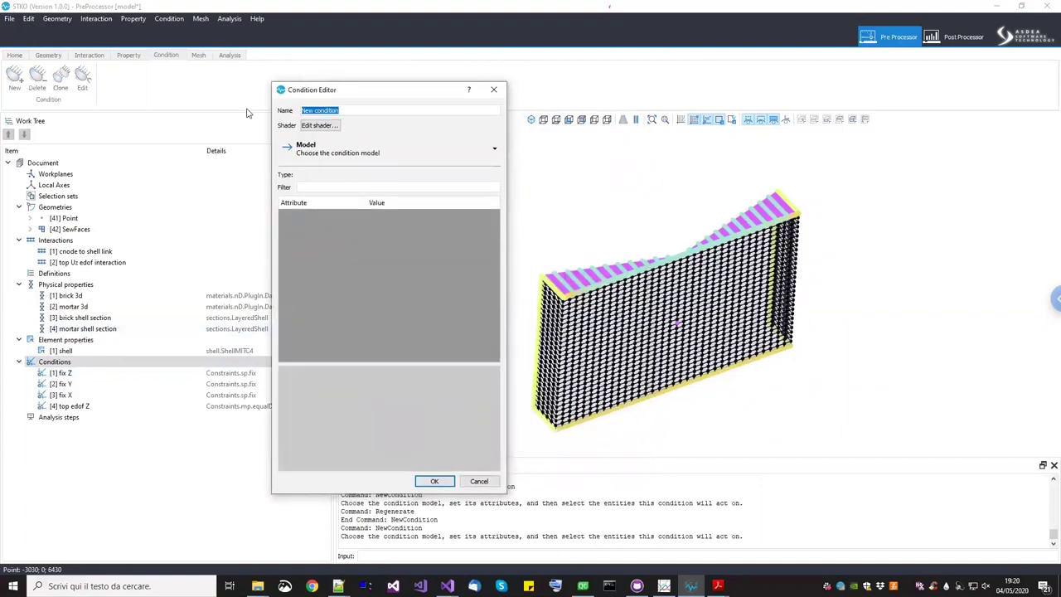
{"action": "type", "text": "fix"}
{"action": "left_click", "coordinate": [342, 152]}
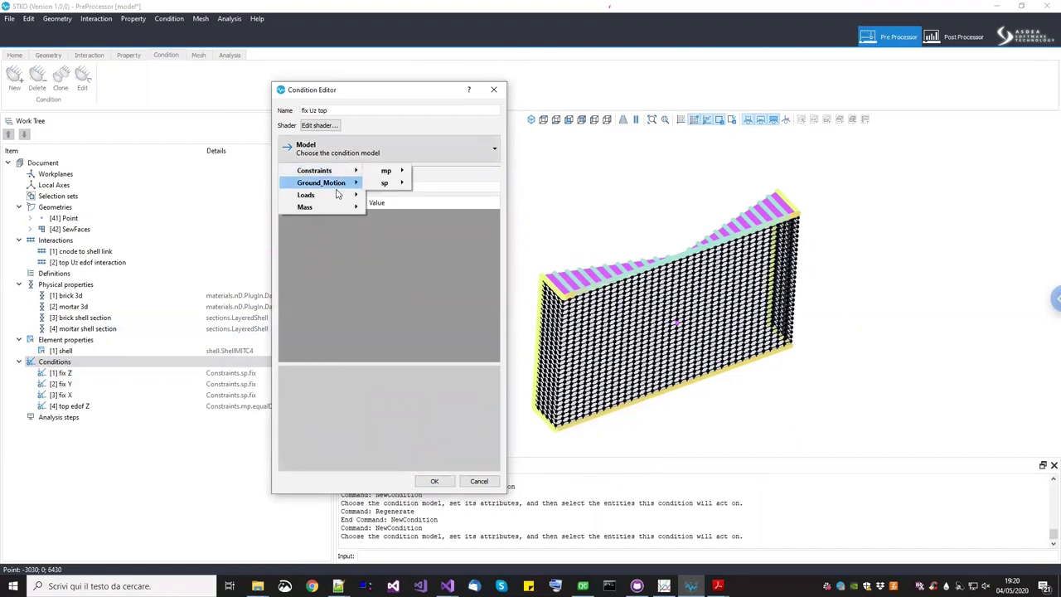
{"action": "mouse_move", "coordinate": [337, 196]}
{"action": "mouse_move", "coordinate": [395, 219]}
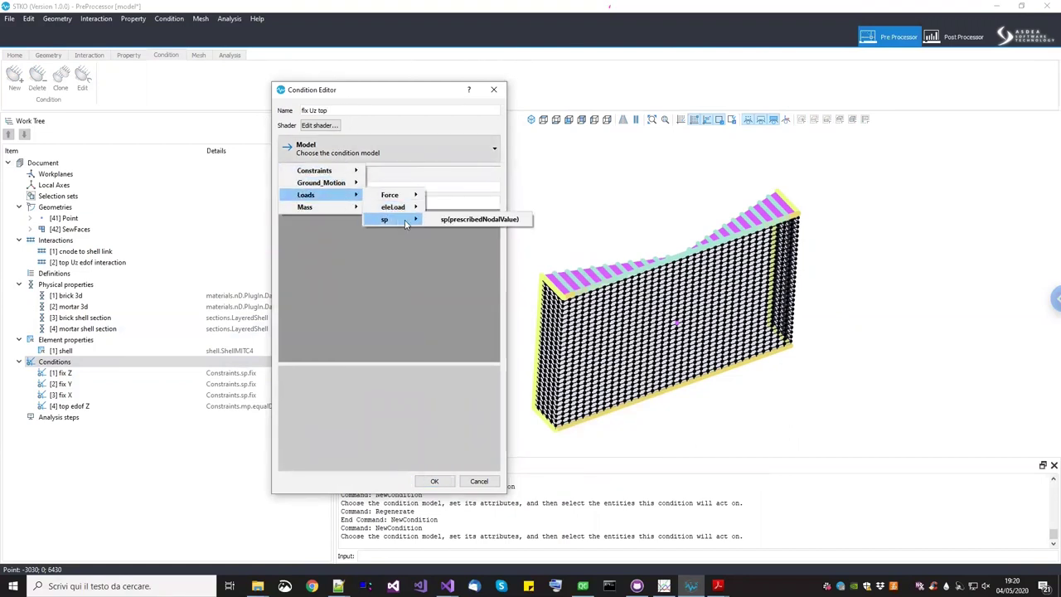
{"action": "left_click", "coordinate": [452, 220]}
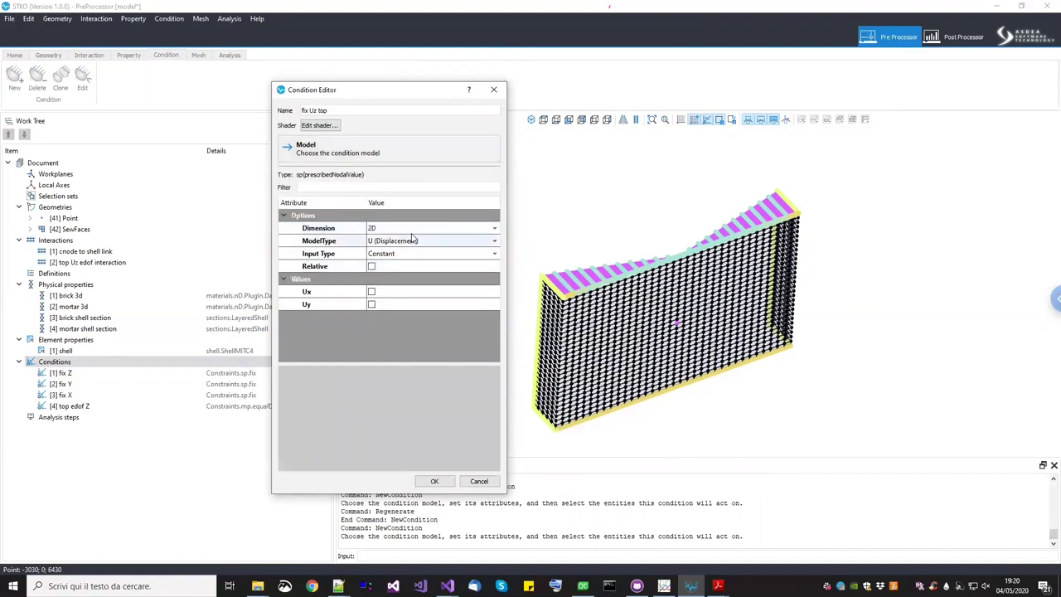
Set the fix Uz top condition to 3D with the U-R (Displacement+Rotation) model type
{"action": "left_click", "coordinate": [412, 232]}
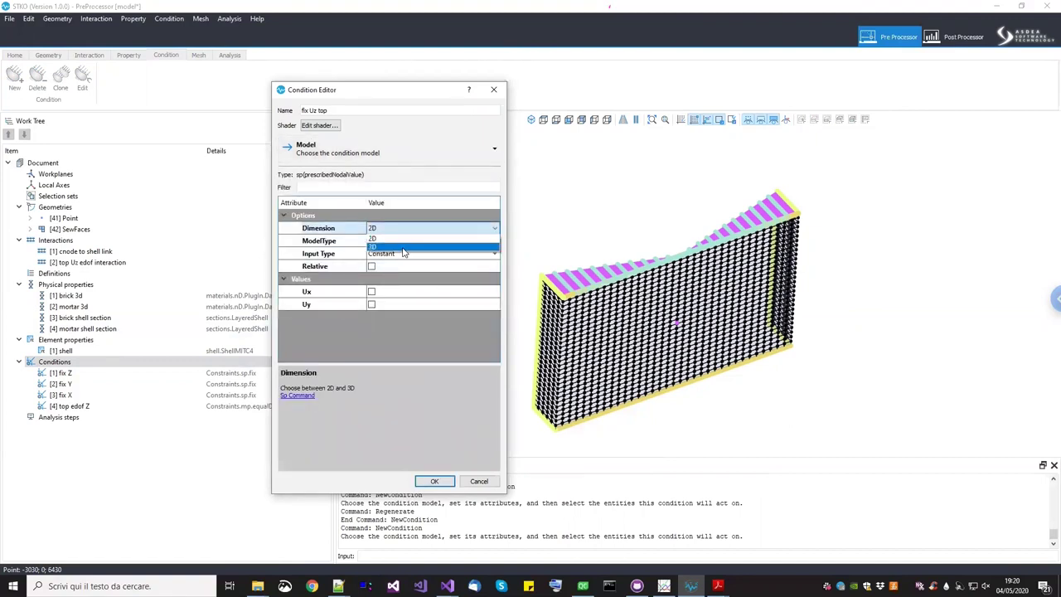
{"action": "left_click", "coordinate": [404, 248]}
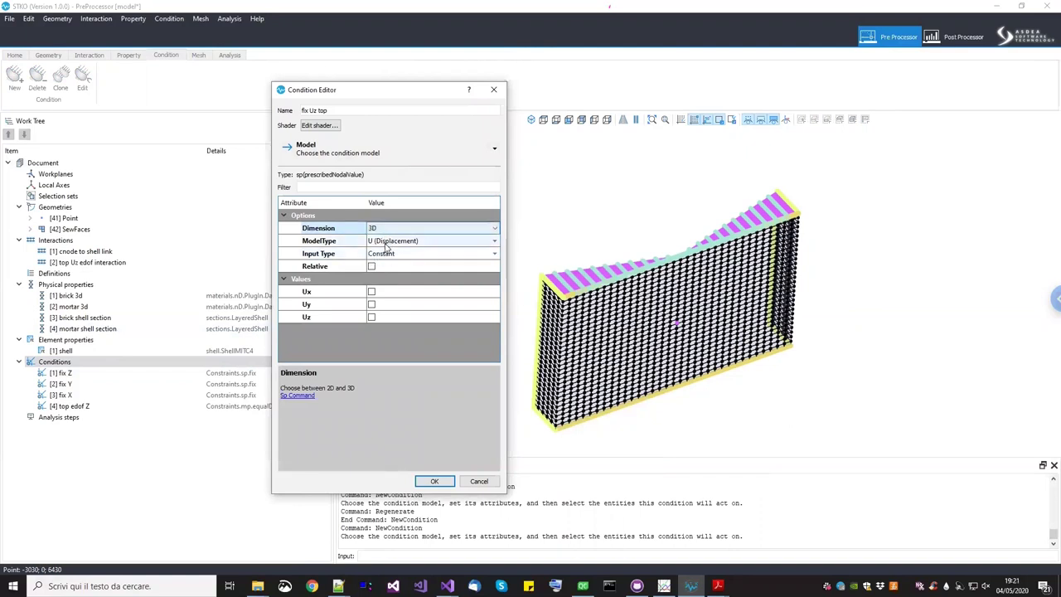
{"action": "left_click", "coordinate": [386, 242]}
{"action": "left_click", "coordinate": [387, 263]}
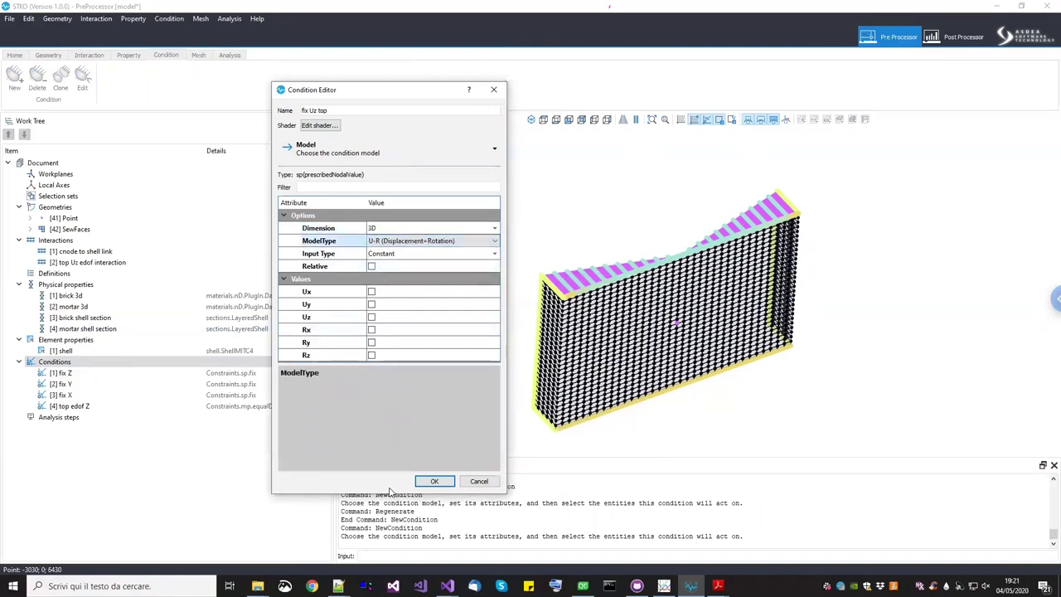
Prescribe Uz with a constant value of 0 and make the imposed displacement relative to the current one
{"action": "left_click", "coordinate": [372, 317]}
{"action": "left_click", "coordinate": [388, 329]}
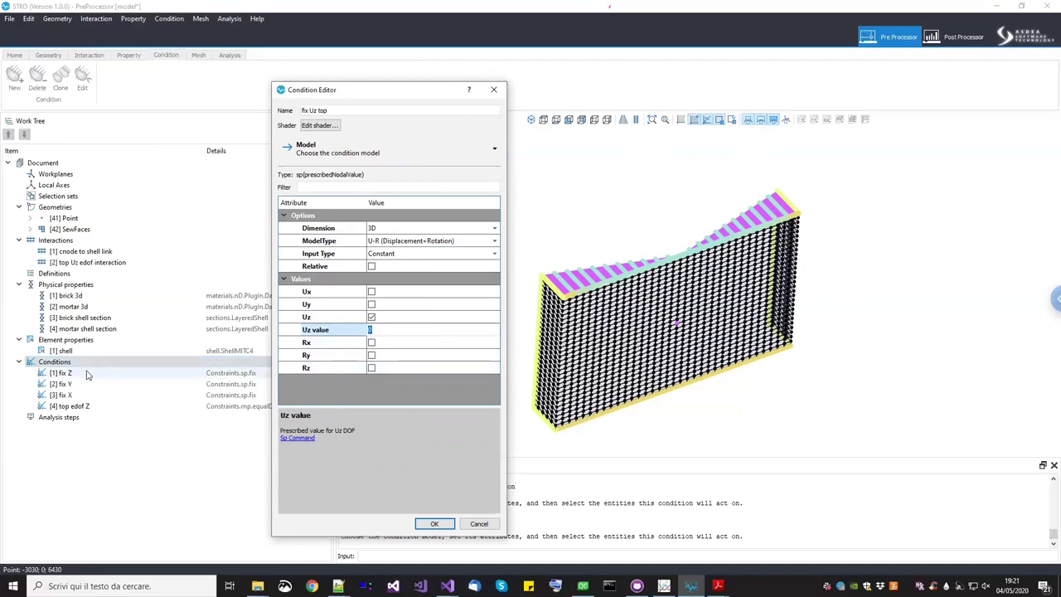
{"action": "left_click", "coordinate": [320, 267]}
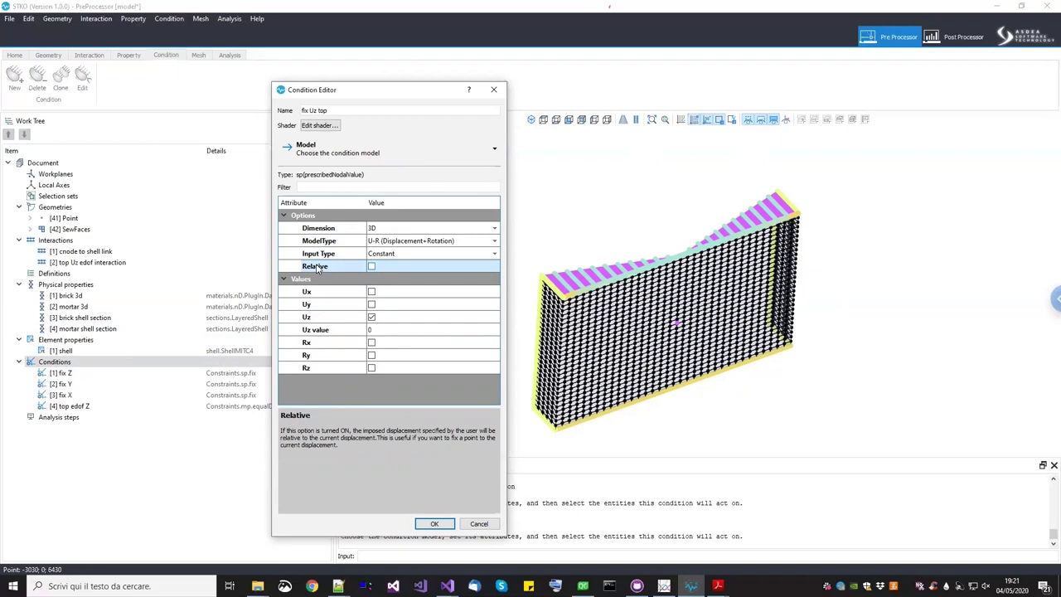
{"action": "left_click", "coordinate": [372, 266]}
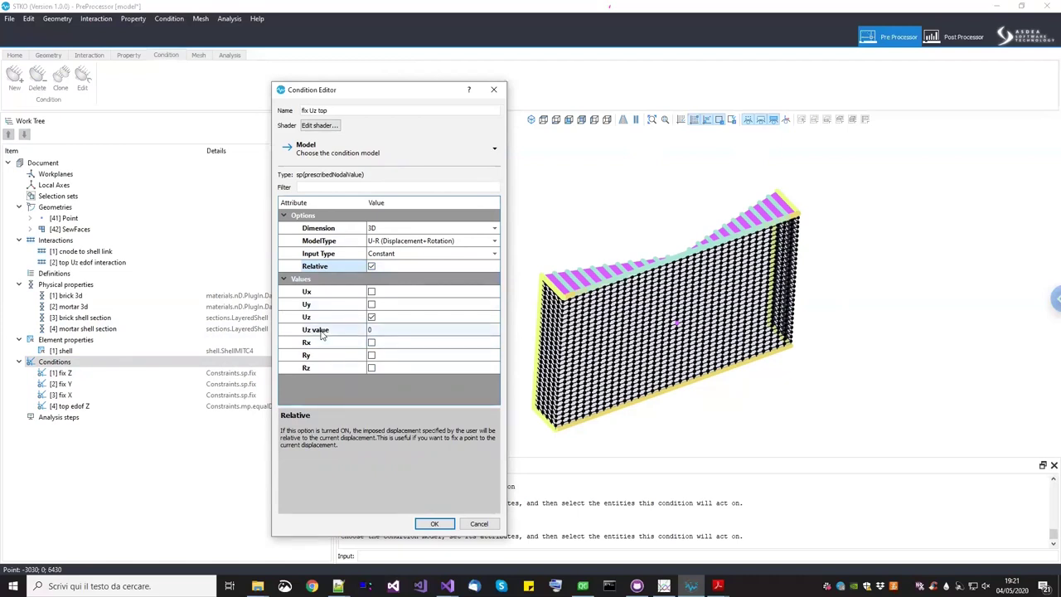
{"action": "left_click", "coordinate": [385, 332]}
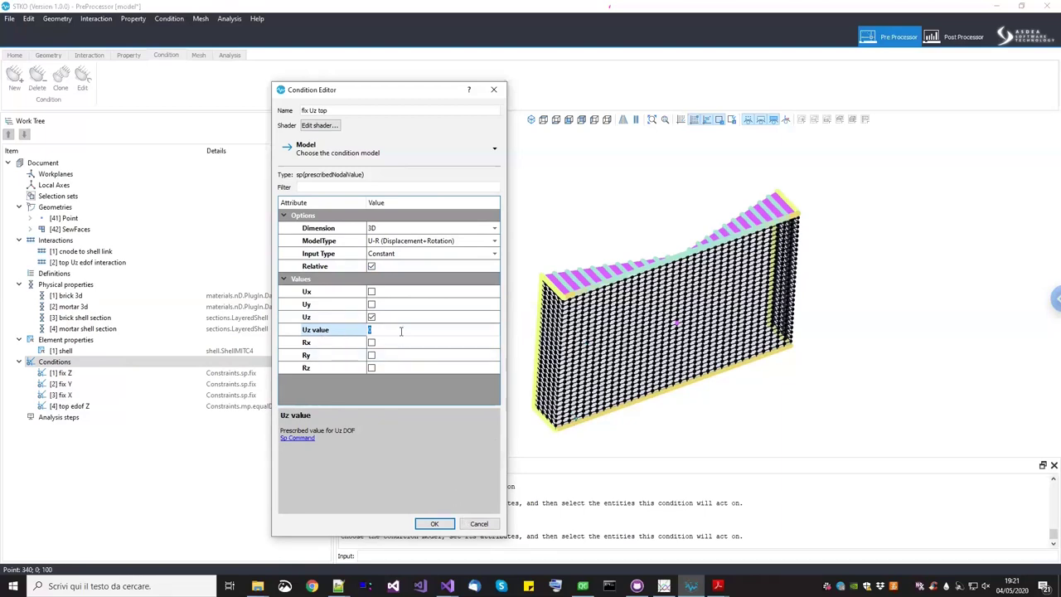
Select all top edges and points of the wall in front view and create the fix Uz top condition on them
{"action": "scroll", "coordinate": [564, 280], "scroll_direction": "up", "scroll_amount": 3}
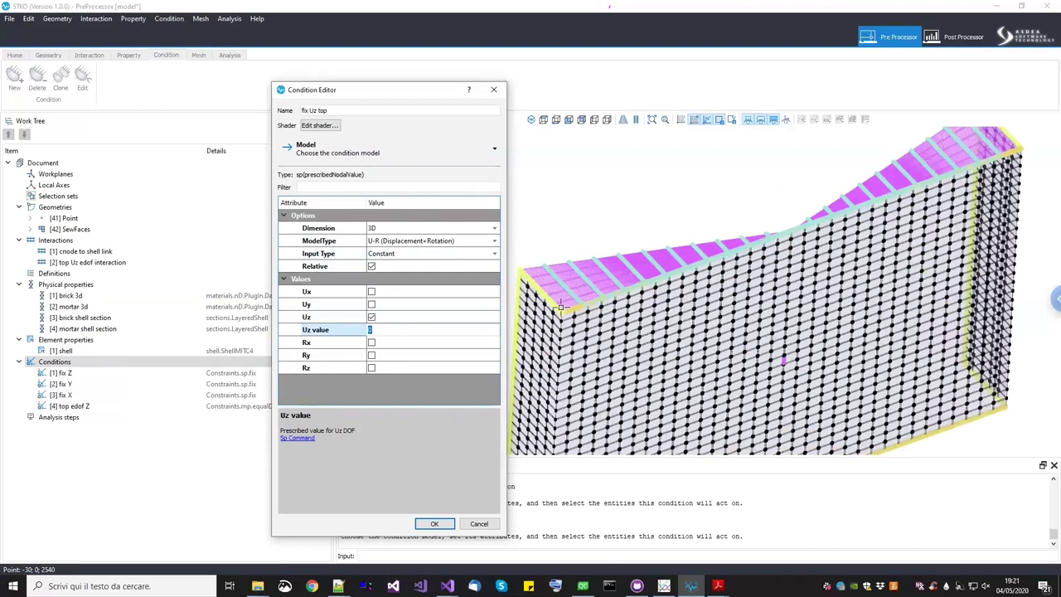
{"action": "left_click_drag", "start_coordinate": [357, 93], "coordinate": [260, 96]}
{"action": "left_click", "coordinate": [568, 121]}
{"action": "left_click", "coordinate": [569, 121]}
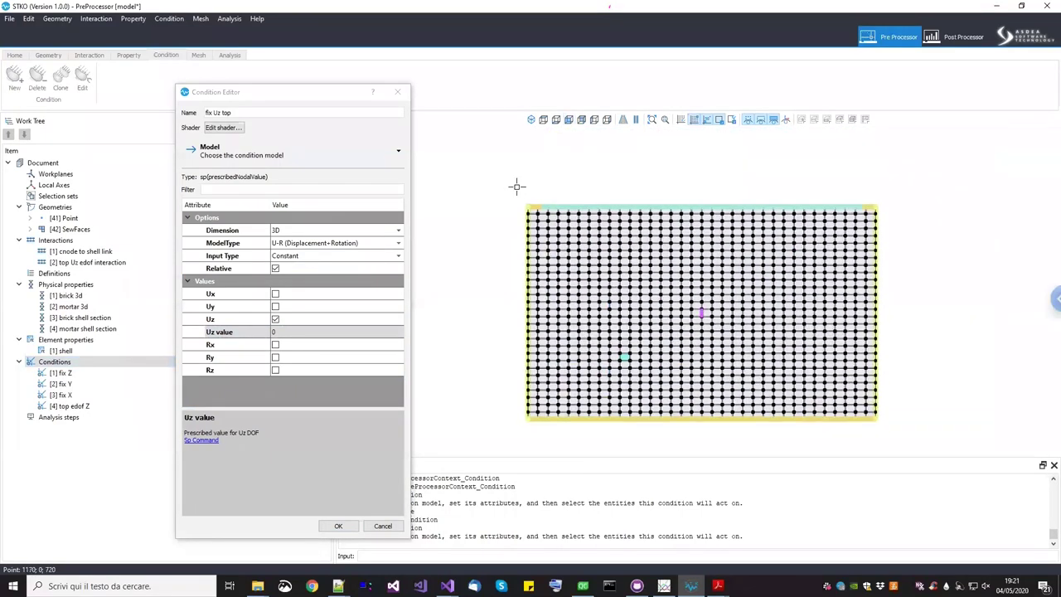
{"action": "left_click_drag", "start_coordinate": [502, 185], "coordinate": [895, 205]}
{"action": "scroll", "coordinate": [880, 204], "scroll_direction": "up", "scroll_amount": 2}
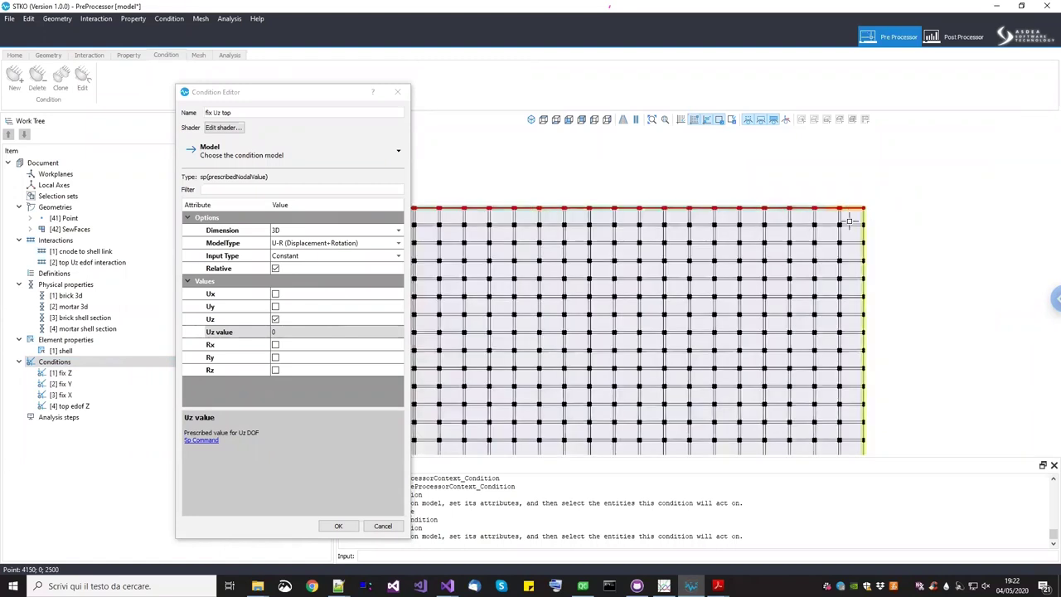
{"action": "left_click", "coordinate": [338, 526]}
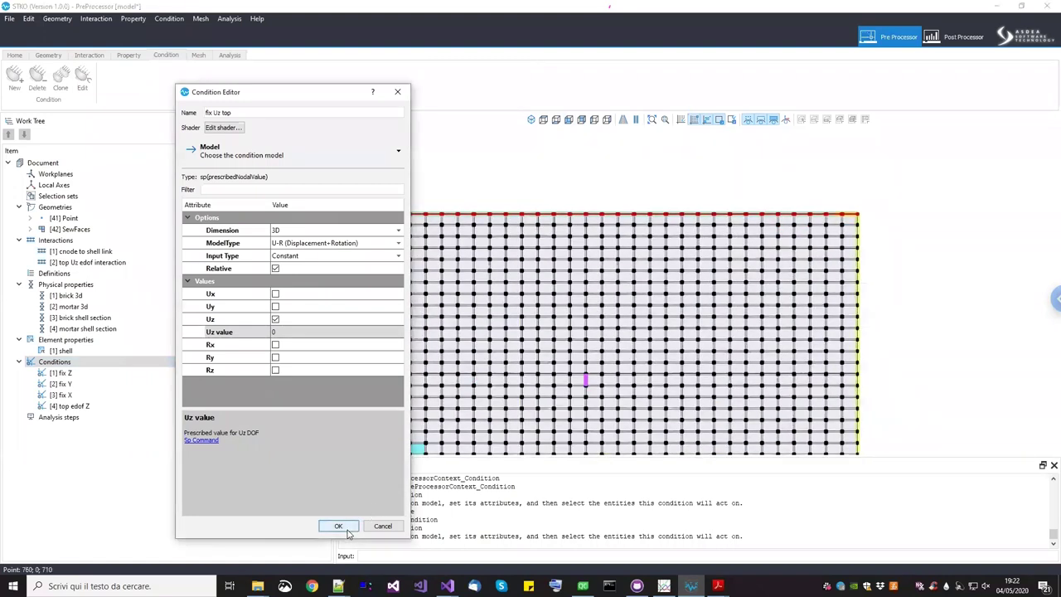
{"action": "middle_click_drag", "start_coordinate": [559, 316], "coordinate": [260, 398]}
{"action": "left_click", "coordinate": [124, 421]}
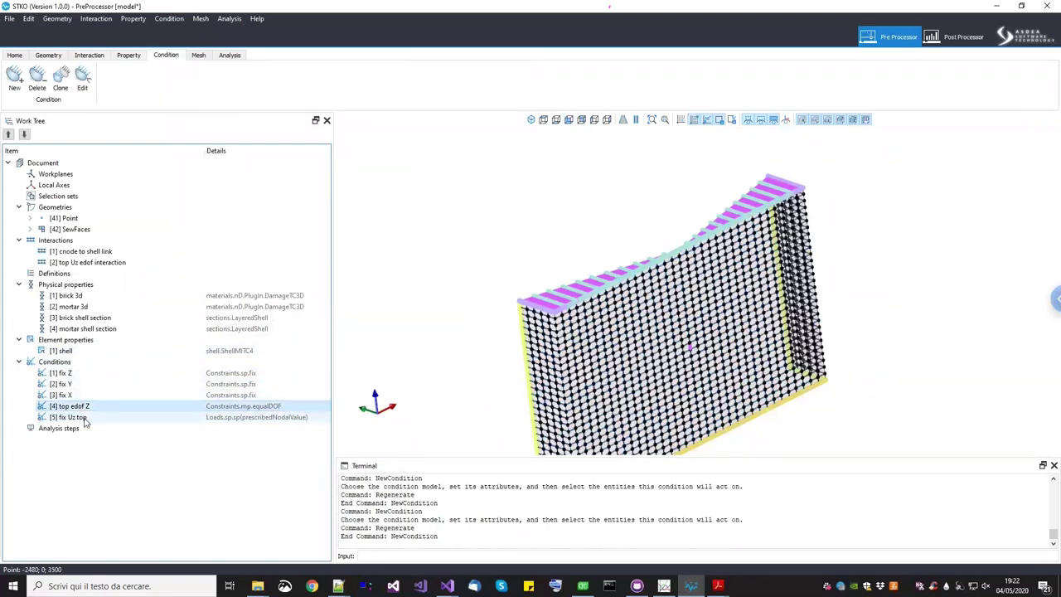
Create a new condition named "cnode to shell link" using the multi-point constraint model rigidLink
{"action": "left_click_drag", "start_coordinate": [627, 295], "coordinate": [73, 363]}
{"action": "right_click", "coordinate": [72, 363]}
{"action": "left_click", "coordinate": [91, 368]}
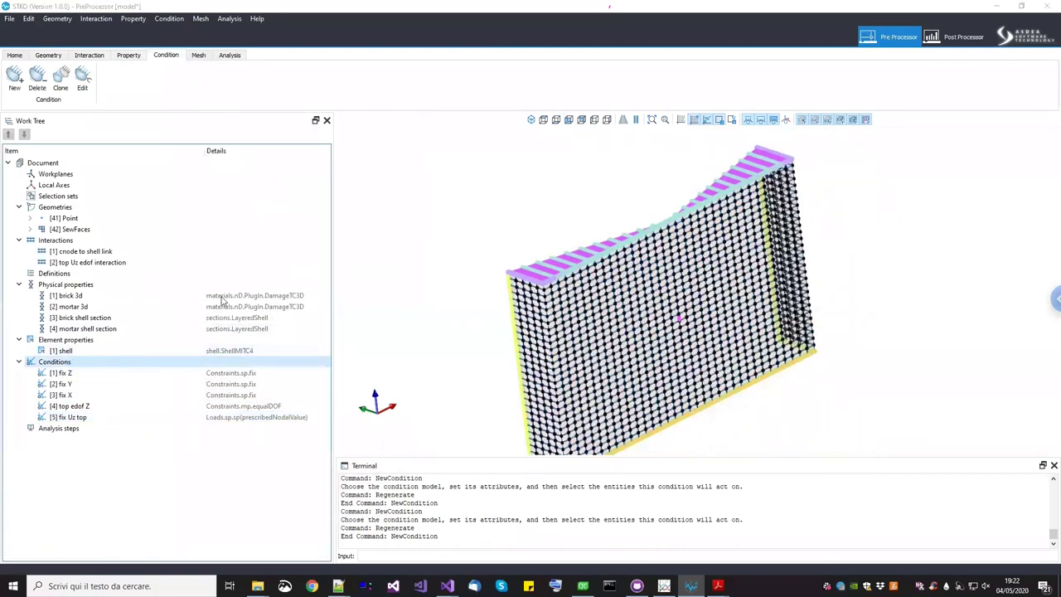
{"action": "left_click_drag", "start_coordinate": [525, 73], "coordinate": [403, 77]}
{"action": "scroll", "coordinate": [746, 331], "scroll_direction": "up", "scroll_amount": 5}
{"action": "triple_click", "coordinate": [356, 94]}
{"action": "type", "text": "cnode to shell link"}
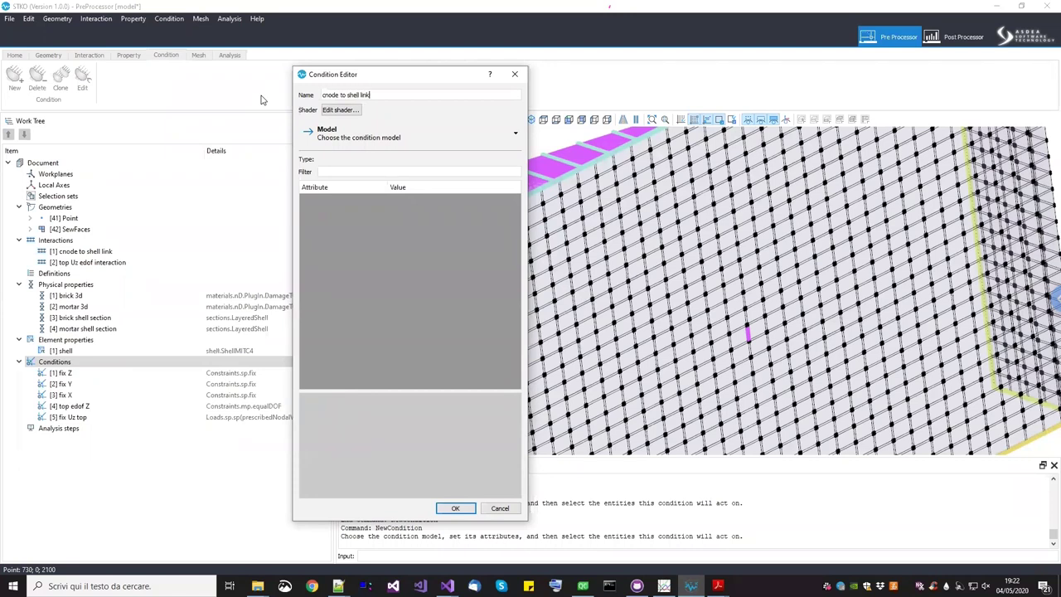
{"action": "left_click", "coordinate": [345, 142]}
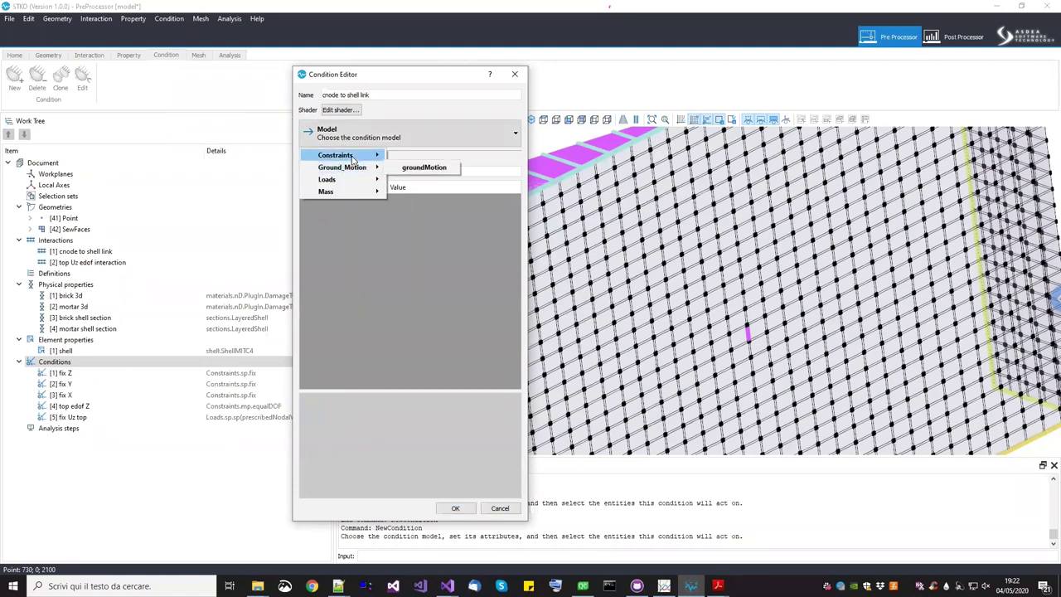
{"action": "mouse_move", "coordinate": [353, 157]}
{"action": "mouse_move", "coordinate": [408, 155]}
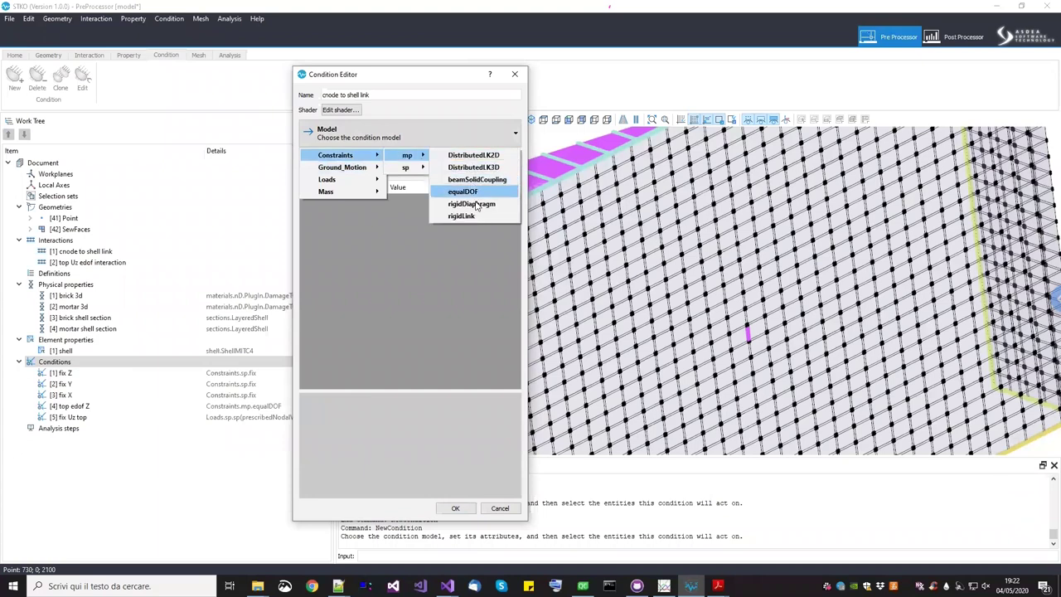
{"action": "left_click", "coordinate": [475, 215]}
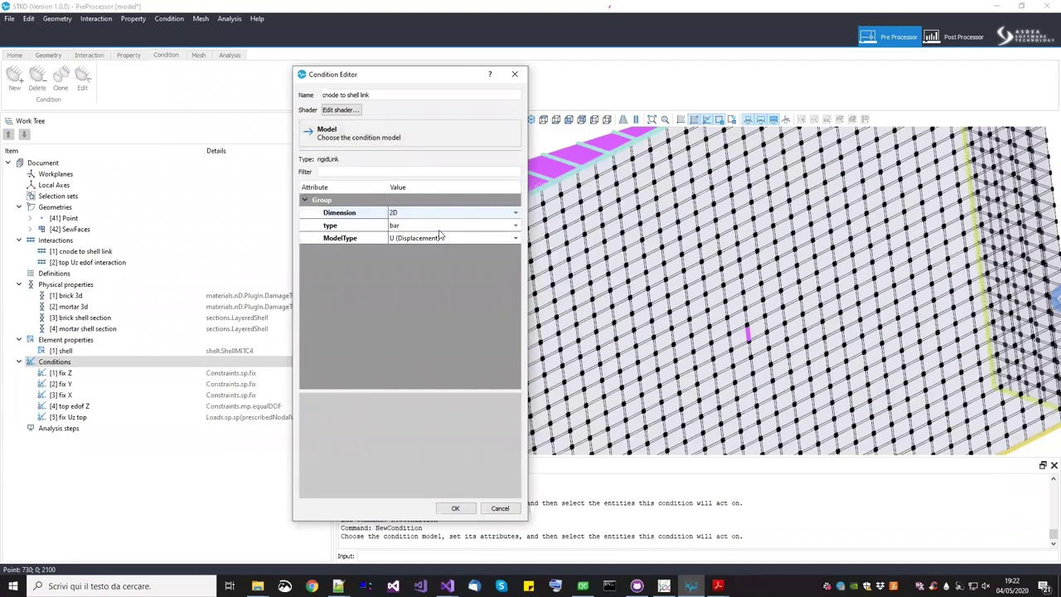
Set the rigid link's Dimension to 3D and its type to beam
{"action": "left_click", "coordinate": [439, 213]}
{"action": "left_click", "coordinate": [439, 236]}
{"action": "left_click", "coordinate": [430, 238]}
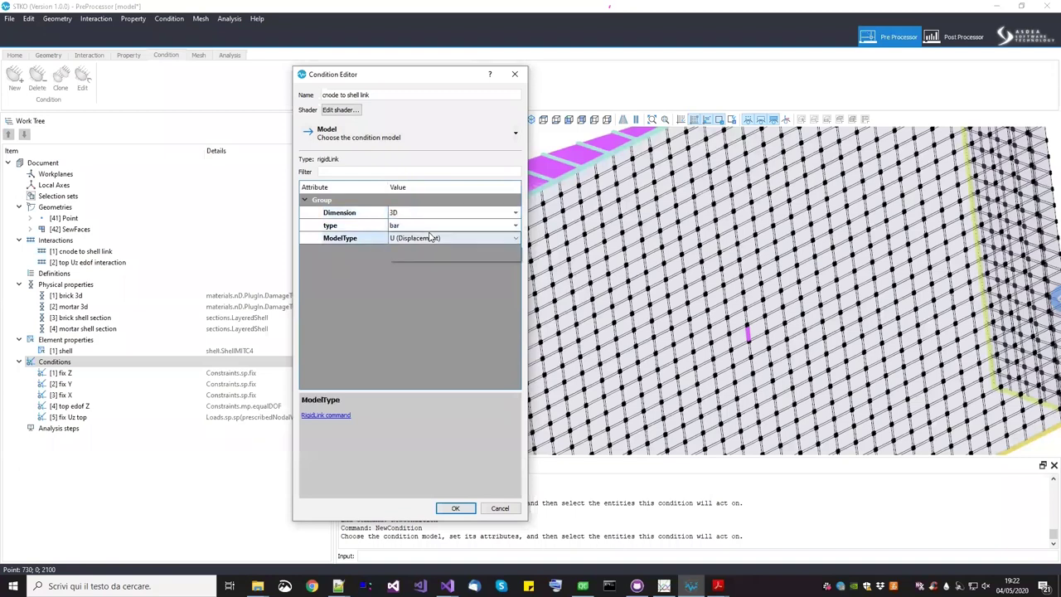
{"action": "left_click", "coordinate": [430, 225]}
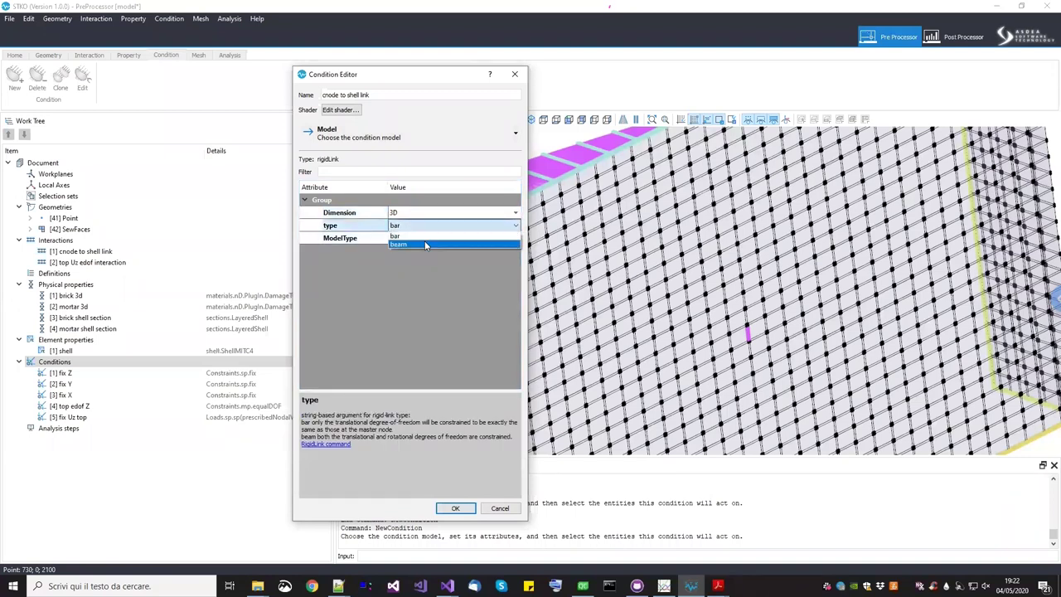
{"action": "left_click", "coordinate": [425, 245]}
Assign the rigid link condition to the node-to-shell link interaction at the centre of the front wall and confirm it
{"action": "left_click_drag", "start_coordinate": [403, 79], "coordinate": [309, 79]}
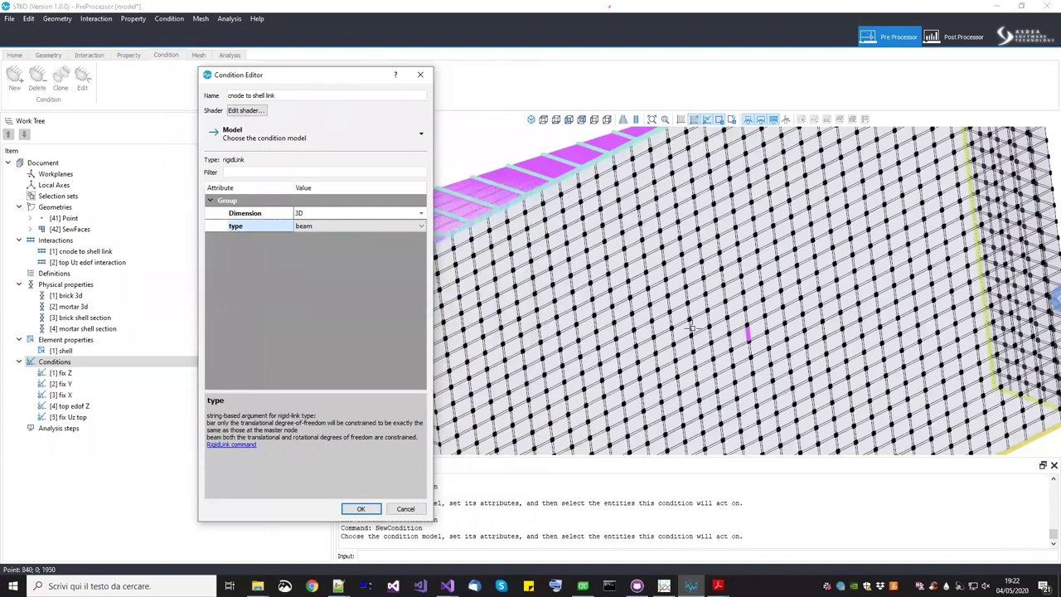
{"action": "scroll", "coordinate": [734, 317], "scroll_direction": "up", "scroll_amount": 3}
{"action": "scroll", "coordinate": [735, 317], "scroll_direction": "up", "scroll_amount": 4}
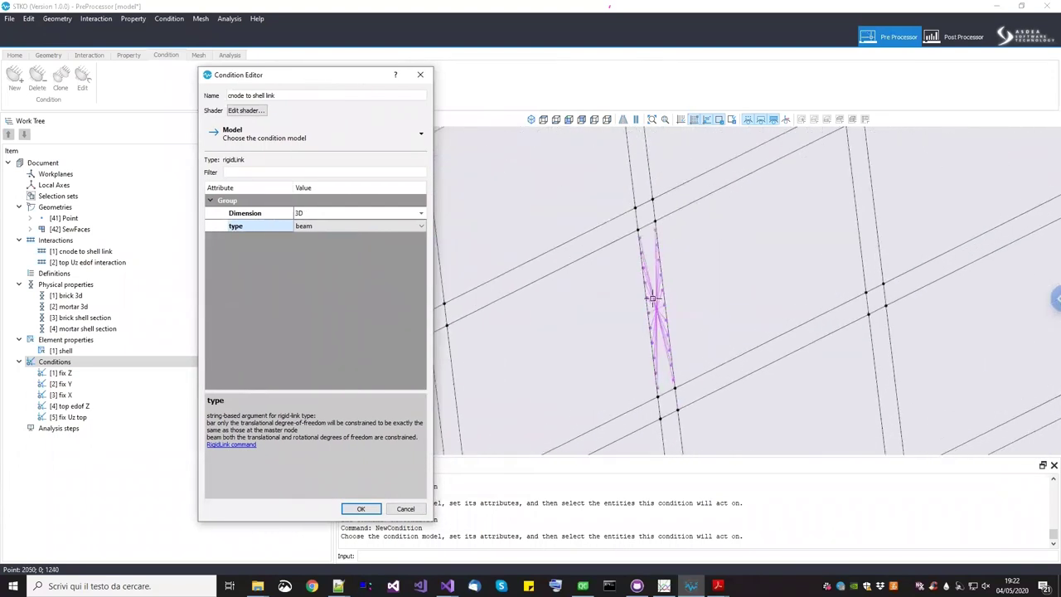
{"action": "left_click", "coordinate": [655, 319]}
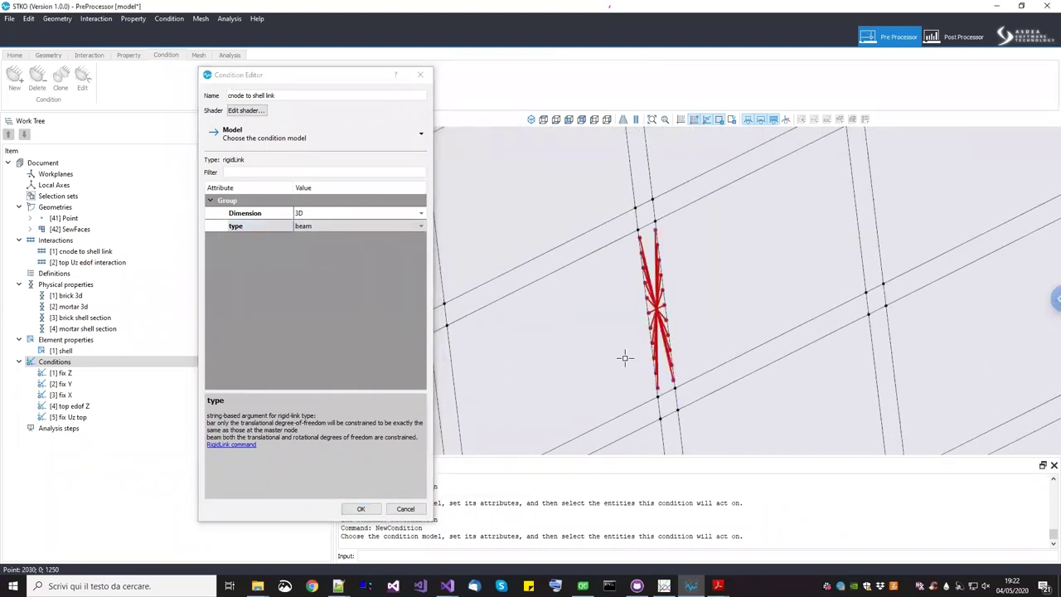
{"action": "left_click", "coordinate": [358, 508]}
{"action": "scroll", "coordinate": [566, 345], "scroll_direction": "down", "scroll_amount": 5}
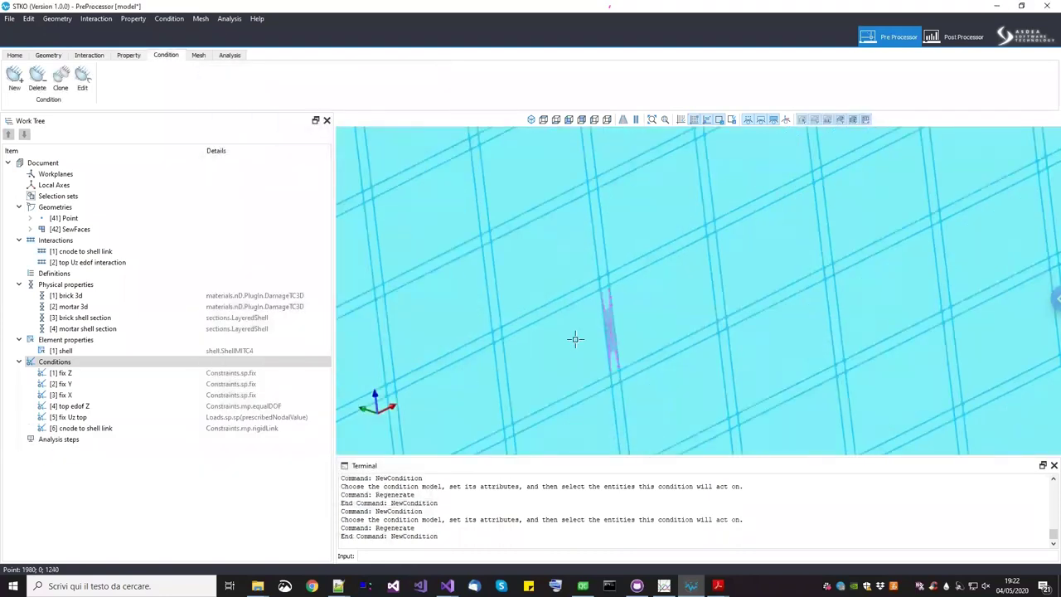
{"action": "scroll", "coordinate": [630, 303], "scroll_direction": "down", "scroll_amount": 4}
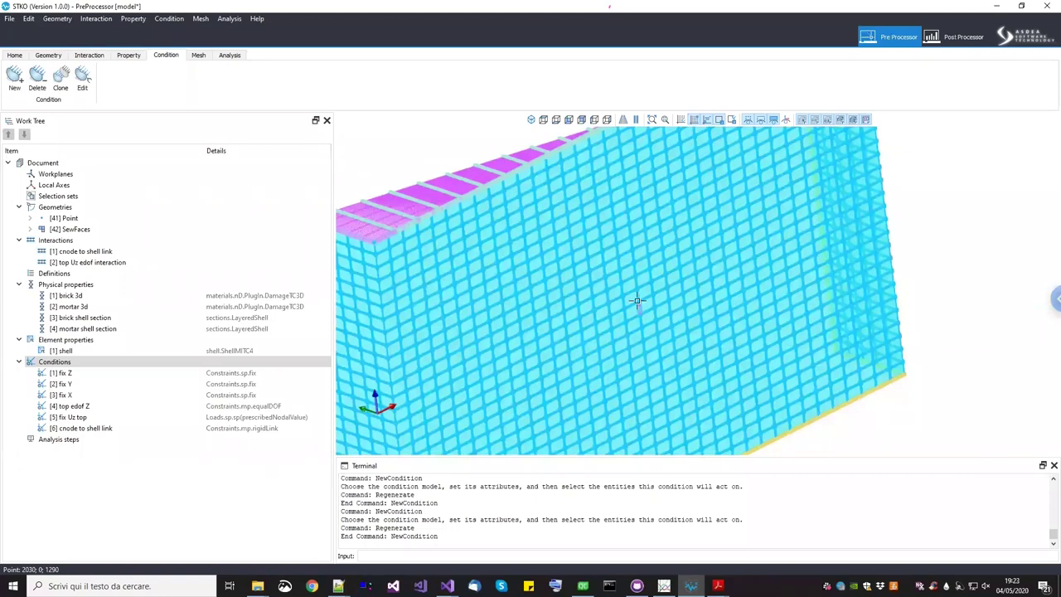
{"action": "scroll", "coordinate": [637, 301], "scroll_direction": "down", "scroll_amount": 5}
{"action": "middle_click_drag", "start_coordinate": [761, 285], "coordinate": [410, 237]}
{"action": "middle_click_drag", "start_coordinate": [516, 304], "coordinate": [671, 221]}
{"action": "mouse_move", "coordinate": [627, 249]}
{"action": "middle_mouse_down"}
{"action": "mouse_move", "coordinate": [362, 294]}
{"action": "mouse_move", "coordinate": [601, 255]}
{"action": "middle_mouse_up"}
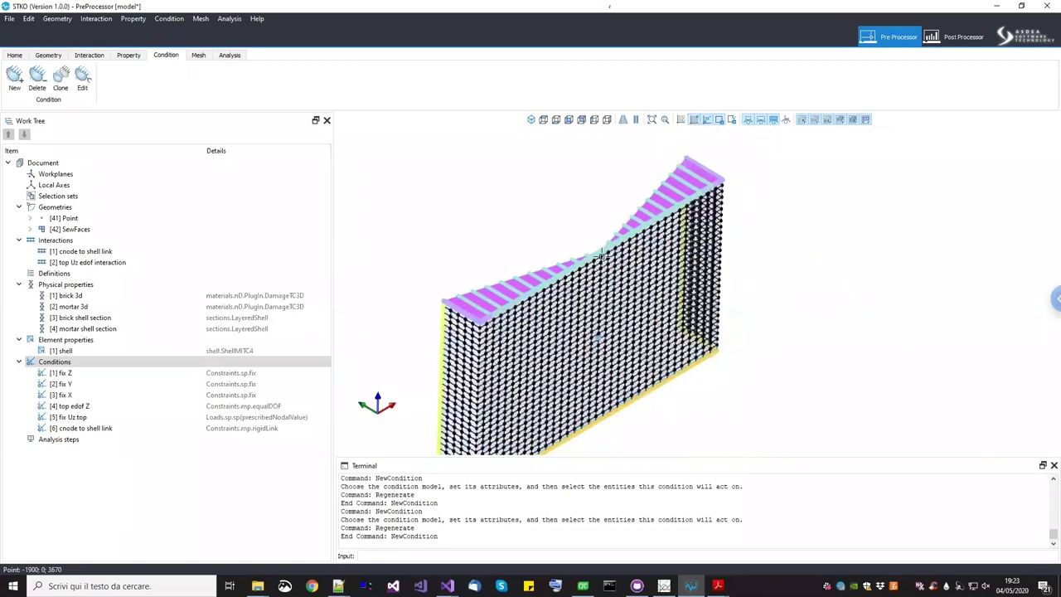
Switch to Acrobat Reader and look up the walls' support conditions and pre-compression in Table 1 of the Out-of-Plane Flexural Strength paper
{"action": "left_click", "coordinate": [717, 585]}
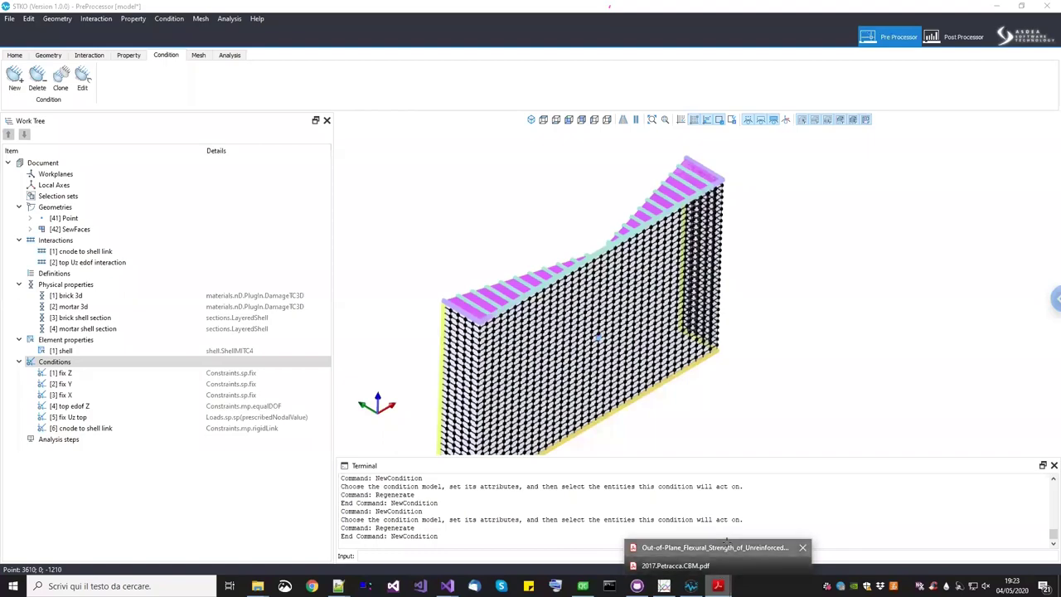
{"action": "left_click", "coordinate": [720, 547]}
{"action": "scroll", "coordinate": [688, 266], "scroll_direction": "up", "scroll_amount": 1}
{"action": "scroll", "coordinate": [689, 266], "scroll_direction": "up", "scroll_amount": 10}
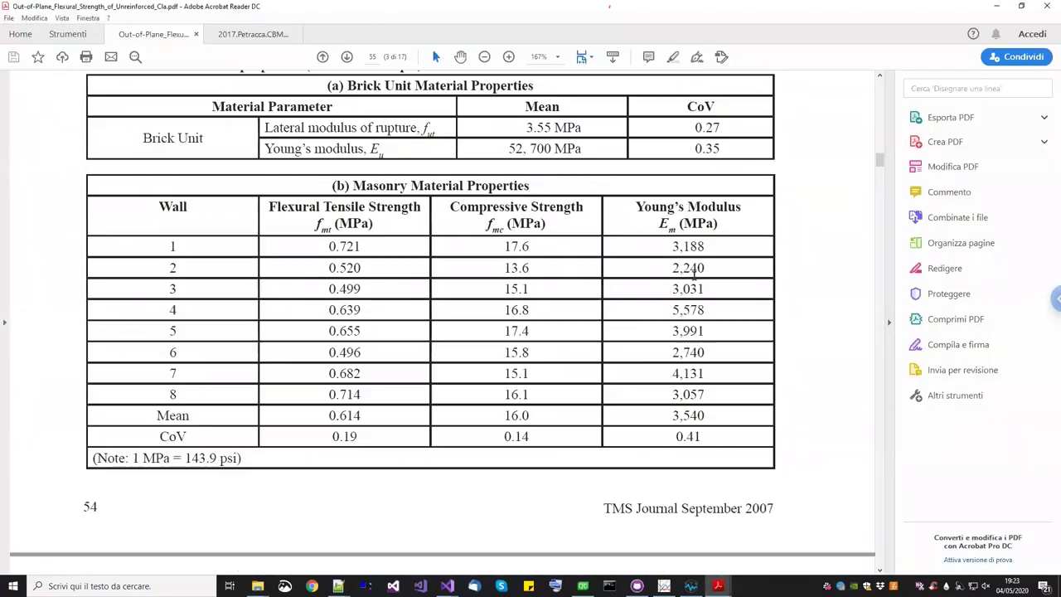
{"action": "scroll", "coordinate": [694, 279], "scroll_direction": "up", "scroll_amount": 10}
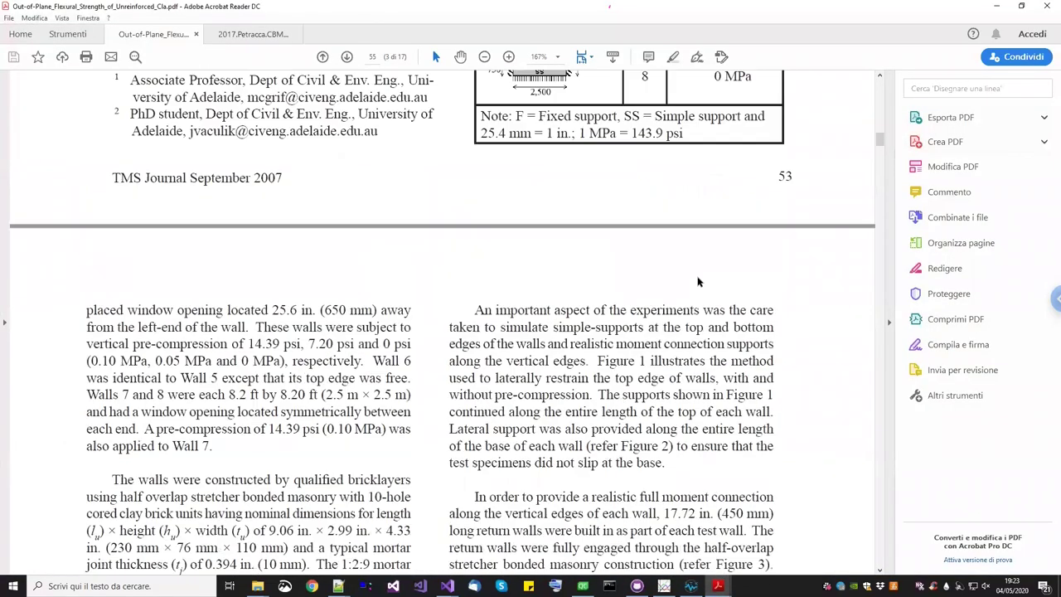
{"action": "scroll", "coordinate": [606, 241], "scroll_direction": "up", "scroll_amount": 4}
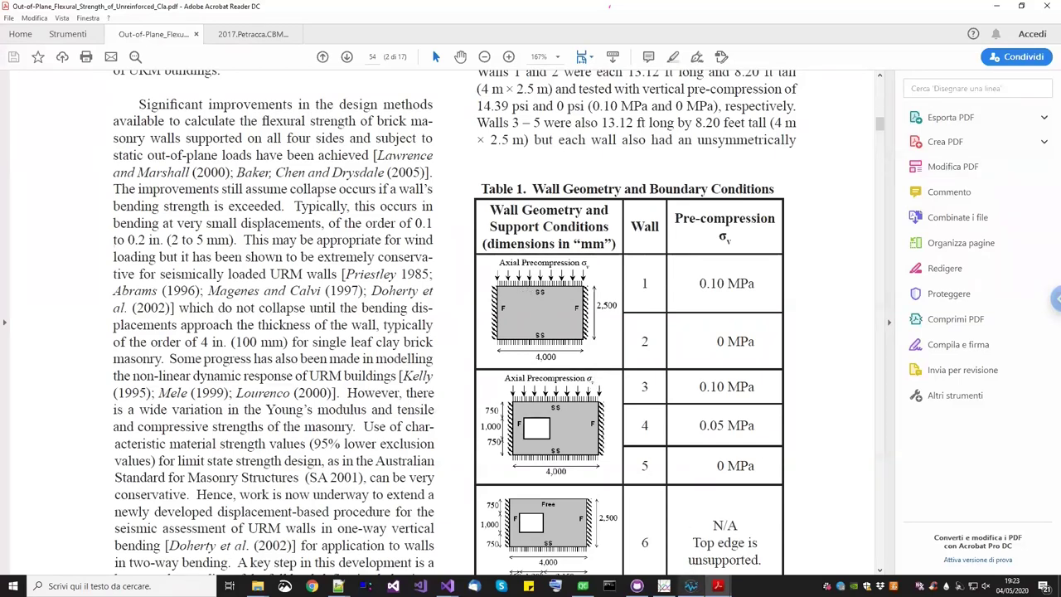
Switch back to STKO and create a new condition named "vertical" using the EdgeForce load model
{"action": "left_click", "coordinate": [690, 585]}
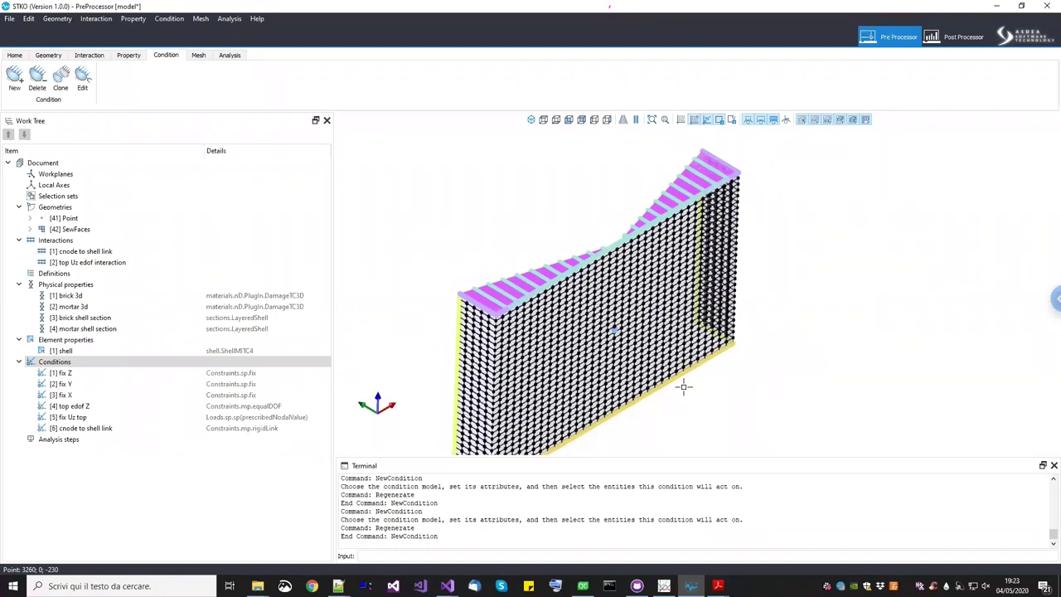
{"action": "right_click", "coordinate": [136, 361]}
{"action": "left_click", "coordinate": [151, 367]}
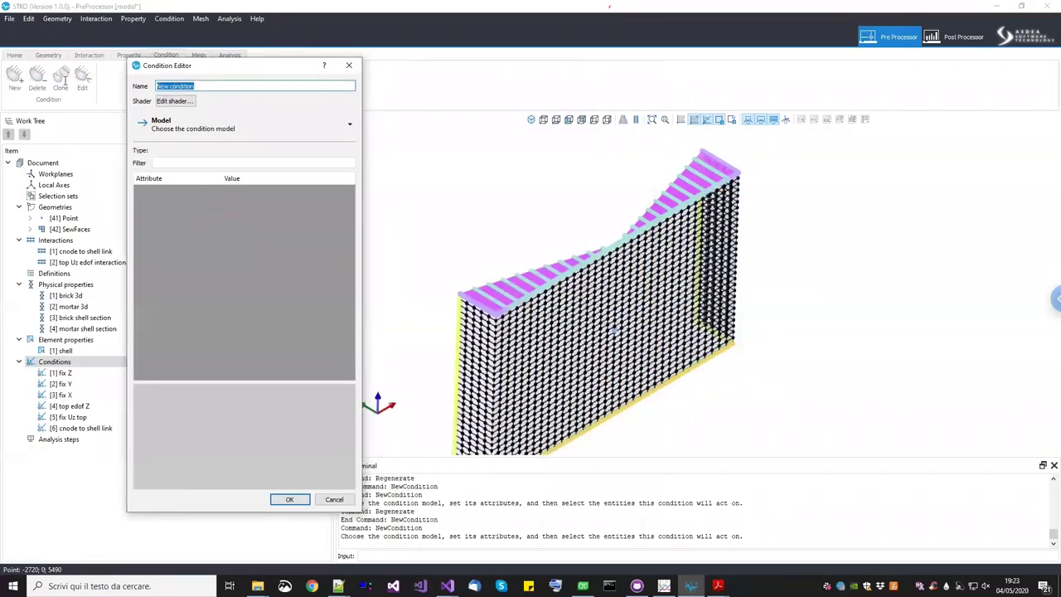
{"action": "type", "text": "vertical"}
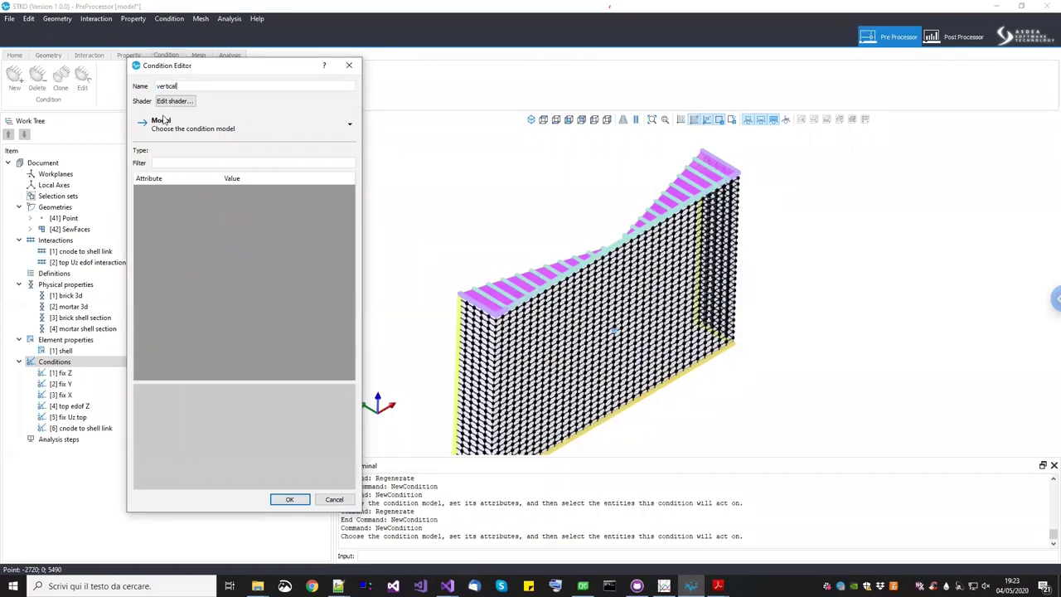
{"action": "left_click", "coordinate": [164, 122]}
{"action": "mouse_move", "coordinate": [178, 174]}
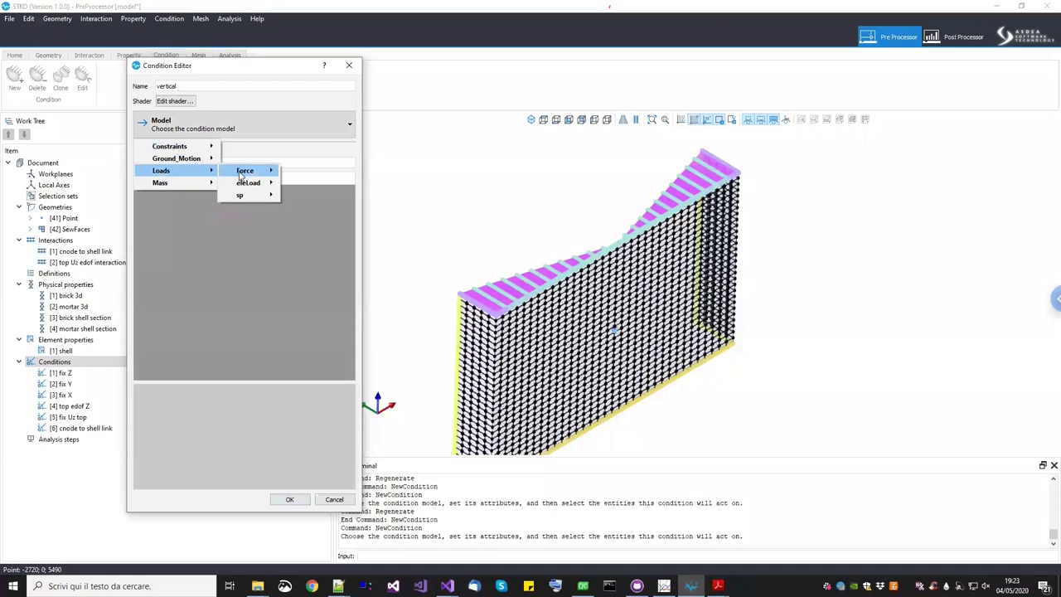
{"action": "mouse_move", "coordinate": [242, 175]}
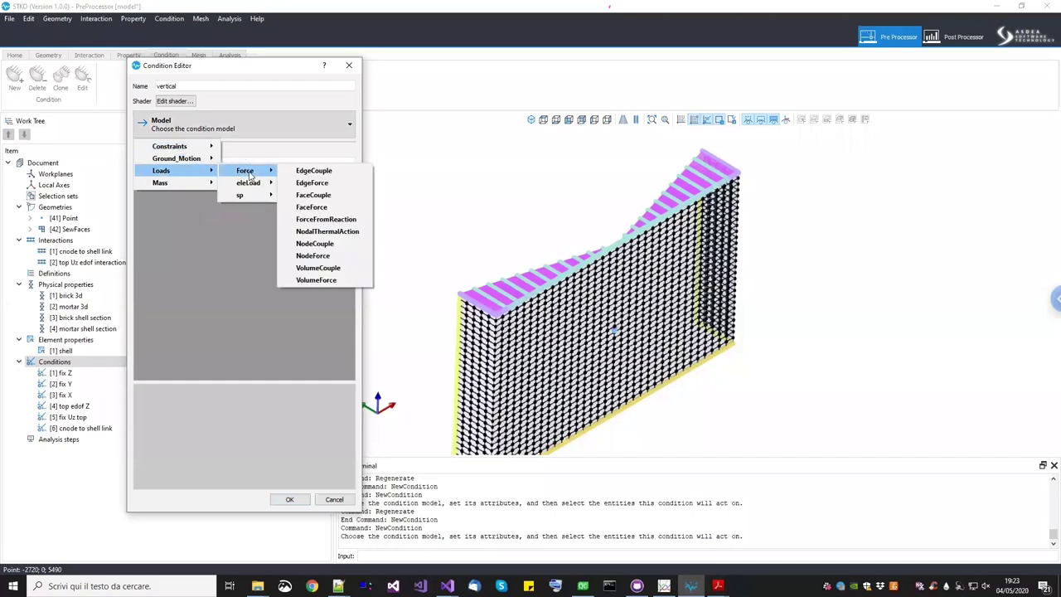
{"action": "left_click", "coordinate": [327, 189]}
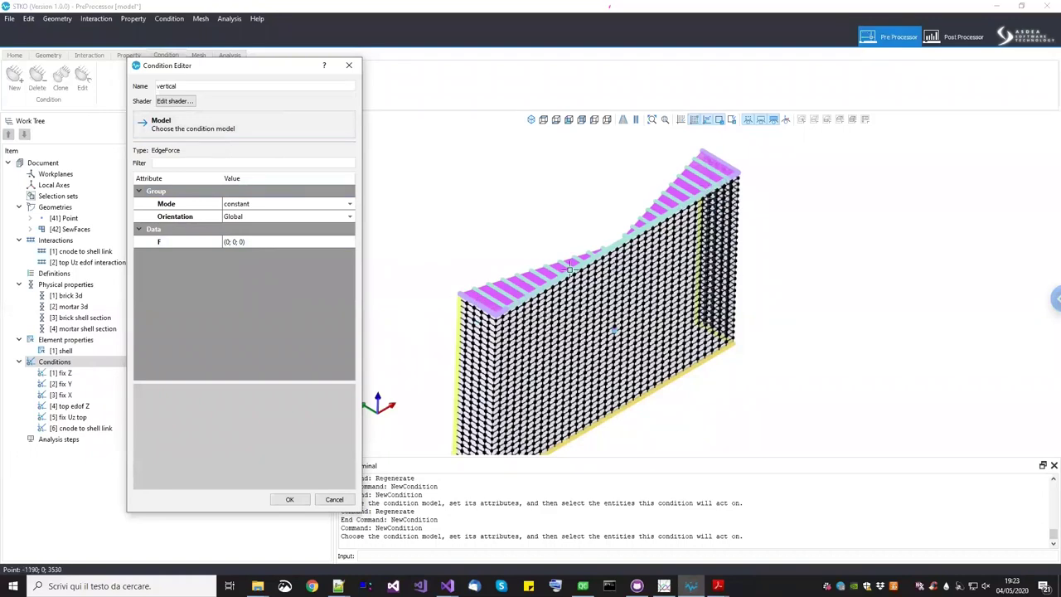
Set the edge force vector F to (0; 0; -11), keeping constant mode and global orientation
{"action": "left_click", "coordinate": [328, 239]}
{"action": "left_click", "coordinate": [349, 242]}
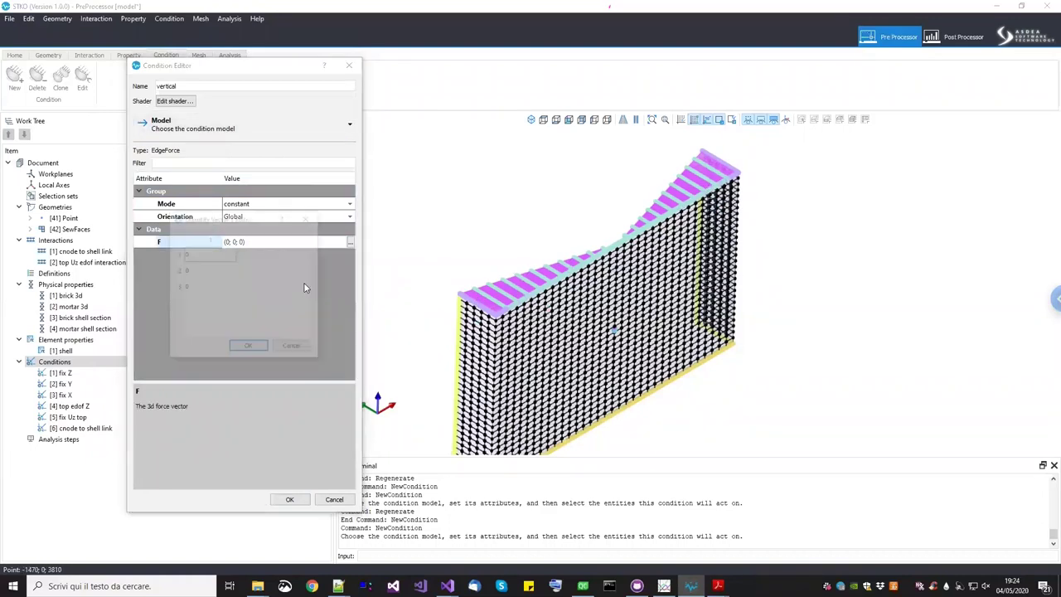
{"action": "left_click_drag", "start_coordinate": [249, 218], "coordinate": [282, 241]}
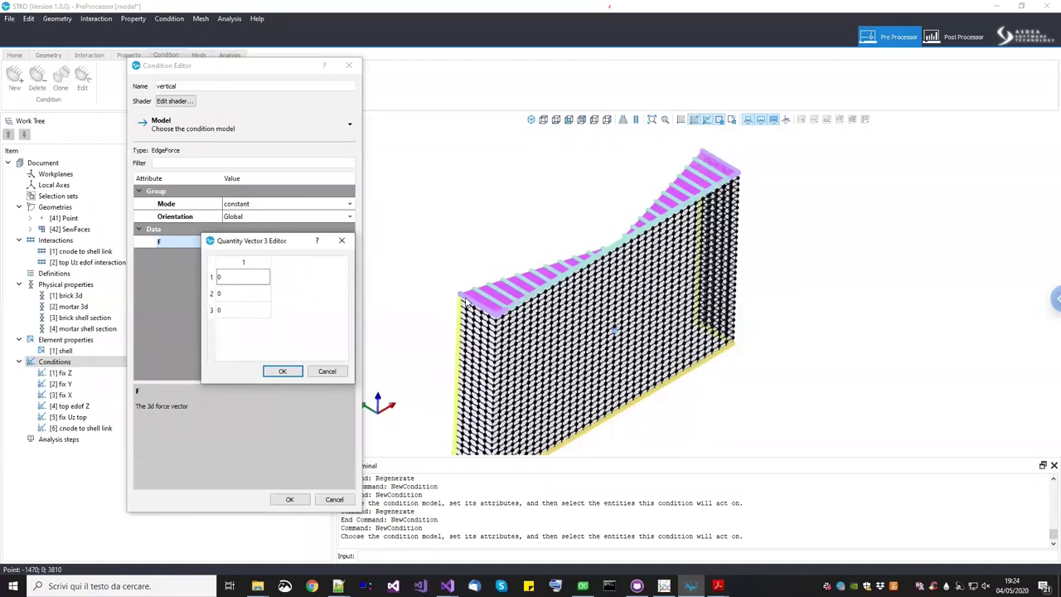
{"action": "double_click", "coordinate": [219, 310]}
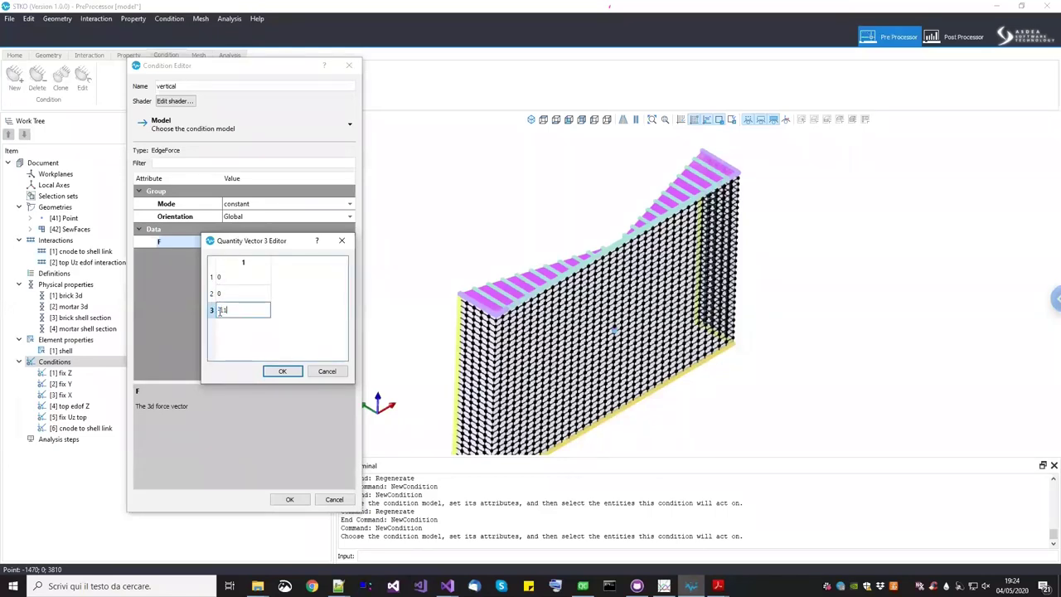
{"action": "left_click", "coordinate": [236, 329]}
{"action": "left_click", "coordinate": [581, 151]}
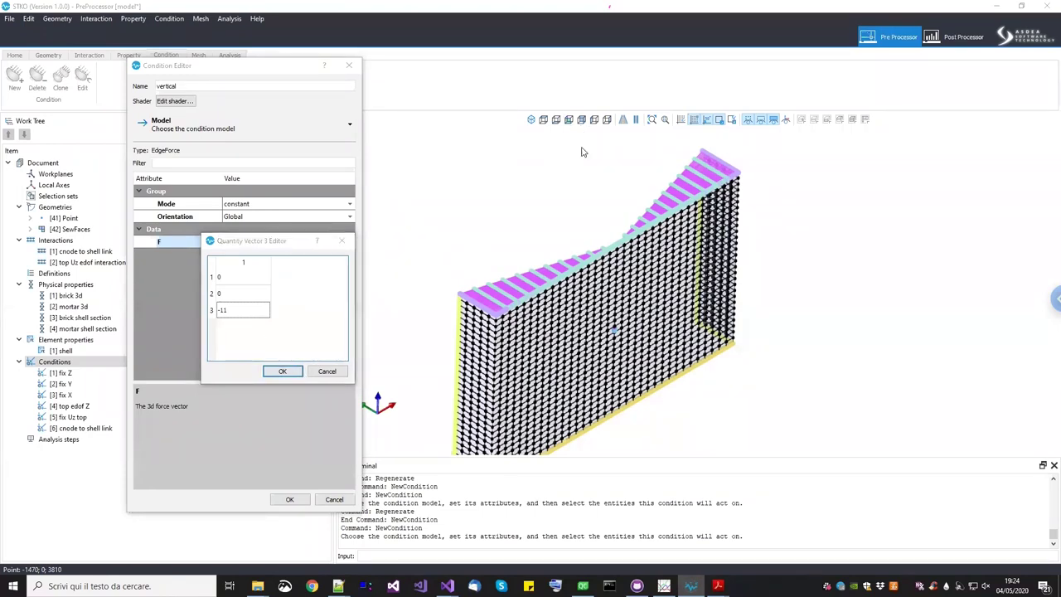
{"action": "left_click", "coordinate": [282, 371]}
Assign the vertical edge force to all edges along the top of the wall in front view and confirm the condition
{"action": "left_click", "coordinate": [580, 120]}
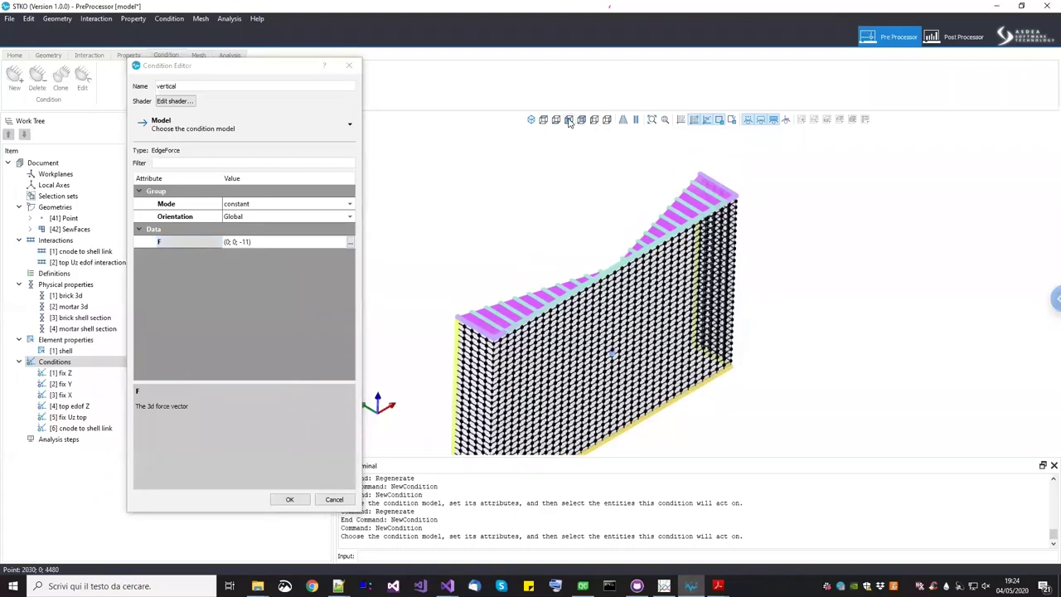
{"action": "left_click", "coordinate": [569, 121]}
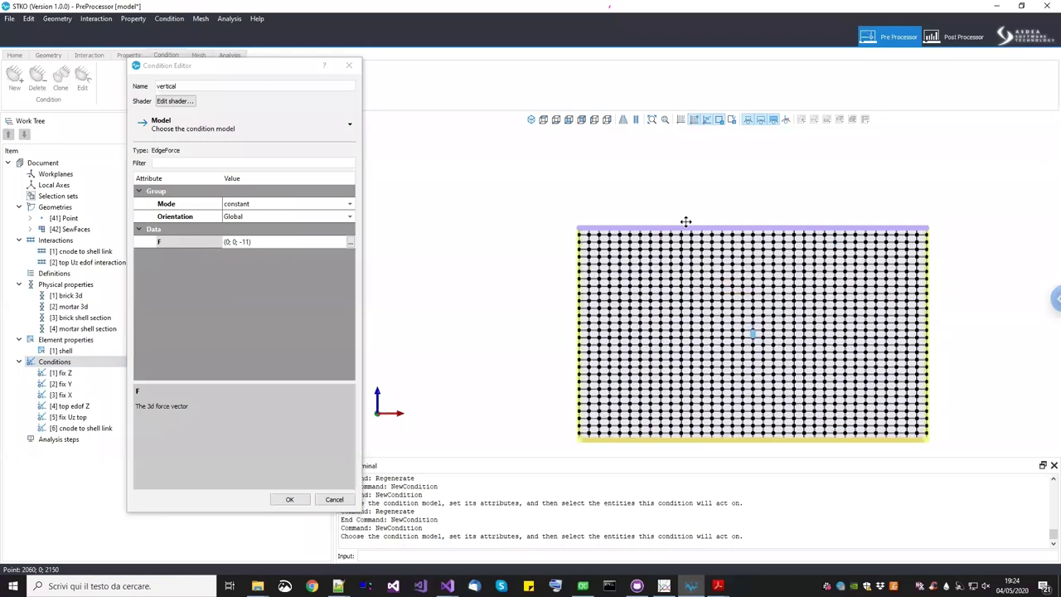
{"action": "scroll", "coordinate": [481, 204], "scroll_direction": "up", "scroll_amount": 1}
{"action": "left_click_drag", "start_coordinate": [738, 225], "coordinate": [971, 230]}
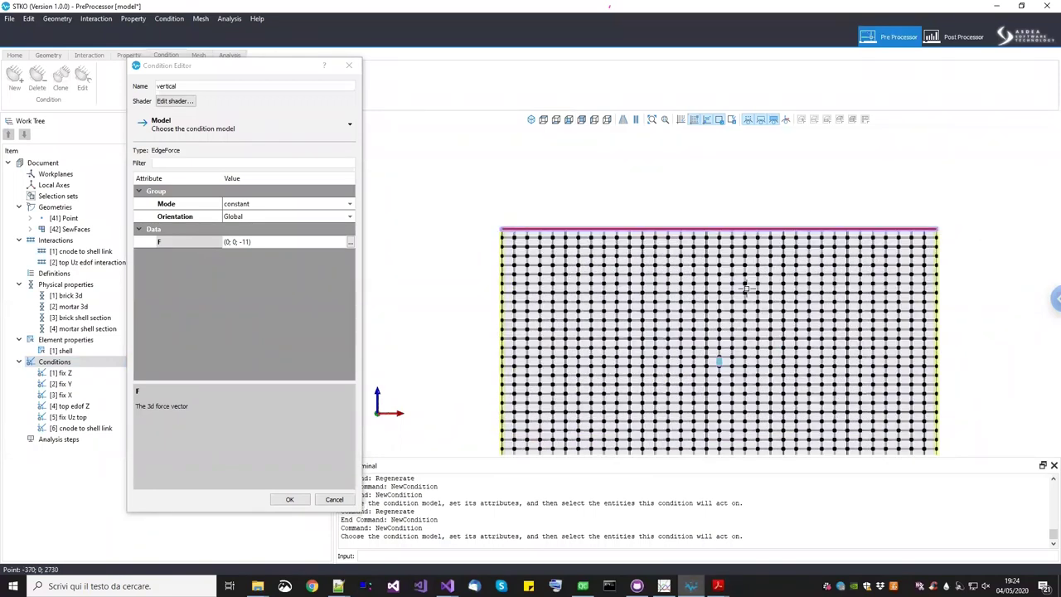
{"action": "left_click", "coordinate": [291, 500]}
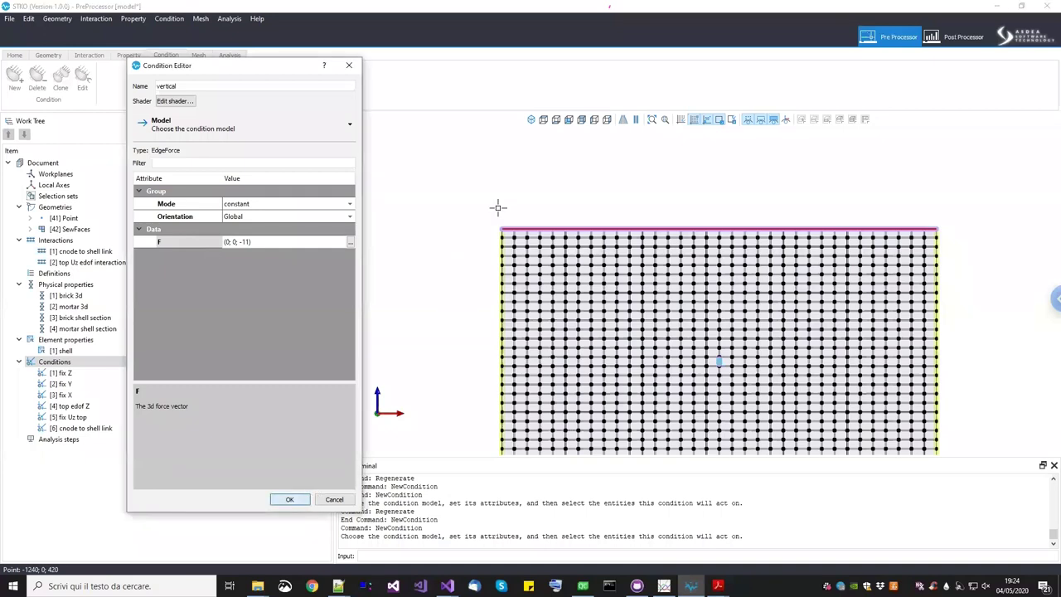
Examine the vertical edge force along the wall's top edge and review the whole wall in 3D
{"action": "scroll", "coordinate": [467, 308], "scroll_direction": "up", "scroll_amount": 3}
{"action": "scroll", "coordinate": [710, 151], "scroll_direction": "down", "scroll_amount": 2}
{"action": "scroll", "coordinate": [519, 355], "scroll_direction": "down", "scroll_amount": 3}
{"action": "scroll", "coordinate": [644, 348], "scroll_direction": "up", "scroll_amount": 4}
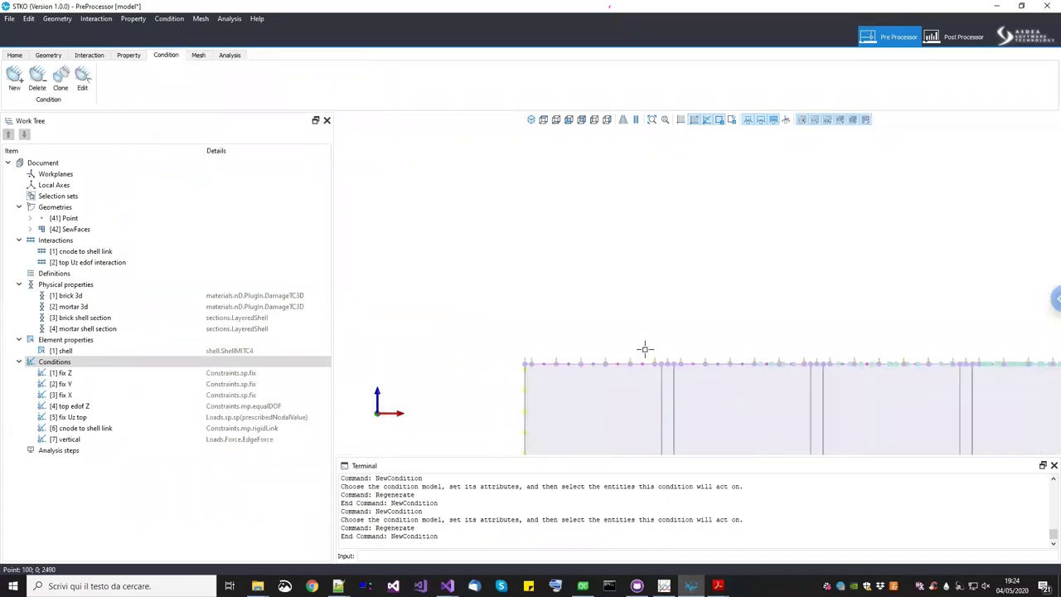
{"action": "middle_click_drag", "start_coordinate": [665, 339], "coordinate": [586, 261]}
{"action": "scroll", "coordinate": [729, 384], "scroll_direction": "down", "scroll_amount": 5}
{"action": "scroll", "coordinate": [762, 322], "scroll_direction": "up", "scroll_amount": 3}
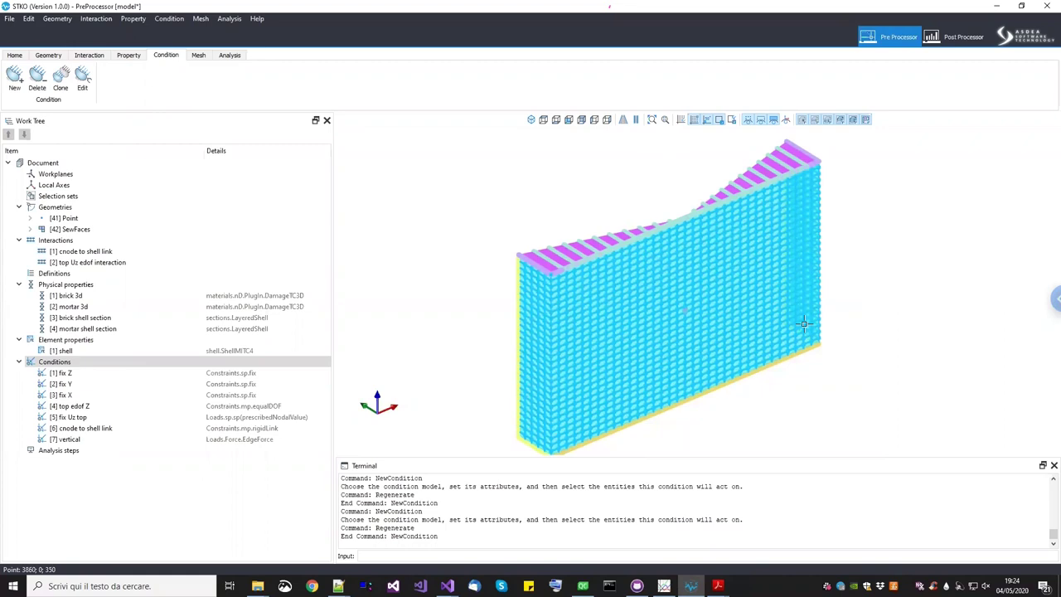
{"action": "left_click", "coordinate": [83, 364]}
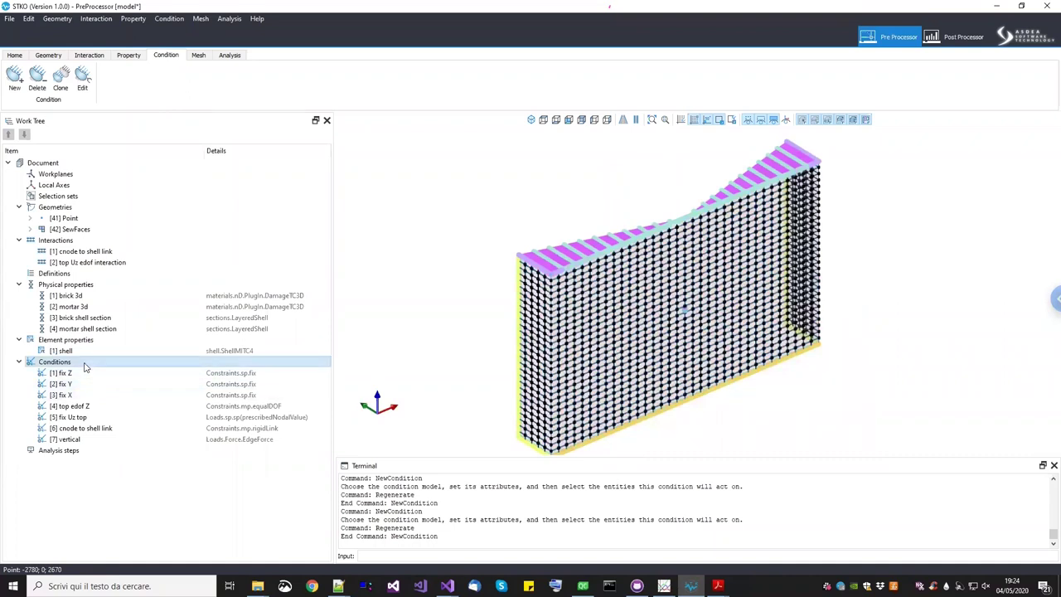
{"action": "left_click_drag", "start_coordinate": [630, 343], "coordinate": [611, 348]}
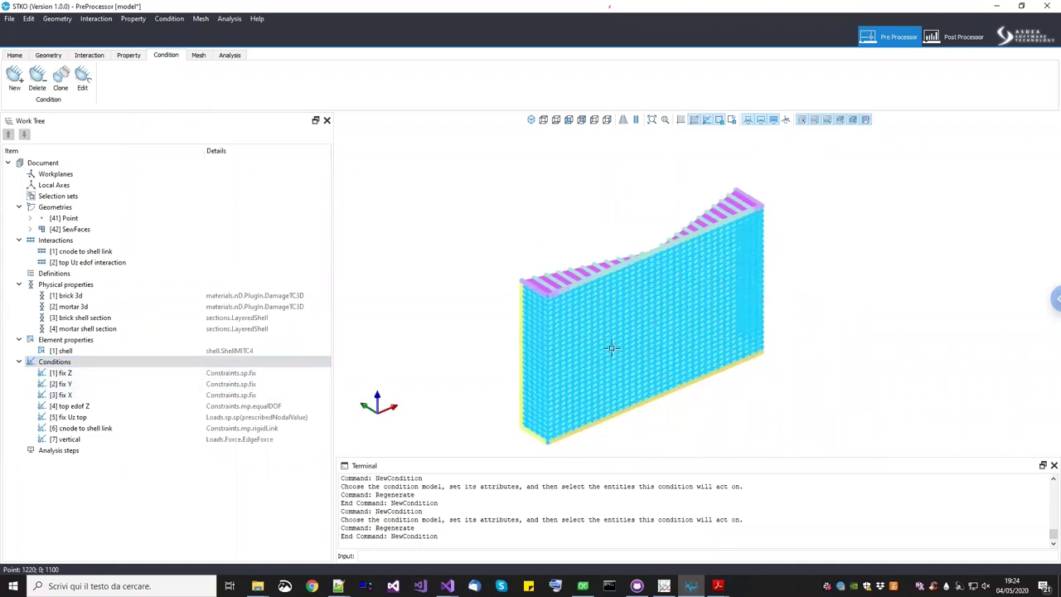
{"action": "left_click_drag", "start_coordinate": [597, 313], "coordinate": [540, 367]}
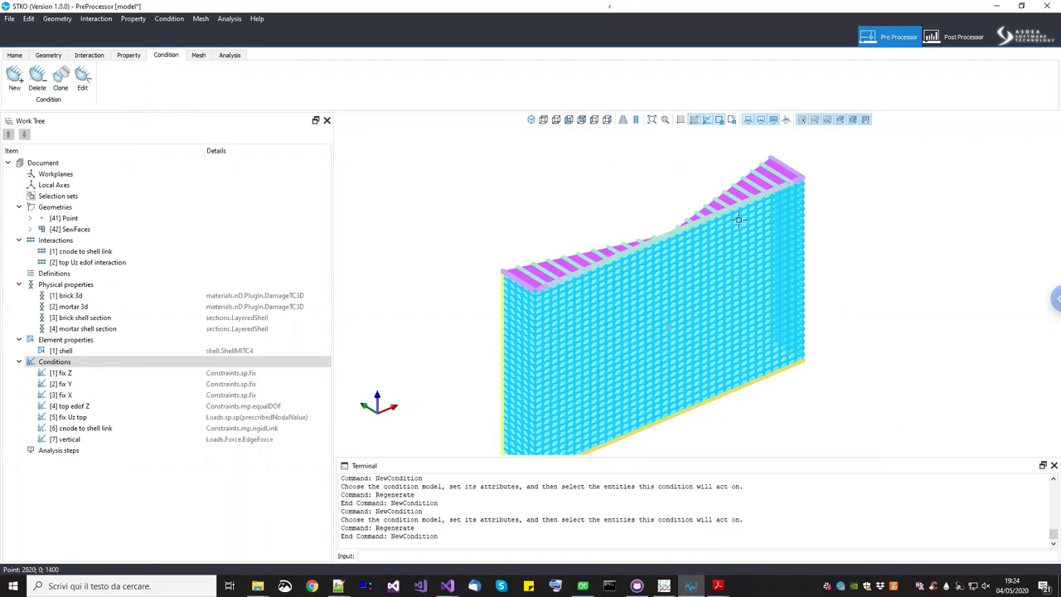
{"action": "left_click_drag", "start_coordinate": [572, 335], "coordinate": [711, 336]}
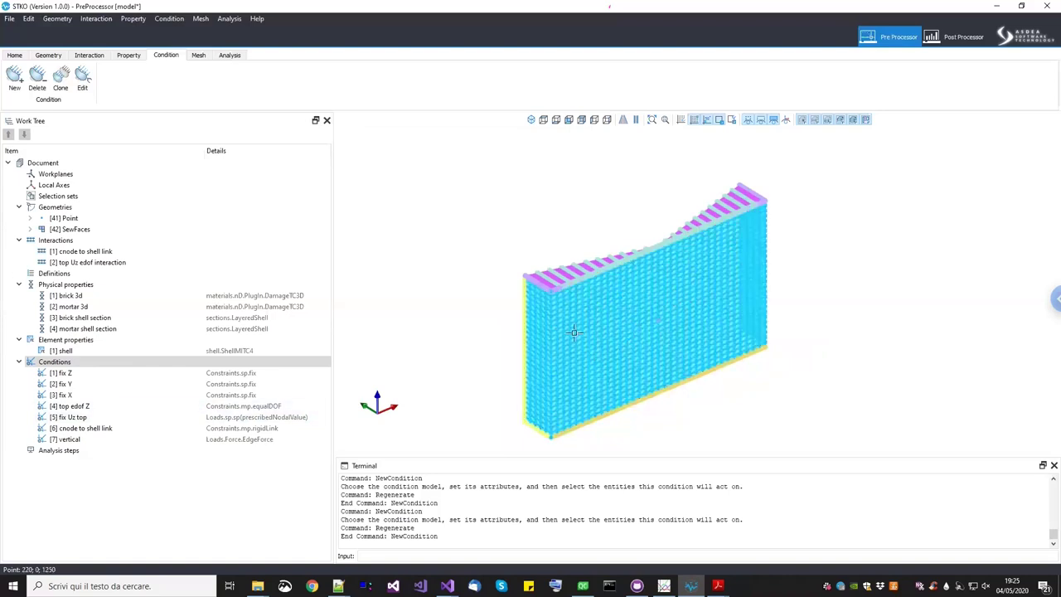
{"action": "scroll", "coordinate": [560, 279], "scroll_direction": "up", "scroll_amount": 2}
{"action": "scroll", "coordinate": [551, 308], "scroll_direction": "down", "scroll_amount": 3}
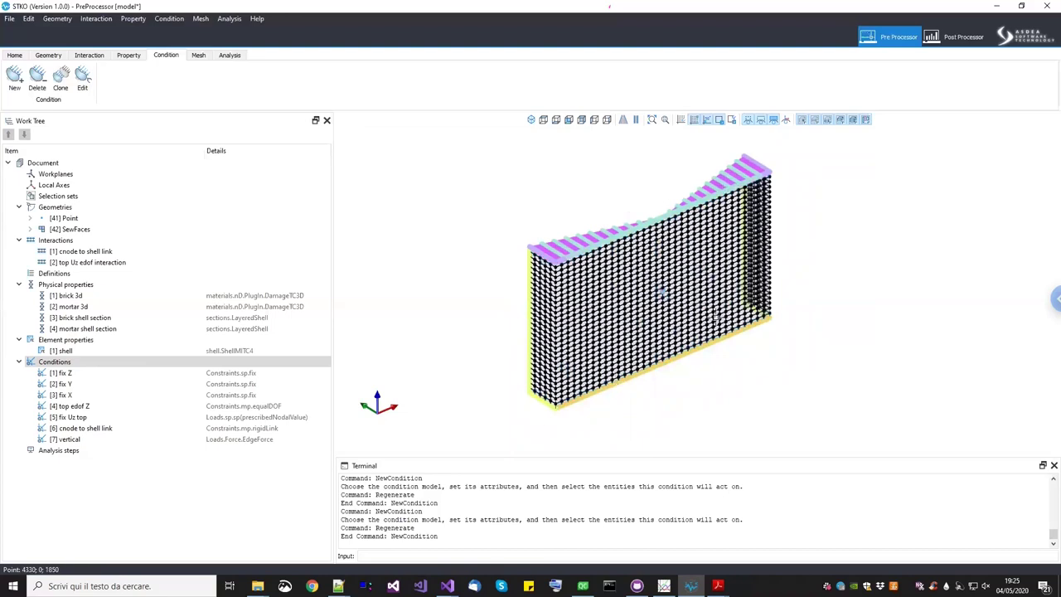
Start a geometry query and select all faces on the front side of the wall from the top view
{"action": "left_click", "coordinate": [50, 56]}
{"action": "left_click", "coordinate": [108, 79]}
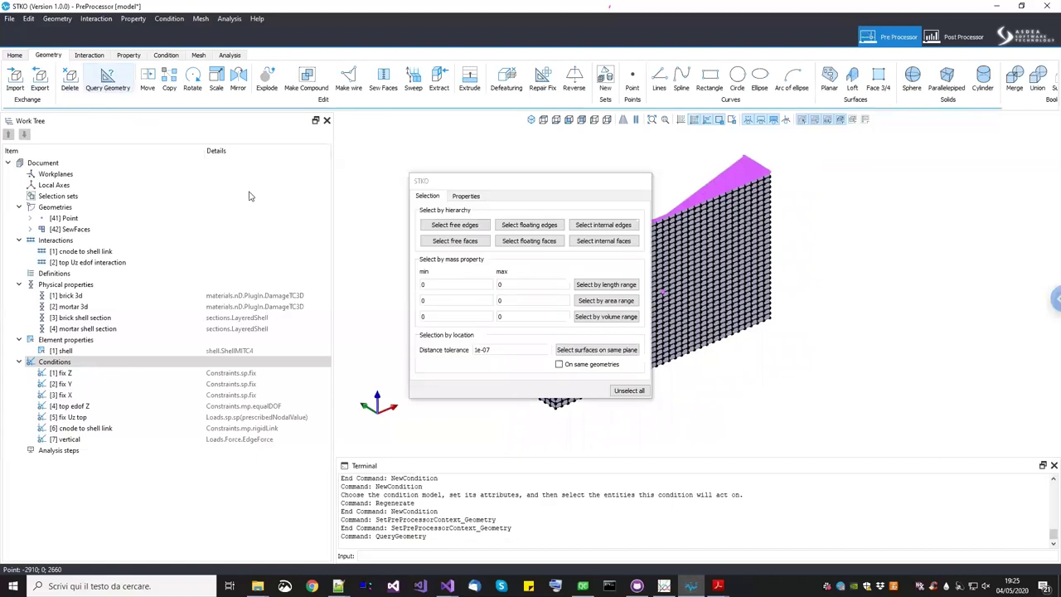
{"action": "left_click_drag", "start_coordinate": [538, 188], "coordinate": [334, 199]}
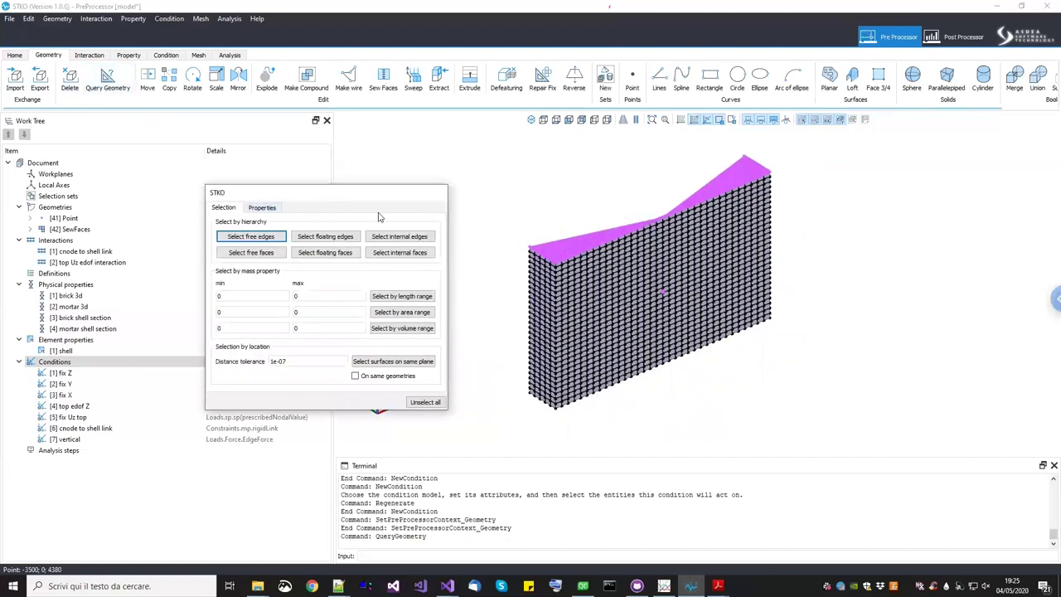
{"action": "left_click", "coordinate": [569, 120]}
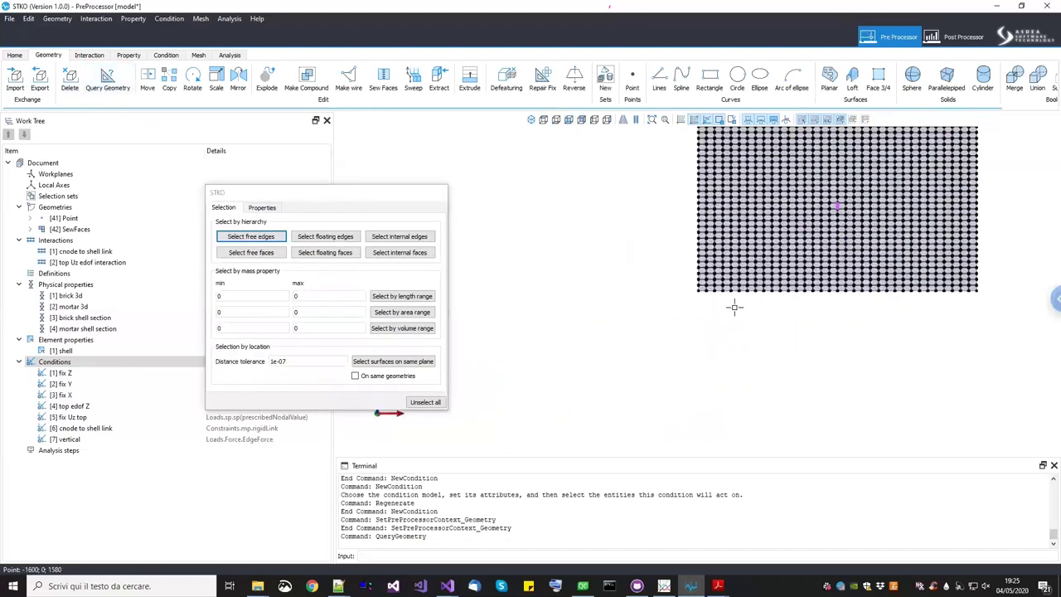
{"action": "left_click", "coordinate": [547, 120]}
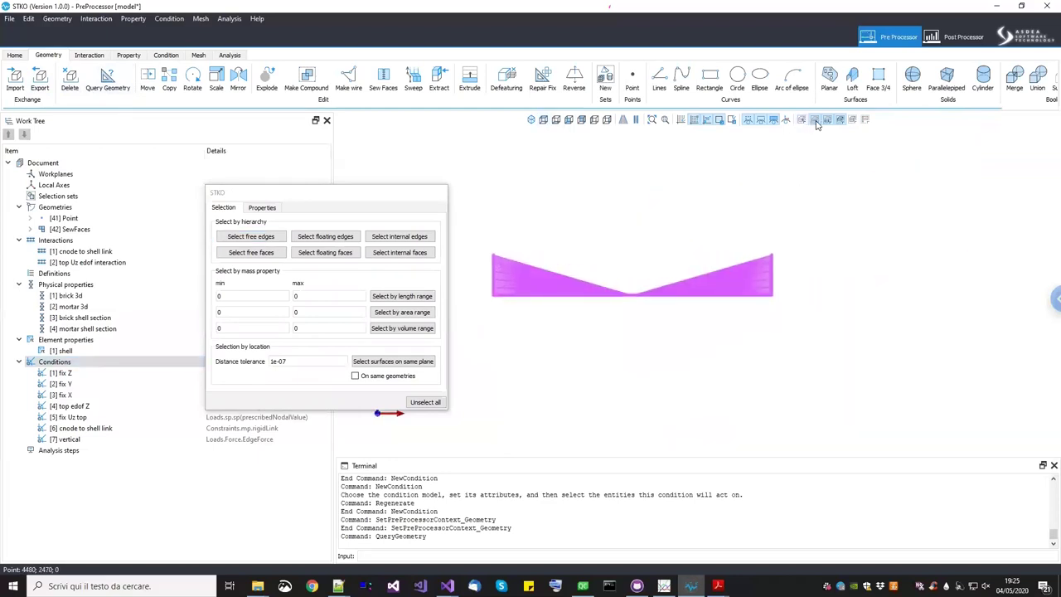
{"action": "left_click", "coordinate": [500, 303]}
{"action": "middle_click_drag", "start_coordinate": [665, 362], "coordinate": [488, 375]}
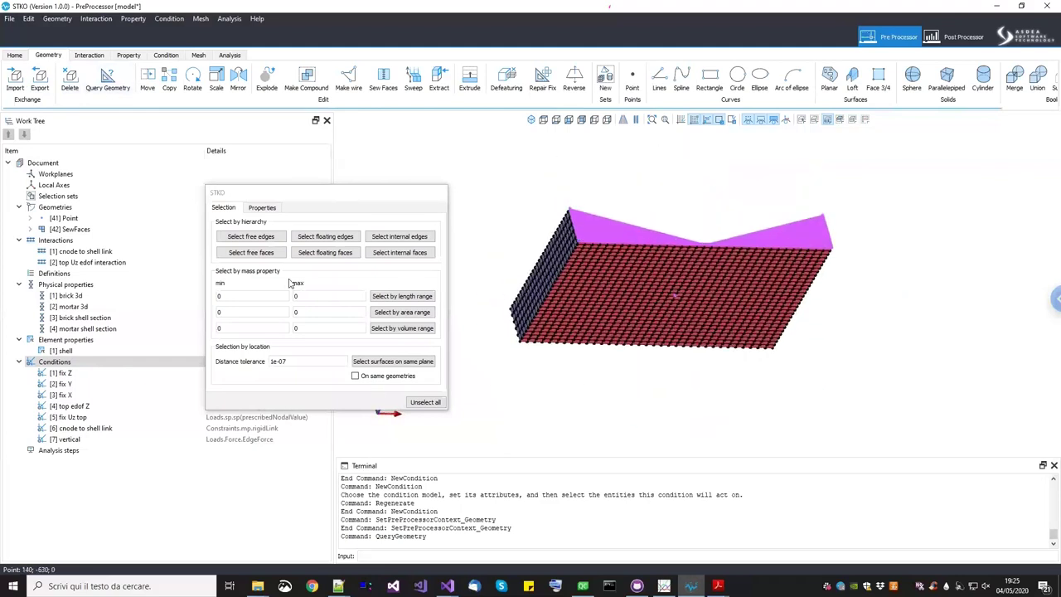
Query the area of the selected front faces and leave the geometry query
{"action": "left_click", "coordinate": [263, 208]}
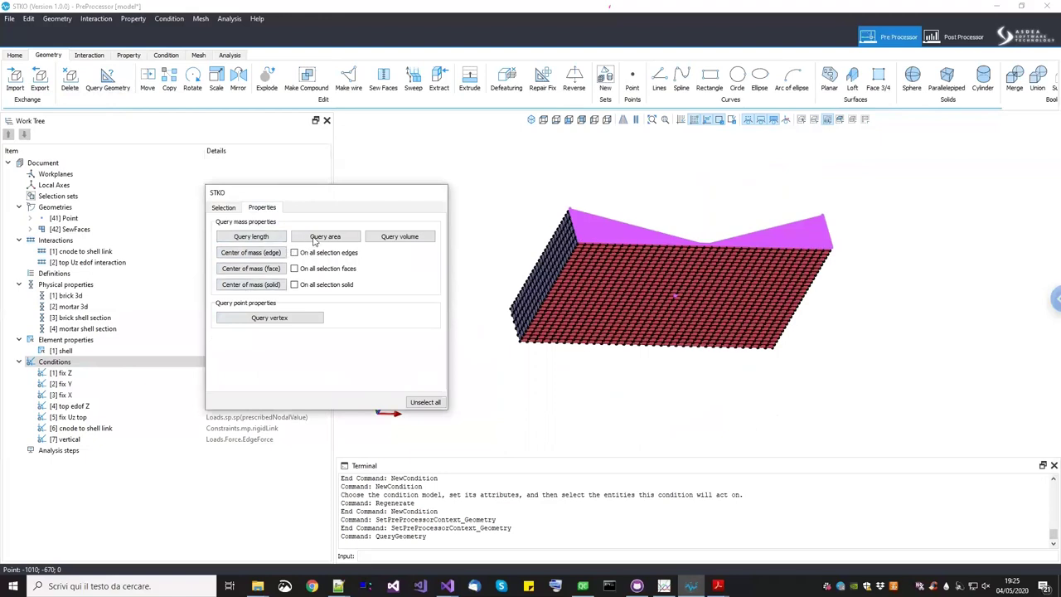
{"action": "left_click", "coordinate": [317, 238]}
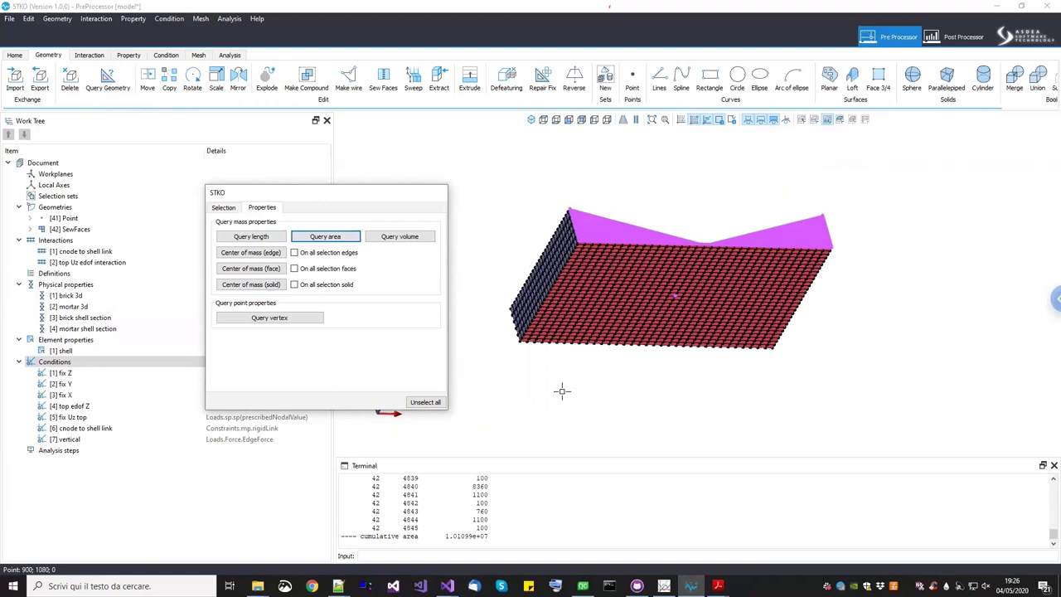
{"action": "left_click_drag", "start_coordinate": [414, 192], "coordinate": [394, 194]}
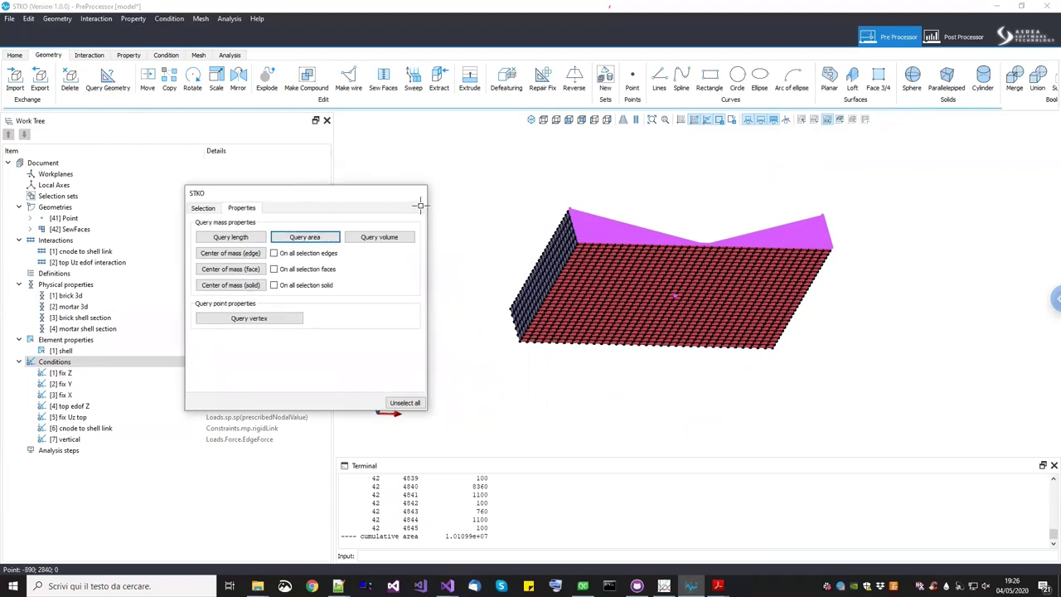
{"action": "key", "text": "Escape"}
Create a new condition named "face force" using the FaceForce load model
{"action": "middle_click_drag", "start_coordinate": [684, 349], "coordinate": [661, 307]}
{"action": "right_click", "coordinate": [89, 363]}
{"action": "left_click", "coordinate": [93, 367]}
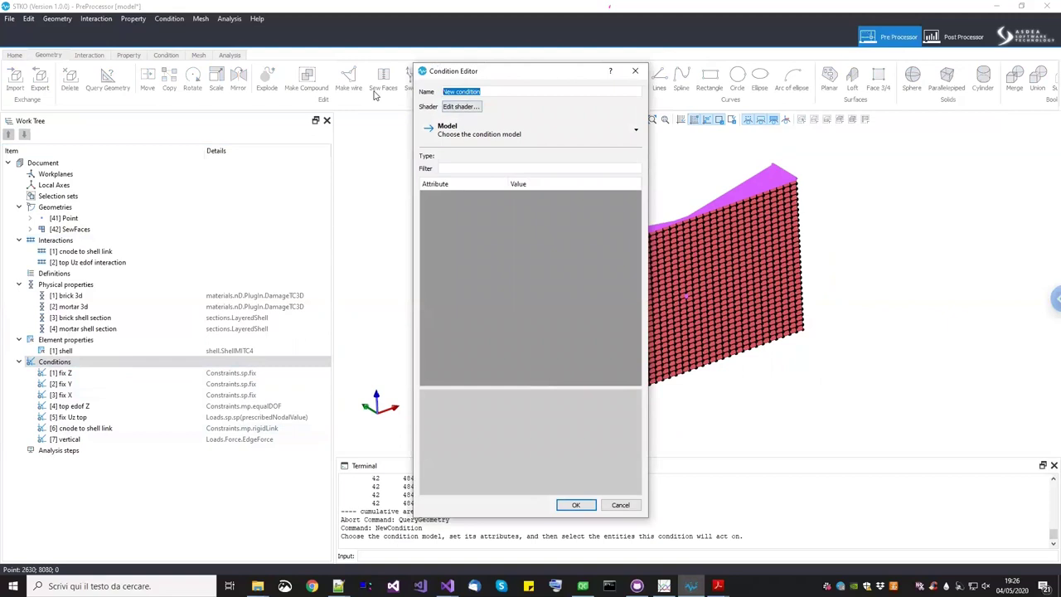
{"action": "type", "text": "face f"}
{"action": "left_click", "coordinate": [490, 133]}
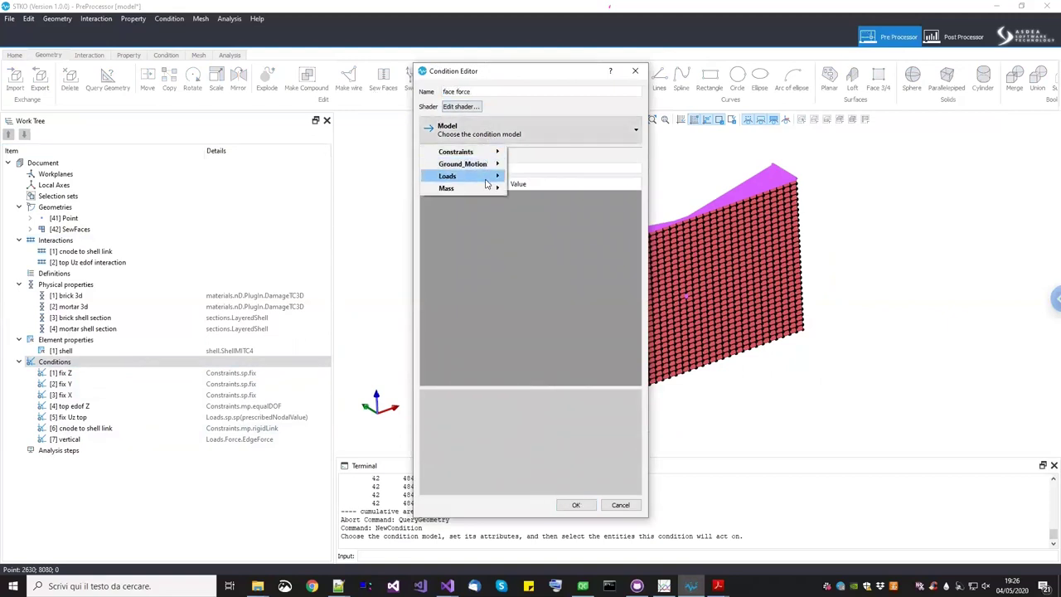
{"action": "mouse_move", "coordinate": [488, 177]}
{"action": "mouse_move", "coordinate": [536, 179]}
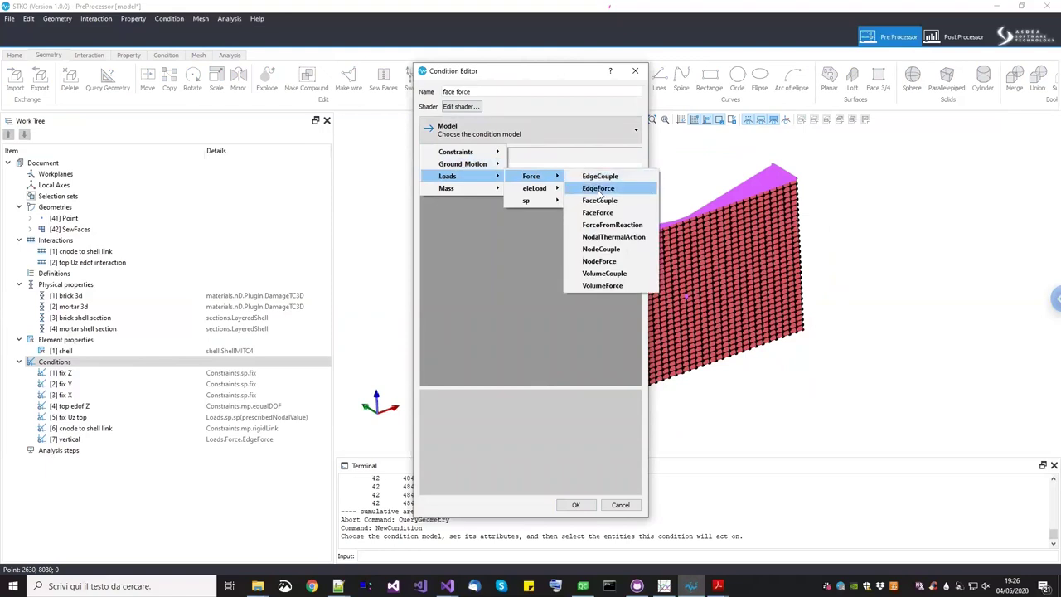
{"action": "left_click_drag", "start_coordinate": [566, 73], "coordinate": [399, 83]}
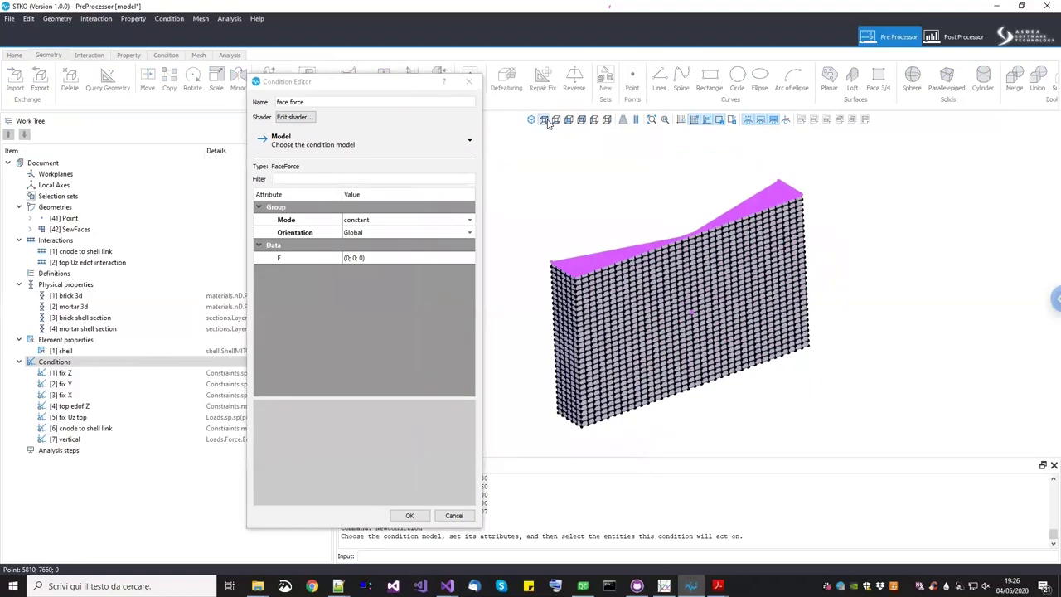
Assign the face force to all front faces of the wall with vector F set to (0; 9.8913e-8; 0) and confirm the condition
{"action": "left_click", "coordinate": [544, 120]}
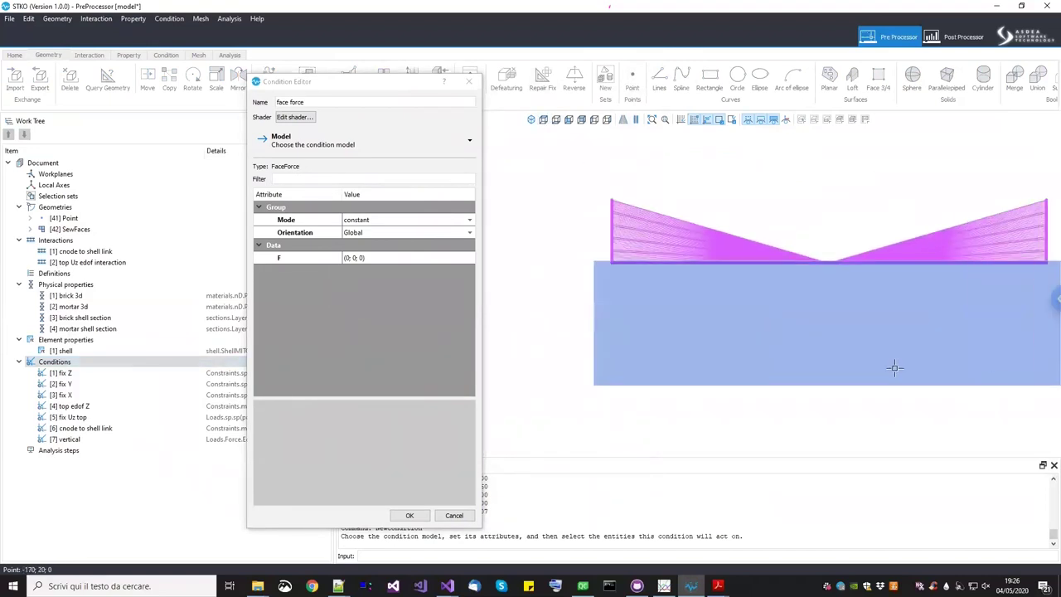
{"action": "middle_click_drag", "start_coordinate": [820, 384], "coordinate": [597, 252]}
{"action": "double_click", "coordinate": [469, 259]}
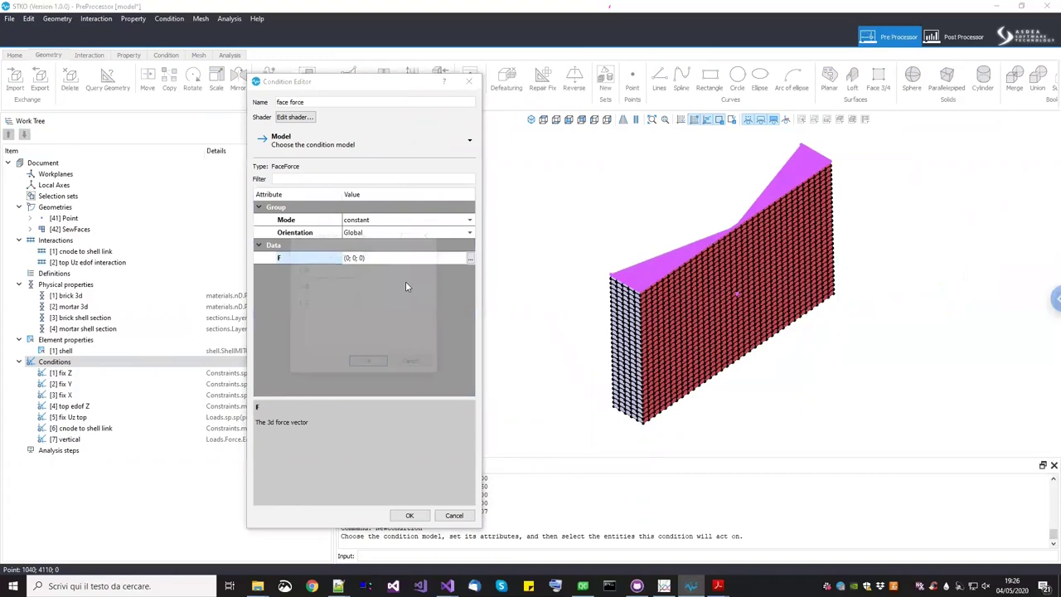
{"action": "double_click", "coordinate": [345, 287]}
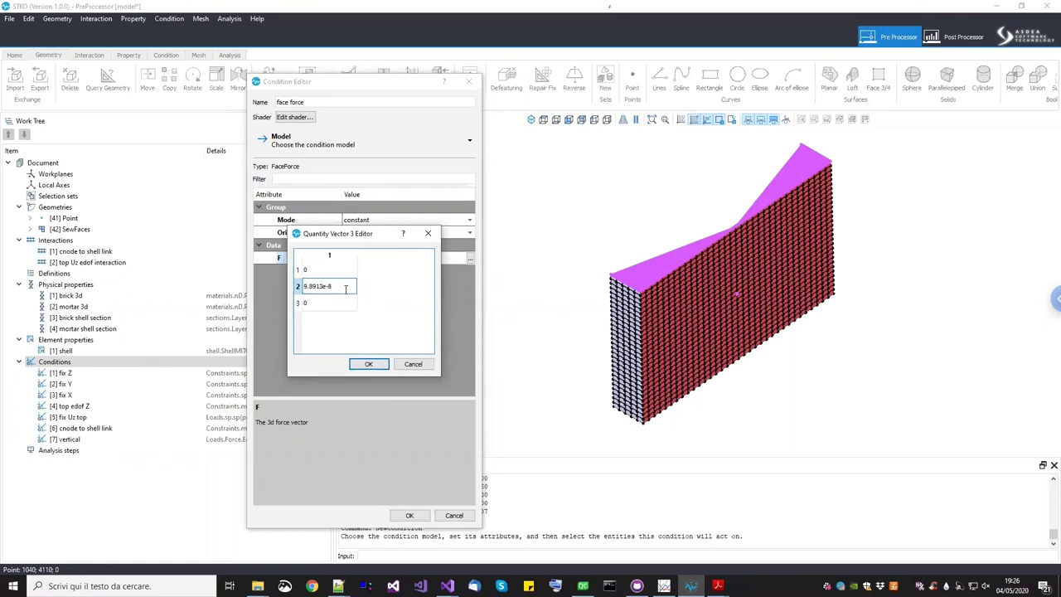
{"action": "key", "text": "Return"}
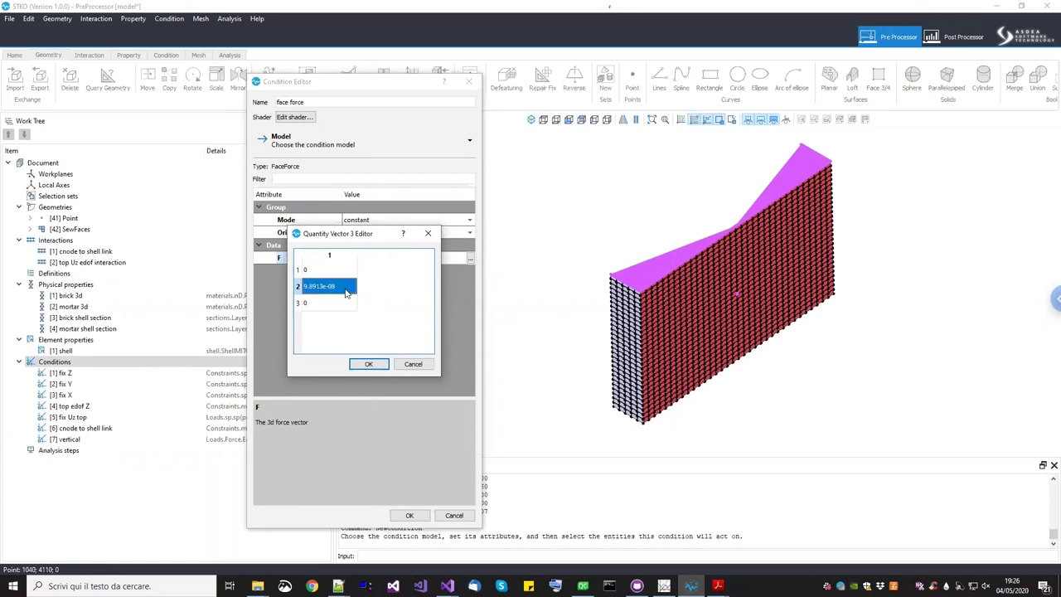
{"action": "left_click", "coordinate": [369, 364]}
{"action": "left_click", "coordinate": [410, 515]}
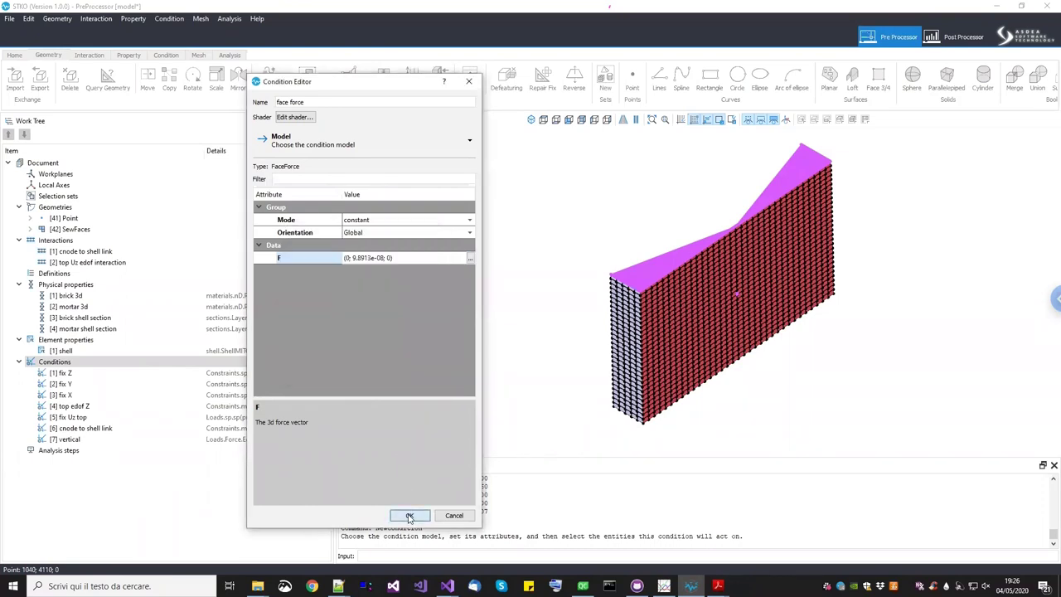
Show the model's conditions and examine the face force on the wall up close and as a whole
{"action": "scroll", "coordinate": [852, 295], "scroll_direction": "up", "scroll_amount": 5}
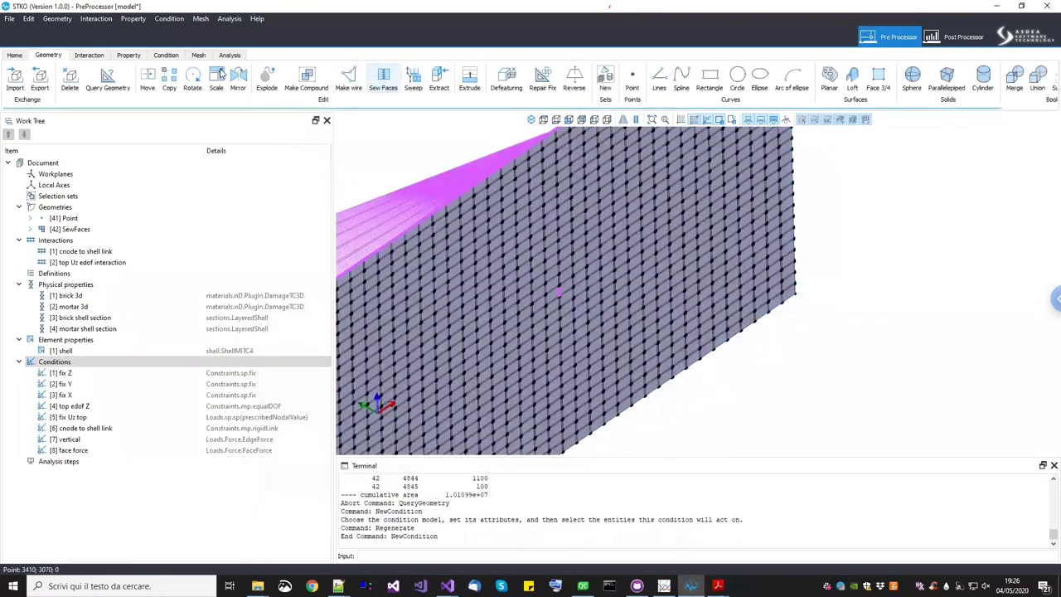
{"action": "left_click", "coordinate": [165, 55]}
{"action": "scroll", "coordinate": [564, 286], "scroll_direction": "up", "scroll_amount": 5}
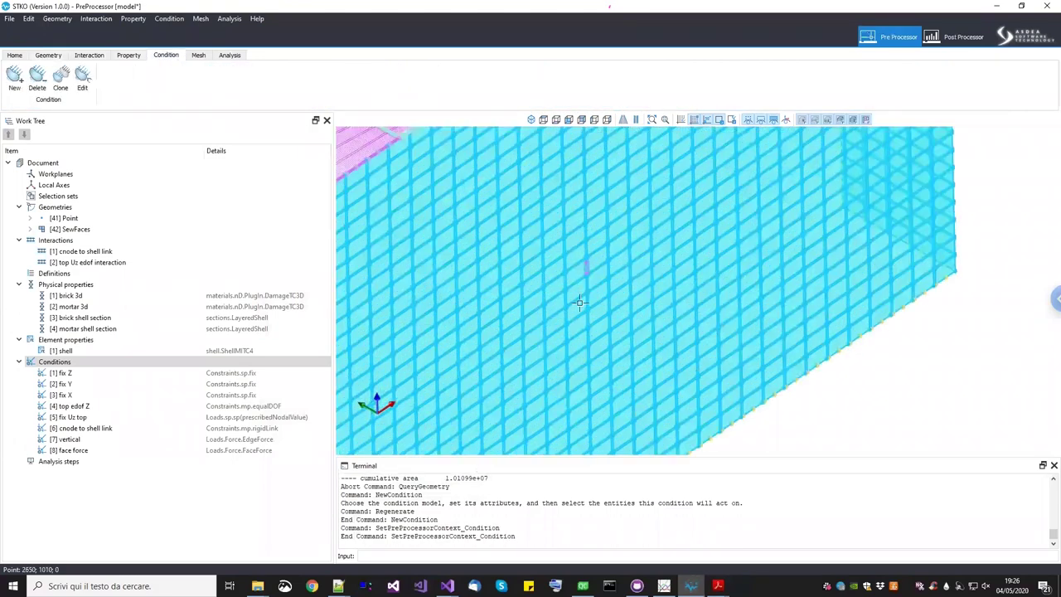
{"action": "scroll", "coordinate": [569, 289], "scroll_direction": "up", "scroll_amount": 3}
{"action": "scroll", "coordinate": [558, 263], "scroll_direction": "down", "scroll_amount": 6}
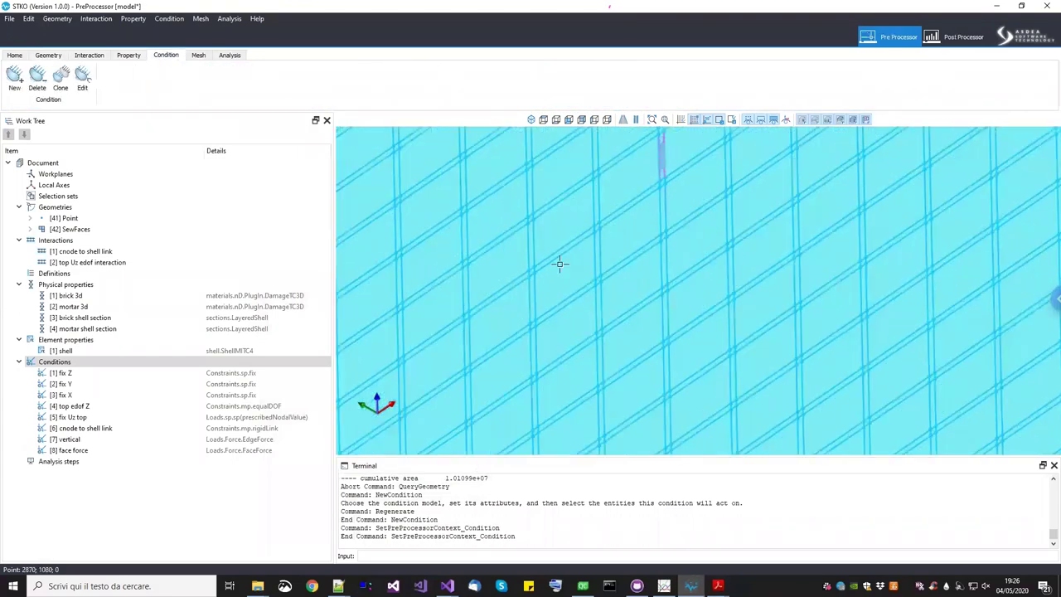
{"action": "scroll", "coordinate": [587, 272], "scroll_direction": "down", "scroll_amount": 5}
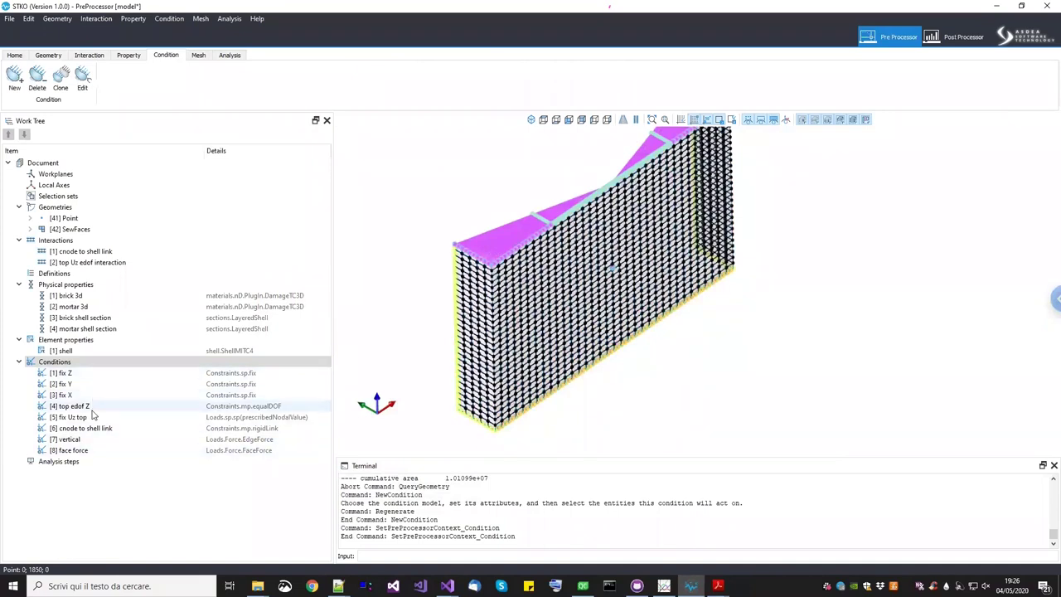
Review the face force condition on the wall and save the model
{"action": "left_click", "coordinate": [67, 451]}
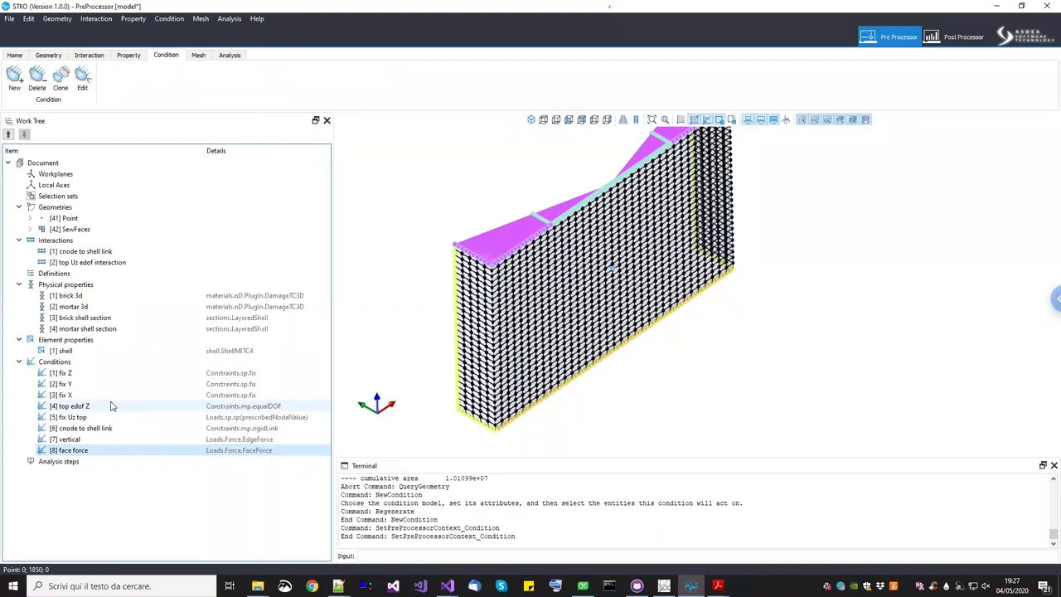
{"action": "left_click", "coordinate": [590, 333]}
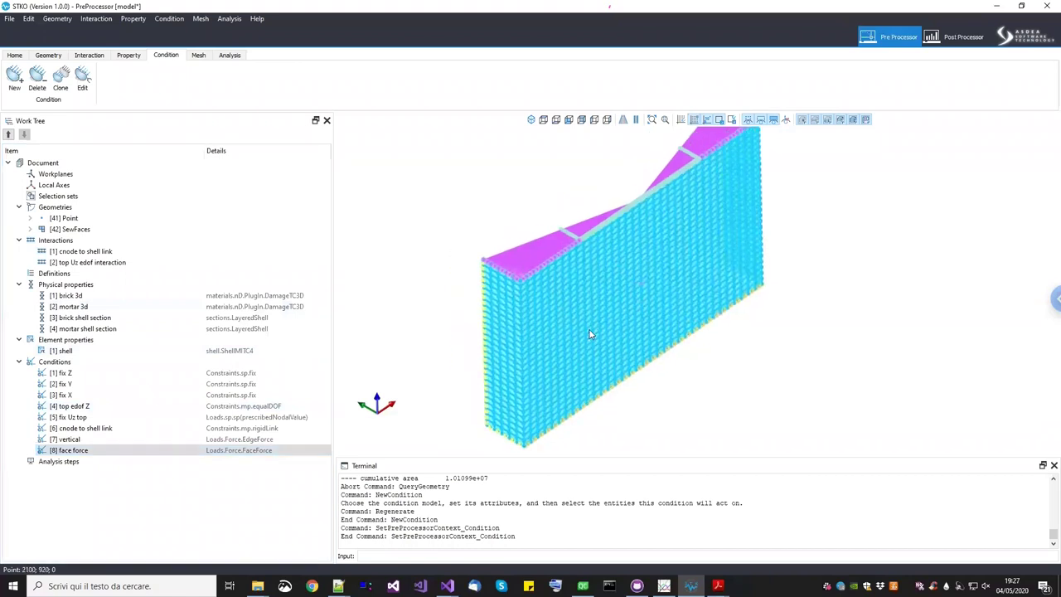
{"action": "key", "text": "ctrl+s"}
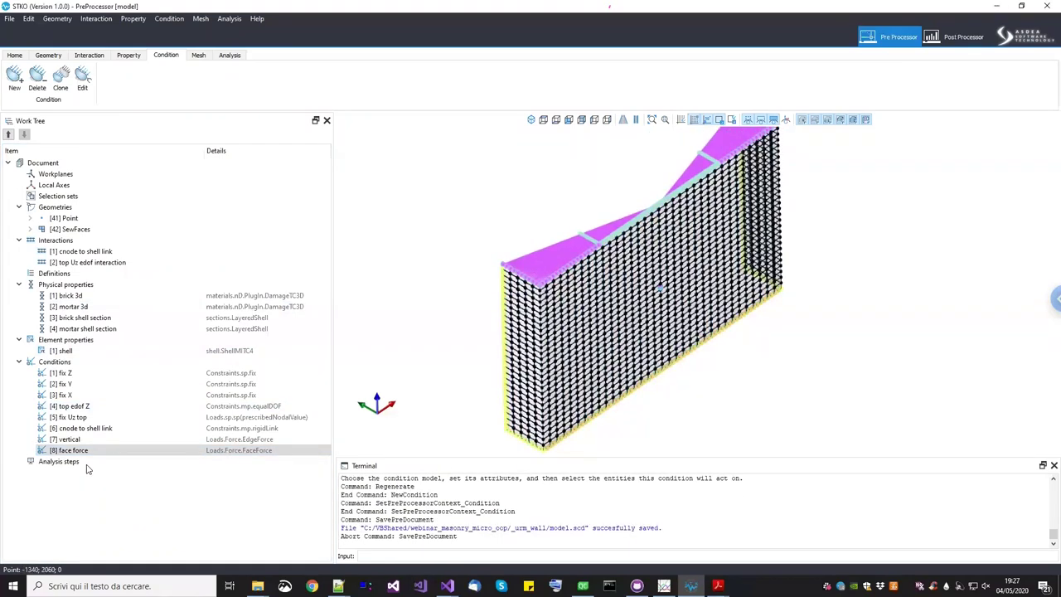
Create a new analysis step named "recorder" using the MPCORecorder model
{"action": "left_click", "coordinate": [87, 464]}
{"action": "right_click", "coordinate": [89, 465]}
{"action": "left_click", "coordinate": [97, 470]}
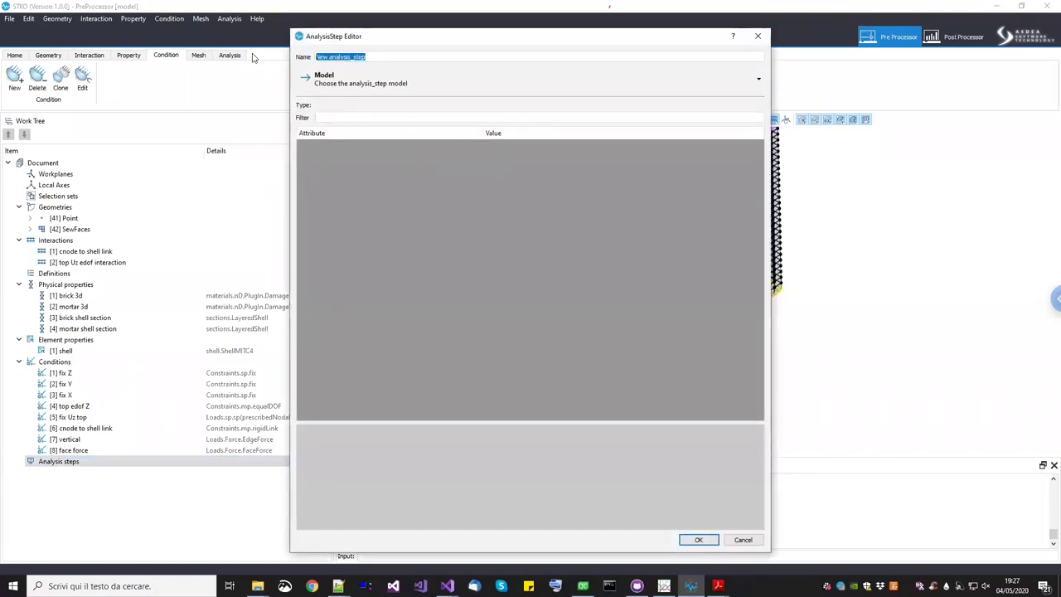
{"action": "type", "text": "recorder"}
{"action": "left_click", "coordinate": [336, 83]}
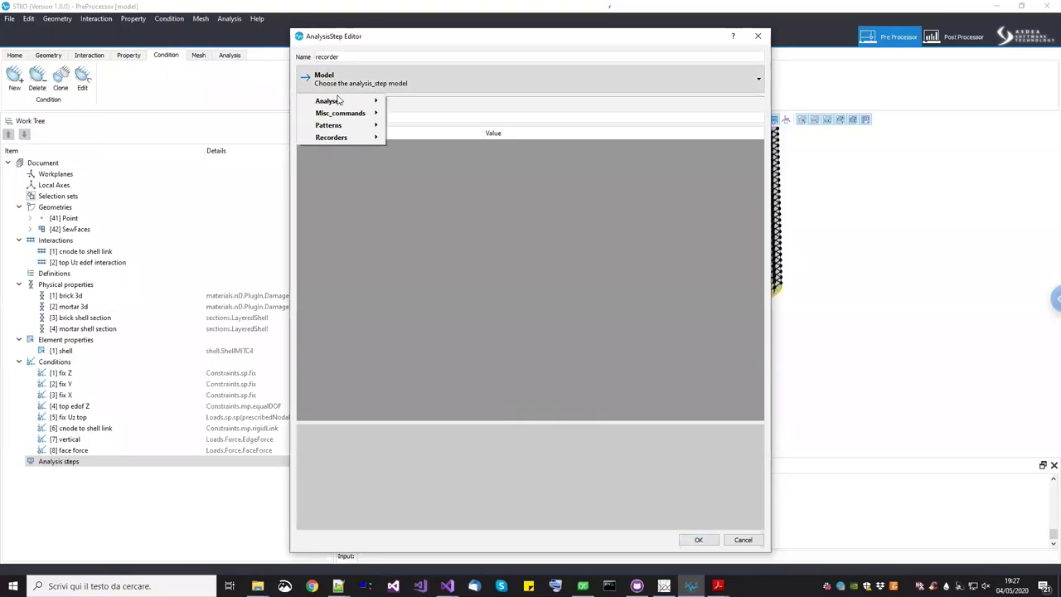
{"action": "mouse_move", "coordinate": [349, 138]}
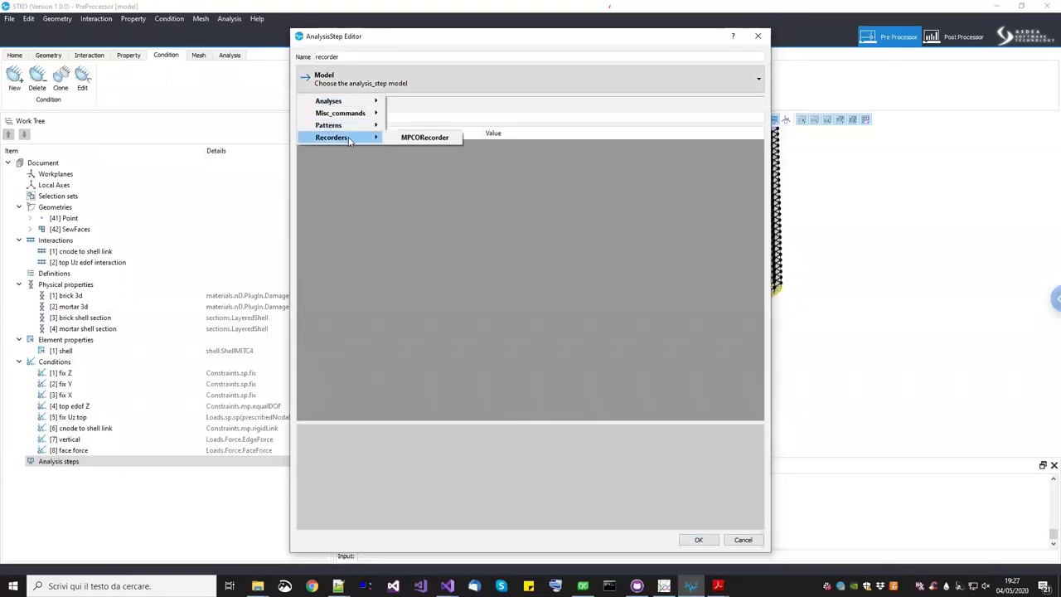
{"action": "left_click", "coordinate": [424, 138]}
Set the recorder's output name to "results" and enable the displacement, reactionForce and rotation nodal results
{"action": "left_click", "coordinate": [498, 158]}
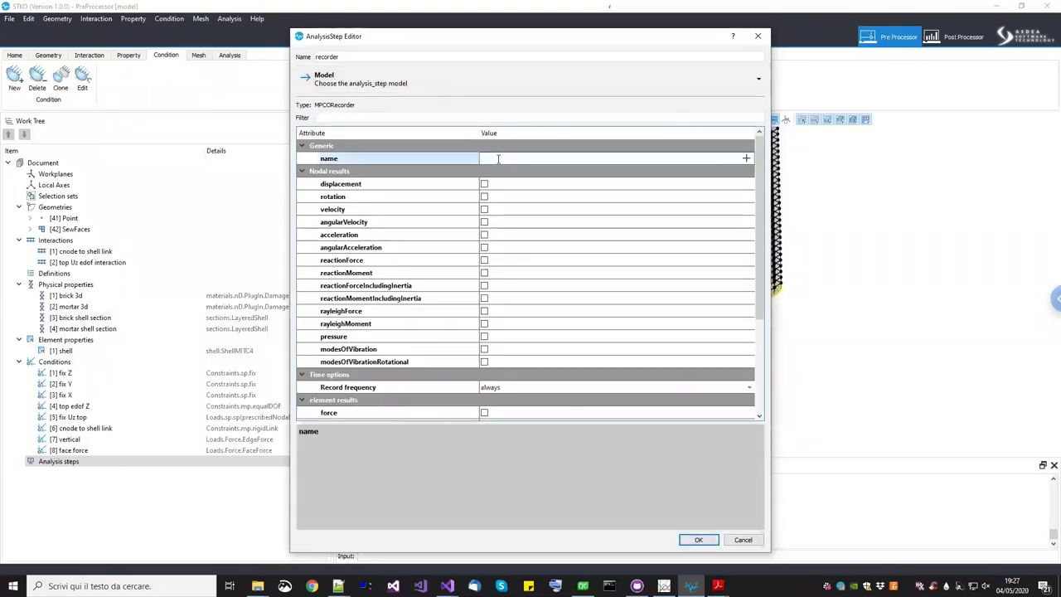
{"action": "type", "text": "result"}
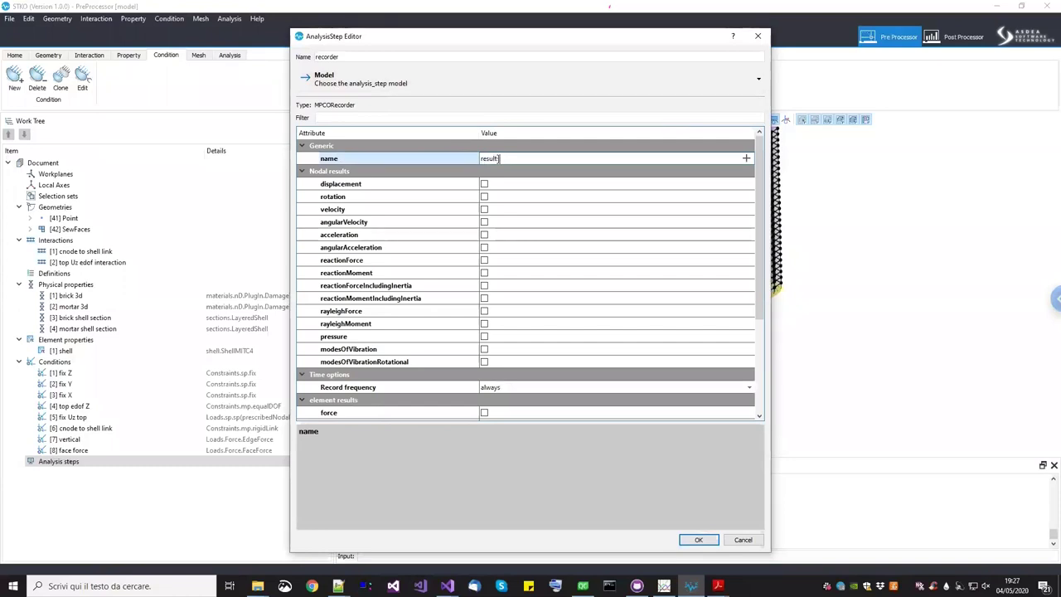
{"action": "type", "text": "s"}
{"action": "left_click", "coordinate": [516, 185]}
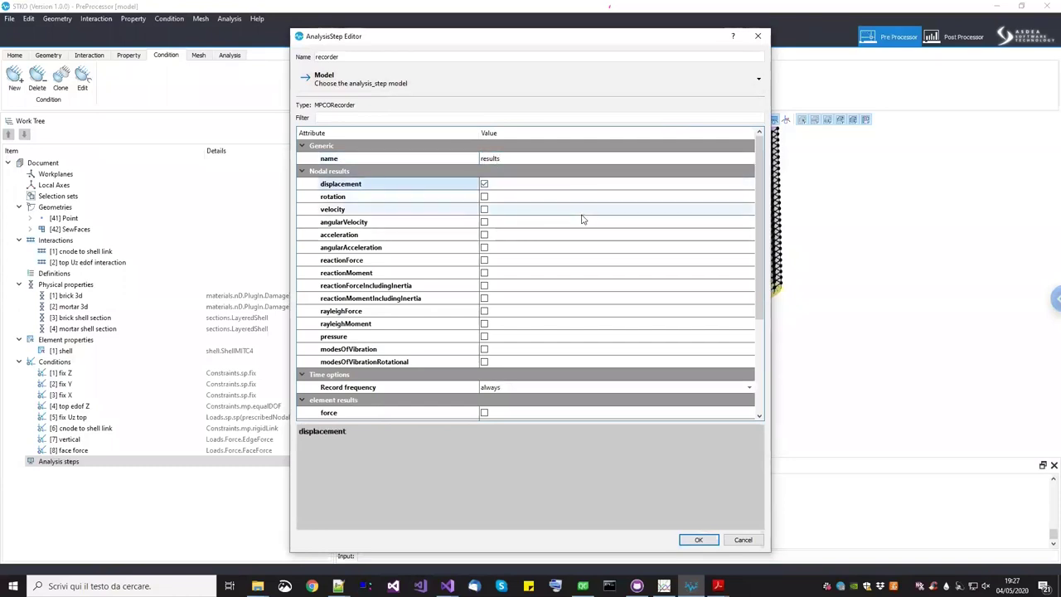
{"action": "left_click", "coordinate": [408, 259]}
{"action": "left_click", "coordinate": [484, 259]}
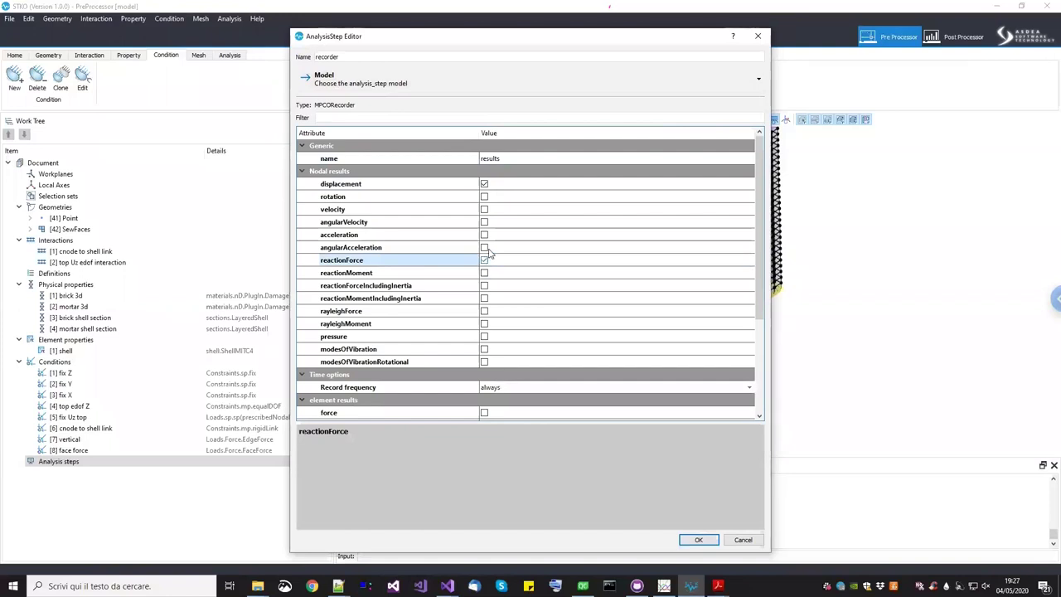
{"action": "left_click", "coordinate": [484, 196]}
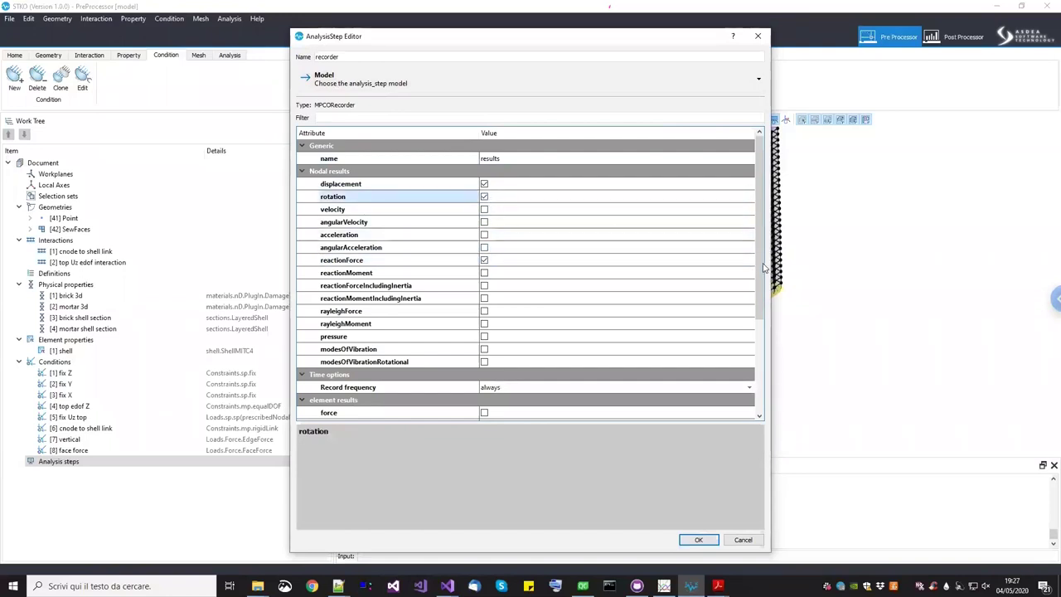
Enable the section.force, section.deformation, section.fiber.stress and section.fiber.strain element results for the recorder
{"action": "left_click_drag", "start_coordinate": [760, 284], "coordinate": [761, 376]}
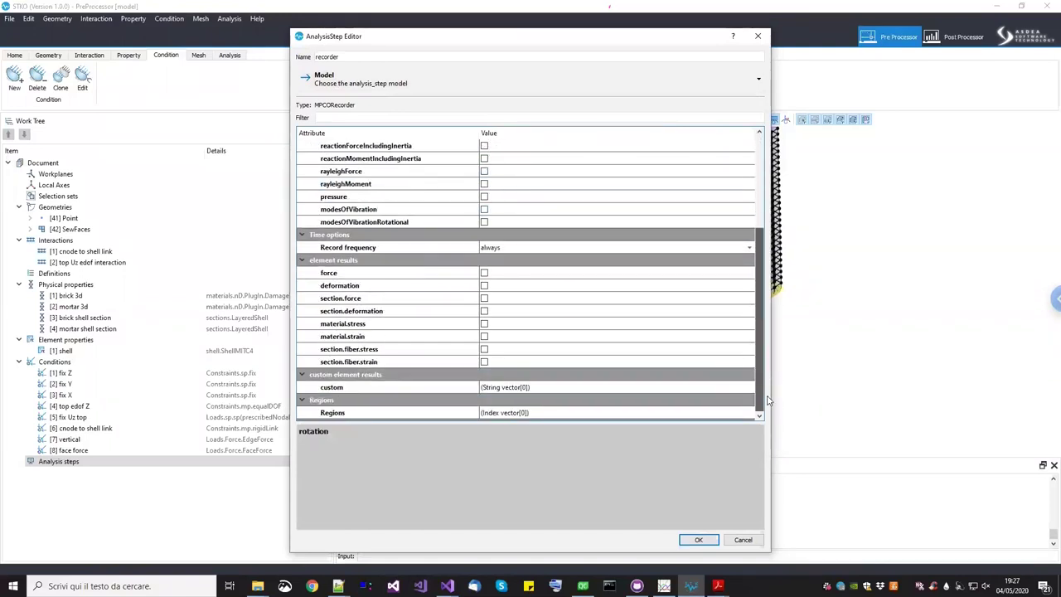
{"action": "left_click", "coordinate": [392, 300]}
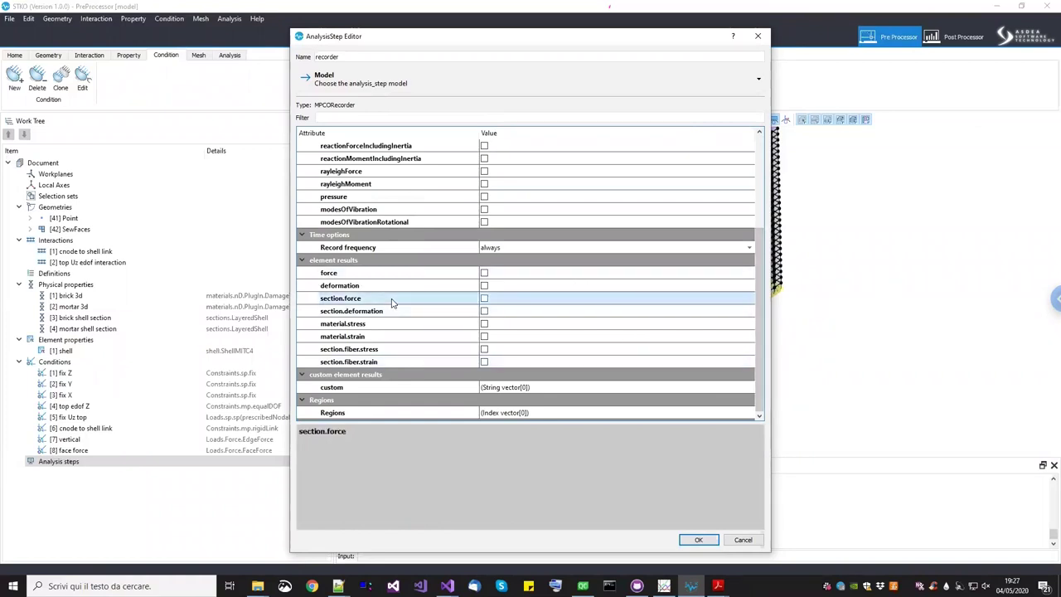
{"action": "left_click", "coordinate": [484, 299]}
{"action": "left_click", "coordinate": [484, 311]}
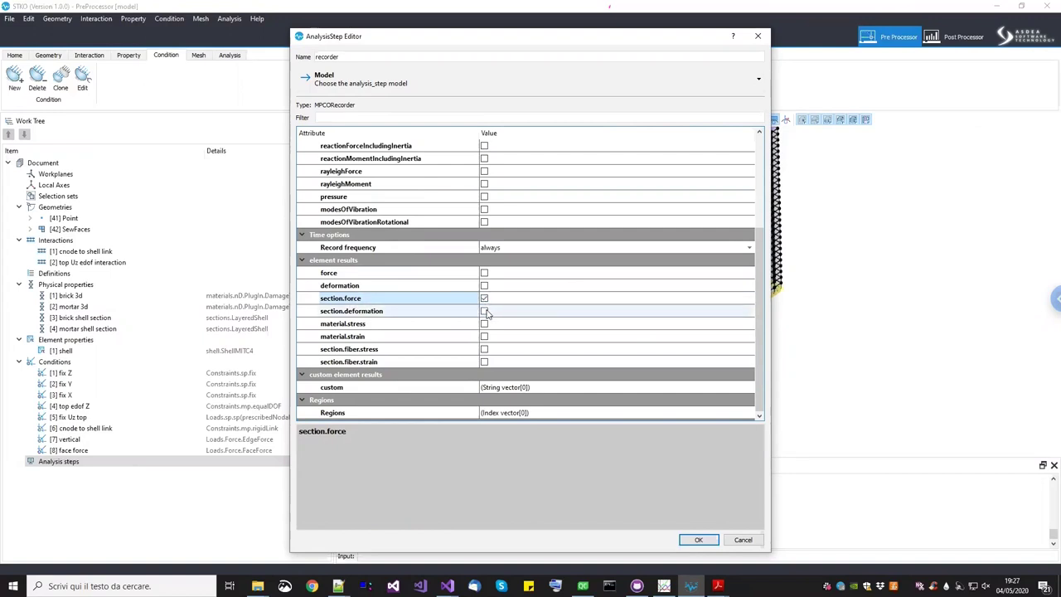
{"action": "left_click", "coordinate": [360, 301]}
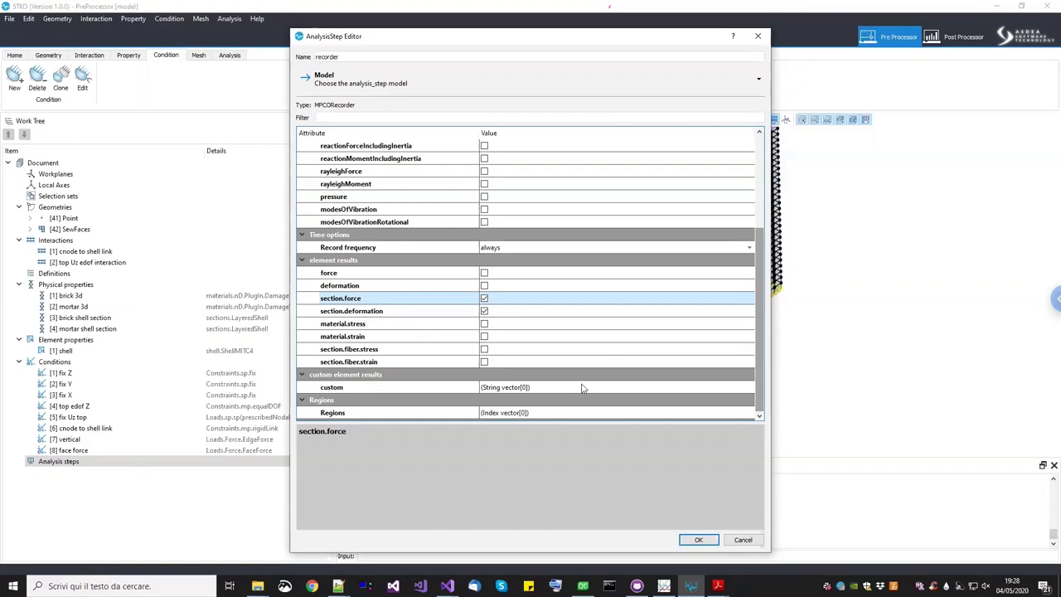
{"action": "left_click", "coordinate": [466, 350]}
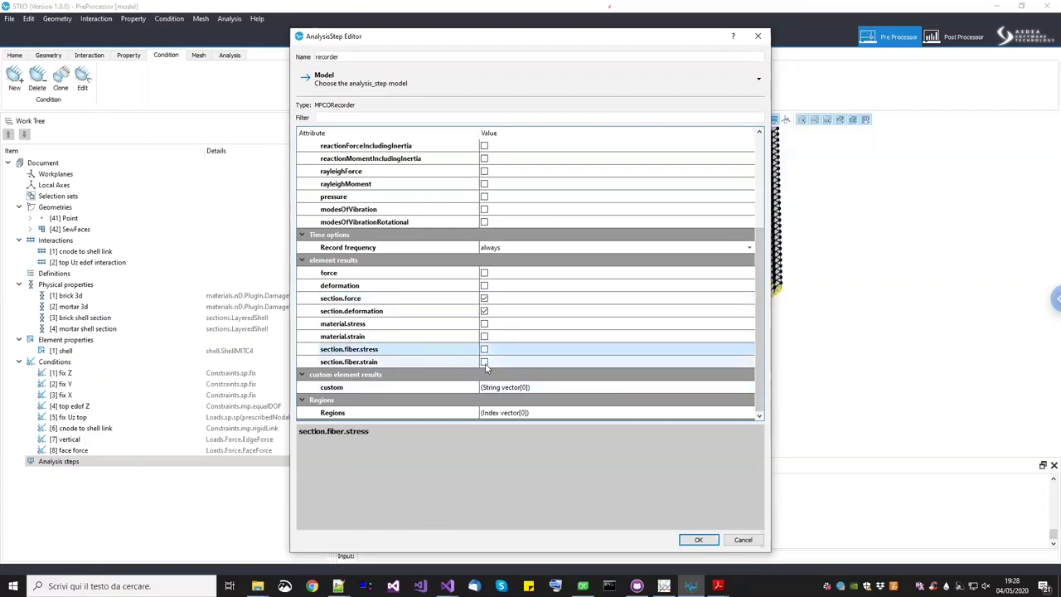
{"action": "left_click", "coordinate": [484, 350]}
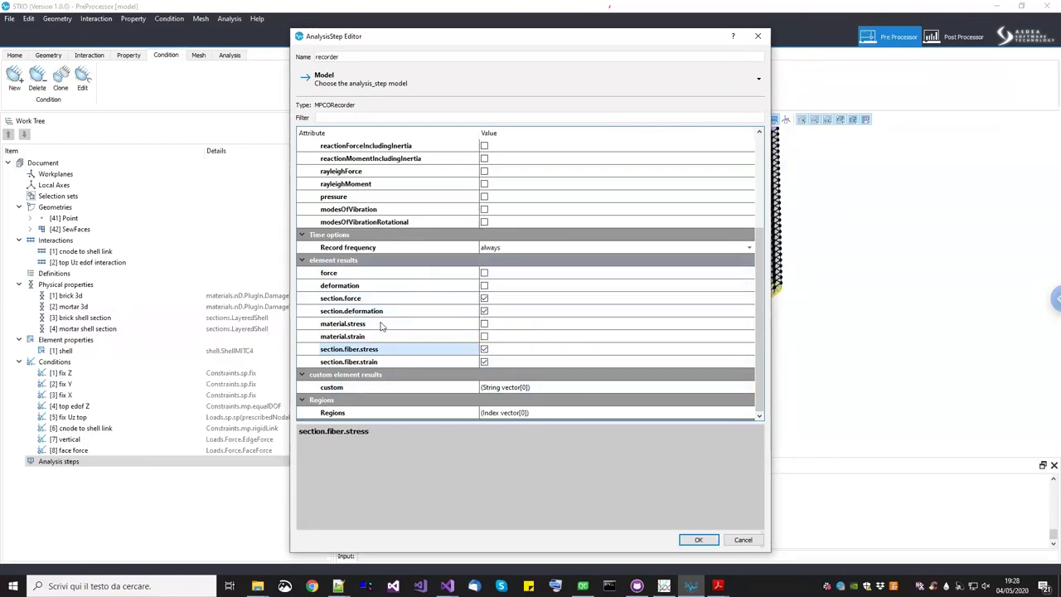
Add one custom element result, "section.fiber.damage", to the recorder and accept the recorder step
{"action": "left_click", "coordinate": [405, 389]}
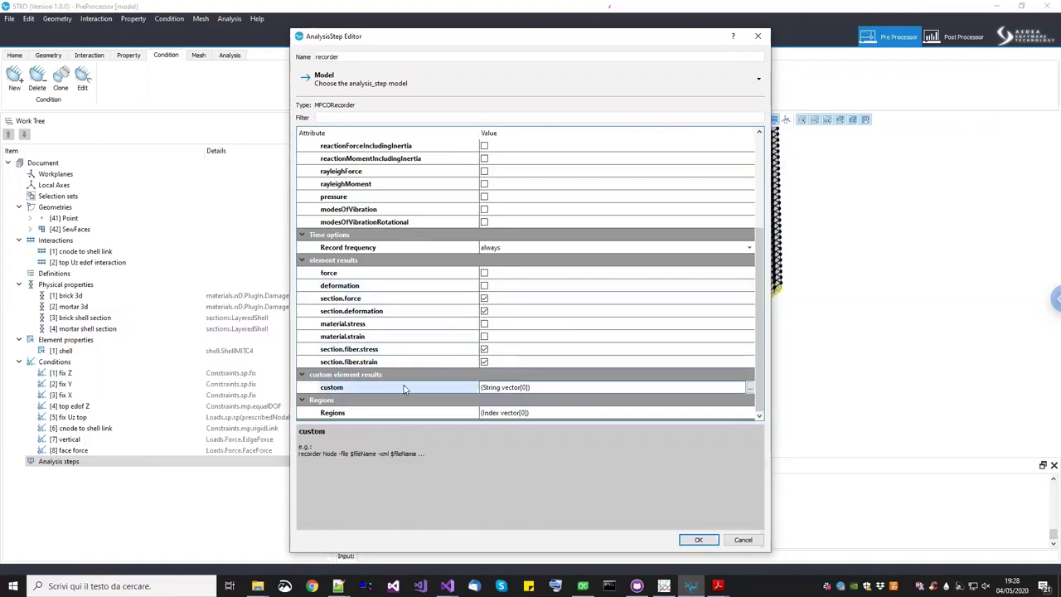
{"action": "left_click", "coordinate": [749, 389]}
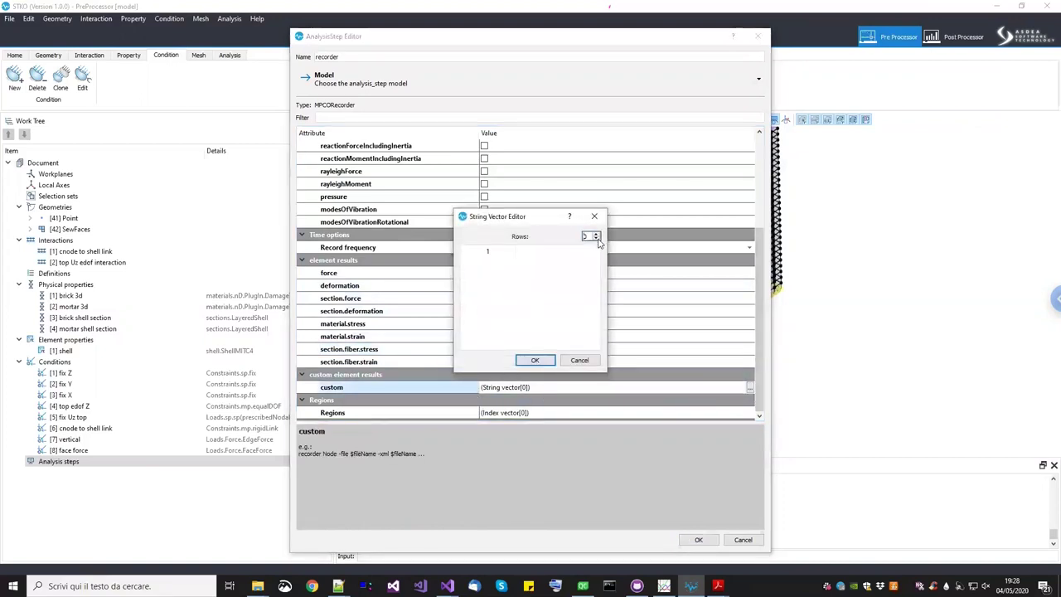
{"action": "left_click", "coordinate": [596, 236]}
{"action": "left_click_drag", "start_coordinate": [526, 250], "coordinate": [737, 238]}
{"action": "double_click", "coordinate": [677, 283]}
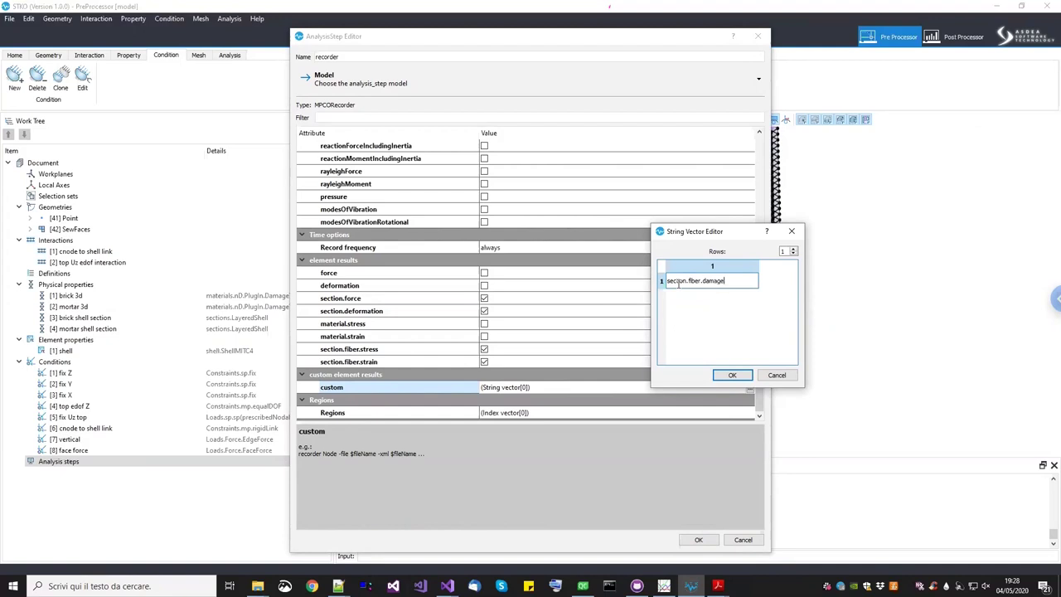
{"action": "left_click", "coordinate": [725, 349]}
{"action": "left_click", "coordinate": [731, 375]}
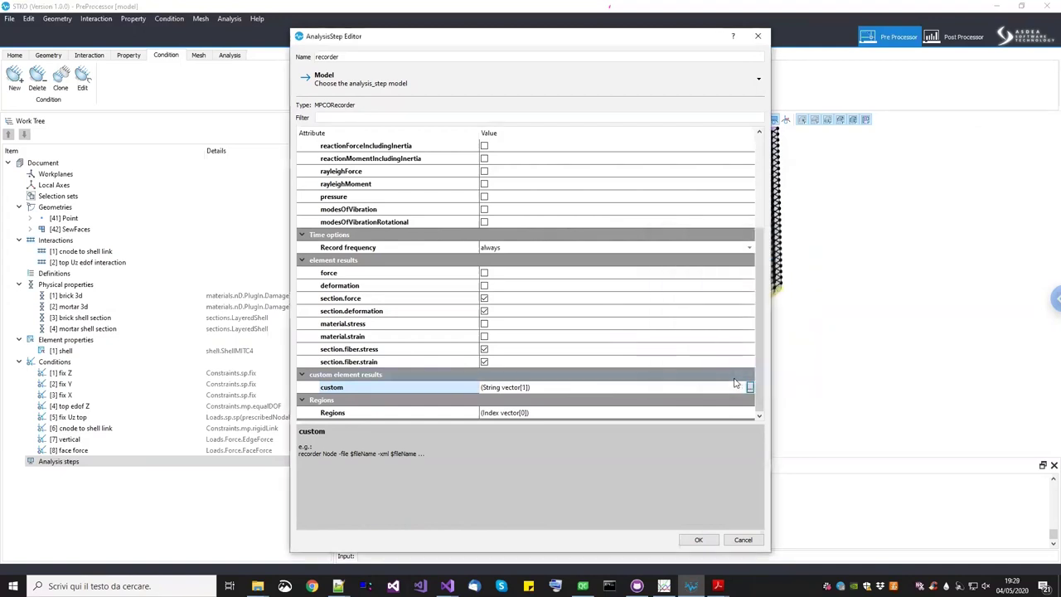
{"action": "left_click", "coordinate": [698, 538]}
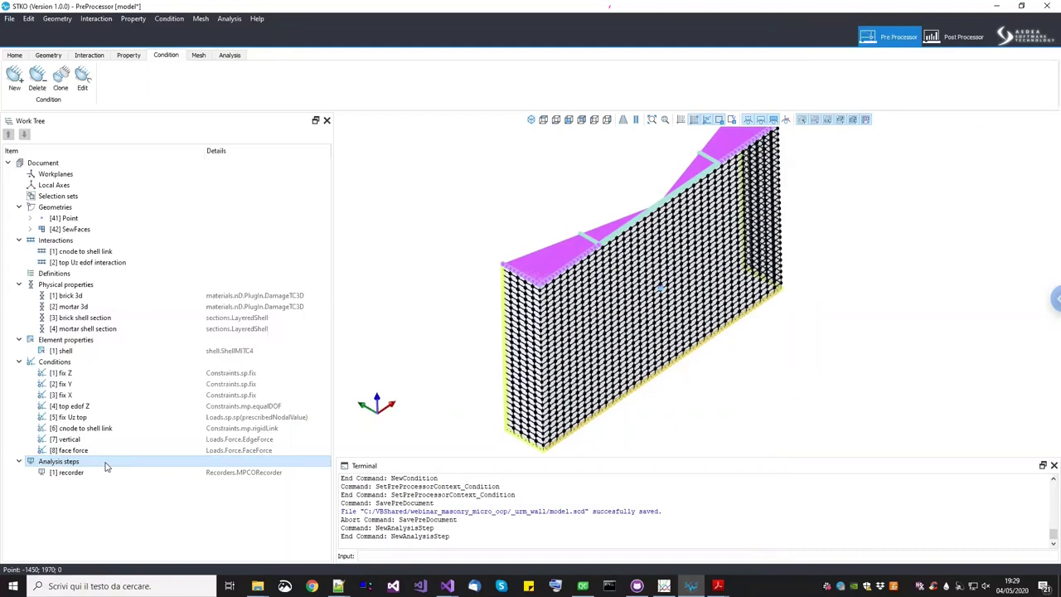
Create a new analysis step named "add bc" using the constraintPattern model
{"action": "right_click", "coordinate": [105, 467]}
{"action": "left_click", "coordinate": [126, 473]}
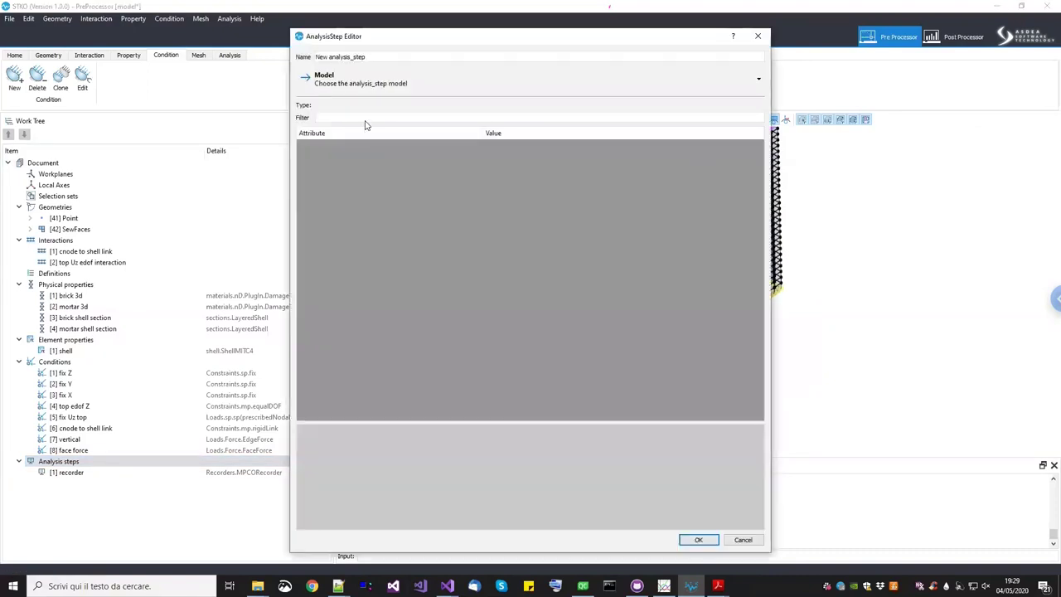
{"action": "key", "text": "ctrl+a"}
{"action": "type", "text": "a"}
{"action": "left_click", "coordinate": [341, 83]}
{"action": "mouse_move", "coordinate": [365, 125]}
{"action": "mouse_move", "coordinate": [414, 126]}
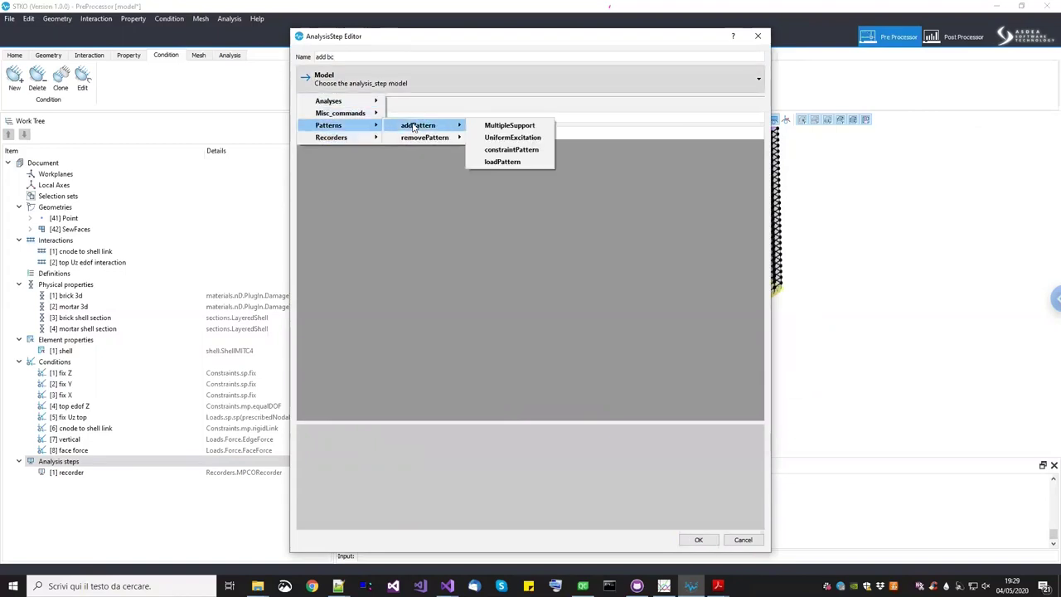
{"action": "left_click", "coordinate": [507, 150]}
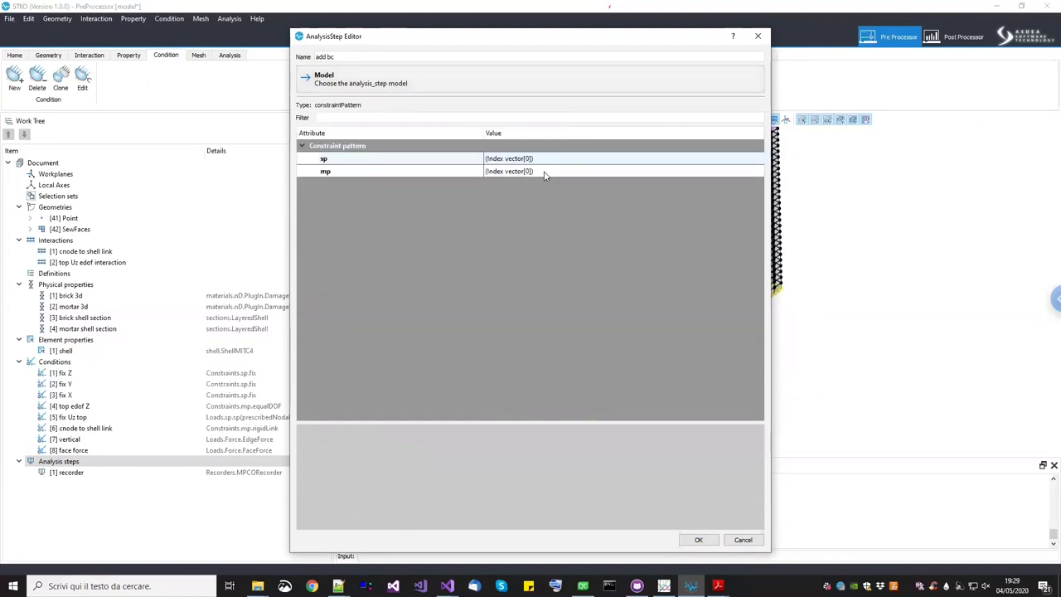
Assign the three conditions fix Z, fix Y and fix X as the sp constraints of the pattern
{"action": "left_click", "coordinate": [643, 161]}
{"action": "left_click", "coordinate": [759, 158]}
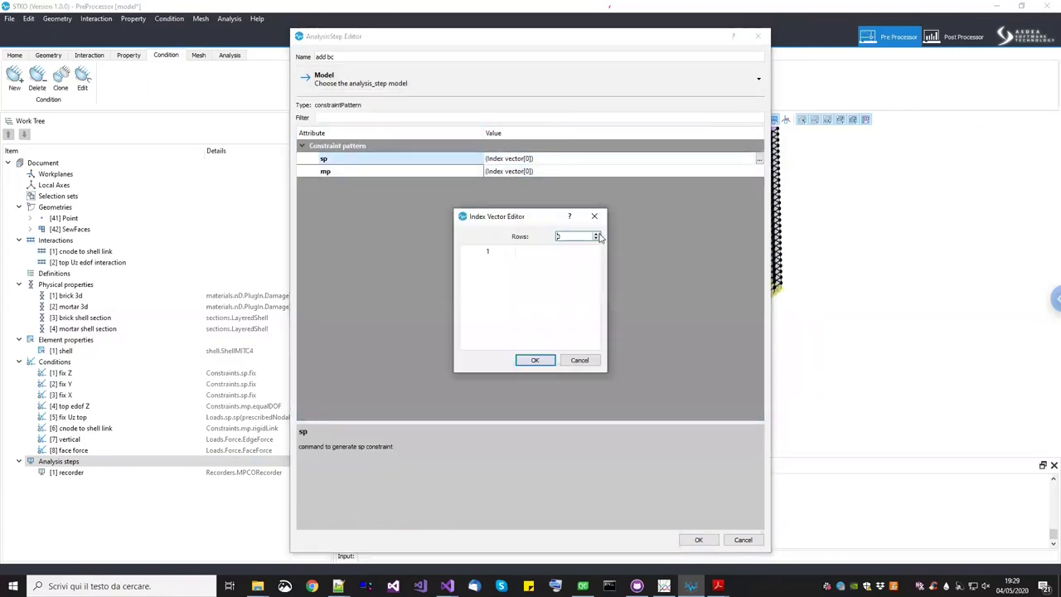
{"action": "left_click", "coordinate": [595, 233]}
{"action": "left_click", "coordinate": [596, 233]}
{"action": "left_click", "coordinate": [596, 232]}
{"action": "left_click", "coordinate": [515, 267]}
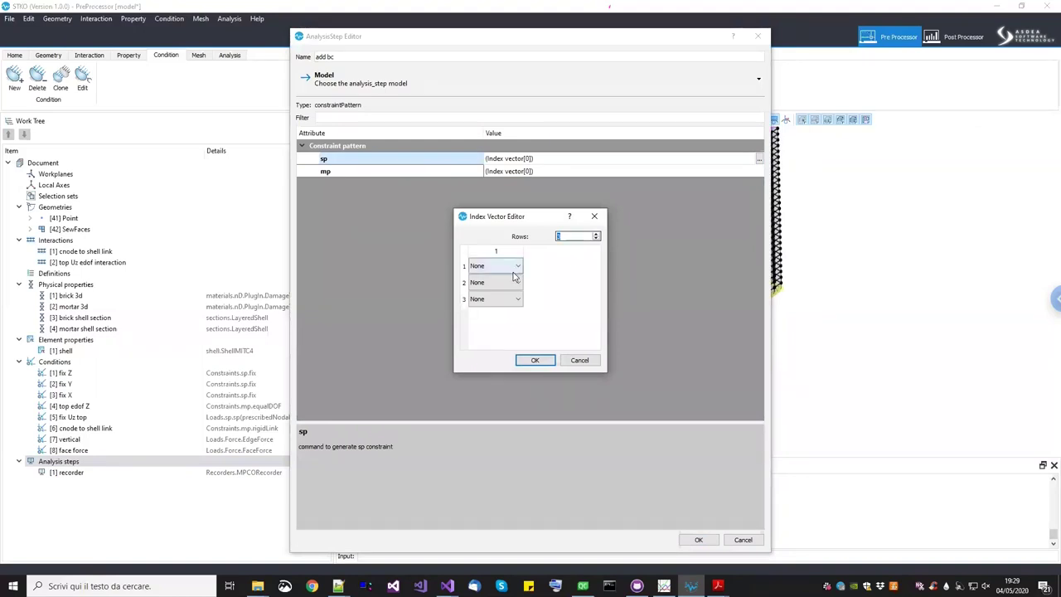
{"action": "left_click", "coordinate": [502, 280]}
{"action": "left_click", "coordinate": [504, 282]}
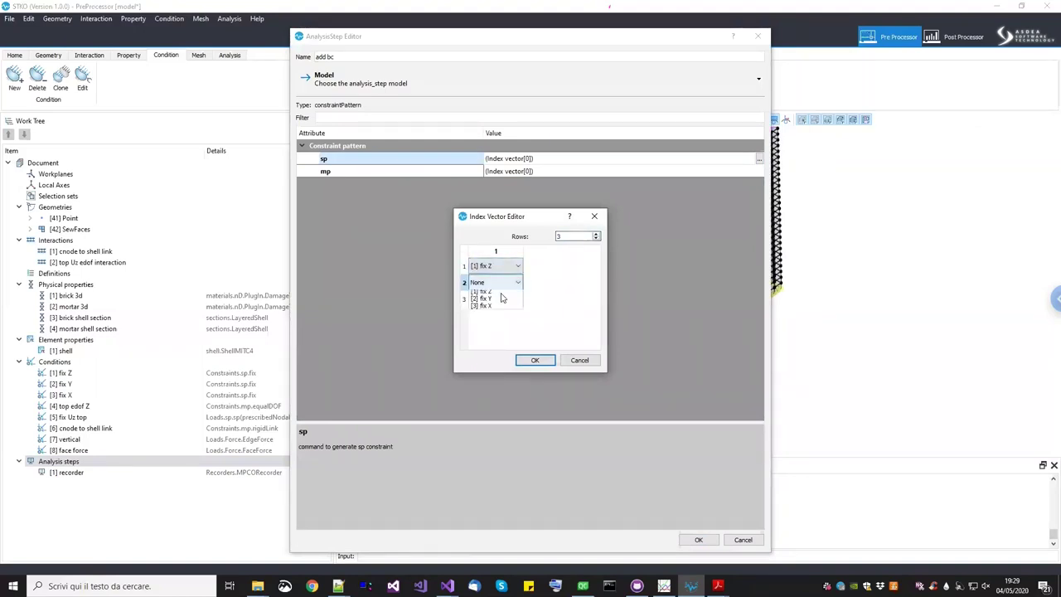
{"action": "left_click", "coordinate": [494, 310]}
{"action": "left_click", "coordinate": [495, 299]}
{"action": "left_click", "coordinate": [496, 336]}
{"action": "left_click", "coordinate": [534, 360]}
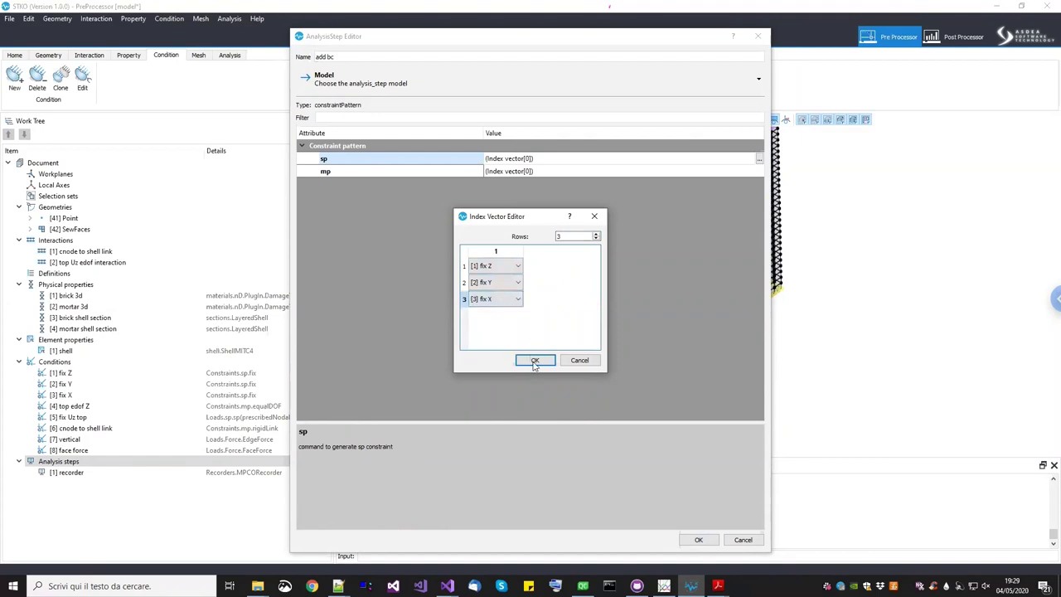
Assign top edof Z and cnode to shell link as the pattern's mp constraints, accept the step and save the model
{"action": "left_click", "coordinate": [750, 173]}
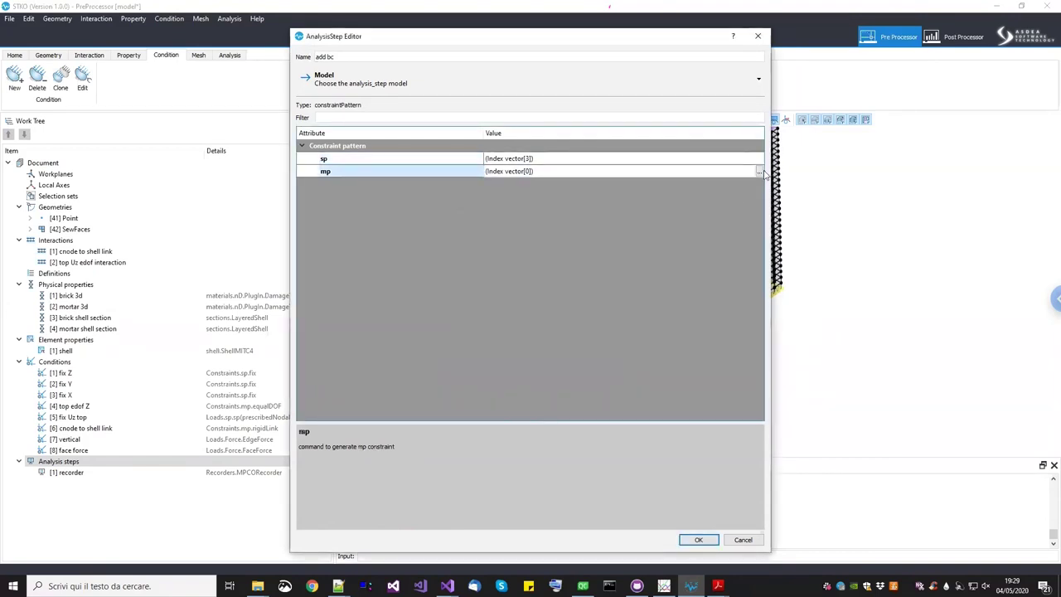
{"action": "left_click", "coordinate": [758, 172]}
{"action": "left_click", "coordinate": [596, 238]}
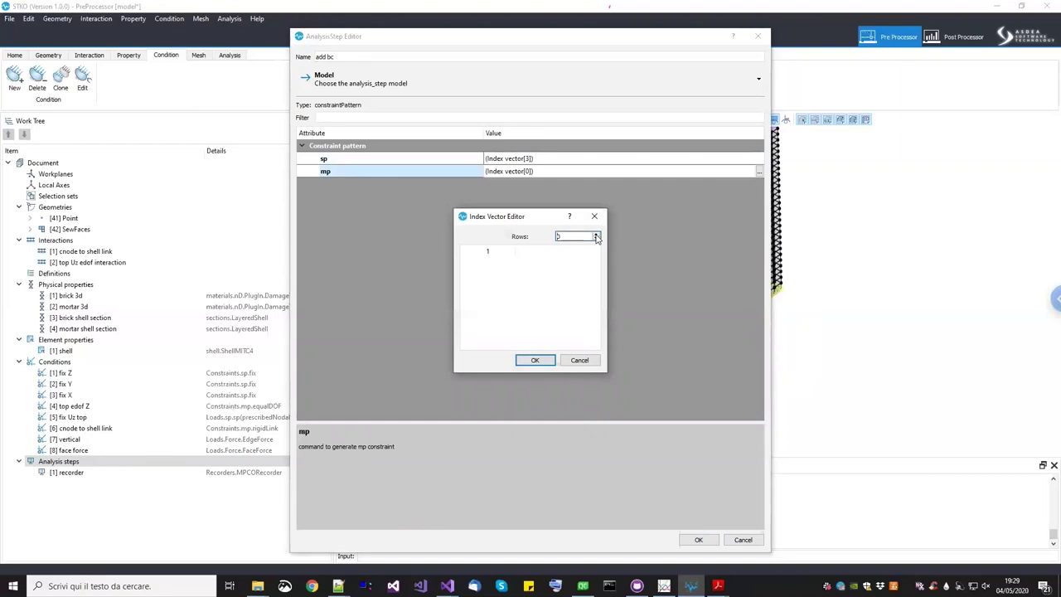
{"action": "left_click", "coordinate": [596, 235]}
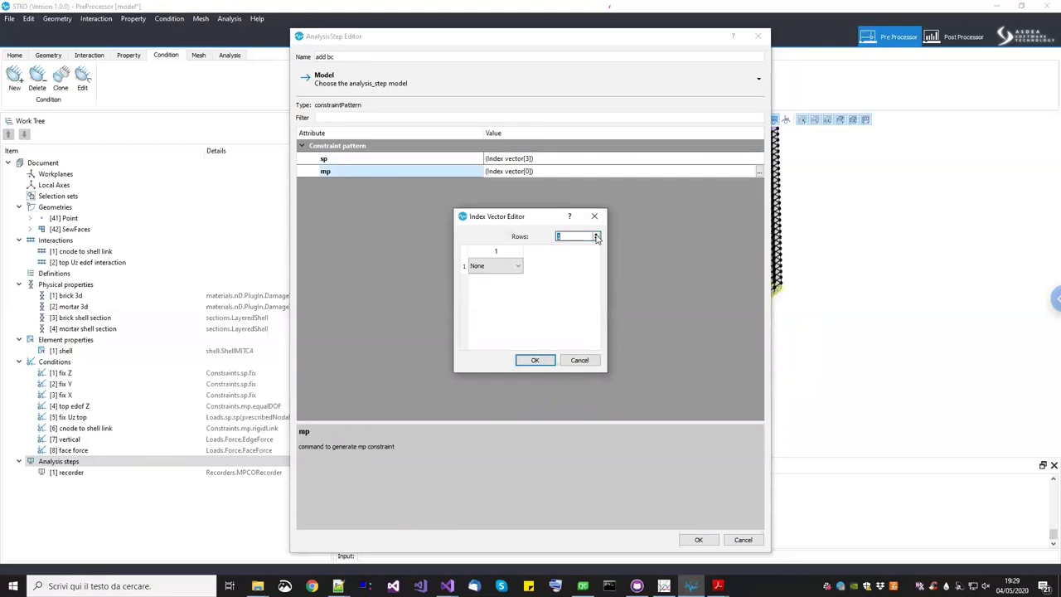
{"action": "left_click", "coordinate": [596, 234]}
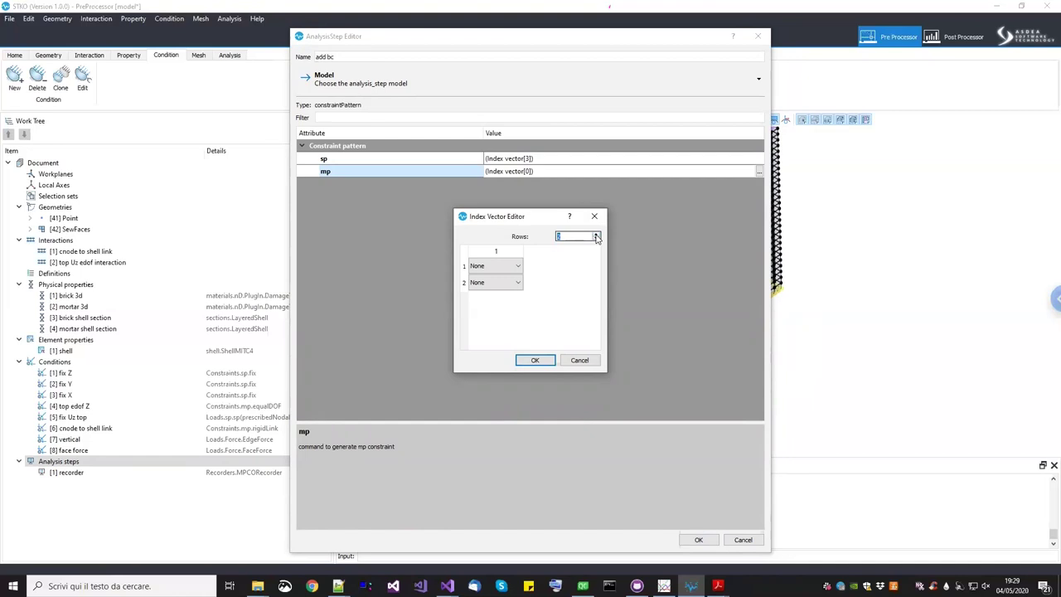
{"action": "left_click", "coordinate": [514, 269]}
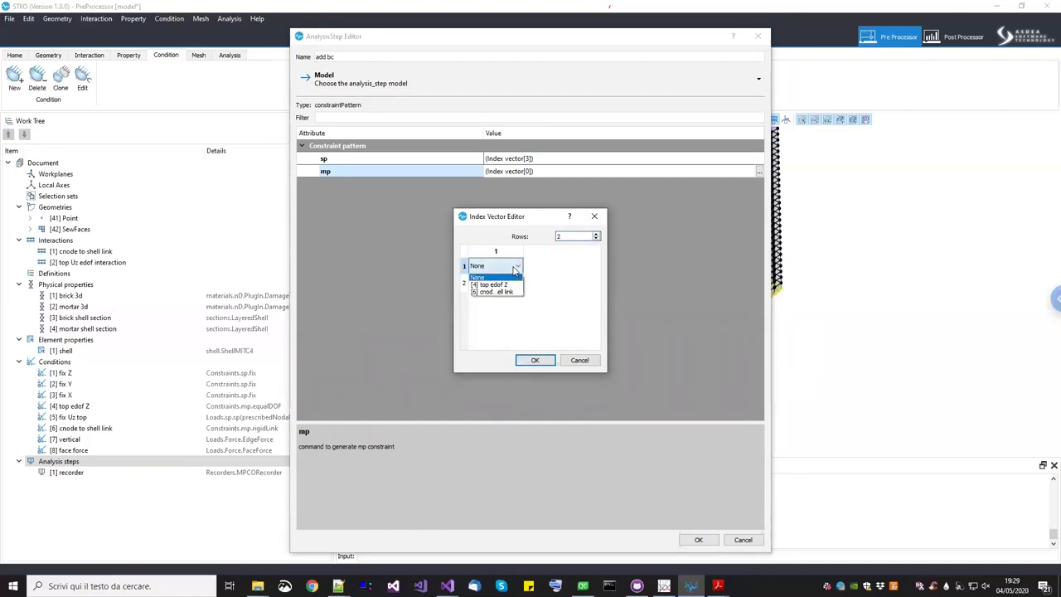
{"action": "left_click", "coordinate": [494, 285]}
{"action": "left_click", "coordinate": [507, 283]}
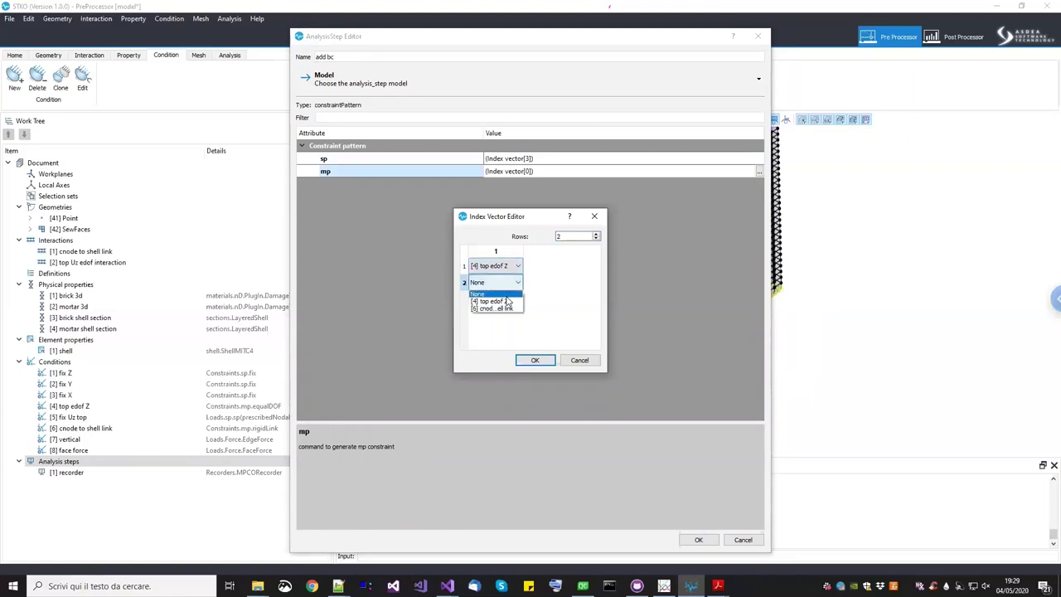
{"action": "left_click", "coordinate": [503, 308]}
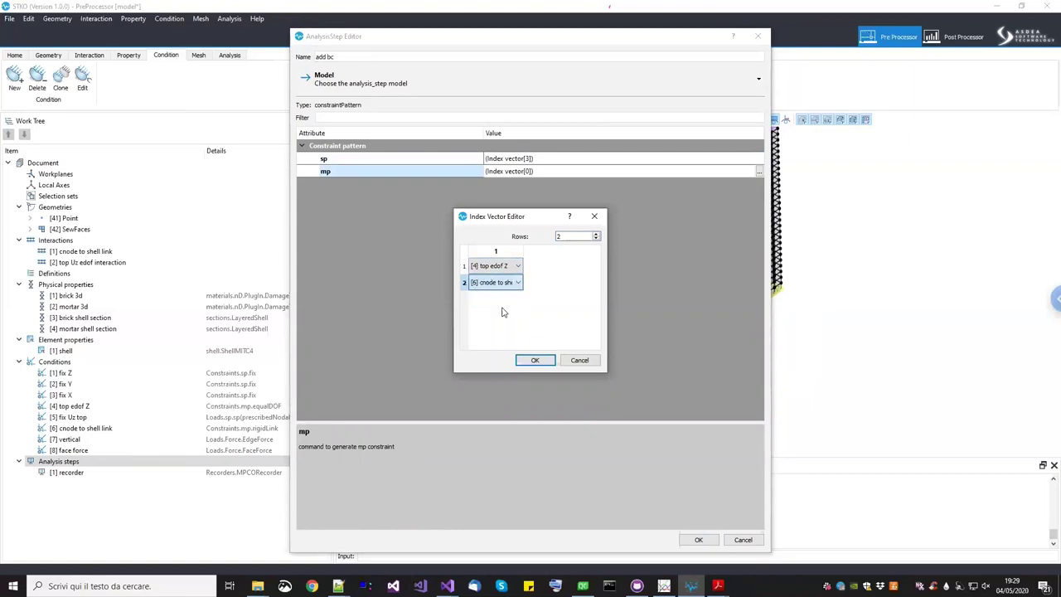
{"action": "left_click", "coordinate": [541, 362]}
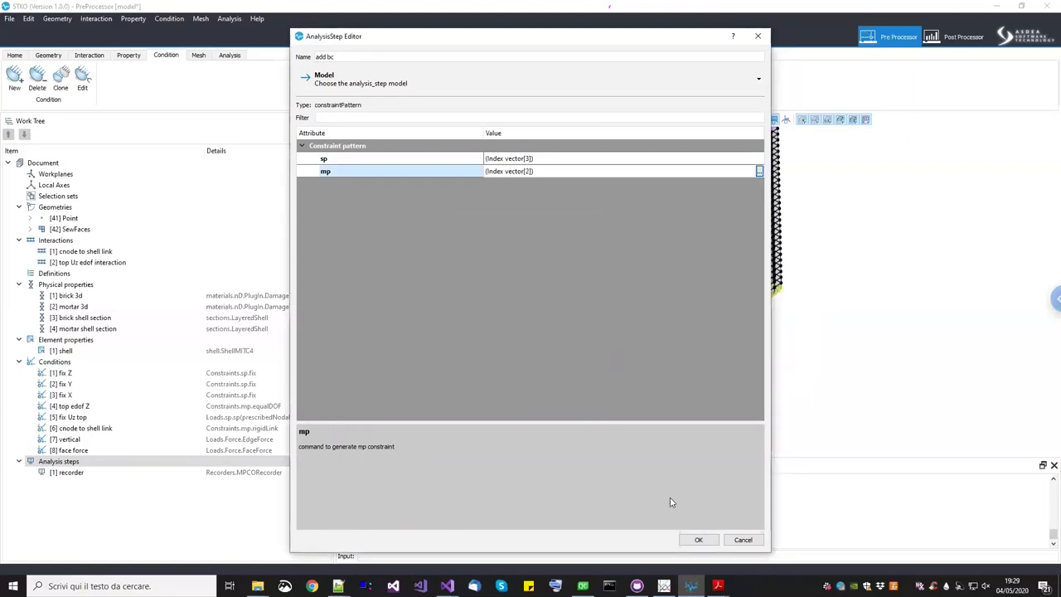
{"action": "left_click", "coordinate": [697, 539]}
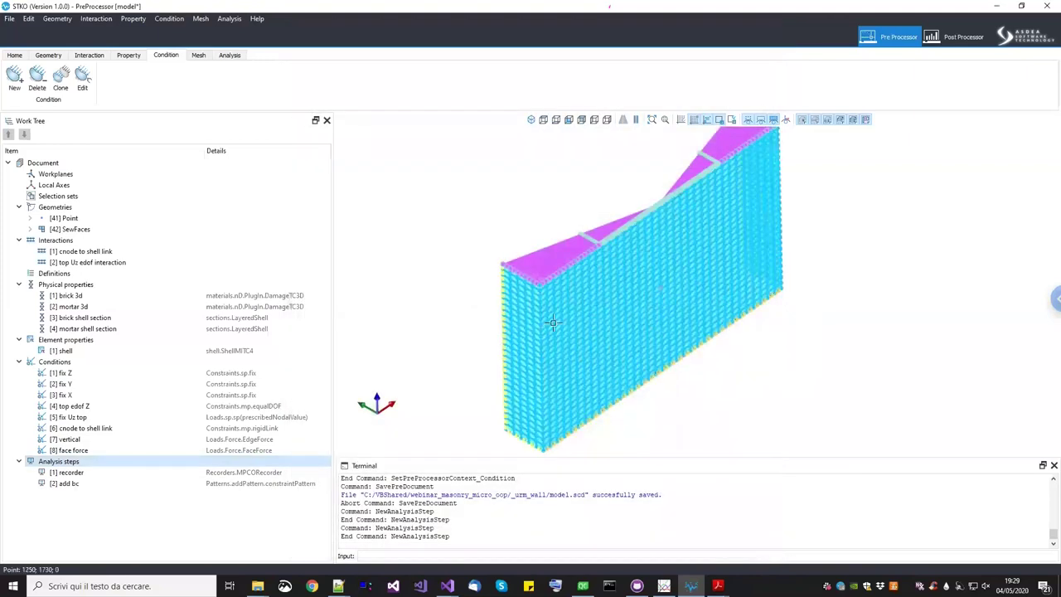
{"action": "key", "text": "ctrl+s"}
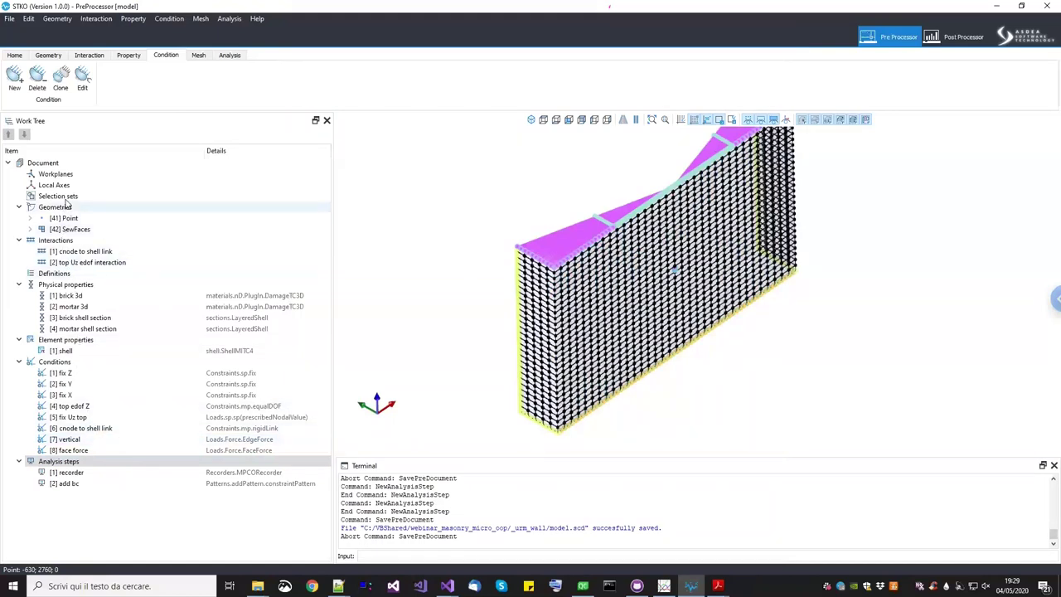
Create a new definition named "liner" as a Linear time series without a custom factor
{"action": "left_click", "coordinate": [72, 274]}
{"action": "right_click", "coordinate": [73, 278]}
{"action": "left_click", "coordinate": [81, 283]}
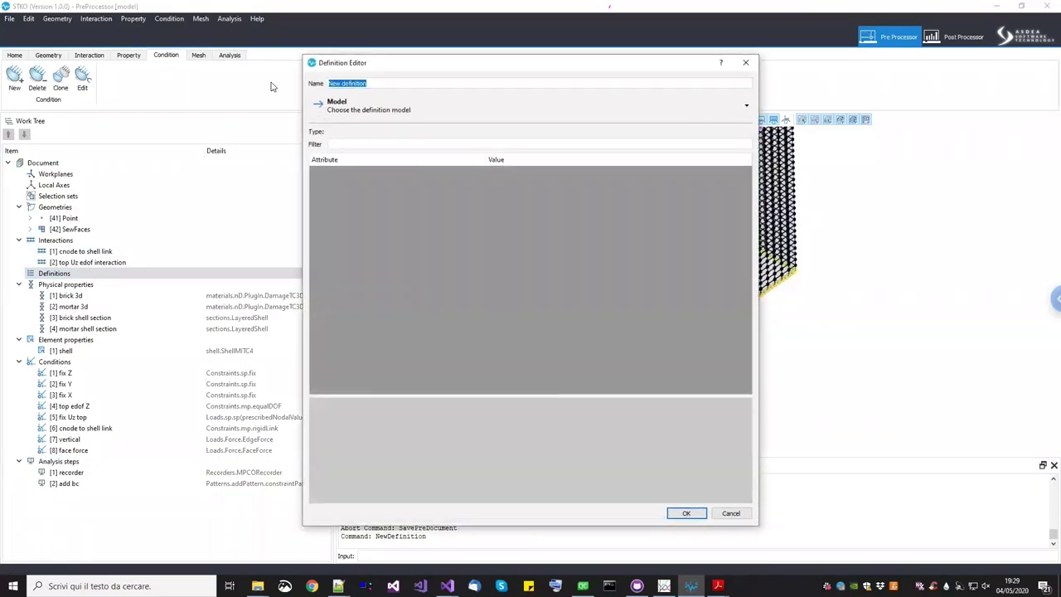
{"action": "key", "text": "BackSpace"}
{"action": "left_click", "coordinate": [354, 111]}
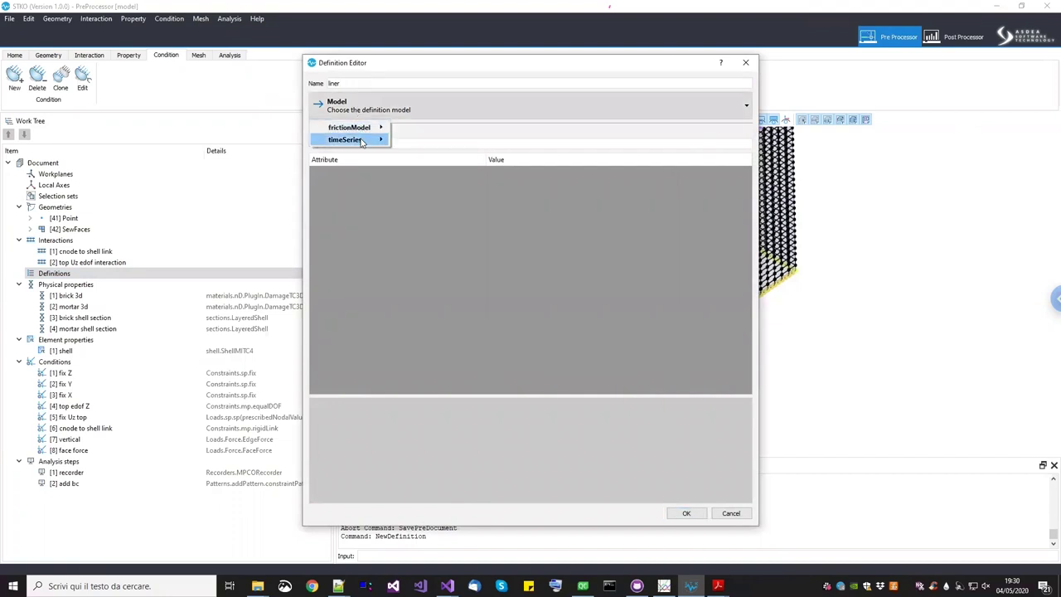
{"action": "mouse_move", "coordinate": [377, 138]}
{"action": "left_click", "coordinate": [415, 150]}
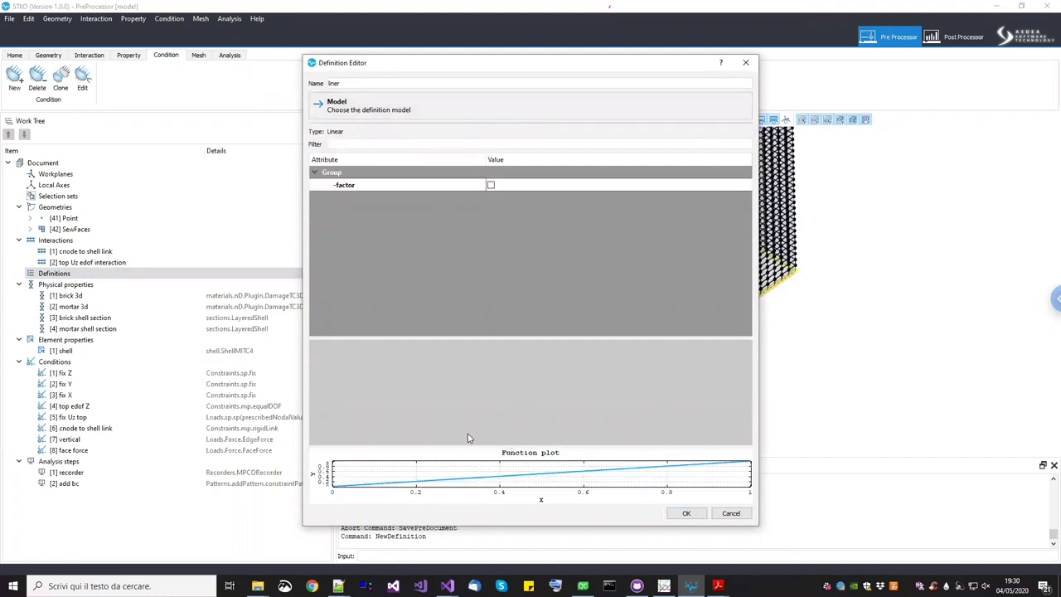
{"action": "left_click", "coordinate": [686, 513]}
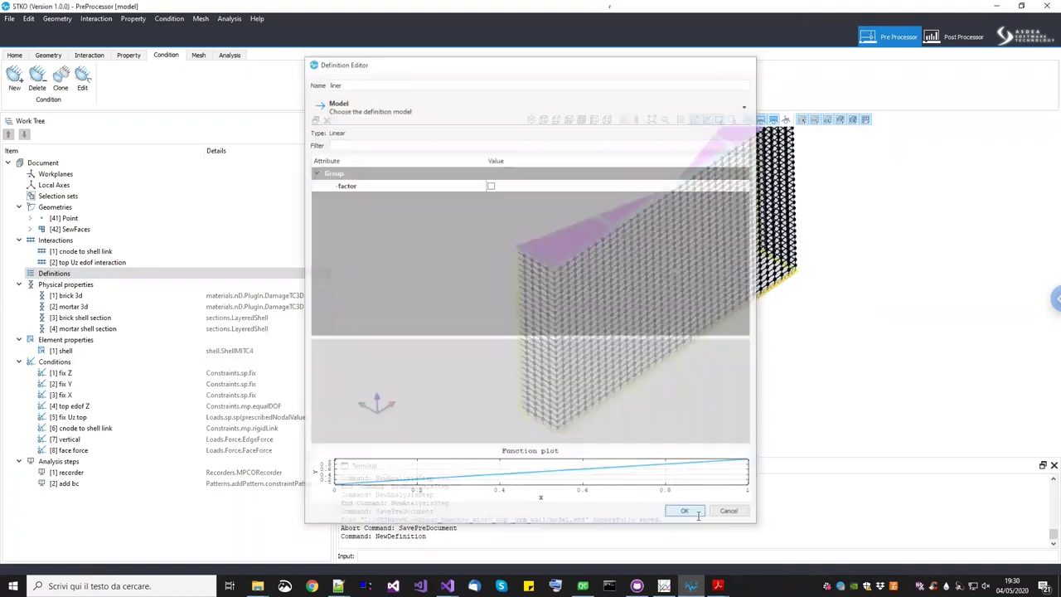
Create a new definition named "constat" as a Constant time series
{"action": "right_click", "coordinate": [88, 277]}
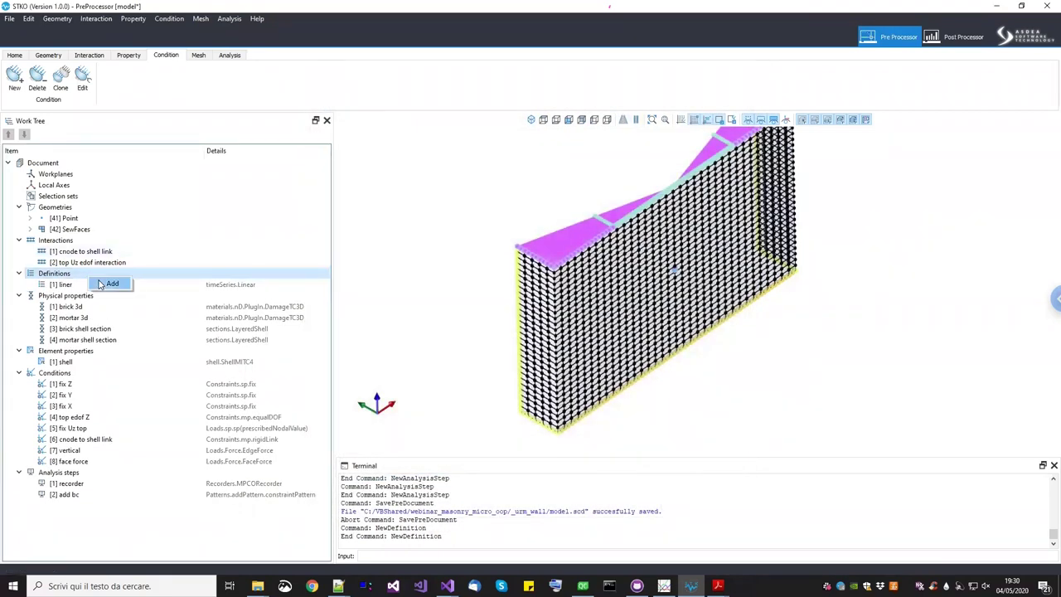
{"action": "left_click", "coordinate": [108, 284]}
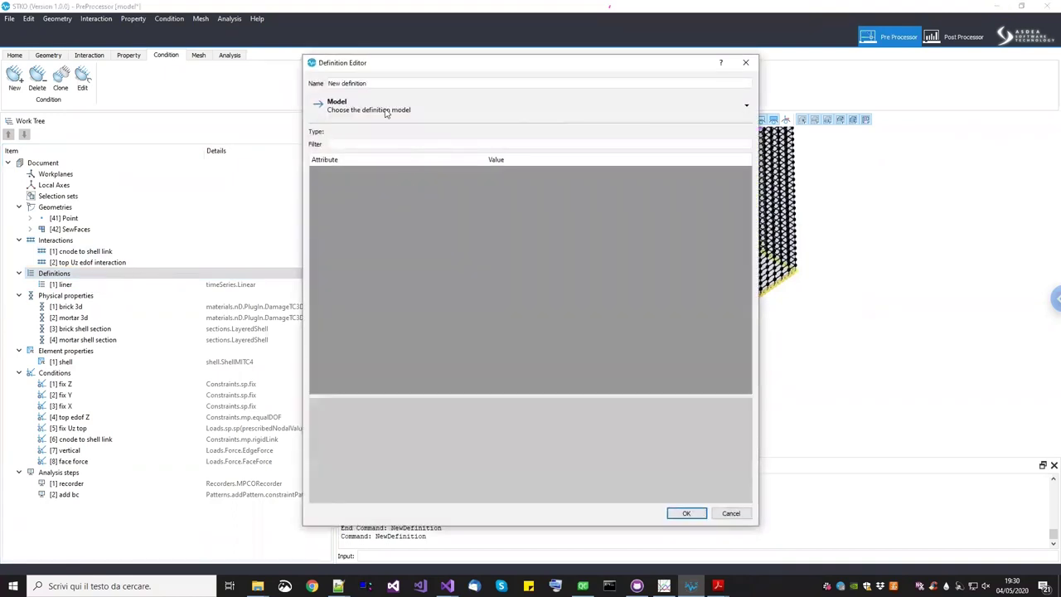
{"action": "type", "text": "consta"}
{"action": "left_click", "coordinate": [384, 107]}
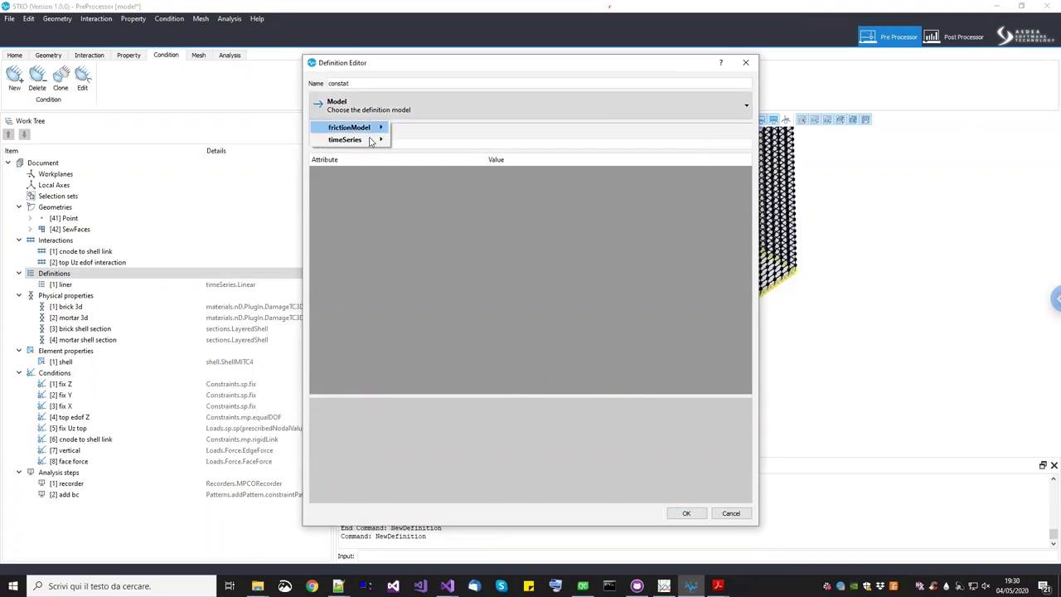
{"action": "mouse_move", "coordinate": [372, 139]}
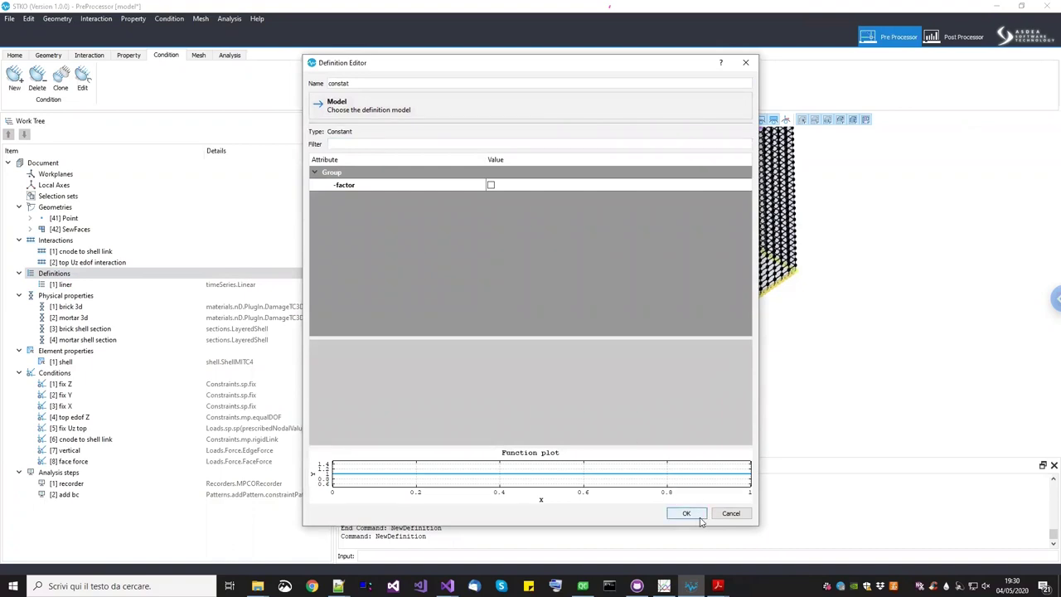
{"action": "left_click", "coordinate": [684, 513]}
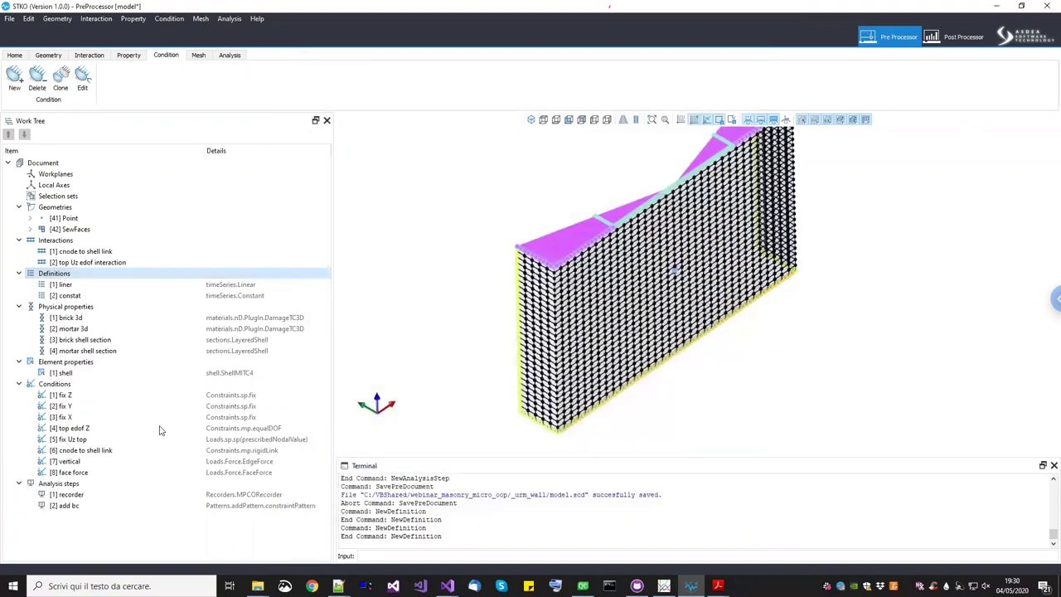
Create an analysis step named "add vload" with the loadPattern model and assign the liner time series as its tsTag
{"action": "right_click", "coordinate": [101, 486]}
{"action": "left_click", "coordinate": [120, 495]}
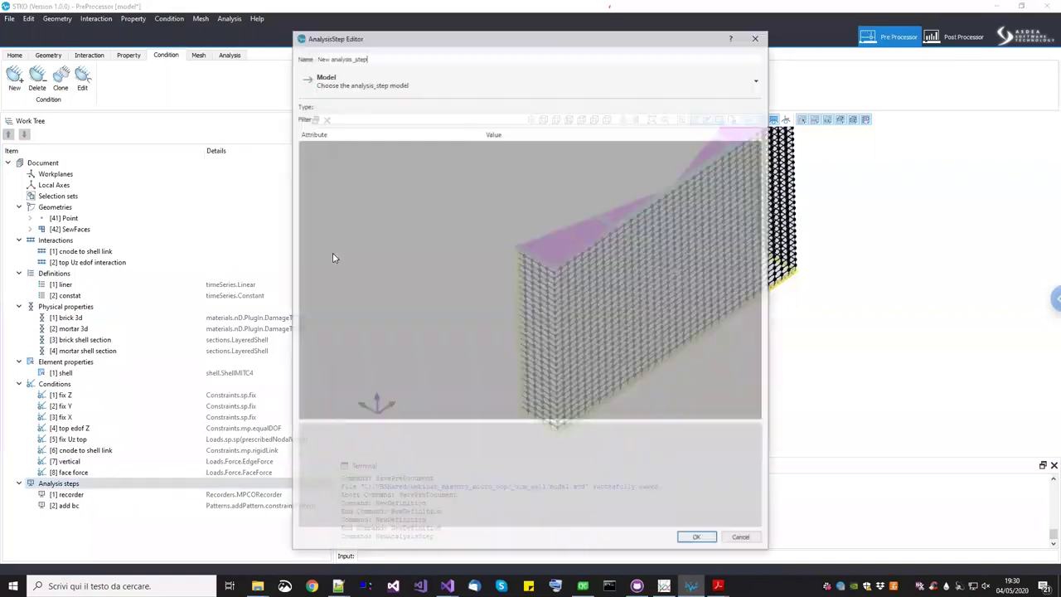
{"action": "left_click", "coordinate": [366, 60]}
{"action": "key", "text": "ctrl+a"}
{"action": "type", "text": "a"}
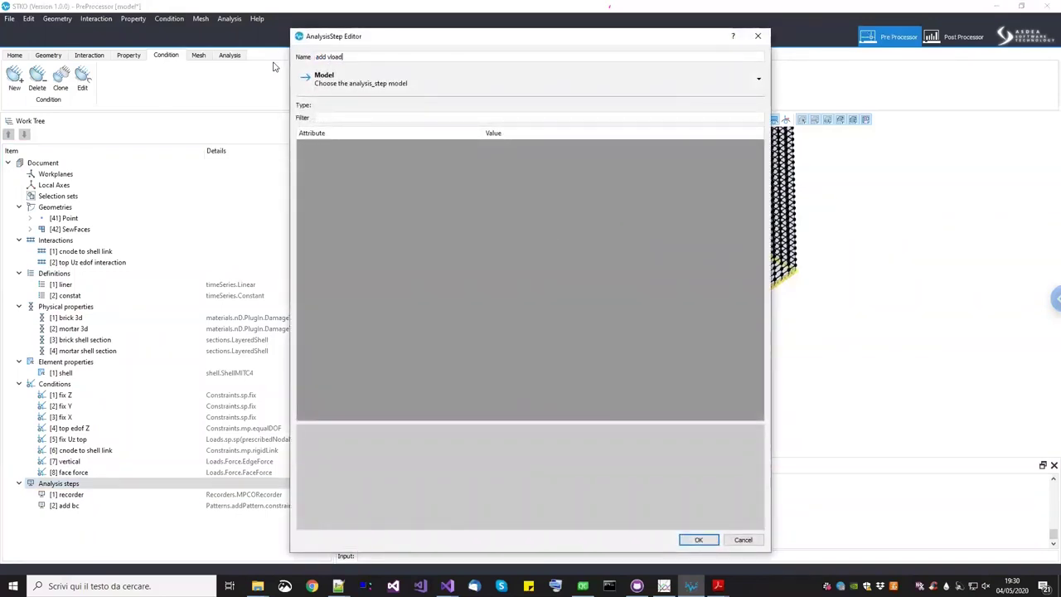
{"action": "left_click", "coordinate": [396, 86]}
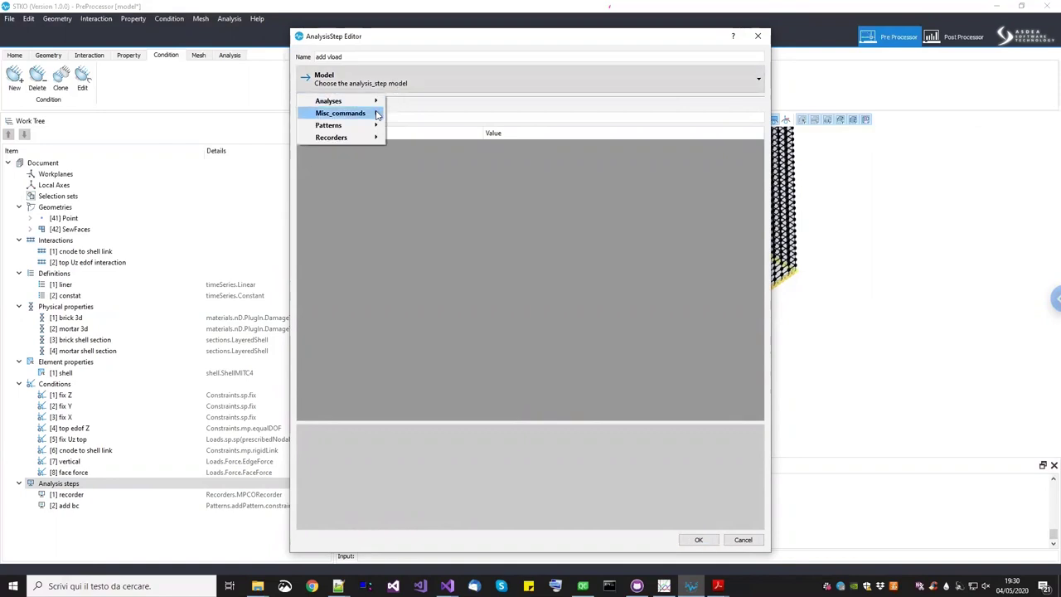
{"action": "mouse_move", "coordinate": [372, 117]}
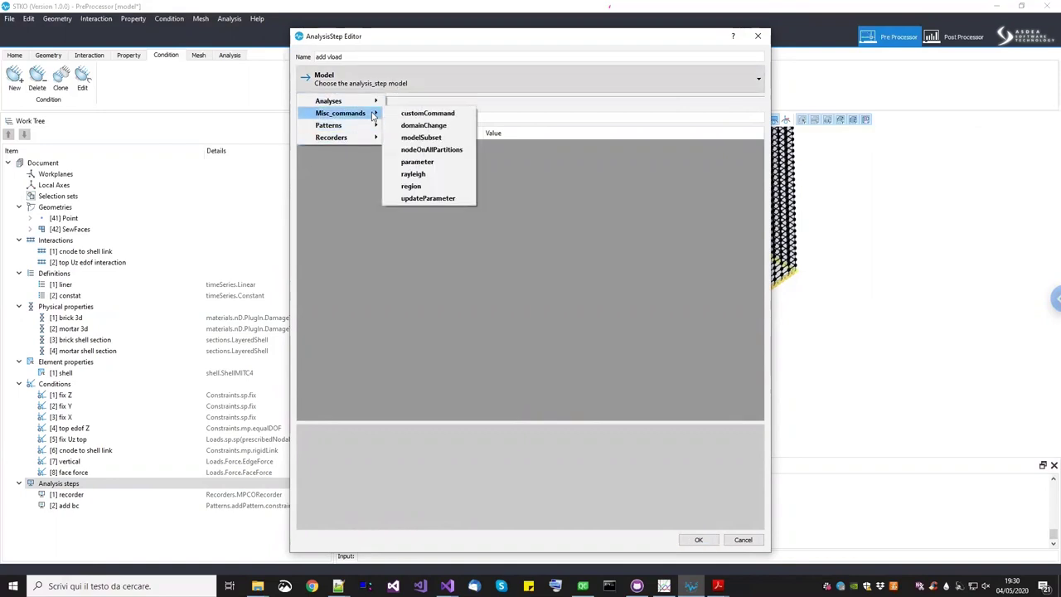
{"action": "mouse_move", "coordinate": [409, 130]}
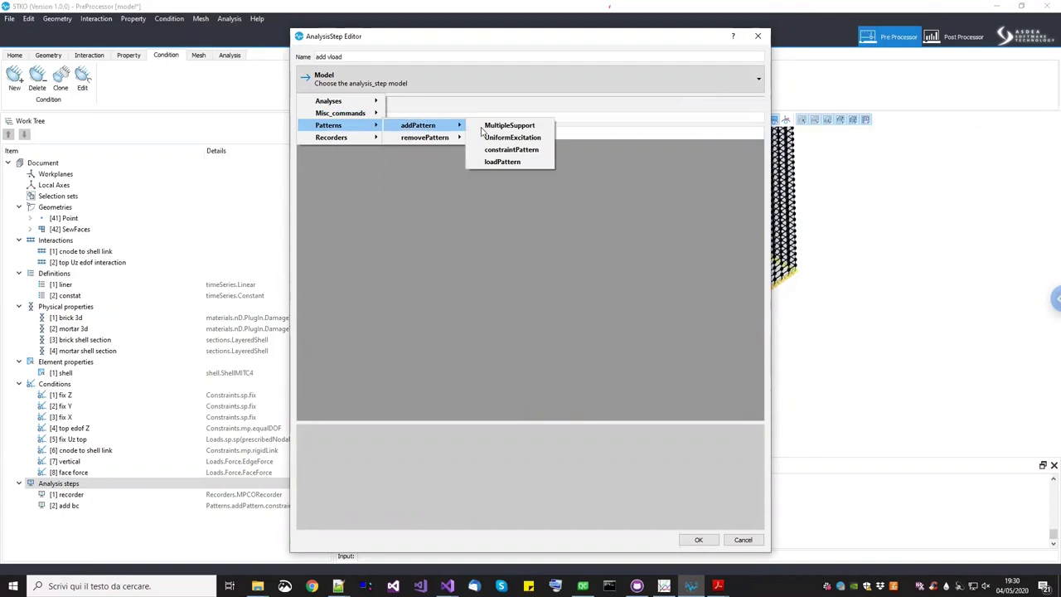
{"action": "left_click", "coordinate": [503, 162]}
{"action": "left_click", "coordinate": [510, 160]}
{"action": "left_click", "coordinate": [512, 160]}
{"action": "left_click", "coordinate": [513, 169]}
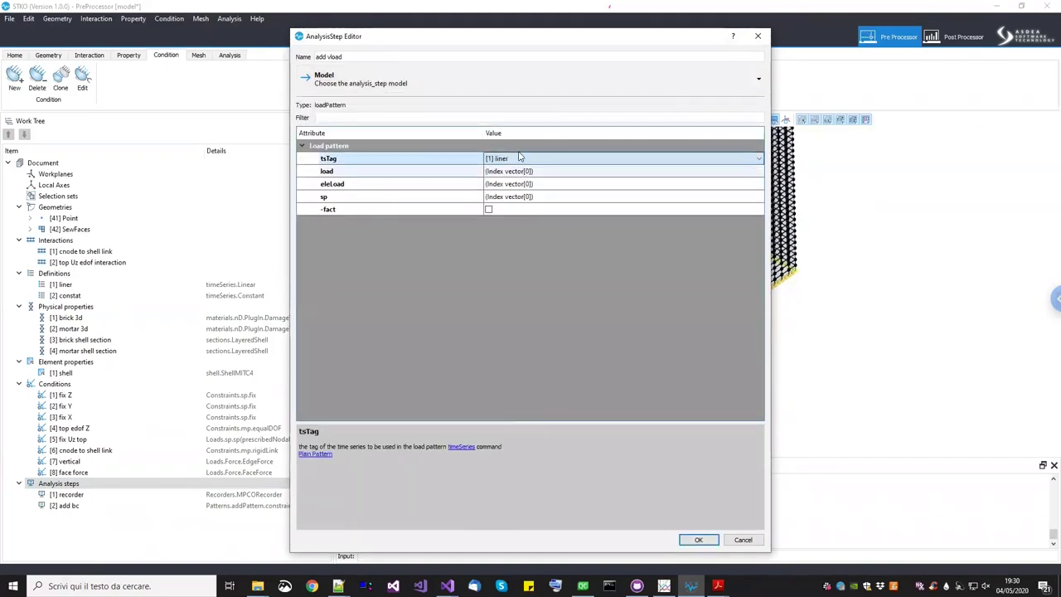
Add the vertical condition as the single load entry of the load pattern and accept the step
{"action": "left_click", "coordinate": [746, 171]}
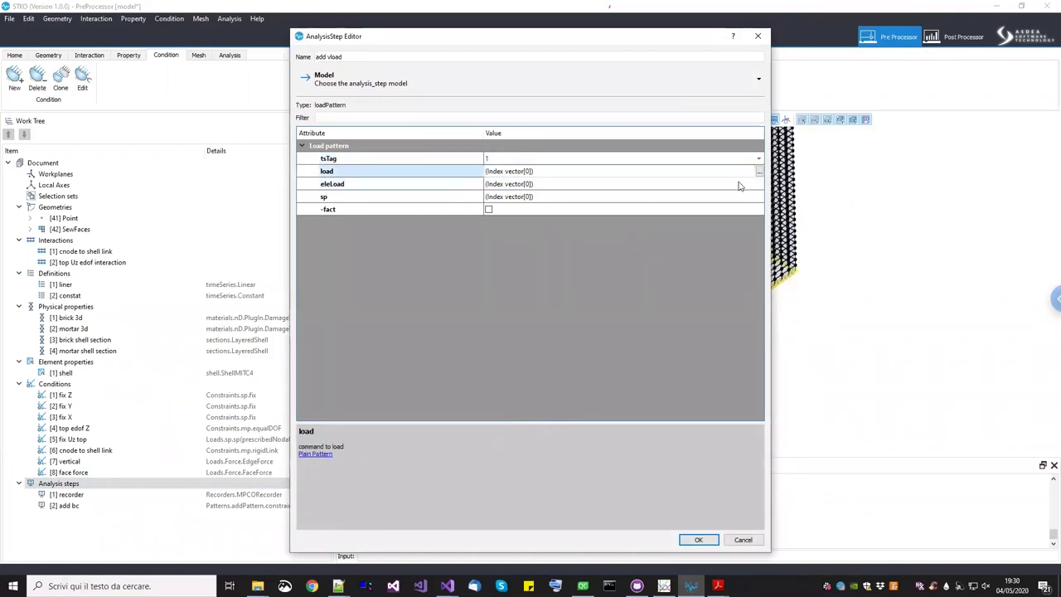
{"action": "left_click", "coordinate": [758, 171]}
{"action": "left_click", "coordinate": [595, 234]}
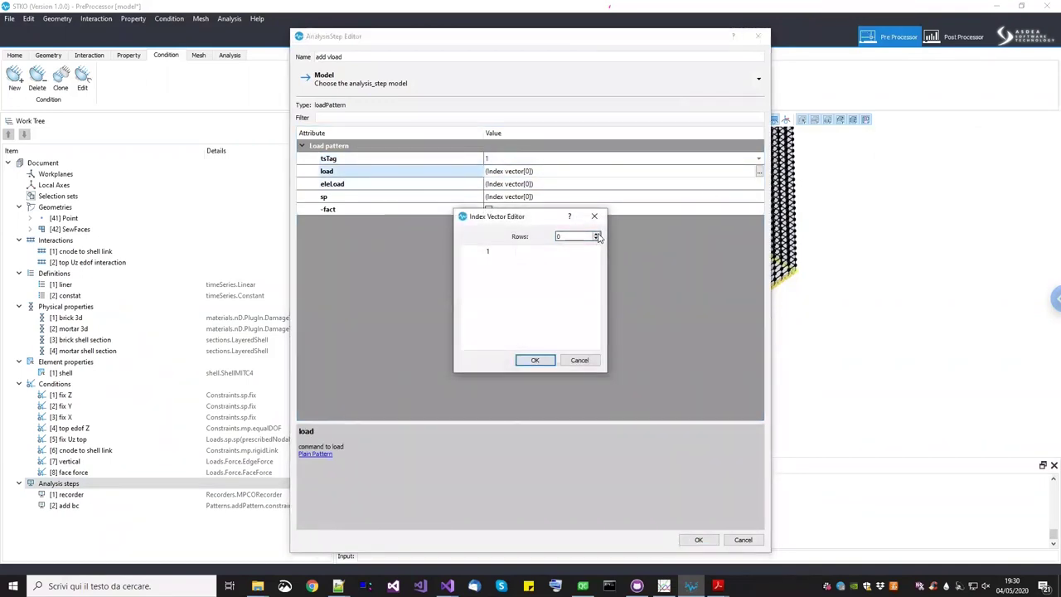
{"action": "left_click", "coordinate": [507, 266]}
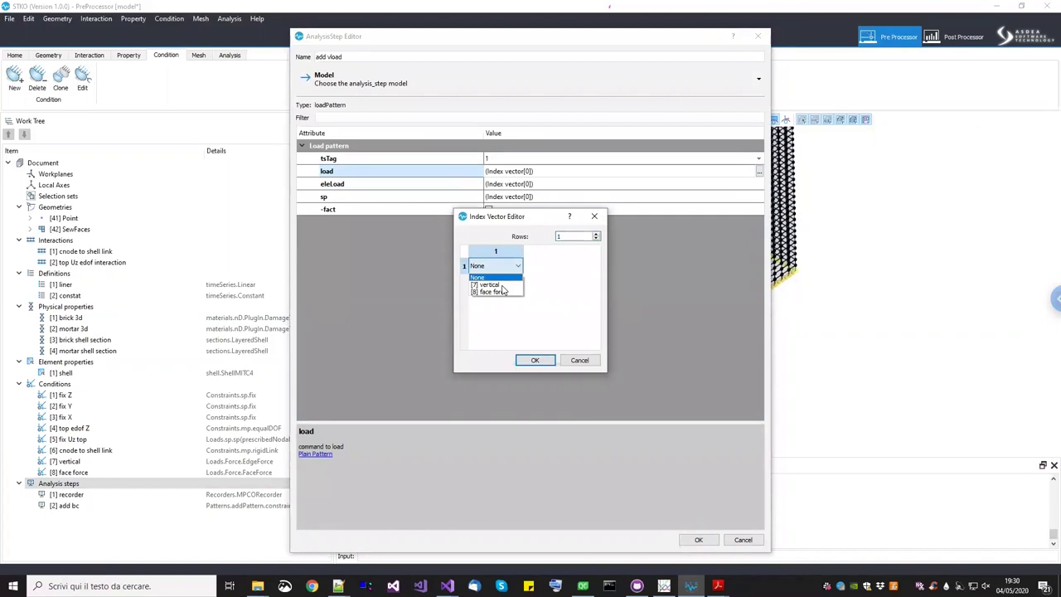
{"action": "key", "text": "Escape"}
{"action": "scroll", "coordinate": [518, 269], "scroll_direction": "down", "scroll_amount": 1}
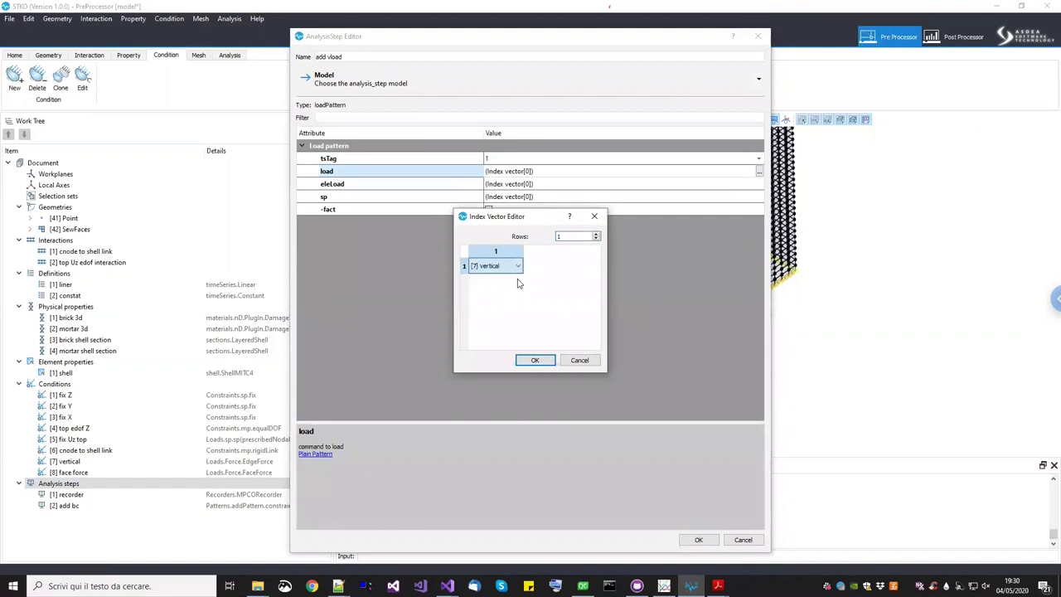
{"action": "left_click", "coordinate": [536, 361]}
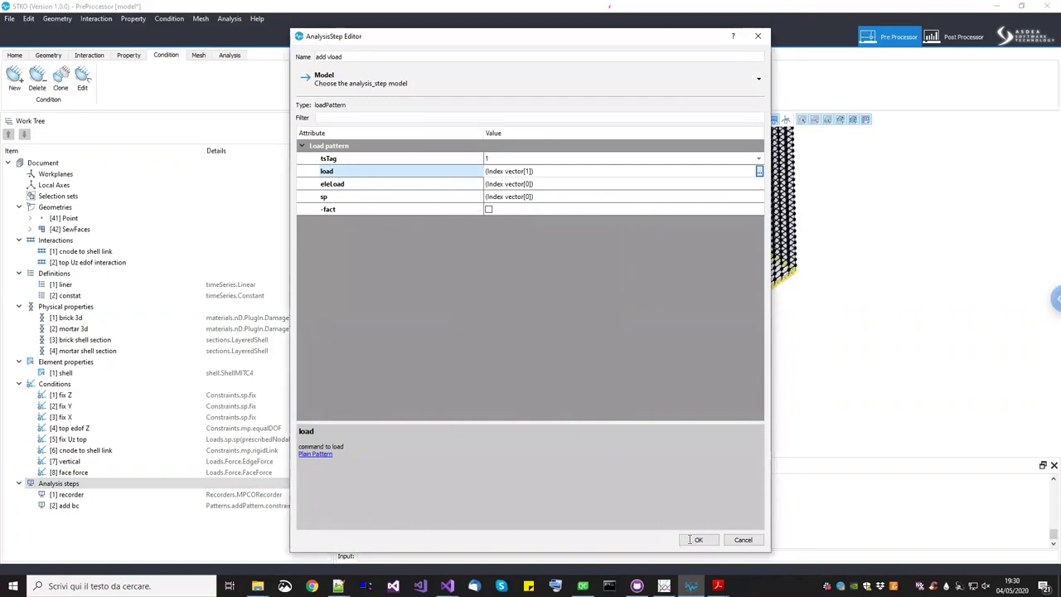
{"action": "left_click", "coordinate": [694, 539]}
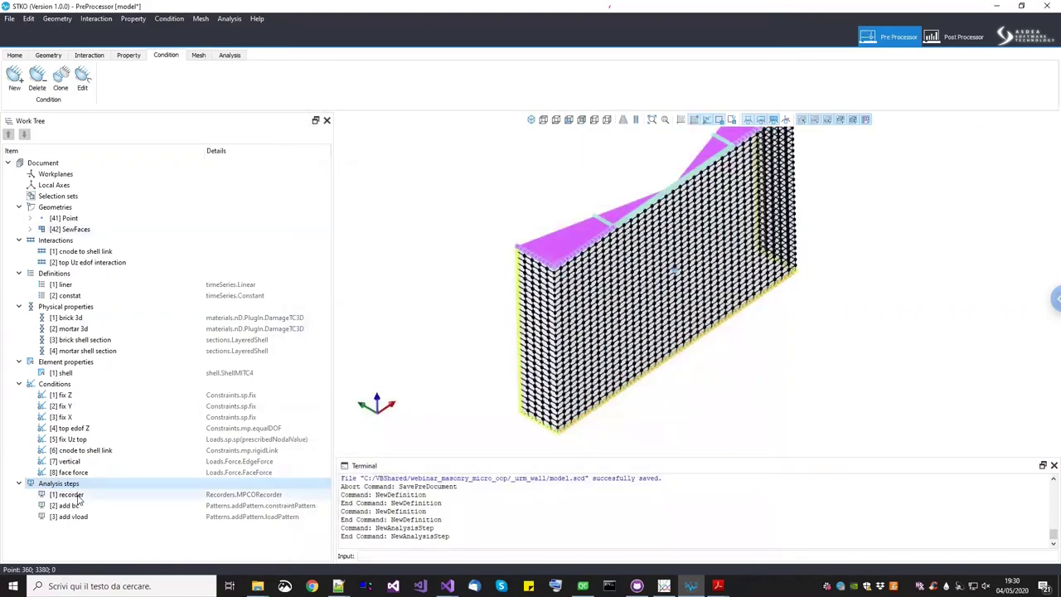
Create an analysis step named "vertical analysis" using the AnalysesCommand model
{"action": "key", "text": "Down"}
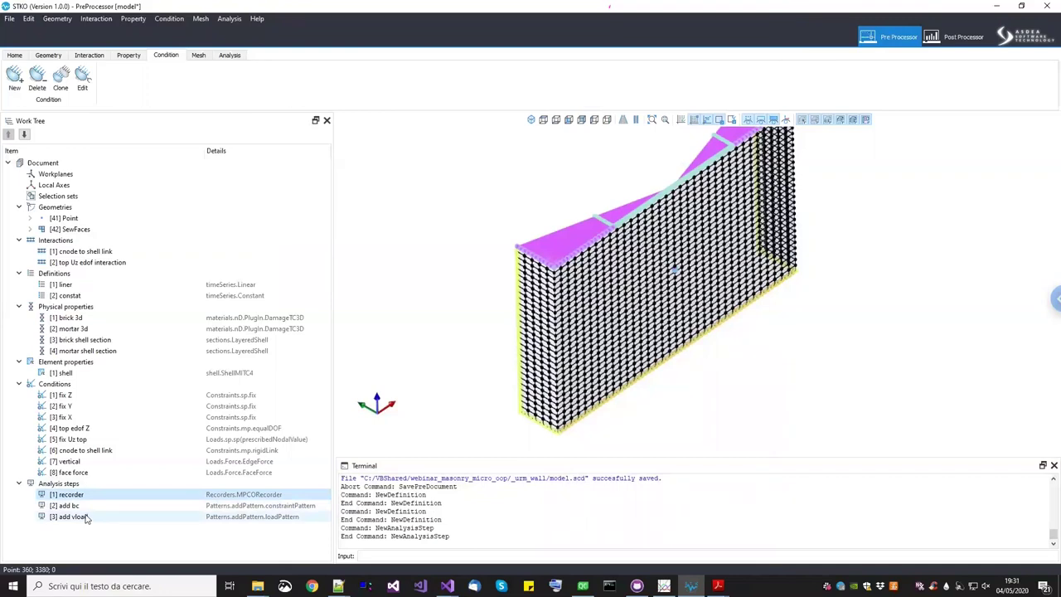
{"action": "right_click", "coordinate": [91, 484]}
{"action": "left_click", "coordinate": [107, 488]}
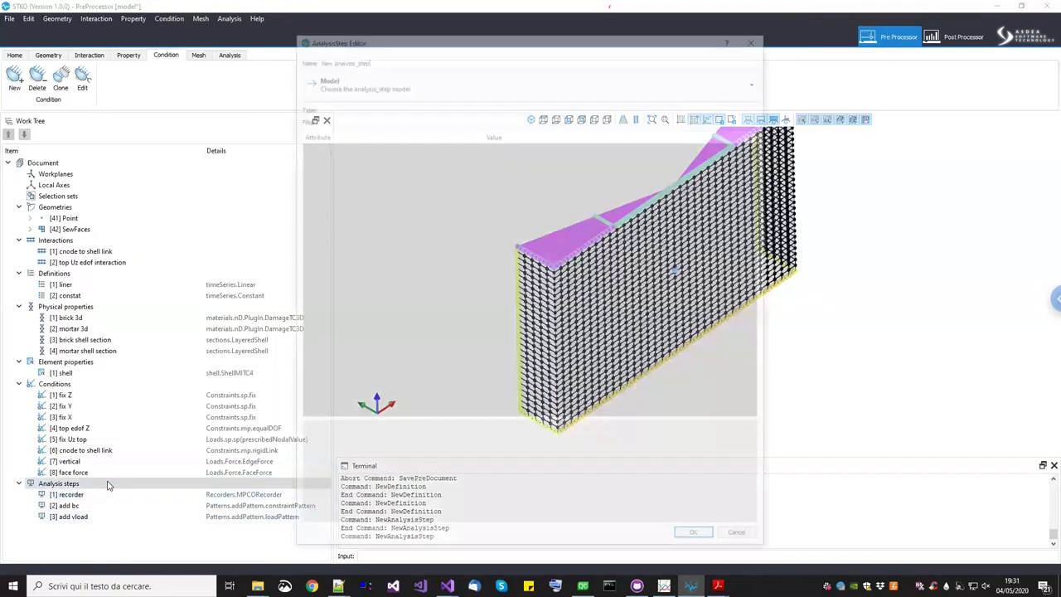
{"action": "key", "text": "ctrl+a"}
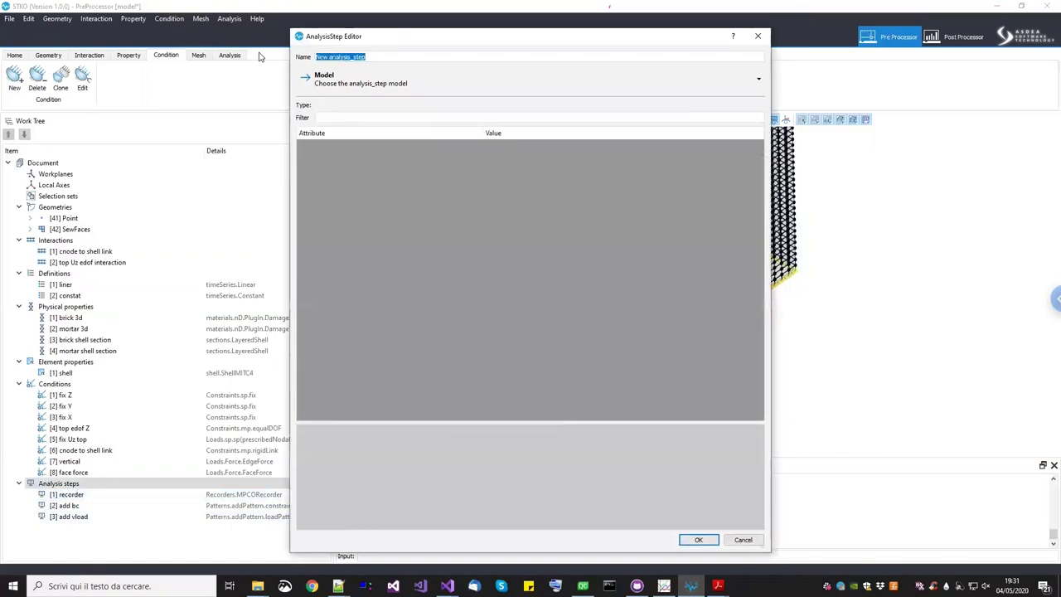
{"action": "type", "text": "vertical"}
{"action": "left_click", "coordinate": [348, 88]}
{"action": "mouse_move", "coordinate": [346, 102]}
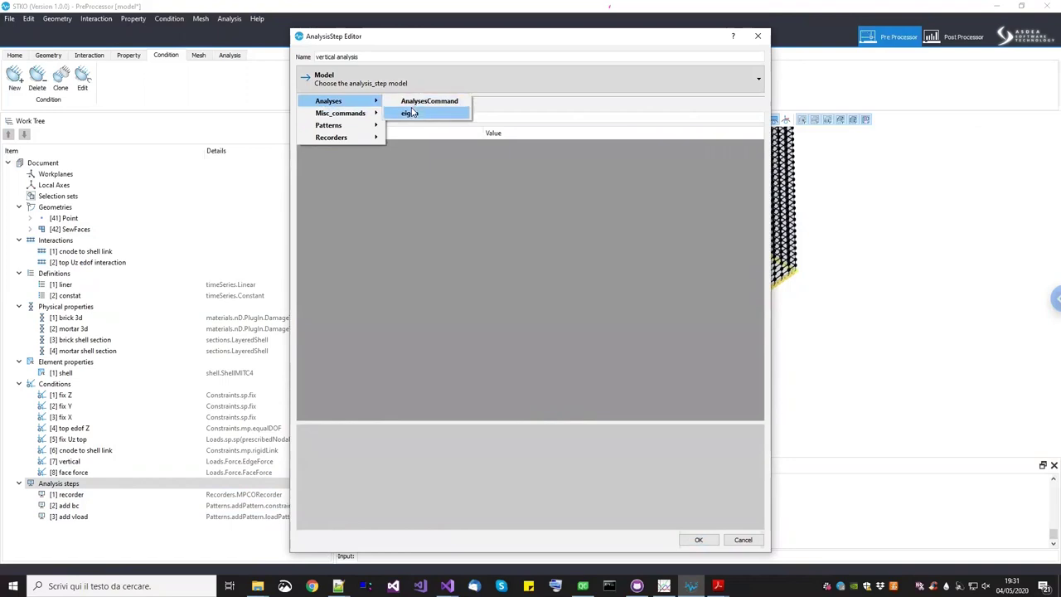
{"action": "left_click", "coordinate": [422, 101]}
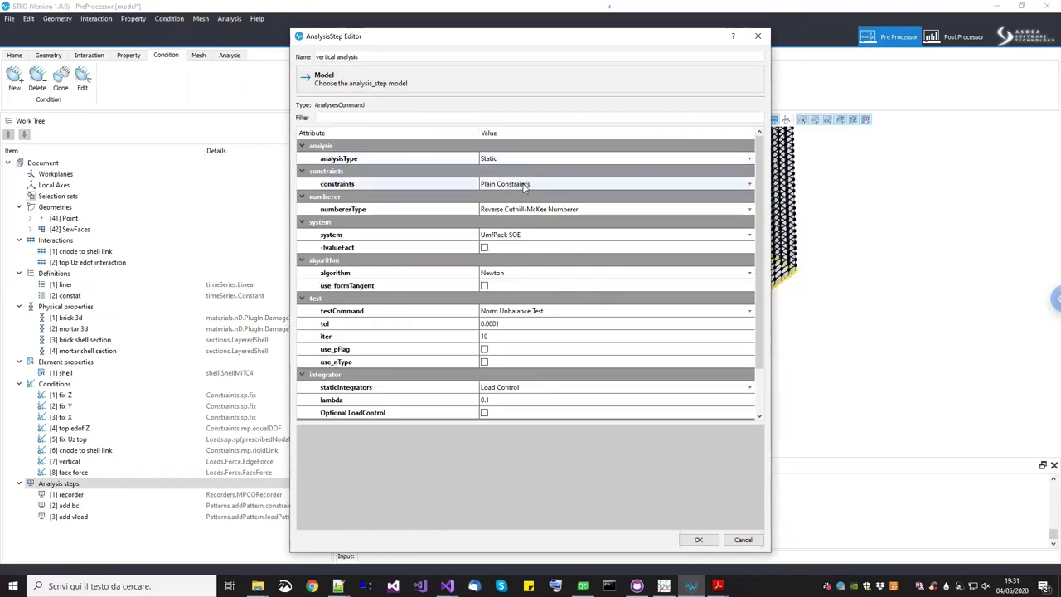
Set the constraints of the analysis to Penalty Method with alphaS and alphaM both at 1e15
{"action": "left_click", "coordinate": [518, 184]}
{"action": "left_click", "coordinate": [517, 212]}
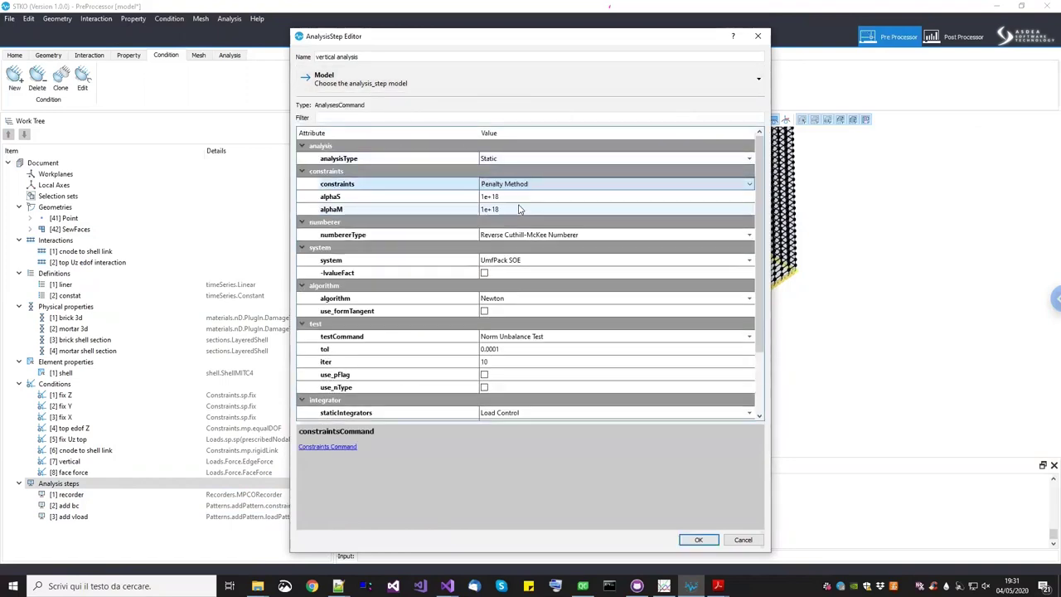
{"action": "double_click", "coordinate": [521, 197]}
{"action": "type", "text": "1e15"}
{"action": "key", "text": "Return"}
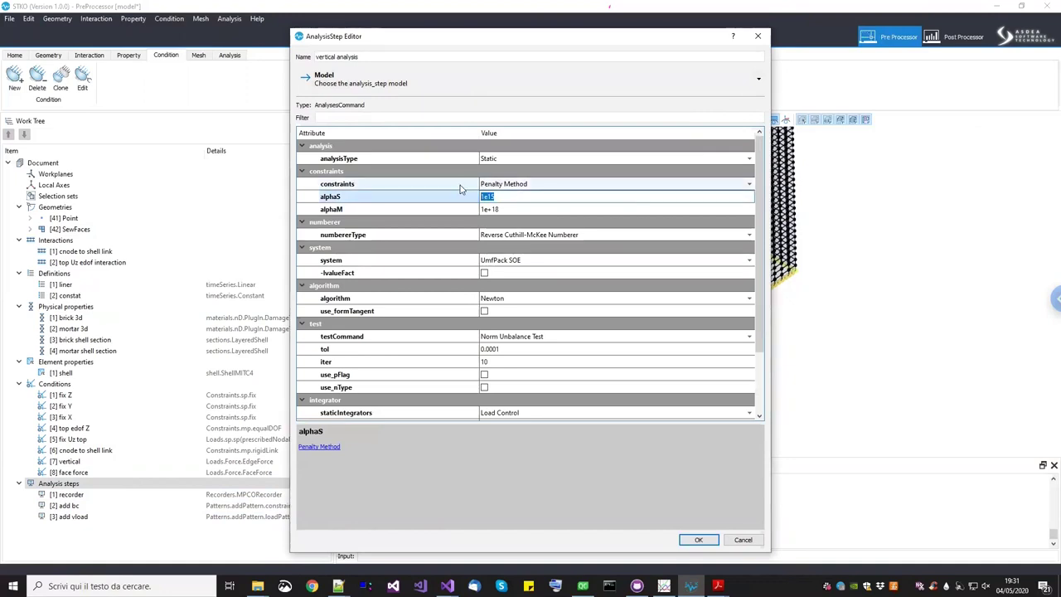
{"action": "double_click", "coordinate": [554, 209]}
{"action": "type", "text": "1e15"}
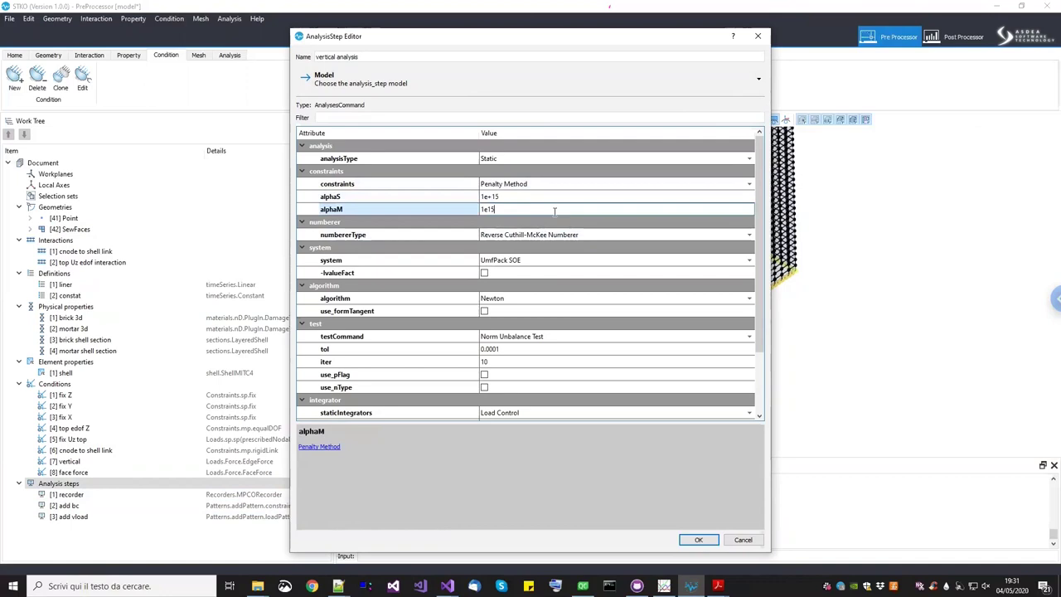
{"action": "left_click", "coordinate": [395, 237]}
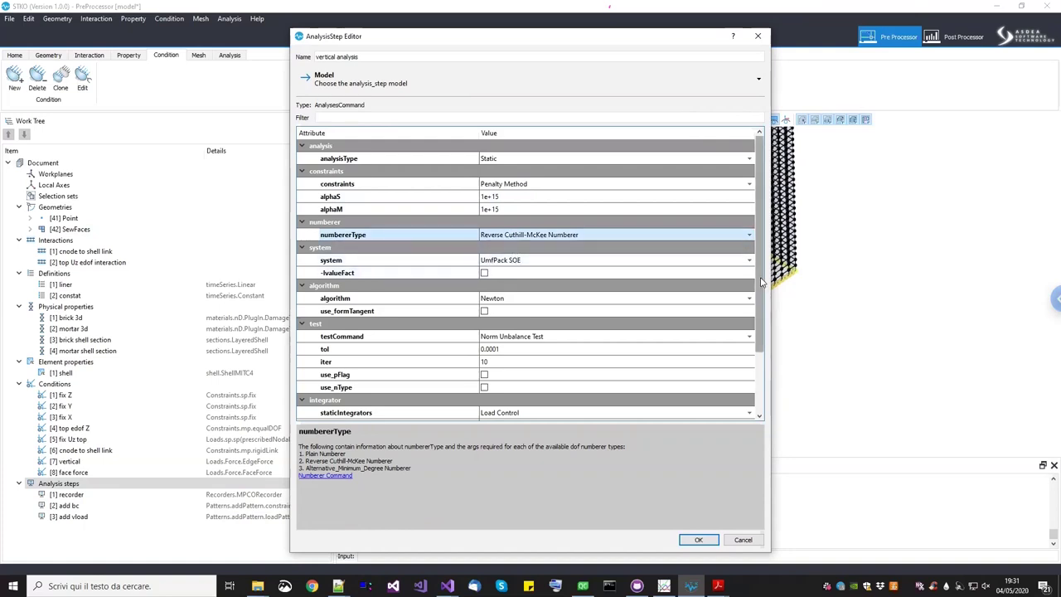
Set the convergence test to Norm Displacement Increment Test and enable its print flag with pFlag 1
{"action": "scroll", "coordinate": [576, 261], "scroll_direction": "down", "scroll_amount": 2}
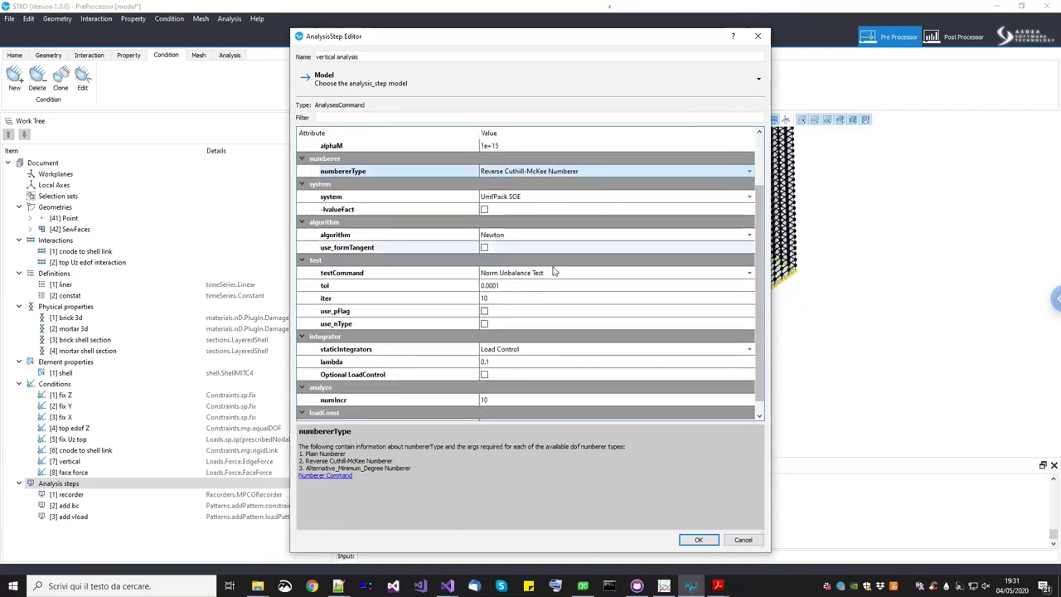
{"action": "left_click", "coordinate": [547, 273]}
{"action": "left_click", "coordinate": [543, 292]}
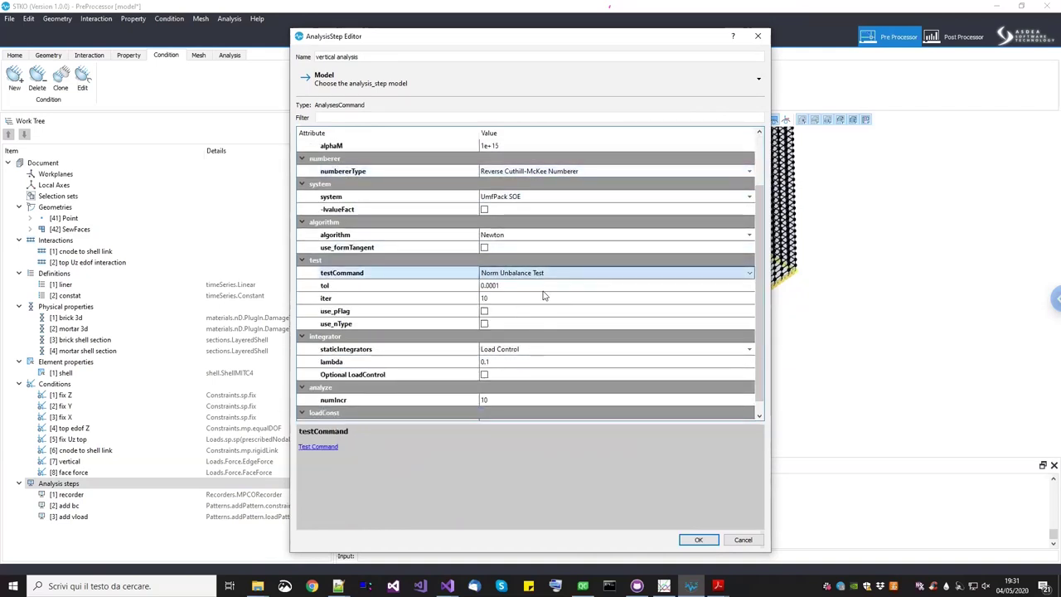
{"action": "left_click", "coordinate": [483, 311]}
{"action": "left_click", "coordinate": [511, 331]}
{"action": "left_click", "coordinate": [511, 331]}
{"action": "left_click", "coordinate": [505, 343]}
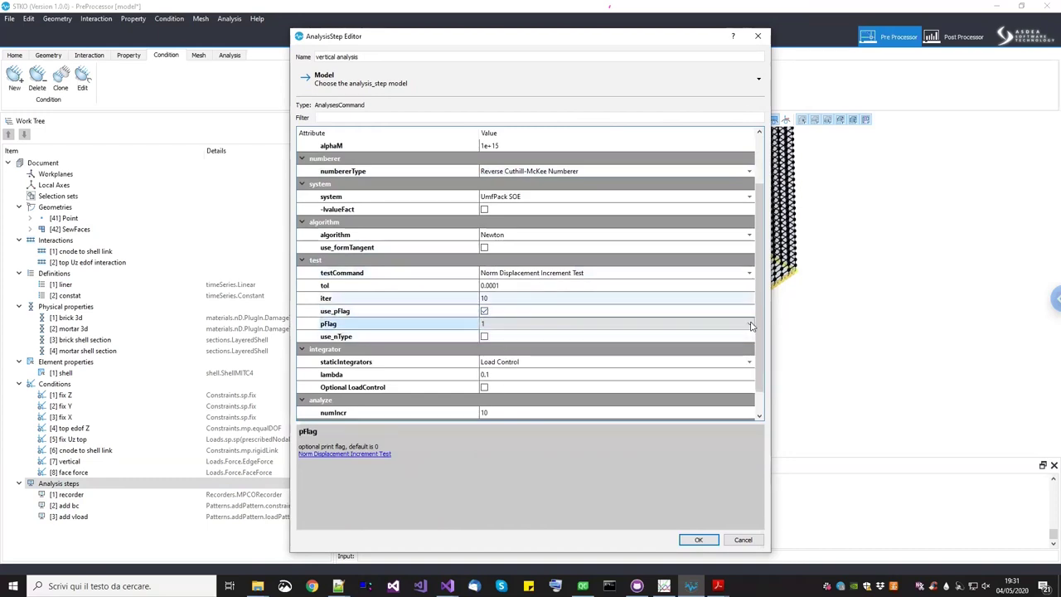
Configure a single load increment with lambda 1 and numIncr 1, and enable loadConst for the vertical analysis
{"action": "scroll", "coordinate": [761, 385], "scroll_direction": "down", "scroll_amount": 1}
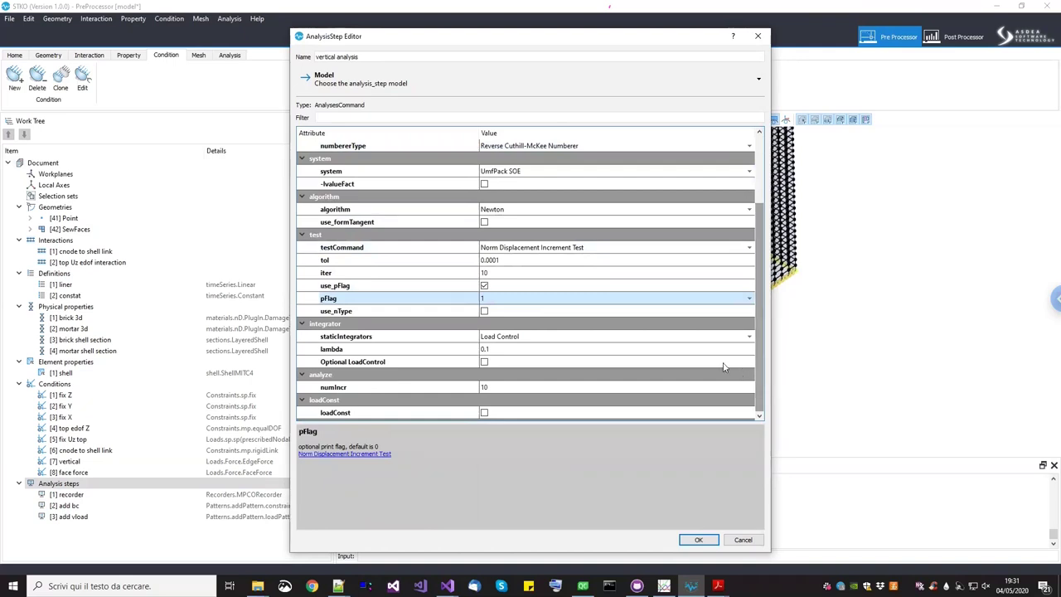
{"action": "double_click", "coordinate": [571, 348]}
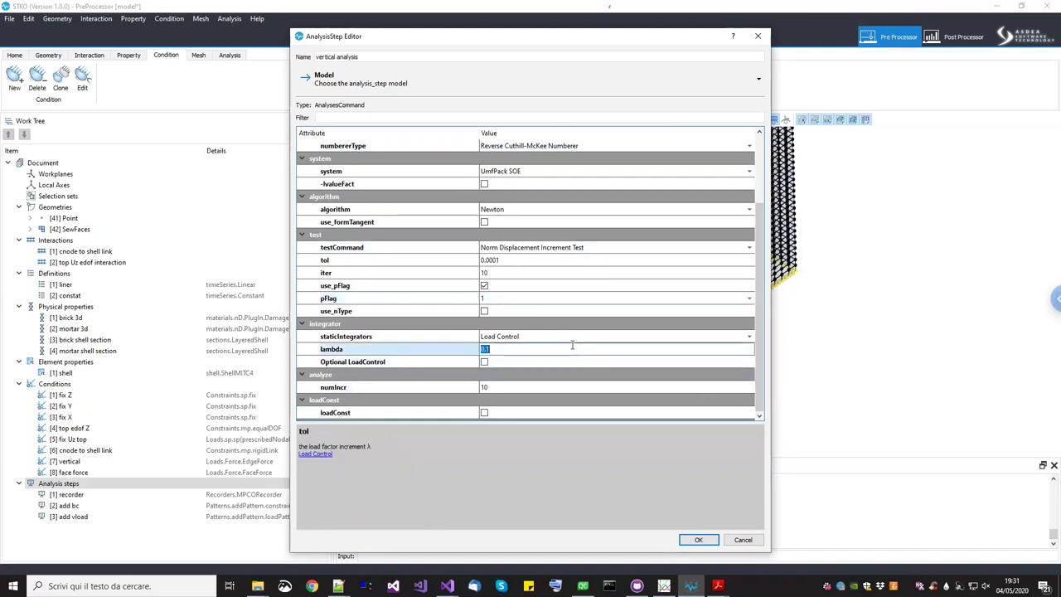
{"action": "type", "text": "1"}
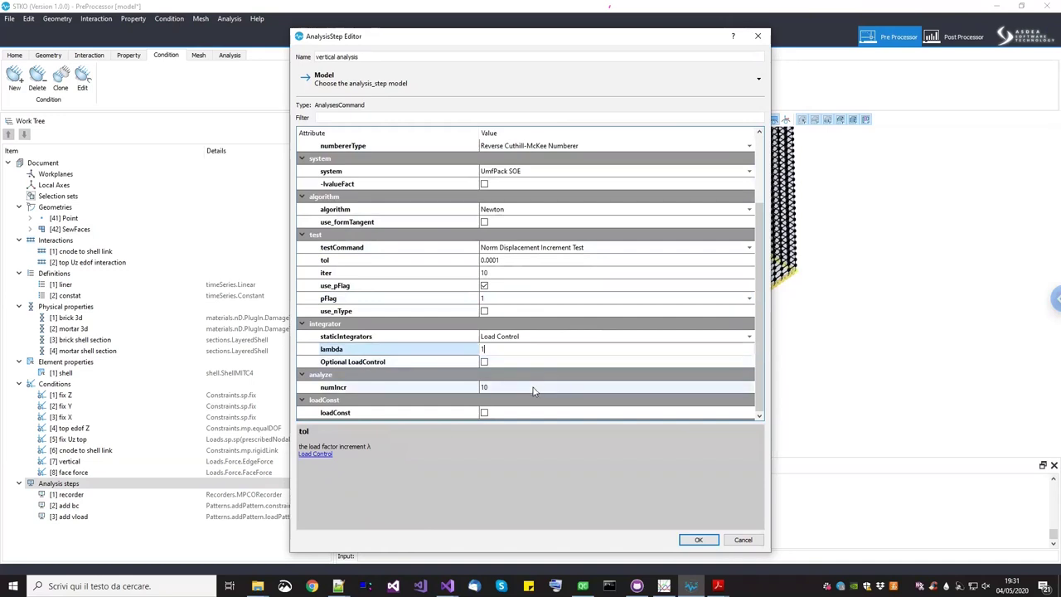
{"action": "double_click", "coordinate": [533, 387]}
{"action": "type", "text": "1"}
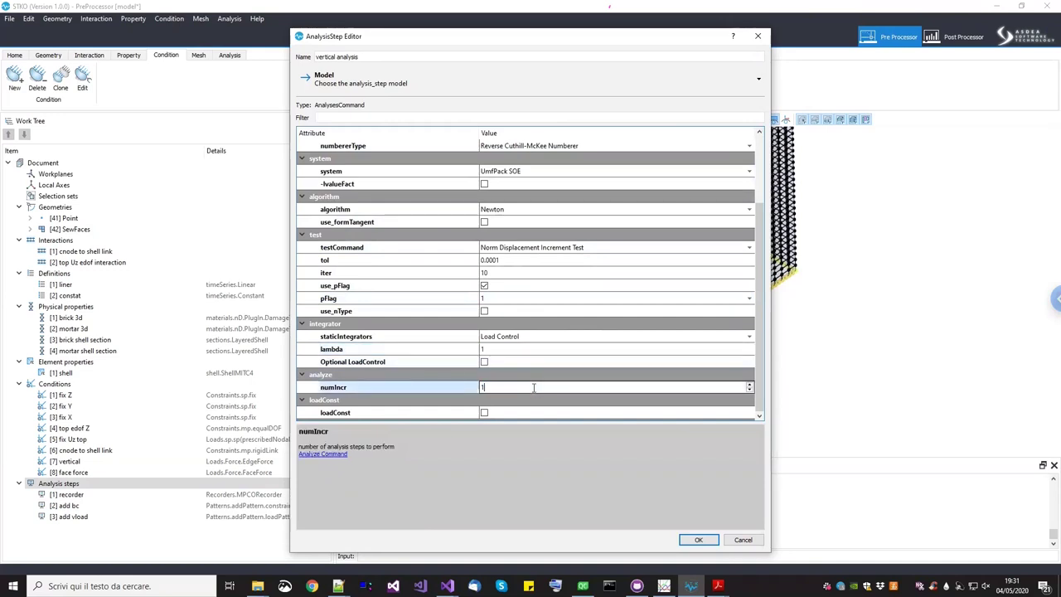
{"action": "left_click", "coordinate": [758, 344]}
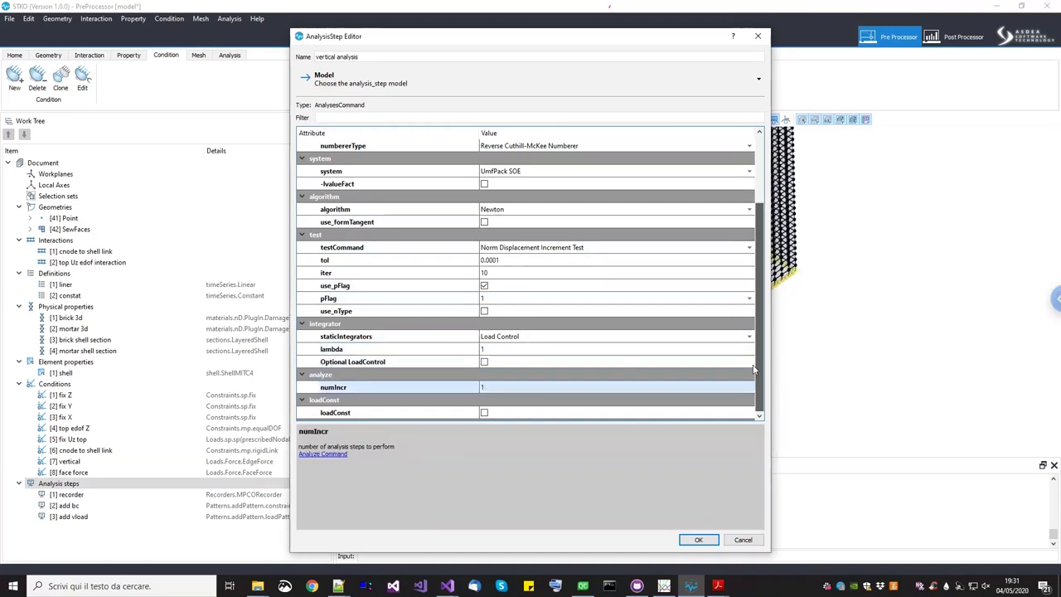
{"action": "left_click", "coordinate": [554, 420]}
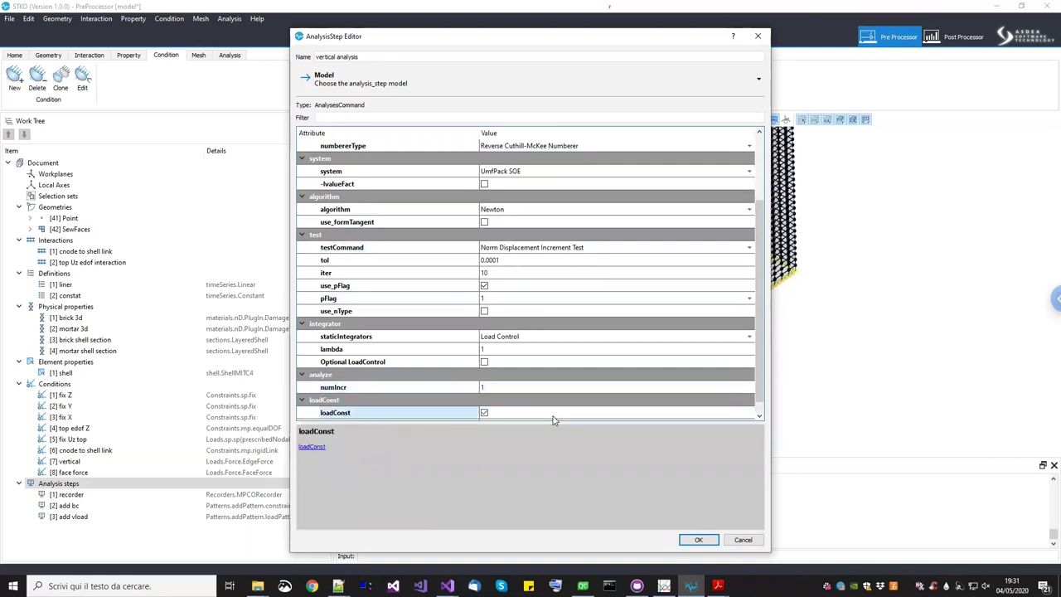
Enable the pseudo time option with pseudoTime 0 under loadConst and accept the vertical analysis step
{"action": "left_click", "coordinate": [554, 420]}
{"action": "left_click", "coordinate": [480, 416]}
{"action": "left_click", "coordinate": [485, 414]}
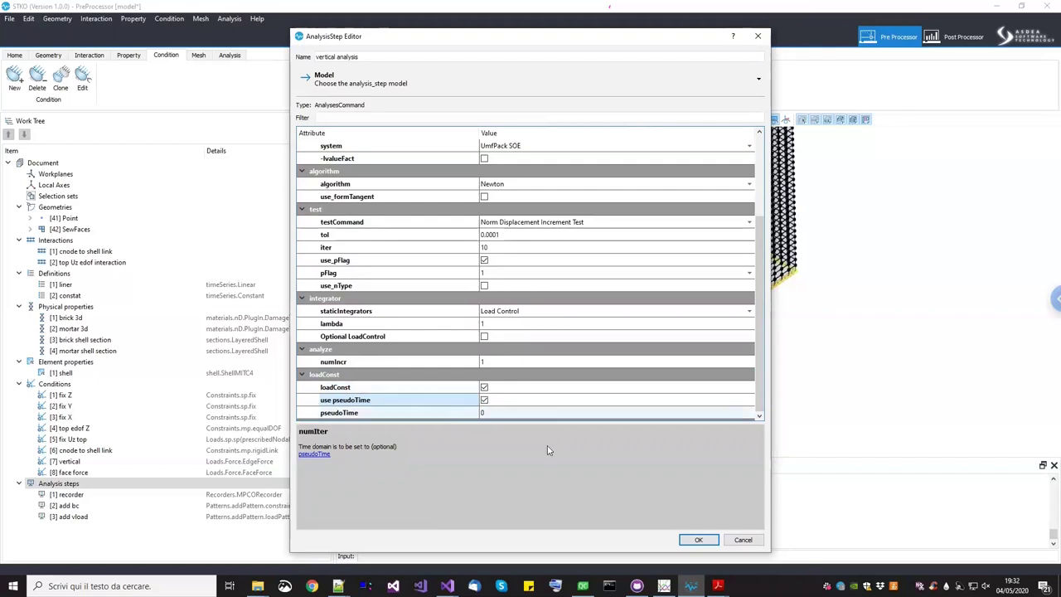
{"action": "left_click", "coordinate": [696, 541]}
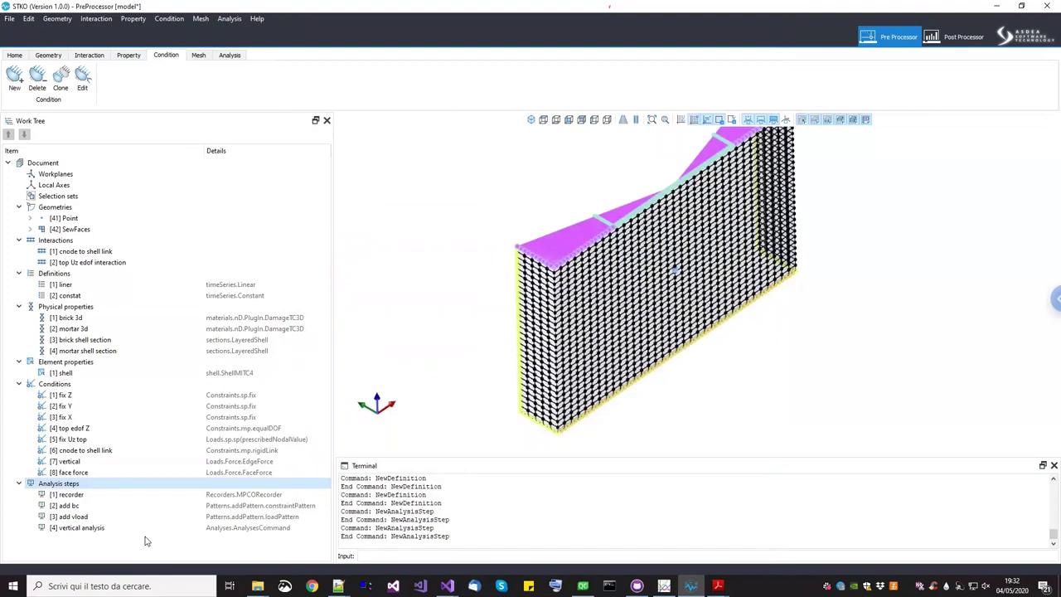
Create an analysis step named "add fix Uz" using the loadPattern model
{"action": "middle_click_drag", "start_coordinate": [519, 332], "coordinate": [614, 266]}
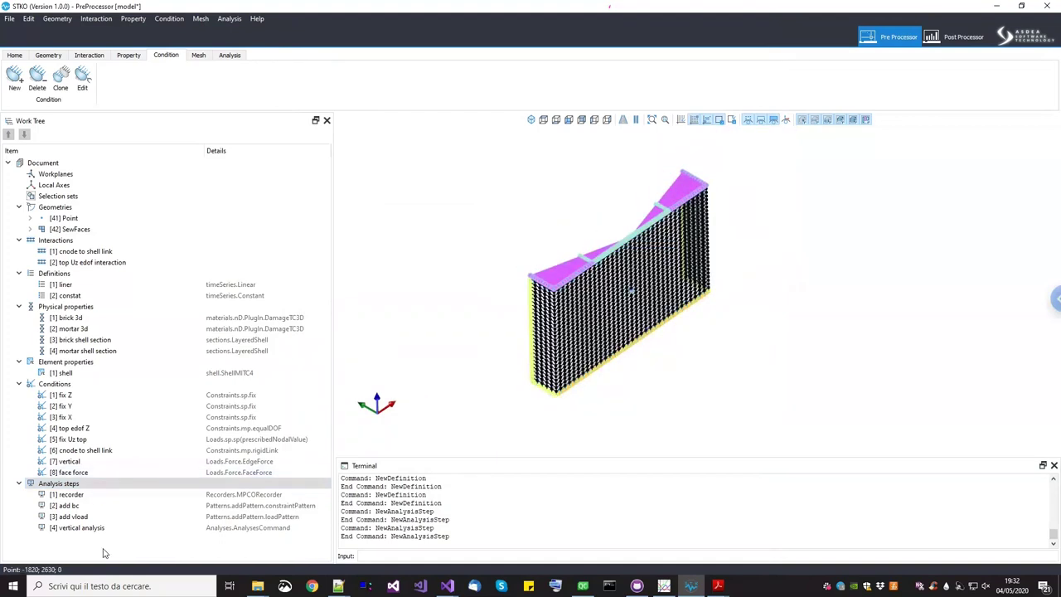
{"action": "right_click", "coordinate": [95, 486]}
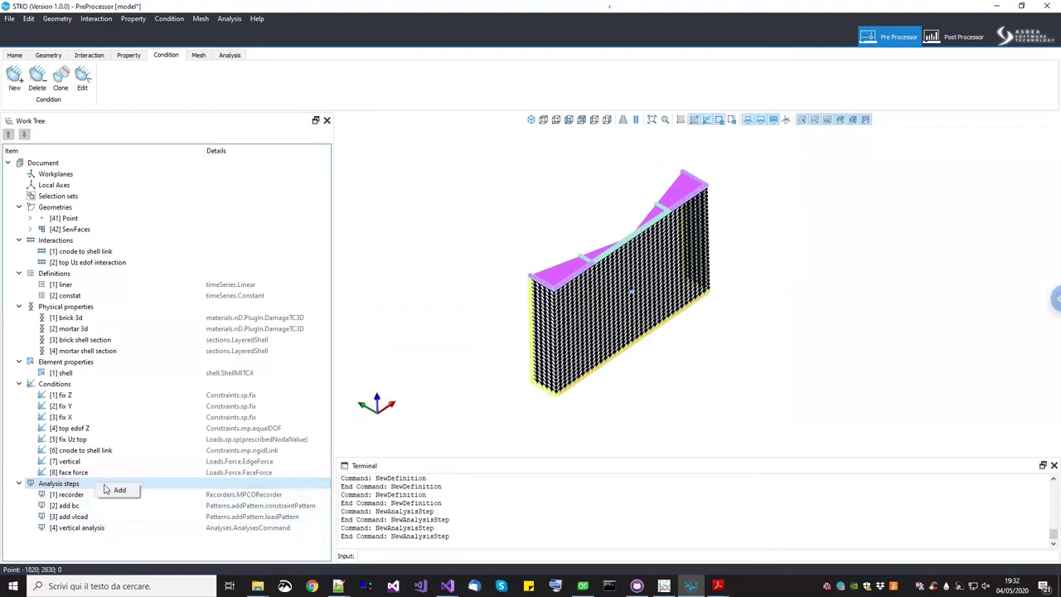
{"action": "left_click", "coordinate": [124, 490]}
{"action": "left_click", "coordinate": [329, 60]}
{"action": "key", "text": "ctrl+a"}
{"action": "type", "text": "ad"}
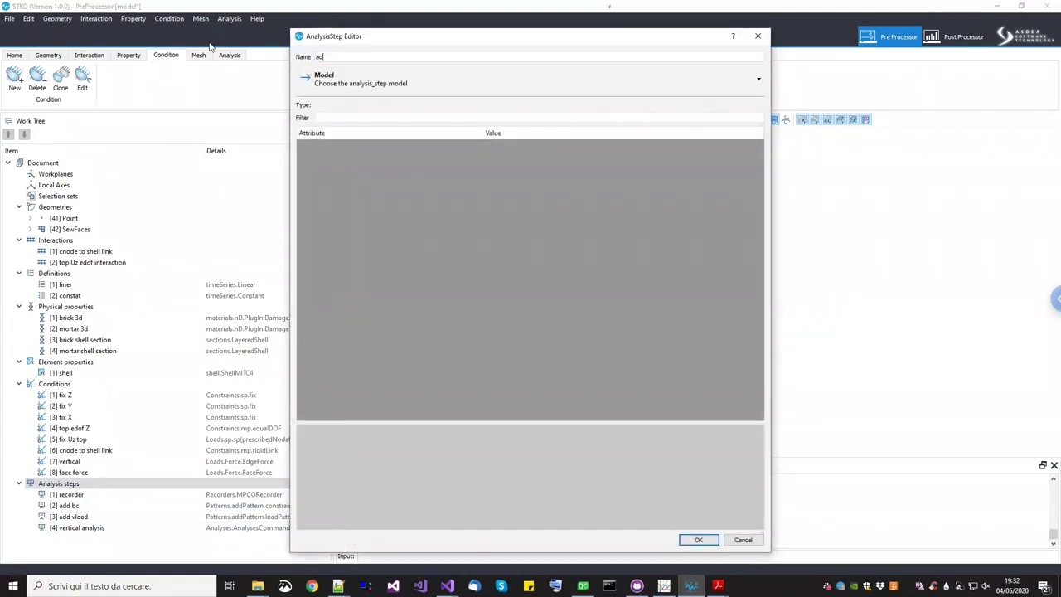
{"action": "type", "text": "d fix Uz"}
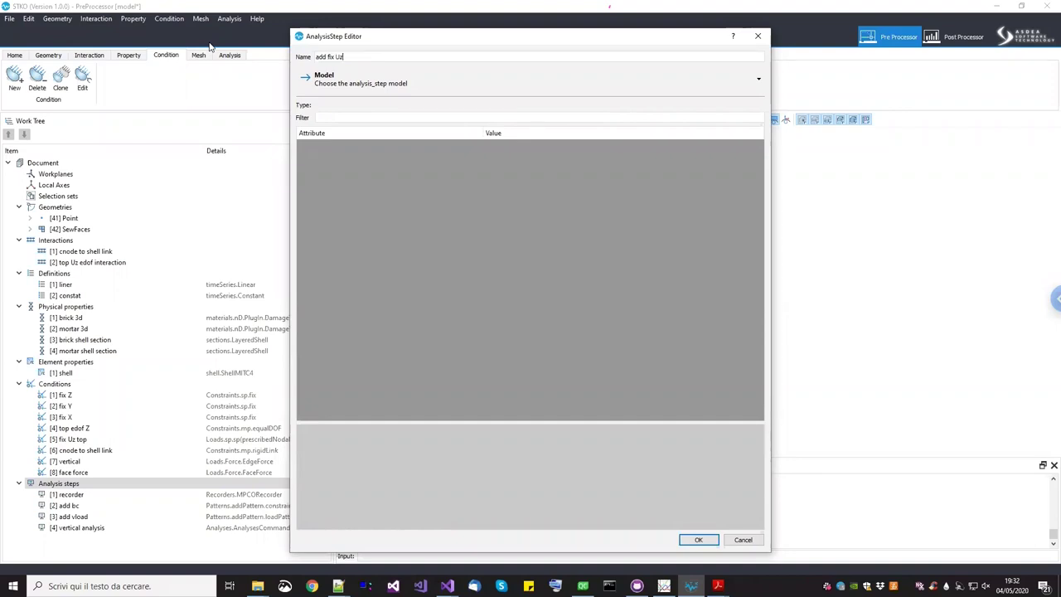
{"action": "left_click", "coordinate": [323, 85]}
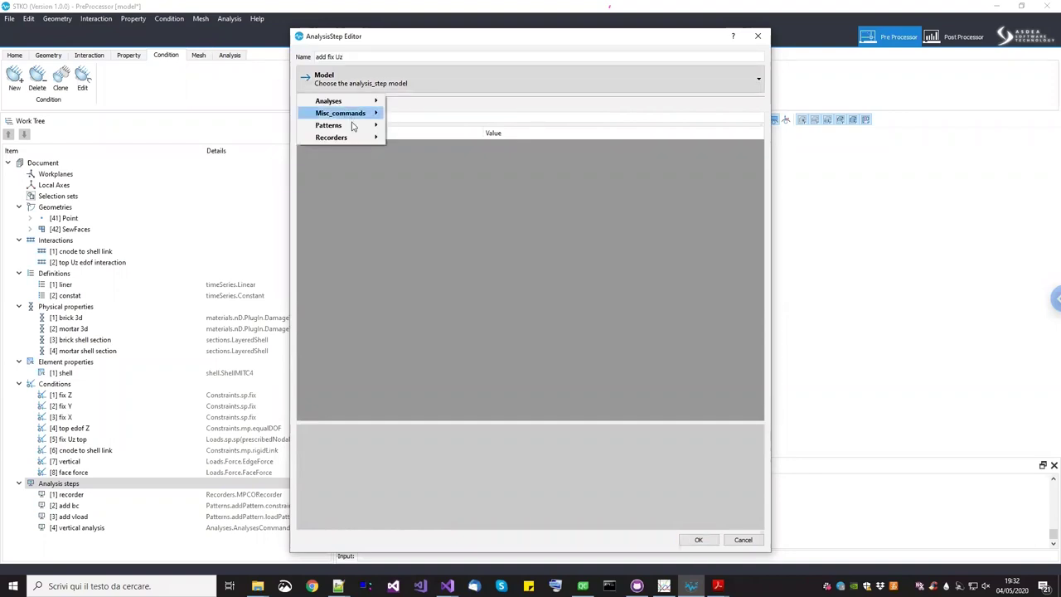
{"action": "mouse_move", "coordinate": [362, 127]}
{"action": "mouse_move", "coordinate": [432, 129]}
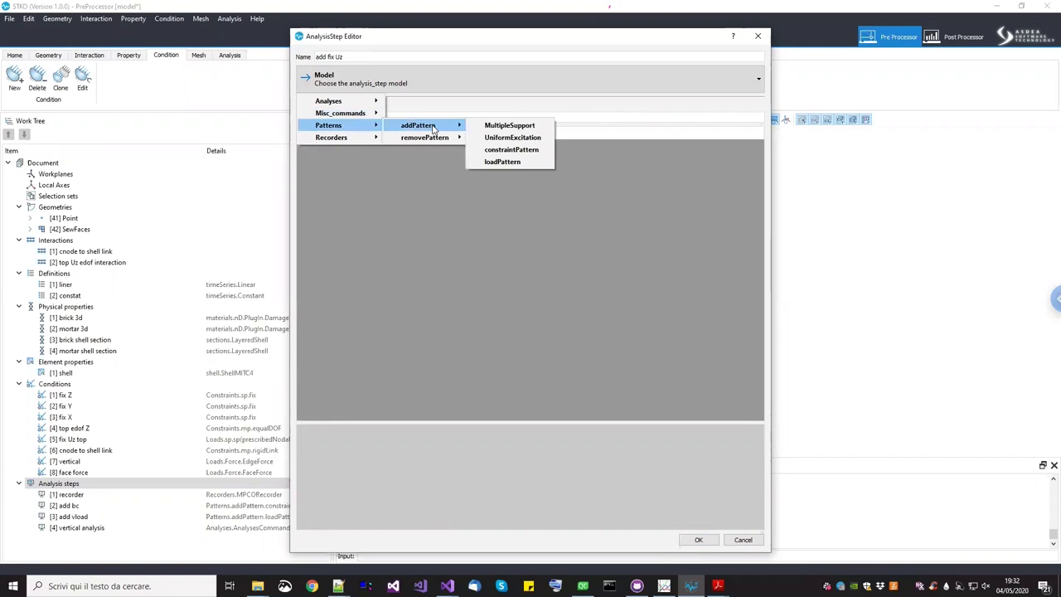
{"action": "left_click", "coordinate": [503, 164]}
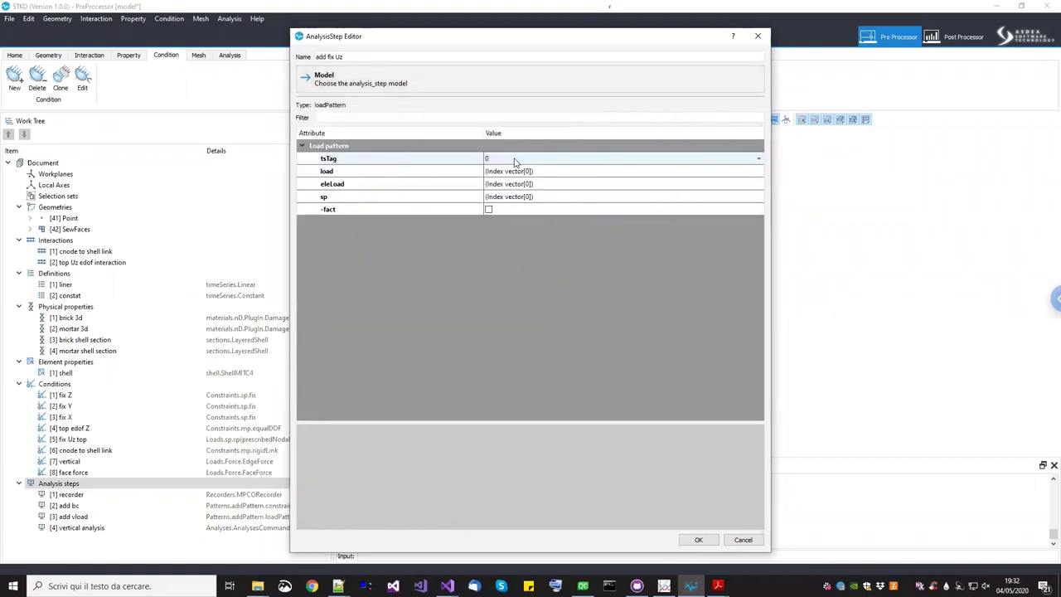
Add one row to the sp vector of the load pattern and assign the "fix Uz top" condition to it
{"action": "left_click", "coordinate": [630, 197]}
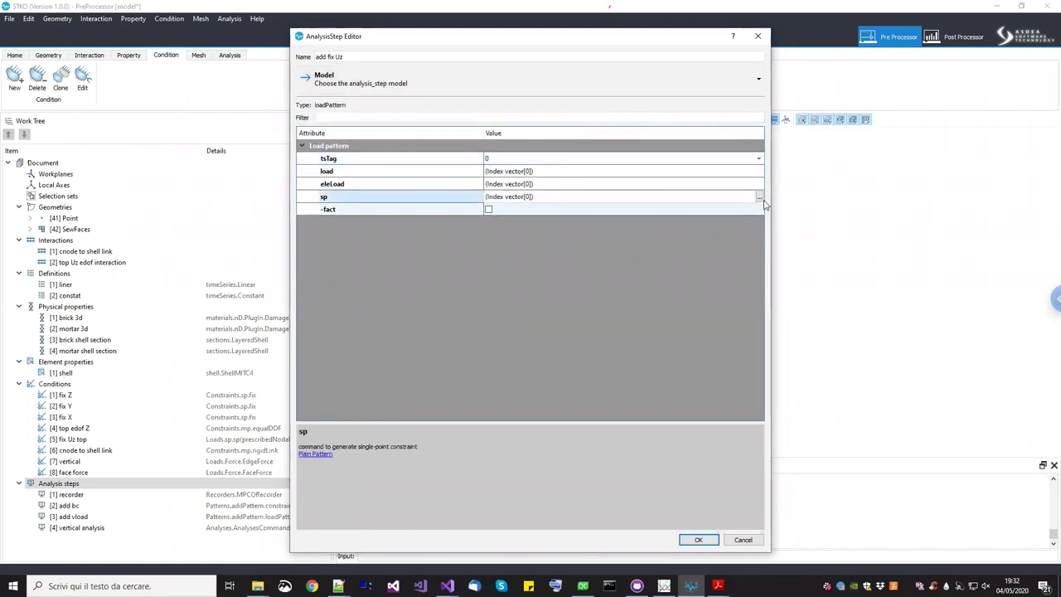
{"action": "left_click", "coordinate": [758, 196]}
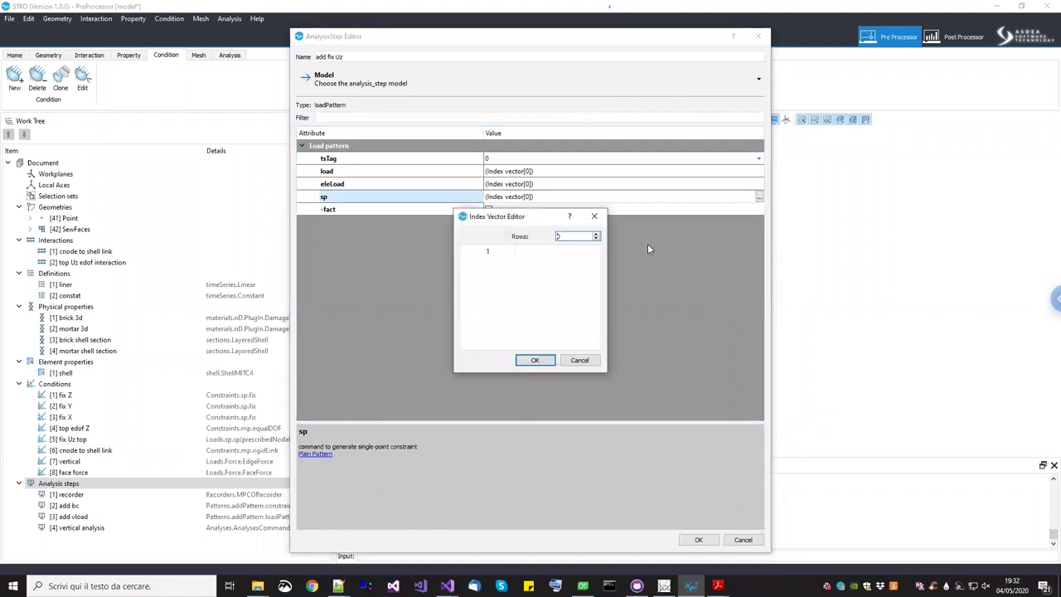
{"action": "left_click", "coordinate": [596, 235]}
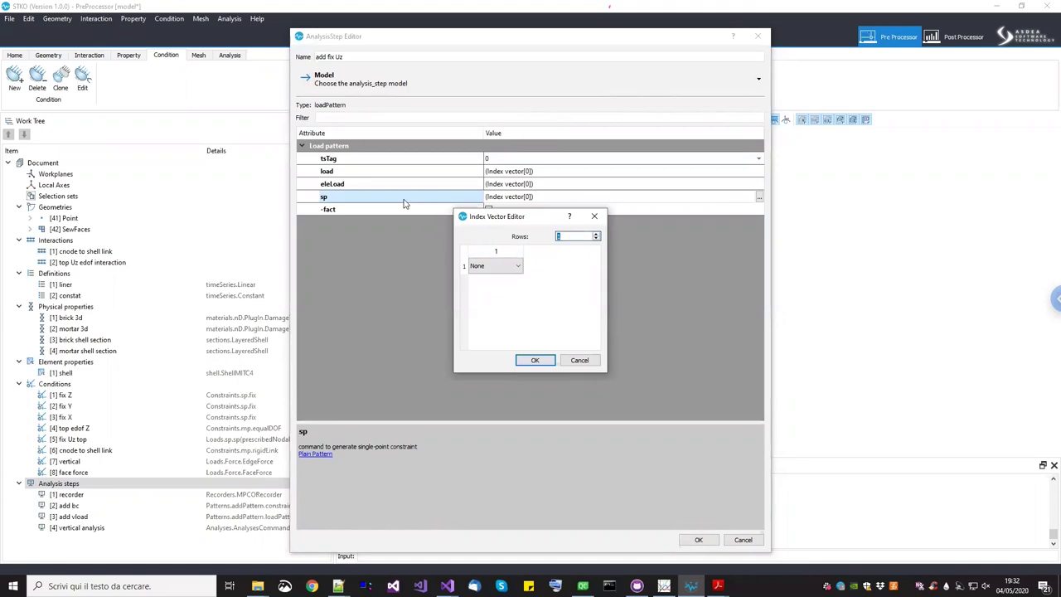
{"action": "left_click", "coordinate": [505, 266]}
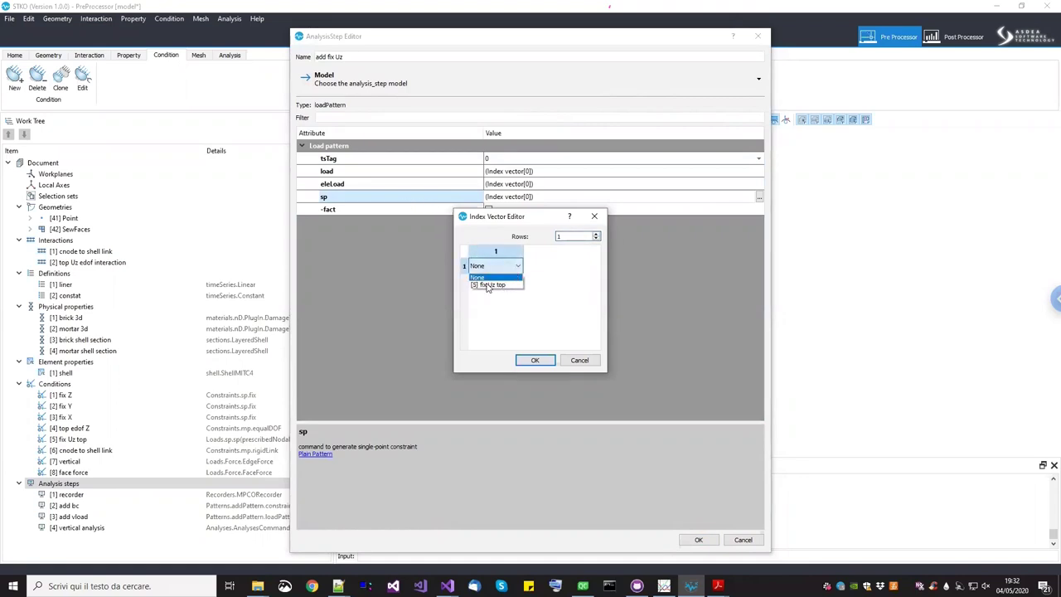
{"action": "left_click", "coordinate": [495, 286]}
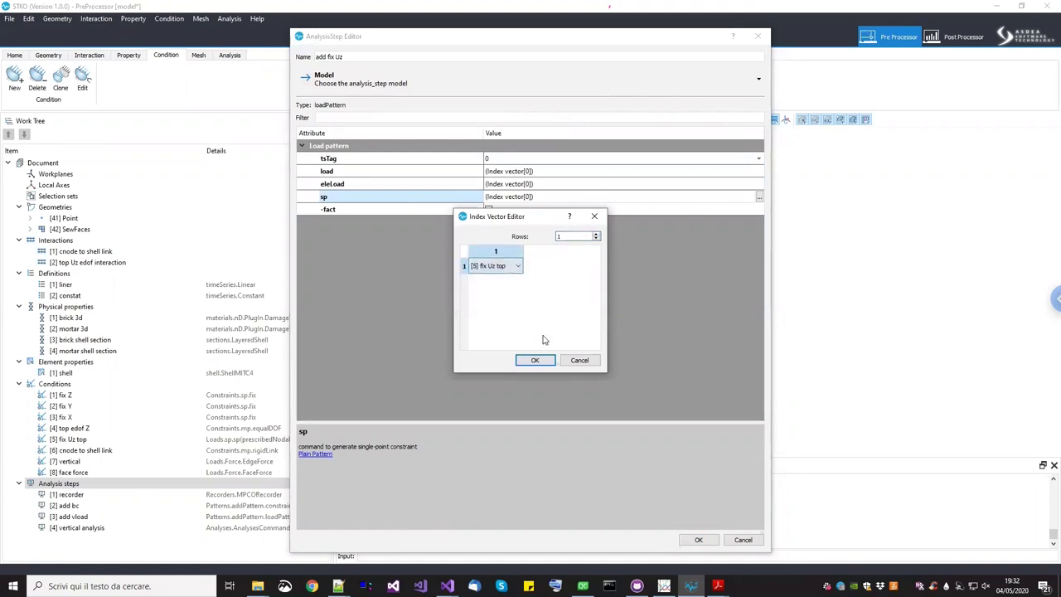
{"action": "left_click", "coordinate": [535, 362]}
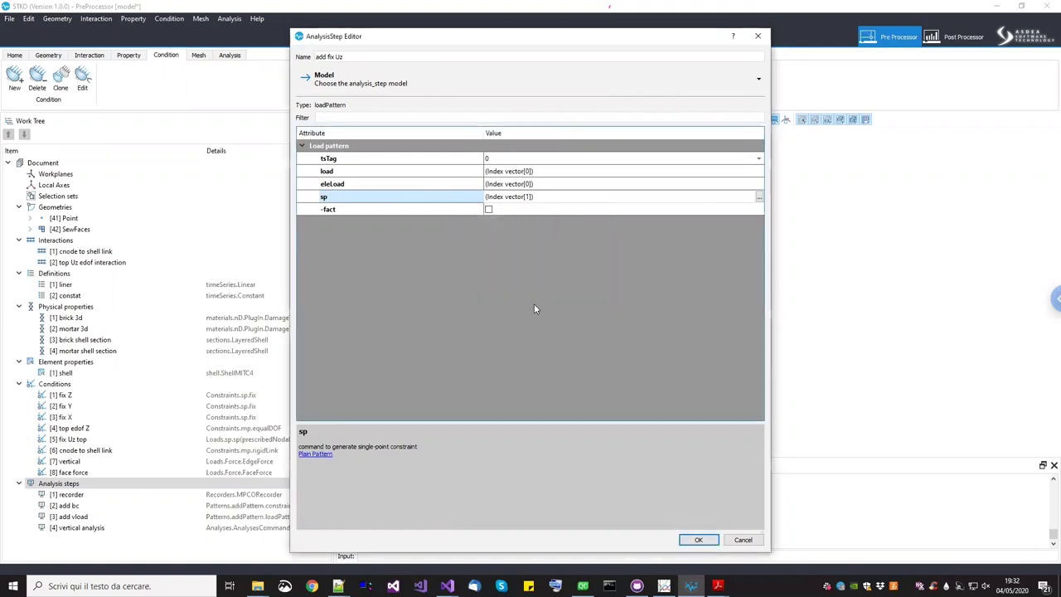
Assign the "constat" time series to the "add fix Uz" pattern and accept the analysis step
{"action": "left_click", "coordinate": [377, 161]}
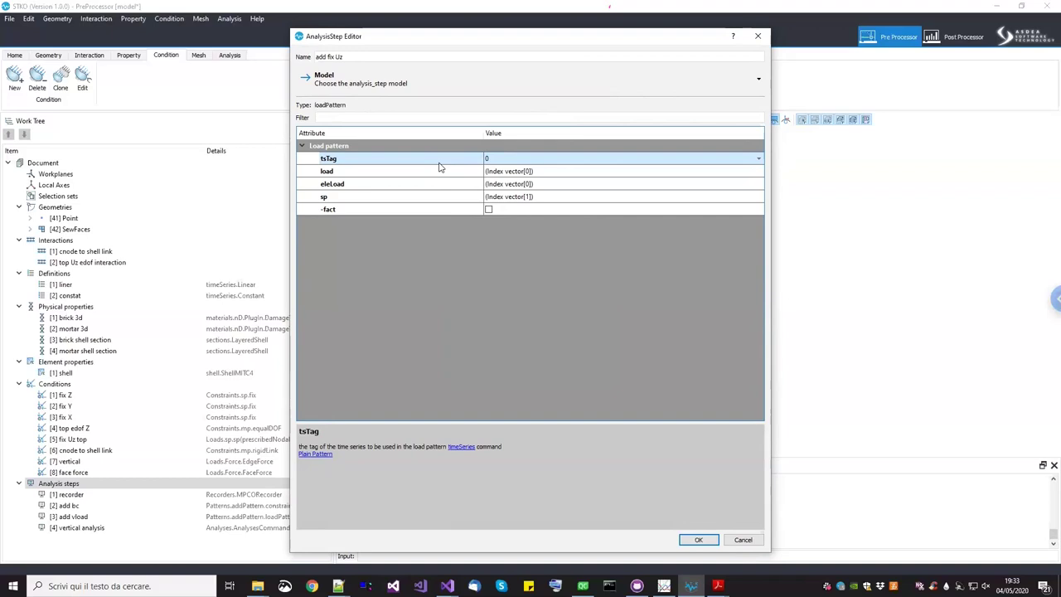
{"action": "left_click", "coordinate": [524, 159]}
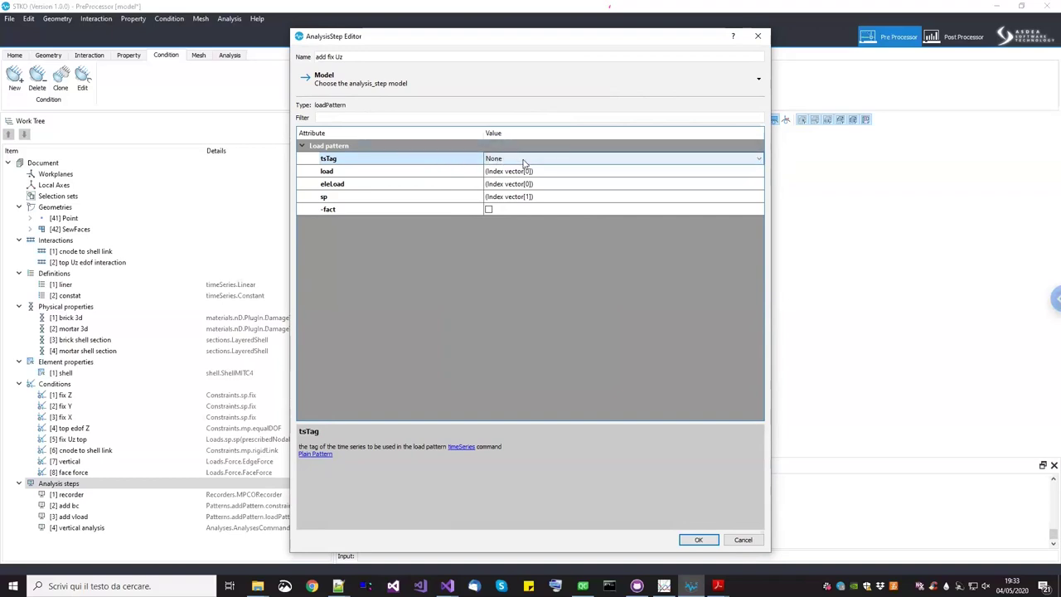
{"action": "left_click", "coordinate": [524, 159]}
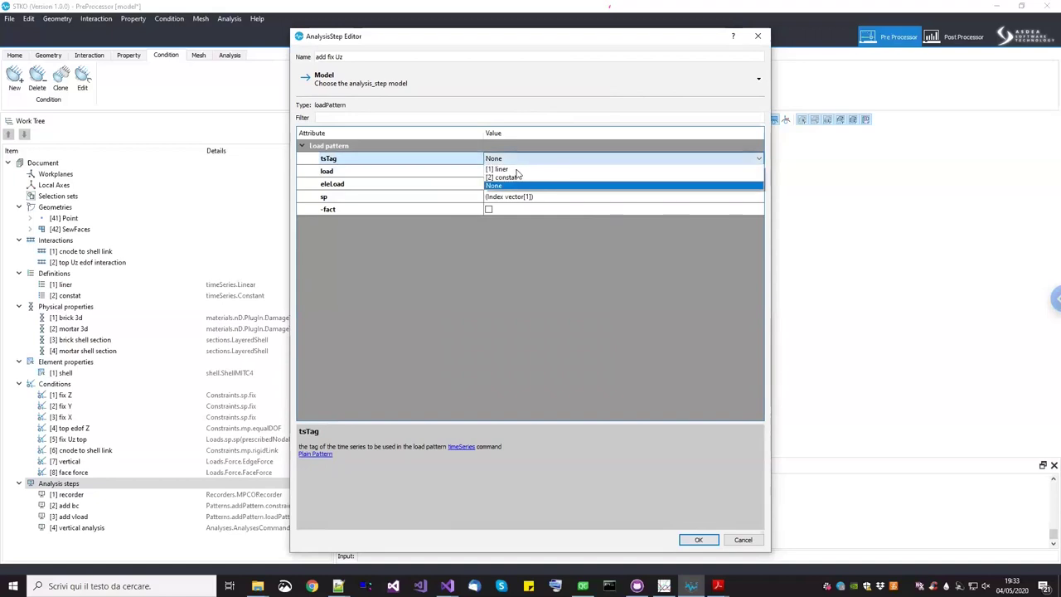
{"action": "left_click", "coordinate": [515, 178]}
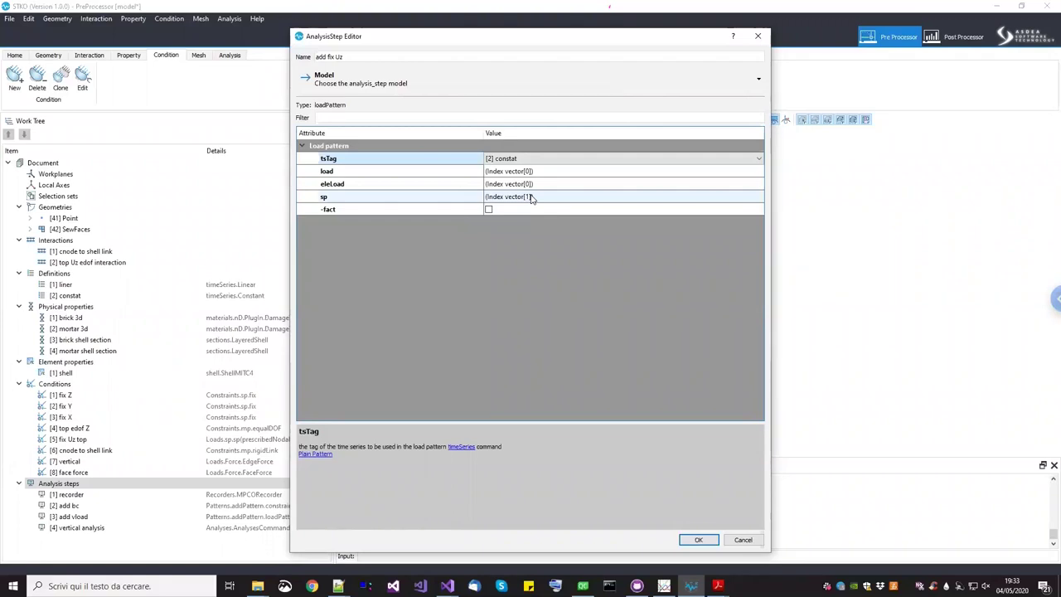
{"action": "left_click", "coordinate": [698, 539]}
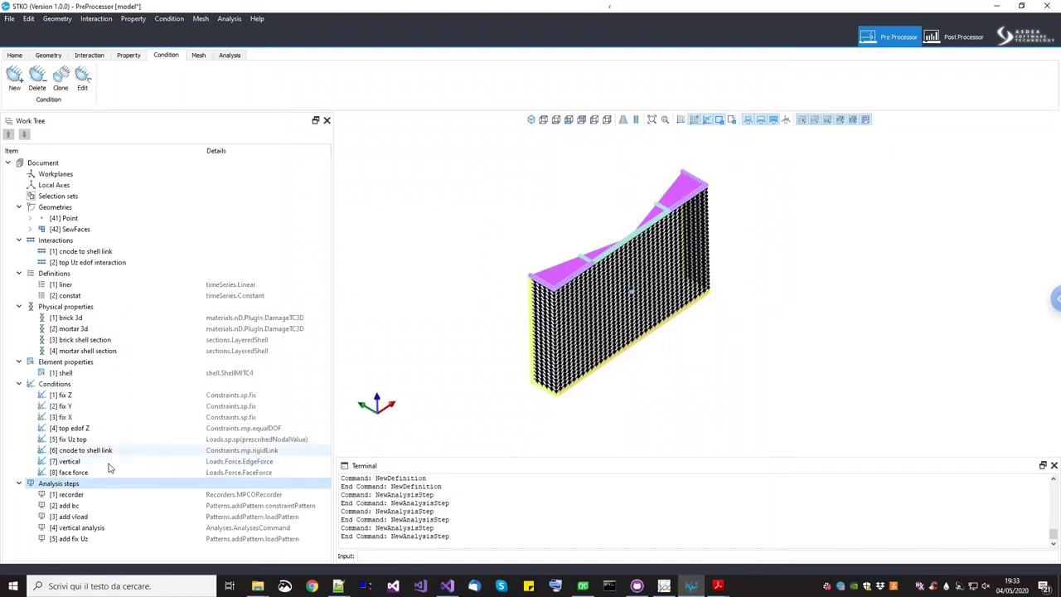
Create an analysis step named "add pressure" using the loadPattern model
{"action": "left_click_drag", "start_coordinate": [106, 484], "coordinate": [130, 491]}
{"action": "double_click", "coordinate": [129, 487]}
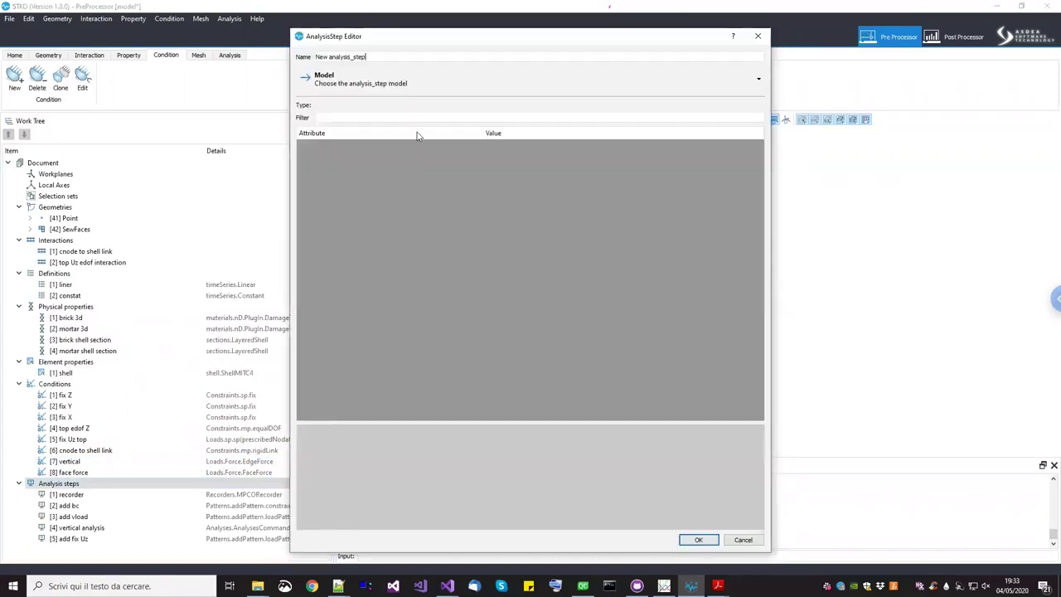
{"action": "triple_click", "coordinate": [377, 58]}
{"action": "type", "text": "add pressure"}
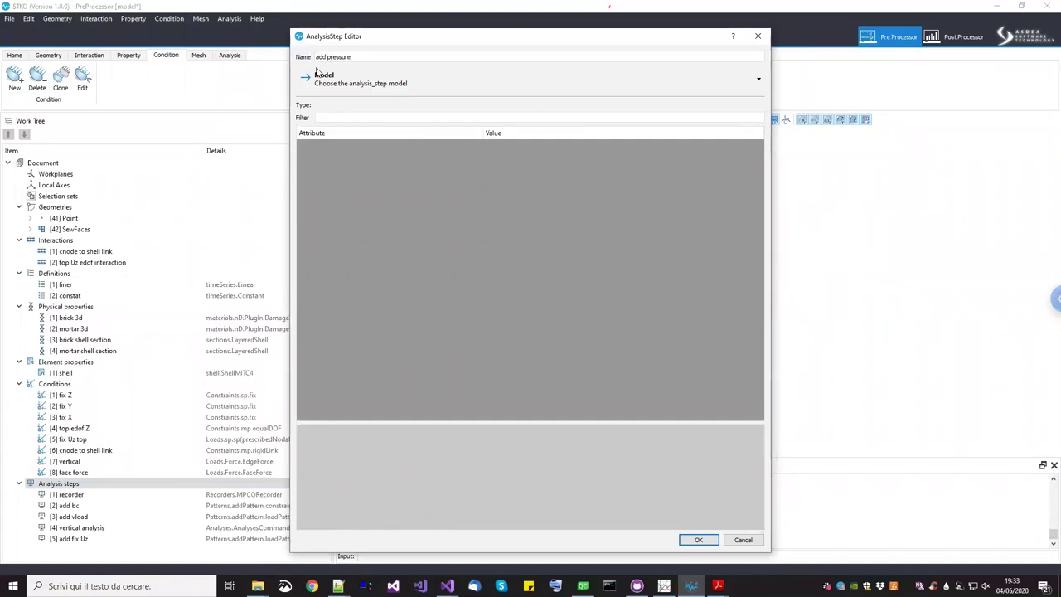
{"action": "left_click", "coordinate": [333, 79]}
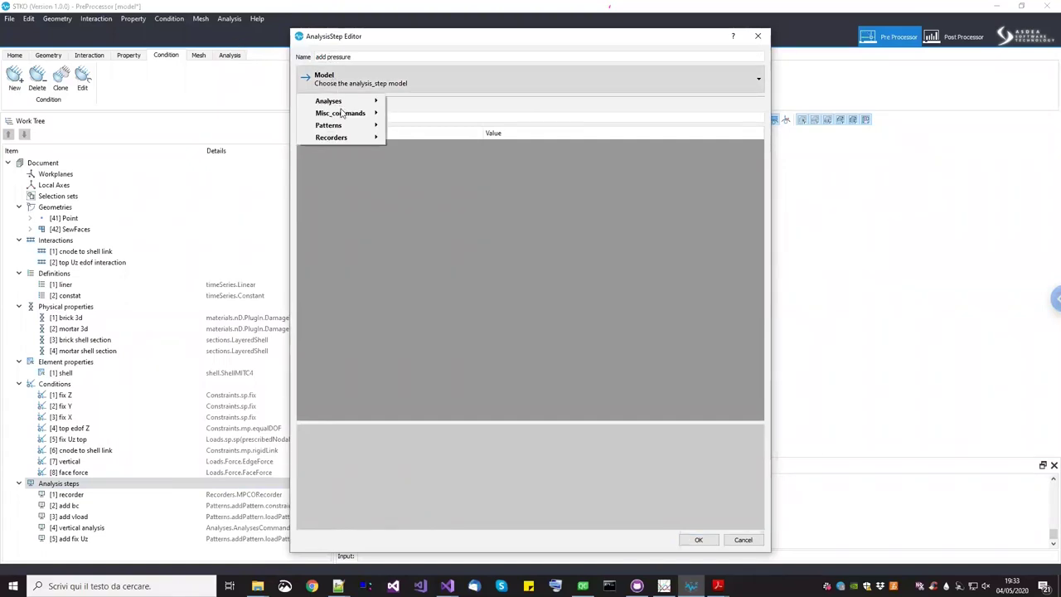
{"action": "mouse_move", "coordinate": [348, 126]}
{"action": "mouse_move", "coordinate": [400, 128]}
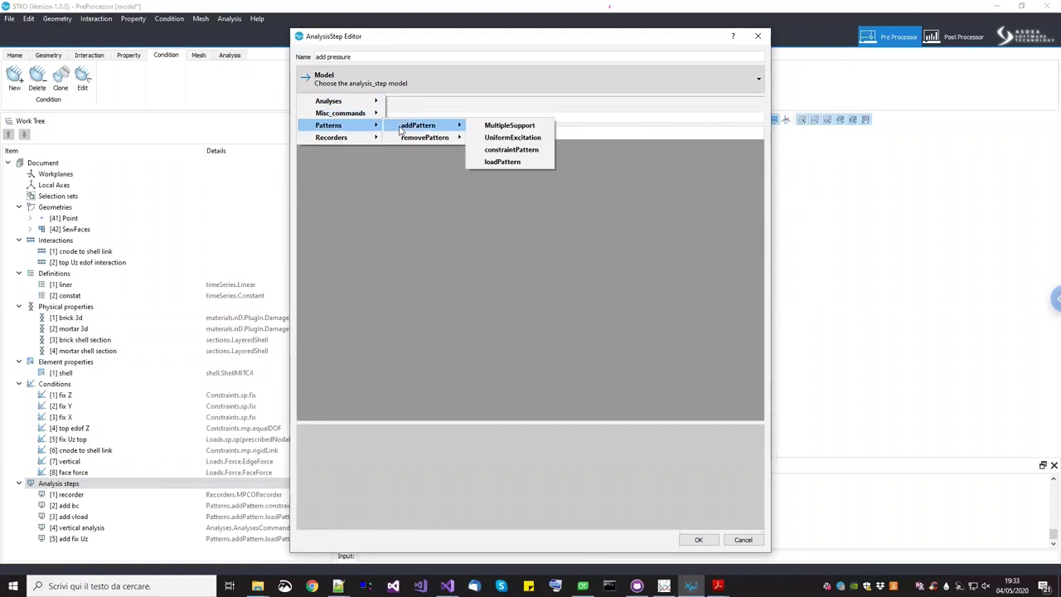
{"action": "left_click", "coordinate": [502, 161]}
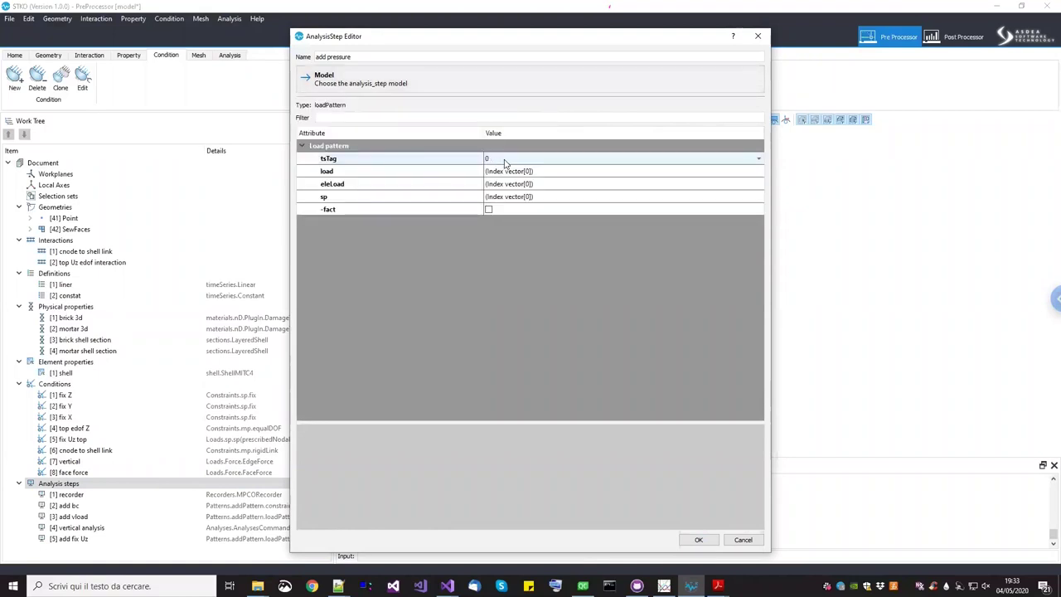
Assign the "liner" time series to the "add pressure" load pattern
{"action": "left_click", "coordinate": [505, 160]}
{"action": "left_click", "coordinate": [505, 160]}
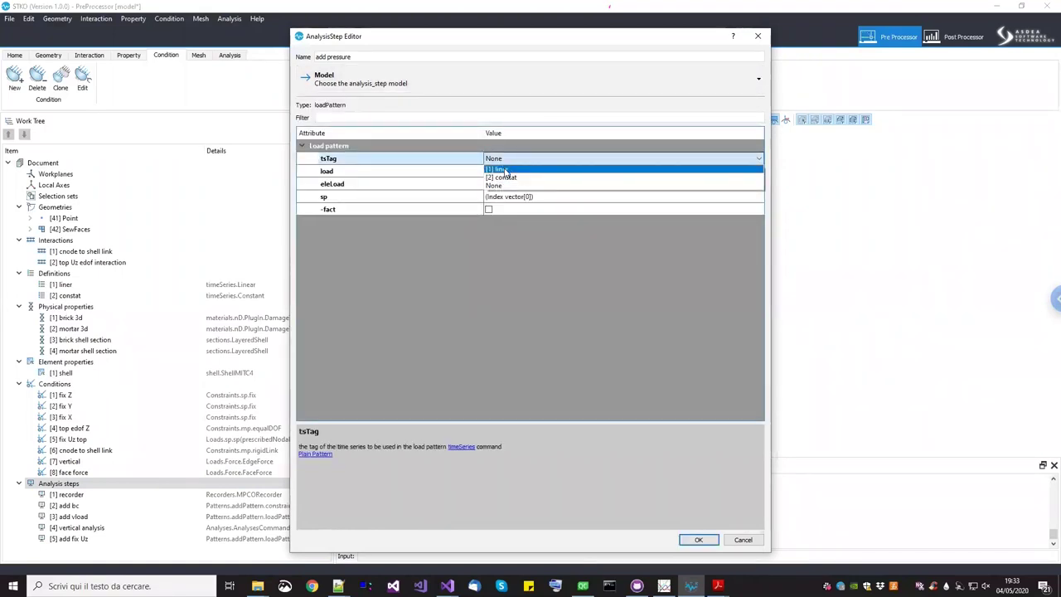
{"action": "left_click", "coordinate": [504, 169]}
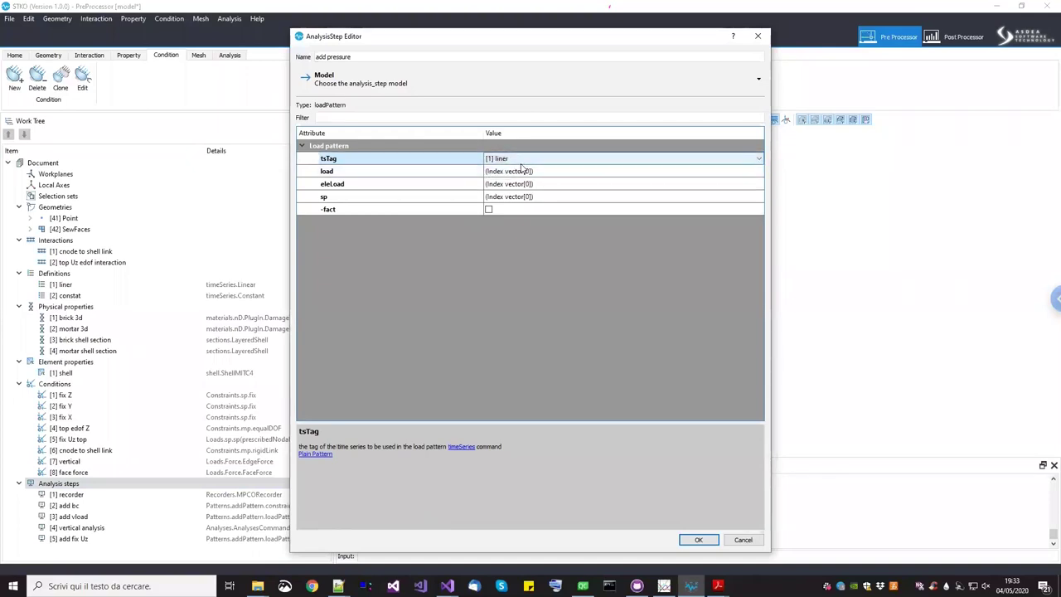
Add the "face force" condition as the single load of the "add pressure" pattern and accept the analysis step
{"action": "left_click", "coordinate": [533, 171]}
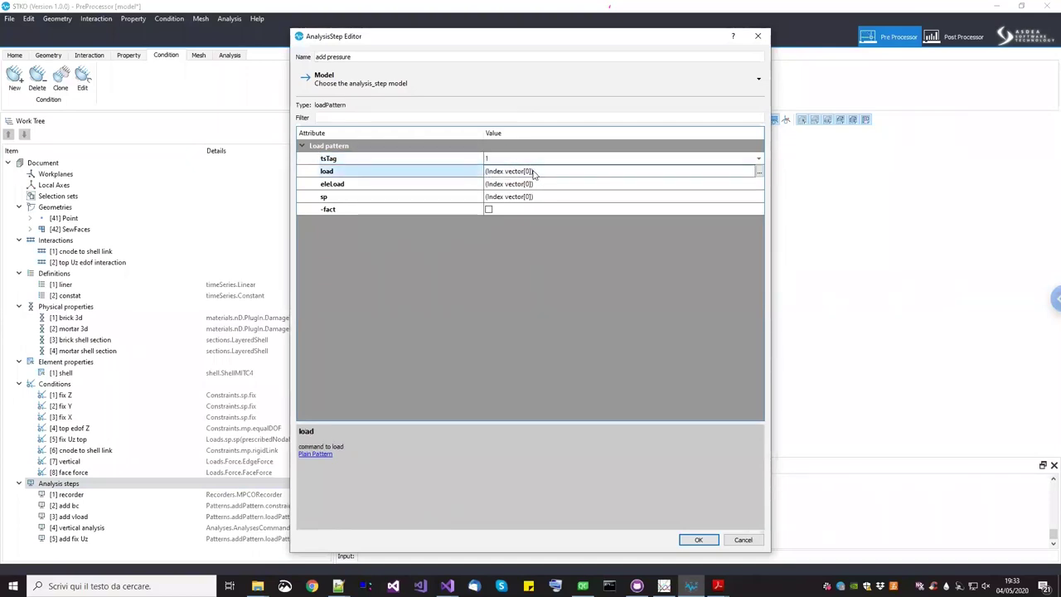
{"action": "left_click", "coordinate": [759, 172]}
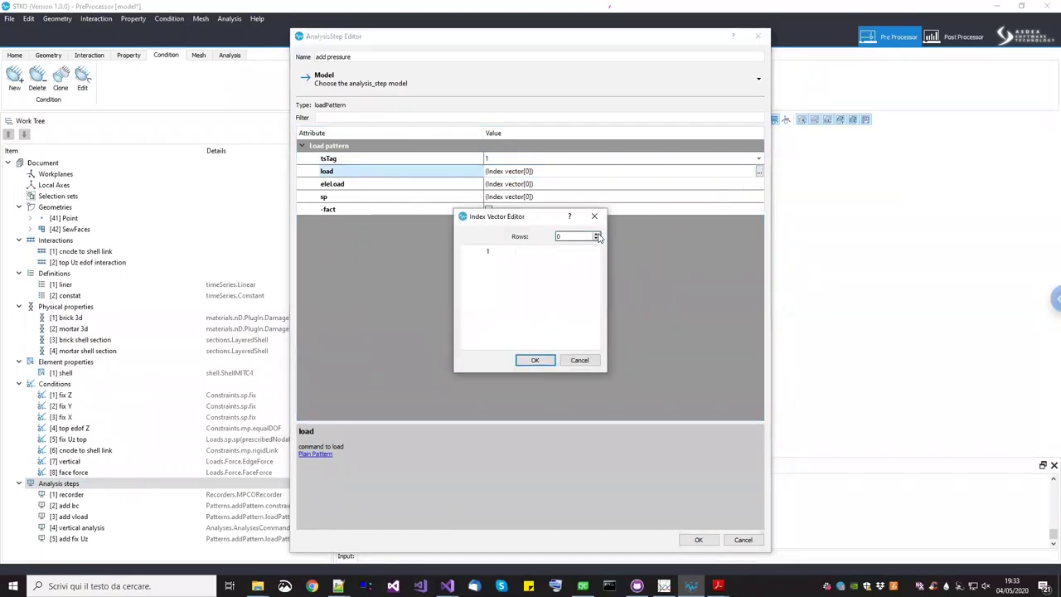
{"action": "left_click", "coordinate": [597, 234]}
{"action": "left_click", "coordinate": [516, 265]}
{"action": "left_click", "coordinate": [516, 267]}
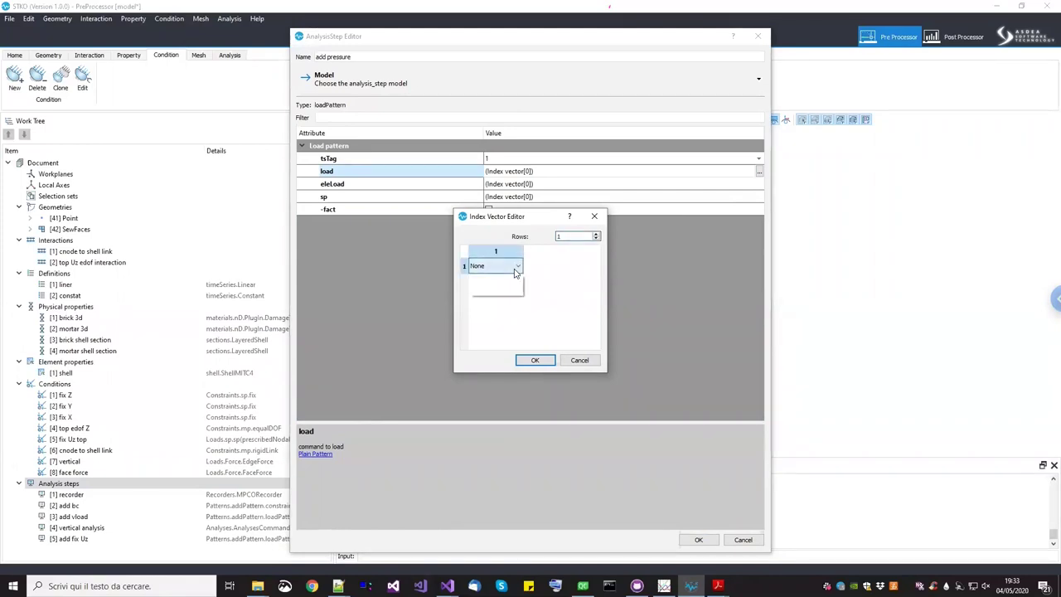
{"action": "left_click", "coordinate": [505, 293]}
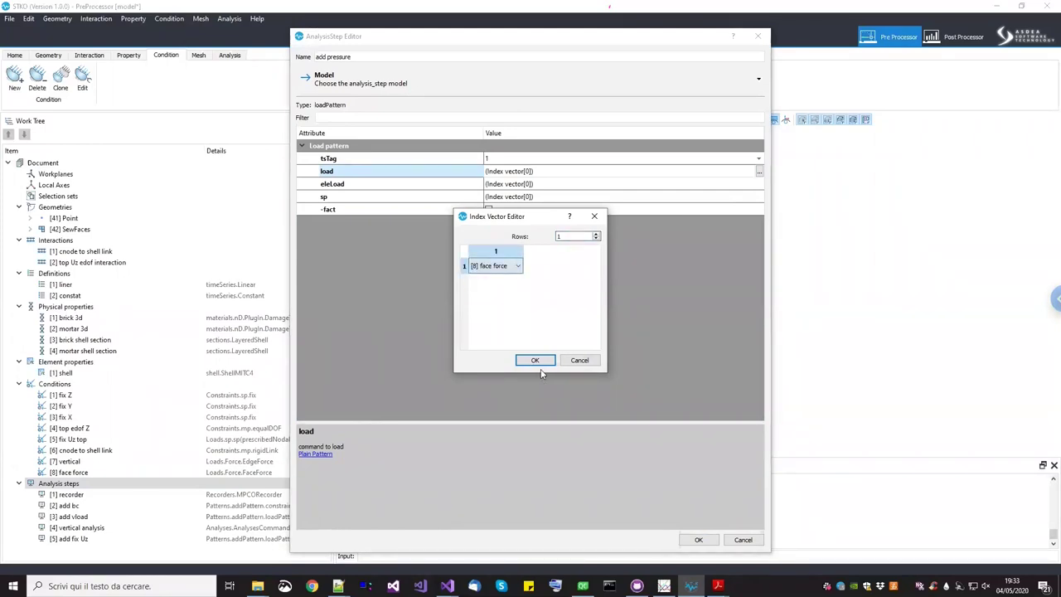
{"action": "left_click", "coordinate": [538, 360]}
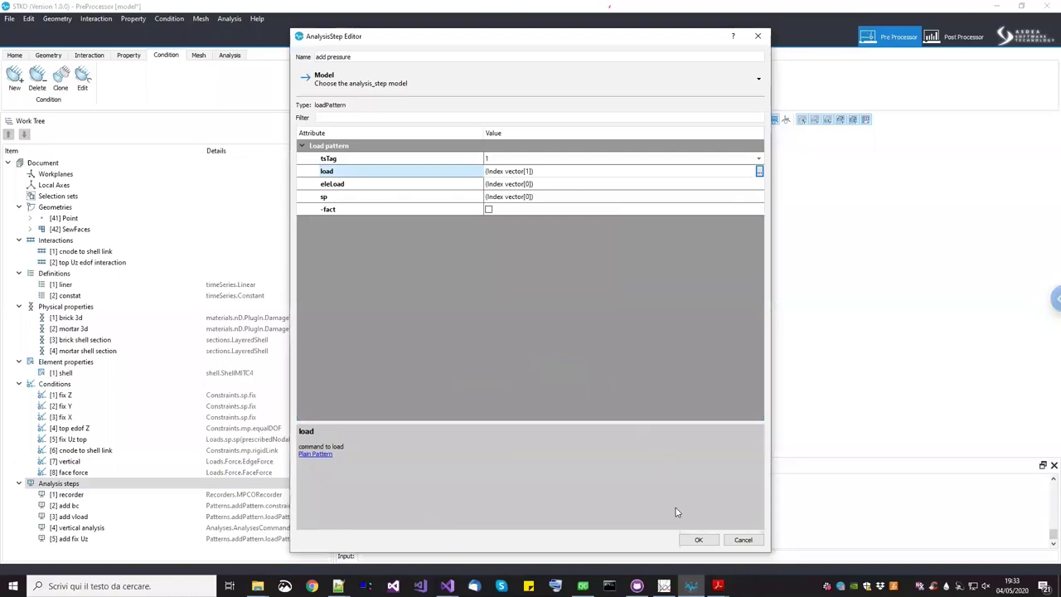
{"action": "left_click", "coordinate": [698, 539]}
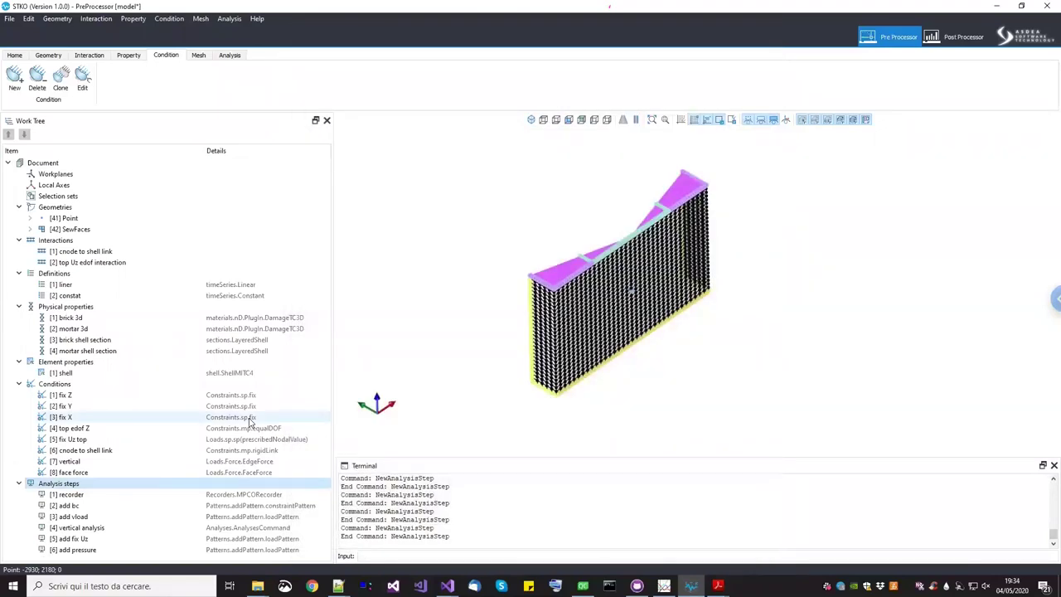
{"action": "right_click", "coordinate": [131, 486]}
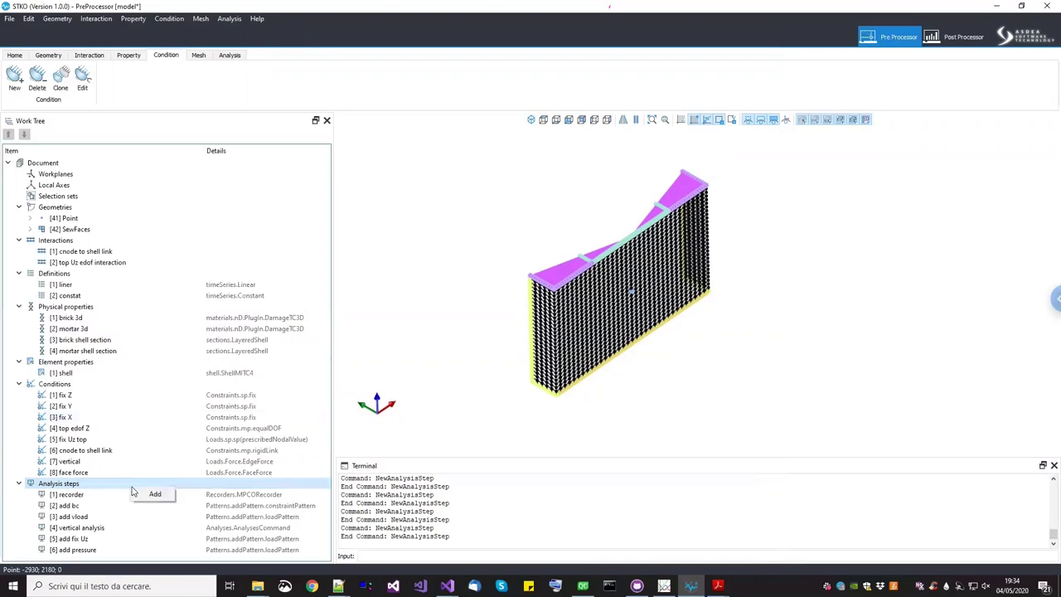
{"action": "left_click", "coordinate": [141, 495]}
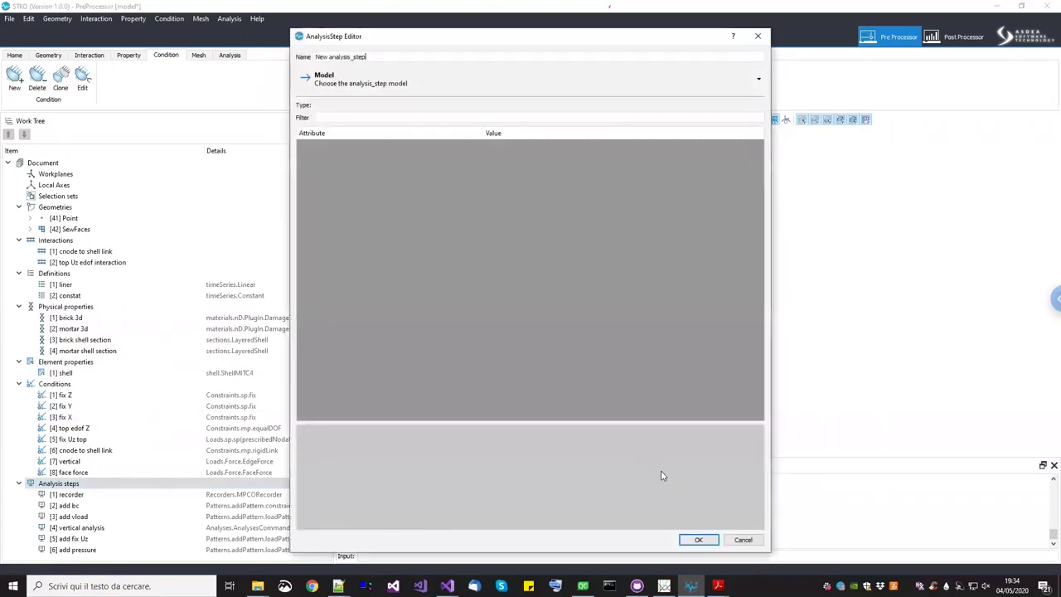
{"action": "key", "text": "Escape"}
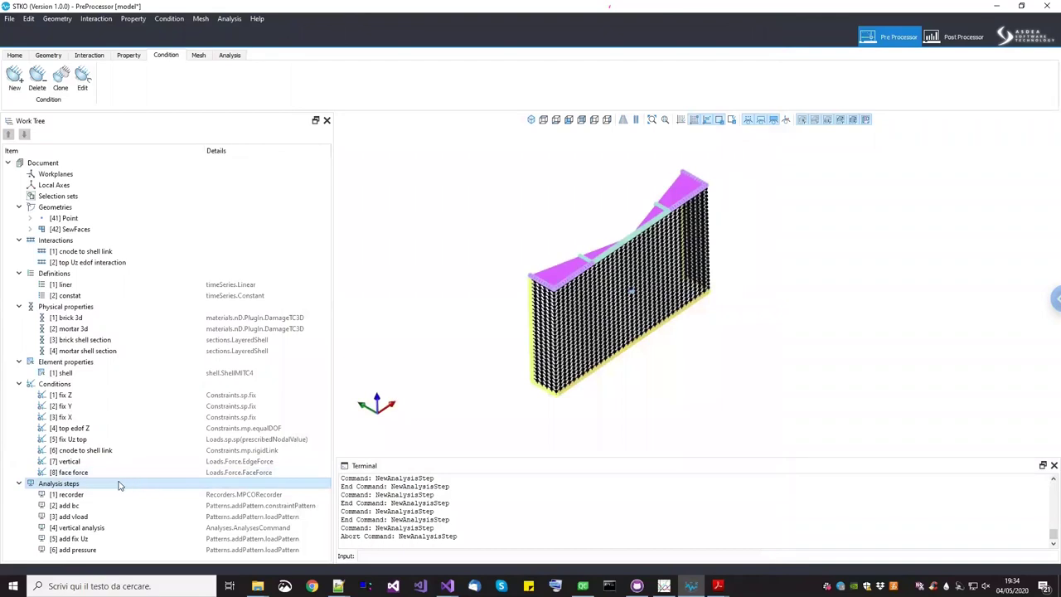
Clone the "vertical analysis" analysis step and select the copy
{"action": "left_click", "coordinate": [88, 516]}
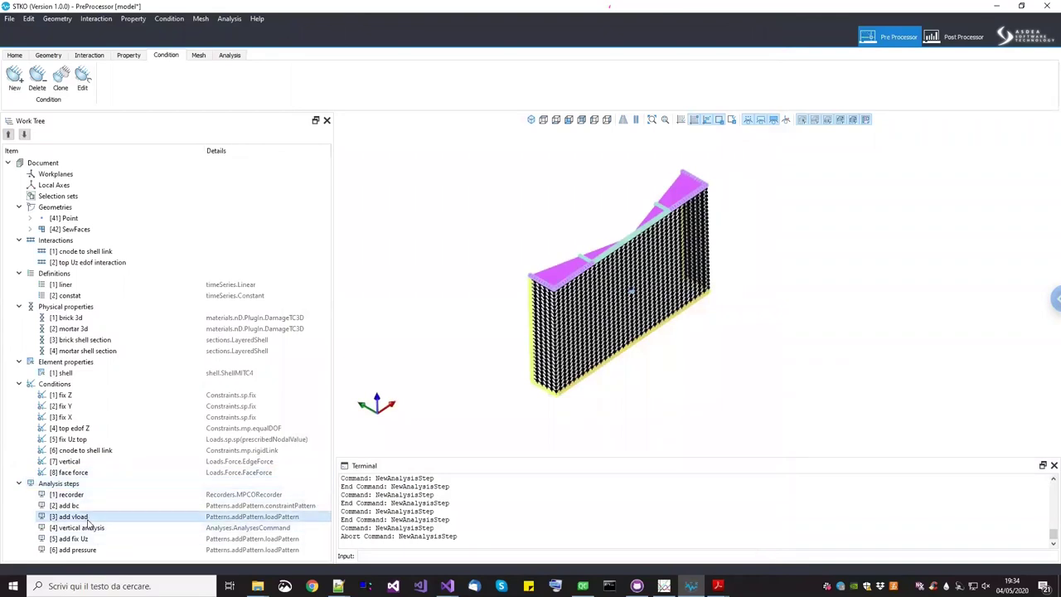
{"action": "left_click", "coordinate": [82, 528]}
{"action": "right_click", "coordinate": [103, 529]}
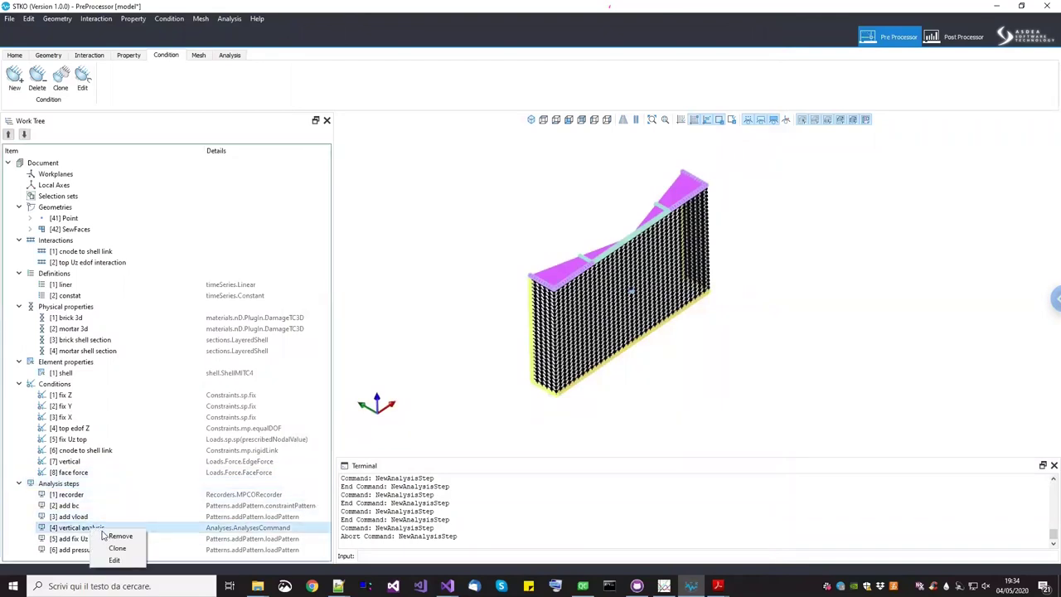
{"action": "left_click", "coordinate": [116, 548]}
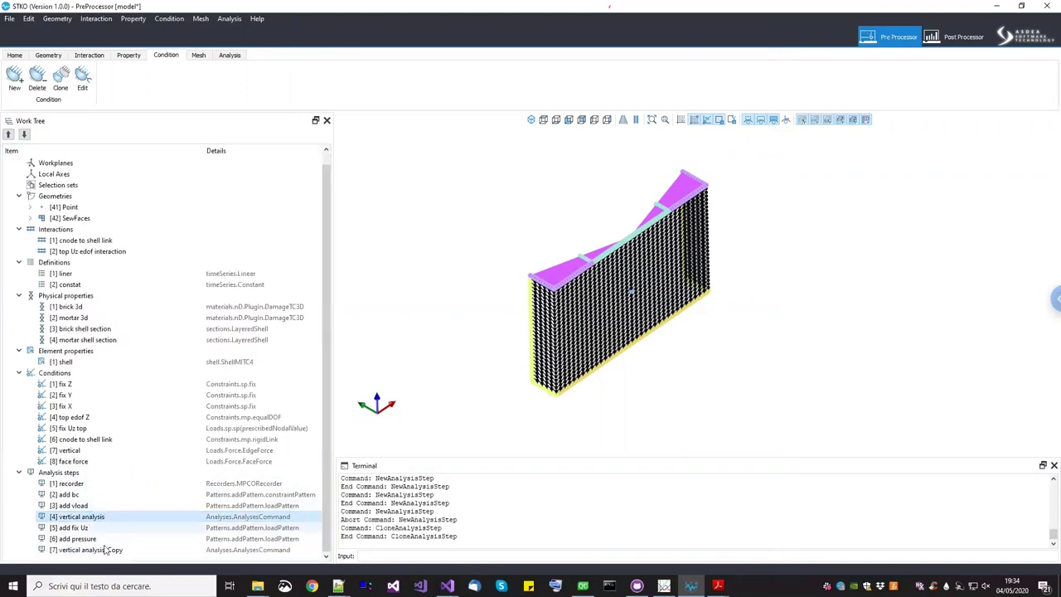
{"action": "left_click", "coordinate": [106, 551]}
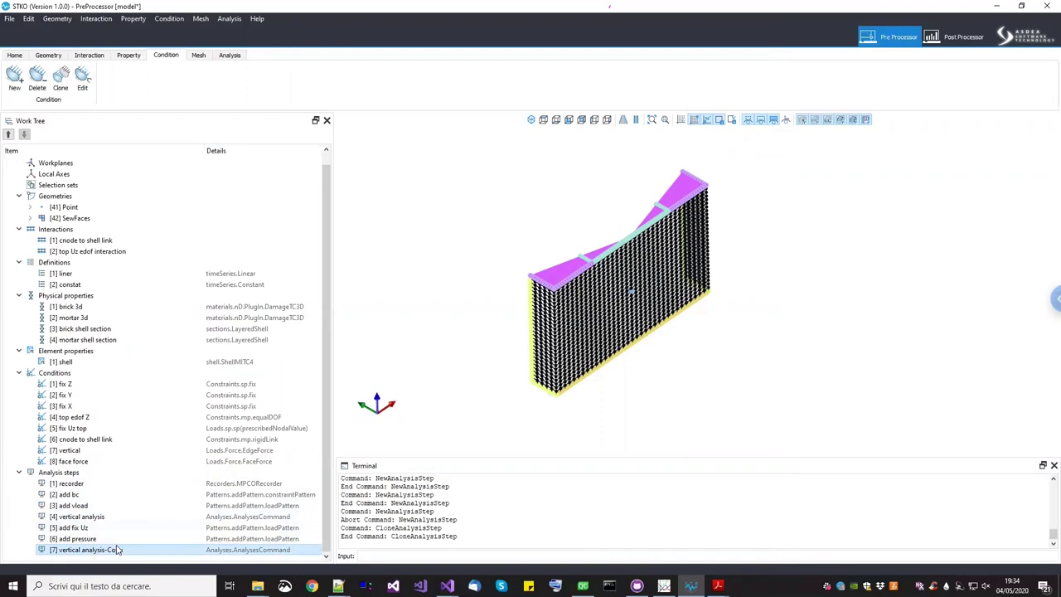
Create a selection set named "CNODE SET" containing the Point geometry
{"action": "scroll", "coordinate": [137, 456], "scroll_direction": "up", "scroll_amount": 1}
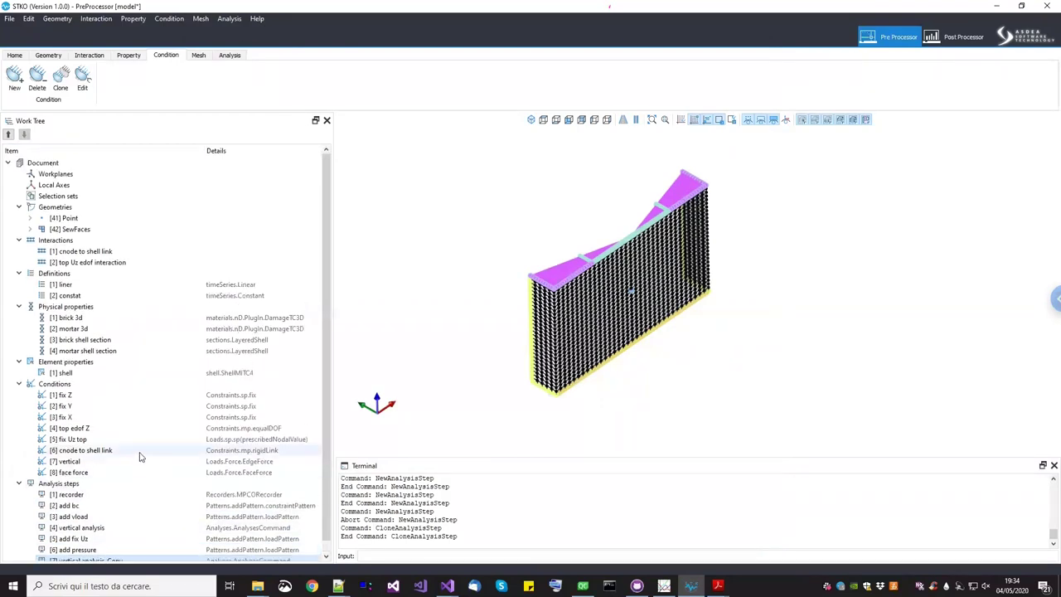
{"action": "left_click", "coordinate": [72, 196]}
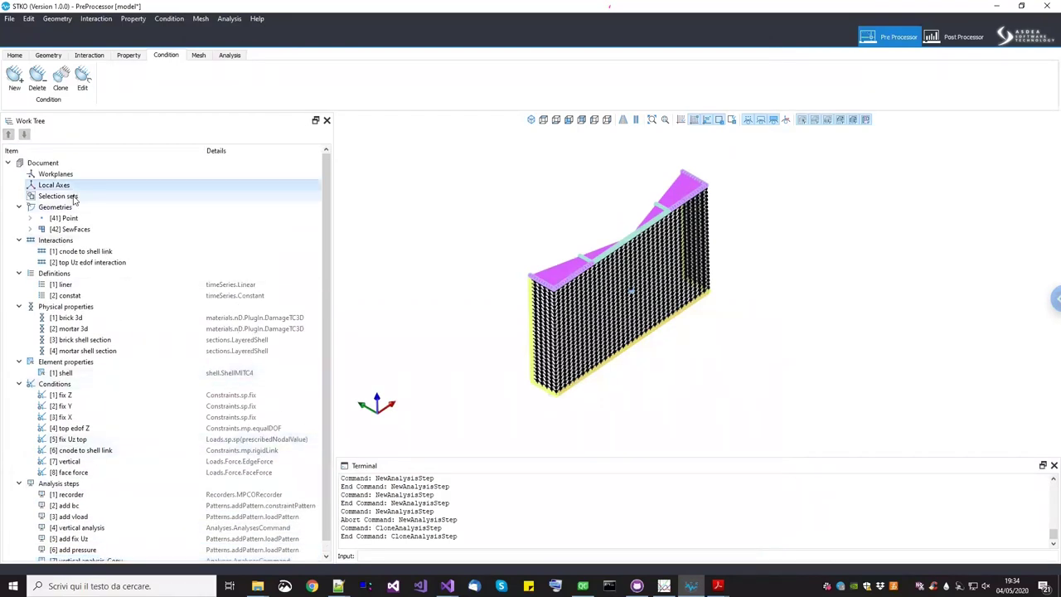
{"action": "scroll", "coordinate": [149, 373], "scroll_direction": "down", "scroll_amount": 1}
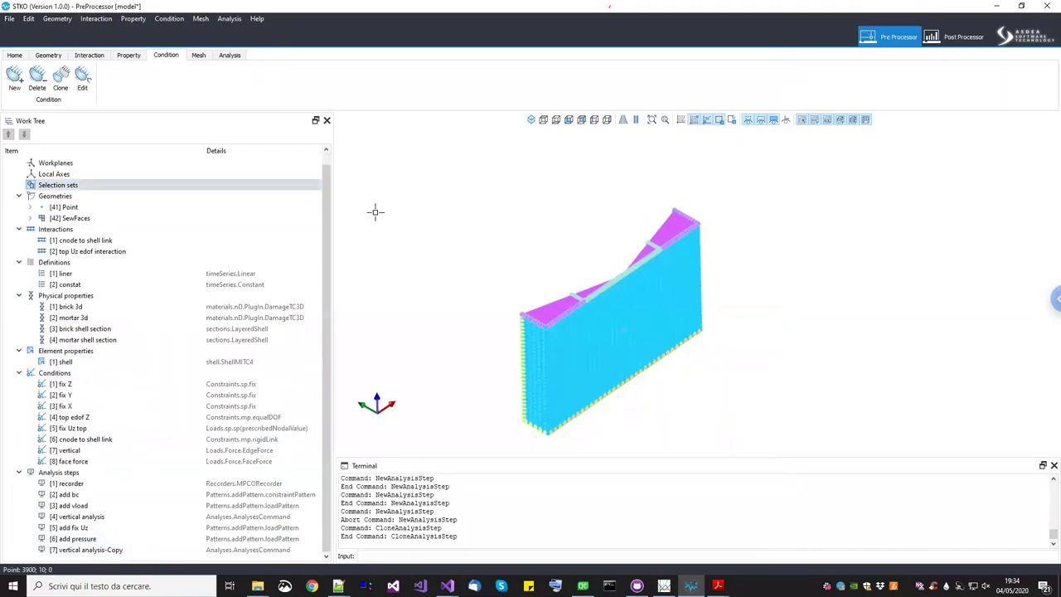
{"action": "scroll", "coordinate": [374, 213], "scroll_direction": "up", "scroll_amount": 3}
{"action": "right_click", "coordinate": [80, 184]}
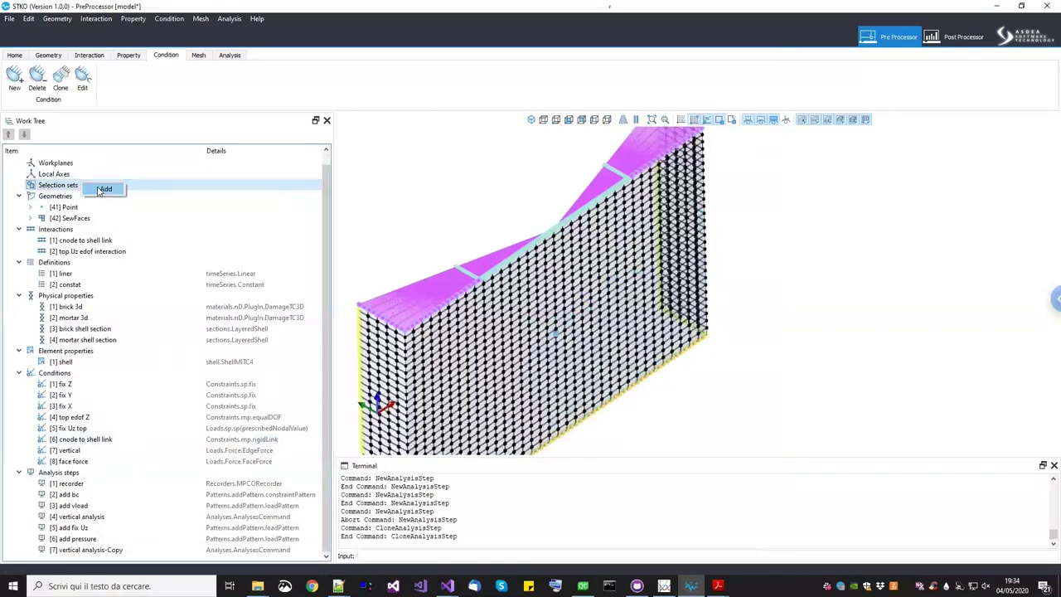
{"action": "left_click", "coordinate": [104, 191]}
{"action": "left_click", "coordinate": [74, 208]}
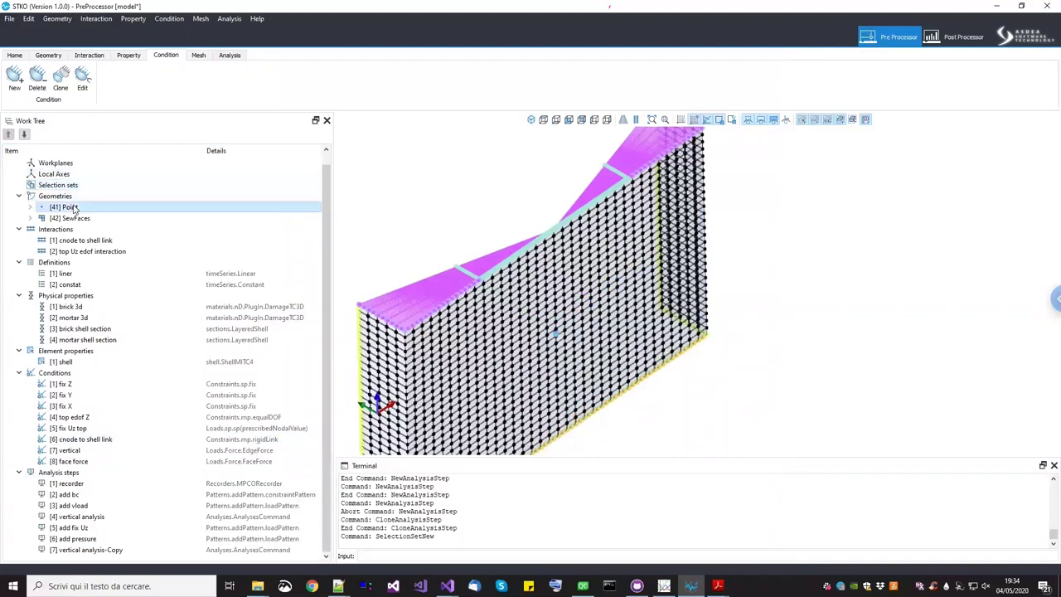
{"action": "right_click", "coordinate": [77, 208]}
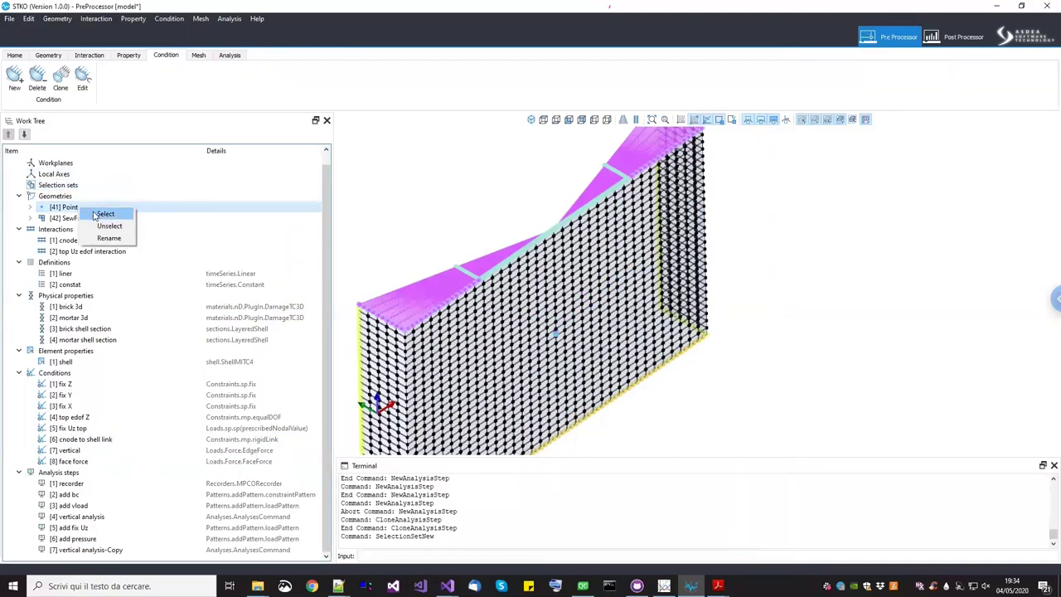
{"action": "left_click", "coordinate": [106, 213]}
{"action": "key", "text": "Return"}
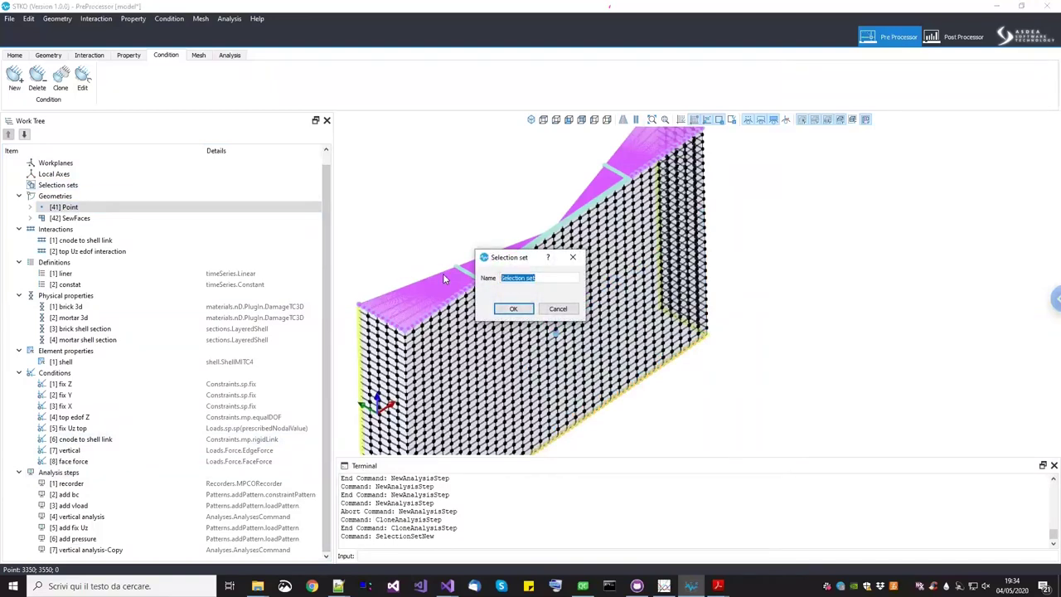
{"action": "type", "text": "CNODE SET"}
{"action": "left_click", "coordinate": [519, 308]}
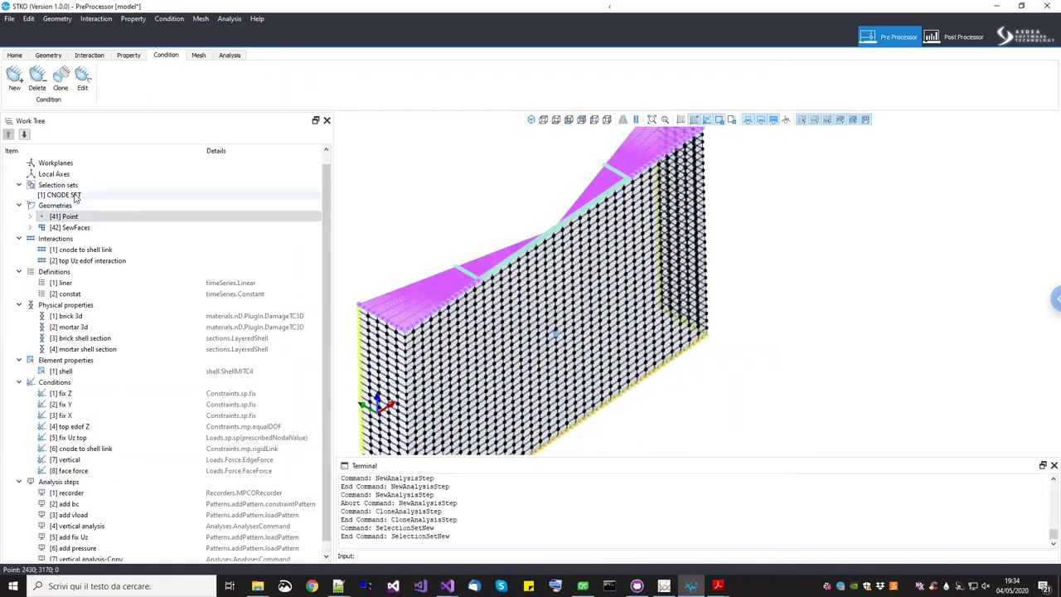
Select the contents of CNODE SET and inspect the control node and its links on the wall
{"action": "left_click", "coordinate": [78, 197]}
{"action": "right_click", "coordinate": [79, 197]}
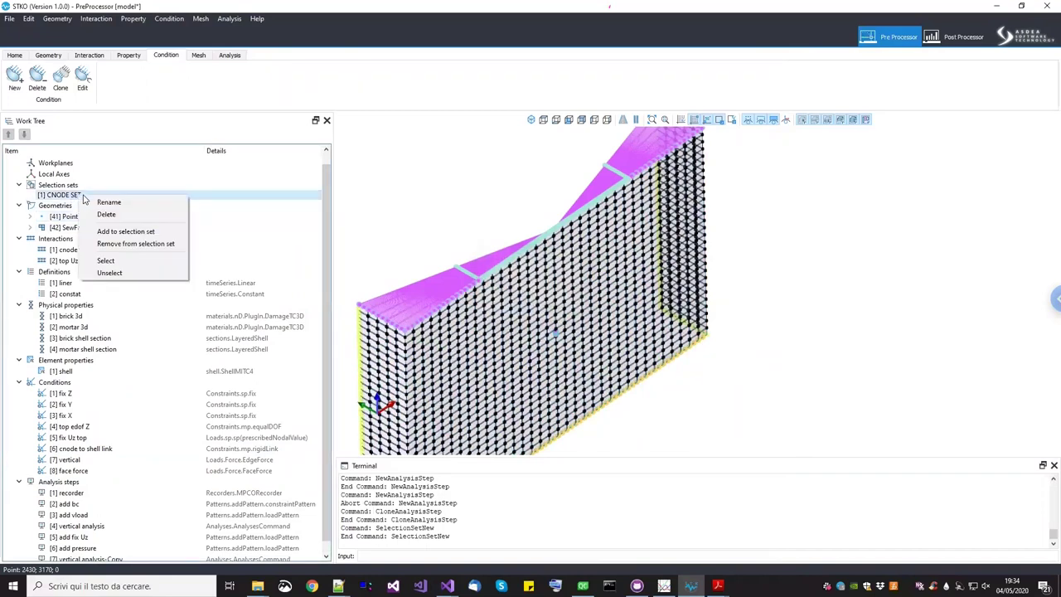
{"action": "left_click", "coordinate": [106, 260]}
{"action": "scroll", "coordinate": [543, 328], "scroll_direction": "up", "scroll_amount": 10}
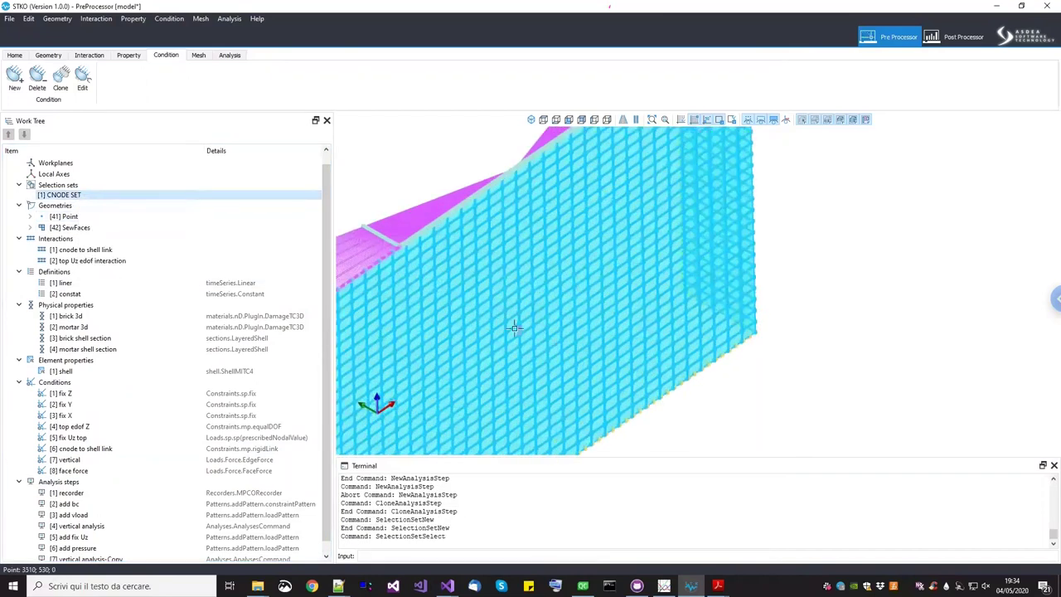
{"action": "scroll", "coordinate": [502, 282], "scroll_direction": "up", "scroll_amount": 6}
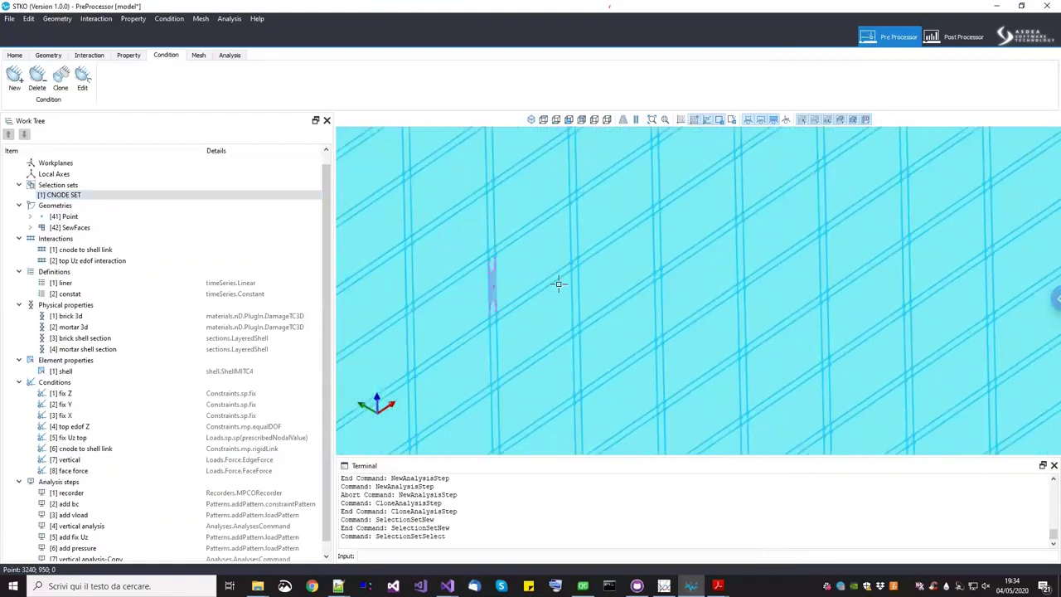
{"action": "scroll", "coordinate": [516, 272], "scroll_direction": "down", "scroll_amount": 3}
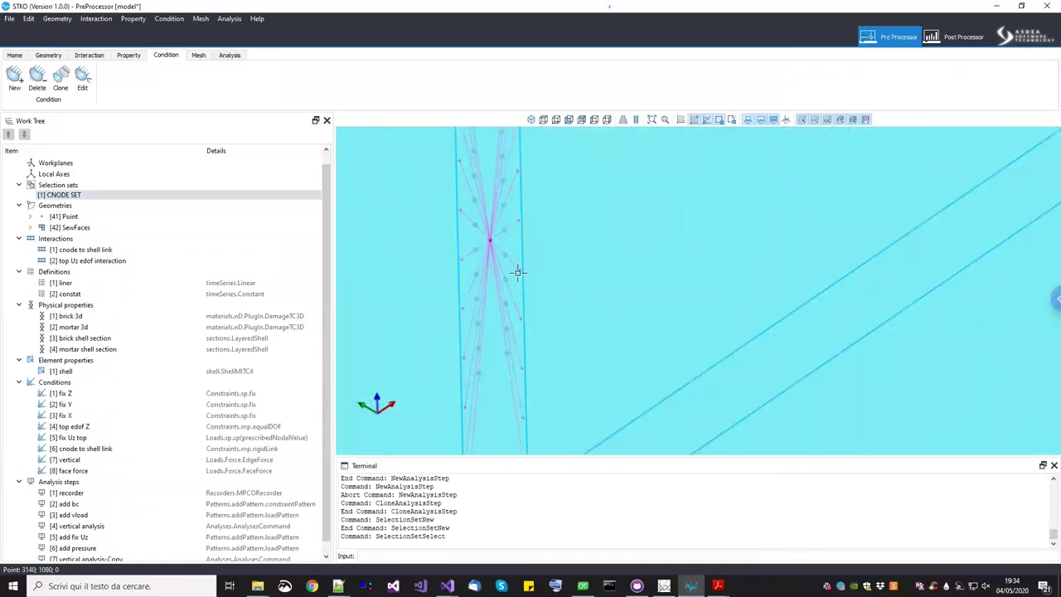
{"action": "scroll", "coordinate": [578, 266], "scroll_direction": "down", "scroll_amount": 10}
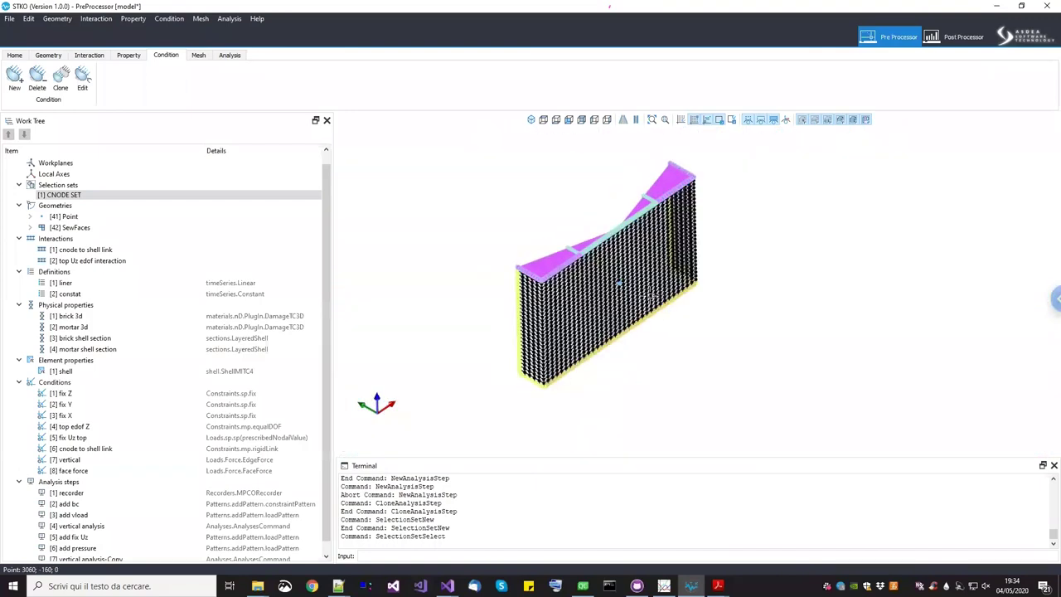
Open the copied vertical analysis step for editing and rename it "horizontal analysi"
{"action": "scroll", "coordinate": [164, 438], "scroll_direction": "down", "scroll_amount": 1}
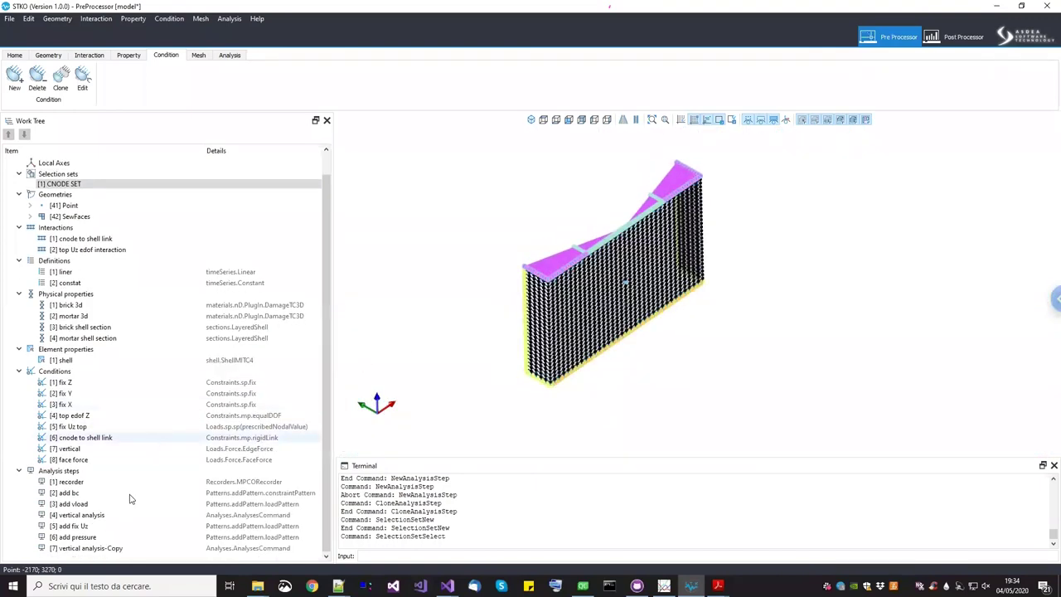
{"action": "right_click", "coordinate": [108, 547]}
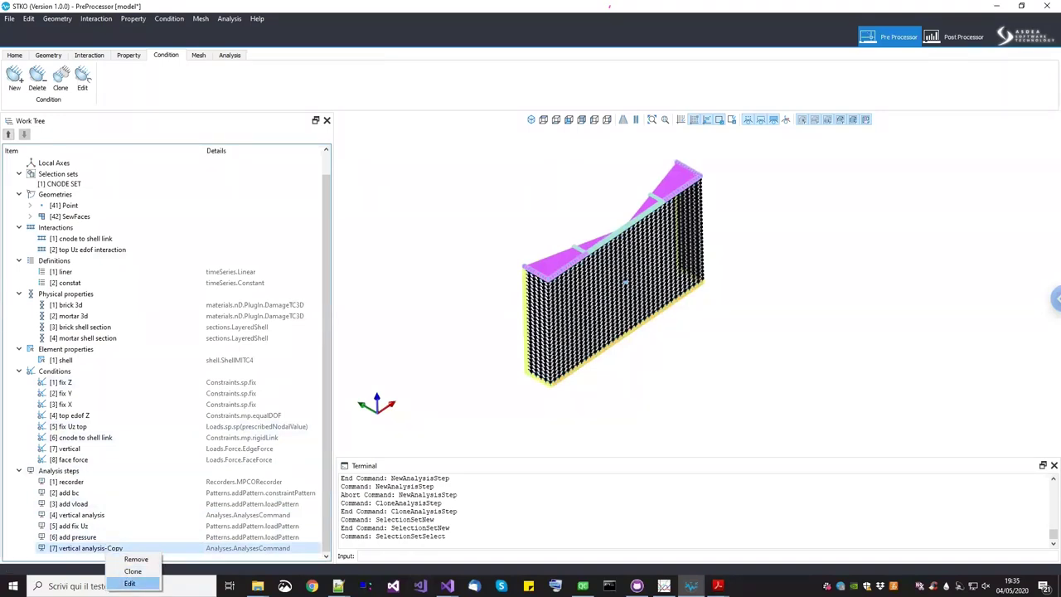
{"action": "left_click", "coordinate": [130, 583]}
{"action": "left_click_drag", "start_coordinate": [390, 55], "coordinate": [190, 58]}
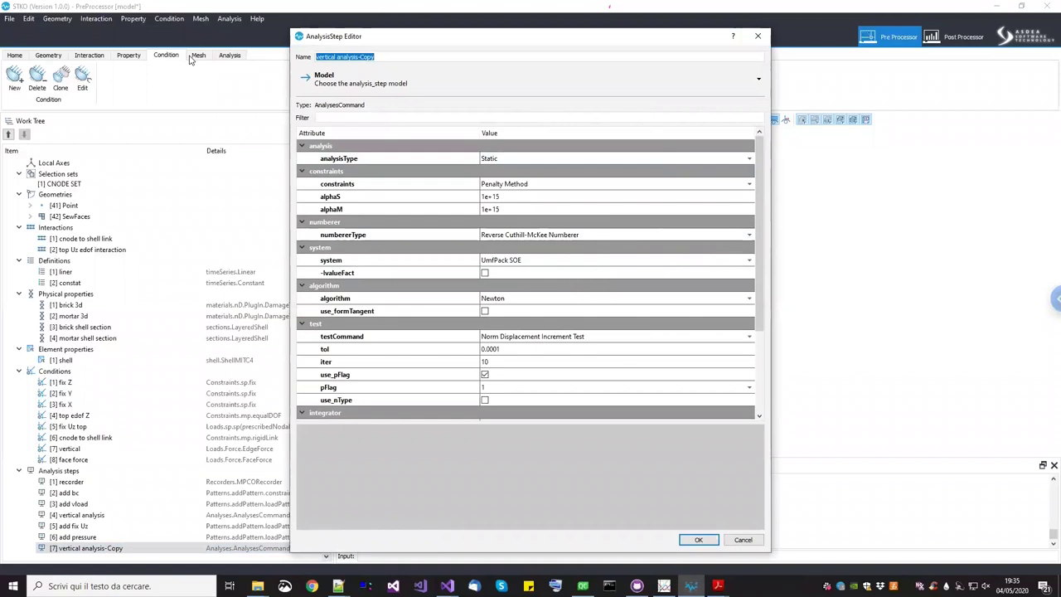
{"action": "type", "text": "horizont"}
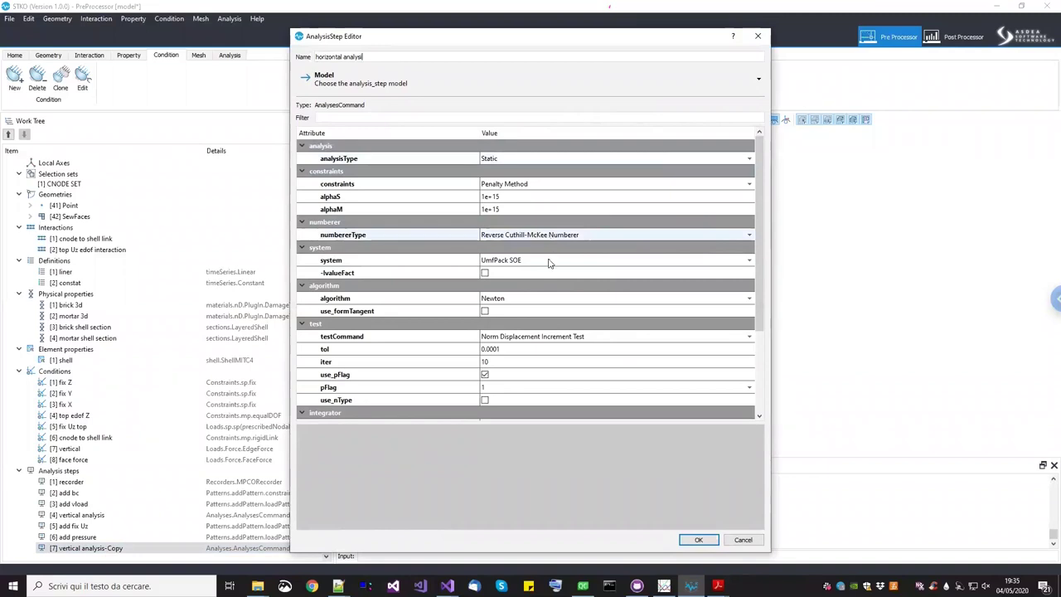
Set the static integrator to Displacement Control, using selection set 1 and dof 2
{"action": "left_click_drag", "start_coordinate": [761, 315], "coordinate": [764, 408]}
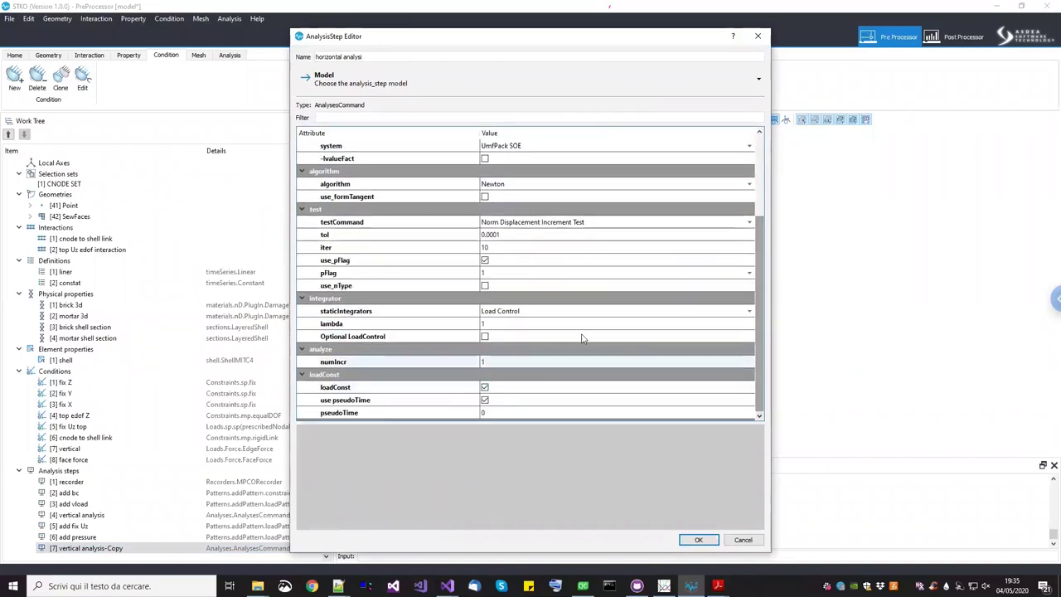
{"action": "left_click", "coordinate": [524, 310]}
{"action": "left_click", "coordinate": [524, 310]}
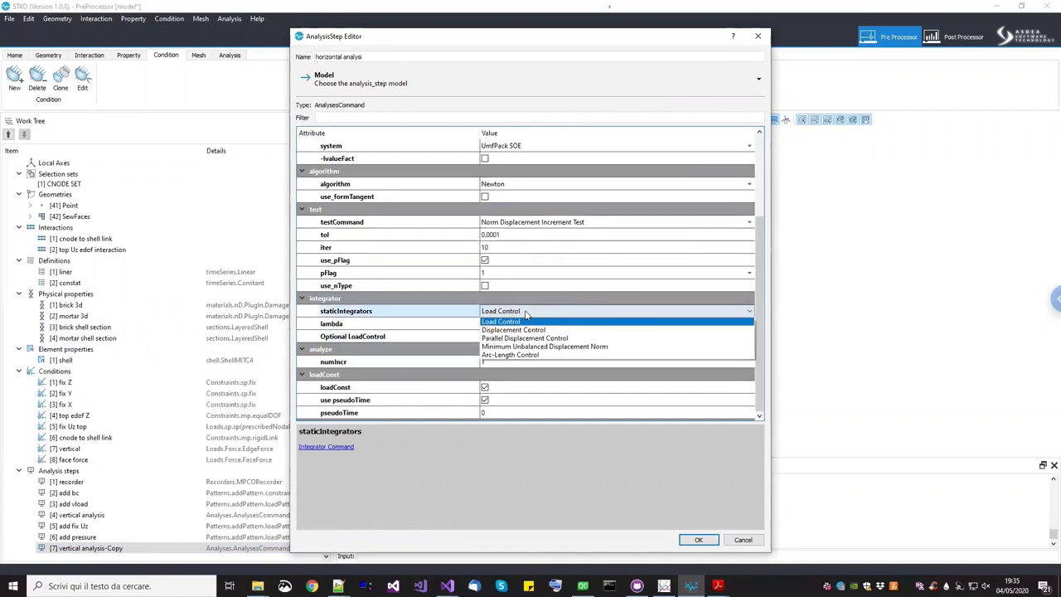
{"action": "left_click", "coordinate": [526, 333]}
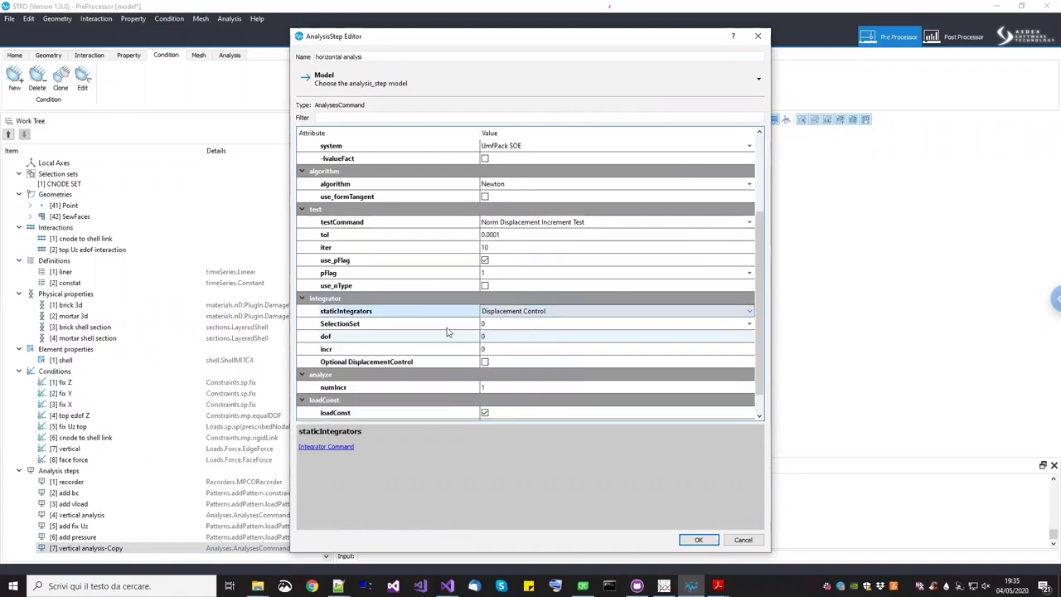
{"action": "left_click", "coordinate": [512, 324]}
{"action": "left_click", "coordinate": [512, 324]}
{"action": "left_click", "coordinate": [512, 336]}
{"action": "double_click", "coordinate": [511, 336]}
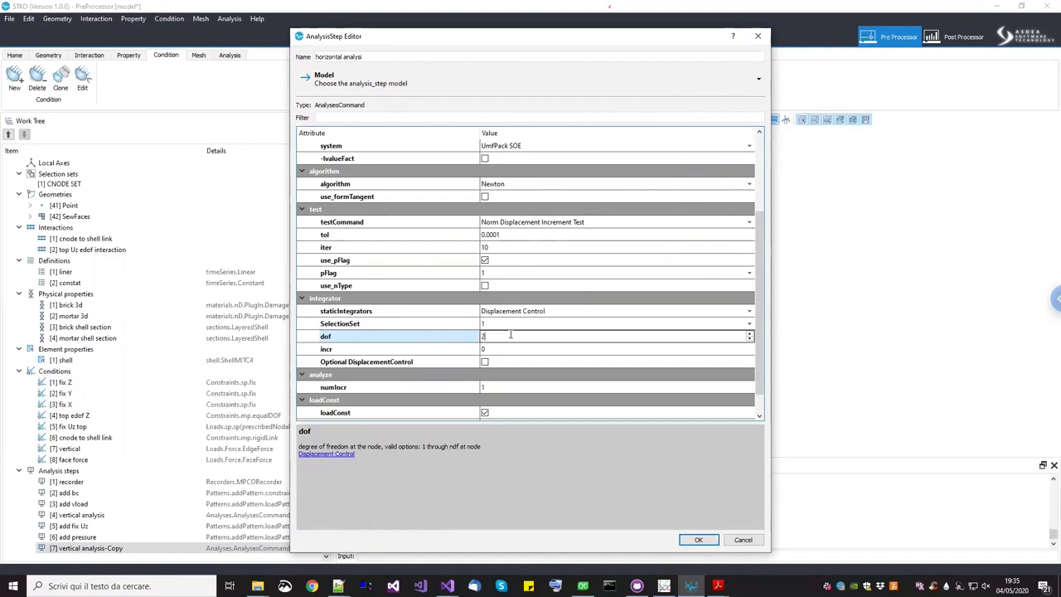
Consult the pressure–deflection curve in Gnuplot and set the integrator's displacement increment to 0.35
{"action": "double_click", "coordinate": [508, 349]}
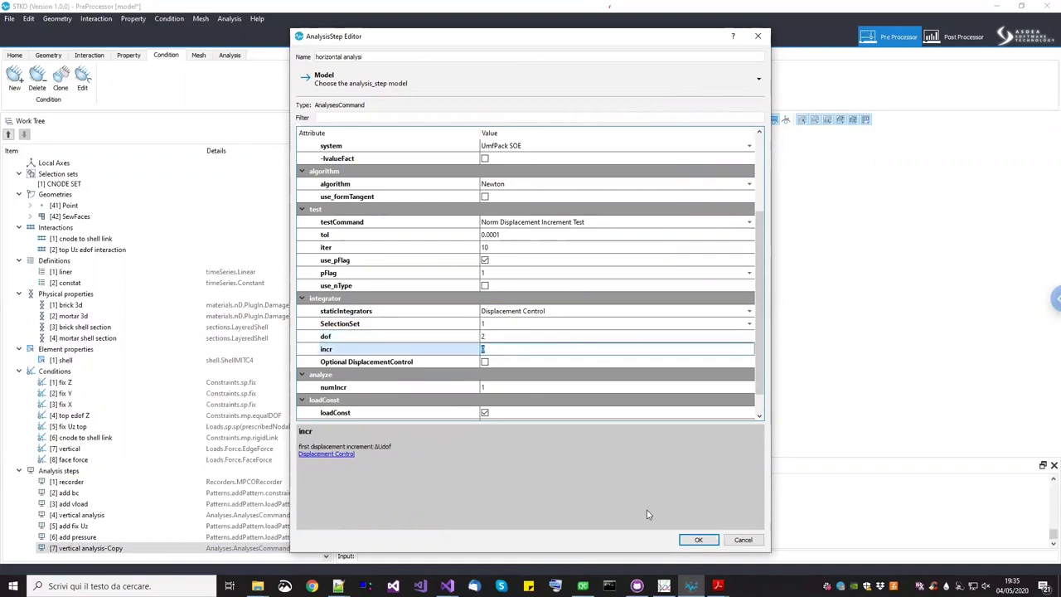
{"action": "left_click", "coordinate": [664, 585]}
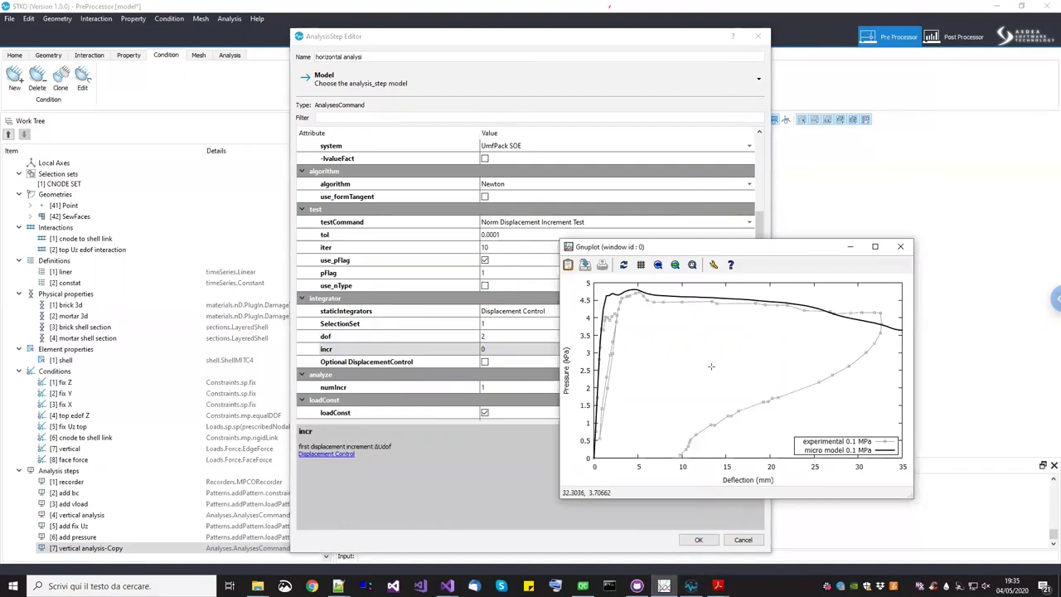
{"action": "left_click", "coordinate": [465, 462]}
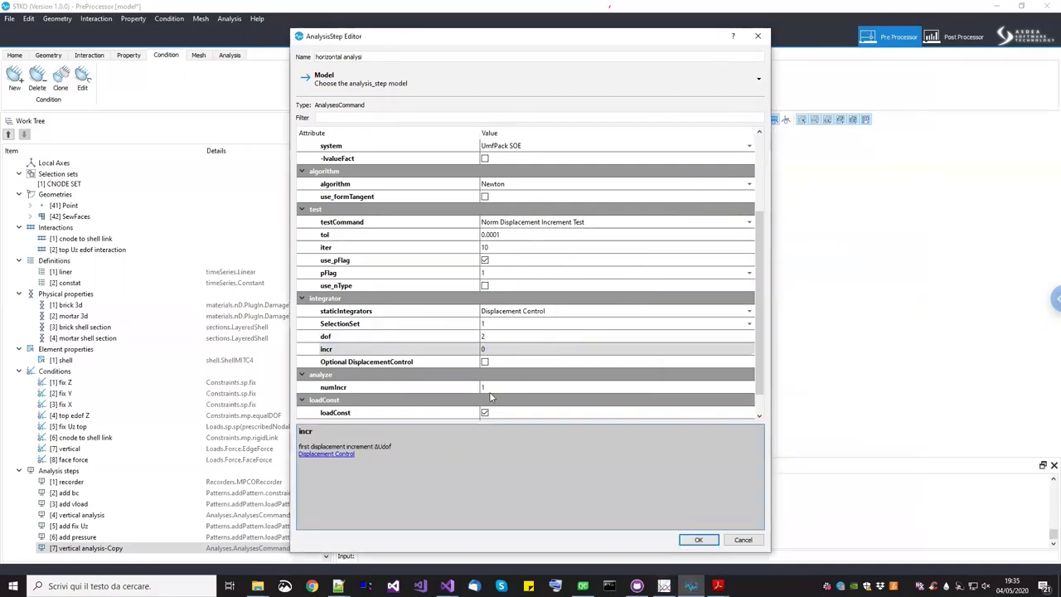
{"action": "left_click", "coordinate": [506, 345]}
{"action": "type", "text": ".35"}
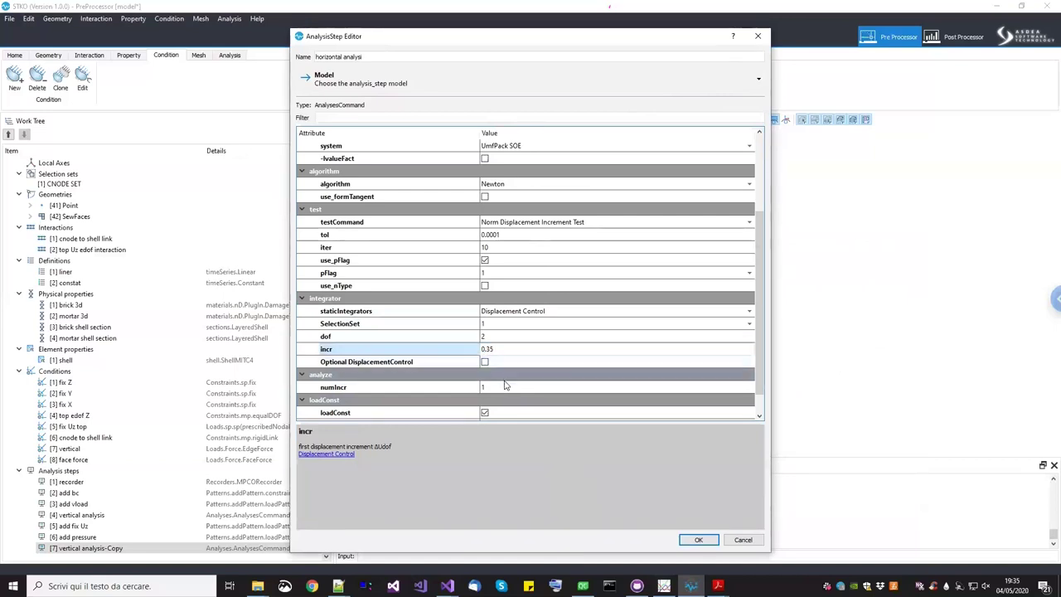
Set the horizontal analysis step's number of increments to 100 and disable loadConst
{"action": "left_click", "coordinate": [503, 386]}
{"action": "type", "text": "100"}
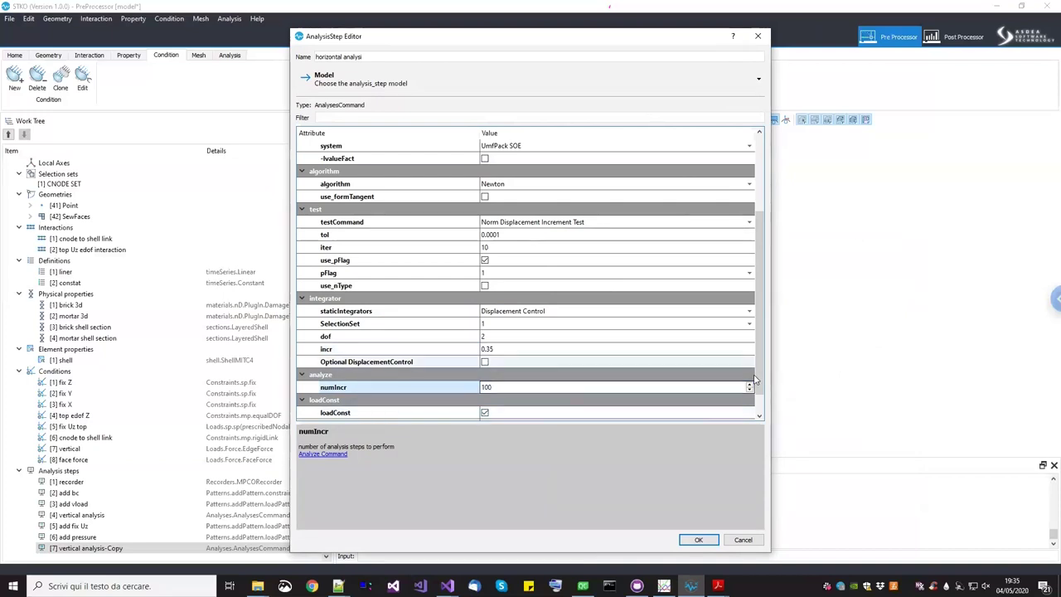
{"action": "left_click", "coordinate": [759, 413]}
{"action": "left_click", "coordinate": [592, 391]}
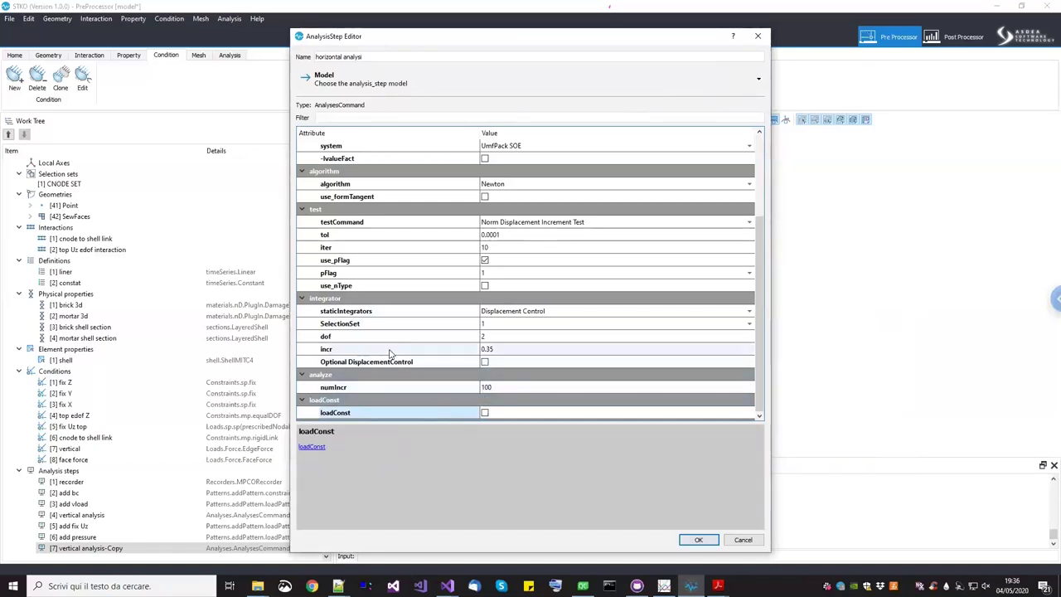
Set numIncr to 0, disable use_pFlag, and accept the horizontal analysis step's settings
{"action": "left_click", "coordinate": [496, 387]}
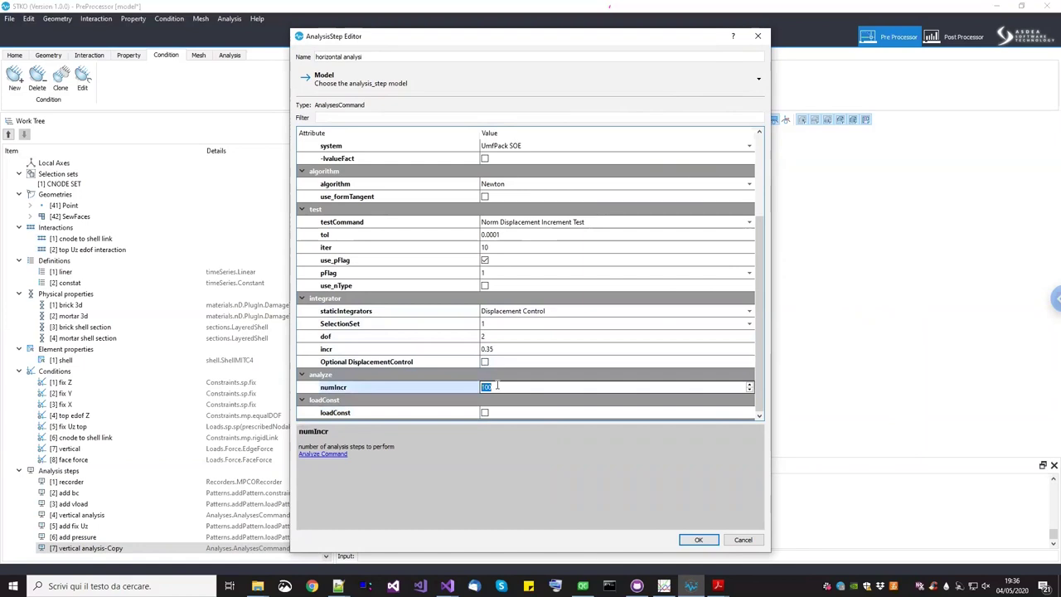
{"action": "type", "text": "0"}
{"action": "key", "text": "Return"}
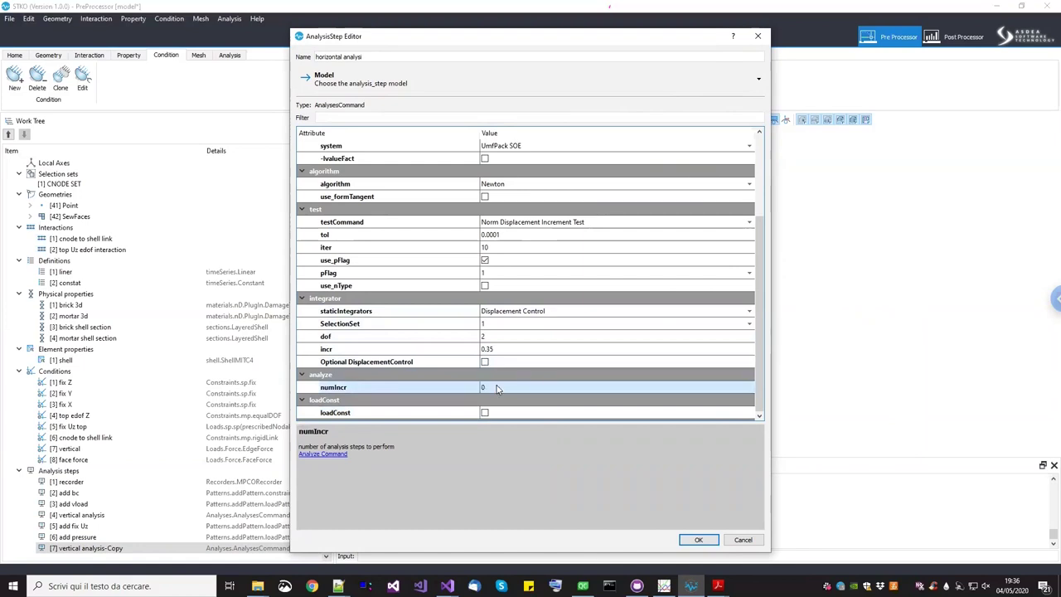
{"action": "left_click", "coordinate": [485, 261]}
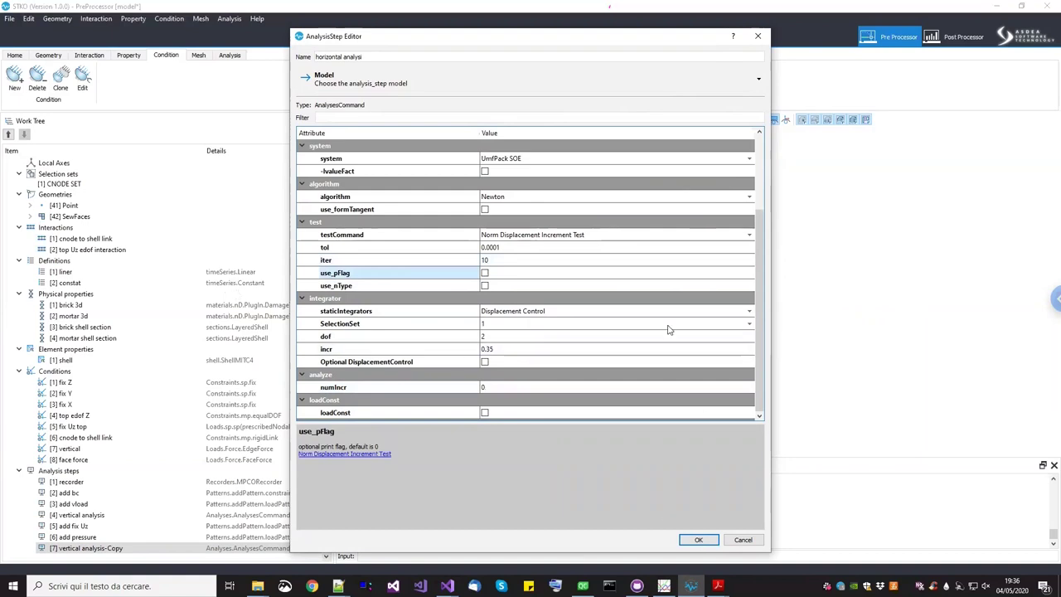
{"action": "left_click", "coordinate": [698, 539]}
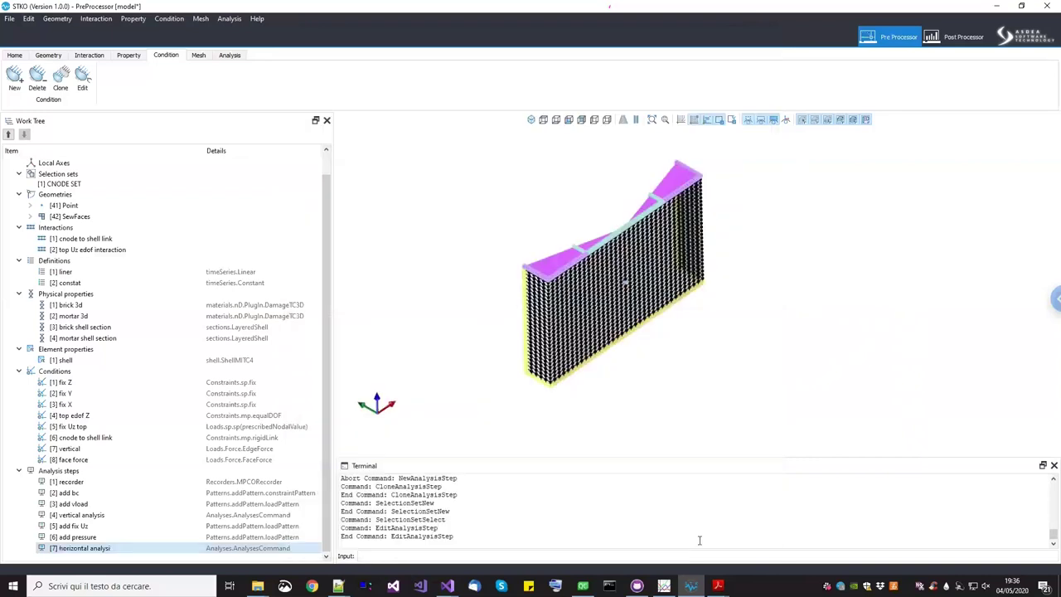
Create a new analysis step named "custom" with the miscellaneous customCommand model
{"action": "right_click", "coordinate": [101, 473]}
{"action": "left_click", "coordinate": [113, 481]}
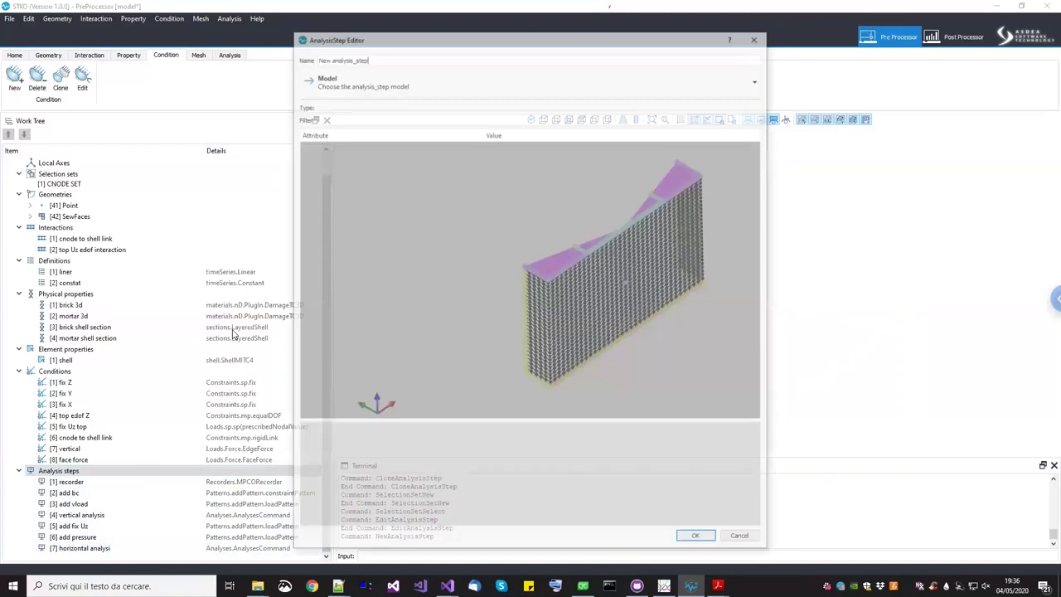
{"action": "left_click_drag", "start_coordinate": [373, 57], "coordinate": [313, 56]}
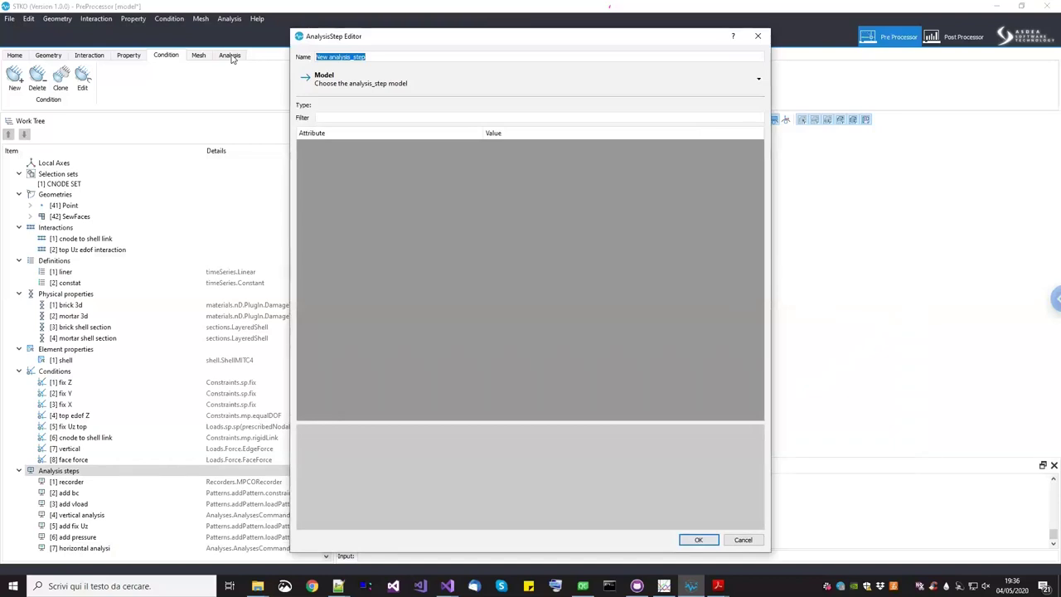
{"action": "type", "text": "custom"}
{"action": "left_click", "coordinate": [344, 83]}
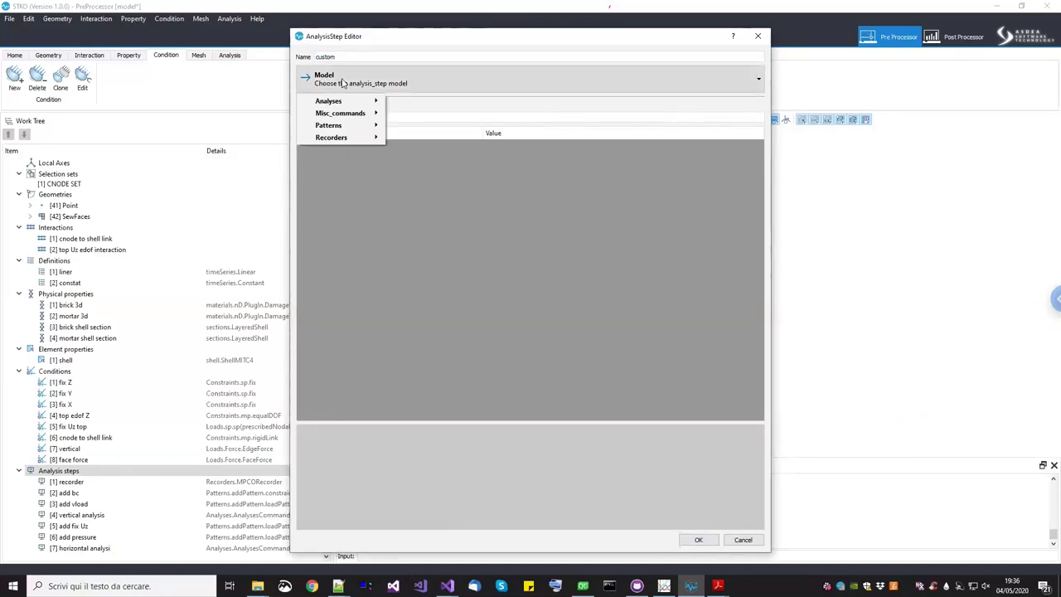
{"action": "mouse_move", "coordinate": [347, 130]}
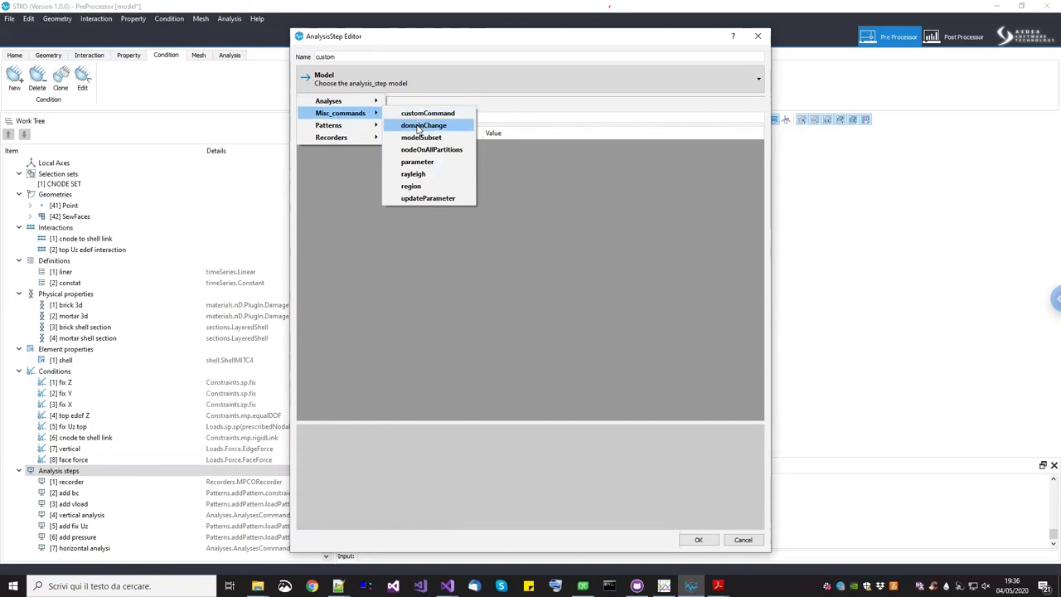
{"action": "left_click", "coordinate": [426, 113]}
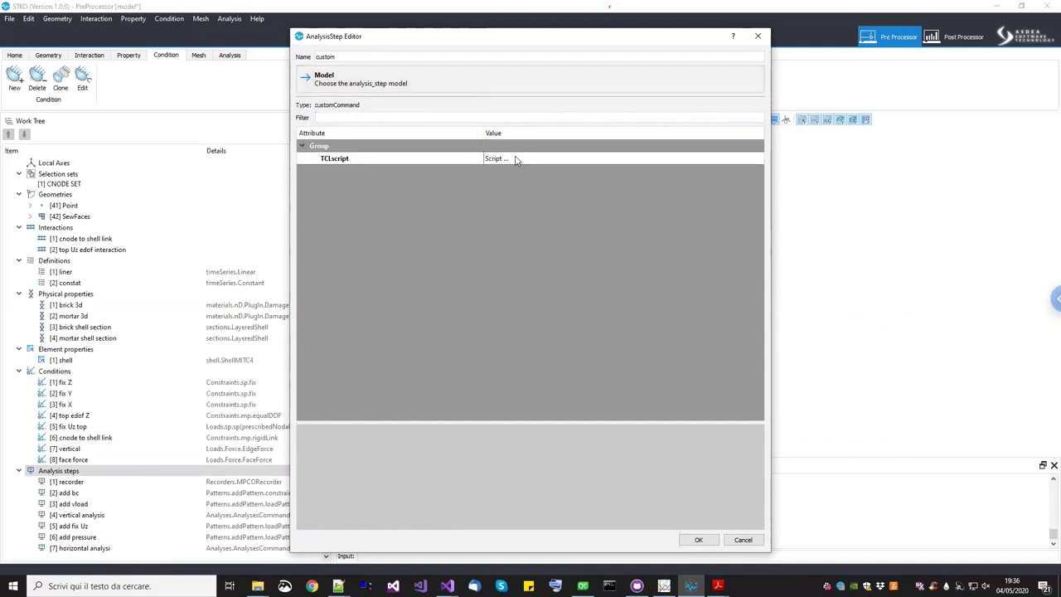
Open the custom command's TCLscript for editing and enlarge the script window
{"action": "left_click", "coordinate": [547, 159]}
{"action": "left_click", "coordinate": [754, 158]}
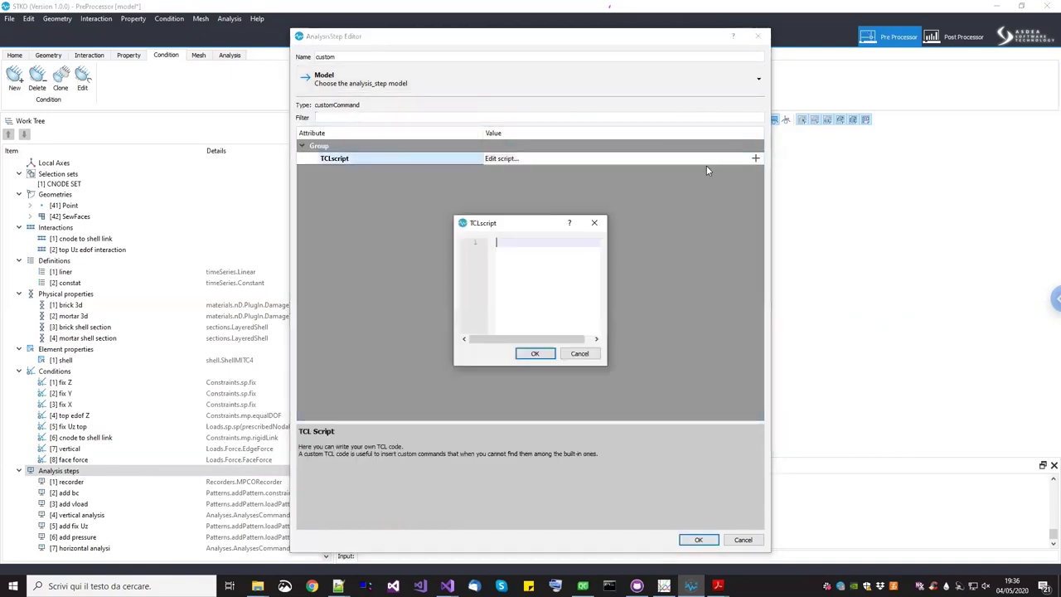
{"action": "left_click_drag", "start_coordinate": [506, 222], "coordinate": [414, 105]}
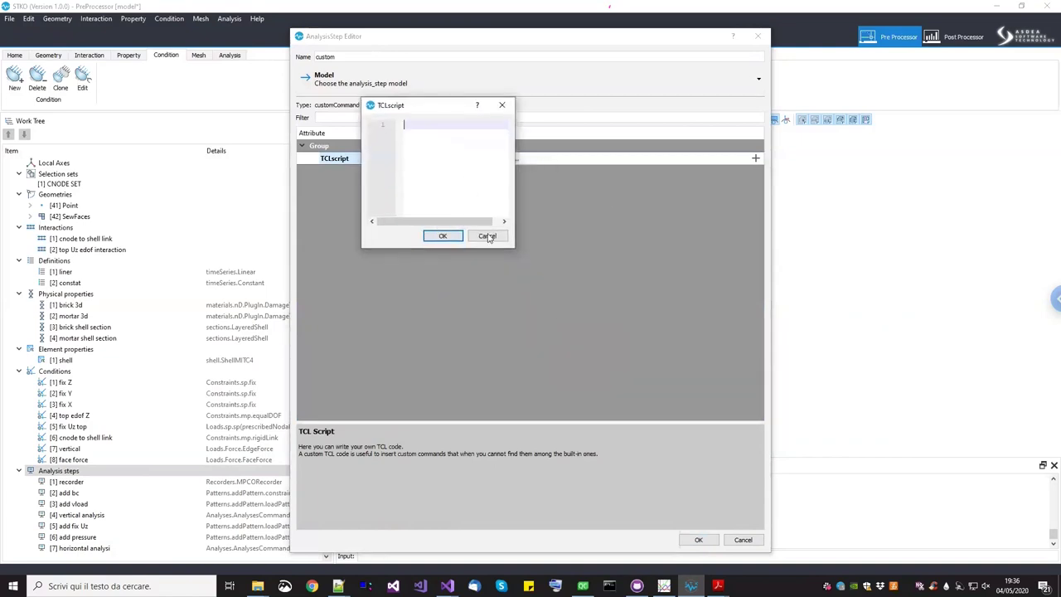
{"action": "left_click_drag", "start_coordinate": [518, 256], "coordinate": [819, 496]}
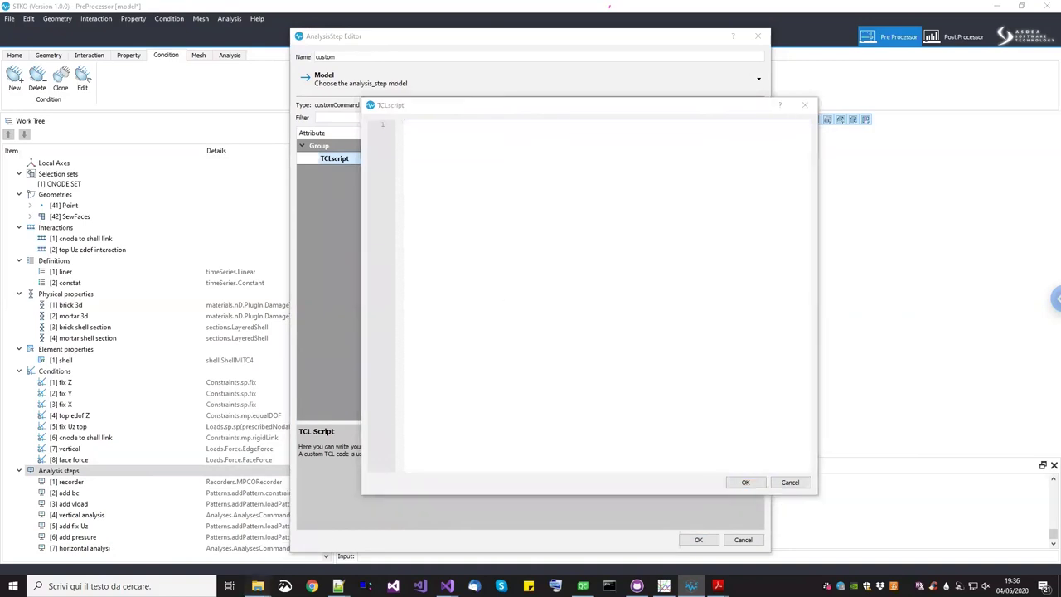
Copy the full contents of CUSTOM_SCRIPT.tcl from the oop_urm_wall folder into the TCLscript editor and enlarge the editor to fit the lines
{"action": "mouse_move", "coordinate": [257, 584]}
{"action": "left_click", "coordinate": [266, 545]}
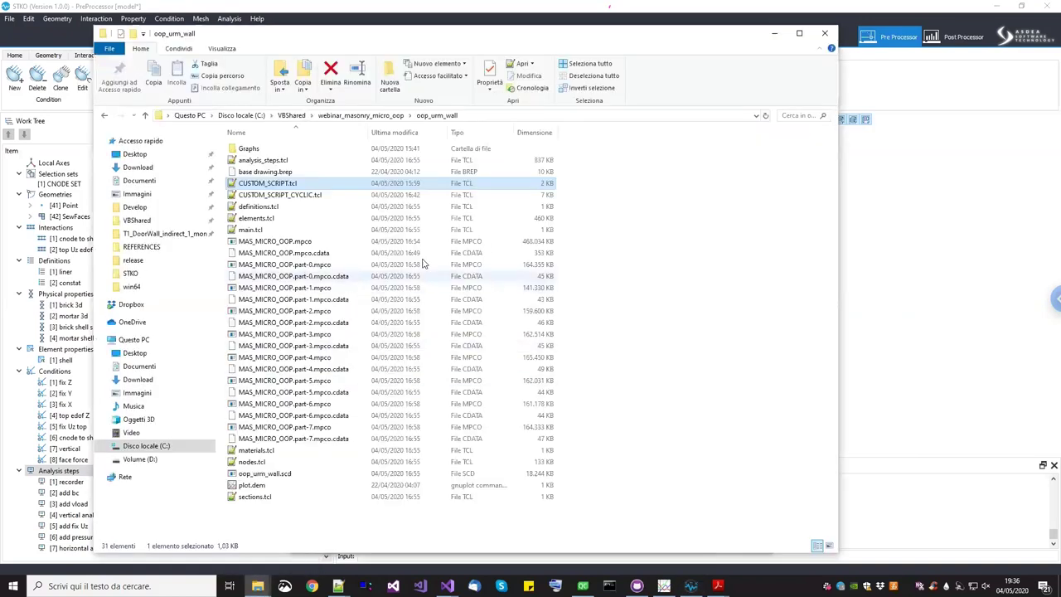
{"action": "left_click", "coordinate": [281, 195]}
{"action": "double_click", "coordinate": [280, 183]}
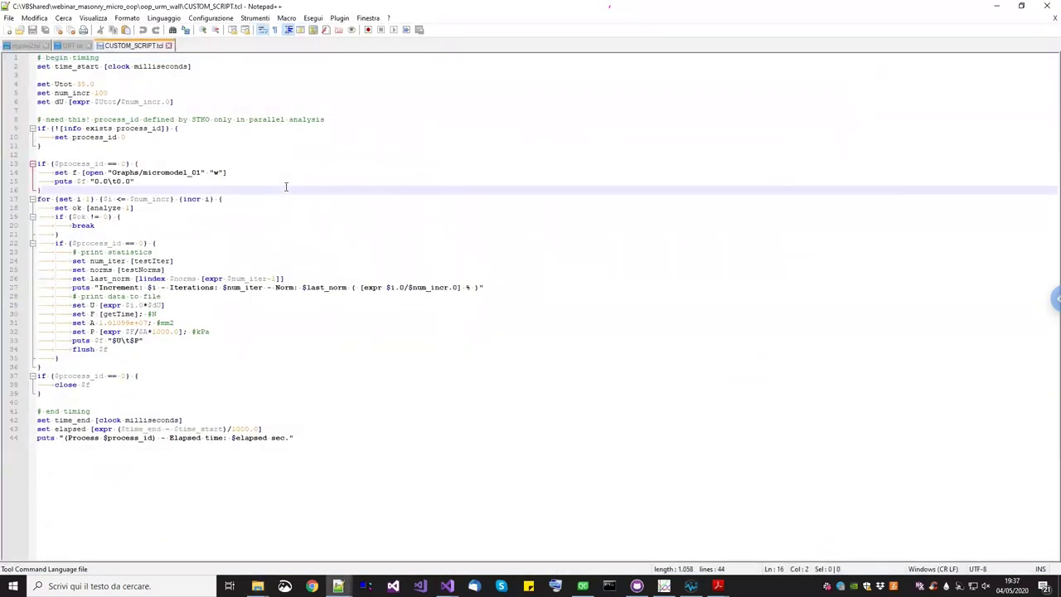
{"action": "key", "text": "ctrl+a"}
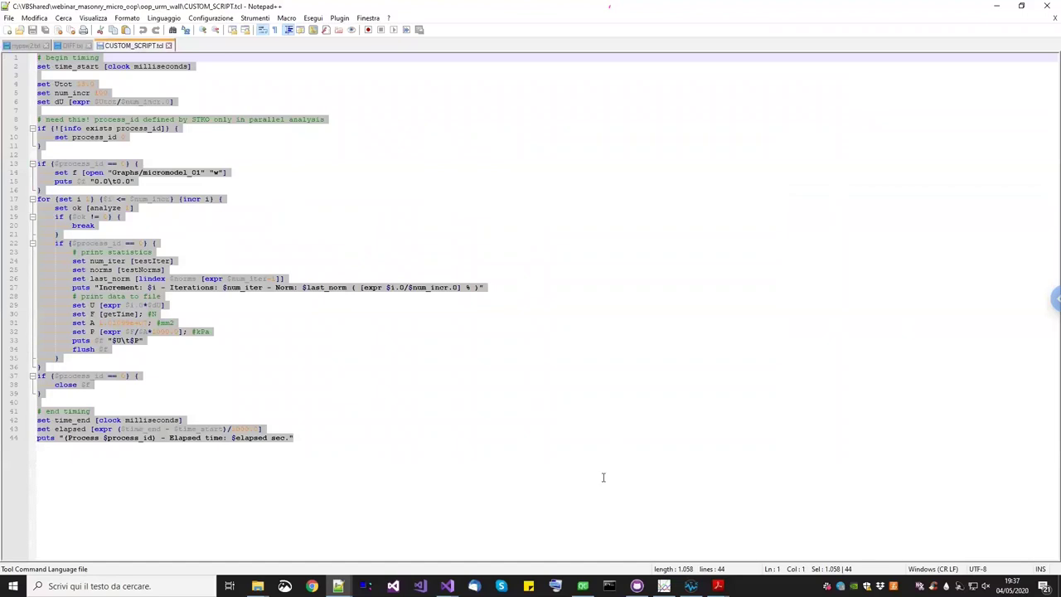
{"action": "left_click", "coordinate": [691, 585]}
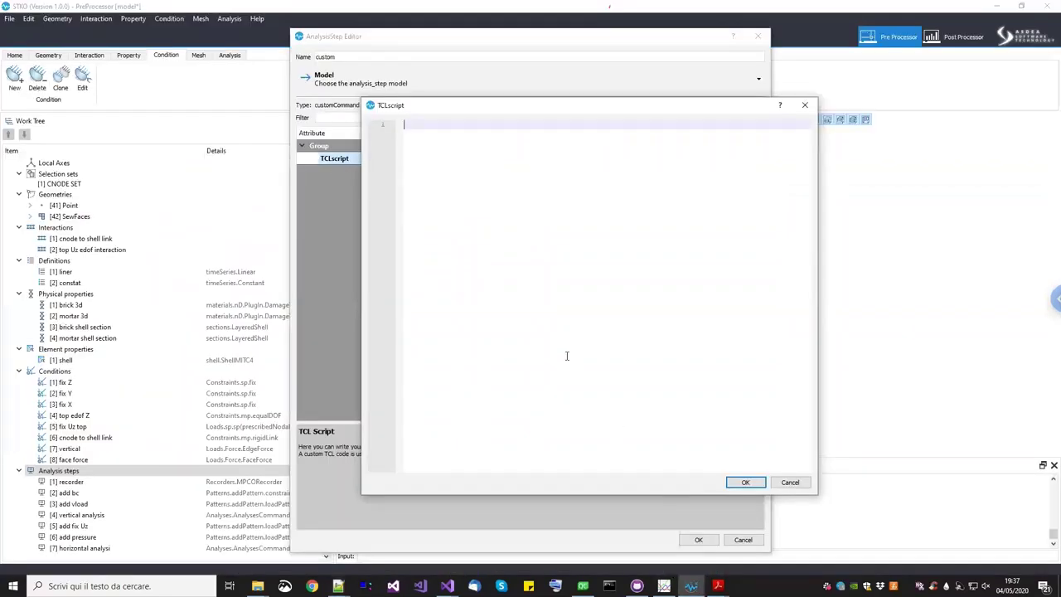
{"action": "key", "text": "ctrl+v"}
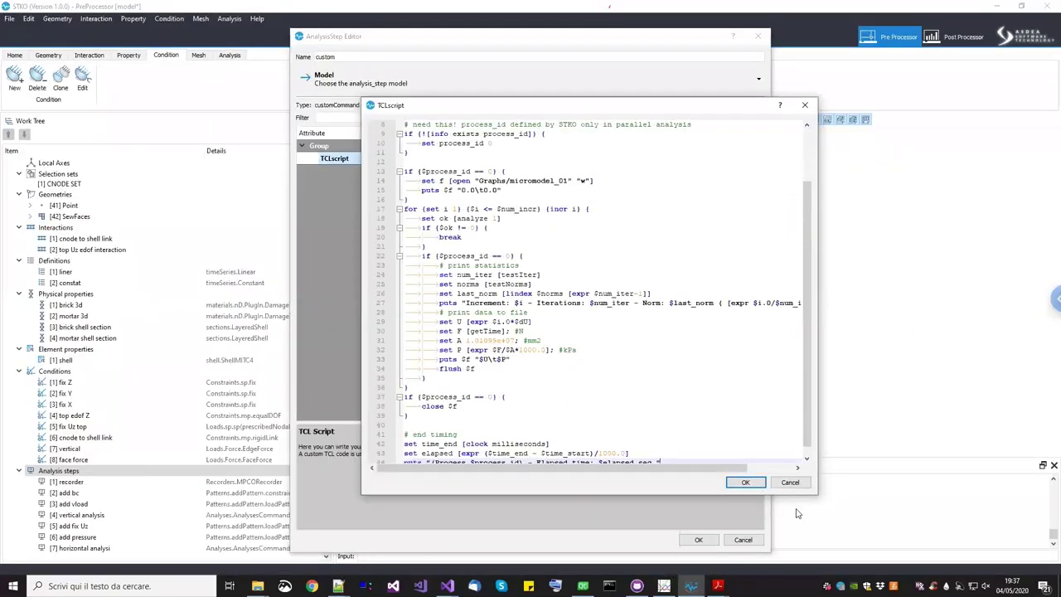
{"action": "left_click_drag", "start_coordinate": [819, 496], "coordinate": [874, 537]}
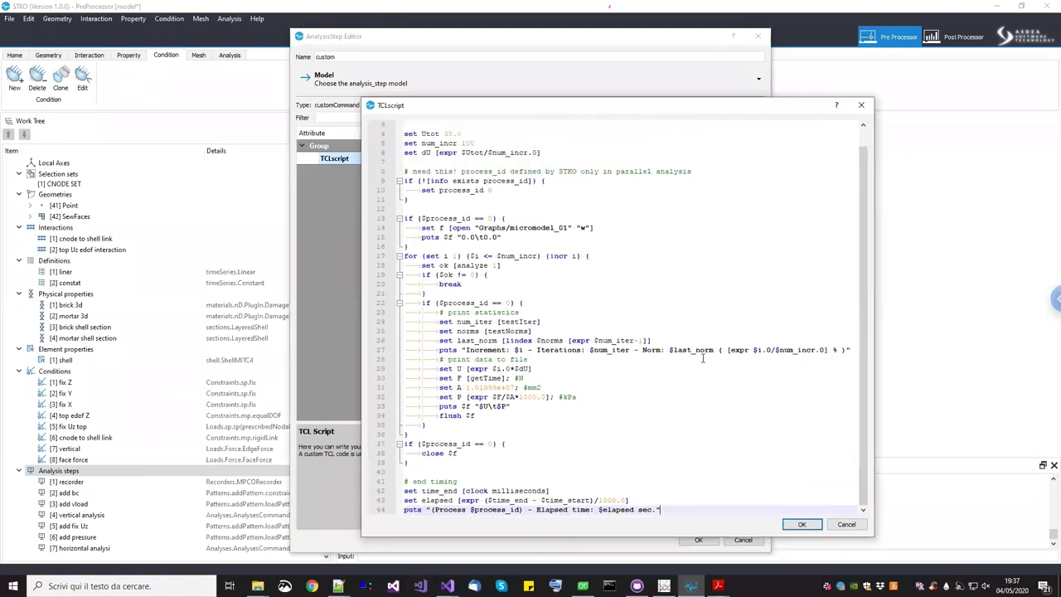
Review the script's begin timing and end timing commands and the elapsed time output
{"action": "scroll", "coordinate": [704, 358], "scroll_direction": "up", "scroll_amount": 2}
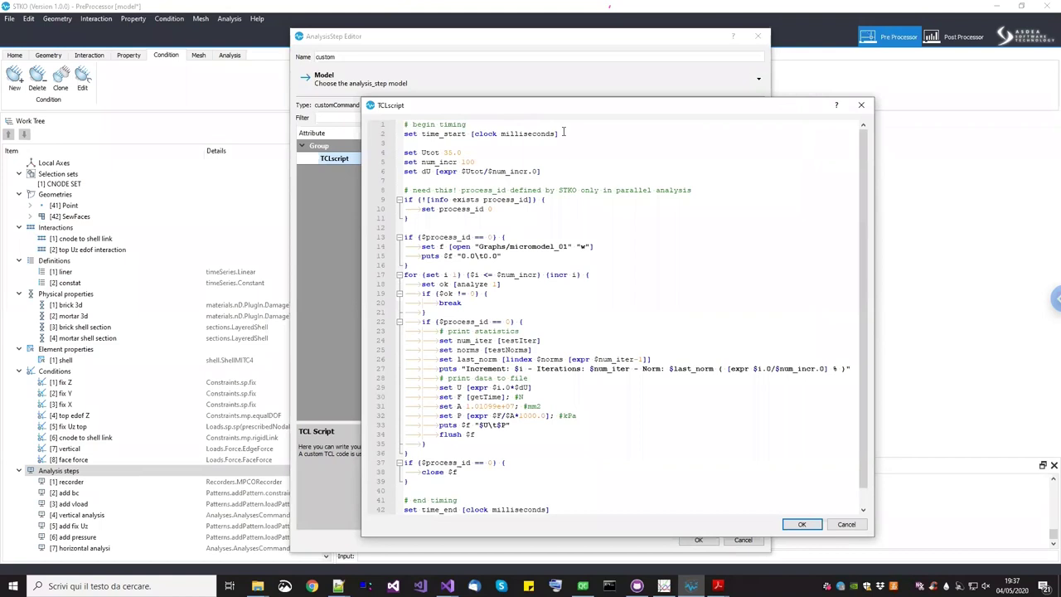
{"action": "left_click_drag", "start_coordinate": [567, 134], "coordinate": [404, 124]}
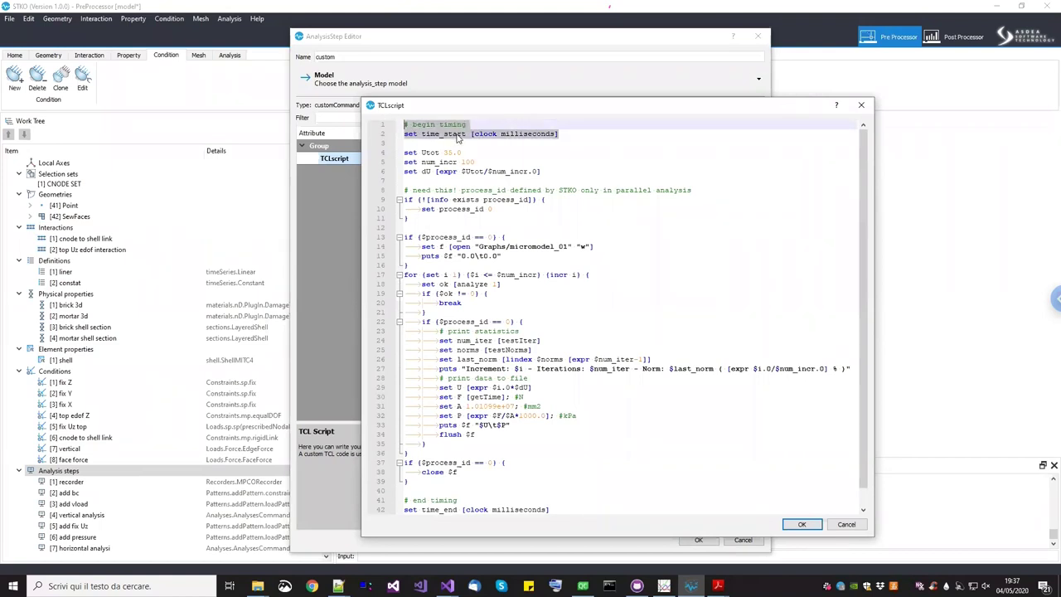
{"action": "left_click_drag", "start_coordinate": [556, 509], "coordinate": [356, 506]}
{"action": "scroll", "coordinate": [670, 491], "scroll_direction": "down", "scroll_amount": 1}
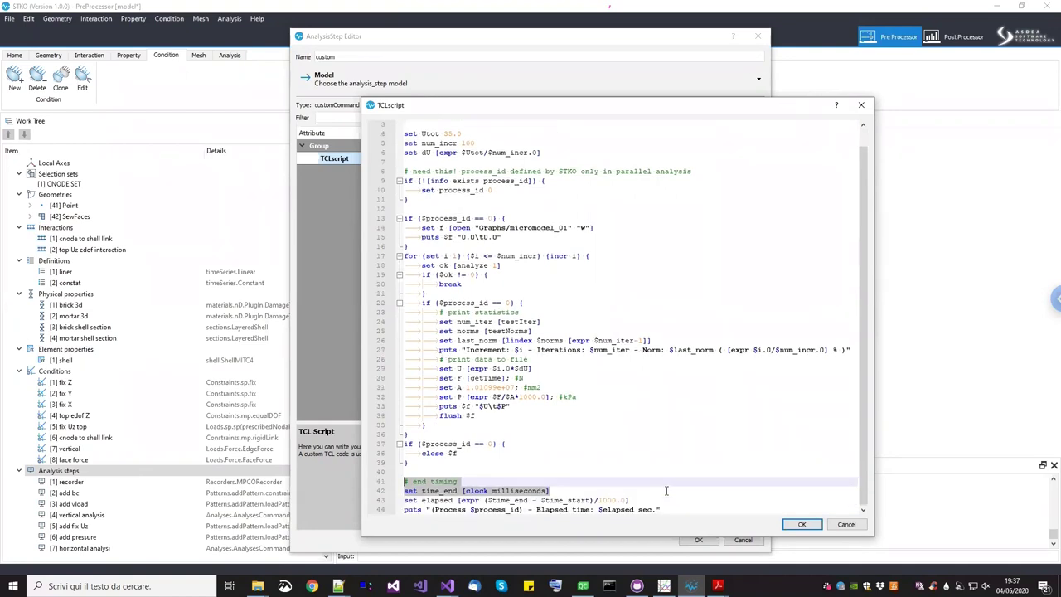
{"action": "left_click", "coordinate": [598, 509]}
{"action": "scroll", "coordinate": [549, 464], "scroll_direction": "up", "scroll_amount": 1}
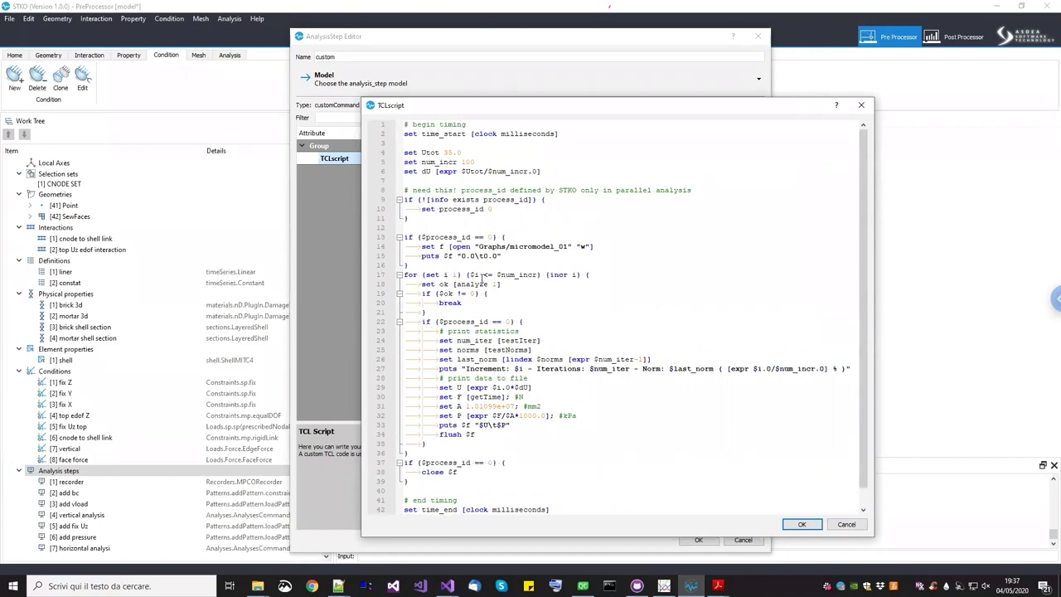
Examine the script's analyze loop with its break condition and the iteration and norm statistics it prints
{"action": "left_click_drag", "start_coordinate": [420, 284], "coordinate": [429, 310]}
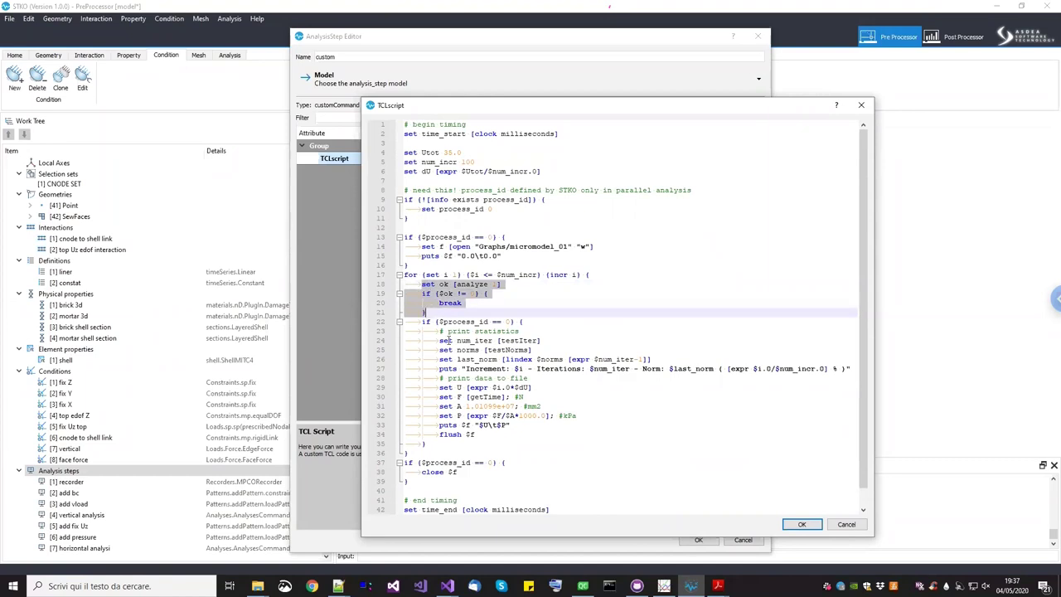
{"action": "left_click", "coordinate": [439, 340]}
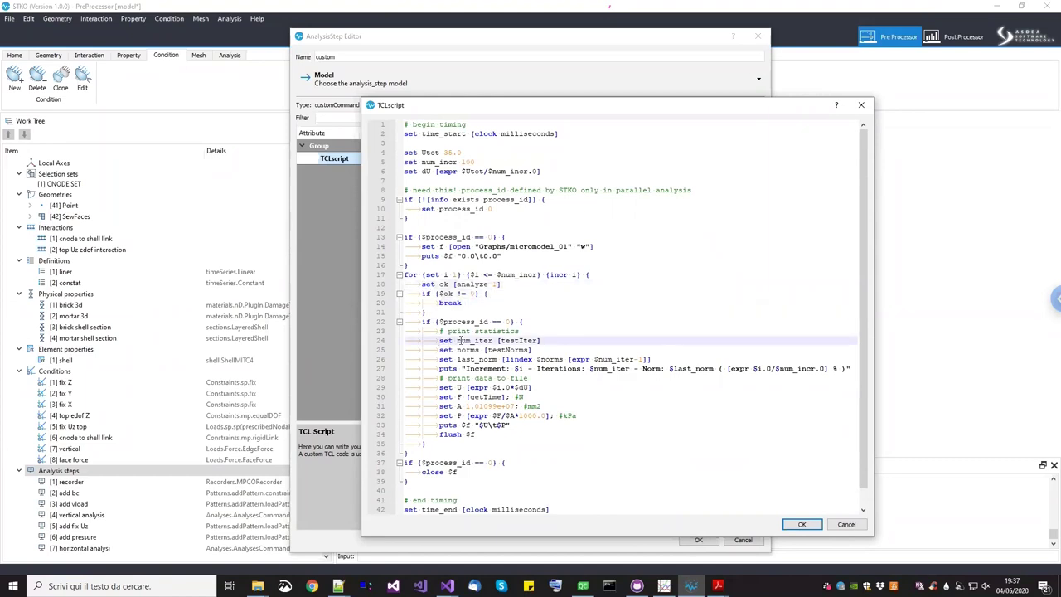
{"action": "double_click", "coordinate": [460, 340]}
{"action": "left_click", "coordinate": [521, 349]}
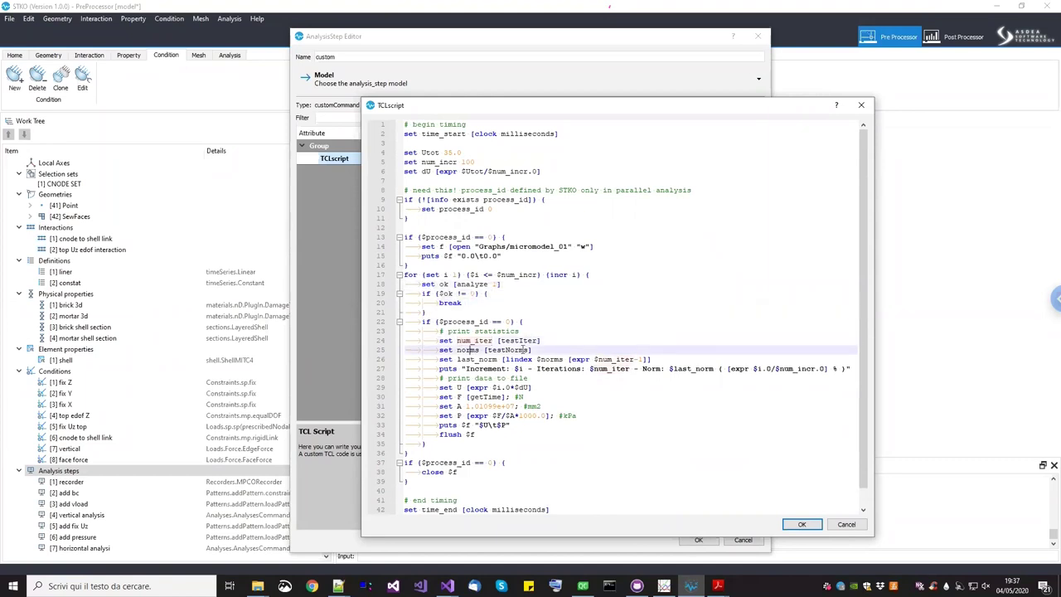
{"action": "left_click_drag", "start_coordinate": [437, 368], "coordinate": [808, 368]}
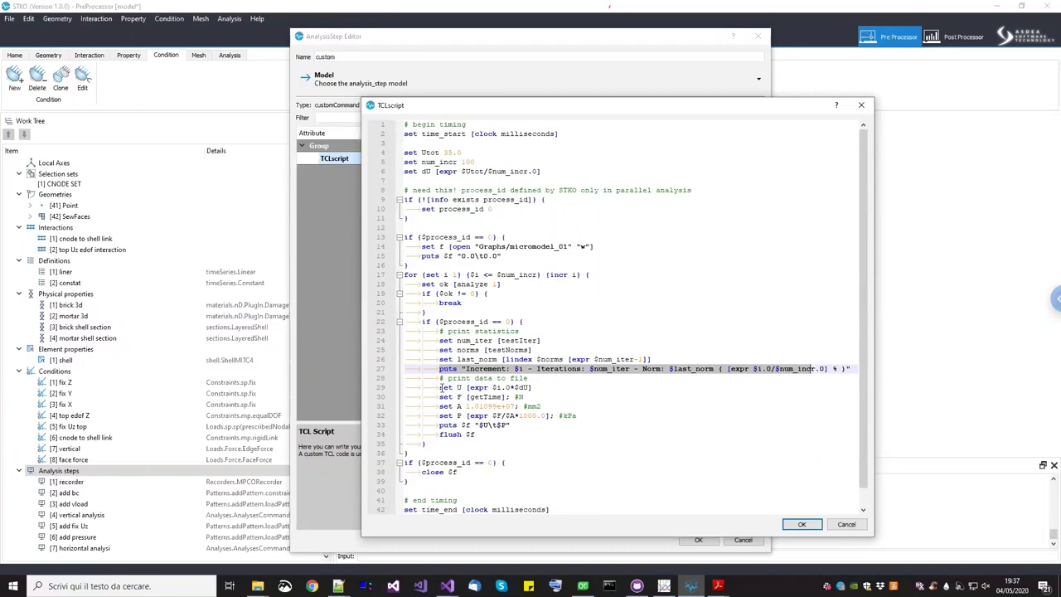
Examine how the script opens, writes and closes the displacement–pressure output file, and compare with the curve in Gnuplot
{"action": "left_click_drag", "start_coordinate": [440, 386], "coordinate": [478, 431]}
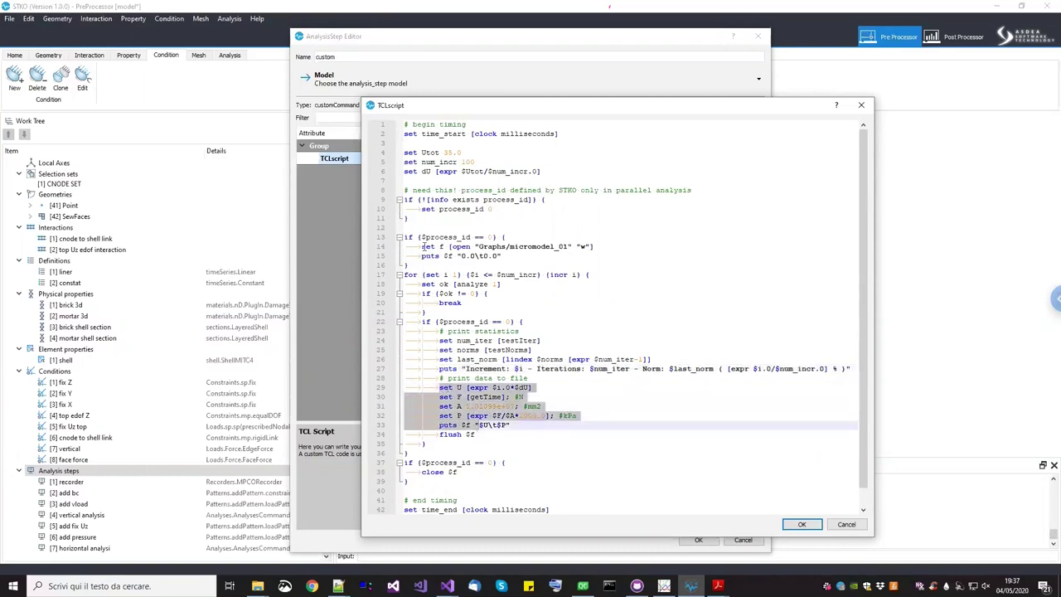
{"action": "left_click_drag", "start_coordinate": [405, 265], "coordinate": [399, 238]}
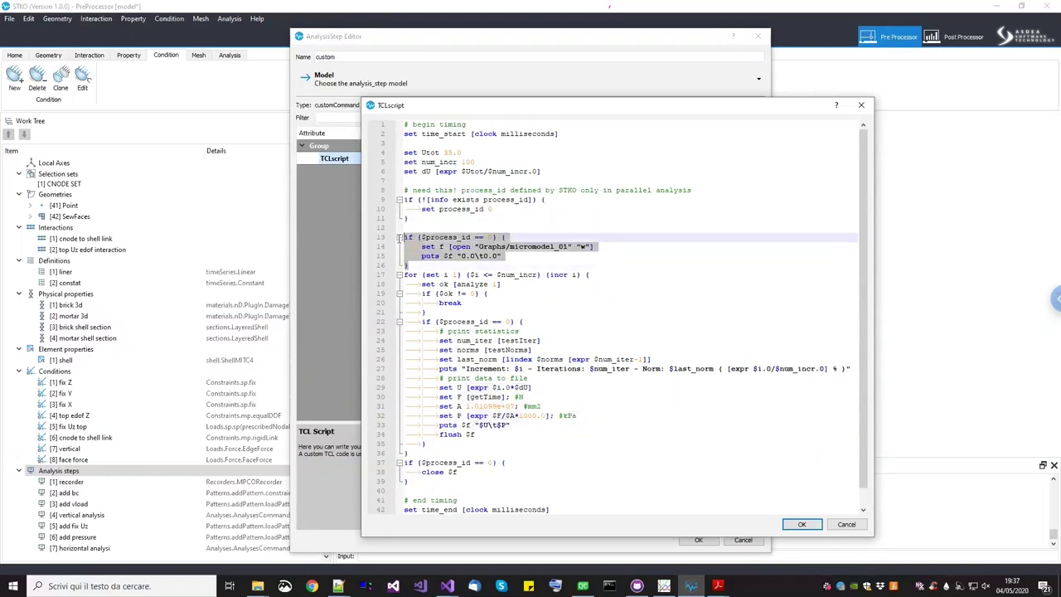
{"action": "left_click_drag", "start_coordinate": [407, 482], "coordinate": [391, 464]}
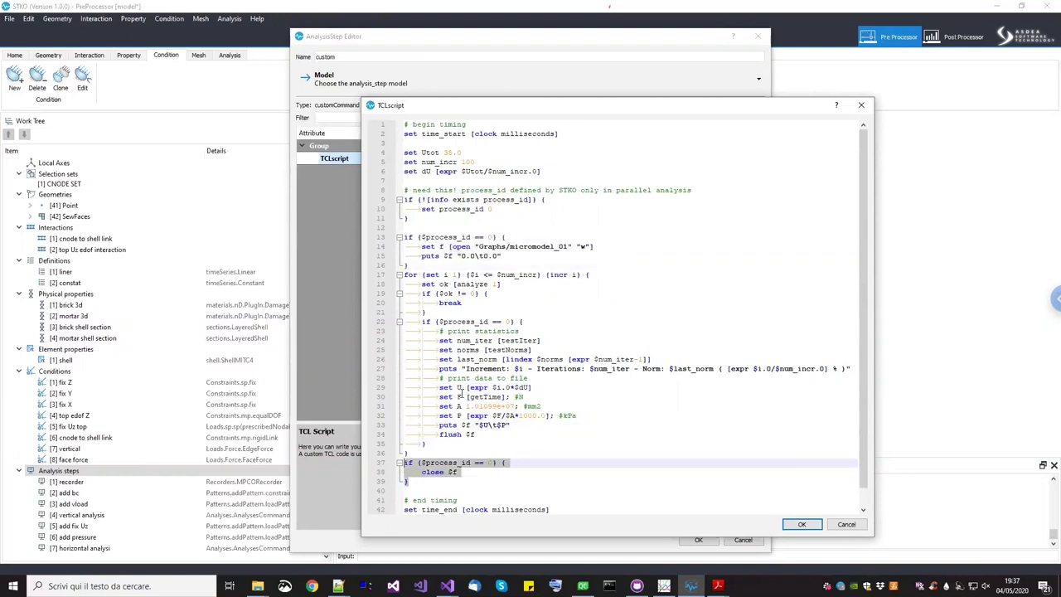
{"action": "left_click_drag", "start_coordinate": [438, 387], "coordinate": [541, 387]}
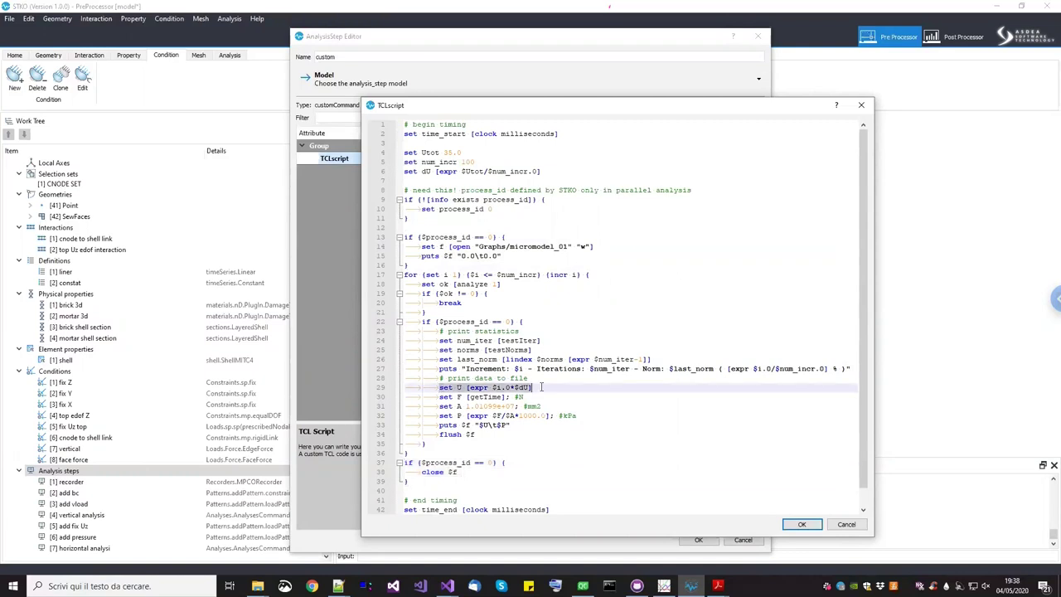
{"action": "double_click", "coordinate": [478, 397]}
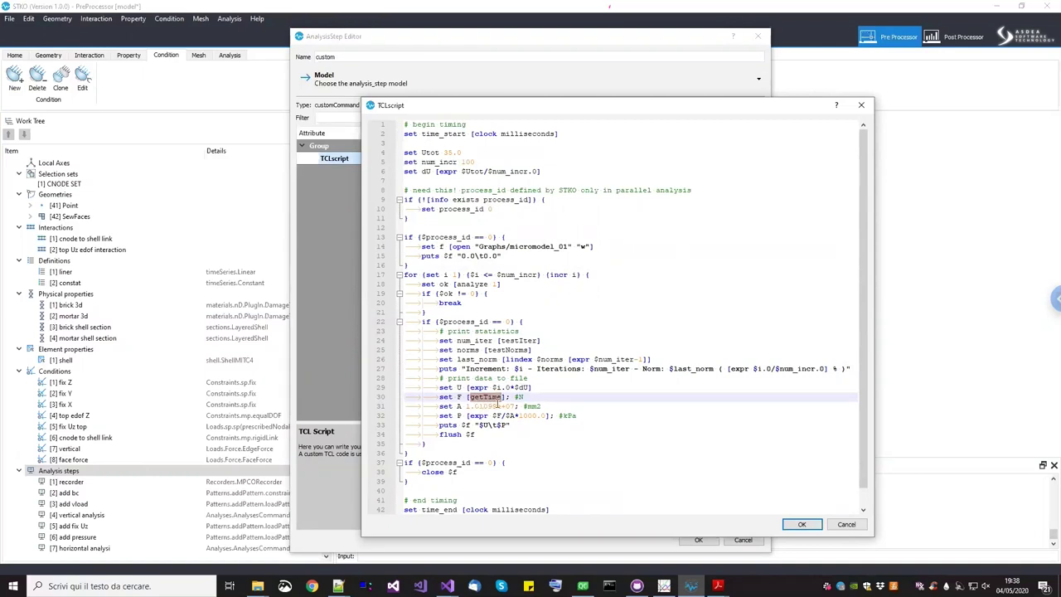
{"action": "left_click_drag", "start_coordinate": [440, 406], "coordinate": [532, 415]}
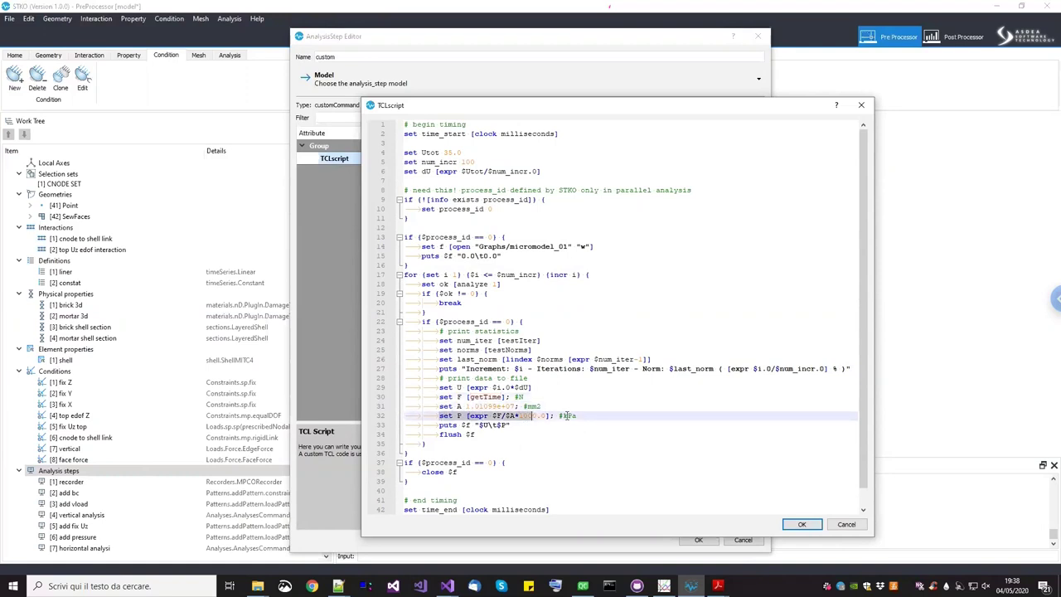
{"action": "left_click", "coordinate": [664, 585]}
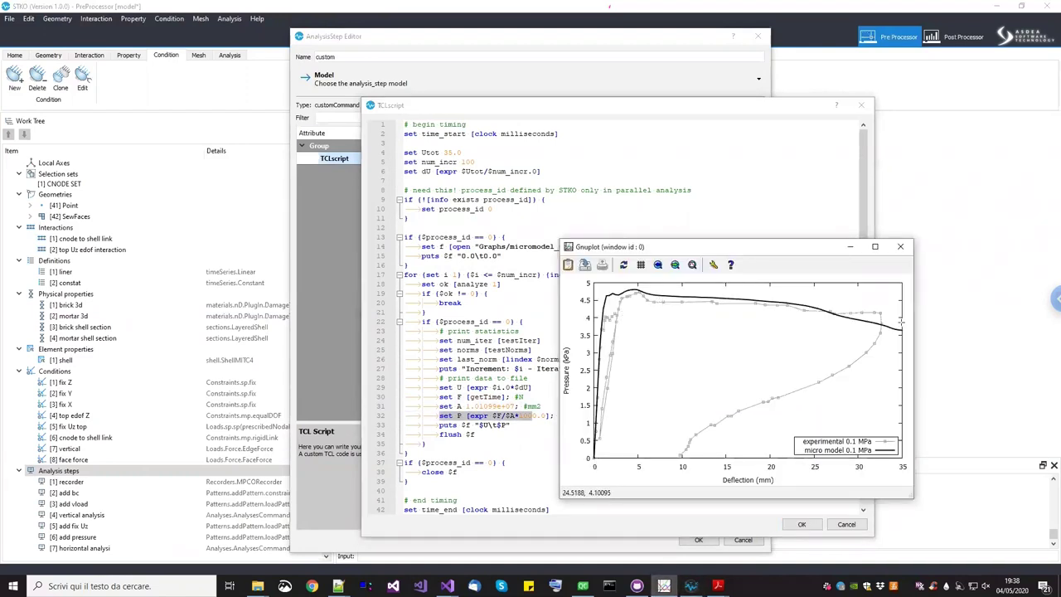
Examine the script line that writes displacement and pressure to the output file, comparing it with the Gnuplot curve
{"action": "left_click", "coordinate": [430, 425]}
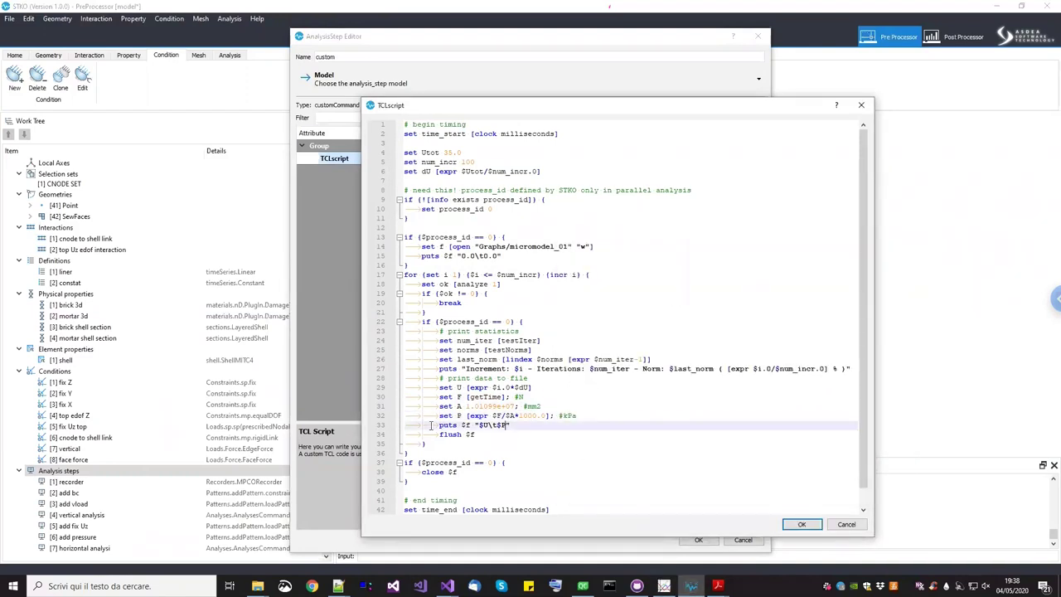
{"action": "left_click_drag", "start_coordinate": [440, 426], "coordinate": [540, 427]}
{"action": "left_click", "coordinate": [664, 586]}
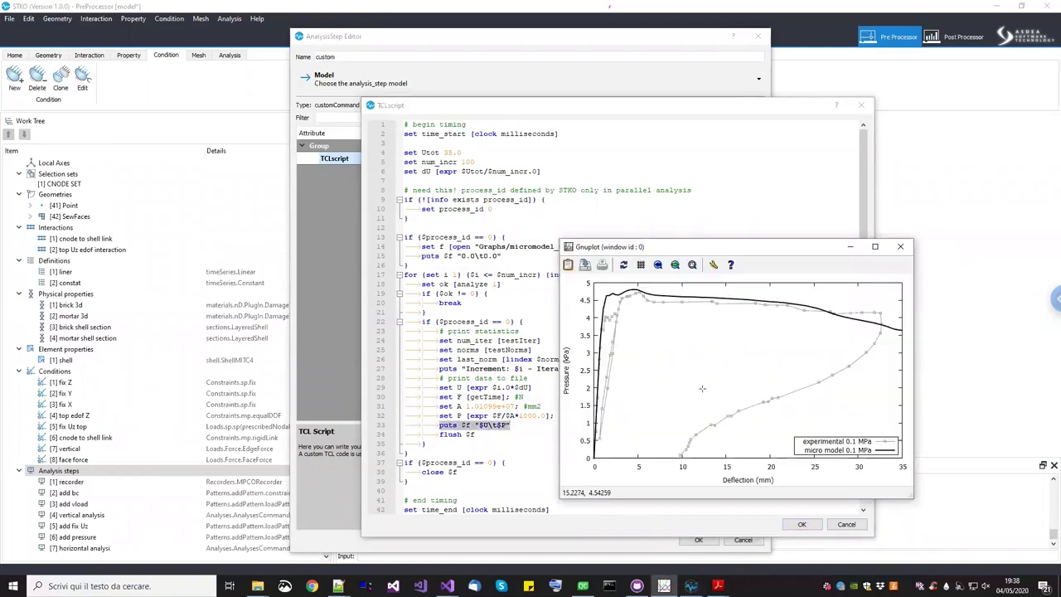
{"action": "left_click", "coordinate": [493, 379]}
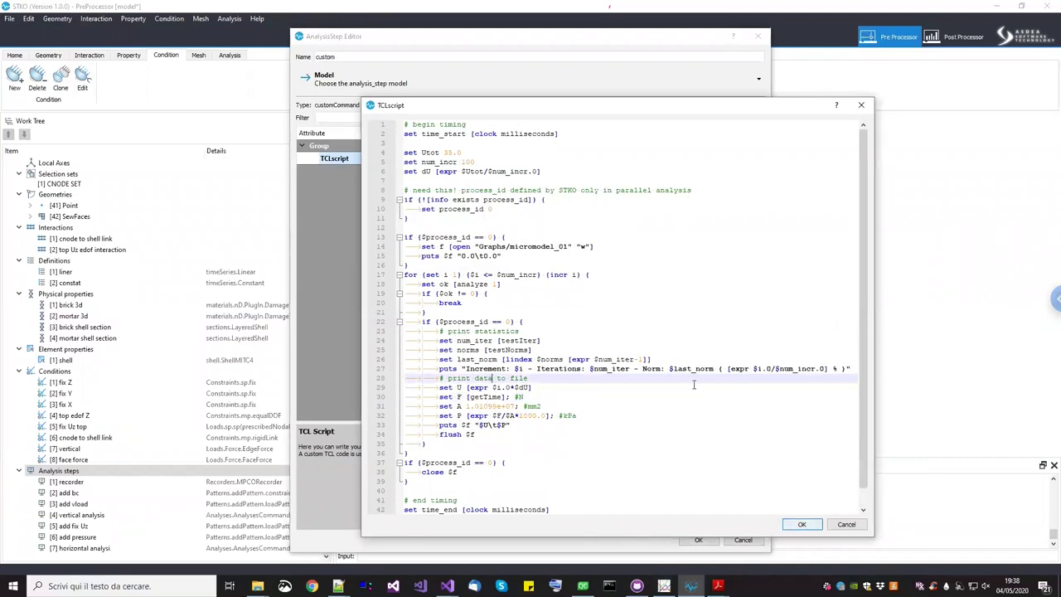
Accept the TCL script, create the custom analysis step with it and save the model
{"action": "left_click", "coordinate": [806, 525]}
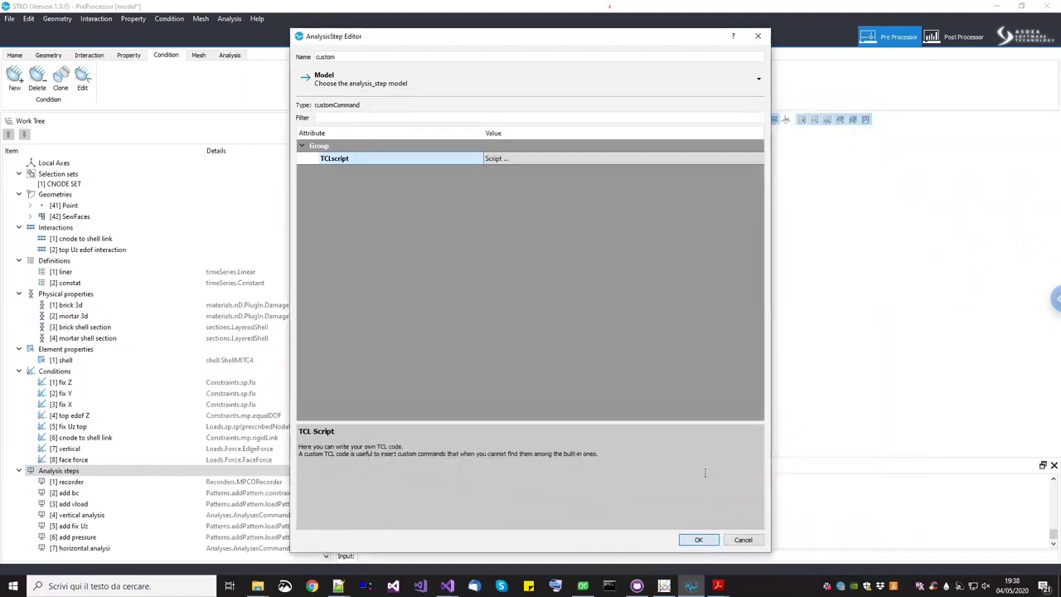
{"action": "left_click", "coordinate": [700, 540]}
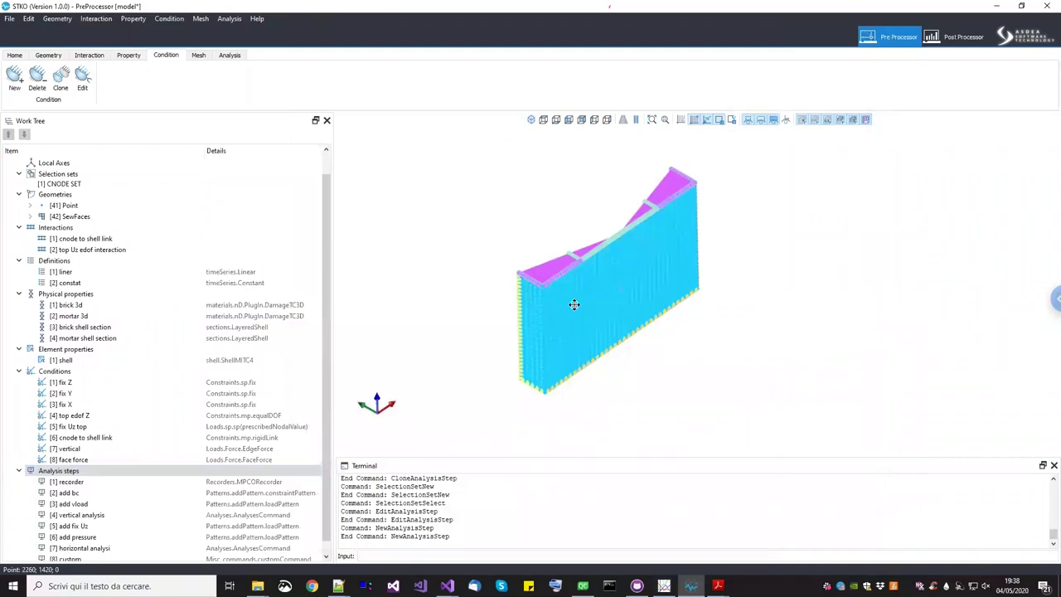
{"action": "key", "text": "ctrl+s"}
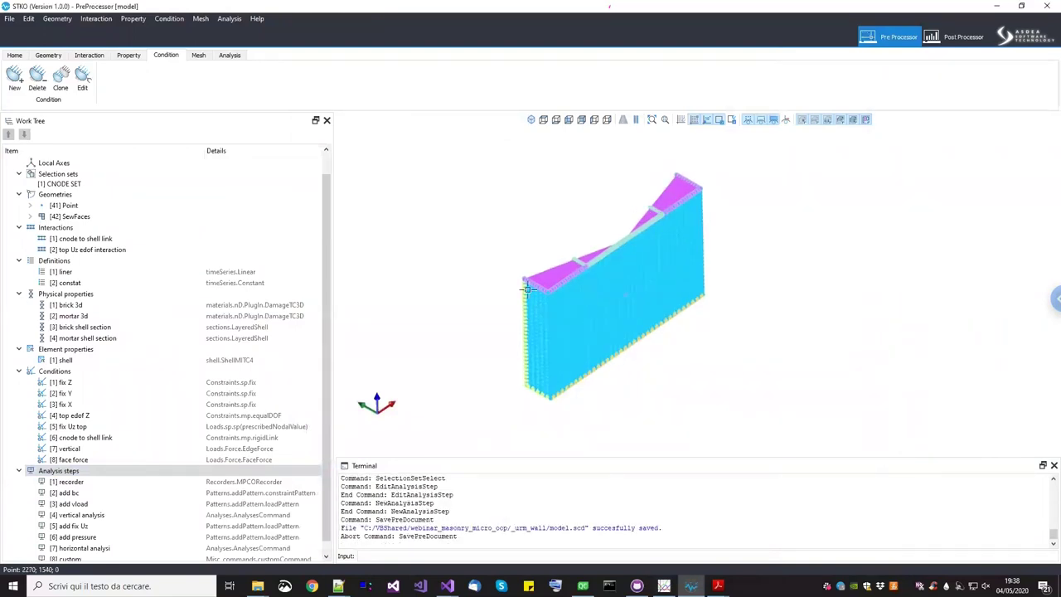
Set the global edge seed for the whole geometry to uniform by divisions with 1 division
{"action": "left_click", "coordinate": [201, 56]}
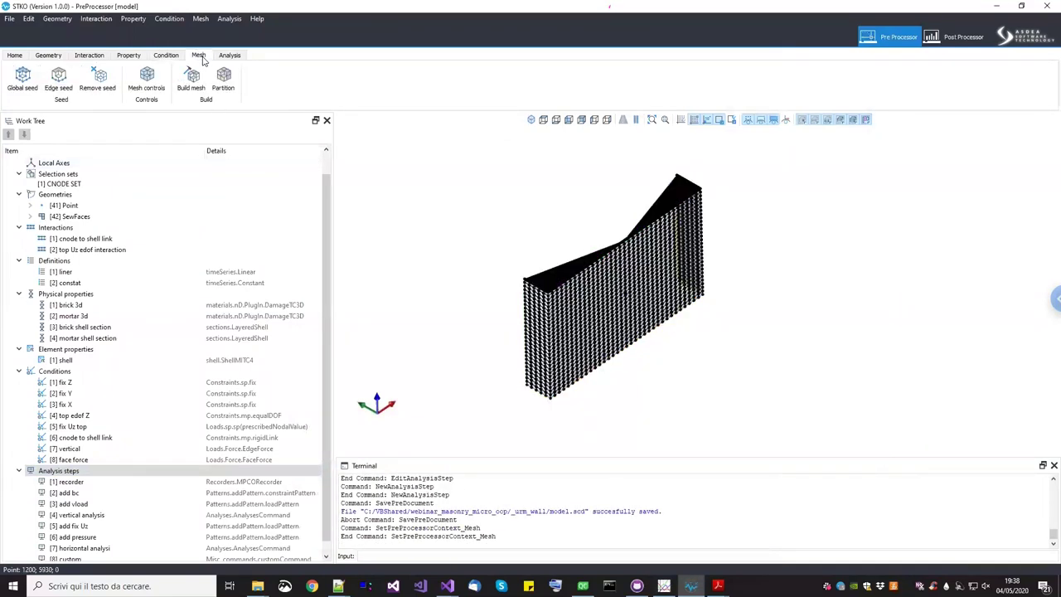
{"action": "left_click", "coordinate": [23, 77]}
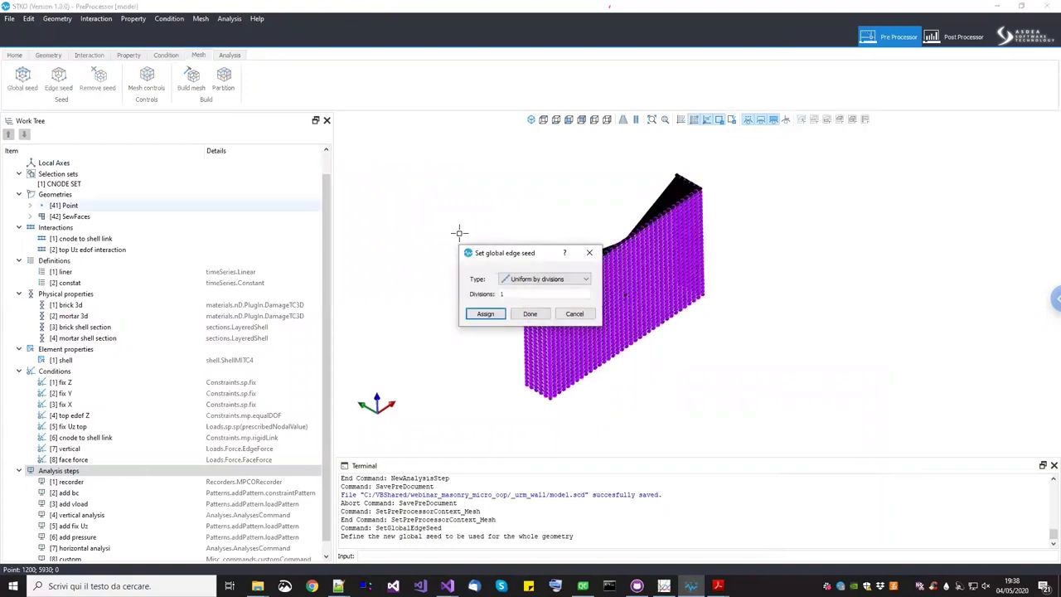
{"action": "left_click_drag", "start_coordinate": [447, 255], "coordinate": [335, 233]}
{"action": "scroll", "coordinate": [510, 279], "scroll_direction": "up", "scroll_amount": 4}
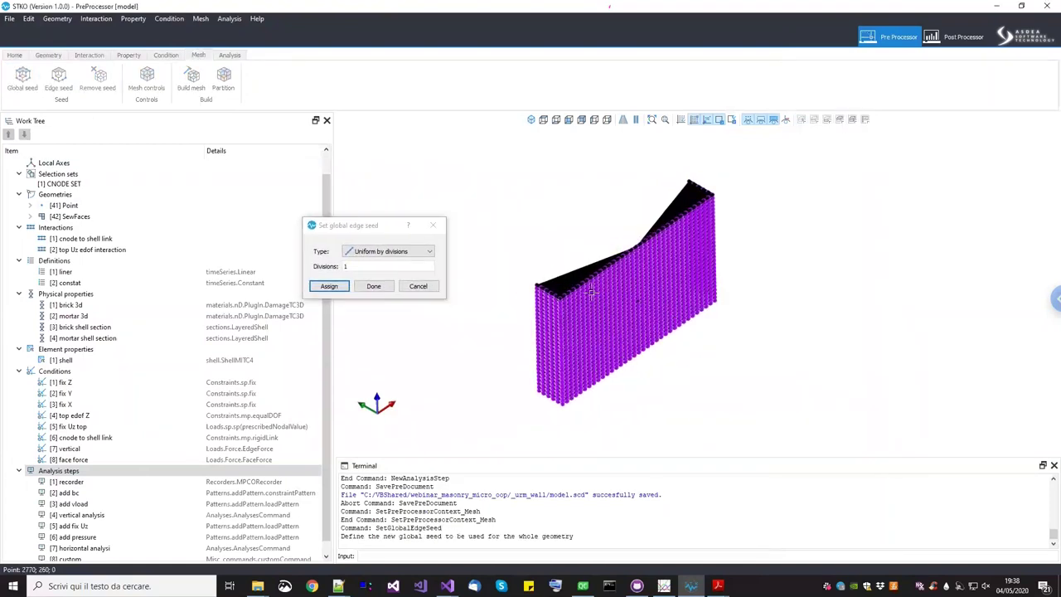
{"action": "scroll", "coordinate": [512, 280], "scroll_direction": "up", "scroll_amount": 2}
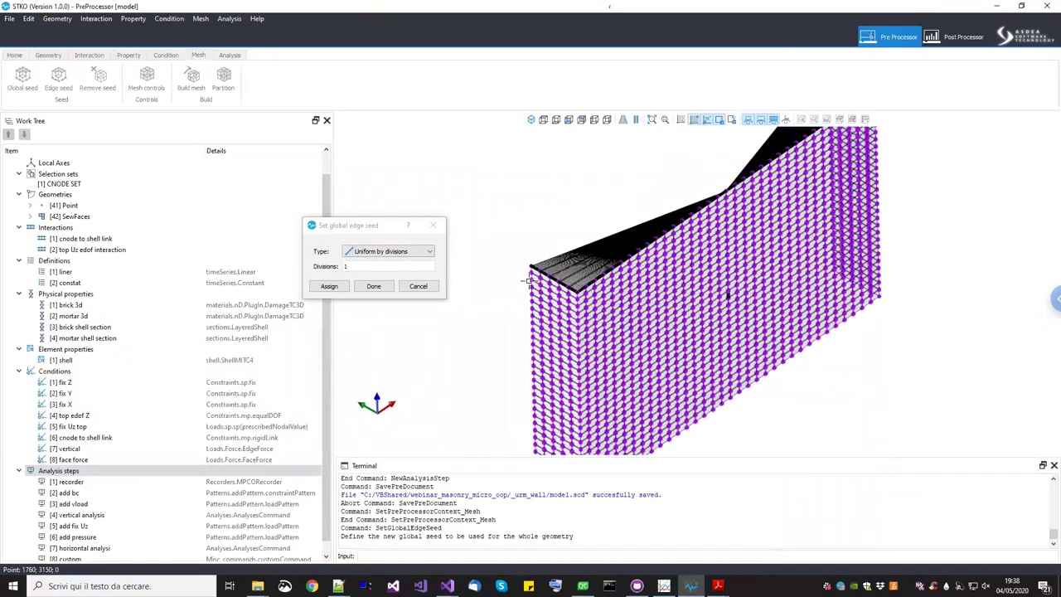
{"action": "scroll", "coordinate": [534, 263], "scroll_direction": "up", "scroll_amount": 3}
{"action": "scroll", "coordinate": [546, 259], "scroll_direction": "up", "scroll_amount": 1}
{"action": "scroll", "coordinate": [548, 262], "scroll_direction": "up", "scroll_amount": 1}
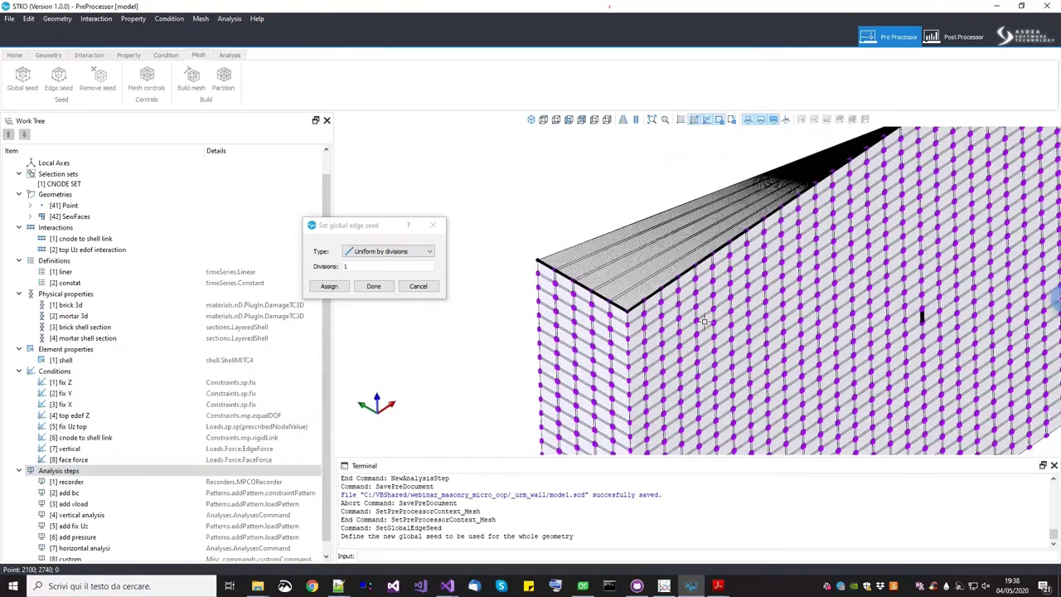
{"action": "scroll", "coordinate": [543, 281], "scroll_direction": "up", "scroll_amount": 2}
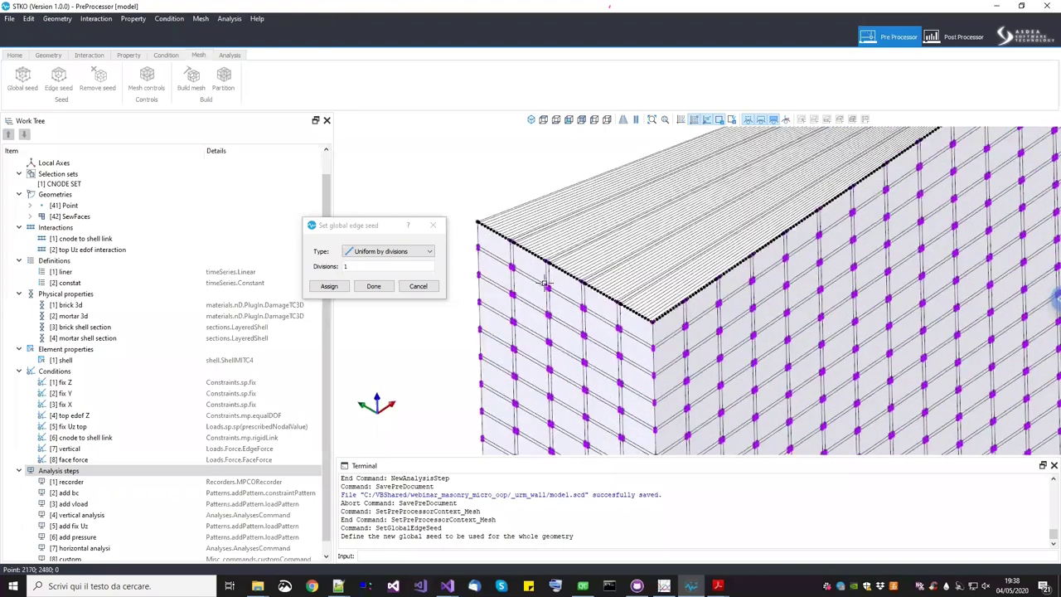
{"action": "scroll", "coordinate": [567, 290], "scroll_direction": "up", "scroll_amount": 1}
{"action": "scroll", "coordinate": [588, 295], "scroll_direction": "down", "scroll_amount": 2}
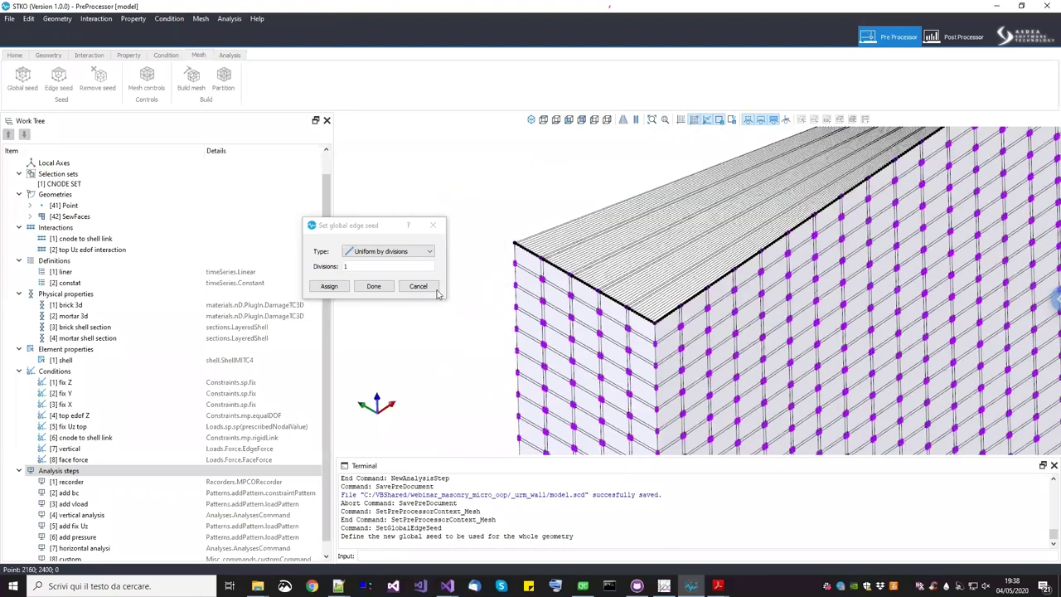
{"action": "left_click", "coordinate": [372, 286]}
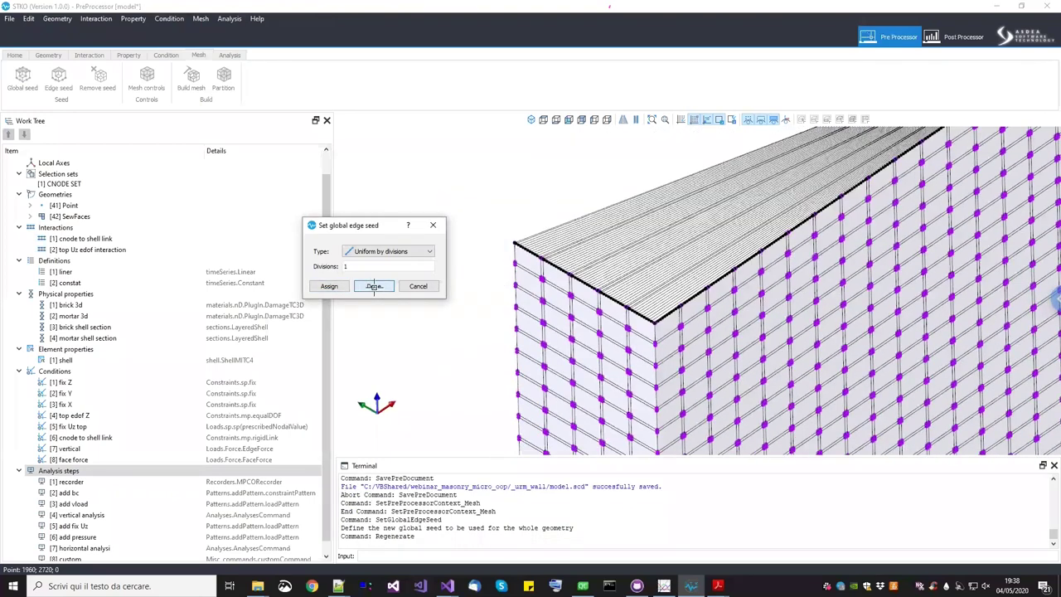
{"action": "scroll", "coordinate": [514, 294], "scroll_direction": "down", "scroll_amount": 5}
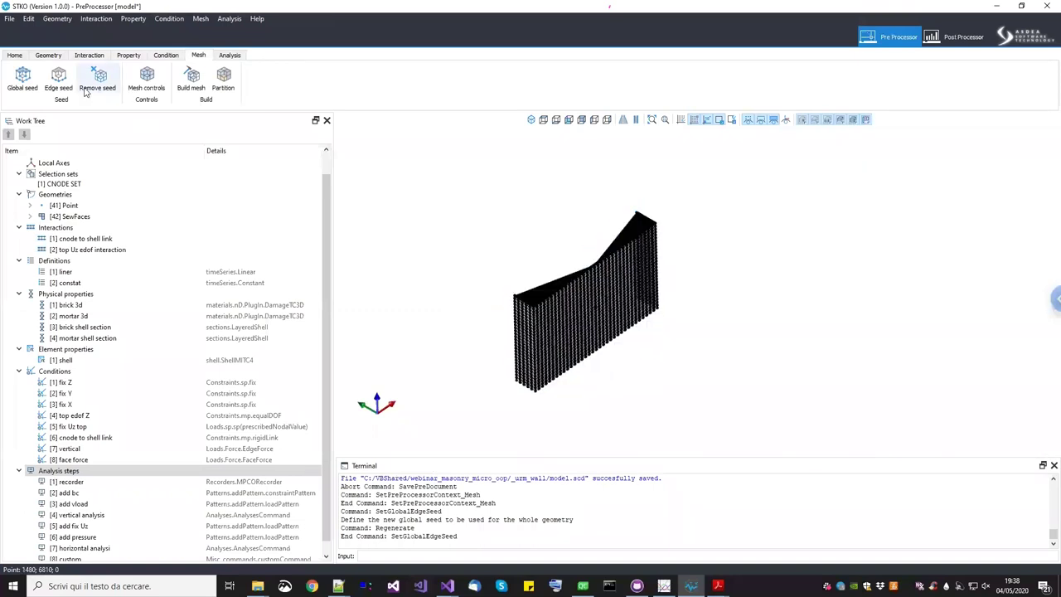
Assign structured, Quad/Hexa, linear mesh controls to all faces of the wall
{"action": "left_click", "coordinate": [143, 81]}
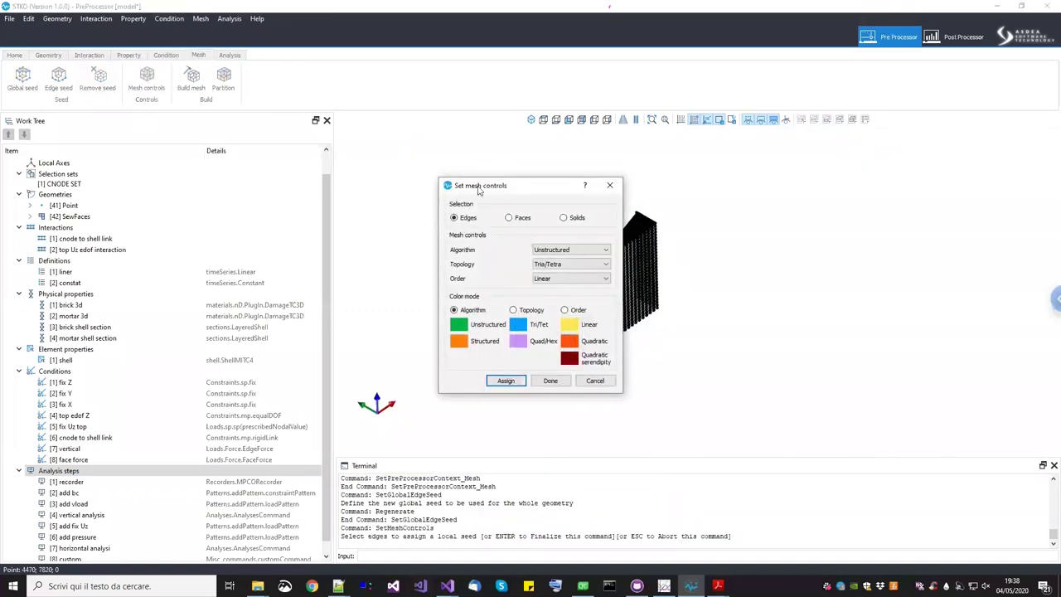
{"action": "left_click_drag", "start_coordinate": [454, 184], "coordinate": [290, 177]}
{"action": "left_click", "coordinate": [306, 203]}
{"action": "left_click", "coordinate": [356, 236]}
{"action": "left_click", "coordinate": [356, 252]}
{"action": "left_click", "coordinate": [365, 249]}
{"action": "left_click", "coordinate": [356, 264]}
{"action": "left_click", "coordinate": [620, 288]}
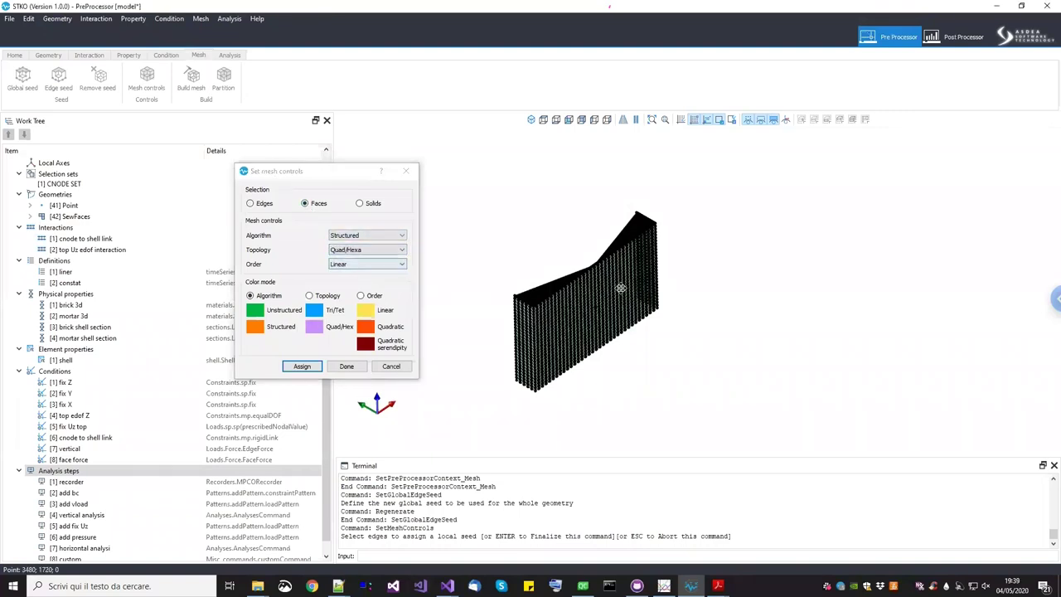
{"action": "middle_click_drag", "start_coordinate": [620, 287], "coordinate": [504, 173]}
{"action": "left_click_drag", "start_coordinate": [479, 168], "coordinate": [808, 448]}
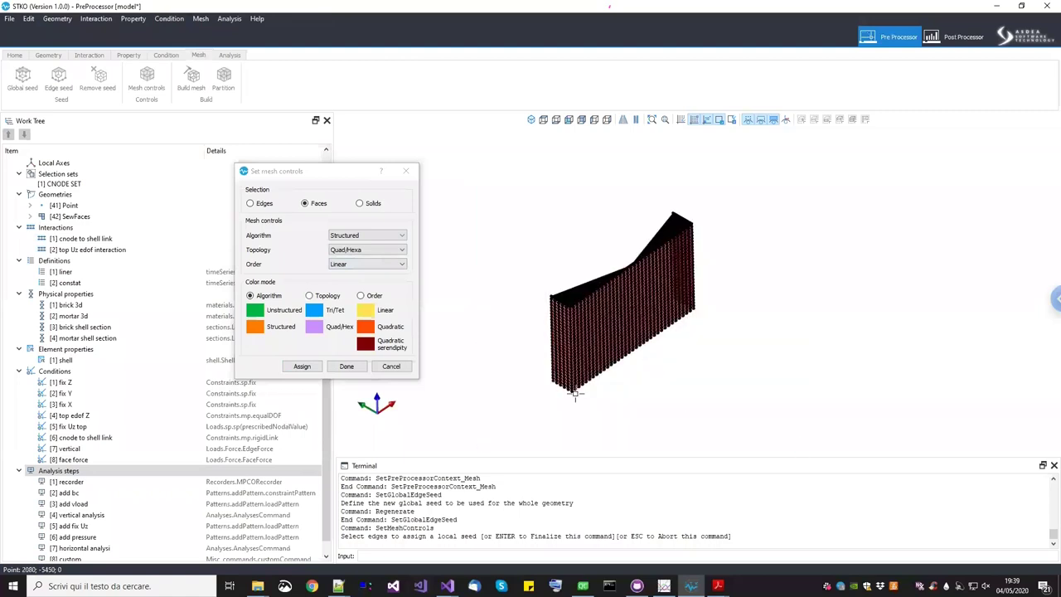
{"action": "left_click", "coordinate": [301, 366]}
{"action": "left_click", "coordinate": [345, 367]}
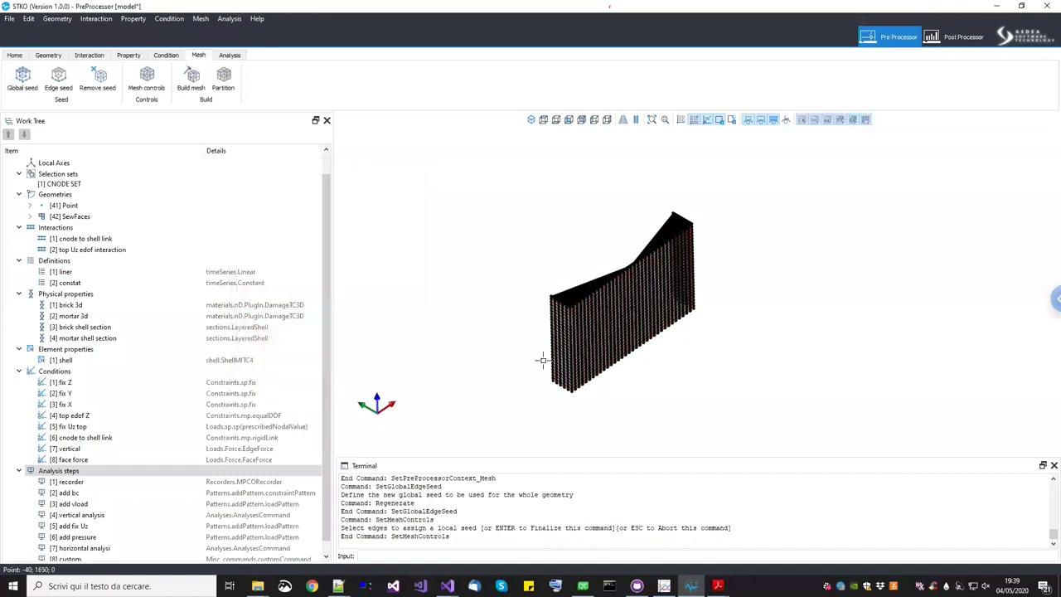
Build the wall's mesh, inspect it and save the model
{"action": "left_click", "coordinate": [192, 80]}
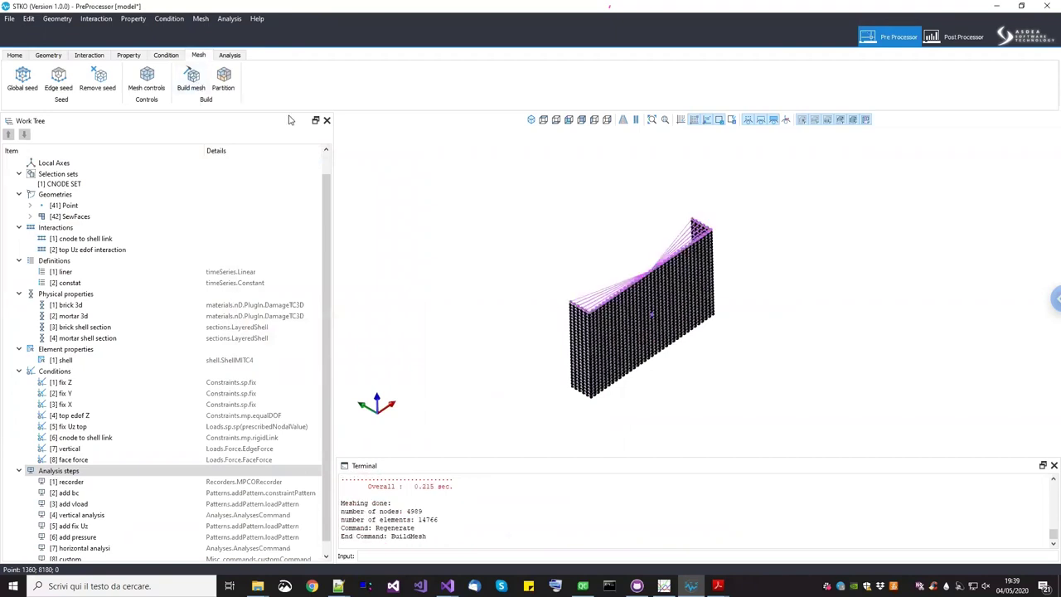
{"action": "scroll", "coordinate": [563, 291], "scroll_direction": "up", "scroll_amount": 3}
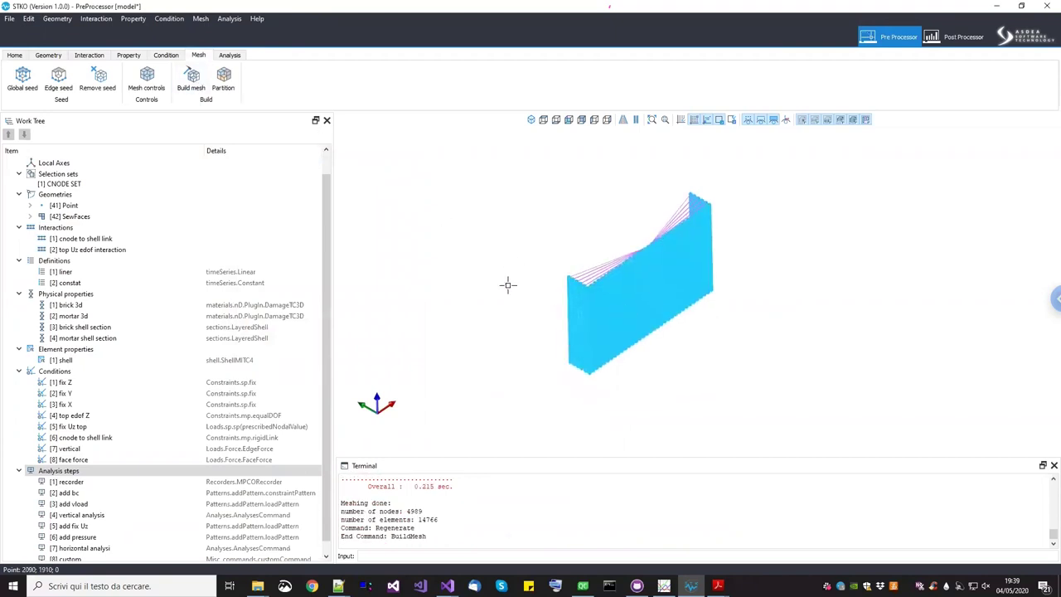
{"action": "scroll", "coordinate": [494, 220], "scroll_direction": "up", "scroll_amount": 3}
{"action": "scroll", "coordinate": [493, 211], "scroll_direction": "down", "scroll_amount": 2}
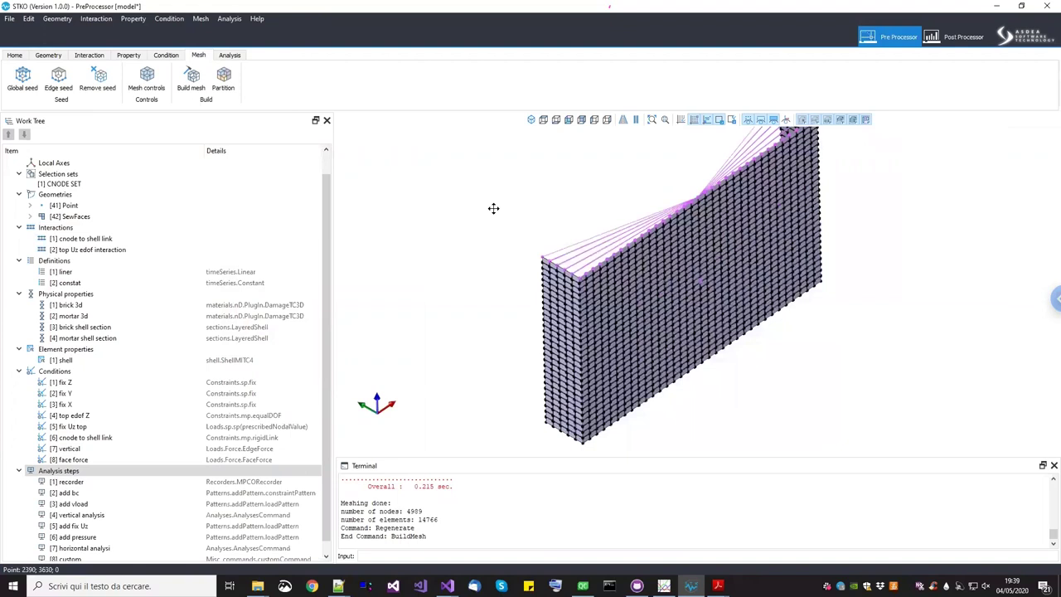
{"action": "key", "text": "ctrl+s"}
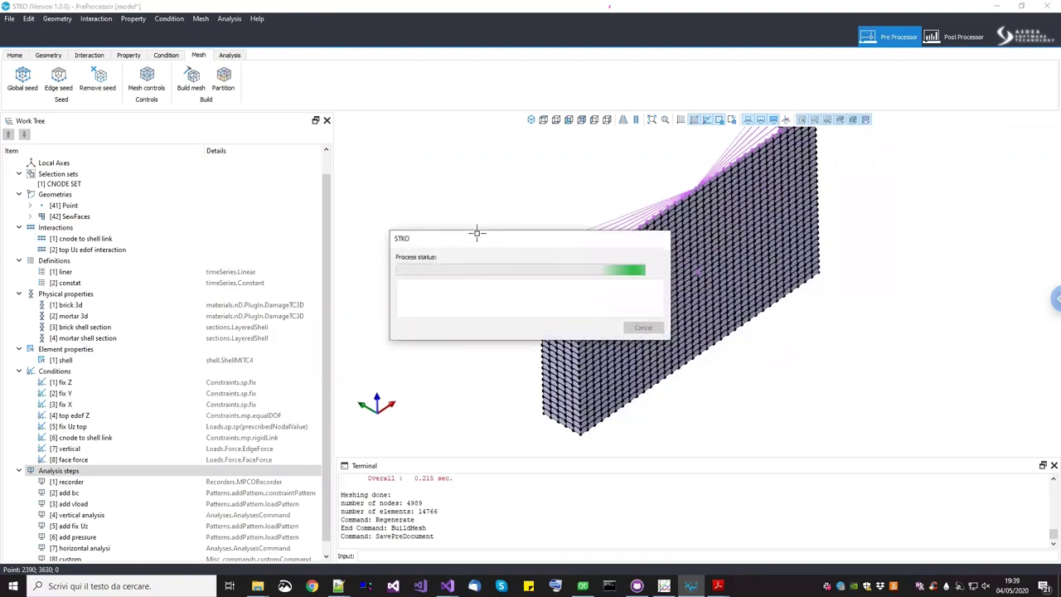
Try to run the analysis with the opensees solver in the _urm_wall folder, and close the solver console
{"action": "left_click", "coordinate": [230, 55]}
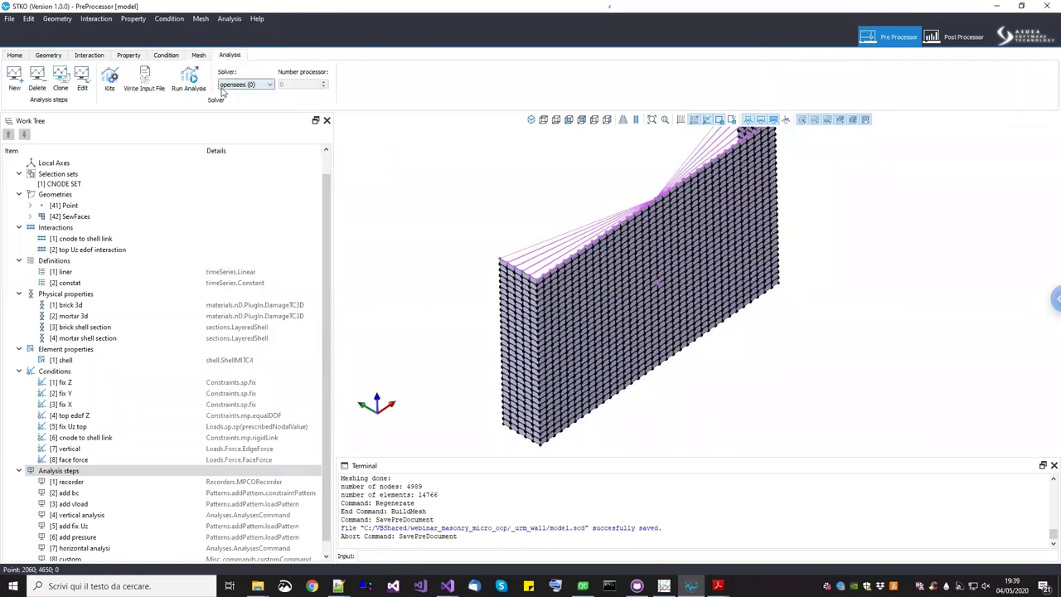
{"action": "left_click", "coordinate": [188, 80]}
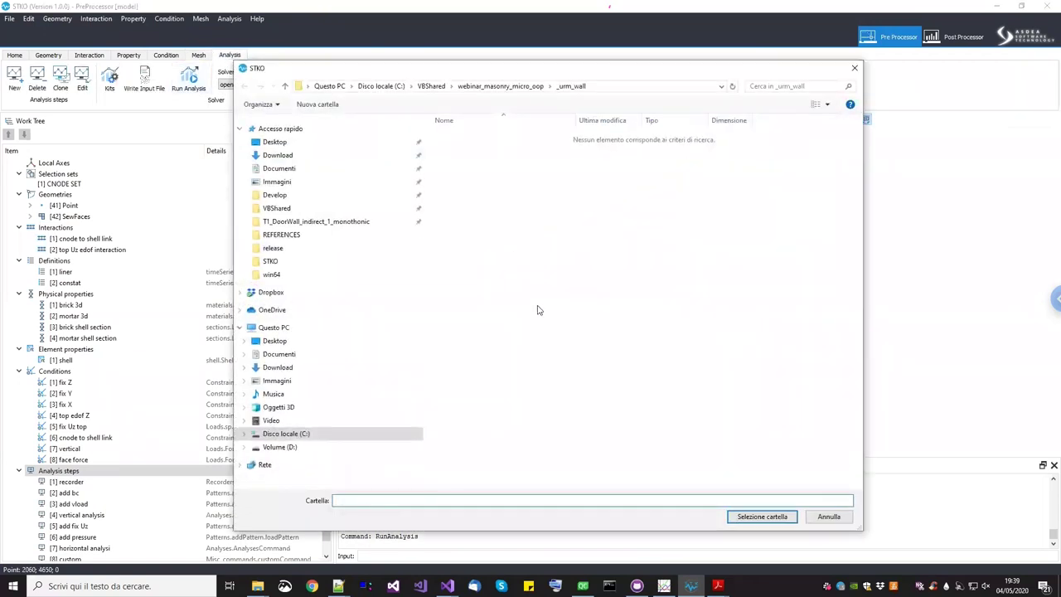
{"action": "left_click", "coordinate": [761, 516]}
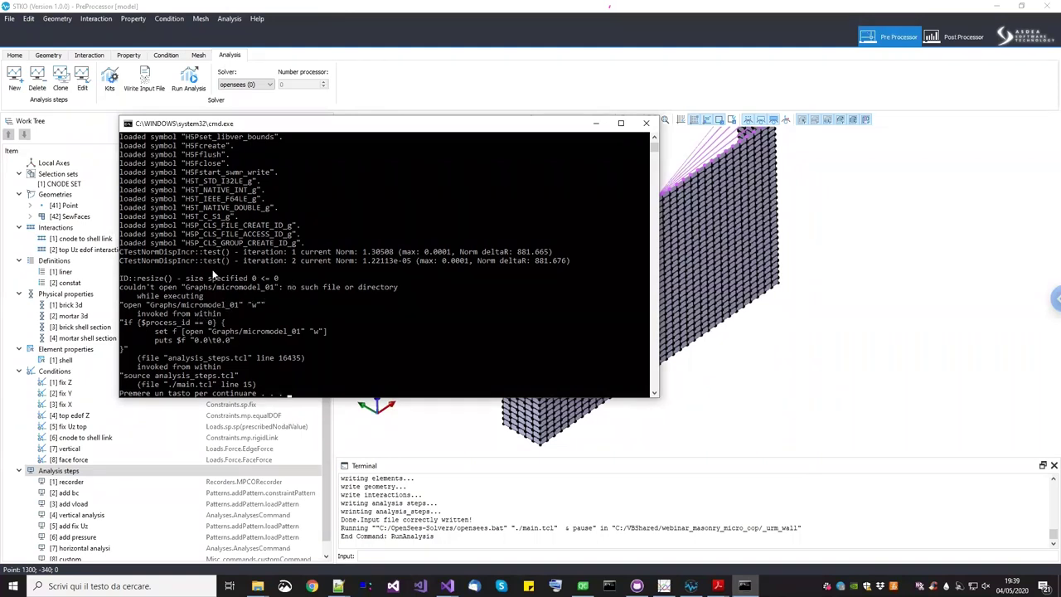
{"action": "left_click", "coordinate": [646, 123]}
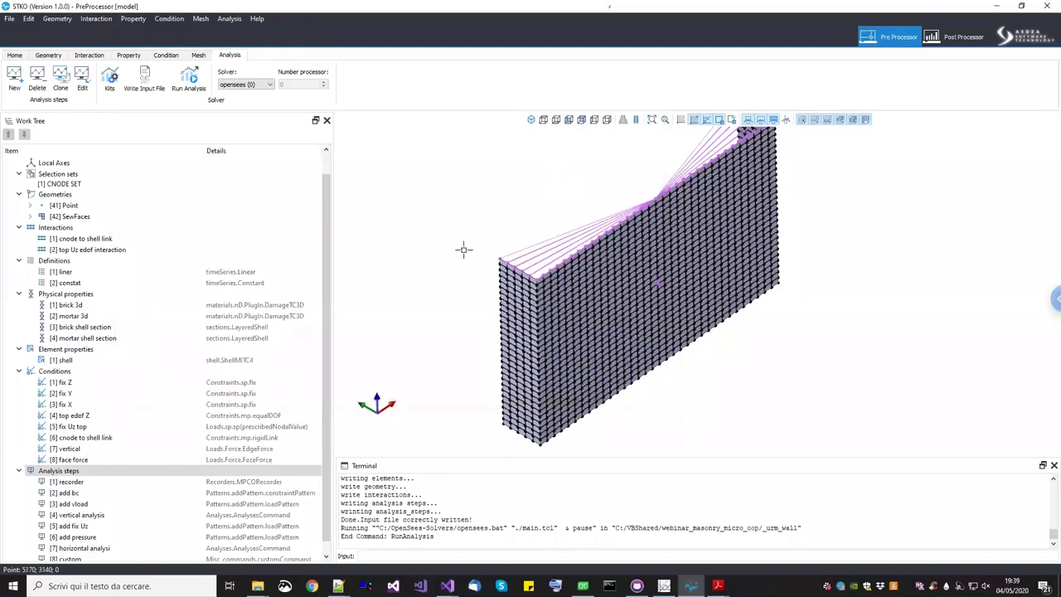
In File Explorer, copy the Graphs folder and plot.dem from oop_urm_wall into the _urm_wall folder
{"action": "left_click", "coordinate": [258, 586]}
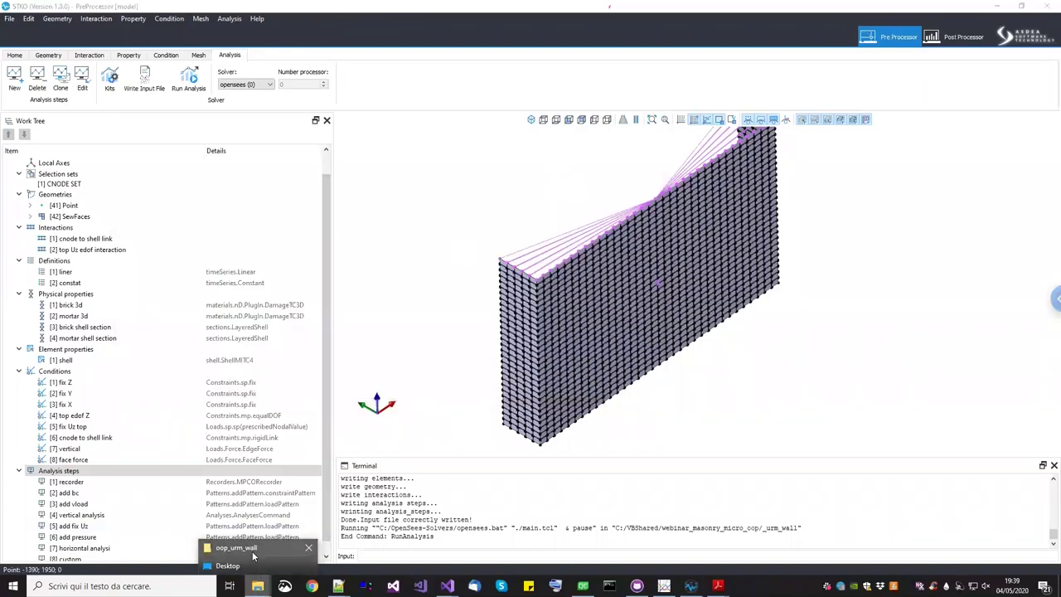
{"action": "left_click", "coordinate": [237, 547]}
{"action": "left_click", "coordinate": [253, 150]}
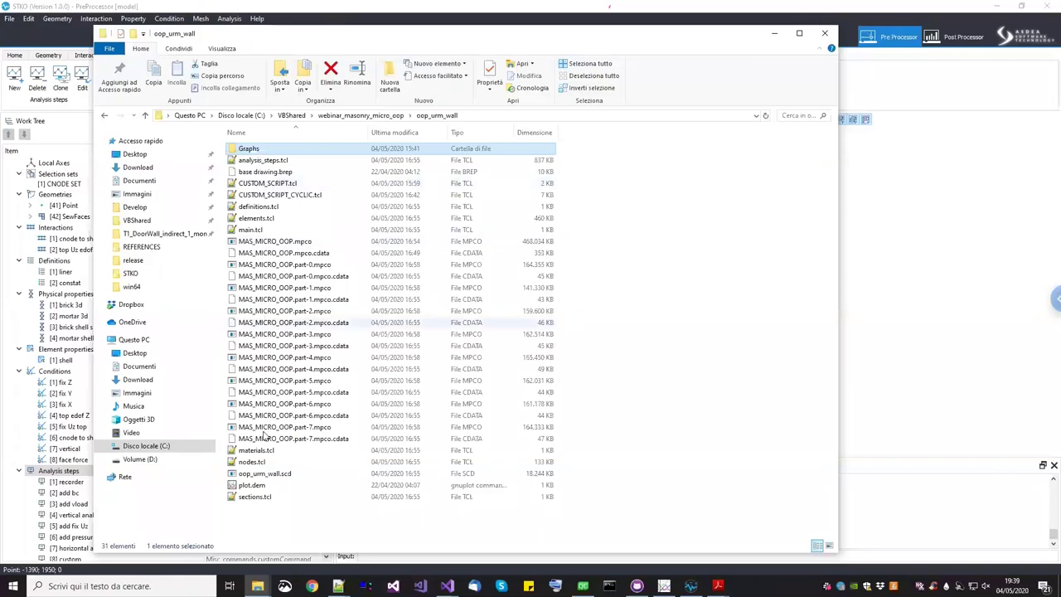
{"action": "left_click", "coordinate": [265, 485], "text": "ctrl"}
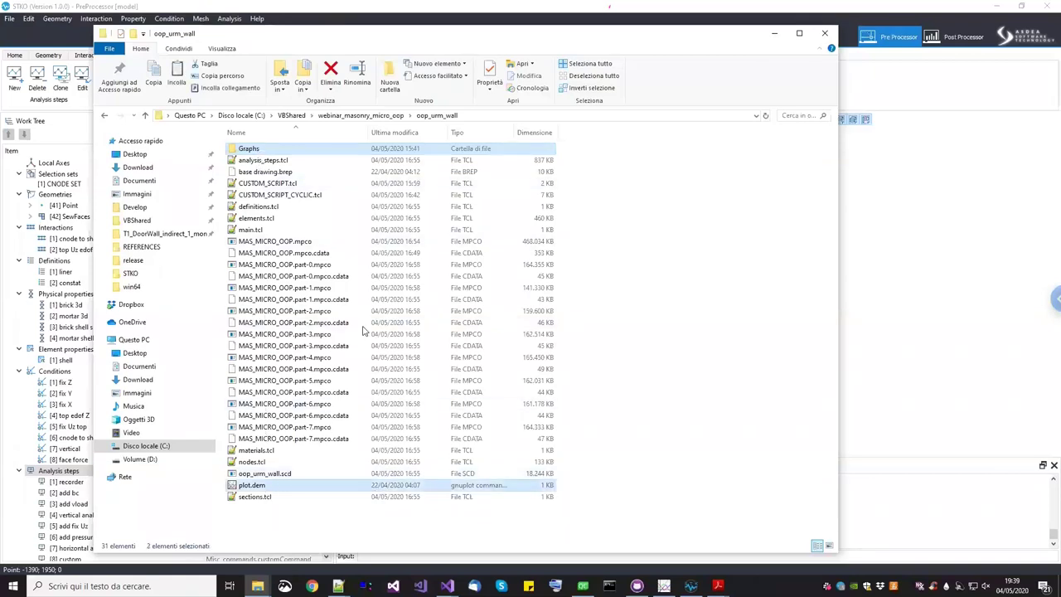
{"action": "left_click", "coordinate": [366, 116]}
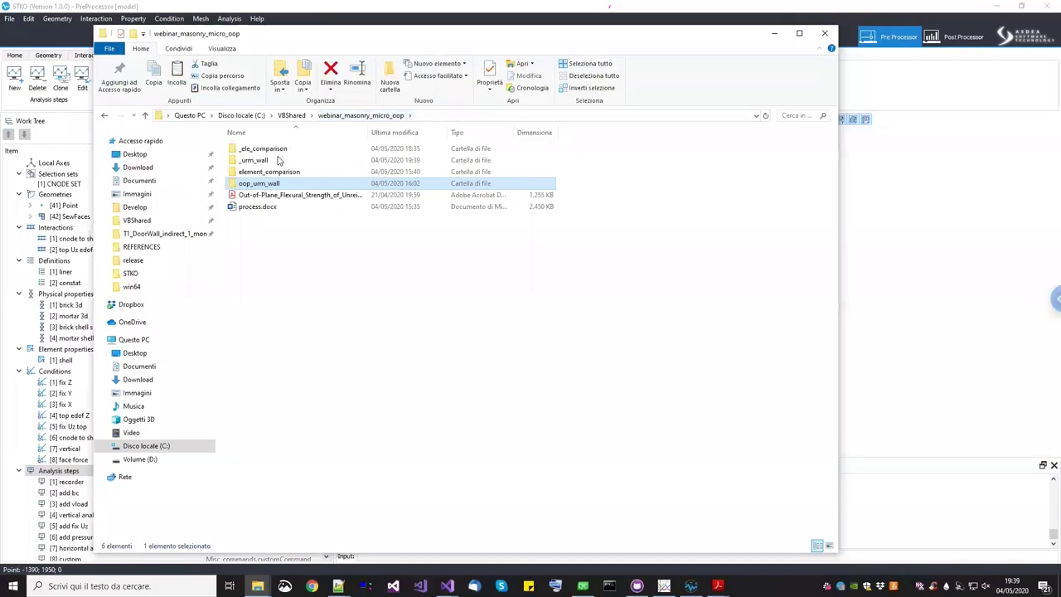
{"action": "double_click", "coordinate": [267, 162]}
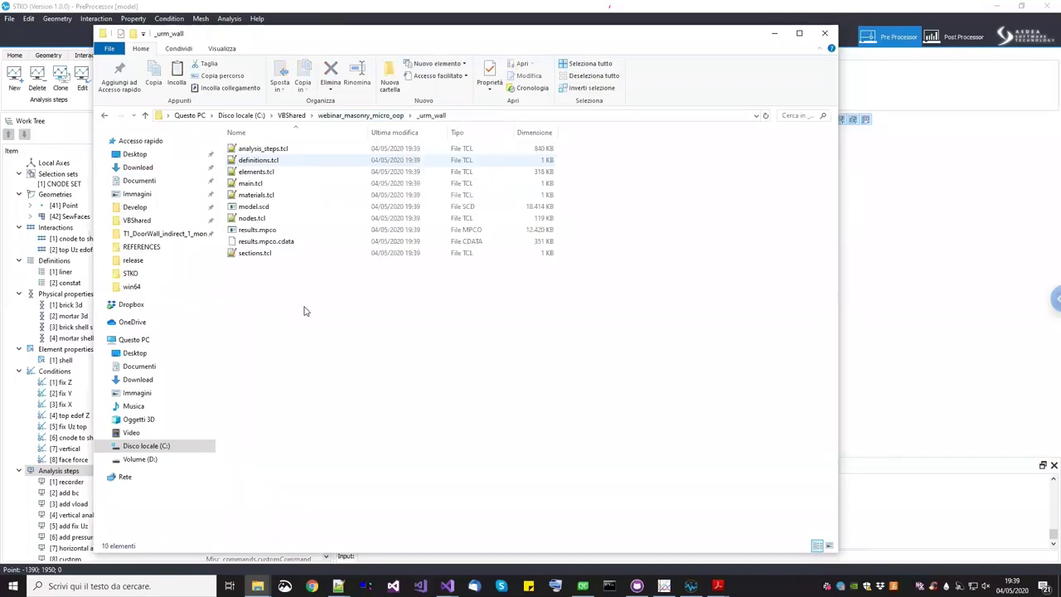
{"action": "left_click", "coordinate": [641, 513]}
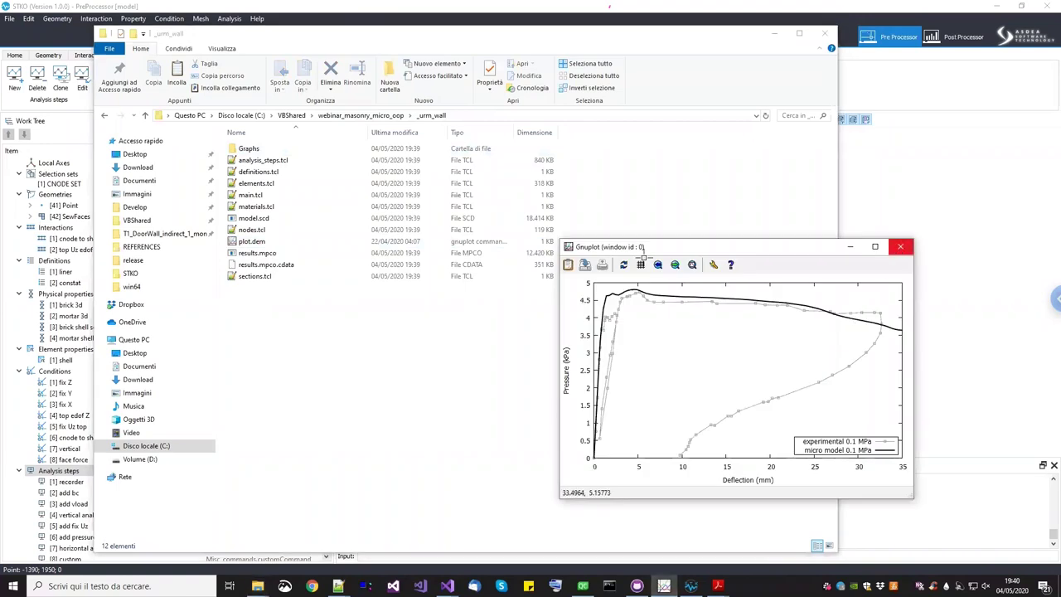
Close the old Gnuplot window, open plot.dem from _urm_wall and move the new plot window clear of the file list
{"action": "left_click", "coordinate": [903, 247]}
{"action": "double_click", "coordinate": [257, 242]}
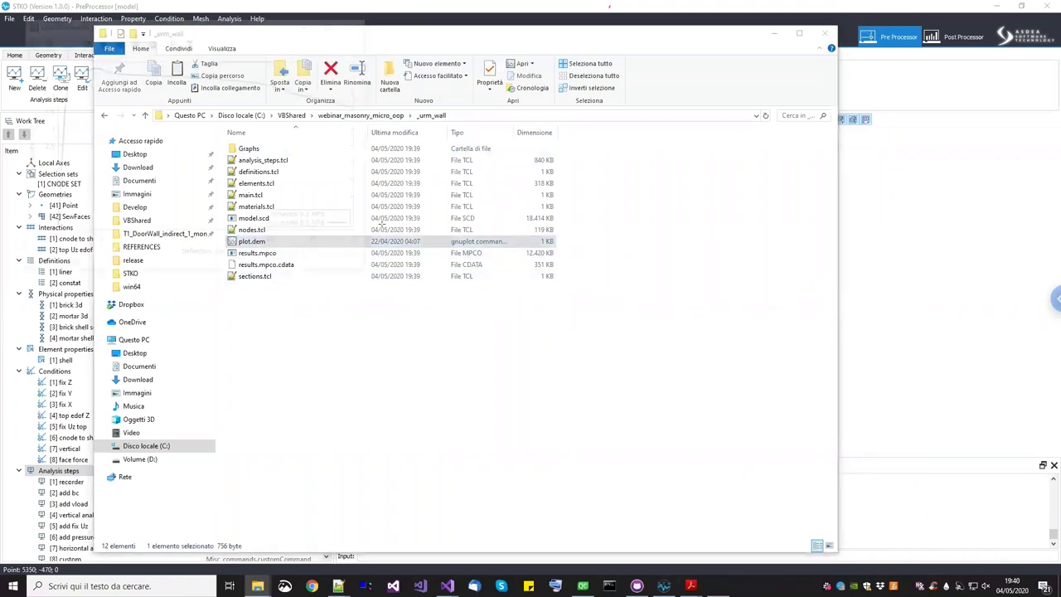
{"action": "left_click_drag", "start_coordinate": [241, 26], "coordinate": [911, 289]}
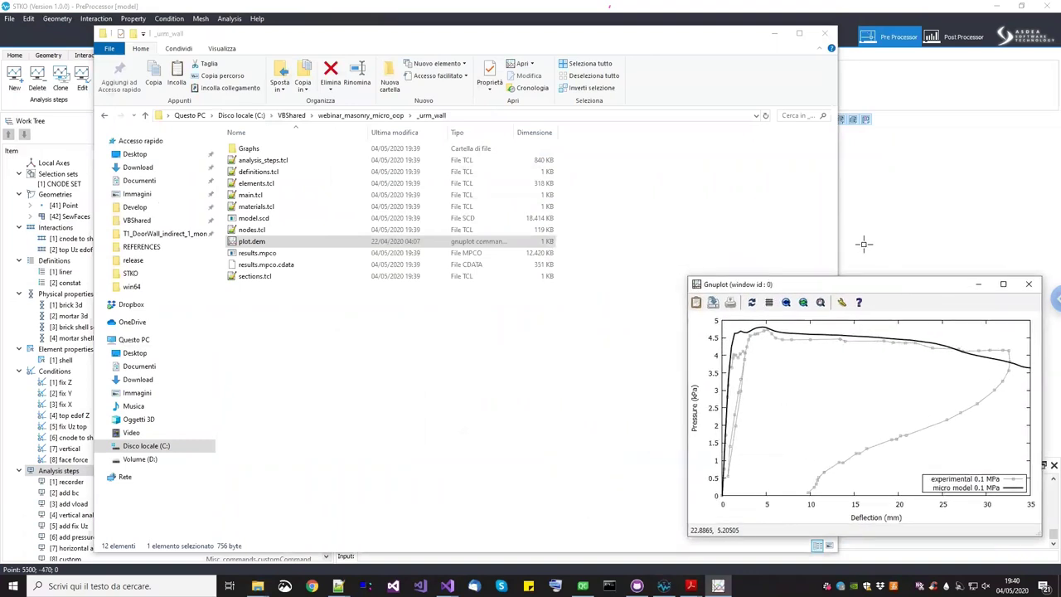
Run the analysis with the opensees solver, using the _urm_wall folder for the input files
{"action": "left_click", "coordinate": [865, 242]}
{"action": "left_click", "coordinate": [190, 82]}
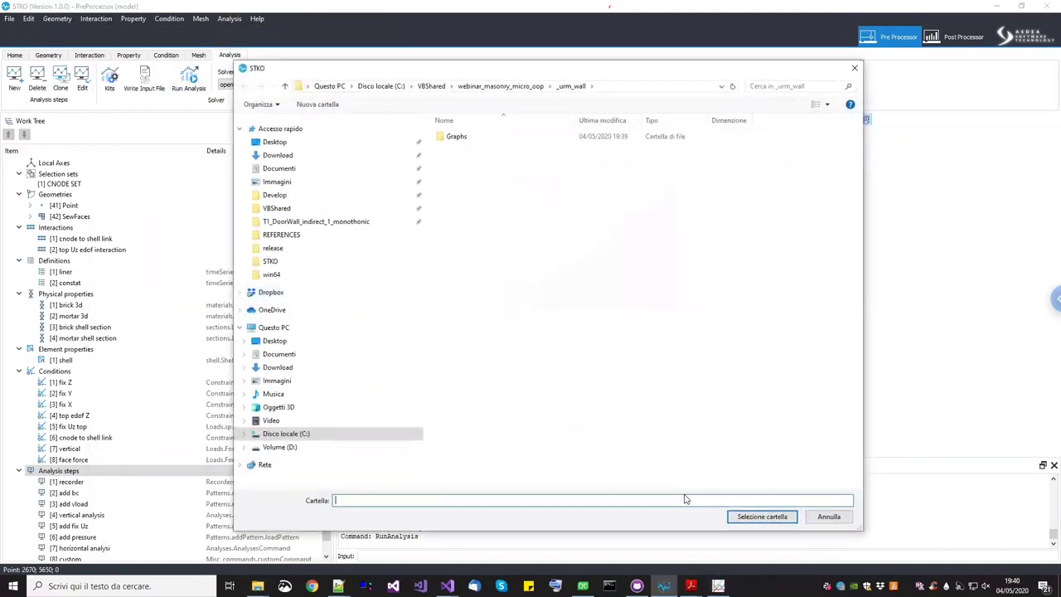
{"action": "left_click", "coordinate": [759, 516]}
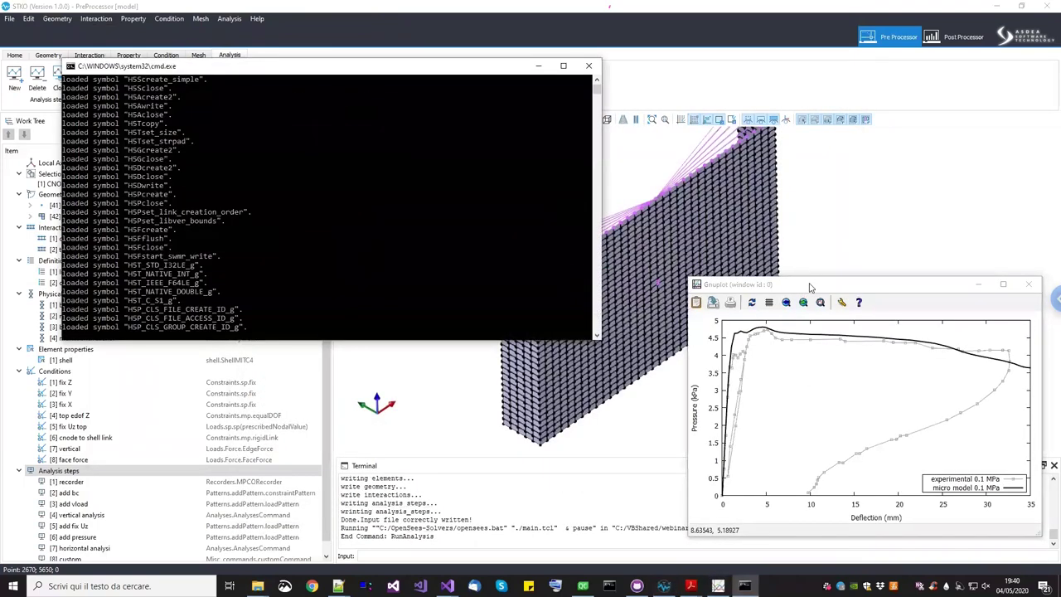
Reposition the Gnuplot window and refresh its pressure–deflection curve twice while the solver is running
{"action": "left_click_drag", "start_coordinate": [808, 266], "coordinate": [836, 242]}
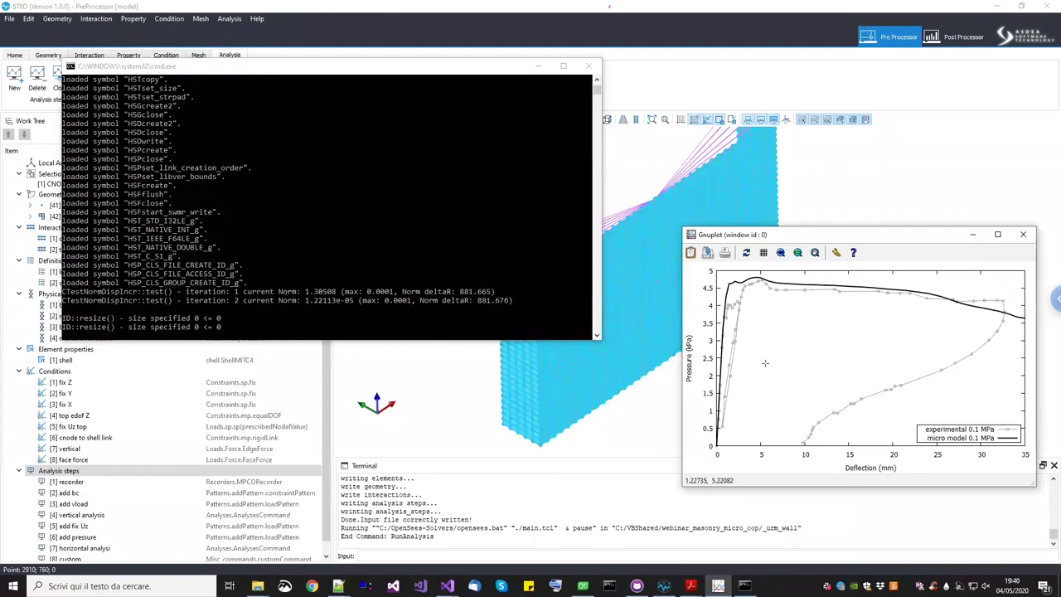
{"action": "left_click", "coordinate": [744, 254]}
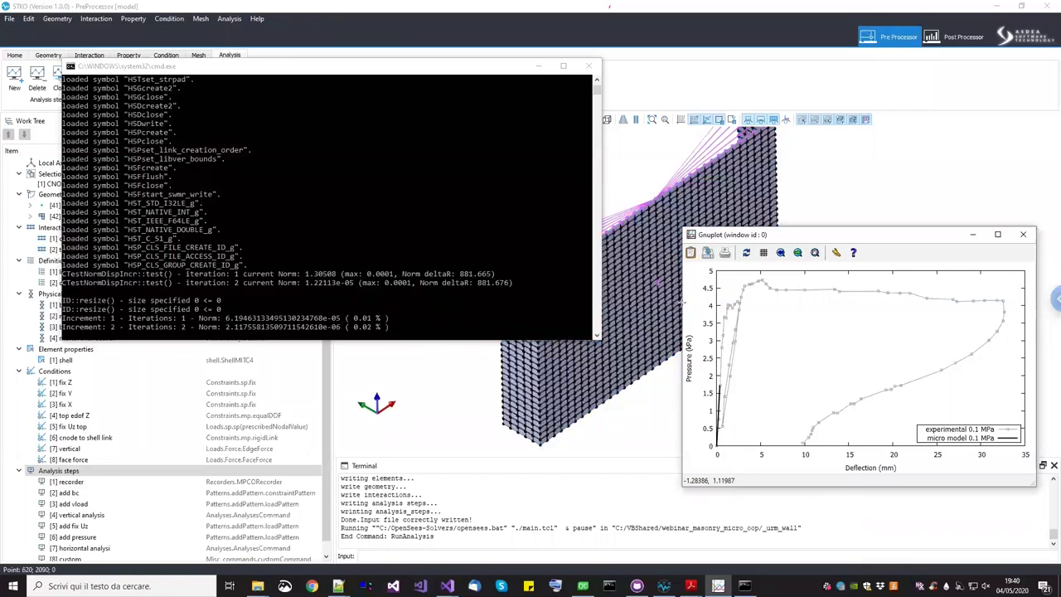
{"action": "left_click", "coordinate": [746, 256]}
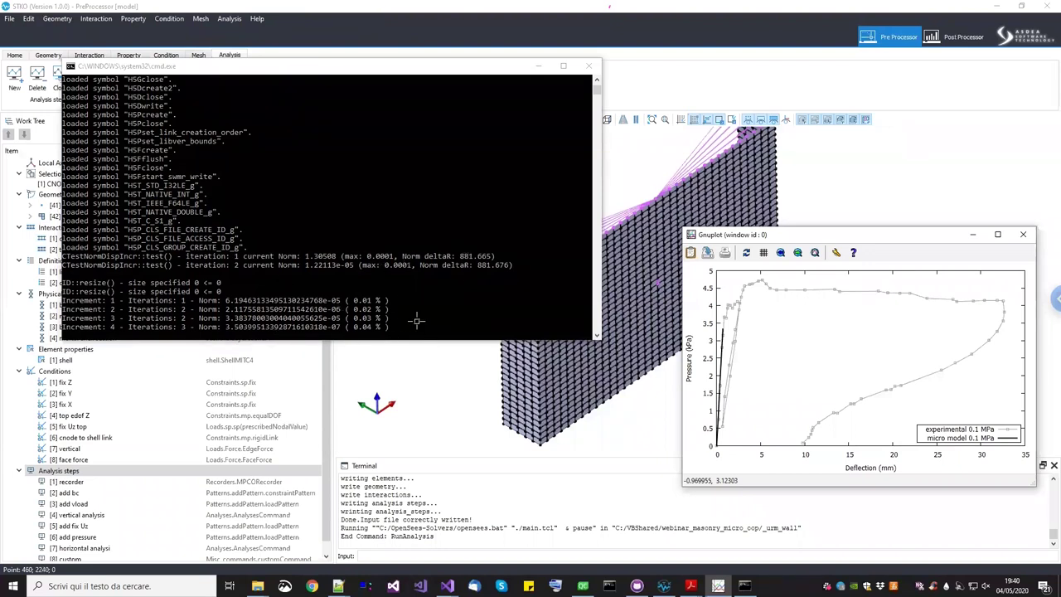
Abort the running solver in its console and confirm ending the batch process
{"action": "left_click_drag", "start_coordinate": [439, 74], "coordinate": [408, 75]}
{"action": "key", "text": "ctrl+c"}
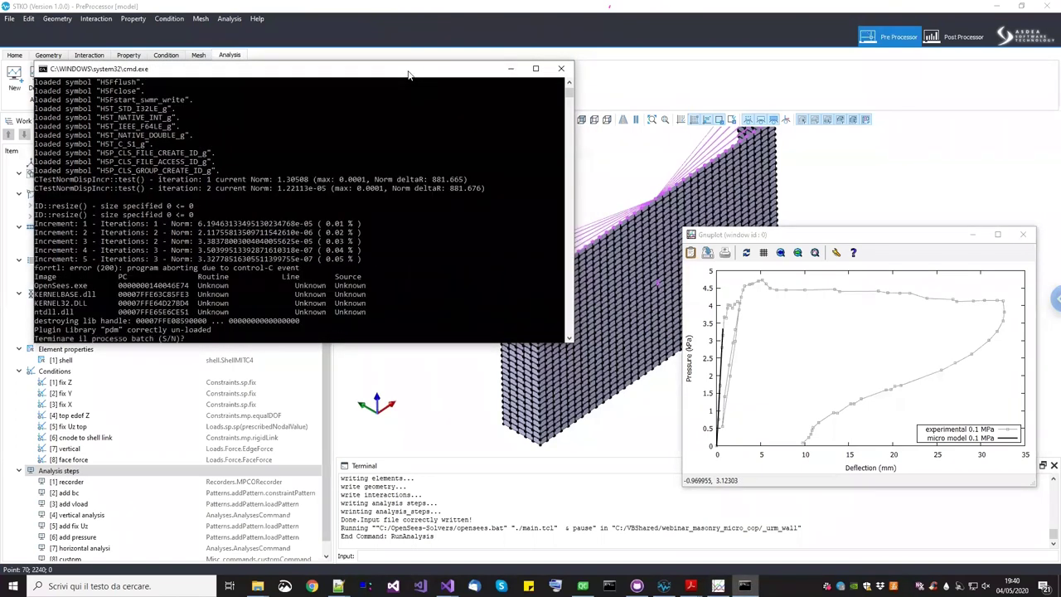
{"action": "type", "text": "s"}
{"action": "key", "text": "Return"}
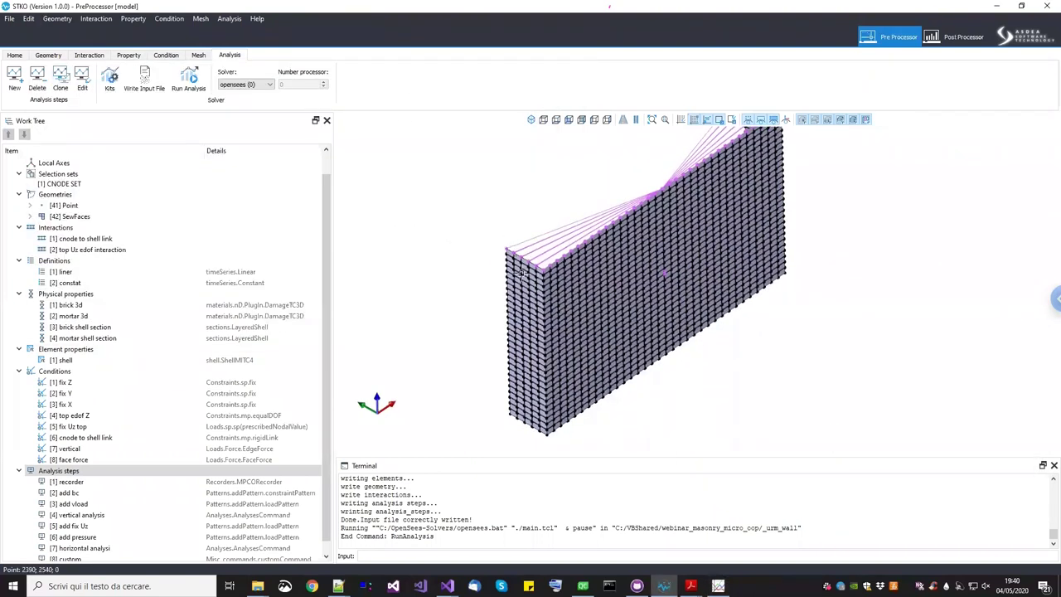
In the vertical analysis step, set the numberer to Parallel Reverse Cuthill-McKee Numberer and the system to Mumps
{"action": "left_click_drag", "start_coordinate": [520, 274], "coordinate": [506, 241]}
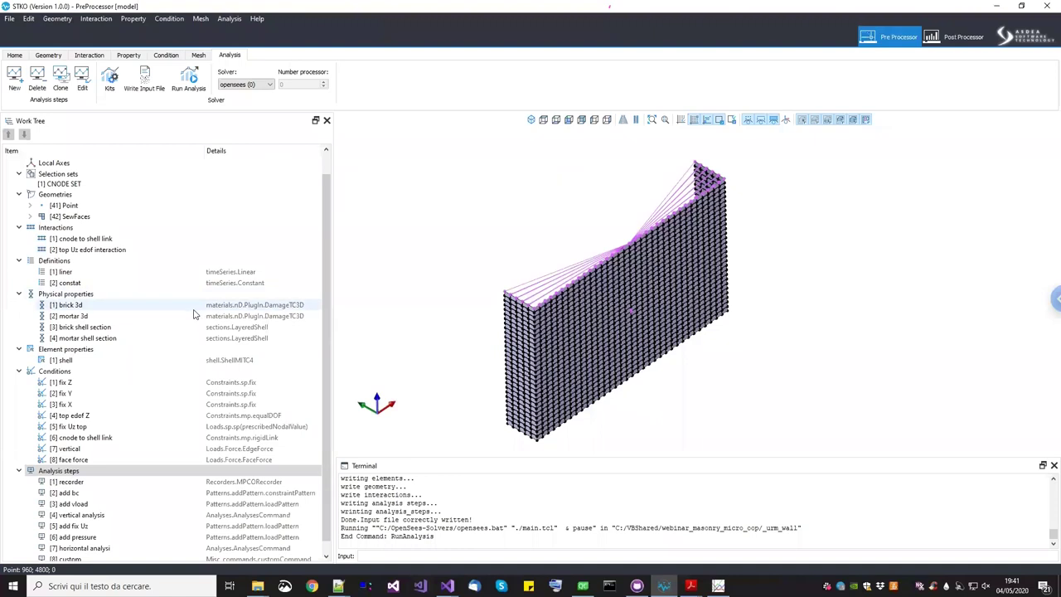
{"action": "scroll", "coordinate": [194, 314], "scroll_direction": "down", "scroll_amount": 1}
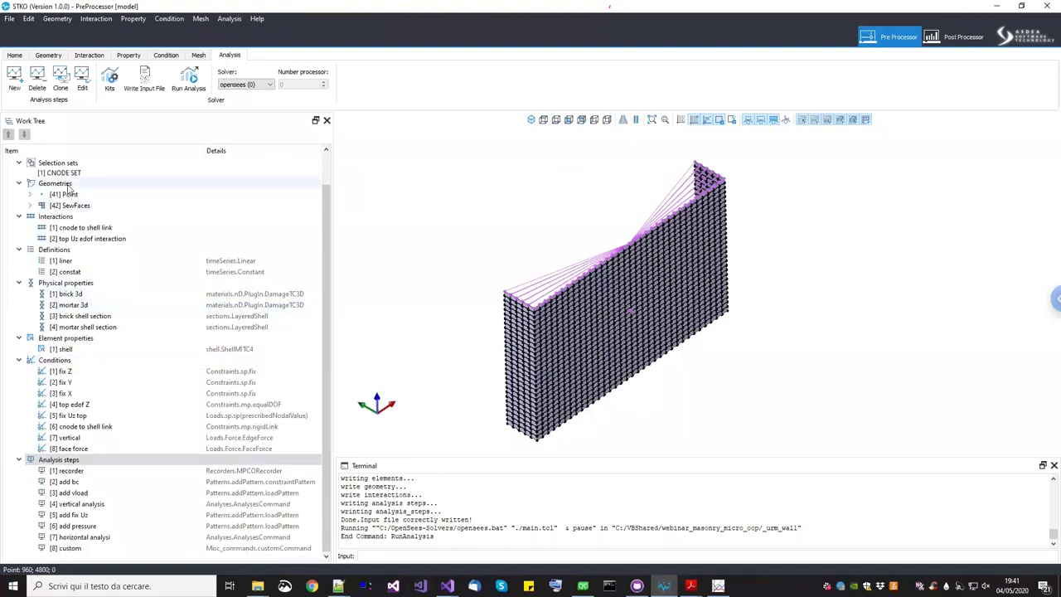
{"action": "left_click", "coordinate": [83, 505]}
{"action": "right_click", "coordinate": [86, 510]}
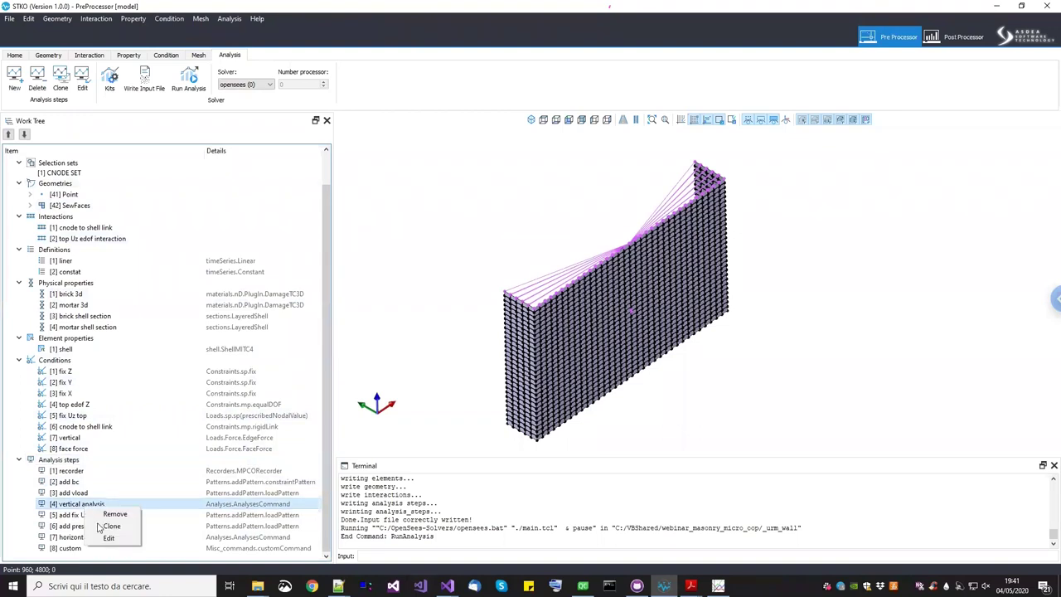
{"action": "left_click", "coordinate": [105, 539]}
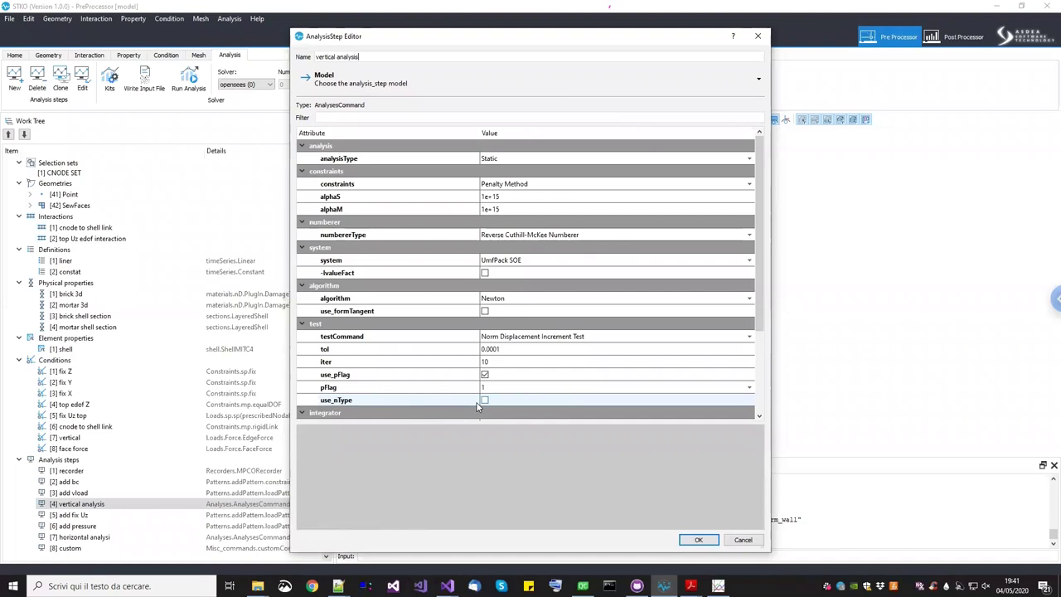
{"action": "left_click", "coordinate": [525, 237]}
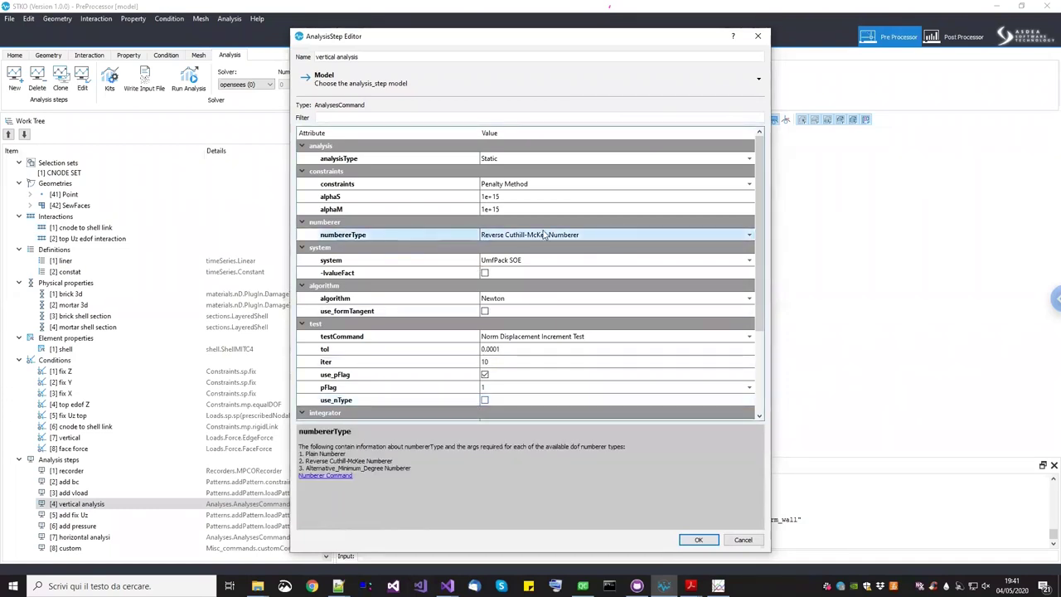
{"action": "left_click", "coordinate": [526, 236]}
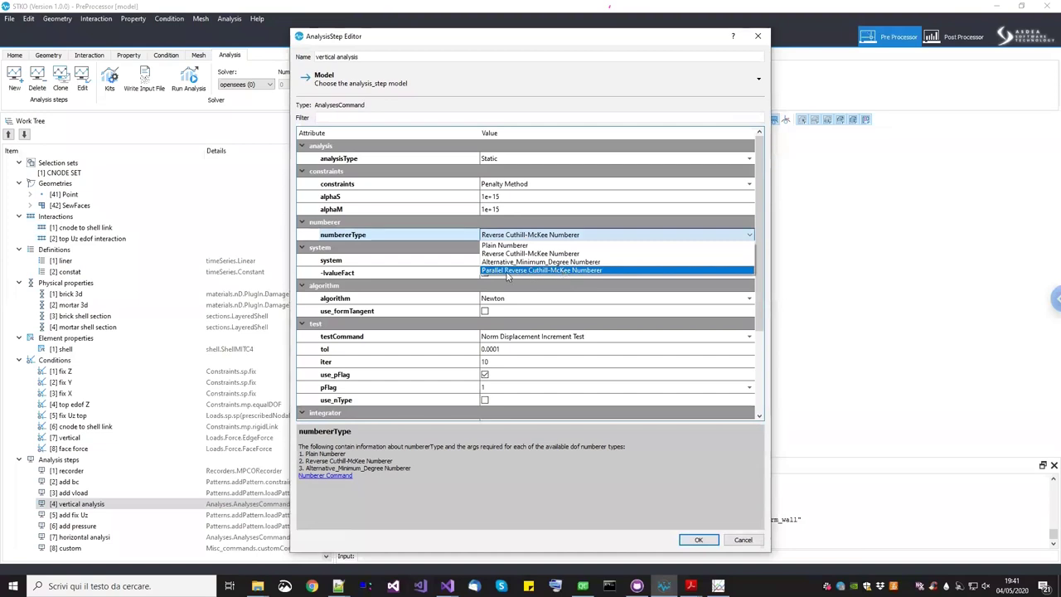
{"action": "left_click", "coordinate": [568, 271]}
{"action": "left_click", "coordinate": [387, 262]}
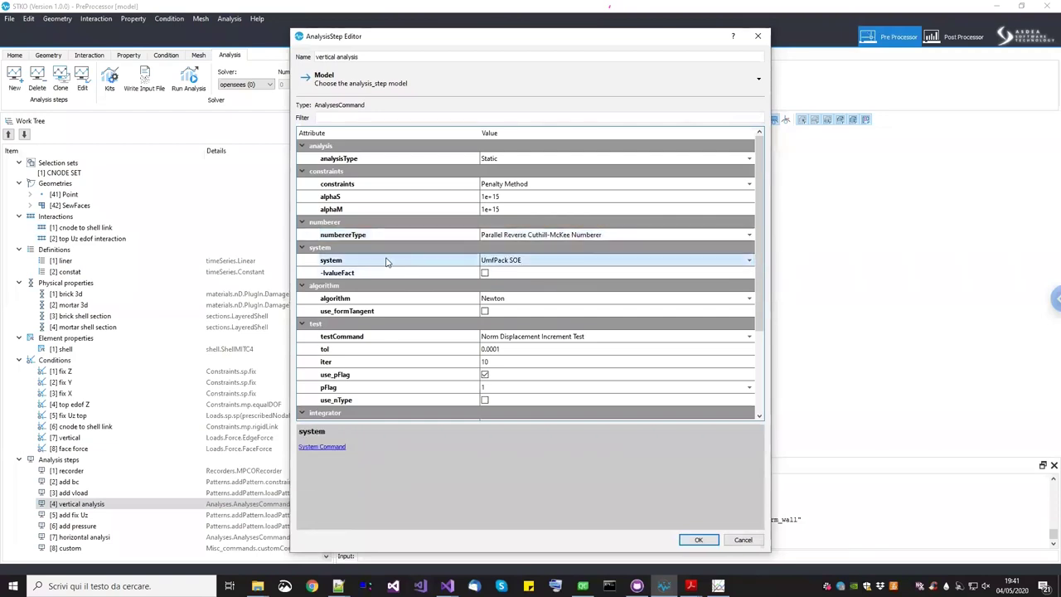
{"action": "left_click", "coordinate": [501, 262]}
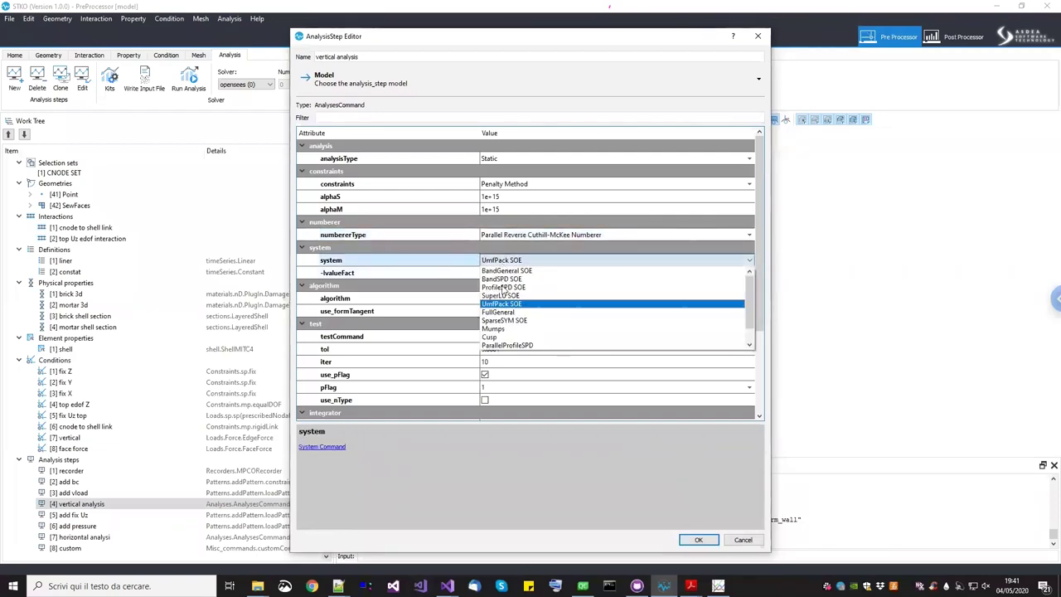
{"action": "left_click", "coordinate": [506, 330]}
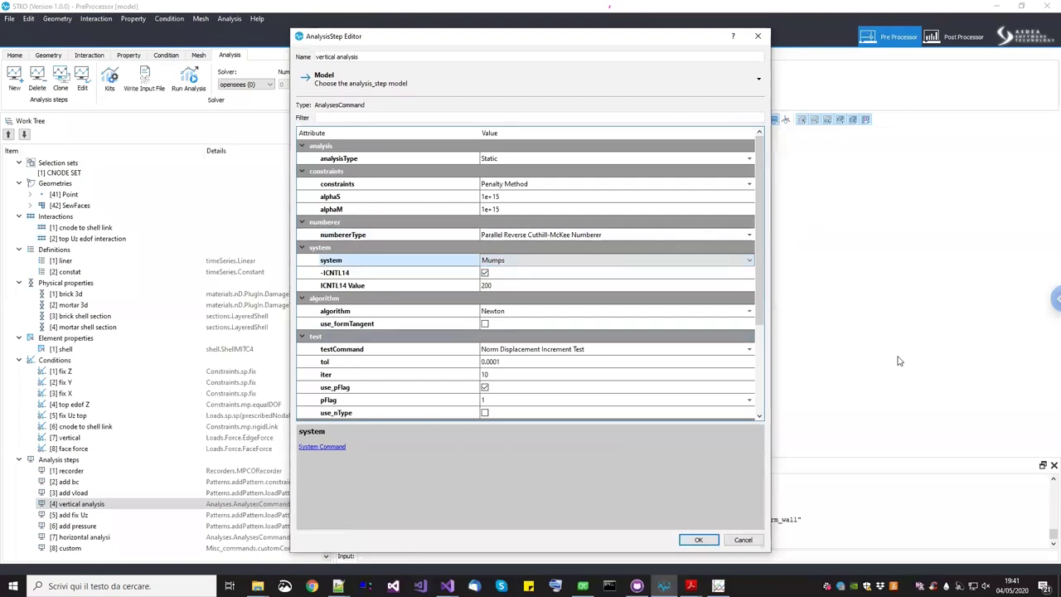
{"action": "left_click", "coordinate": [699, 539]}
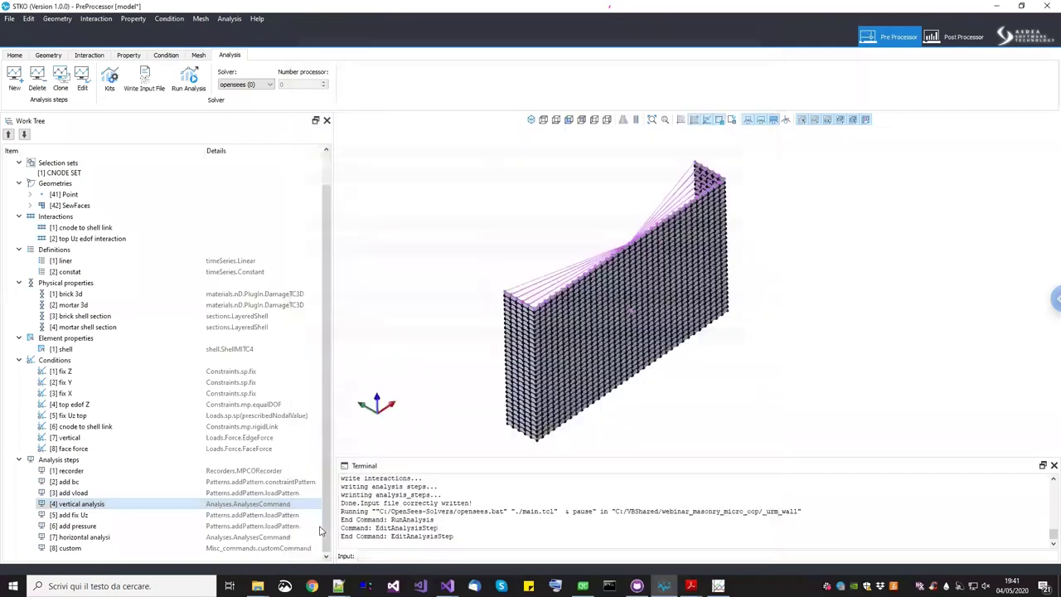
In the horizontal analysis step, set the numberer to Parallel Reverse Cuthill-McKee Numberer and the system to Mumps
{"action": "right_click", "coordinate": [129, 539]}
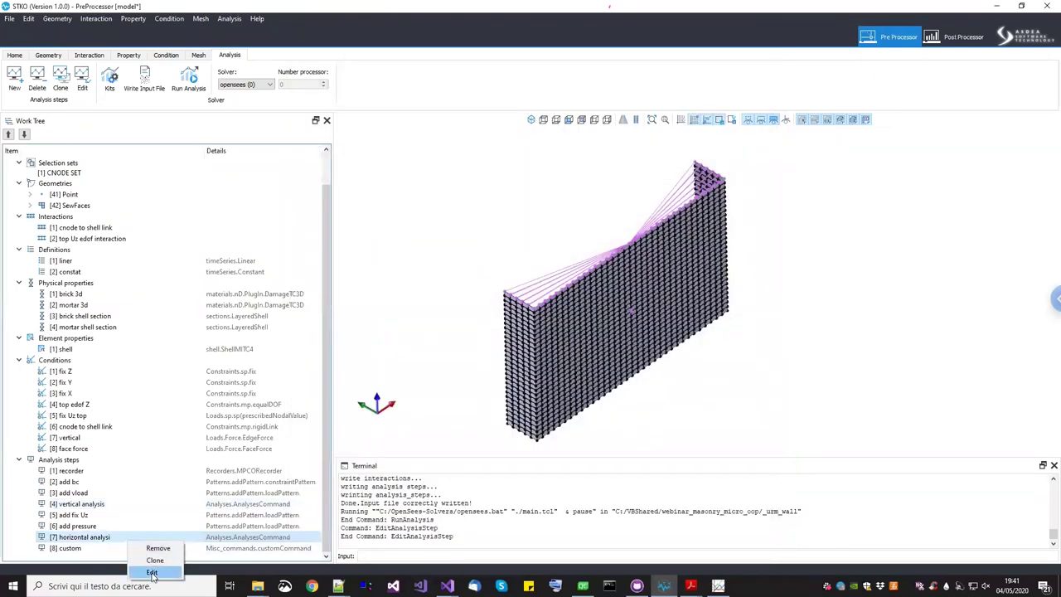
{"action": "left_click", "coordinate": [154, 571]}
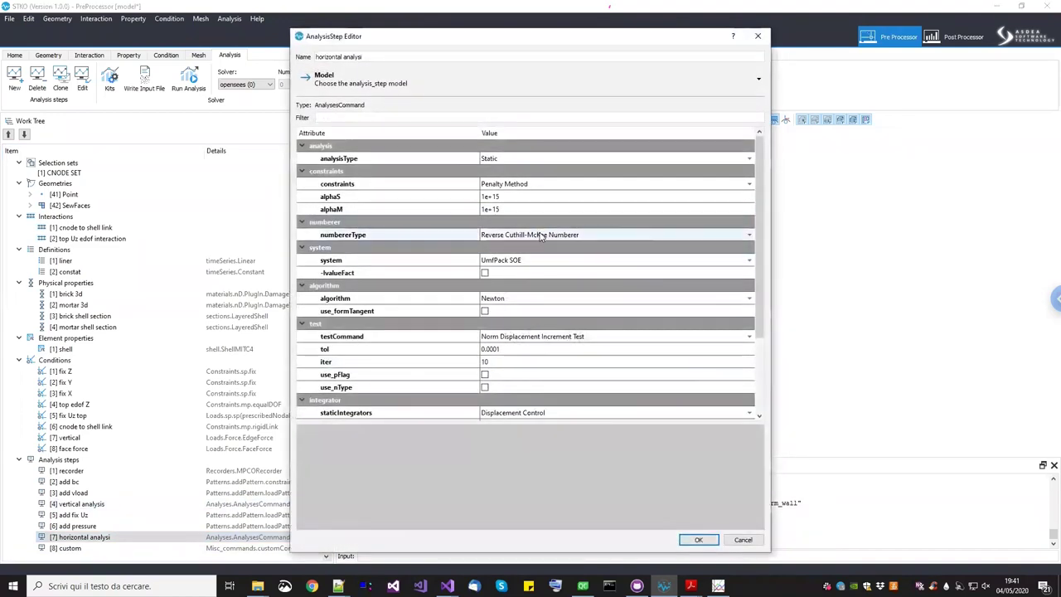
{"action": "left_click", "coordinate": [530, 234]}
{"action": "left_click", "coordinate": [530, 262]}
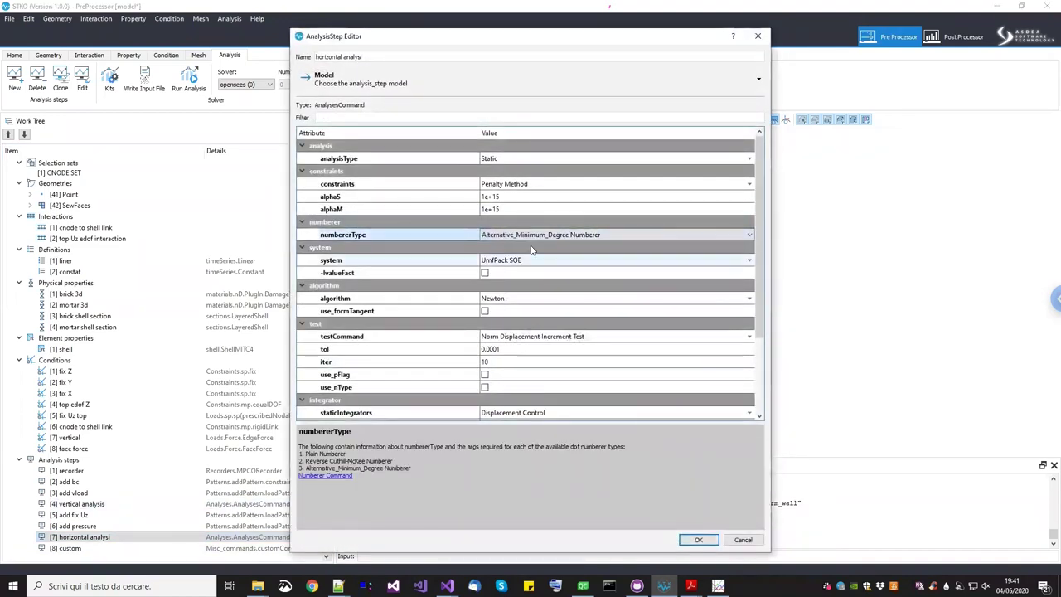
{"action": "left_click", "coordinate": [534, 235]}
{"action": "left_click", "coordinate": [525, 267]}
{"action": "left_click", "coordinate": [513, 261]}
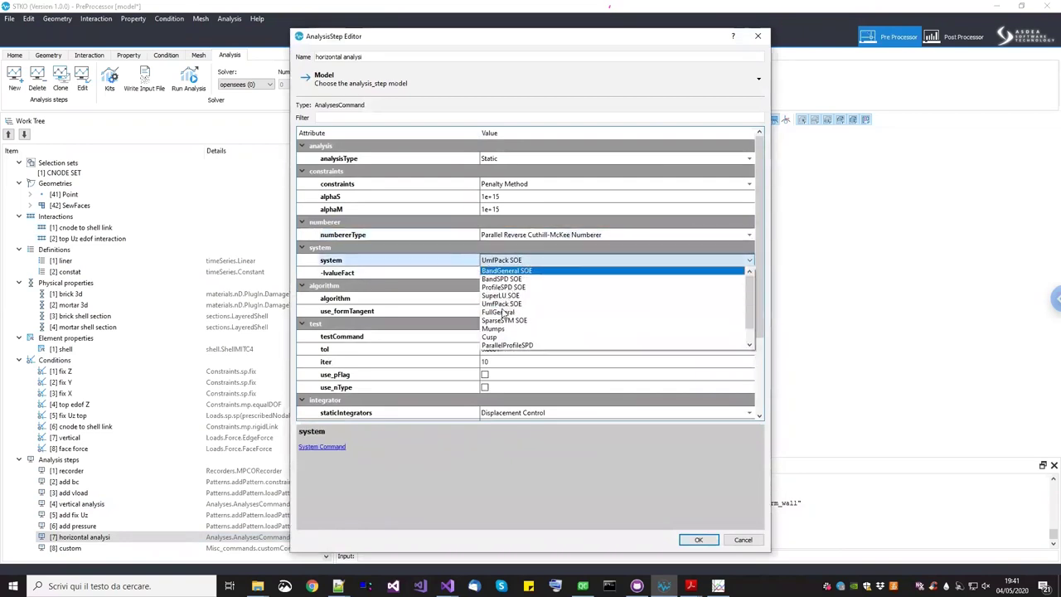
{"action": "left_click", "coordinate": [496, 329]}
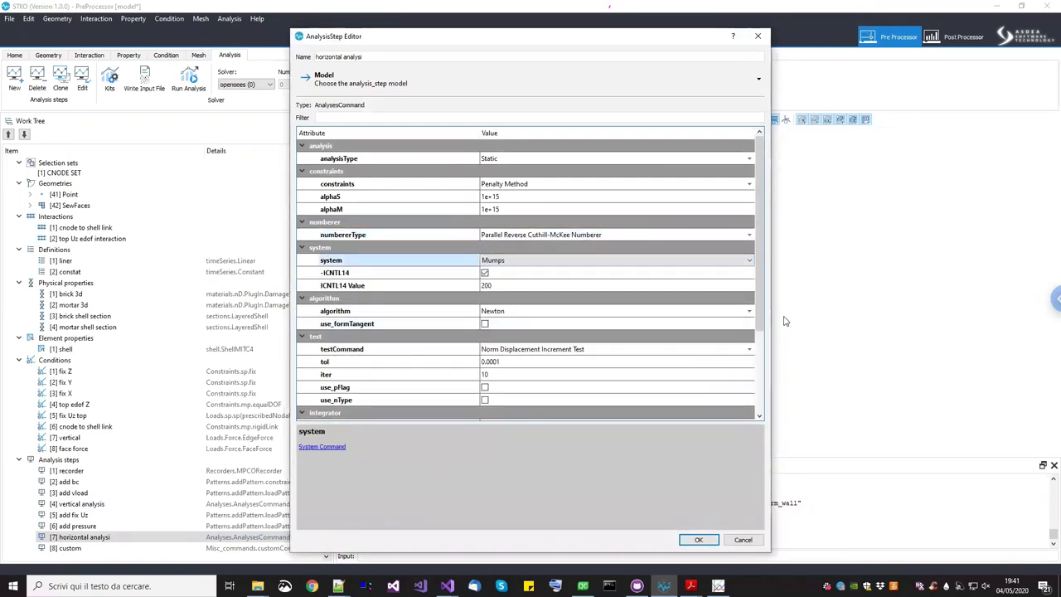
Switch the horizontal analysis integrator to Parallel Displacement Control with selection set CNODE SET, dof 2 and increment 0.35, and accept the edits
{"action": "left_click_drag", "start_coordinate": [761, 327], "coordinate": [760, 406]}
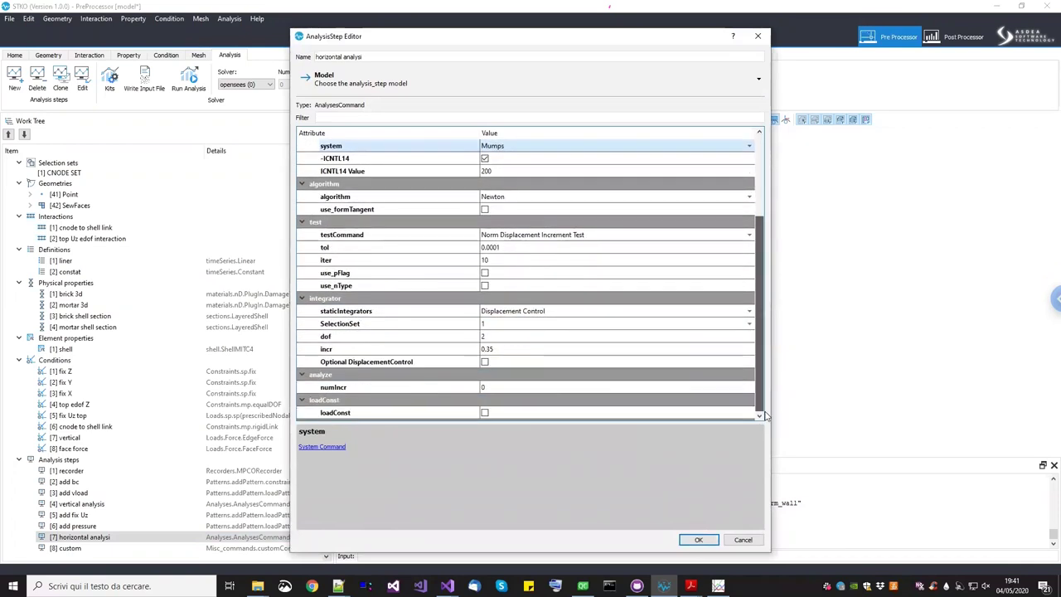
{"action": "left_click", "coordinate": [524, 312]}
{"action": "left_click", "coordinate": [524, 312]}
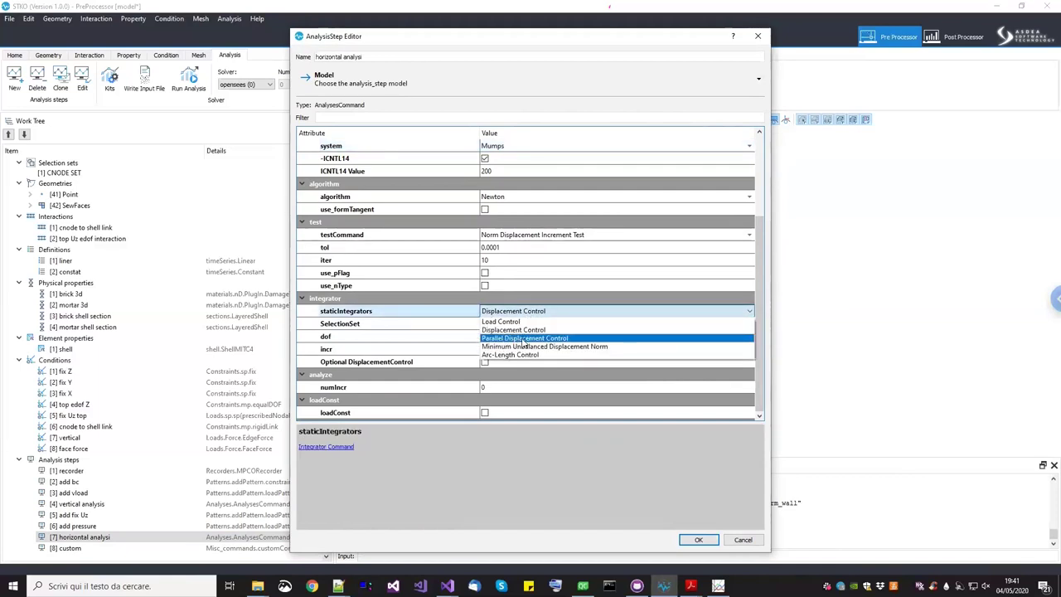
{"action": "left_click", "coordinate": [524, 338]}
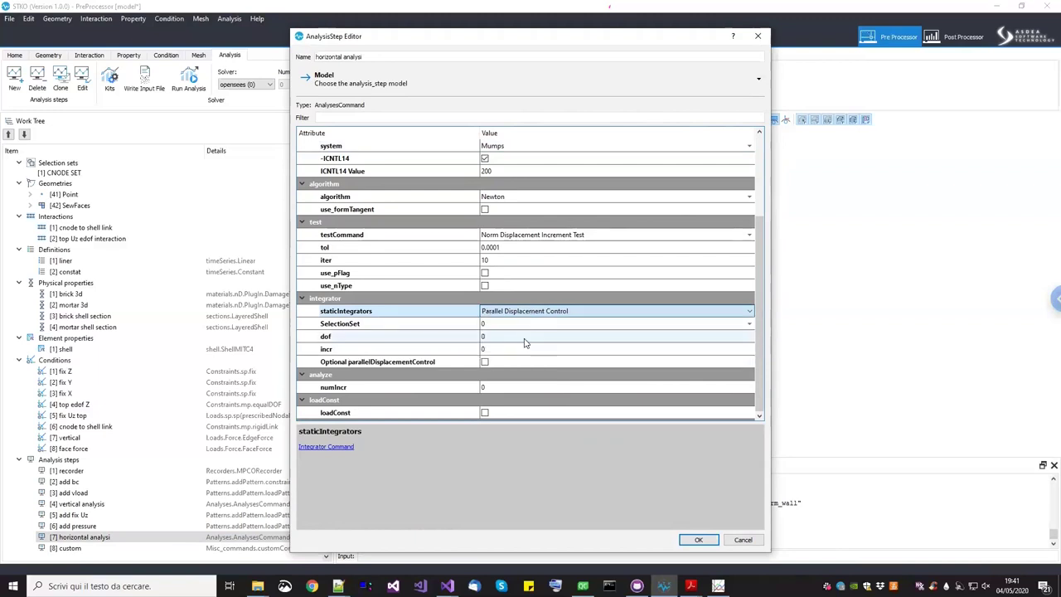
{"action": "left_click", "coordinate": [518, 326]}
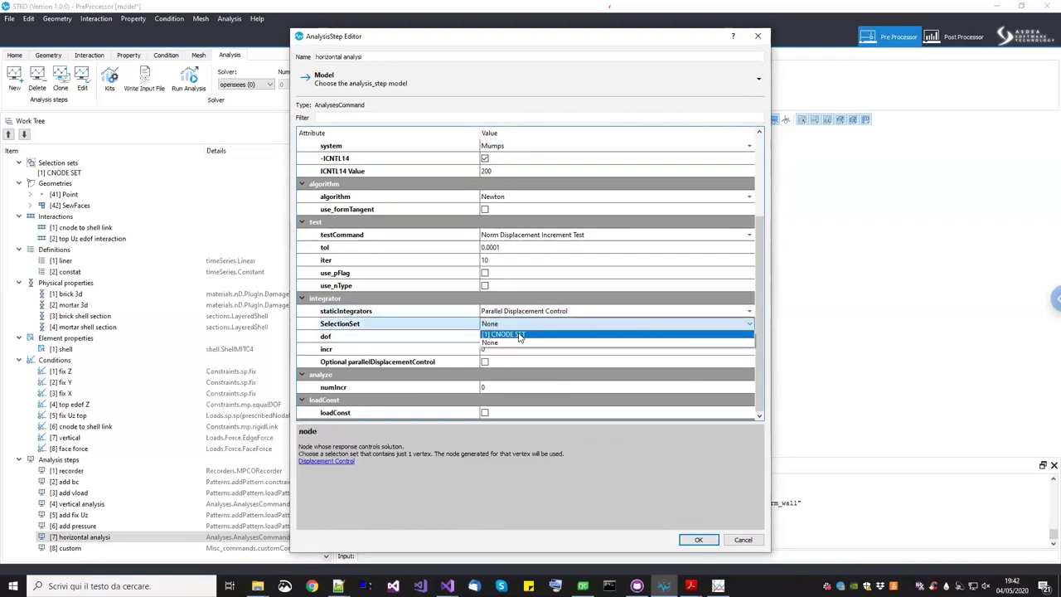
{"action": "left_click", "coordinate": [520, 335]}
{"action": "left_click", "coordinate": [520, 336]}
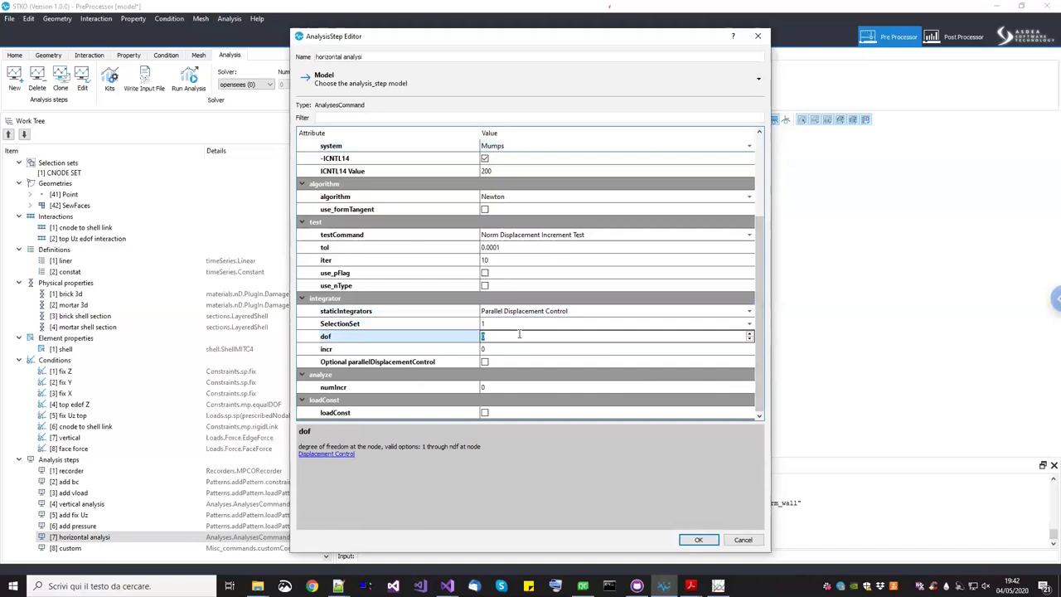
{"action": "left_click", "coordinate": [514, 349]}
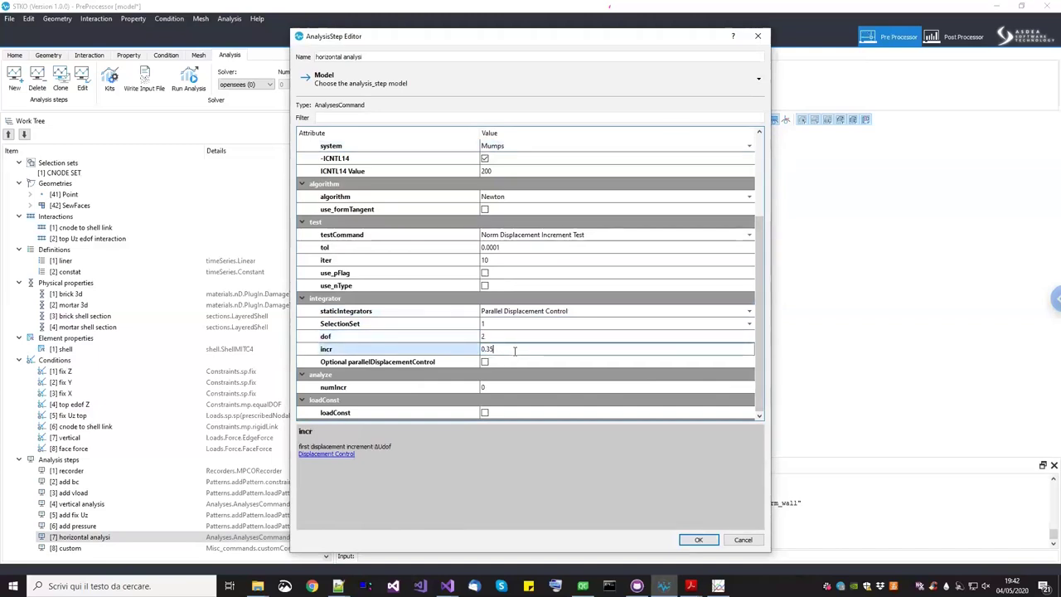
{"action": "left_click", "coordinate": [696, 539]}
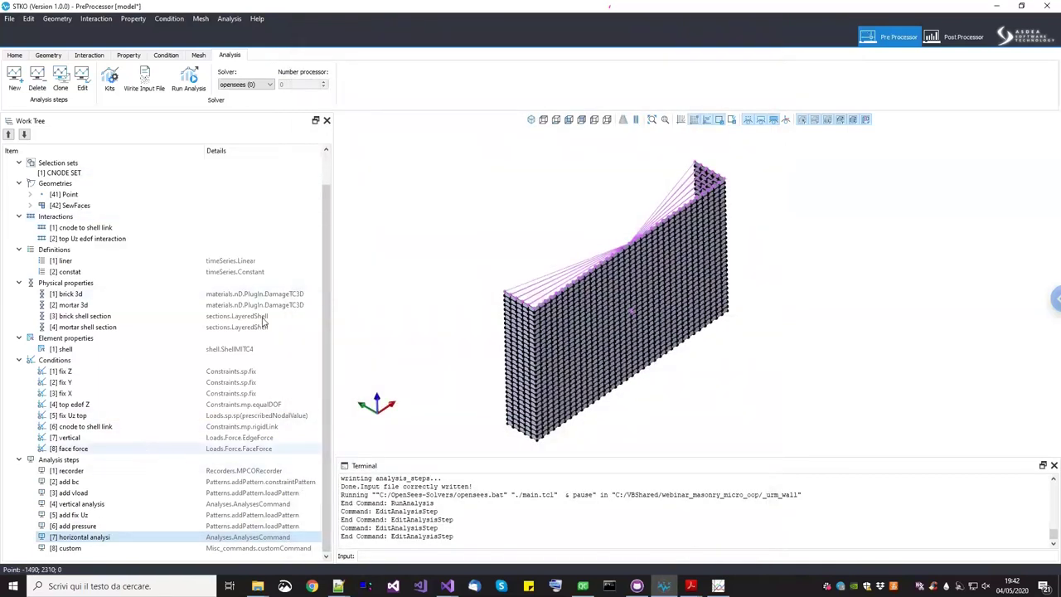
Partition the wall's mesh into 8 partitions, check their distribution on the model and accept the result
{"action": "left_click", "coordinate": [199, 57]}
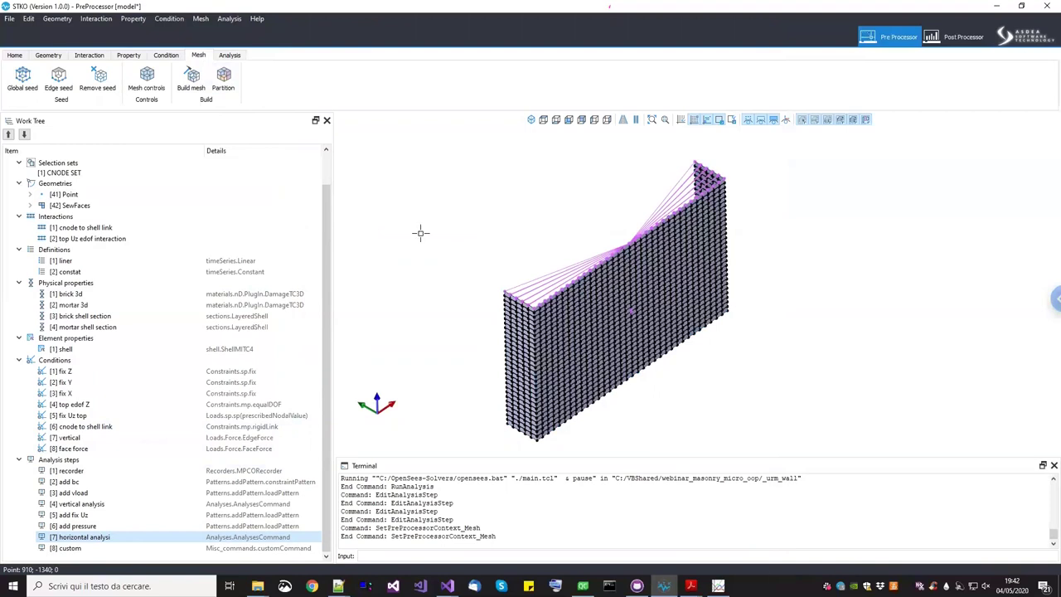
{"action": "left_click", "coordinate": [227, 82]}
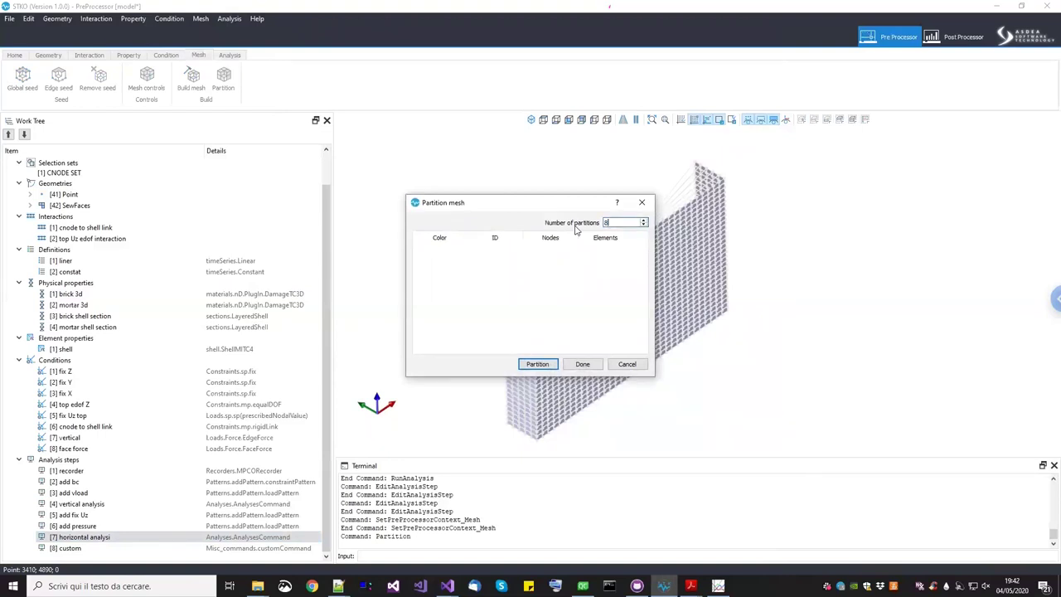
{"action": "left_click_drag", "start_coordinate": [532, 204], "coordinate": [378, 204]}
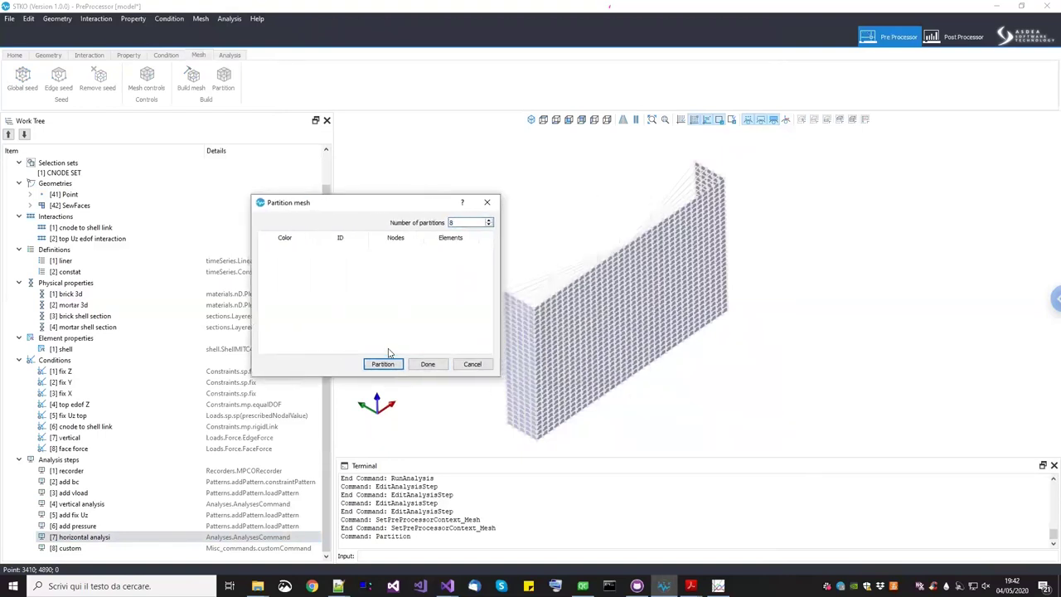
{"action": "left_click", "coordinate": [383, 366]}
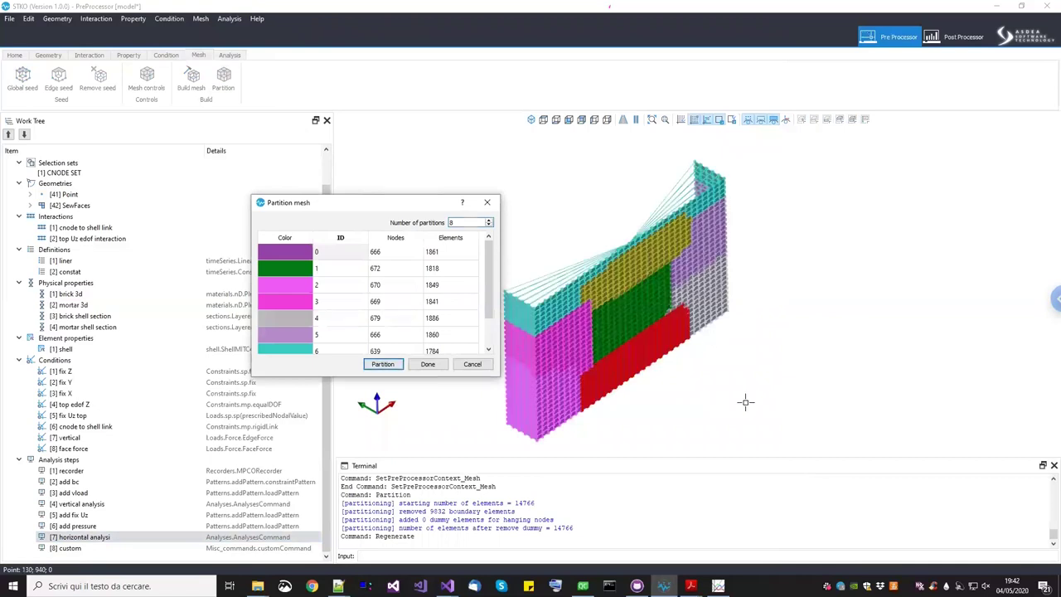
{"action": "left_click_drag", "start_coordinate": [845, 408], "coordinate": [781, 356]}
{"action": "scroll", "coordinate": [788, 370], "scroll_direction": "up", "scroll_amount": 2}
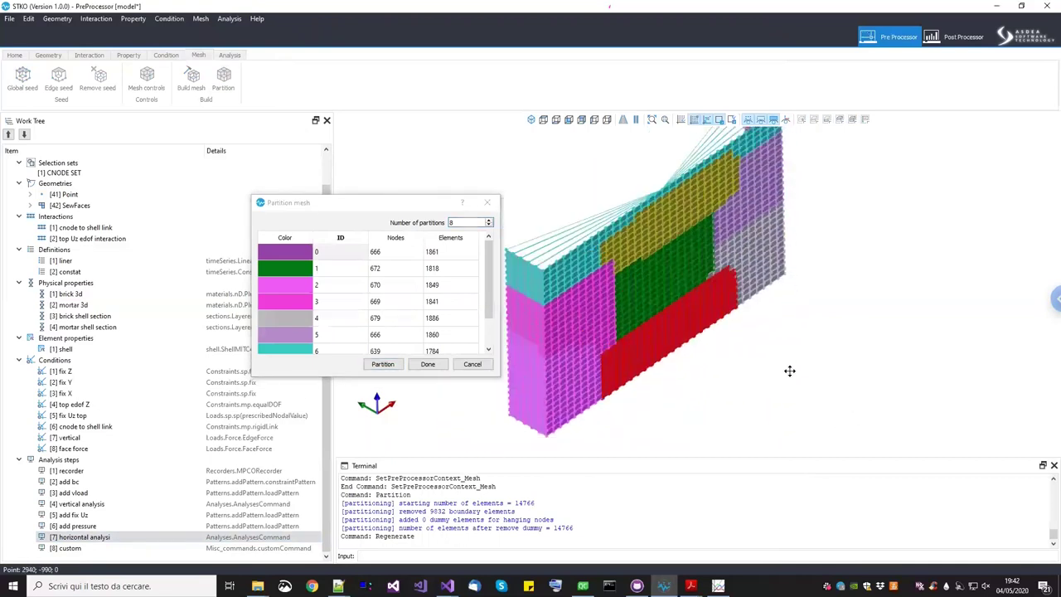
{"action": "left_click", "coordinate": [428, 365]}
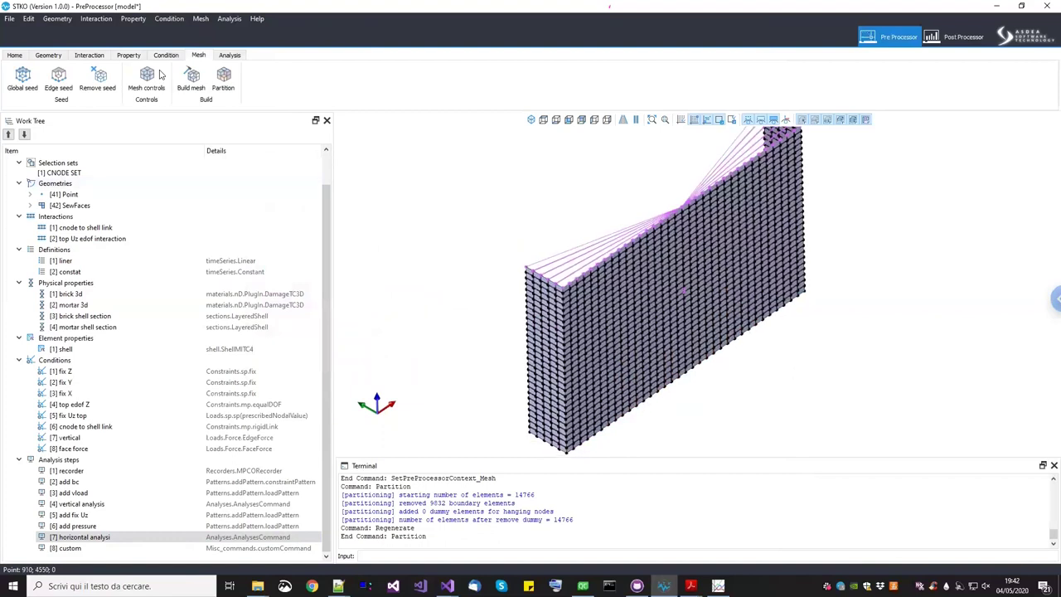
Set the solver to openseesmp (0) and run the analysis in the _urm_wall folder
{"action": "left_click", "coordinate": [229, 54]}
{"action": "left_click", "coordinate": [253, 85]}
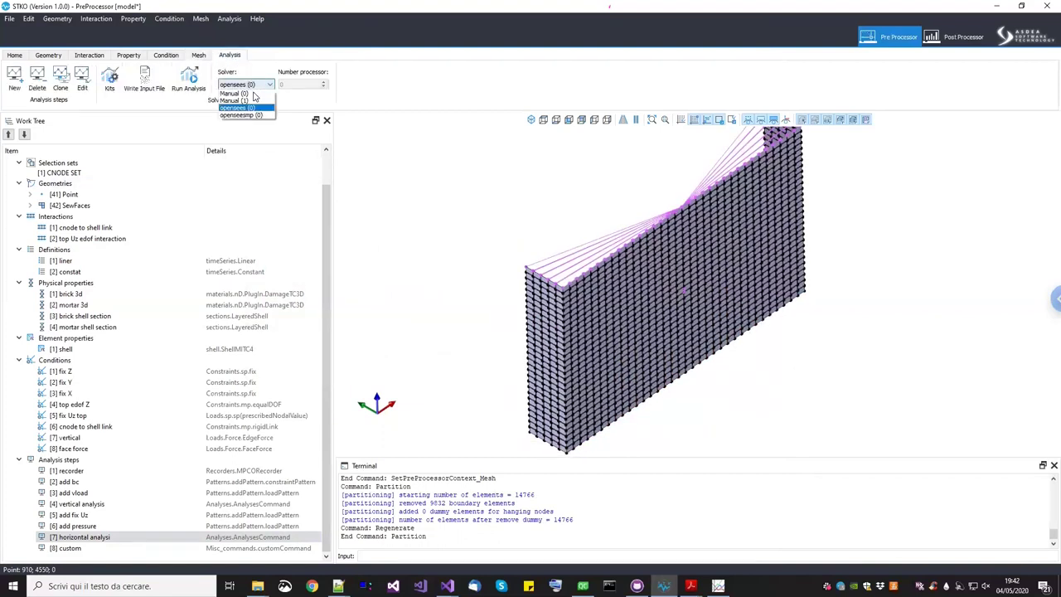
{"action": "left_click", "coordinate": [242, 116]}
{"action": "left_click", "coordinate": [189, 78]}
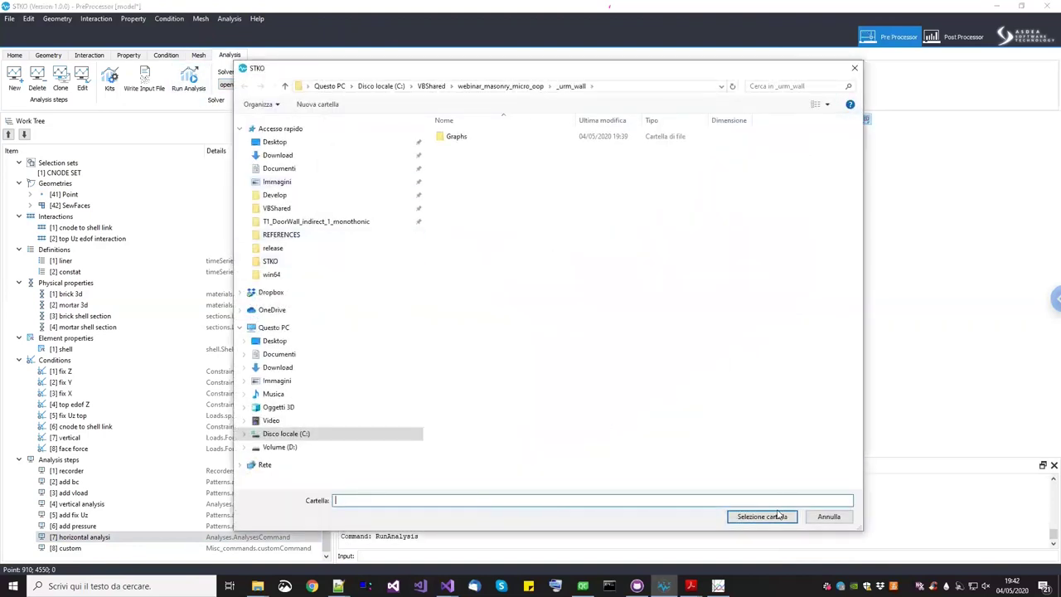
{"action": "left_click", "coordinate": [762, 516]}
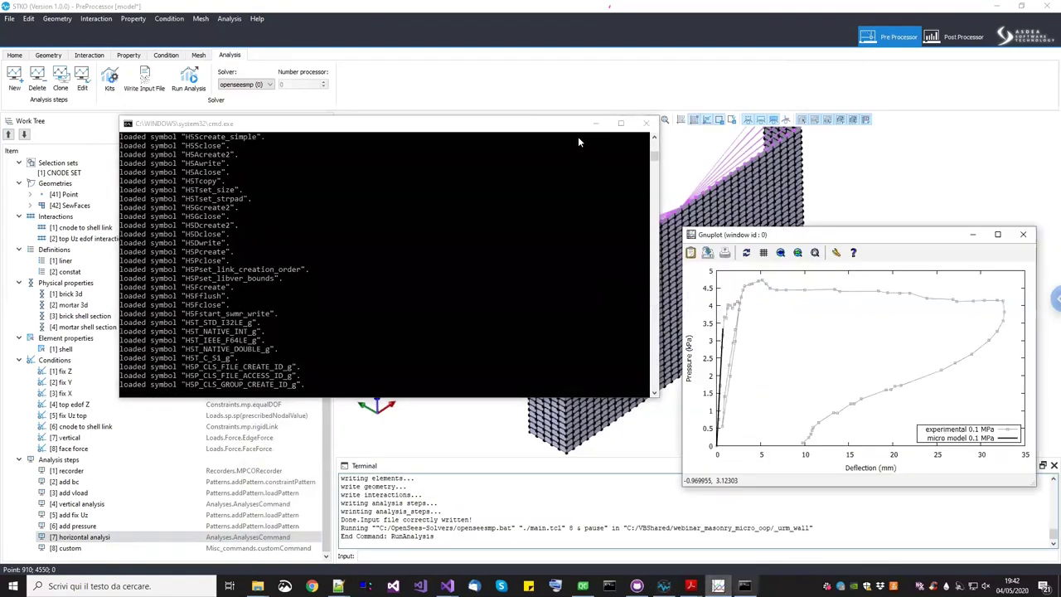
Follow the running analysis by repeatedly refreshing the Gnuplot pressure–deflection plot beside the solver console until the run ends
{"action": "left_click_drag", "start_coordinate": [821, 238], "coordinate": [849, 213]}
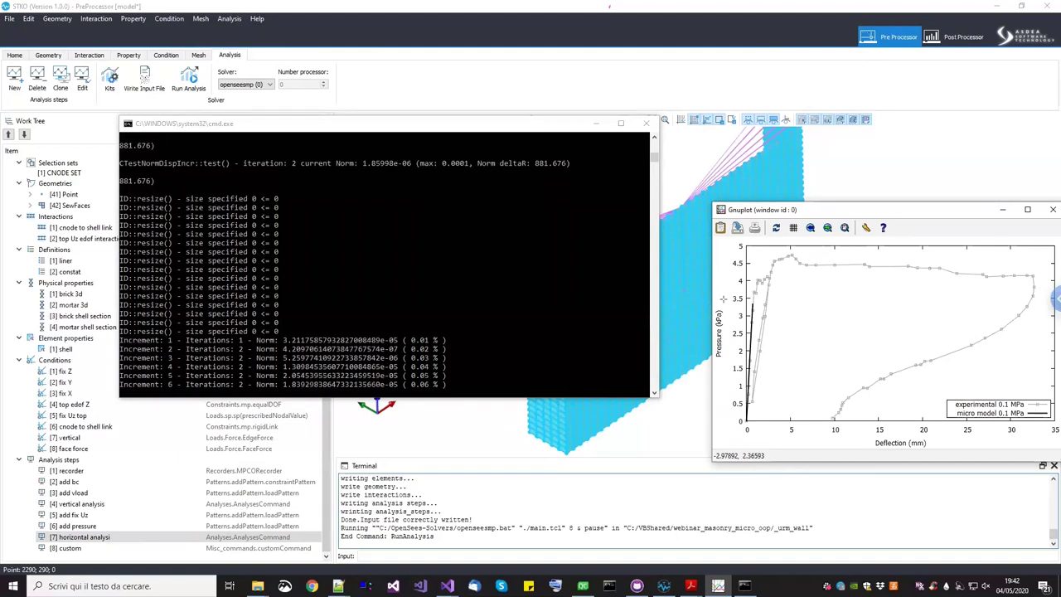
{"action": "left_click", "coordinate": [776, 229]}
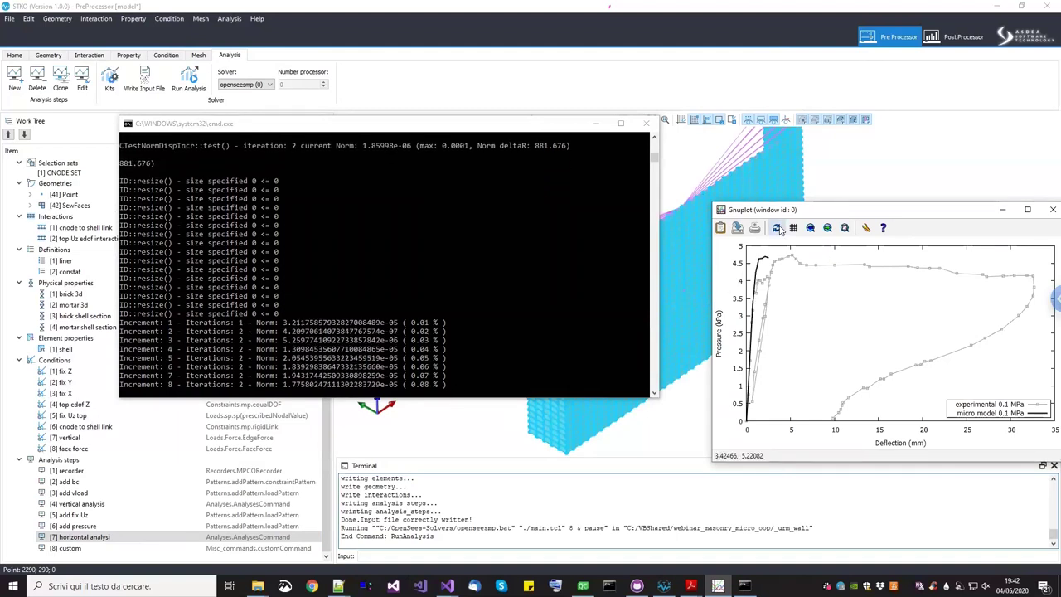
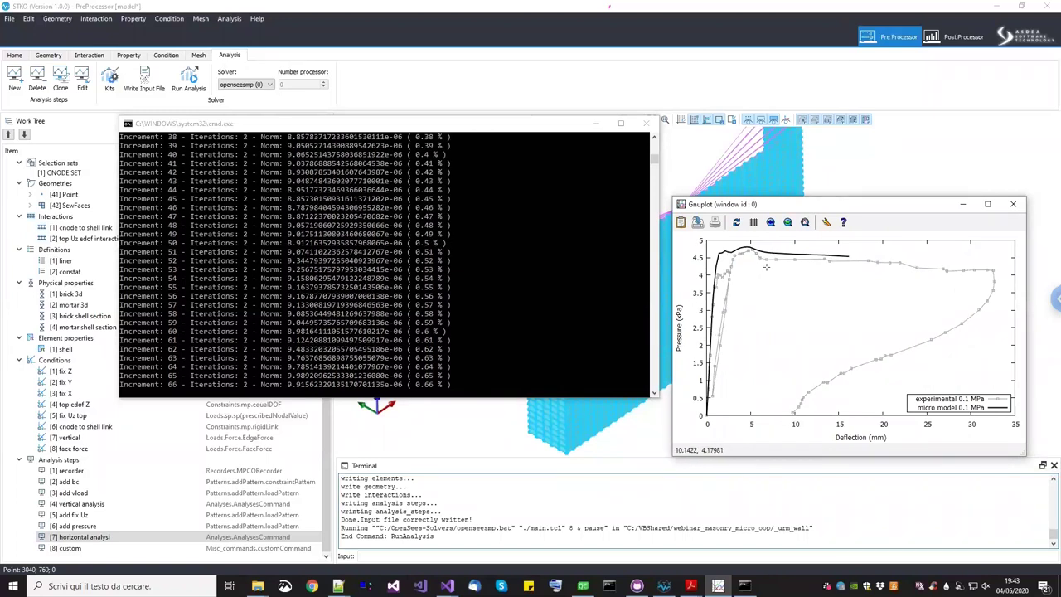
{"action": "left_click", "coordinate": [737, 223]}
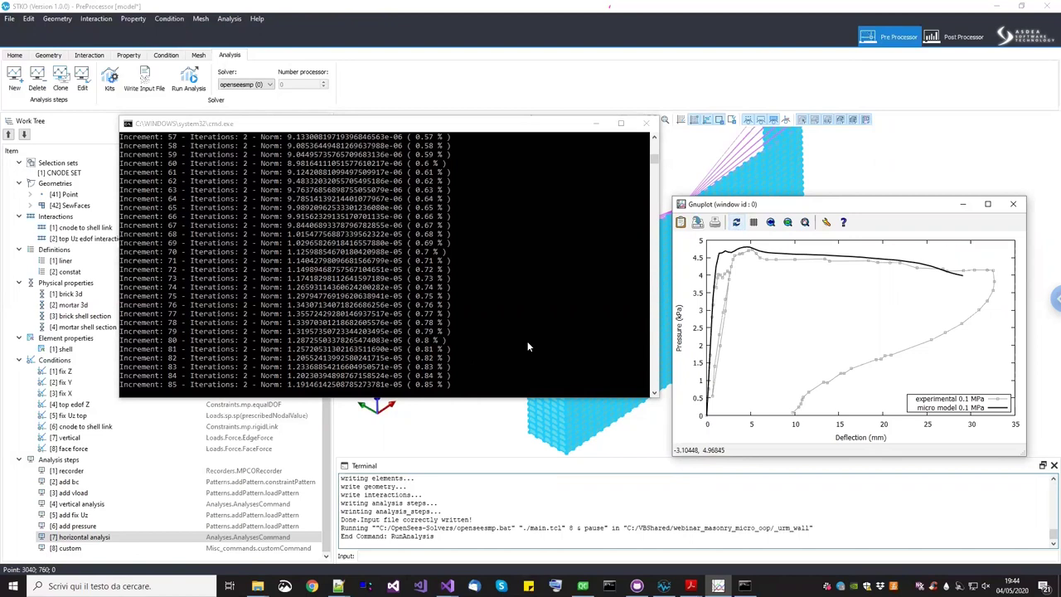
{"action": "left_click", "coordinate": [736, 224]}
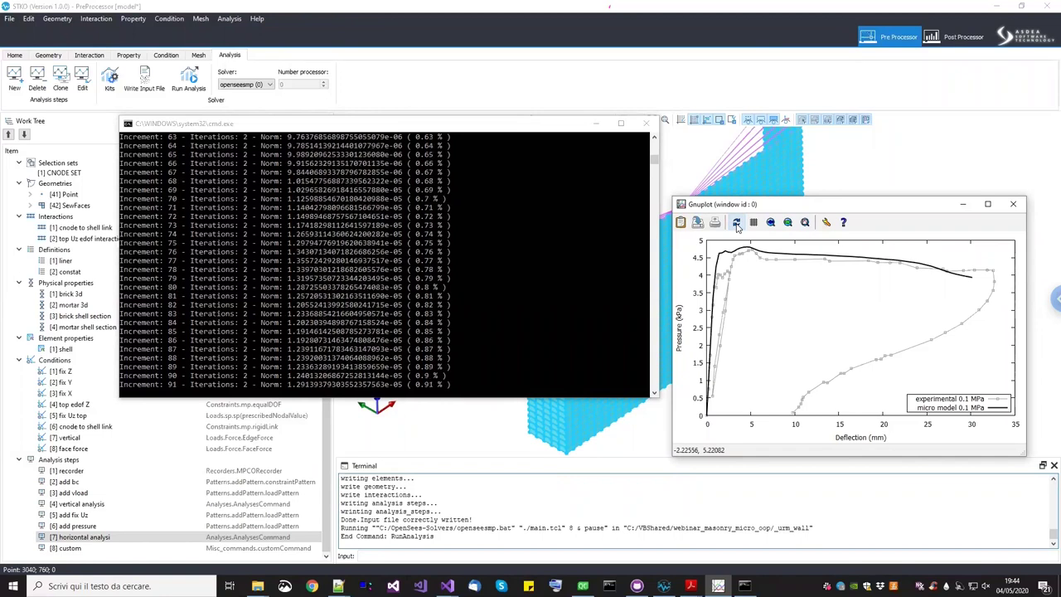
{"action": "left_click", "coordinate": [736, 223]}
{"action": "left_click", "coordinate": [737, 223]}
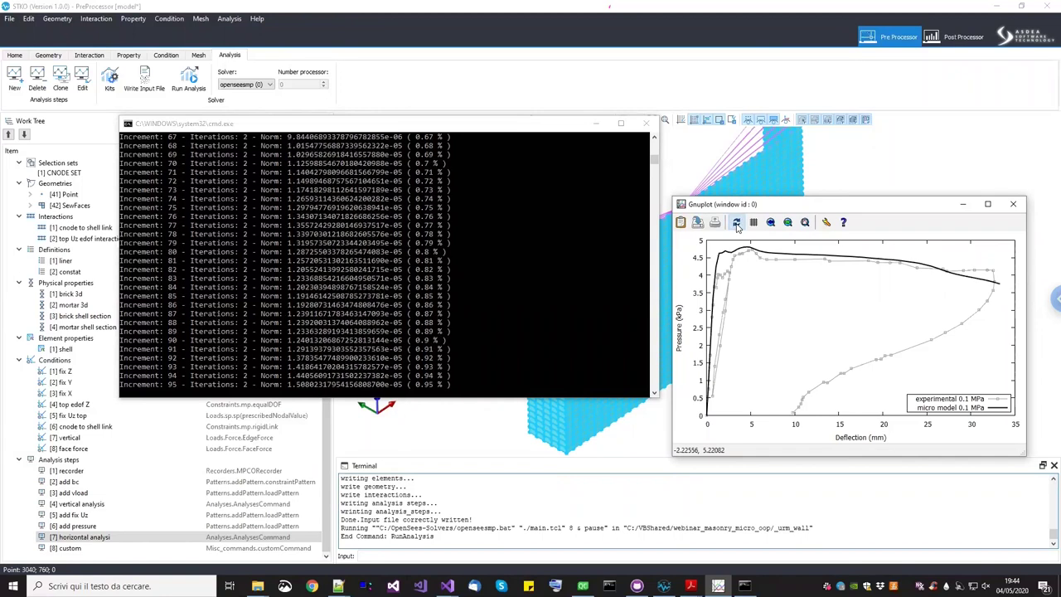
{"action": "left_click", "coordinate": [736, 223]}
{"action": "left_click", "coordinate": [736, 223]}
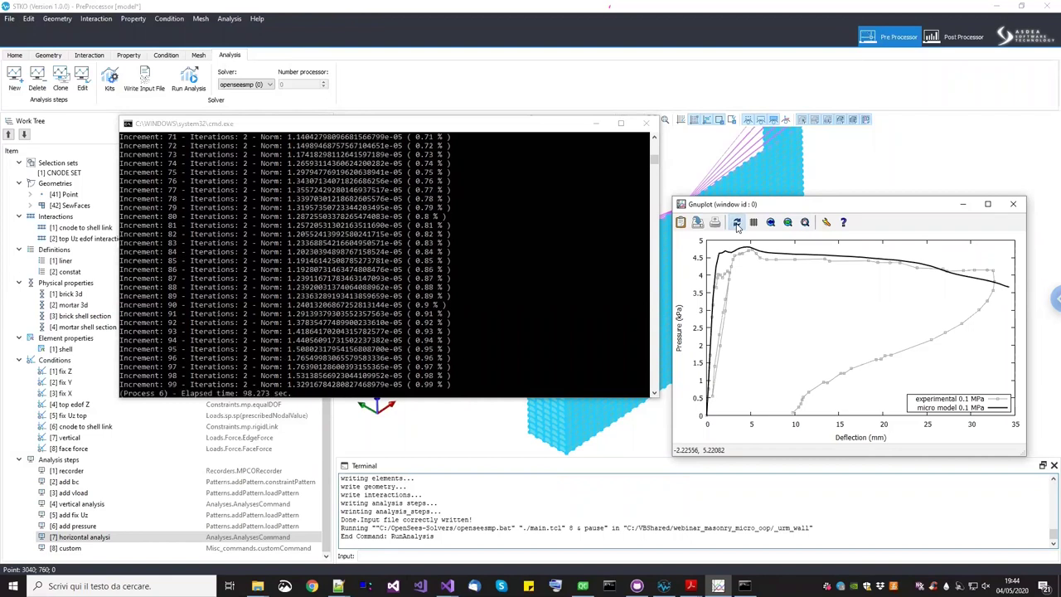
Close the solver console and the Gnuplot plot window
{"action": "left_click", "coordinate": [460, 128]}
{"action": "key", "text": "Return"}
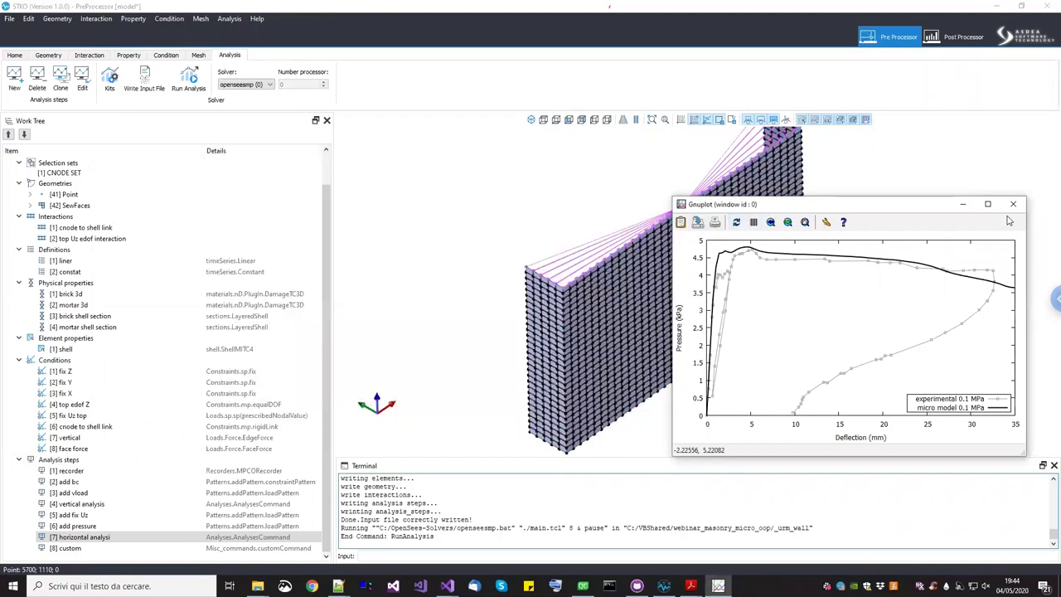
{"action": "left_click", "coordinate": [1013, 204]}
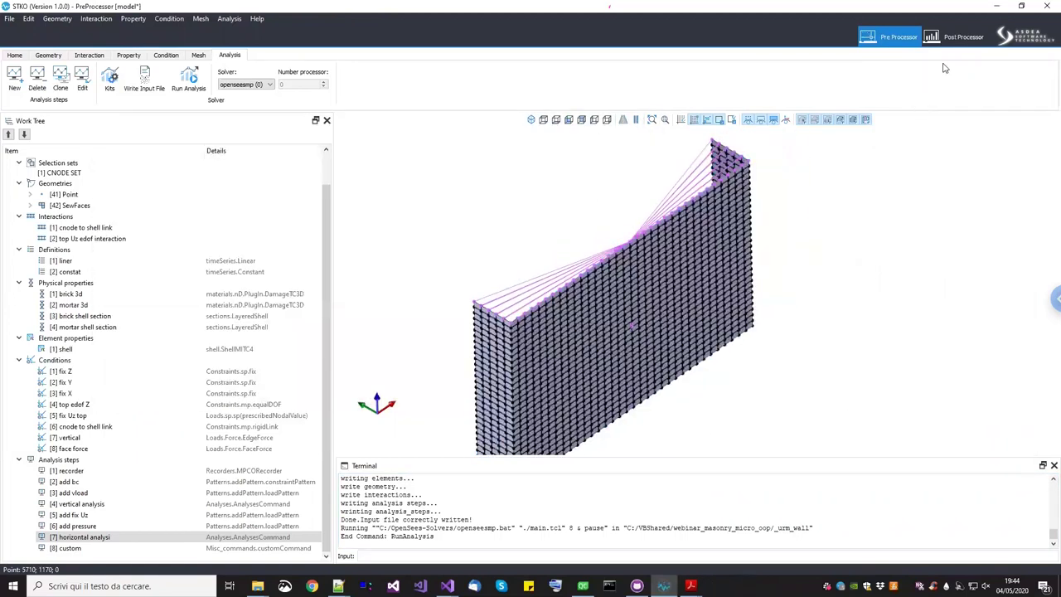
Switch to the post processor and open the partitioned results database through results.part-0.mpco in the _urm_wall folder
{"action": "left_click", "coordinate": [959, 37]}
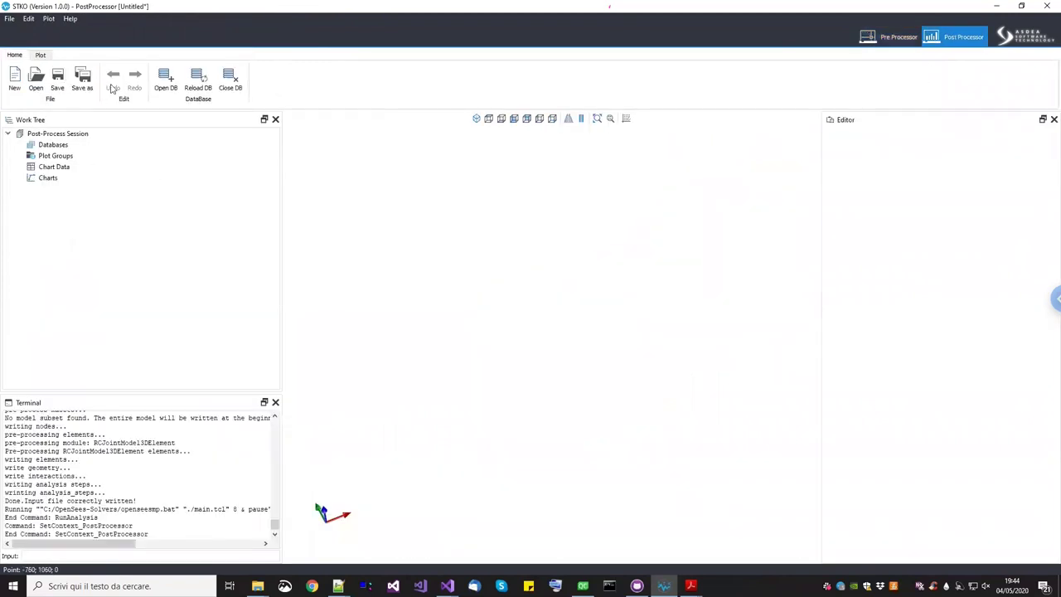
{"action": "left_click", "coordinate": [165, 80]}
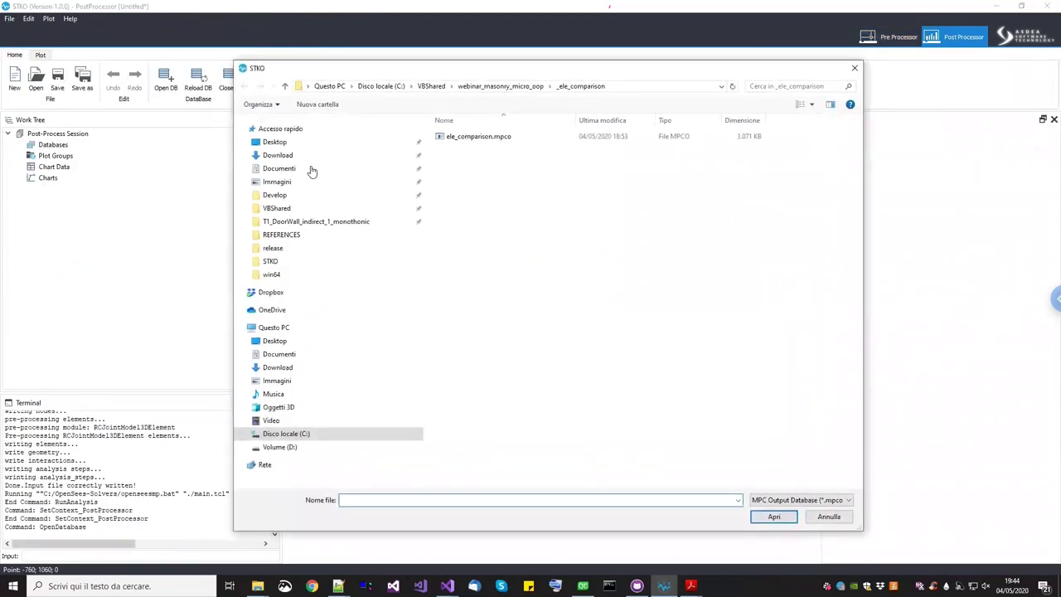
{"action": "left_click", "coordinate": [501, 85]}
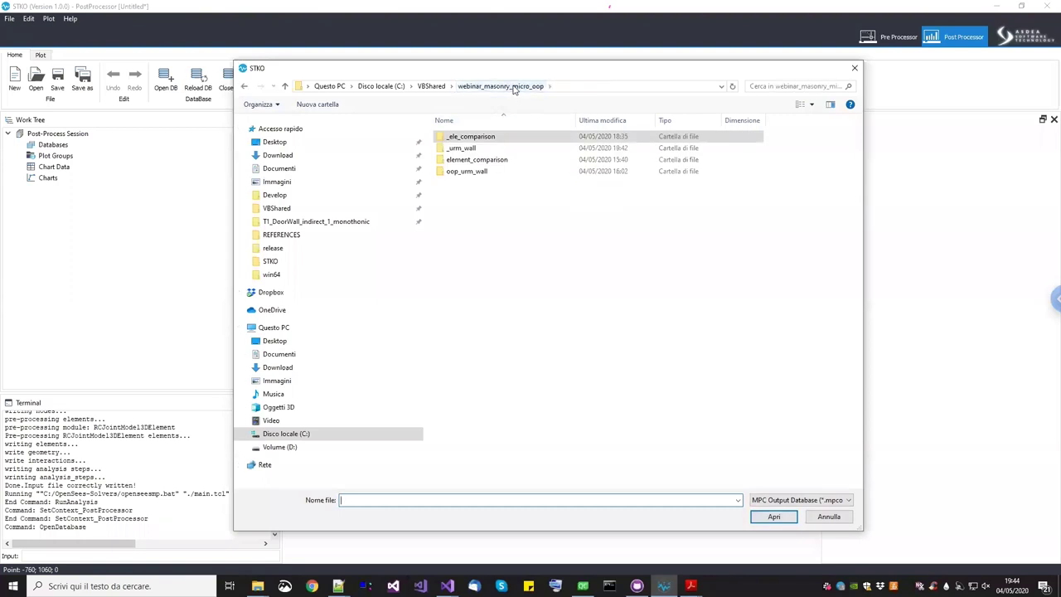
{"action": "left_click", "coordinate": [481, 149]}
{"action": "double_click", "coordinate": [481, 151]}
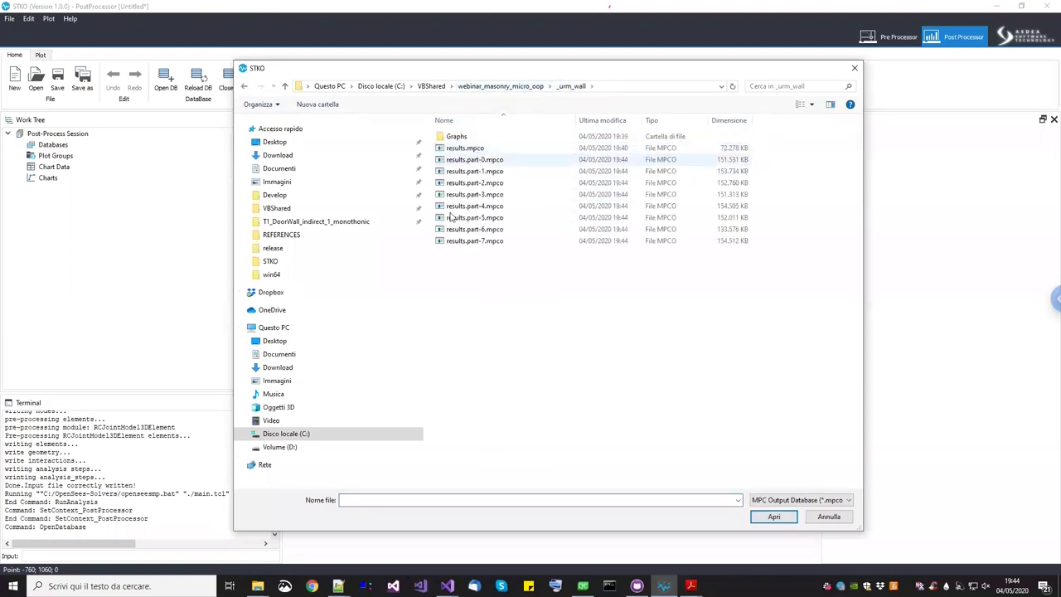
{"action": "left_click", "coordinate": [472, 149]}
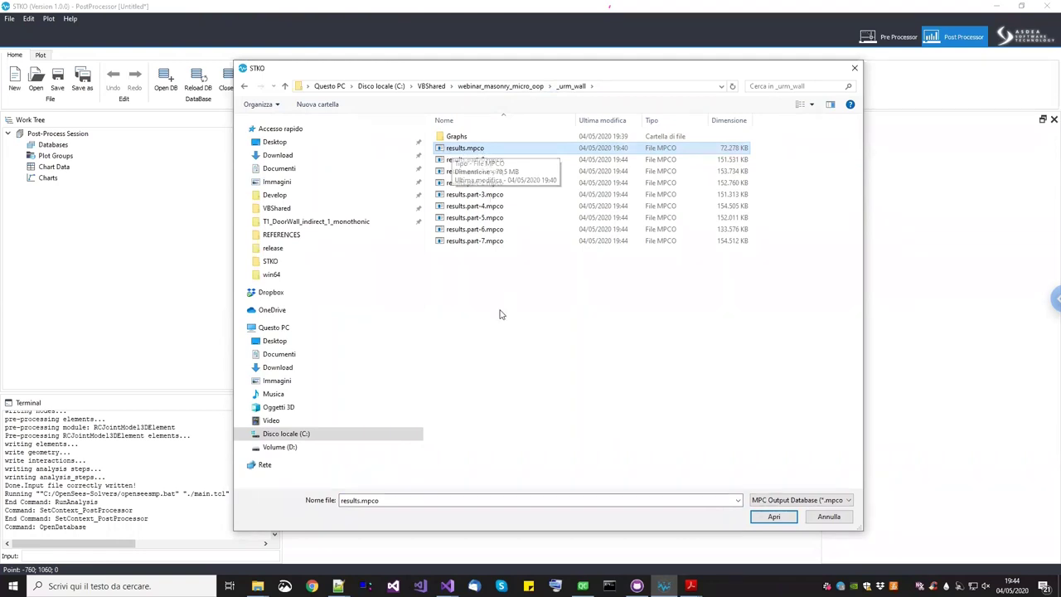
{"action": "left_click", "coordinate": [513, 171]}
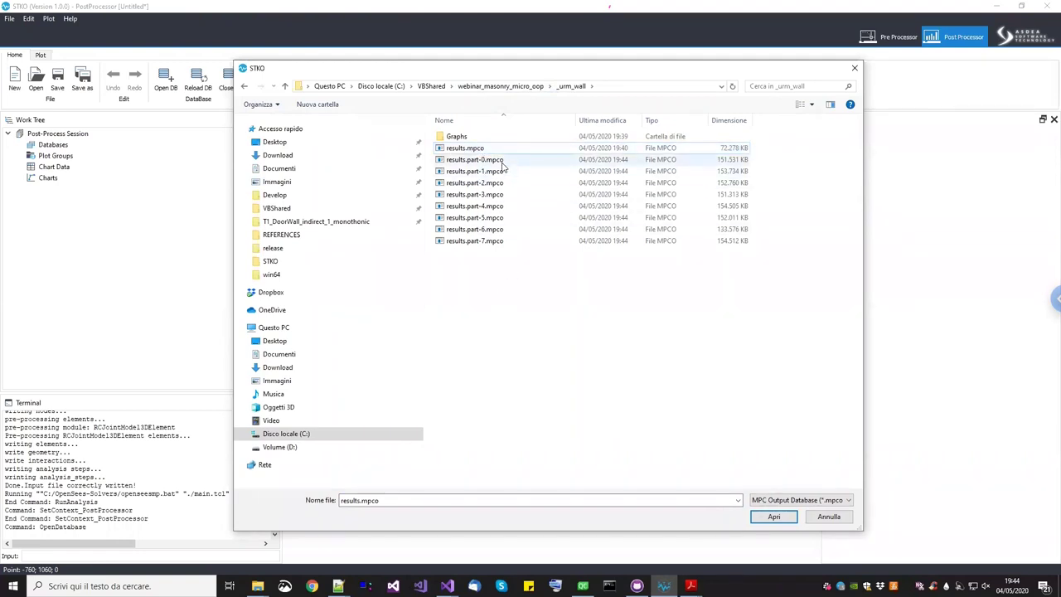
{"action": "left_click", "coordinate": [496, 160]}
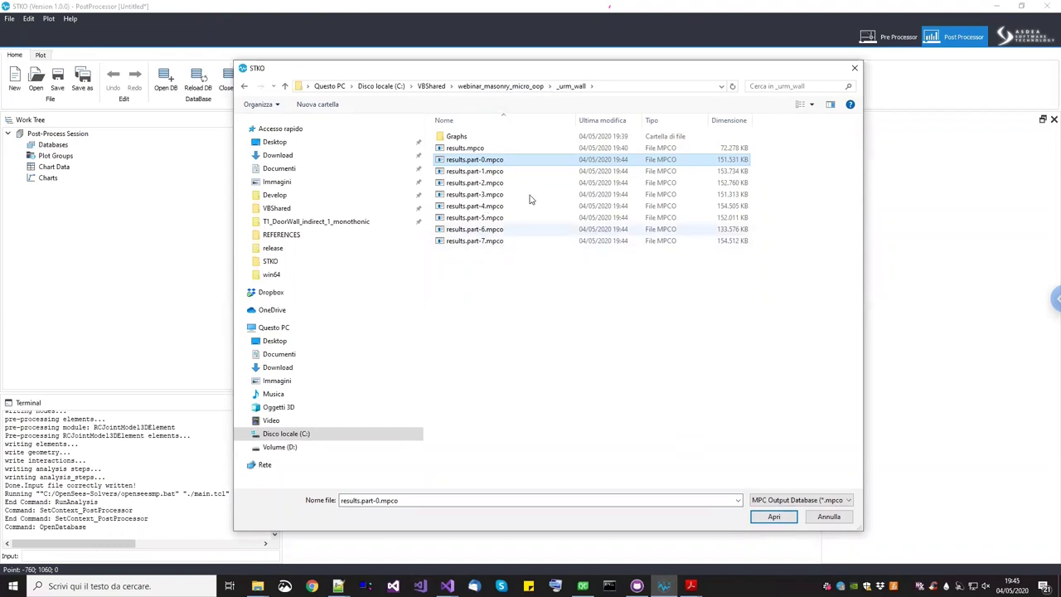
{"action": "left_click", "coordinate": [489, 184]}
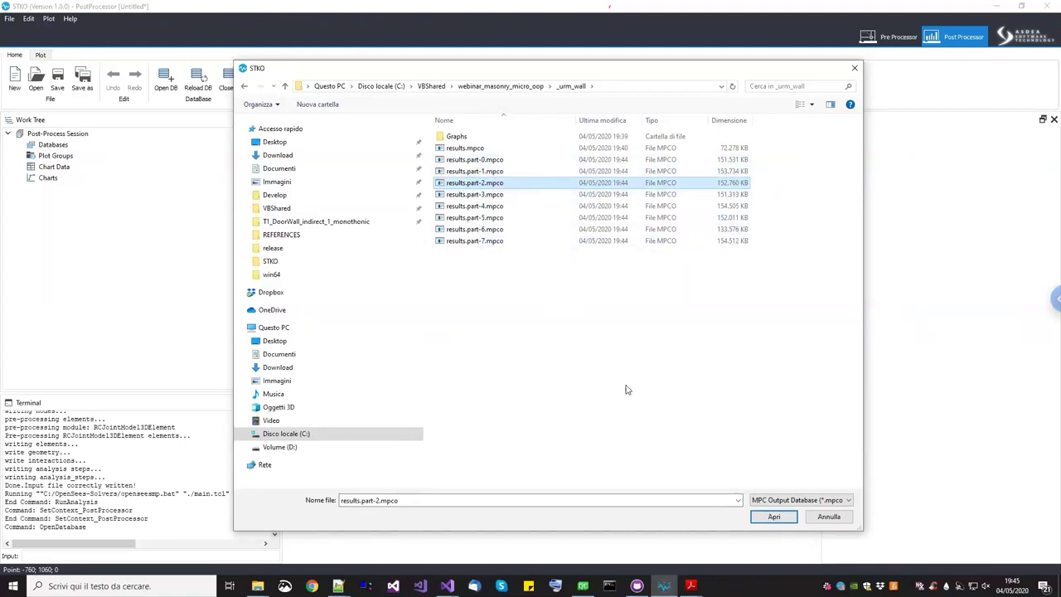
{"action": "left_click", "coordinate": [490, 159]}
{"action": "left_click", "coordinate": [773, 516]}
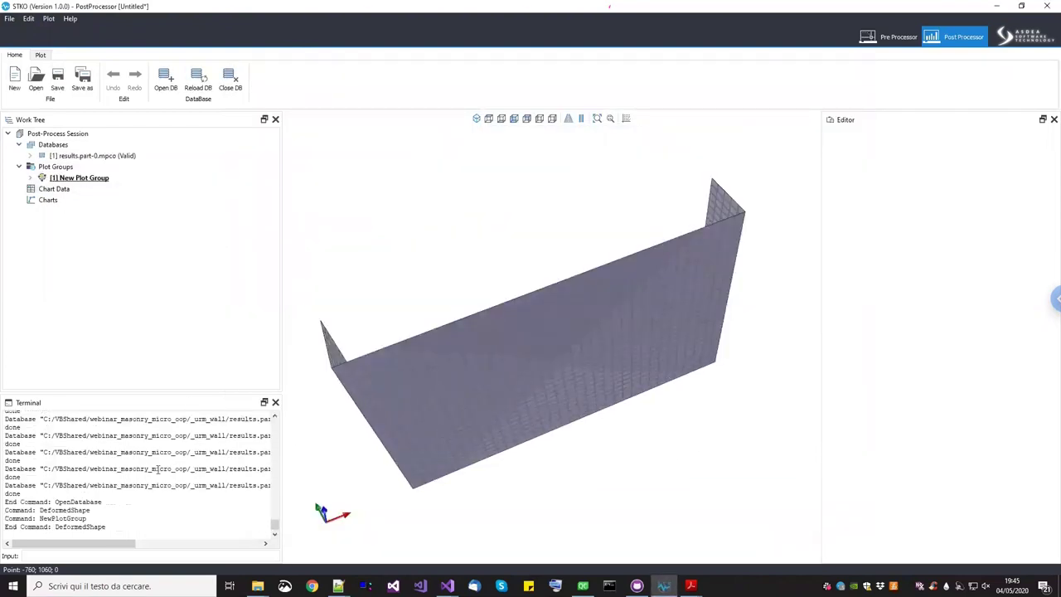
Check the terminal for the opened partition databases, and replace the plot group's deformed shape with a surface color map
{"action": "scroll", "coordinate": [164, 504], "scroll_direction": "up", "scroll_amount": 5}
{"action": "left_click_drag", "start_coordinate": [145, 544], "coordinate": [202, 545]}
{"action": "left_click_drag", "start_coordinate": [547, 328], "coordinate": [363, 282]}
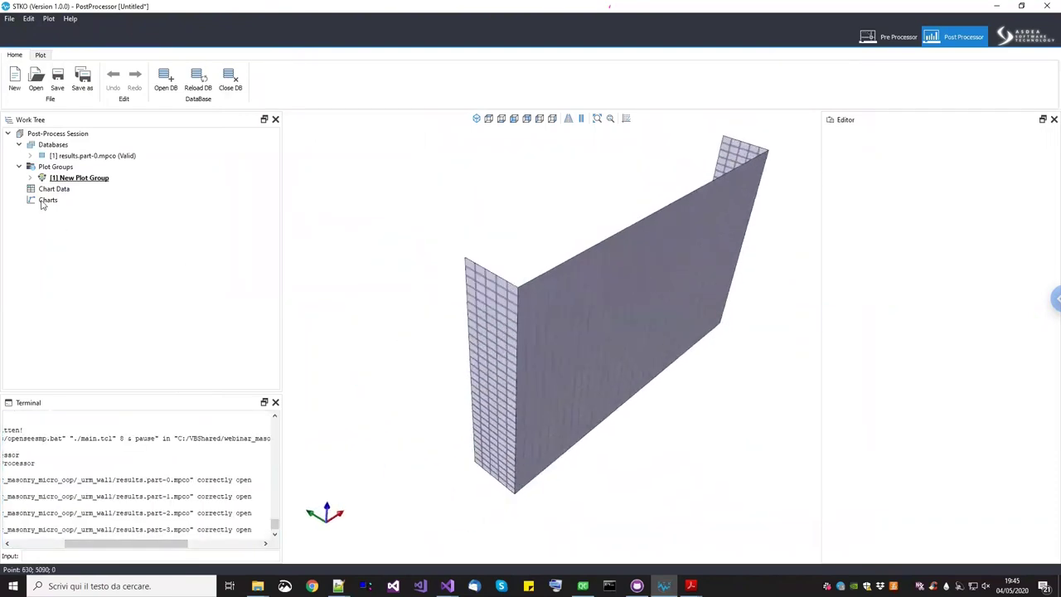
{"action": "left_click", "coordinate": [30, 177]}
{"action": "right_click", "coordinate": [96, 188]}
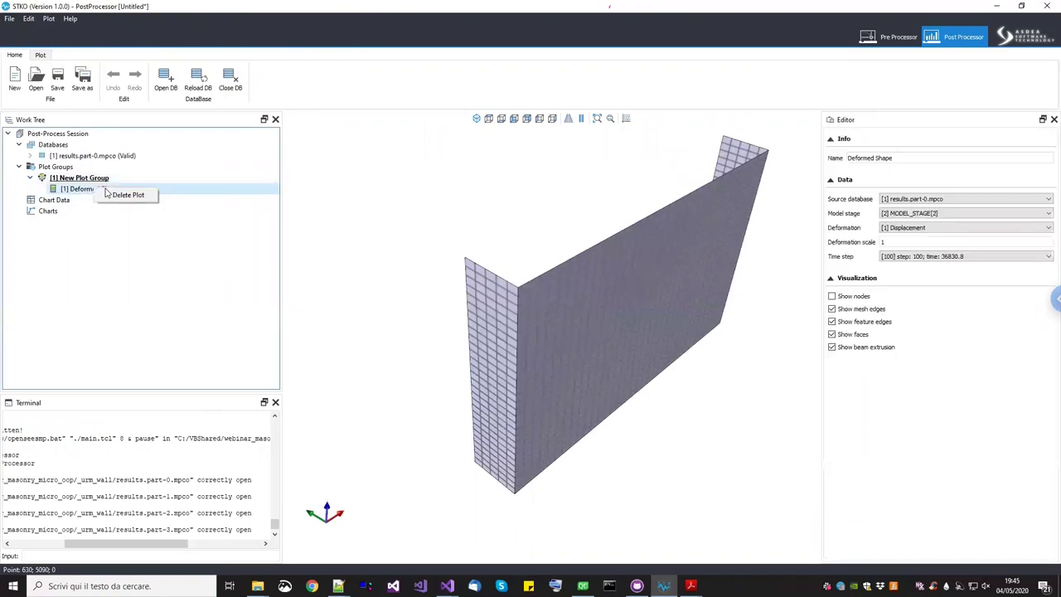
{"action": "left_click", "coordinate": [113, 194]}
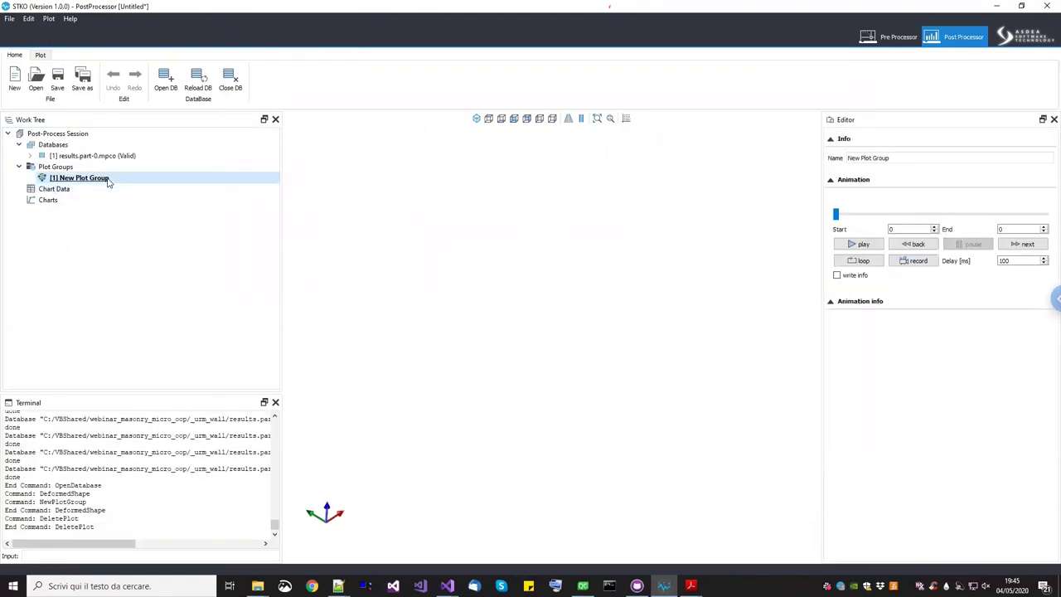
{"action": "right_click", "coordinate": [108, 180]}
{"action": "left_click", "coordinate": [142, 216]}
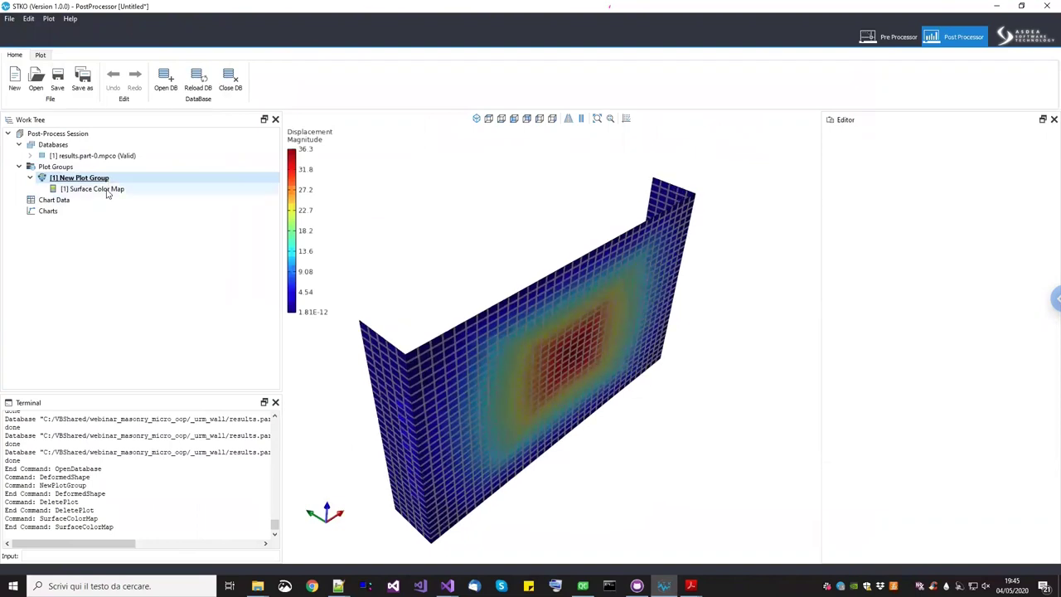
Set the surface color map's deformation scale to 30
{"action": "left_click_drag", "start_coordinate": [498, 338], "coordinate": [547, 328]}
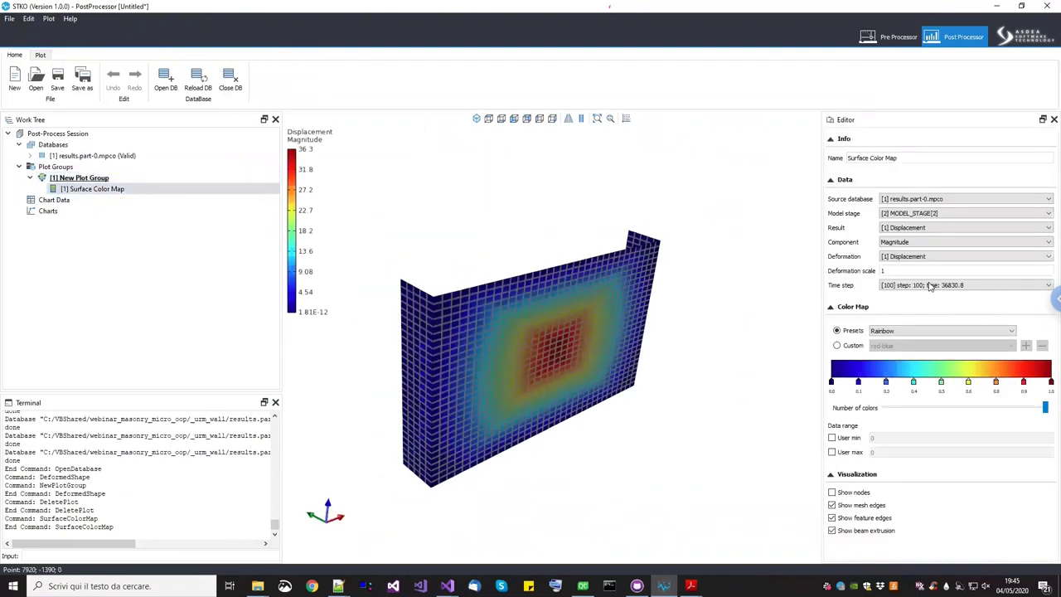
{"action": "key", "text": "shift+Tab"}
{"action": "type", "text": "30"}
{"action": "left_click_drag", "start_coordinate": [517, 293], "coordinate": [126, 199]}
Examine the wall's amplified deformation from several angles and run the plot group's animation through to frame 101
{"action": "left_click", "coordinate": [115, 179]}
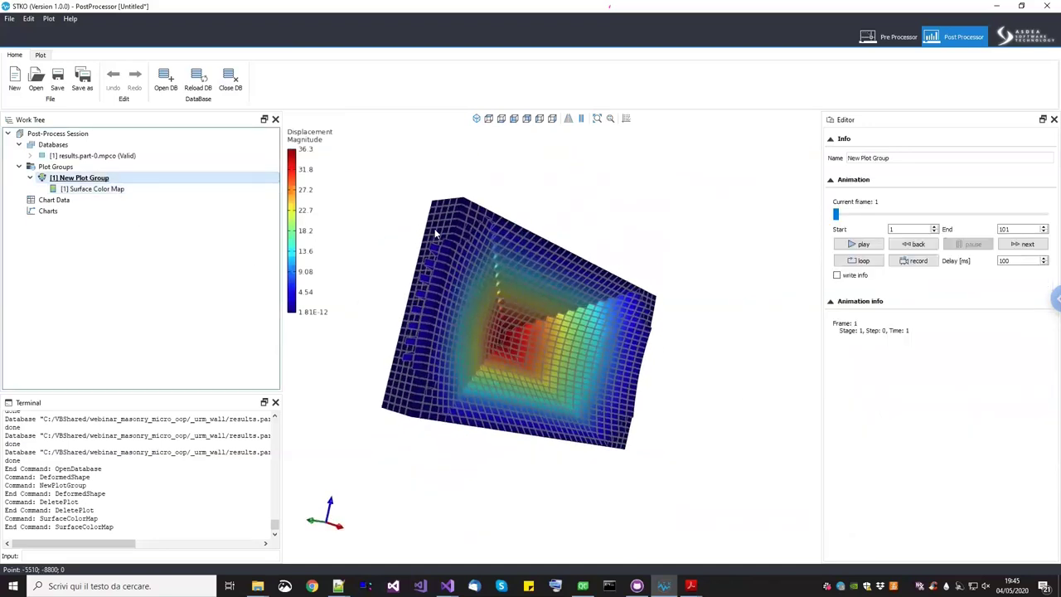
{"action": "left_click_drag", "start_coordinate": [655, 335], "coordinate": [440, 452]}
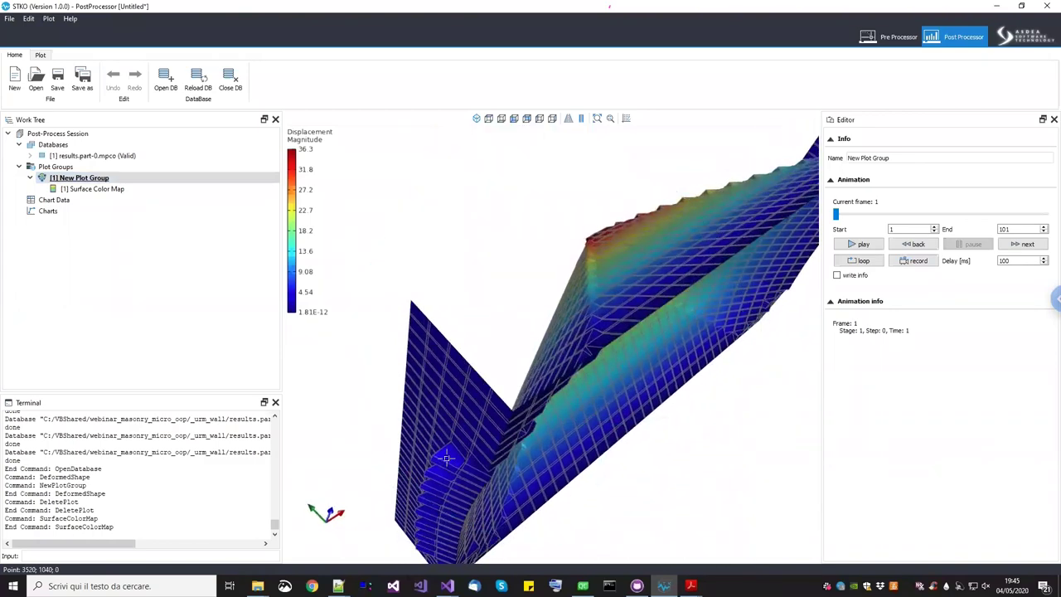
{"action": "scroll", "coordinate": [443, 452], "scroll_direction": "up", "scroll_amount": 2}
{"action": "left_click_drag", "start_coordinate": [508, 476], "coordinate": [495, 419]}
{"action": "left_click_drag", "start_coordinate": [509, 379], "coordinate": [572, 296]}
{"action": "left_click_drag", "start_coordinate": [663, 278], "coordinate": [381, 249]}
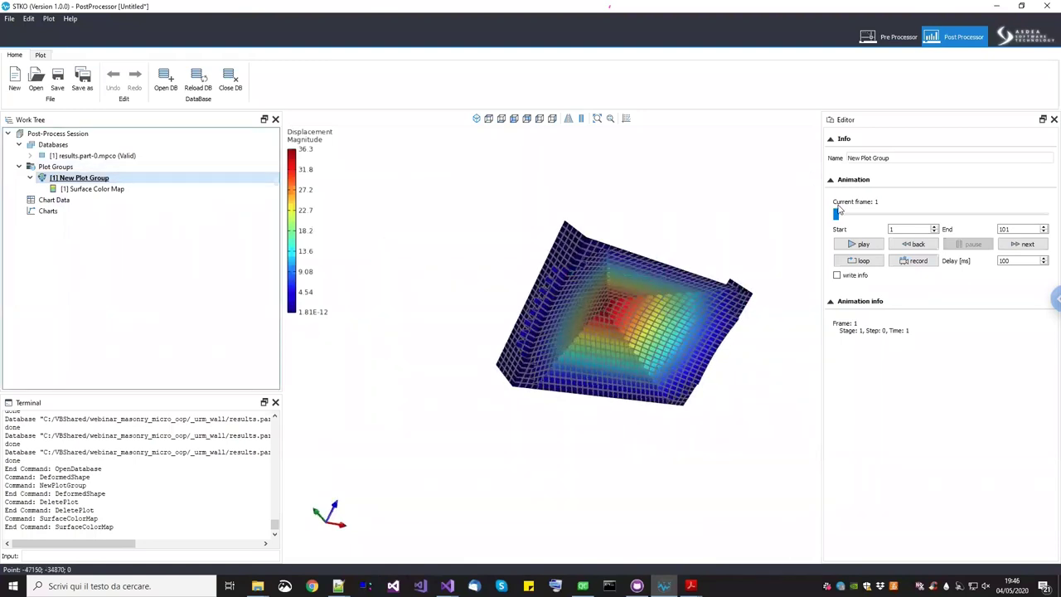
{"action": "left_click_drag", "start_coordinate": [836, 213], "coordinate": [1044, 219]}
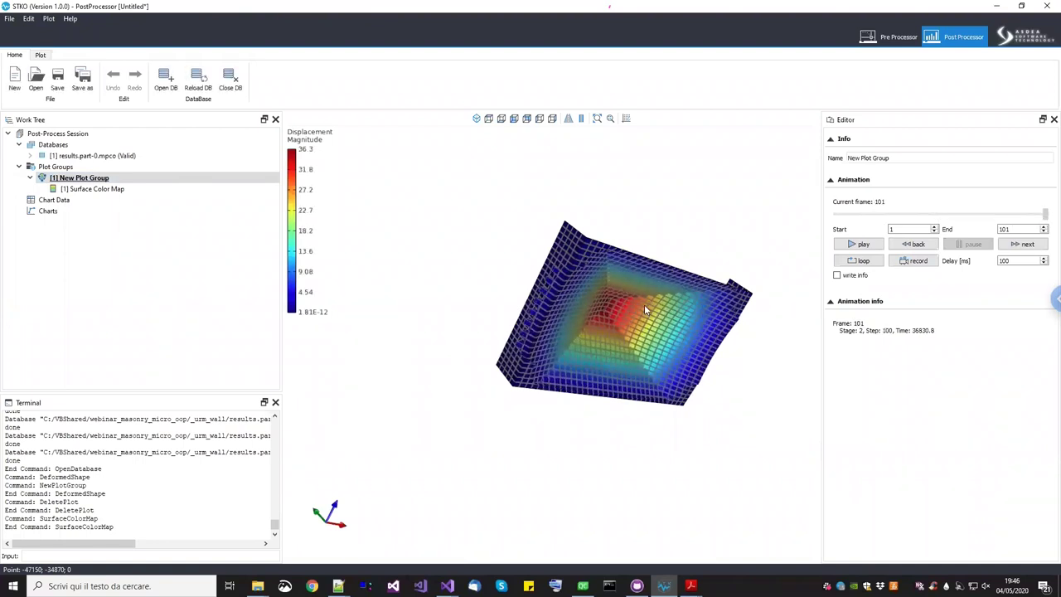
{"action": "left_click_drag", "start_coordinate": [658, 243], "coordinate": [561, 270]}
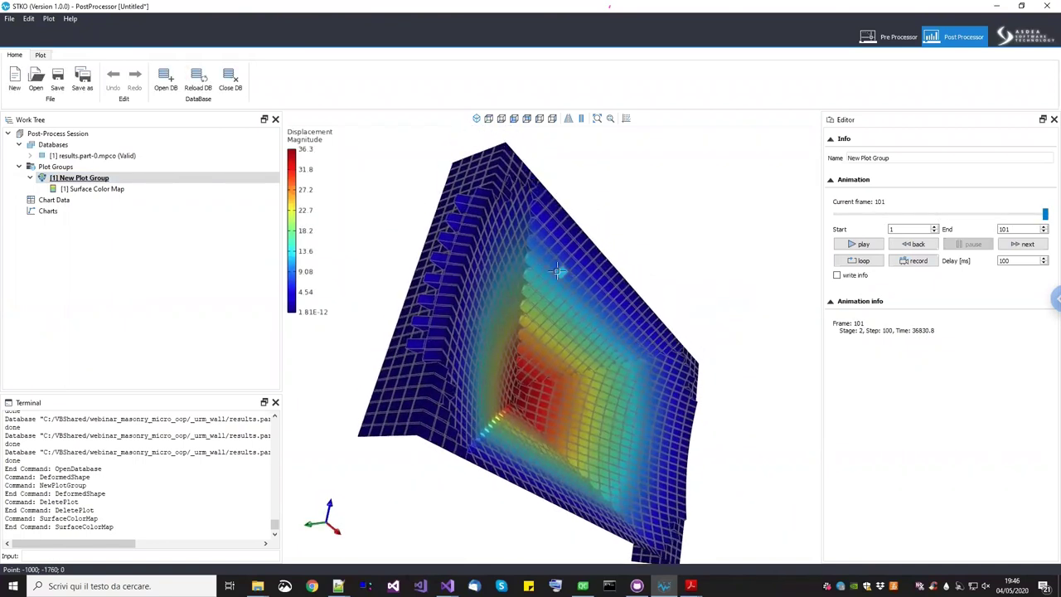
Set the surface color map's result to section.deformation (Surfaces) with the Force Principal Max component
{"action": "left_click", "coordinate": [110, 189]}
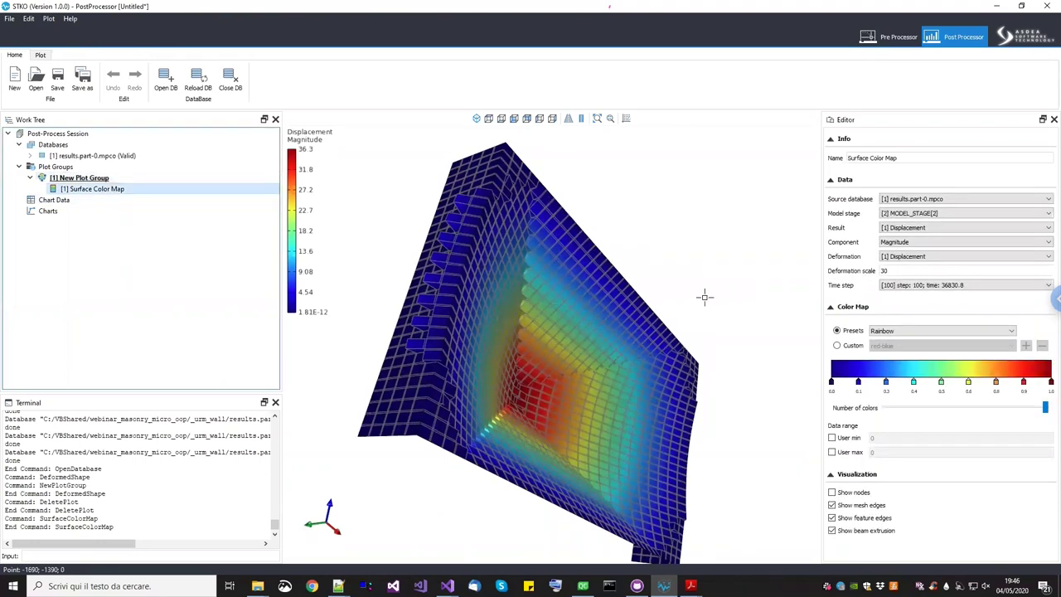
{"action": "left_click", "coordinate": [917, 229]}
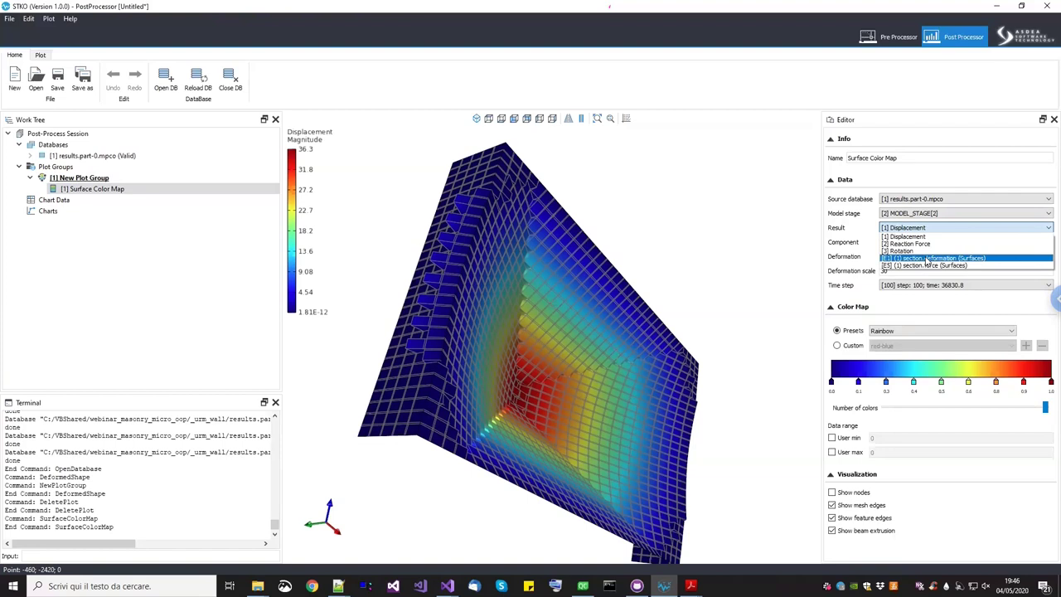
{"action": "left_click", "coordinate": [926, 257]}
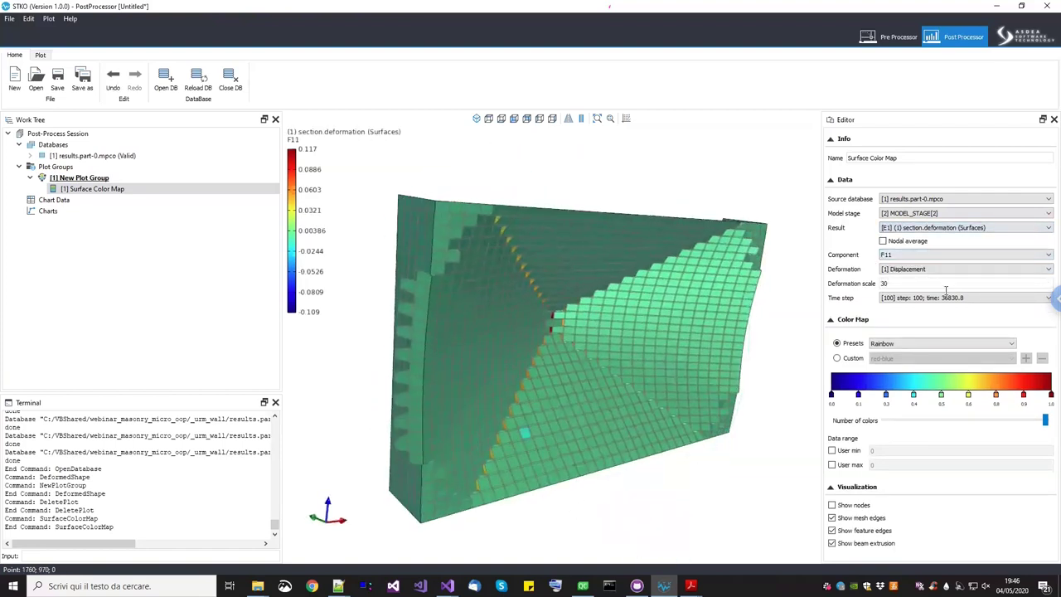
{"action": "left_click", "coordinate": [960, 256]}
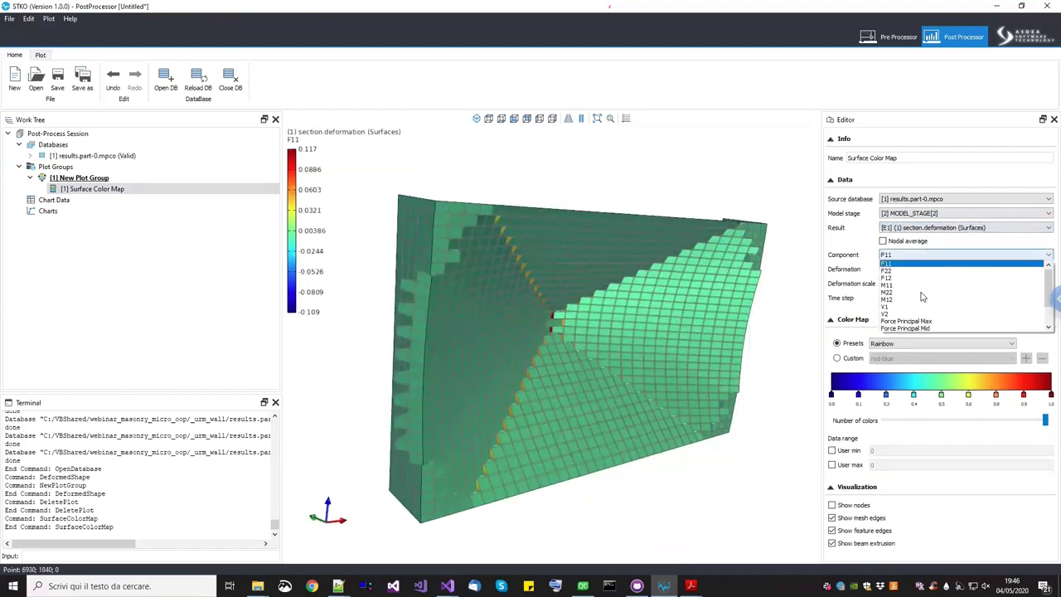
{"action": "left_click", "coordinate": [912, 322]}
Turn on nodal averaging for the surface color map and hide its mesh edges
{"action": "left_click_drag", "start_coordinate": [563, 390], "coordinate": [443, 348]}
{"action": "scroll", "coordinate": [443, 348], "scroll_direction": "up", "scroll_amount": 5}
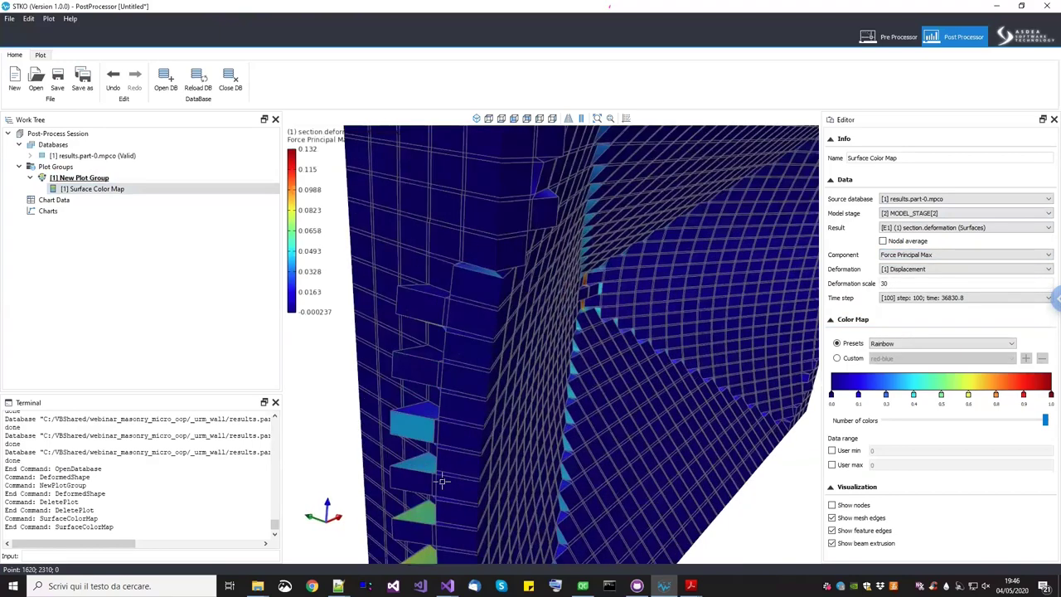
{"action": "scroll", "coordinate": [439, 447], "scroll_direction": "down", "scroll_amount": 4}
{"action": "scroll", "coordinate": [462, 451], "scroll_direction": "up", "scroll_amount": 3}
{"action": "scroll", "coordinate": [464, 451], "scroll_direction": "up", "scroll_amount": 3}
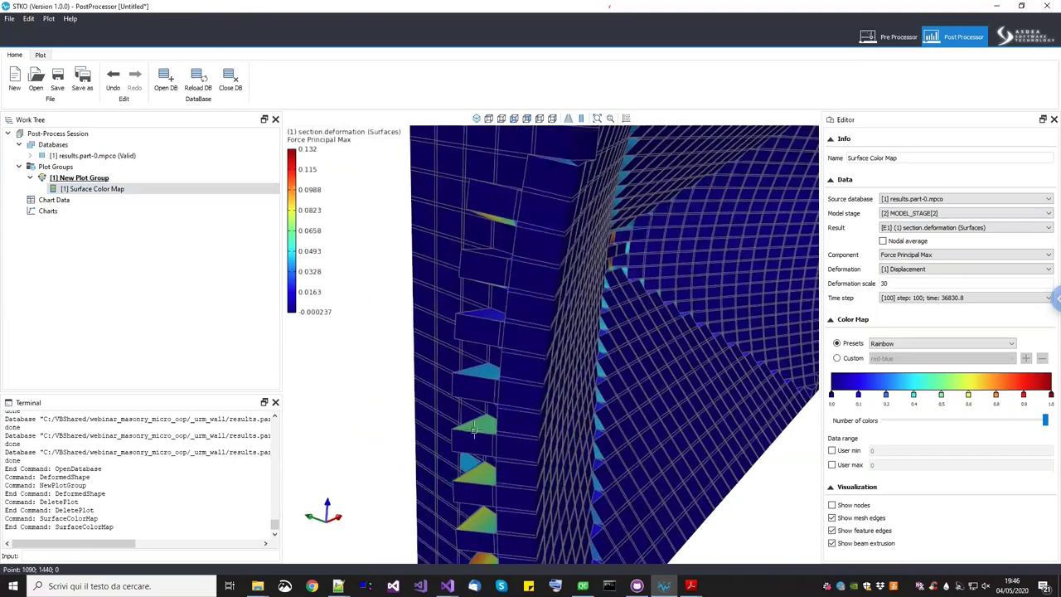
{"action": "scroll", "coordinate": [538, 384], "scroll_direction": "down", "scroll_amount": 3}
{"action": "left_click_drag", "start_coordinate": [537, 384], "coordinate": [679, 357]}
{"action": "left_click", "coordinate": [909, 240]}
{"action": "left_click_drag", "start_coordinate": [693, 287], "coordinate": [605, 466]}
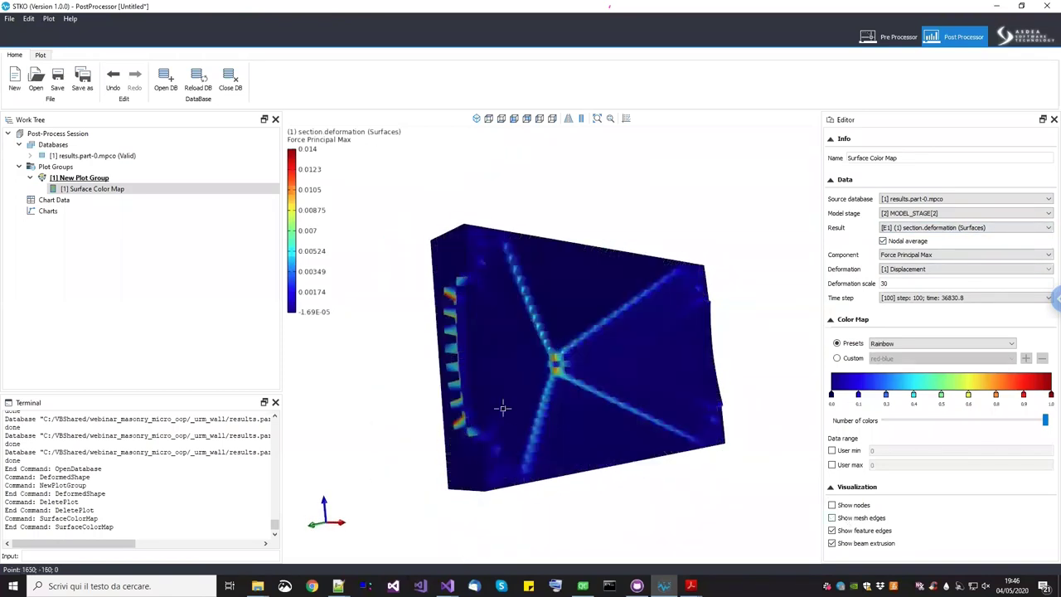
{"action": "left_click_drag", "start_coordinate": [500, 407], "coordinate": [580, 381]}
Scrub the plot group's animation through to frame 101 to view how the section deformations develop across the wall
{"action": "left_click", "coordinate": [116, 178]}
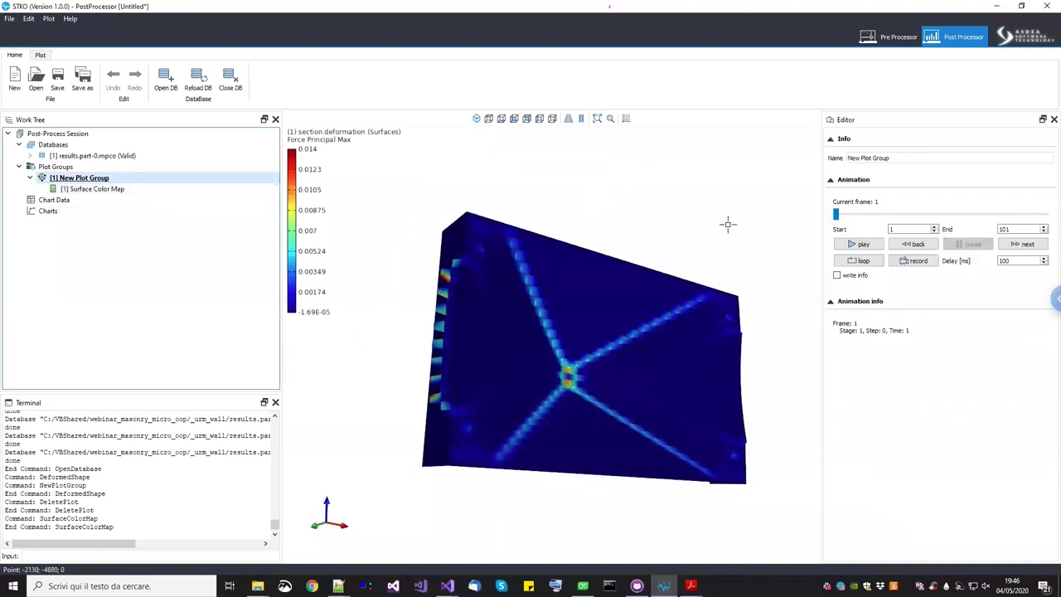
{"action": "left_click", "coordinate": [856, 217]}
{"action": "left_click_drag", "start_coordinate": [856, 217], "coordinate": [1046, 222]}
{"action": "left_click_drag", "start_coordinate": [575, 348], "coordinate": [557, 396]}
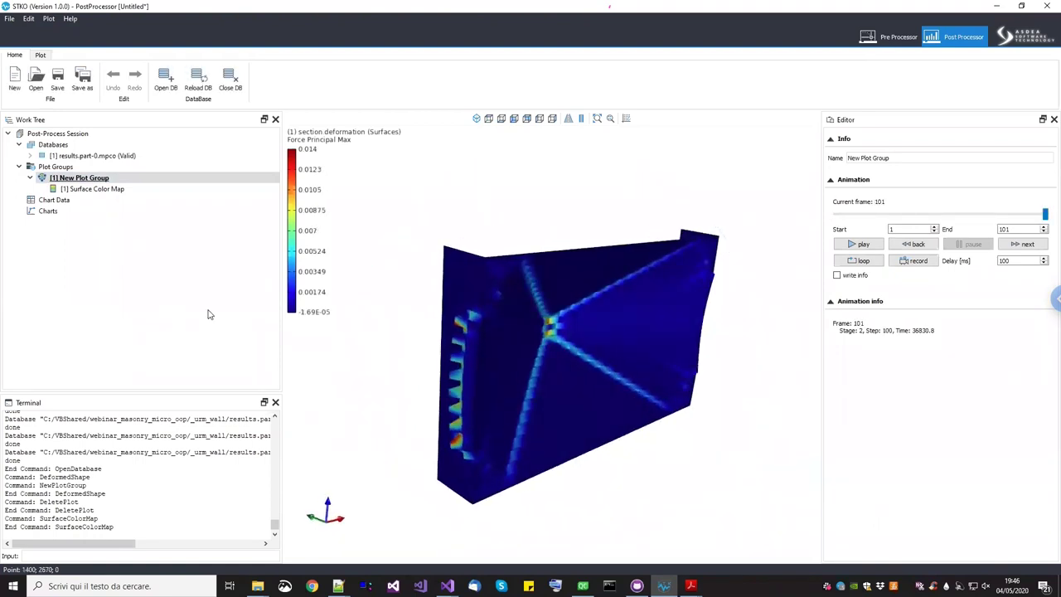
Replace the plot group's surface color map with a Beam/Shell Fiber Color Map and select the new plot for editing
{"action": "right_click", "coordinate": [97, 190]}
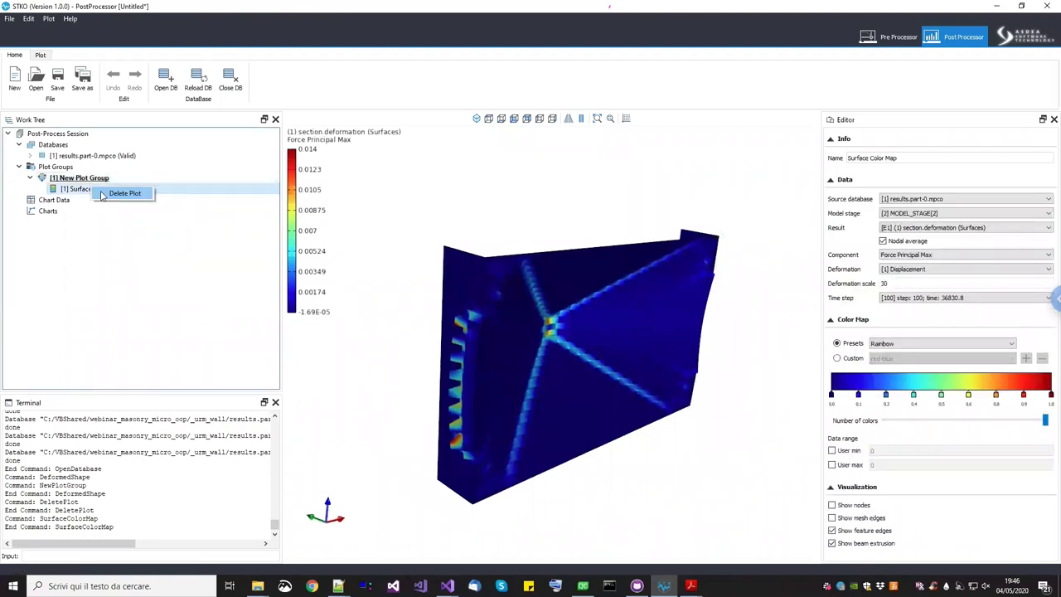
{"action": "left_click", "coordinate": [102, 194]}
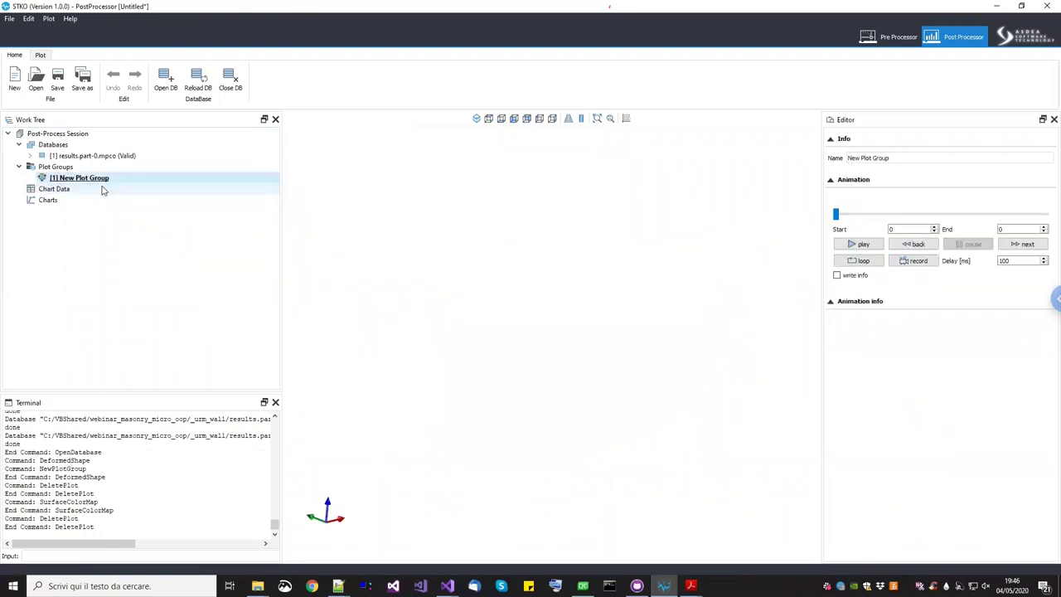
{"action": "right_click", "coordinate": [105, 183]}
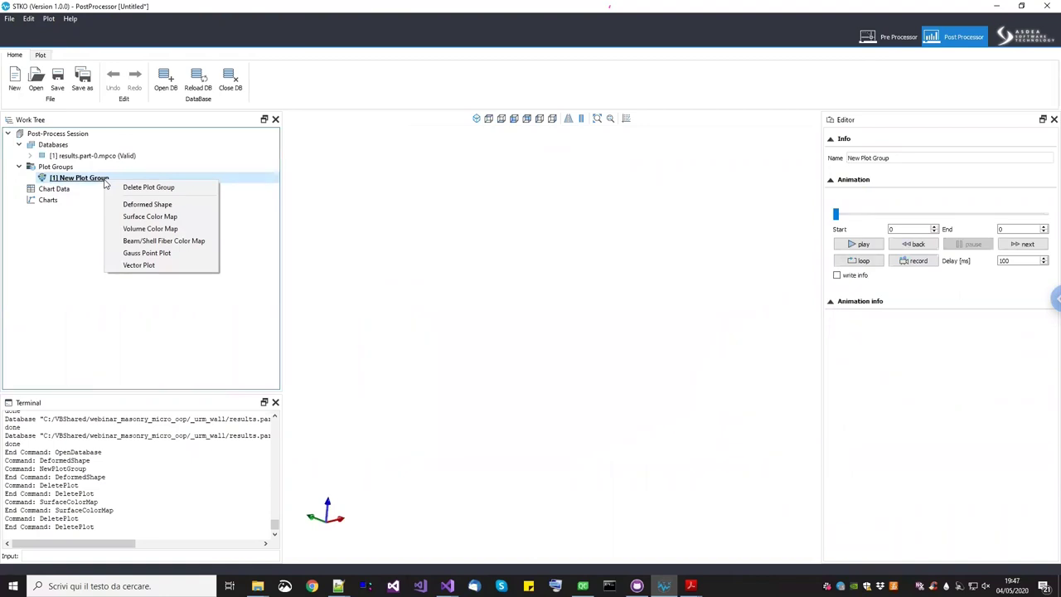
{"action": "left_click", "coordinate": [175, 242]}
{"action": "left_click", "coordinate": [111, 190]}
Examine the section.fiber.damage d+ distribution through the wall's thickness, up close and from several angles
{"action": "left_click_drag", "start_coordinate": [530, 317], "coordinate": [471, 299]}
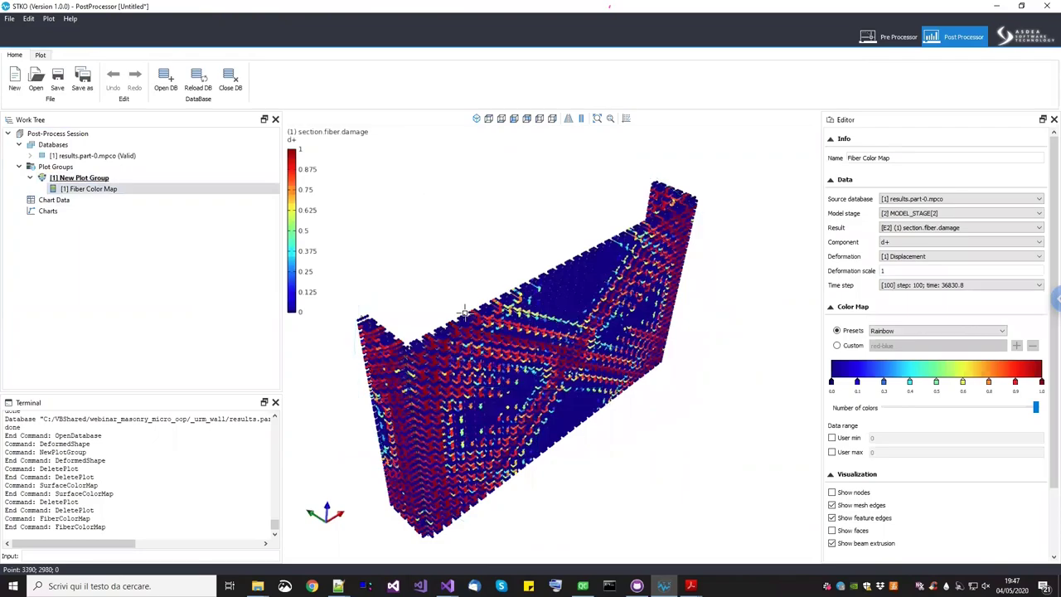
{"action": "scroll", "coordinate": [462, 337], "scroll_direction": "up", "scroll_amount": 5}
{"action": "scroll", "coordinate": [462, 337], "scroll_direction": "up", "scroll_amount": 5}
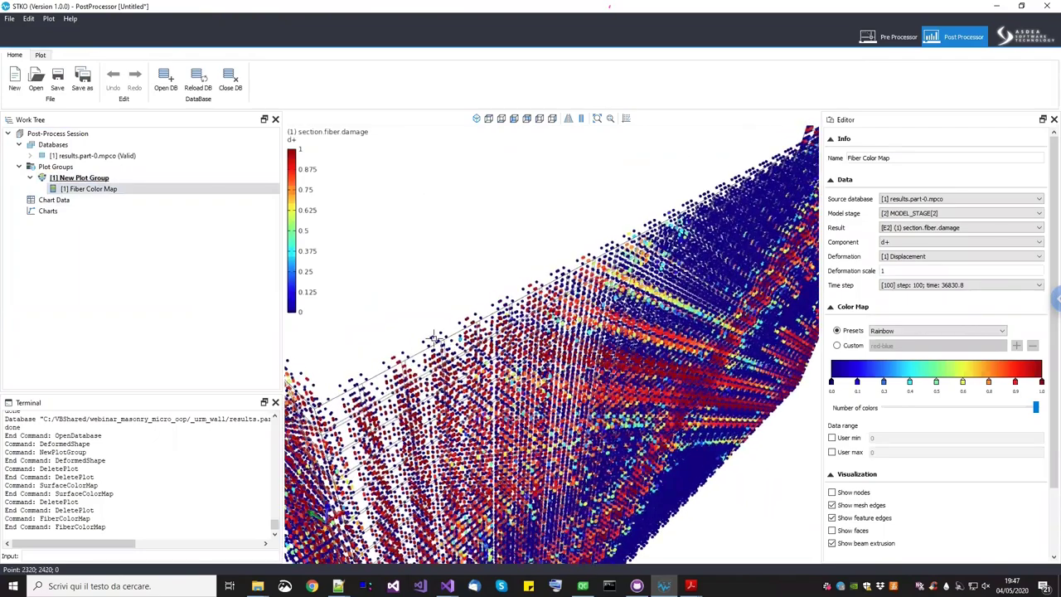
{"action": "scroll", "coordinate": [518, 373], "scroll_direction": "down", "scroll_amount": 5}
{"action": "left_click_drag", "start_coordinate": [518, 373], "coordinate": [414, 264]}
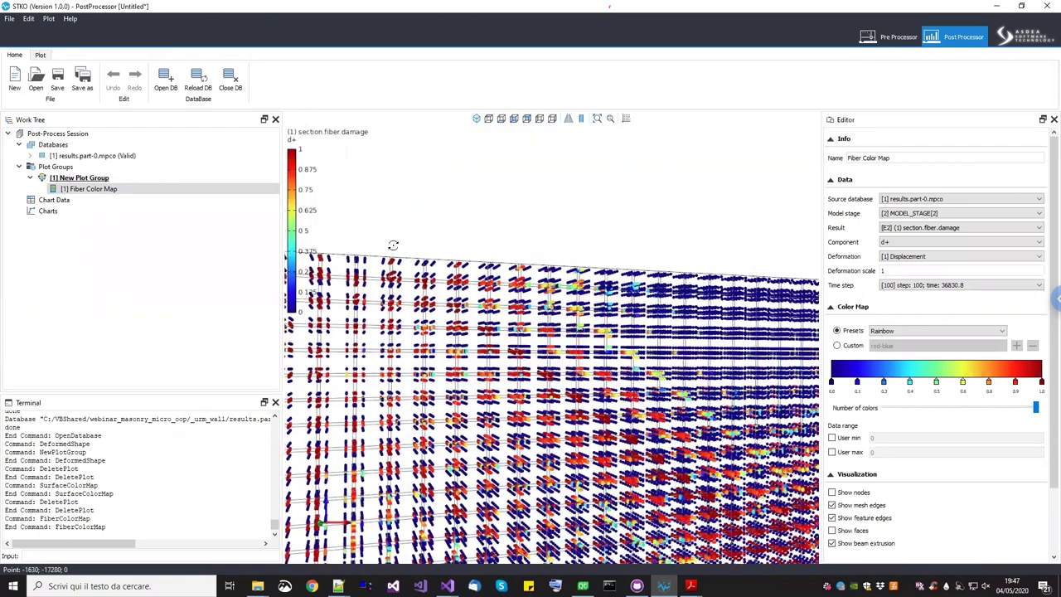
{"action": "scroll", "coordinate": [393, 245], "scroll_direction": "up", "scroll_amount": 4}
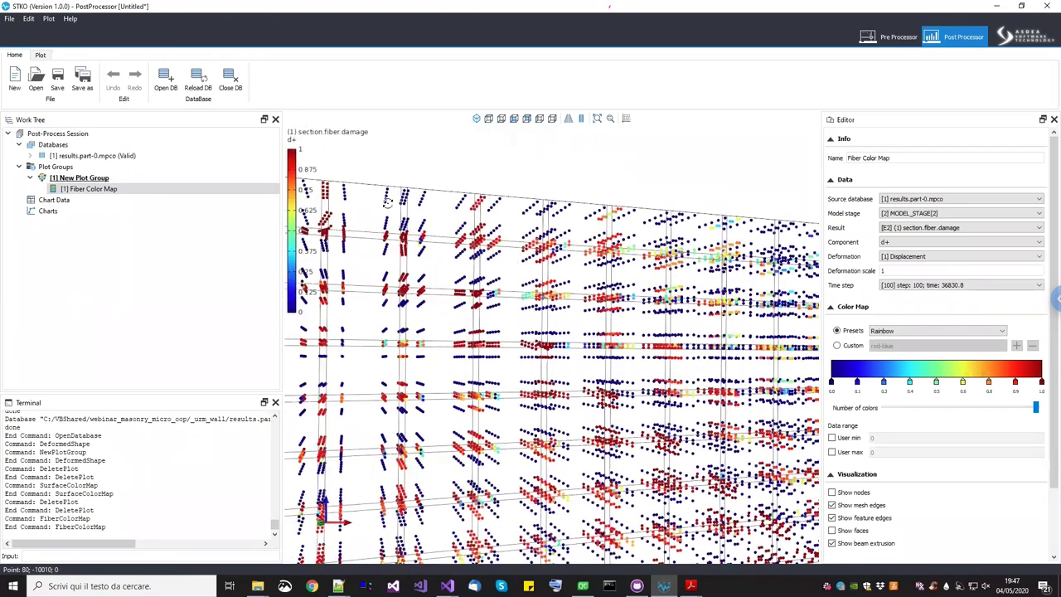
{"action": "scroll", "coordinate": [408, 229], "scroll_direction": "down", "scroll_amount": 5}
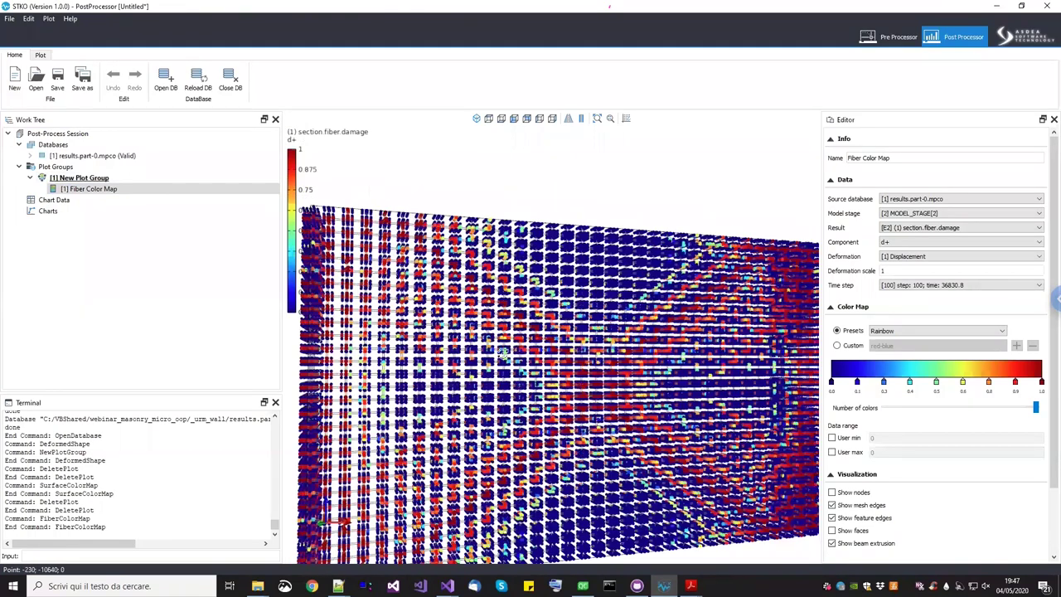
{"action": "left_click_drag", "start_coordinate": [578, 340], "coordinate": [357, 340]}
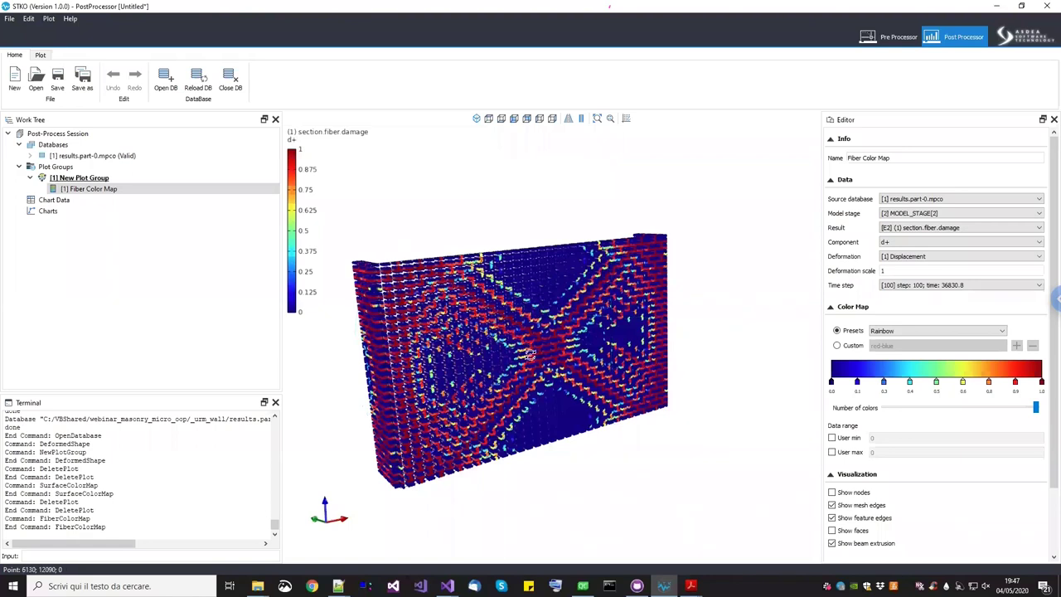
{"action": "left_click_drag", "start_coordinate": [530, 354], "coordinate": [620, 395]}
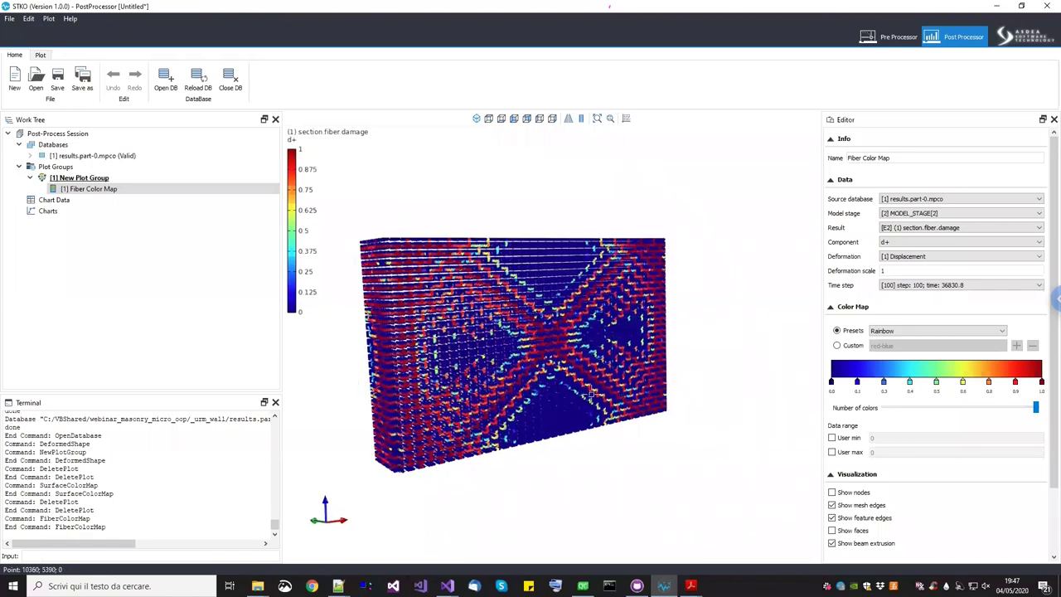
{"action": "mouse_move", "coordinate": [598, 327]}
{"action": "left_mouse_down"}
{"action": "mouse_move", "coordinate": [599, 294]}
{"action": "mouse_move", "coordinate": [610, 332]}
{"action": "left_mouse_up"}
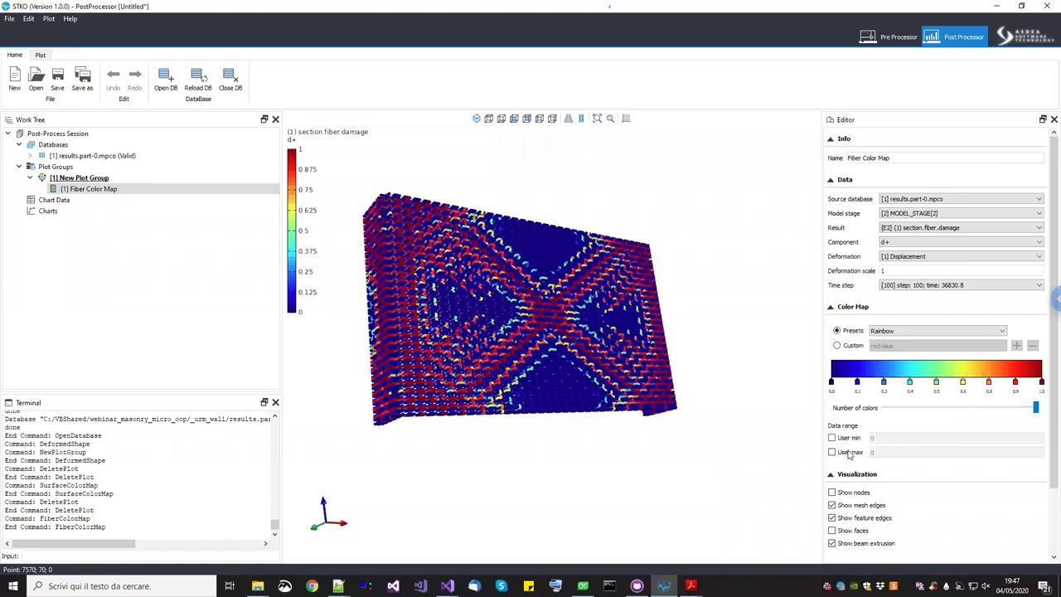
Limit the fiber color map's data range to a user minimum of 0.9 and a user maximum of 1
{"action": "left_click", "coordinate": [847, 439]}
{"action": "left_click", "coordinate": [848, 452]}
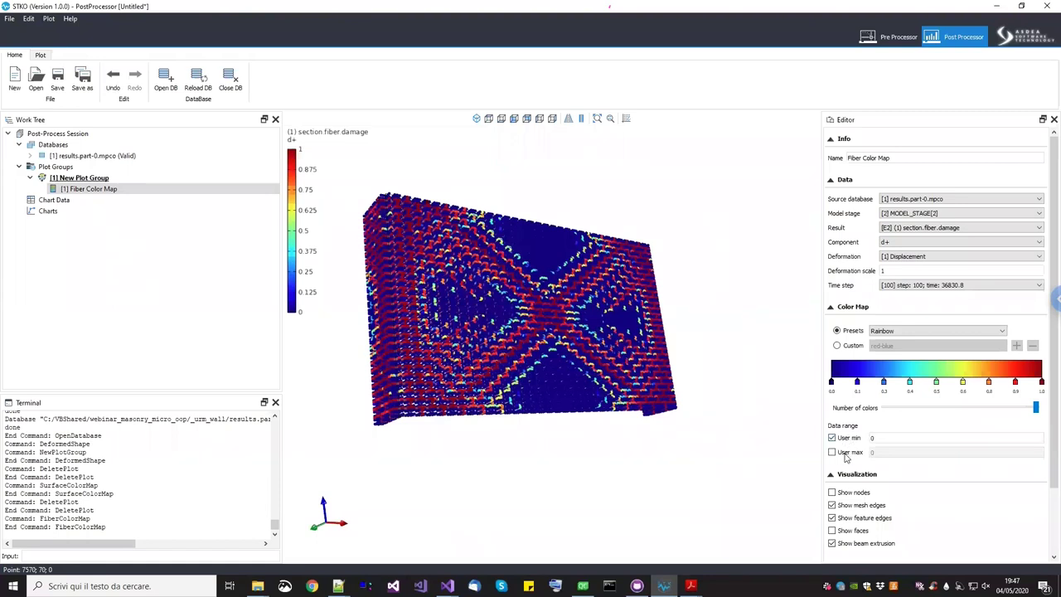
{"action": "left_click", "coordinate": [885, 452]}
{"action": "key", "text": "Return"}
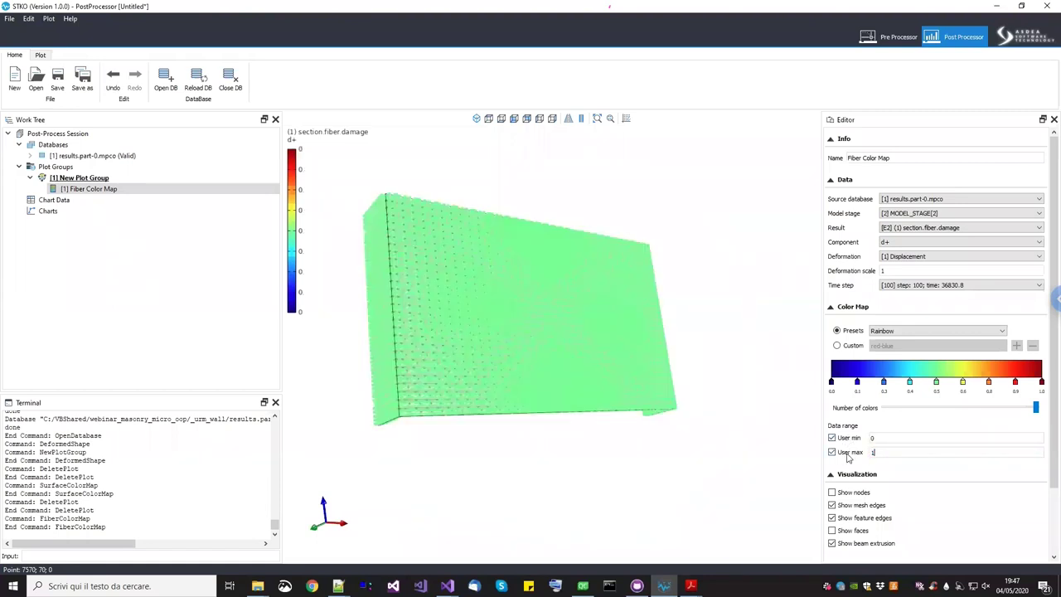
{"action": "key", "text": "shift+Tab"}
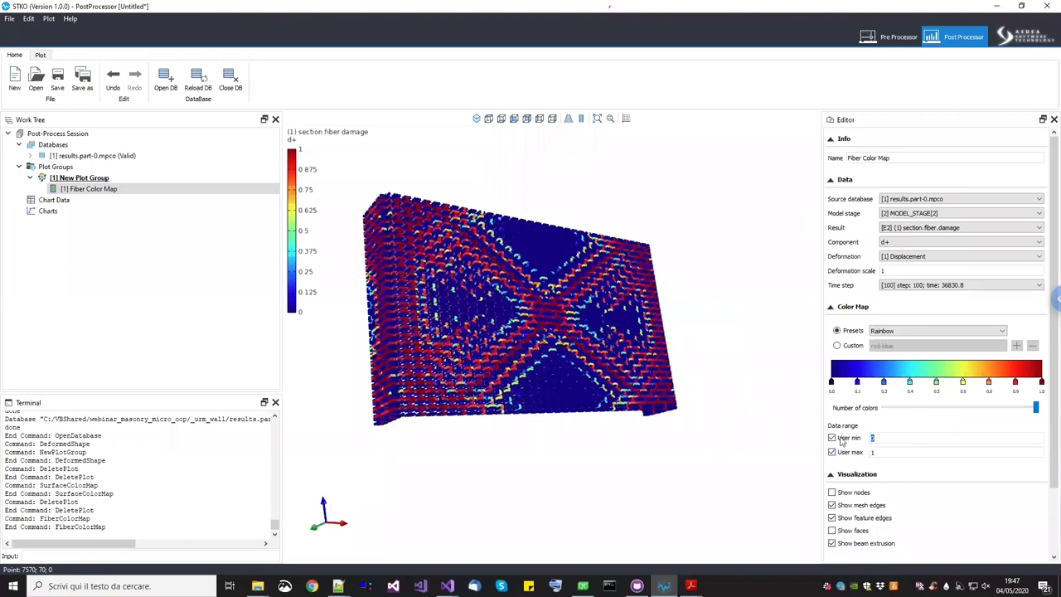
{"action": "type", "text": "0.9"}
{"action": "key", "text": "Return"}
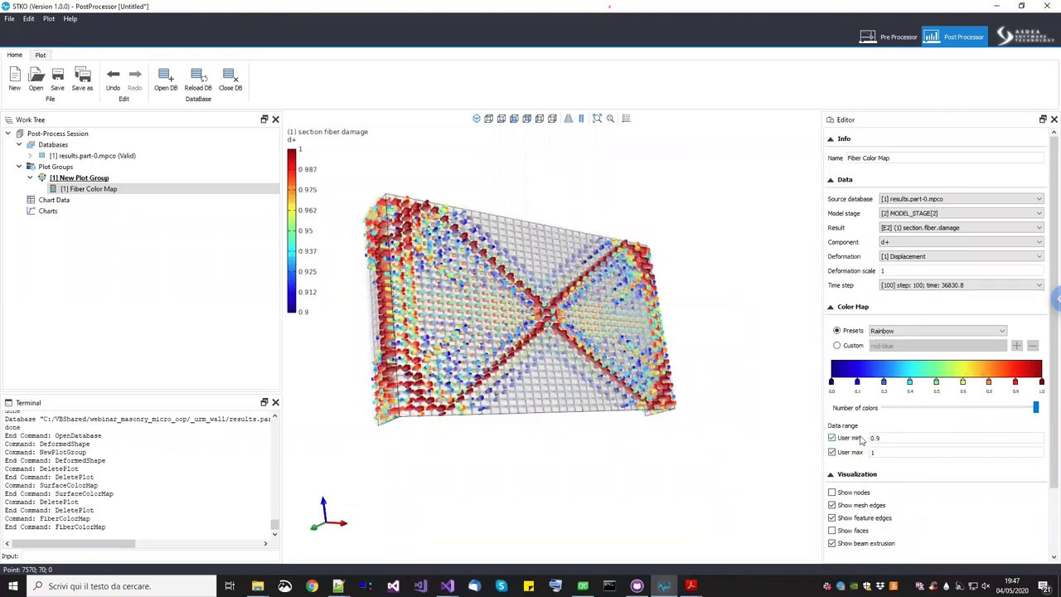
Inspect the most heavily damaged fibers along the wall's diagonals and side returns from different viewpoints
{"action": "left_click_drag", "start_coordinate": [594, 424], "coordinate": [645, 281]}
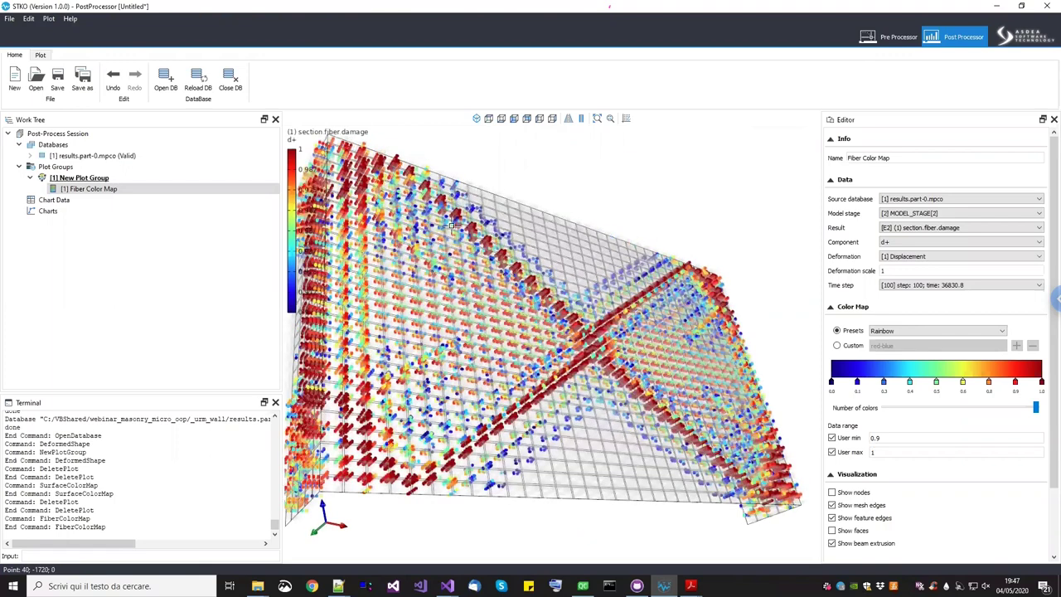
{"action": "scroll", "coordinate": [554, 284], "scroll_direction": "down", "scroll_amount": 3}
{"action": "left_click_drag", "start_coordinate": [553, 284], "coordinate": [636, 325]}
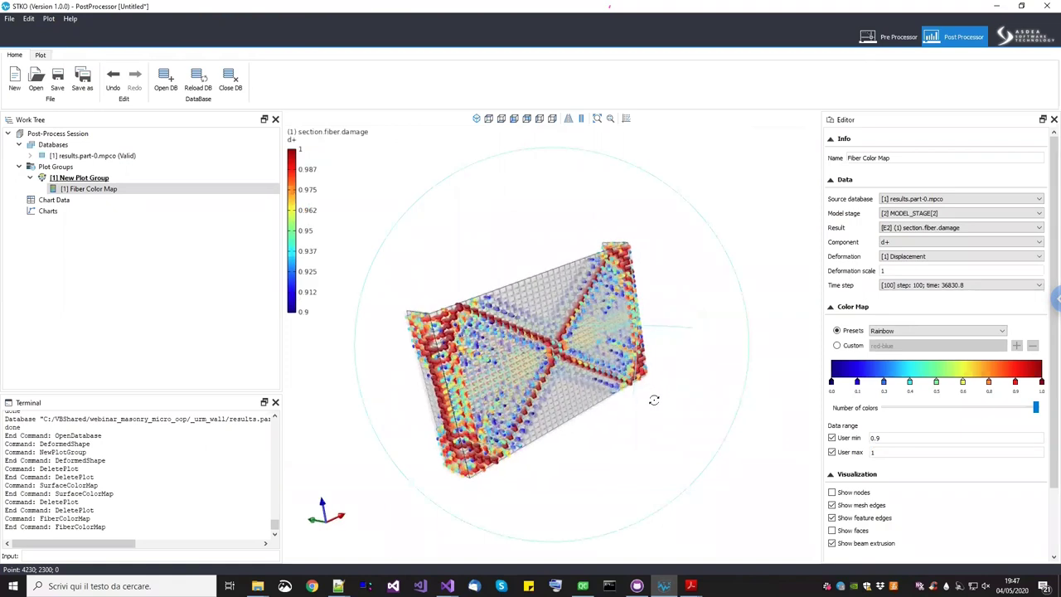
{"action": "left_click_drag", "start_coordinate": [654, 400], "coordinate": [651, 397]}
{"action": "left_click_drag", "start_coordinate": [828, 309], "coordinate": [765, 315]}
{"action": "mouse_move", "coordinate": [469, 358]}
{"action": "left_mouse_down"}
{"action": "mouse_move", "coordinate": [447, 334]}
{"action": "mouse_move", "coordinate": [500, 318]}
{"action": "mouse_move", "coordinate": [469, 349]}
{"action": "left_mouse_up"}
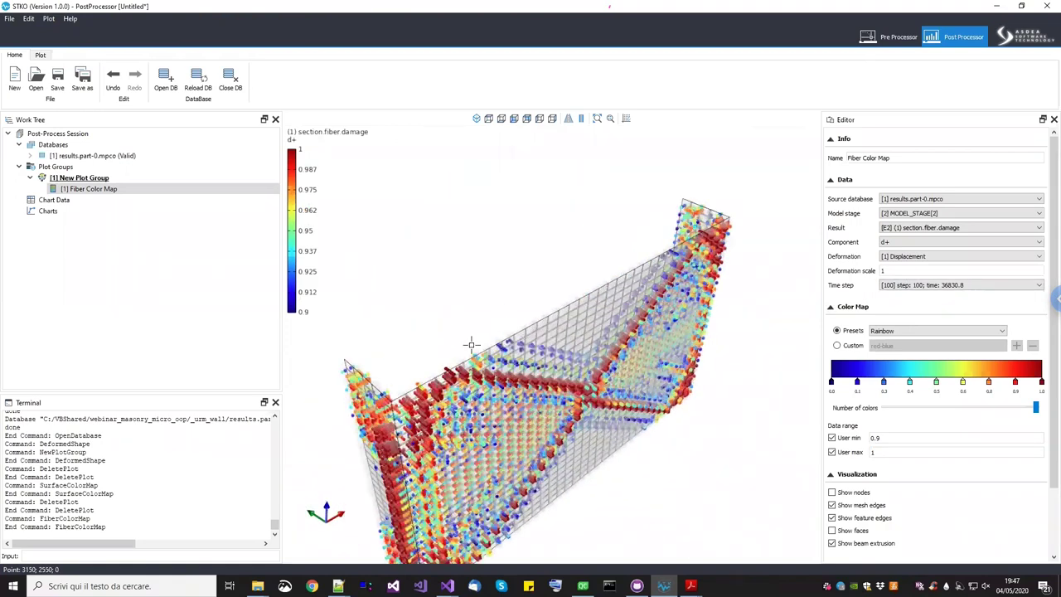
Replace the plot group's fiber color map with a Vector Plot of the displacements
{"action": "right_click", "coordinate": [125, 191]}
{"action": "left_click", "coordinate": [137, 198]}
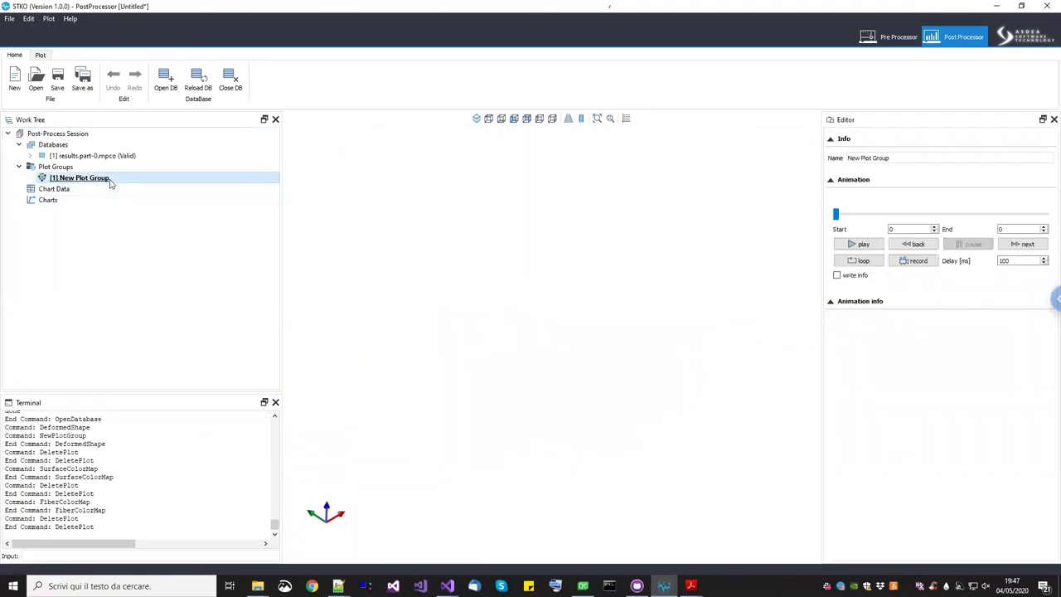
{"action": "right_click", "coordinate": [110, 183]}
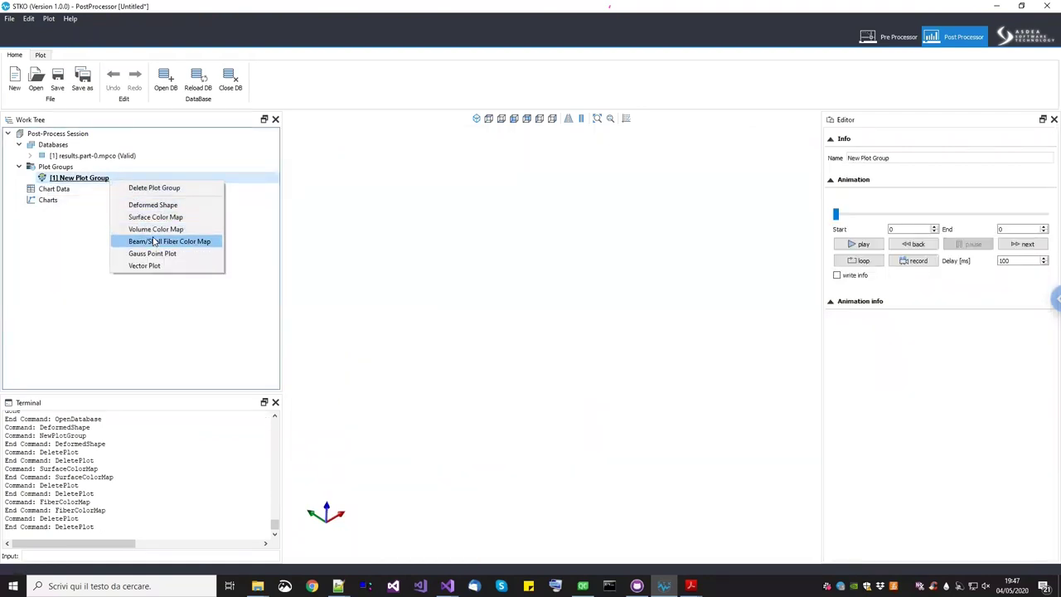
{"action": "left_click", "coordinate": [147, 265]}
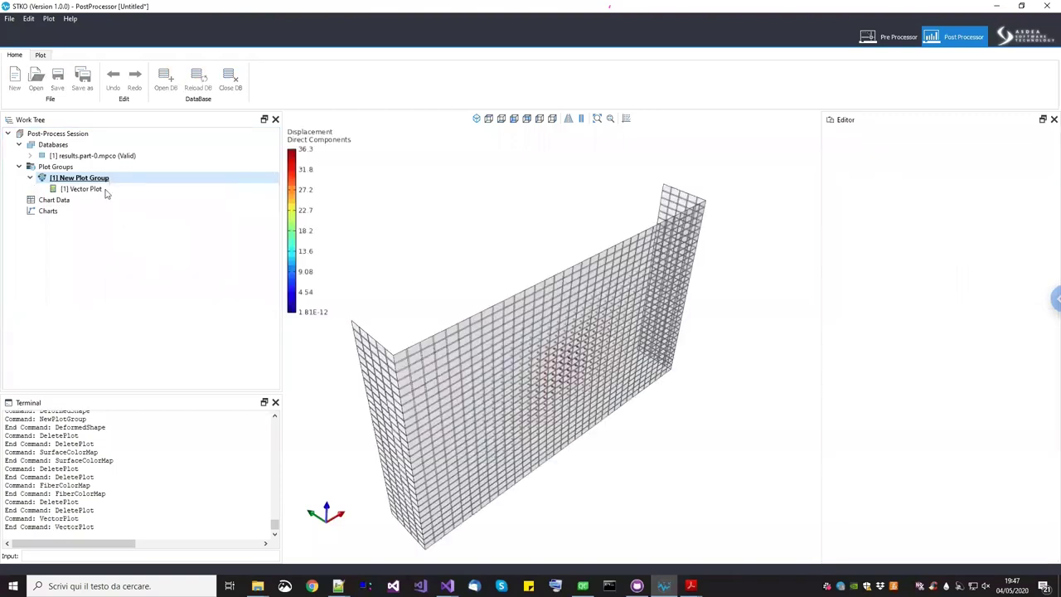
{"action": "scroll", "coordinate": [562, 364], "scroll_direction": "up", "scroll_amount": 6}
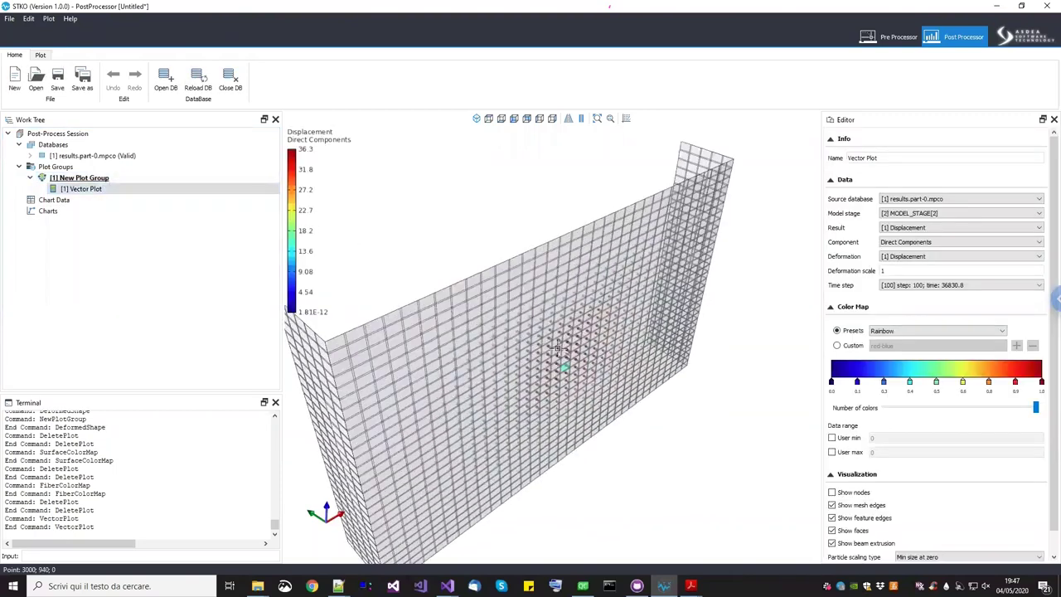
Switch the vector plot's result to section.fiber.strain (Surfaces) and inspect the principal strain vectors along the wall's cracks
{"action": "left_click", "coordinate": [911, 227]}
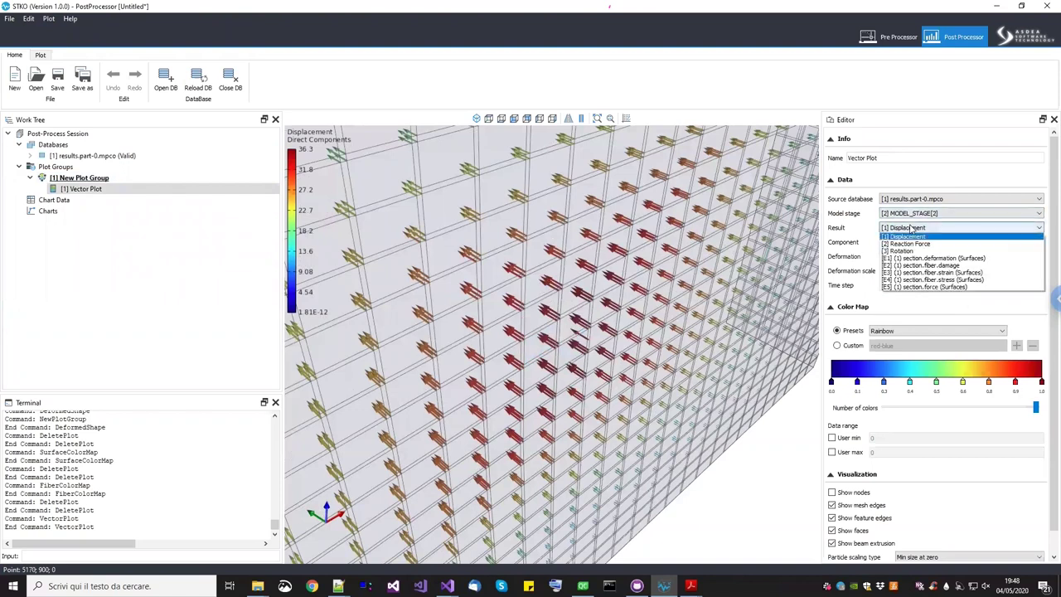
{"action": "left_click", "coordinate": [938, 272]}
{"action": "left_click_drag", "start_coordinate": [583, 380], "coordinate": [448, 307]}
{"action": "scroll", "coordinate": [561, 314], "scroll_direction": "up", "scroll_amount": 2}
{"action": "scroll", "coordinate": [563, 312], "scroll_direction": "up", "scroll_amount": 3}
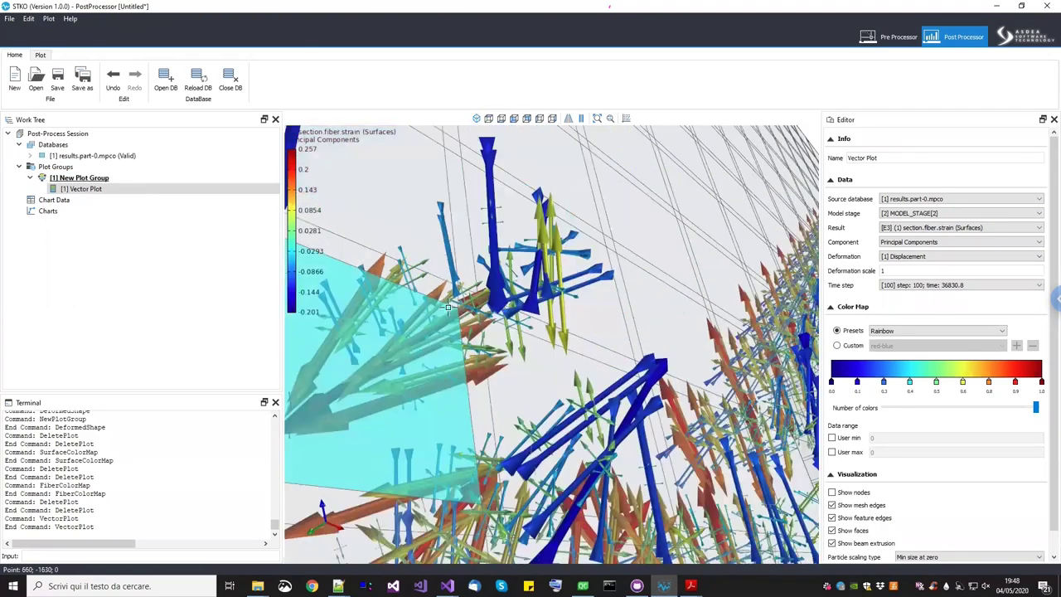
{"action": "scroll", "coordinate": [584, 290], "scroll_direction": "down", "scroll_amount": 5}
{"action": "left_click_drag", "start_coordinate": [568, 291], "coordinate": [542, 409]}
{"action": "left_click_drag", "start_coordinate": [553, 452], "coordinate": [615, 430]}
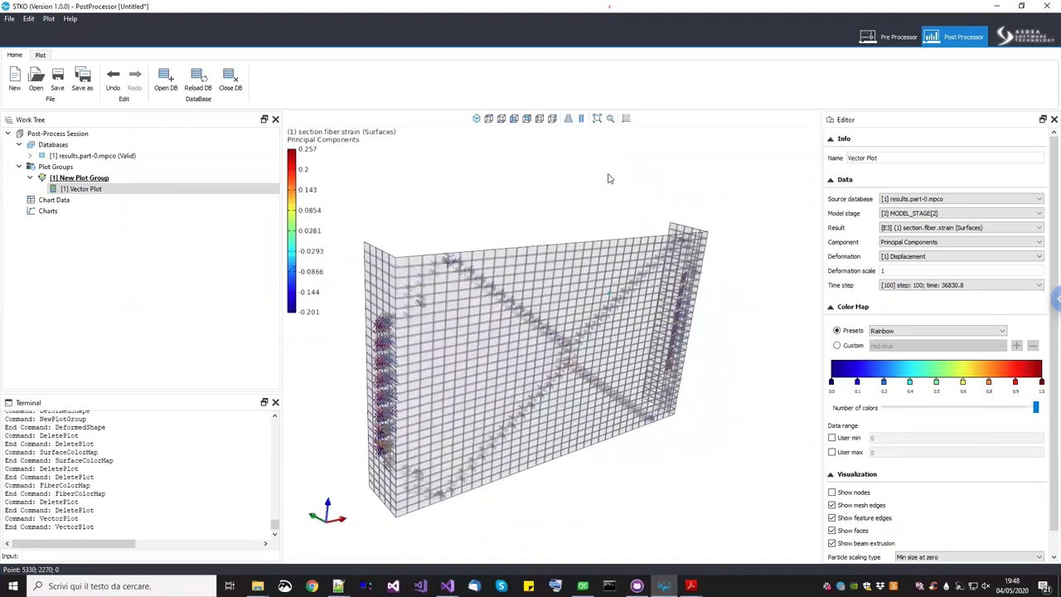
Turn off full-screen mode (Schermo intero) for the remote desktop session and collapse the session options
{"action": "left_click", "coordinate": [1056, 299]}
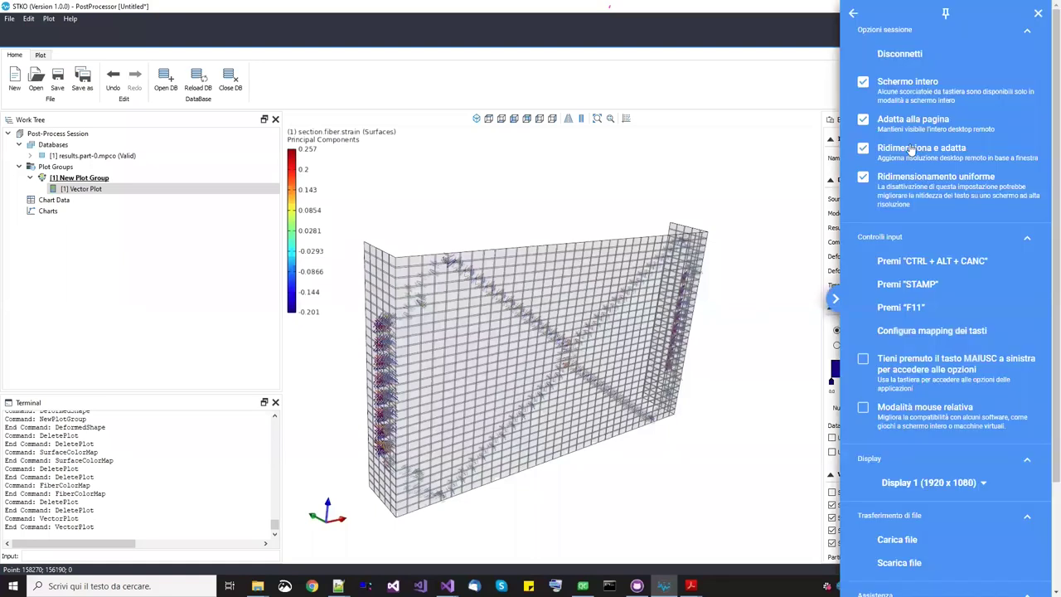
{"action": "left_click", "coordinate": [864, 83]}
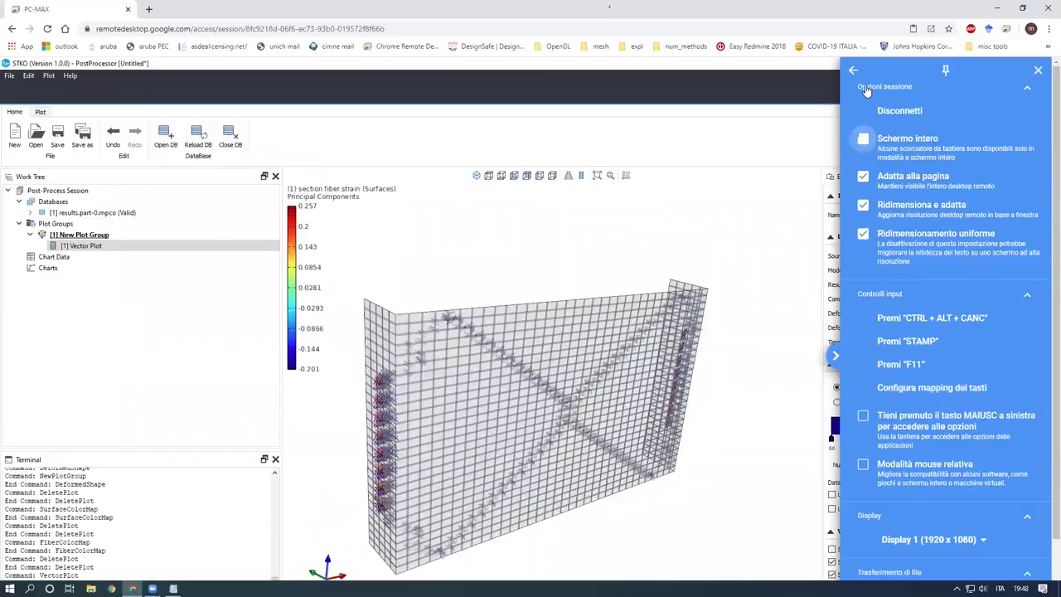
{"action": "mouse_move", "coordinate": [164, 579]}
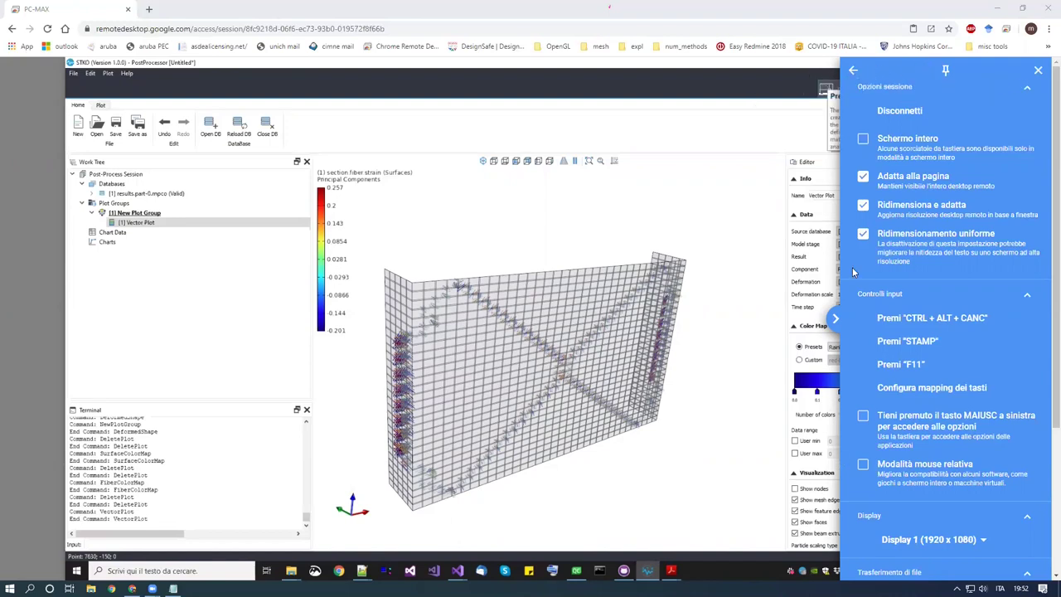
{"action": "left_click", "coordinate": [831, 319]}
Return to the pre-processor, open the shell element property for editing and examine its -updateBasis attribute
{"action": "left_click", "coordinate": [853, 92]}
{"action": "right_click", "coordinate": [145, 370]}
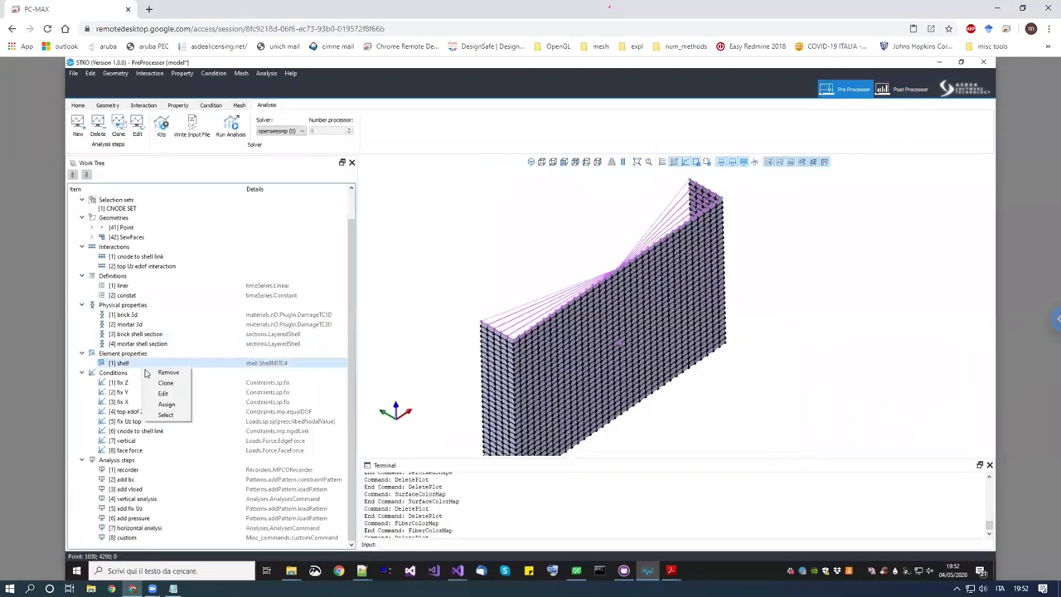
{"action": "left_click", "coordinate": [164, 392]}
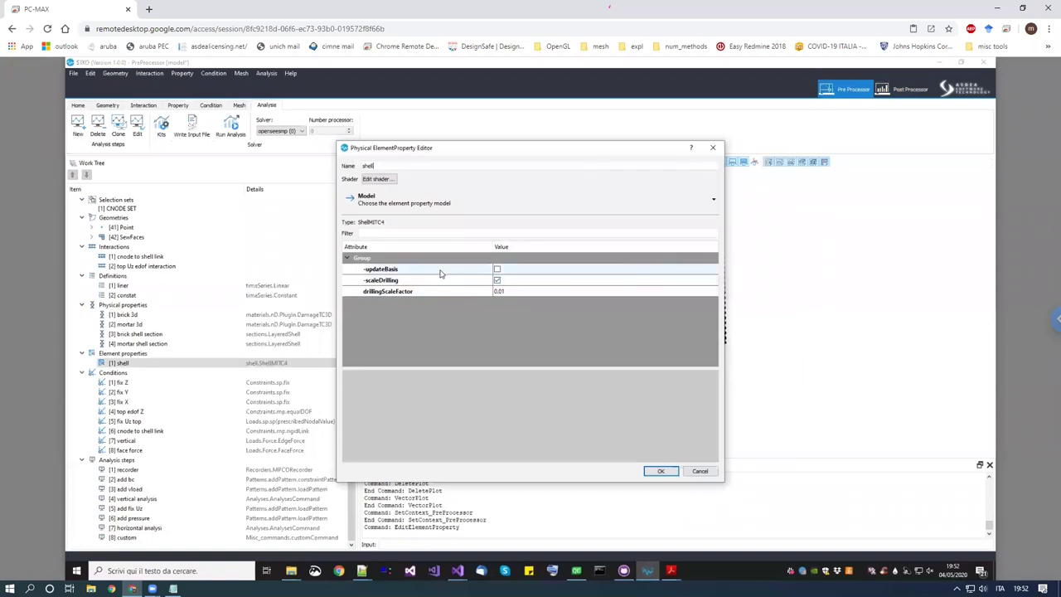
{"action": "left_click", "coordinate": [440, 272]}
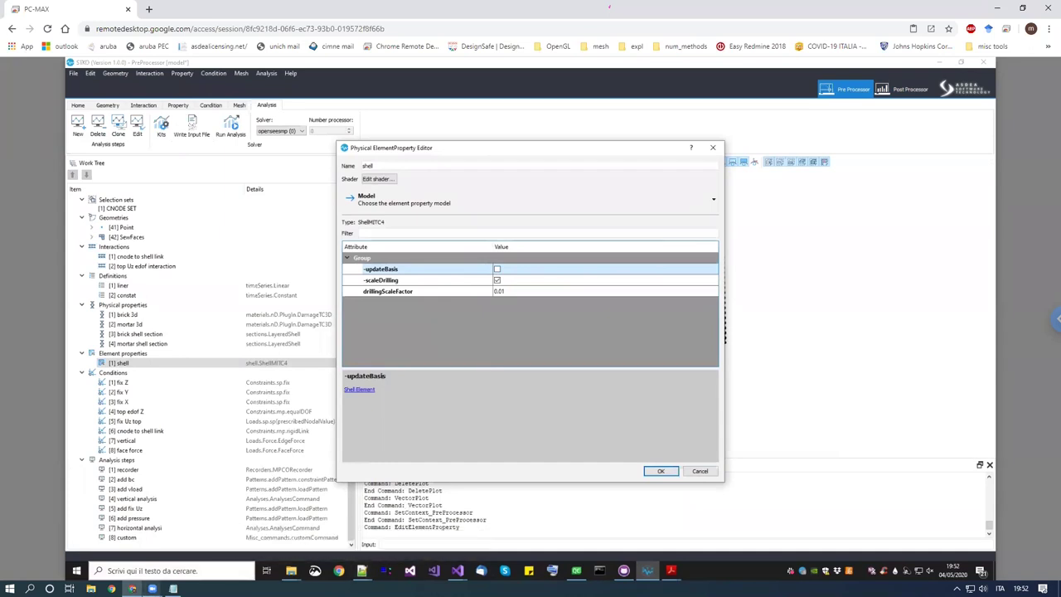
{"action": "mouse_move", "coordinate": [152, 589]}
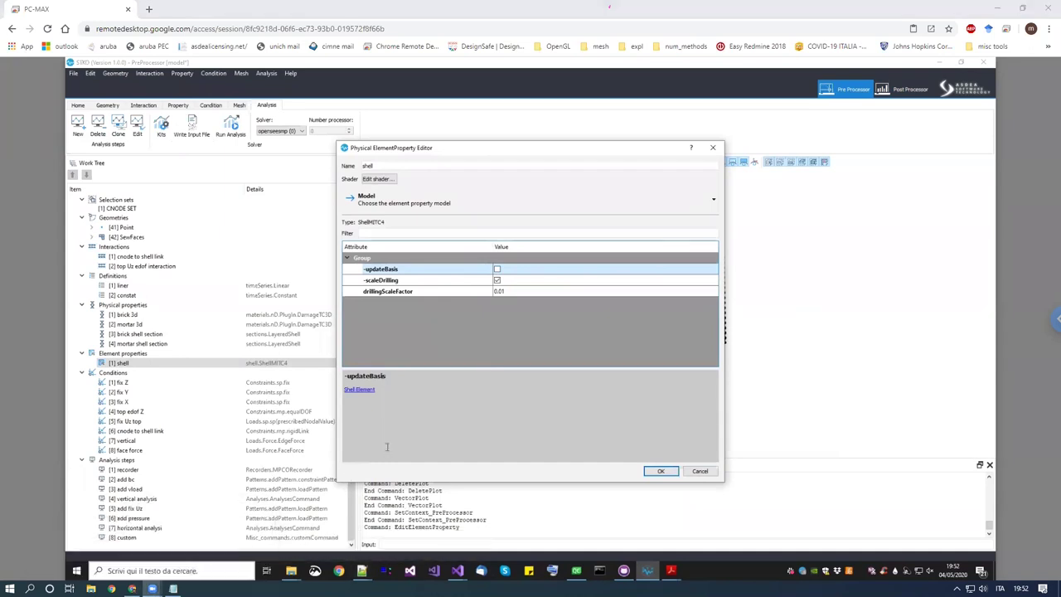